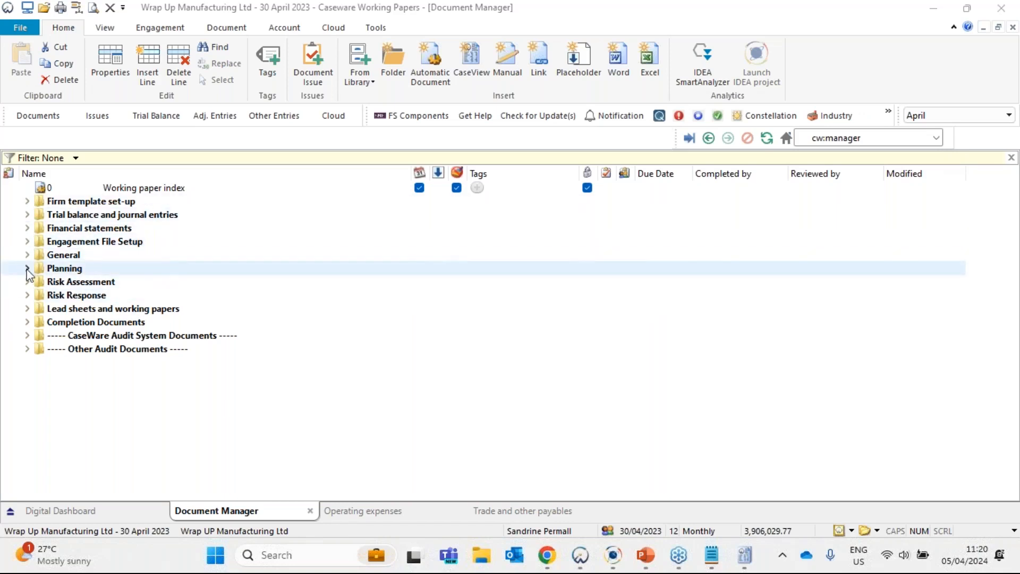
- Expand the Planning folder, and view the Financial reporting framework slide in PowerPoint before returning to the Document Manager
double_click(64, 268)
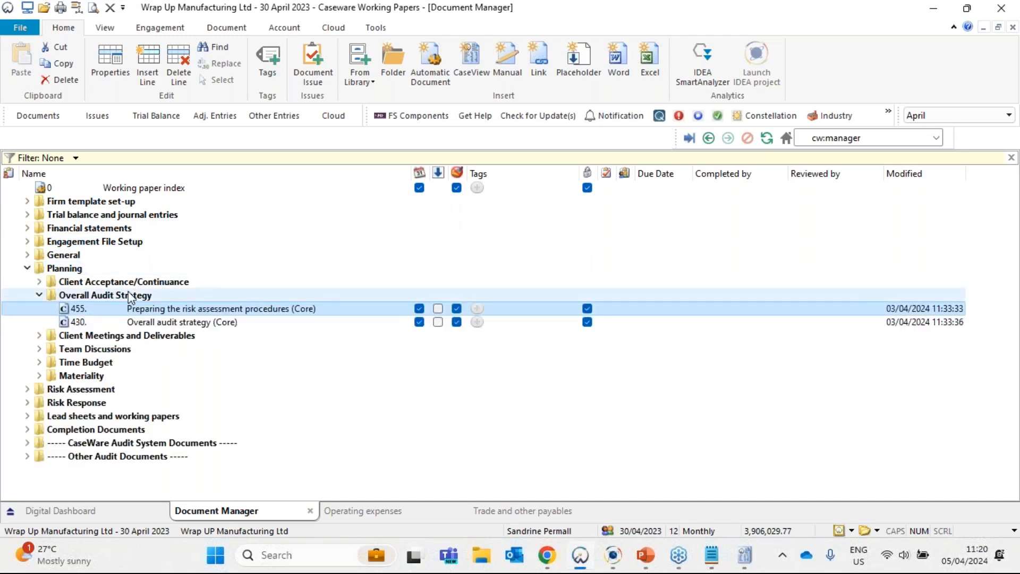
left_click(645, 556)
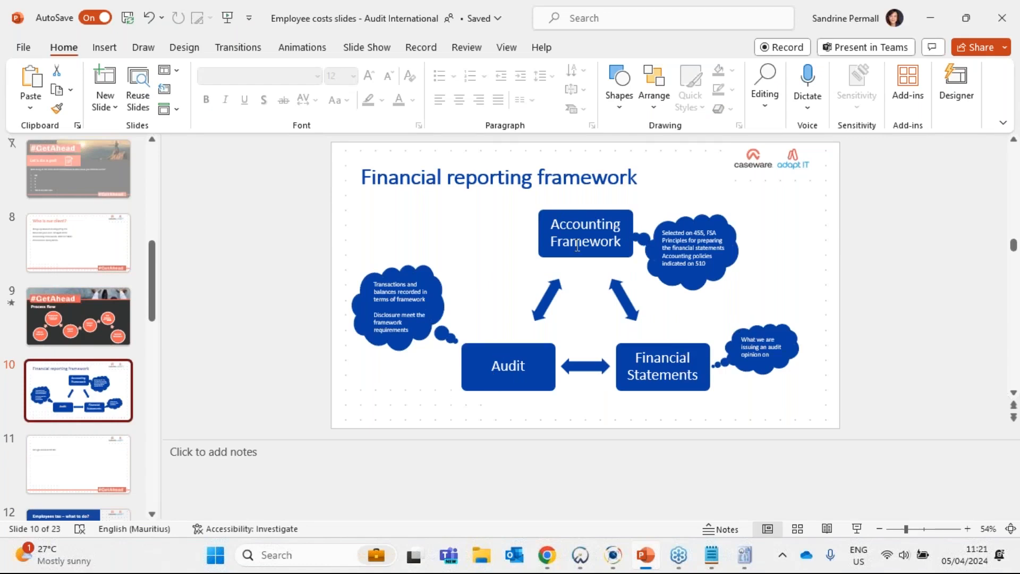
left_click(924, 19)
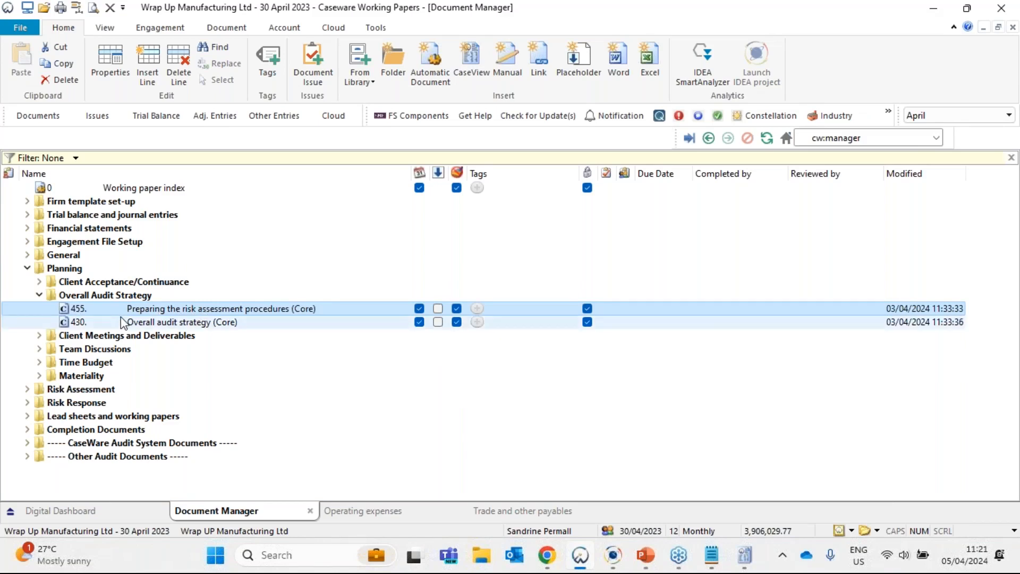
- Search the document list for 455, continuing the search from the beginning
key("ctrl+f")
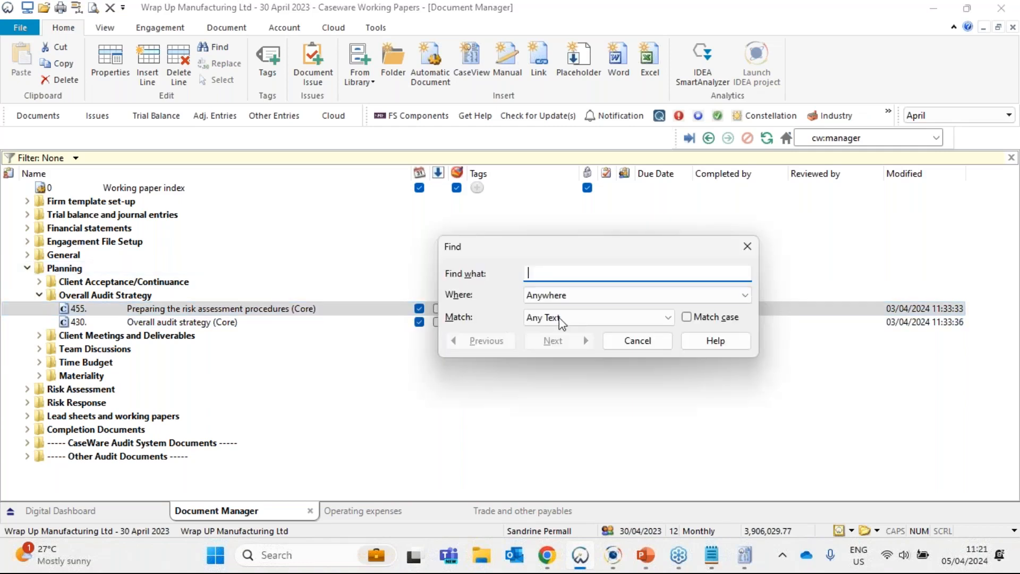
type("455")
key("Return")
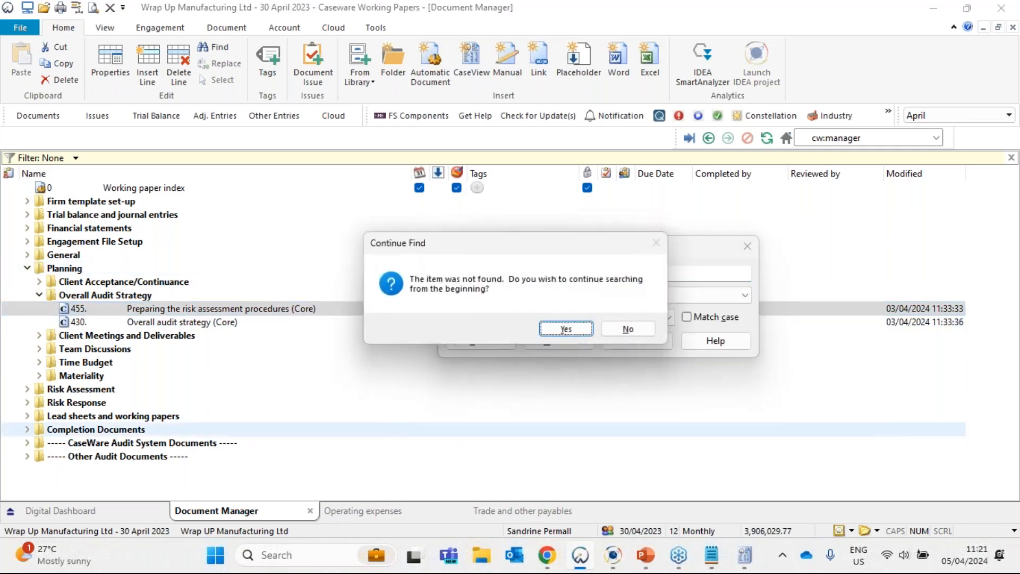
key("Return")
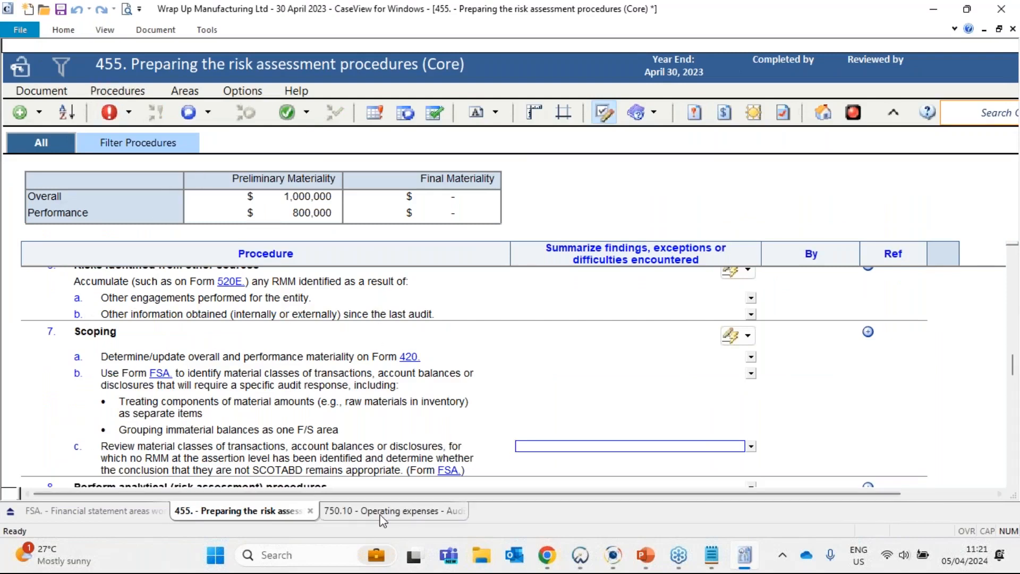
- In CaseView document 455, highlight the Scoping heading and procedure b on using Form FSA to identify material classes of transactions
left_click(88, 332)
left_click_drag(89, 332, 110, 332)
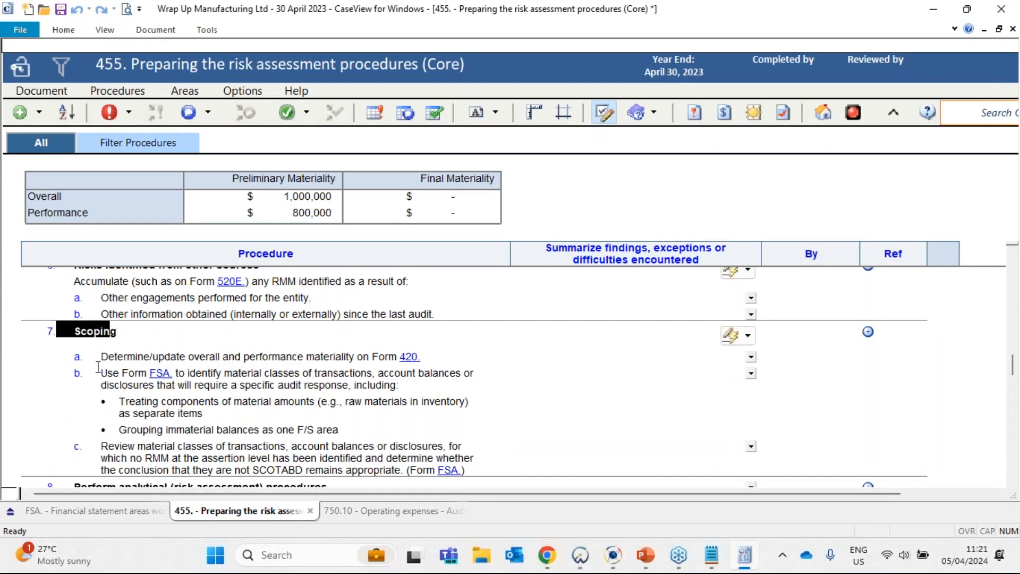
left_click_drag(100, 373, 221, 378)
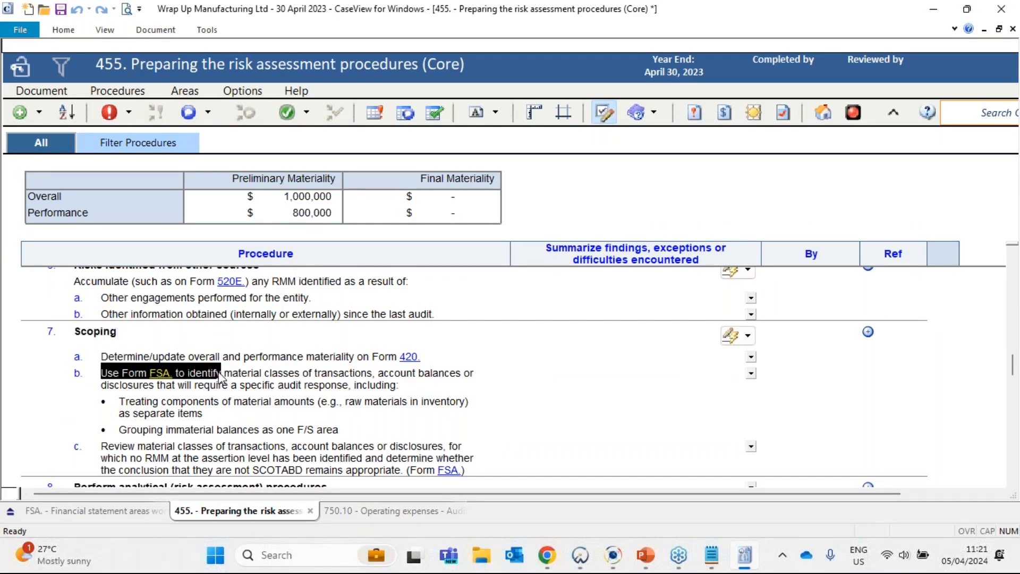
double_click(166, 370)
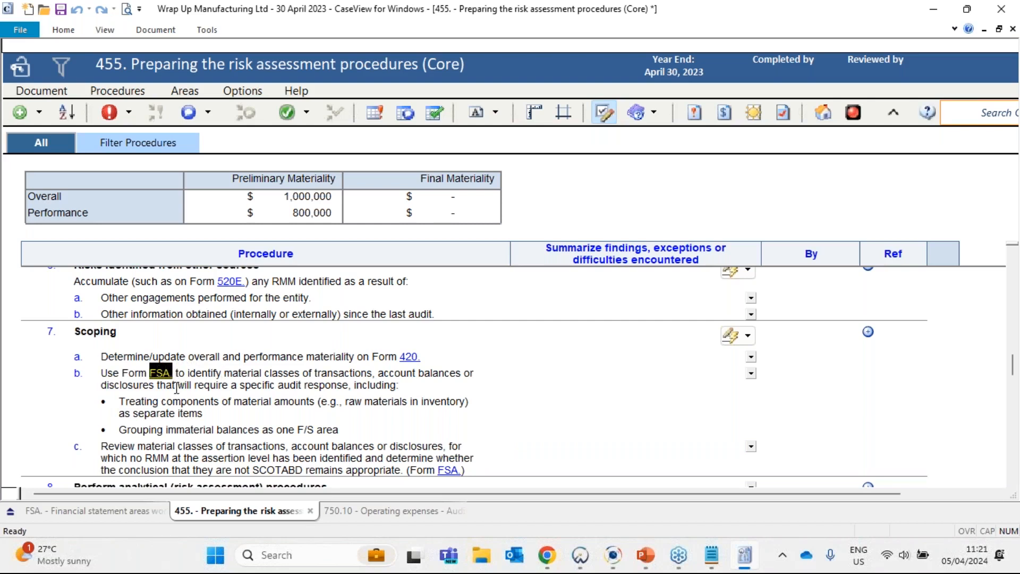
left_click_drag(193, 374, 482, 383)
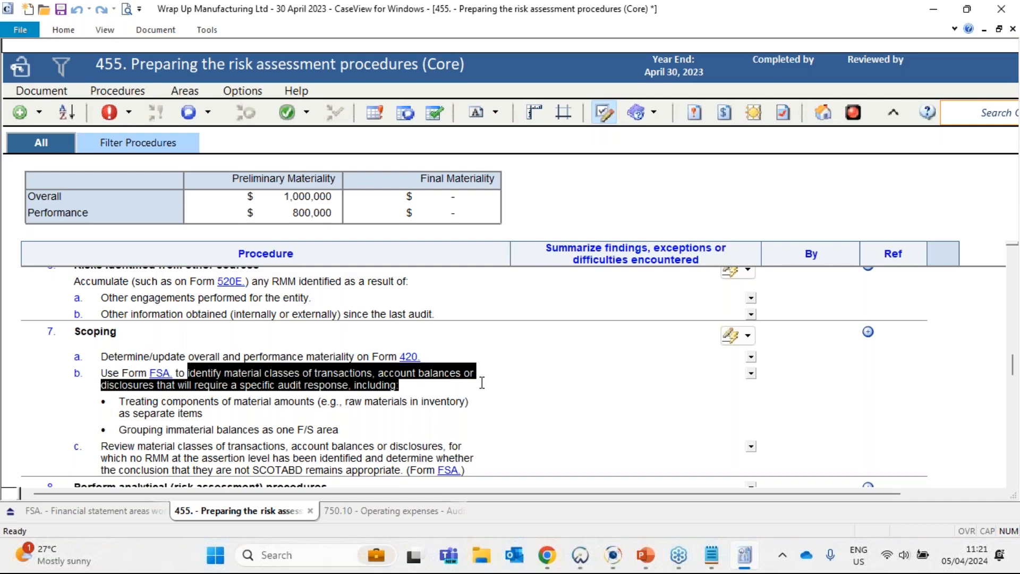
scroll(481, 387, "down", 1)
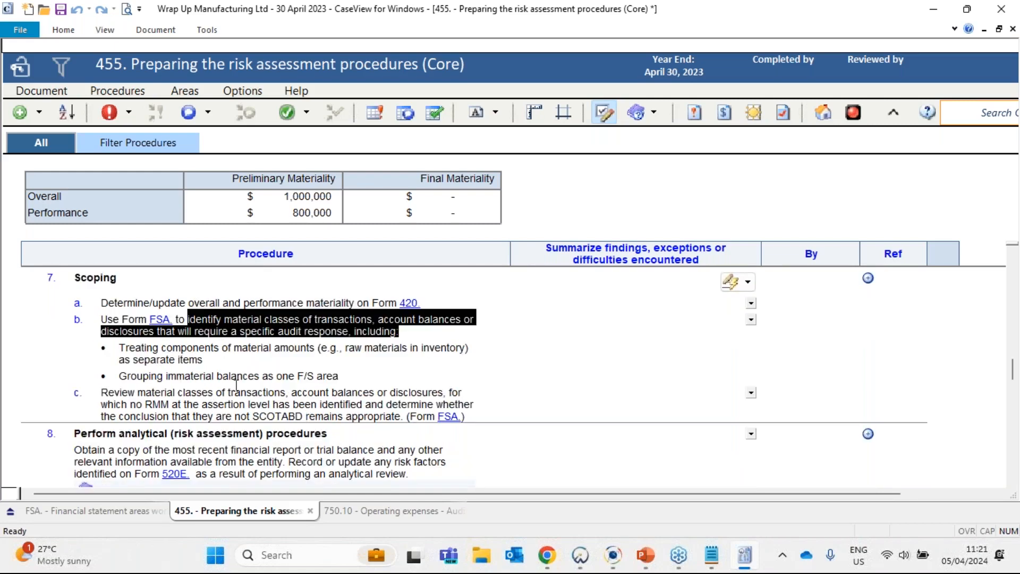
left_click(248, 322)
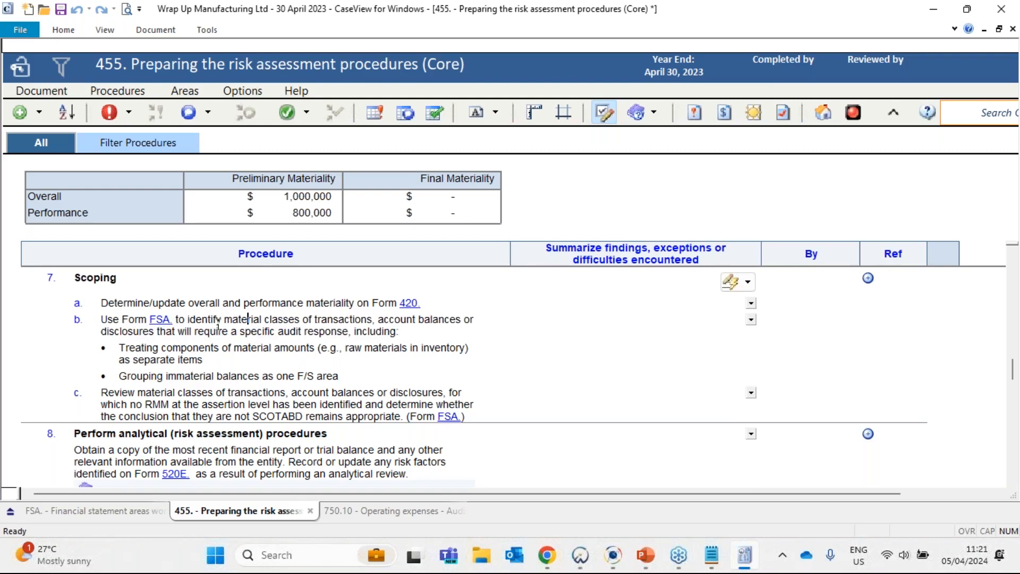
- Switch to the FSA financial statement areas worksheet and bring the Operating expenses row's planning balance into view
left_click(113, 512)
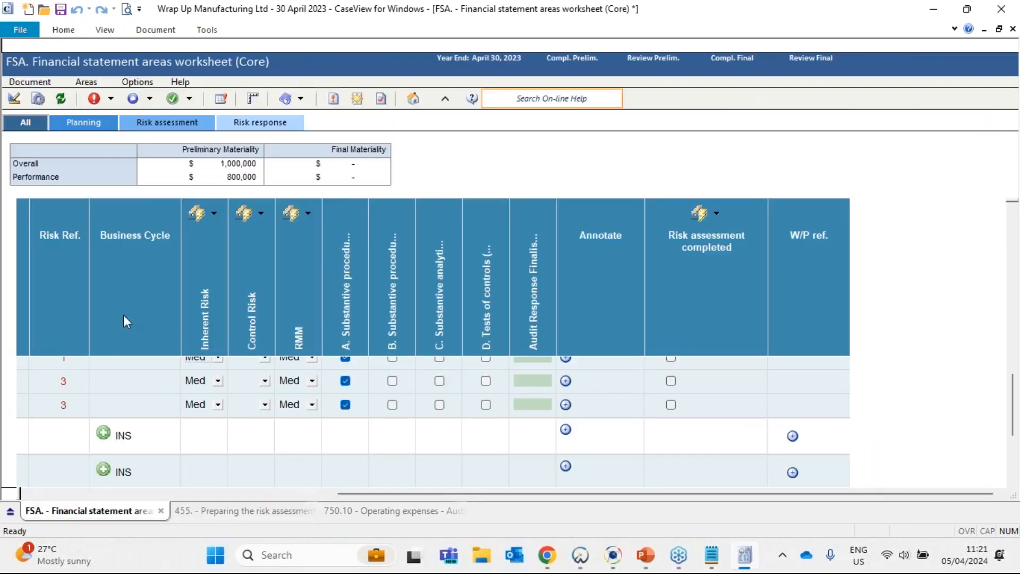
left_click_drag(365, 494, 53, 493)
scroll(103, 382, "up", 2)
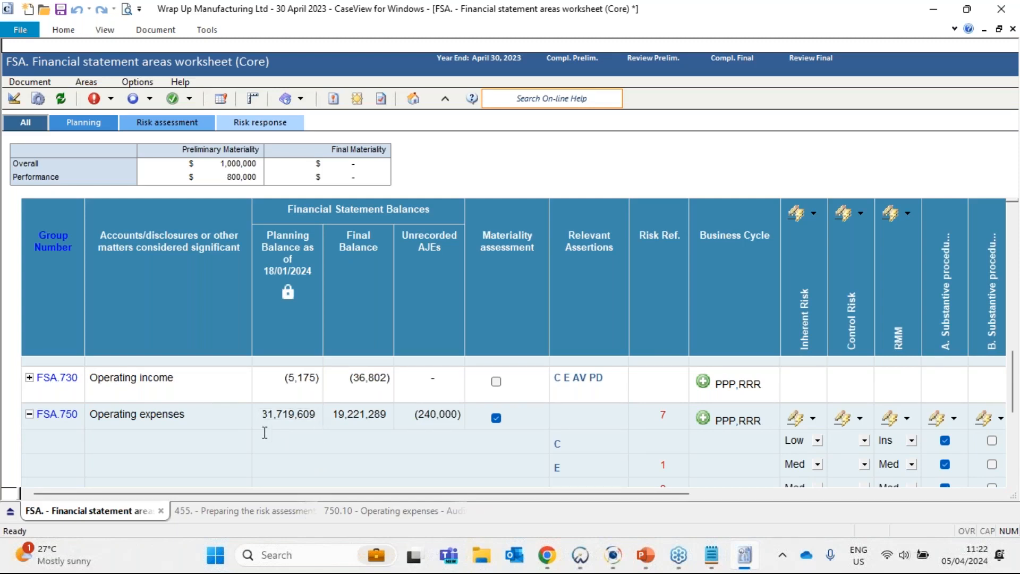
- Inspect the calculation details of the Operating expenses planning balance, highlighting the accounts from Development Levy contributions to Directors Fees & Emoluments, and close them
double_click(300, 416)
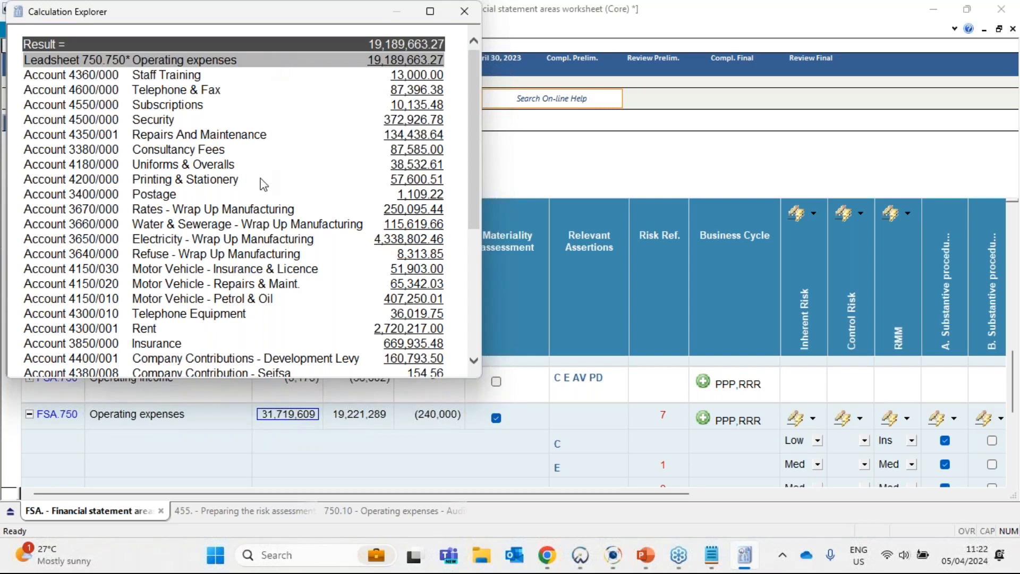
scroll(262, 184, "down", 1)
scroll(256, 236, "down", 5)
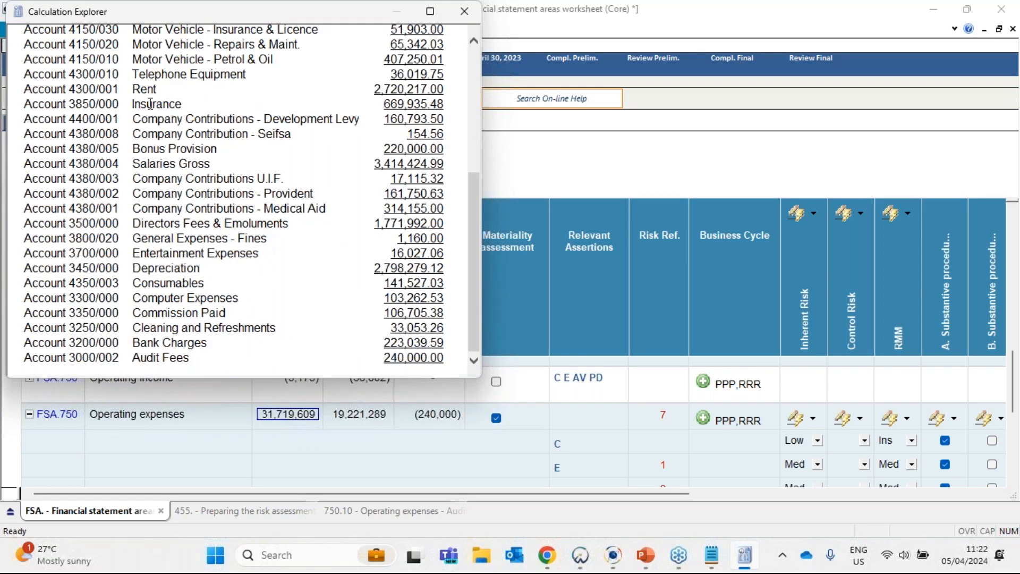
left_click_drag(132, 119, 444, 221)
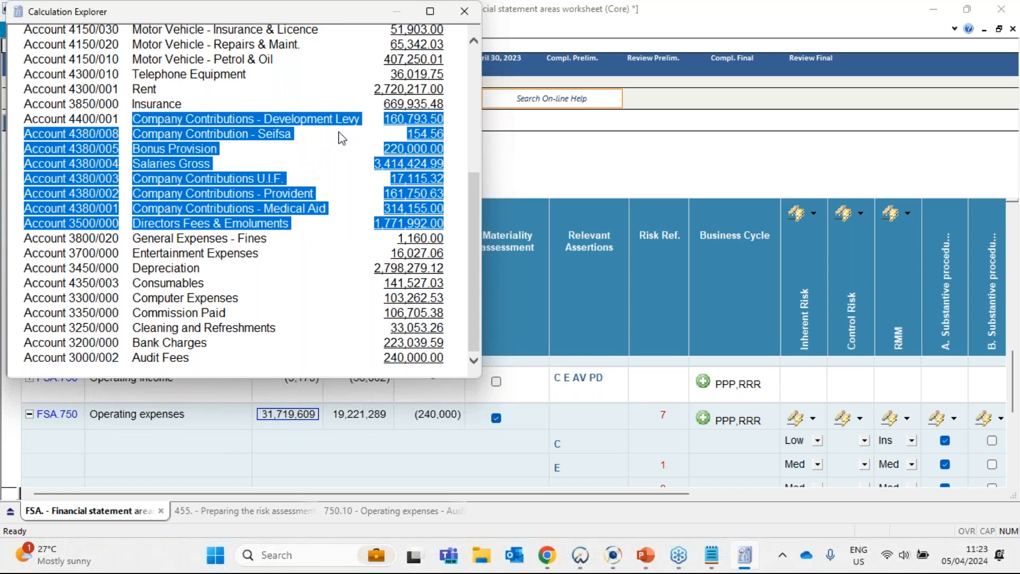
left_click(460, 20)
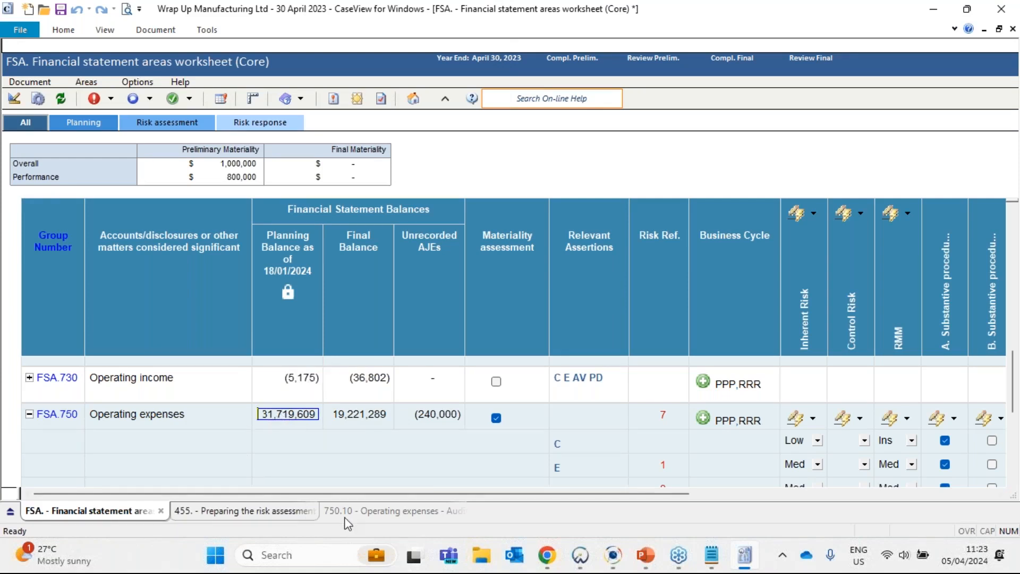
- Return to the Working Papers Document Manager, dismiss the search dialog and collapse the Overall Audit Strategy and Planning folders
left_click(580, 554)
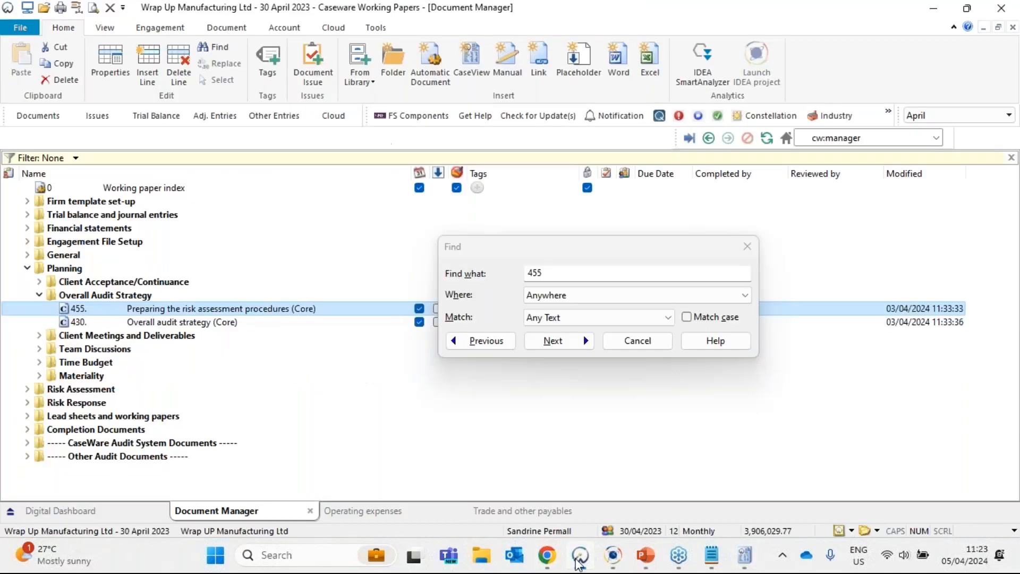
left_click(755, 248)
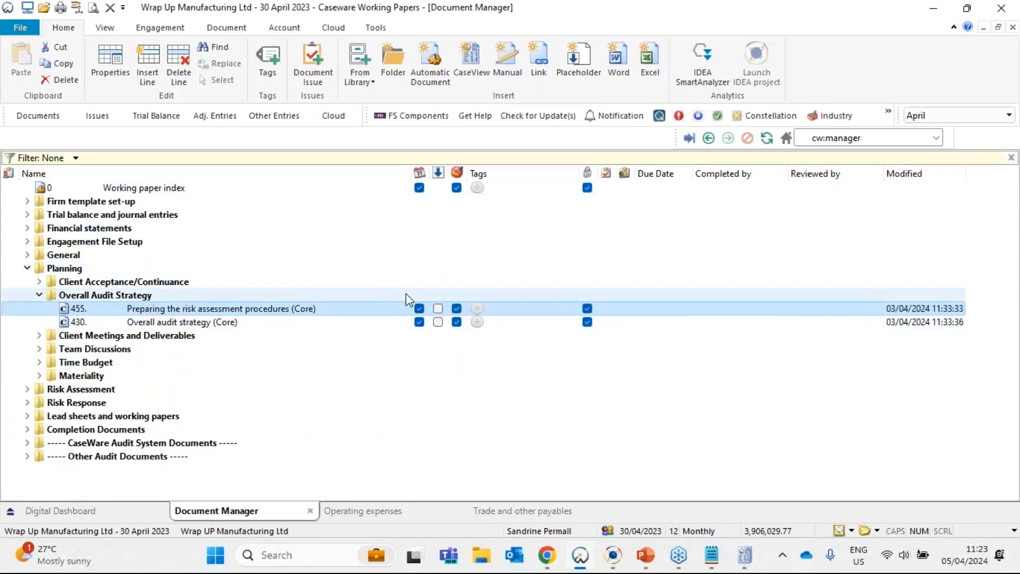
left_click(38, 295)
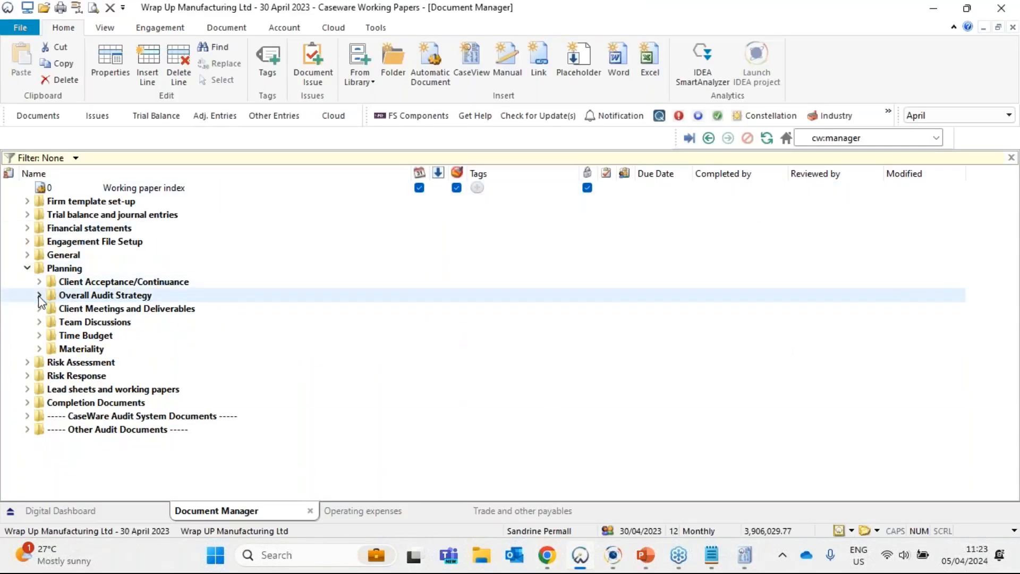
left_click(27, 268)
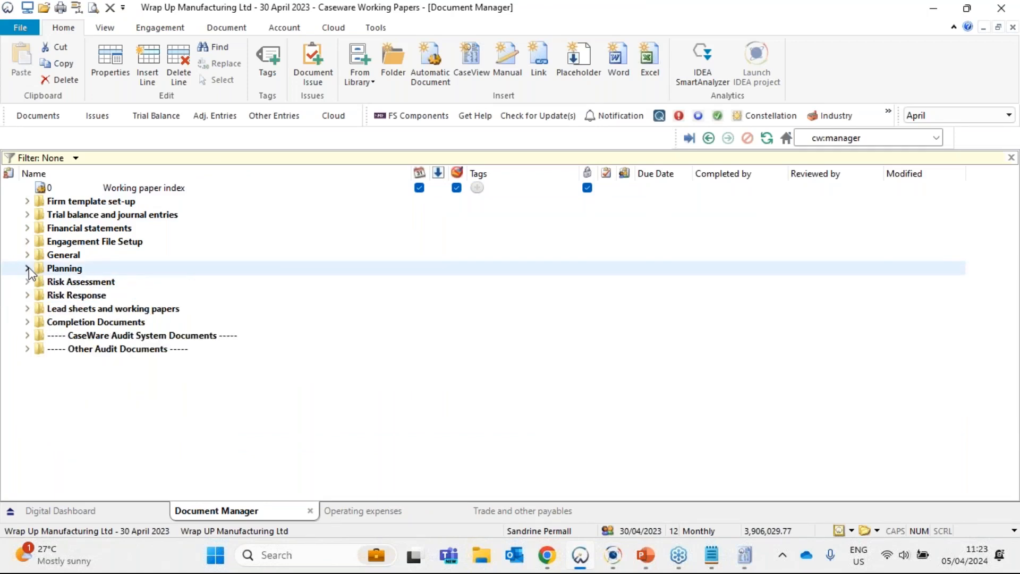
- Open the 750 Operating expenses lead sheet from the Income statement section of Lead sheets and working papers
left_click(28, 309)
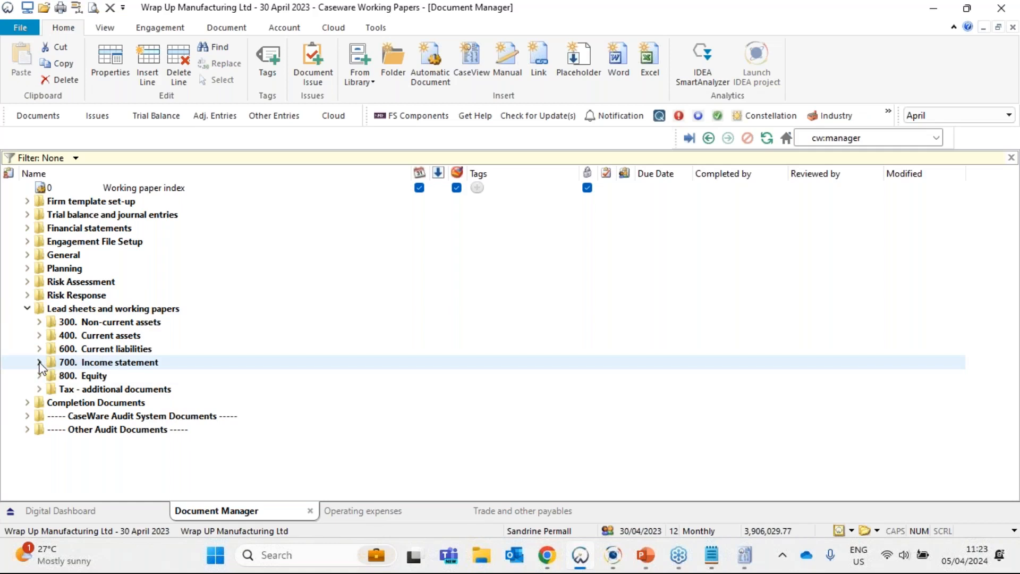
left_click(48, 309)
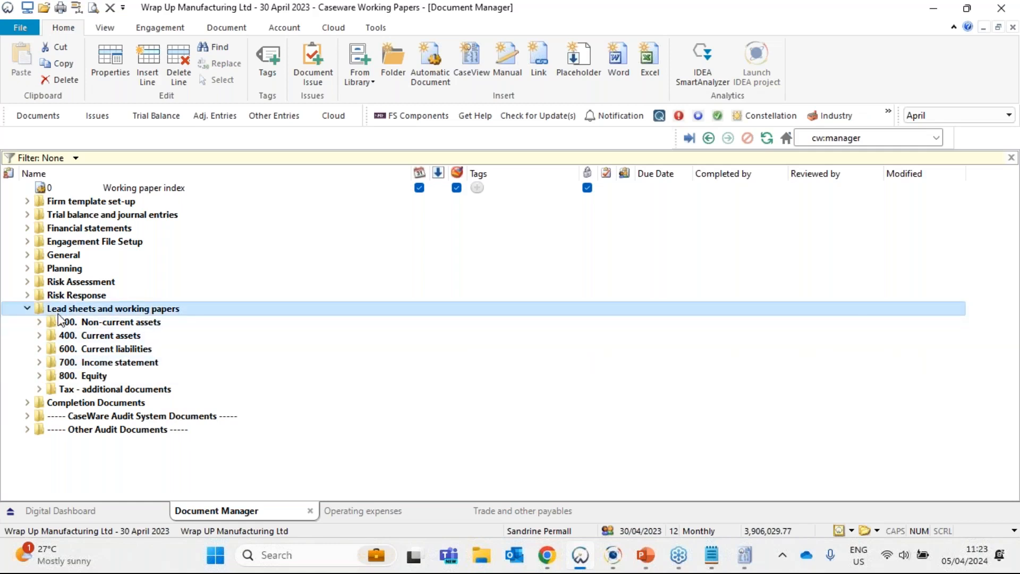
left_click(39, 363)
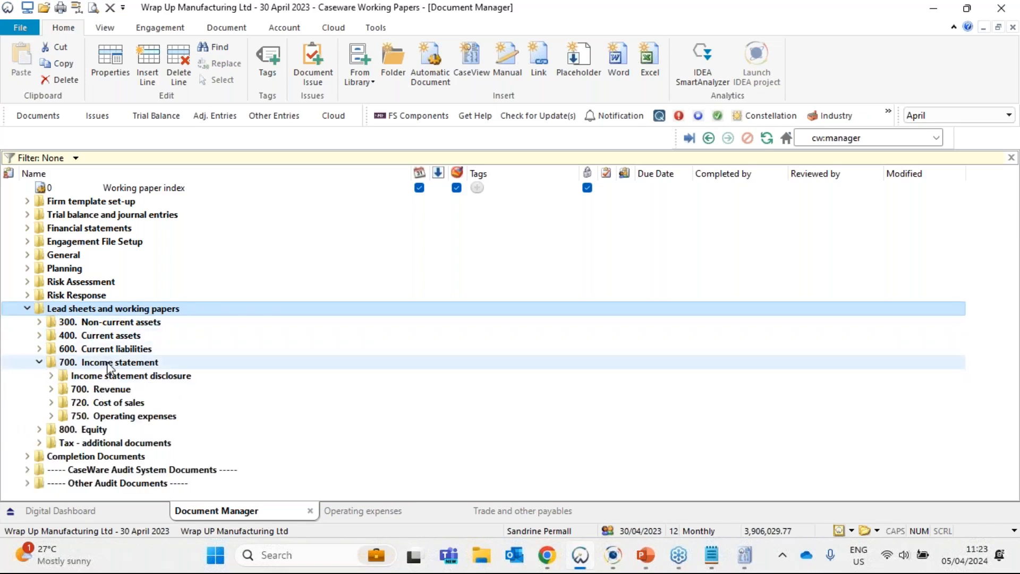
left_click(108, 366)
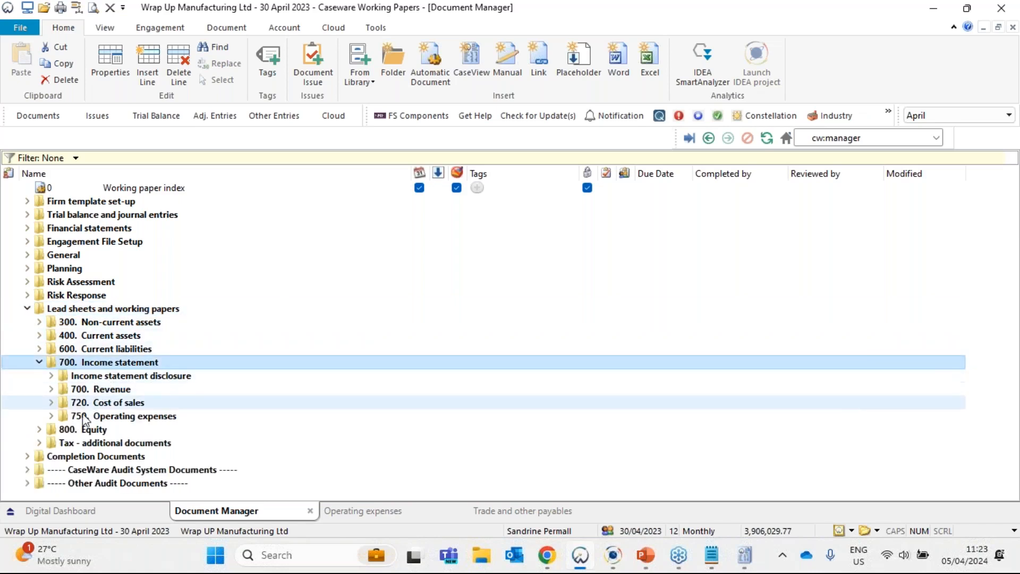
left_click(52, 416)
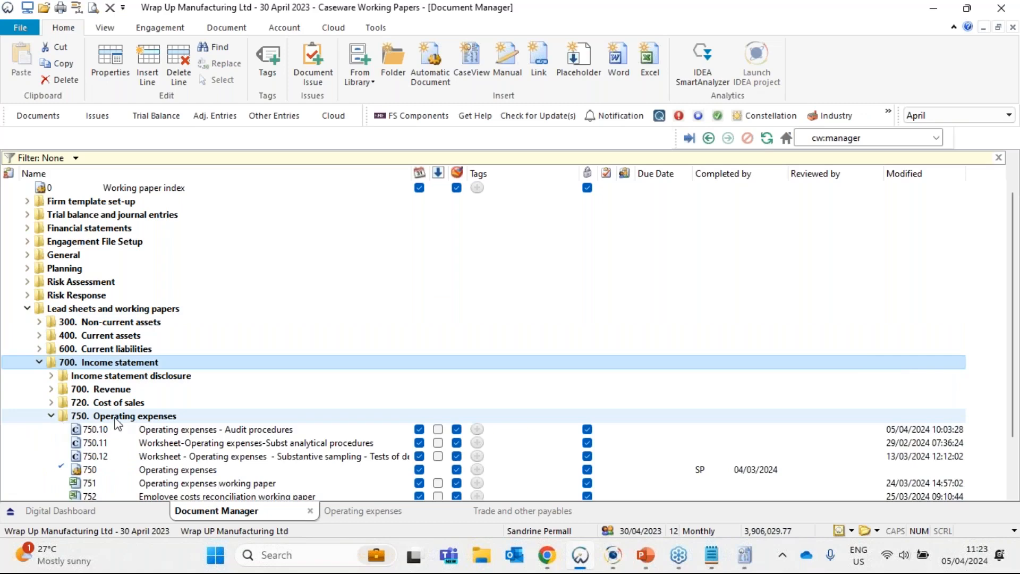
scroll(121, 423, "down", 1)
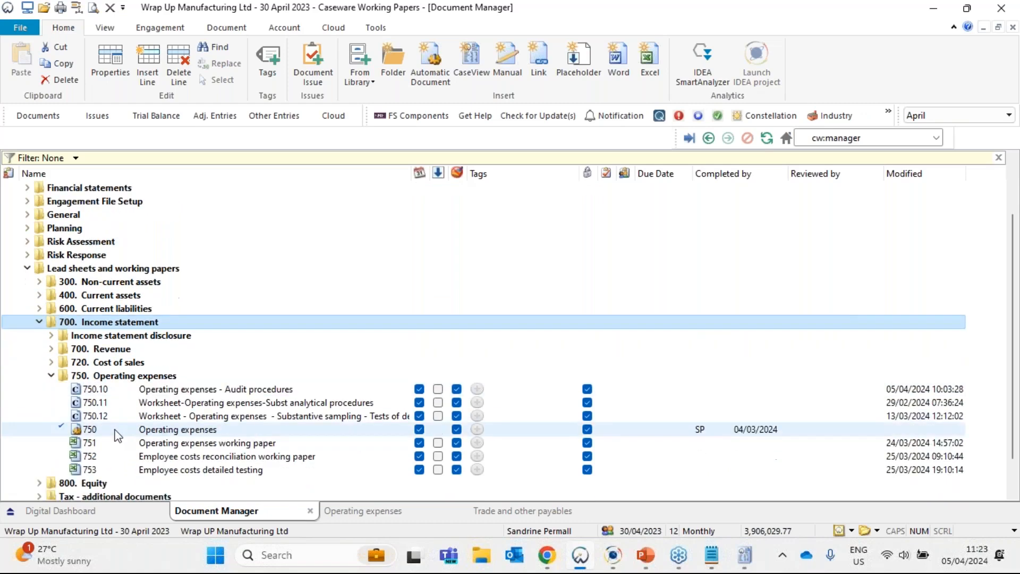
left_click(116, 430)
double_click(116, 430)
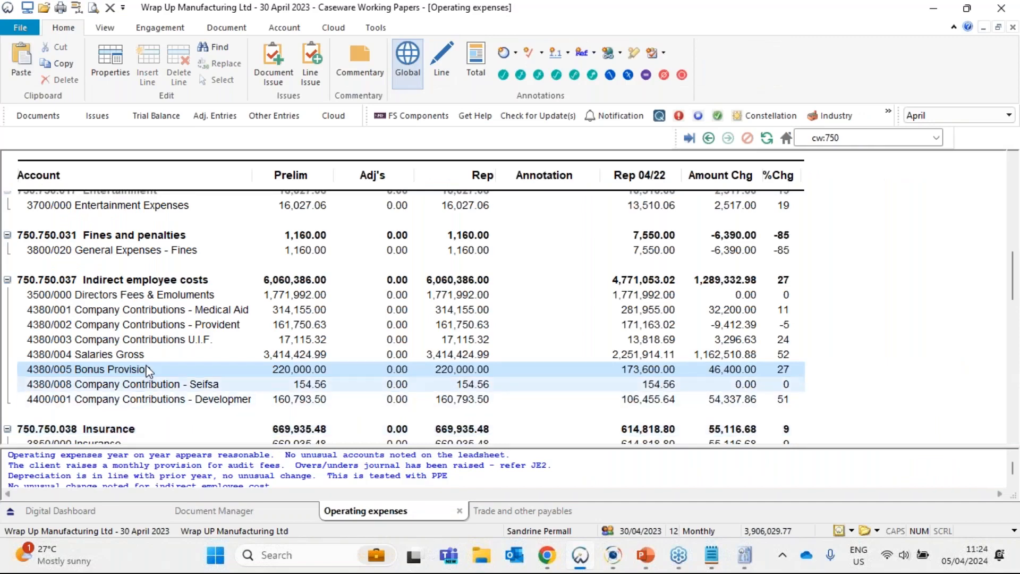
- Review the Indirect employee costs group and the lead sheet's materiality header, and widen the %Chg column
left_click(100, 281)
scroll(370, 351, "up", 10)
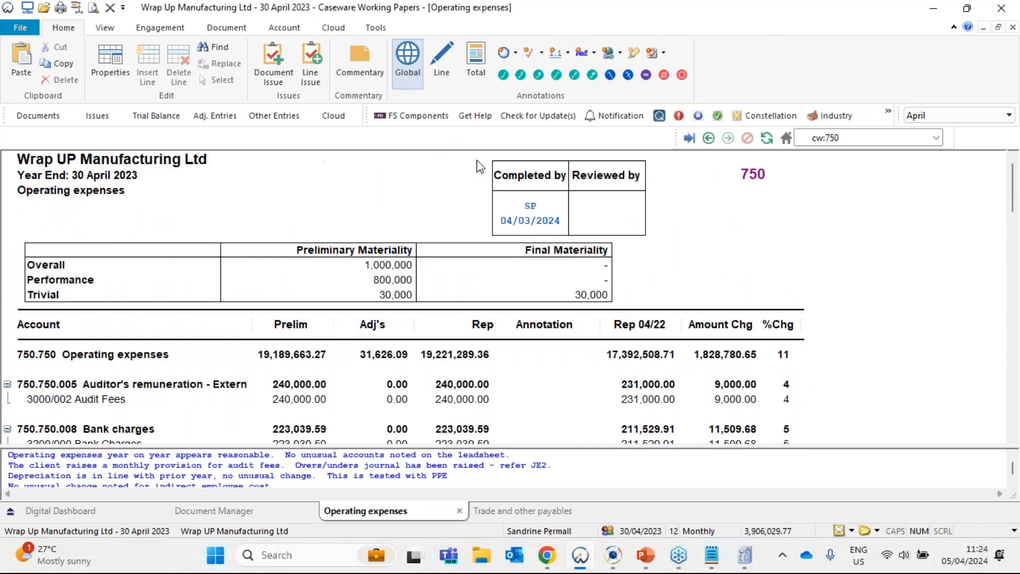
scroll(264, 238, "down", 15)
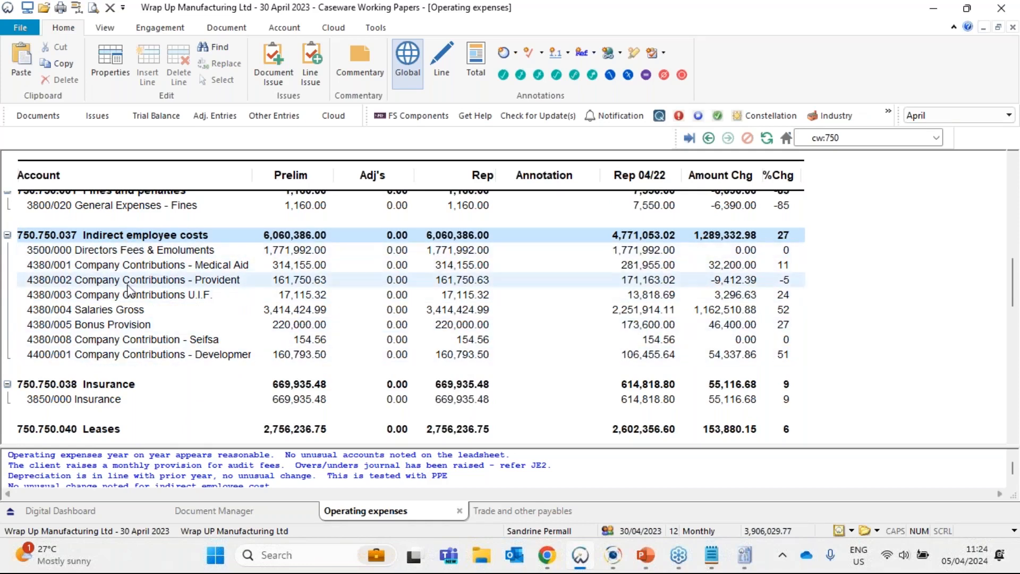
left_click(685, 252)
left_click_drag(803, 168, 826, 170)
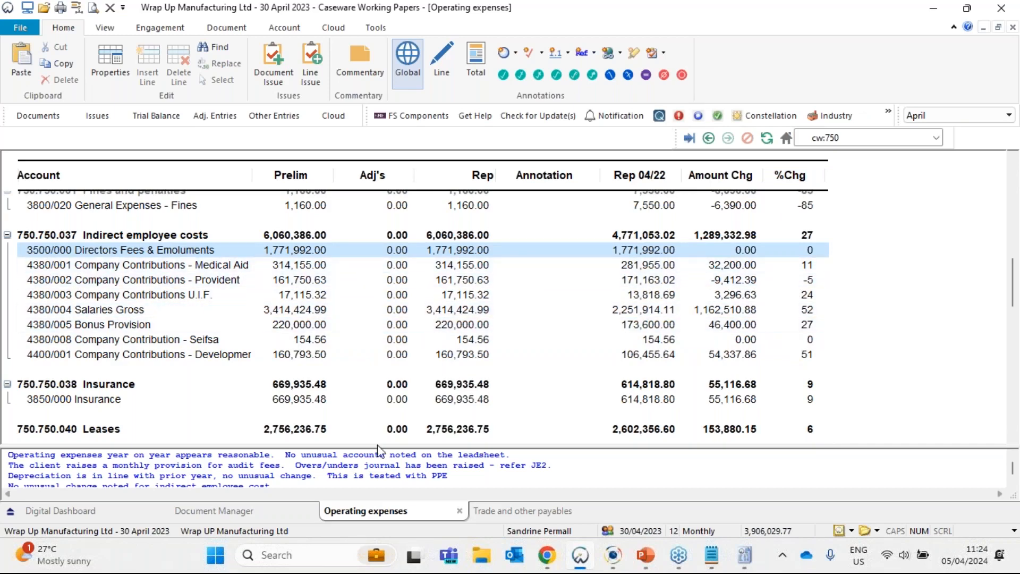
- Enlarge the commentary area below the lead sheet, highlight its remark on employees and consultancy fees, and magnify the text
left_click_drag(378, 442, 377, 379)
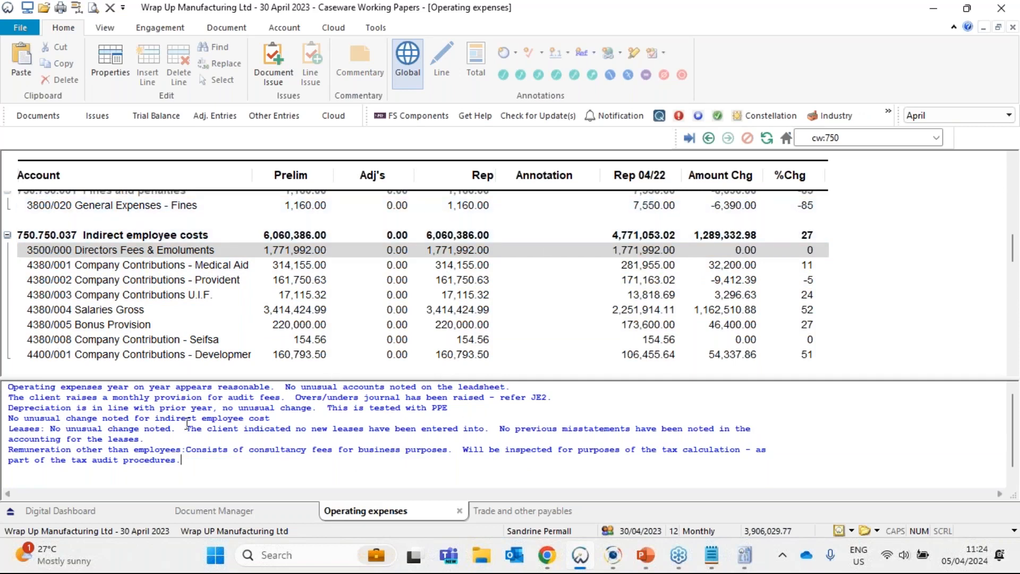
left_click(130, 449)
left_click(340, 449, "shift")
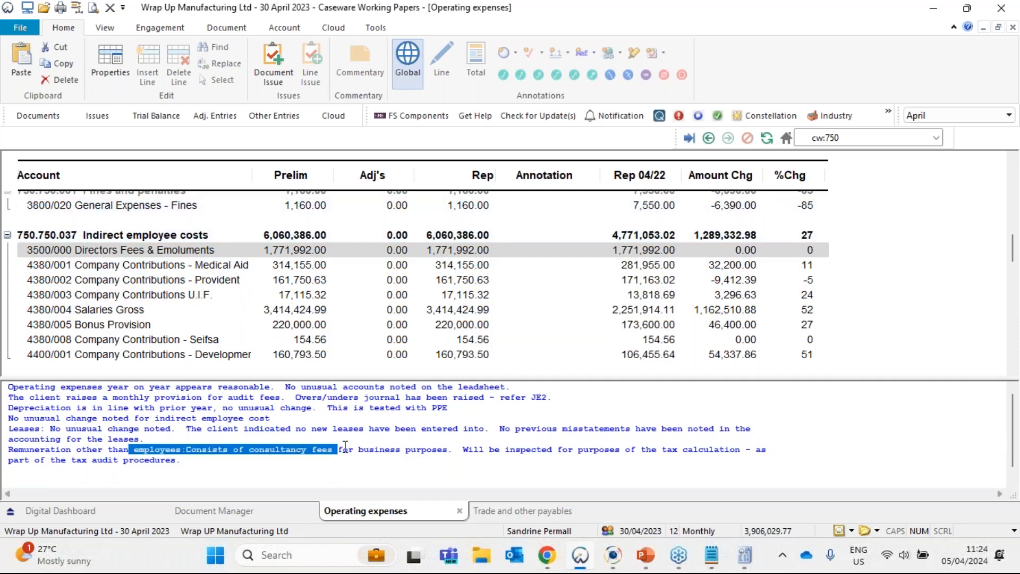
scroll(345, 446, "up", 3)
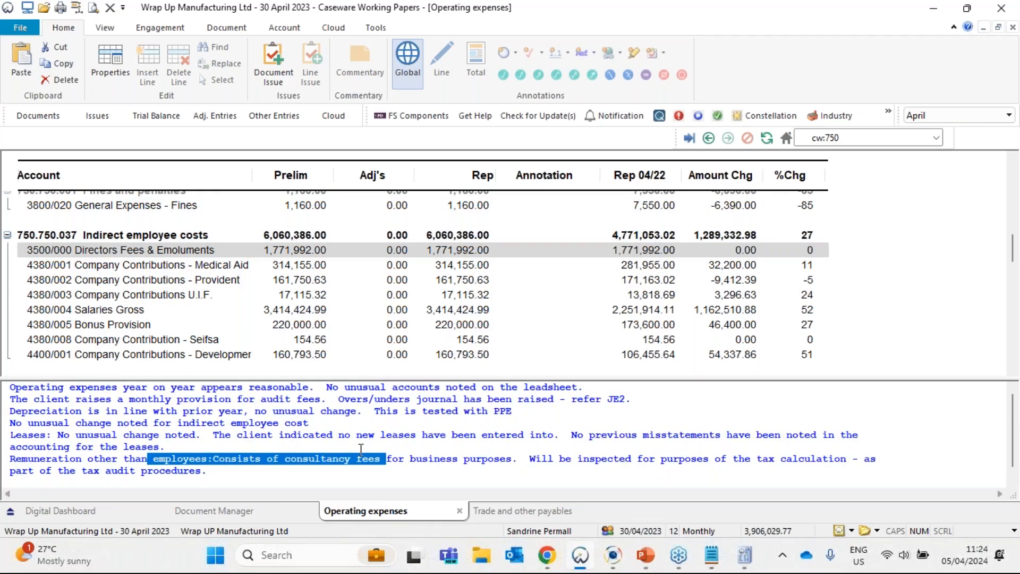
- Magnify the commentary text and examine the end of the Remuneration other than employees remark, highlighting its wording on the tax calculation and tax audit procedures
scroll(360, 449, "up", 1)
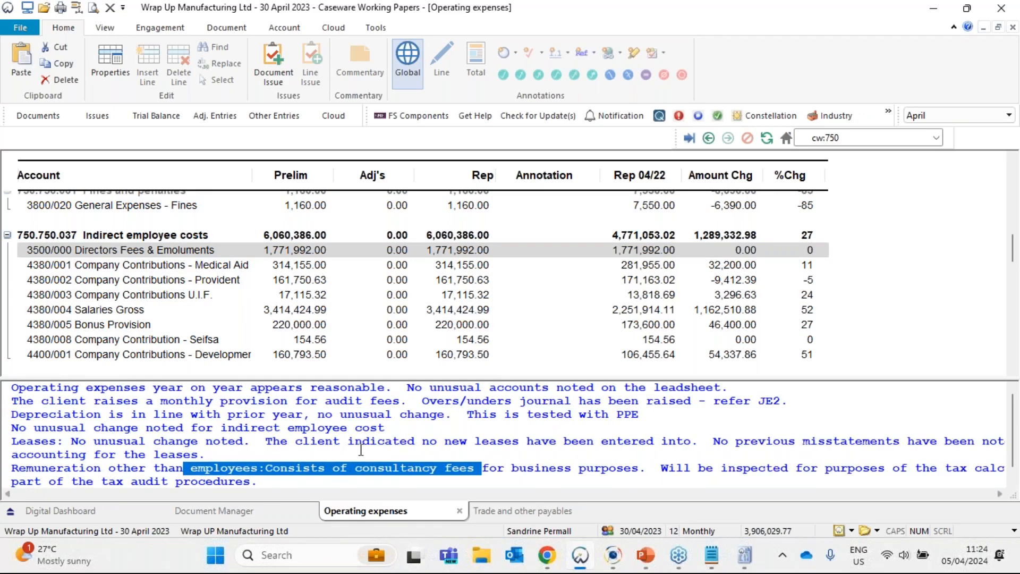
scroll(360, 449, "down", 1)
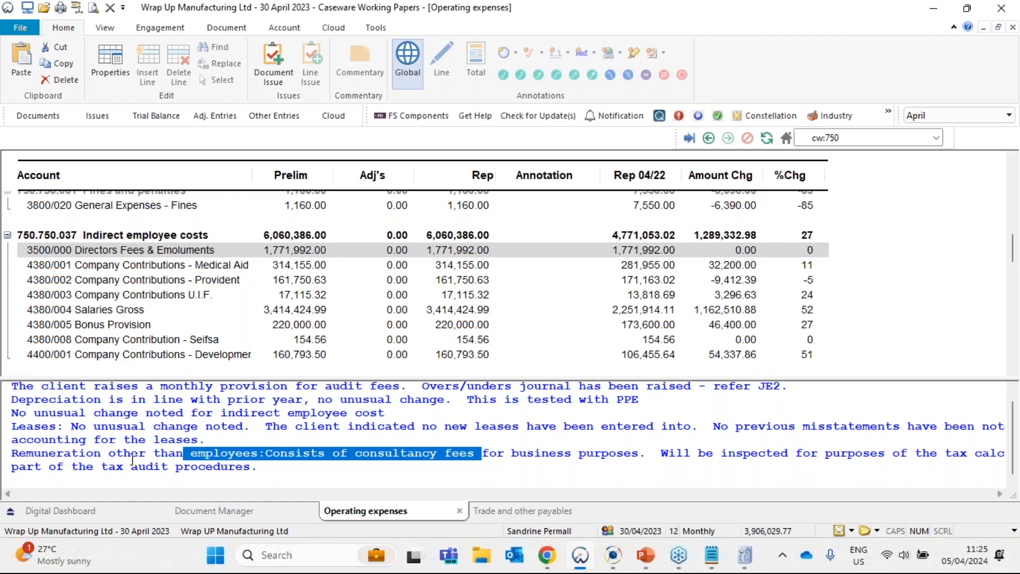
left_click_drag(18, 454, 977, 462)
left_click(274, 452)
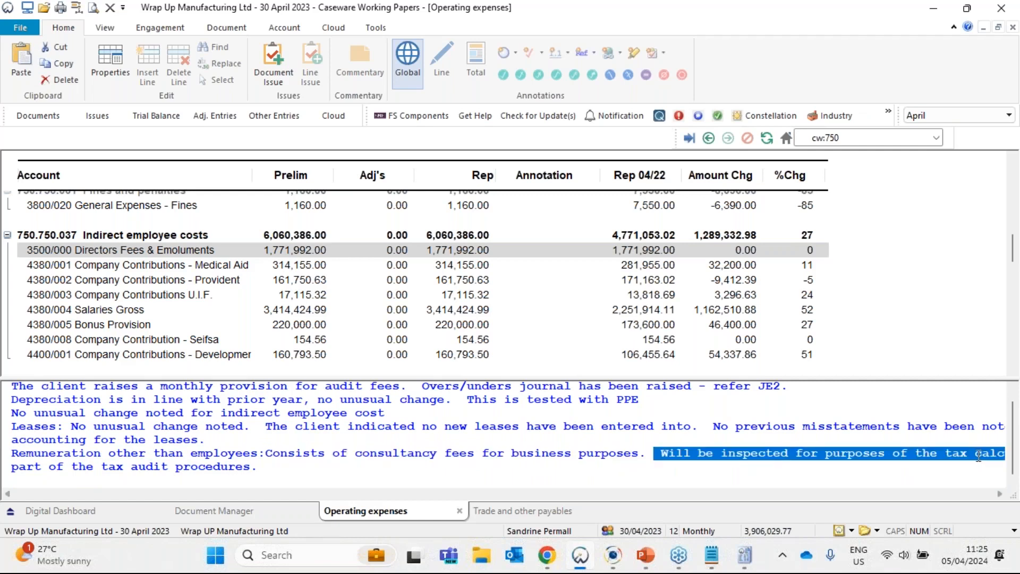
left_click(775, 460)
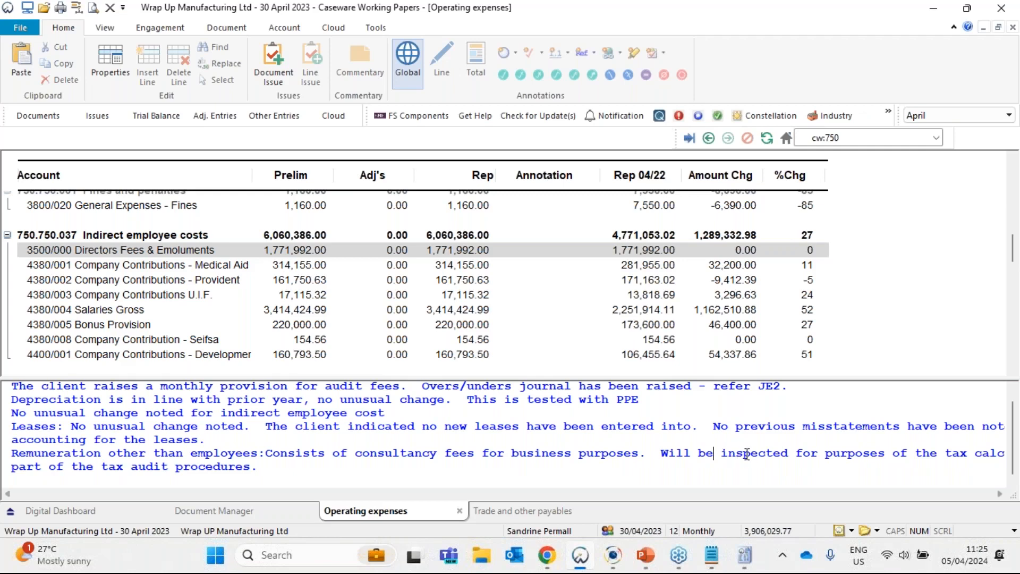
left_click_drag(720, 454, 994, 453)
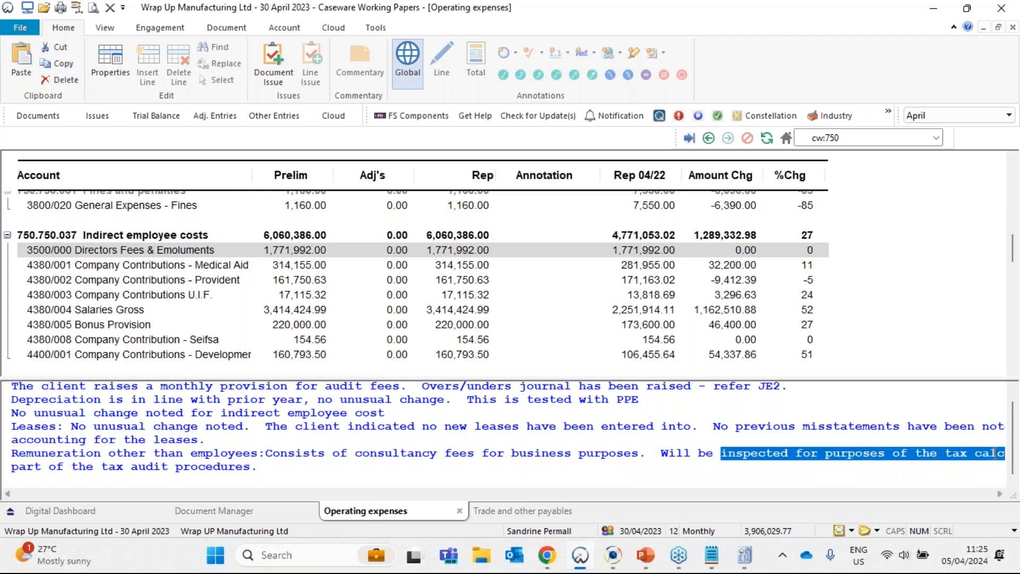
left_click(13, 467)
left_click_drag(13, 466, 265, 468)
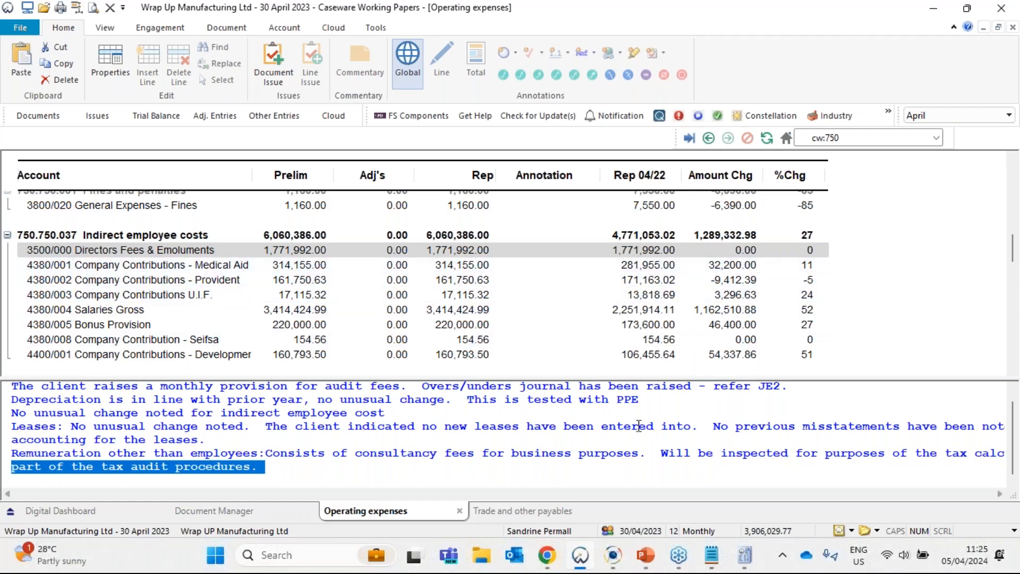
left_click(275, 472)
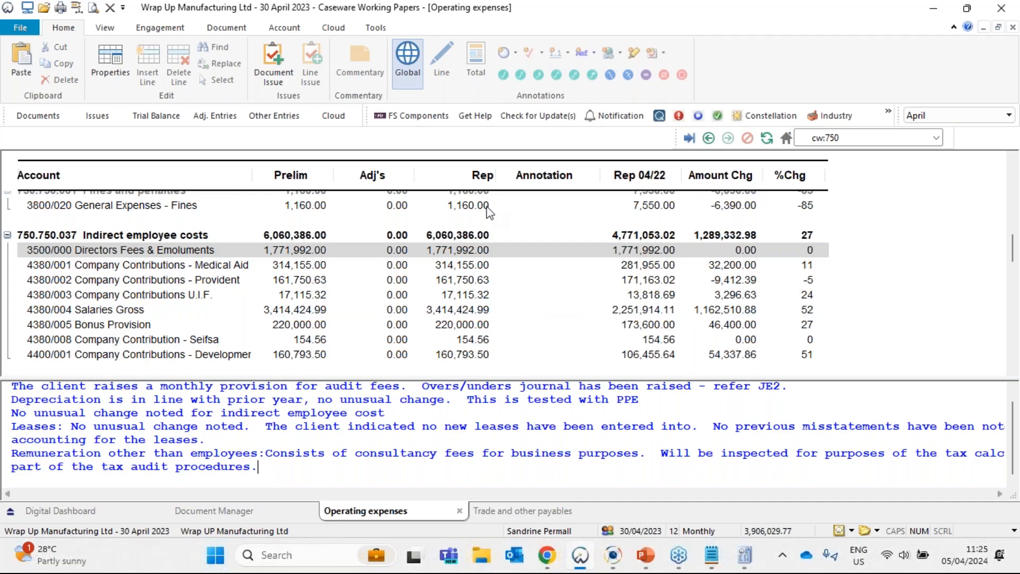
- Select the Indirect employee costs group, enlarge the commentary area slightly and widen the Account column of the lead sheet
left_click(183, 237)
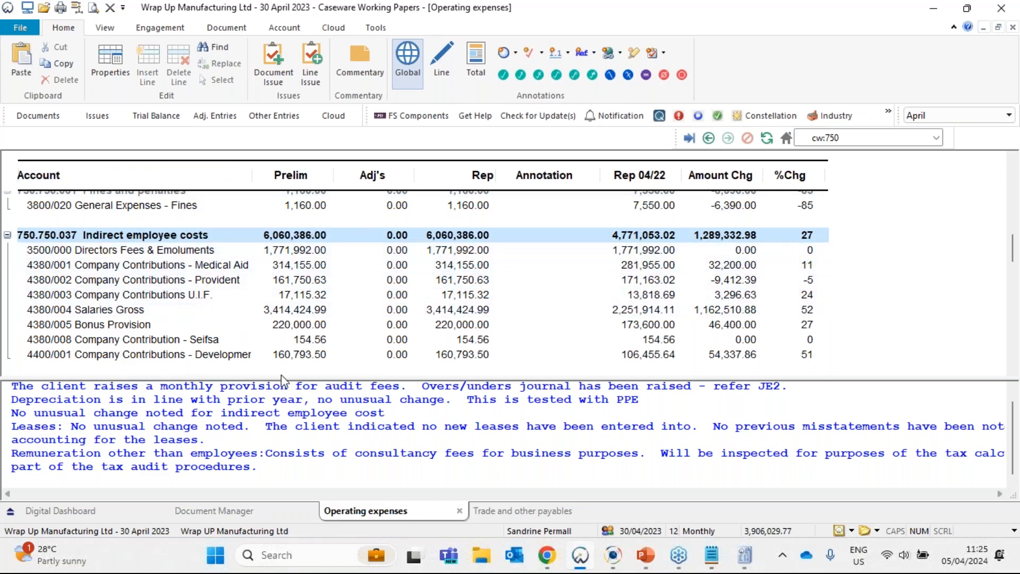
left_click_drag(281, 379, 275, 376)
left_click_drag(255, 179, 278, 180)
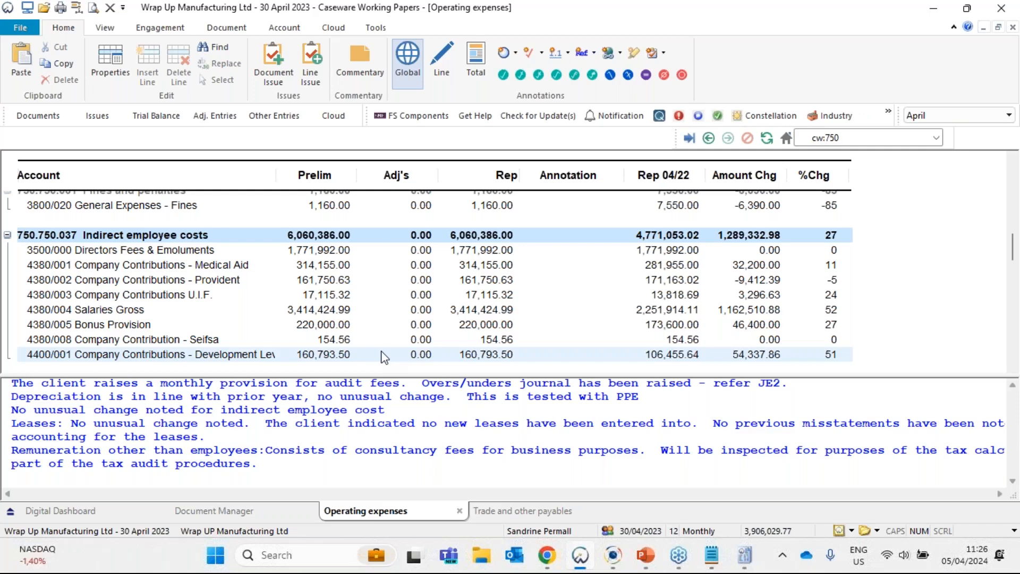
- Add the commentary line "Wrap Up Manufacturing is a manufacturing entity - employee costs are split between cost of sales and operating expenses."
left_click(317, 466)
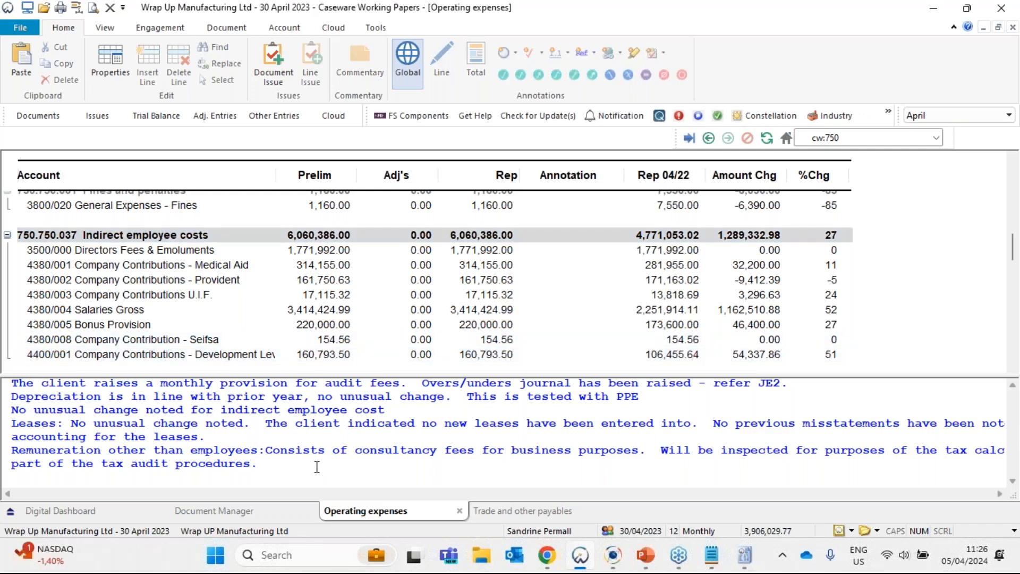
key("Return")
type("Wrap Up Manufact")
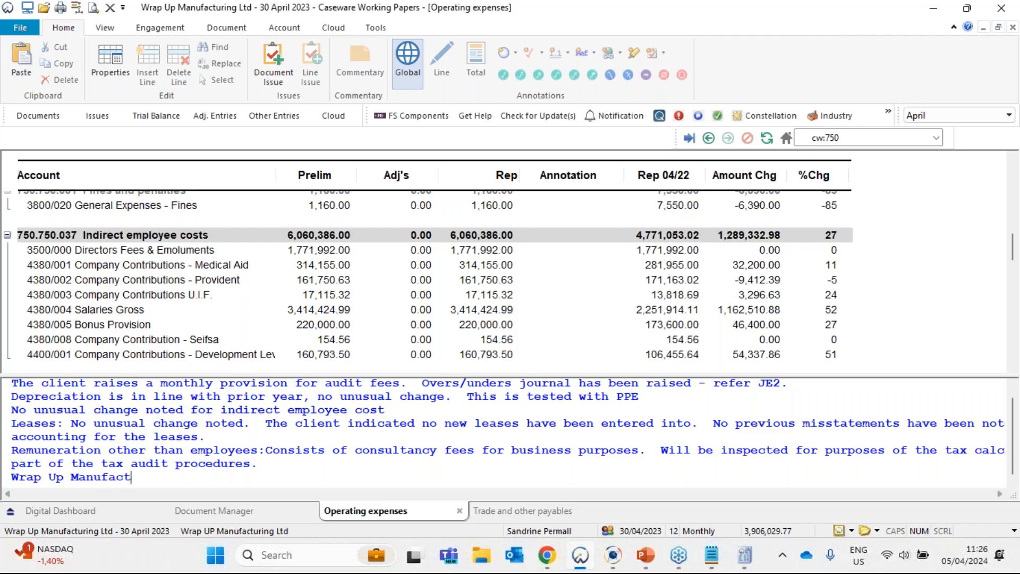
type("uring is a manu")
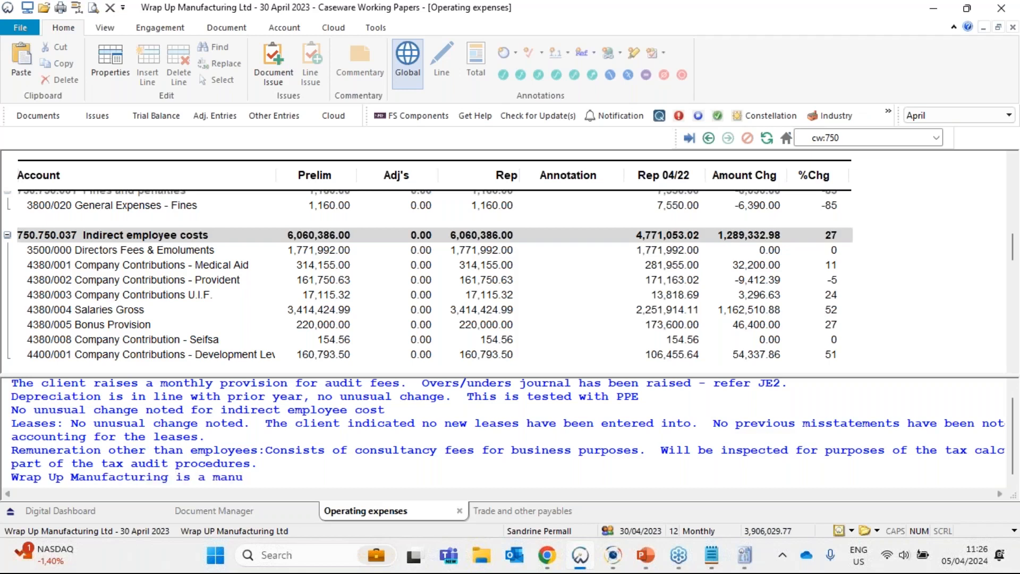
type("facturing entity -")
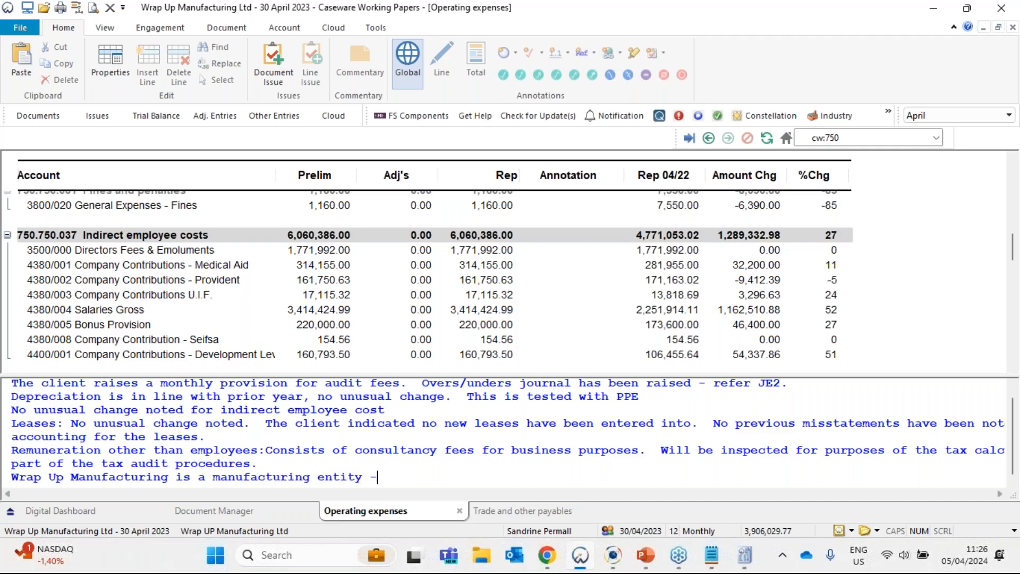
type(" employee costs ")
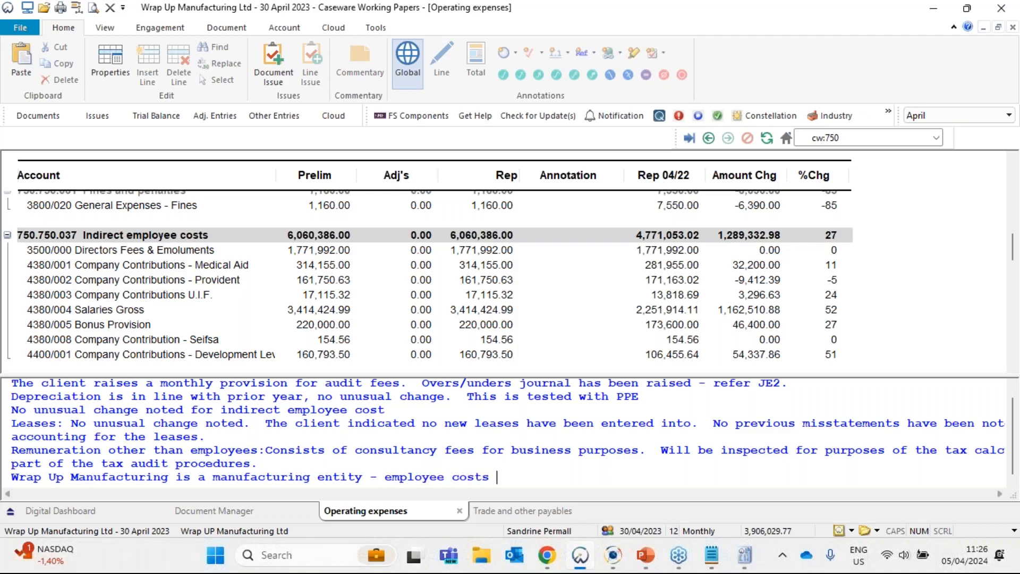
type("are split between cost of ")
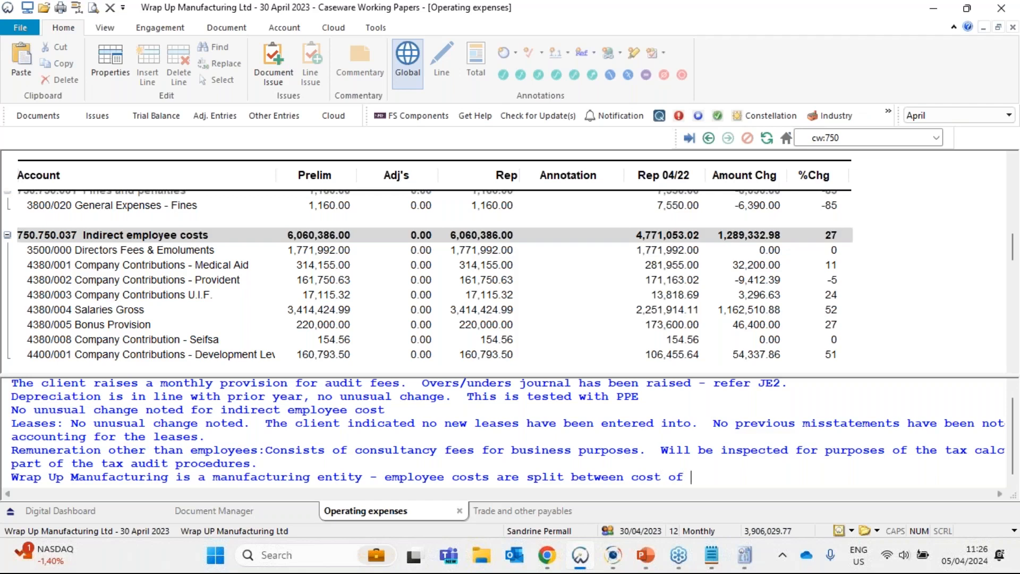
type("sales an")
type("d")
type(" oper")
key("BackSpace")
key("BackSpace")
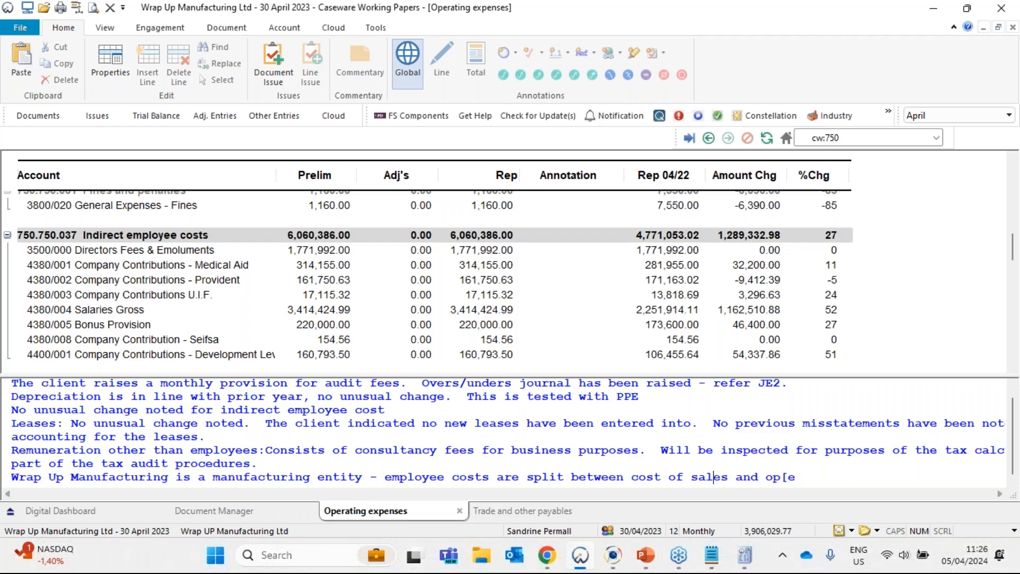
type("erating expenses.")
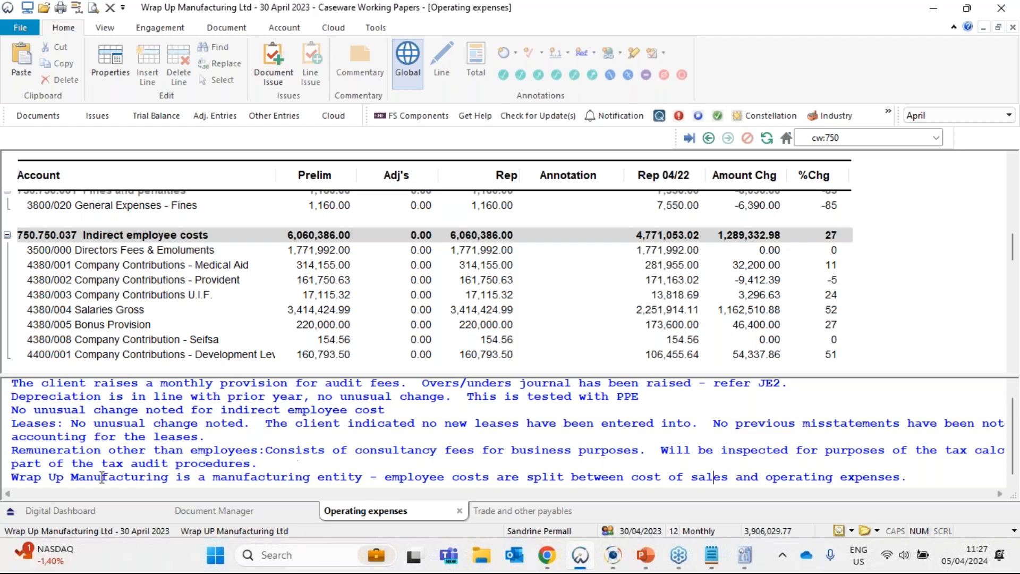
- Select and copy the whole new commentary line about the split of employee costs
left_click_drag(491, 476, 901, 477)
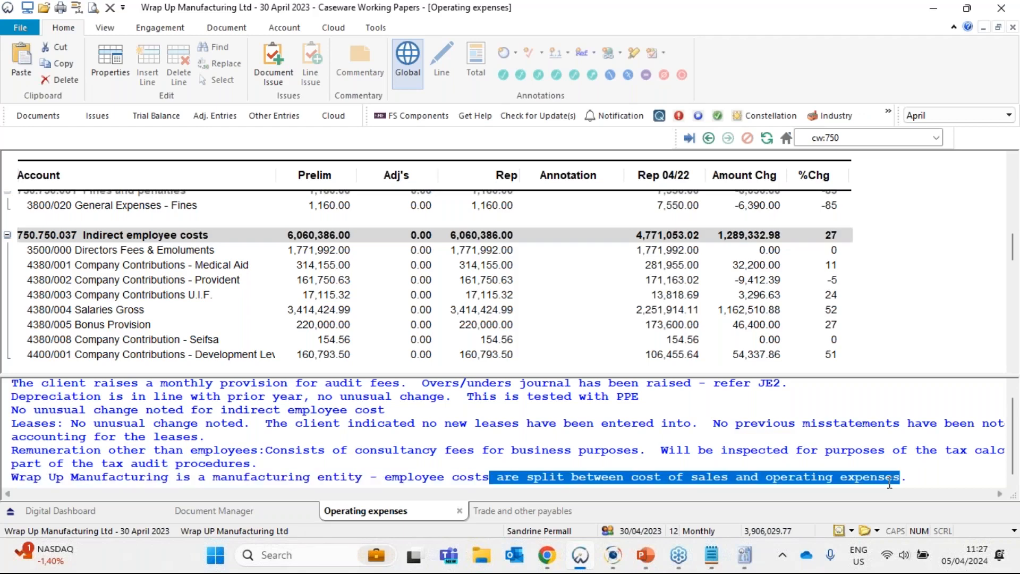
left_click(714, 477)
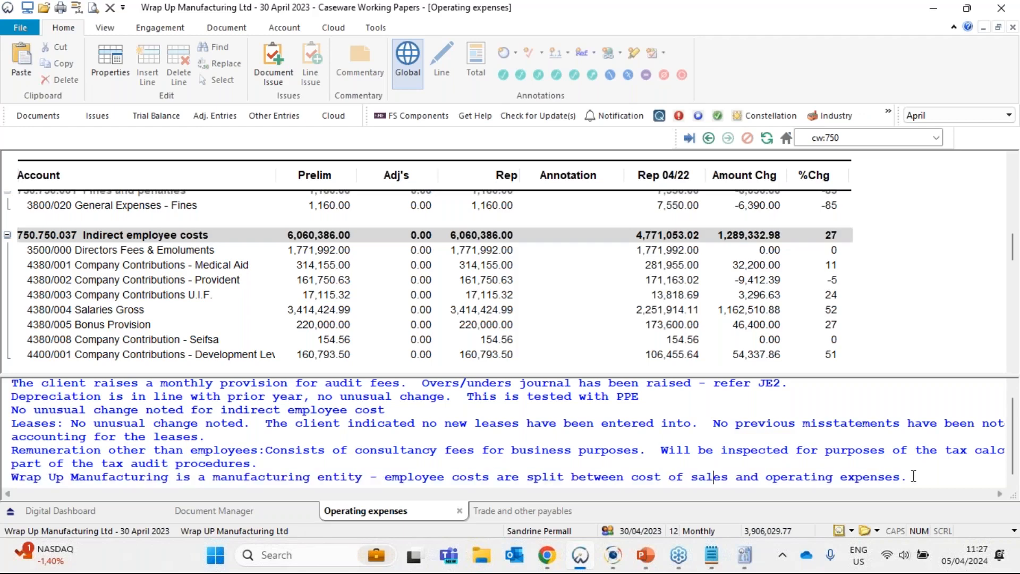
left_click_drag(913, 476, 12, 477)
key("ctrl+c")
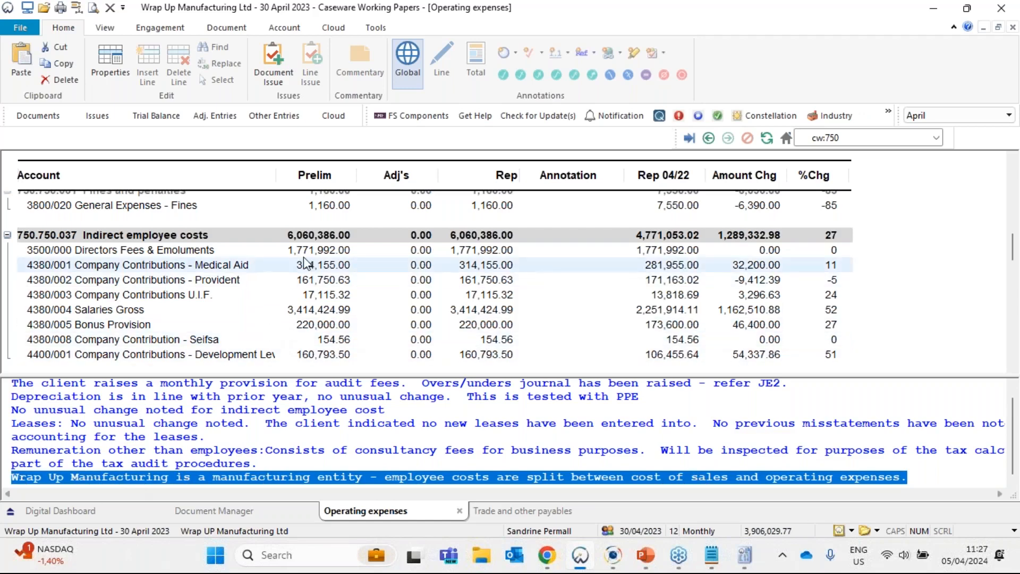
- Open the 720 Cost of sales lead sheet from the Cost of sales folder under Income statement in the Document Manager
left_click(211, 515)
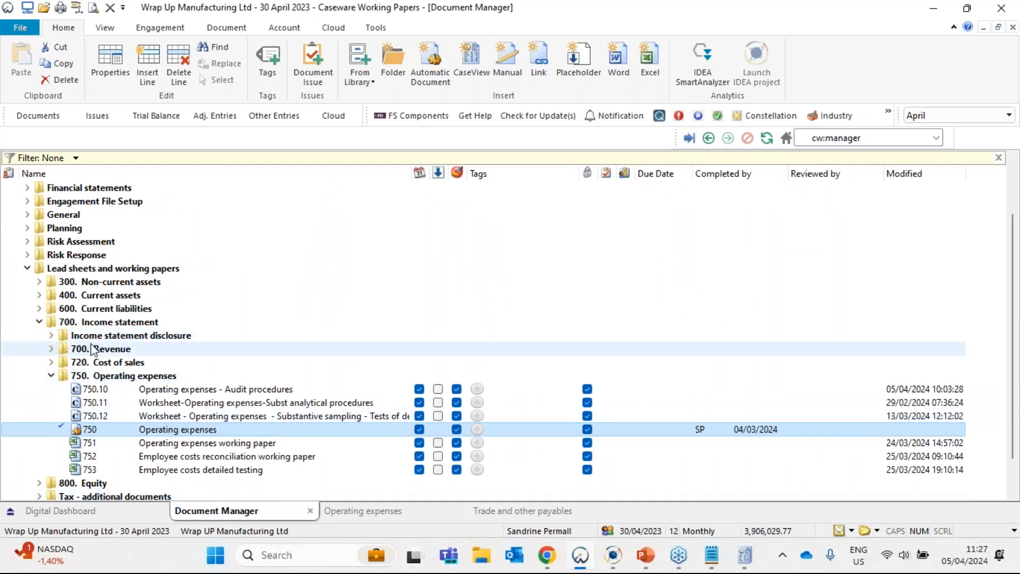
left_click(52, 363)
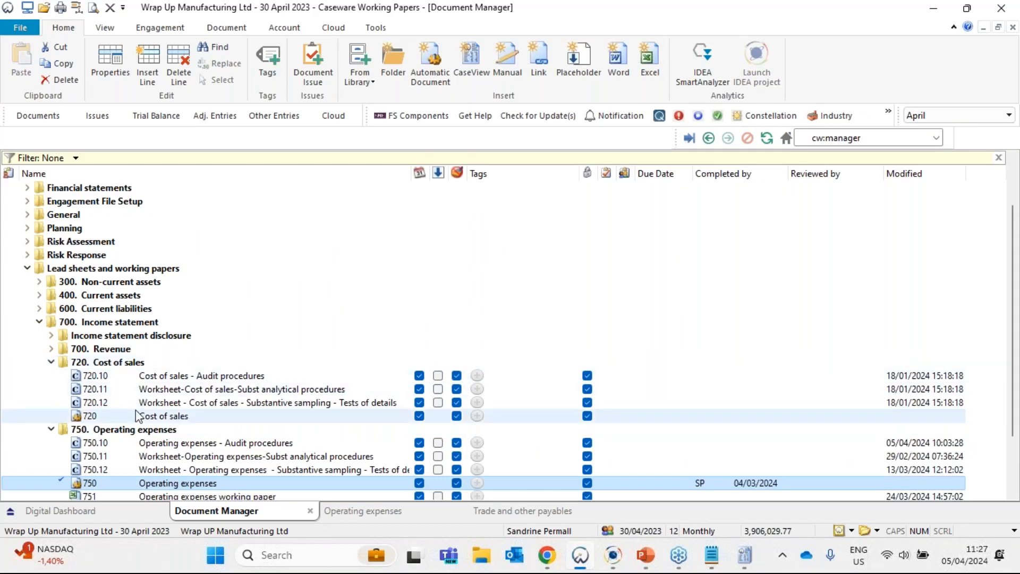
left_click(119, 420)
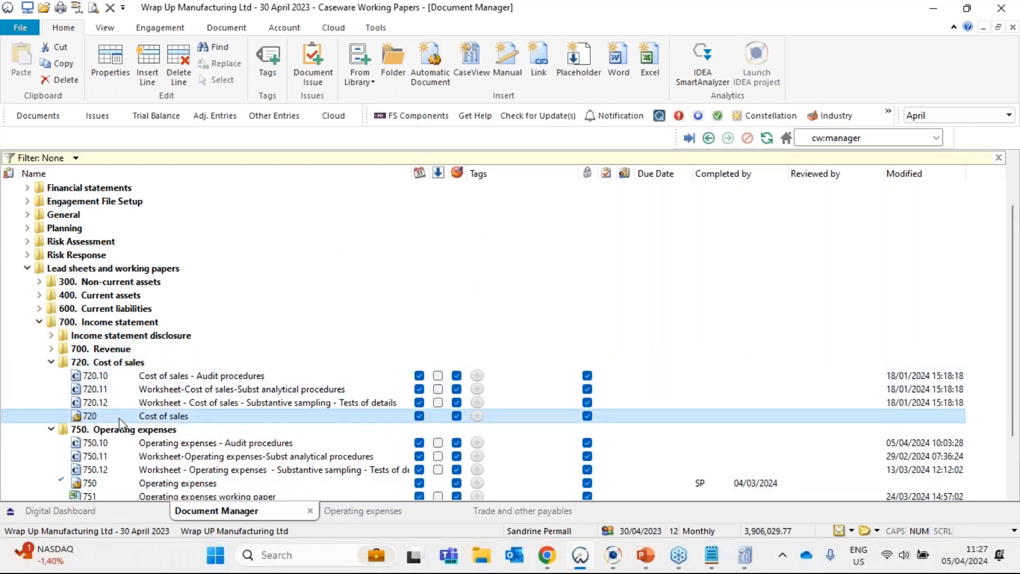
double_click(119, 420)
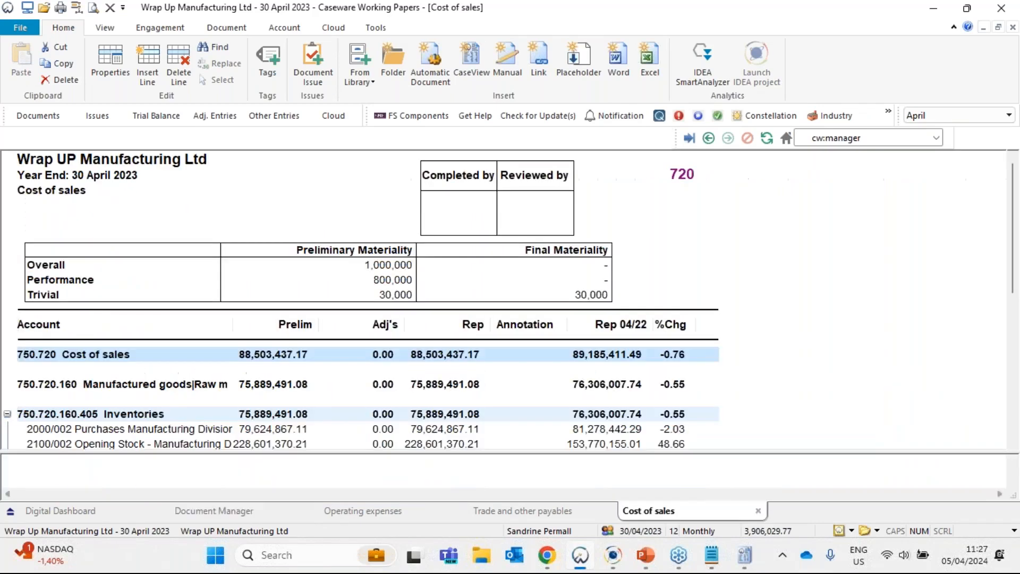
- Widen the Account column of the Cost of sales lead sheet to fit the full account names, and review the sheet
scroll(215, 377, "down", 4)
scroll(215, 376, "down", 3)
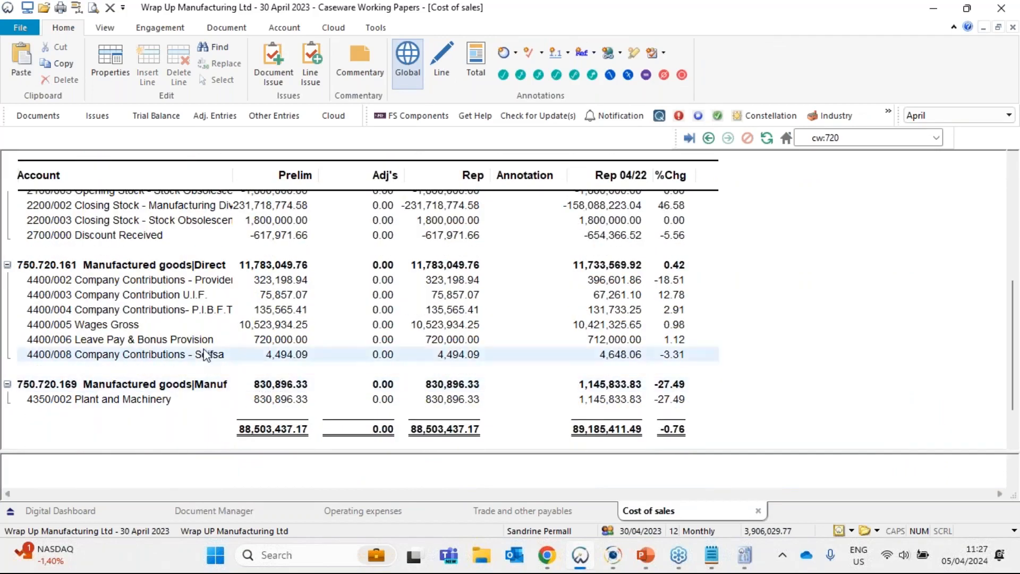
left_click_drag(237, 177, 392, 175)
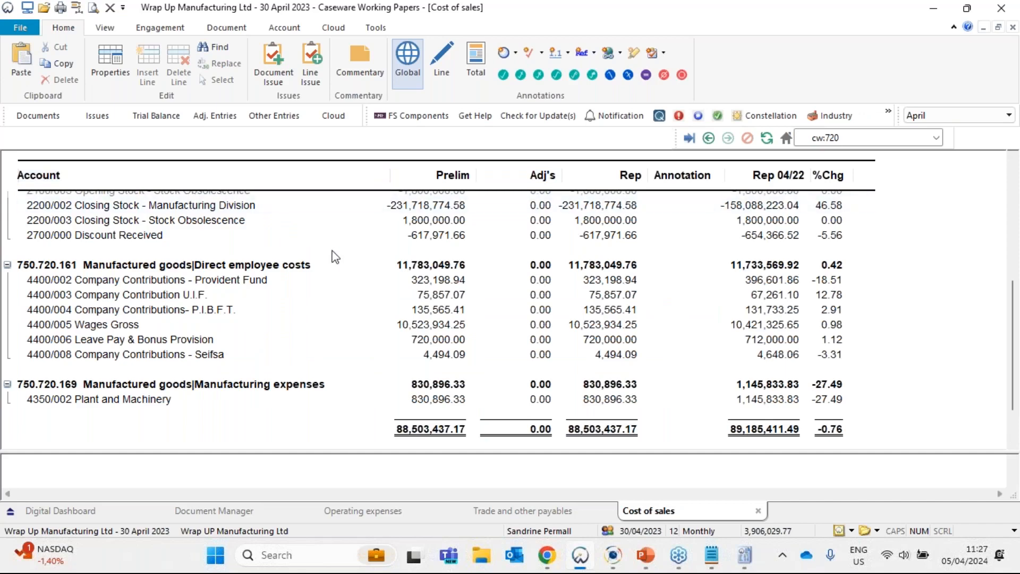
scroll(378, 205, "up", 7)
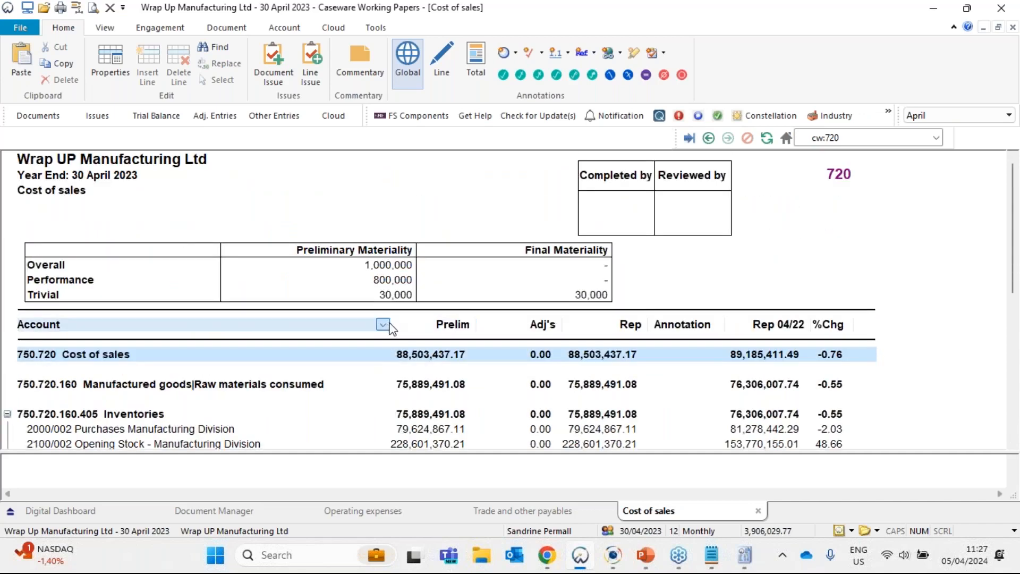
scroll(321, 370, "down", 5)
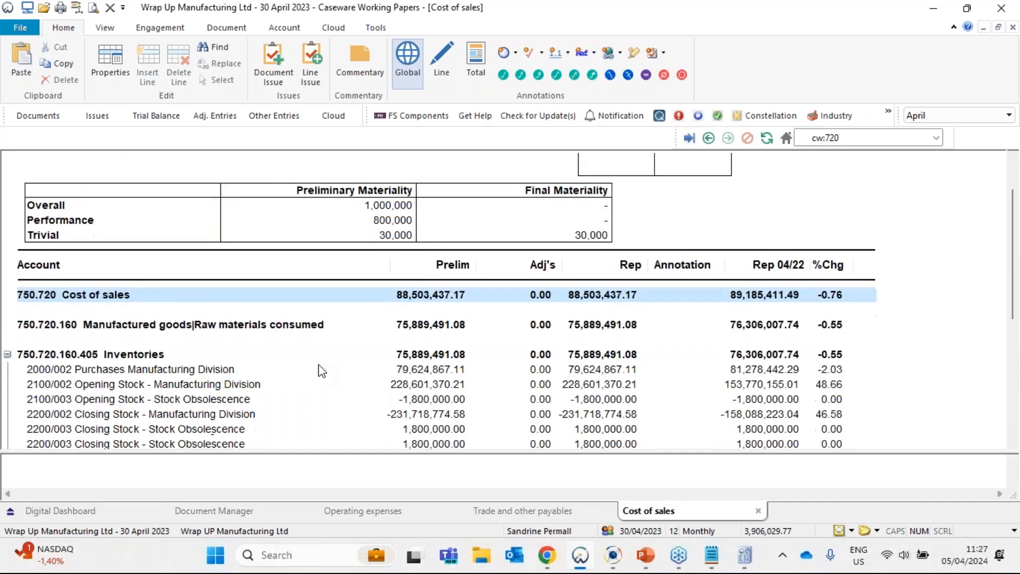
- Select the Direct employee costs group, paste the copied sentence into the Cost of sales commentary area and magnify its text
left_click(88, 282)
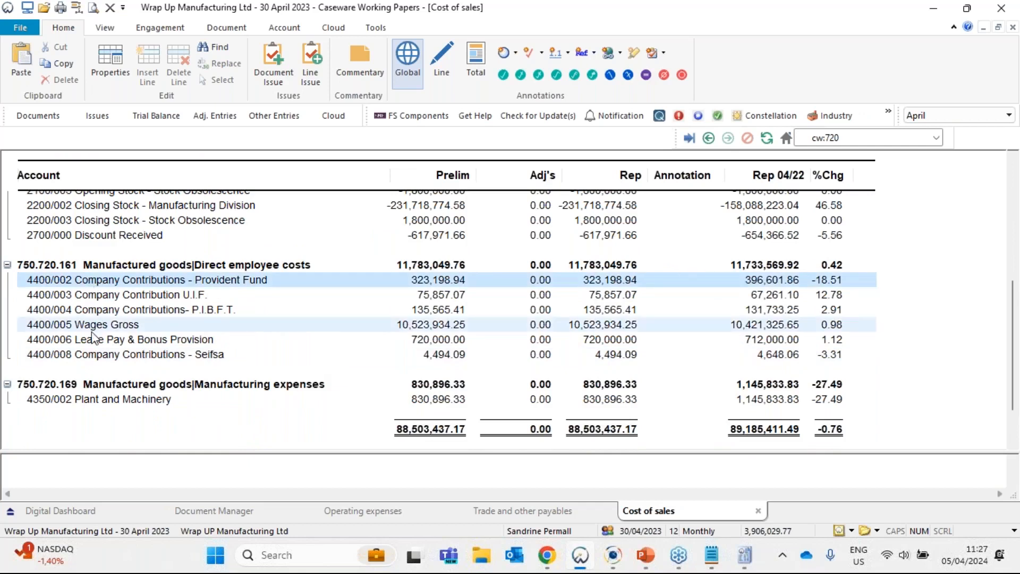
left_click(198, 268)
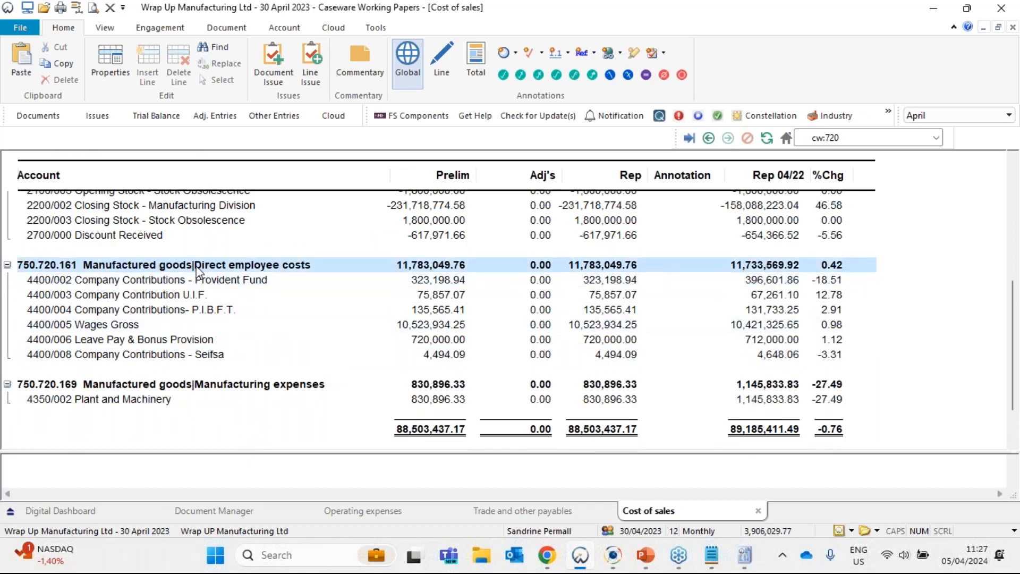
left_click(246, 467)
key("ctrl+v")
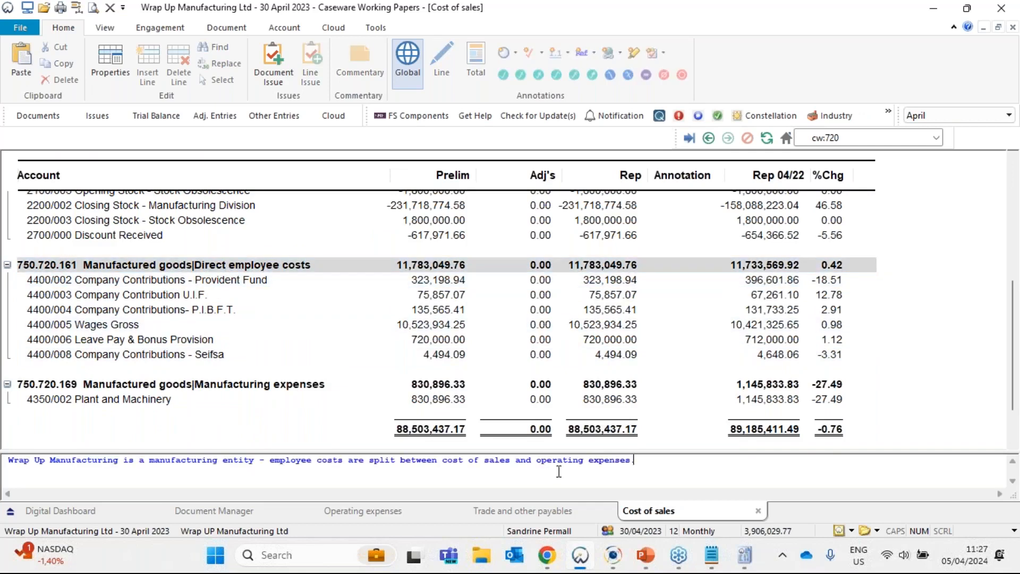
scroll(559, 471, "up", 4)
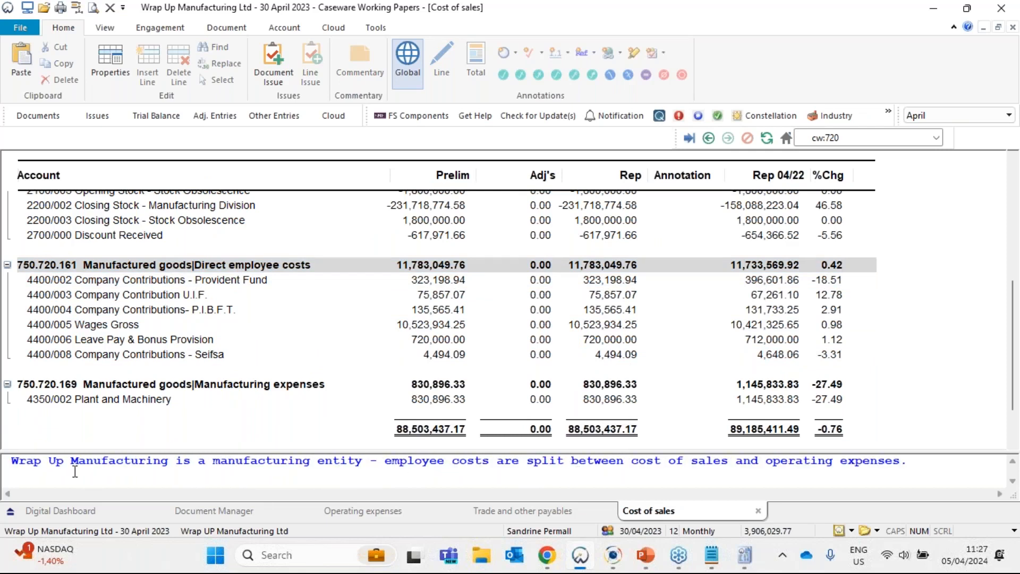
- Review the pasted remark on the cost split and the Provident Fund account under Direct employee costs
left_click_drag(385, 462, 668, 462)
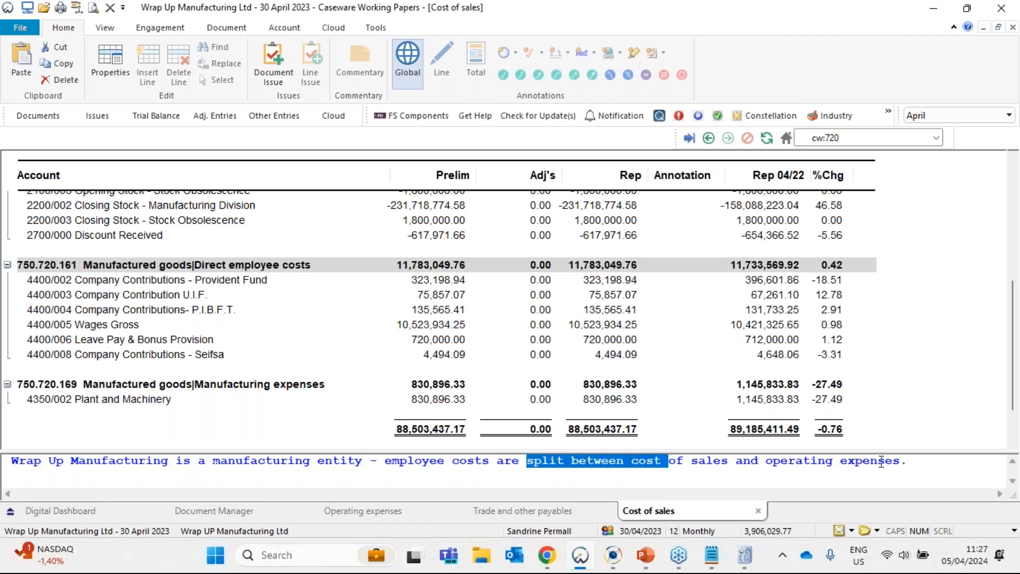
left_click(931, 460)
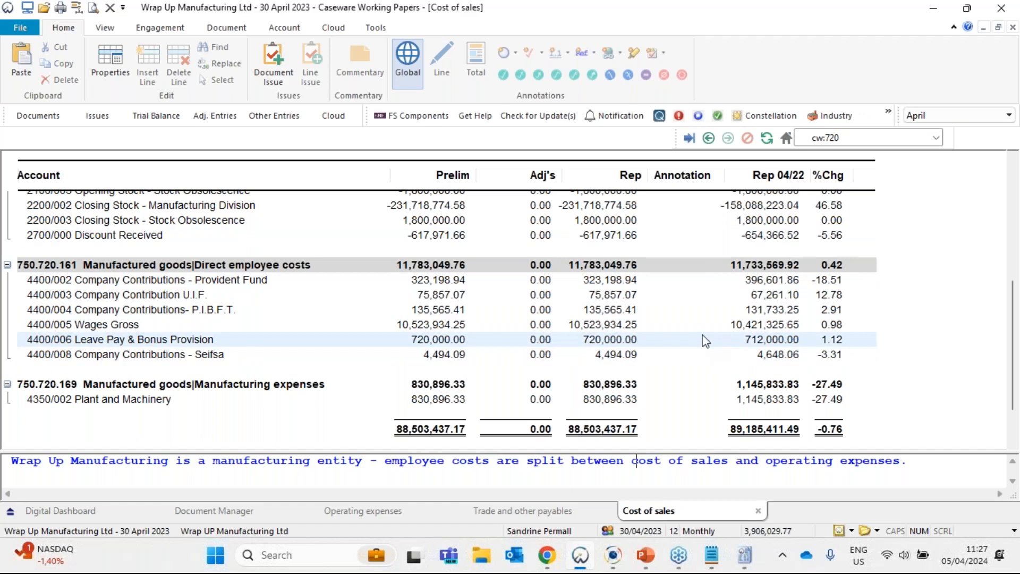
left_click(215, 280)
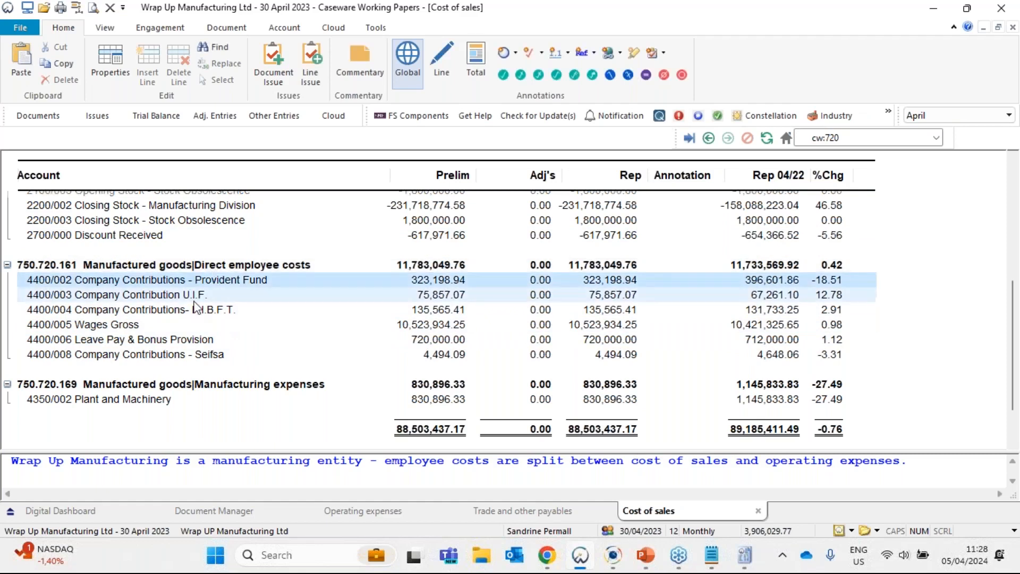
- Highlight the Wages Gross account under Direct employee costs, and open the 750 Operating expenses lead sheet from the Document Manager
left_click(113, 325)
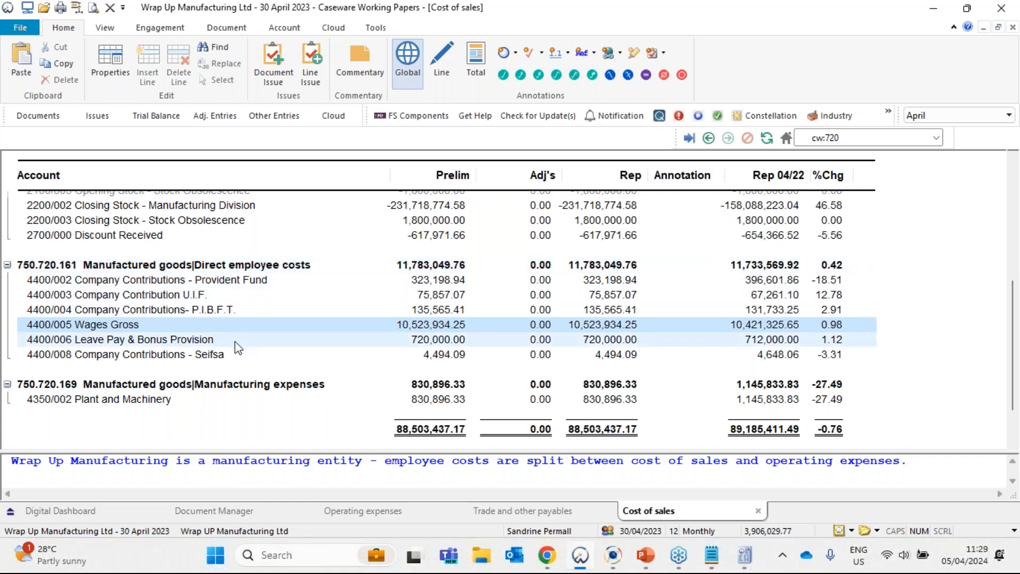
left_click(234, 513)
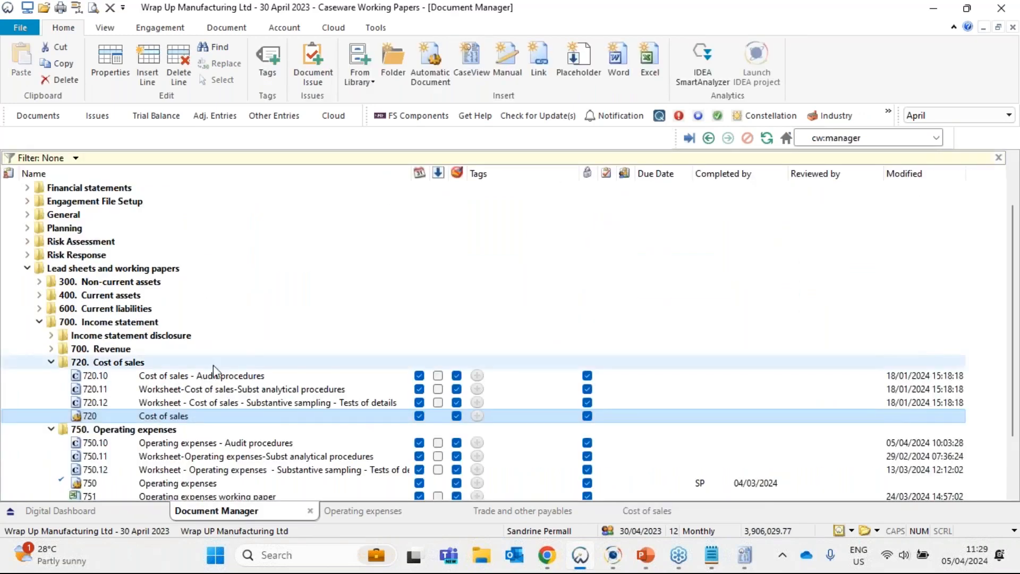
scroll(175, 382, "down", 1)
left_click(142, 390)
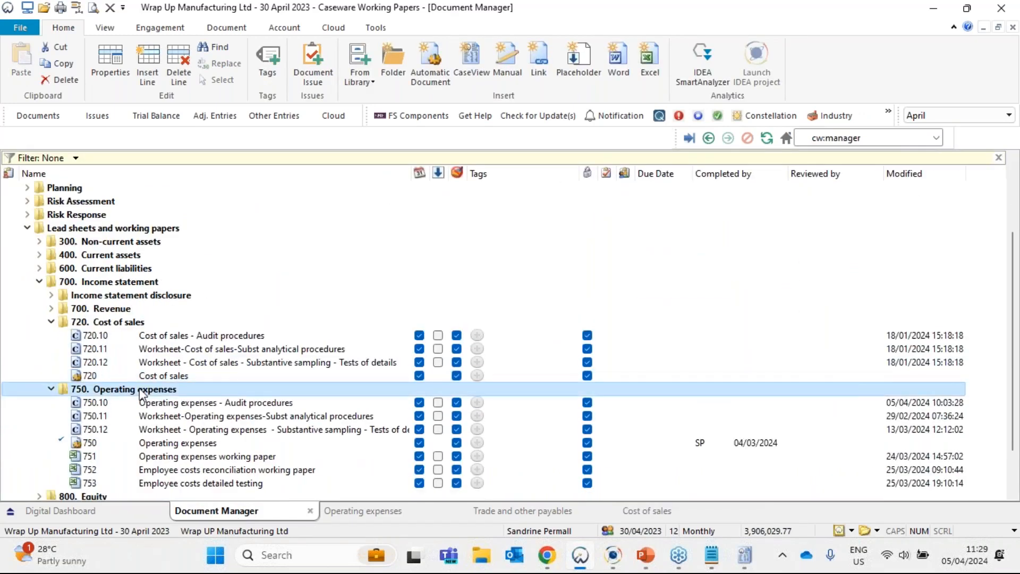
scroll(142, 394, "down", 3)
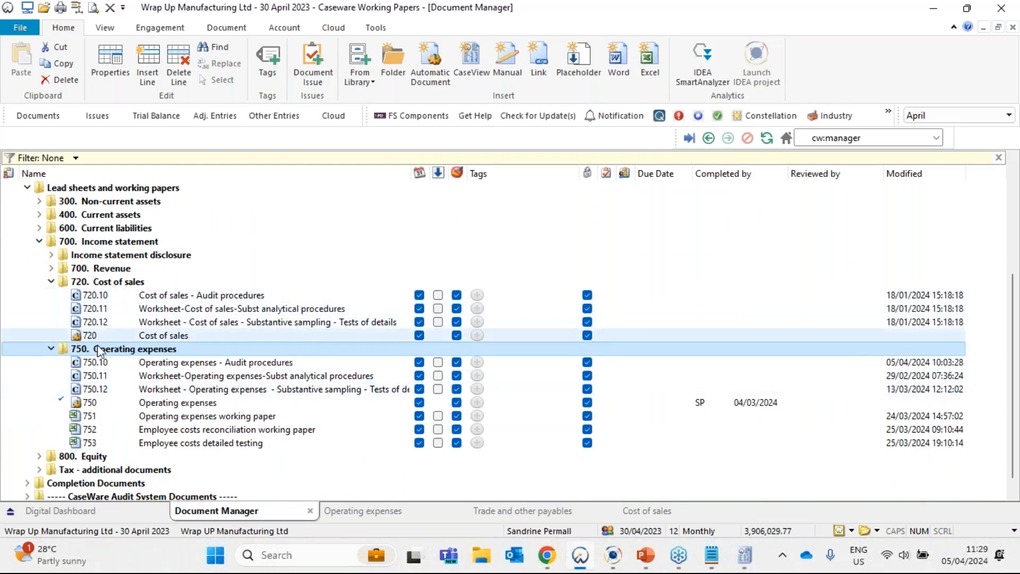
left_click(133, 402)
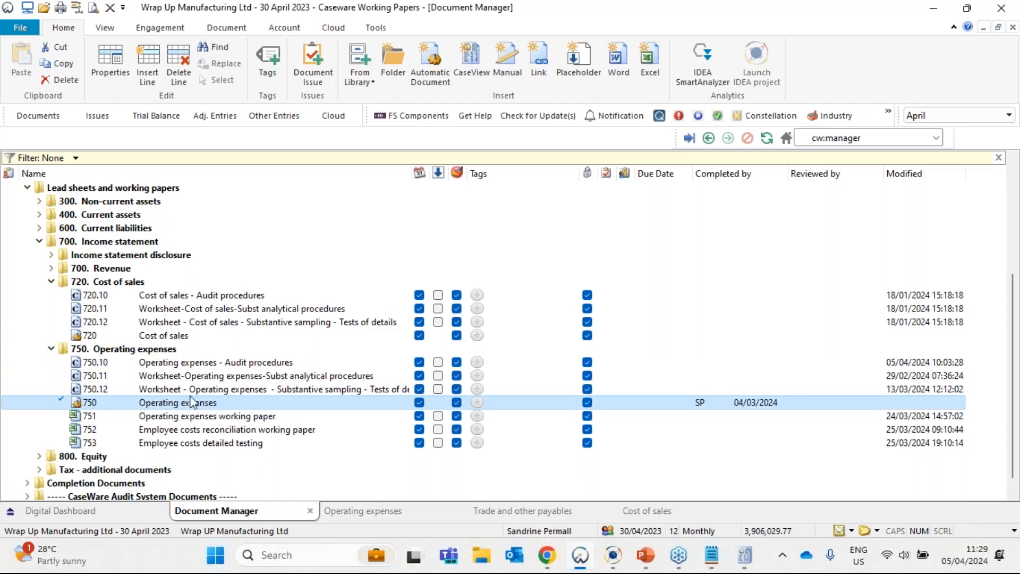
double_click(163, 404)
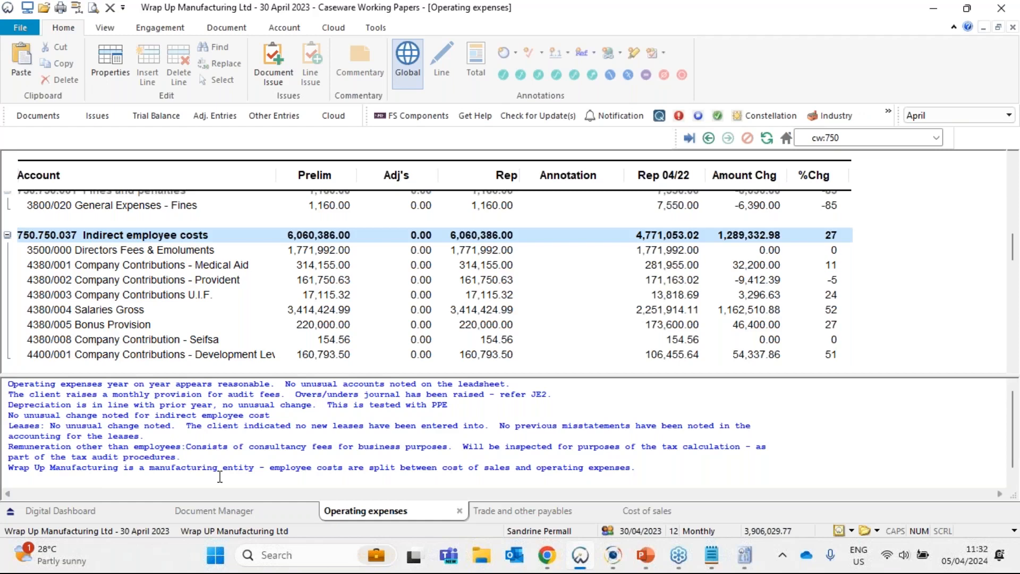
- Open the 520E Risk report (Core) from the Risk Assessment Summary folder under Risk Assessment in the Document Manager
left_click(219, 510)
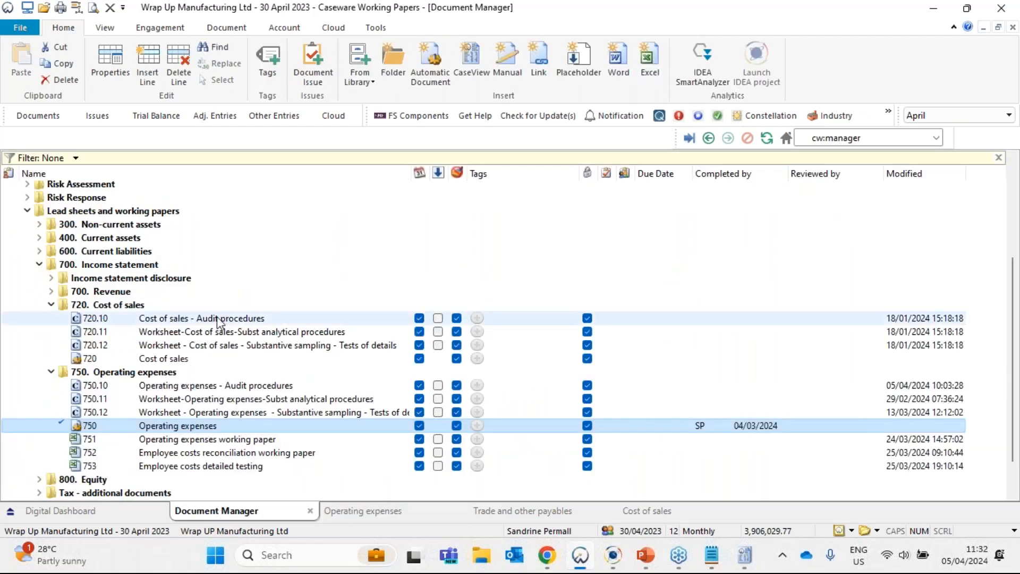
scroll(51, 229, "up", 1)
left_click(27, 236)
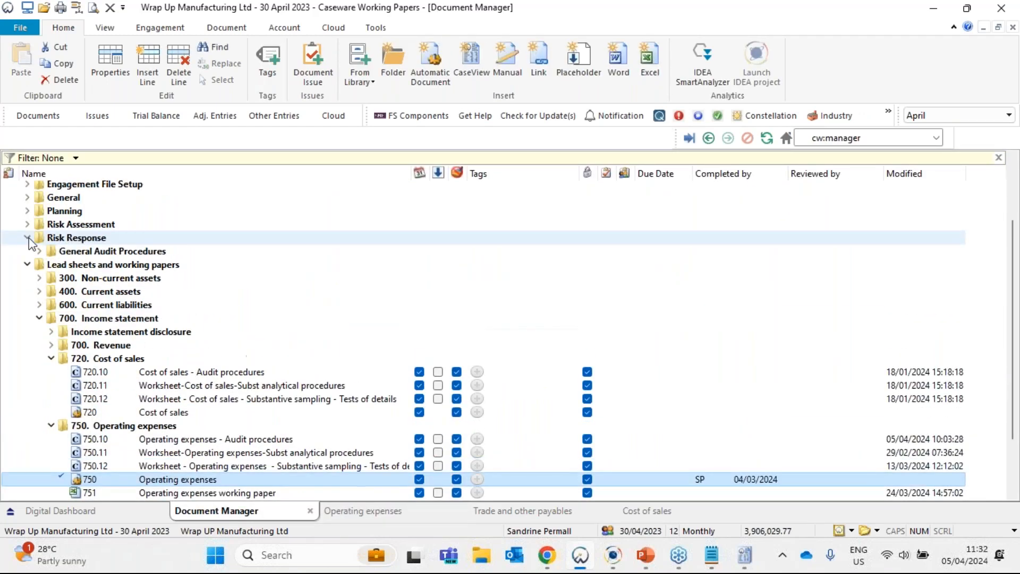
left_click(28, 224)
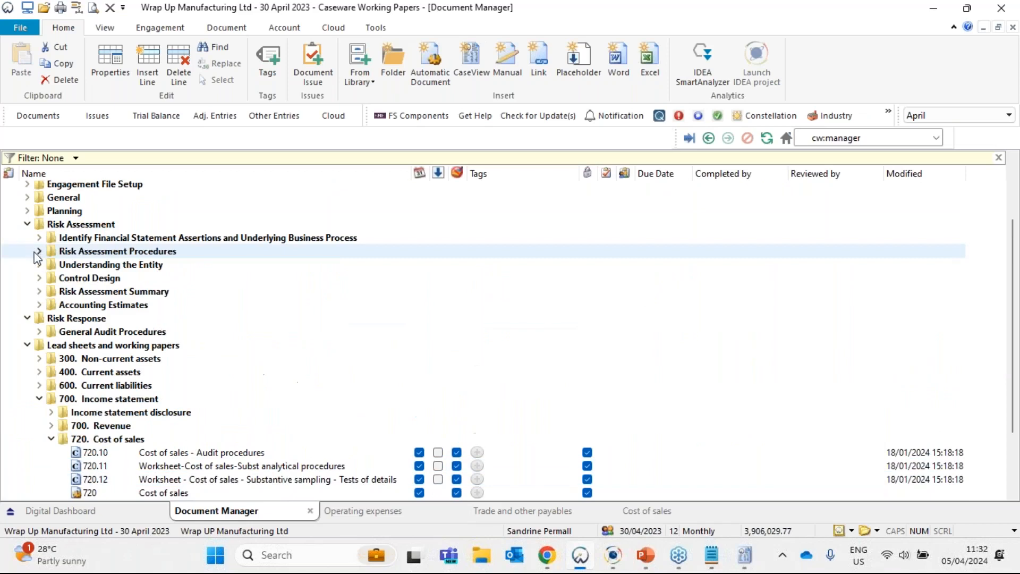
left_click(38, 291)
left_click(113, 306)
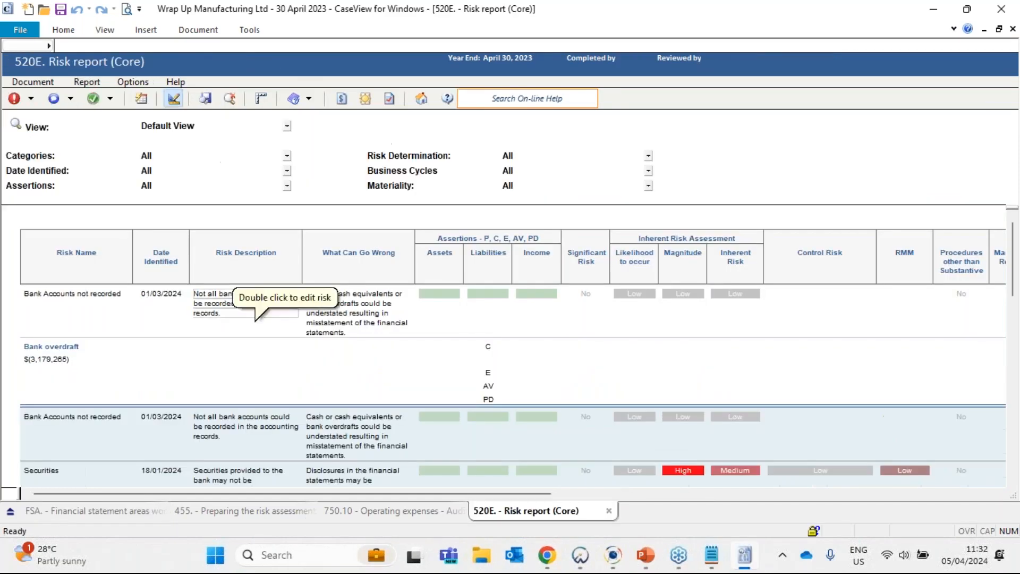
- Examine the risks listed for Operating expenses in the Risk report, from Disclosure of operating expenses to Classification of Expenses
scroll(362, 358, "up", 1)
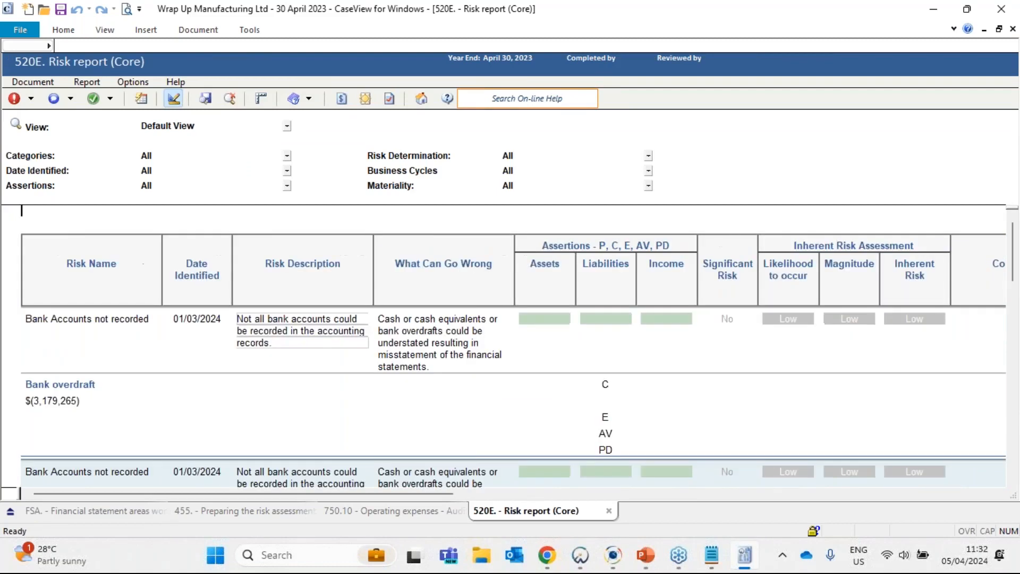
scroll(265, 329, "down", 1)
scroll(66, 304, "down", 3)
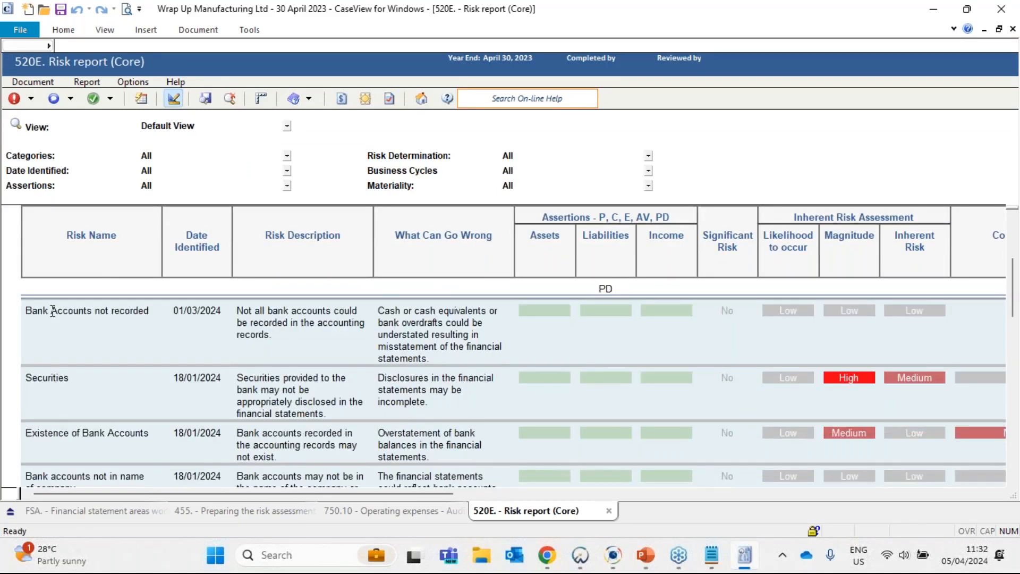
scroll(66, 410, "down", 5)
scroll(66, 410, "down", 15)
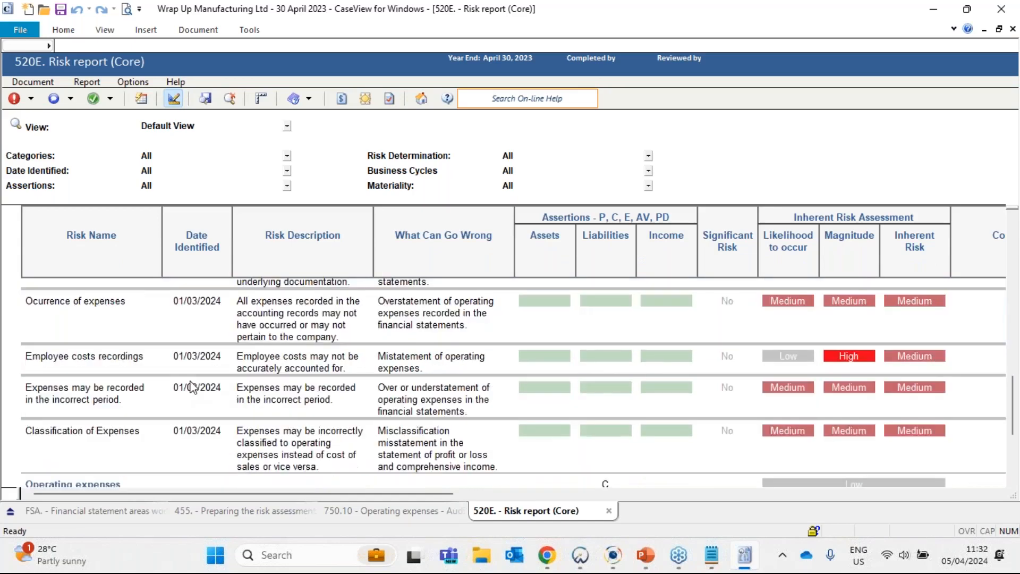
scroll(215, 389, "up", 5)
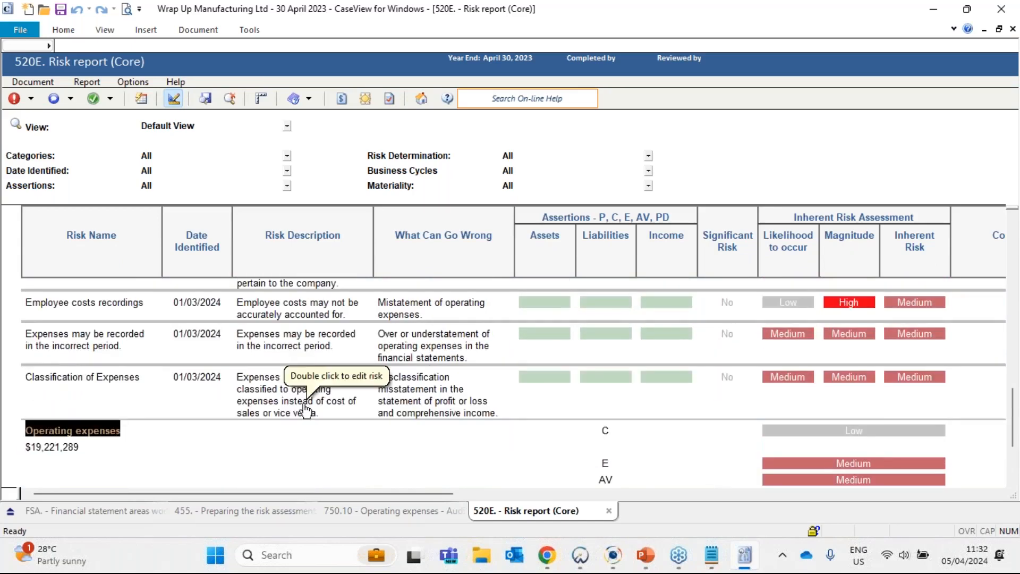
scroll(199, 384, "up", 1)
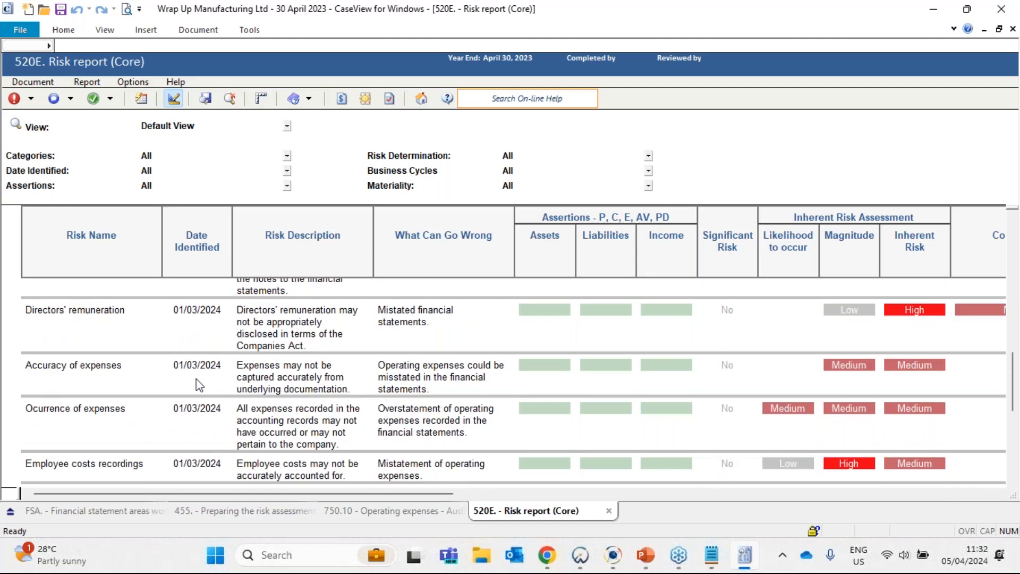
scroll(199, 385, "up", 2)
scroll(231, 342, "down", 1)
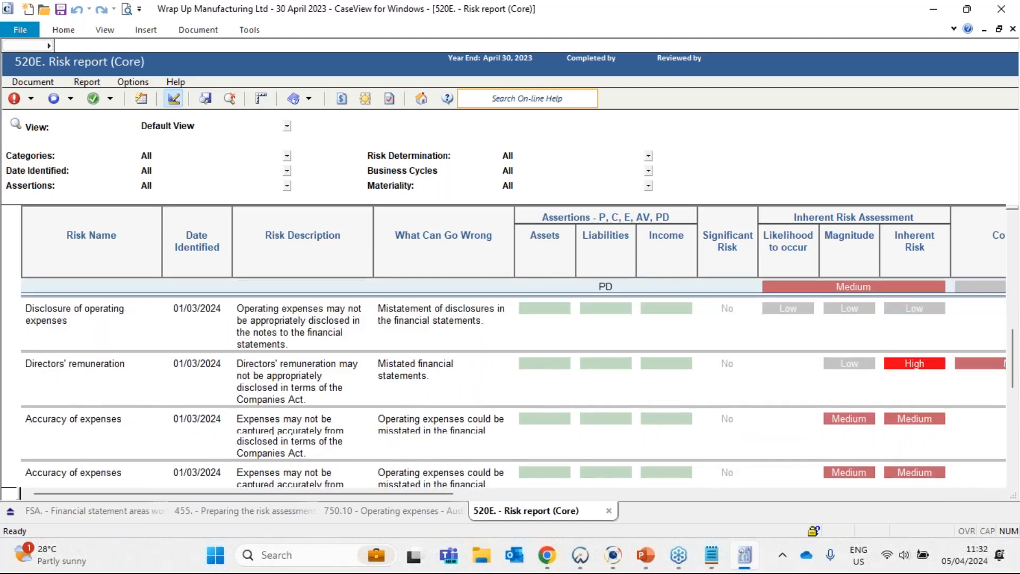
scroll(111, 361, "down", 5)
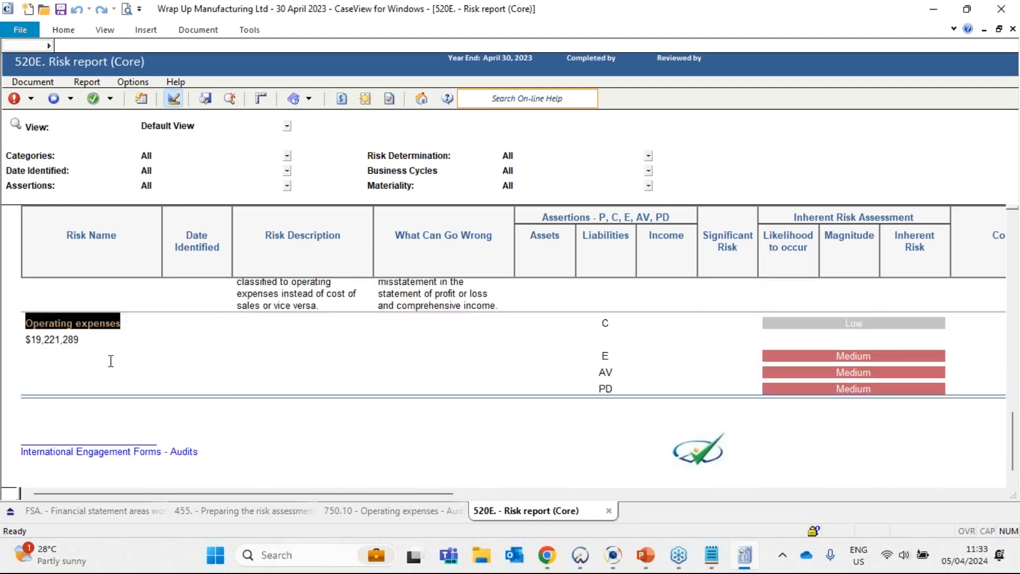
scroll(110, 361, "up", 1)
scroll(111, 360, "up", 3)
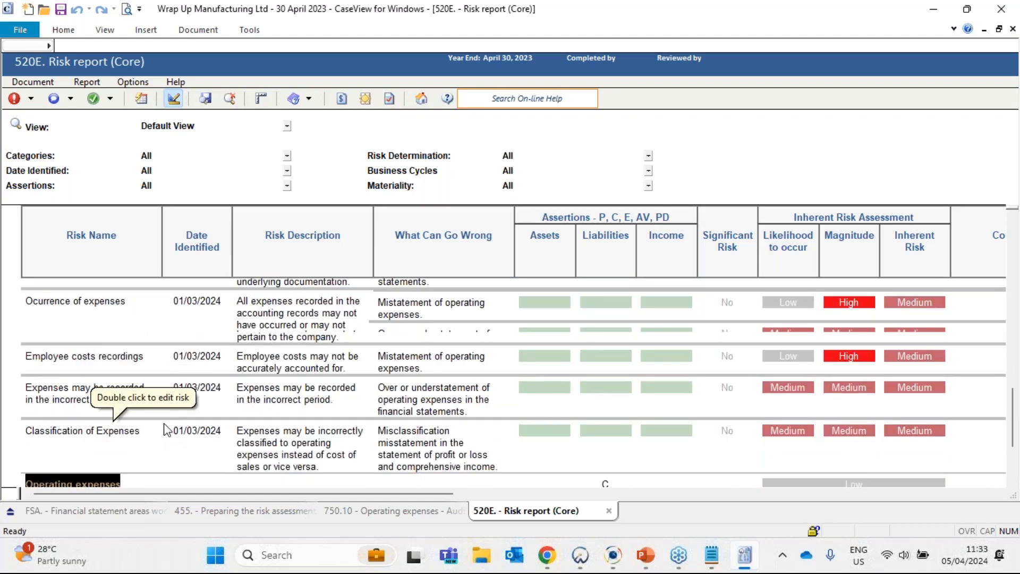
scroll(165, 425, "up", 1)
scroll(166, 419, "up", 2)
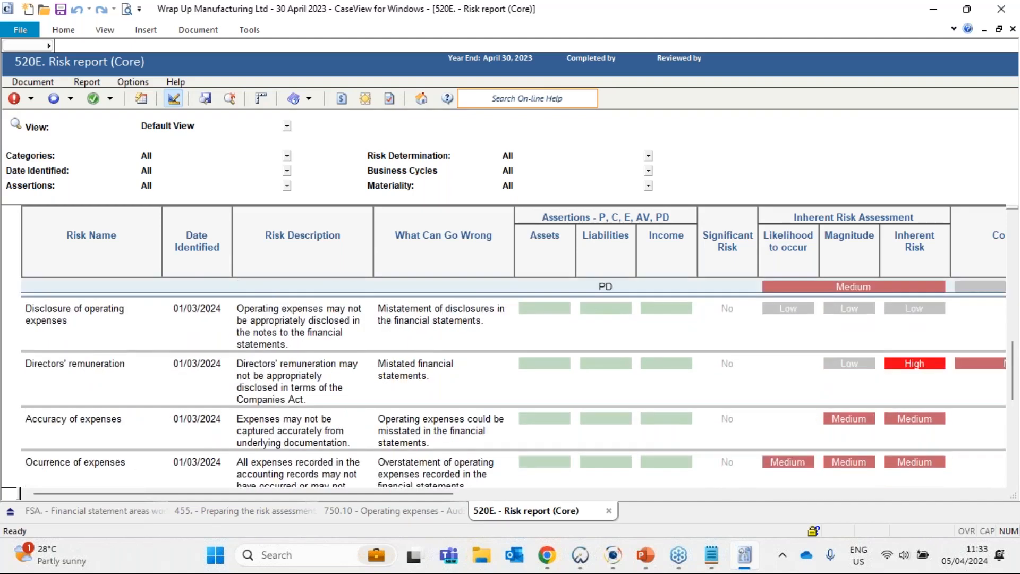
scroll(99, 390, "up", 1)
scroll(99, 391, "down", 2)
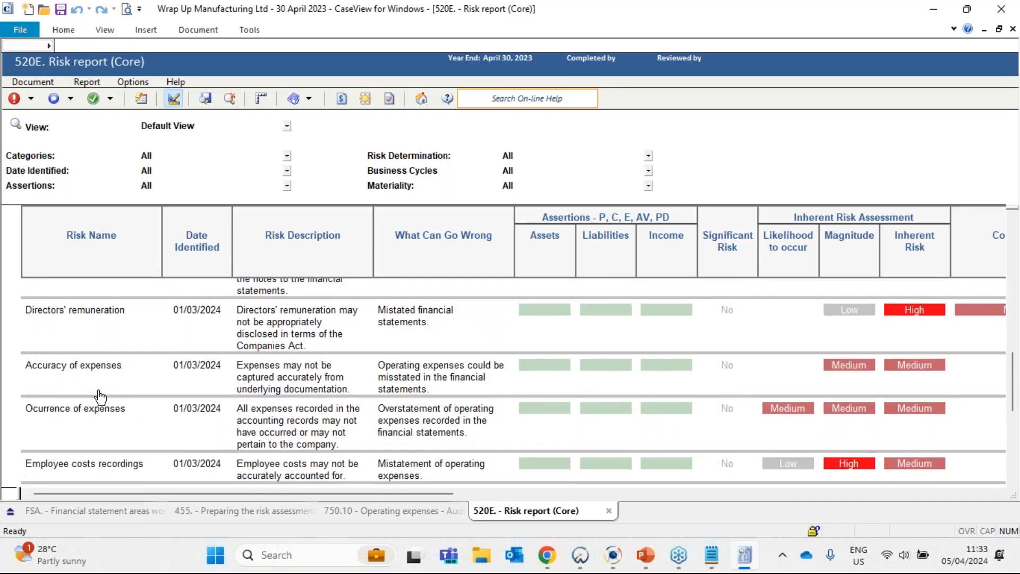
scroll(99, 396, "down", 4)
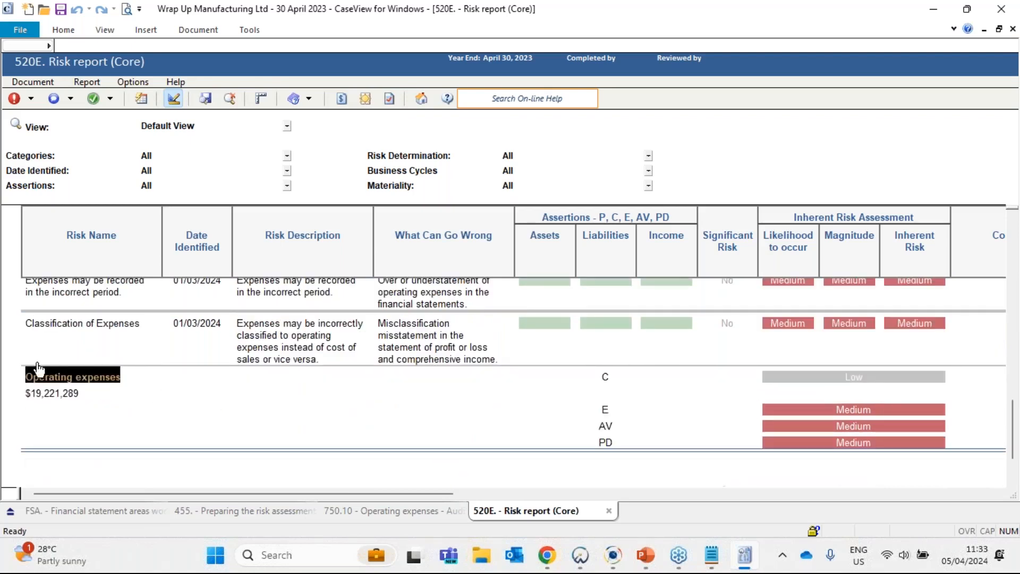
scroll(151, 392, "up", 3)
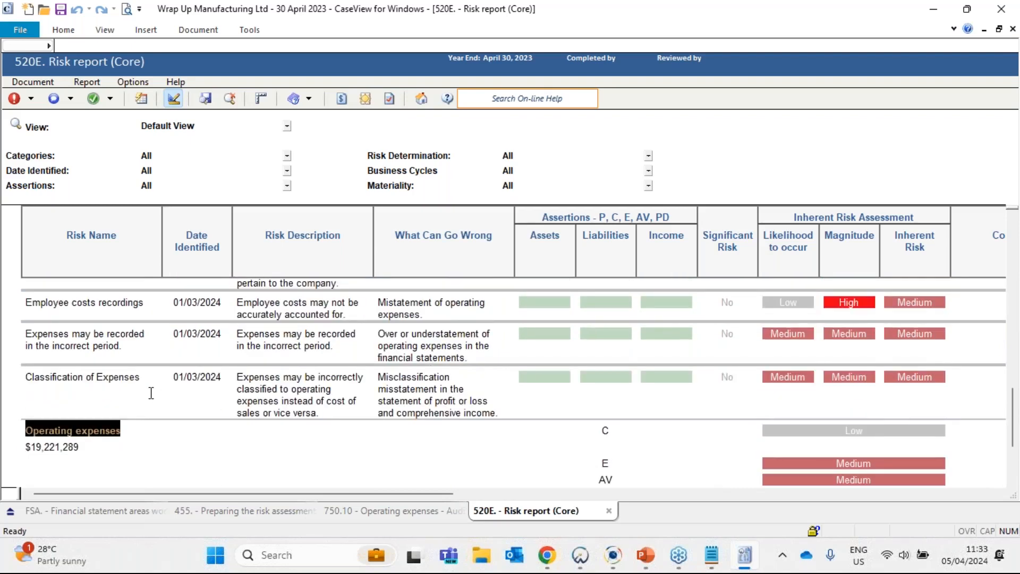
scroll(157, 399, "up", 4)
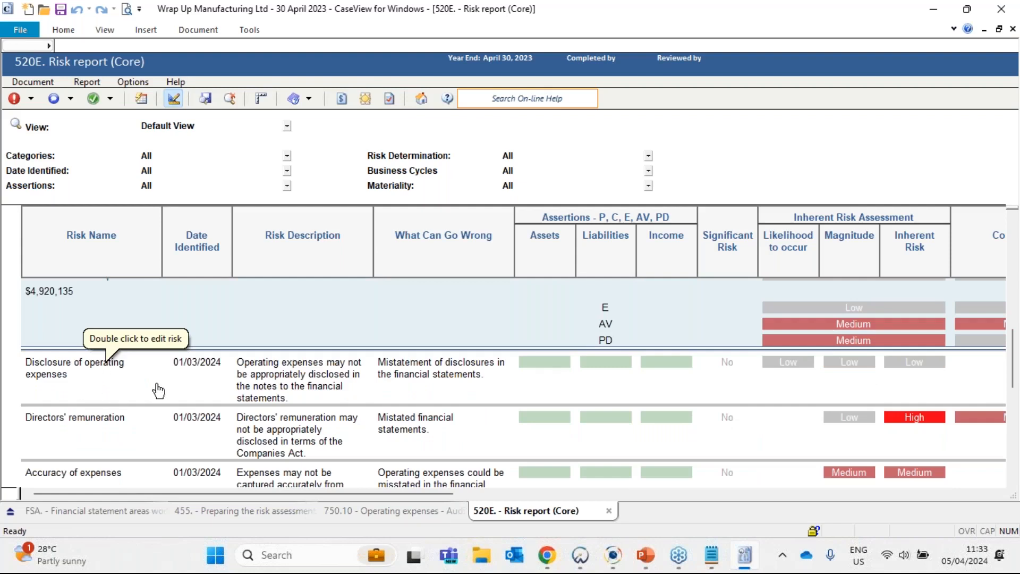
- Check the Control Risk, RMM and Management Response columns for the Disclosure of operating expenses risk
left_click(197, 361)
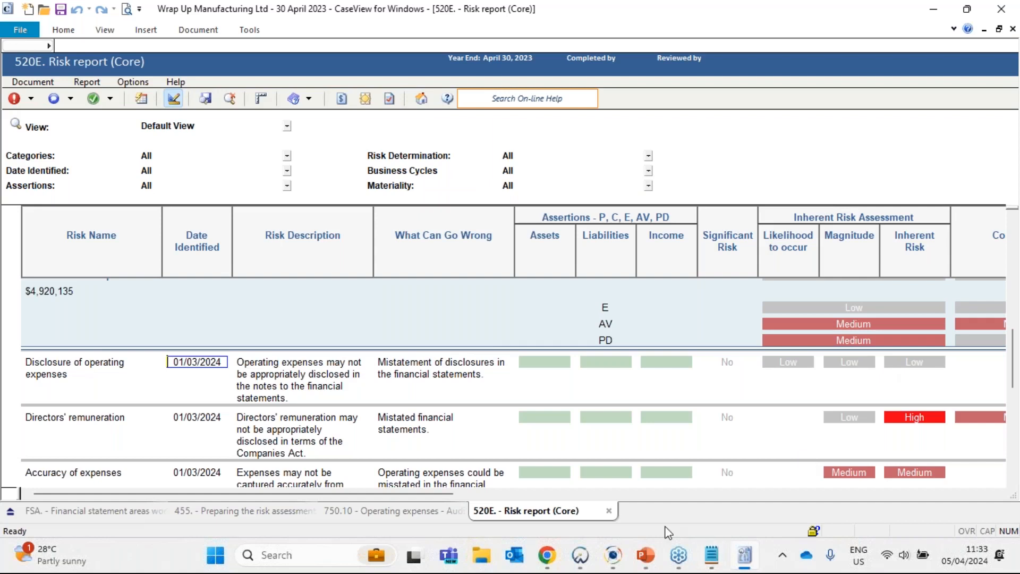
left_click_drag(435, 494, 617, 494)
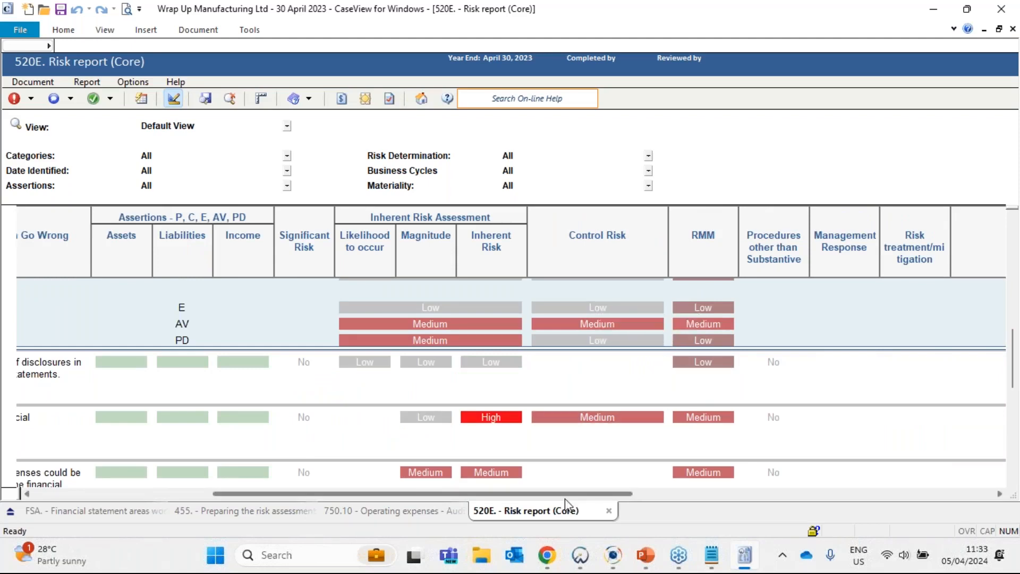
left_click_drag(566, 498, 259, 498)
- Review the Assertions columns of the operating expenses risks, checking the Assets and Liabilities cells of Disclosure of operating expenses
scroll(243, 409, "down", 1)
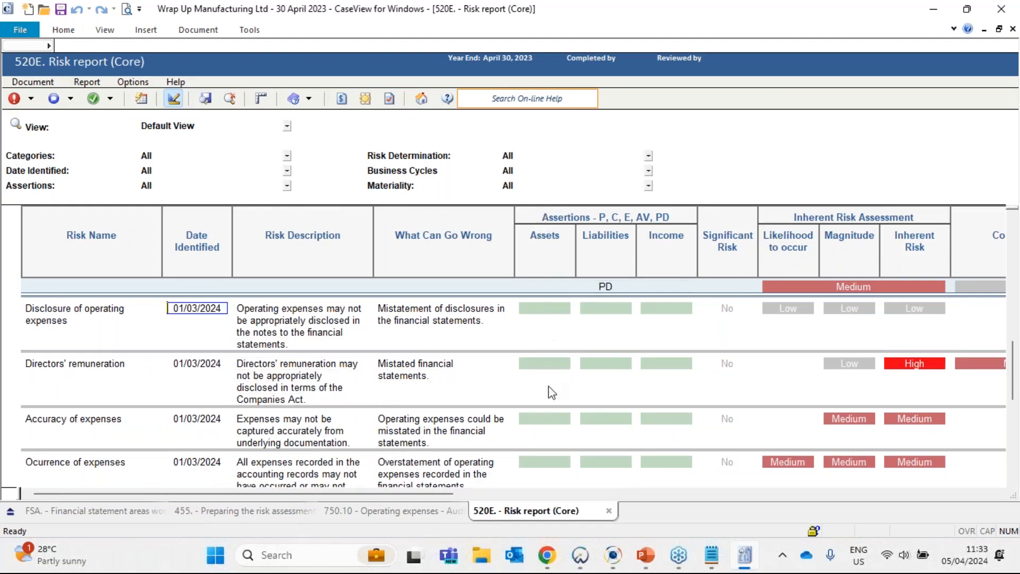
scroll(548, 422, "down", 5)
scroll(616, 398, "up", 1)
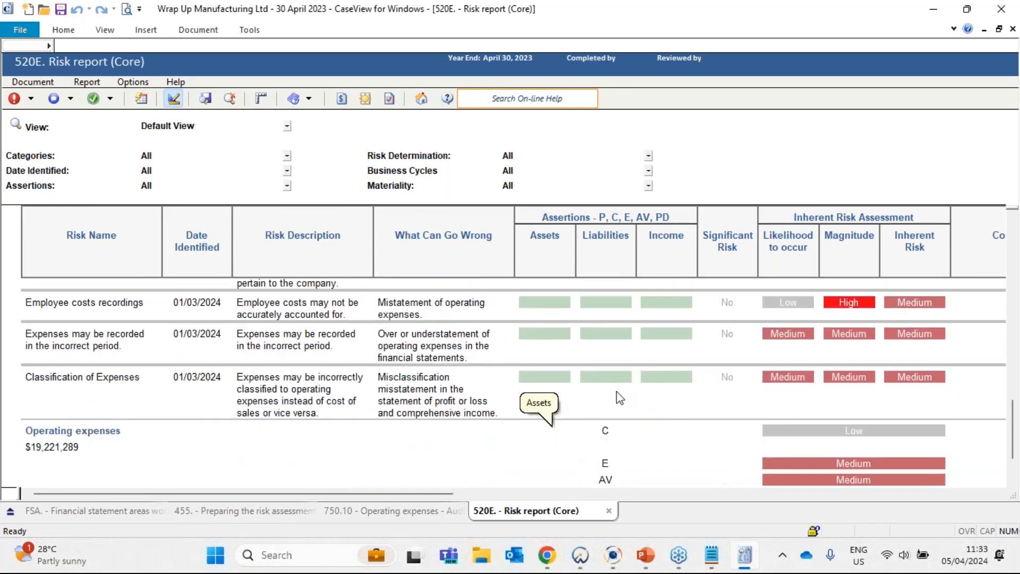
scroll(615, 376, "down", 4)
scroll(557, 364, "up", 1)
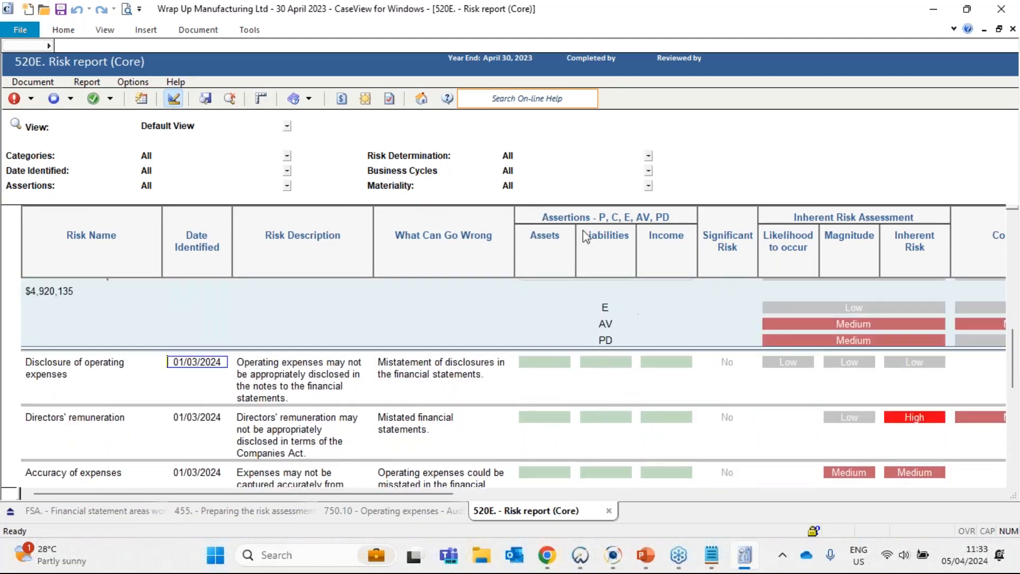
scroll(505, 404, "down", 1)
left_click(544, 309)
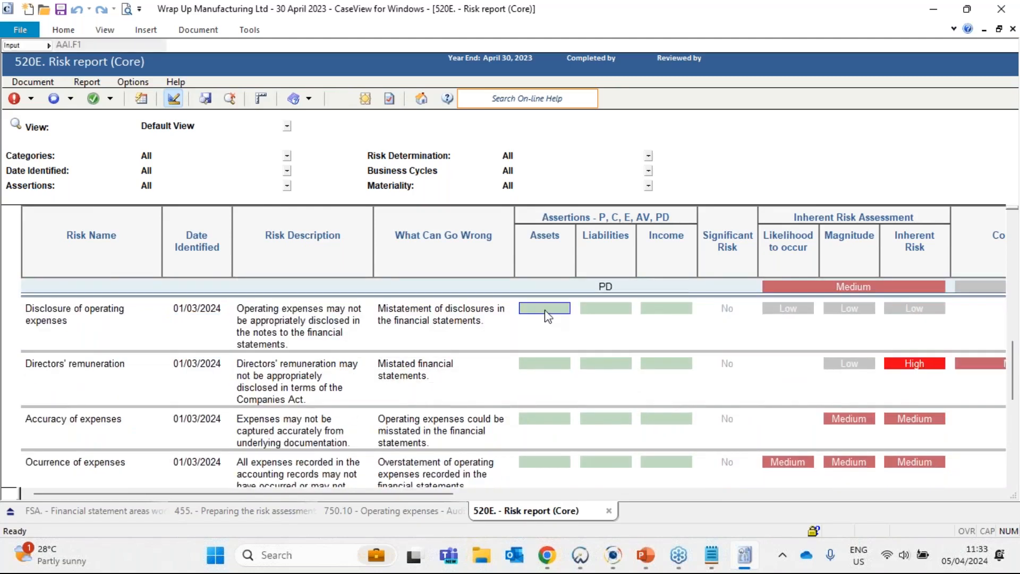
left_click(606, 312)
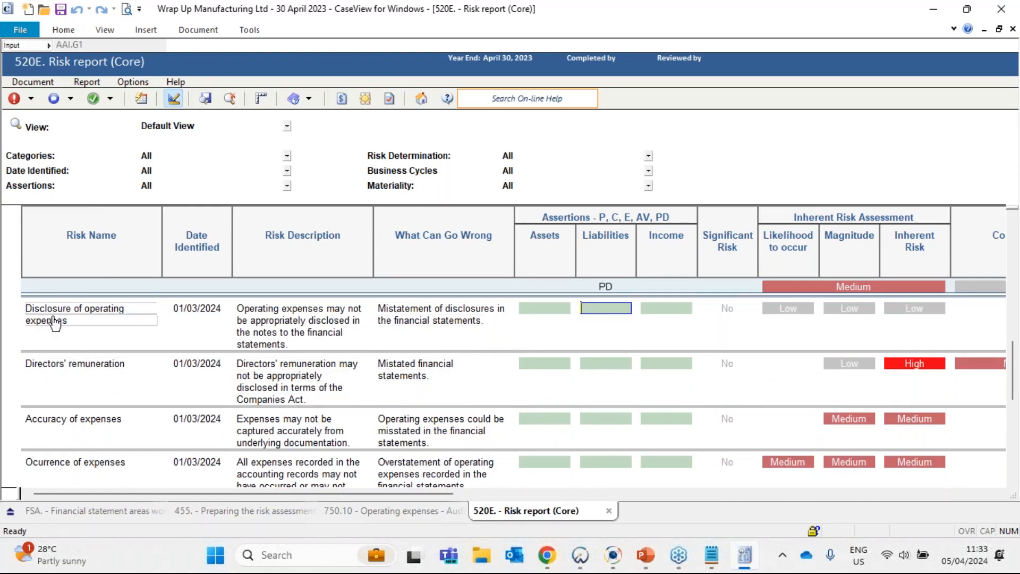
- Open the Employee costs recordings risk and inspect the assertions assigned to Operating expenses in its Financial Statement Areas list
scroll(104, 417, "down", 2)
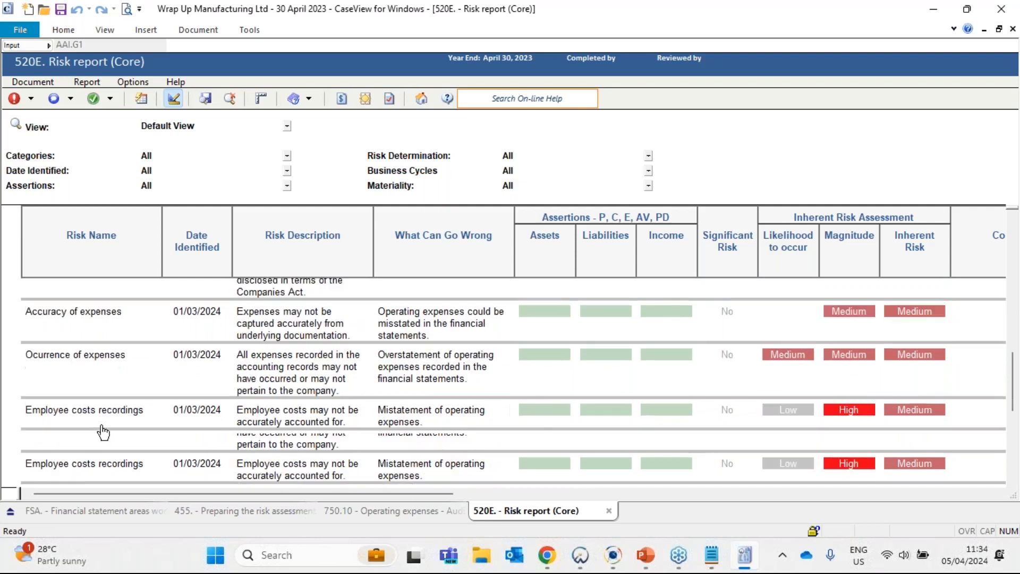
left_click(130, 413)
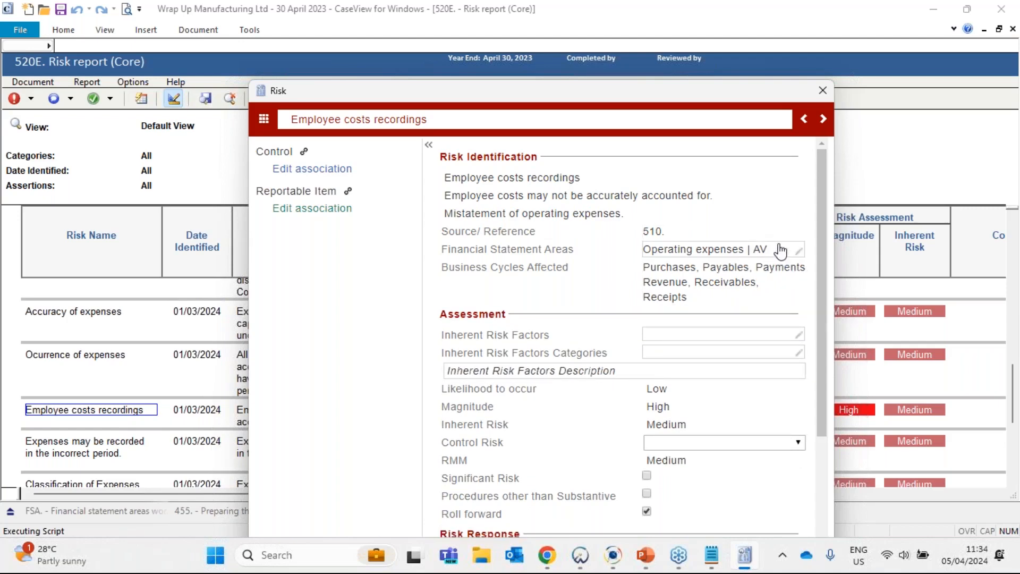
left_click(776, 250)
scroll(674, 404, "down", 5)
scroll(679, 409, "down", 5)
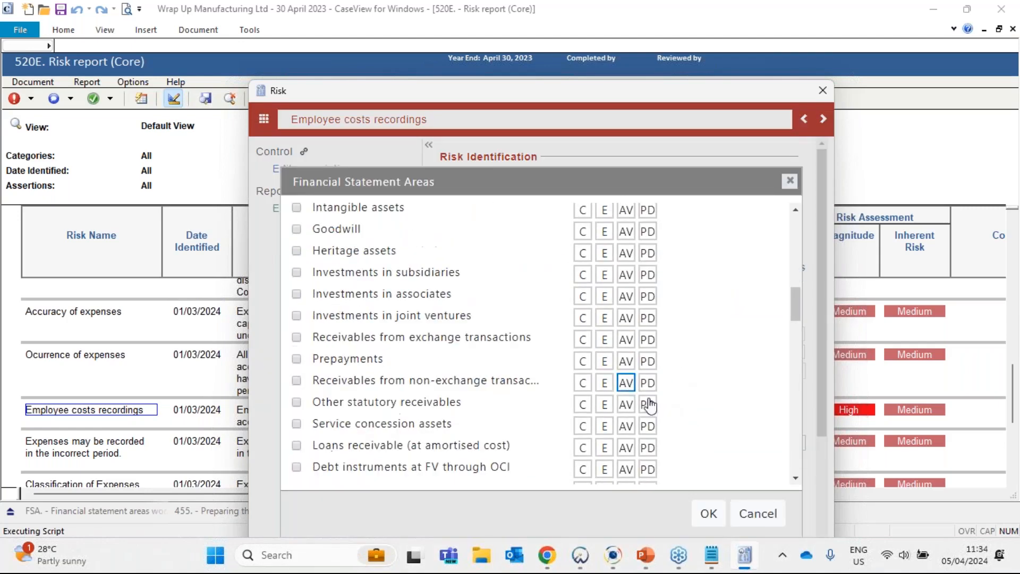
scroll(712, 399, "up", 10)
scroll(704, 386, "down", 3)
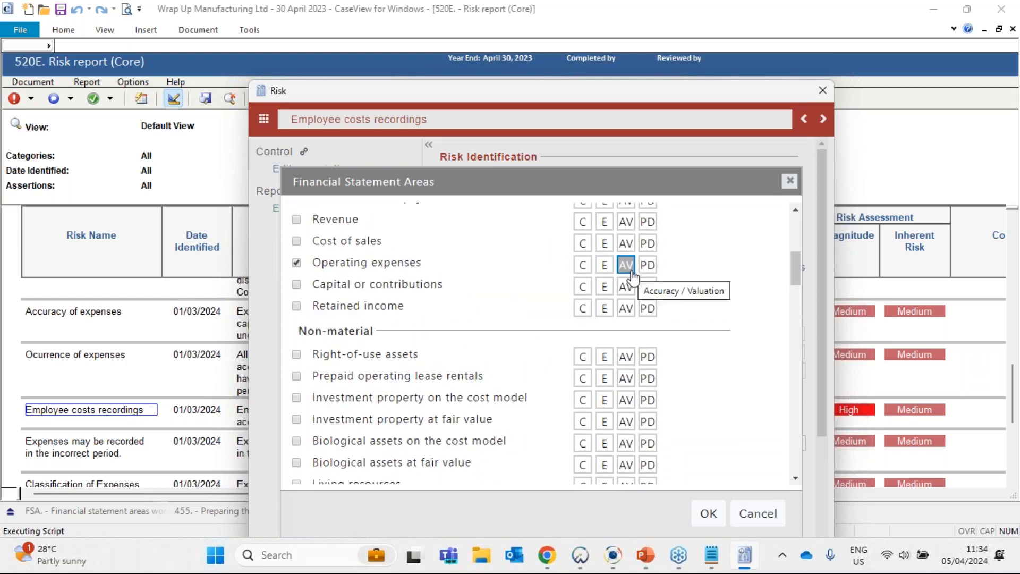
left_click(790, 181)
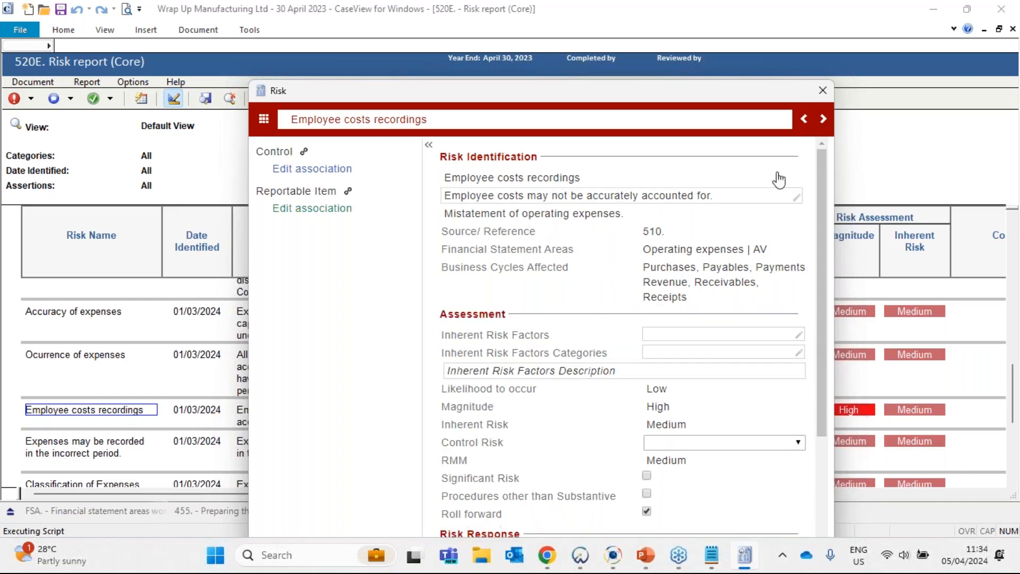
- Close the Employee costs recordings risk and review the other operating expenses risks, from Disclosure of operating expenses to Classification of Expenses
left_click(815, 96)
scroll(117, 362, "down", 1)
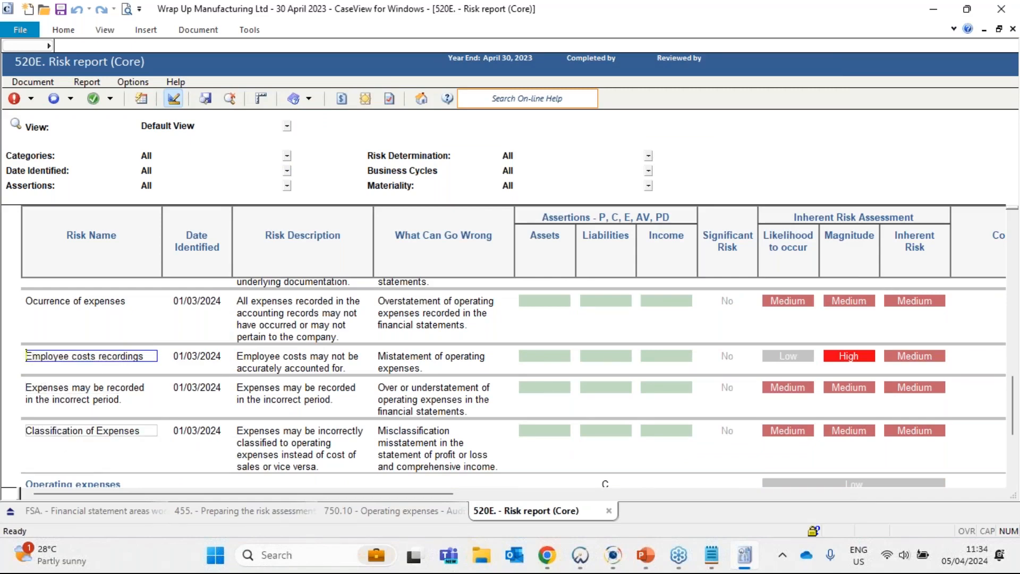
scroll(228, 434, "up", 1)
scroll(125, 419, "up", 1)
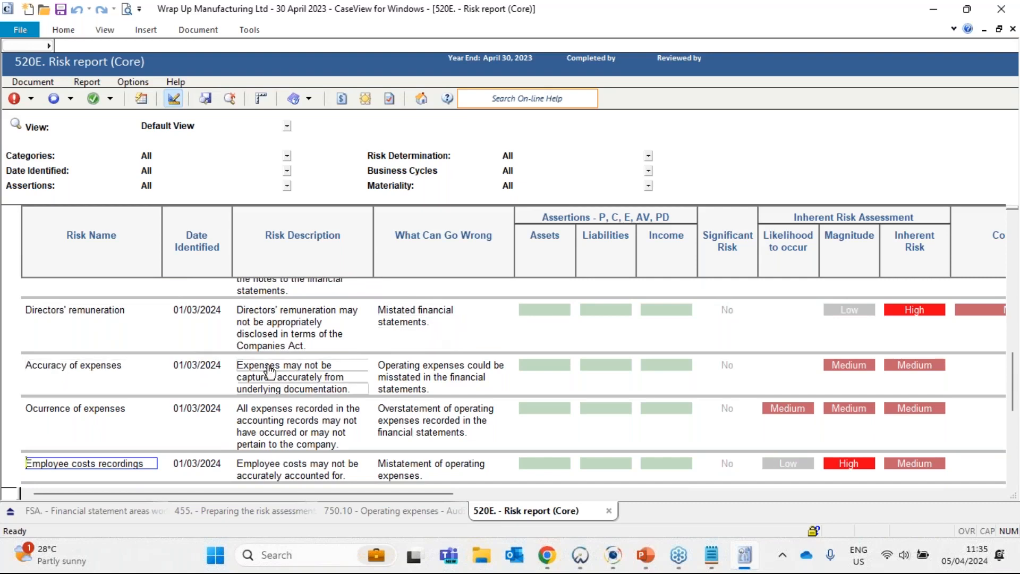
scroll(270, 372, "up", 1)
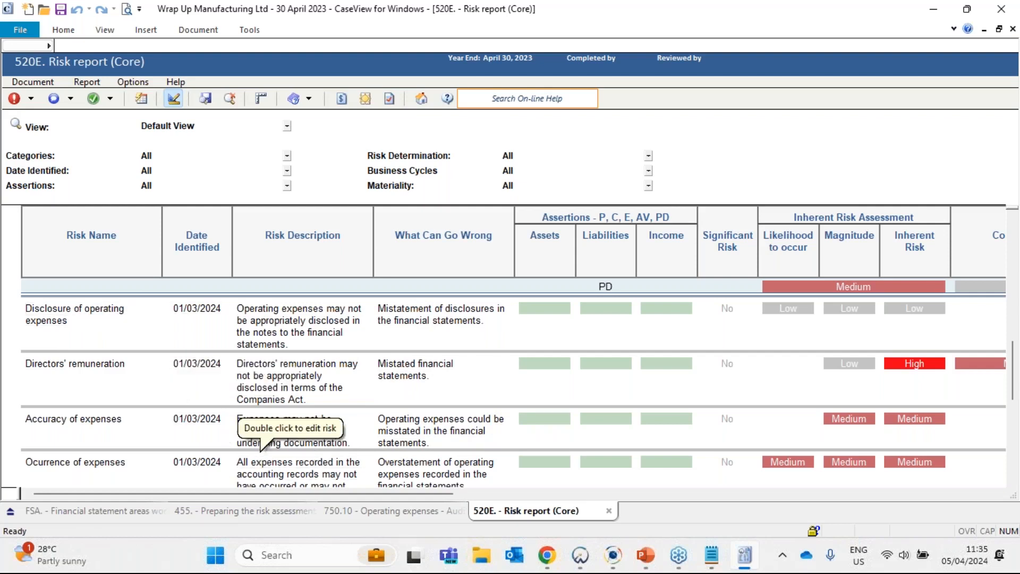
- Open the 750.10 Operating expenses audit procedures from the W/P reference of FSA.750 in the Financial statement areas worksheet
left_click(102, 511)
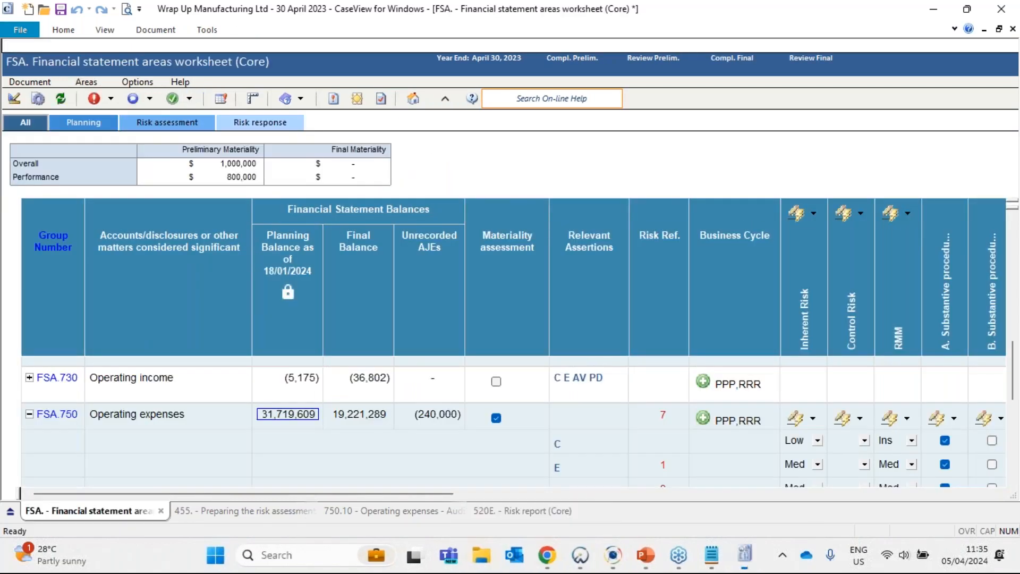
mouse_move(253, 497)
left_mouse_down()
mouse_move(709, 498)
mouse_move(366, 494)
left_mouse_up()
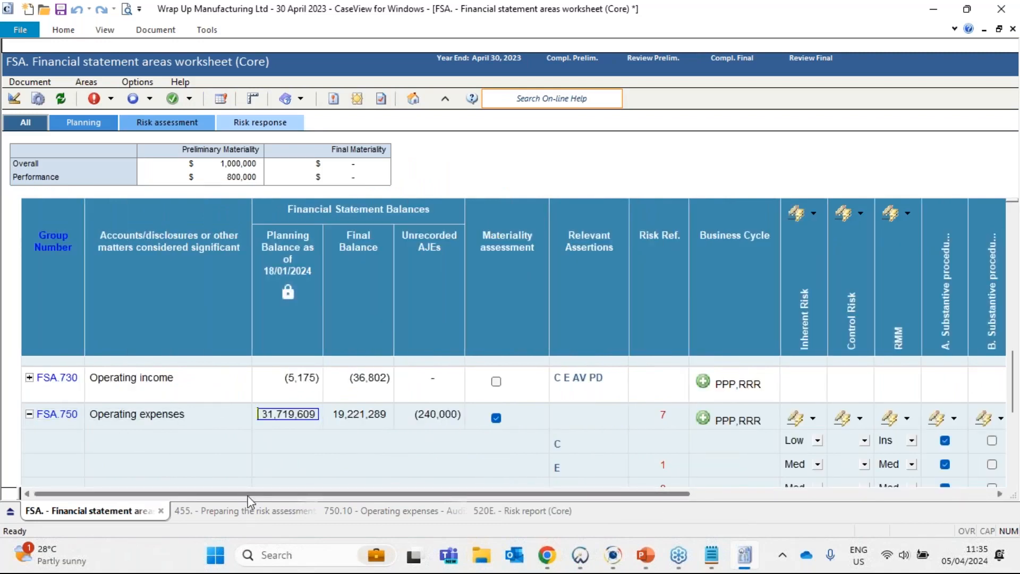
mouse_move(248, 498)
left_mouse_down()
mouse_move(468, 498)
mouse_move(939, 430)
left_mouse_up()
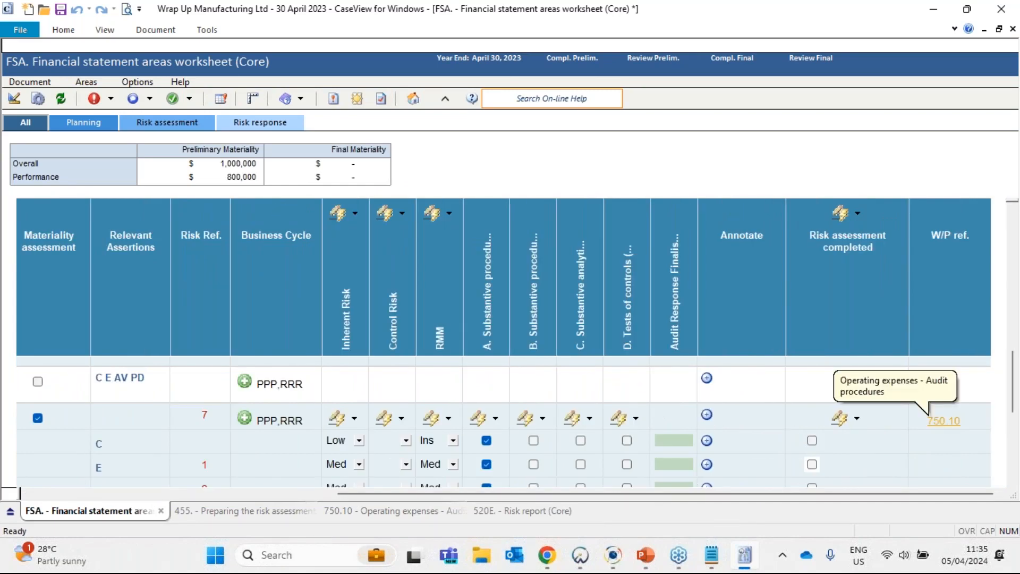
left_click(943, 420)
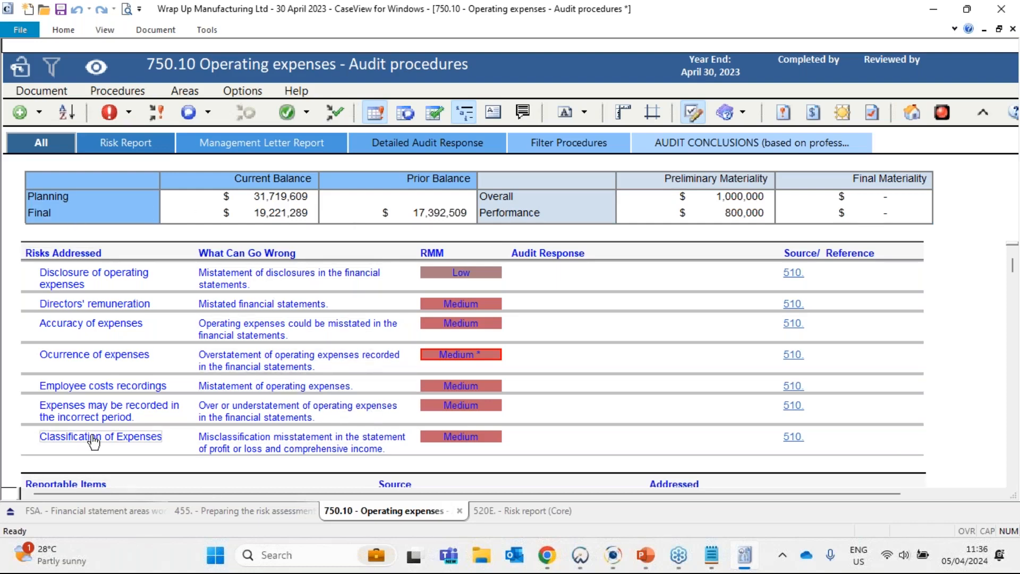
- Select the Employee costs recordings risk under Risks Addressed and examine the detailed audit response and the operating expenses procedures
left_click(28, 390)
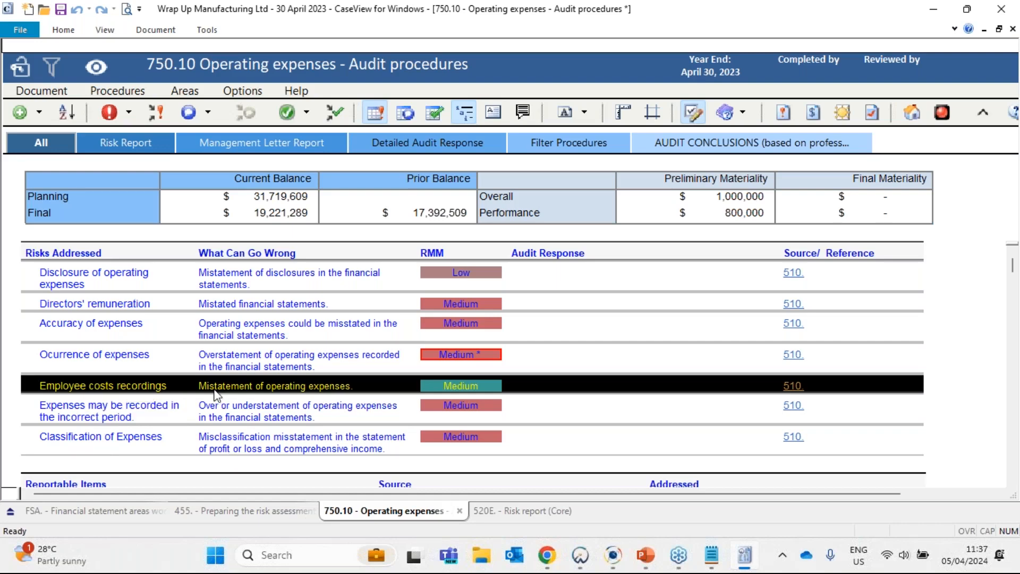
scroll(222, 391, "down", 1)
scroll(525, 405, "down", 10)
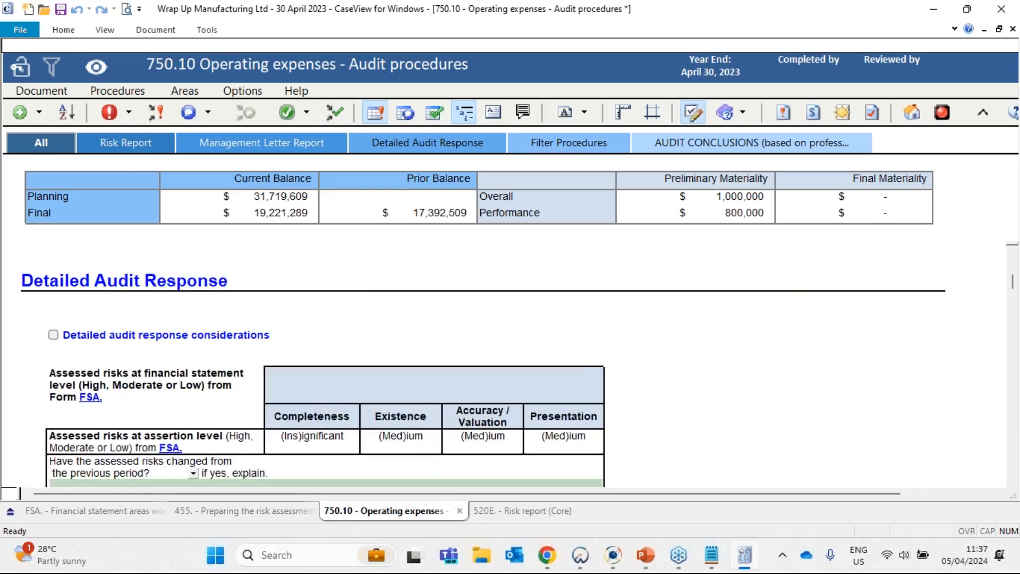
scroll(524, 395, "down", 3)
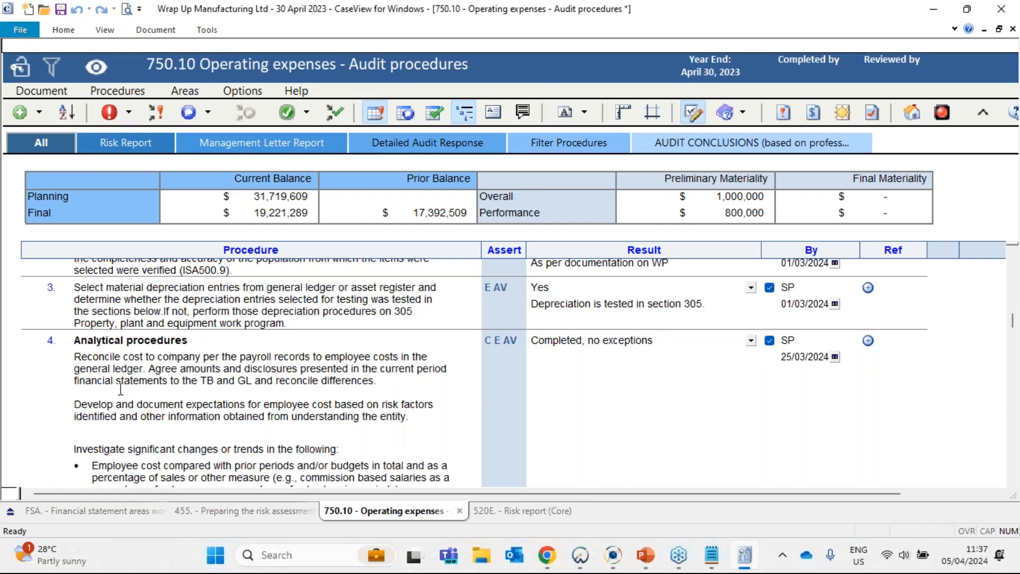
scroll(121, 389, "down", 8)
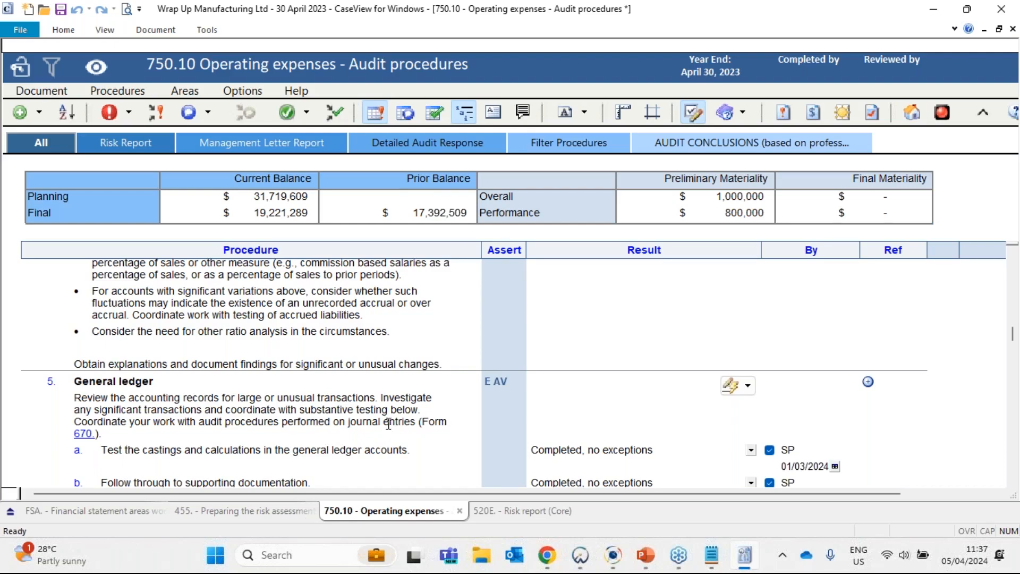
scroll(245, 419, "down", 10)
scroll(246, 420, "down", 10)
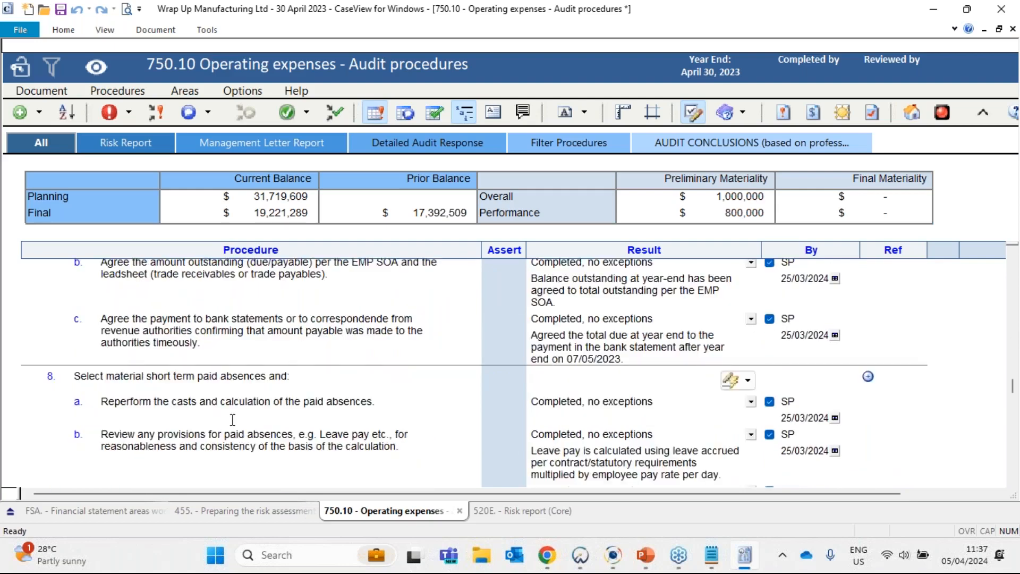
scroll(232, 420, "down", 4)
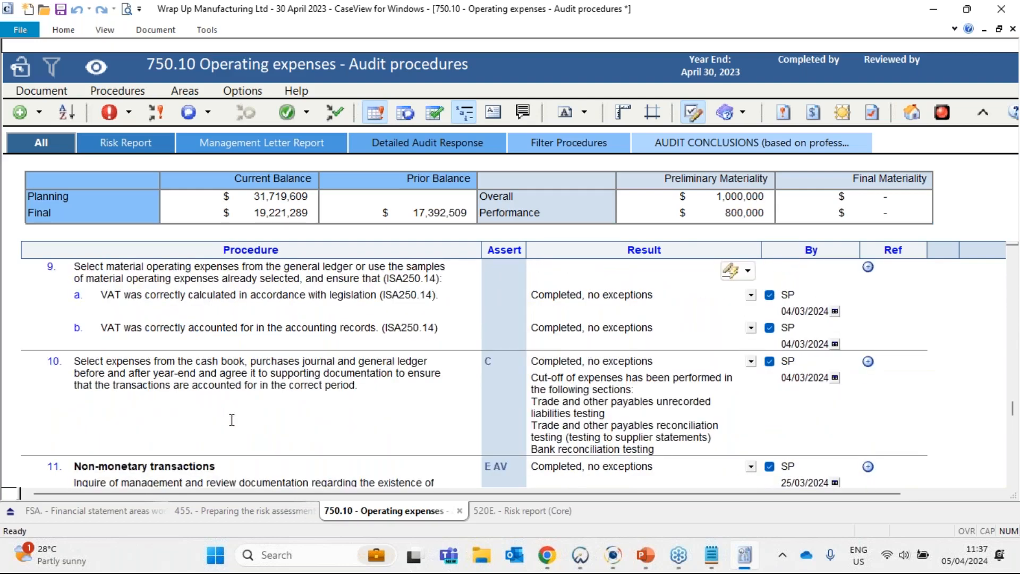
- Read procedure 14 on Directors' remuneration and check its Ref column
scroll(232, 419, "down", 8)
left_click_drag(74, 340, 418, 341)
left_click(383, 357)
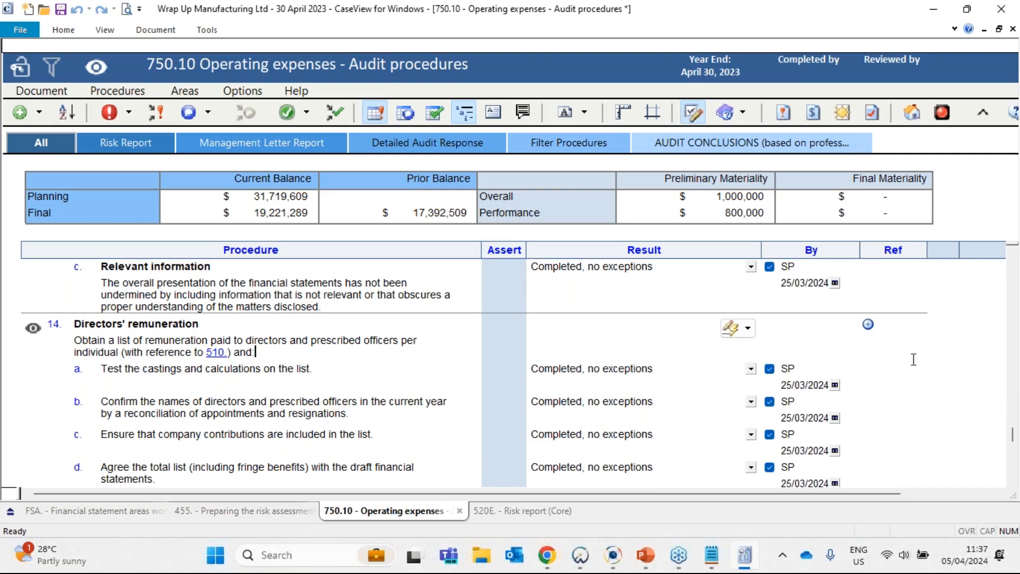
left_click(897, 351)
left_click(898, 359)
right_click(340, 373)
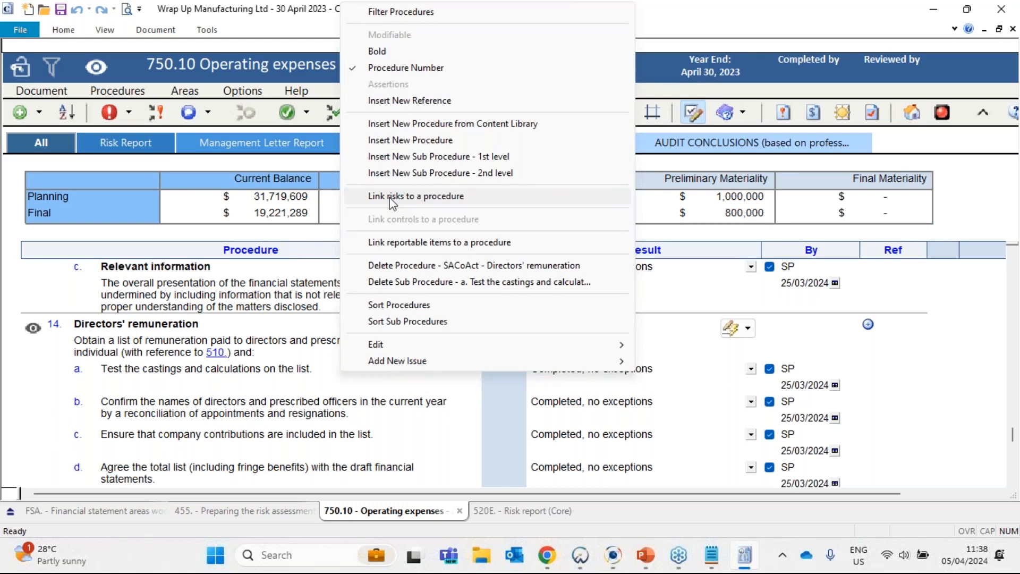
left_click(440, 196)
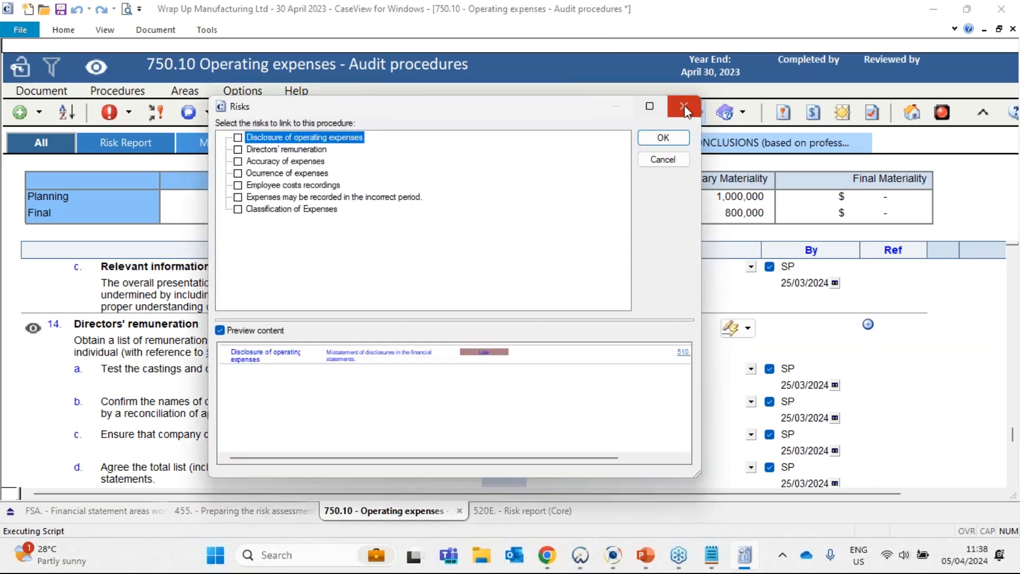
left_click(685, 109)
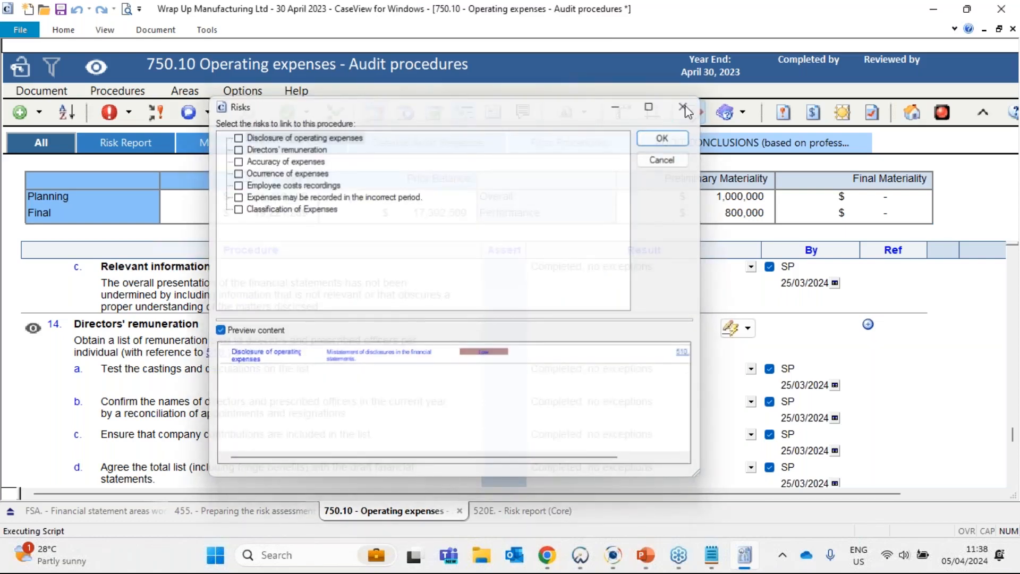
- Link the Directors' remuneration risk to sub-procedure 14a, Test the castings and calculations on the list
right_click(335, 375)
left_click(461, 200)
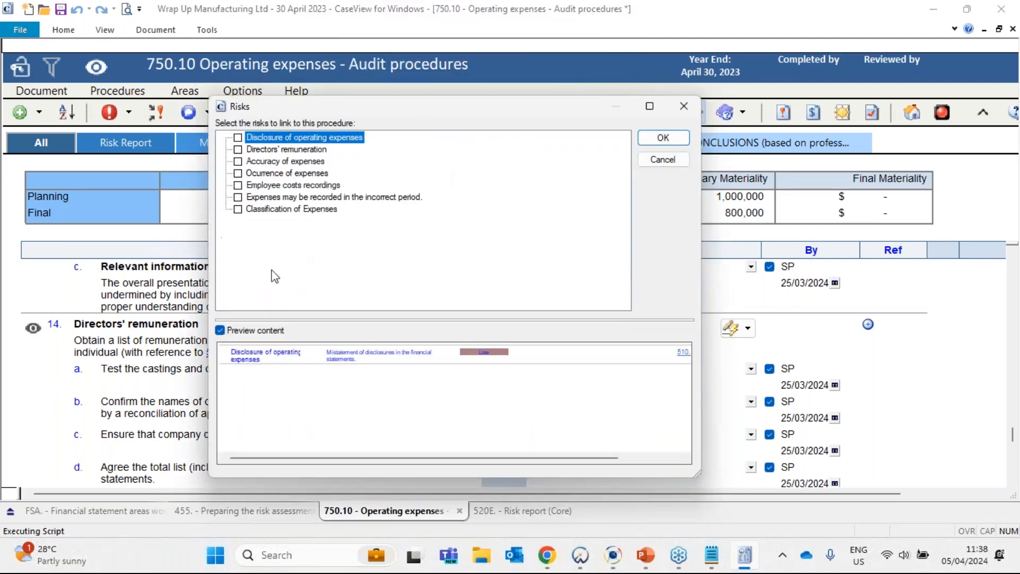
left_click(238, 149)
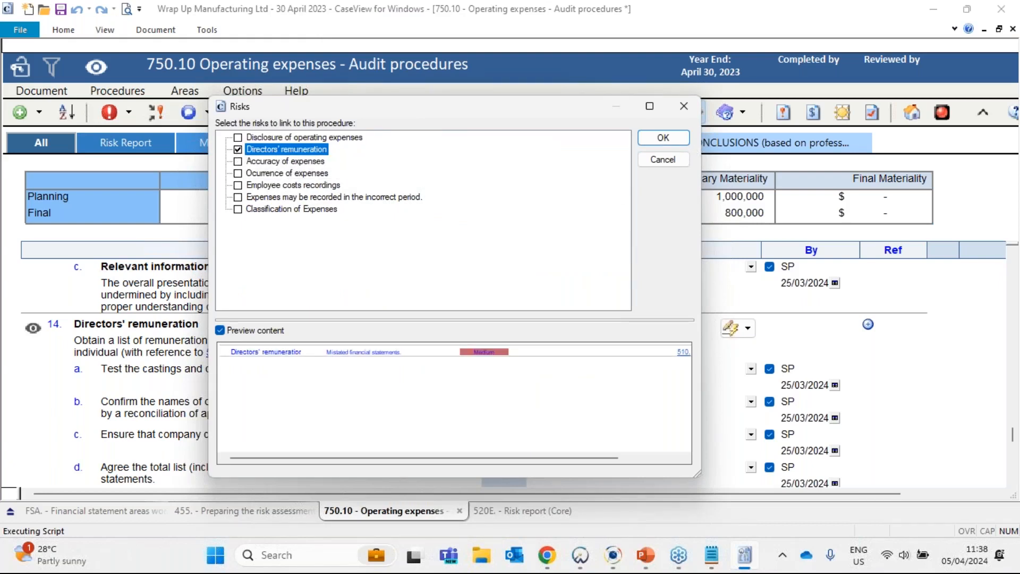
left_click(668, 137)
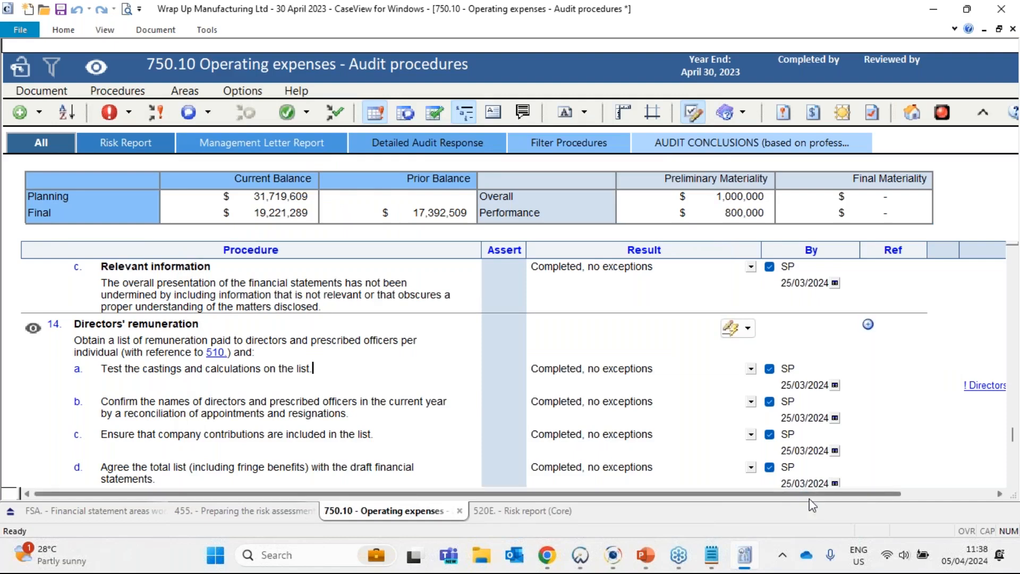
- Check the Directors' remuneration risk link beside sub-procedure 14a
left_click_drag(810, 495, 908, 497)
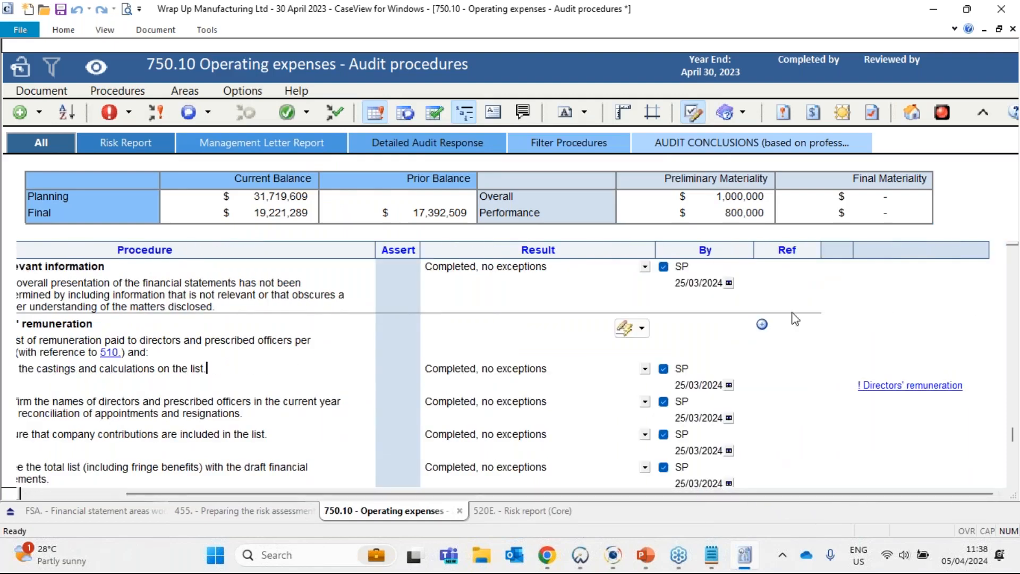
left_click(915, 385)
left_click_drag(832, 495, 733, 495)
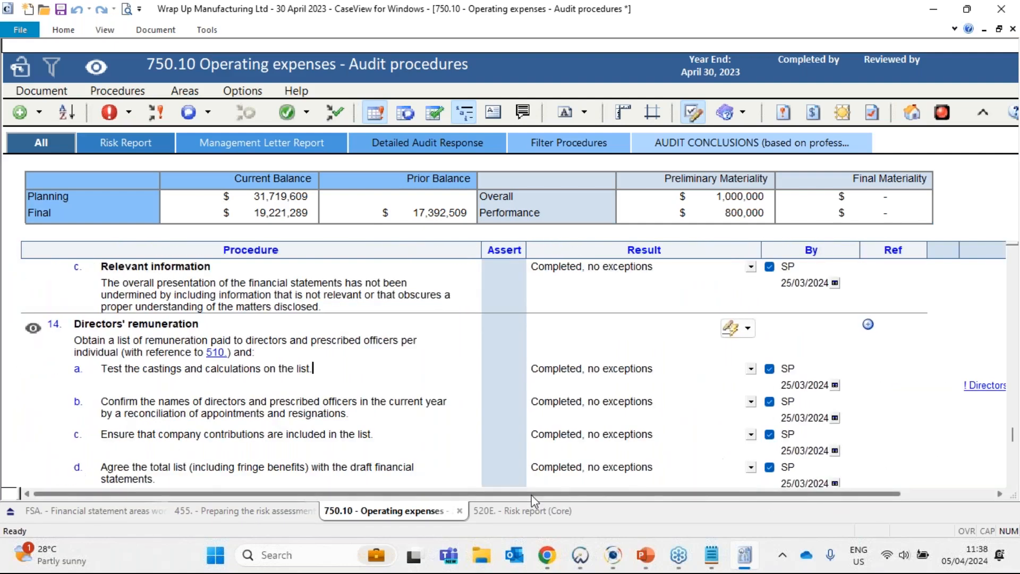
- Return to the Risks Addressed list and check the RMM rating of the Employee costs recordings risk
scroll(614, 430, "up", 10)
scroll(621, 430, "up", 4)
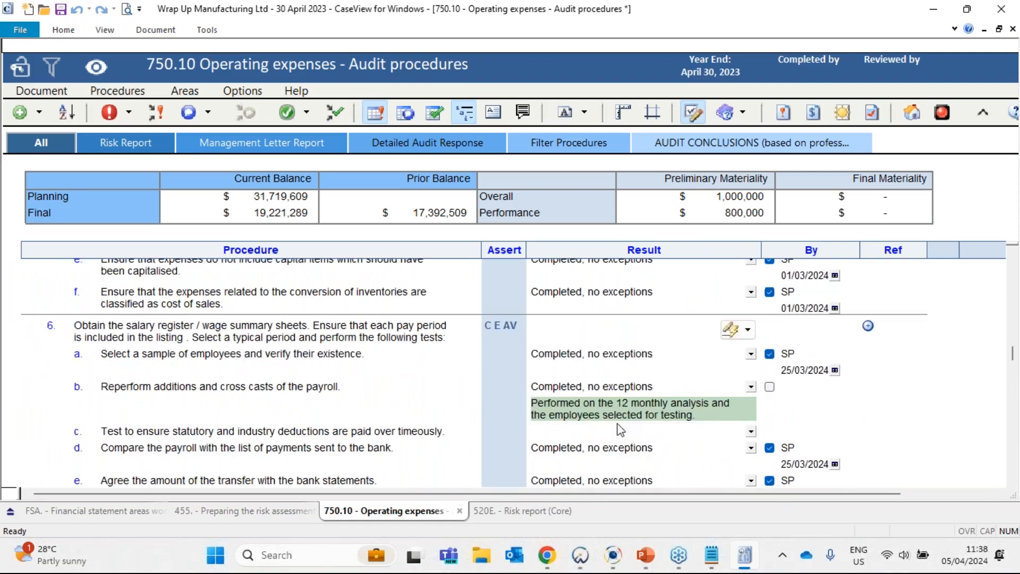
scroll(621, 429, "up", 15)
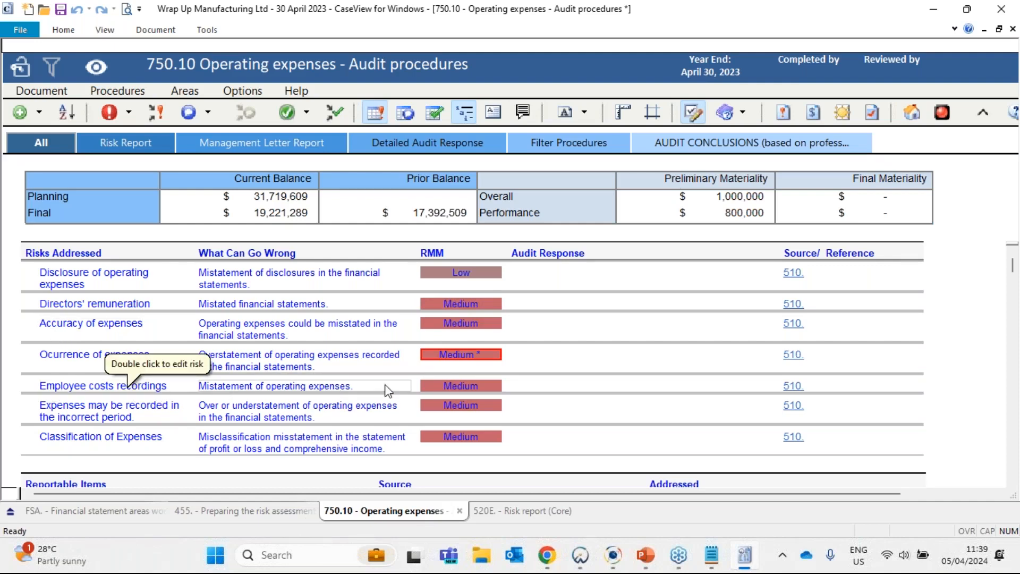
left_click(467, 390)
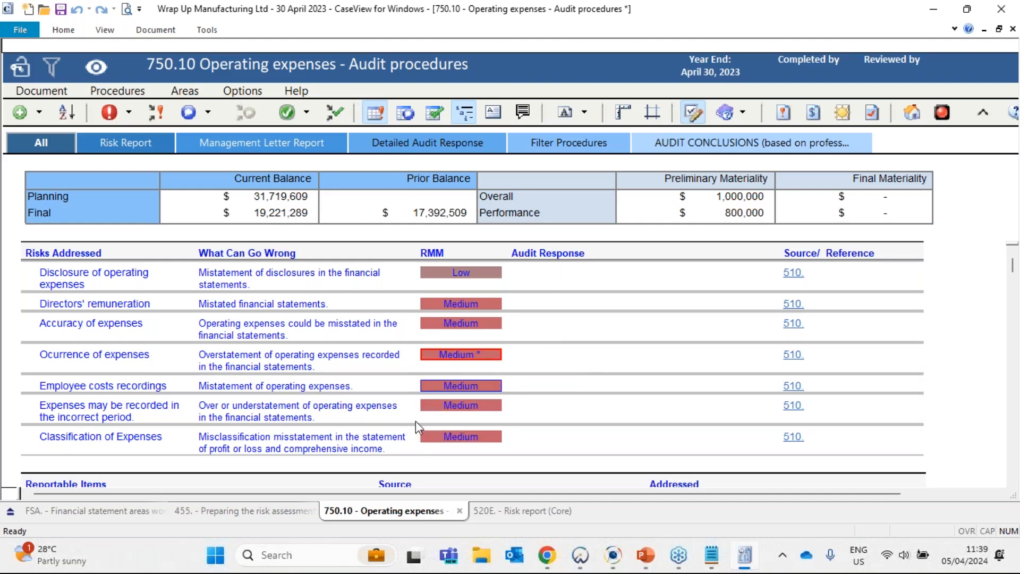
- Review the summary of proposed audit responses and procedure 4, Analytical procedures, highlighting "Reconcile cost to company"
scroll(416, 422, "down", 3)
scroll(418, 427, "down", 10)
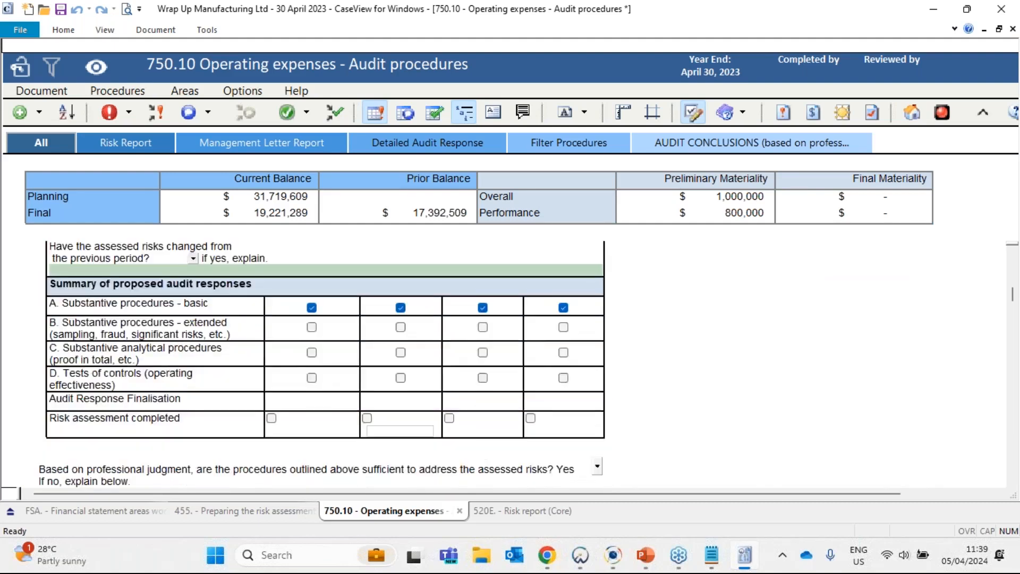
scroll(318, 427, "down", 8)
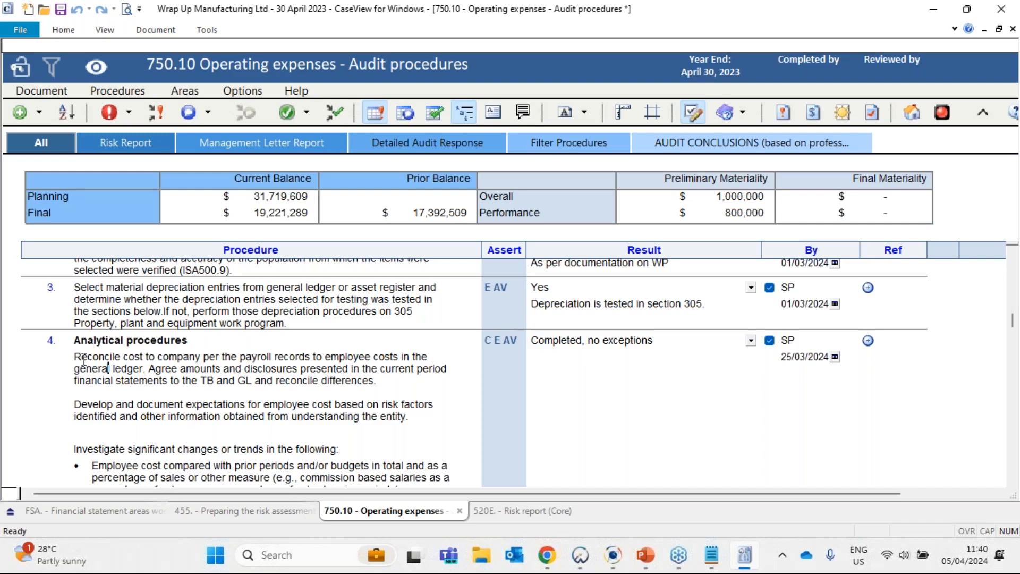
left_click_drag(73, 355, 207, 354)
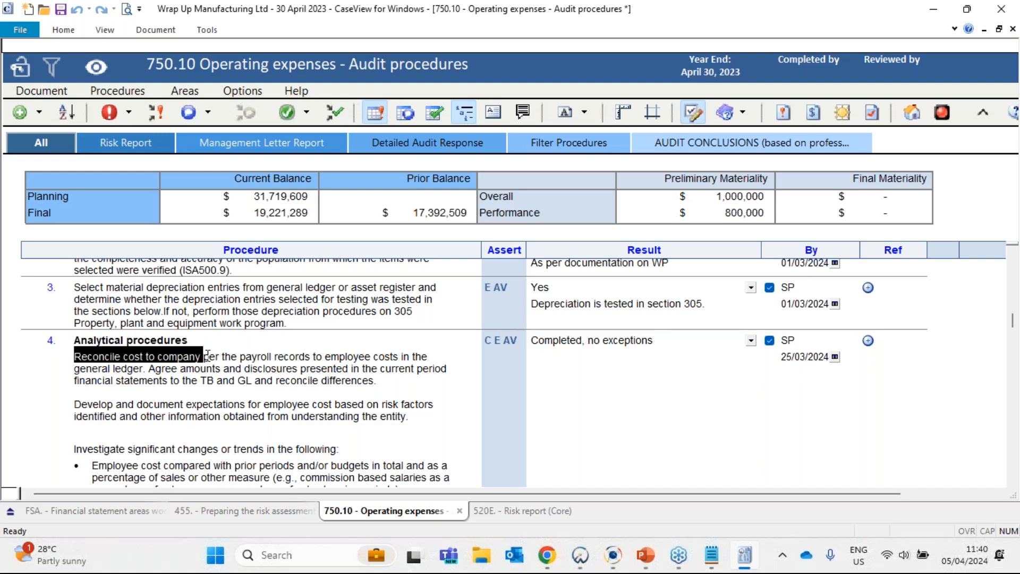
left_click(196, 355)
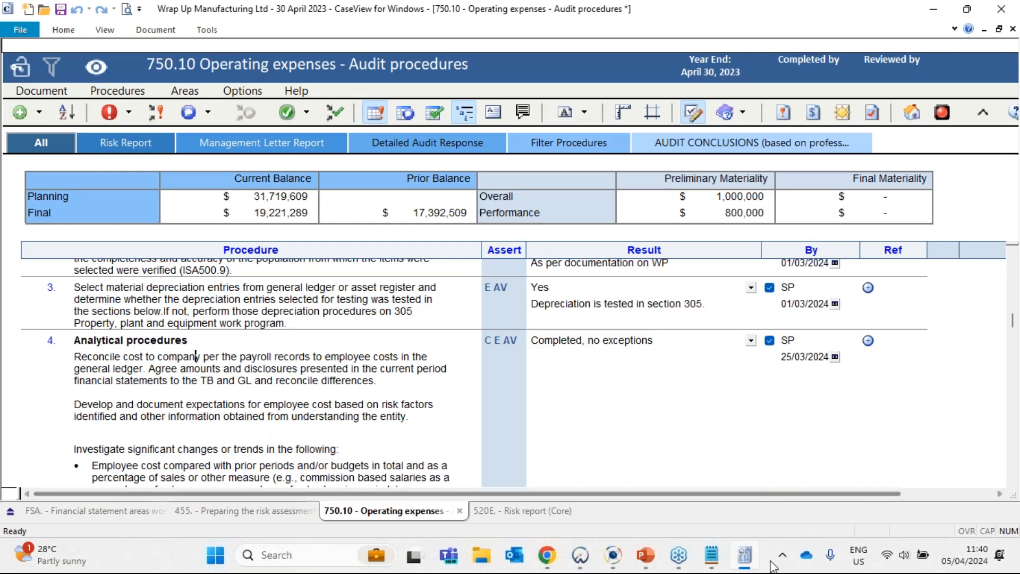
- Switch to the Employee costs slides in PowerPoint
mouse_move(648, 557)
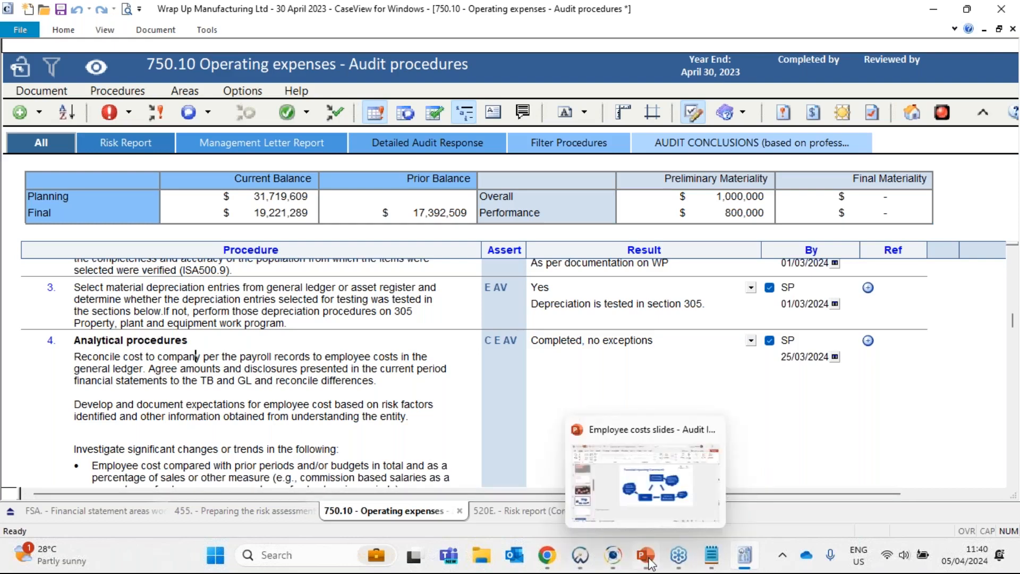
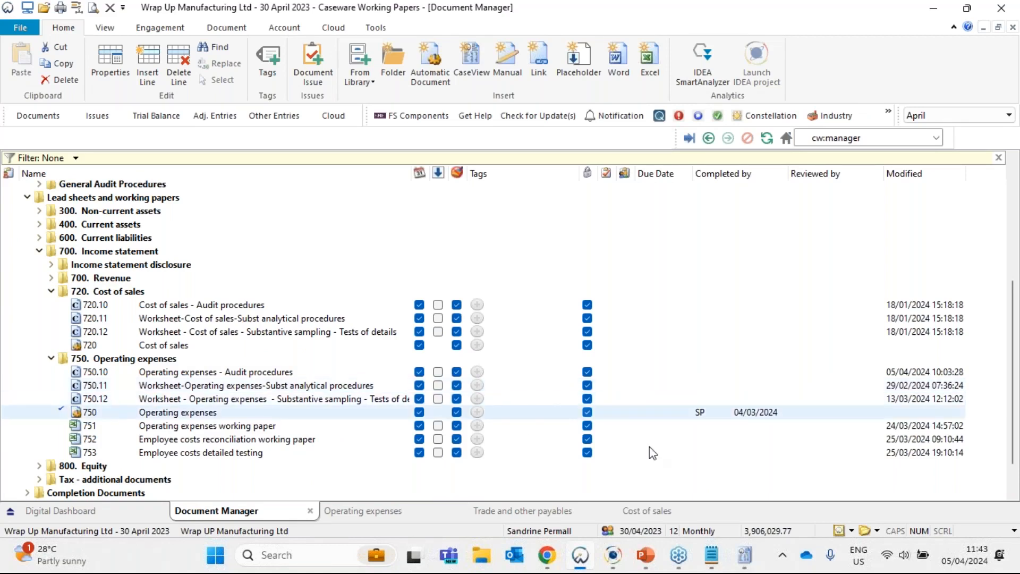
- Switch to the 750.10 Operating expenses audit procedures and highlight "payroll records" and "general ledger" in procedure 4, Analytical procedures
left_click(742, 555)
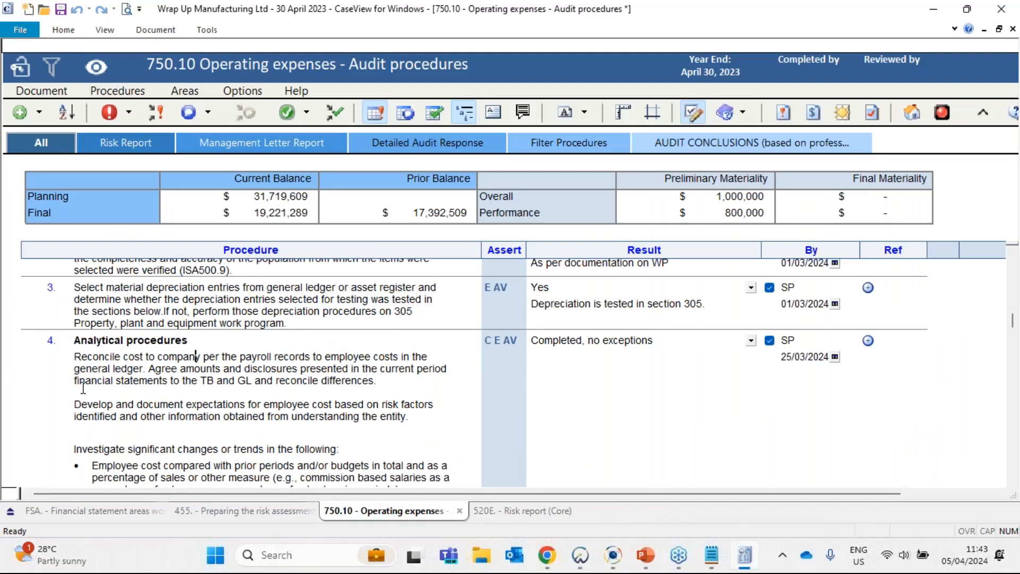
left_click_drag(67, 356, 147, 370)
left_click_drag(239, 356, 311, 354)
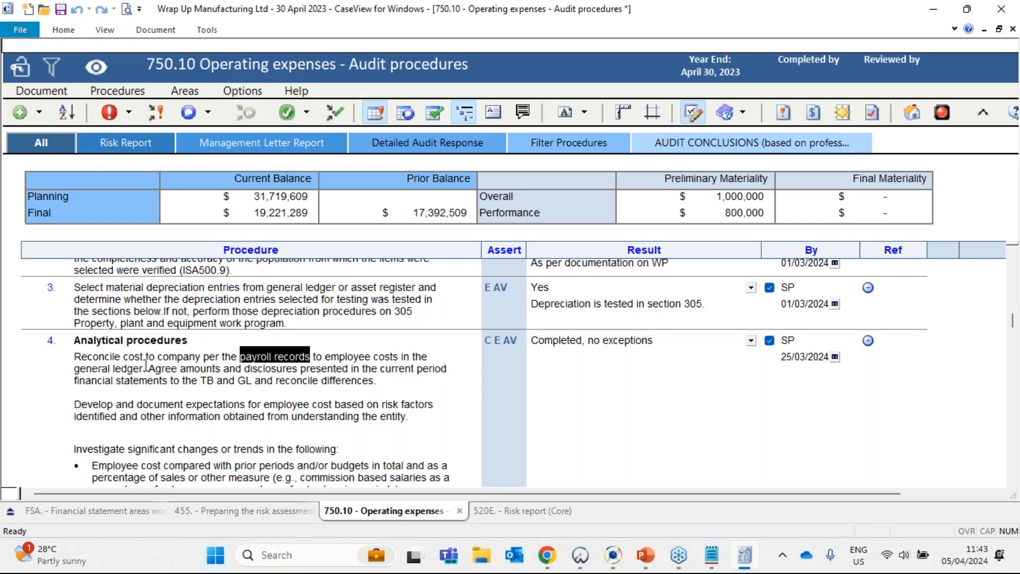
left_click_drag(80, 369, 150, 371)
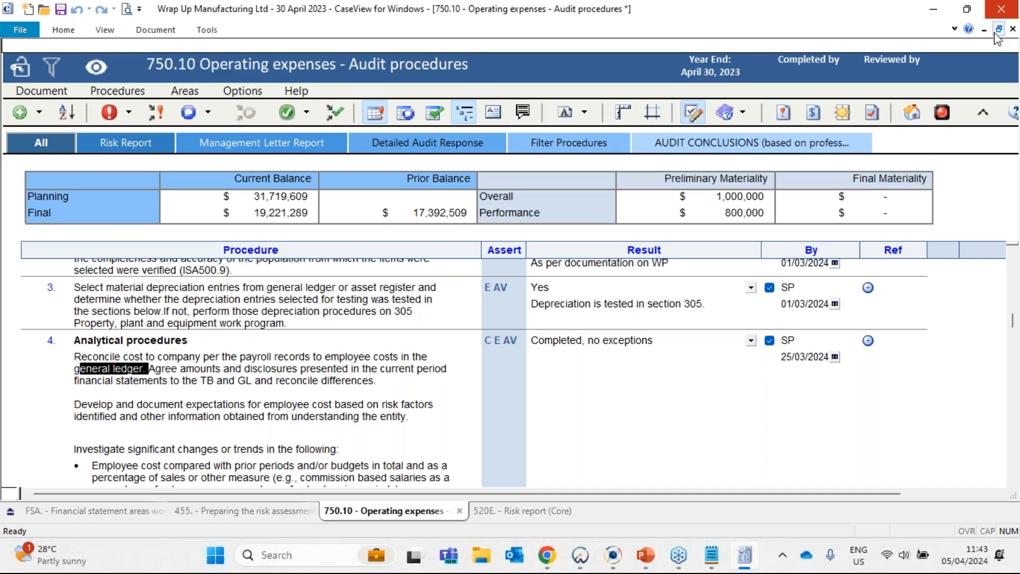
- Return to the Document Manager and open working paper 752, Employee costs reconciliation working paper
left_click(935, 9)
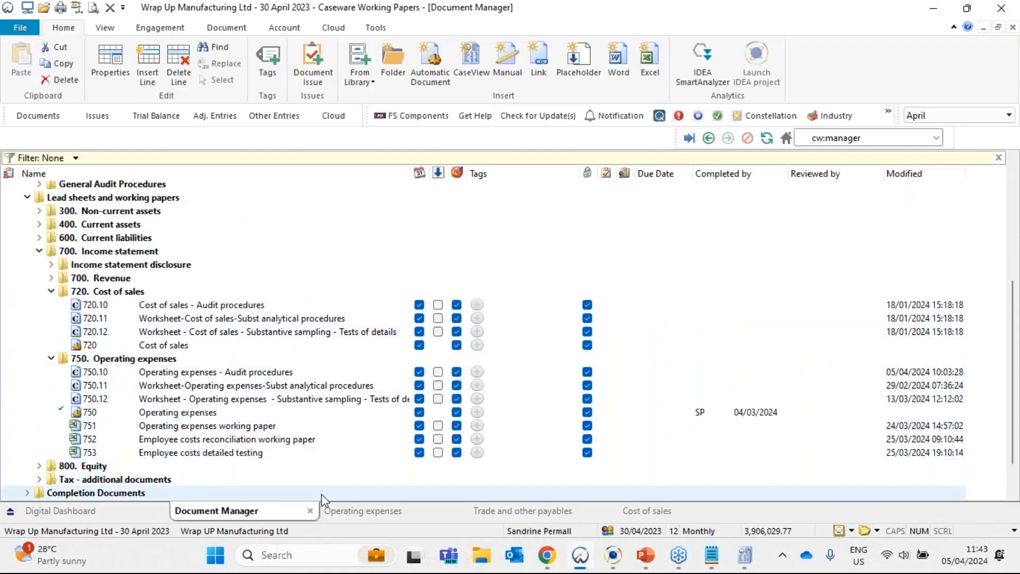
left_click(205, 440)
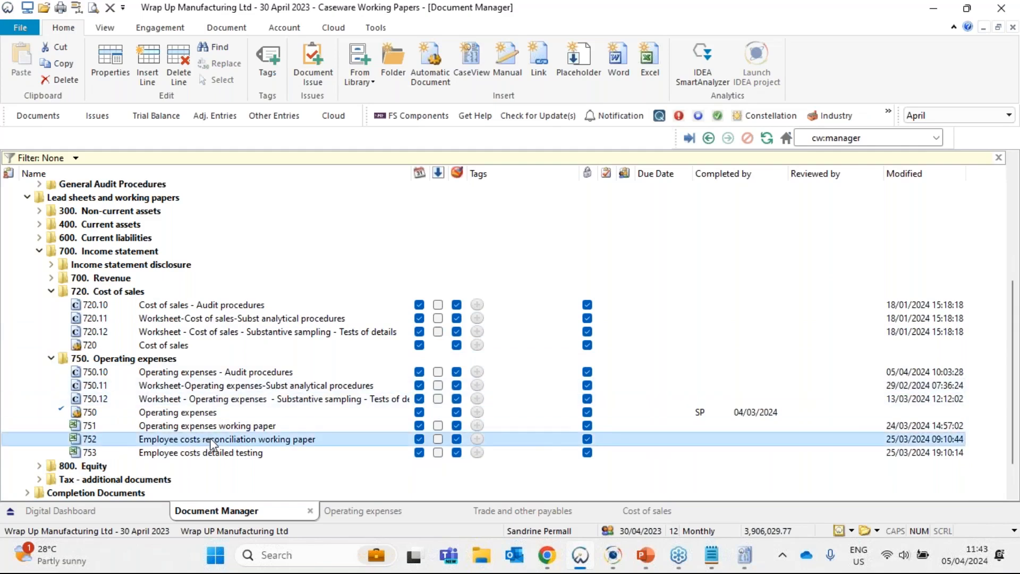
double_click(307, 441)
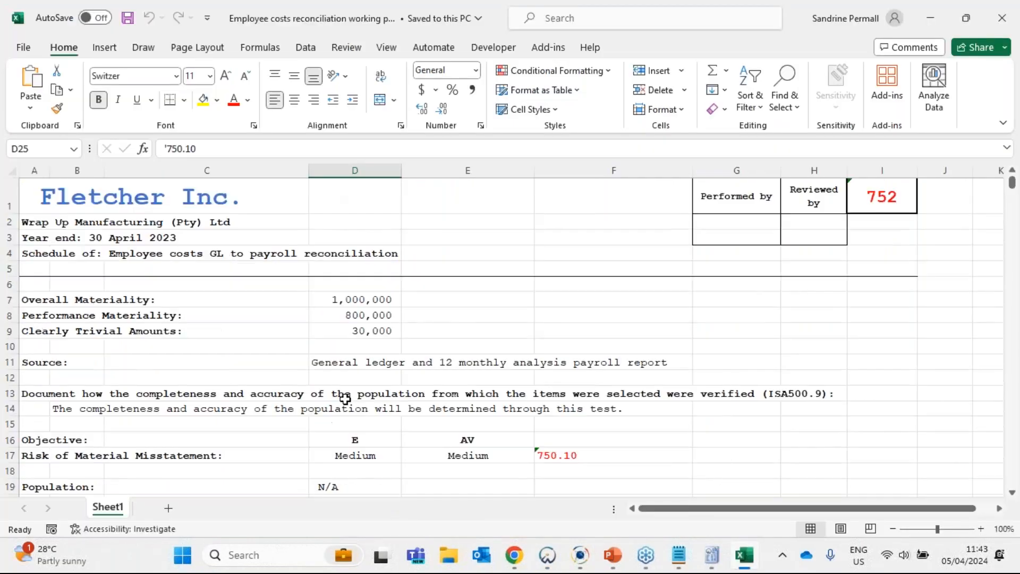
- Review the working paper's heading: firm name, client name, year end and schedule title
left_click(181, 210)
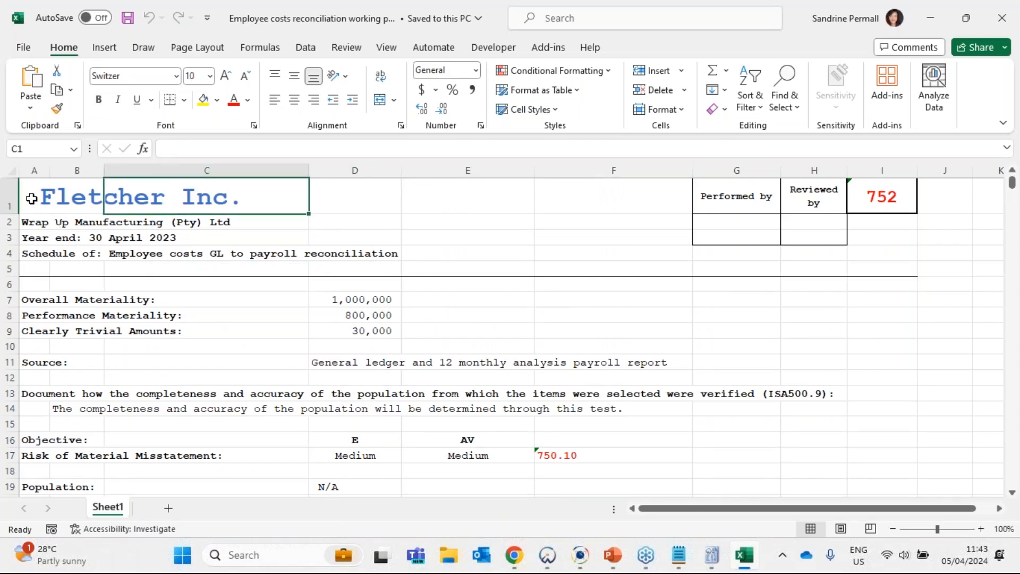
left_click_drag(29, 198, 761, 226)
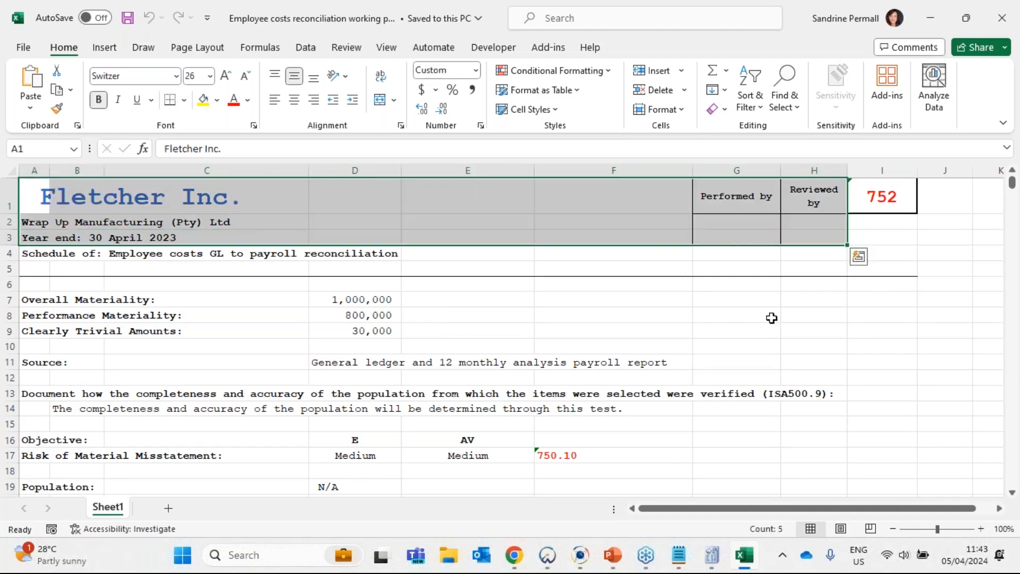
left_click(740, 329)
left_click(45, 195)
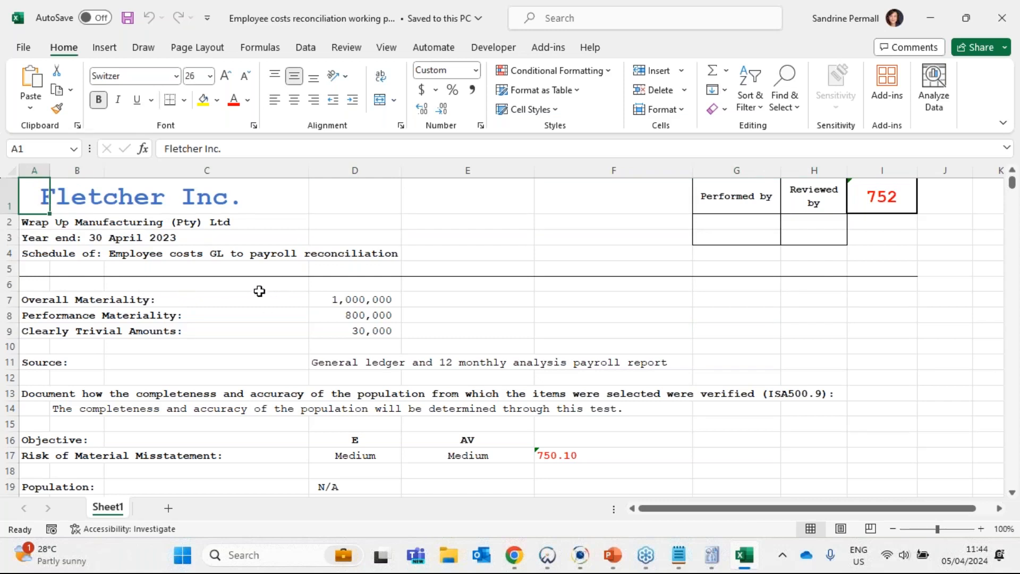
left_click(54, 225)
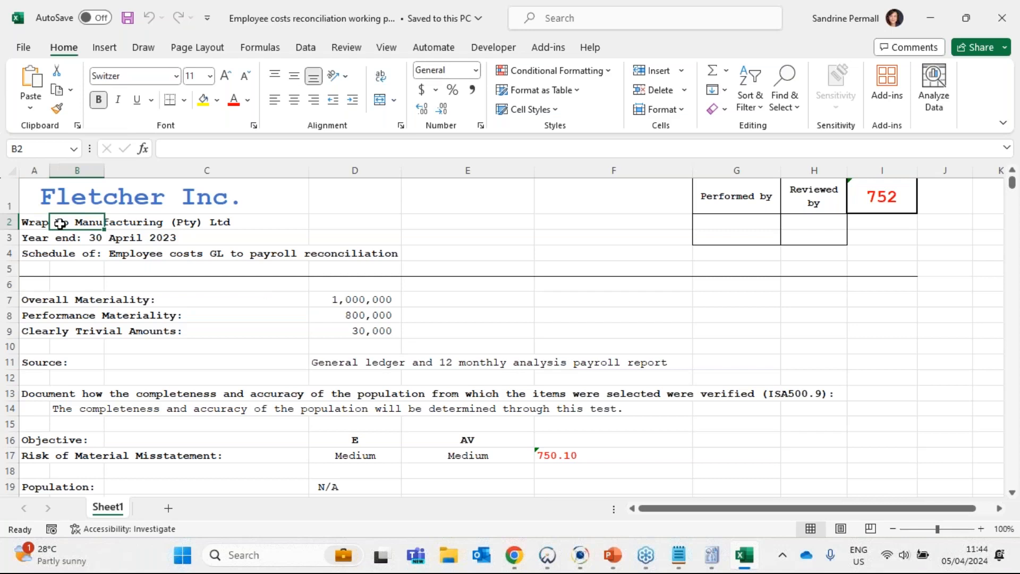
key("Down")
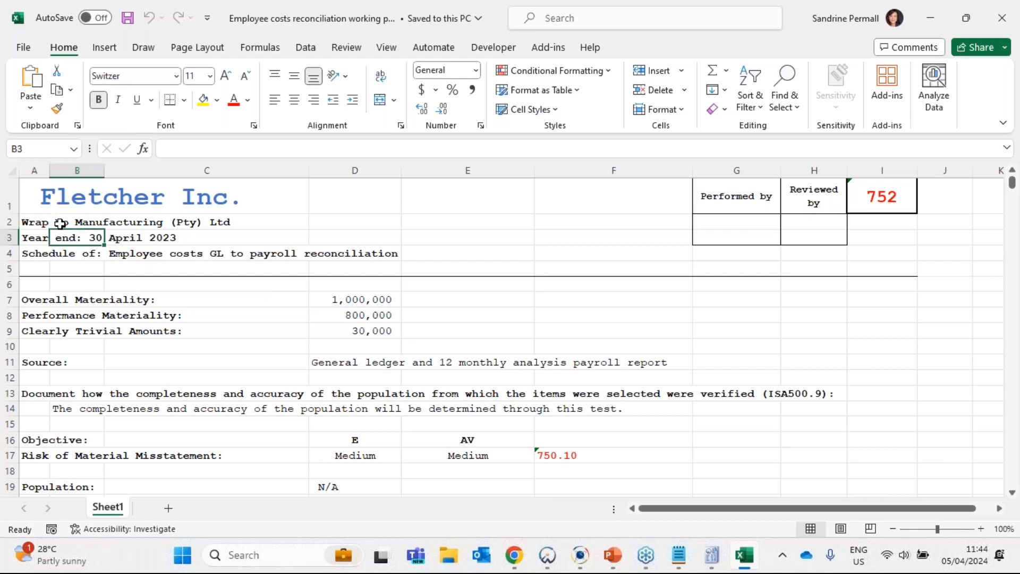
key("Down")
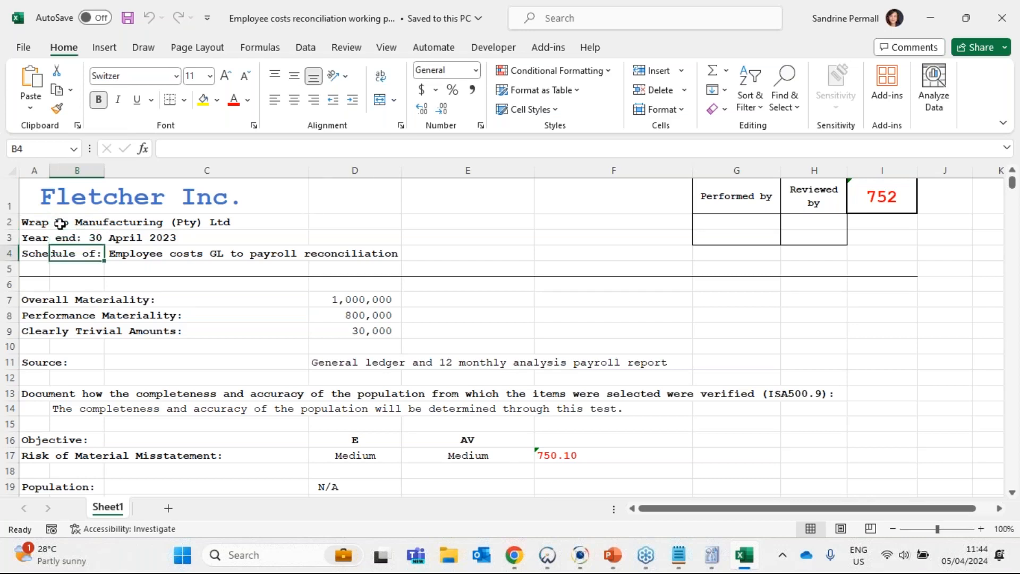
- Review the overall materiality, performance materiality and clearly trivial amounts in D7:D9
key("Down")
key("Down")
key("Down")
key("Right")
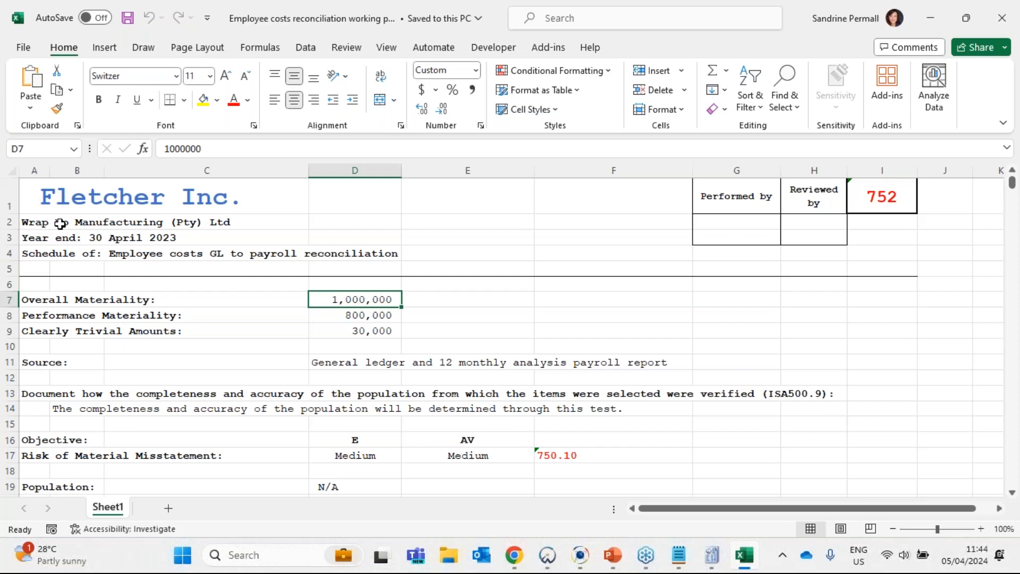
key("Down")
key("Down")
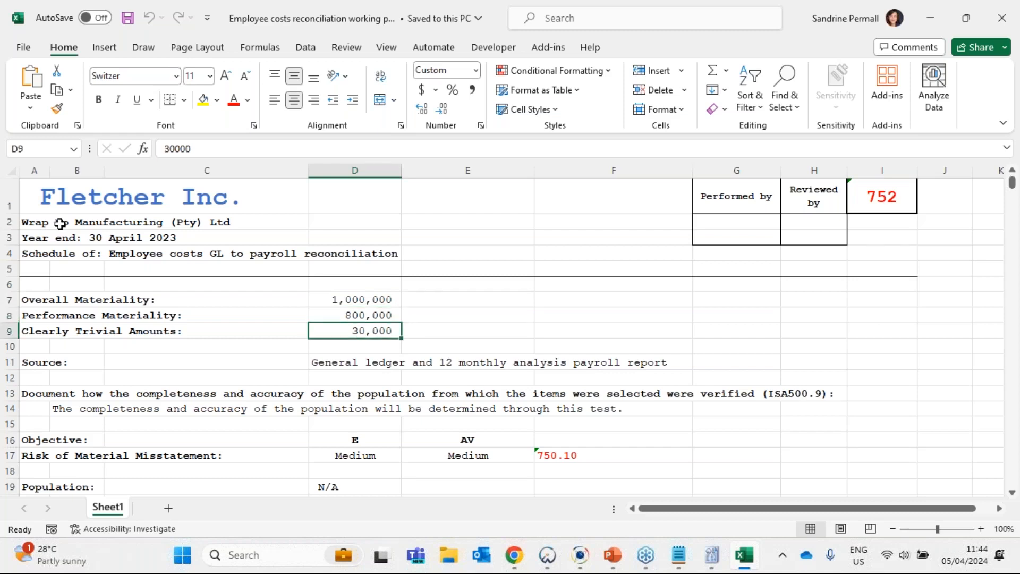
- Review the Source entry in row 11 and the working paper reference in I1, and highlight the heading block A1:I11
key("Down")
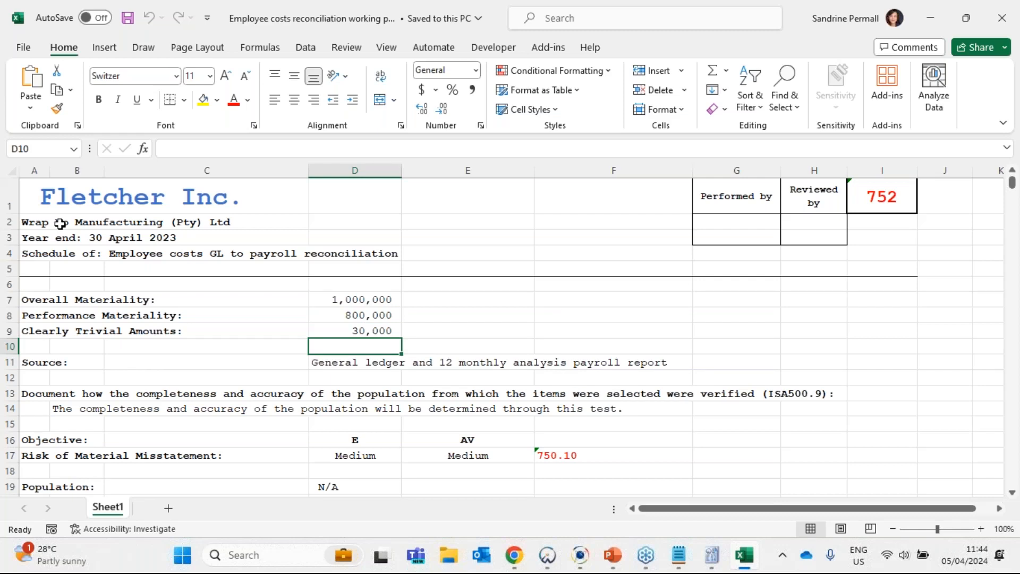
key("Down")
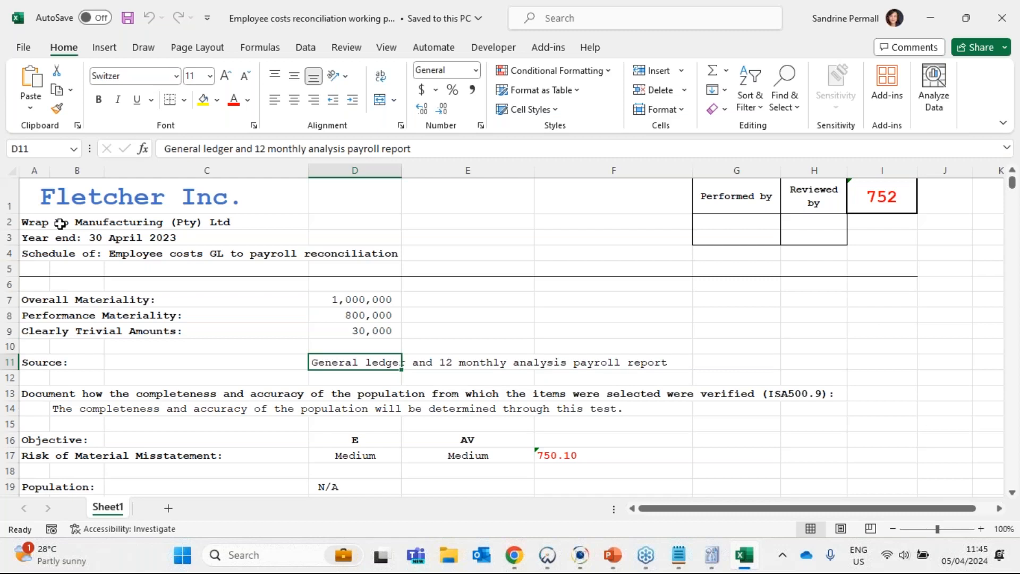
key("Right")
key("Right")
key("Right")
key("Left")
key("Left")
key("Left")
left_click(876, 196)
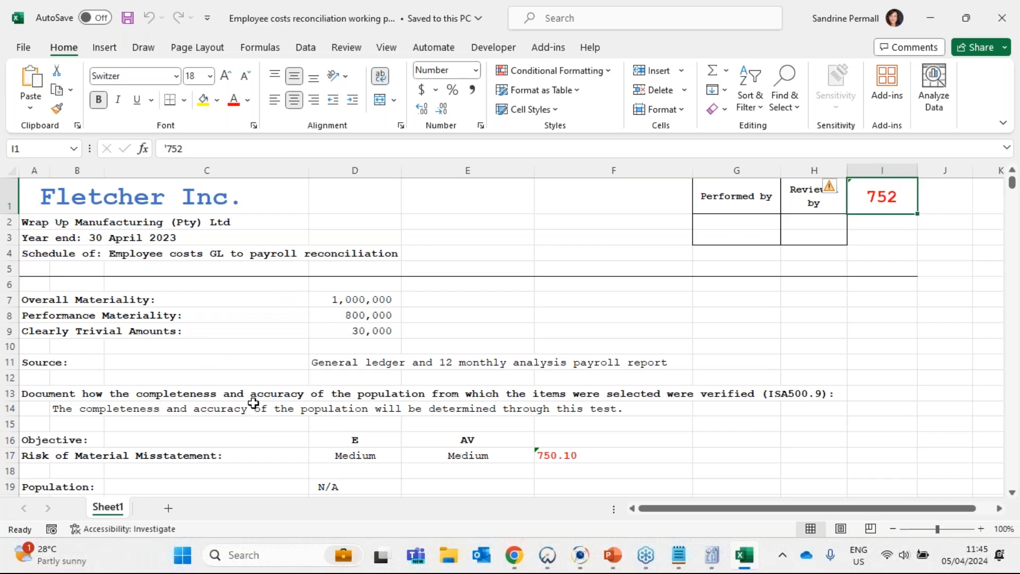
left_click_drag(37, 196, 872, 360)
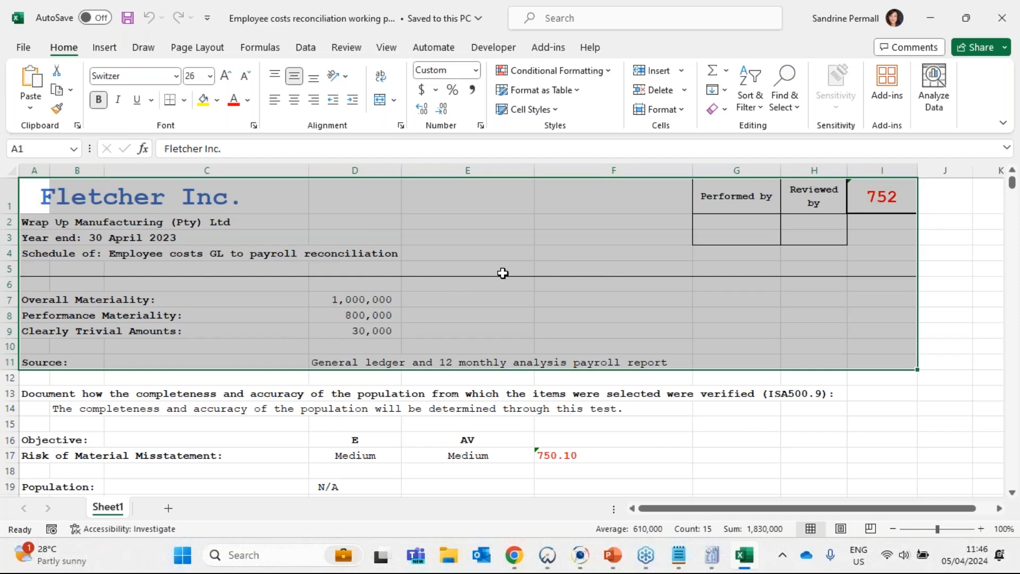
- Compare the working paper's materiality figures with those on the 750 Operating expenses lead sheet in Caseware and return to Excel
left_click_drag(362, 298, 6, 333)
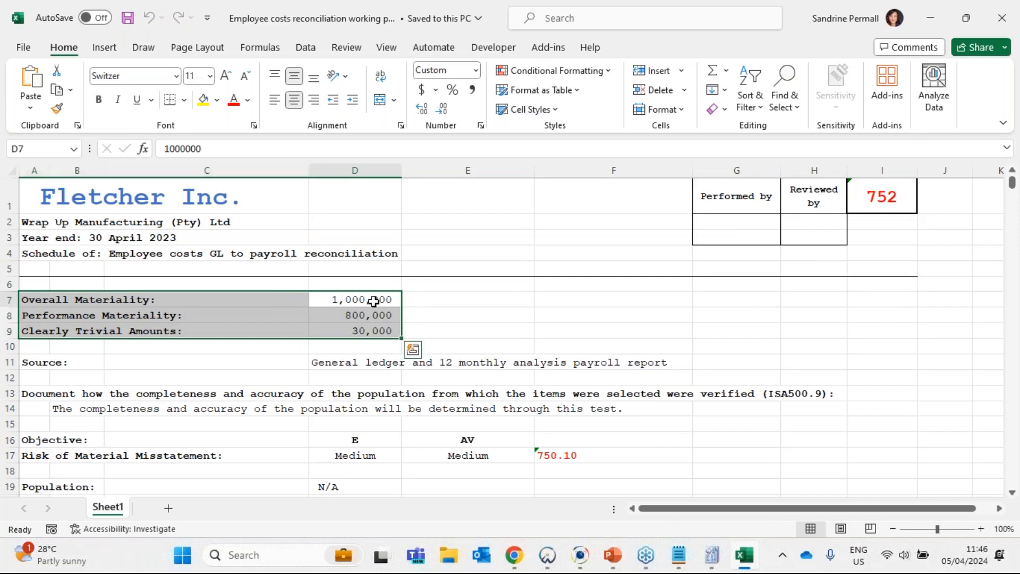
left_click_drag(375, 297, 373, 329)
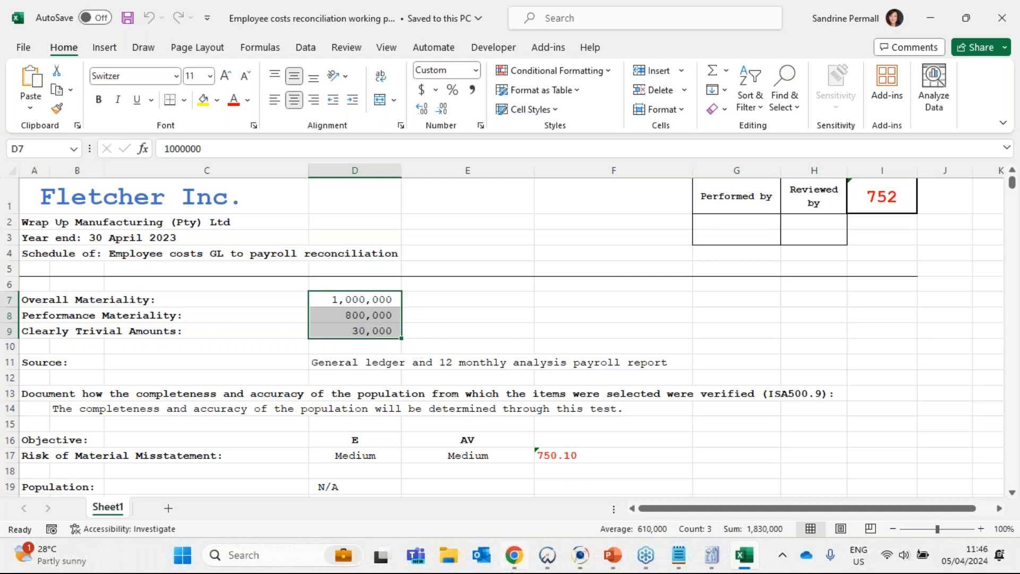
mouse_move(539, 559)
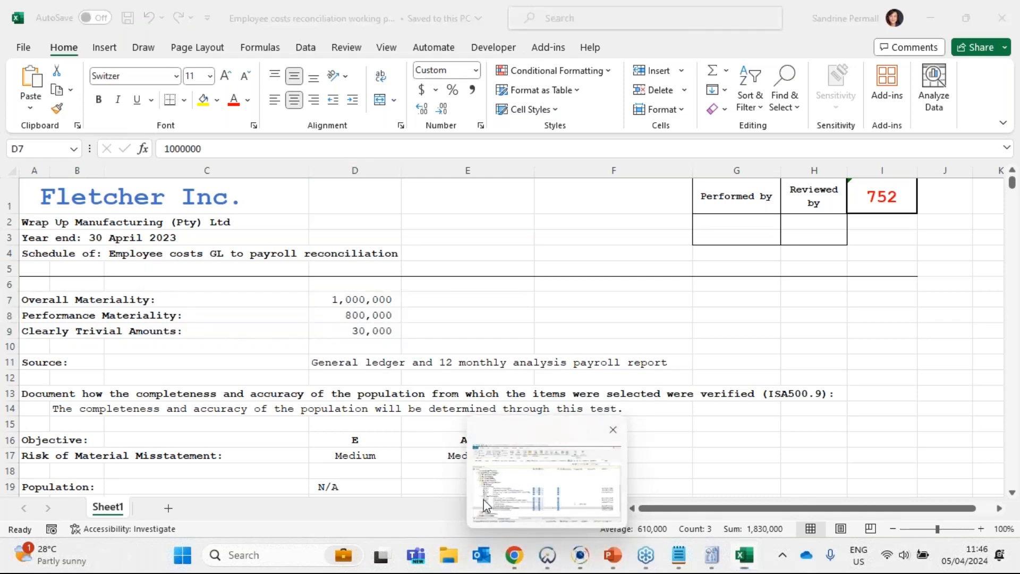
left_click(483, 499)
left_click(321, 510)
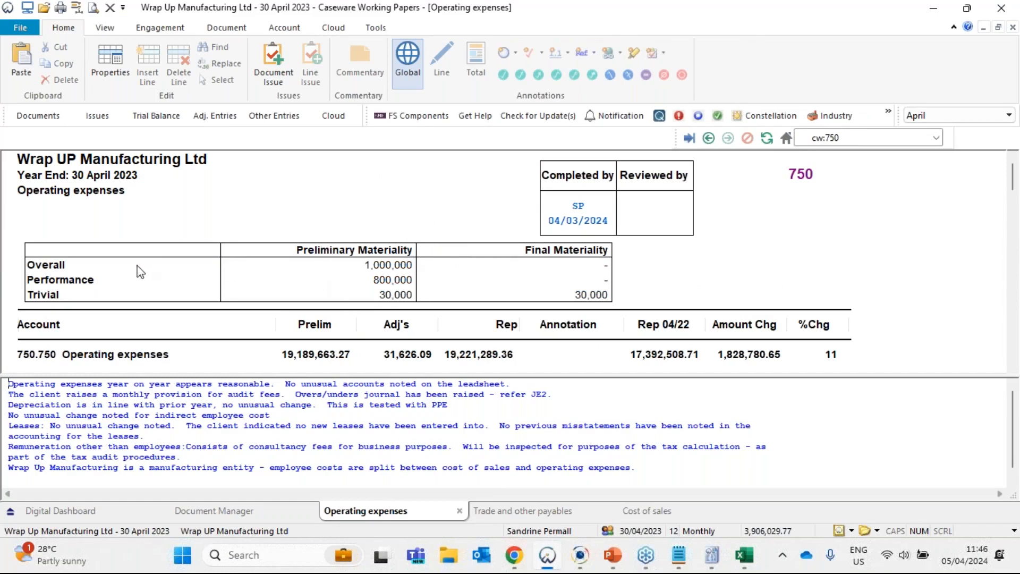
left_click(402, 268)
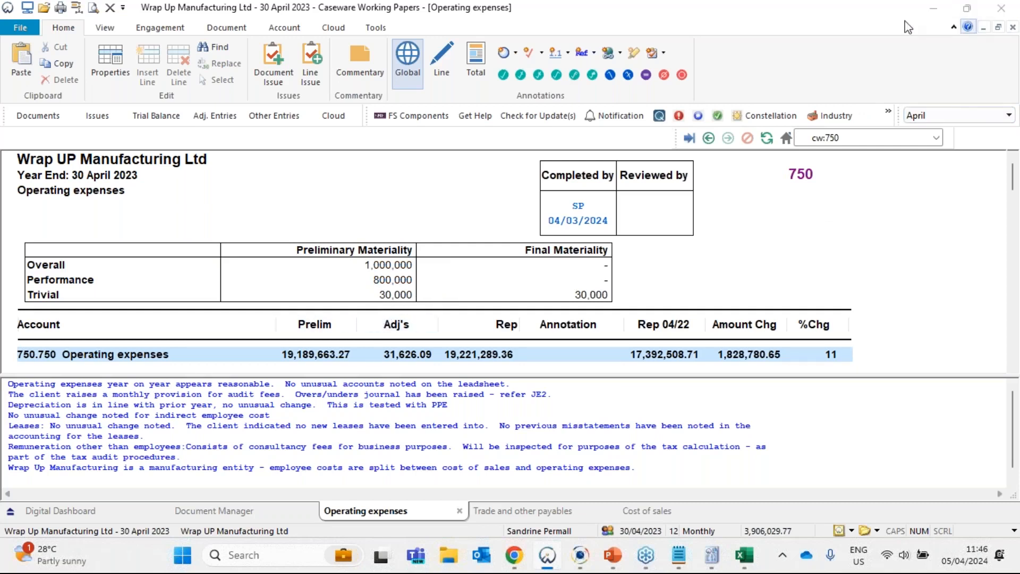
left_click(933, 8)
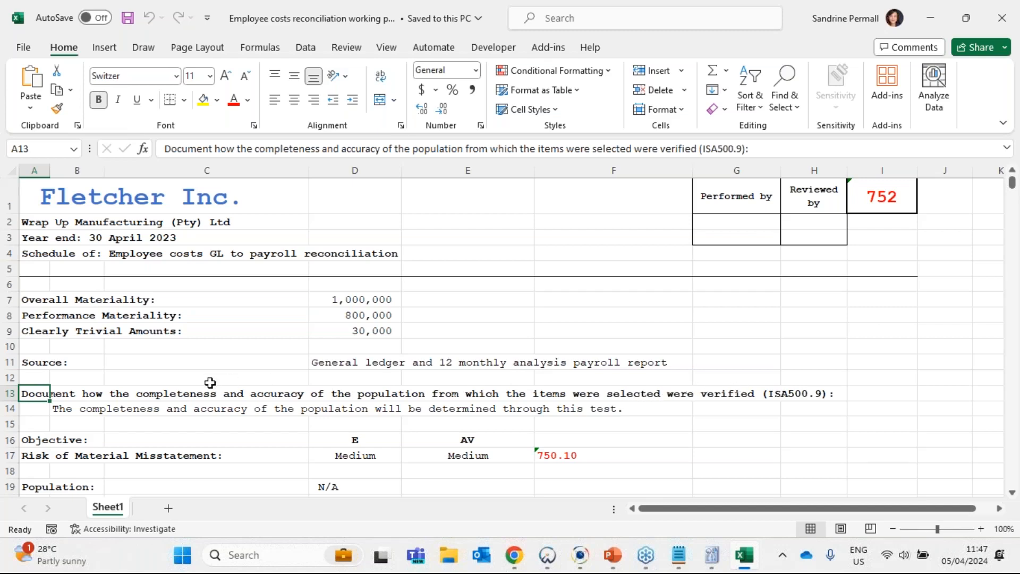
- Review the note on completeness and accuracy of the population in row 14 and the reconciliation layout under Results
left_click(74, 412)
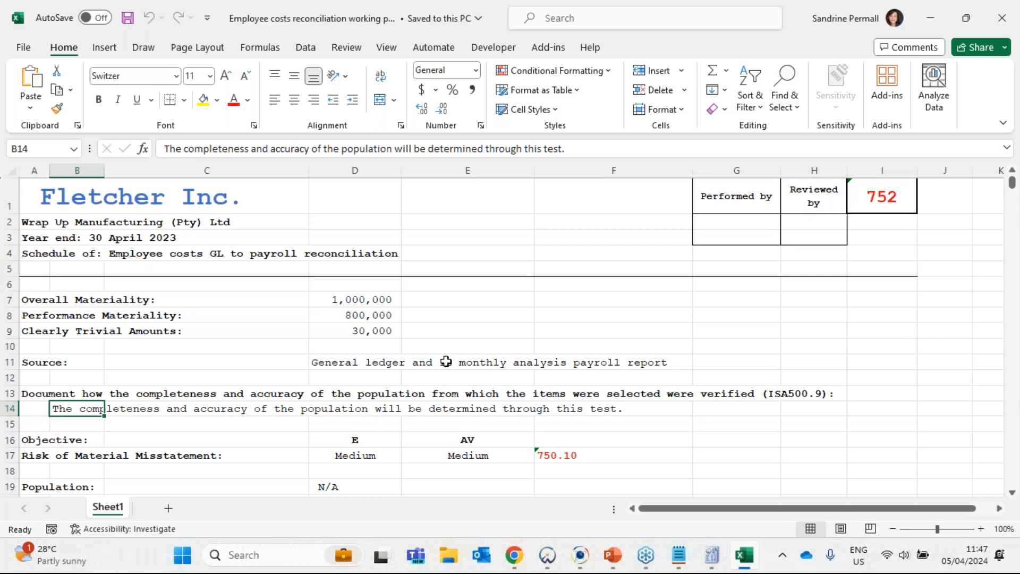
scroll(446, 362, "down", 1)
scroll(446, 362, "down", 8)
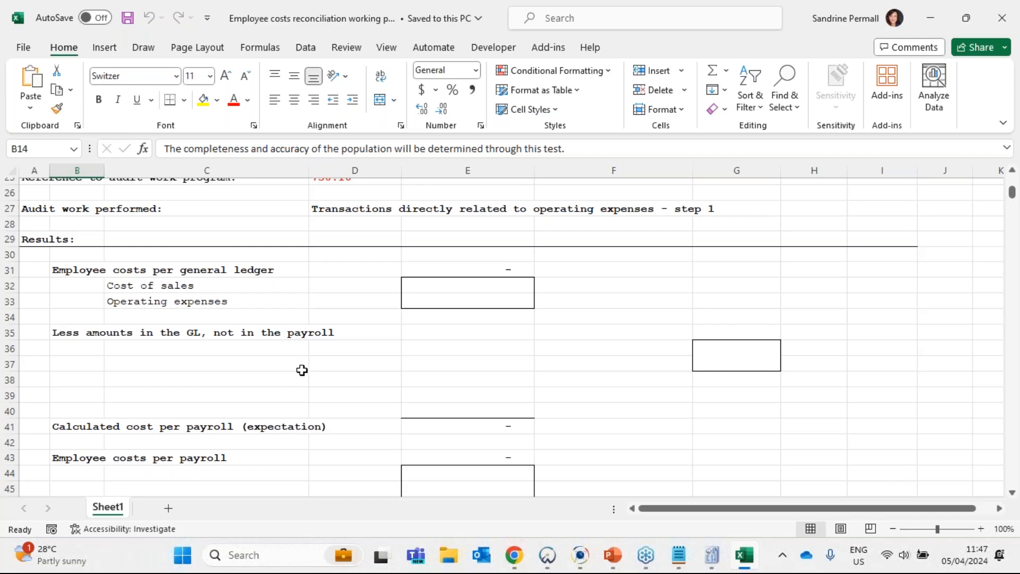
scroll(275, 267, "up", 2)
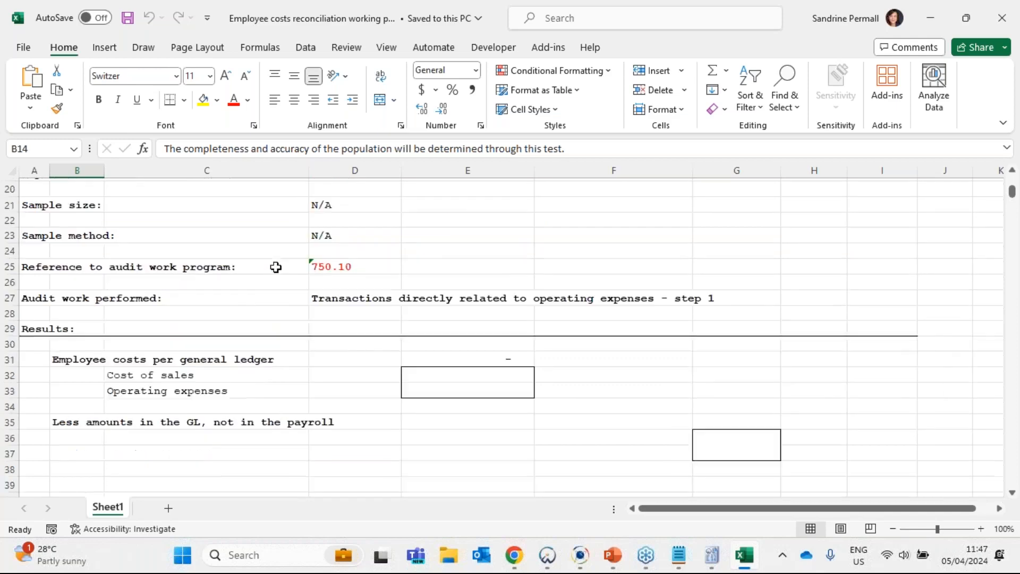
scroll(385, 361, "up", 6)
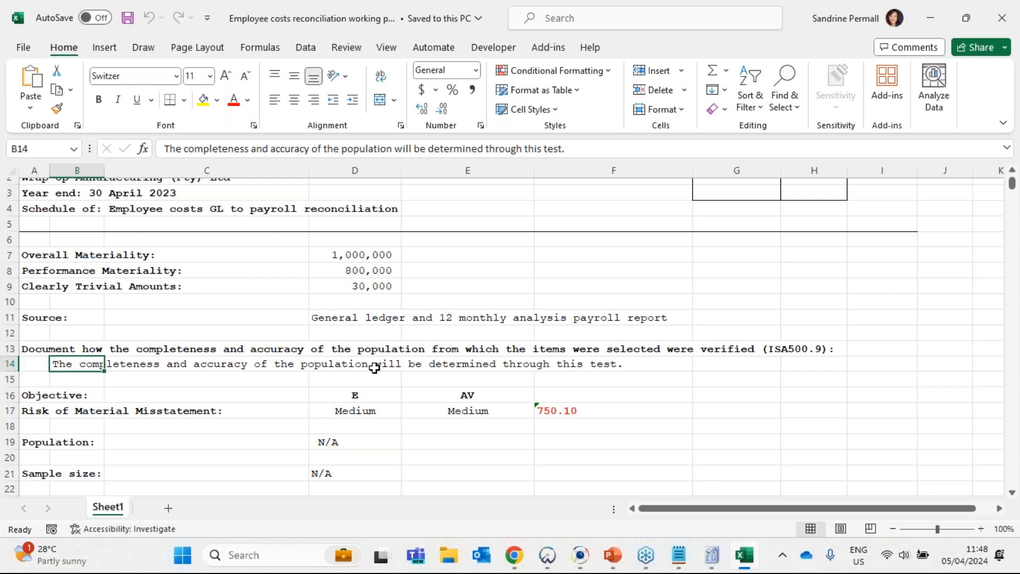
- Examine the Source entry in D11 and the E and AV assertions in the Objective row
left_click(373, 321)
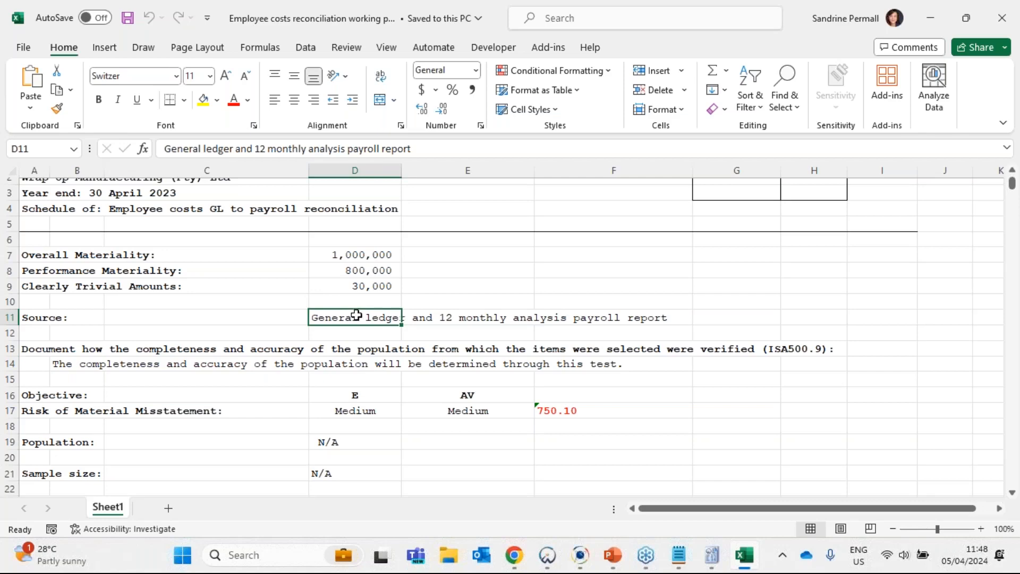
scroll(382, 317, "down", 1)
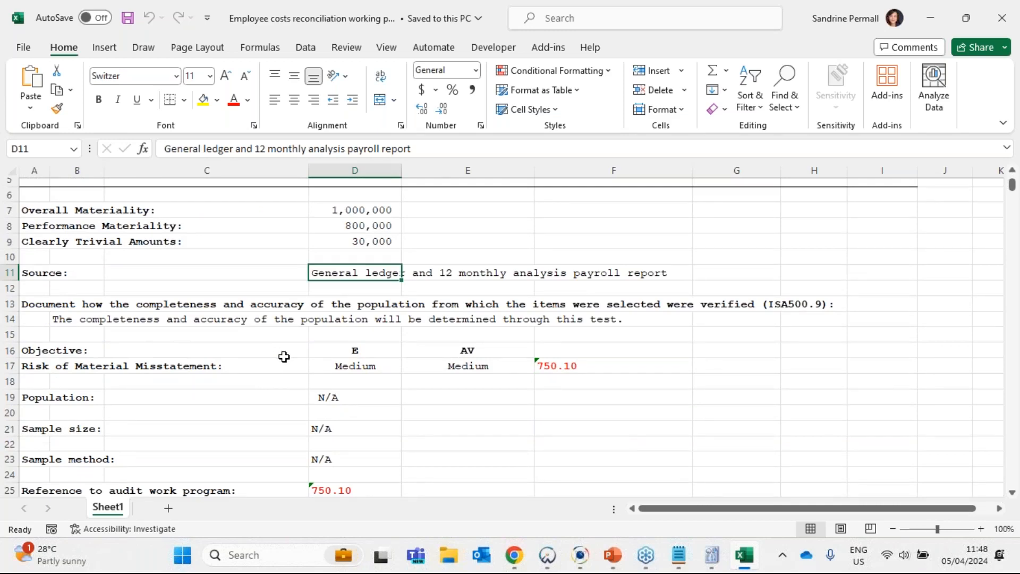
left_click_drag(358, 351, 387, 348)
left_click(487, 351)
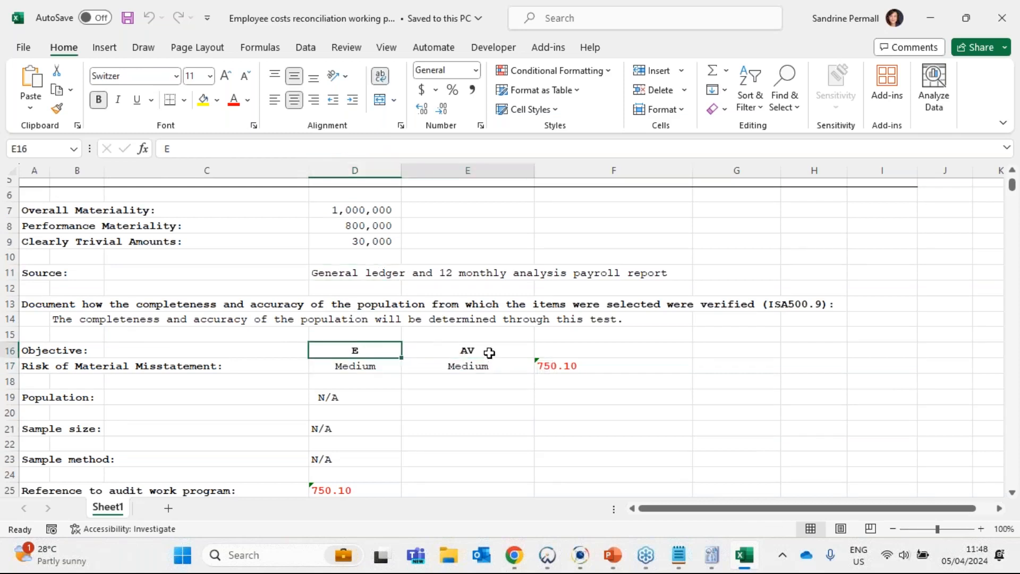
- Check the assertions of procedure 4 in 750.10 and the RMM ratings in the 520E Risk report (Core)
mouse_move(712, 564)
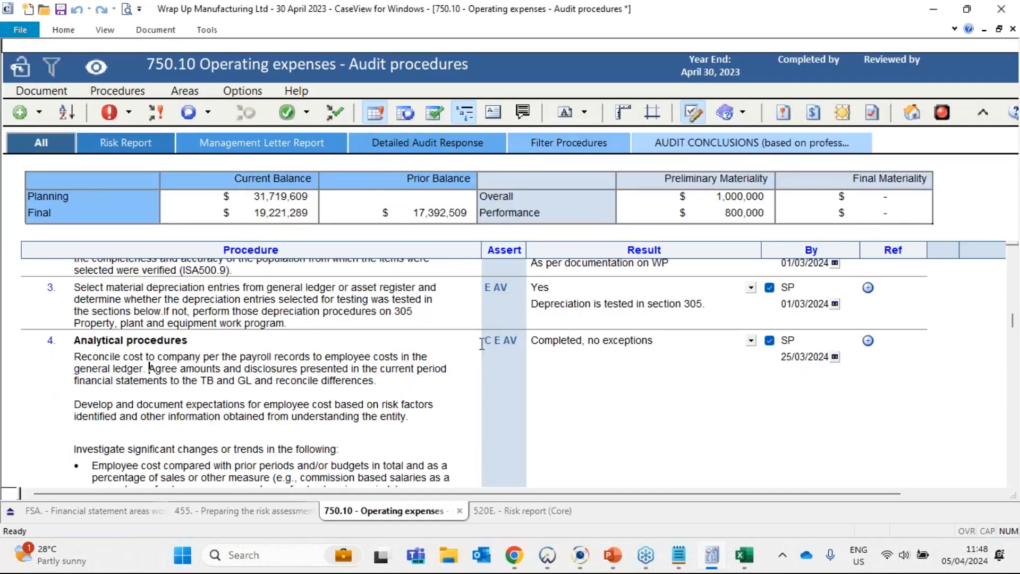
left_click(507, 344)
left_click(504, 511)
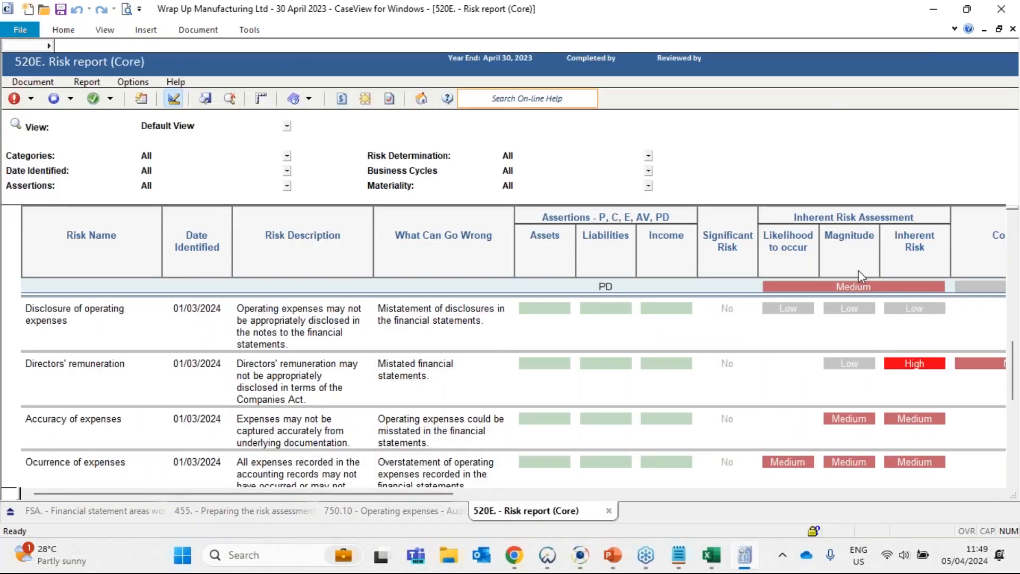
left_click_drag(449, 493, 687, 493)
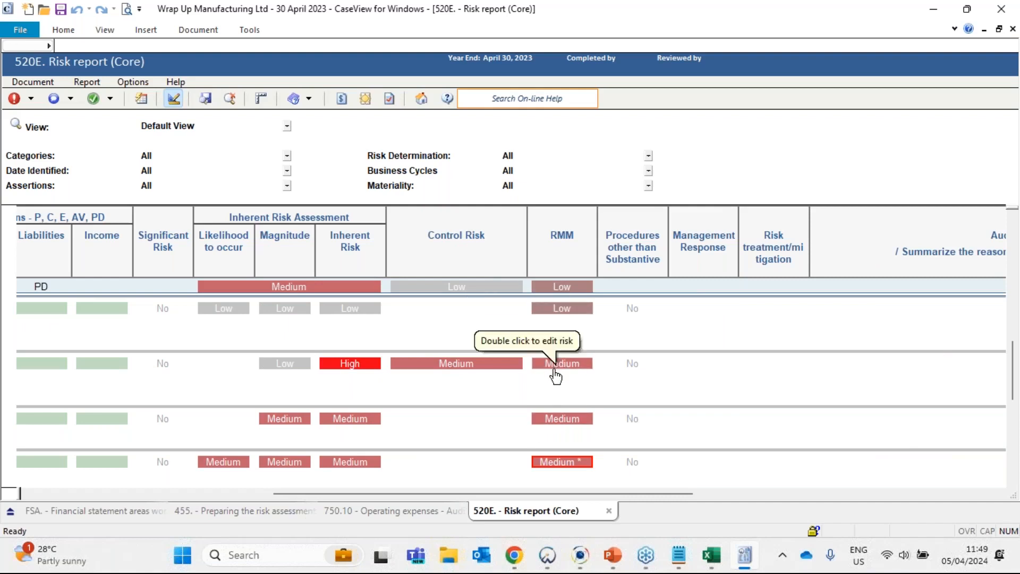
- Review the RMM ratings of the operating expense risks in the 520E Risk report alongside their risk names and descriptions
scroll(546, 449, "down", 1)
scroll(546, 470, "down", 2)
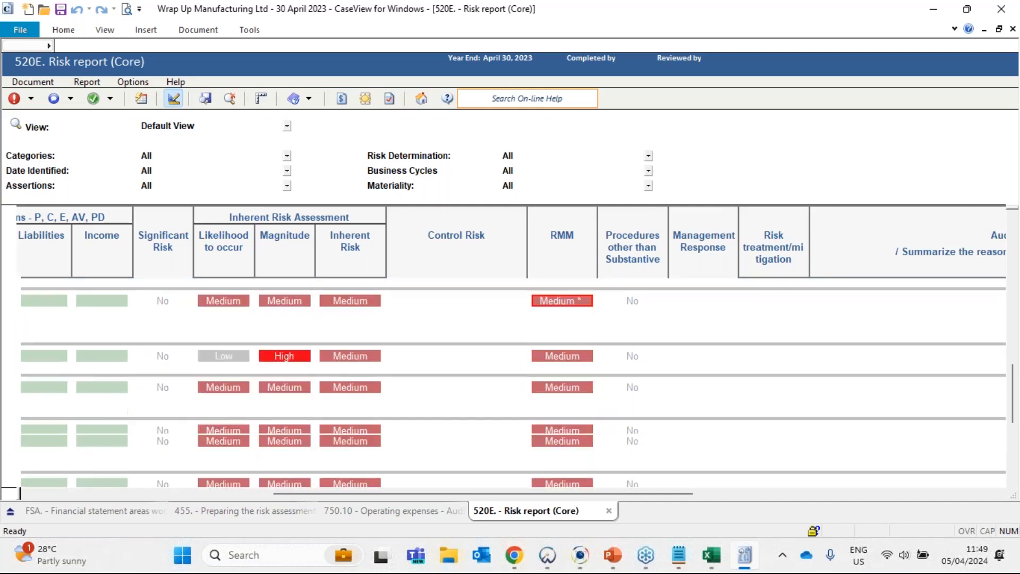
scroll(546, 470, "up", 3)
mouse_move(546, 470)
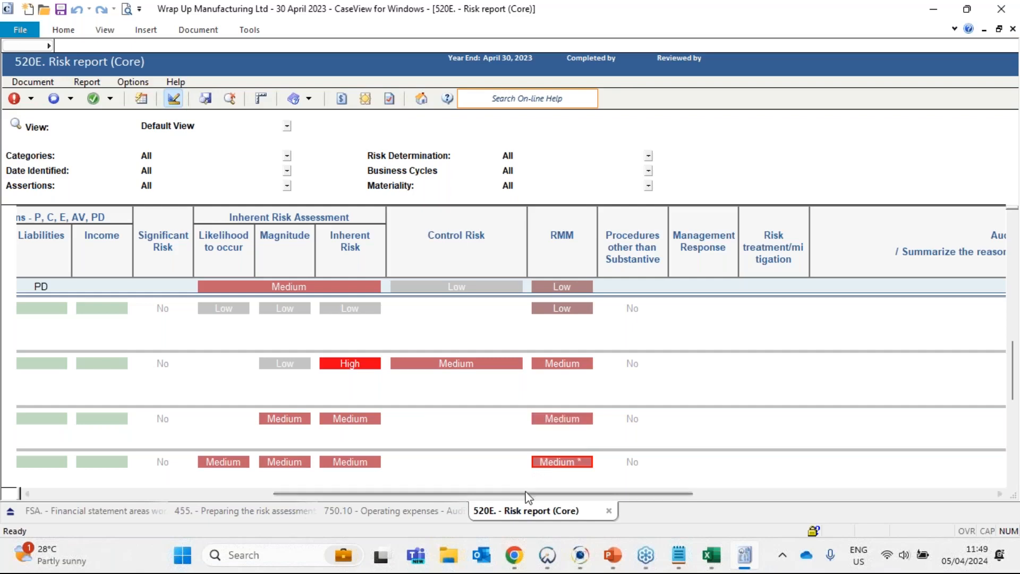
left_click_drag(440, 494, 233, 502)
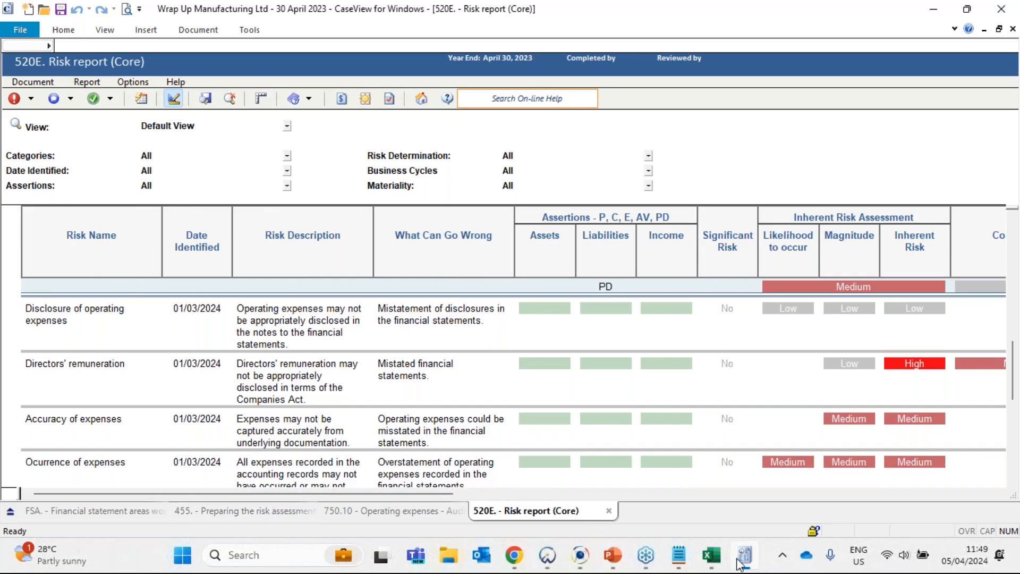
- Switch to the Excel working paper and examine the Objective assertions, their Risk of Material Misstatement ratings and the cross-reference in F17
left_click(711, 555)
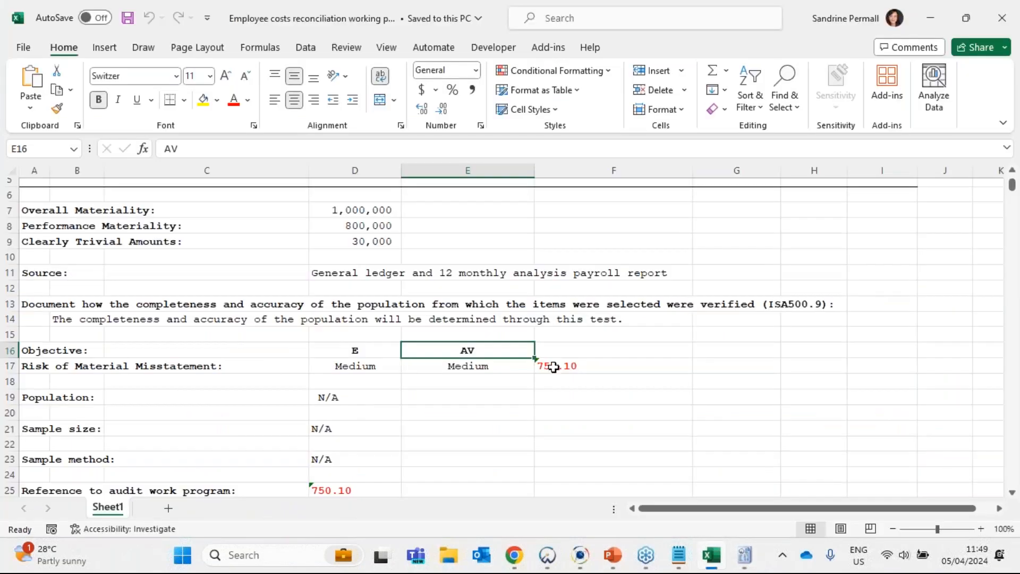
left_click(354, 365)
left_click_drag(353, 350, 462, 348)
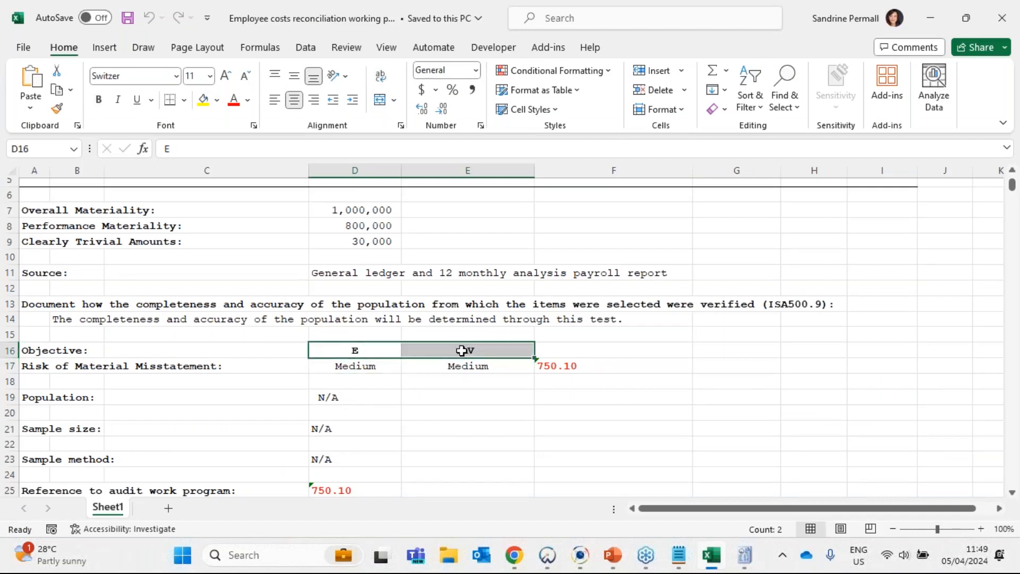
left_click(444, 365)
left_click(569, 366)
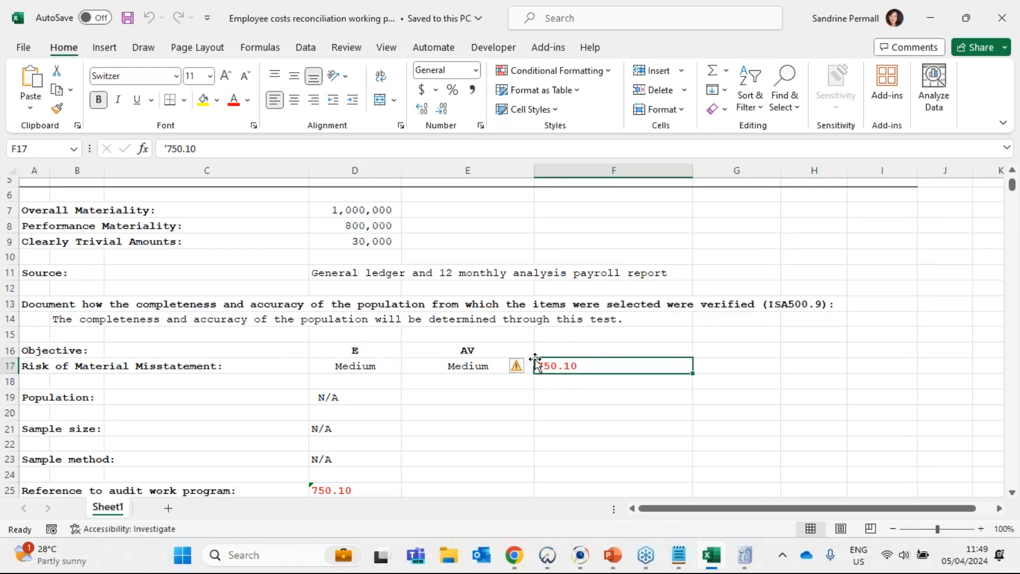
- Trace the working paper's risk ratings to the RMM column of the 520E Risk report in Caseware and return to Excel
left_click(744, 556)
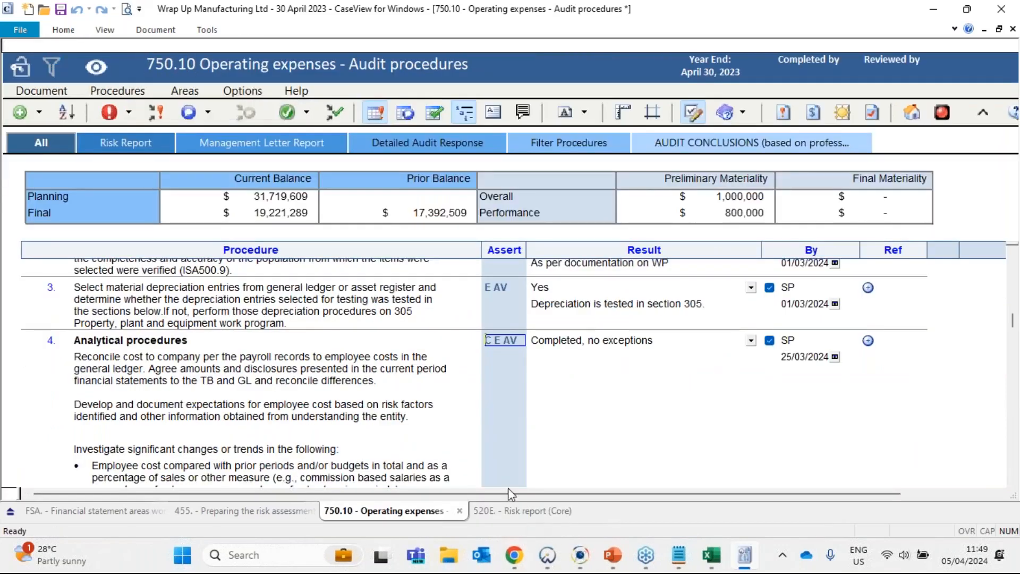
left_click(511, 514)
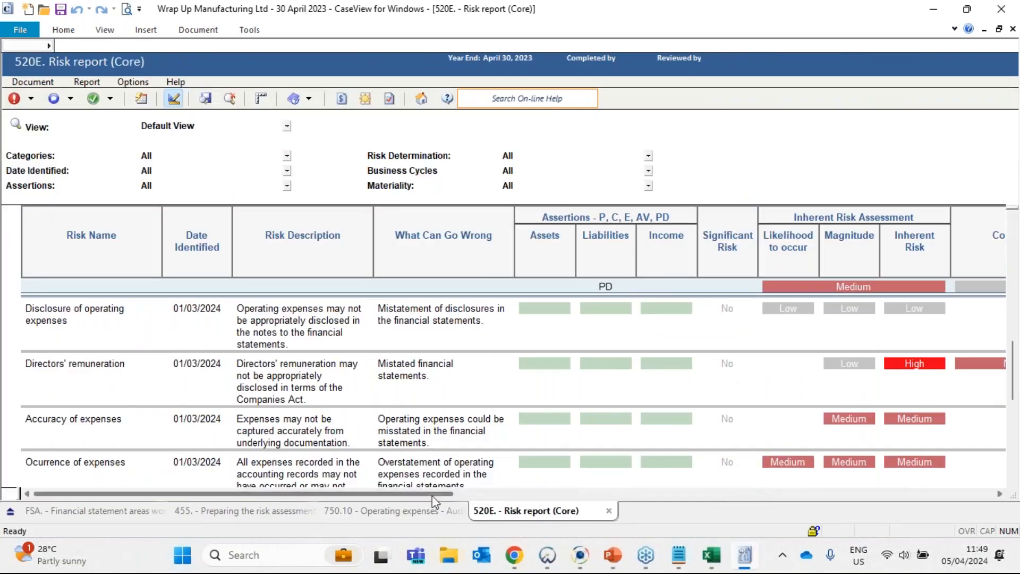
scroll(530, 494, "right", 1)
scroll(530, 499, "right", 4)
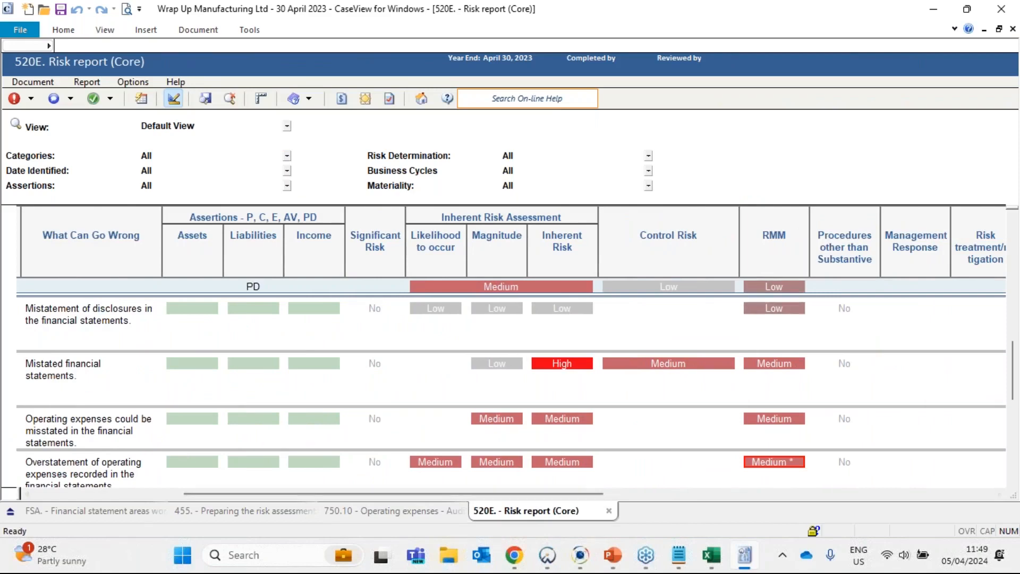
left_click(933, 9)
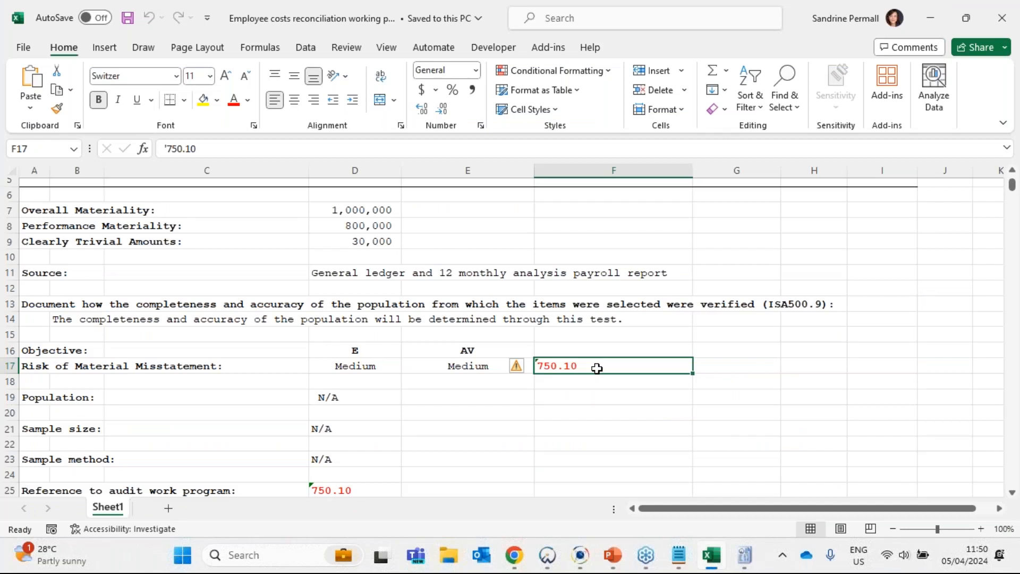
- Examine the Population, Sample size and Sample method entries of the working paper
left_click(52, 394)
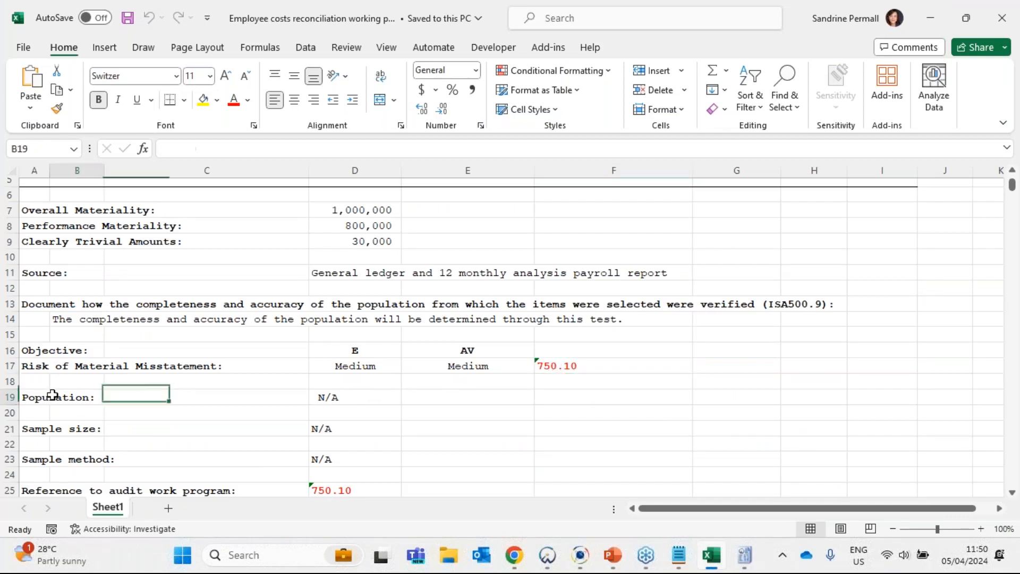
left_click(387, 394)
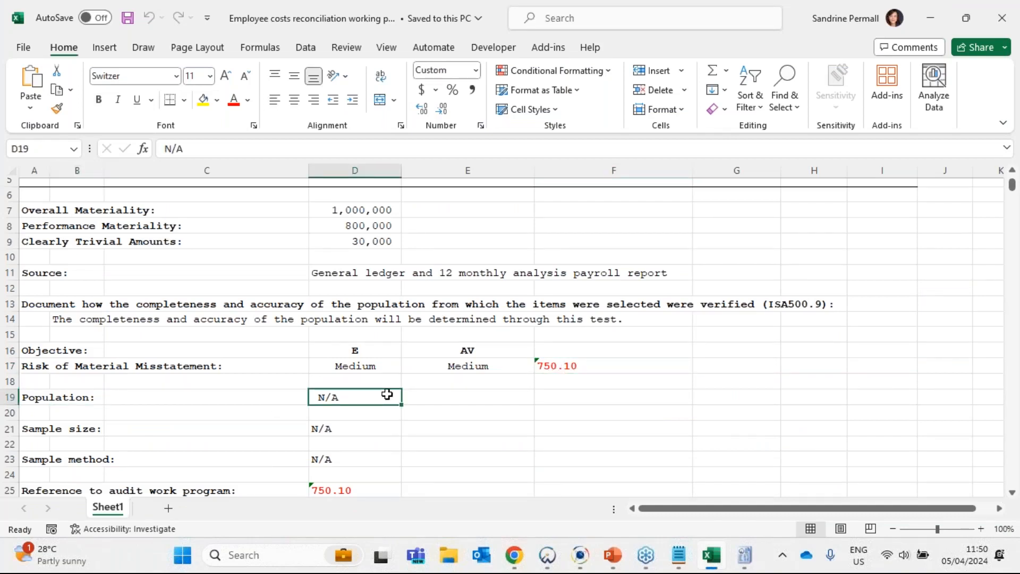
scroll(387, 393, "down", 1)
left_click(342, 384)
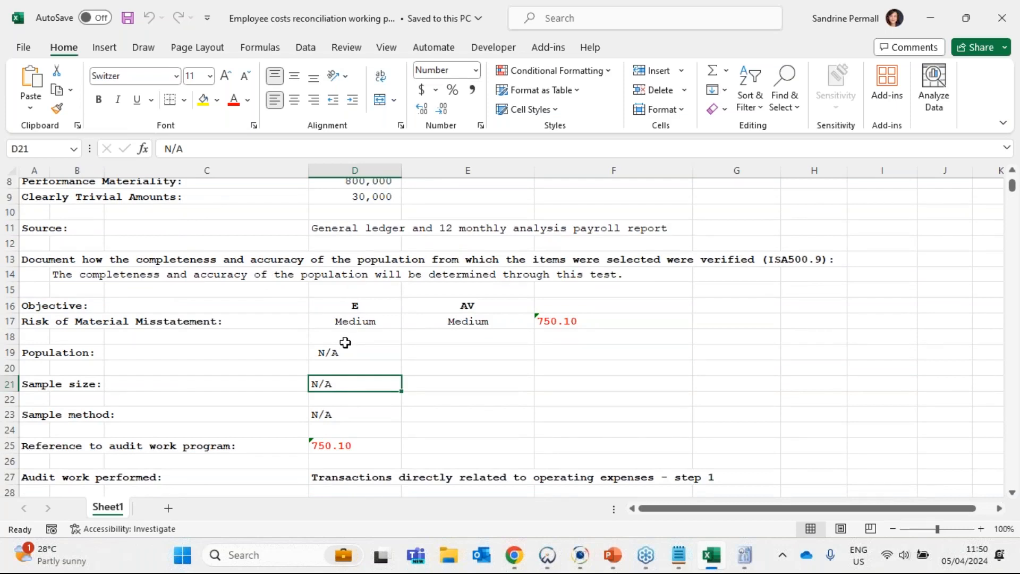
left_click(348, 416)
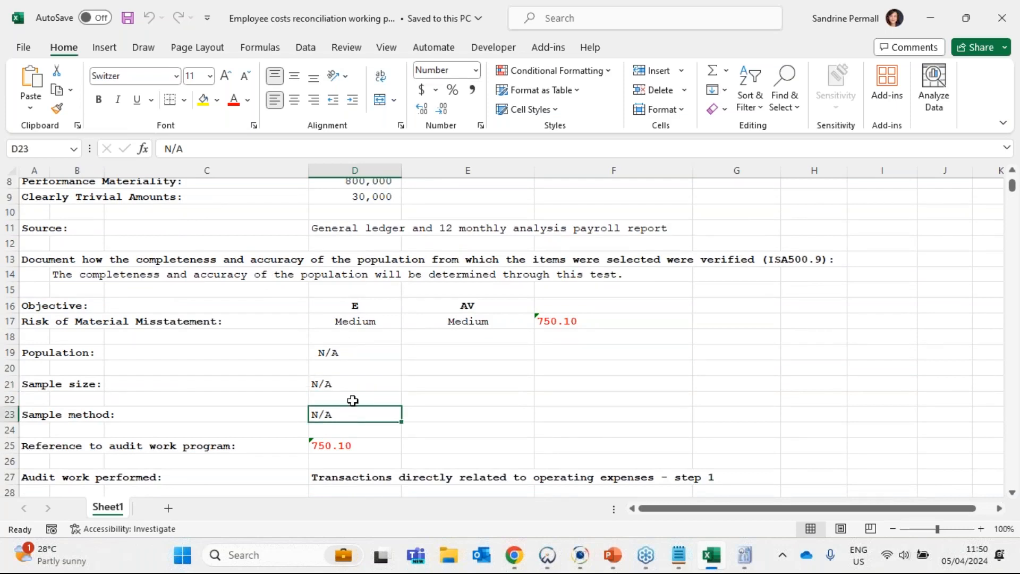
- Check the audit work program reference and the Audit work performed entry against the employee cost procedure in 750.10, and return to Excel
scroll(352, 400, "down", 1)
left_click(362, 403)
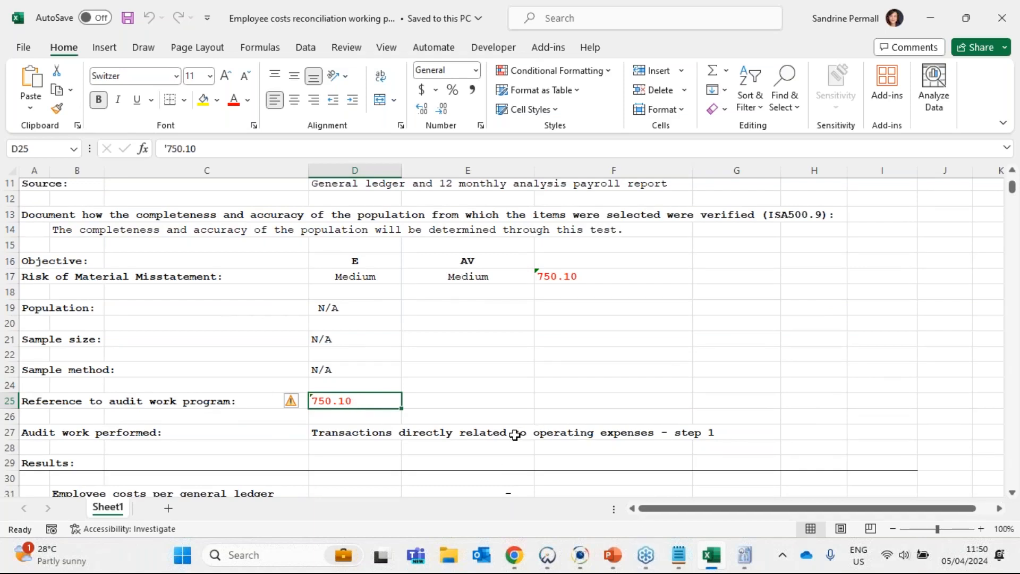
left_click(369, 427)
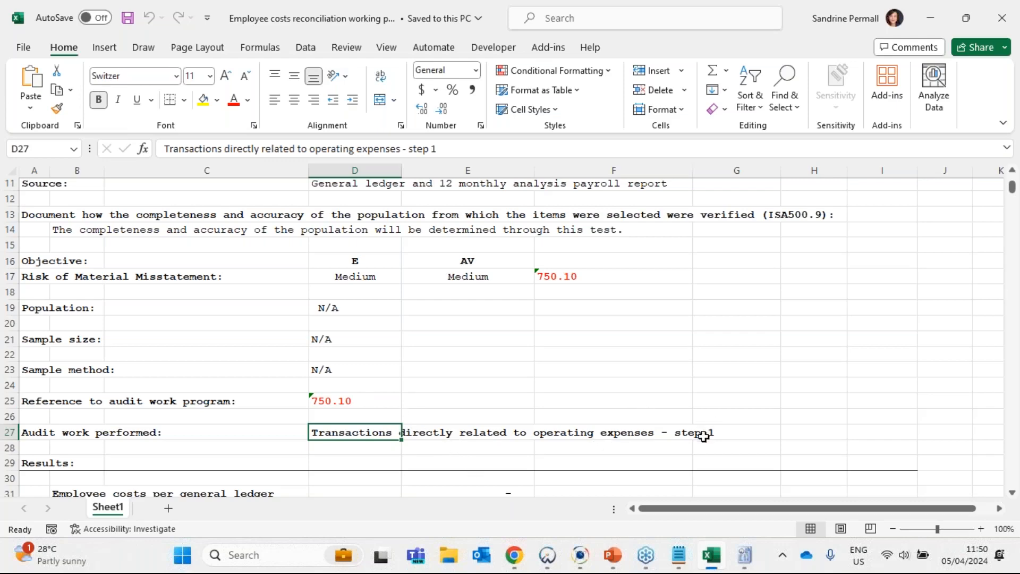
left_click(742, 553)
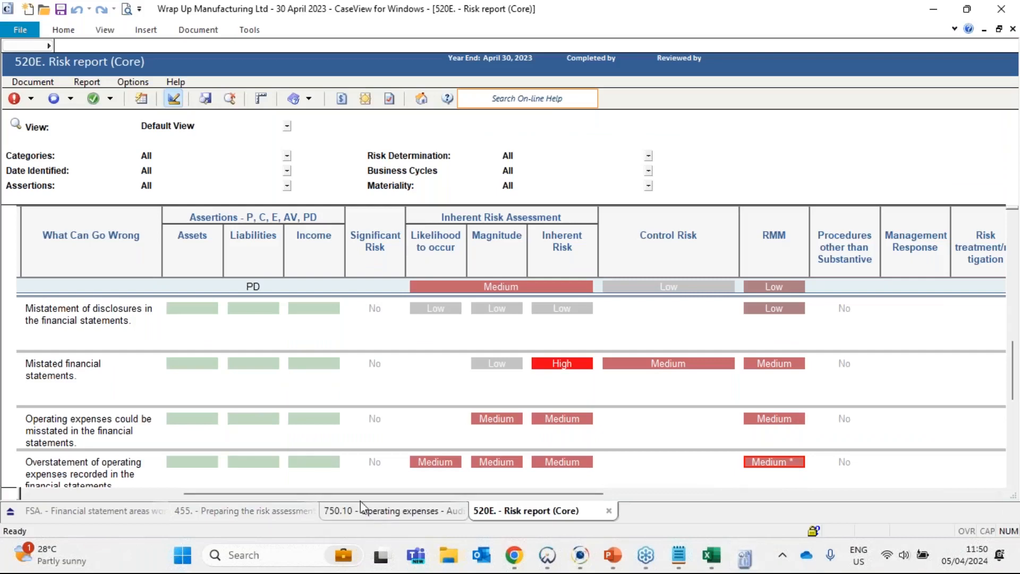
left_click(246, 428)
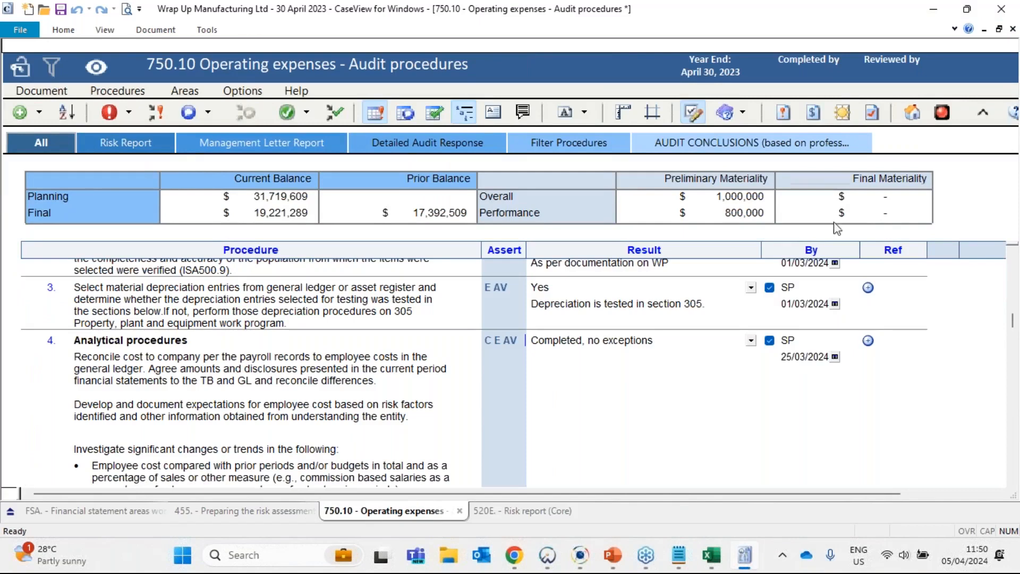
left_click(933, 12)
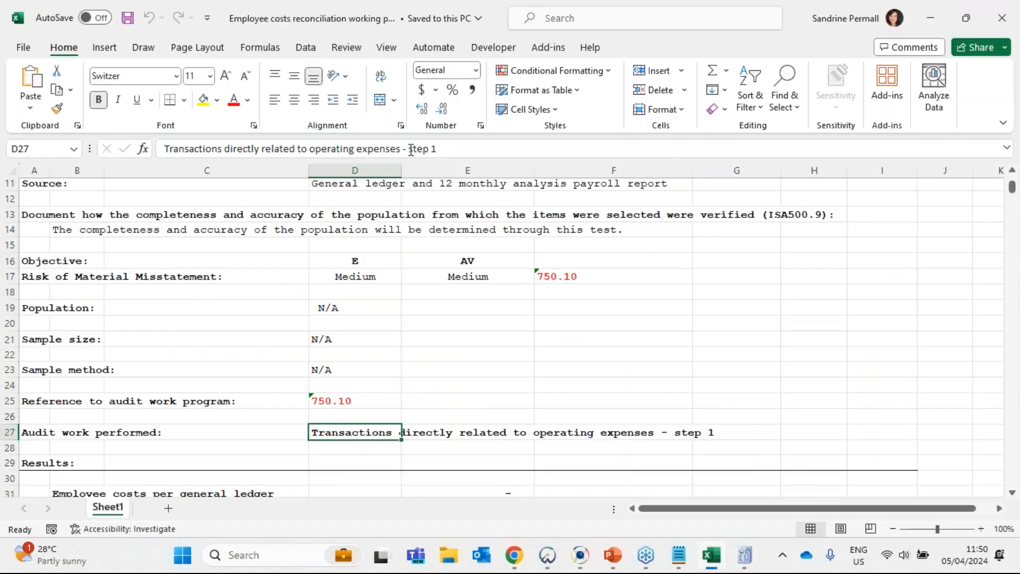
- Edit the Audit work performed entry in D27 to read "Transactions directly related to operating expenses - Procedure 4"
left_click_drag(409, 150, 712, 163)
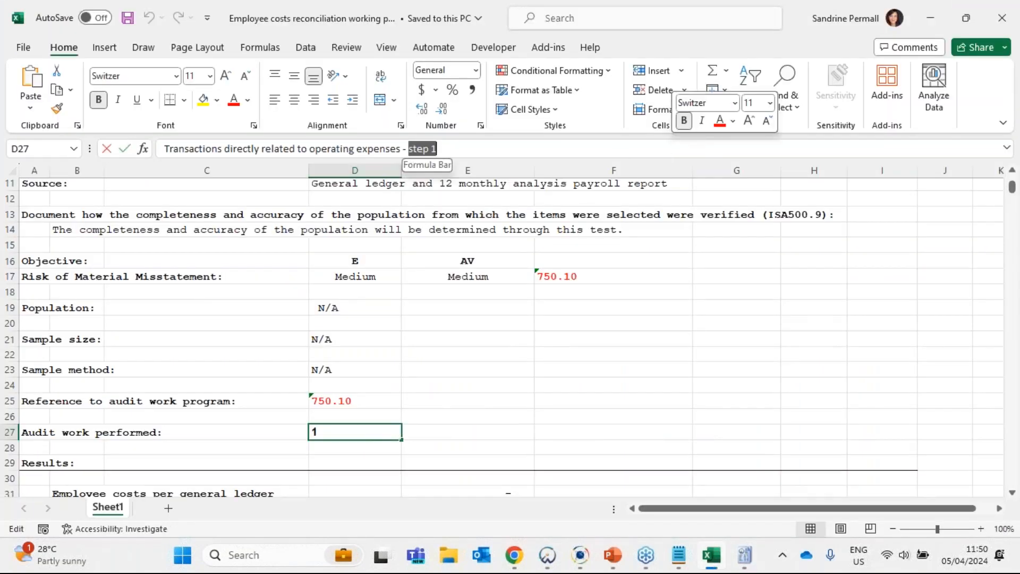
type("Proceddur")
key("BackSpace")
key("BackSpace")
key("BackSpace")
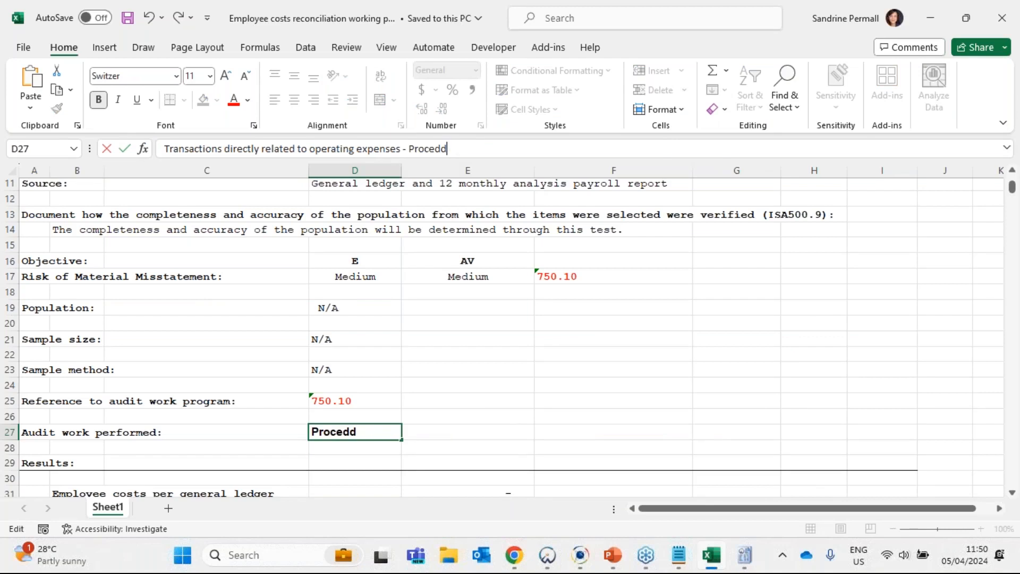
type("ures")
key("Return")
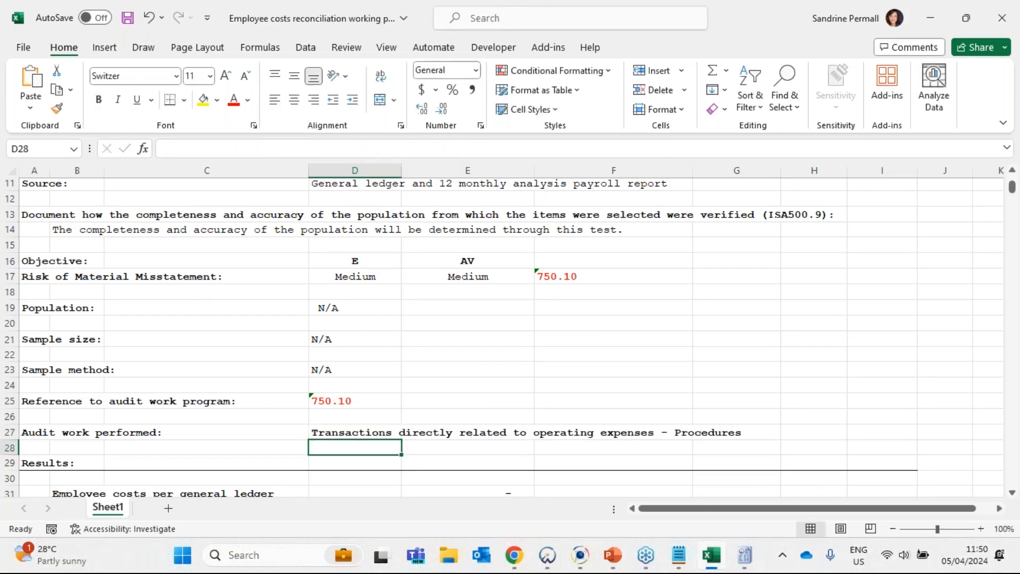
key("Up")
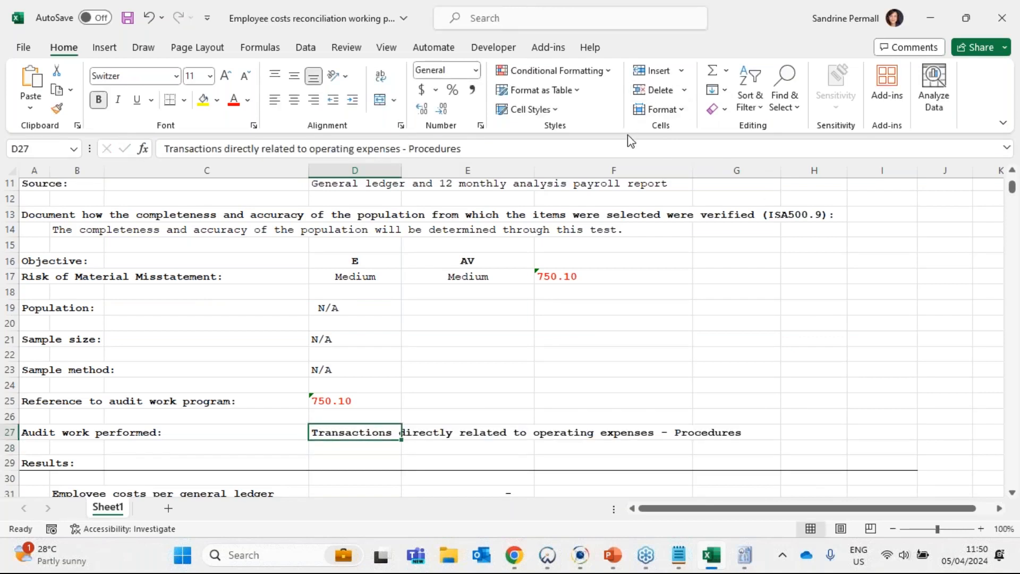
left_click(631, 148)
key("BackSpace")
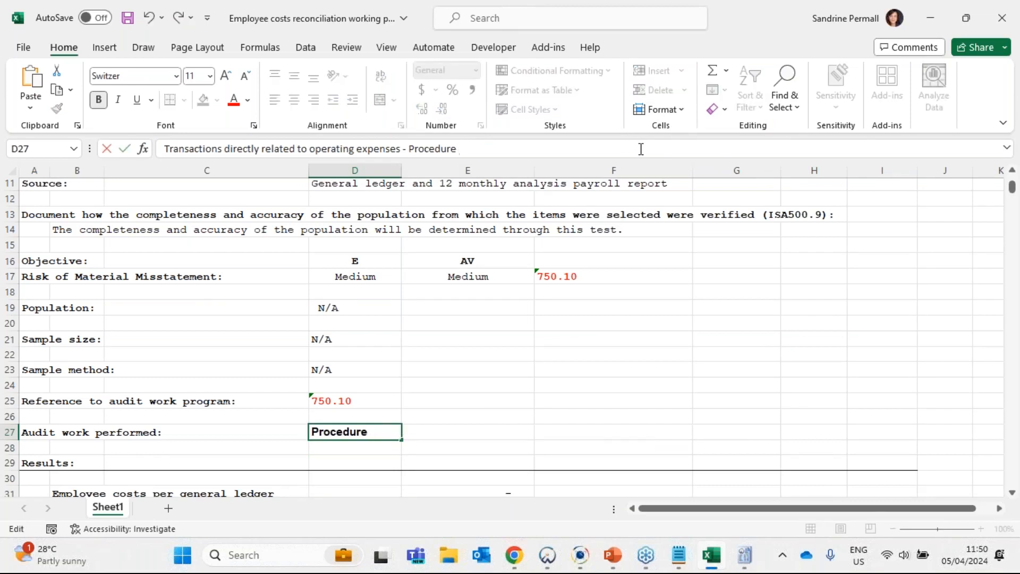
type("4")
key("Return")
key("Up")
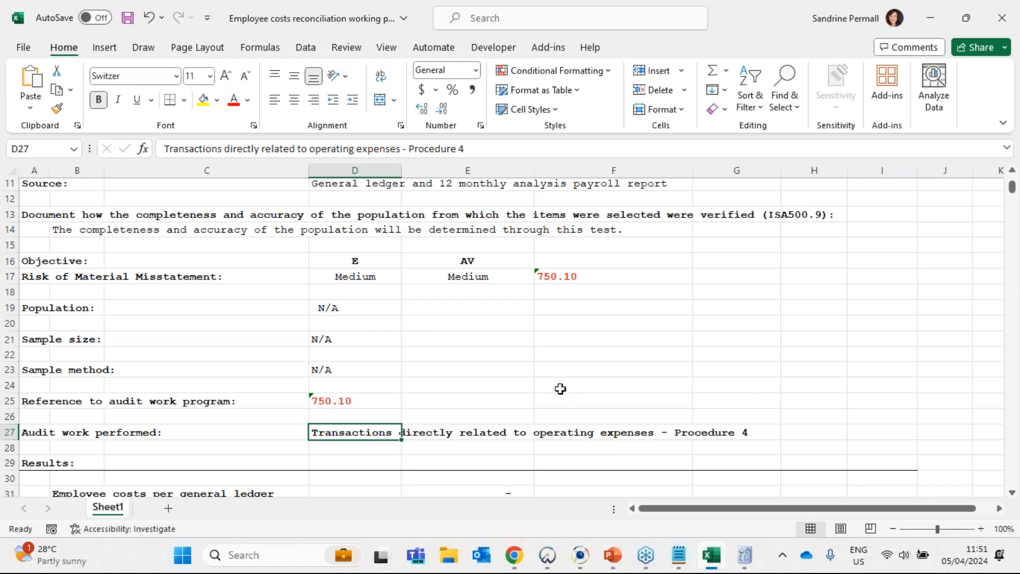
- Review the general ledger and payroll sections of the employee costs reconciliation under Results
scroll(561, 388, "down", 1)
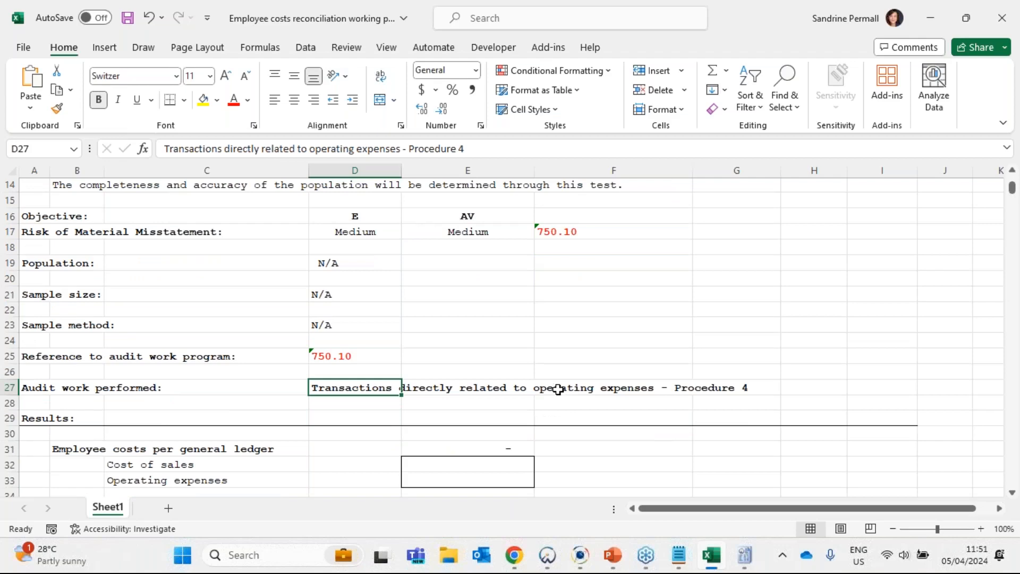
scroll(552, 393, "down", 1)
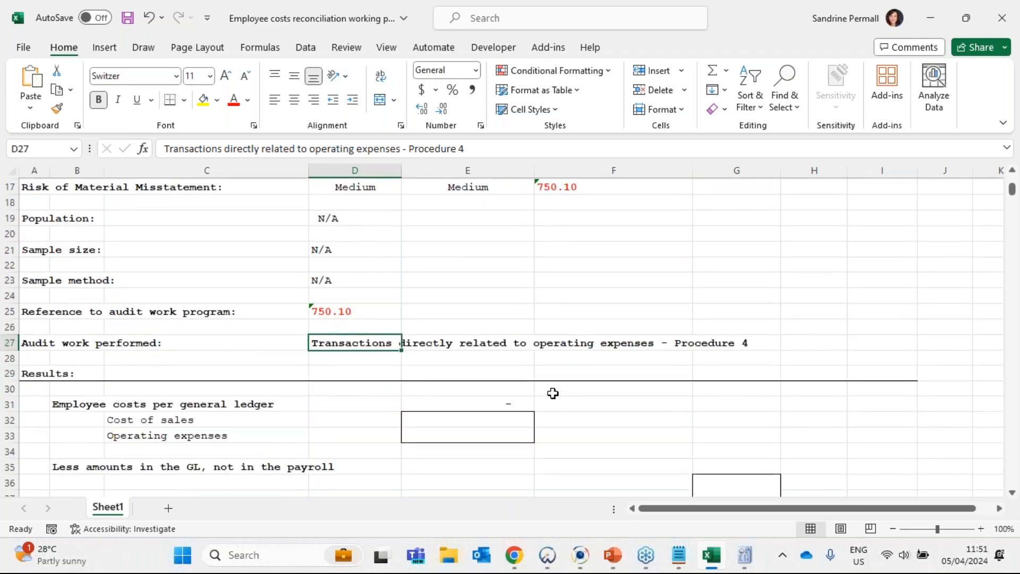
scroll(279, 345, "down", 3)
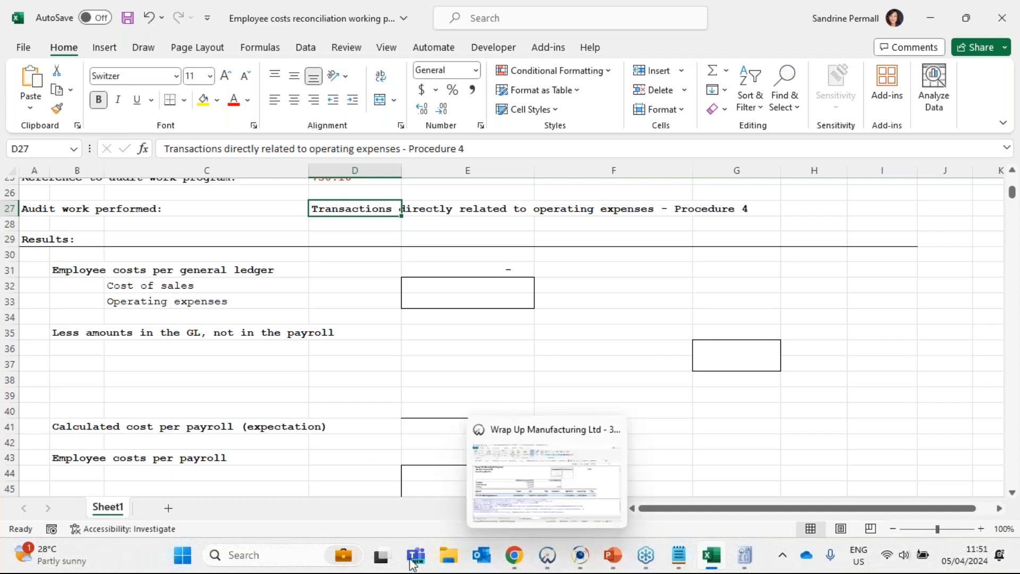
- In File Explorer, open the Audit International Supporting documents folder under Session 5 - Employee costs and preview "Wrap Up Manufacturing GL - Operating expenses"
left_click(450, 558)
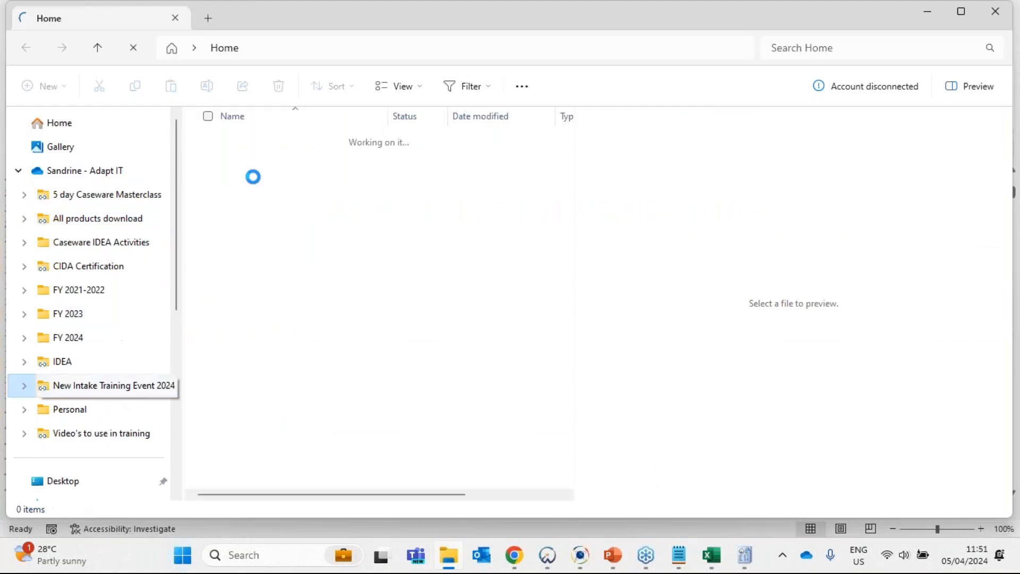
left_click(269, 163)
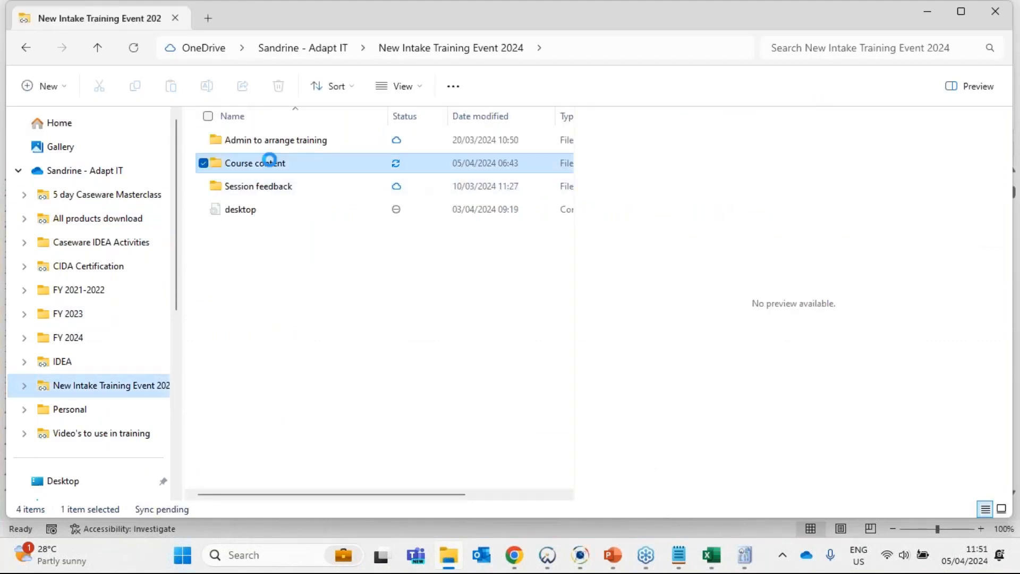
double_click(269, 162)
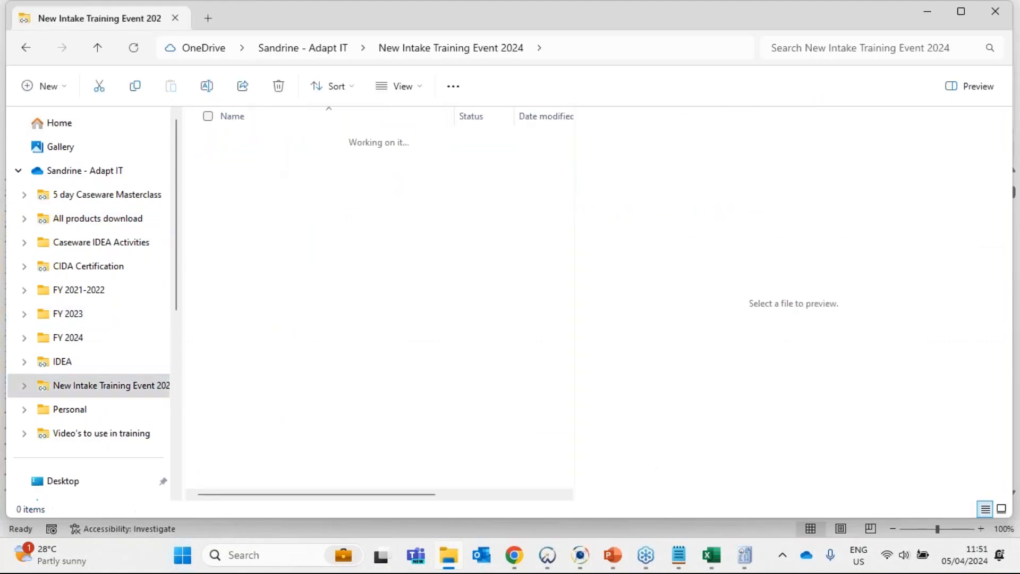
double_click(261, 301)
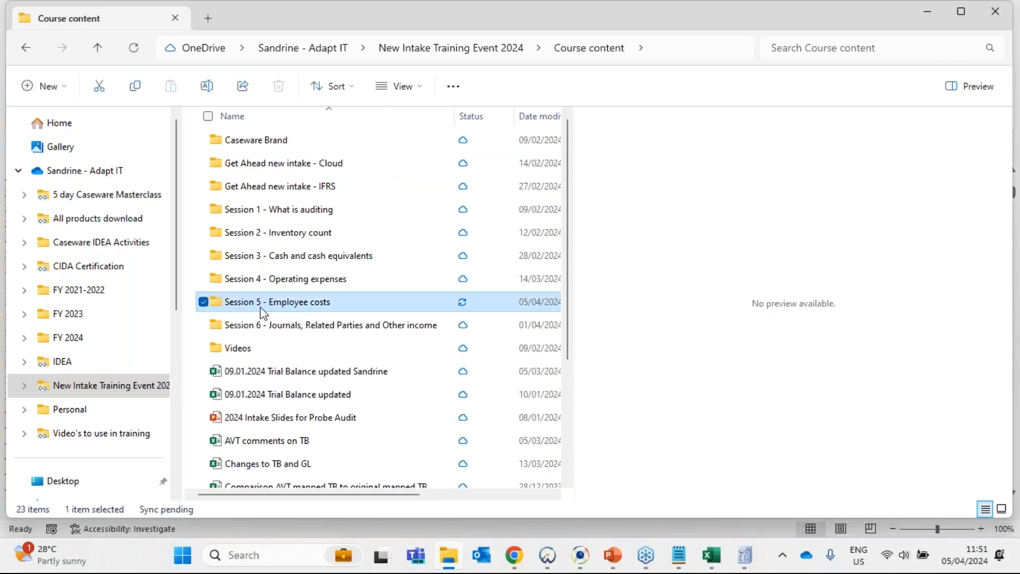
double_click(255, 140)
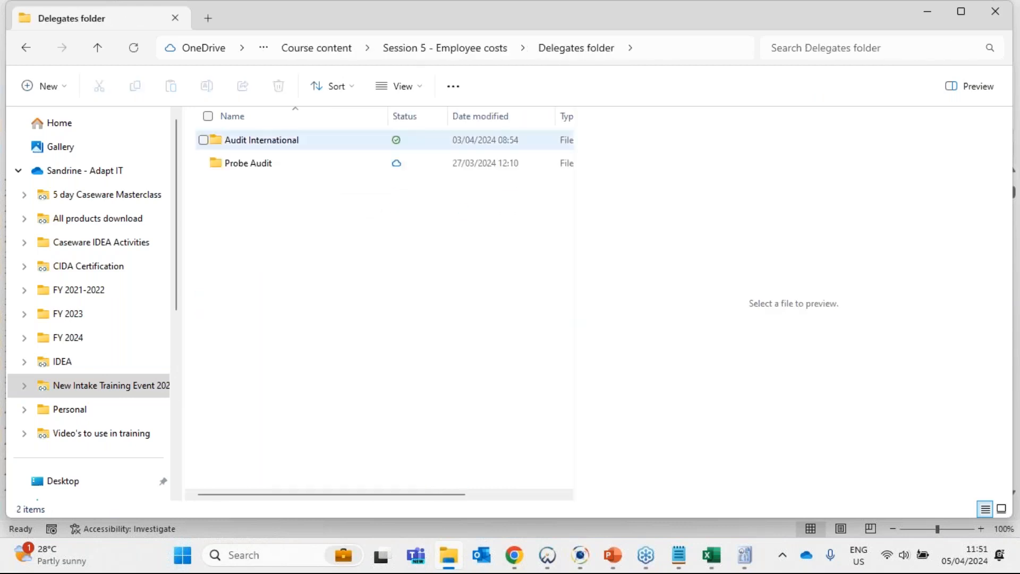
left_click(254, 141)
double_click(253, 145)
double_click(256, 142)
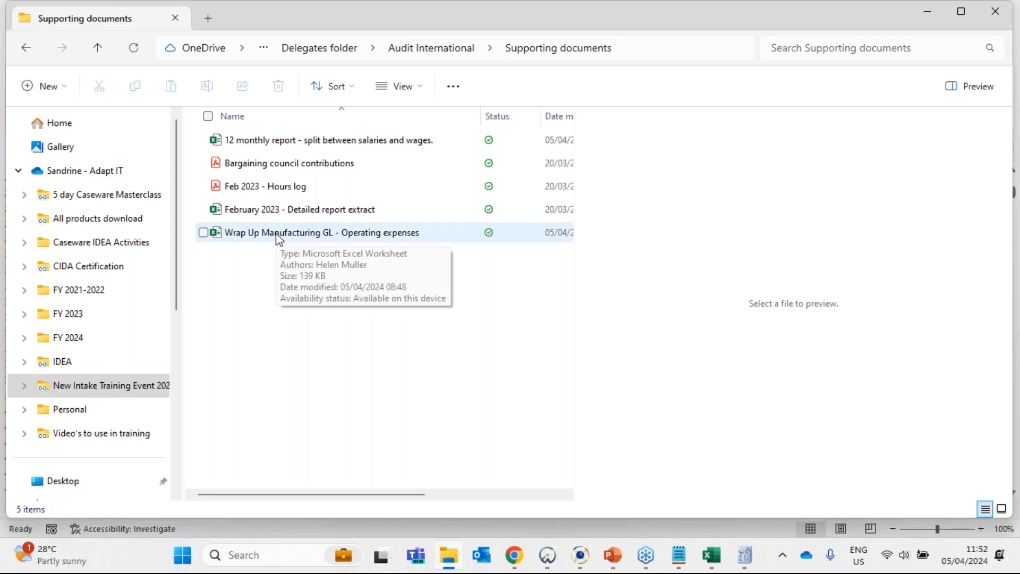
left_click(365, 234)
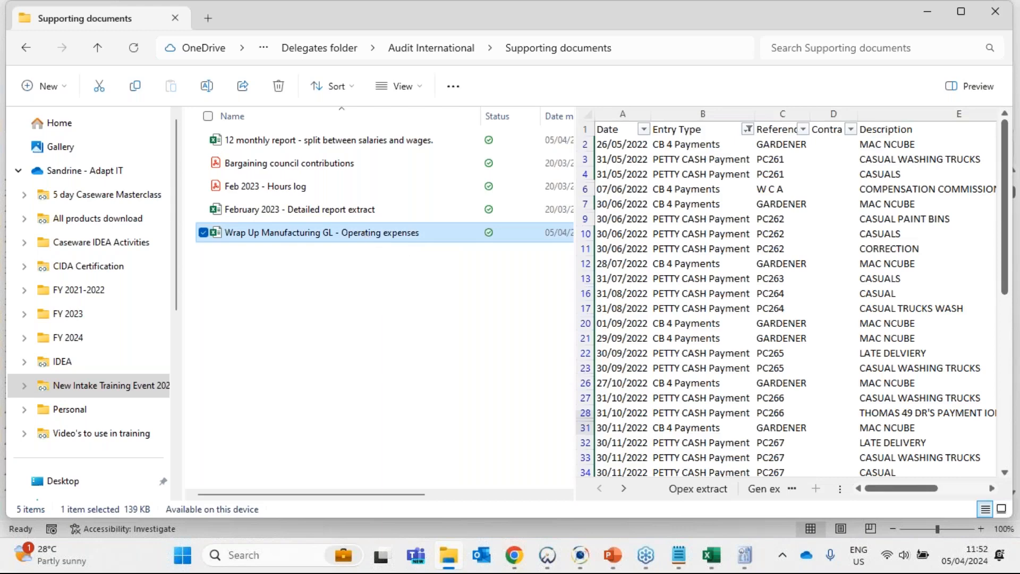
- Open the Wrap Up Manufacturing GL - Operating expenses workbook and go to its Employee costs sheet
key("Return")
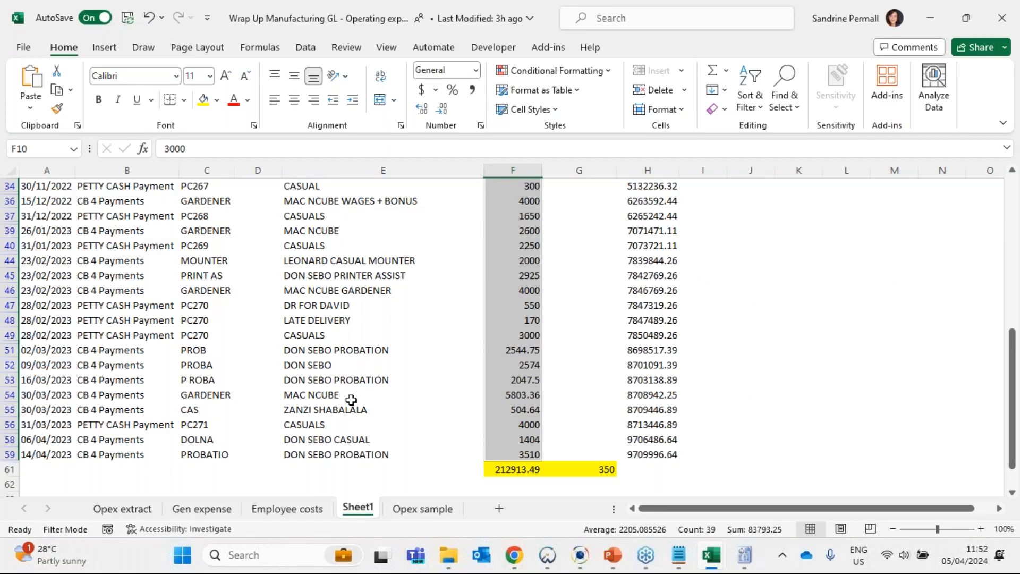
key("ctrl+Page_Up")
key("ctrl+Page_Up")
key("ctrl+Page_Down")
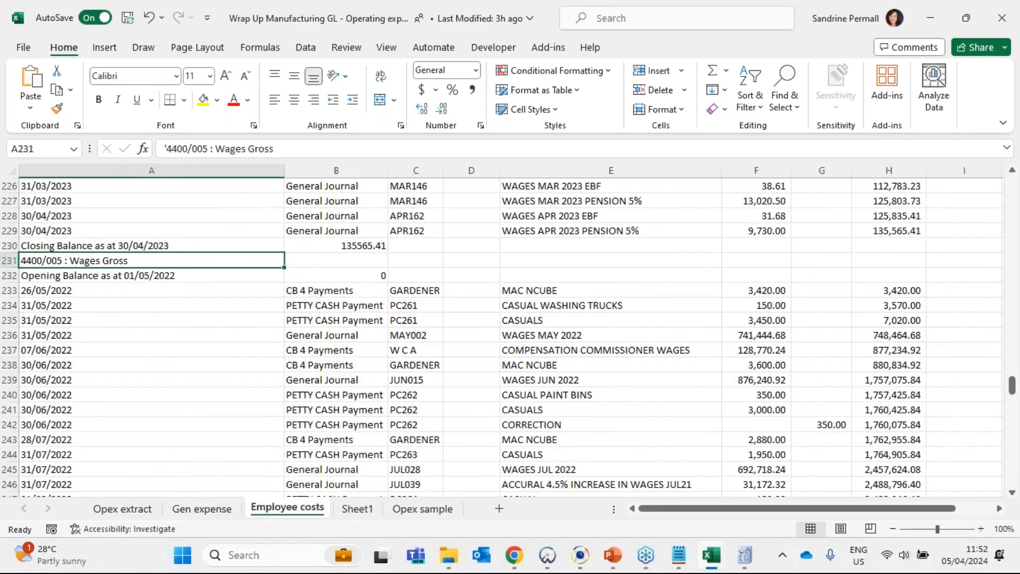
- Review the salaries, wages, provisions and company contributions accounts in the Employee costs ledger, and return to the reconciliation workbook
scroll(565, 349, "down", 17)
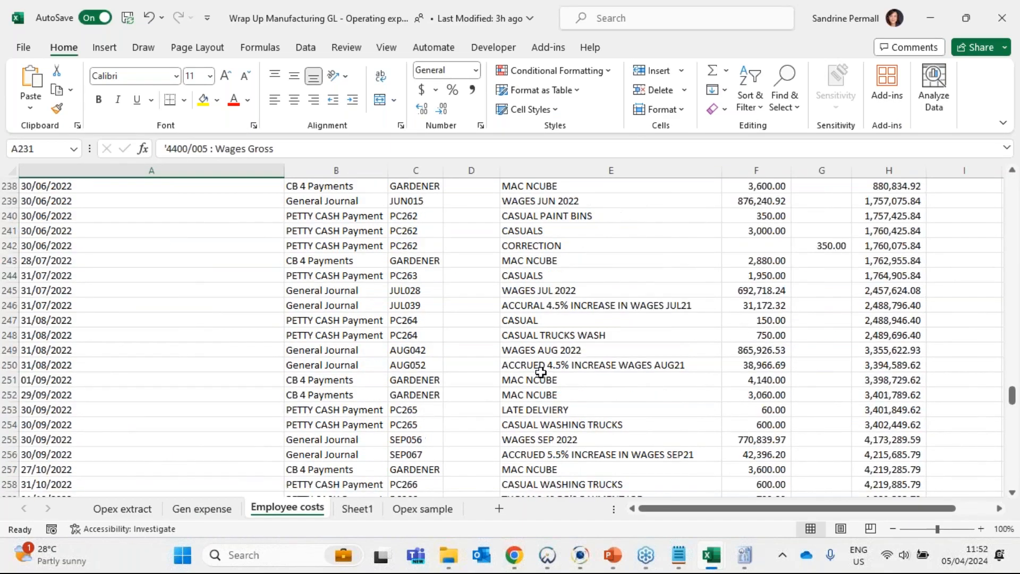
left_click(545, 376)
right_click(545, 375)
scroll(362, 364, "down", 3)
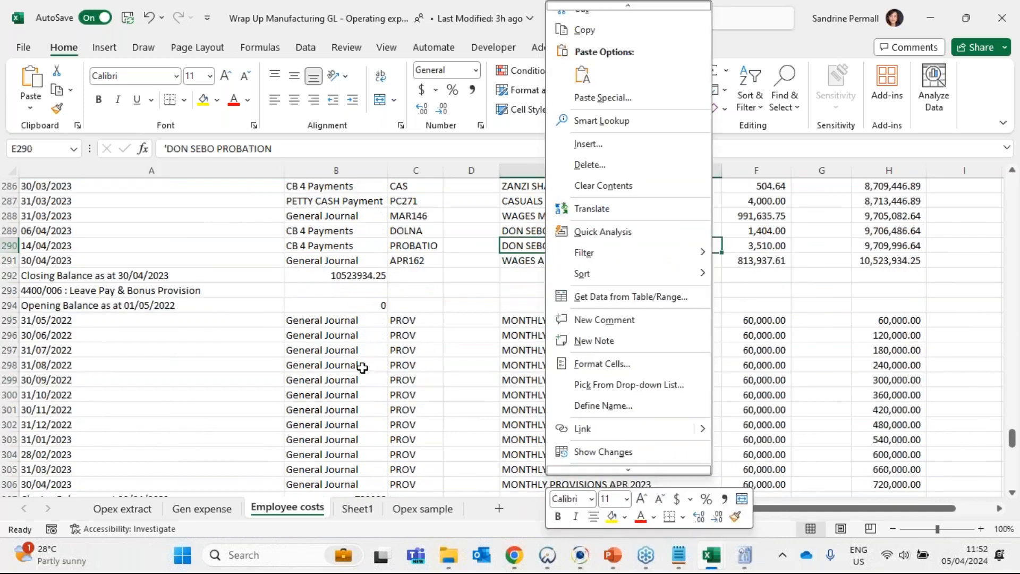
left_click(362, 364)
scroll(514, 273, "down", 4)
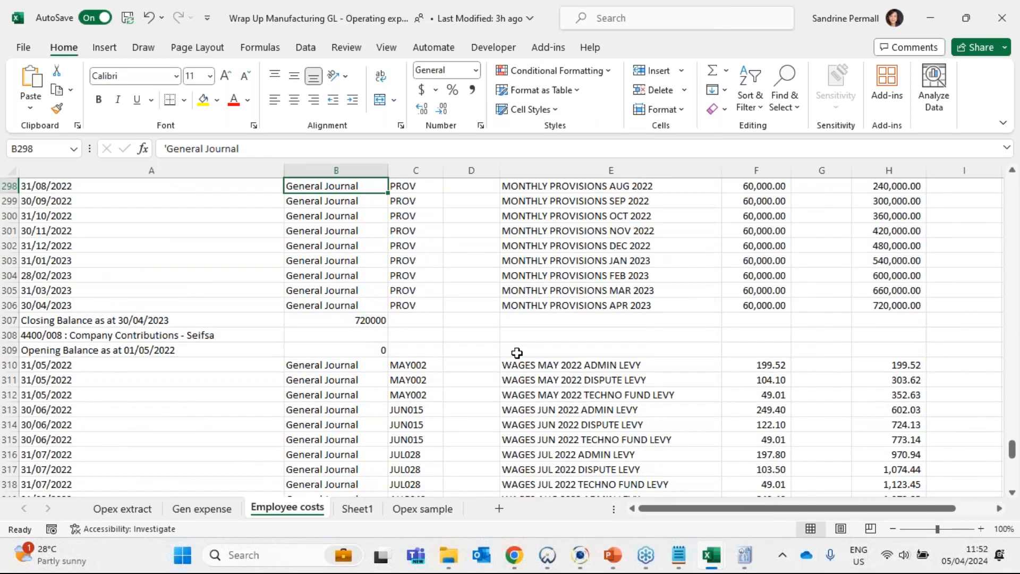
scroll(517, 353, "up", 20)
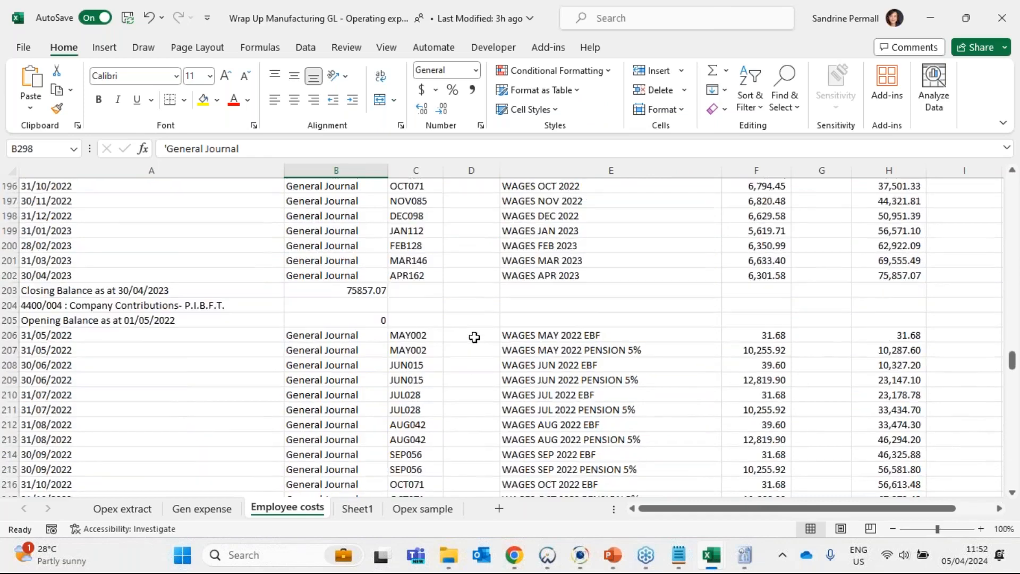
scroll(475, 337, "up", 6)
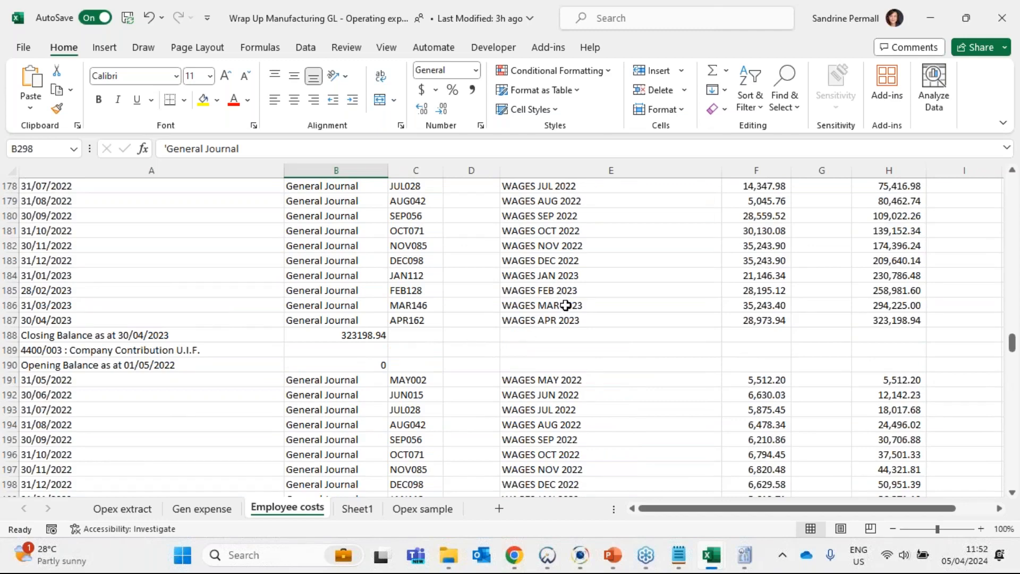
scroll(553, 305, "up", 2)
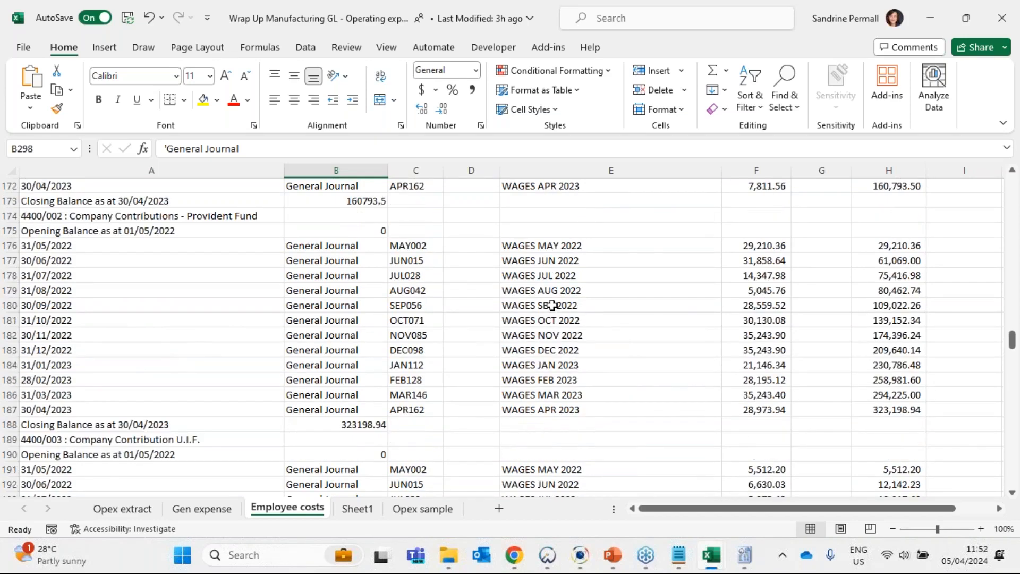
scroll(552, 305, "up", 20)
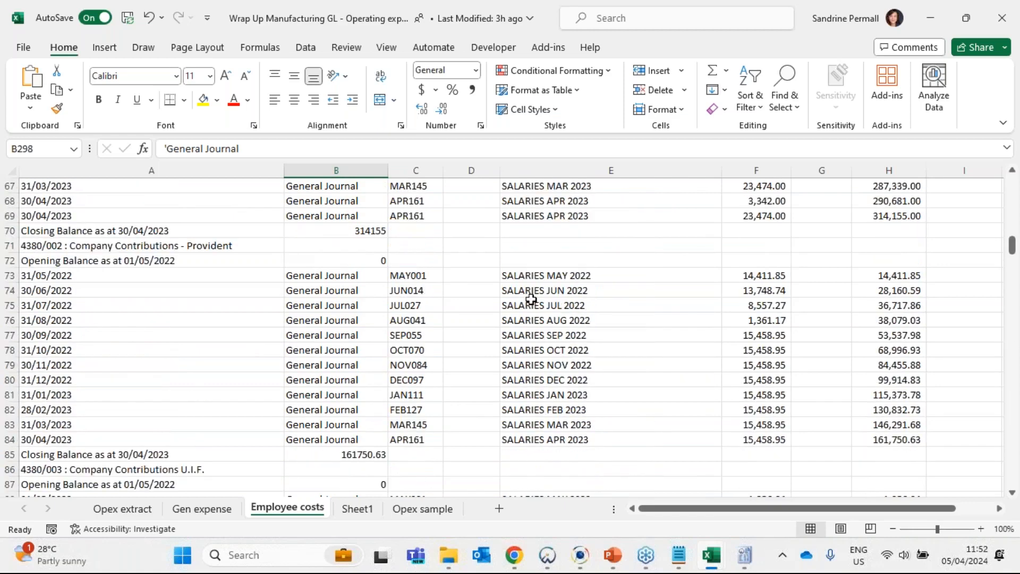
scroll(376, 280, "up", 20)
key("ctrl+Home")
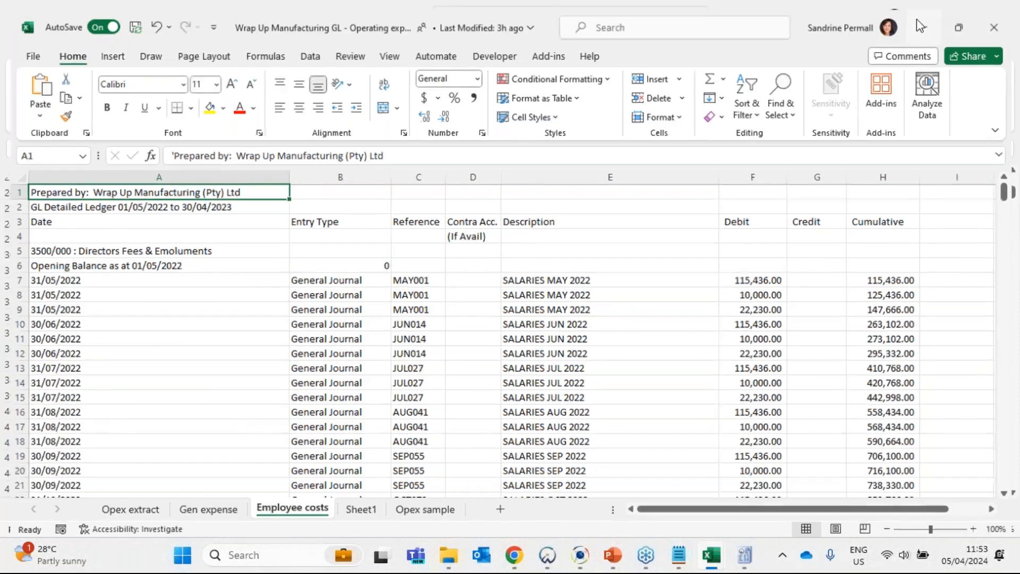
left_click(930, 15)
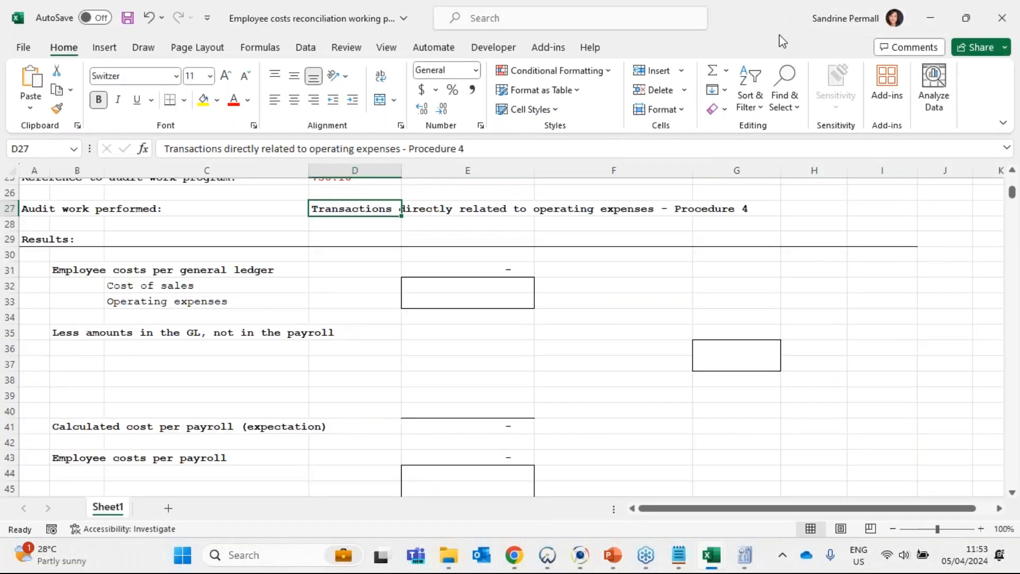
- Place the Caseware operating expenses leadsheet beside the employee costs reconciliation workbook and enlarge the leadsheet's account area
key("alt+Tab")
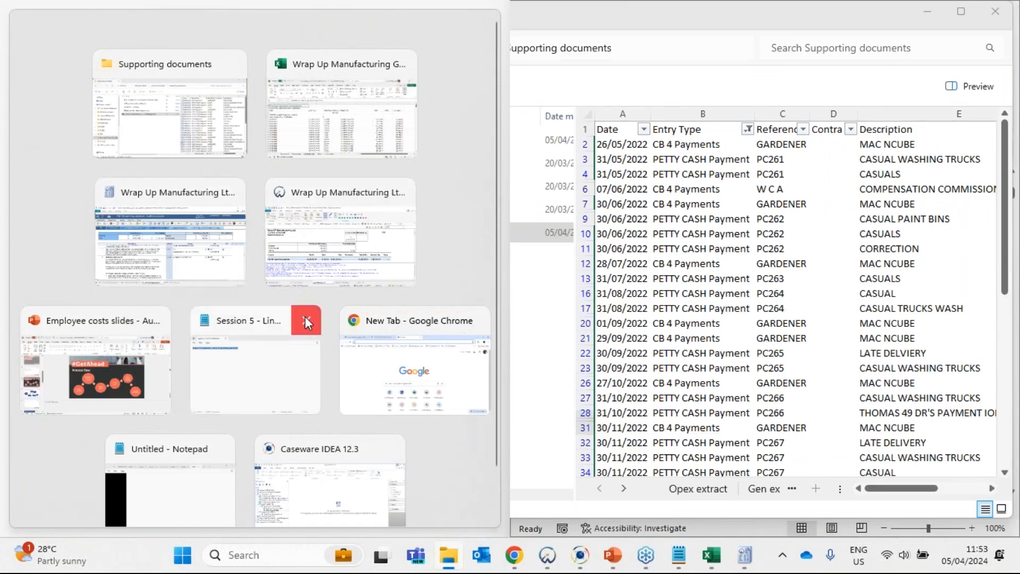
scroll(305, 318, "down", 2)
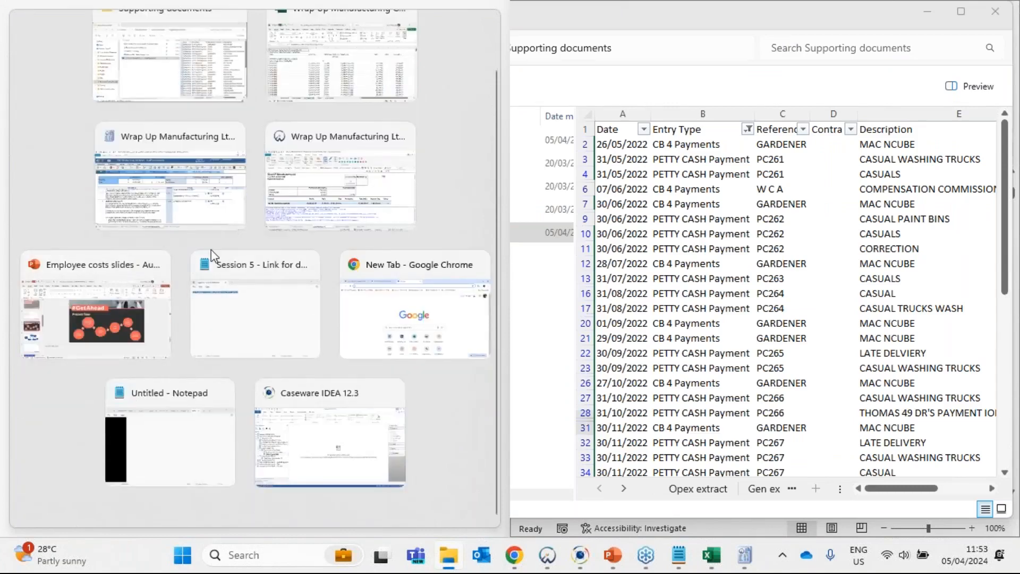
scroll(211, 250, "up", 2)
left_click(337, 223)
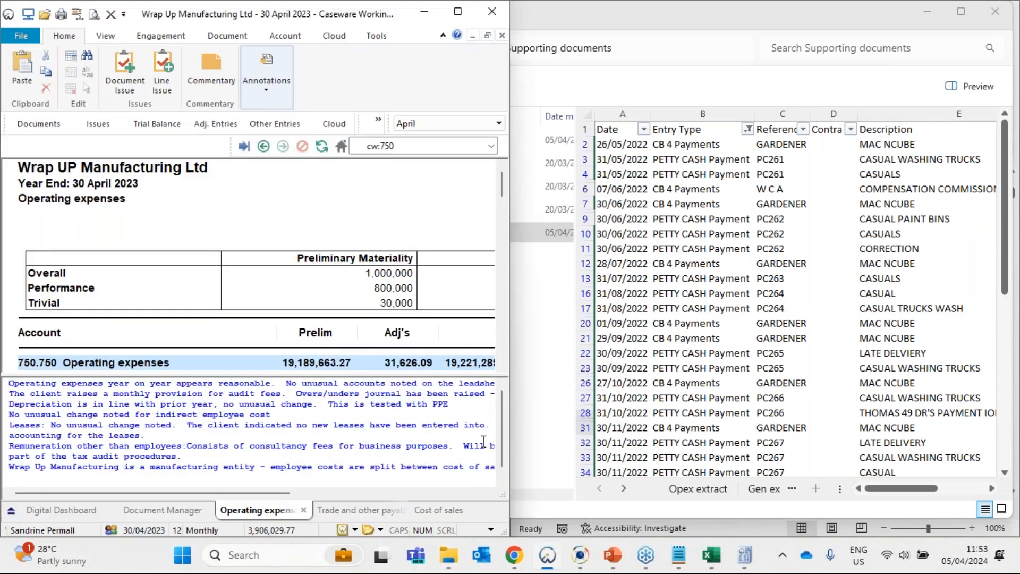
left_click(928, 12)
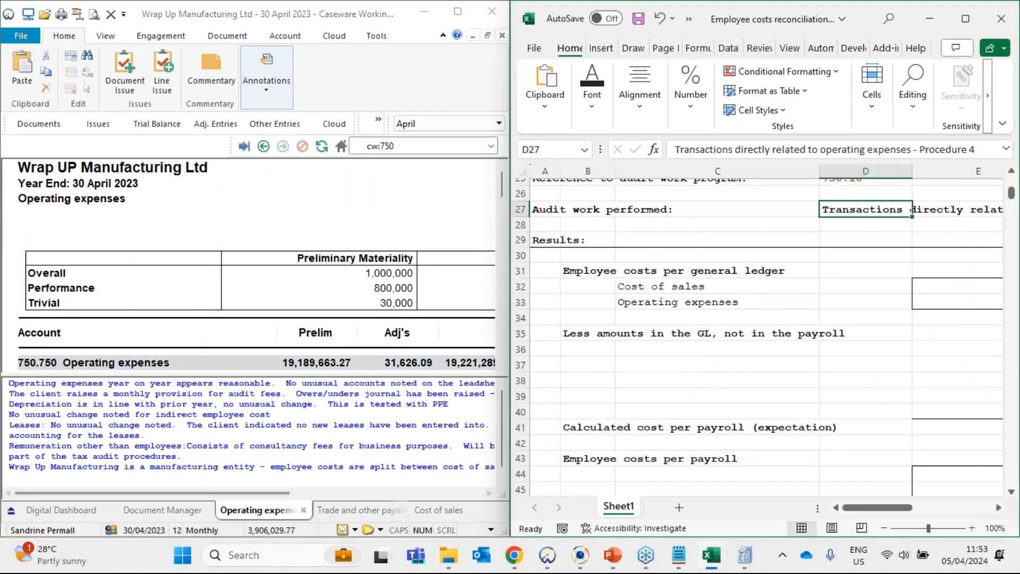
left_click_drag(302, 380, 302, 458)
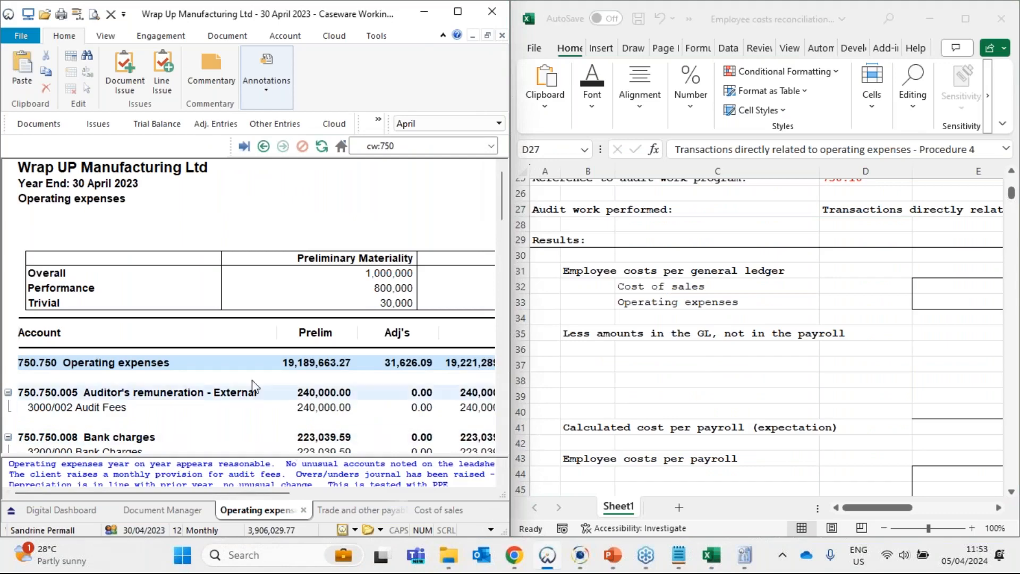
- Examine indirect employee costs on the operating expenses leadsheet and direct employee costs on the cost of sales leadsheet
scroll(250, 364, "down", 3)
scroll(250, 364, "down", 3)
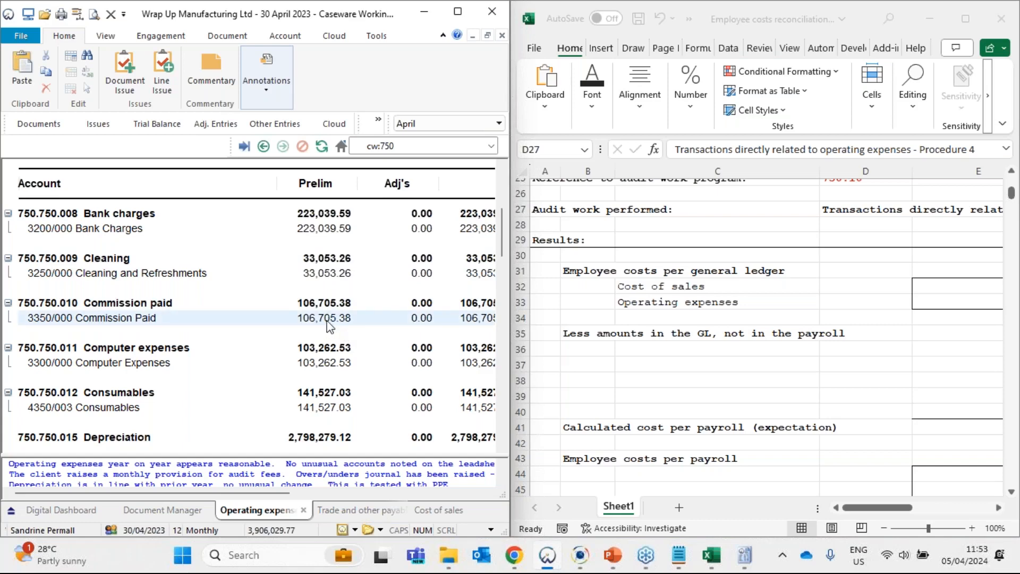
scroll(330, 325, "down", 7)
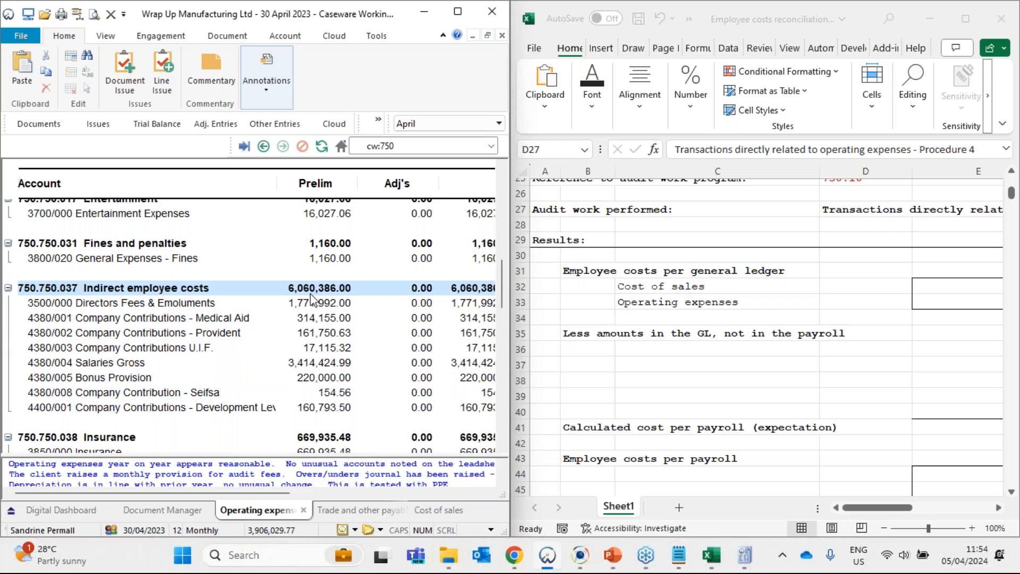
left_click(439, 510)
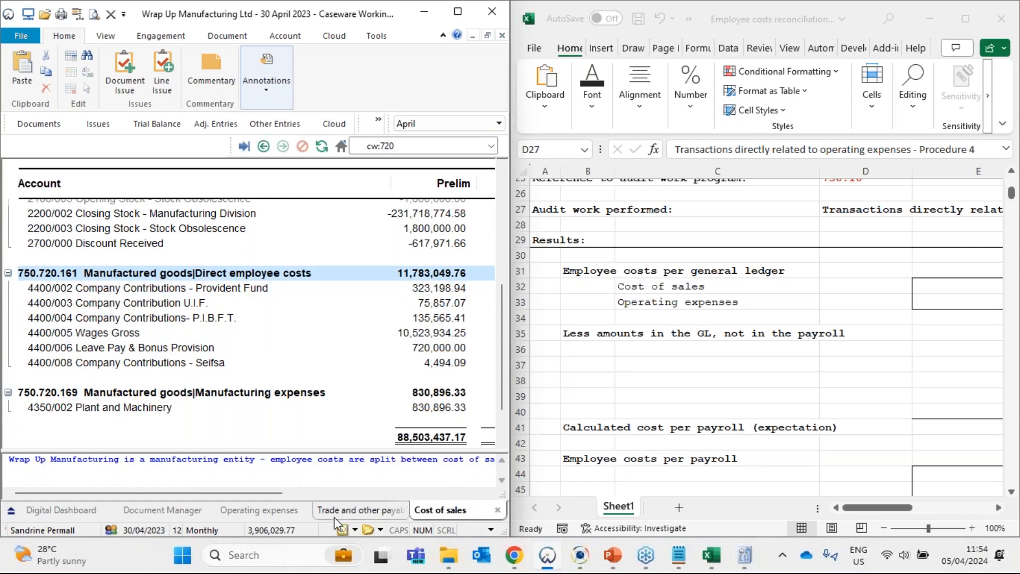
- Switch to the GL workbook and check the closing balance of Directors Fees & Emoluments on the Employee costs sheet
mouse_move(711, 555)
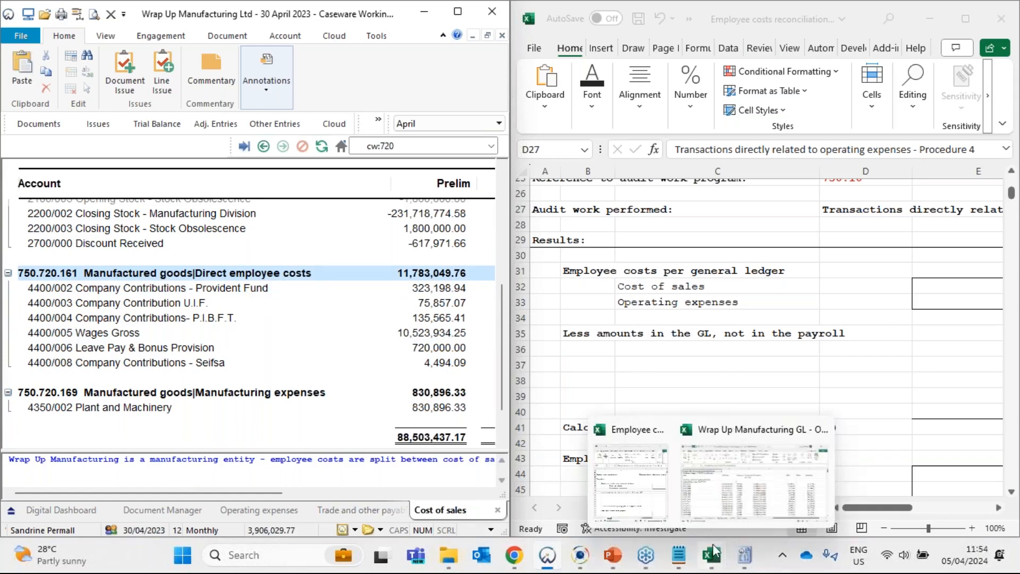
left_click(720, 485)
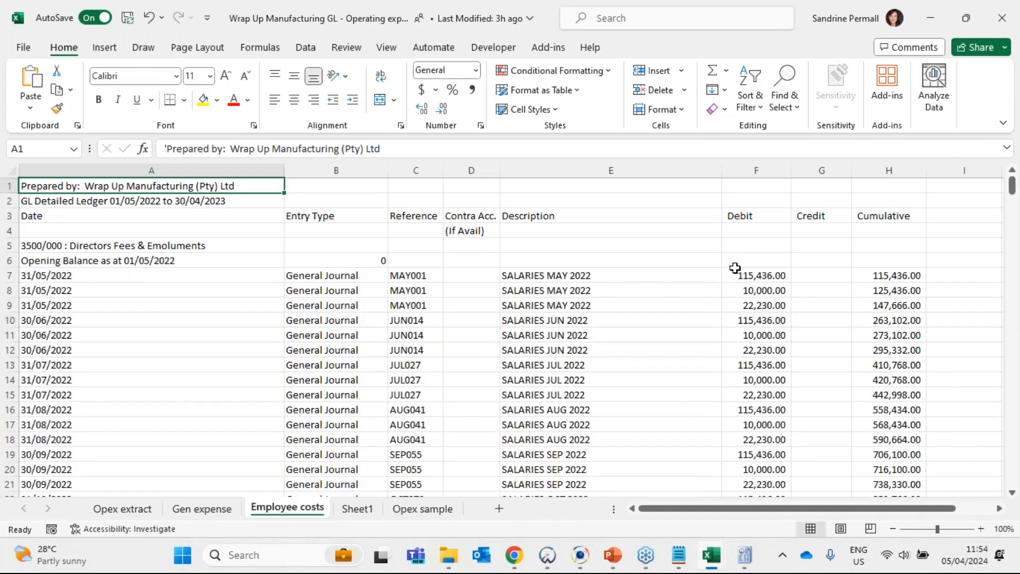
scroll(733, 268, "down", 8)
left_click(364, 454)
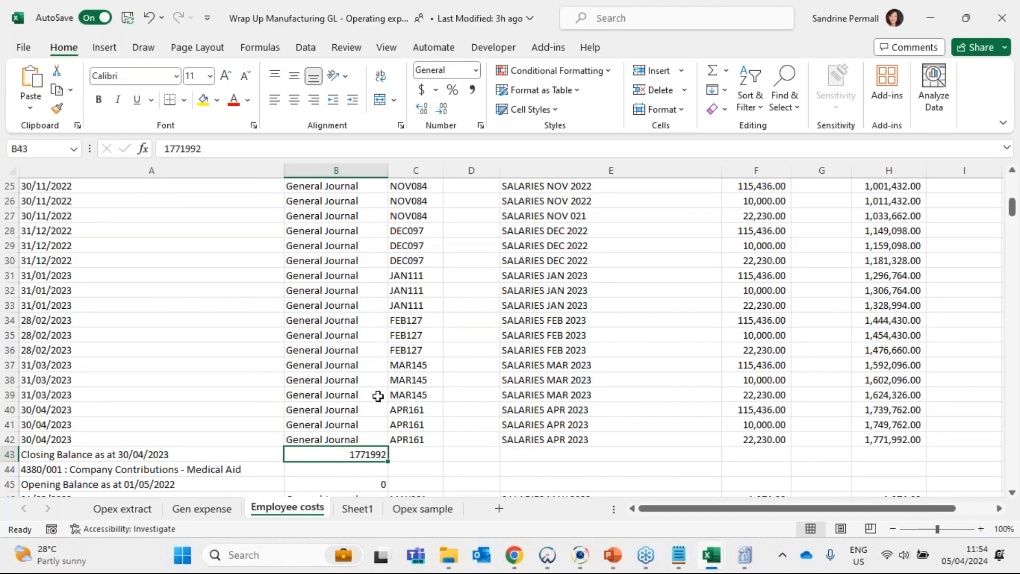
scroll(378, 396, "down", 2)
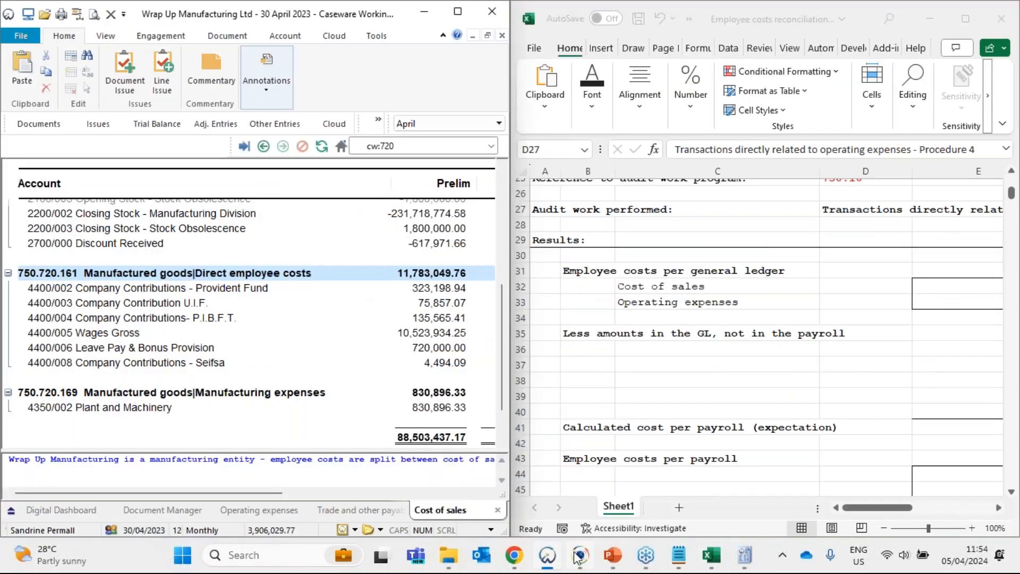
- Switch to Caseware IDEA, view and close Total Employee Costs, and open the Employee Costs Cost of Sales and Employee Costs OPEX databases
left_click(579, 555)
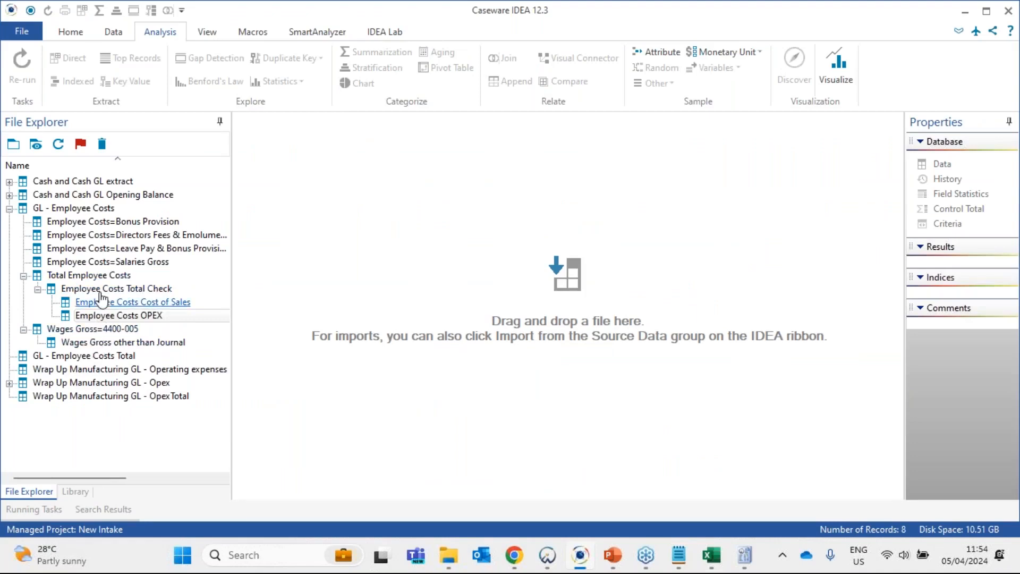
left_click(93, 275)
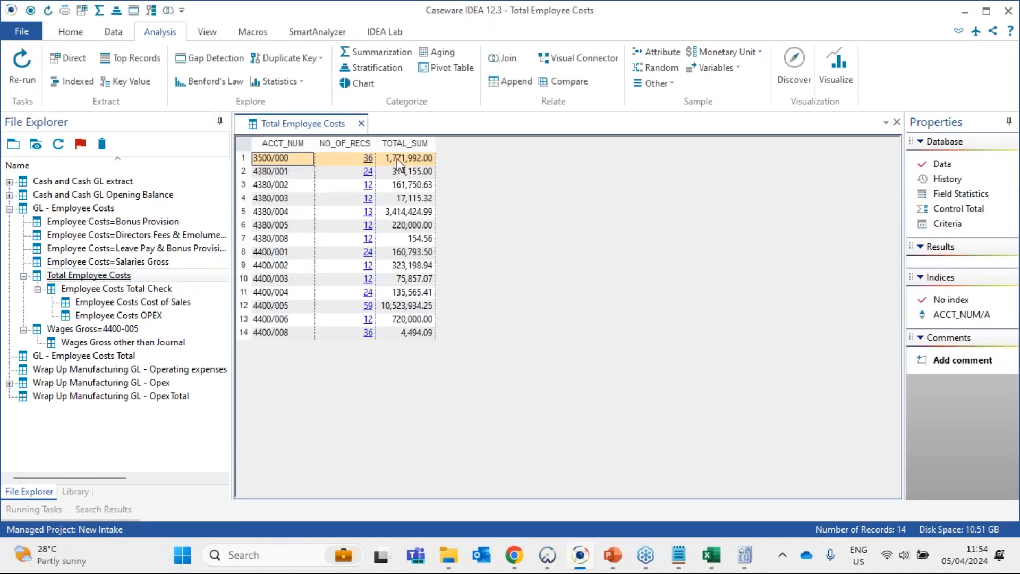
double_click(165, 306)
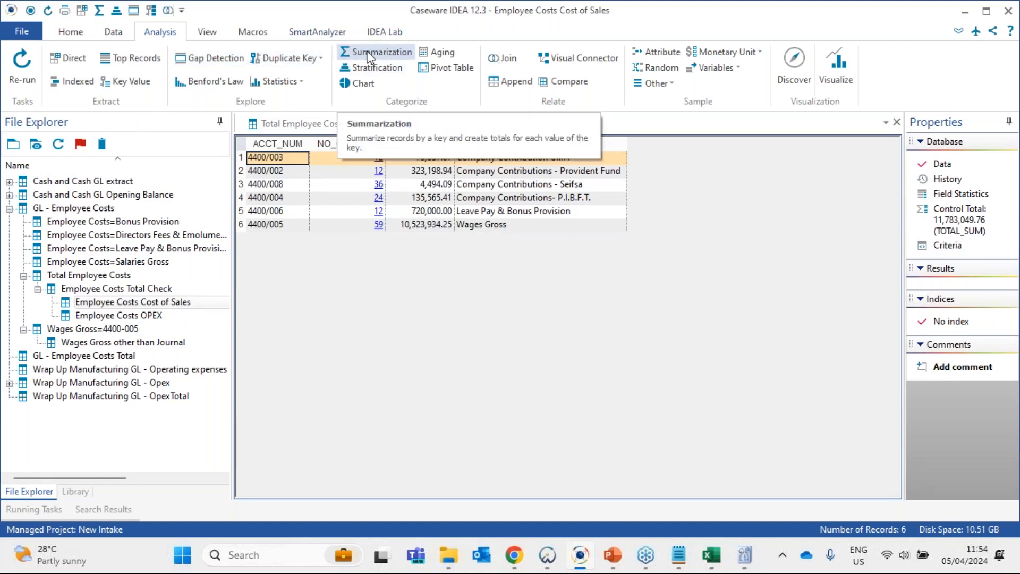
left_click(361, 124)
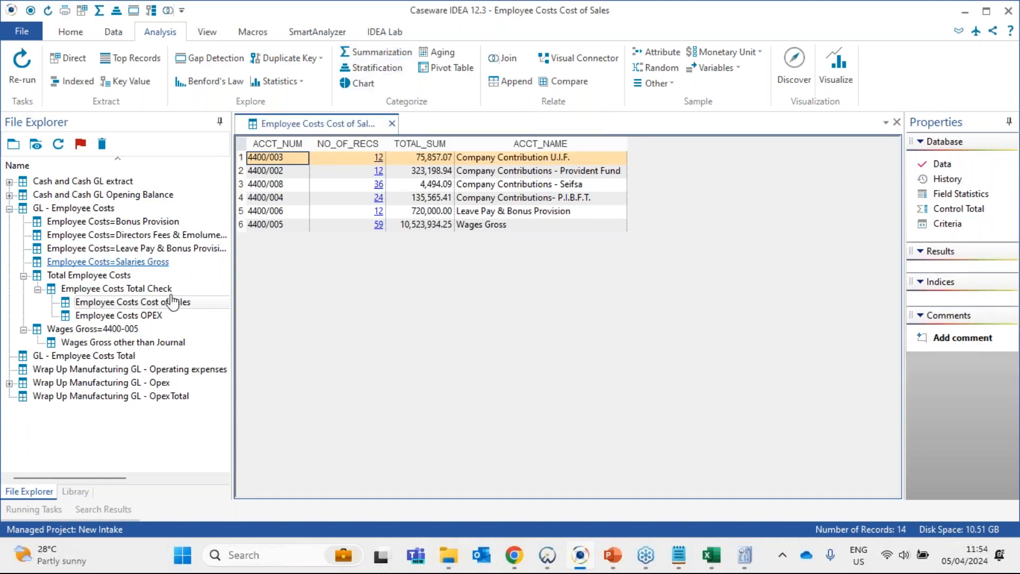
double_click(133, 315)
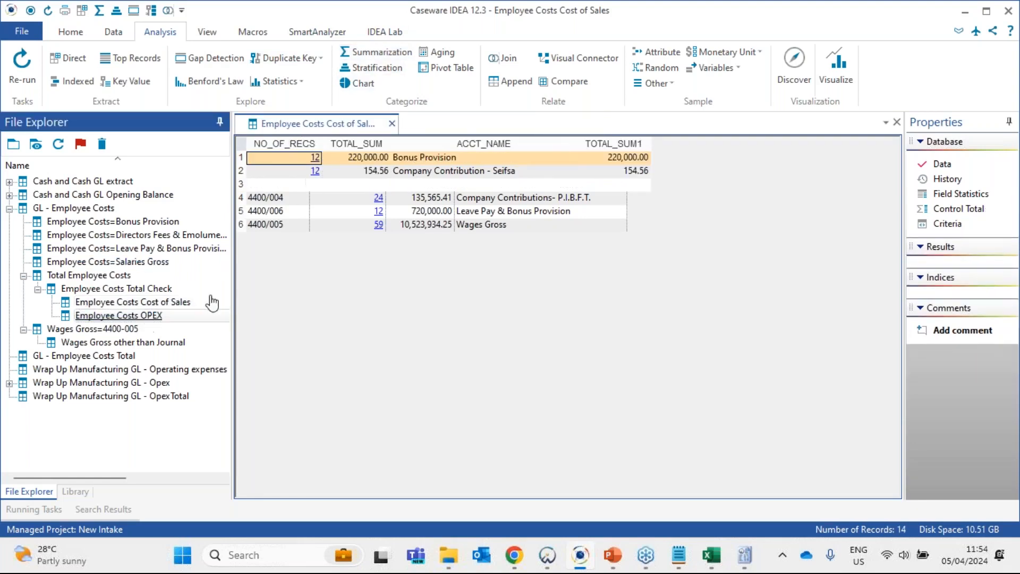
- Compare the control totals of Employee Costs Cost of Sales and Employee Costs OPEX in IDEA with the Caseware leadsheet figures
left_click(310, 123)
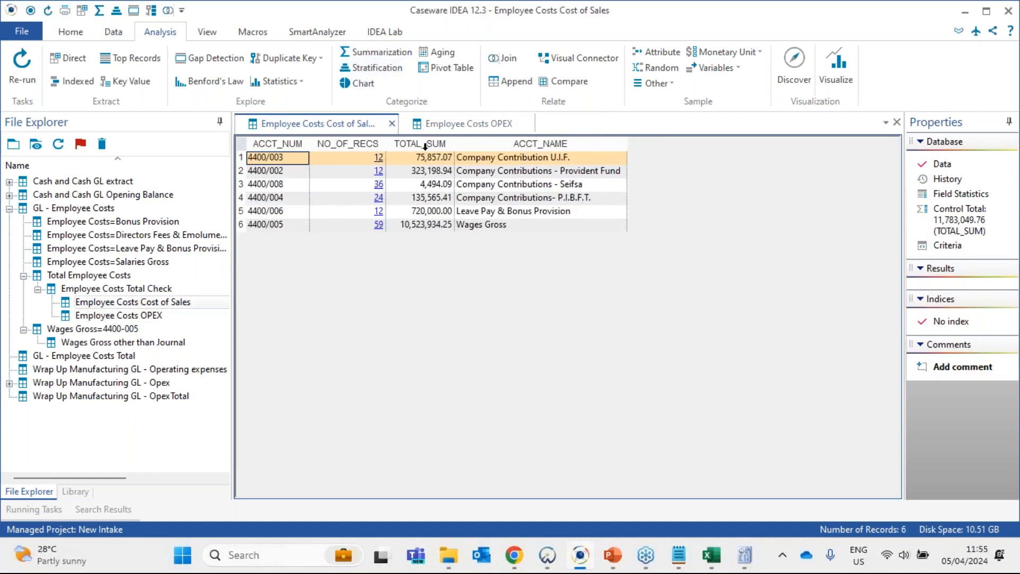
left_click(425, 225)
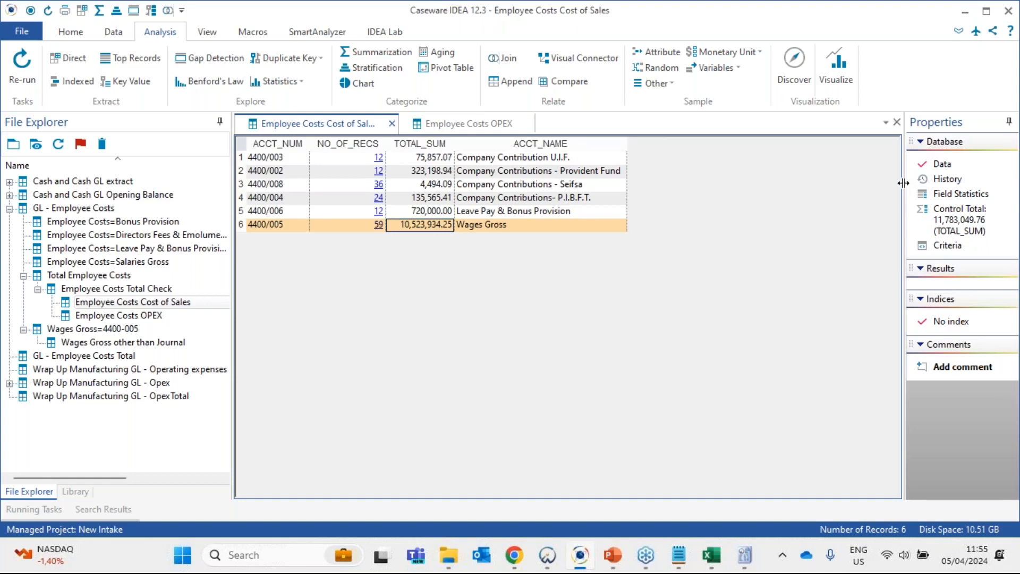
left_click_drag(904, 187, 806, 191)
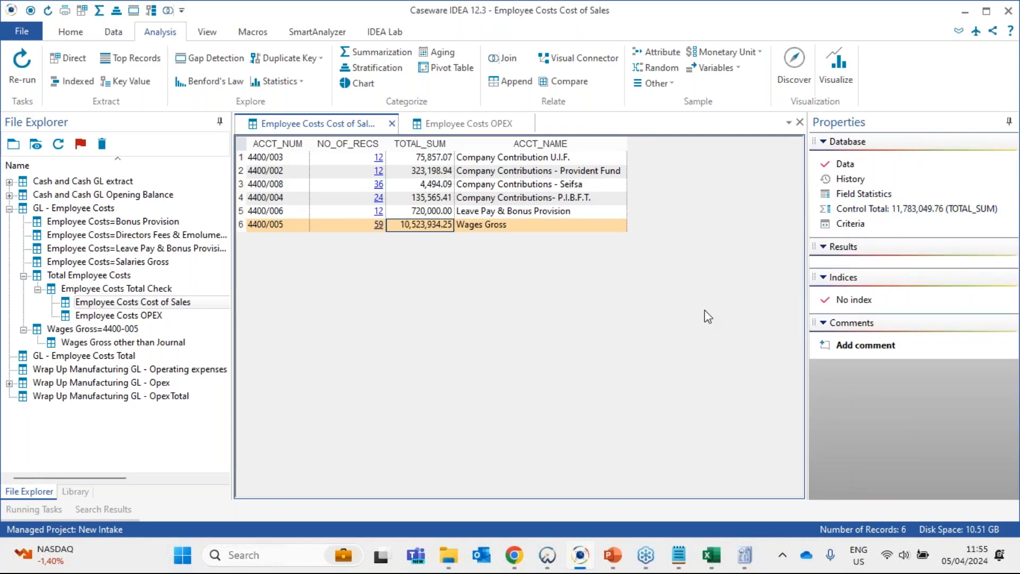
left_click_drag(702, 11, 595, 303)
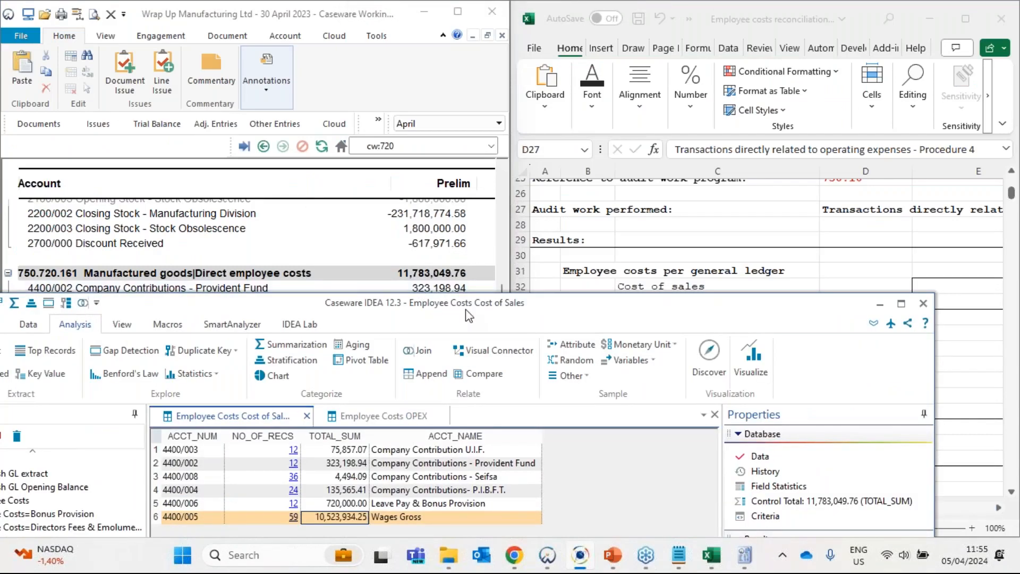
left_click_drag(467, 316, 599, 61)
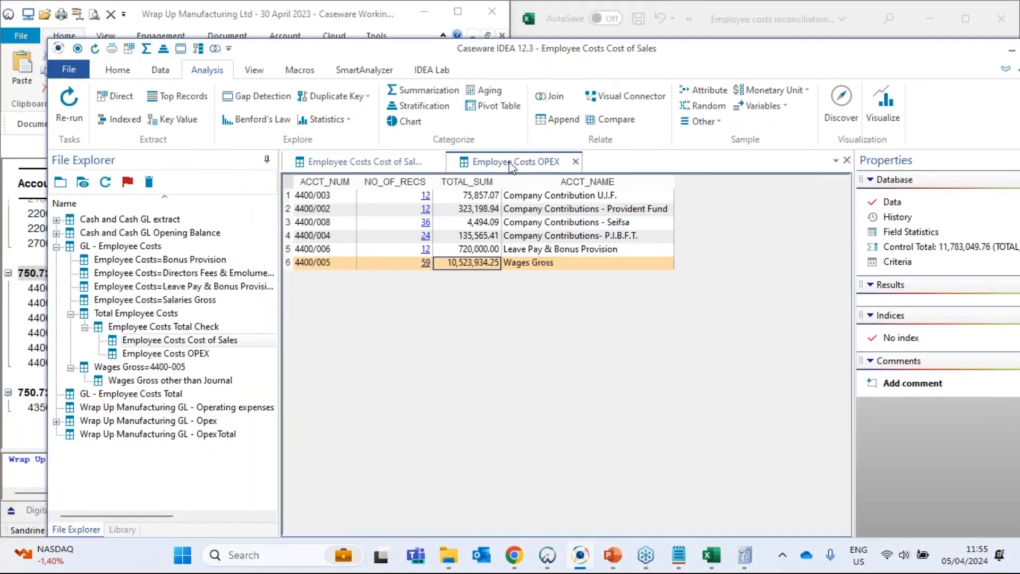
left_click(511, 165)
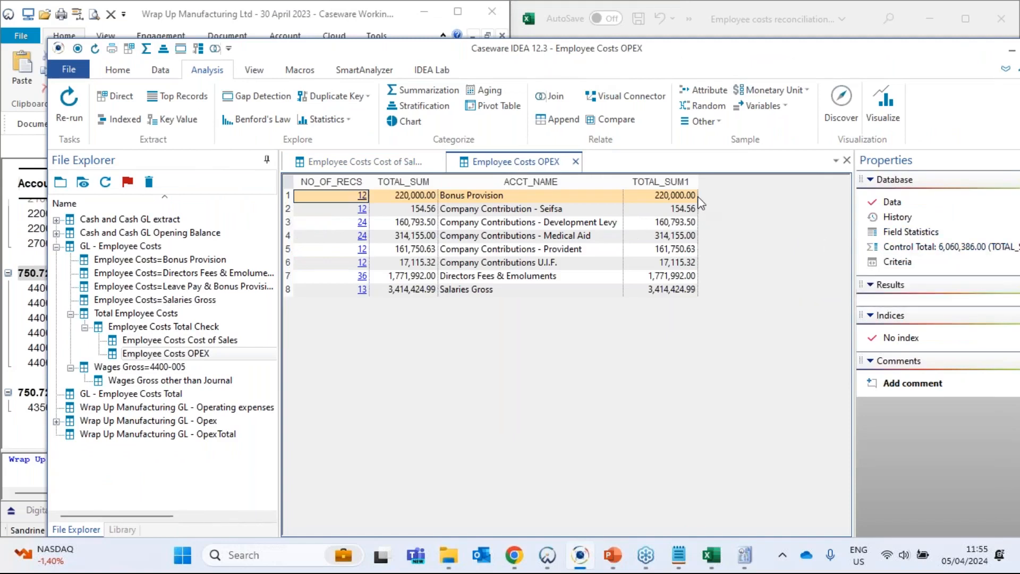
left_click(667, 183)
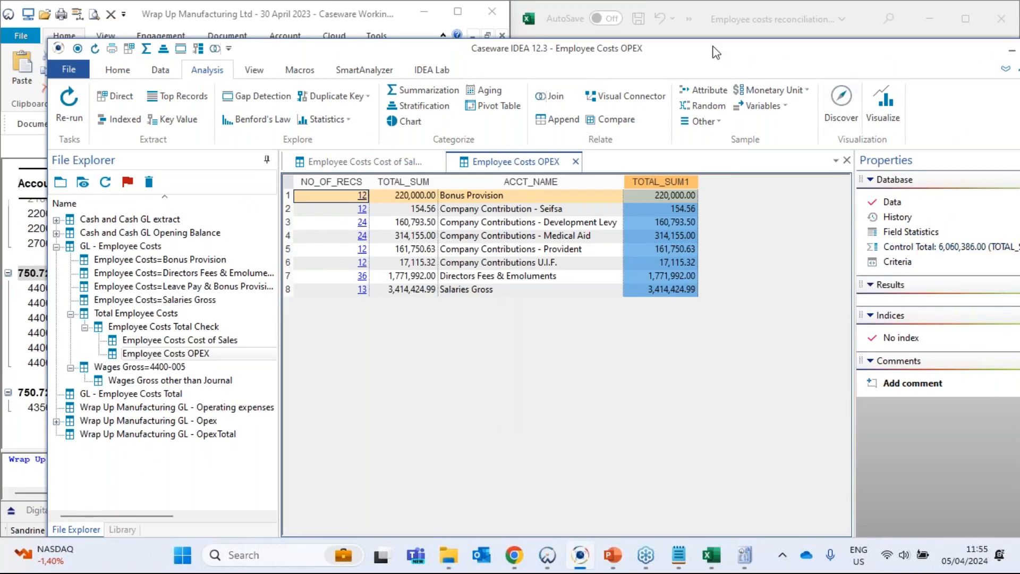
- Review indirect employee costs on the Caseware operating expenses leadsheet, and view the Process flow slide in PowerPoint before minimizing it
left_click(409, 16)
left_click(258, 510)
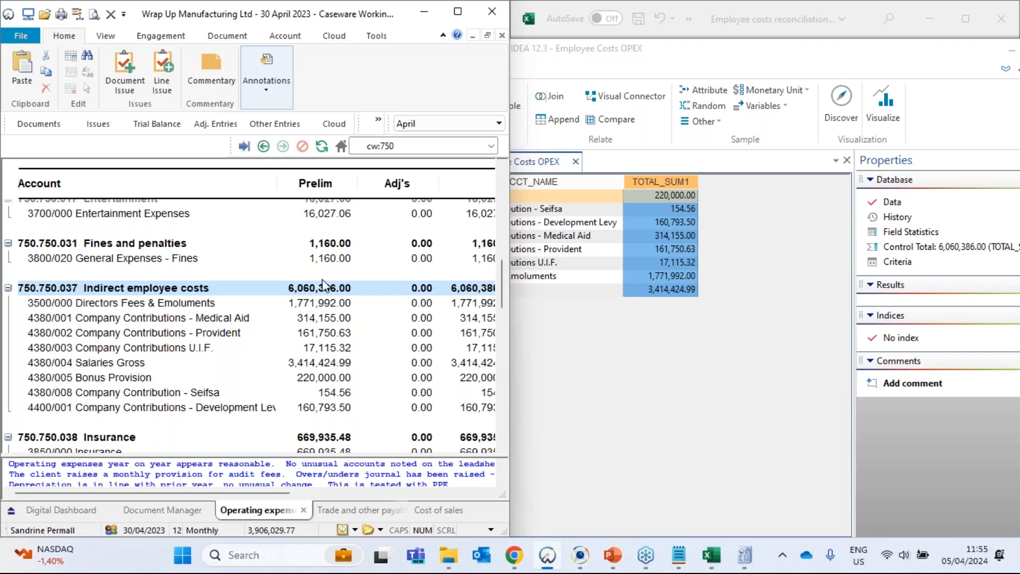
left_click(611, 557)
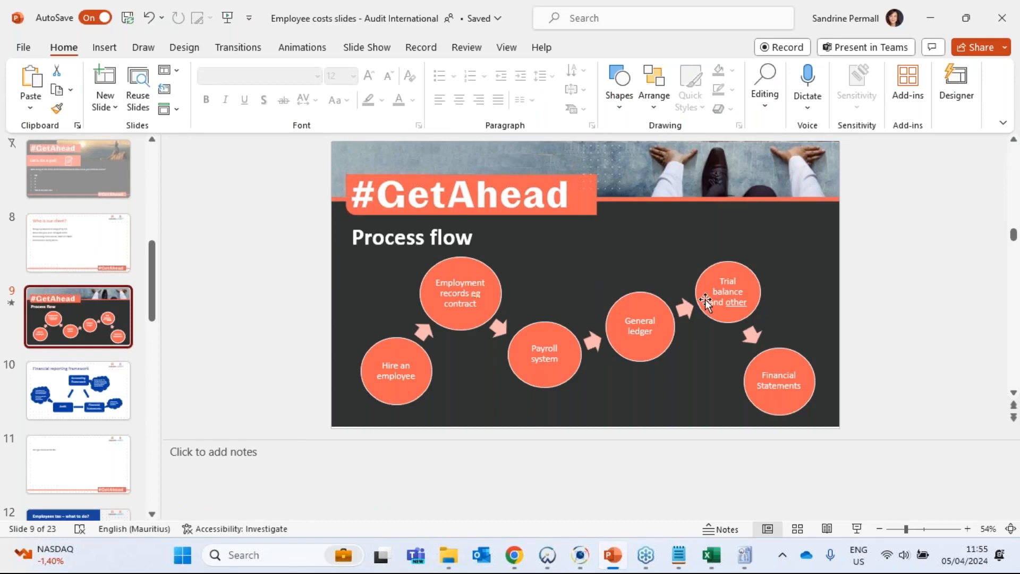
left_click(931, 16)
- Minimize the Caseware IDEA window to show the employee costs reconciliation workbook beside the Caseware leadsheet
left_click(737, 56)
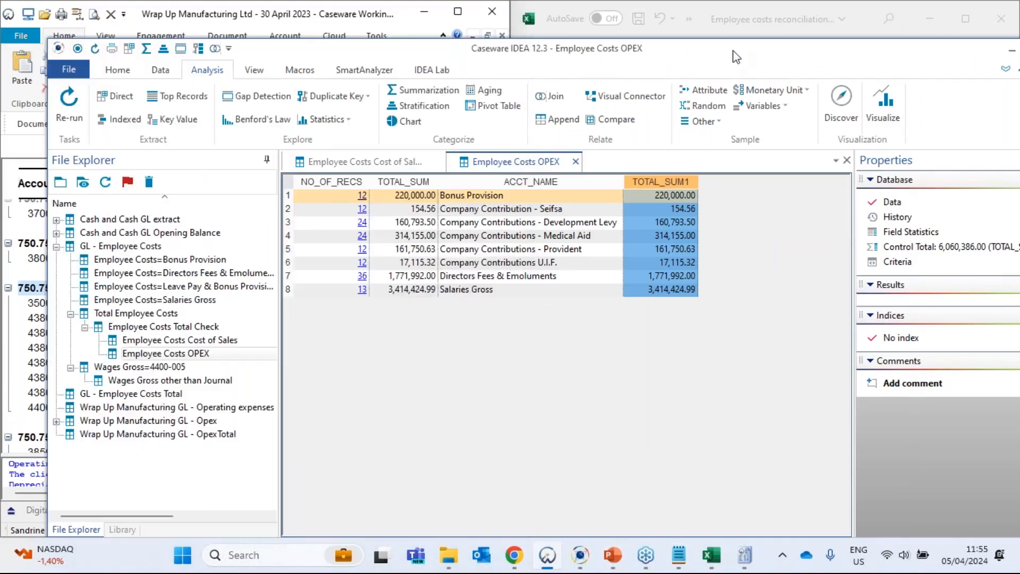
left_click_drag(736, 57, 572, 40)
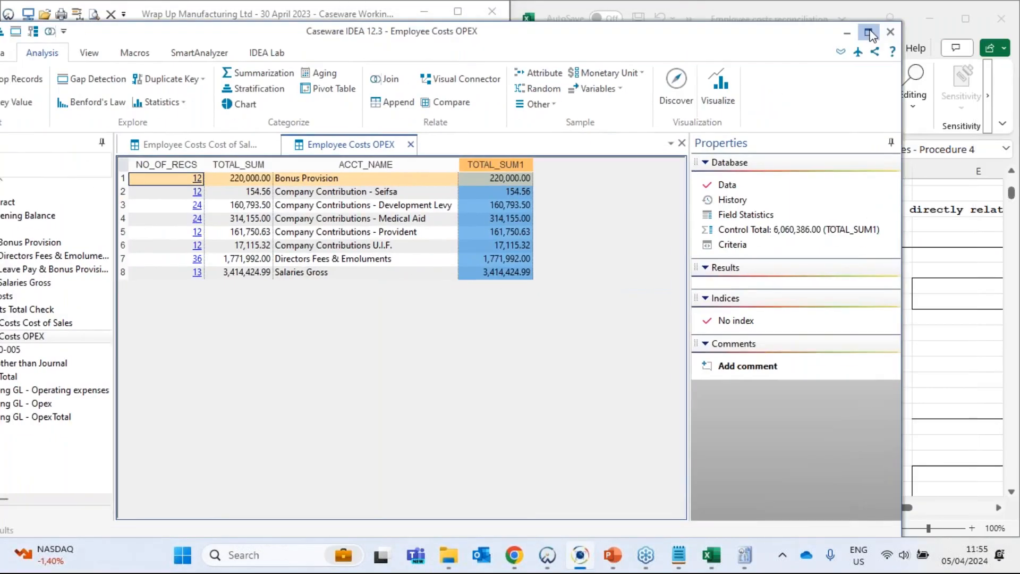
left_click(869, 35)
left_click(944, 18)
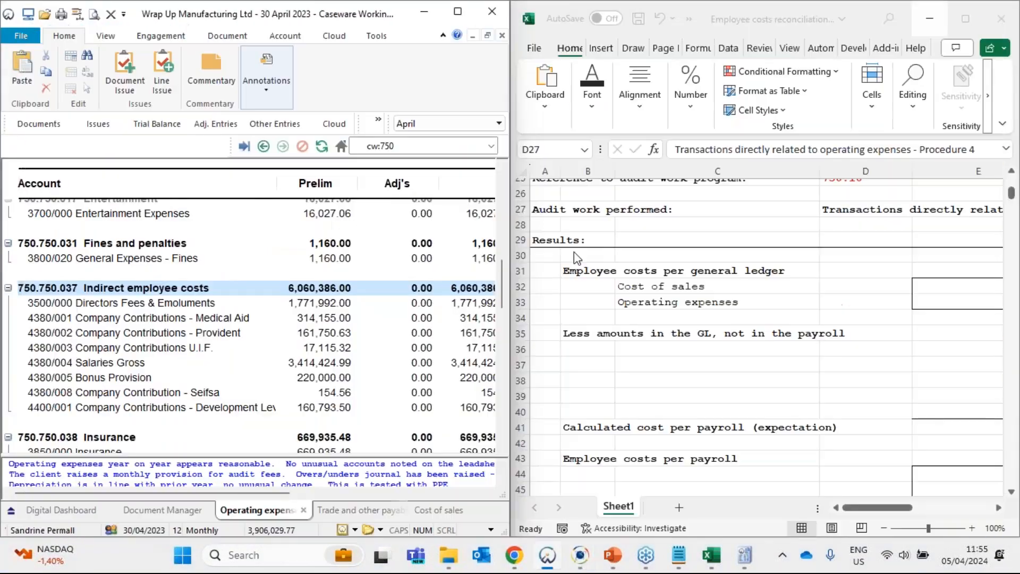
- Enter the indirect employee costs of 6060386 in E33 as Operating expenses under Employee costs per general ledger
left_click(624, 286)
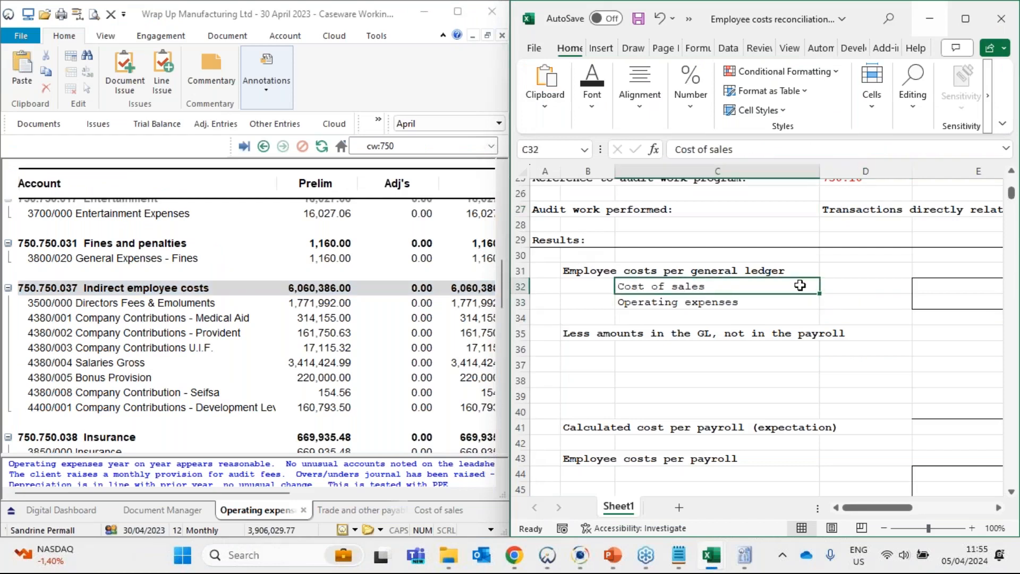
key("Right")
key("Right")
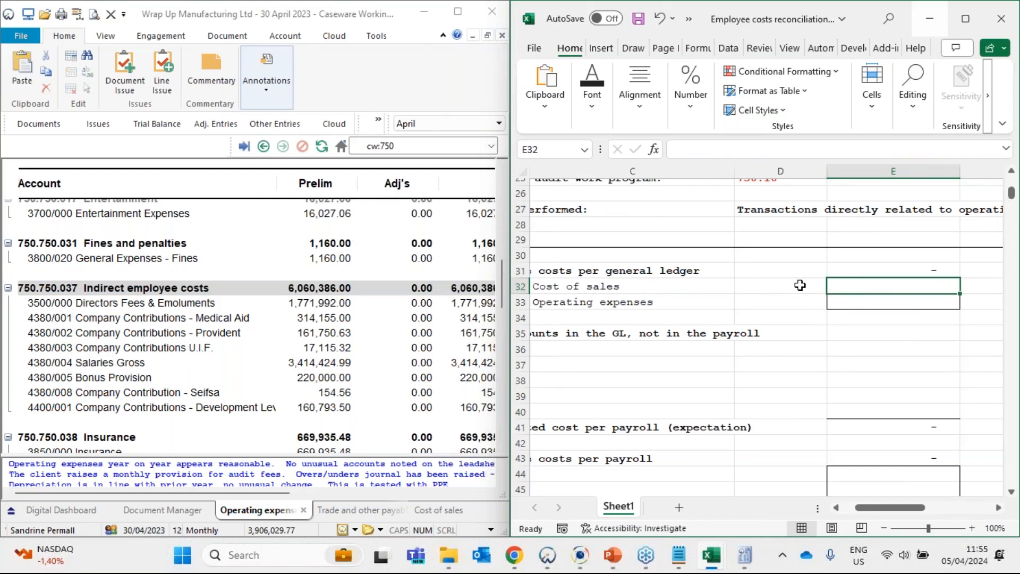
key("Down")
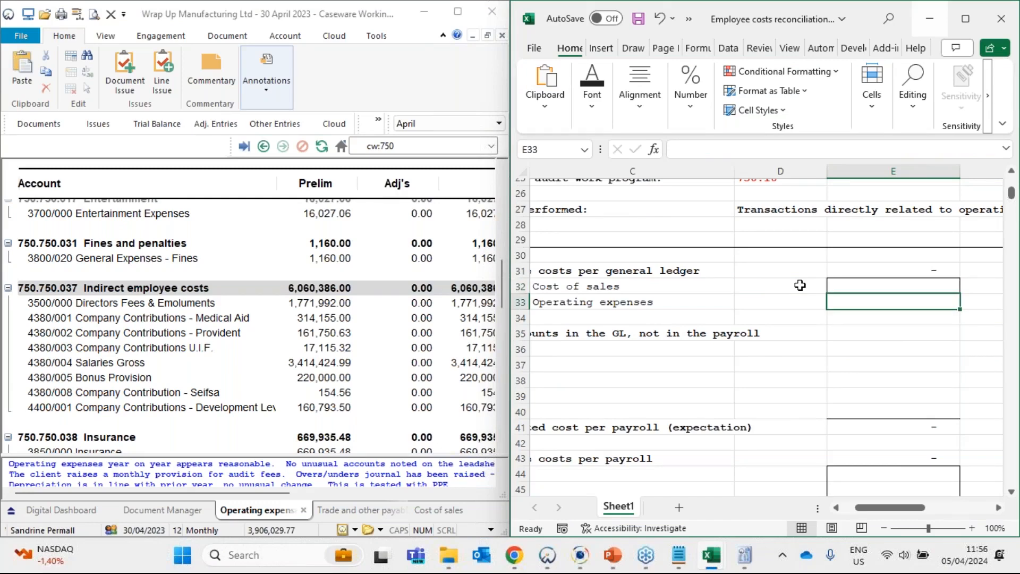
type("606038")
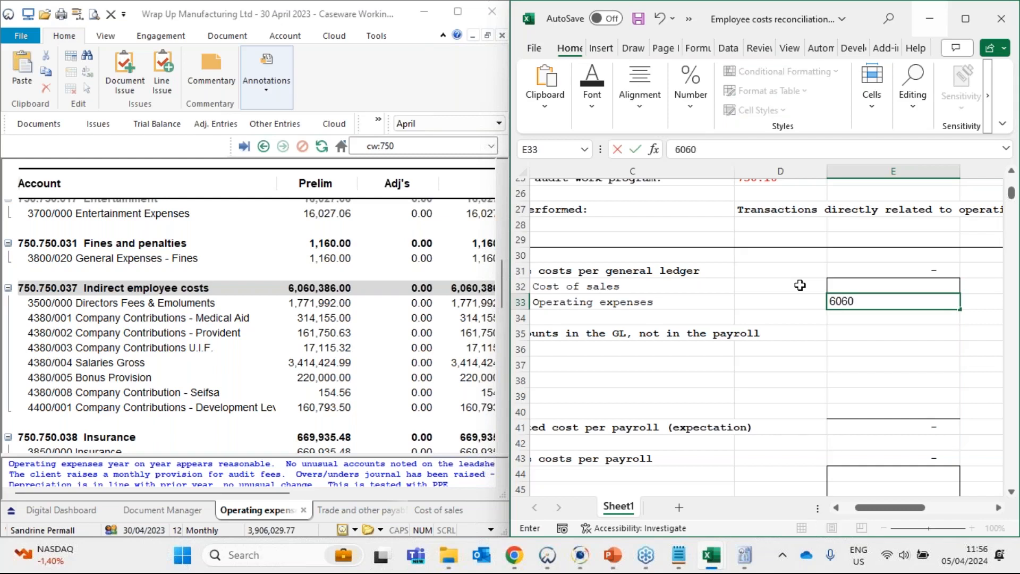
key("Return")
- Enter the direct employee costs of 11783049.76 from the cost of sales leadsheet in E32 as Cost of sales
key("Up")
key("Up")
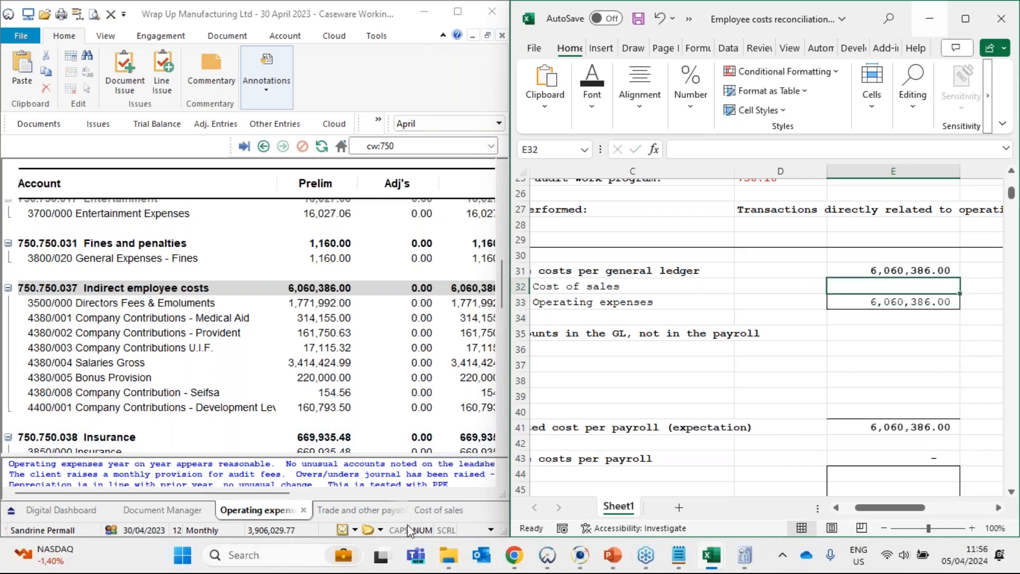
left_click(426, 514)
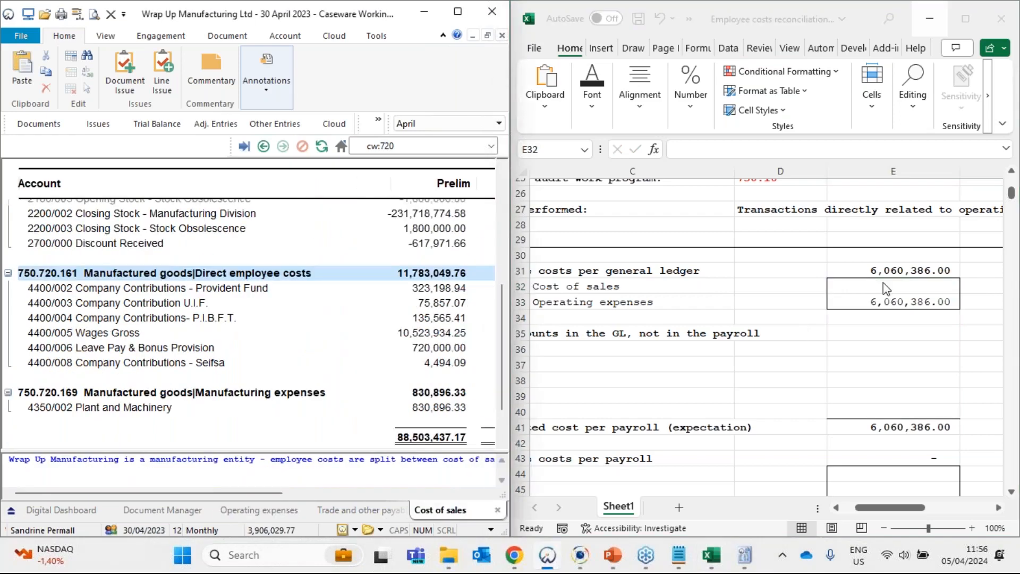
left_click(885, 289)
type("11,783")
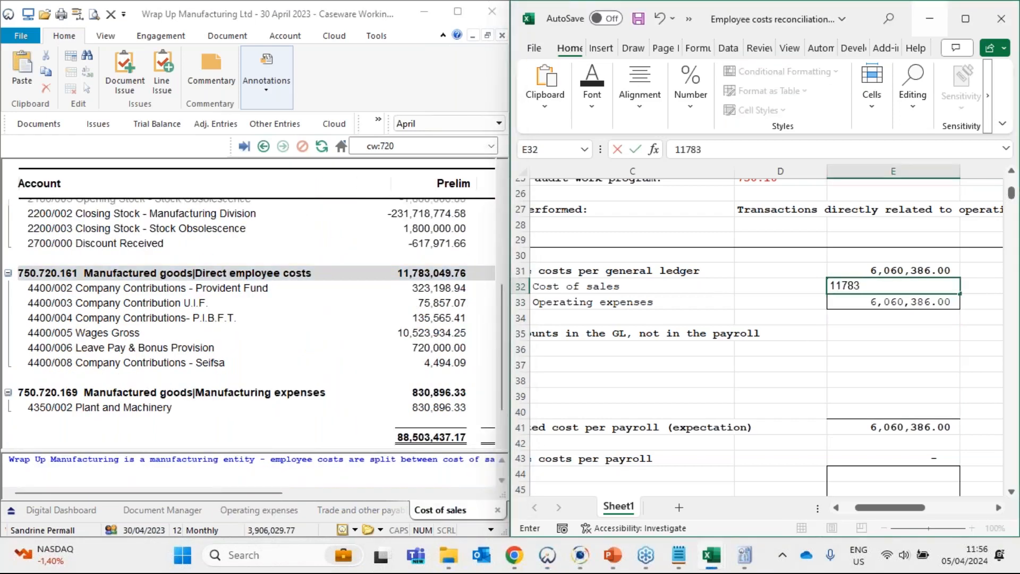
type(",049.76")
key("Return")
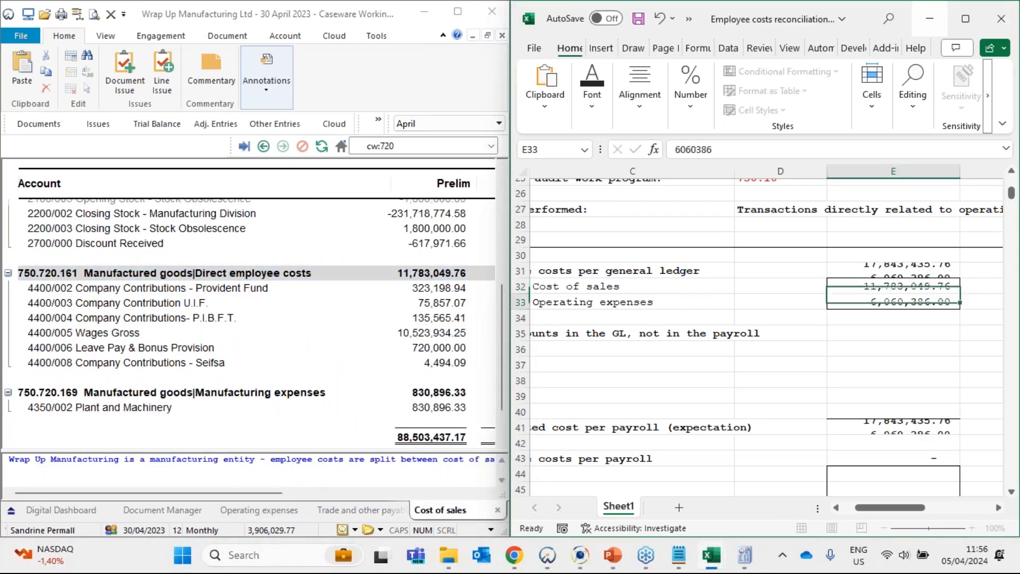
left_click_drag(892, 309, 890, 297)
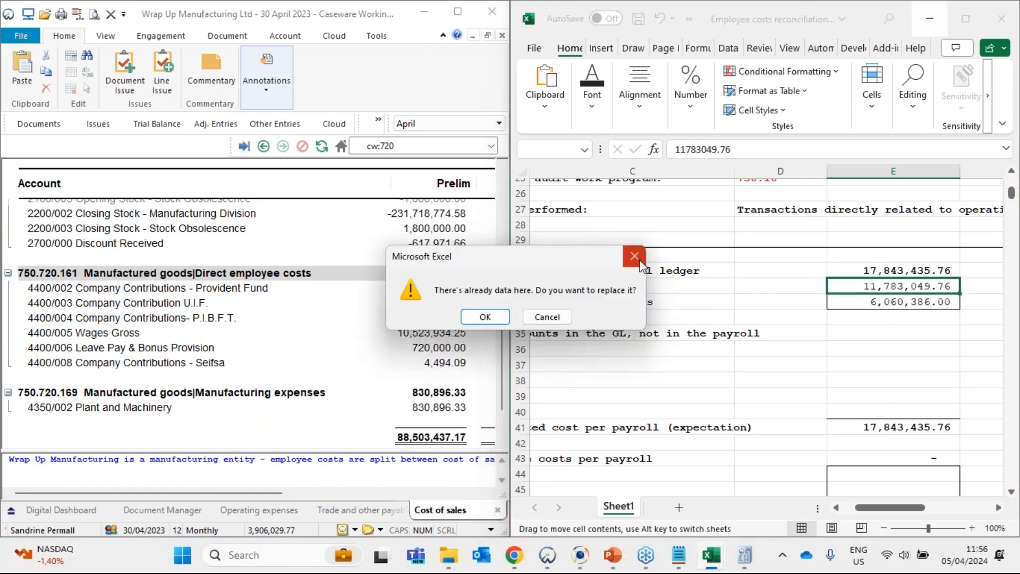
key("Escape")
- Check the formula in E31 that totals employee costs per general ledger
left_click(897, 273)
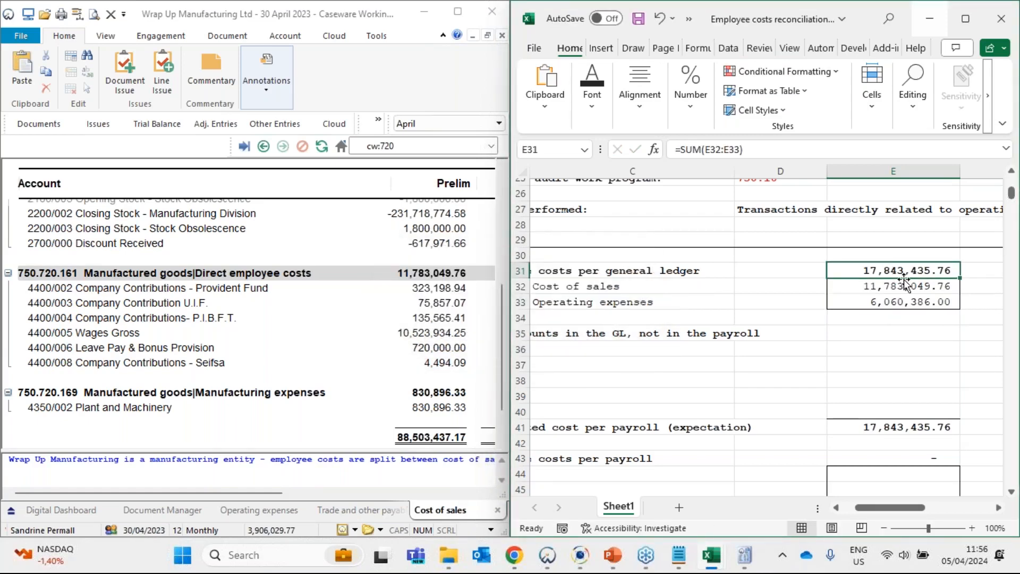
key("Left")
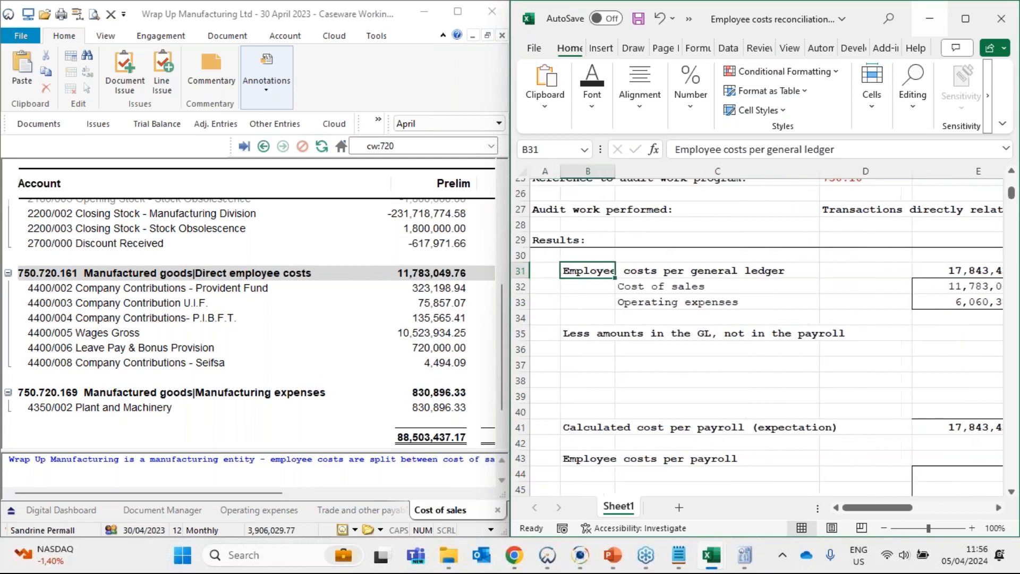
key("Right")
key("Right")
key("Right")
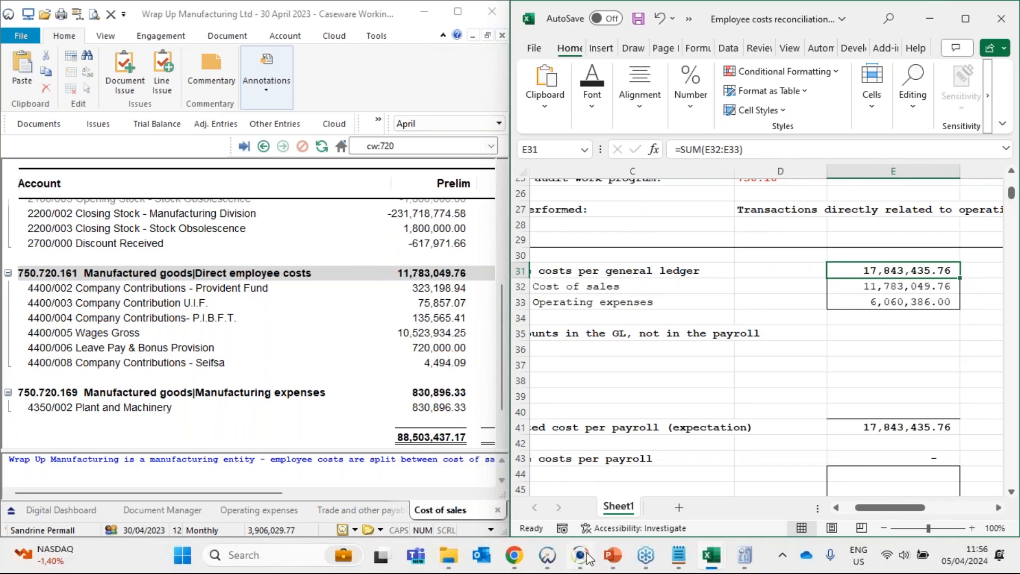
- Switch to Caseware IDEA, open Employee Costs Total Check and compare the TOTAL column's control total with the reconciliation total
mouse_move(586, 558)
left_click(582, 497)
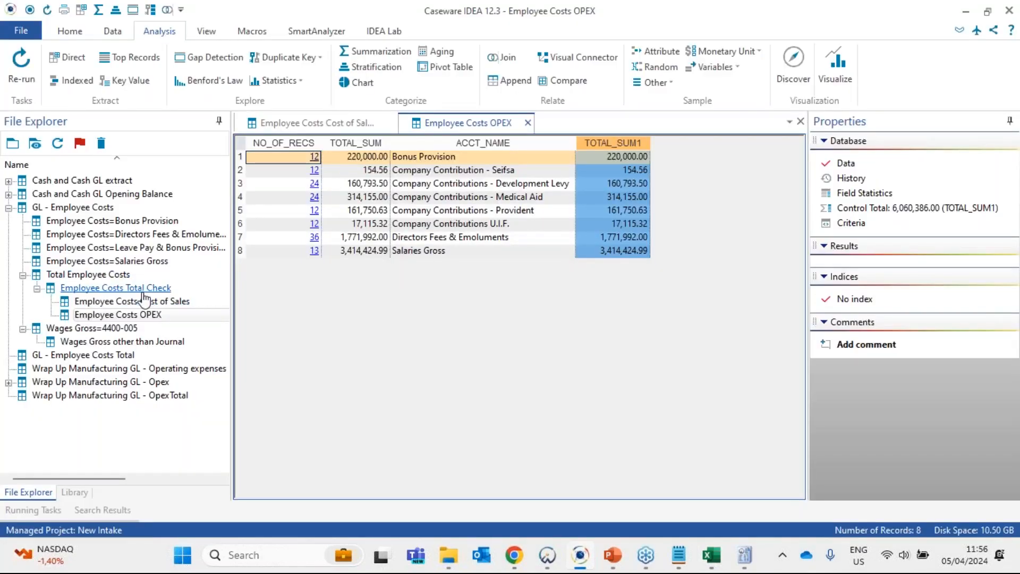
left_click(143, 292)
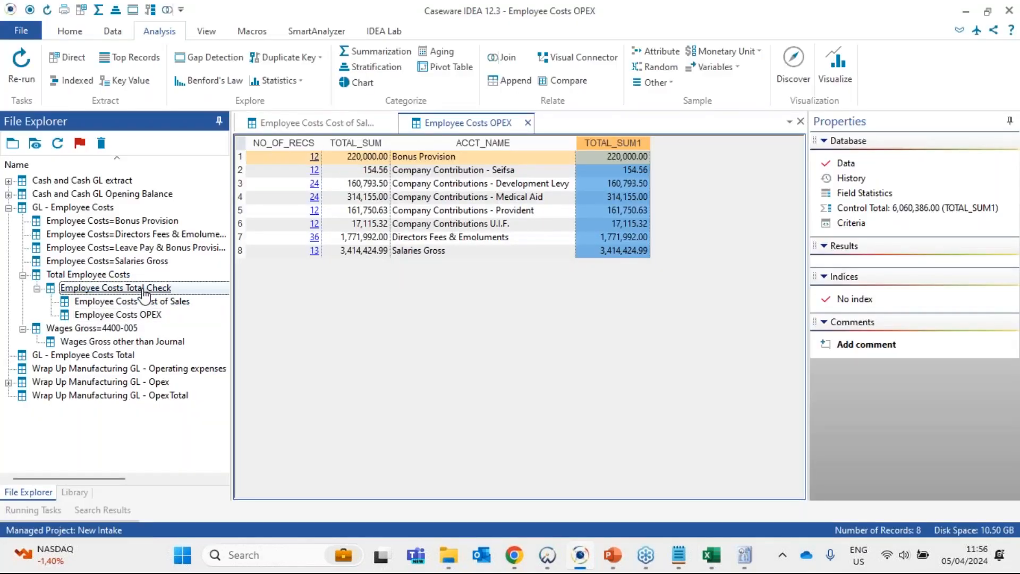
double_click(143, 291)
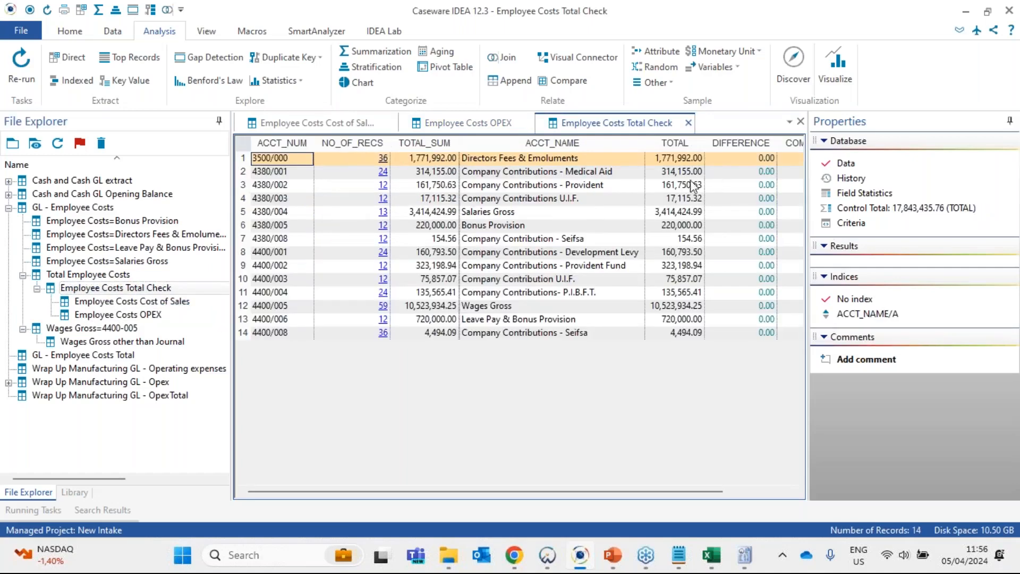
left_click(685, 139)
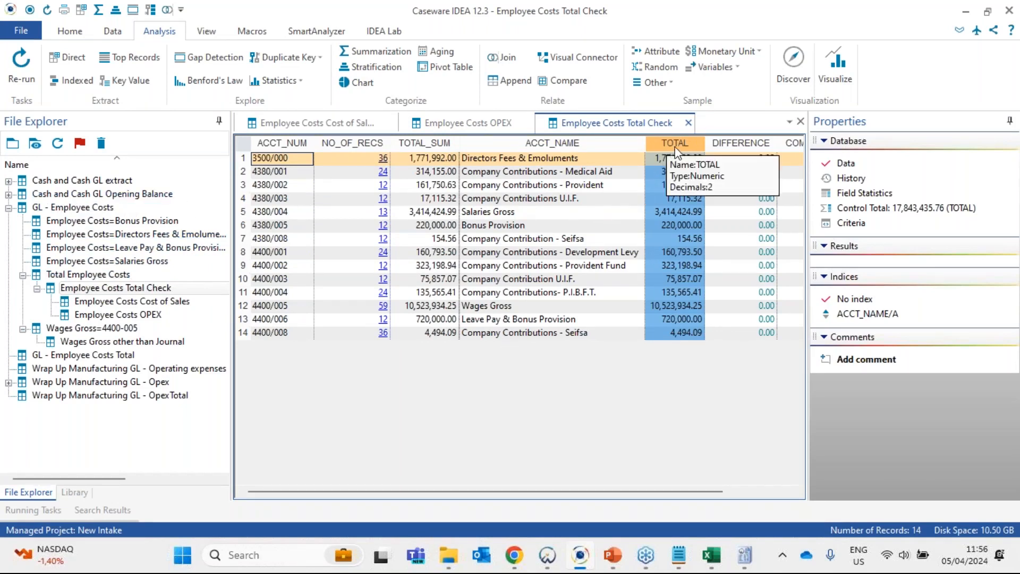
scroll(680, 241, "up", 2)
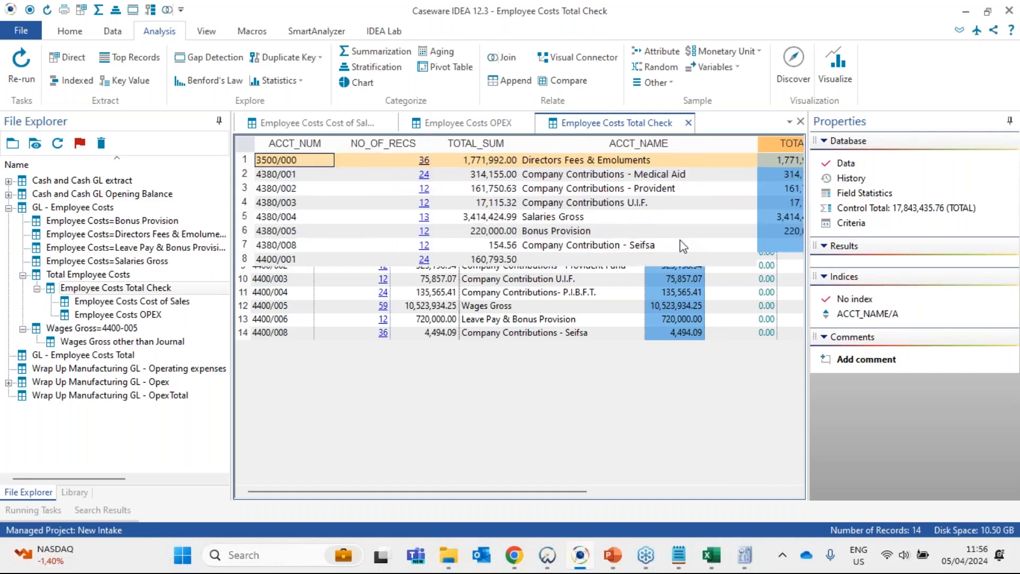
left_click_drag(542, 492, 727, 491)
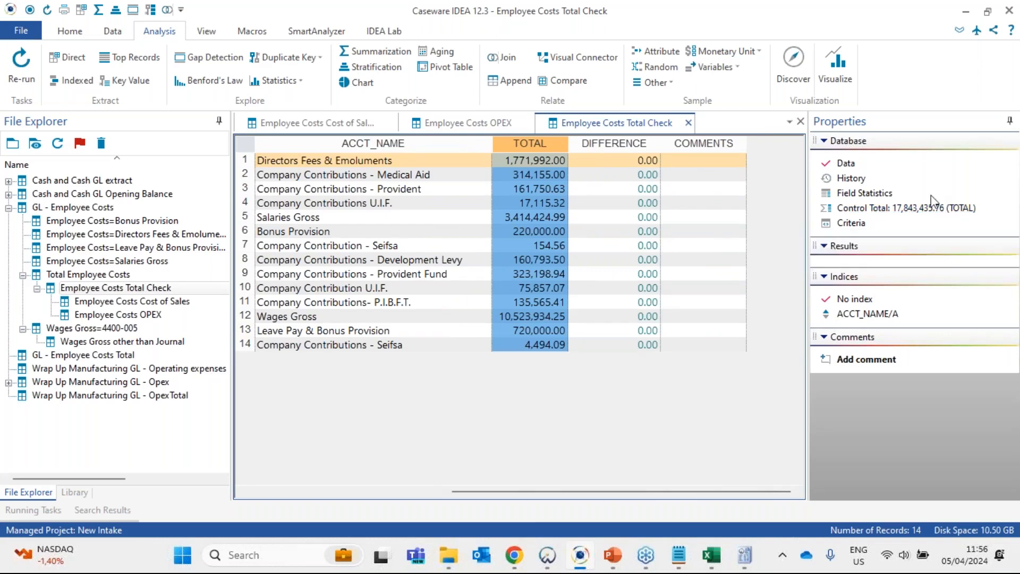
left_click(963, 14)
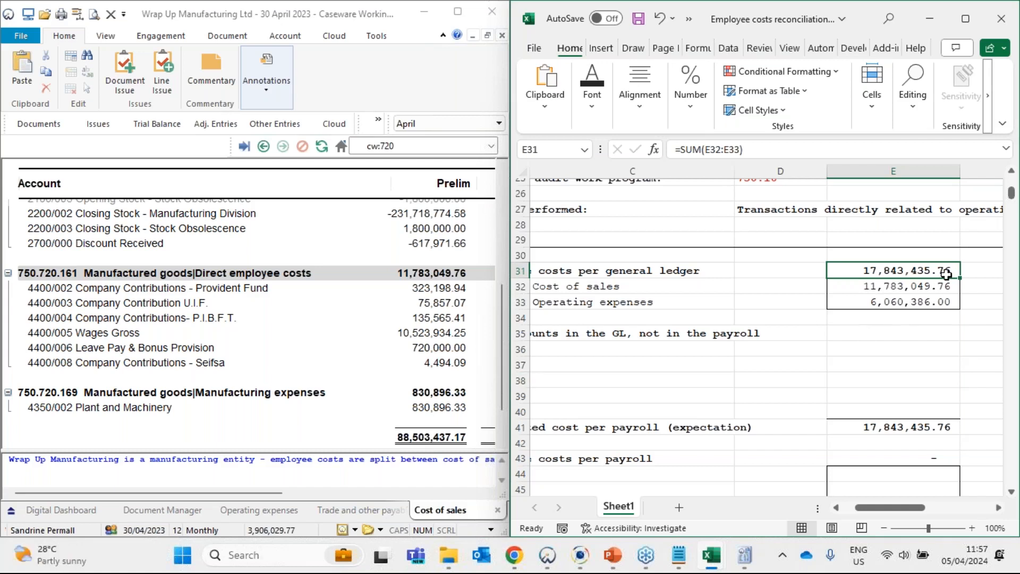
- Enter the reference GL in F31 beside the total employee costs per general ledger
left_click(972, 272)
left_click(998, 507)
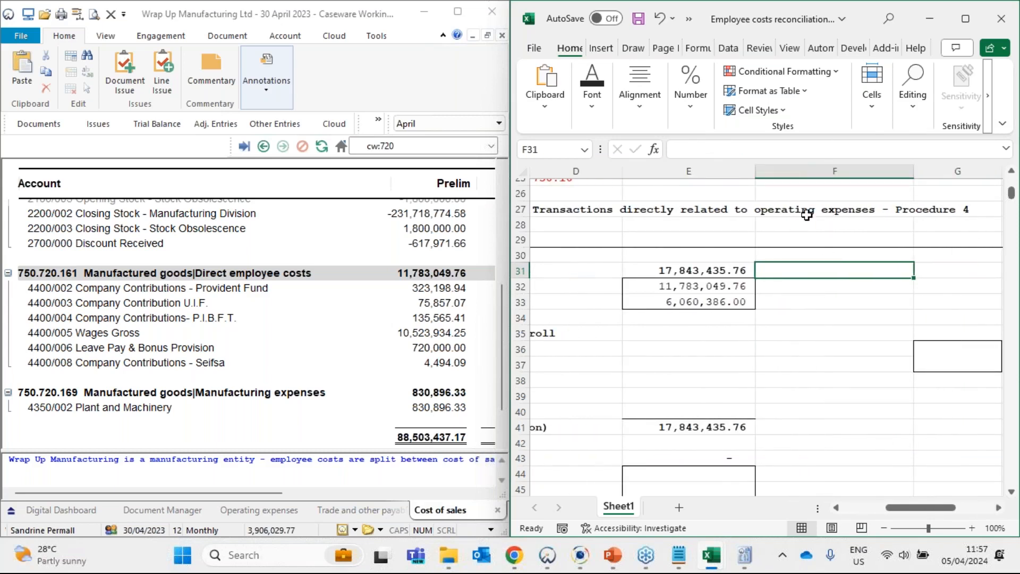
mouse_move(736, 269)
left_mouse_down()
mouse_move(728, 307)
mouse_move(735, 287)
left_mouse_up()
left_click(783, 273)
left_click(727, 273)
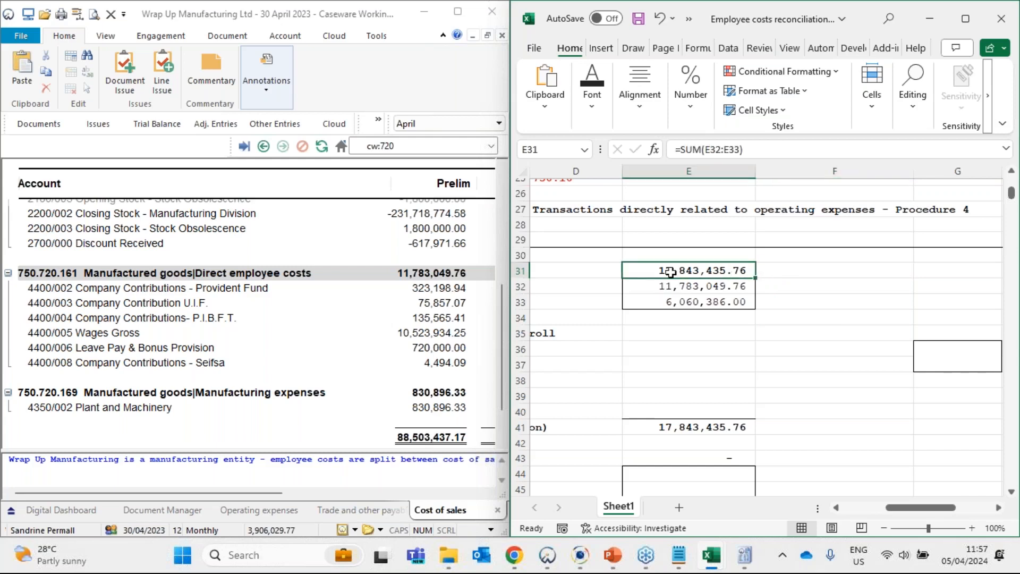
left_click(798, 267)
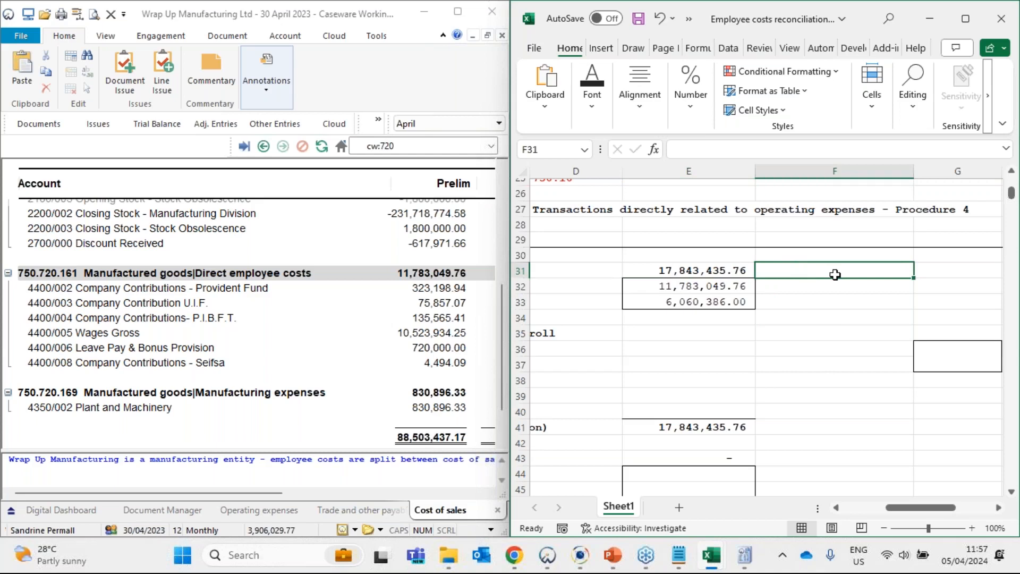
type("=")
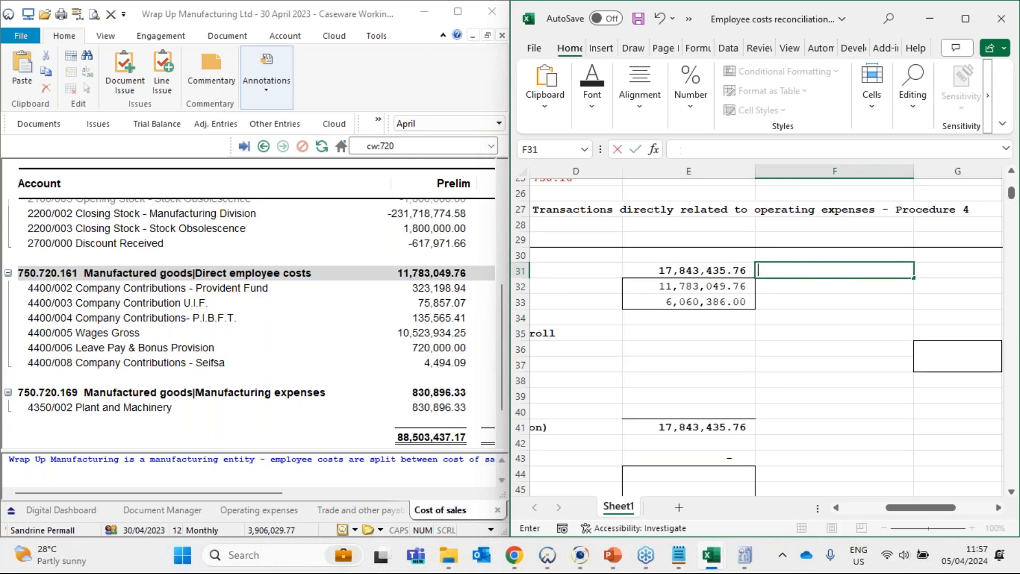
type("GL")
key("Return")
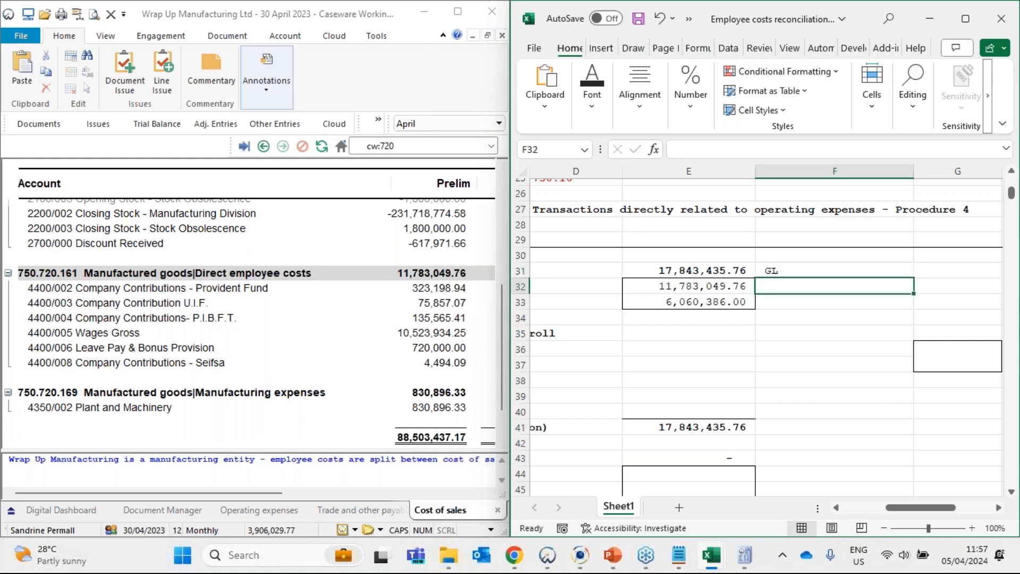
- Format the GL reference in F31 as bold green text and select F32
left_click(807, 269)
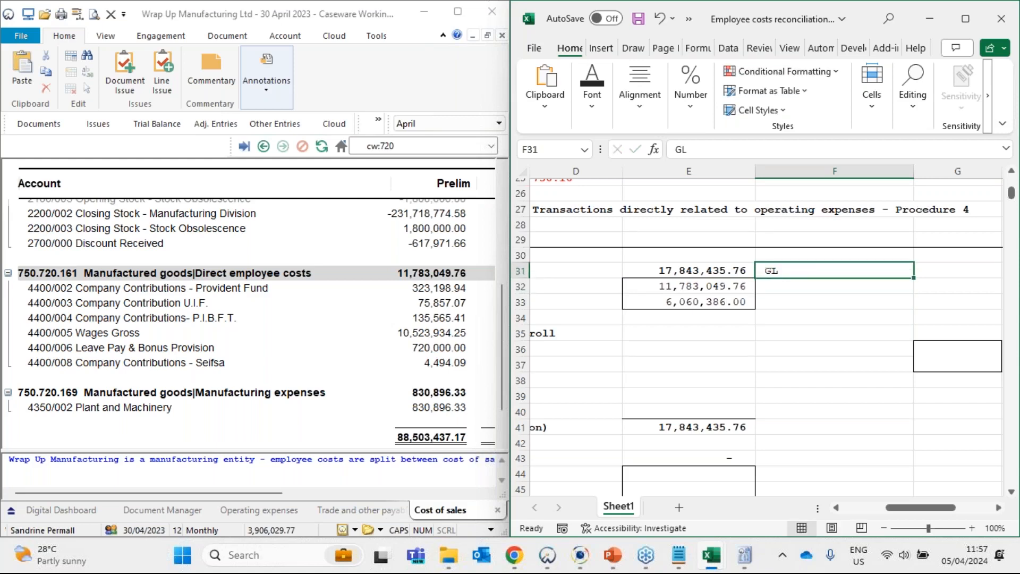
scroll(760, 342, "down", 2)
scroll(764, 352, "up", 2)
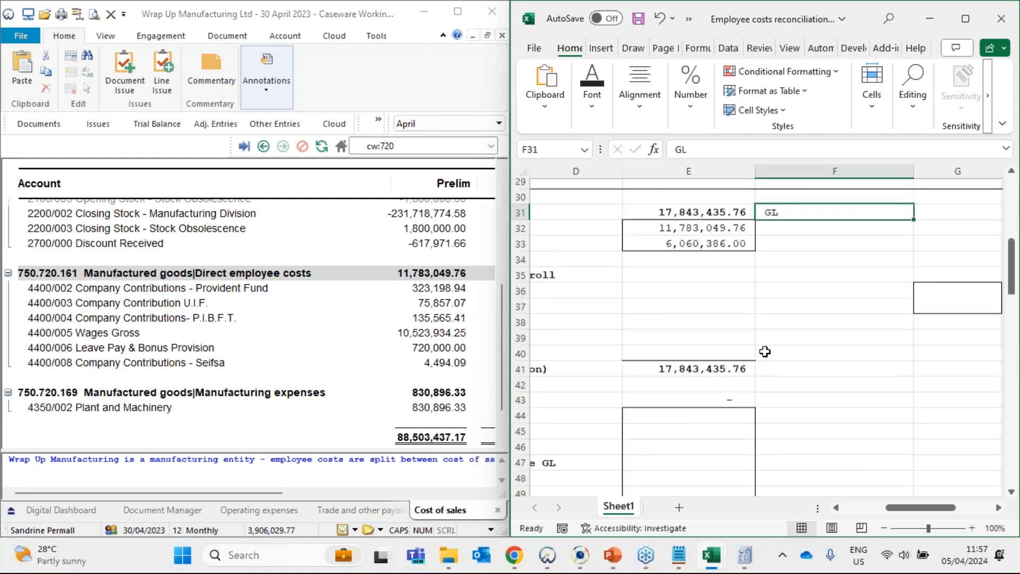
left_click(603, 118)
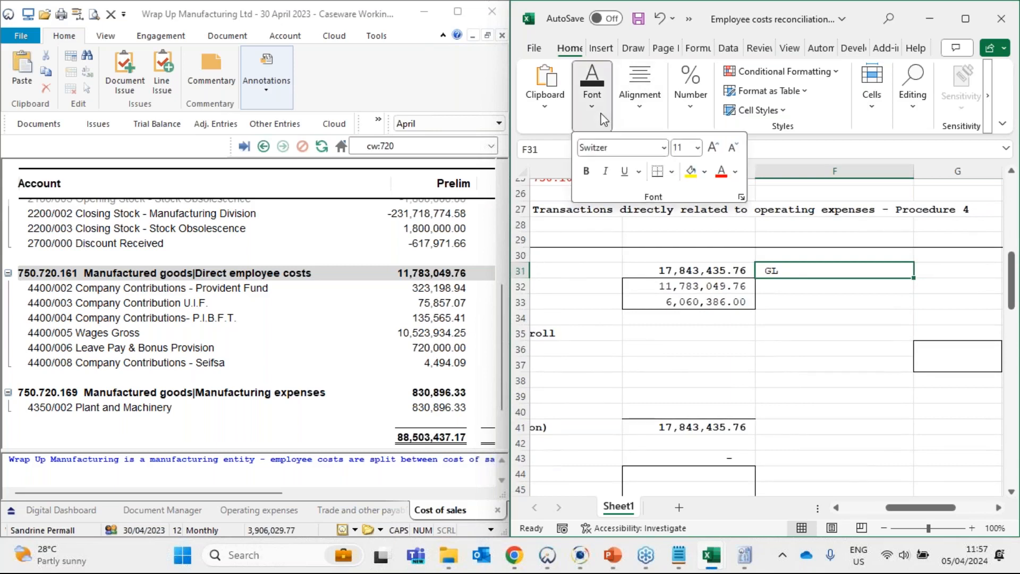
left_click(734, 175)
left_click(837, 237)
left_click(601, 177)
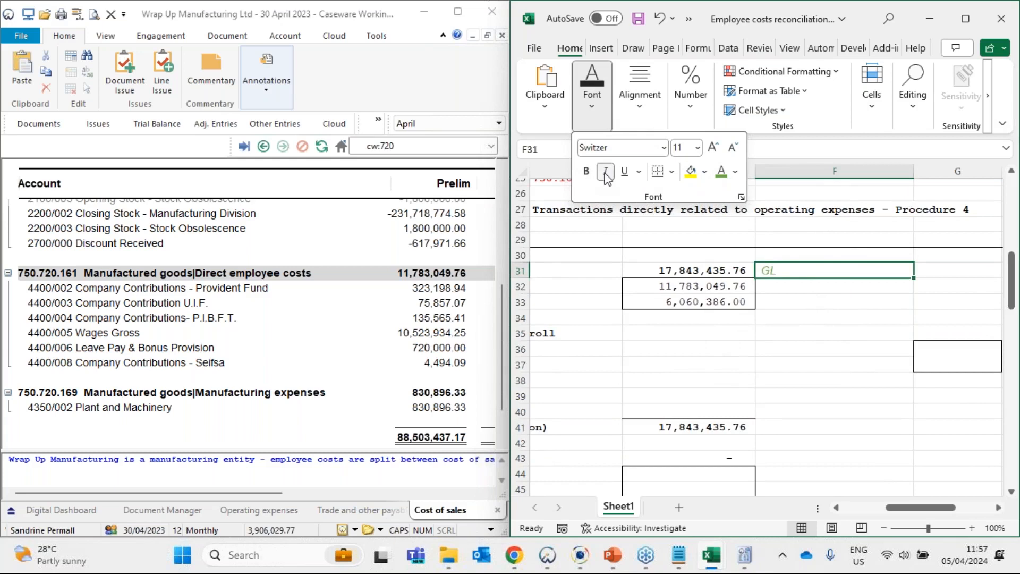
left_click(605, 172)
left_click(585, 171)
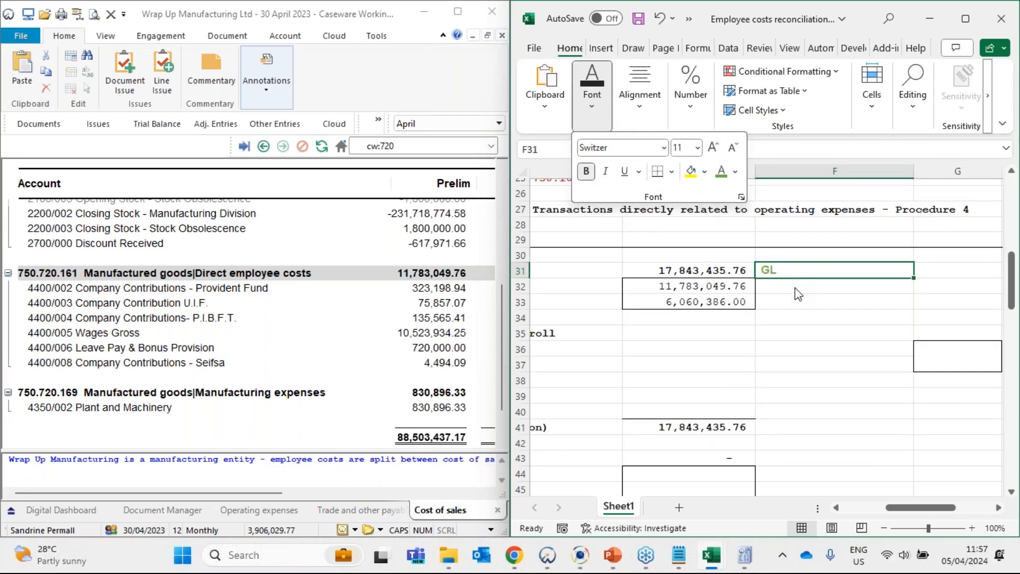
left_click(794, 288)
left_click(769, 287)
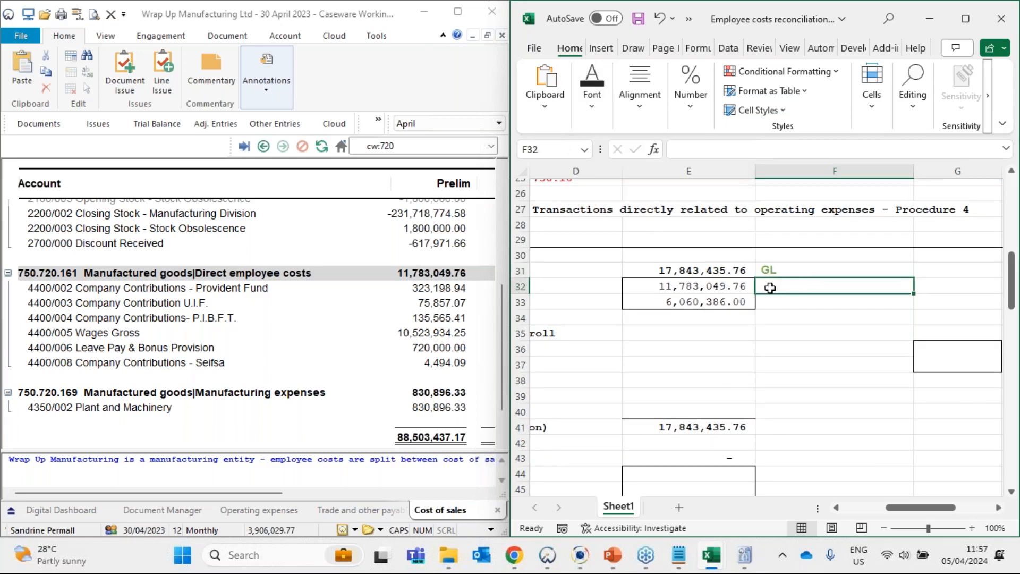
- Look up the Cost of sales leadsheet's reference in Caseware Working Papers and enter 720 as text in F32 of the Excel reconciliation
left_click_drag(709, 291, 801, 288)
left_click(624, 286)
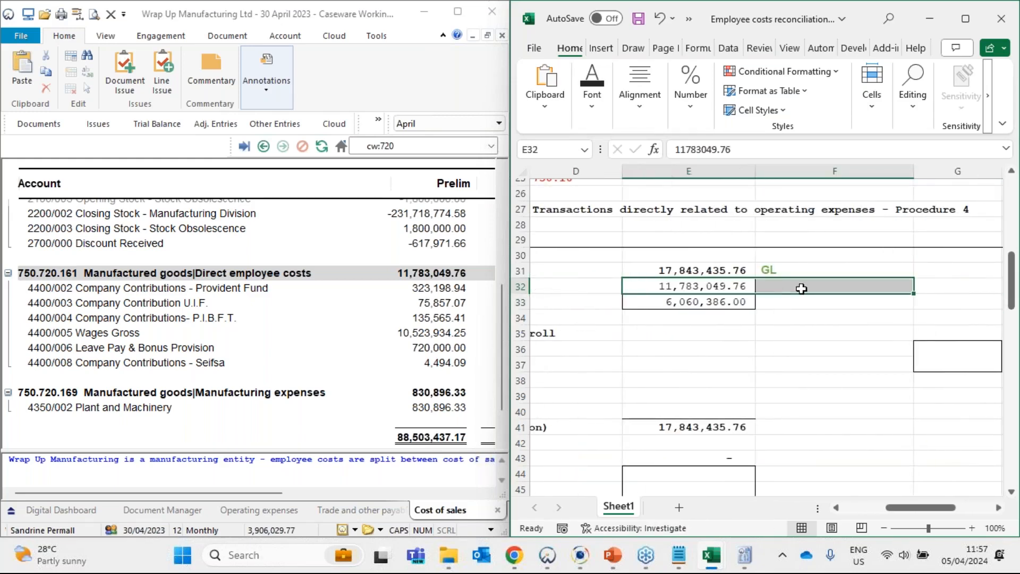
left_click(801, 288)
scroll(357, 281, "up", 3)
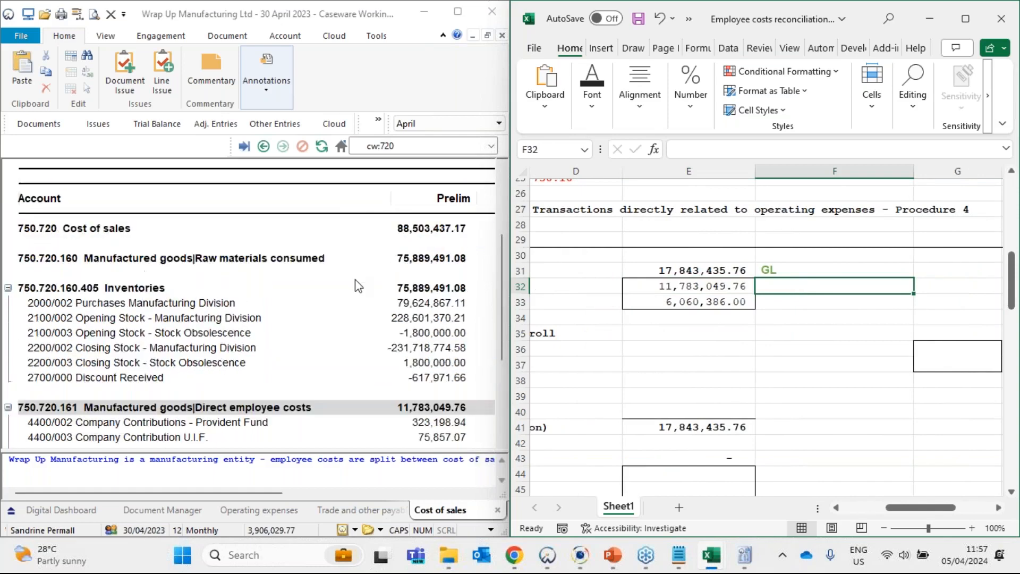
scroll(357, 287, "up", 3)
left_click(335, 499)
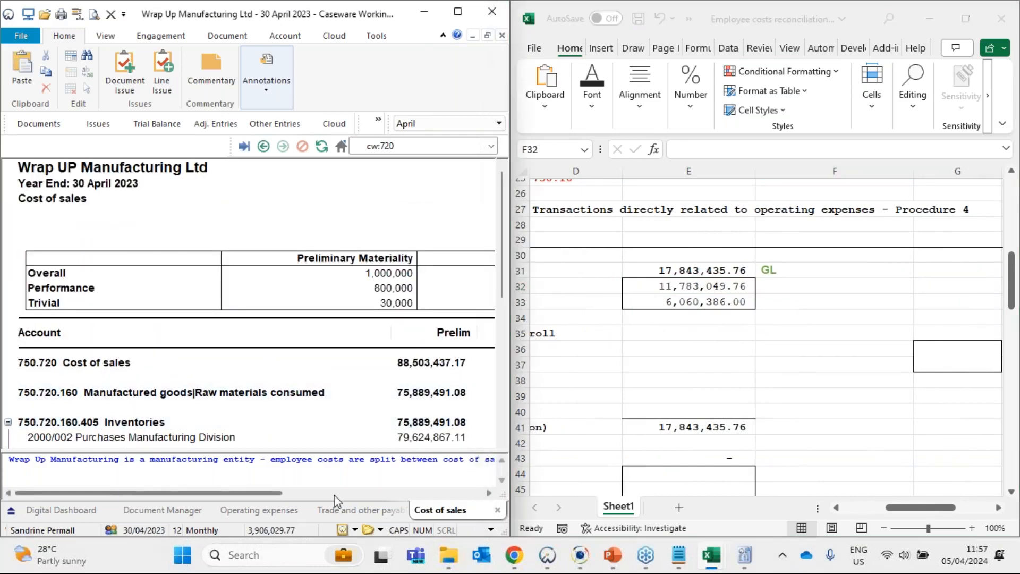
left_click_drag(335, 496, 447, 499)
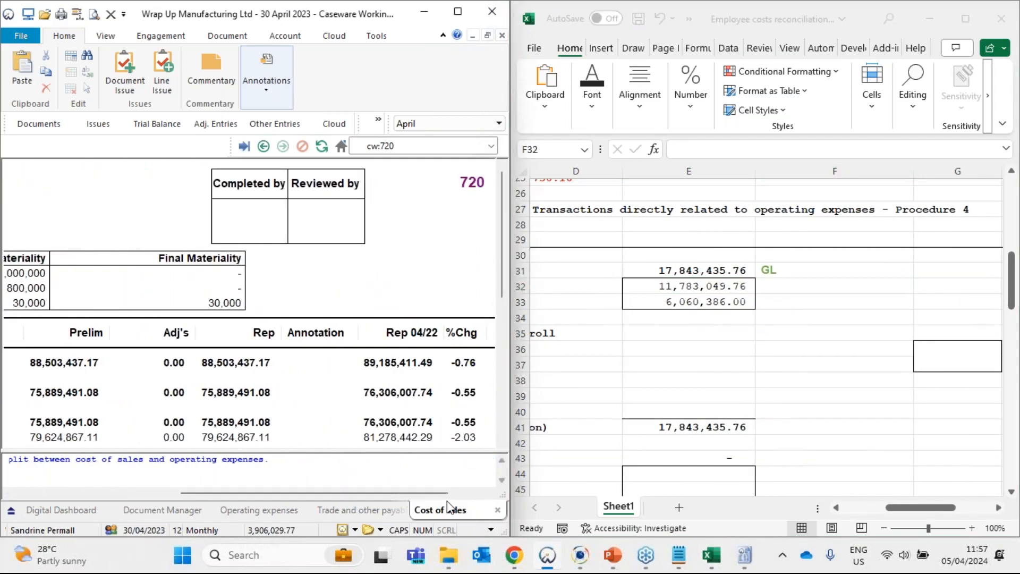
left_click(801, 290)
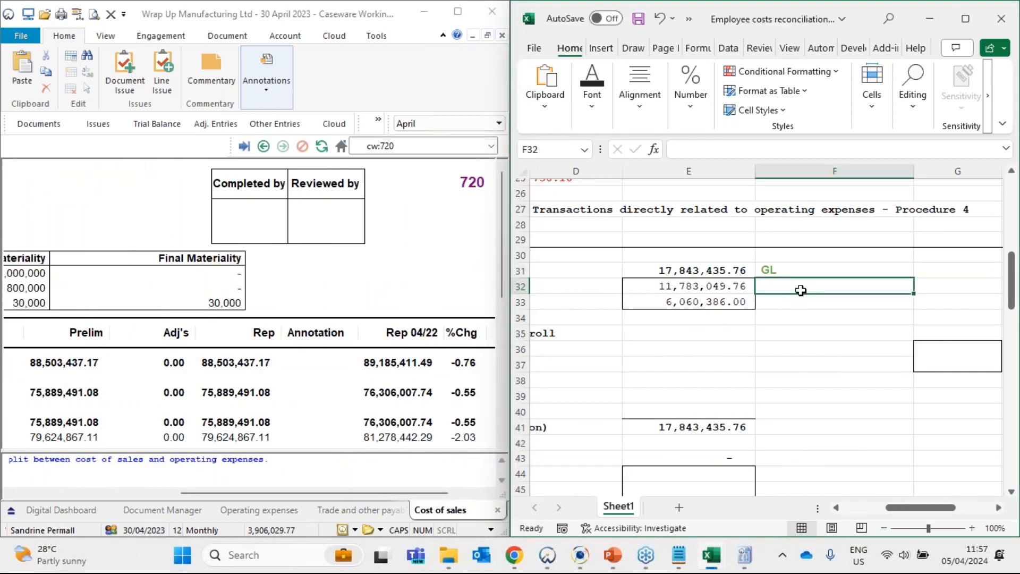
type("'720")
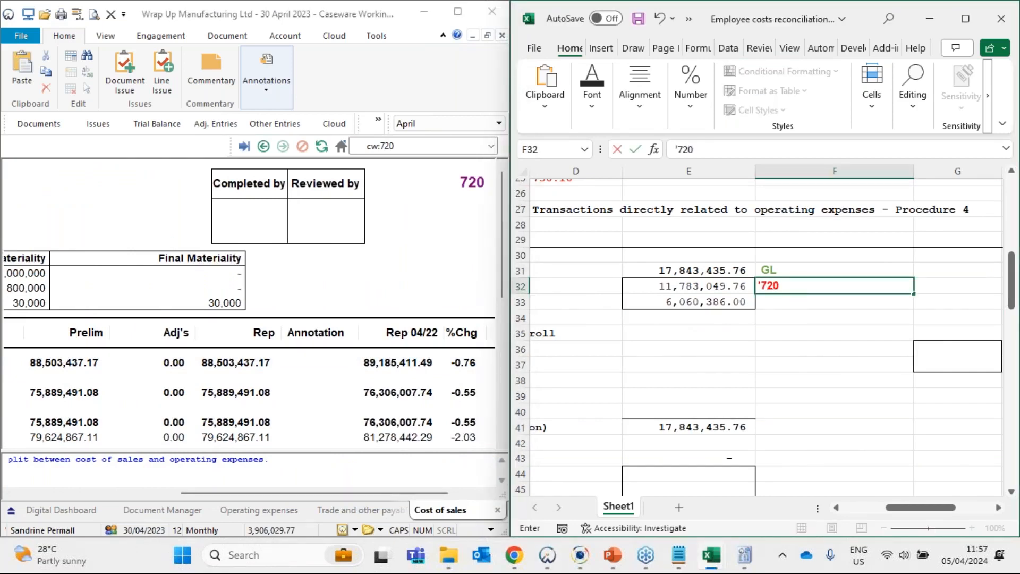
key("Return")
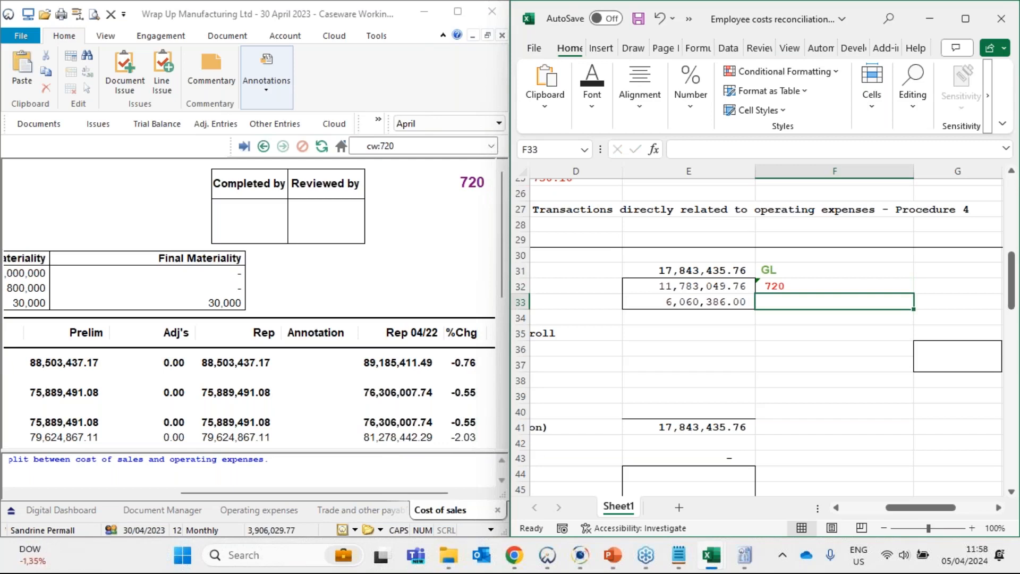
- Look up the Operating expenses leadsheet's reference in Caseware and enter 750 as text in F33 of the Excel reconciliation
type("'")
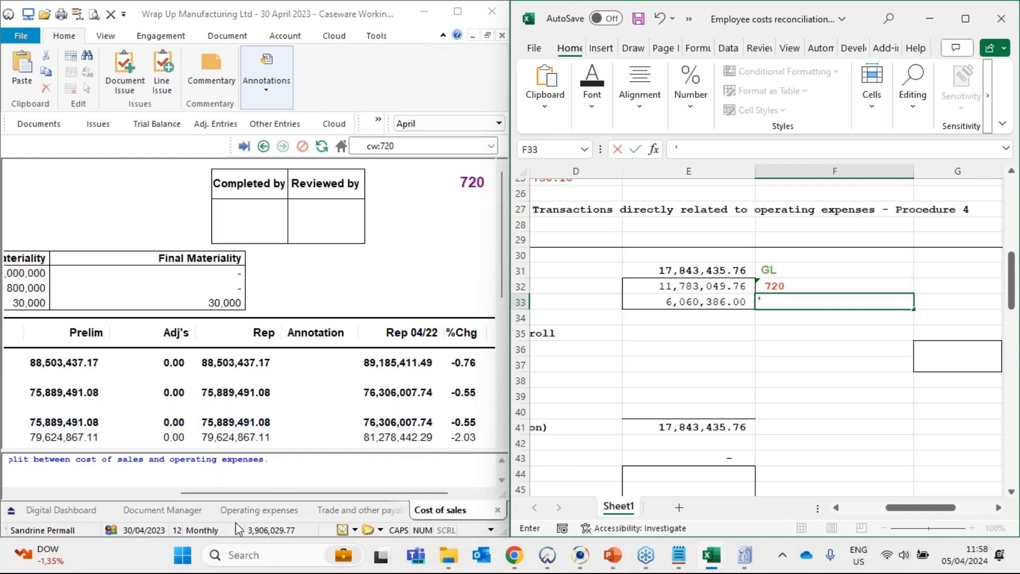
key("Escape")
left_click(259, 511)
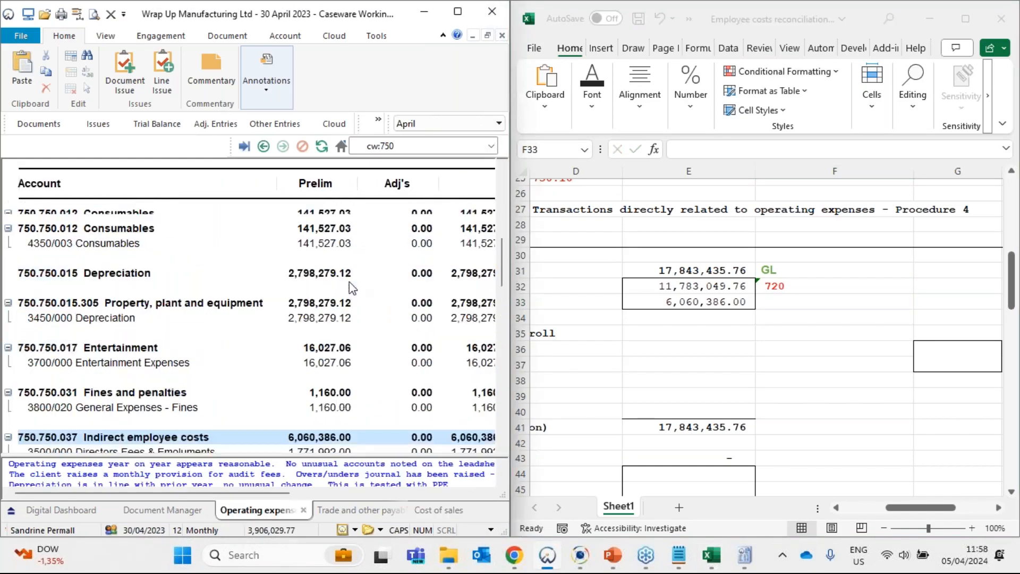
left_click_drag(260, 493, 419, 493)
left_click(802, 298)
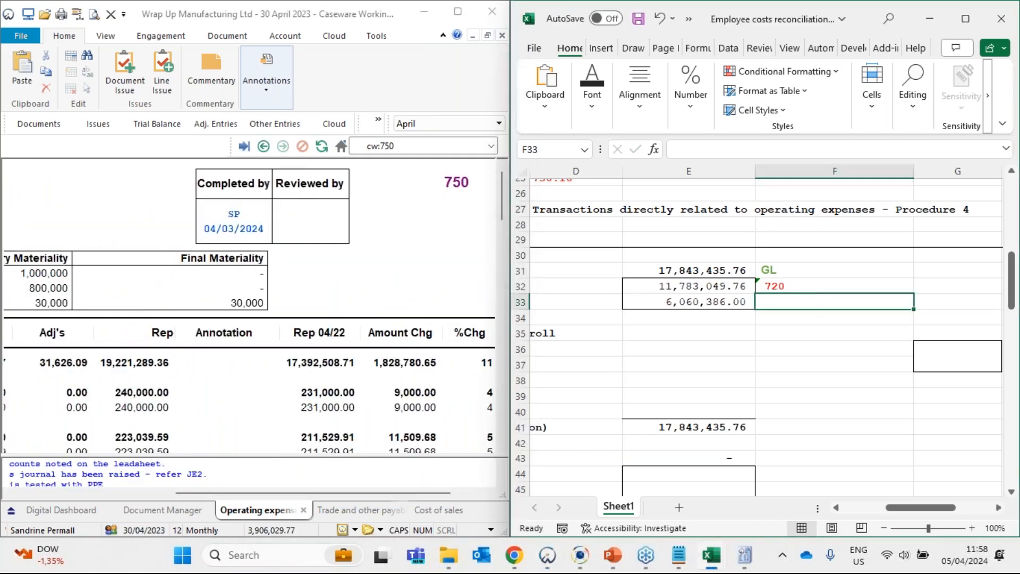
type("'750")
key("Return")
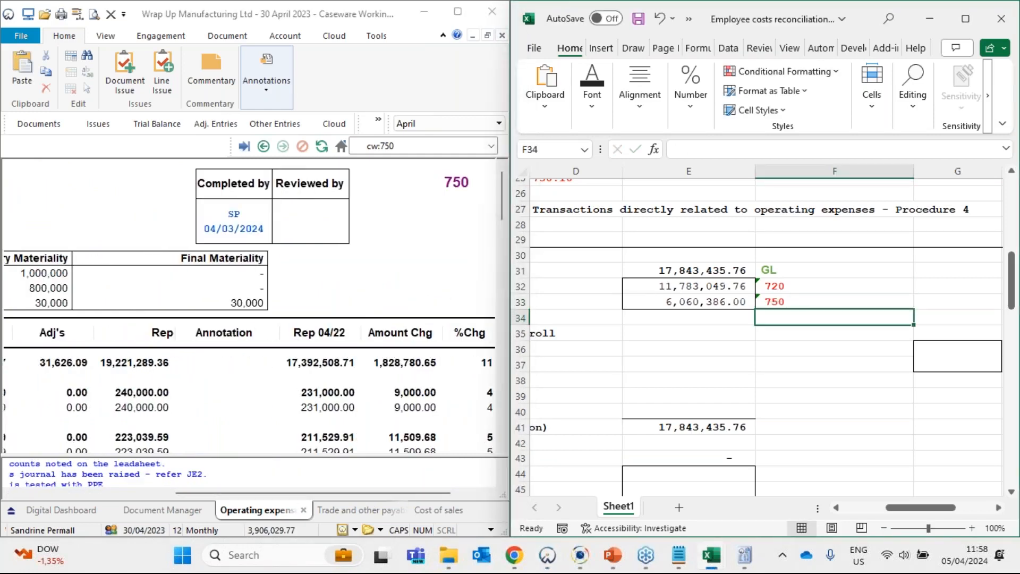
- Review the general ledger cost amounts in E31 to E33 and the employee costs per payroll section of the reconciliation
left_click_drag(319, 493, 159, 494)
scroll(212, 387, "down", 3)
left_click(729, 371)
left_click_drag(647, 329, 390, 347)
left_click(627, 348)
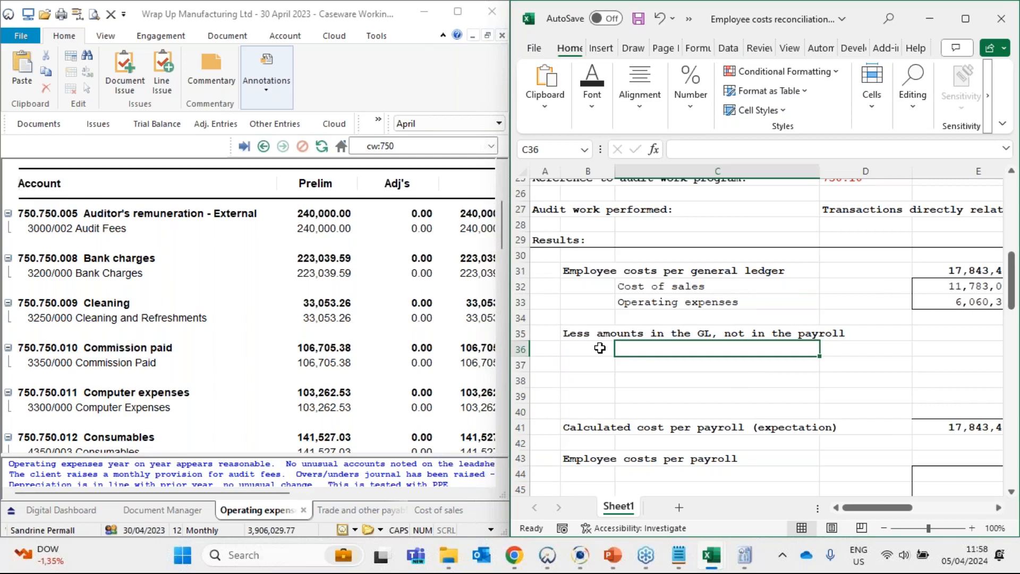
left_click_drag(964, 289, 965, 299)
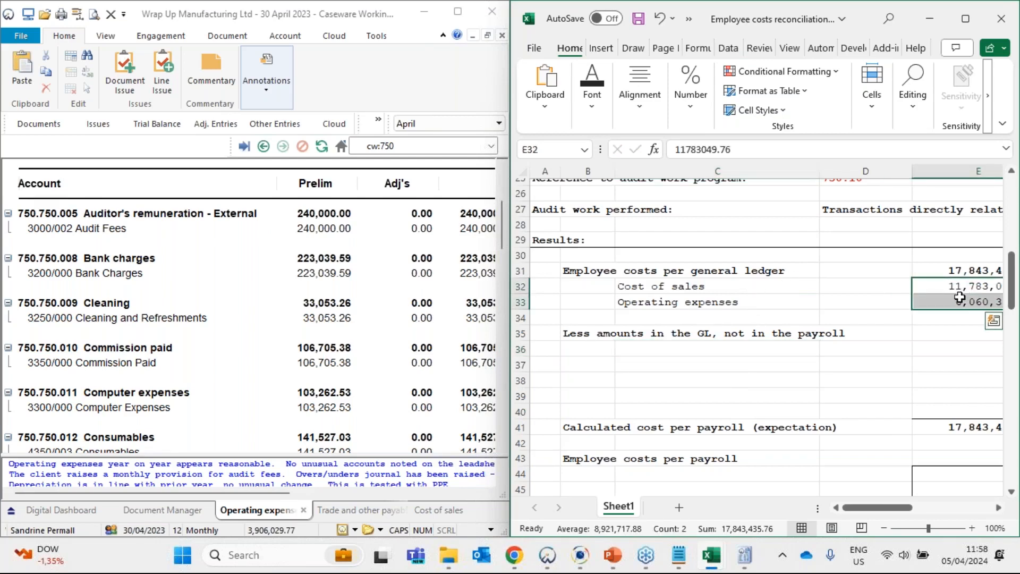
left_click(951, 270)
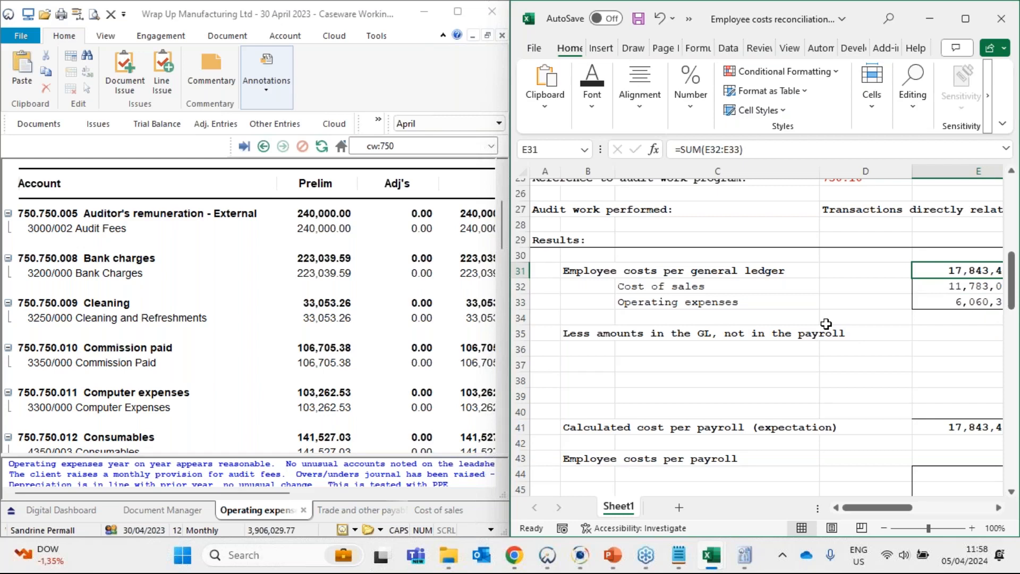
left_click(970, 301)
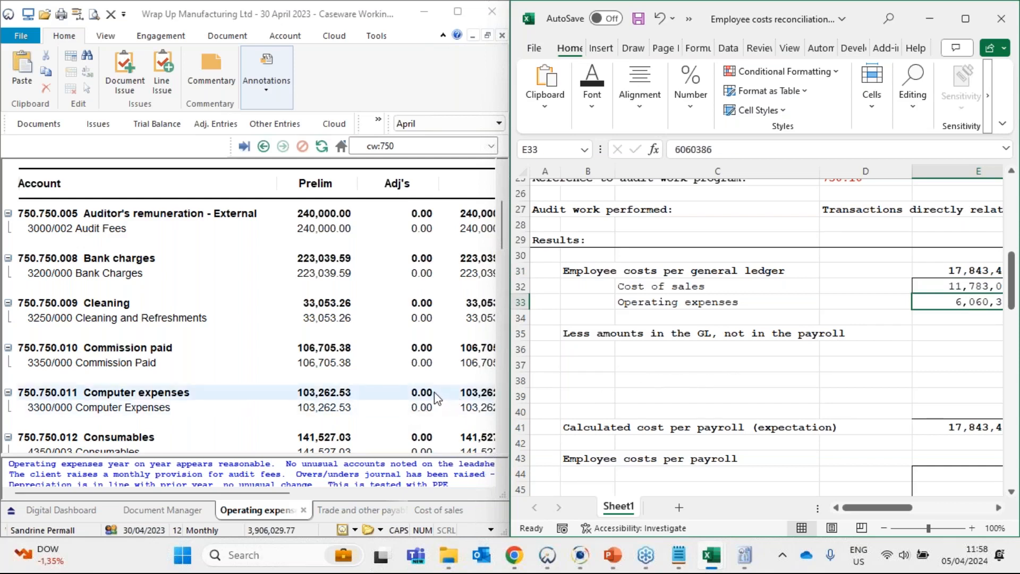
scroll(919, 329, "down", 2)
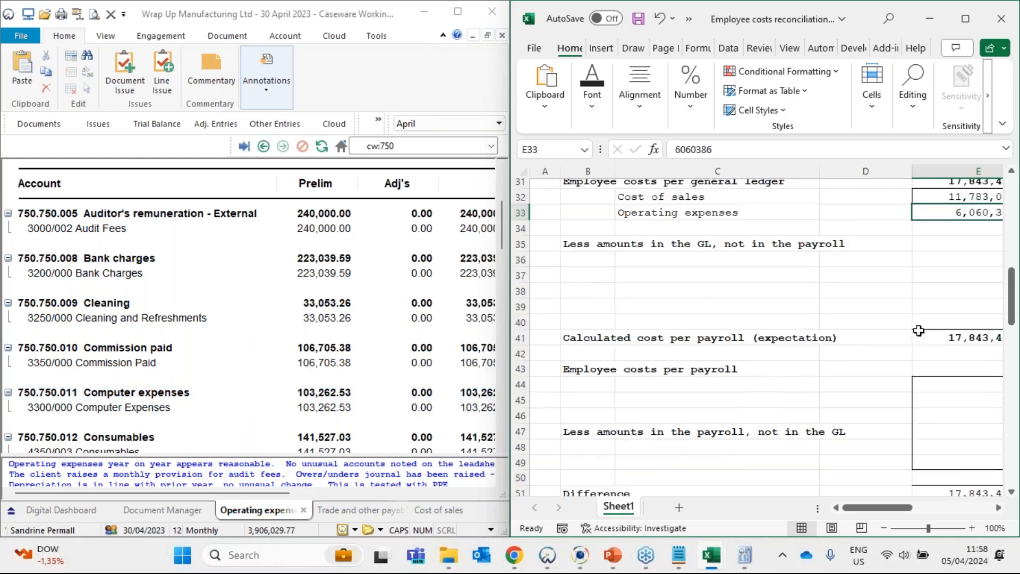
scroll(901, 364, "up", 1)
left_click(950, 385)
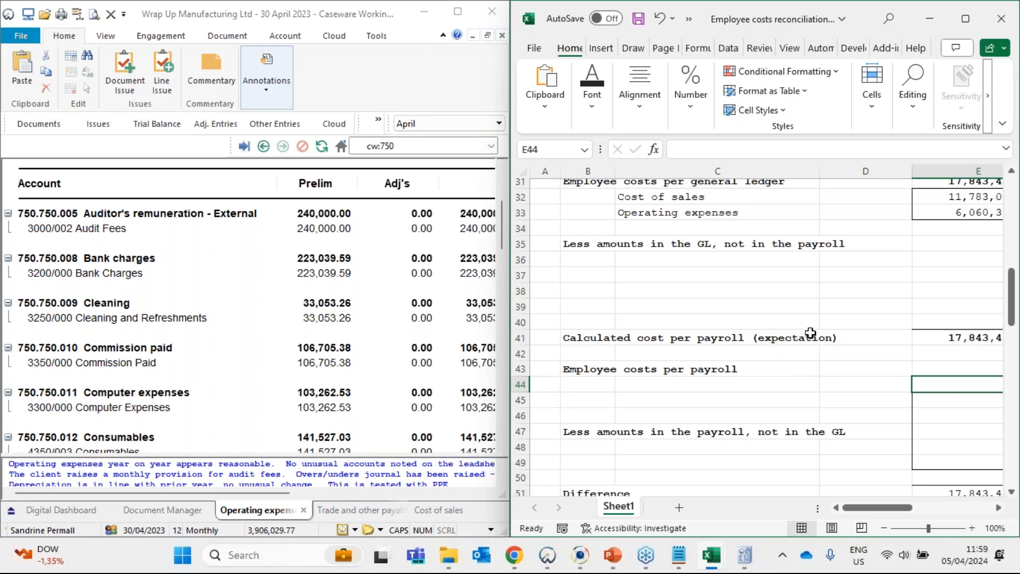
- Examine the rows reserved for amounts in the GL but not in the payroll, from row 35 through row 39
scroll(806, 332, "up", 2)
left_click_drag(594, 335, 1009, 393)
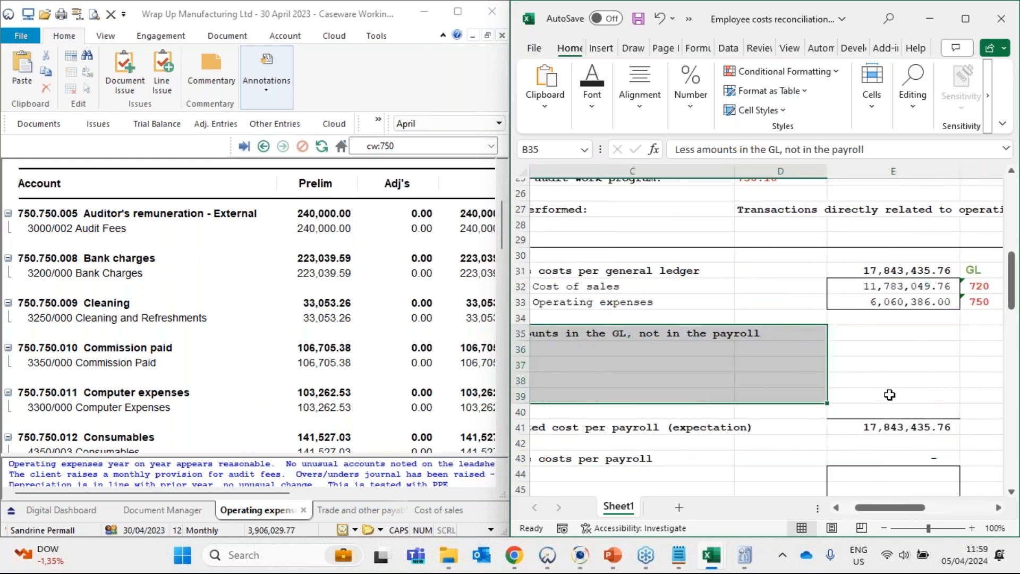
left_click(891, 394)
left_click_drag(912, 349, 420, 380)
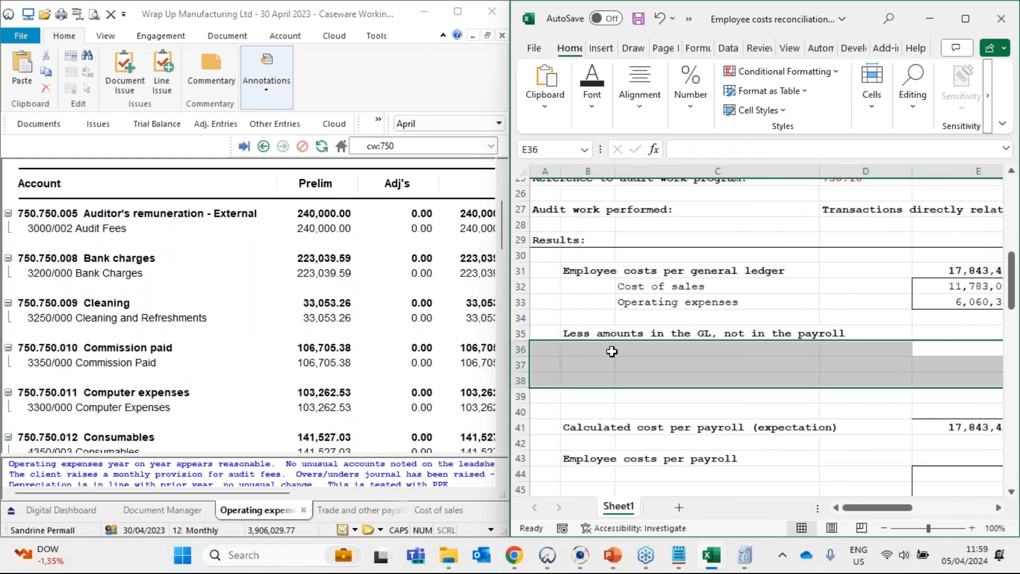
left_click_drag(611, 351, 632, 383)
left_click(720, 350)
left_click_drag(720, 350, 699, 390)
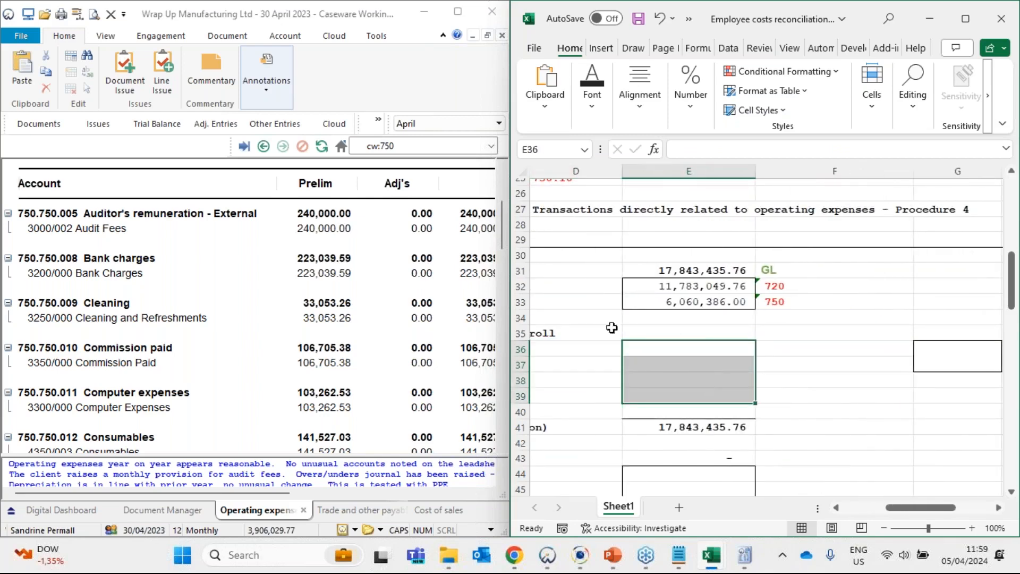
left_click_drag(712, 354, 587, 381)
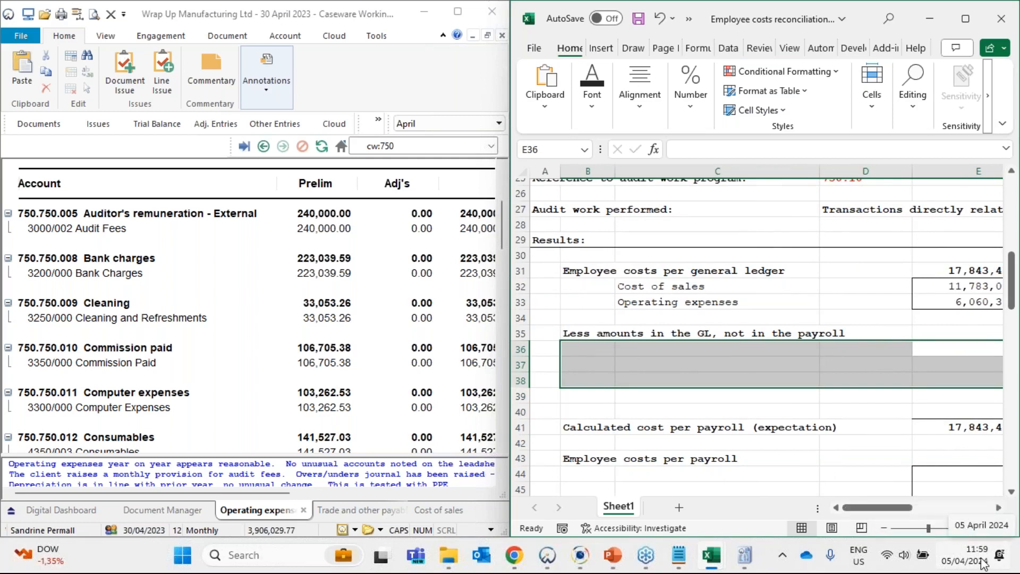
left_click(658, 353)
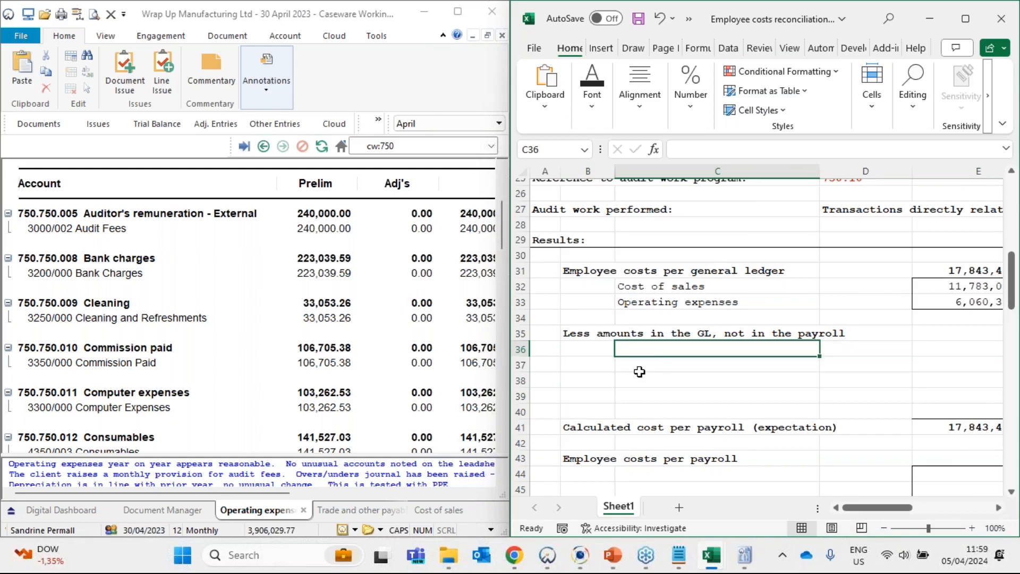
scroll(627, 235, "up", 3)
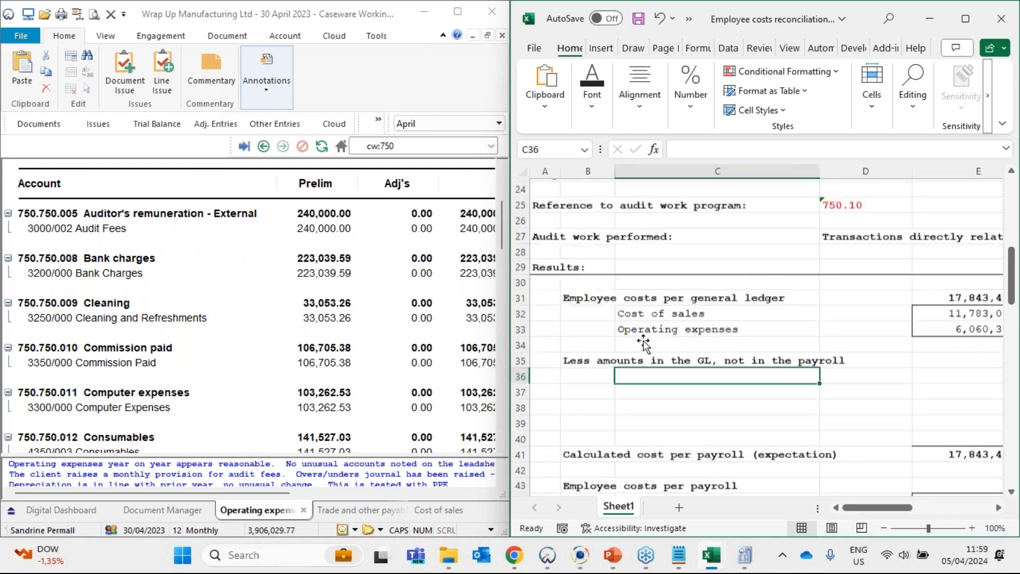
scroll(888, 332, "down", 1)
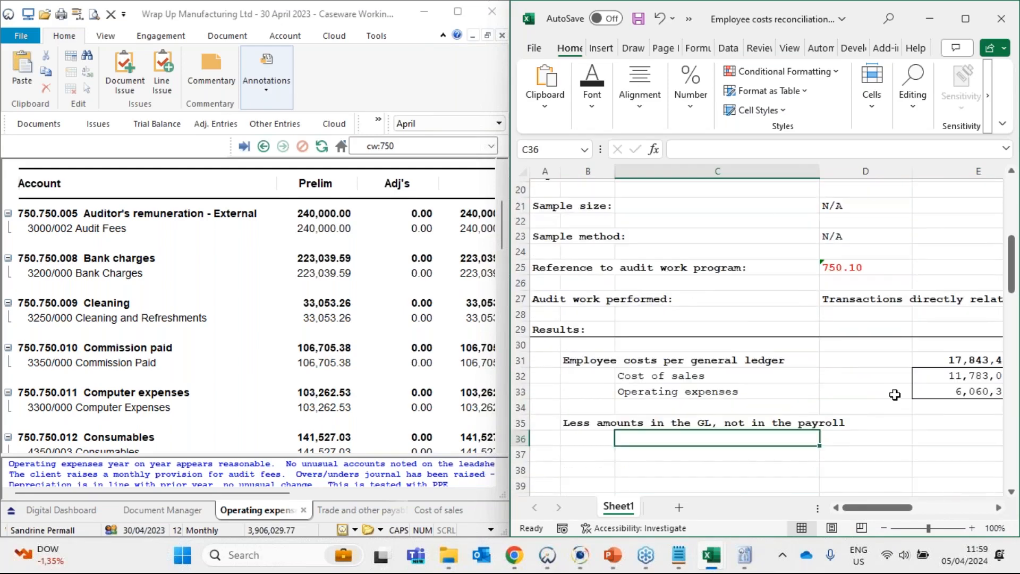
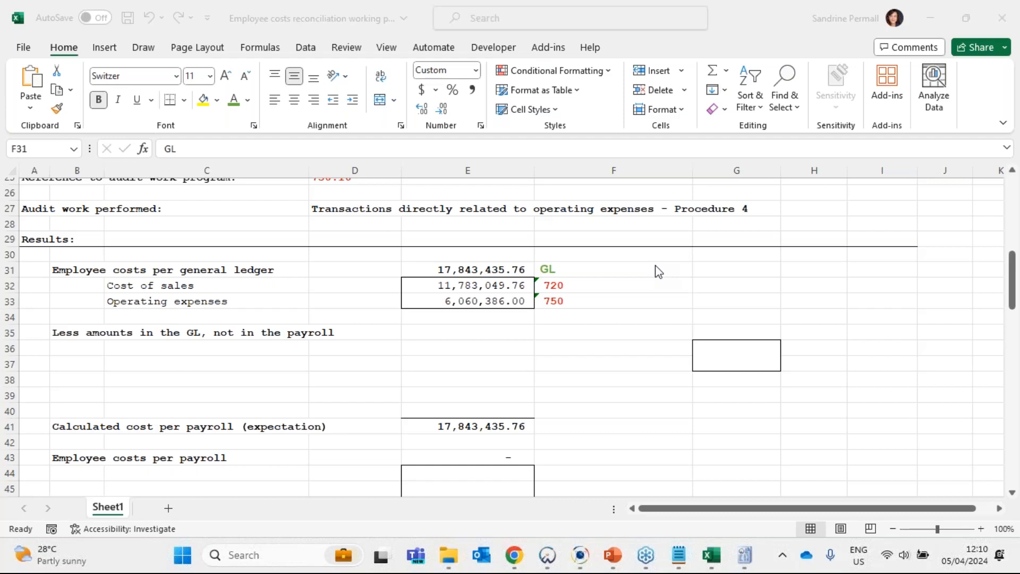
- Review the GL, 720 and 750 references in F31 to F33 against the employee cost amounts per general ledger, cost of sales and operating expenses
left_click(472, 264)
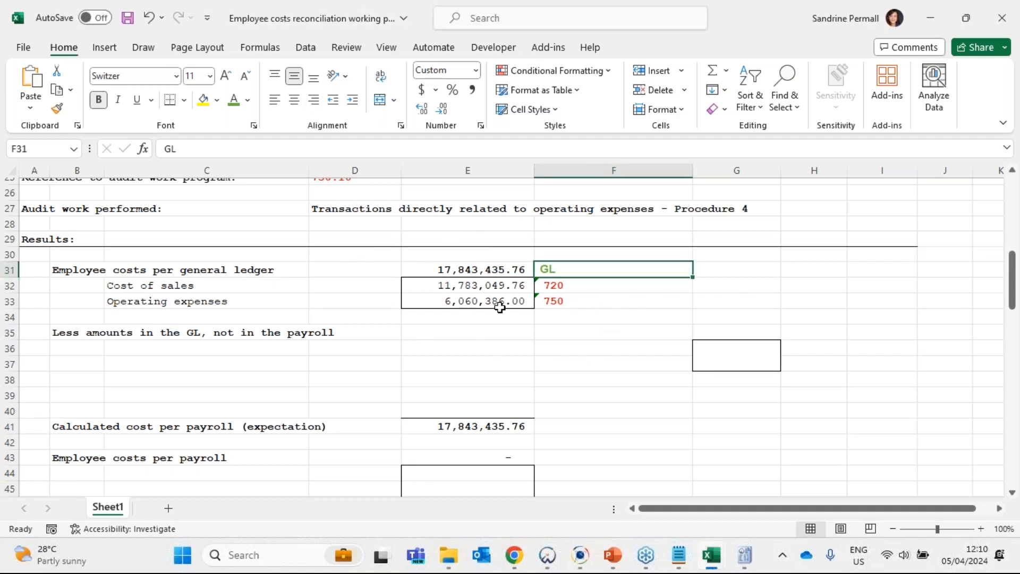
scroll(517, 358, "up", 3)
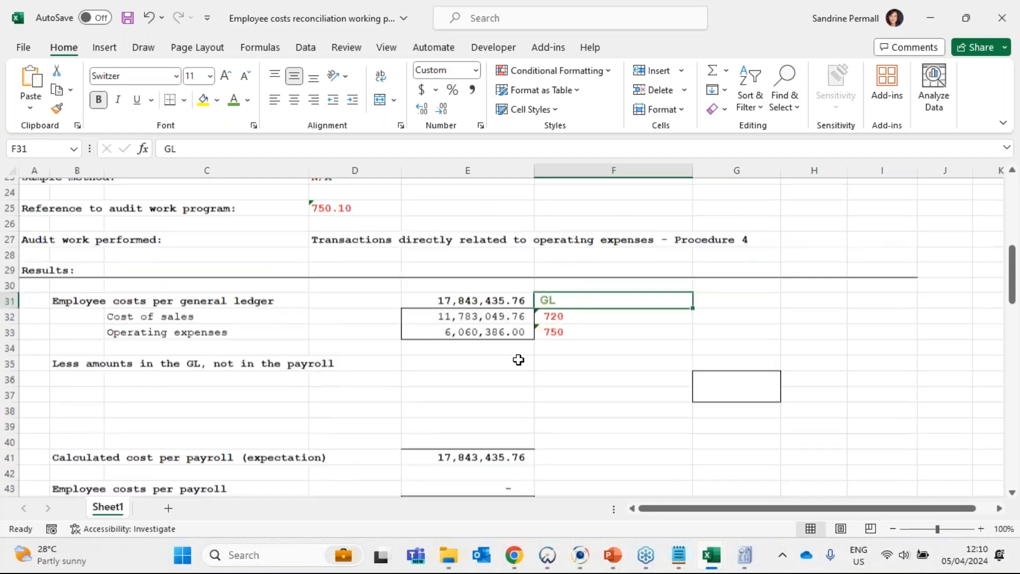
scroll(518, 360, "up", 5)
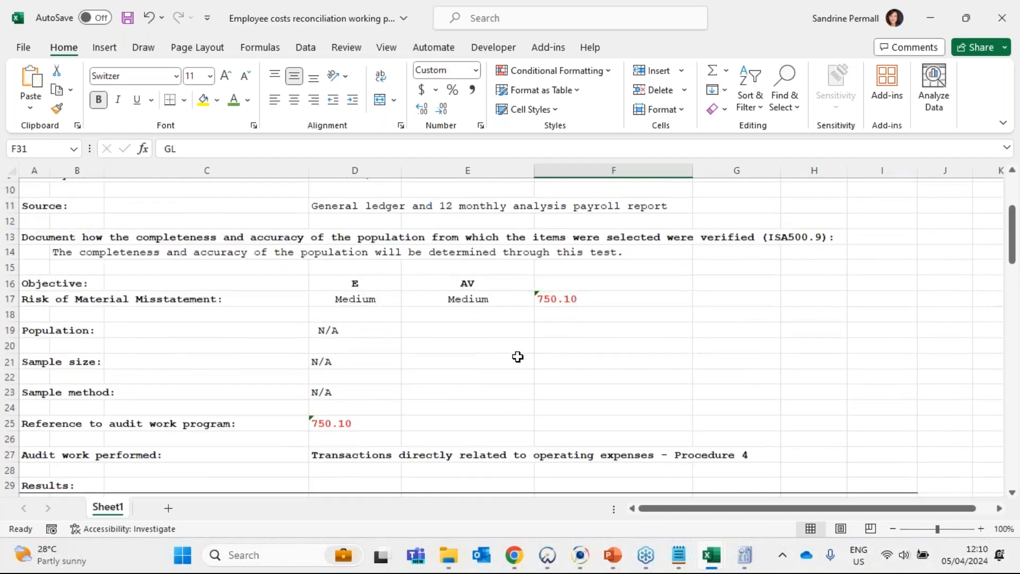
scroll(518, 357, "down", 7)
left_click_drag(481, 315, 481, 344)
left_click_drag(562, 317, 553, 348)
left_click(590, 377)
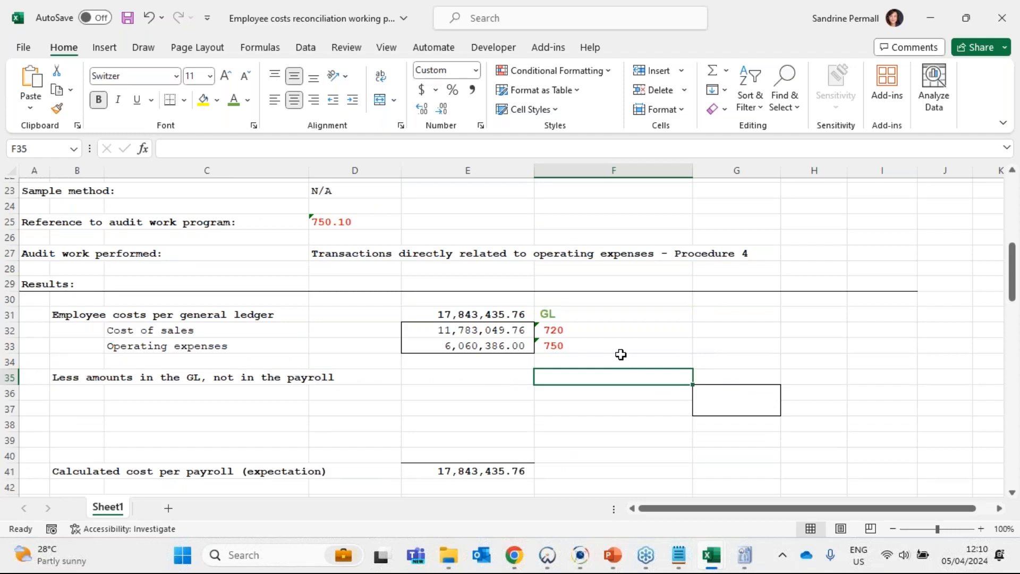
left_click(496, 311)
left_click(568, 317)
left_click(573, 334)
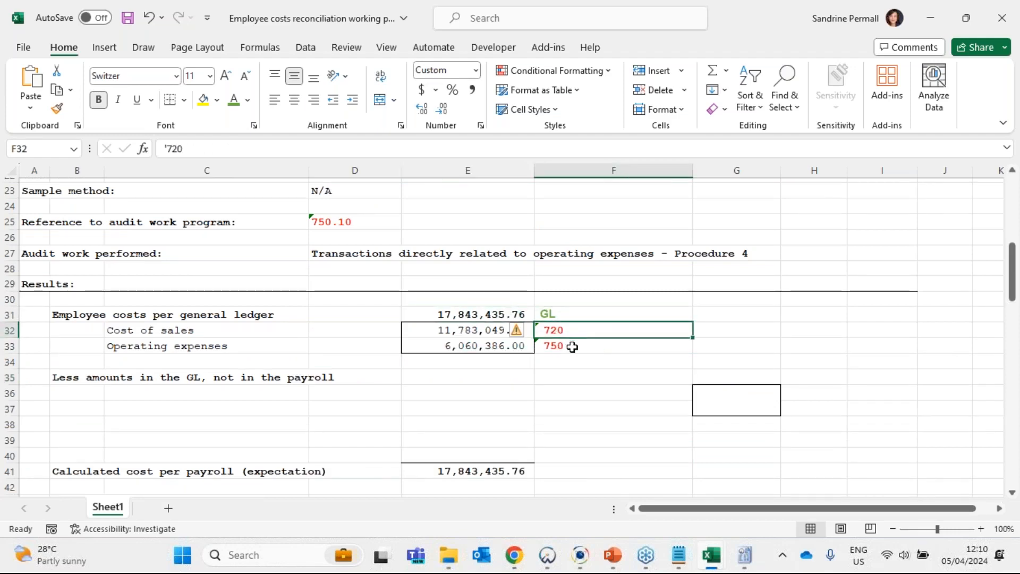
left_click(571, 346)
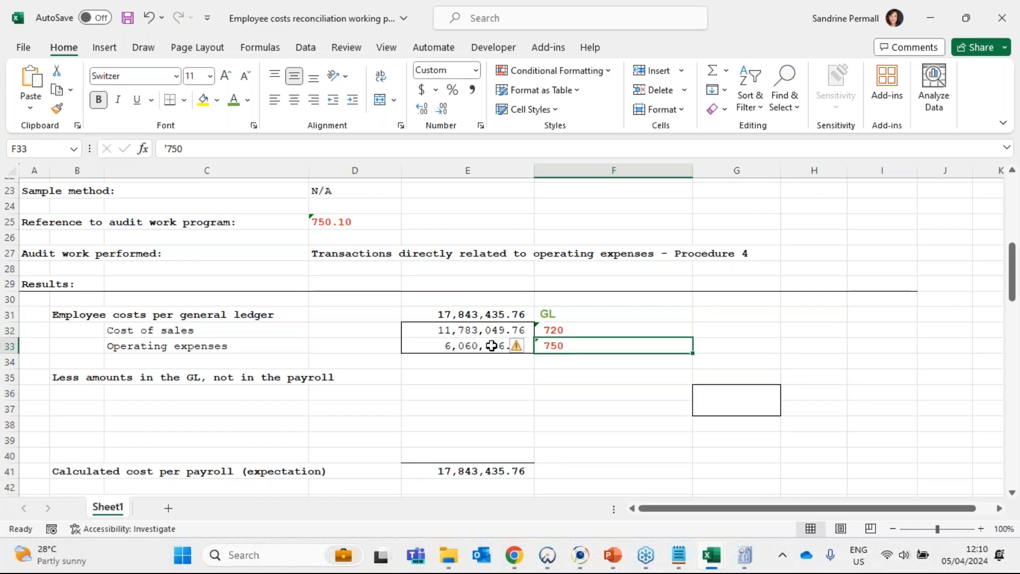
left_click(587, 315)
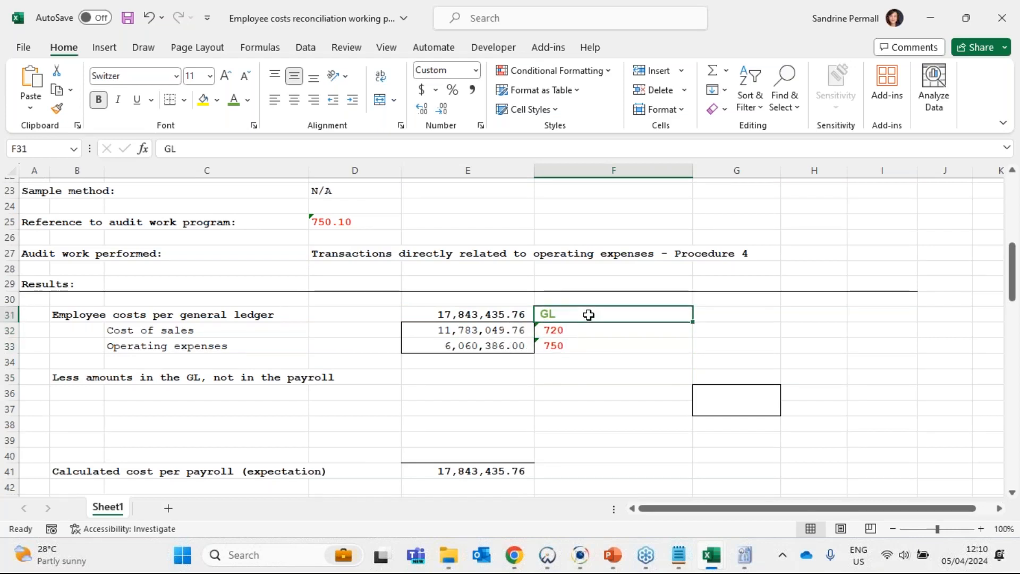
left_click(569, 328)
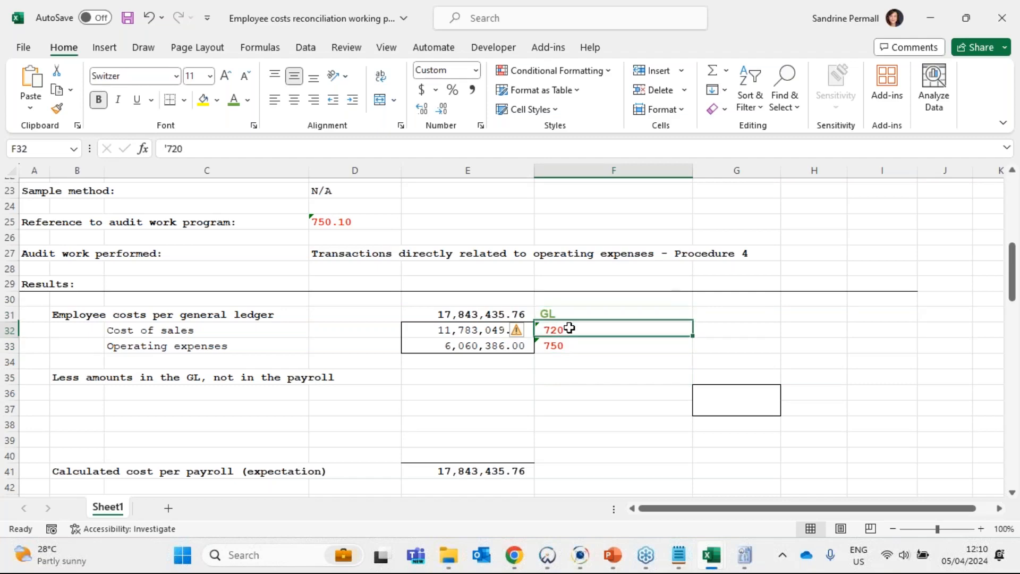
left_click_drag(570, 337, 570, 345)
left_click(634, 256)
left_click(563, 316)
left_click(562, 330)
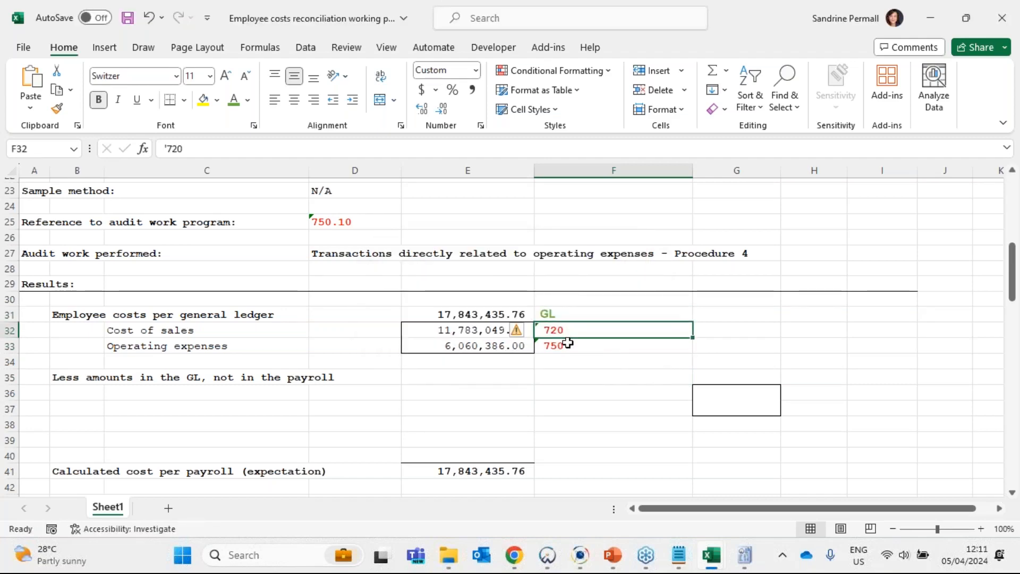
left_click(567, 345)
left_click(562, 316)
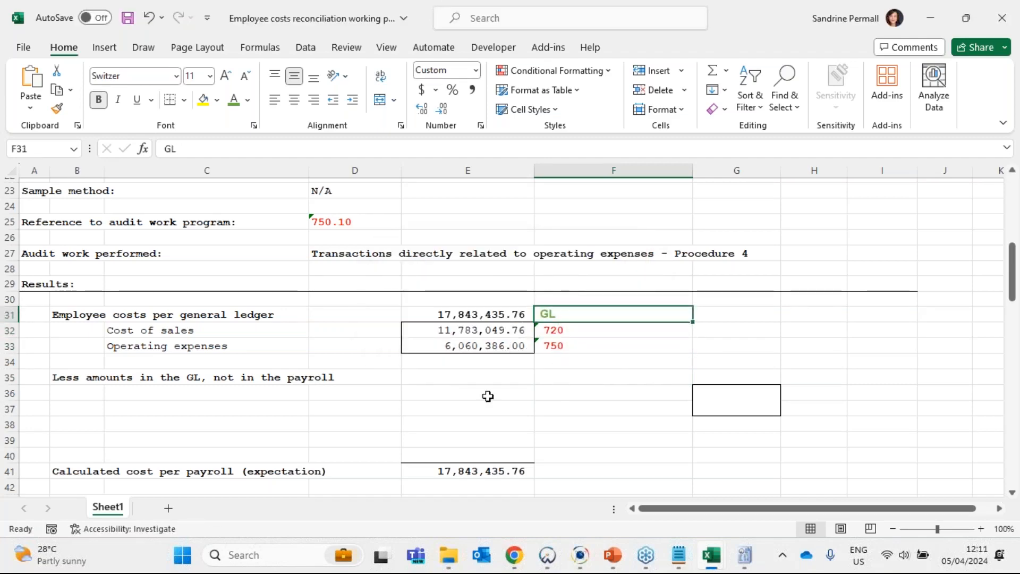
- Insert a blank row at row 78 of the reconciliation, directly below the Cast entry in the legend
scroll(486, 393, "down", 10)
scroll(484, 380, "down", 5)
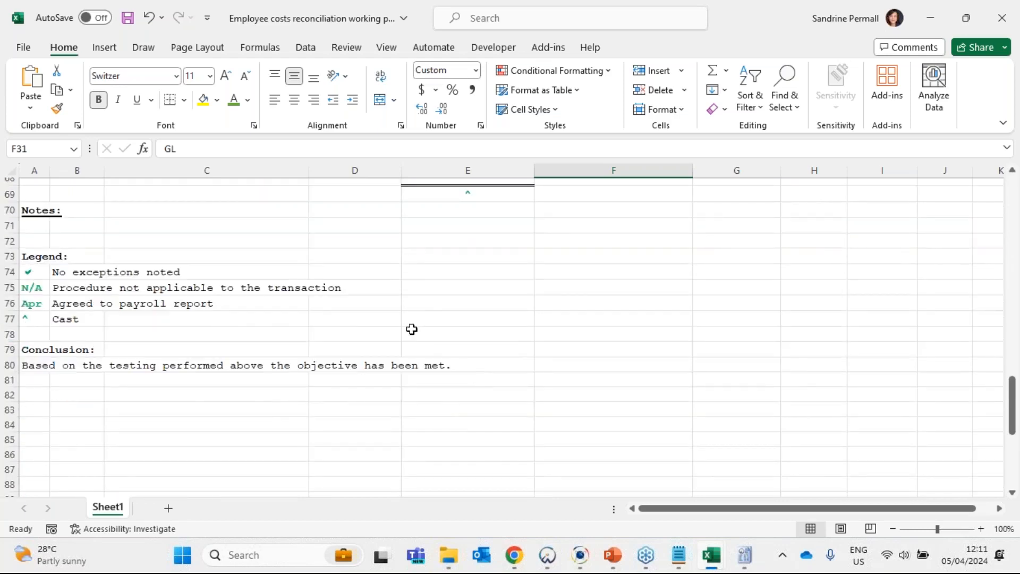
scroll(587, 318, "up", 6)
scroll(611, 318, "up", 10)
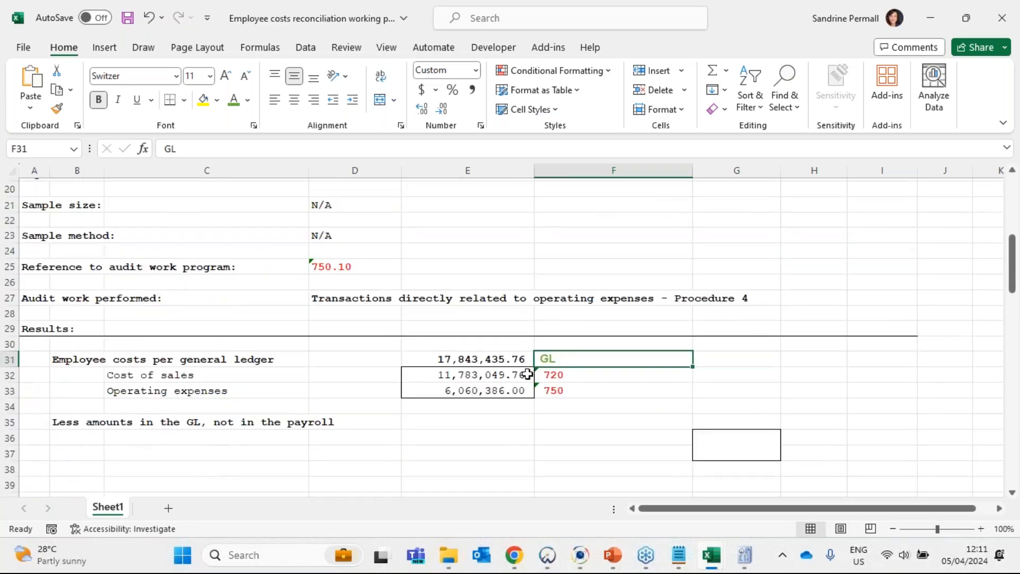
scroll(535, 345, "down", 15)
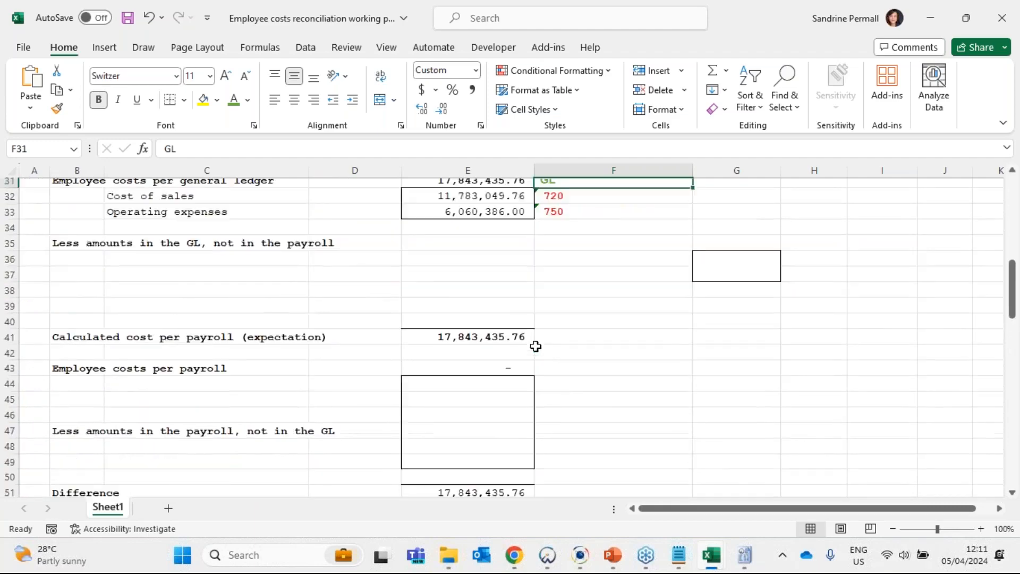
left_click(10, 378)
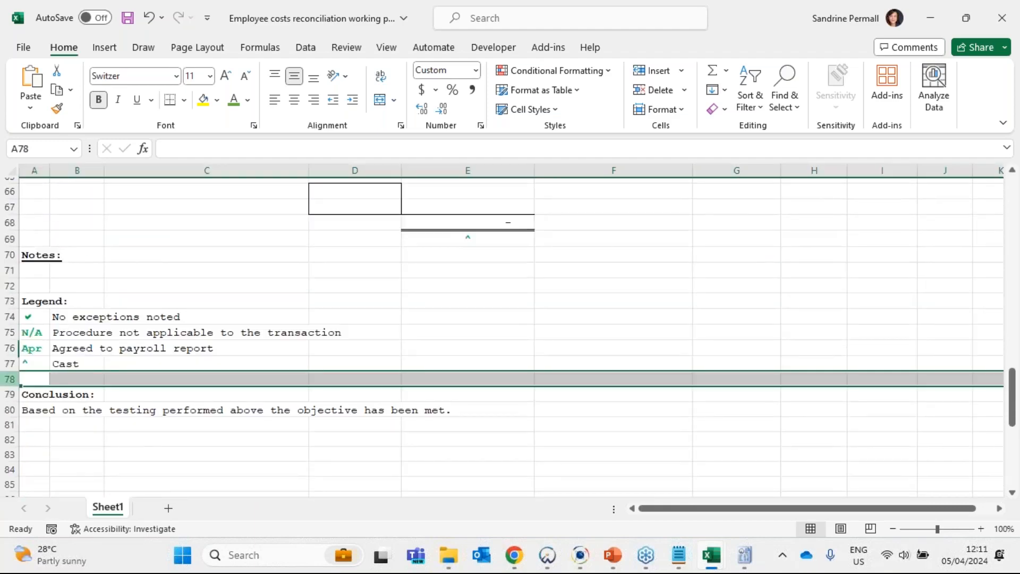
key("ctrl+shift+equal")
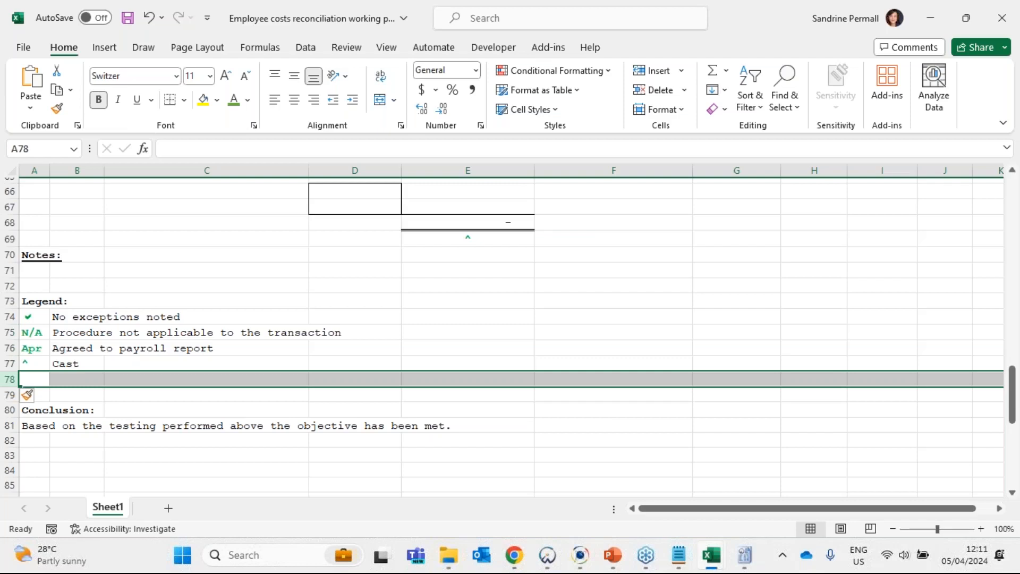
- Enter GL in capitals as a new legend symbol in A78
left_click(32, 379)
type("gl")
key("BackSpace")
key("BackSpace")
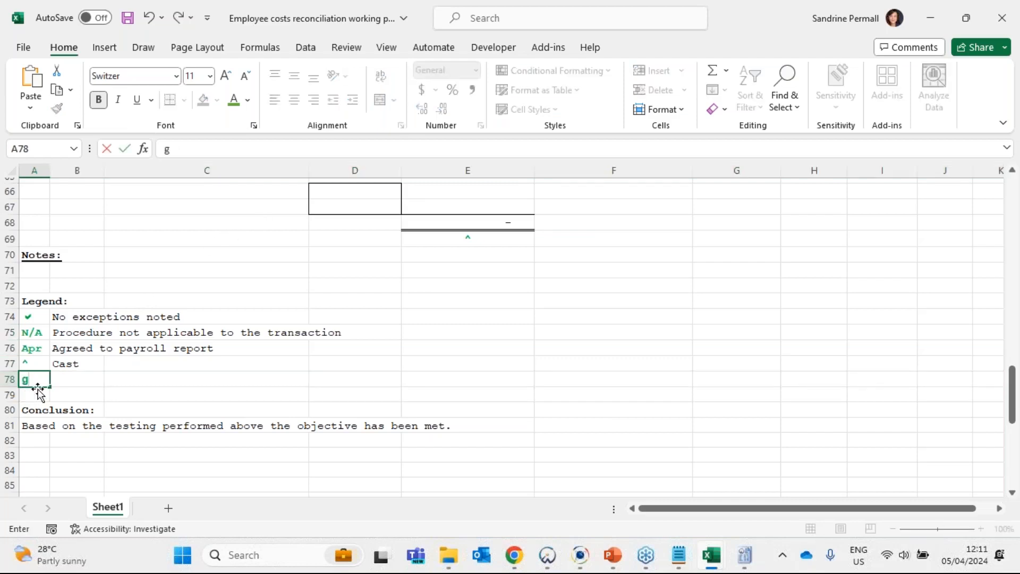
type("gl")
key("Tab")
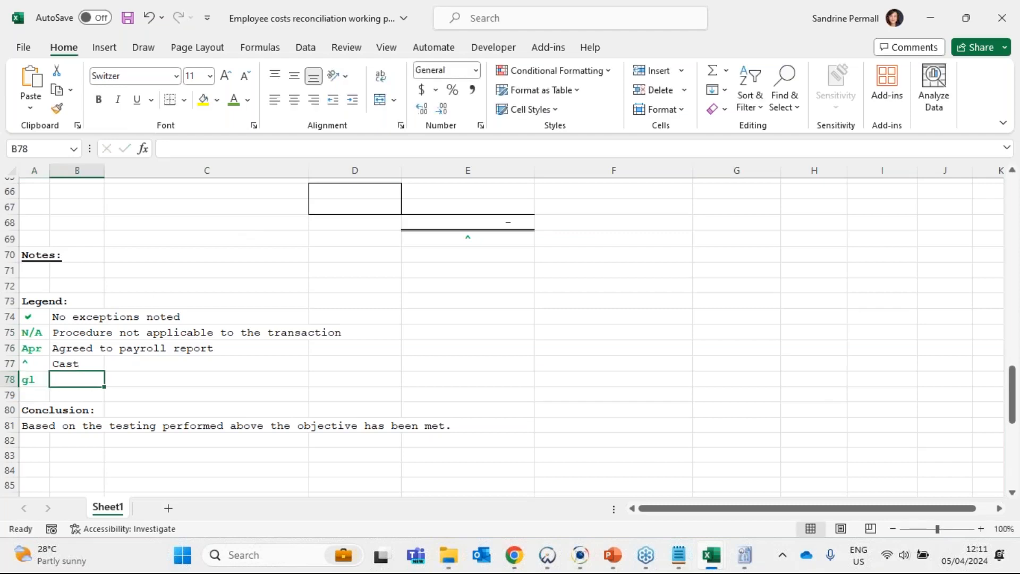
key("Left")
type("GL")
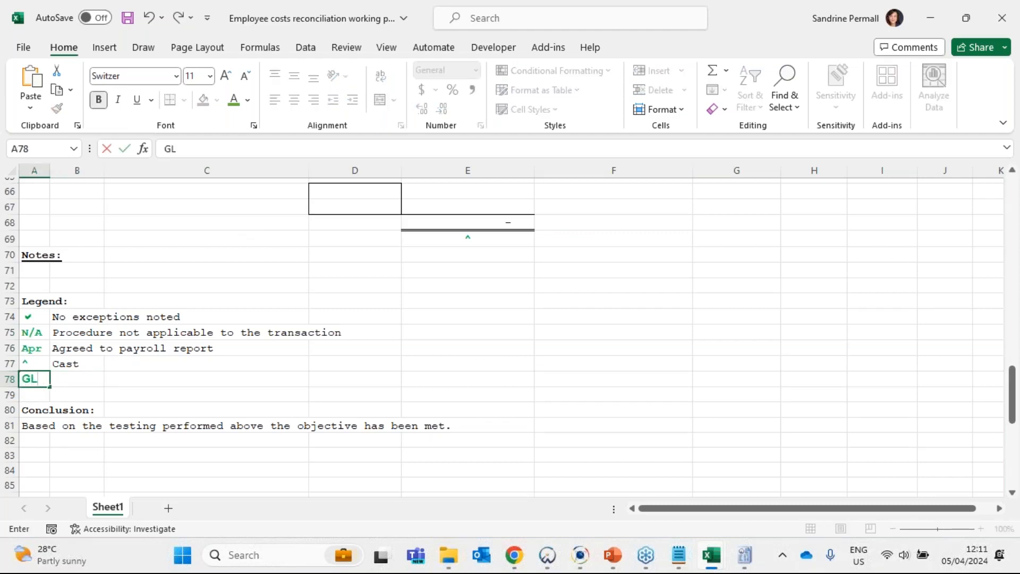
key("Tab")
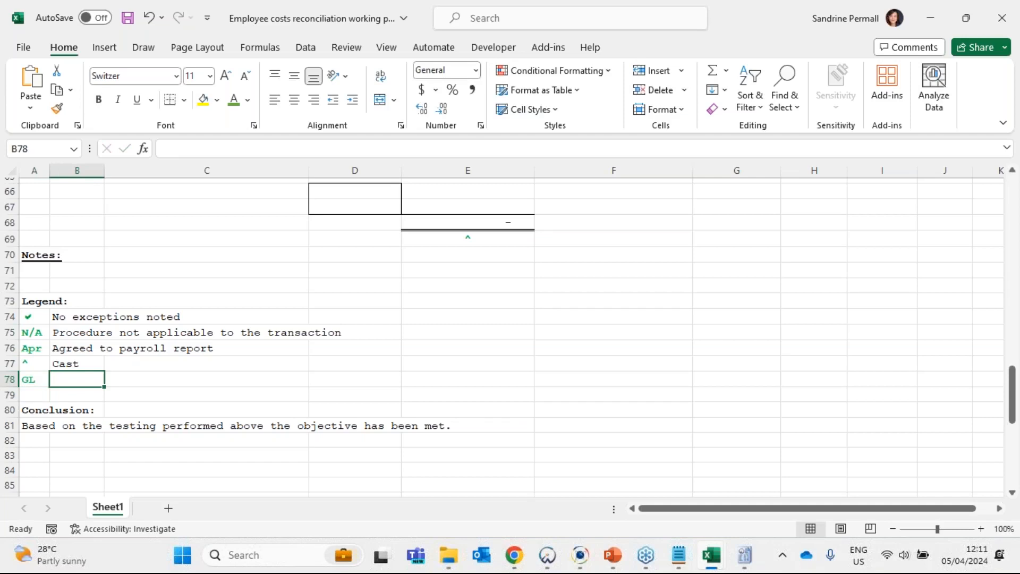
- Describe the GL legend symbol in B78 as "Agreed to general ledger"
type("Agreed ")
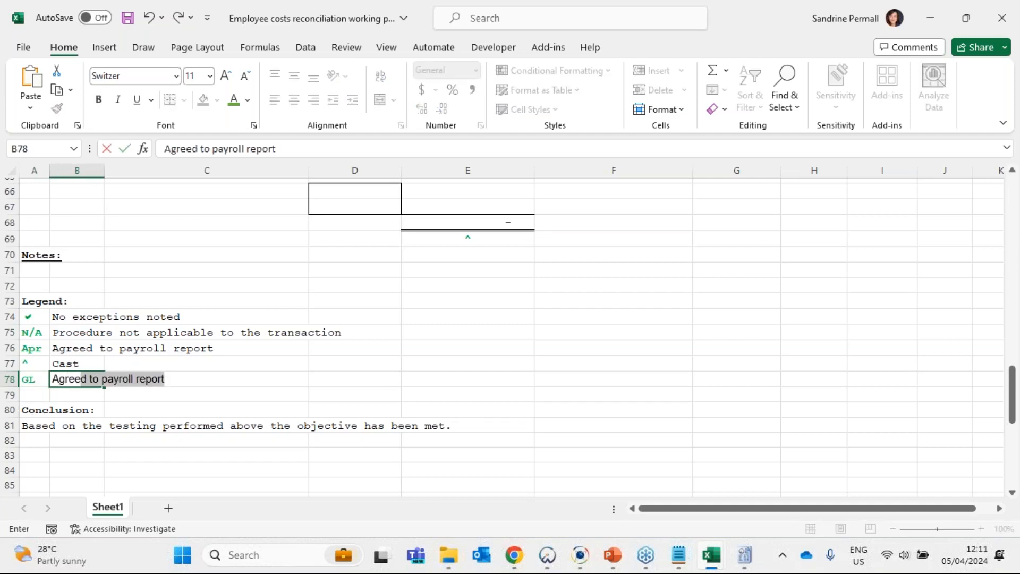
type("to general")
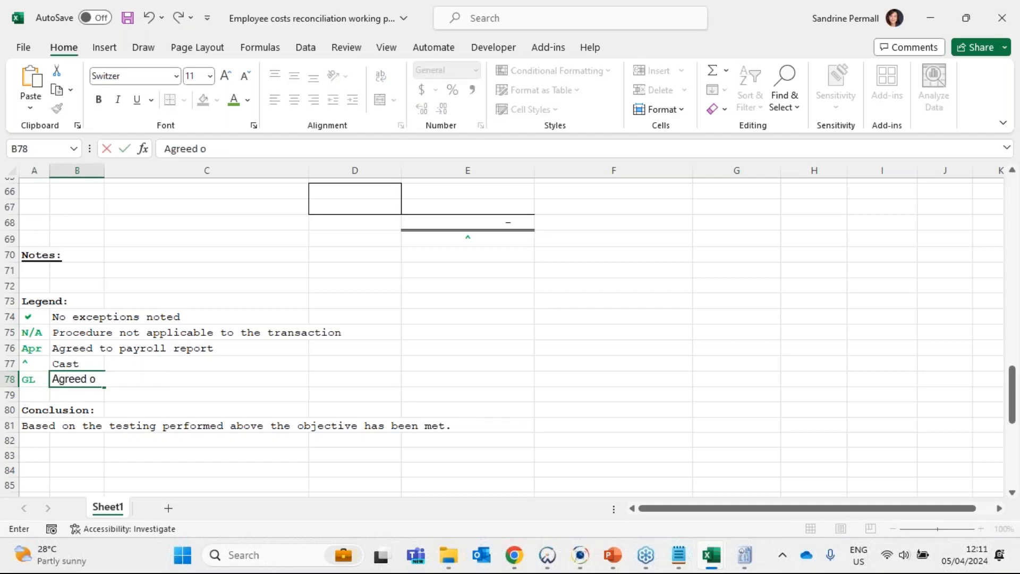
type(" ledger")
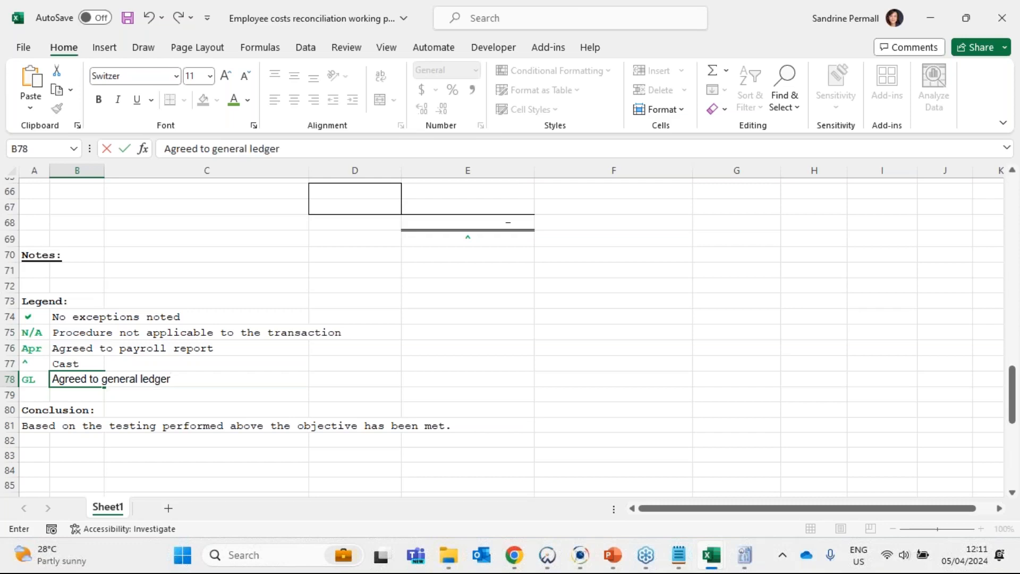
key("Up")
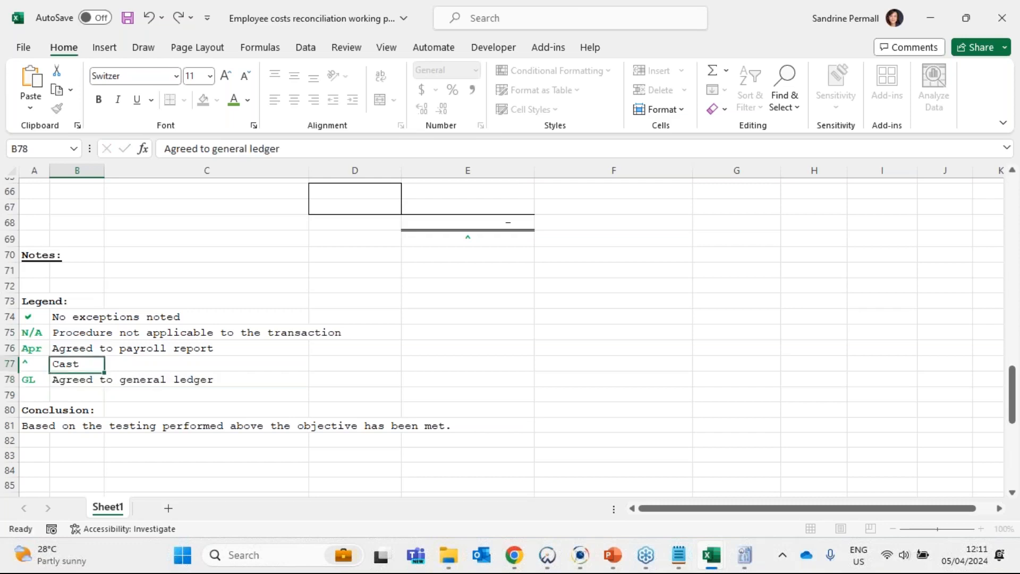
- Copy the GL legend symbol from A78 into F31, beside the employee costs per general ledger amount
key("Up")
key("Down")
key("Down")
key("Left")
key("ctrl+c")
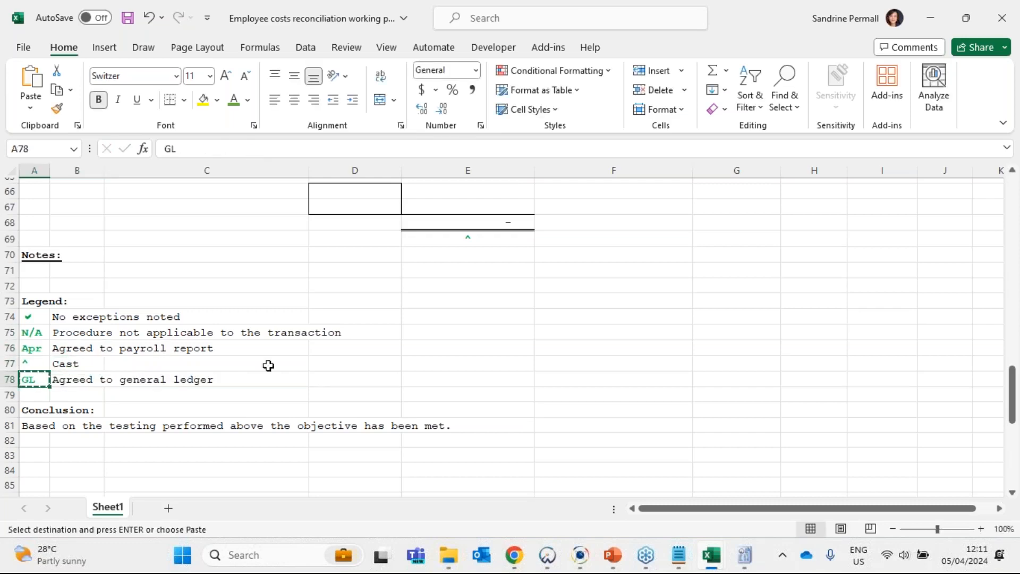
scroll(669, 280, "up", 17)
scroll(664, 282, "up", 4)
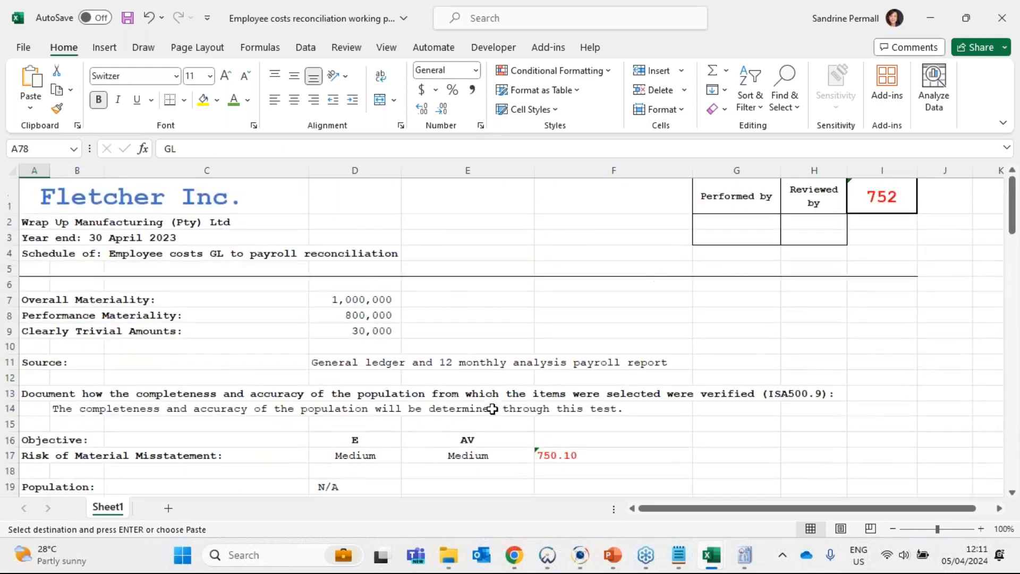
scroll(492, 407, "down", 6)
left_click(566, 360)
key("ctrl+v")
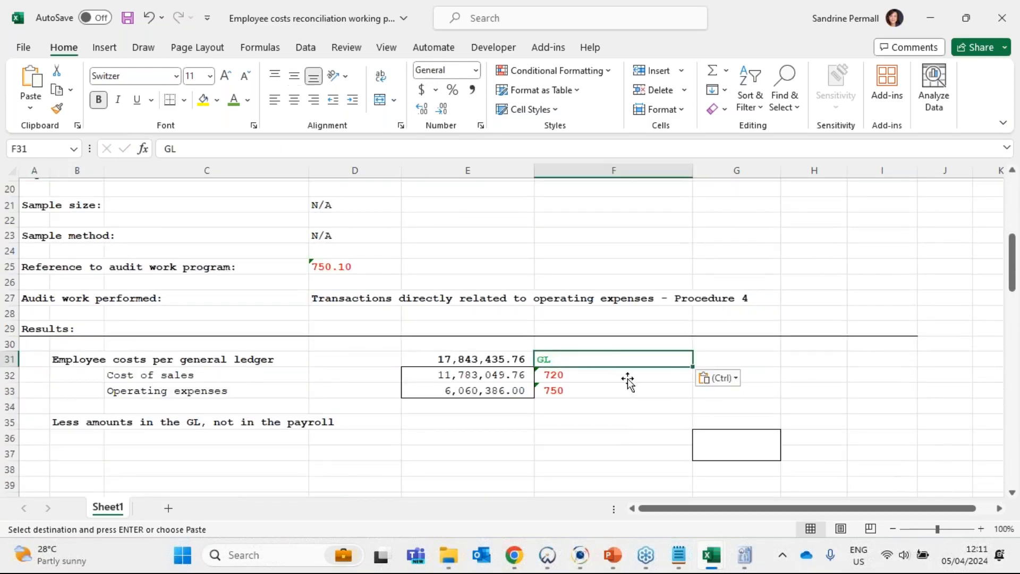
left_click(599, 415)
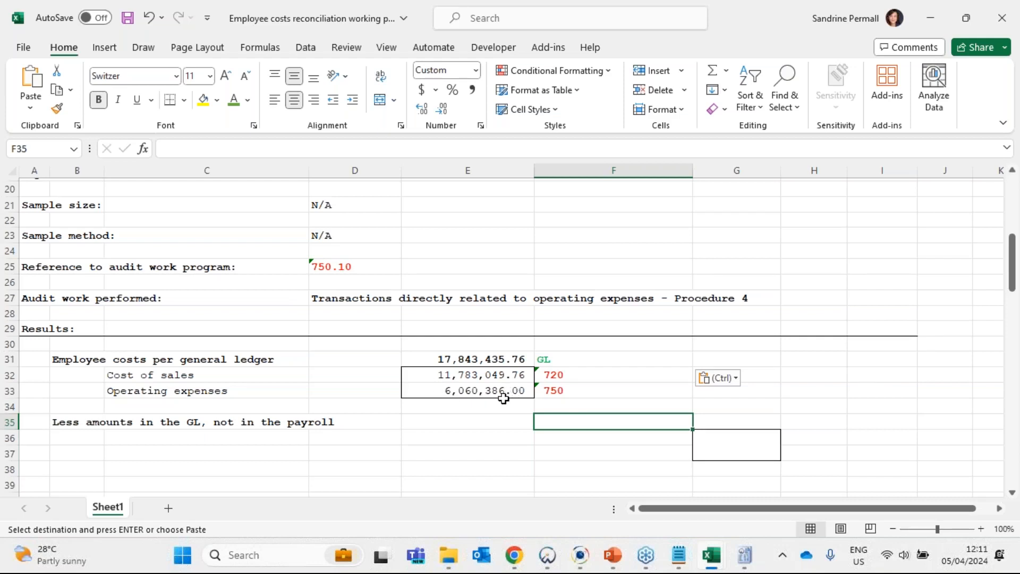
- Review the rows for amounts in the GL but not in the payroll and the Employee costs per payroll section
scroll(504, 398, "down", 2)
scroll(503, 400, "down", 1)
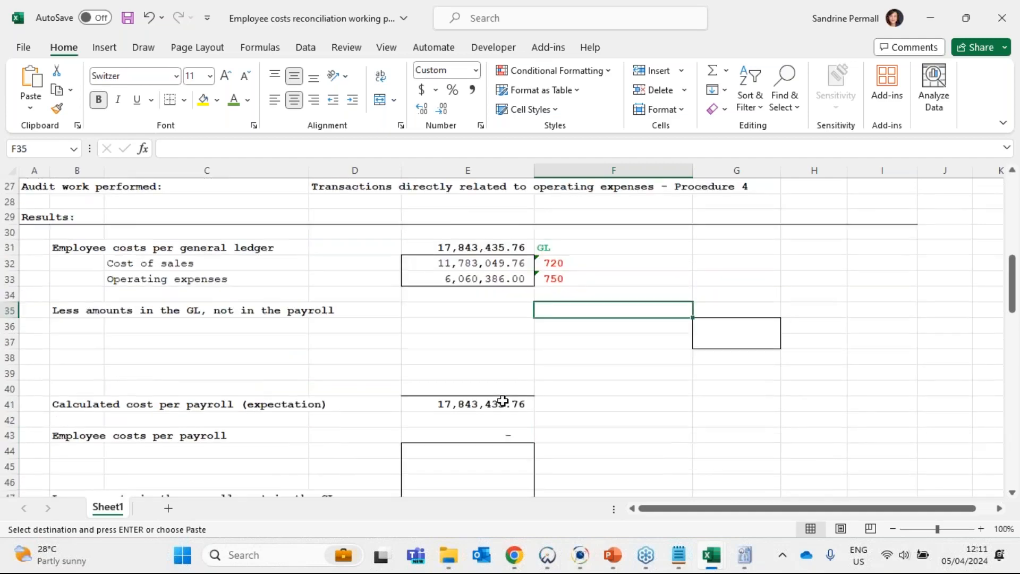
scroll(410, 419, "down", 3)
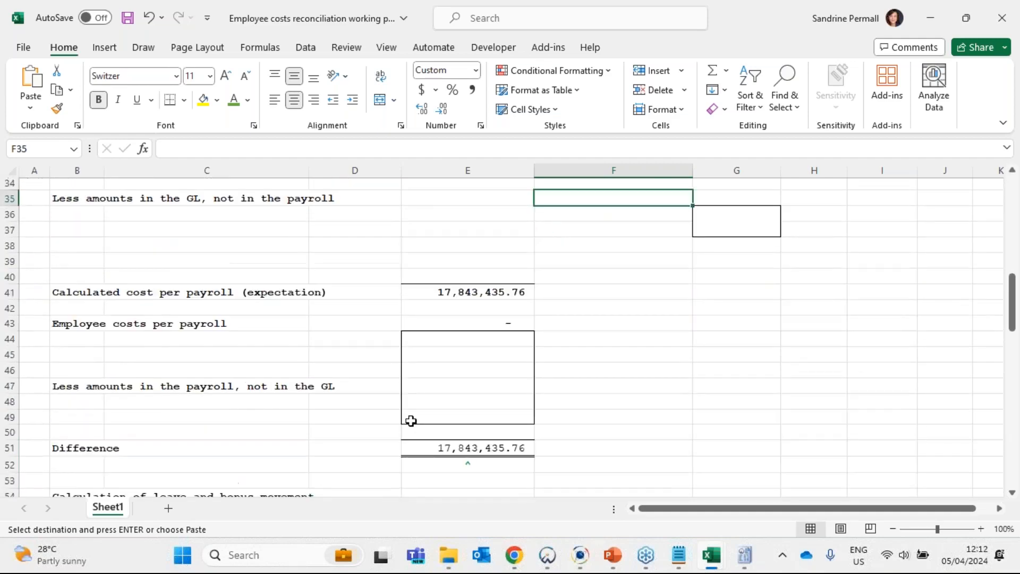
scroll(357, 362, "up", 4)
scroll(464, 237, "down", 2)
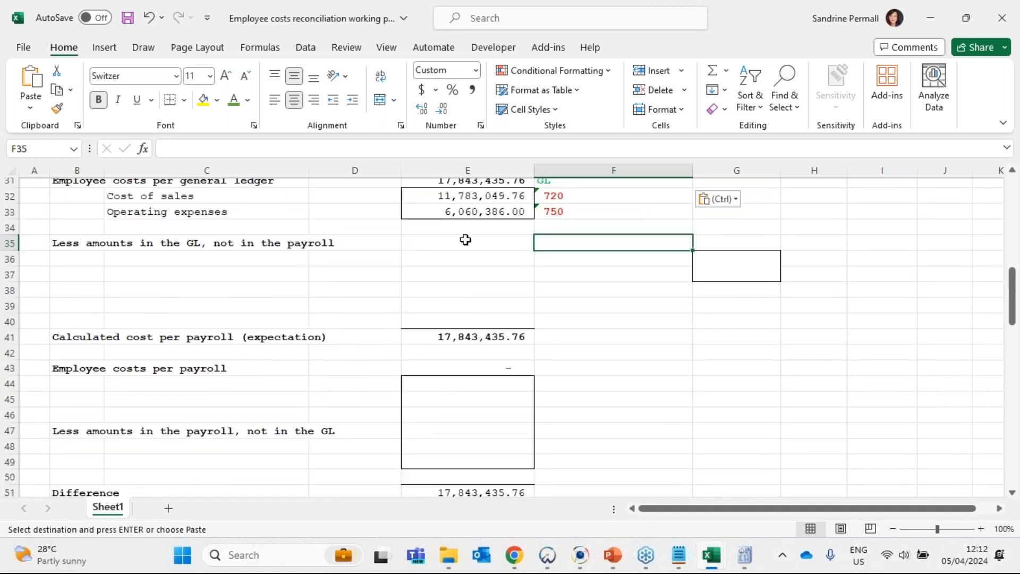
left_click_drag(464, 239, 473, 324)
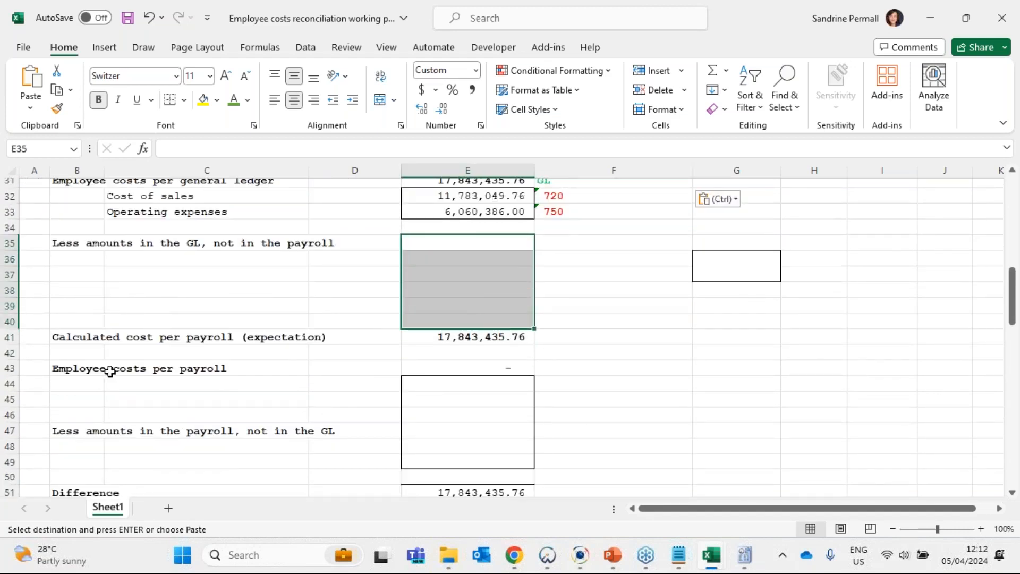
left_click_drag(109, 369, 501, 388)
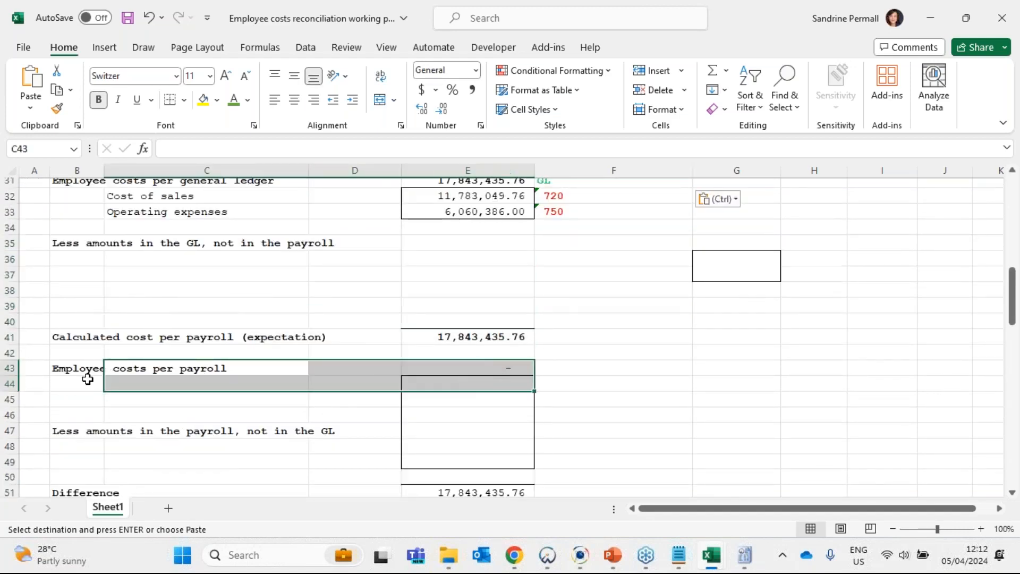
left_click_drag(86, 374, 483, 392)
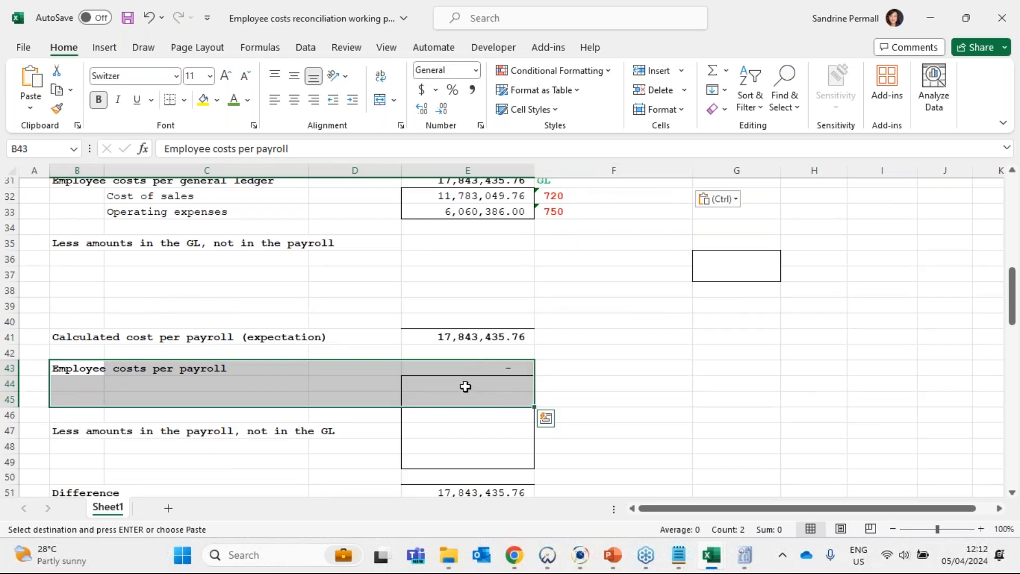
- Switch to File Explorer and preview the workbook "12 monthly report - split between salaries and wages." in the Supporting documents folder
left_click(448, 554)
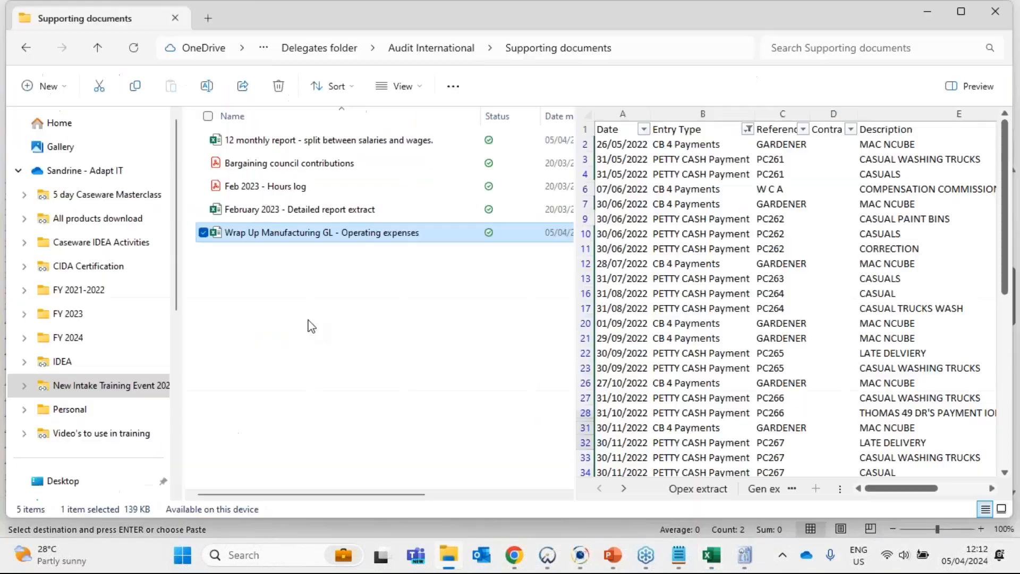
left_click(271, 141)
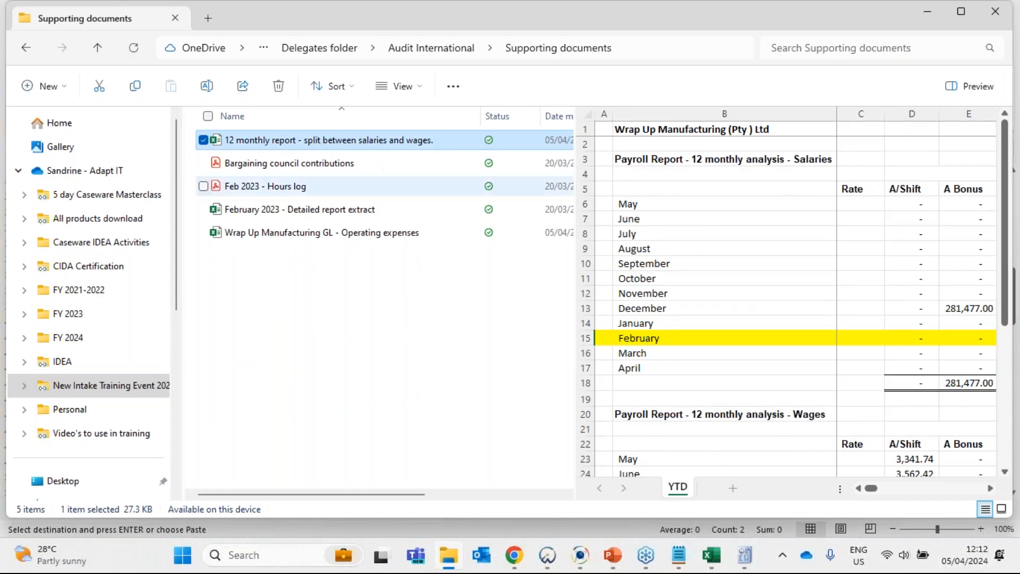
- Switch to the open 12 monthly report workbook in Excel and review the company name and month rows of the Salaries analysis
left_click(713, 555)
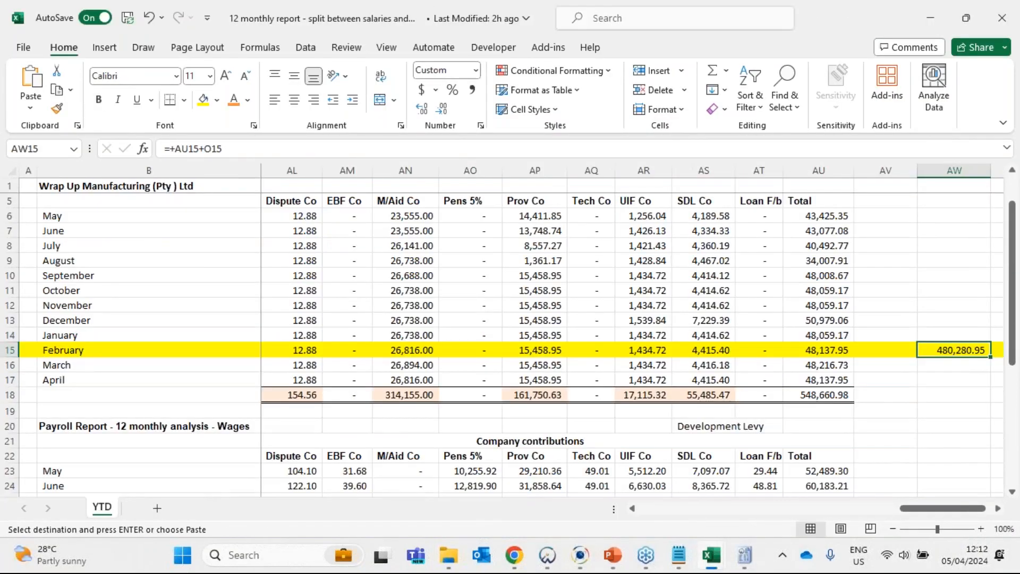
scroll(578, 427, "up", 1)
left_click_drag(584, 349, 5, 348)
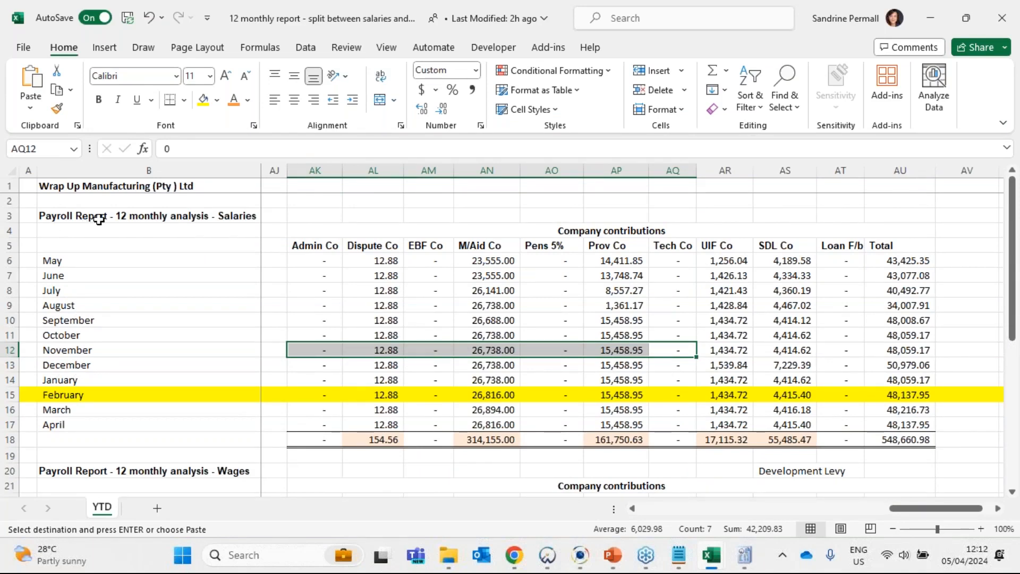
left_click(94, 187)
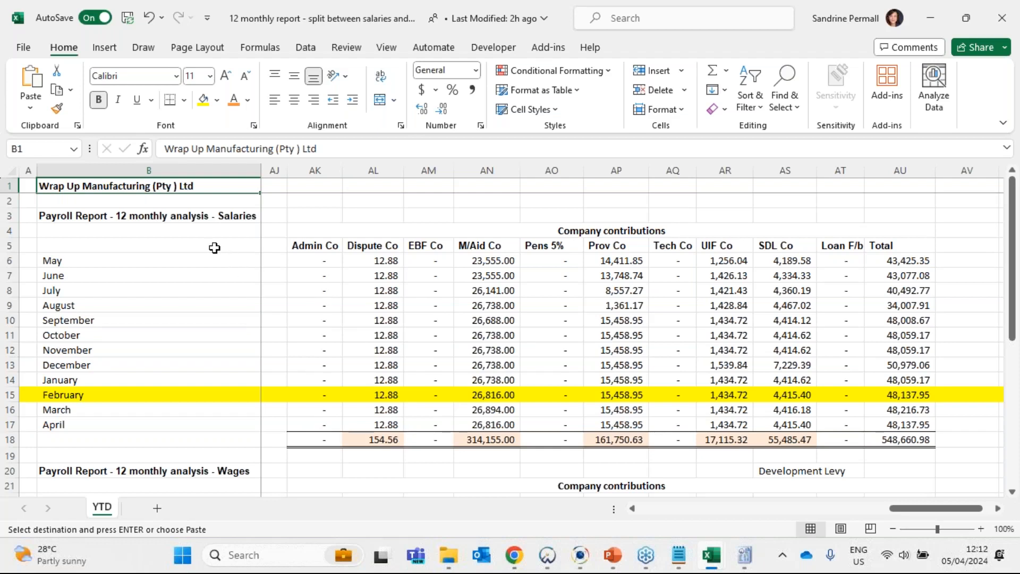
left_click(69, 260)
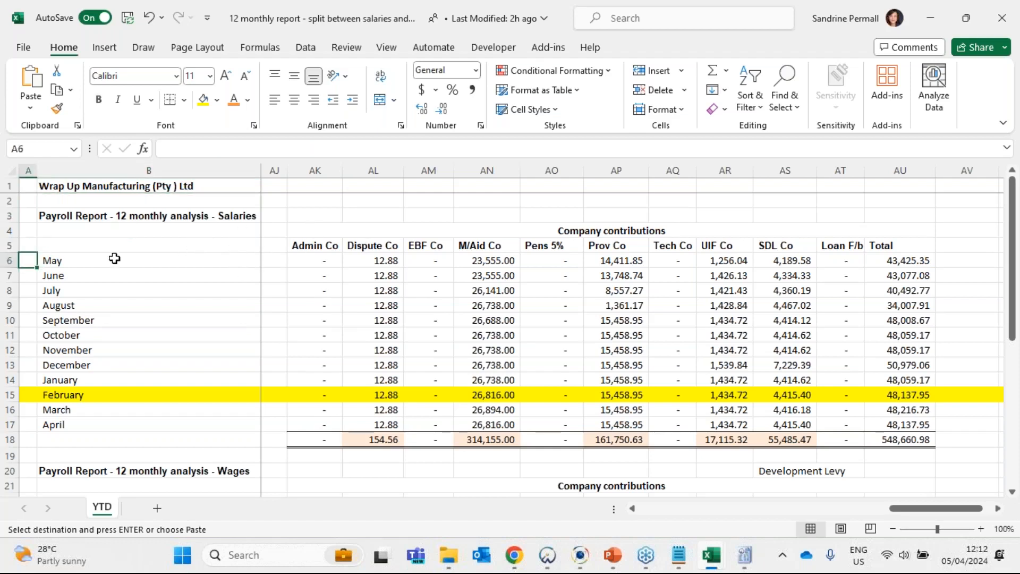
left_click(106, 394, "shift")
left_click(296, 359)
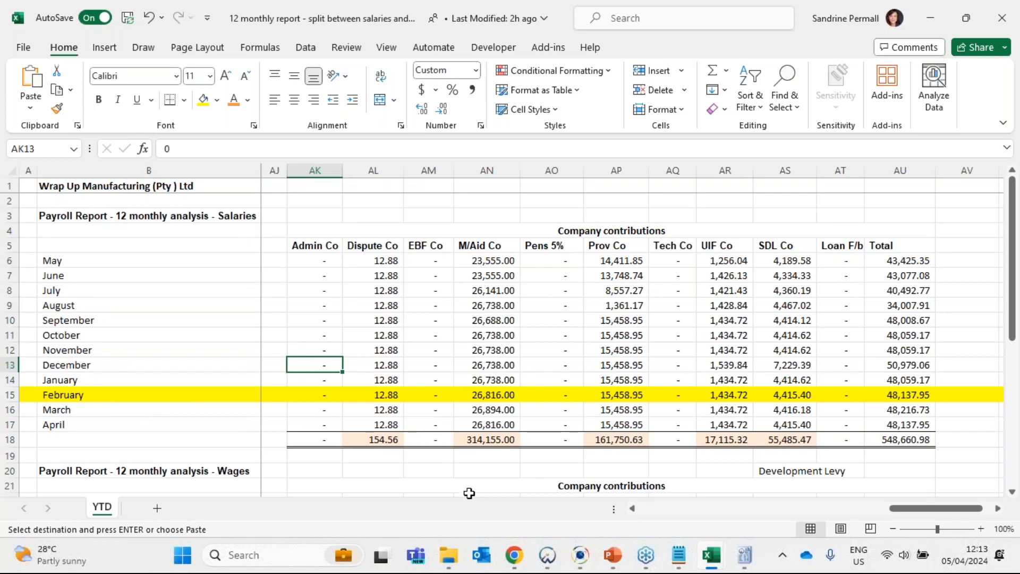
- Look through the Income, Deductions and Company contributions sections across the Salaries analysis
left_click_drag(501, 356, 5, 326)
left_click(587, 229)
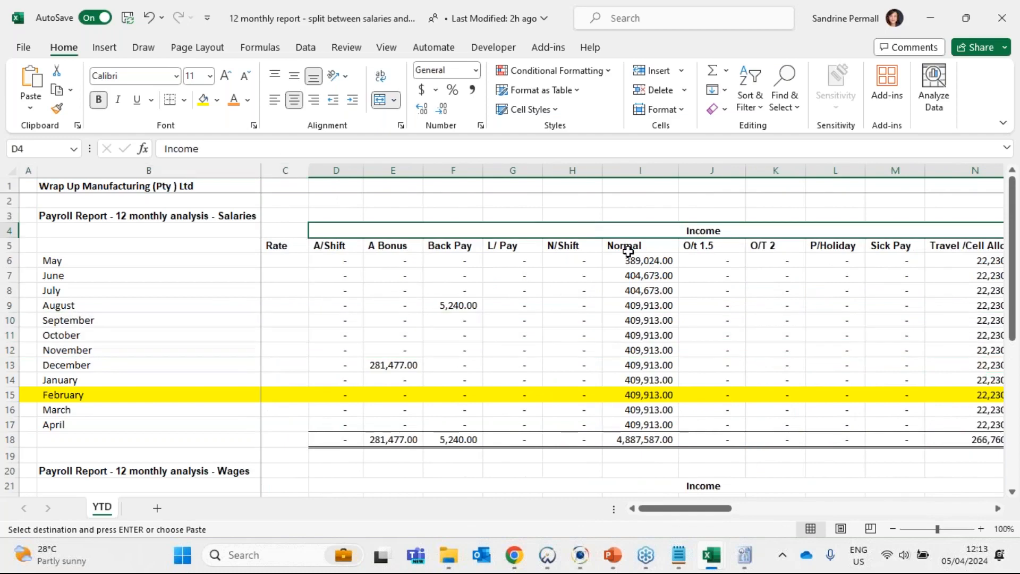
key("Right")
key("Right")
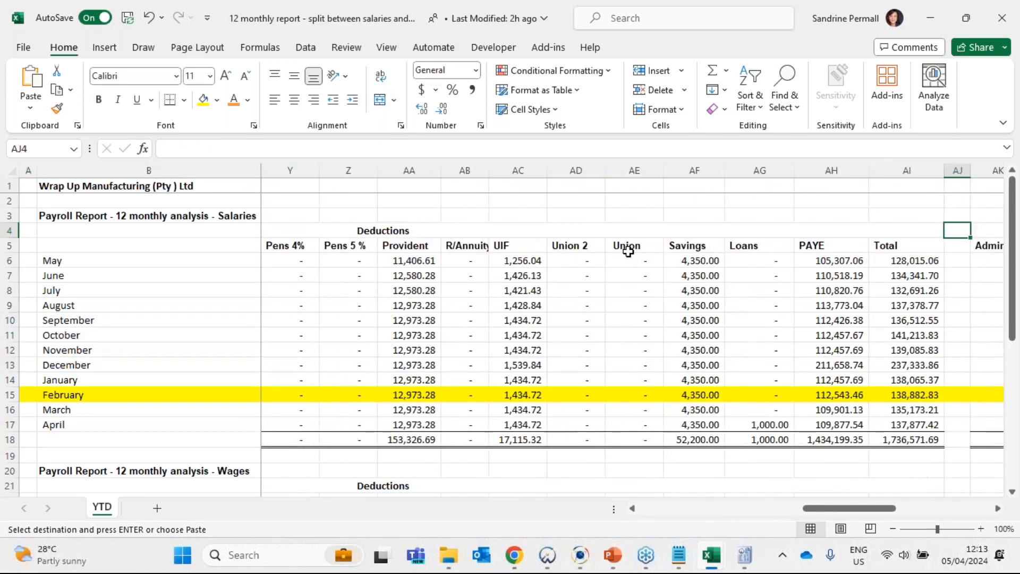
key("Right")
key("Right")
key("Right")
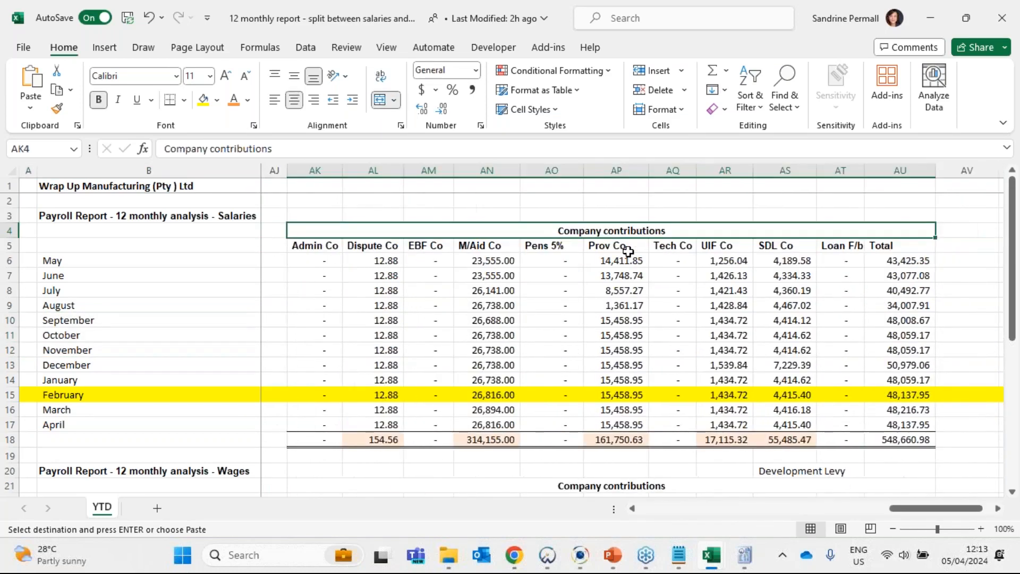
key("Right")
key("Right")
key("Right")
key("Right")
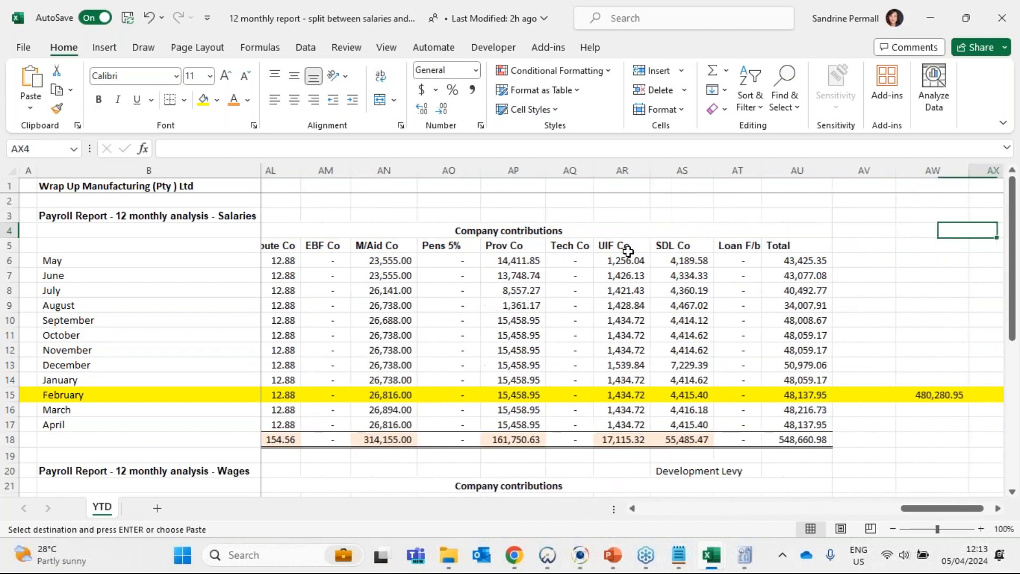
- Return to the start of the Salaries analysis and check the row 18 totals for A/Shift and Normal pay
key("Home")
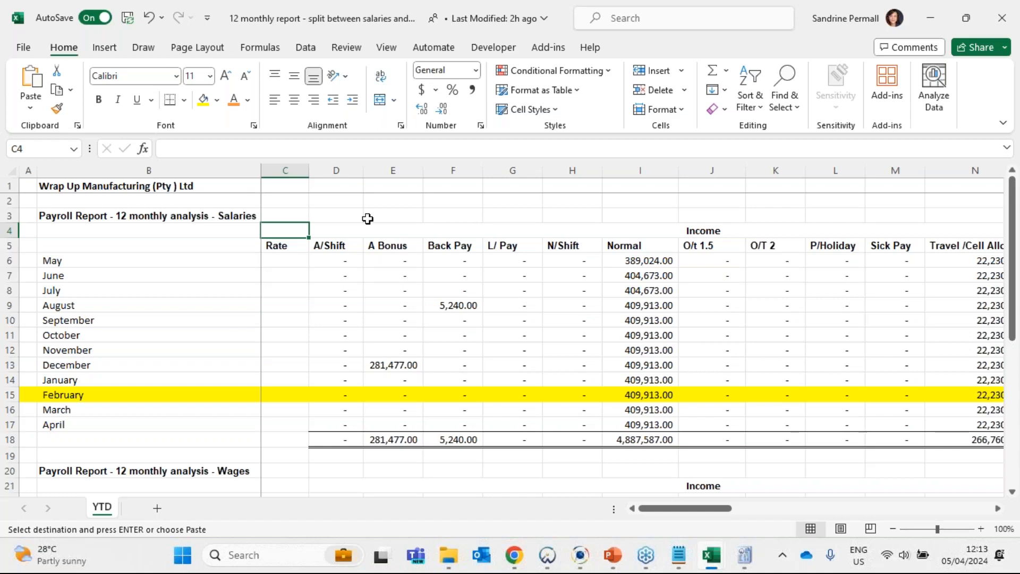
left_click(341, 423)
left_click(342, 437)
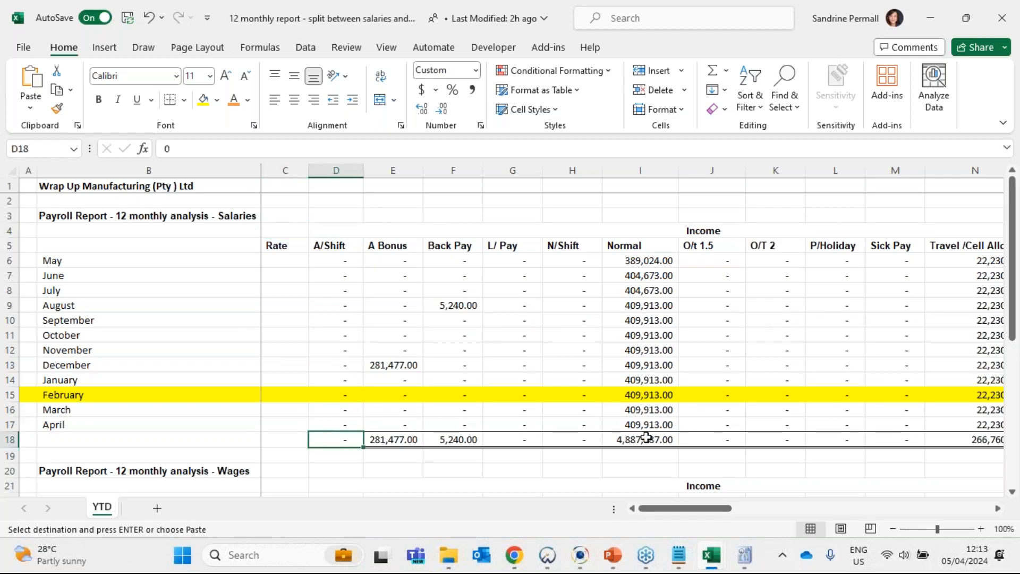
left_click(646, 436)
left_click_drag(667, 508, 600, 527)
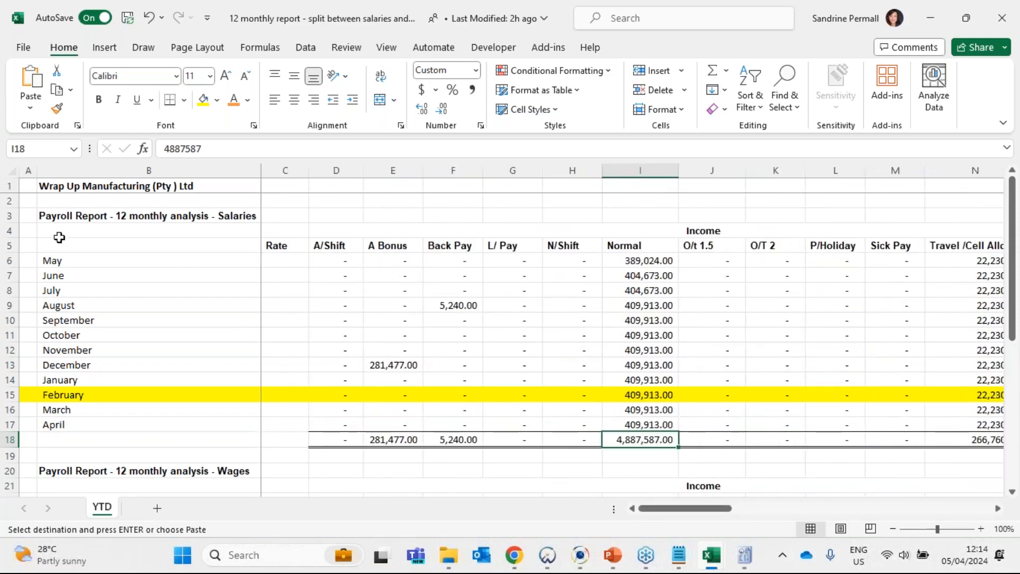
left_click(12, 216)
left_click(374, 340)
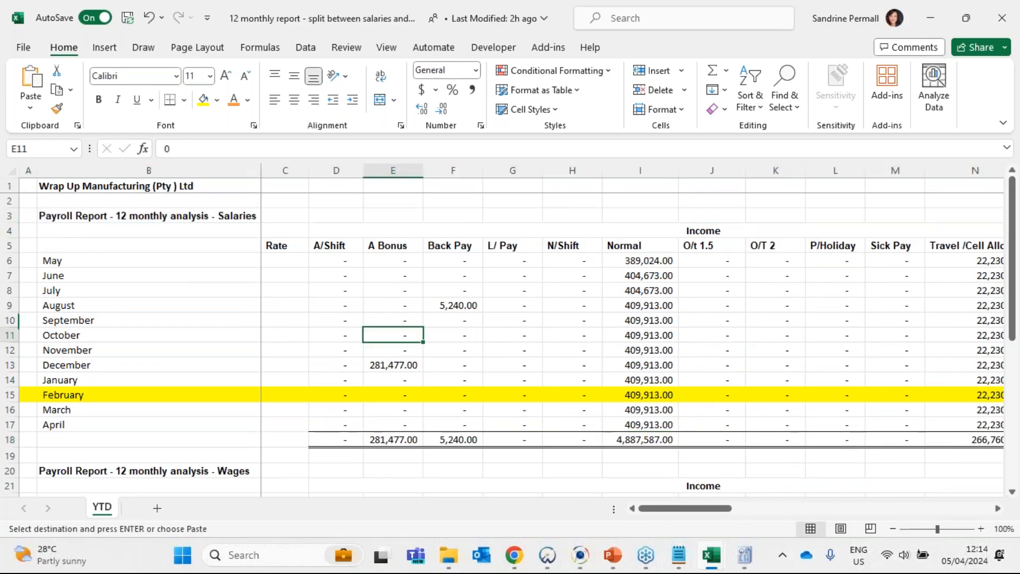
- Compare the headings and layout of the Salaries and Wages 12 monthly analyses on the YTD sheet
scroll(366, 342, "up", 2)
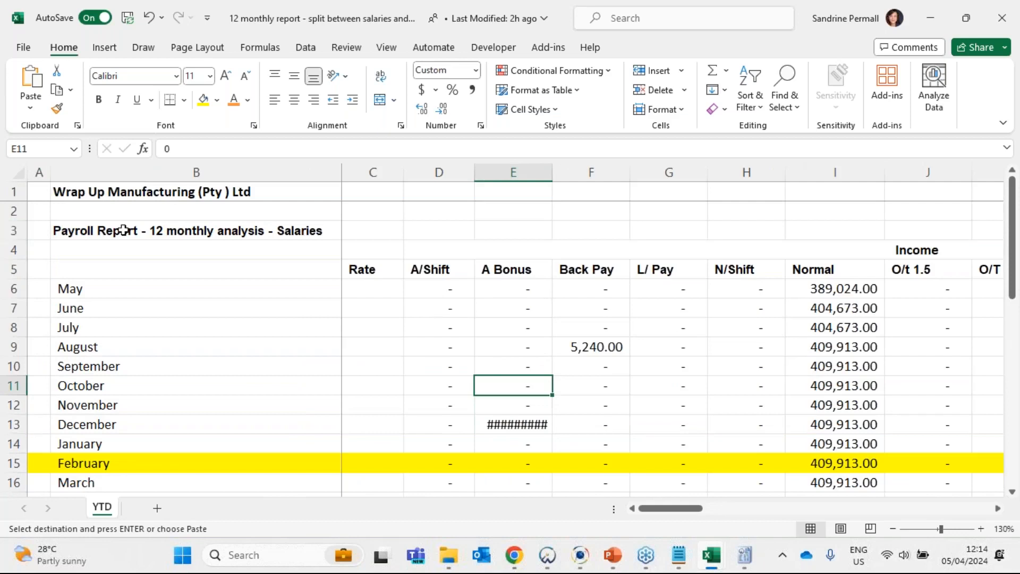
left_click(124, 229)
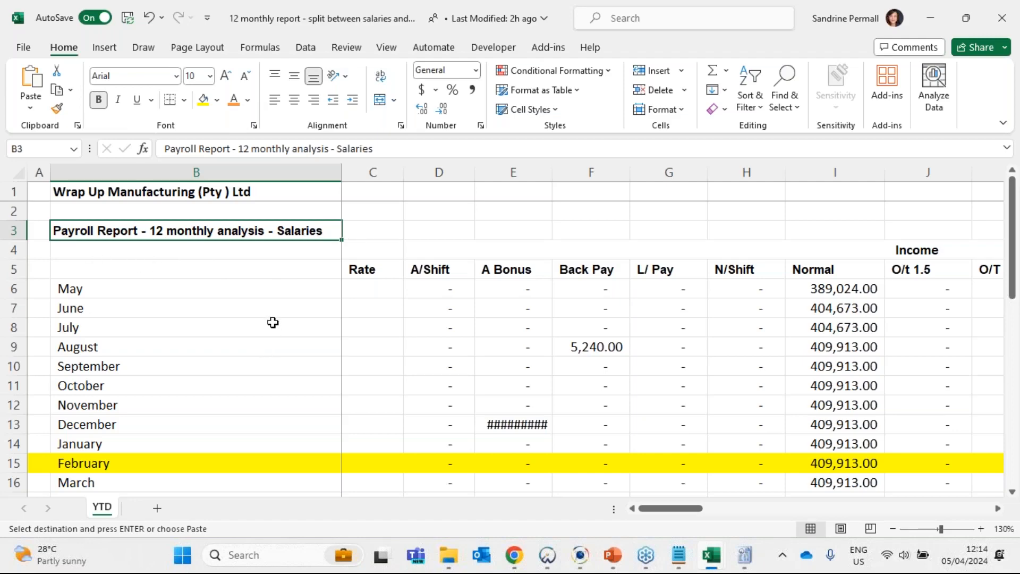
scroll(272, 324, "down", 1)
scroll(271, 324, "down", 4)
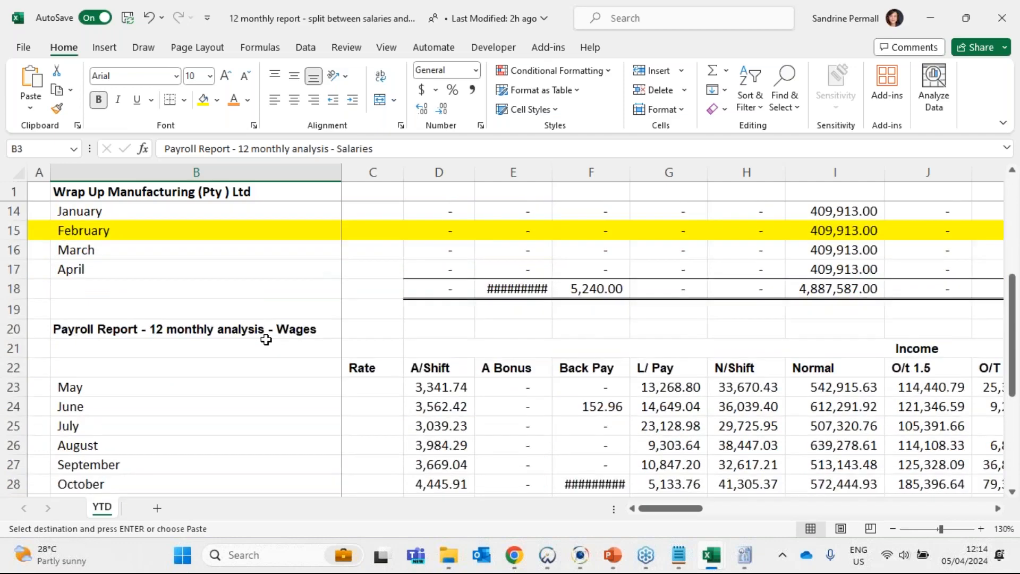
left_click(210, 302)
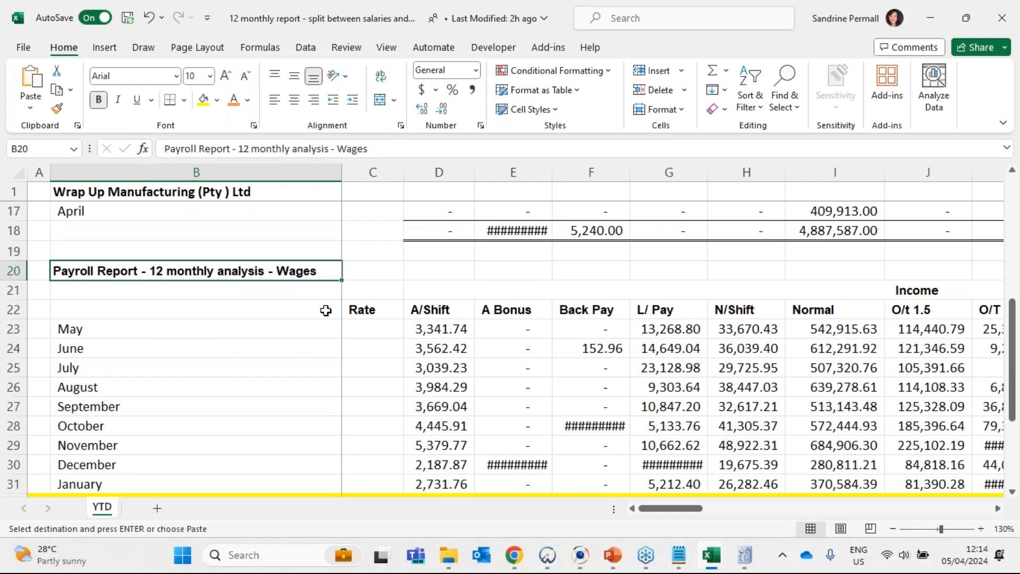
scroll(308, 287, "up", 5)
left_click(286, 232)
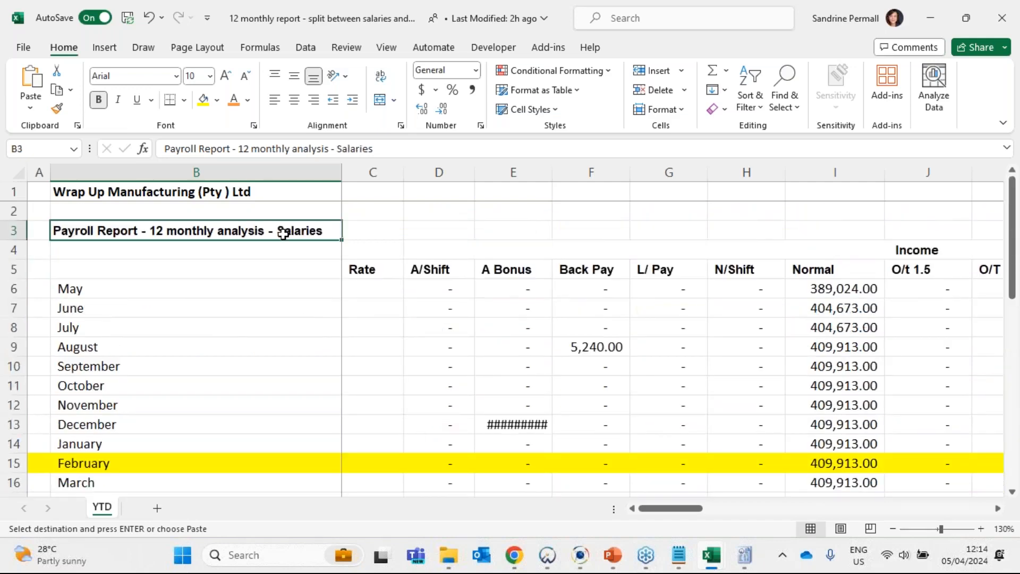
scroll(282, 233, "down", 3)
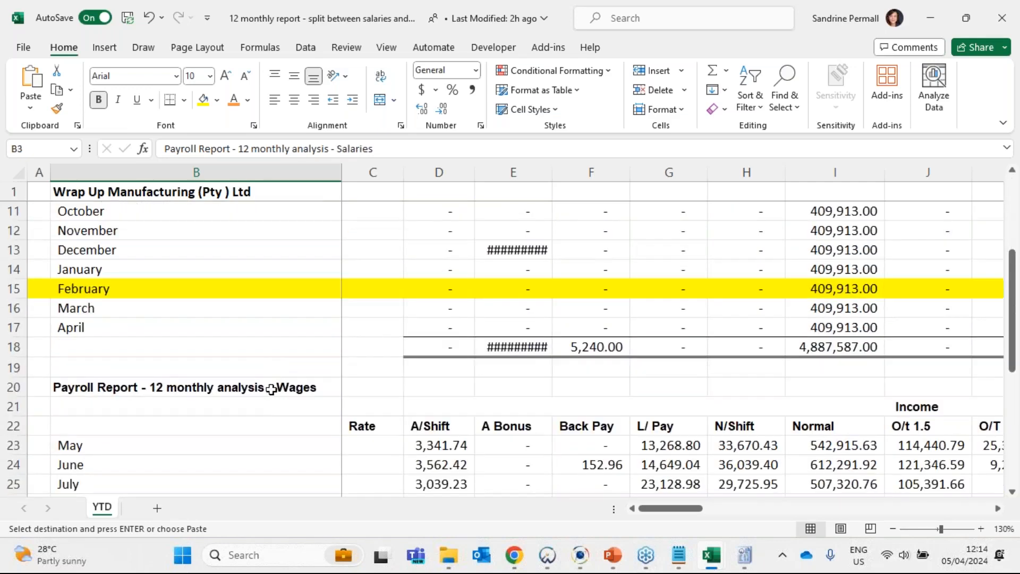
left_click(271, 389)
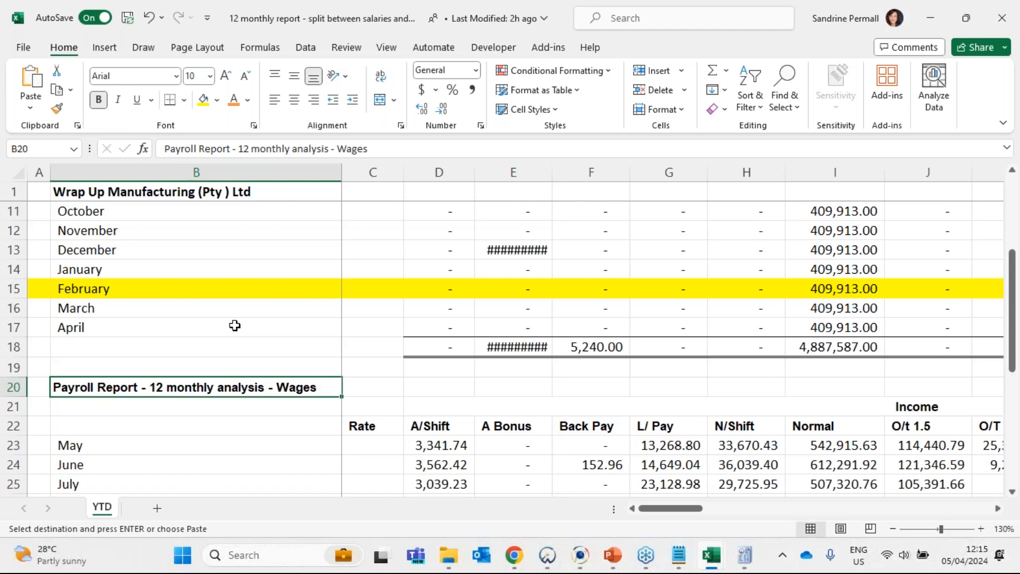
scroll(234, 326, "up", 3)
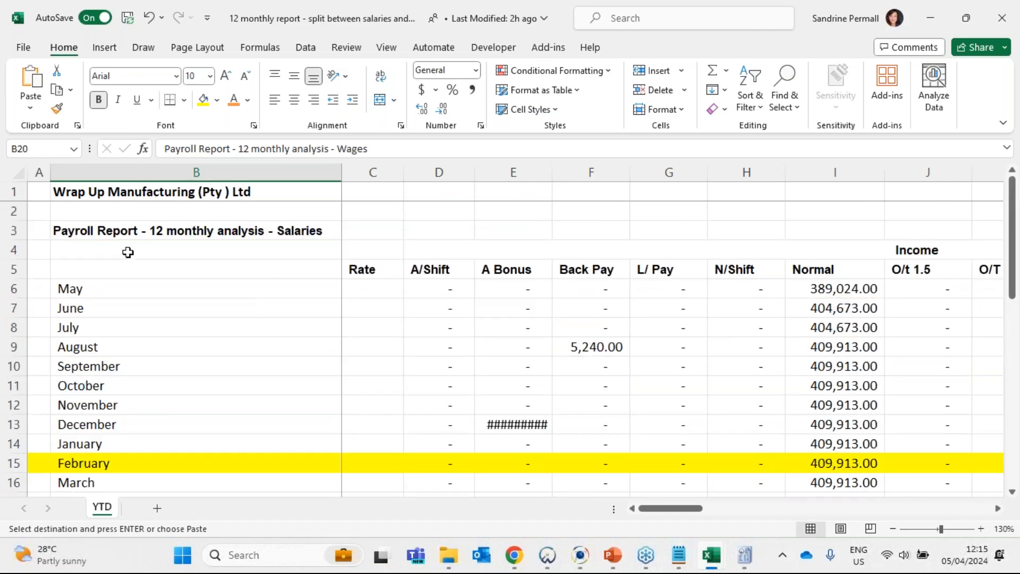
left_click(137, 239)
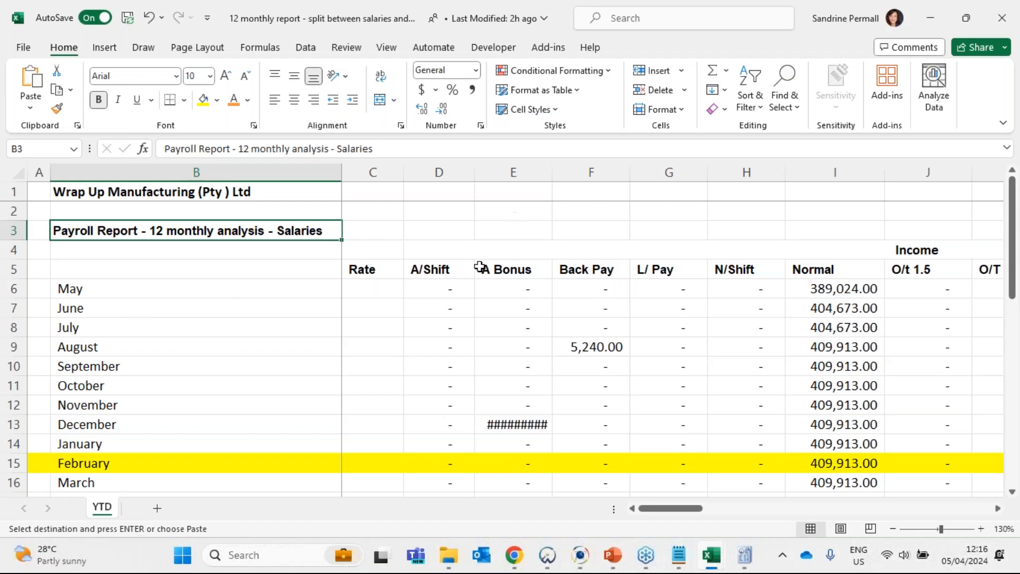
- Examine the Income columns in both the Salaries and the Wages analyses
left_click(543, 251)
left_click(892, 529)
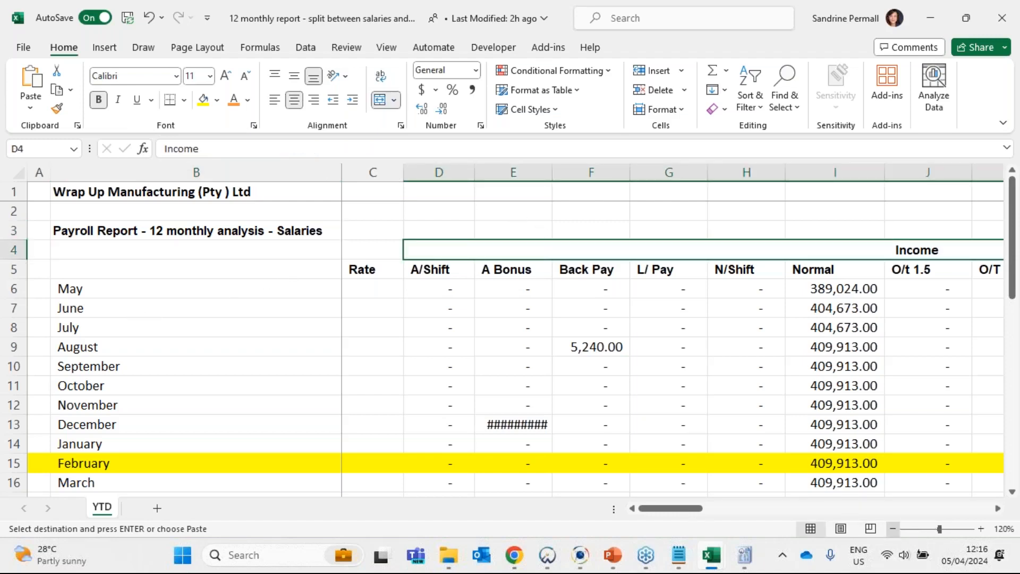
left_click(892, 529)
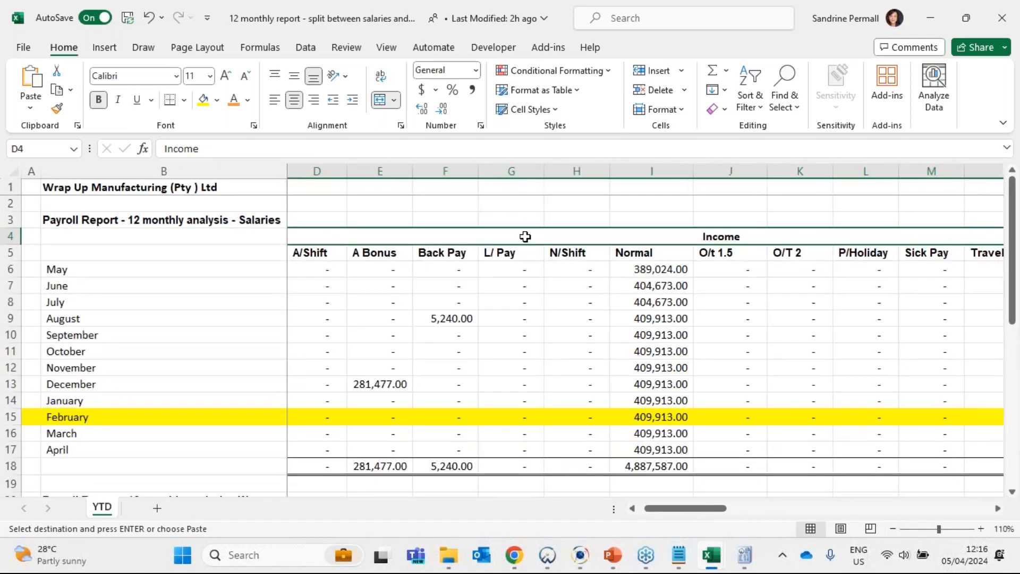
scroll(537, 275, "down", 3)
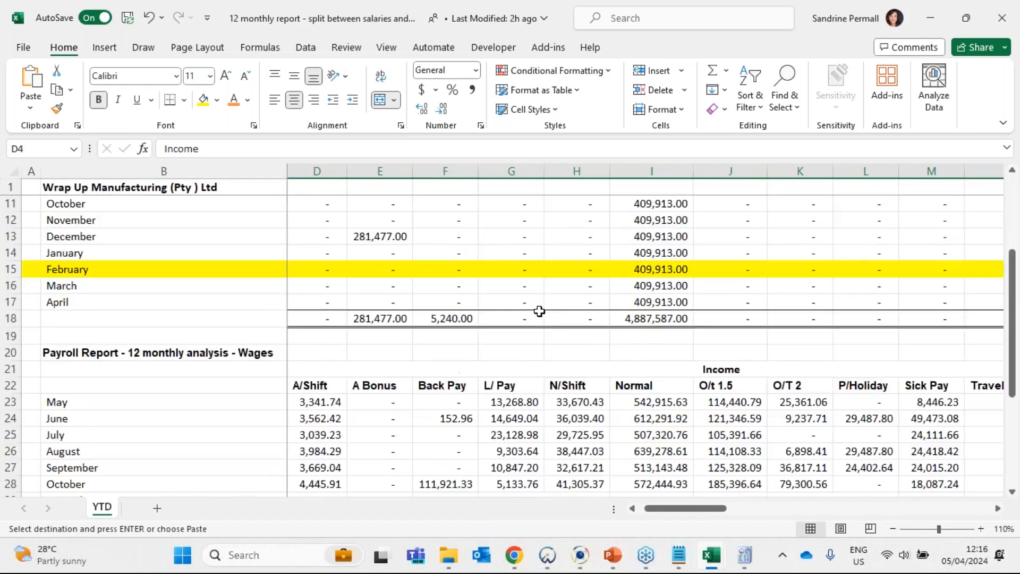
scroll(539, 311, "down", 2)
left_click(574, 278)
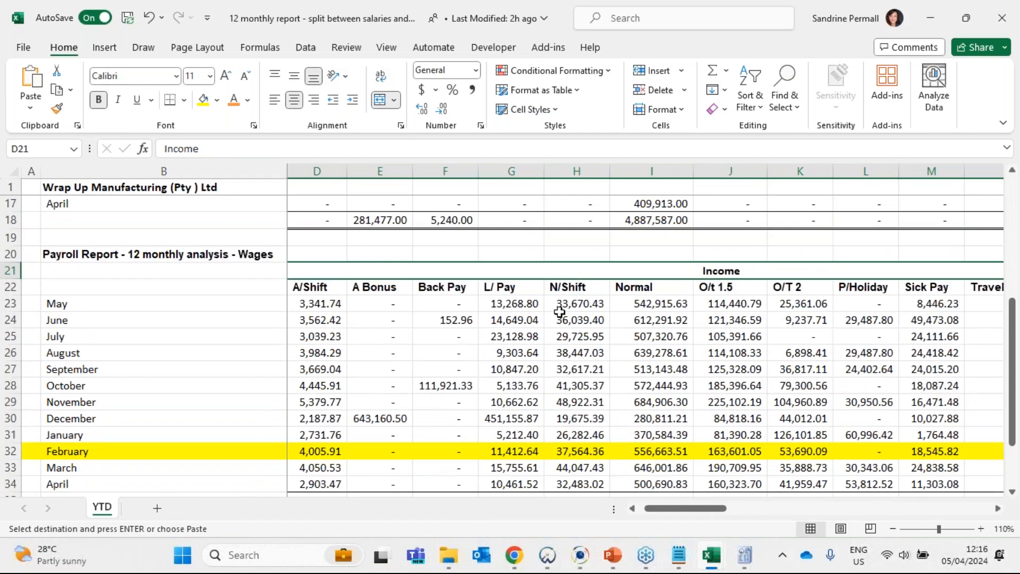
scroll(556, 313, "up", 3)
scroll(556, 315, "up", 2)
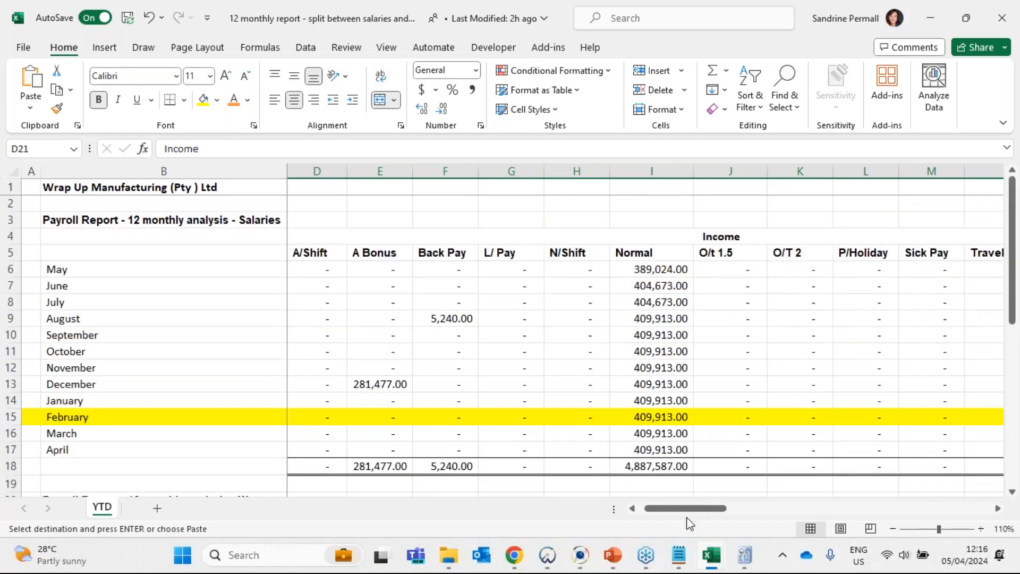
- Examine the Deductions columns of the Salaries analysis, followed by its Company contributions columns
left_click_drag(696, 509, 804, 513)
left_click(751, 235)
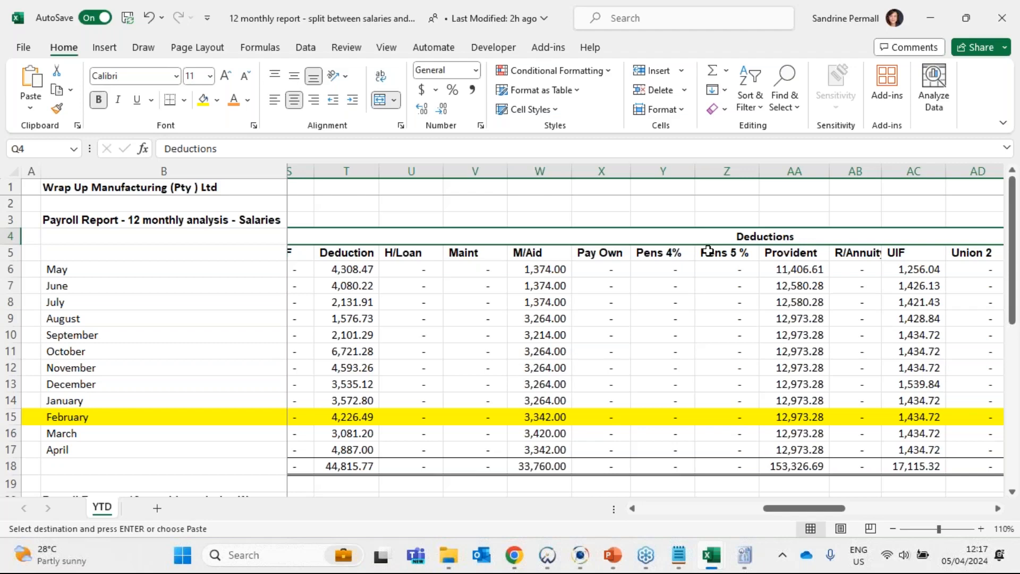
key("Right")
scroll(708, 251, "right", 2)
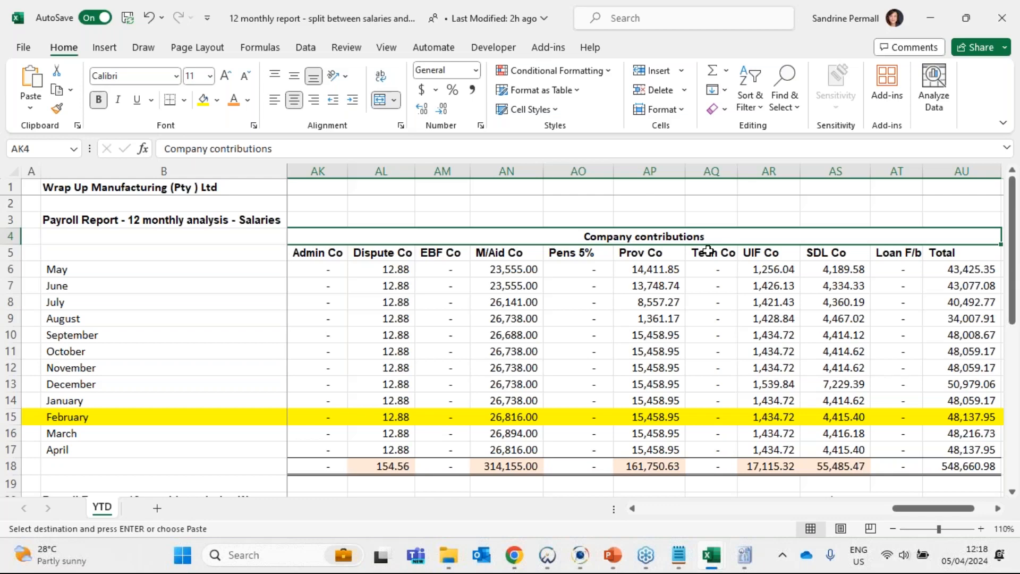
key("Left")
key("Left")
key("Left")
key("Left")
key("Left")
key("Left")
key("Left")
key("Left")
key("Left")
key("Left")
key("Left")
key("Left")
key("Left")
key("Left")
key("Left")
key("Left")
key("Left")
key("Left")
key("Left")
key("Left")
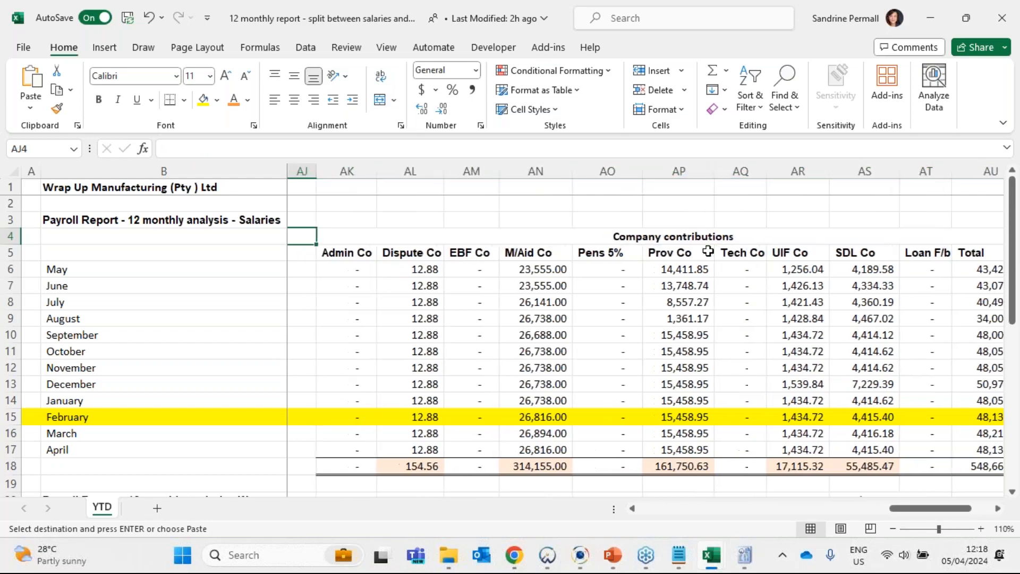
- Go back over the salary Deductions and select the whole Company contributions block down to the row 18 totals for review
key("Right")
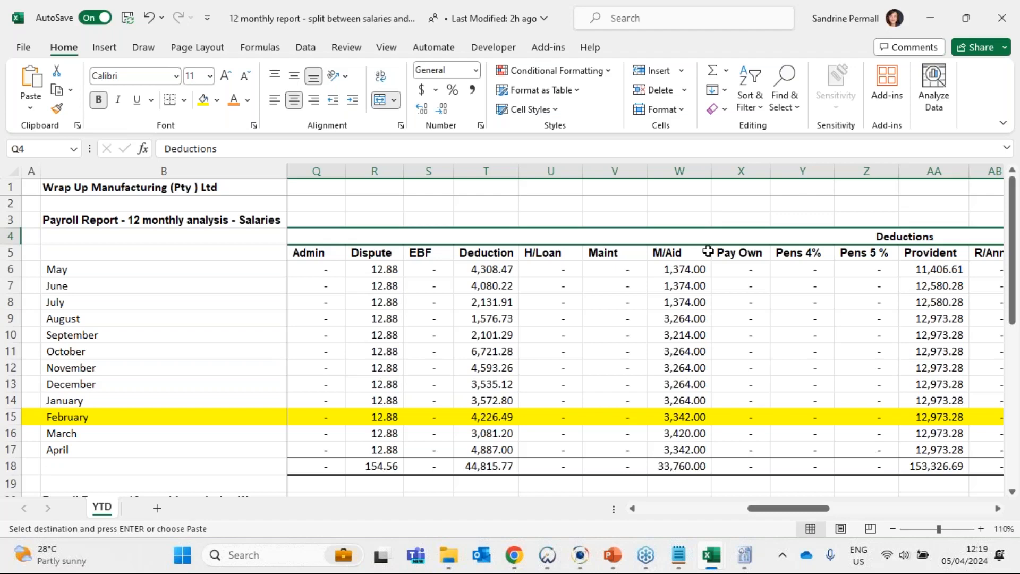
key("Right")
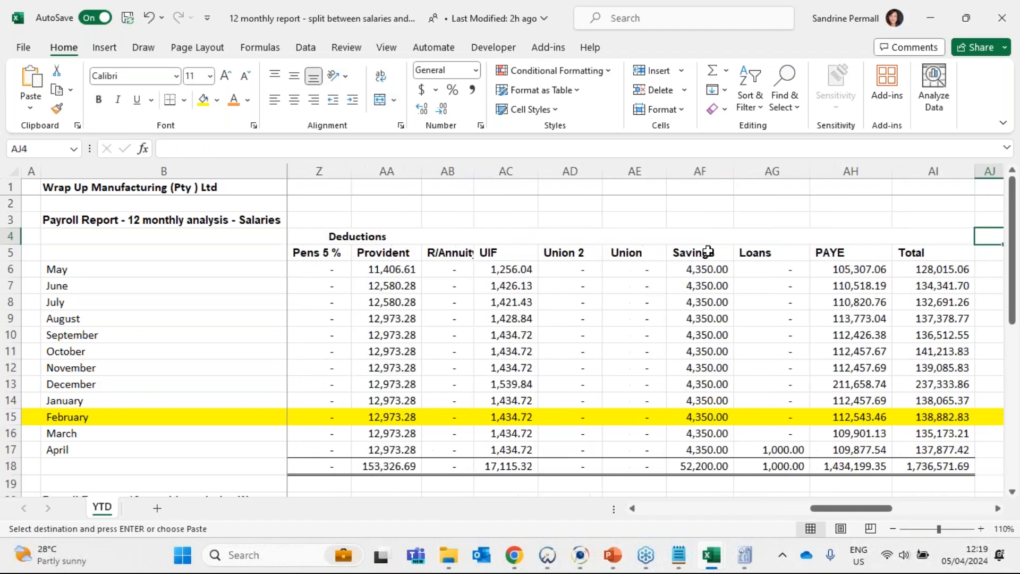
key("Right")
key("Right")
key("Right")
key("Right")
key("Right")
key("Right")
key("Right")
key("Right")
key("Right")
key("Right")
key("Right")
key("Right")
key("Right")
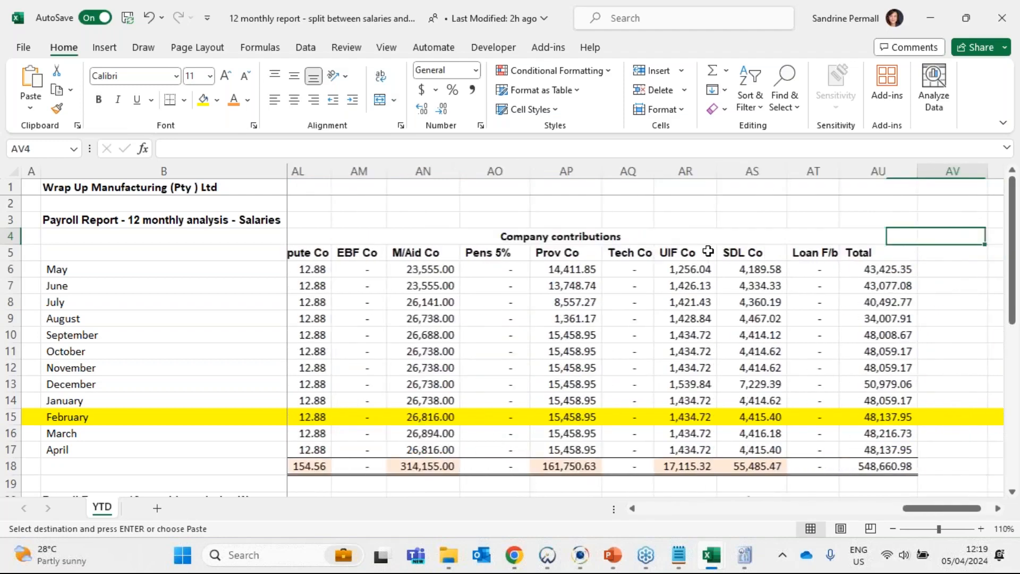
left_click_drag(430, 239, 437, 465)
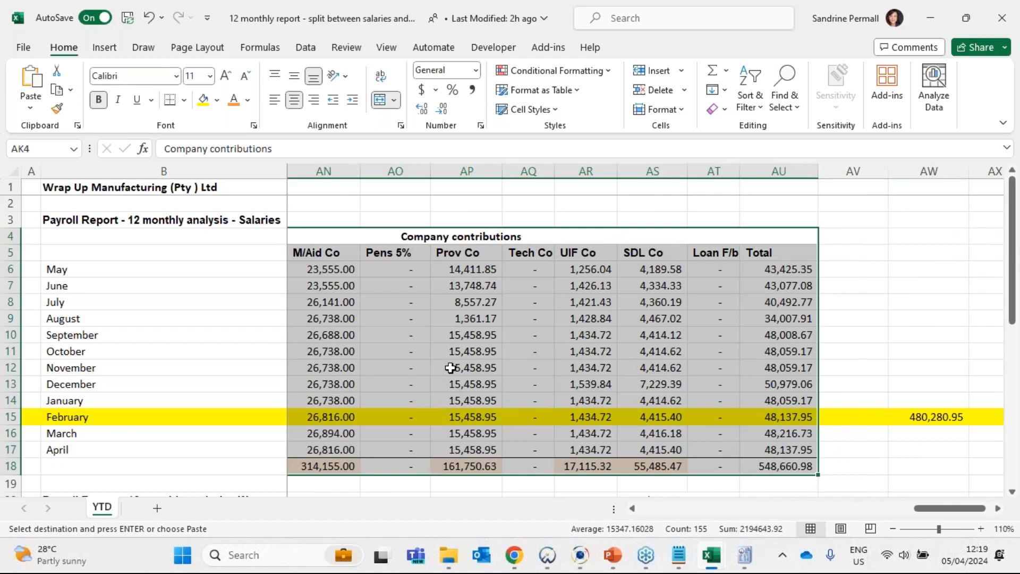
left_click(451, 367)
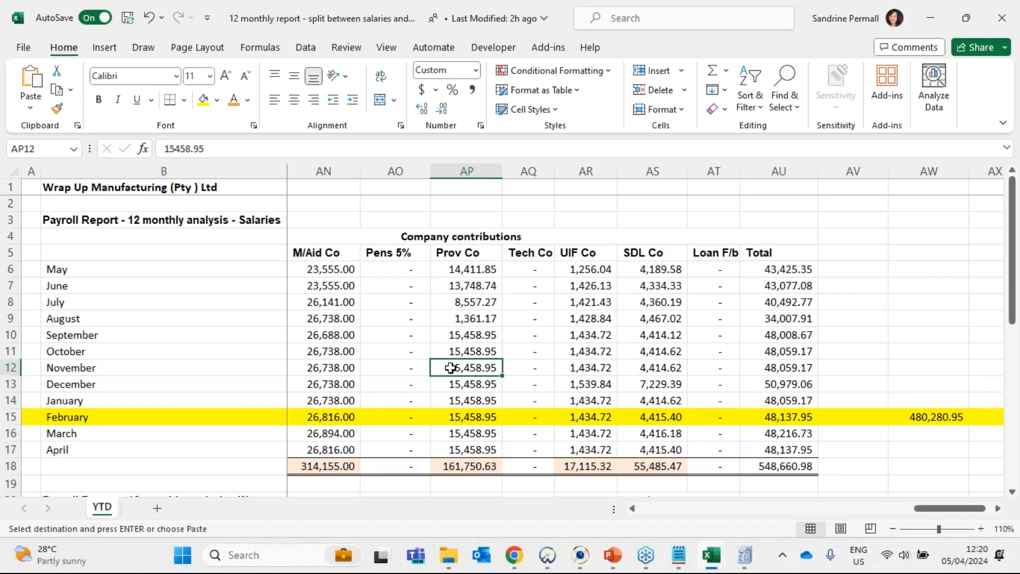
- Insert two blank columns between the salaries Company contributions Total in column AU and the February check figure
key("Right")
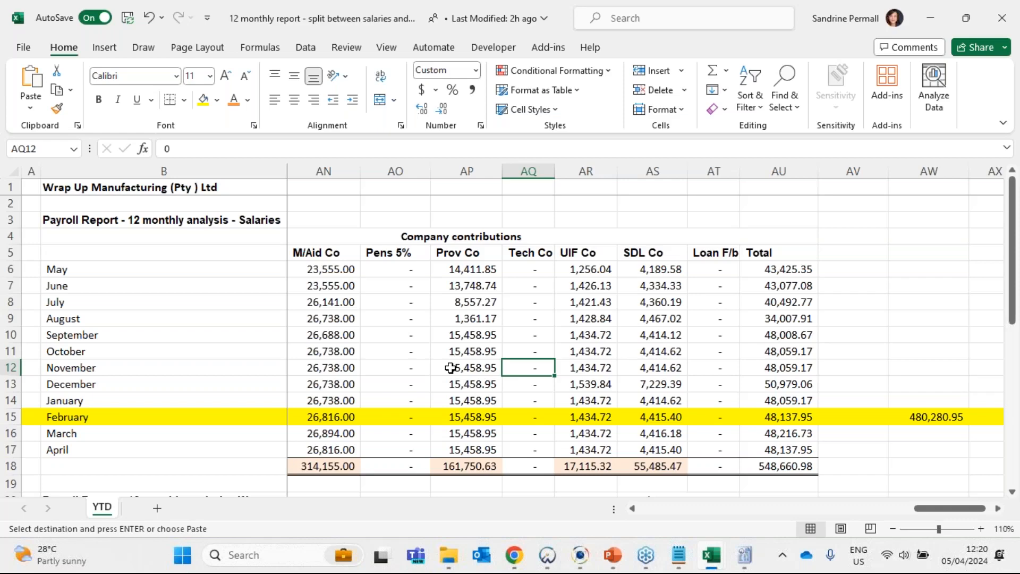
left_click(997, 508)
left_click(998, 508)
left_click(998, 508)
left_click(998, 508)
left_click(678, 417)
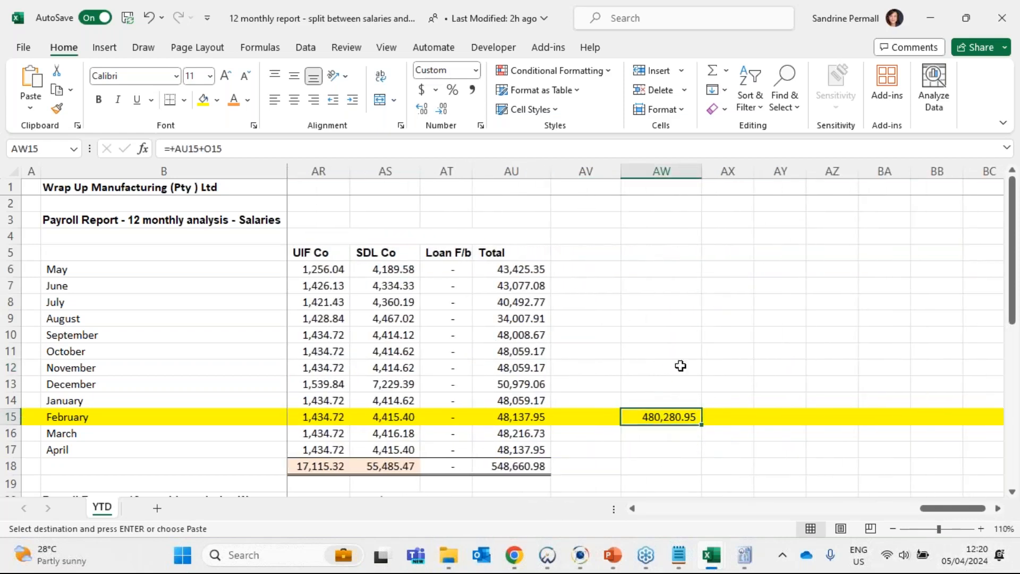
left_click(611, 171)
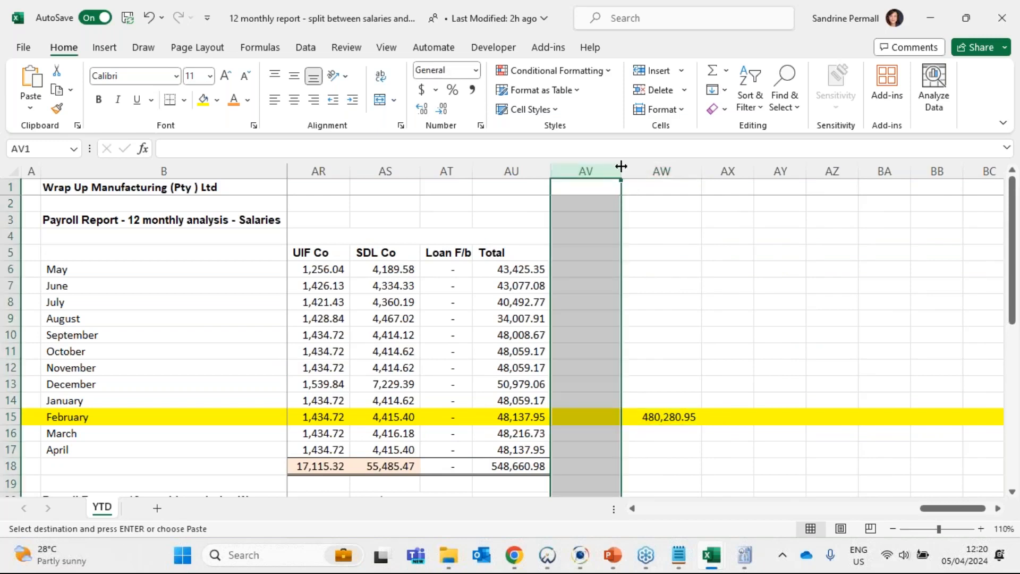
key("Return")
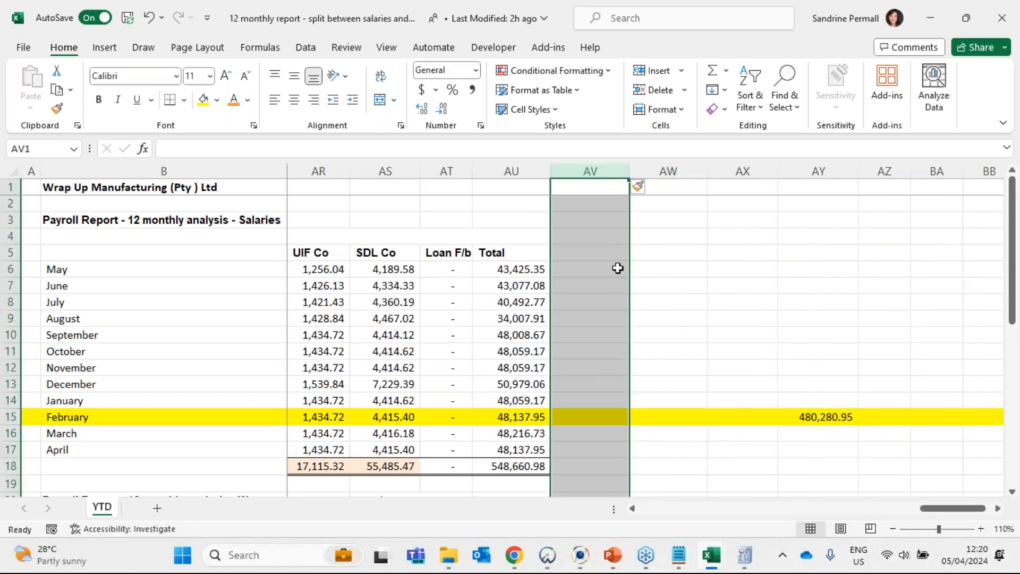
- Enter the heading CTC in cell AW5, in line with the salaries column headings
left_click(616, 268)
left_click(656, 269)
left_click(654, 250)
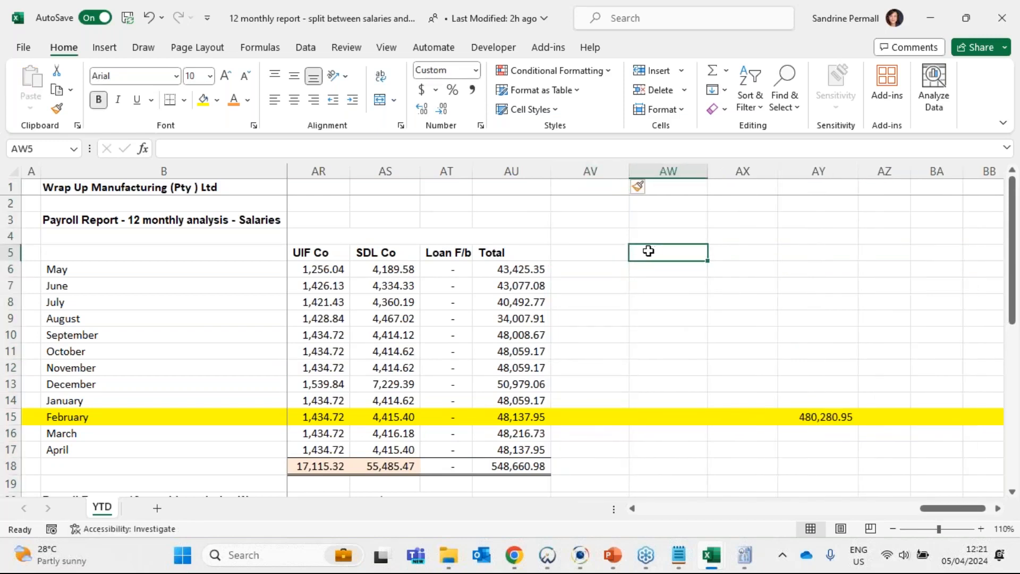
double_click(648, 250)
type("CTC")
key("Return")
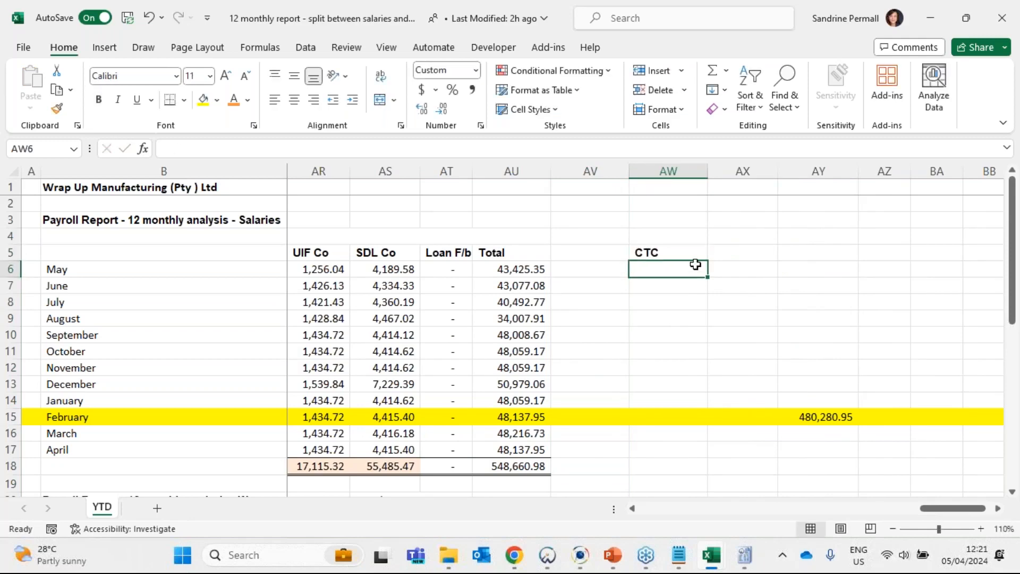
- Calculate the May salaries CTC in AW6 with =O6+AU6, adding Gross to the Company contributions Total
type("=")
left_click_drag(927, 508, 714, 526)
left_click(651, 270)
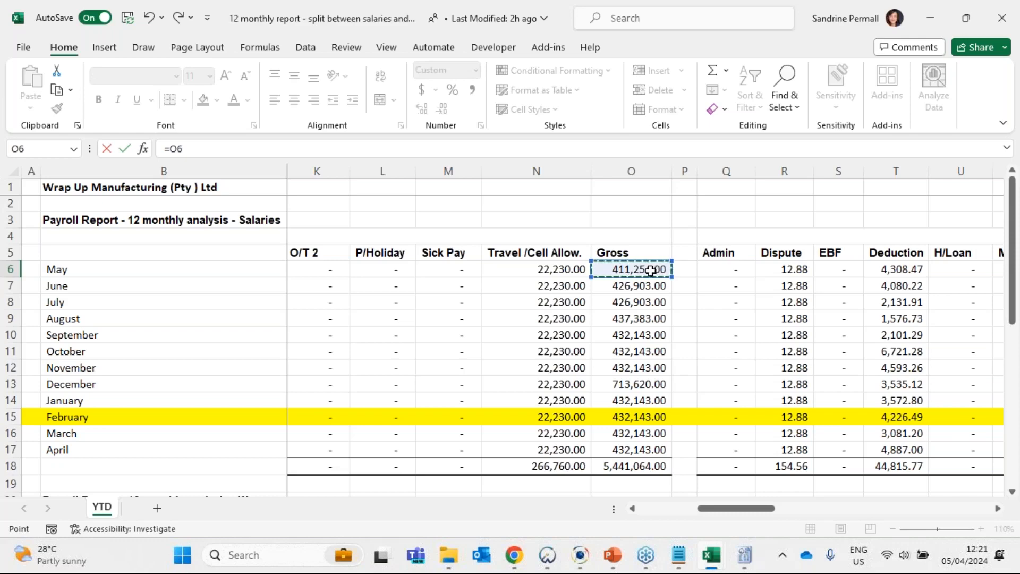
type("+")
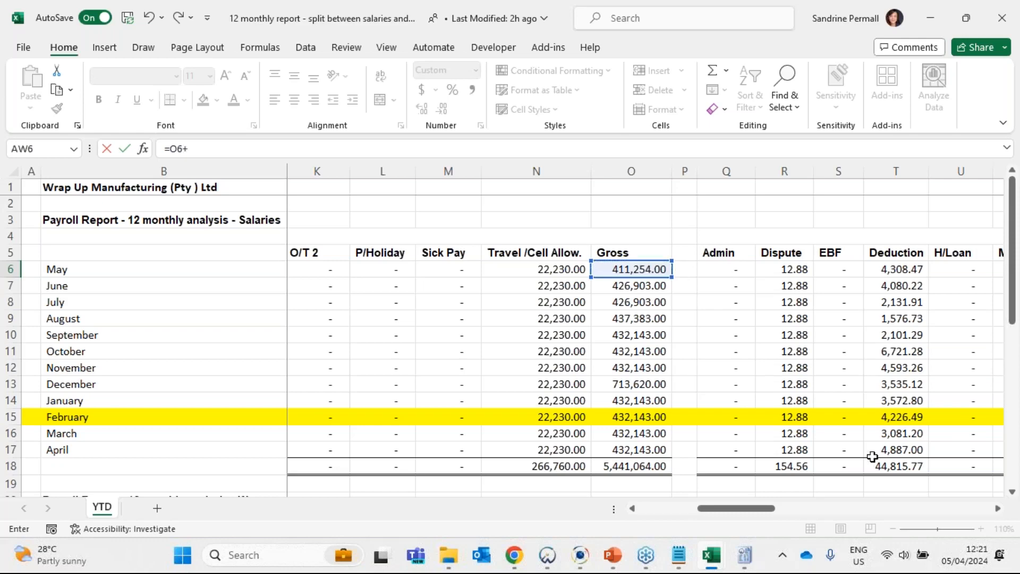
left_click_drag(766, 514, 930, 513)
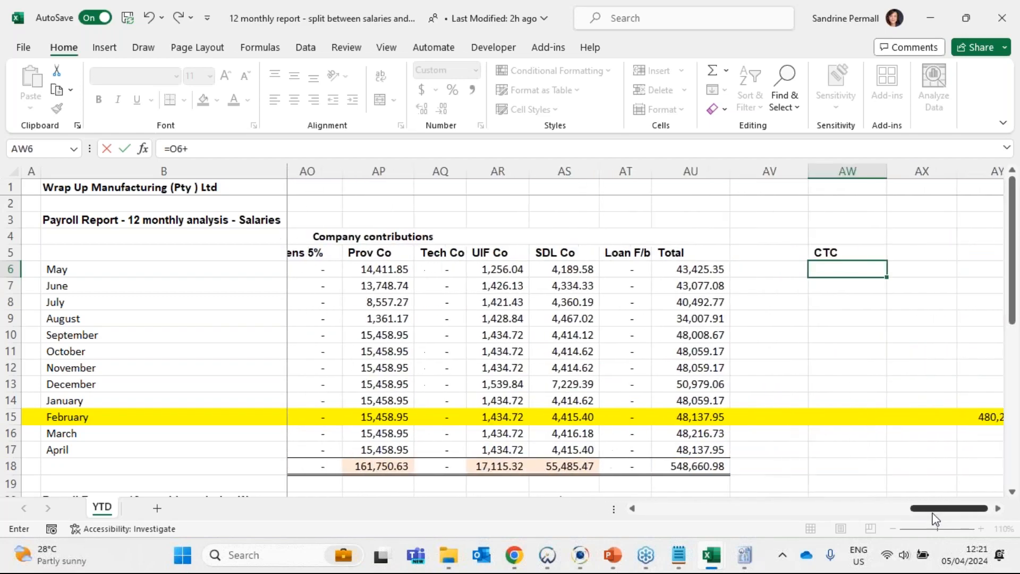
left_click(708, 267)
key("Return")
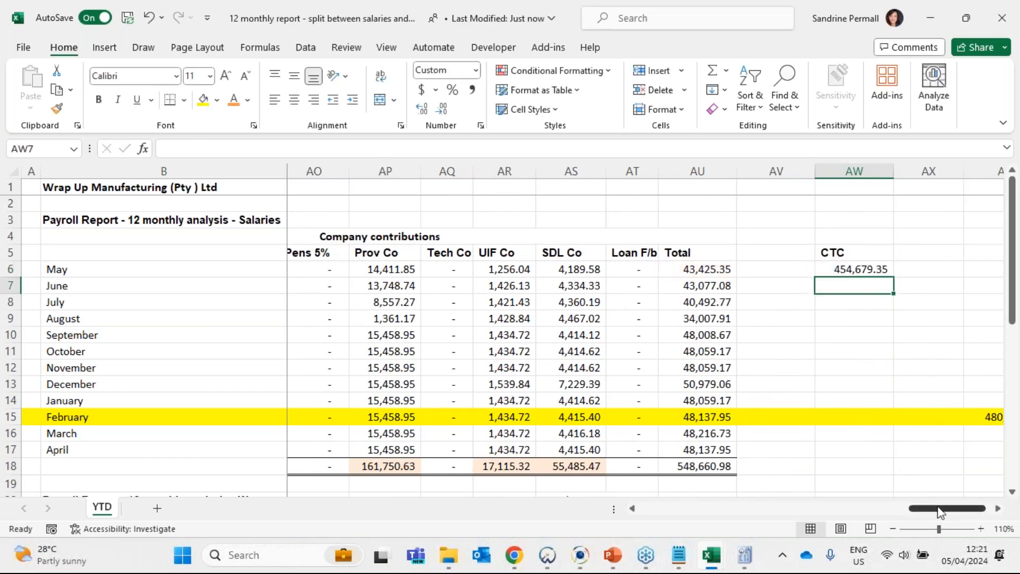
- Fill the salaries CTC formula down to April in AW17 and add a SUM of AW6:AW17 in AW18
left_click_drag(947, 508, 953, 508)
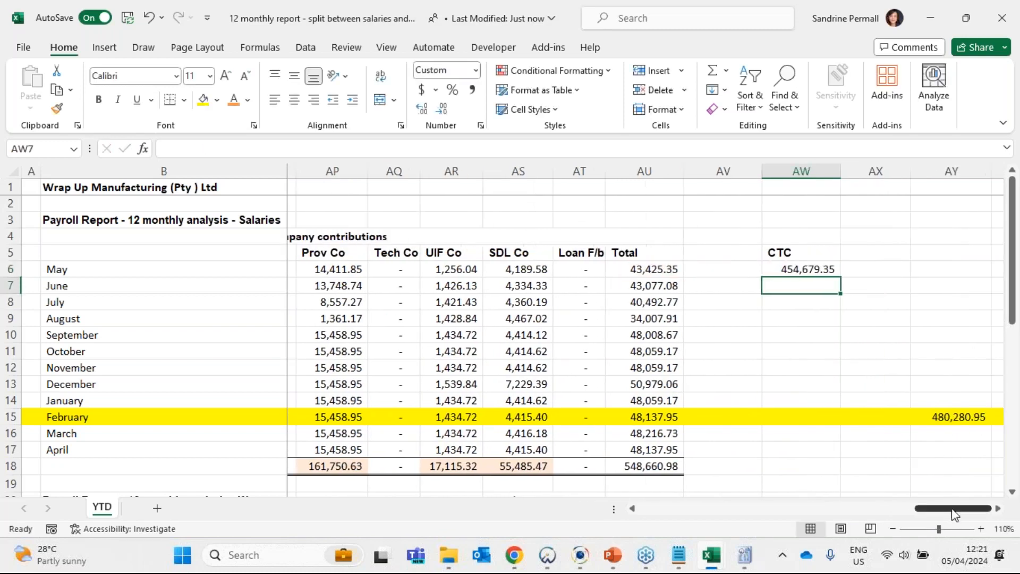
left_click(998, 509)
left_click(746, 269)
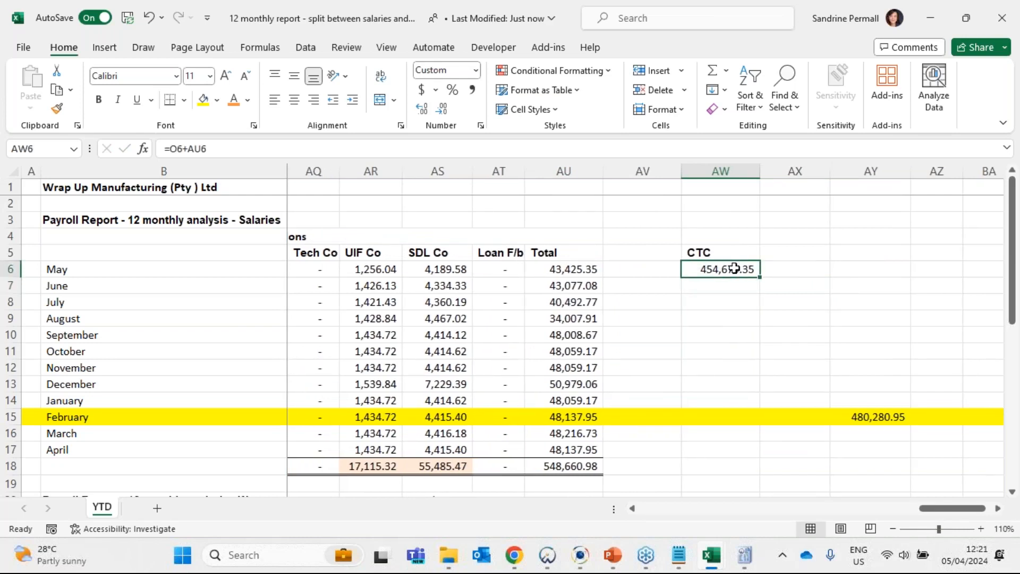
left_click_drag(759, 277, 760, 456)
left_click(733, 468)
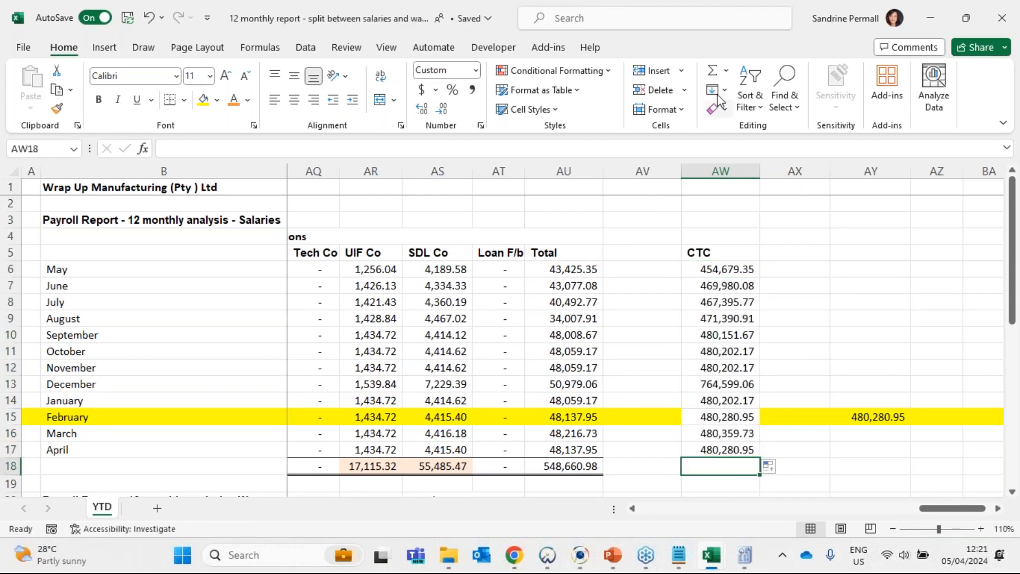
left_click(714, 71)
key("Return")
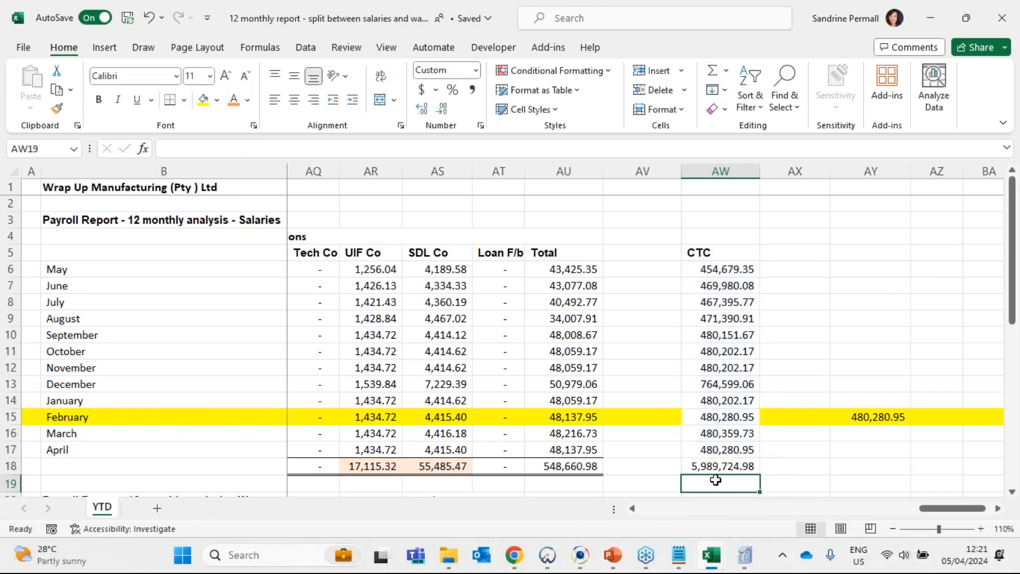
- Recheck the May salaries CTC formula in AW6, refill it down to April in AW17 and review the AW18 total
left_click(717, 466)
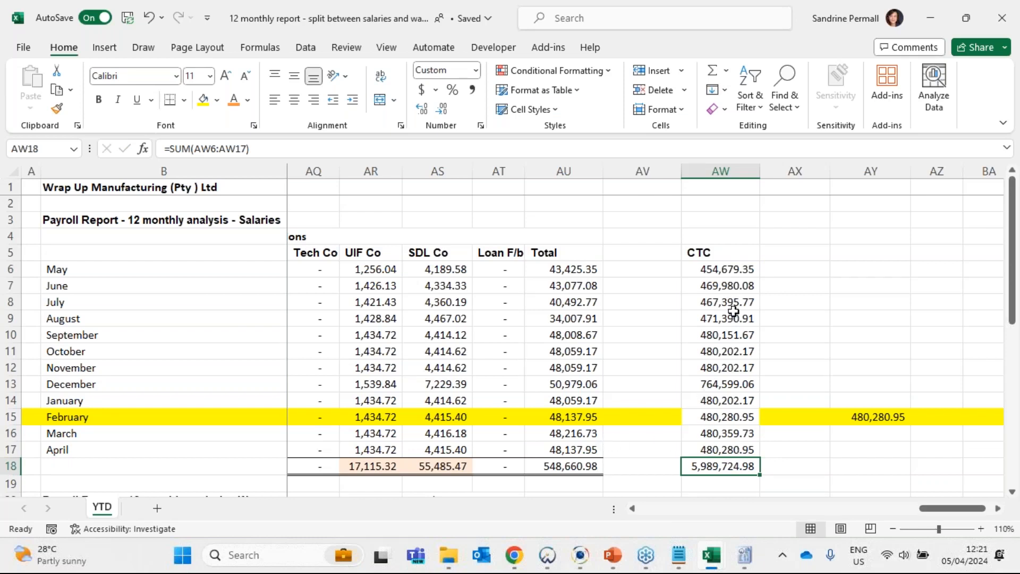
double_click(735, 274)
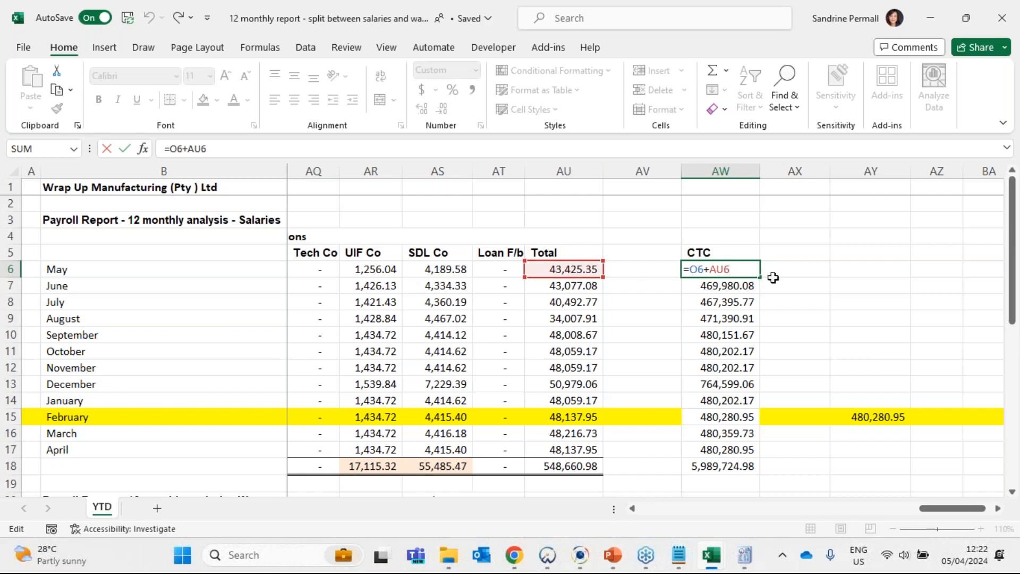
key("Return")
left_click(744, 269)
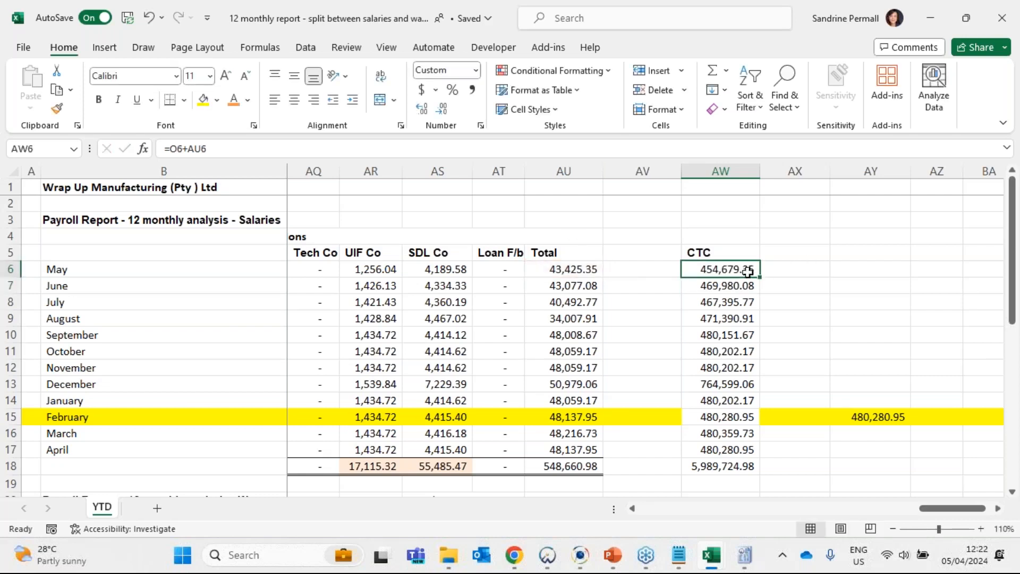
left_click_drag(761, 277, 769, 456)
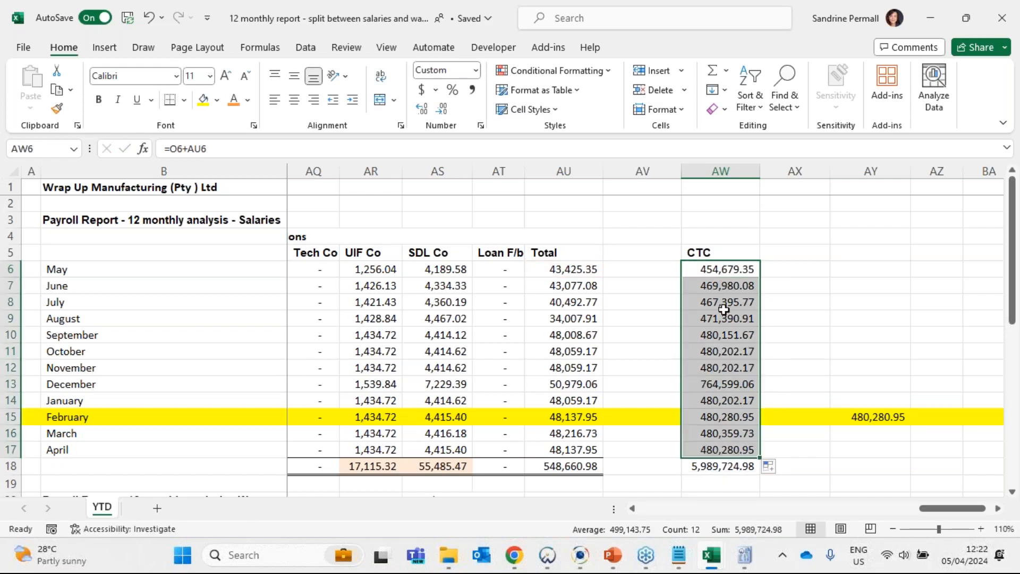
left_click(732, 470)
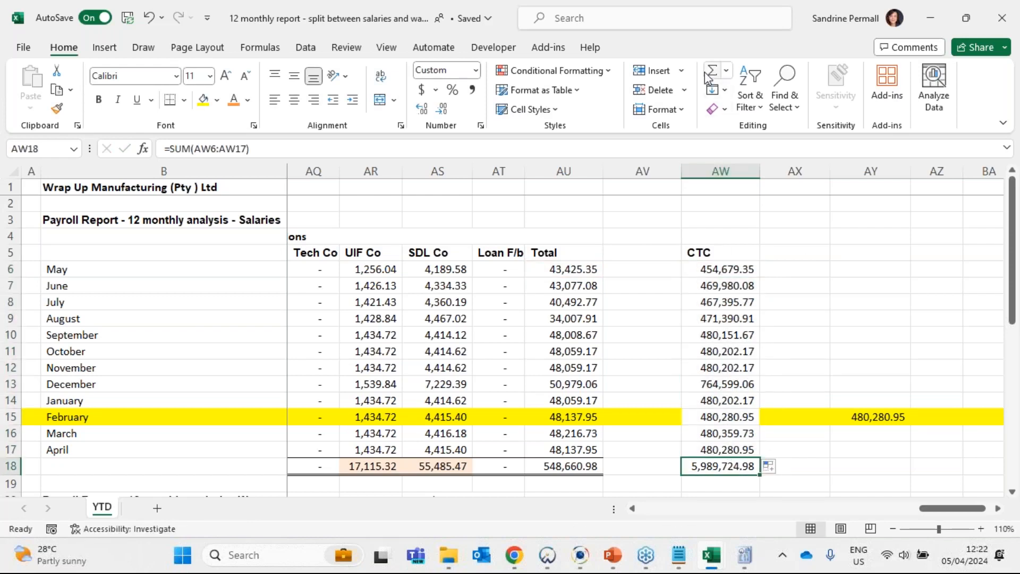
- Copy the May salaries CTC formula from AW6 to the May row of the wages analysis in AW23
scroll(717, 265, "down", 2)
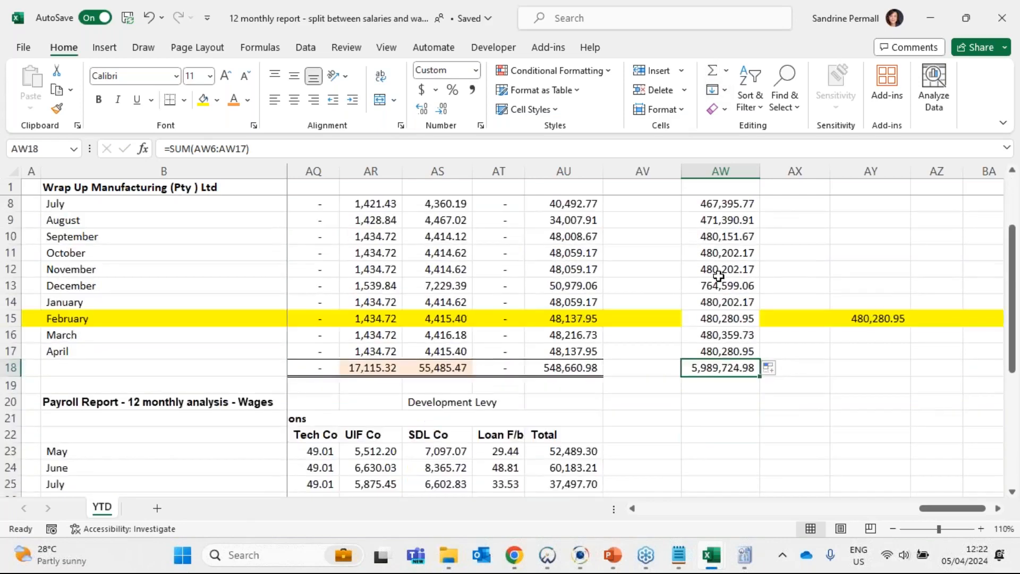
scroll(717, 265, "up", 2)
left_click(714, 269)
right_click(715, 268)
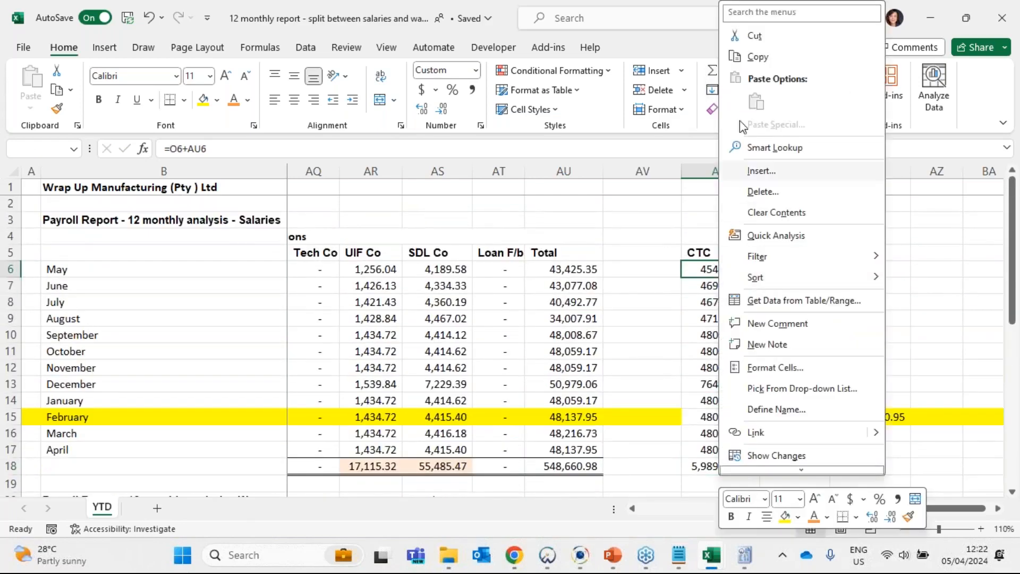
left_click(754, 57)
scroll(688, 297, "down", 4)
left_click(706, 350)
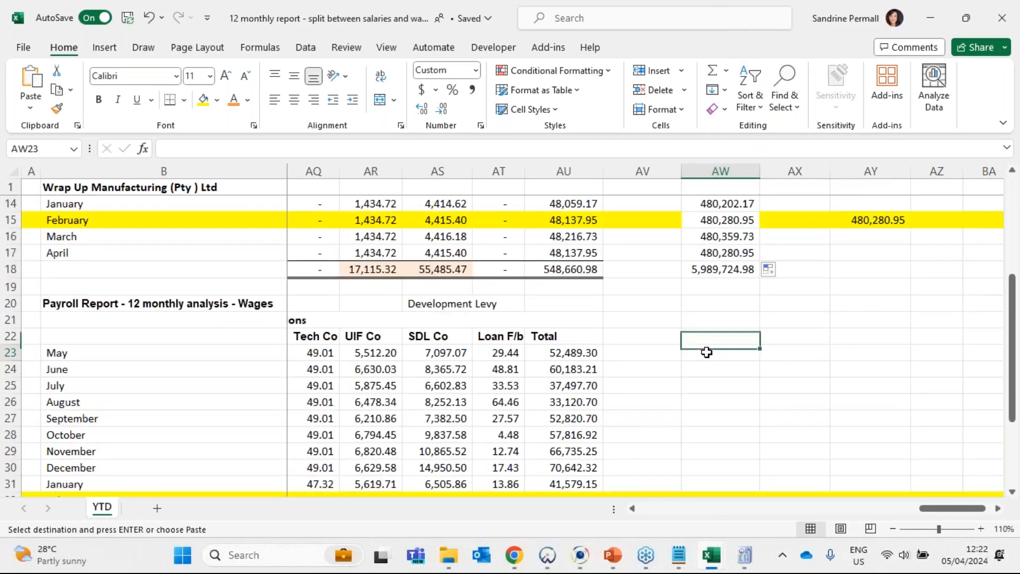
key("Return")
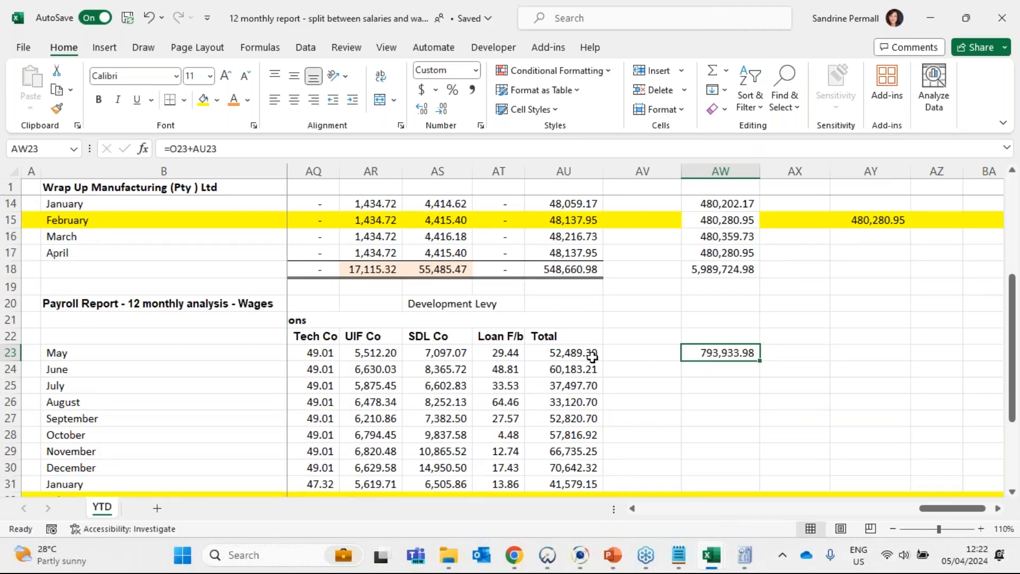
- Check the cell references in the May wages CTC formula in AW23
double_click(743, 354)
mouse_move(952, 508)
left_mouse_down()
mouse_move(731, 521)
mouse_move(940, 518)
left_mouse_up()
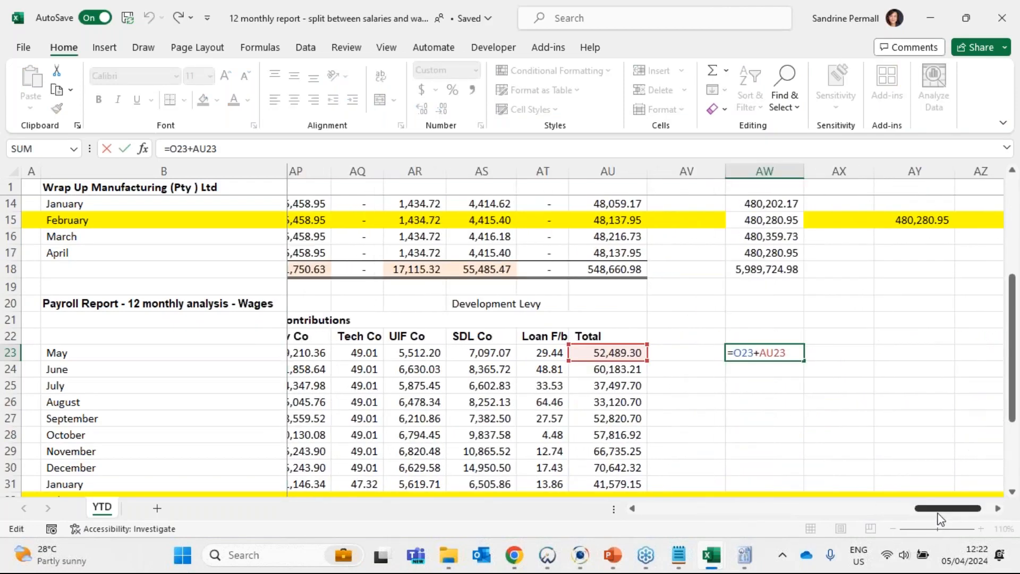
key("Return")
- Fill the wages CTC formula down to April in AW34 and add a SUM of AW23:AW34 in AW35
left_click(791, 354)
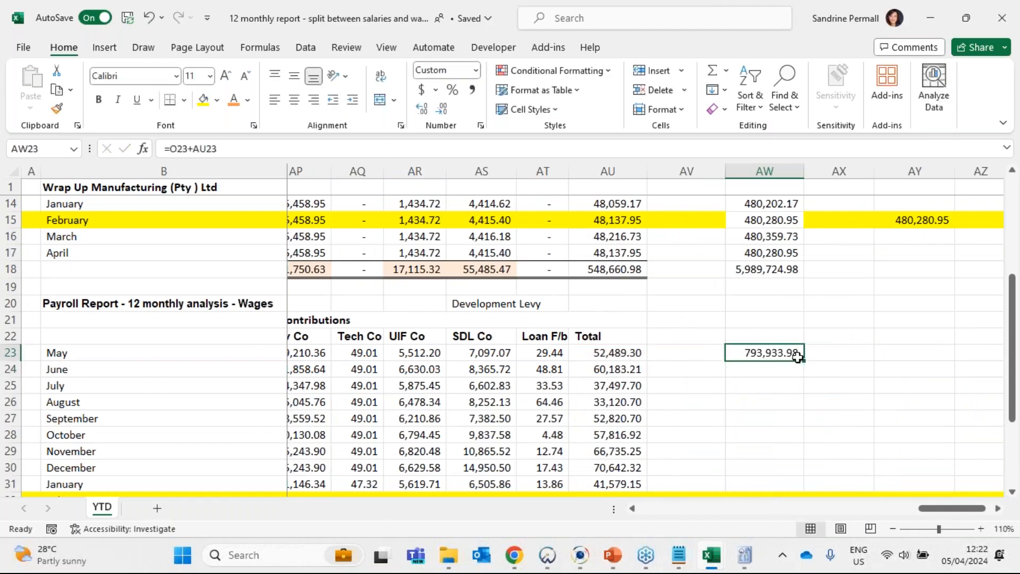
left_click_drag(797, 356, 782, 454)
left_click(767, 467)
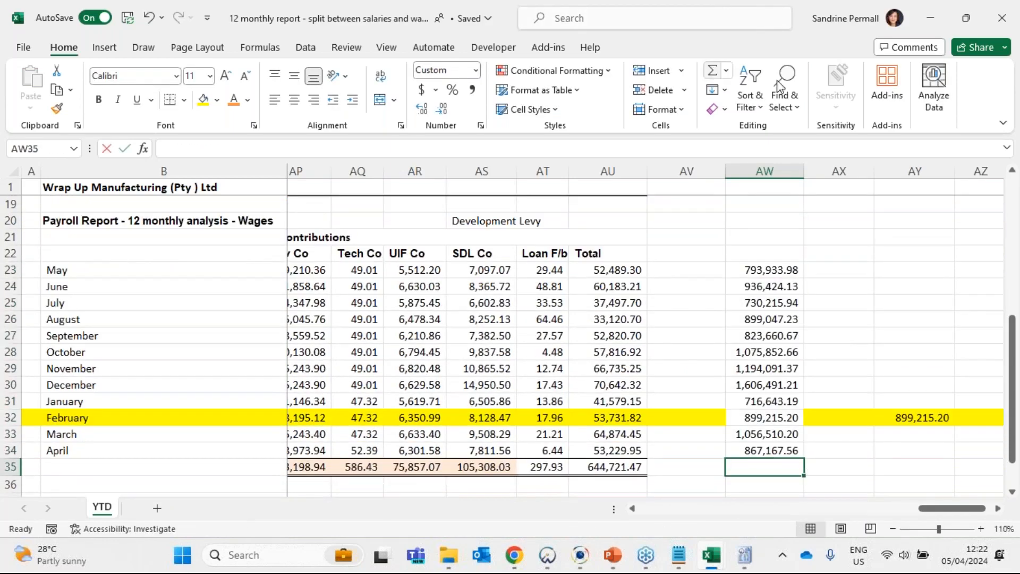
left_click(712, 70)
key("Return")
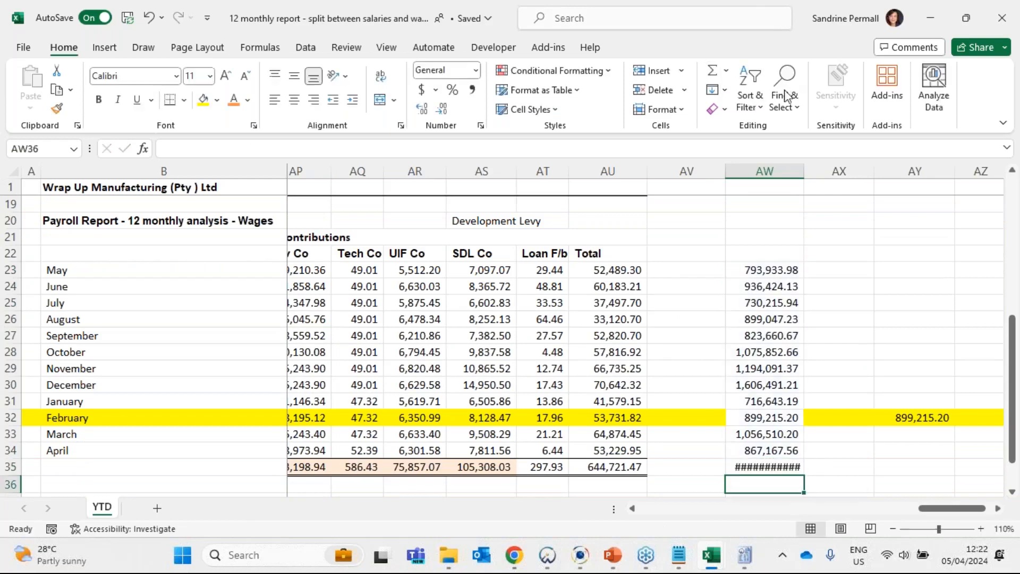
- Autofit column AW so the wages CTC total in AW35 fits its cell
left_click(999, 508)
left_click(998, 508)
left_click(706, 170)
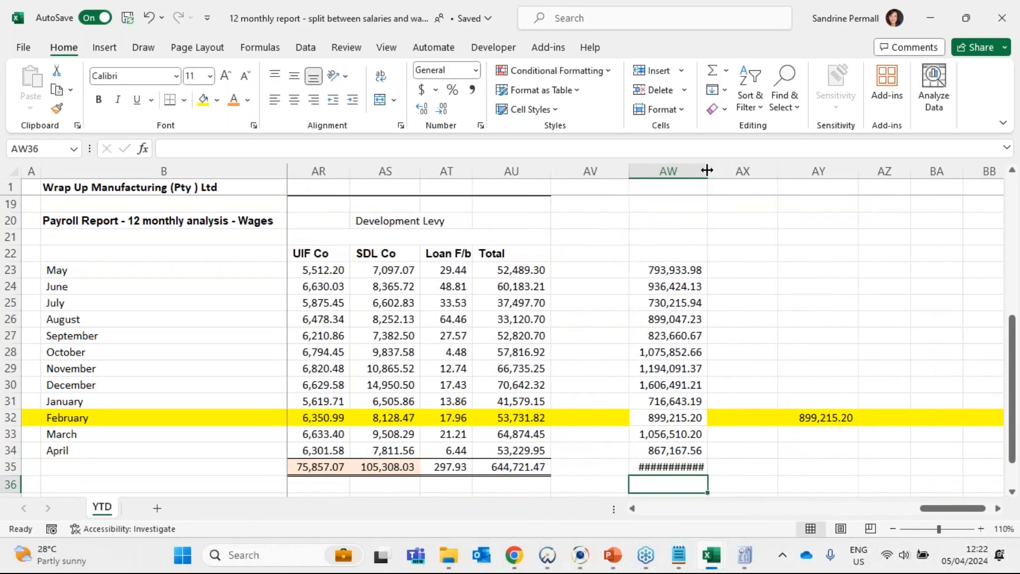
double_click(706, 170)
left_click(683, 466)
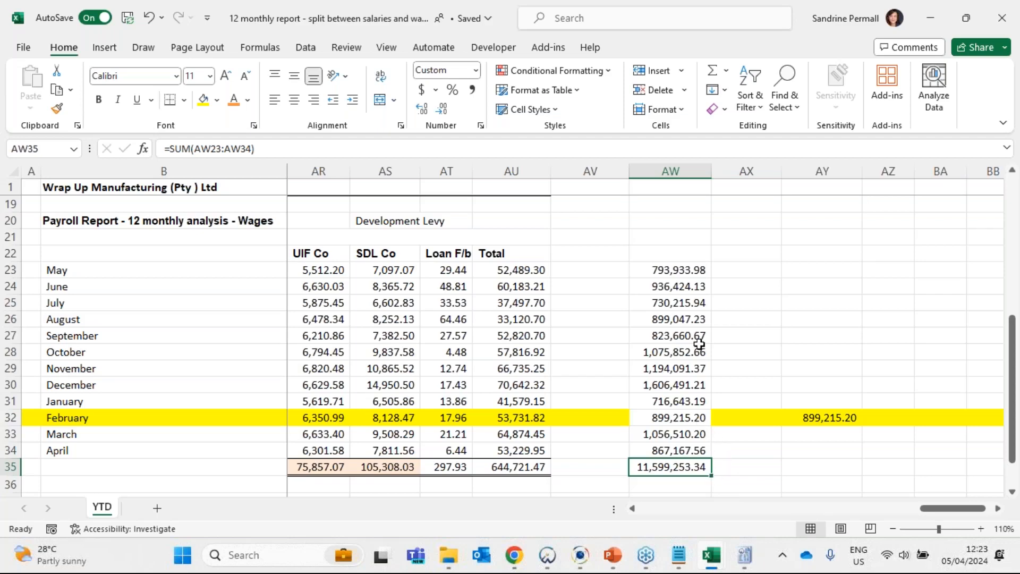
- Apply a top and double bottom border to the CTC totals in AW18 and AW35
scroll(699, 341, "up", 4)
left_click(692, 380)
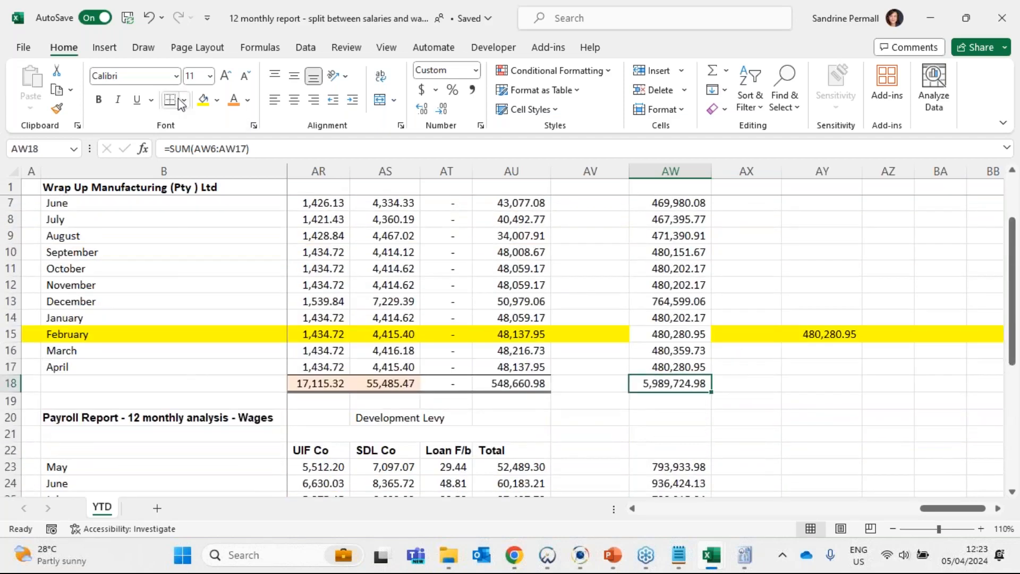
left_click(184, 100)
left_click(200, 397)
scroll(505, 353, "down", 4)
left_click(673, 468)
left_click(169, 100)
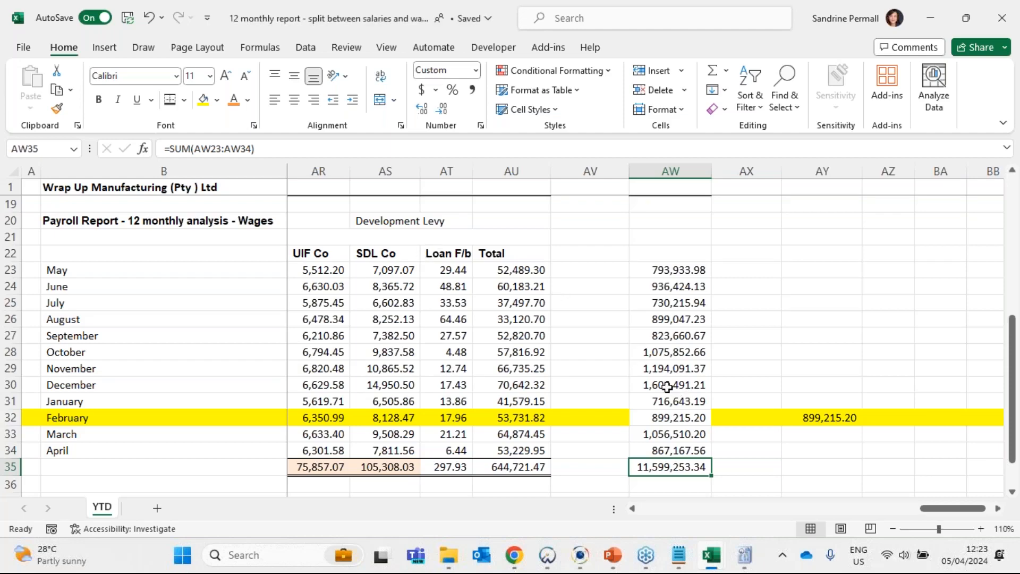
- Add the salaries and wages CTC totals together in AW37 with the formula +AW18+AW35
scroll(678, 313, "up", 2)
scroll(677, 314, "down", 3)
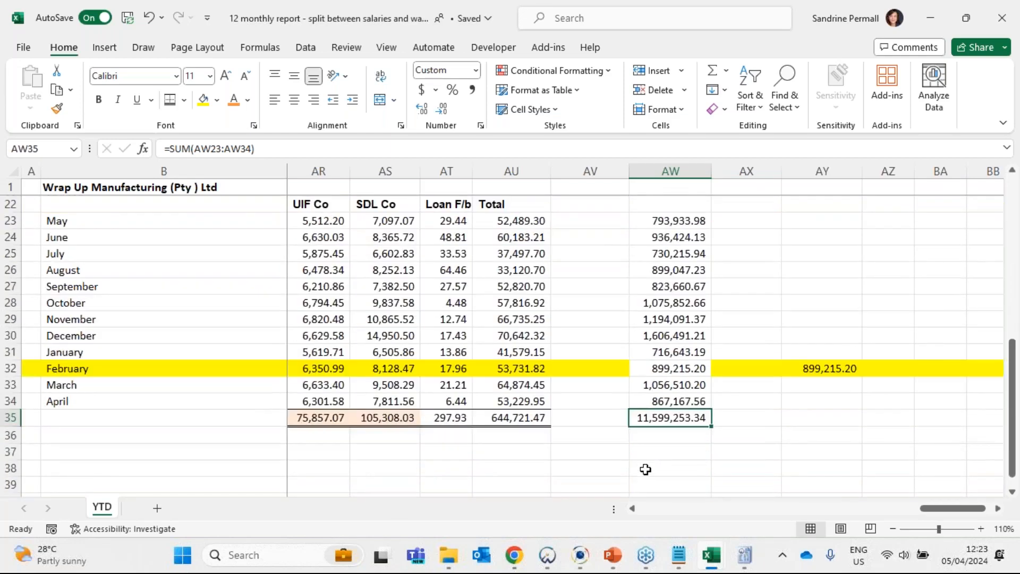
left_click(665, 442)
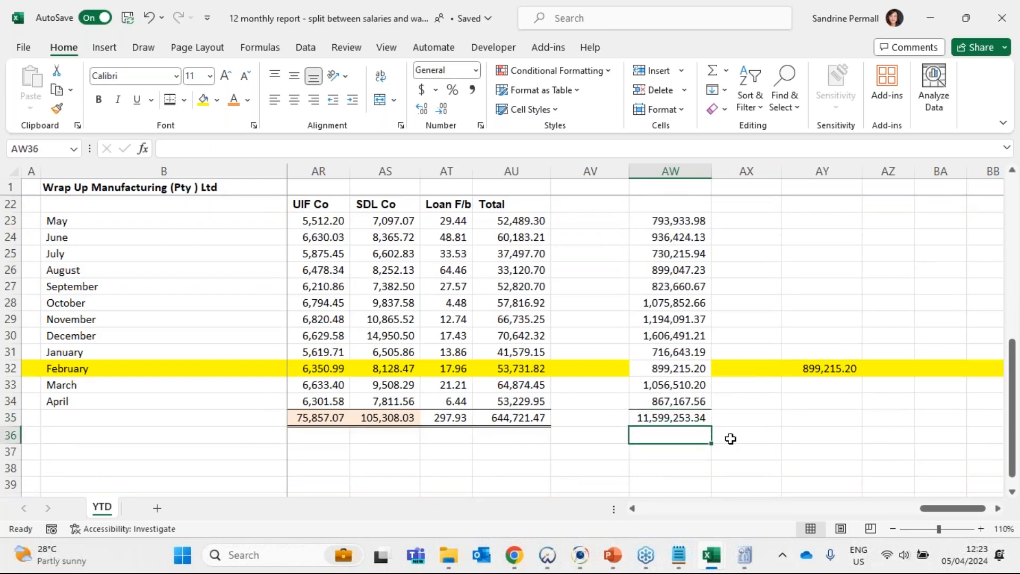
key("Down")
type("+")
scroll(730, 438, "up", 2)
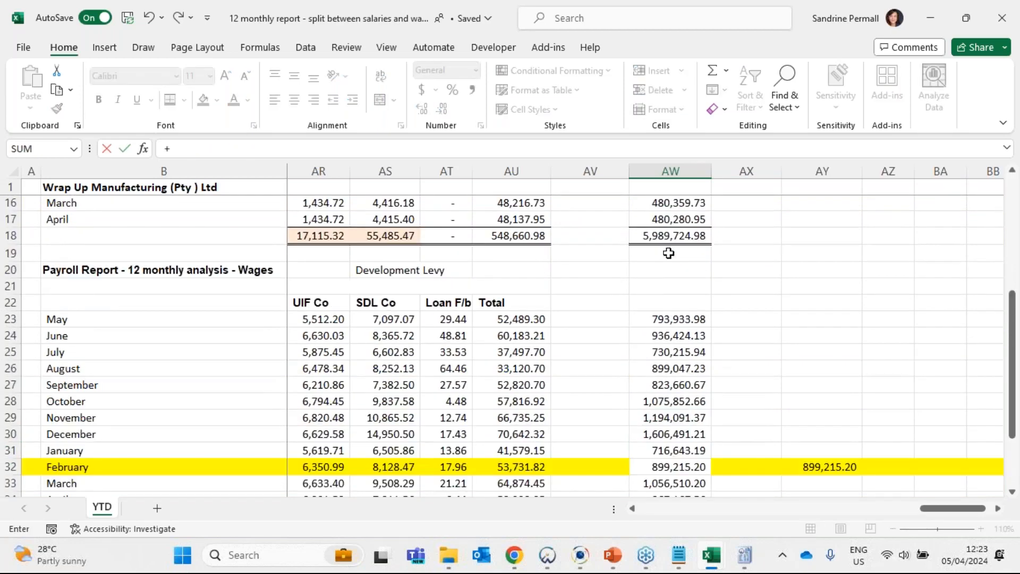
left_click(670, 235)
scroll(721, 336, "down", 2)
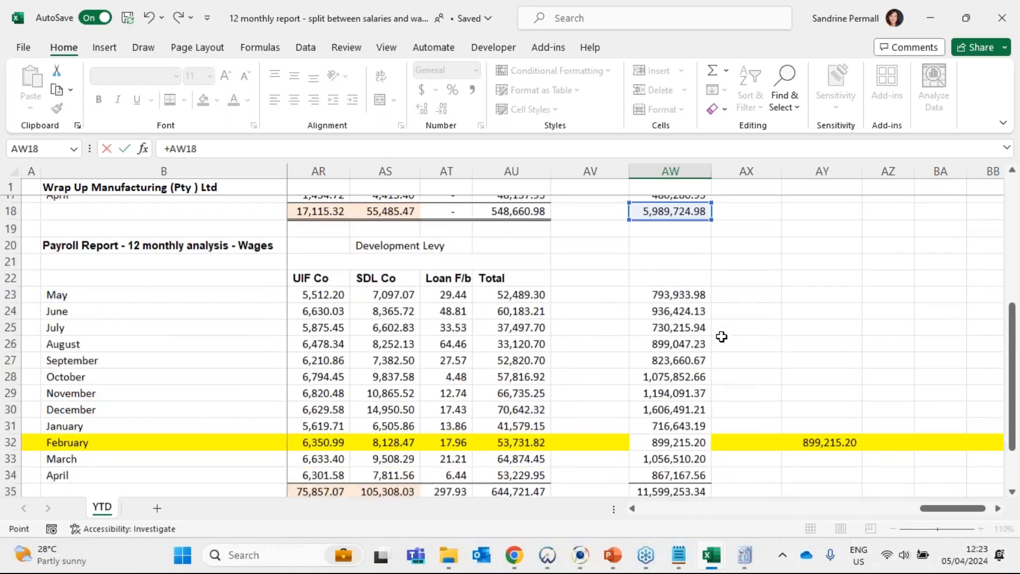
type("+")
scroll(712, 350, "down", 1)
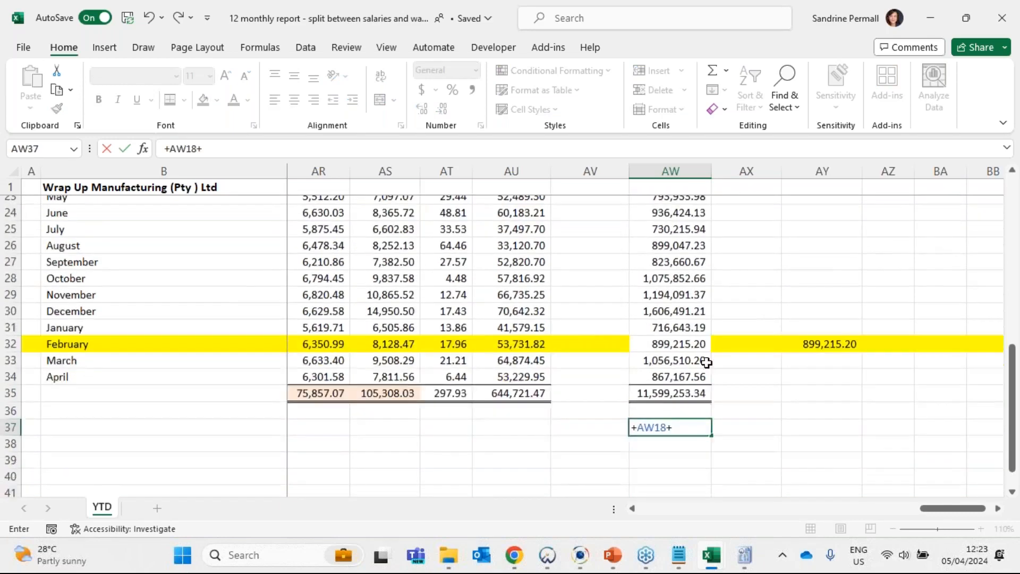
left_click(701, 367)
key("Return")
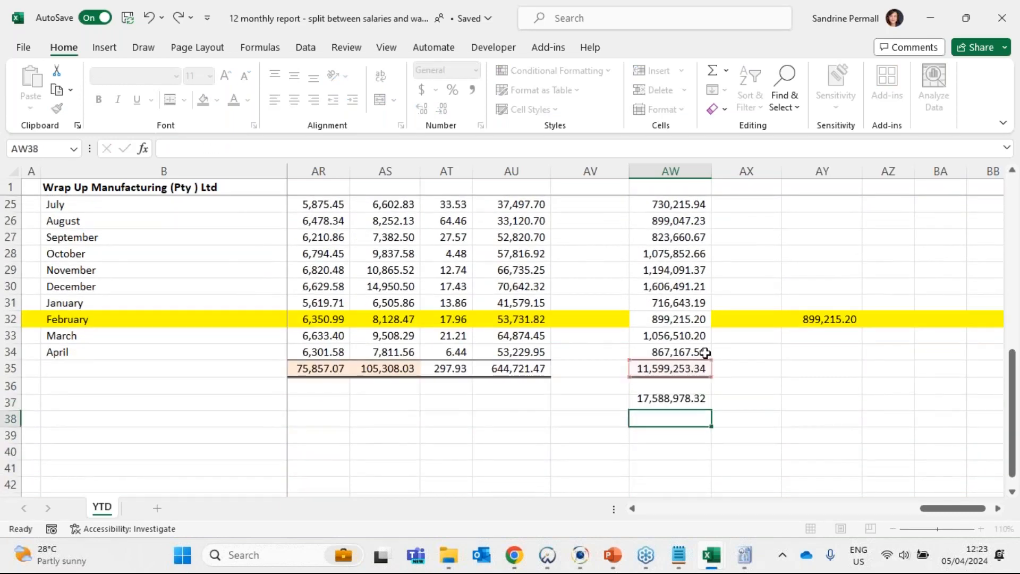
key("Up")
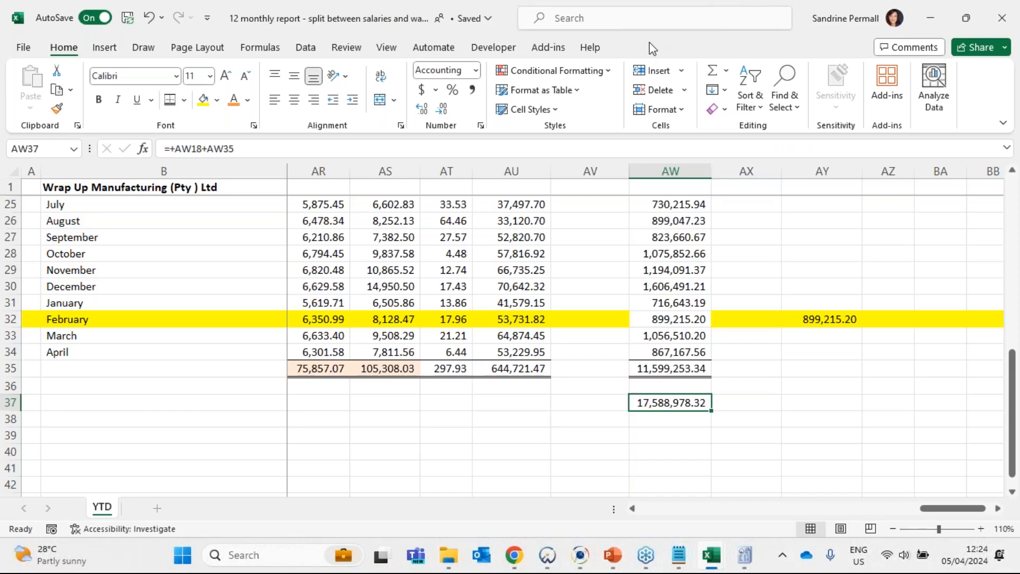
- Arrange the 12-month payroll report and the employee costs reconciliation working paper side by side
key("super+Right")
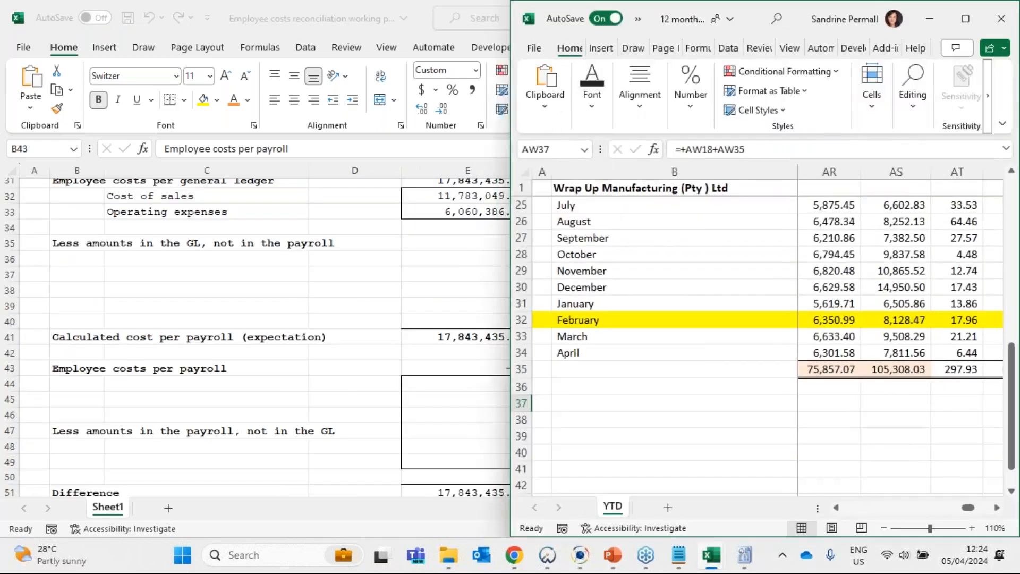
key("alt+Tab")
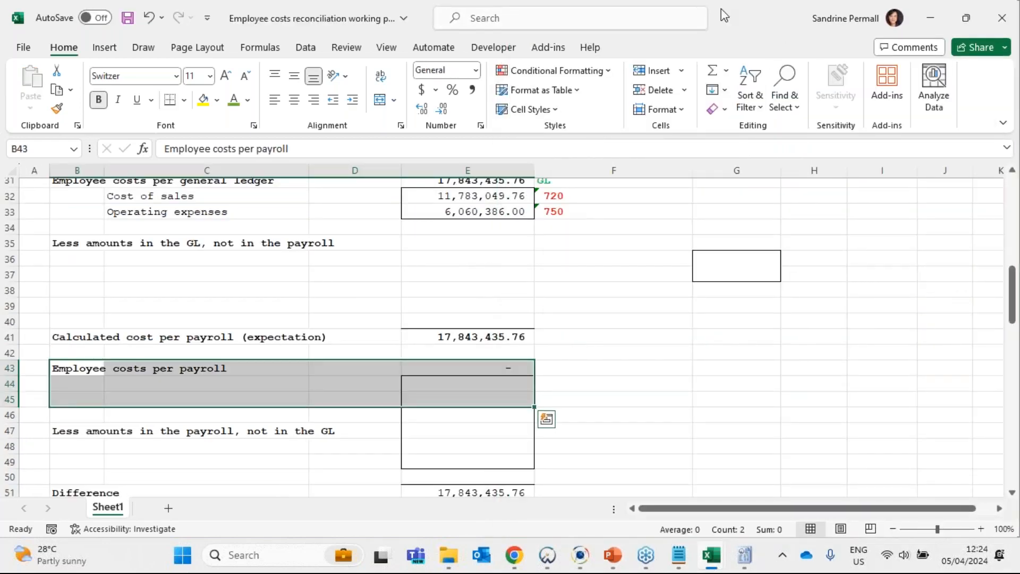
key("super+Left")
left_click(324, 381)
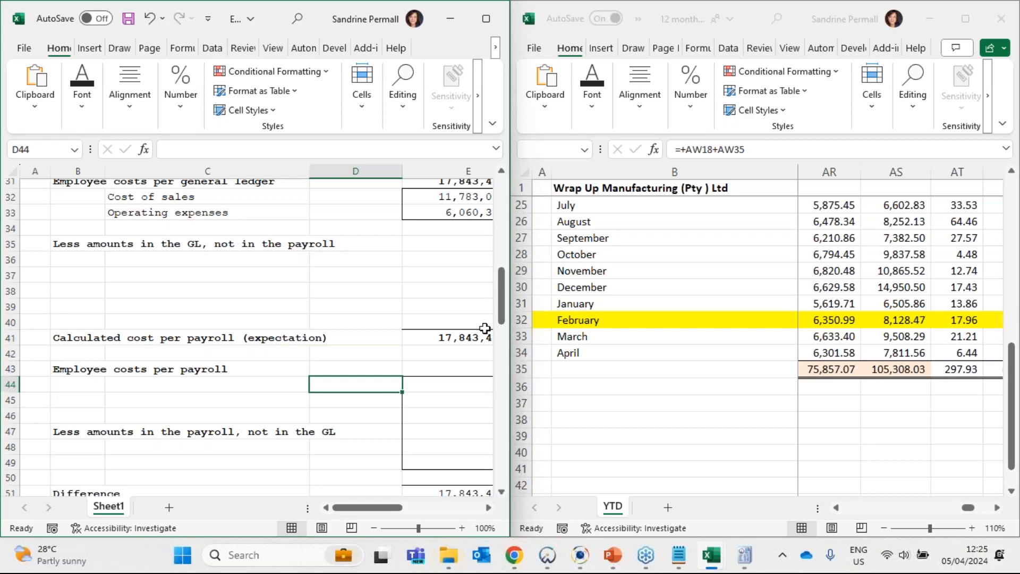
left_click(461, 399)
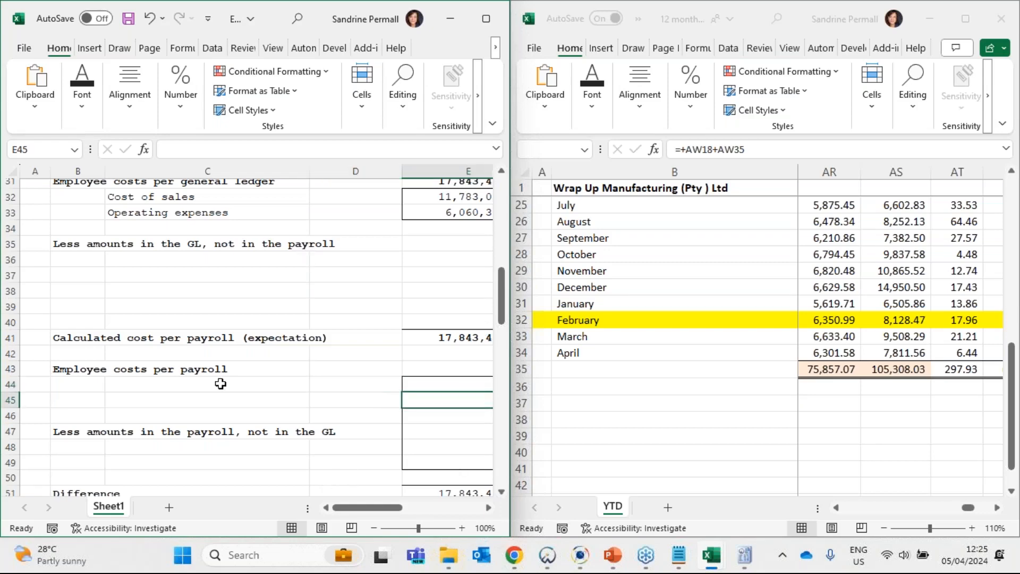
scroll(221, 383, "down", 3)
scroll(220, 383, "up", 3)
left_click(117, 370)
left_click(456, 384)
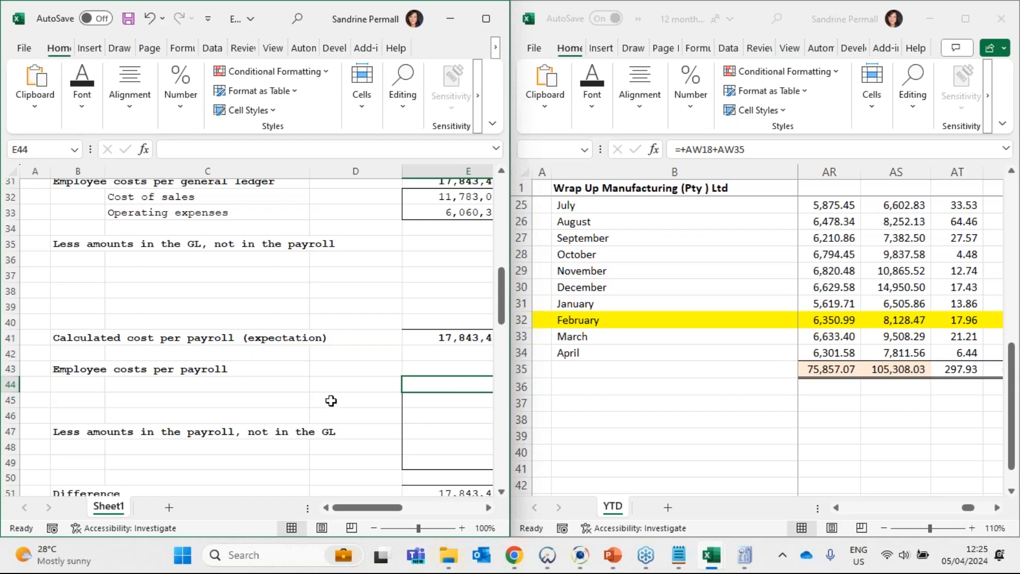
- Label C44 "Income" and C45 "Company contributions" under Employee costs per payroll in the reconciliation
left_click(270, 384)
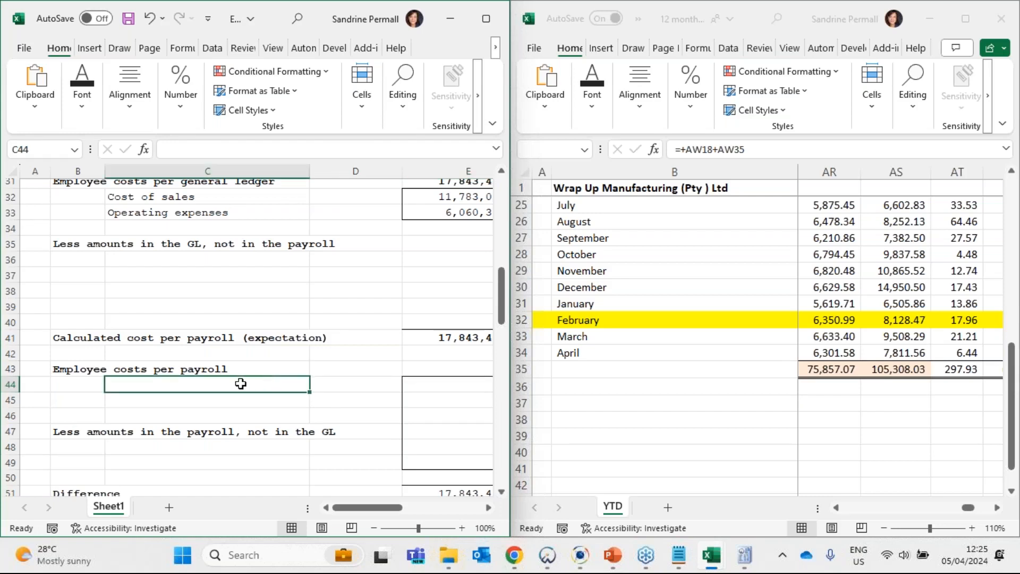
type("Income")
key("Return")
type("C")
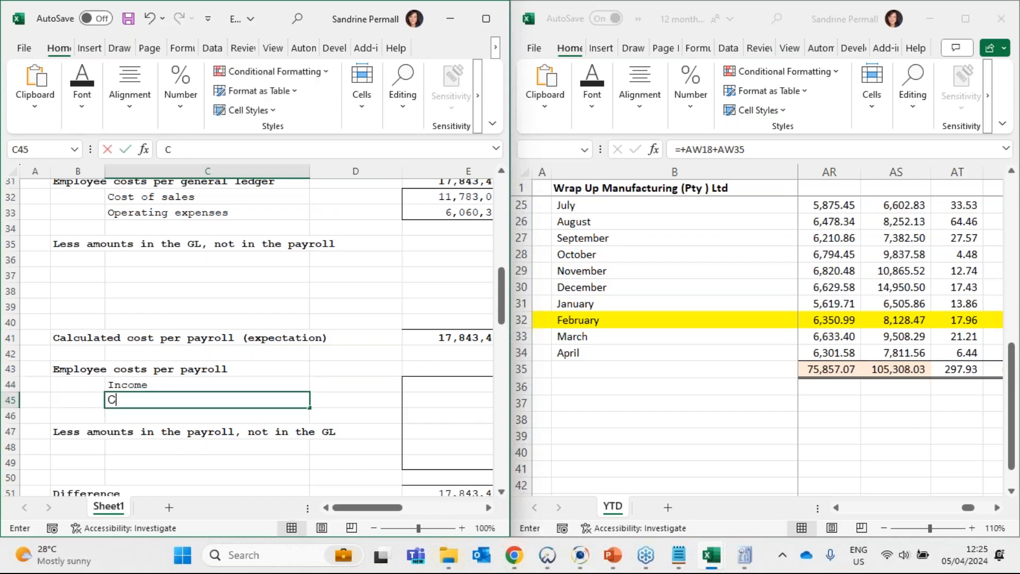
type("ompany contribut")
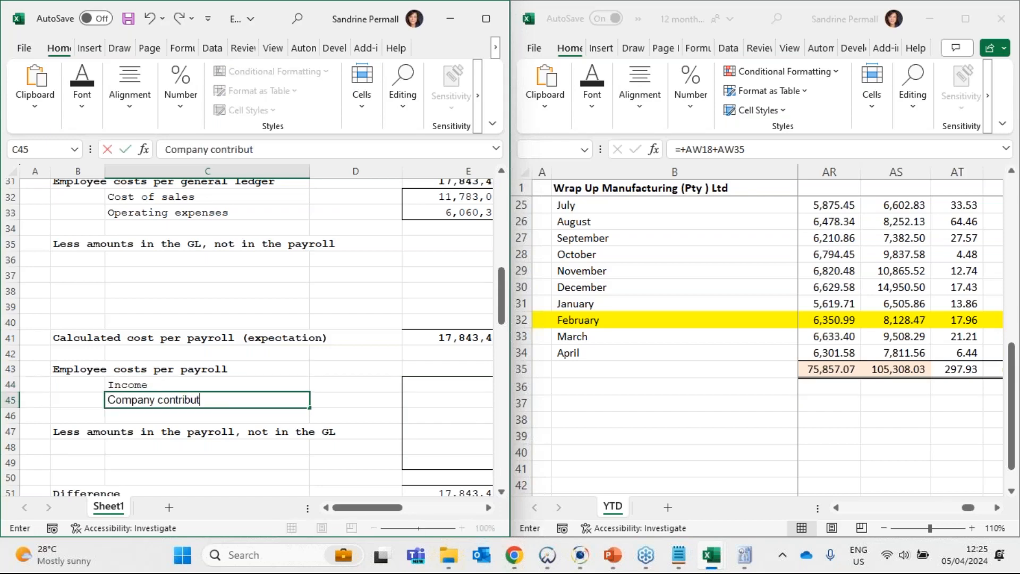
type("ions")
key("Return")
key("Up")
key("Up")
key("Right")
key("Right")
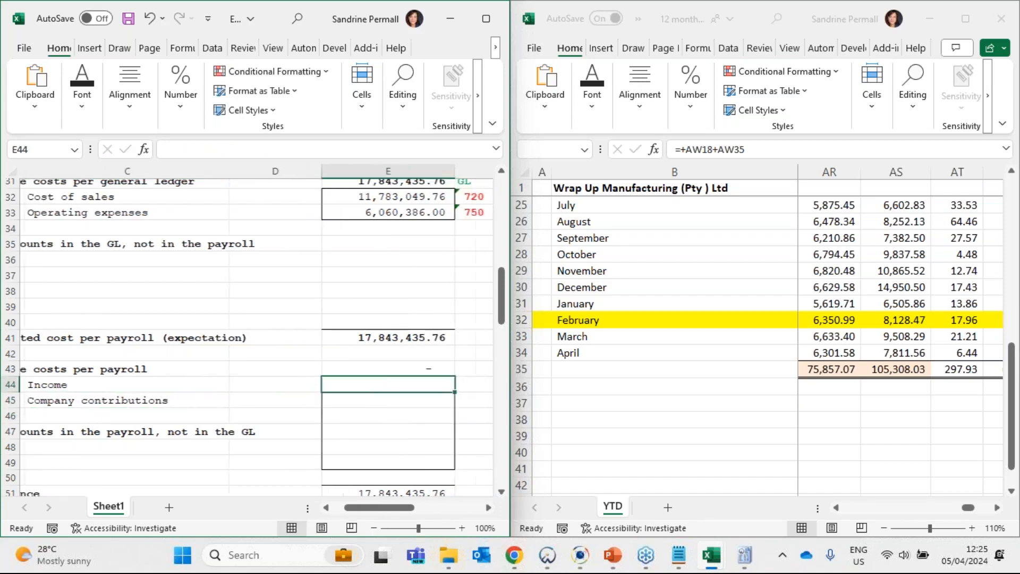
- Copy the combined total formula from AW37 of the payroll report into AU37 to add the company contribution totals
left_click(997, 507)
left_click(997, 507)
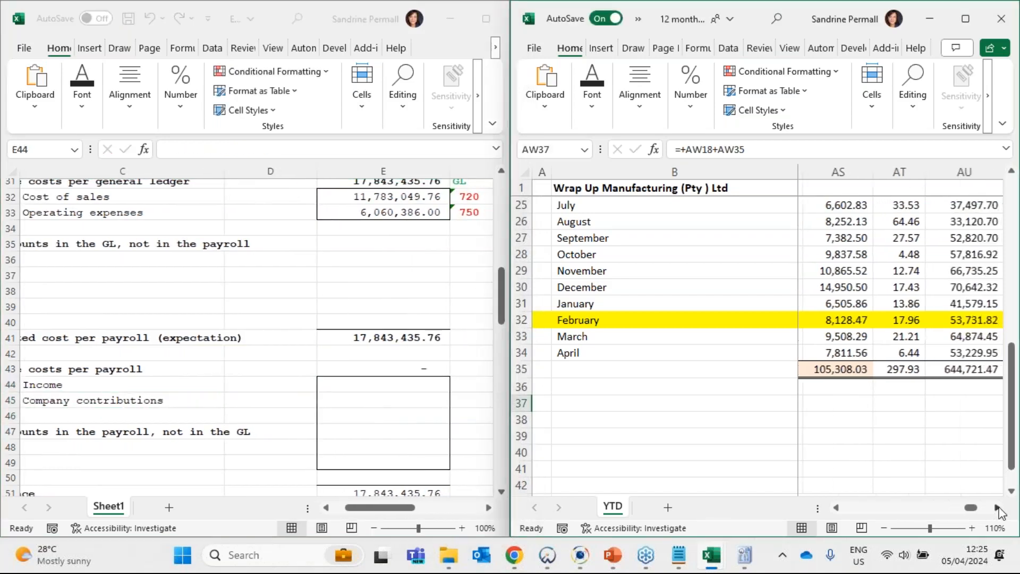
left_click(998, 507)
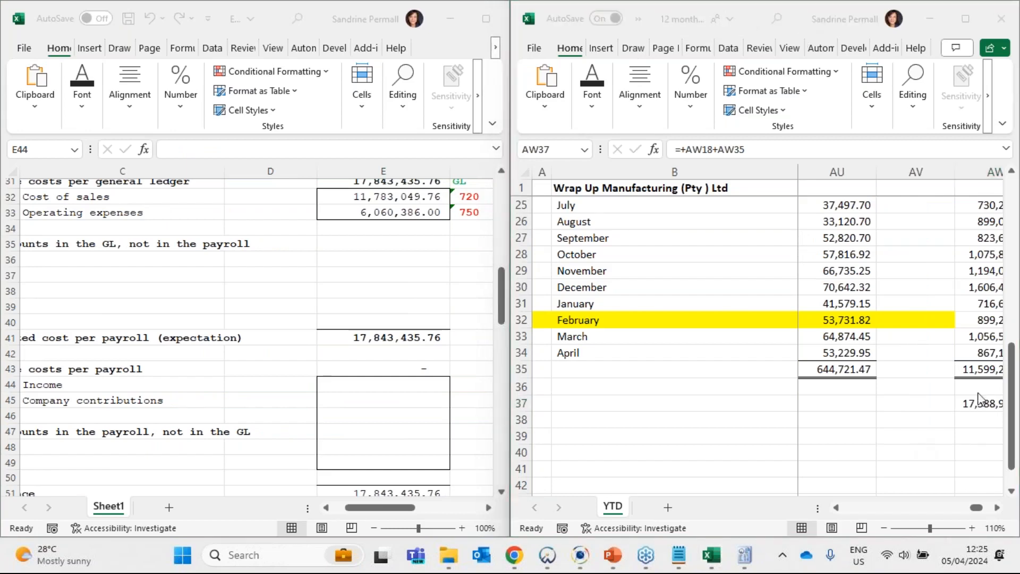
left_click(982, 405)
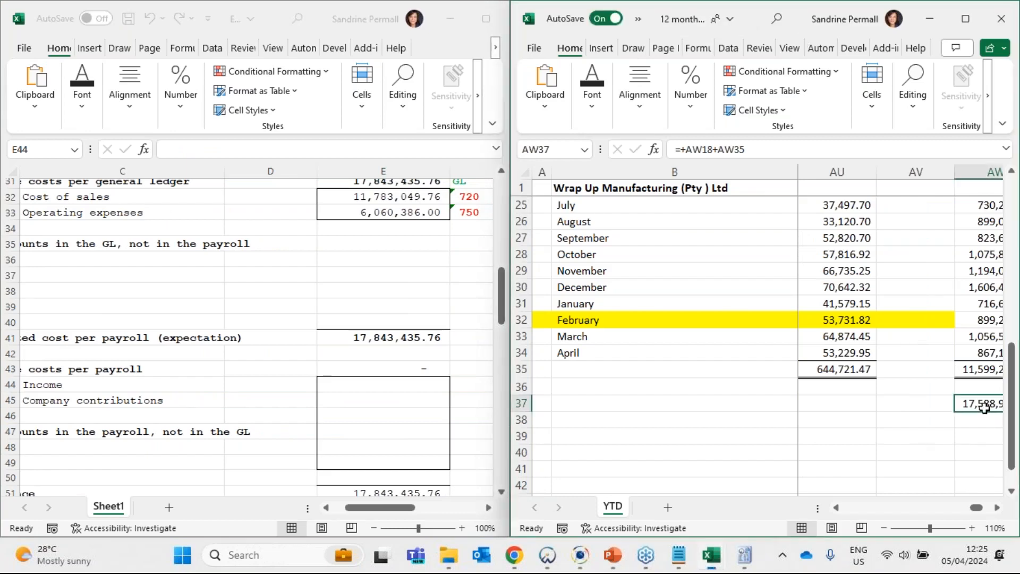
key("ctrl+c")
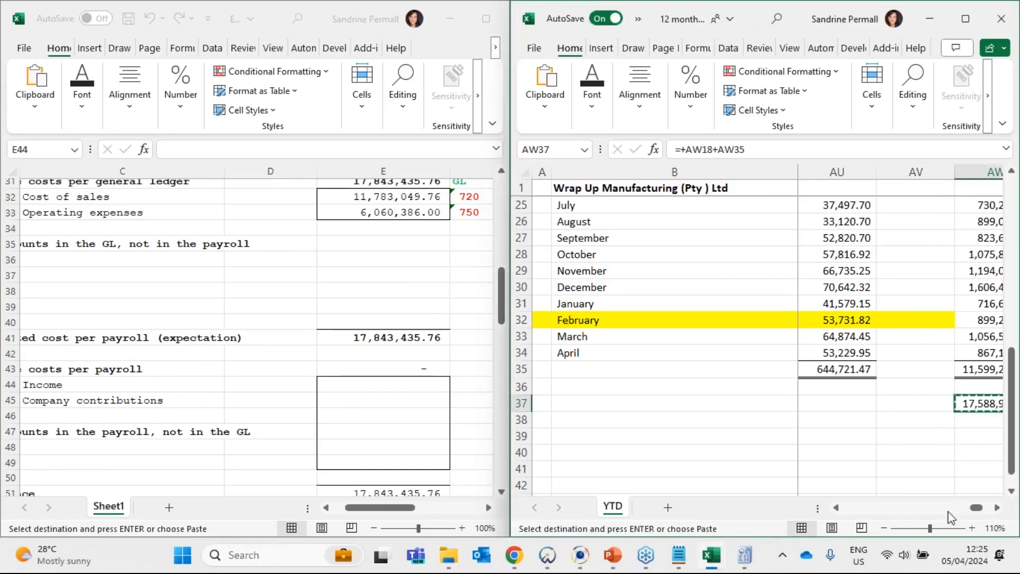
left_click(845, 405)
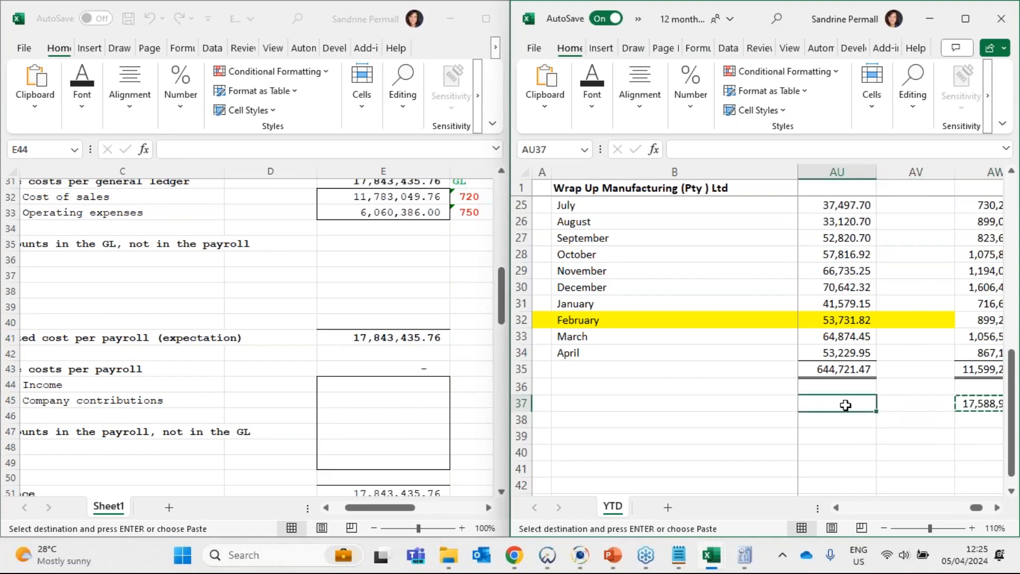
key("ctrl+v")
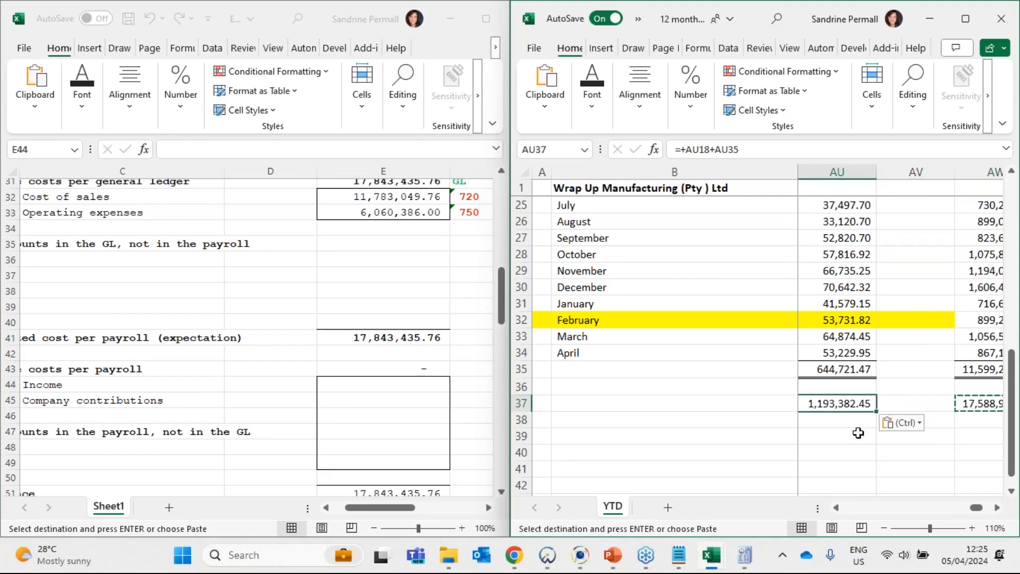
- Copy the AU37 formula and check the salaries and wages contribution totals in AU18 and AU35 that it adds
key("ctrl+c")
left_click(984, 407)
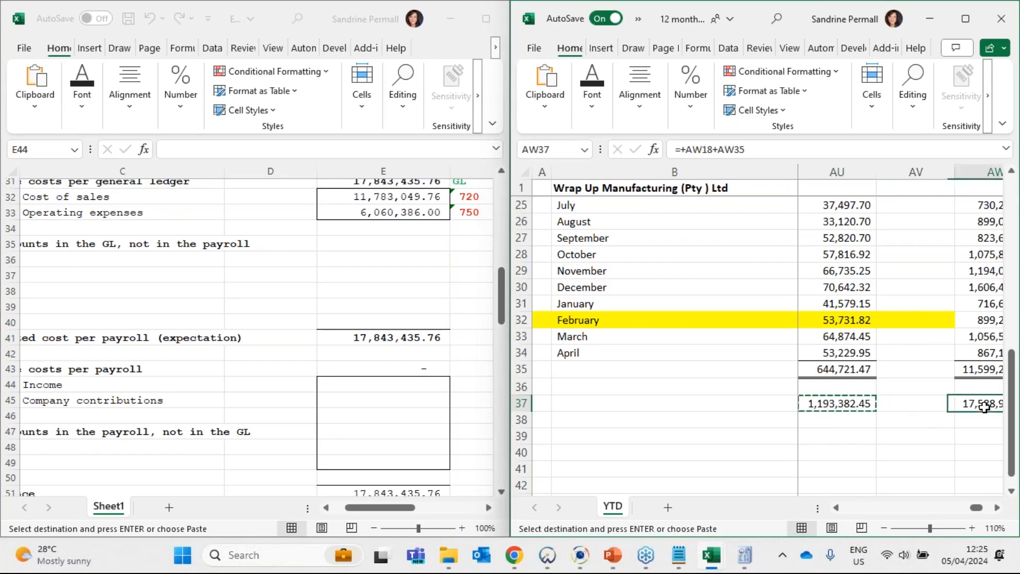
left_click(846, 402)
left_click(845, 370)
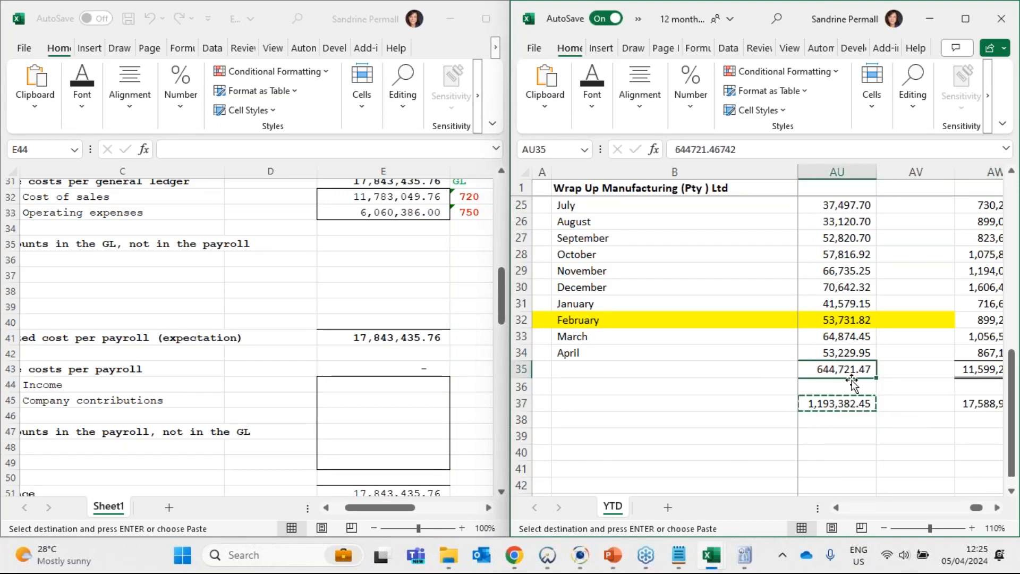
scroll(850, 372, "up", 8)
scroll(842, 324, "down", 8)
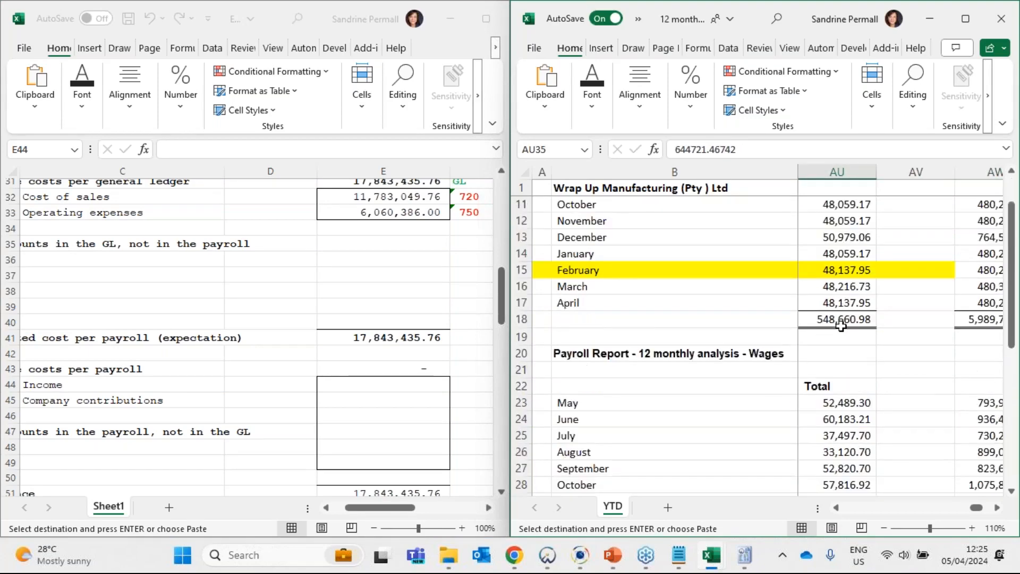
- Find the Gross column of the payroll report's income section and paste the combined total formula into O37
left_click(838, 509)
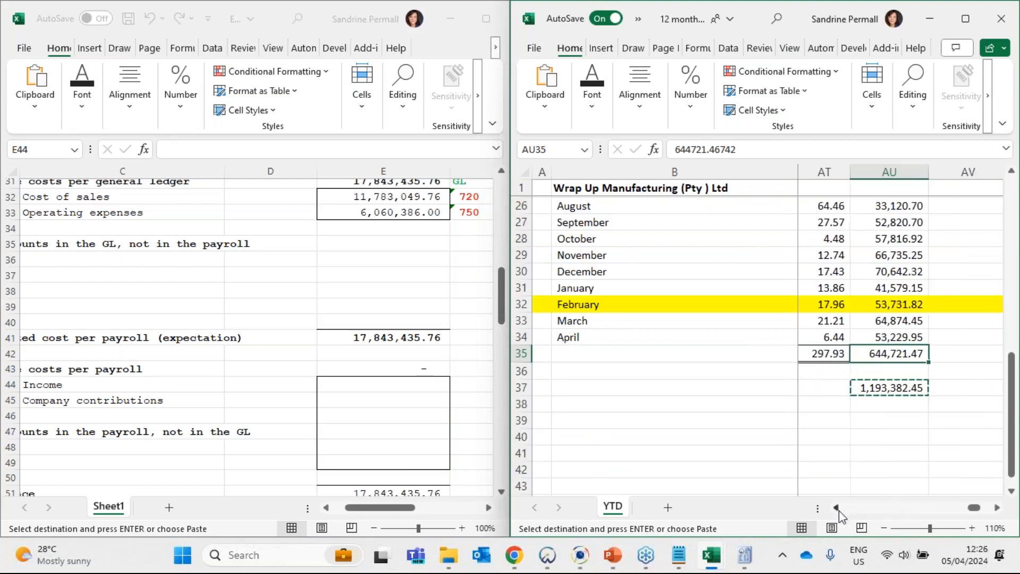
left_click(864, 510)
left_click(864, 510)
left_click(864, 510)
left_click(864, 511)
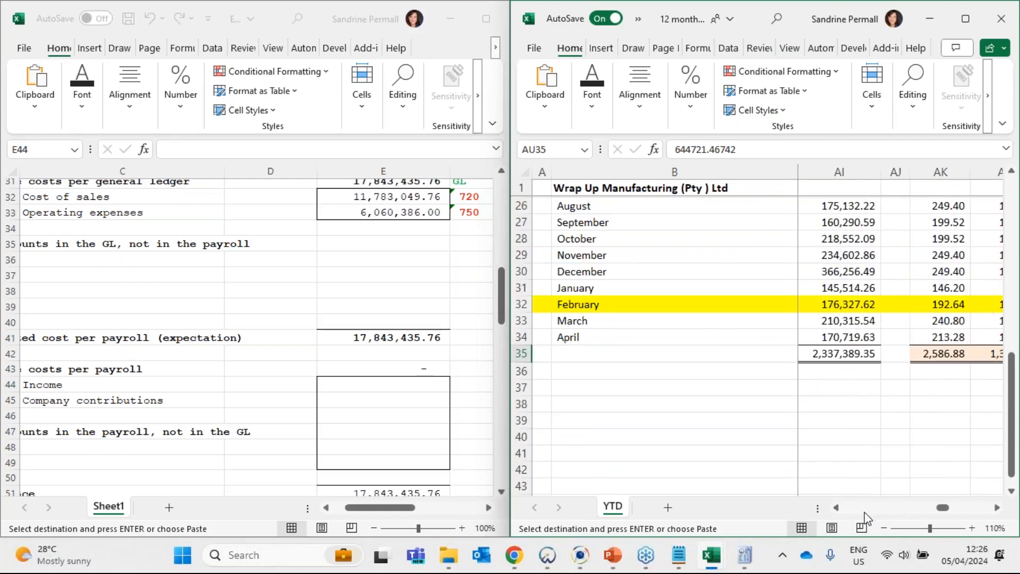
left_click(837, 387)
scroll(843, 366, "up", 8)
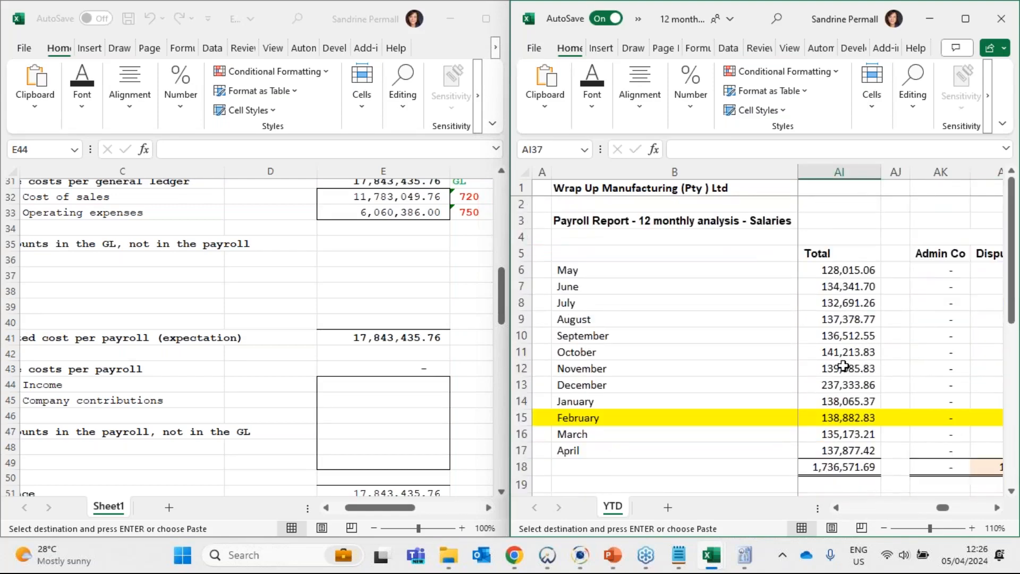
left_click(845, 257)
key("Up")
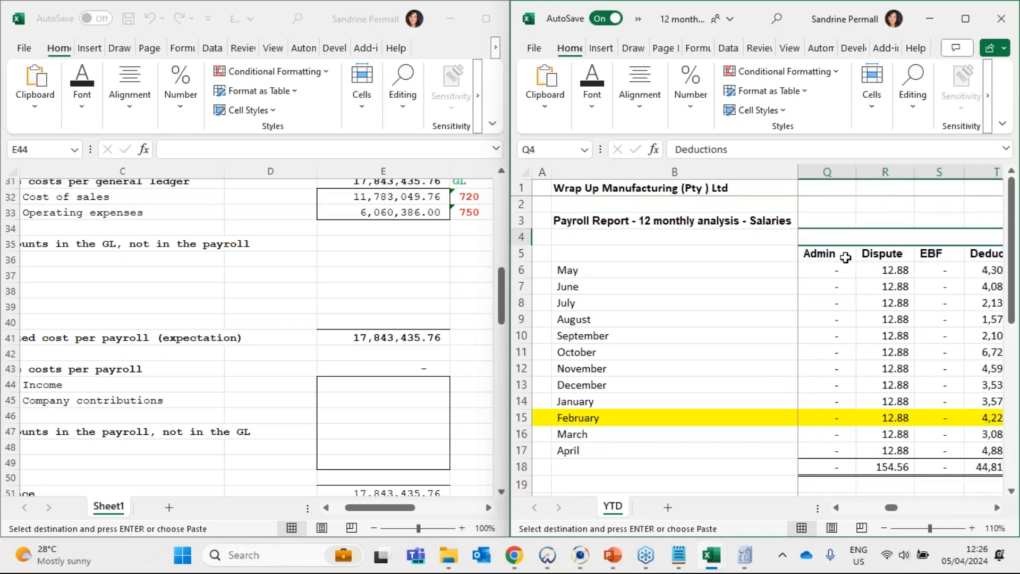
key("Left")
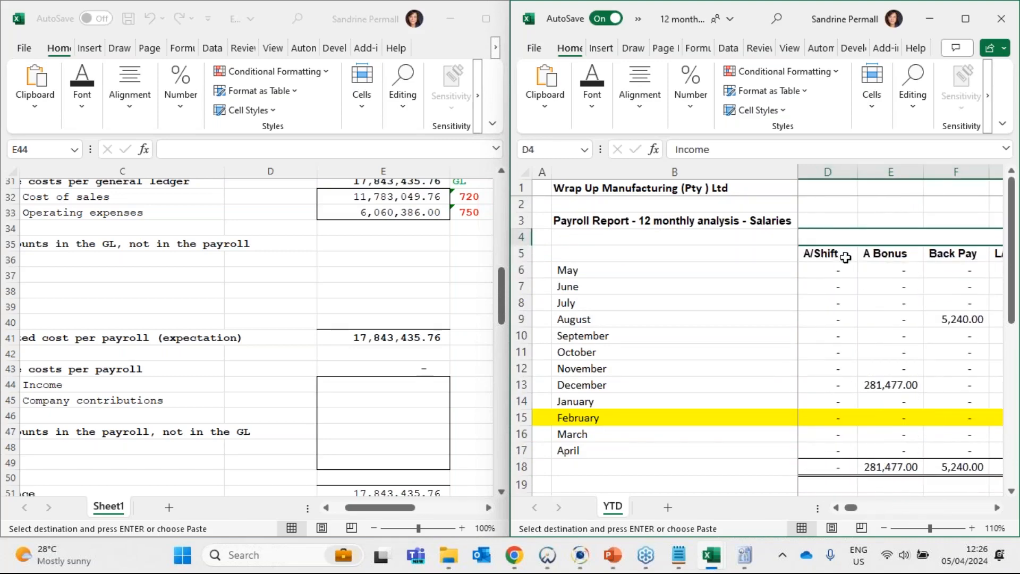
key("Down")
scroll(928, 392, "down", 5)
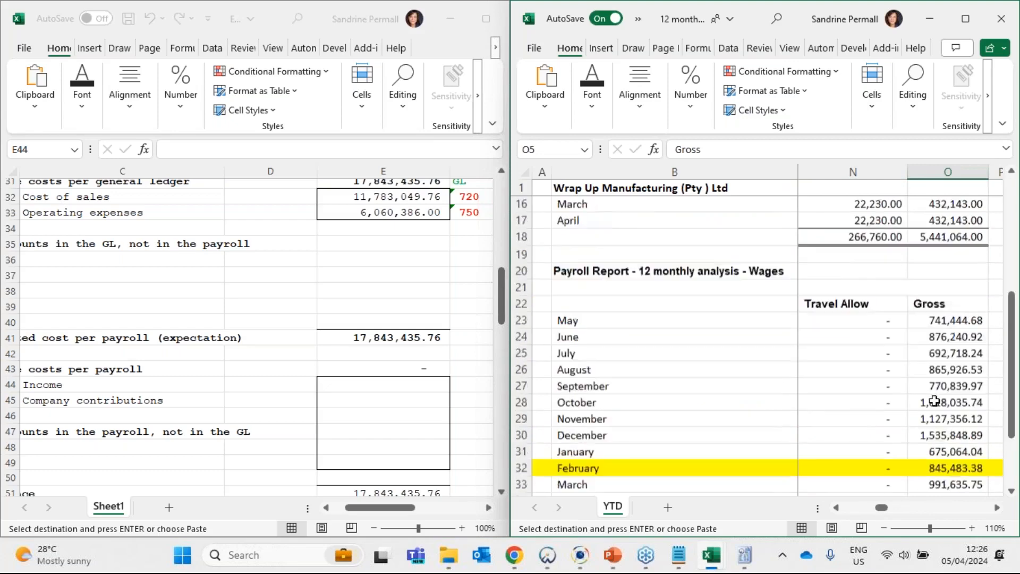
scroll(934, 401, "down", 4)
left_click(950, 340)
key("ctrl+v")
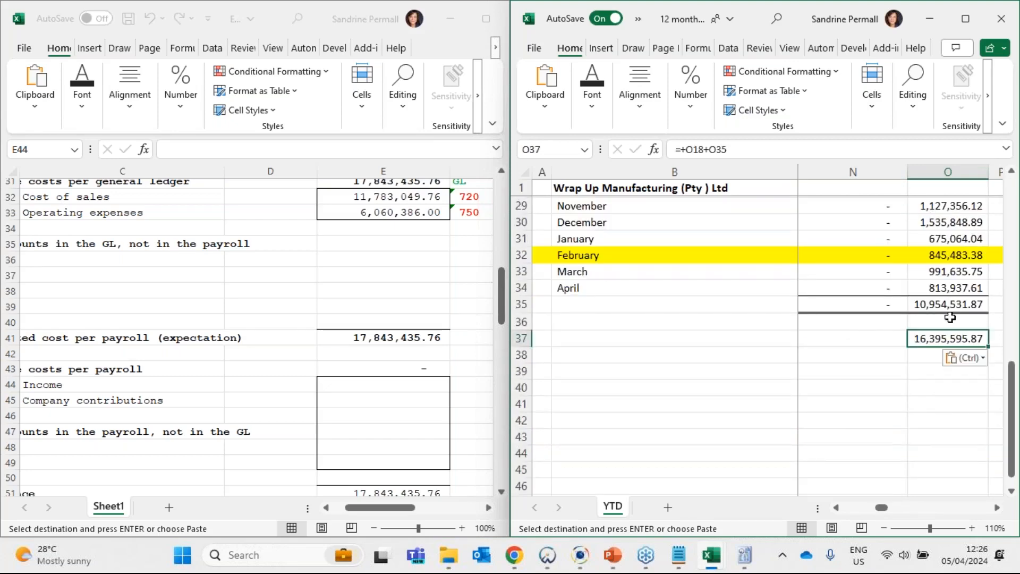
- Enter the combined gross of 16395595.87 as the Income amount in E44 of the reconciliation
left_click(366, 386)
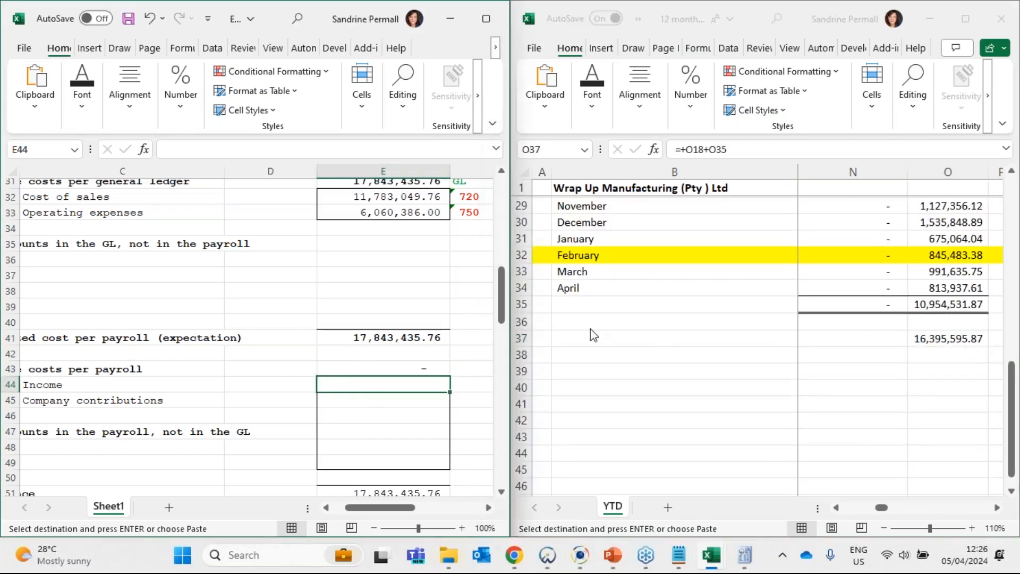
type("163")
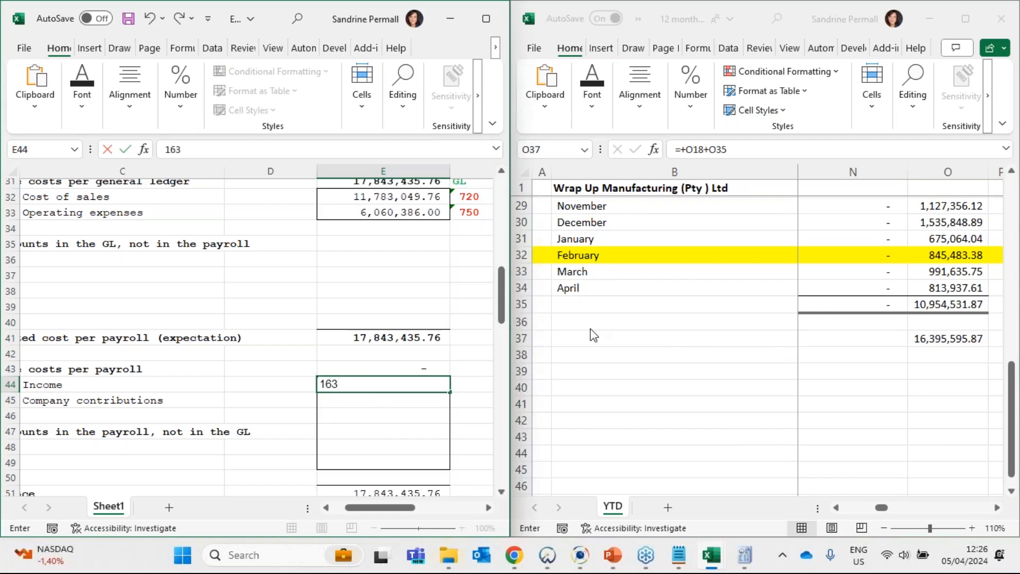
type("95595.87")
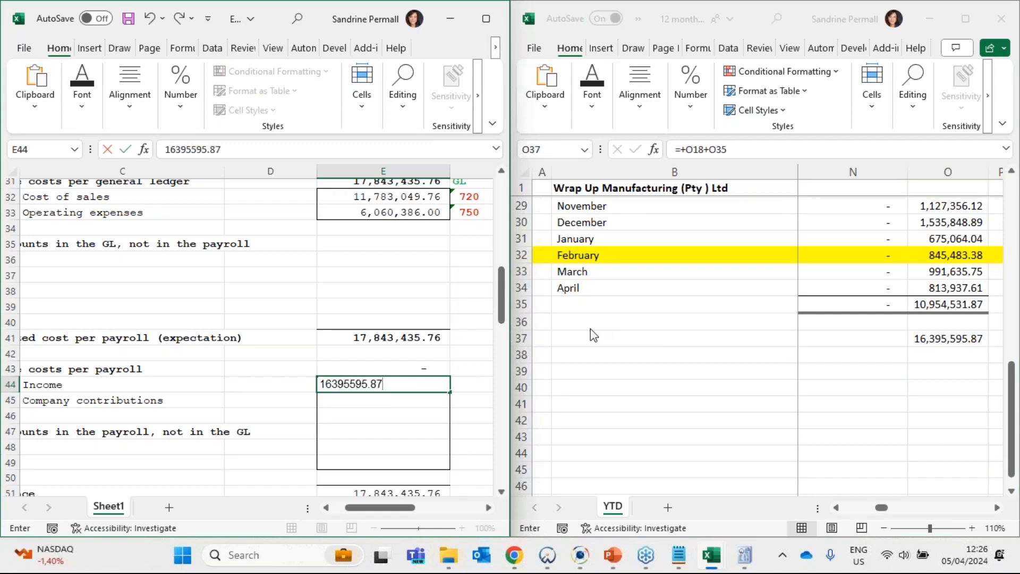
key("Return")
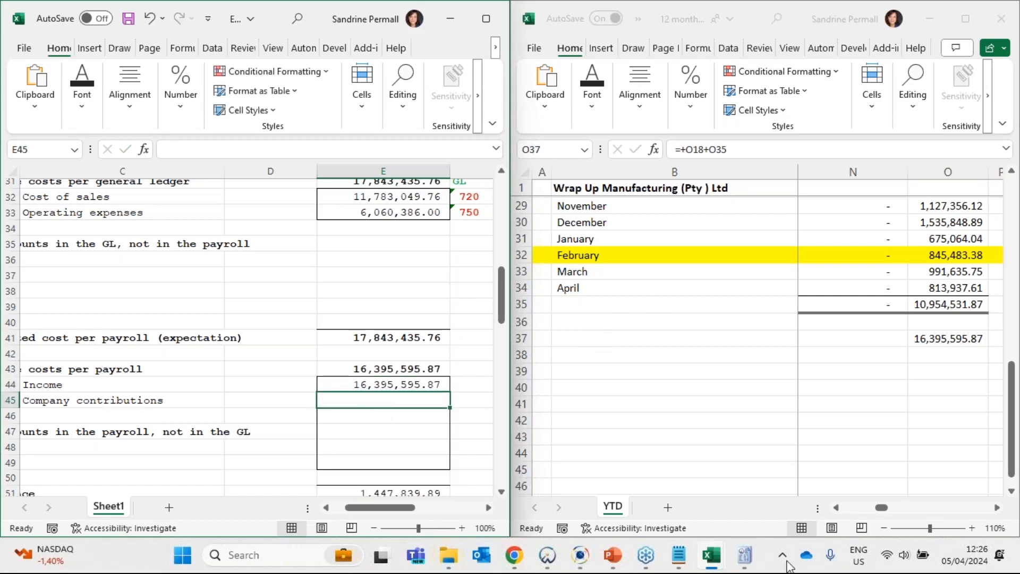
- Enter the combined company contributions total of 1193382.45 from AU37 of the payroll report as the Company contributions amount in E45
left_click(996, 511)
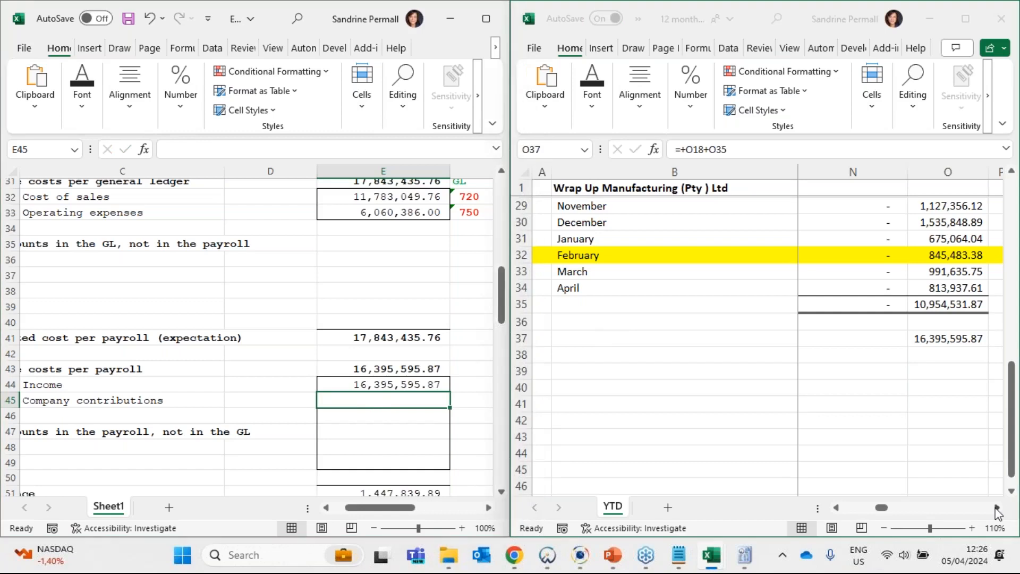
left_click_drag(996, 511, 996, 511)
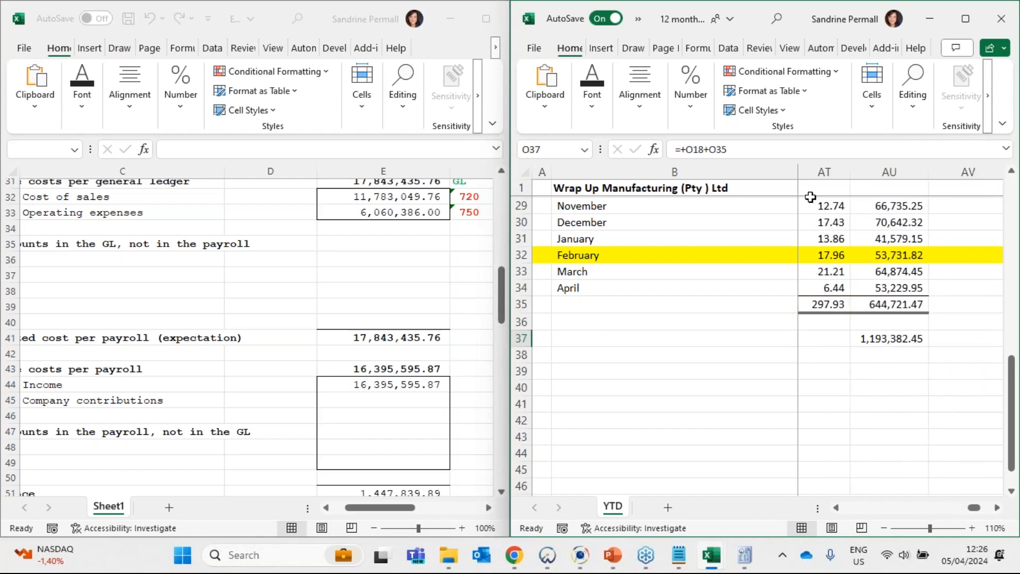
left_click(803, 171)
scroll(785, 176, "left", 4)
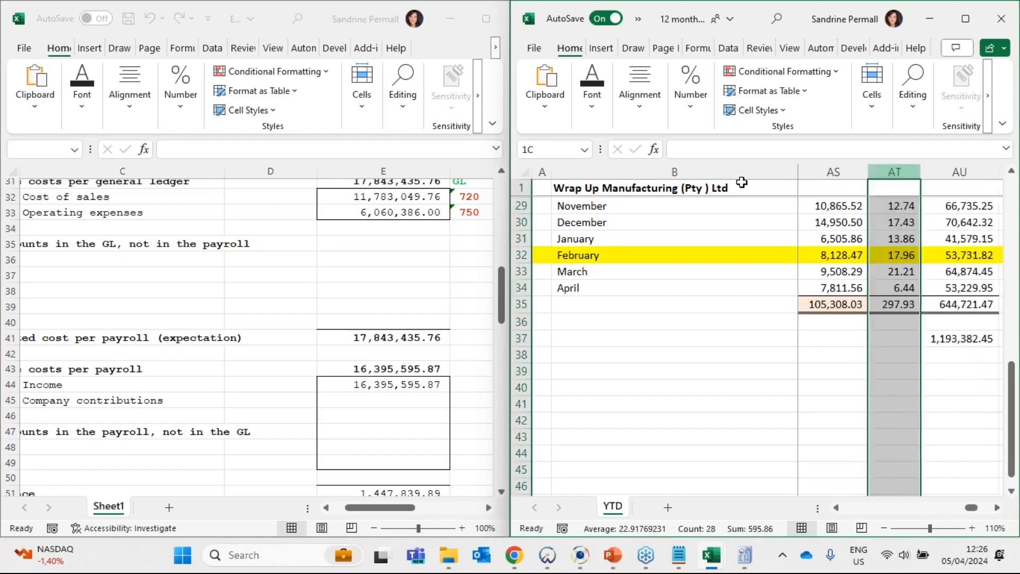
left_click(956, 323)
key("Down")
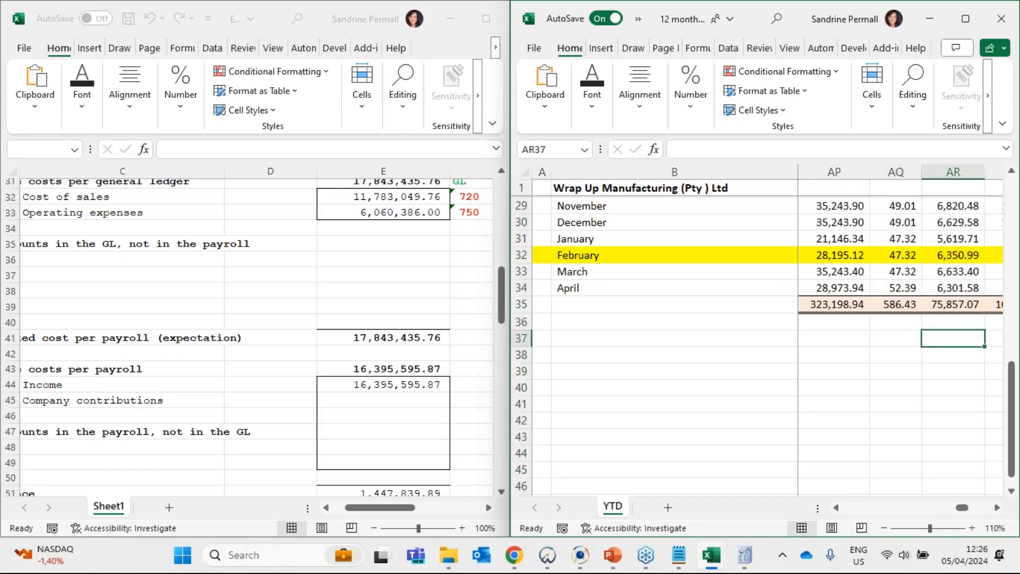
key("Right")
key("Right")
key("Right")
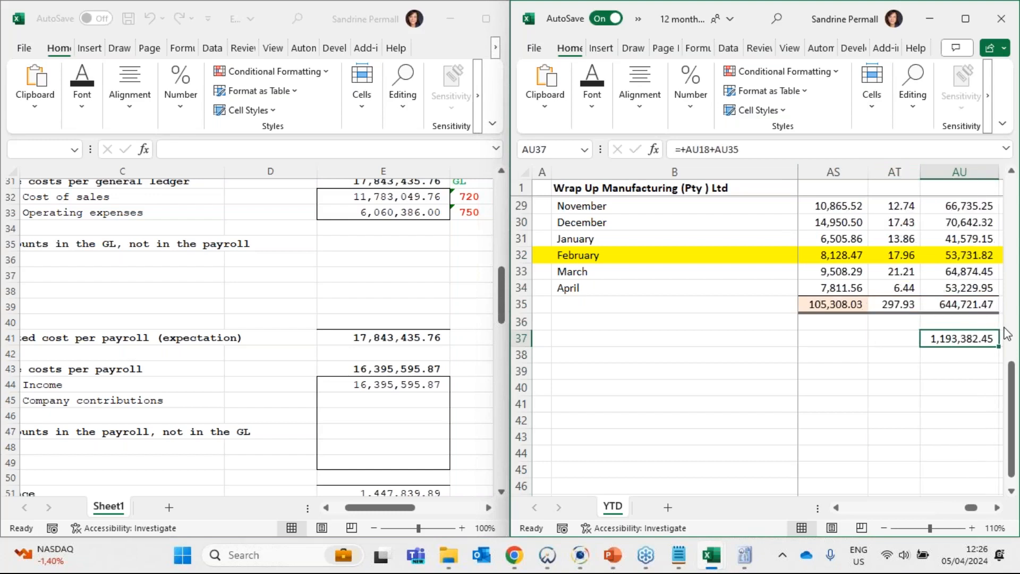
left_click(383, 397)
type("1193")
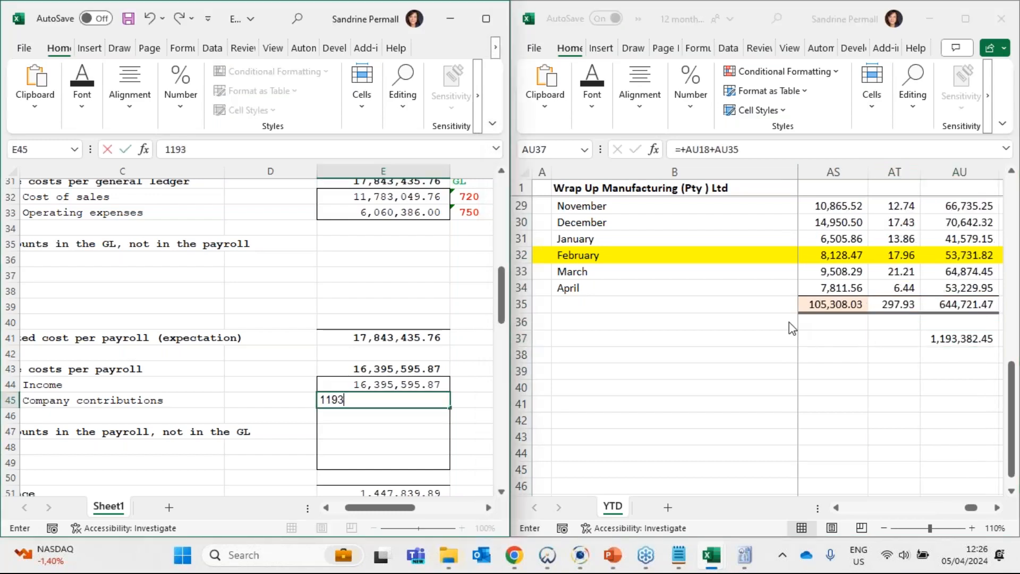
type("382.45")
key("Return")
- Compare the employee costs per payroll total in E43 with the combined total in AW37 of the payroll report
left_click(398, 370)
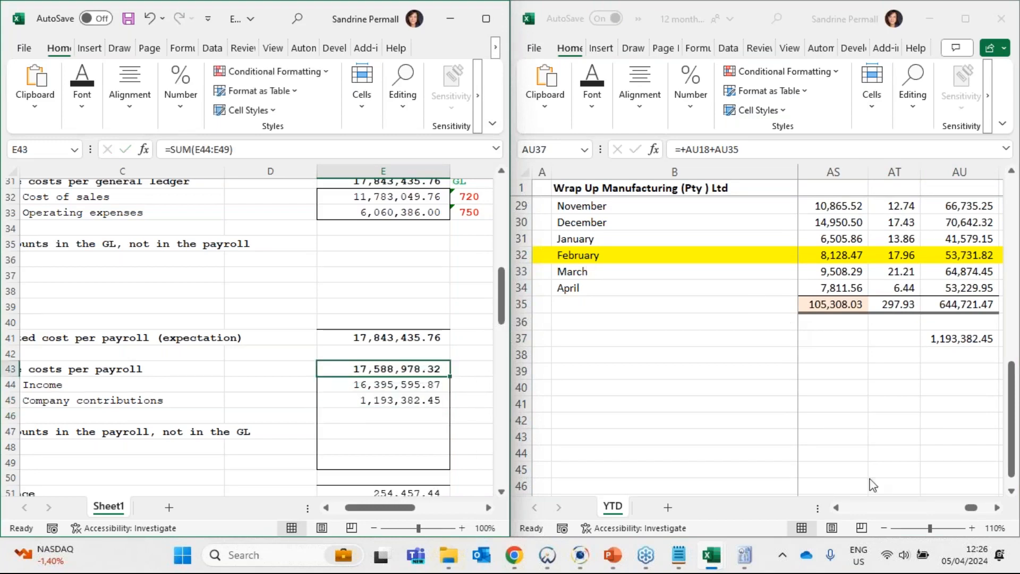
left_click(998, 507)
left_click(998, 507)
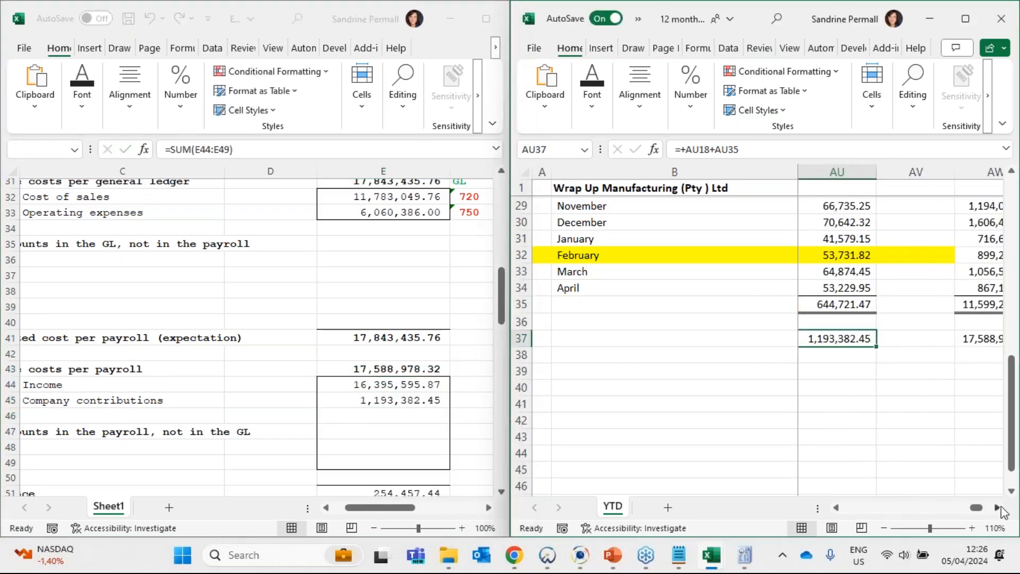
left_click(999, 507)
left_click(998, 508)
left_click(834, 339)
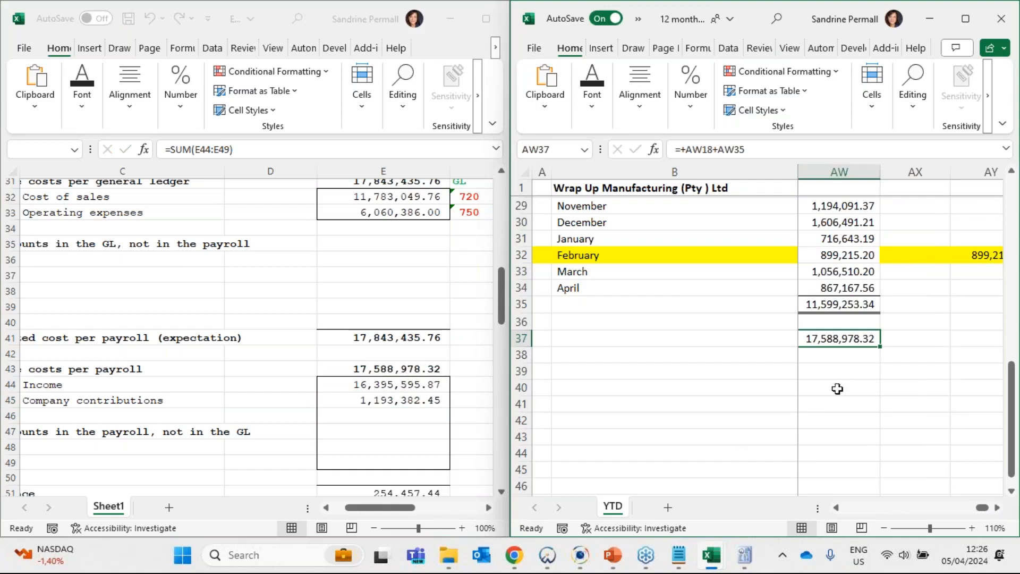
left_click(418, 371)
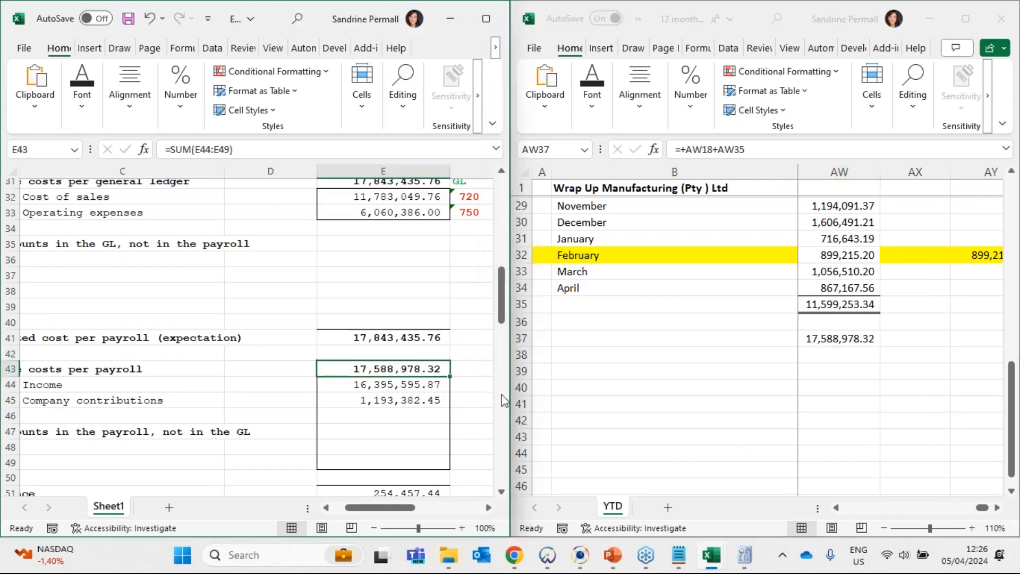
- Mark the Income and Company contributions amounts with the tick mark Apr in F44 and F45
mouse_move(514, 398)
key("Down")
key("Right")
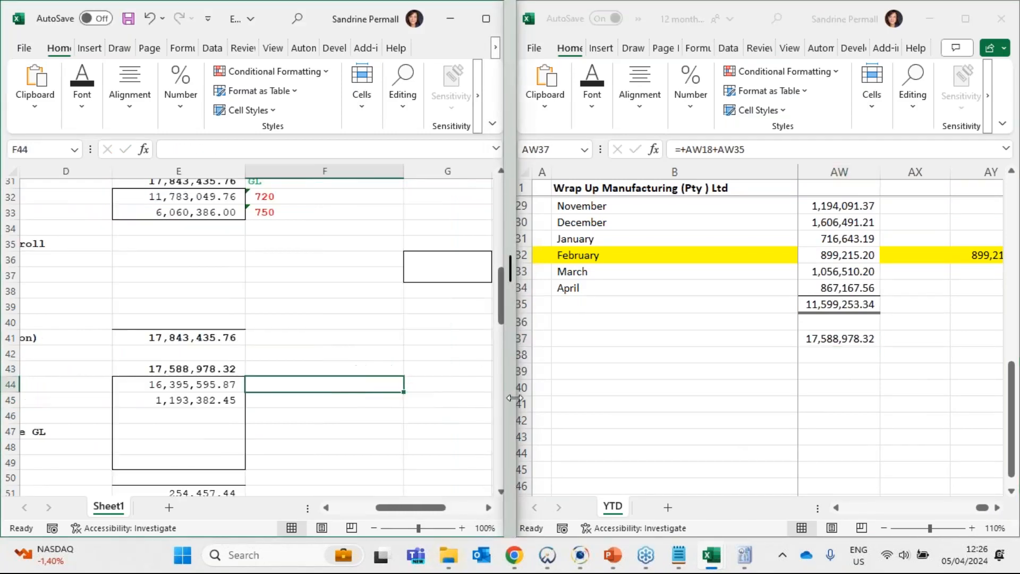
type("apr")
key("Return")
key("Up")
type("Apr")
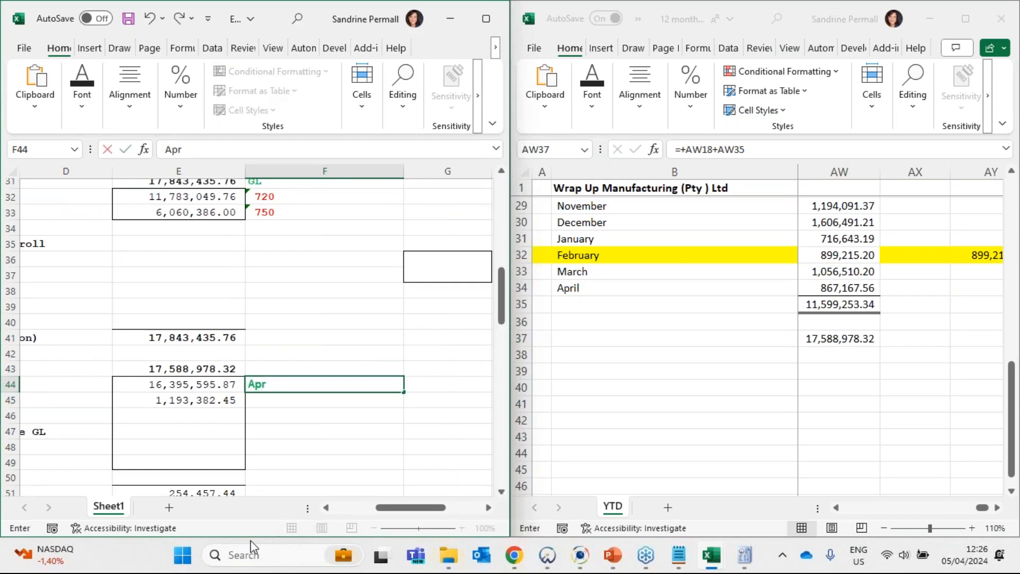
key("Return")
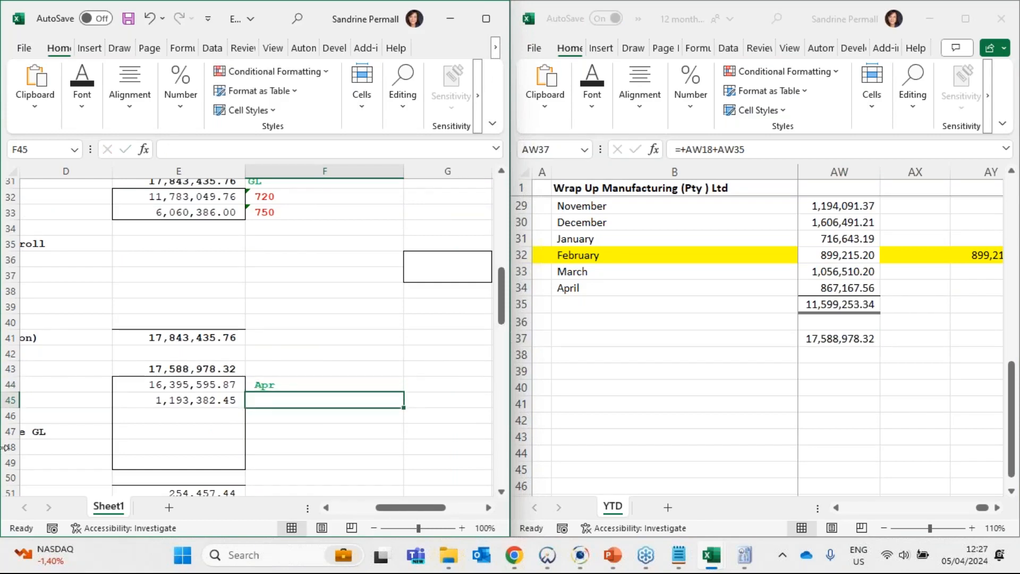
type("Apr")
key("Return")
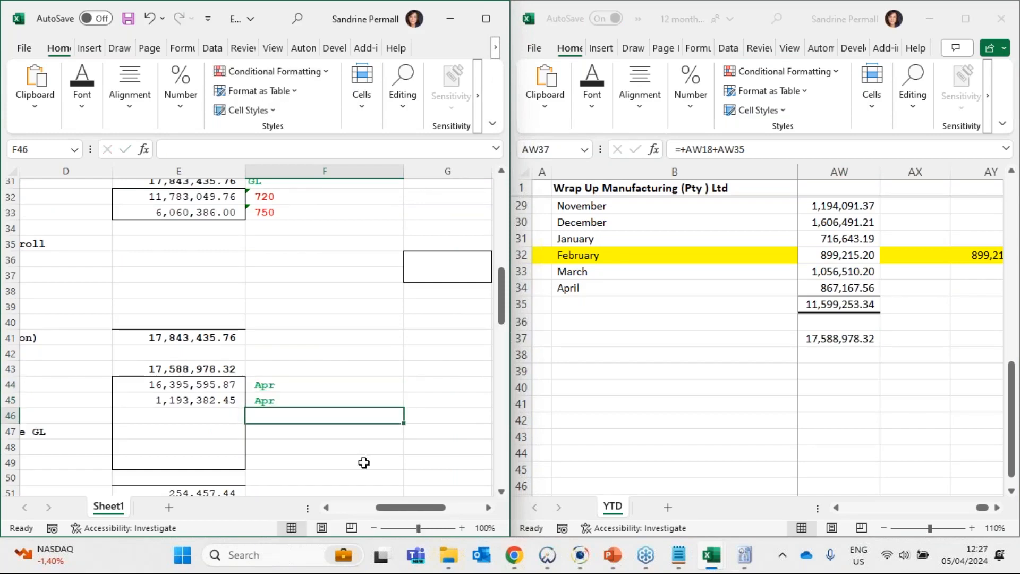
- Look up the Apr tick mark in the working paper's legend and check it against the mark beside the Income amount
left_click_drag(409, 508, 366, 507)
scroll(112, 428, "down", 10)
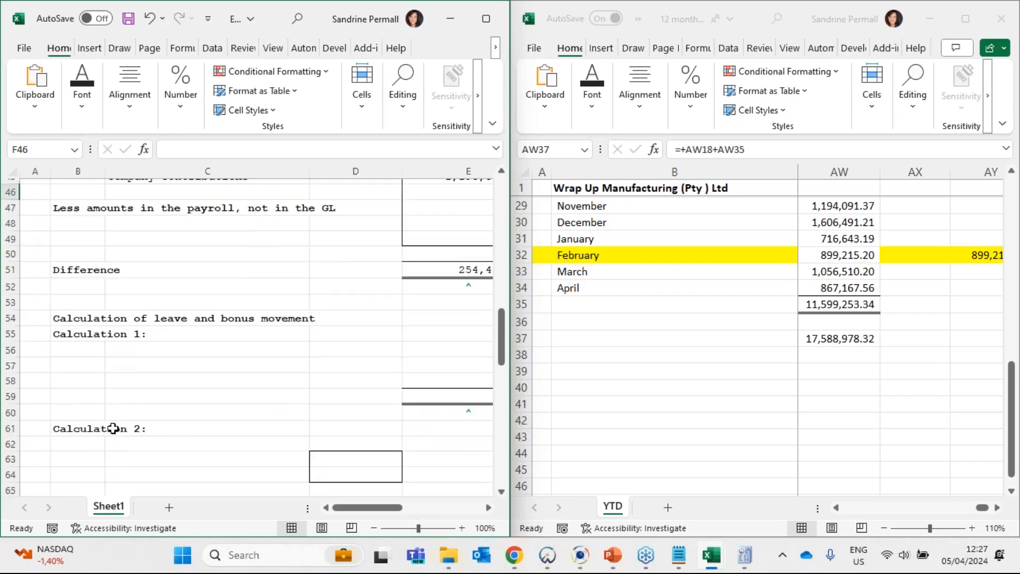
scroll(112, 427, "down", 2)
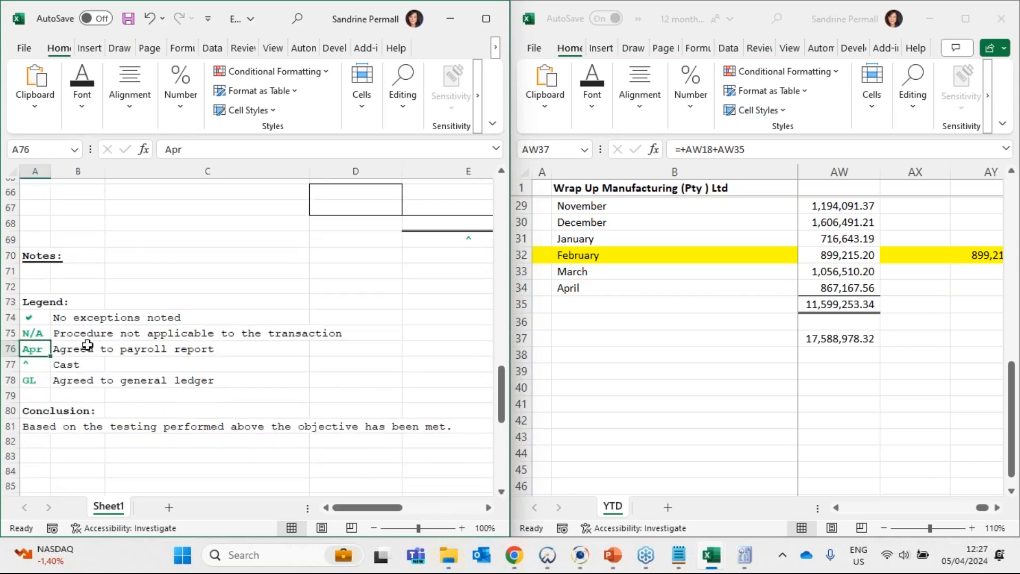
scroll(421, 376, "up", 10)
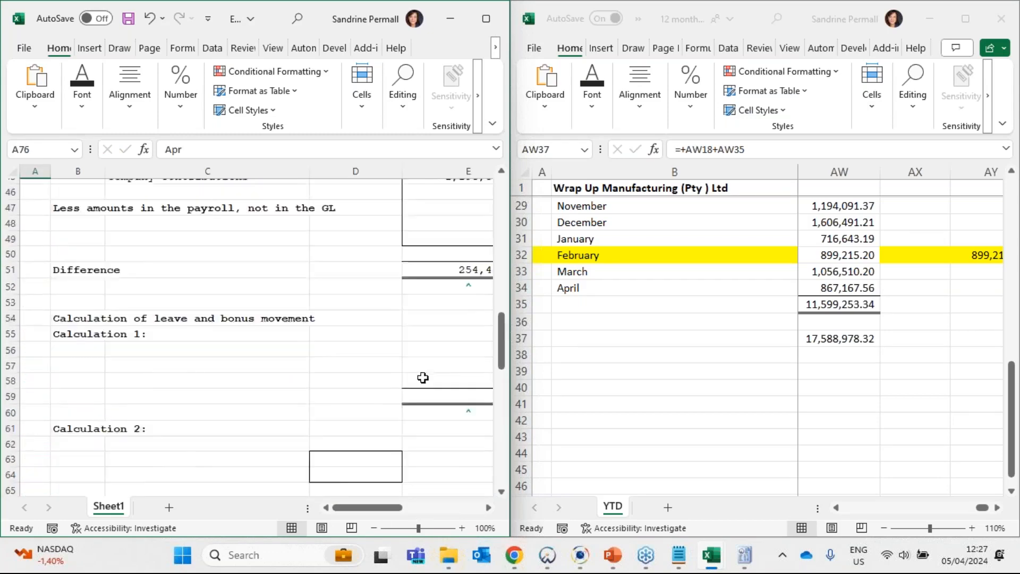
left_click(488, 508)
left_click(488, 508)
left_click(488, 508)
left_click(488, 508)
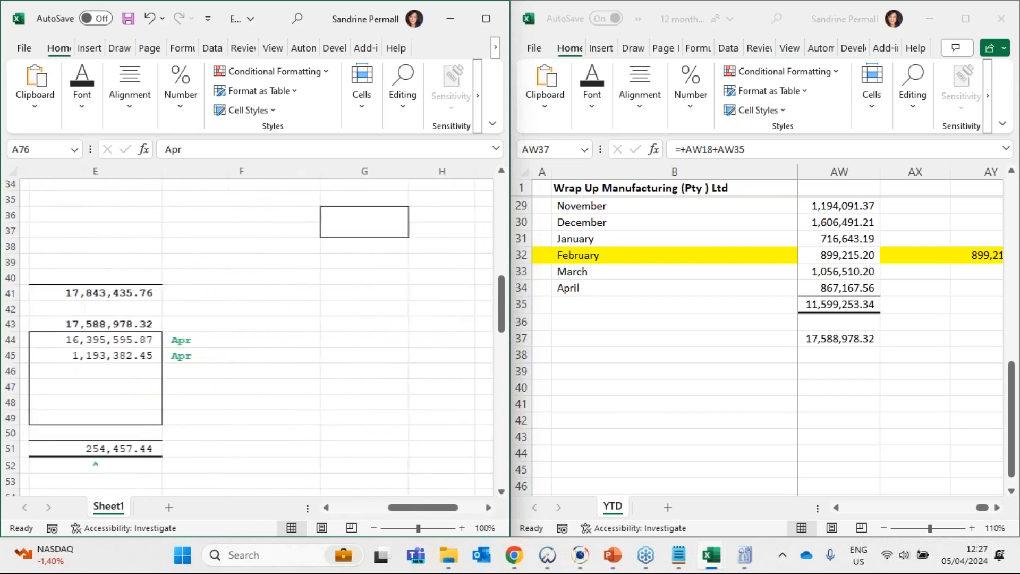
left_click(232, 340)
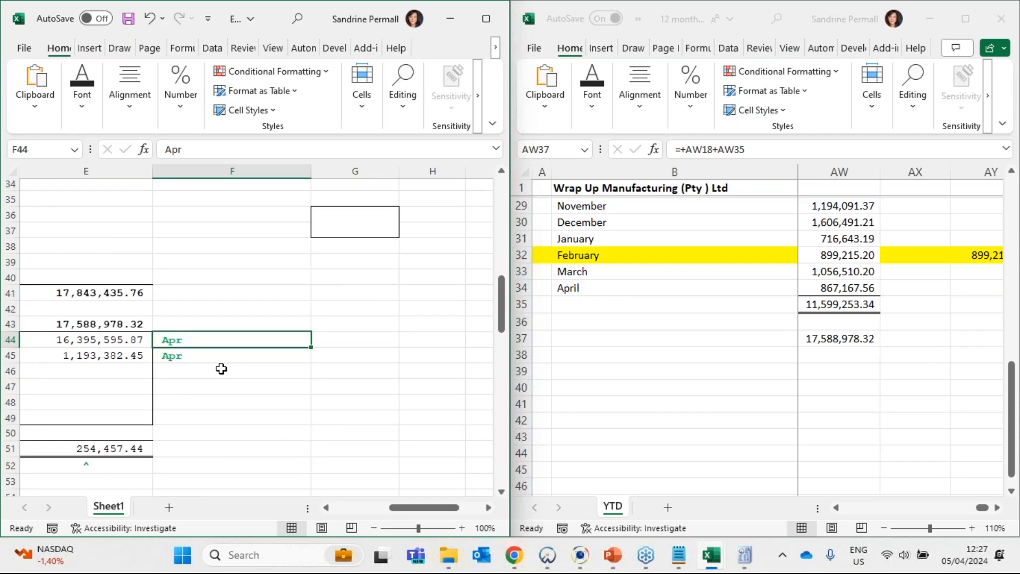
key("Left")
key("Left")
key("Left")
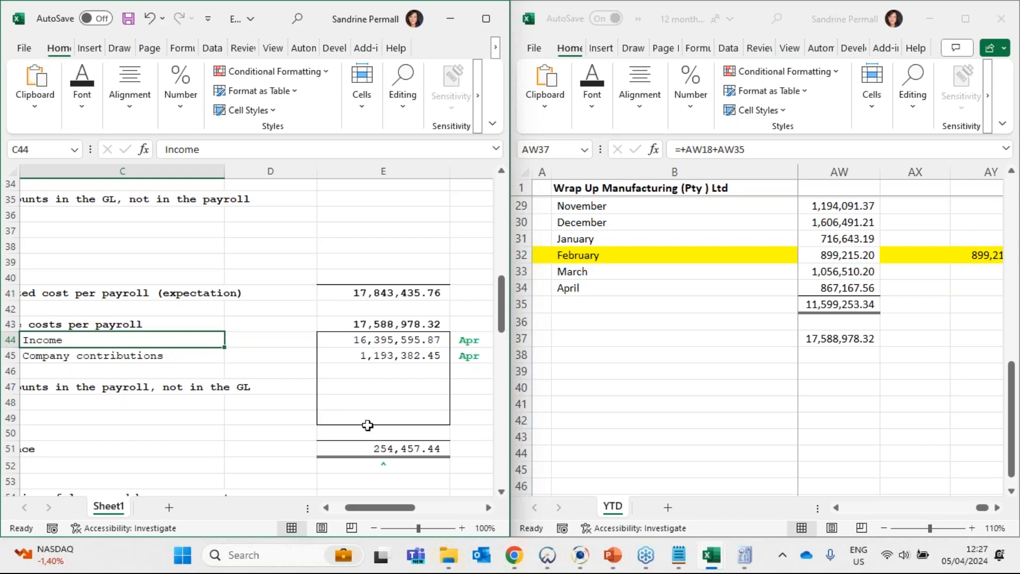
- Examine the Difference formula in E51 together with the GL reference in F31 and the Apr reference in F44
left_click(381, 447)
mouse_move(381, 512)
left_mouse_down()
mouse_move(346, 513)
mouse_move(387, 512)
left_mouse_up()
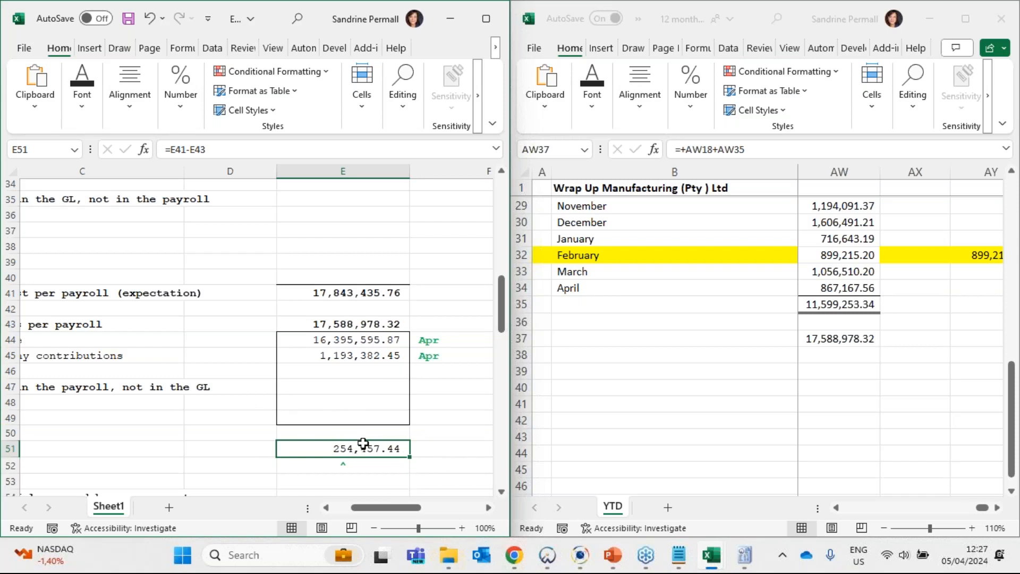
scroll(361, 446, "up", 3)
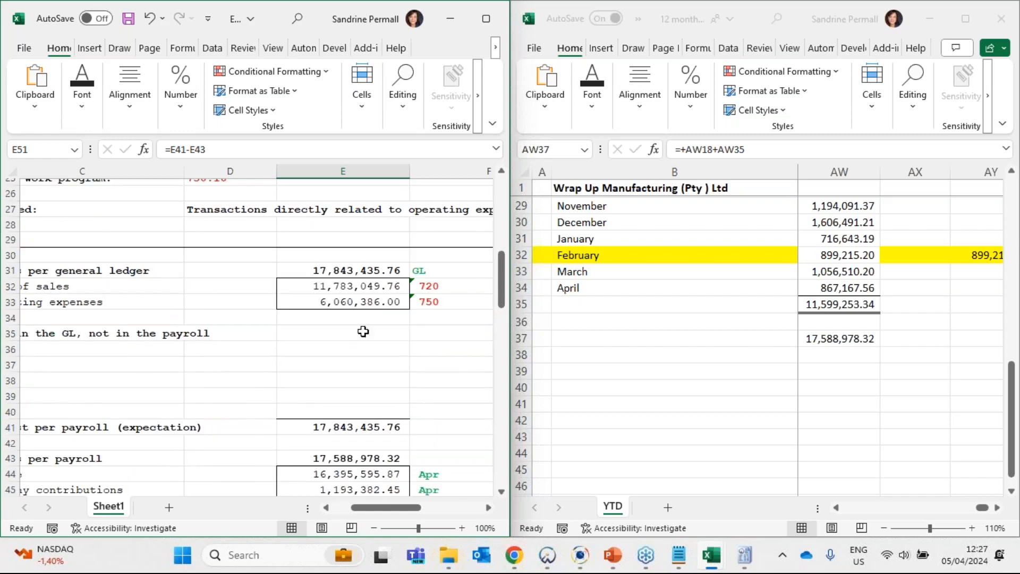
left_click(422, 271)
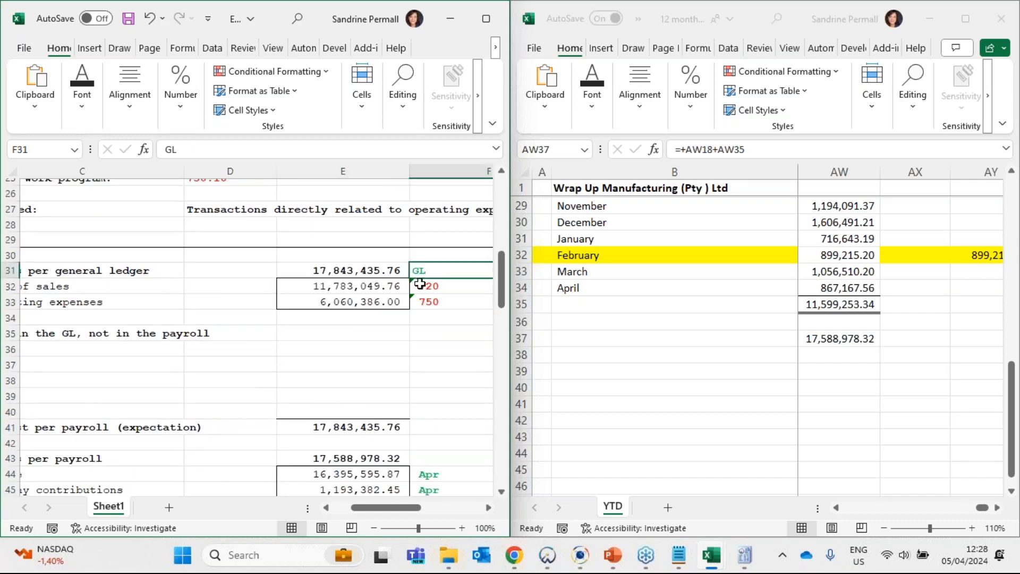
scroll(419, 289, "down", 1)
left_click(426, 431)
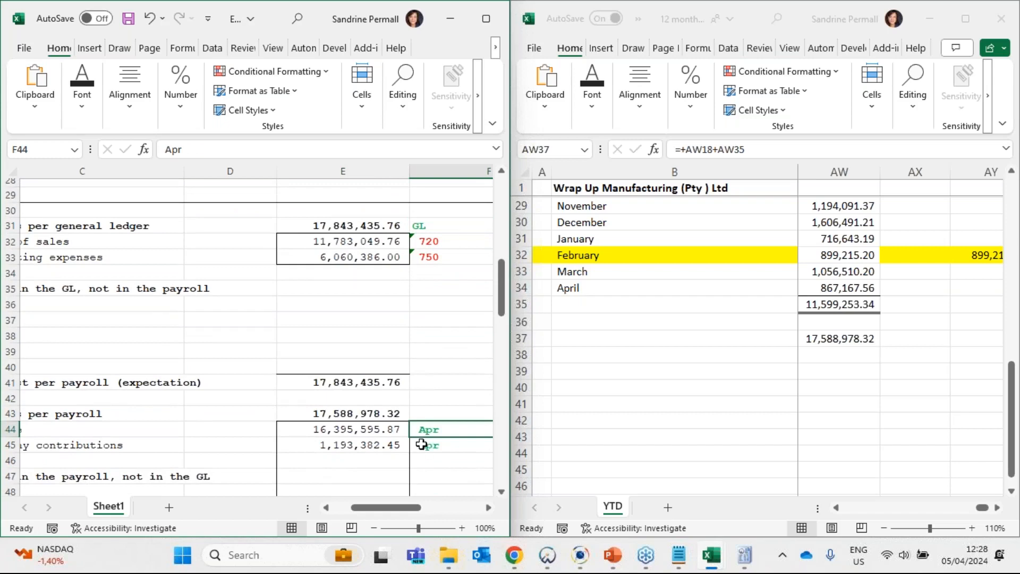
scroll(419, 441, "down", 2)
scroll(414, 424, "down", 1)
left_click(371, 405)
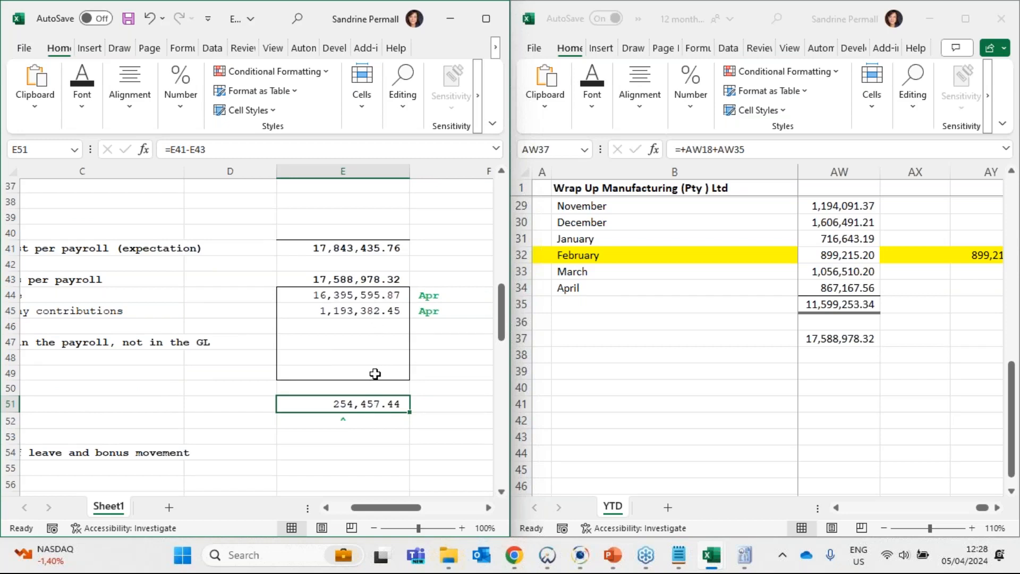
scroll(375, 373, "up", 1)
scroll(367, 372, "up", 1)
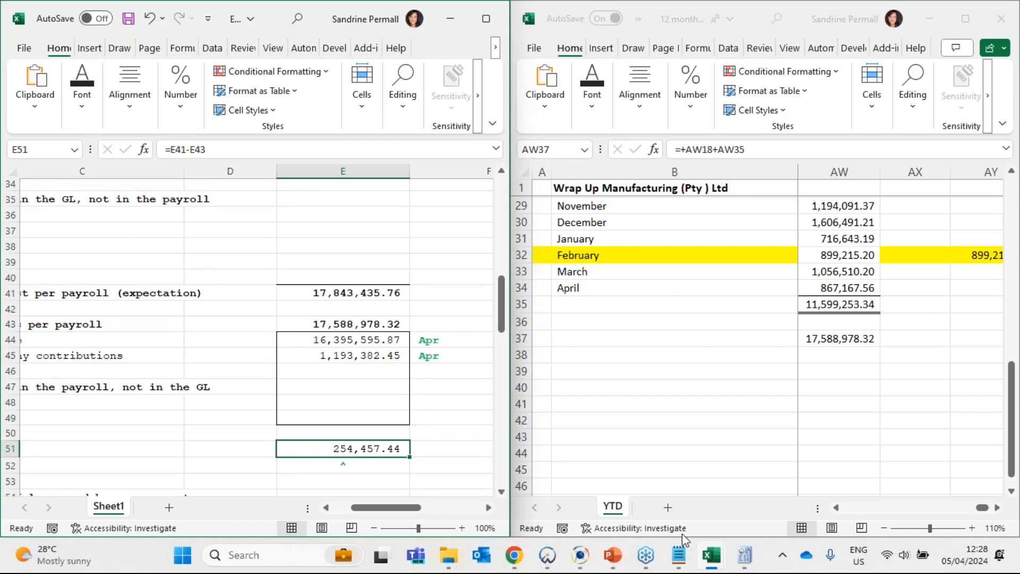
- Switch to the Wrap Up Manufacturing GL workbook and examine column A and the Directors Fees & Emoluments heading on the Employee costs sheet
mouse_move(716, 556)
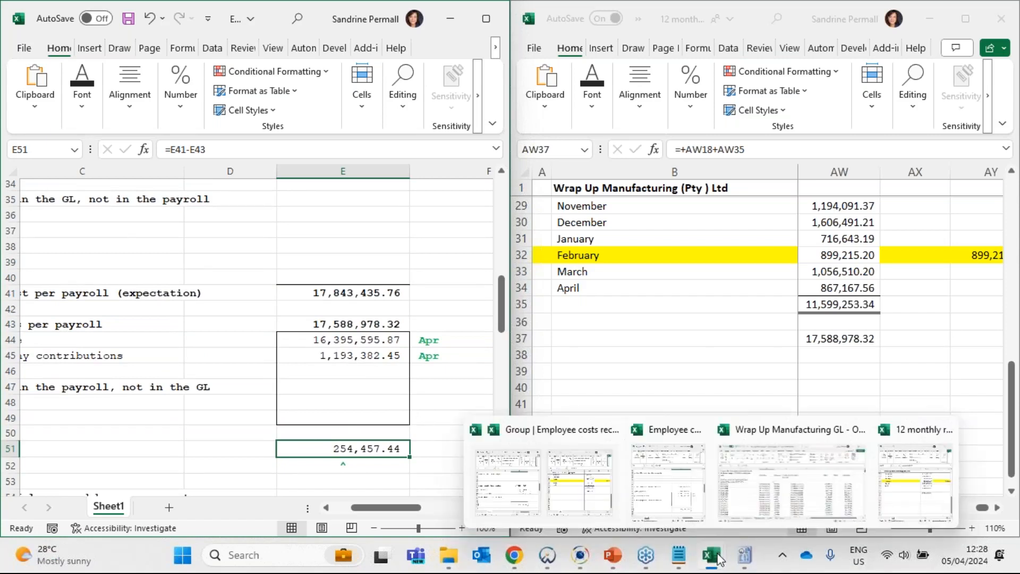
left_click(779, 503)
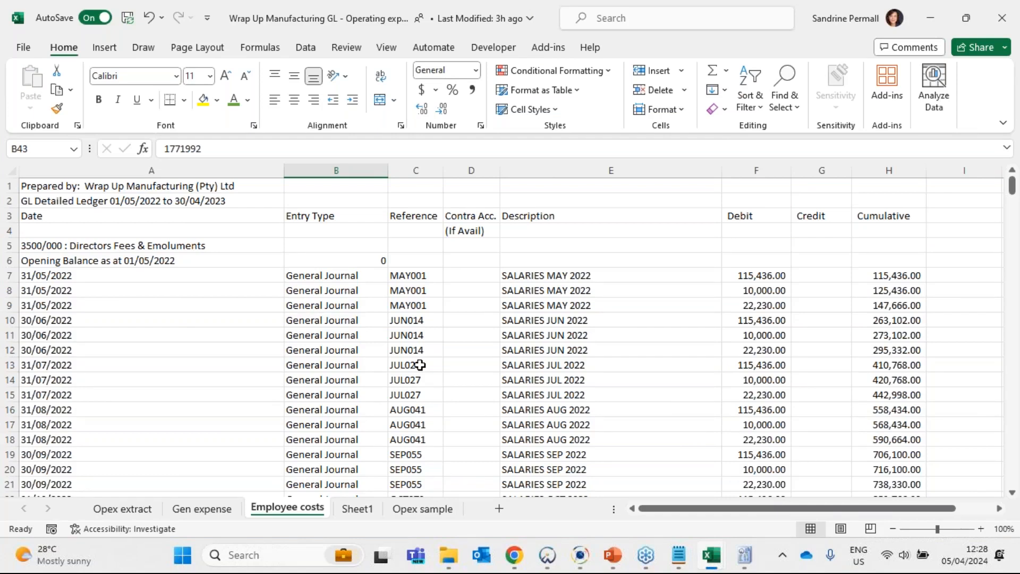
left_click(123, 189)
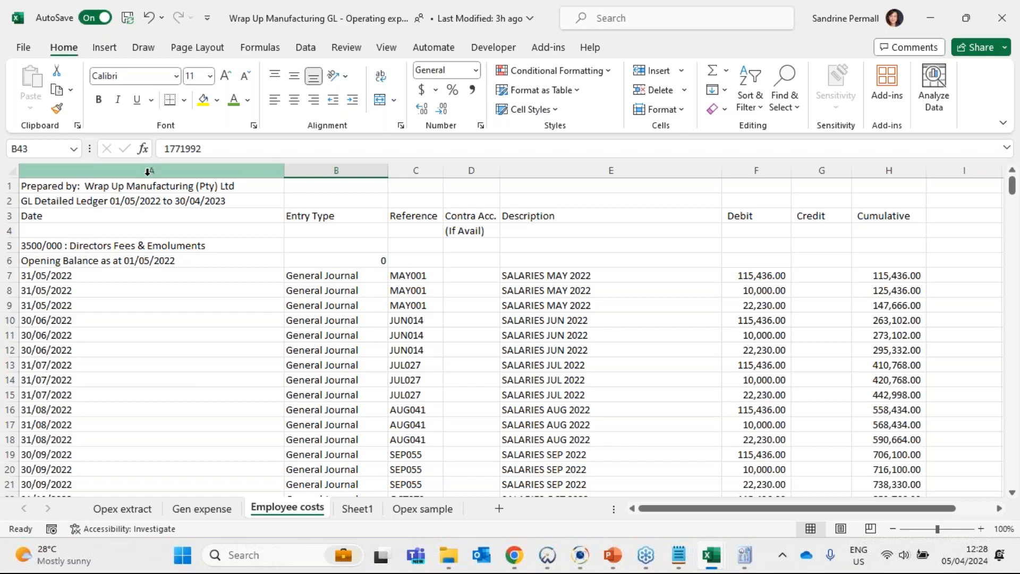
key("ctrl+shift+Down")
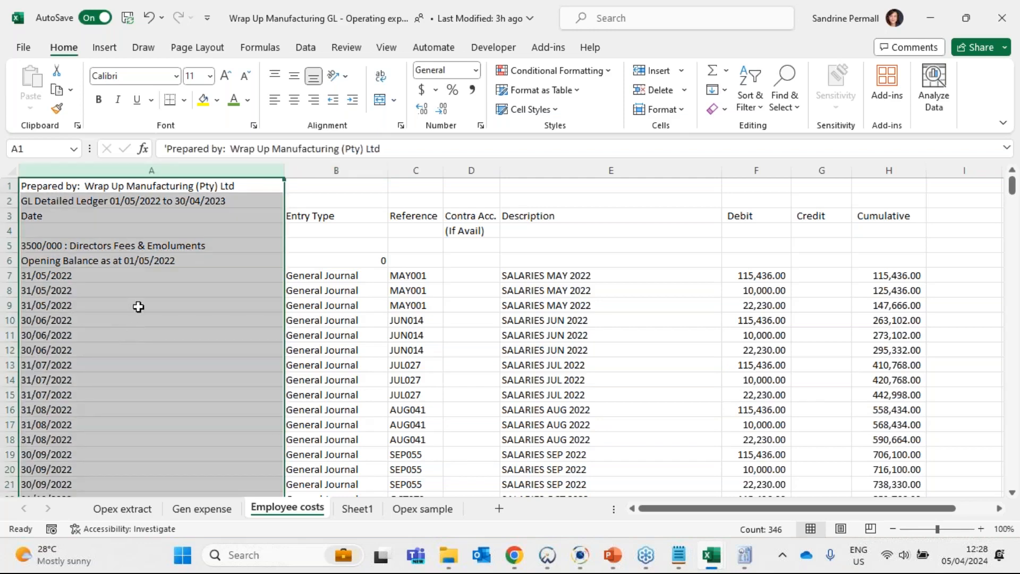
left_click(152, 251)
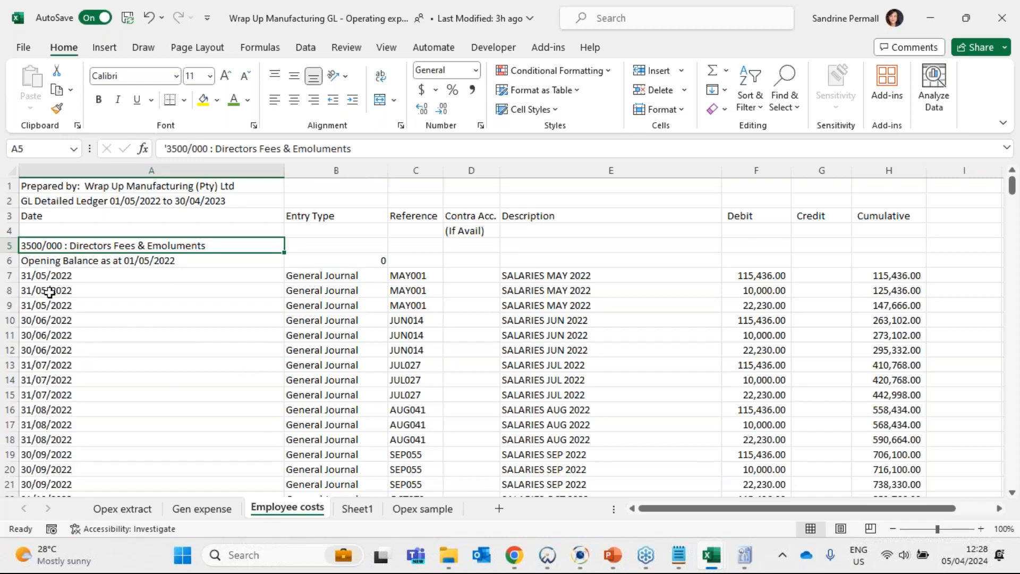
left_click(9, 245)
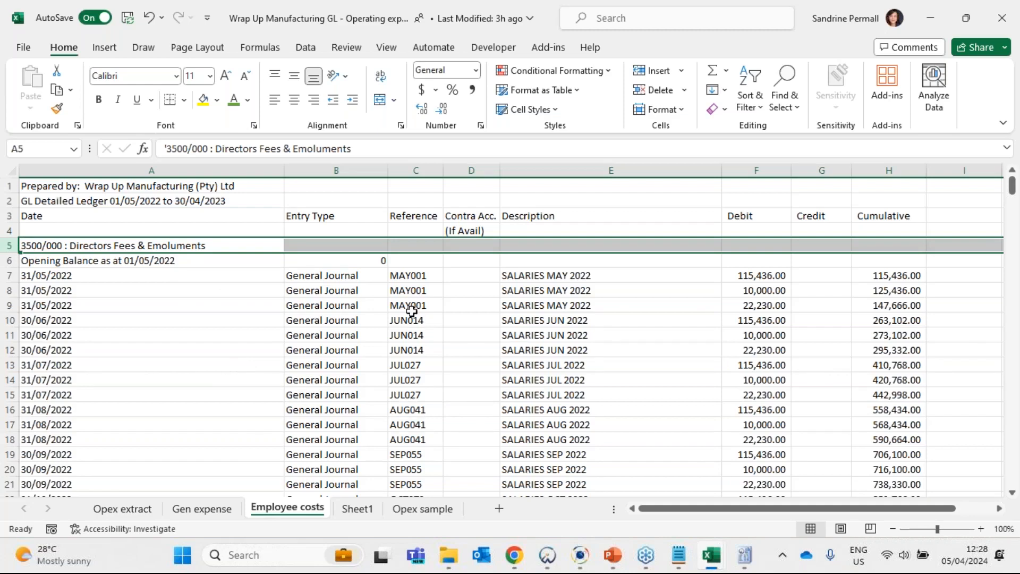
- Review the entry types of the Directors Fees & Emoluments transactions and the ledger's debit and credit columns
left_click(356, 280)
left_click_drag(355, 304, 362, 481)
scroll(364, 415, "down", 2)
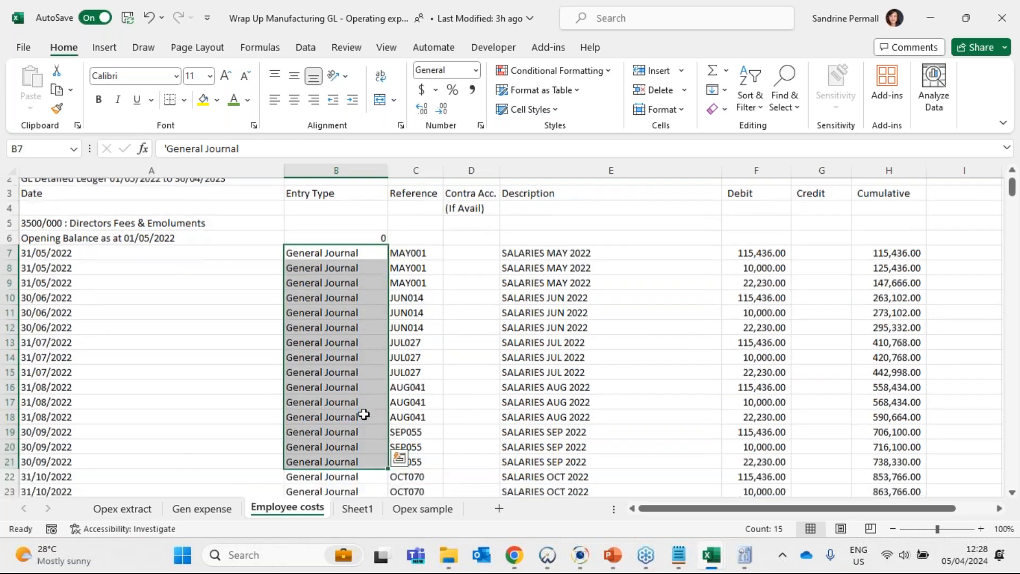
scroll(608, 332, "up", 2)
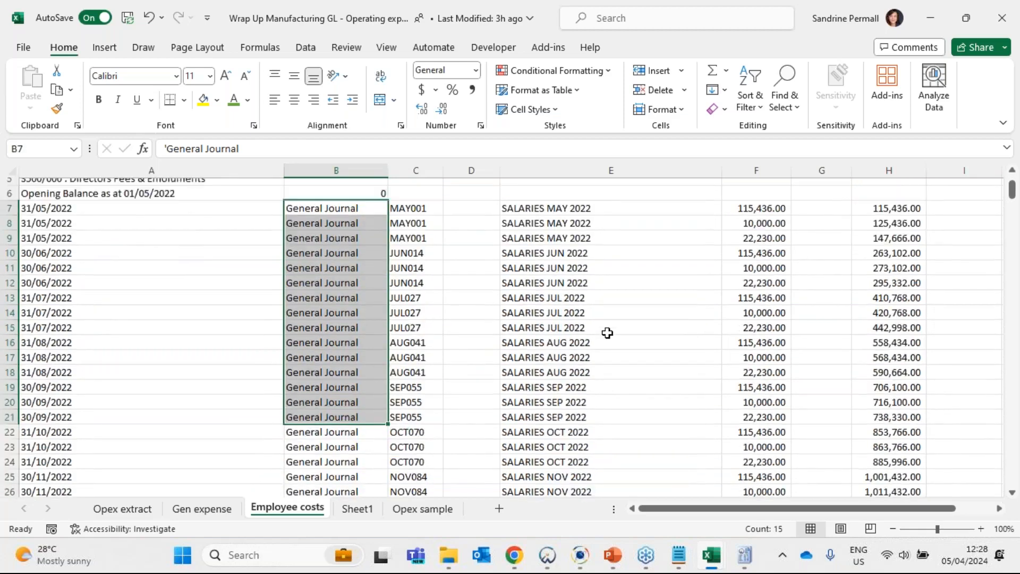
left_click_drag(760, 181, 815, 187)
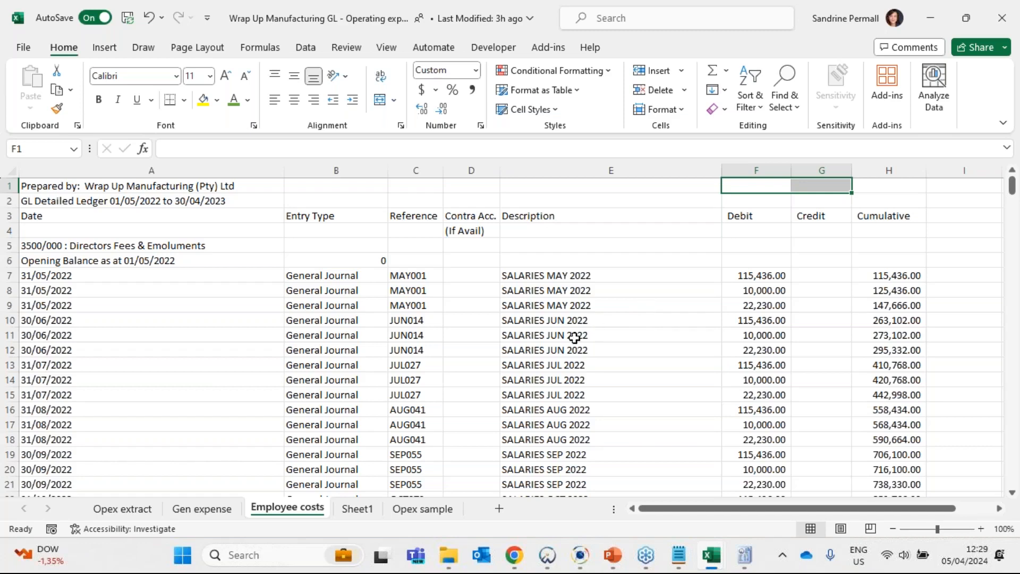
- Locate the Company Contributions - Medical Aid account on the Employee costs sheet and examine its closing balance at 30/04/2023
scroll(269, 315, "down", 2)
scroll(270, 315, "down", 9)
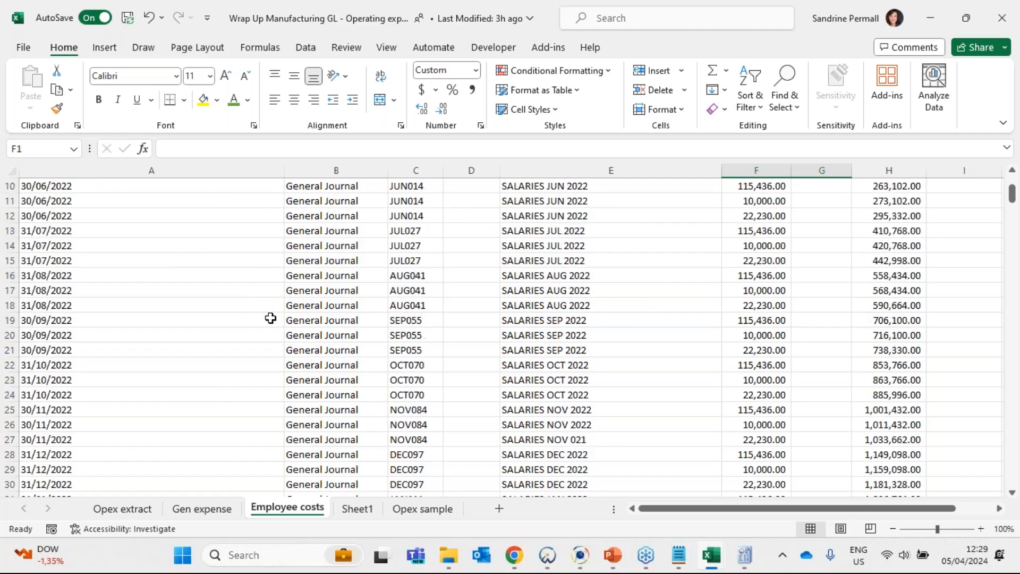
left_click(187, 338)
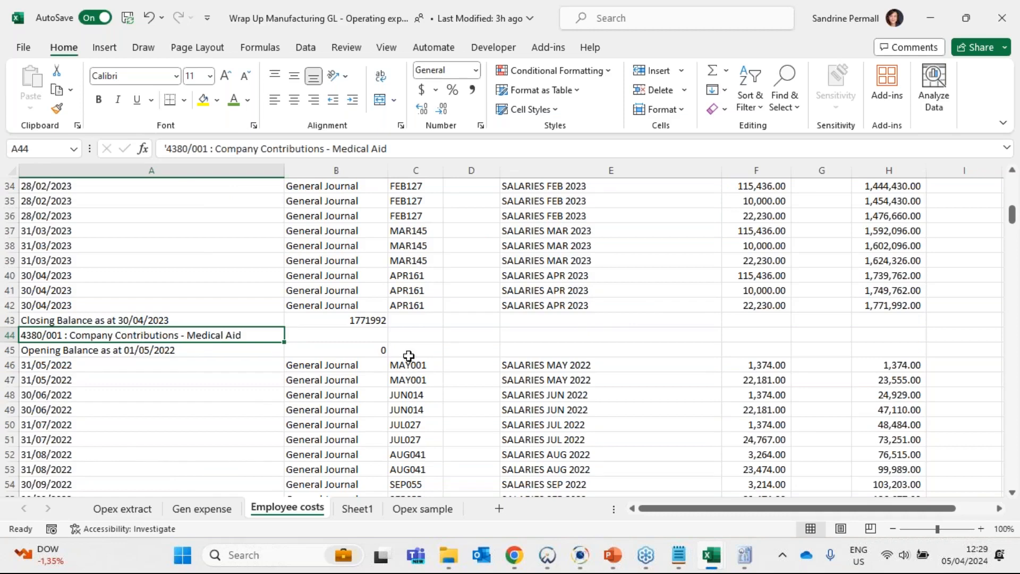
scroll(408, 354, "down", 2)
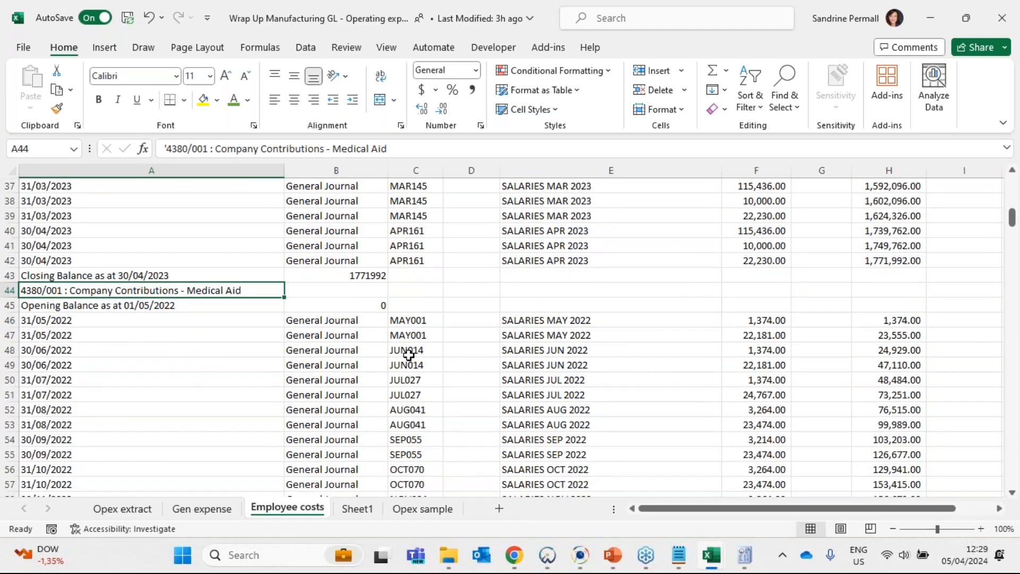
scroll(392, 395, "down", 6)
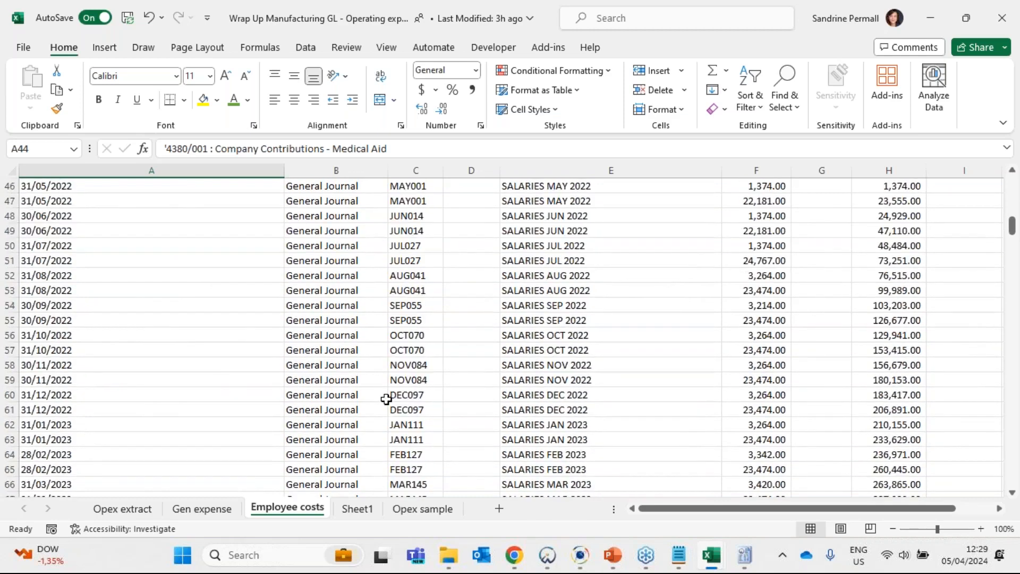
left_click(346, 367)
left_click(10, 365)
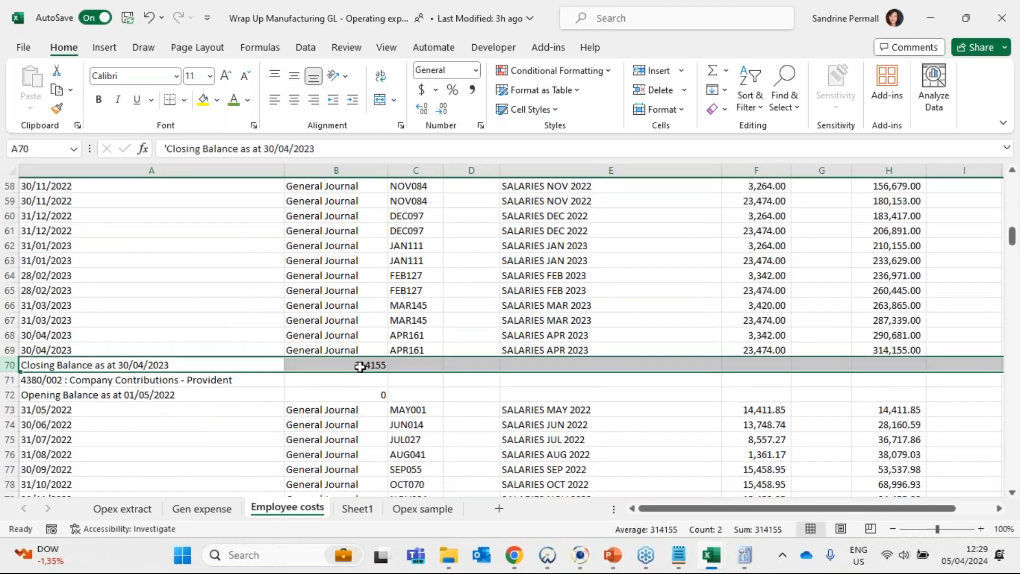
left_click(366, 365)
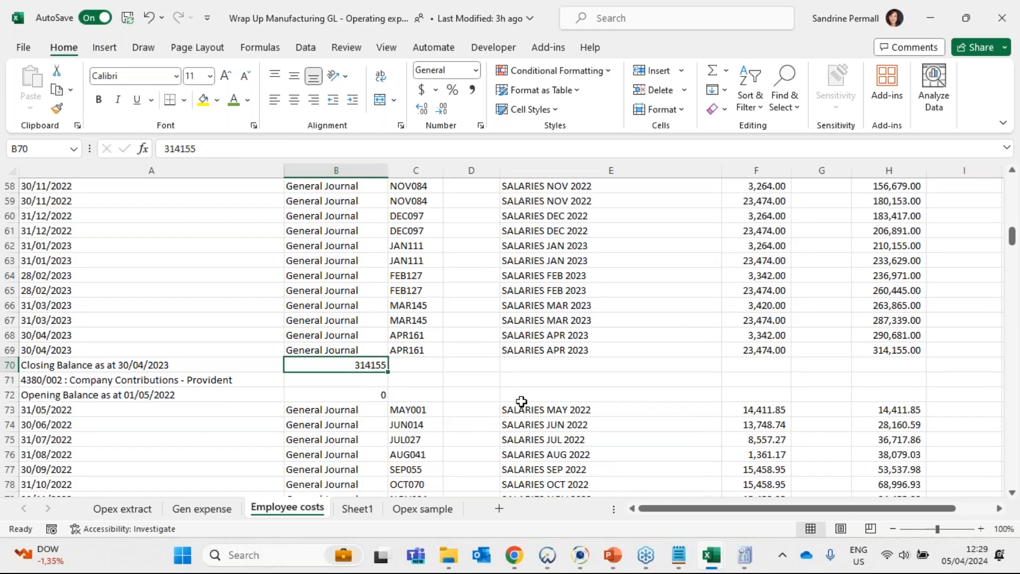
- Switch to the 12 monthly report workbook and maximise its window
mouse_move(723, 560)
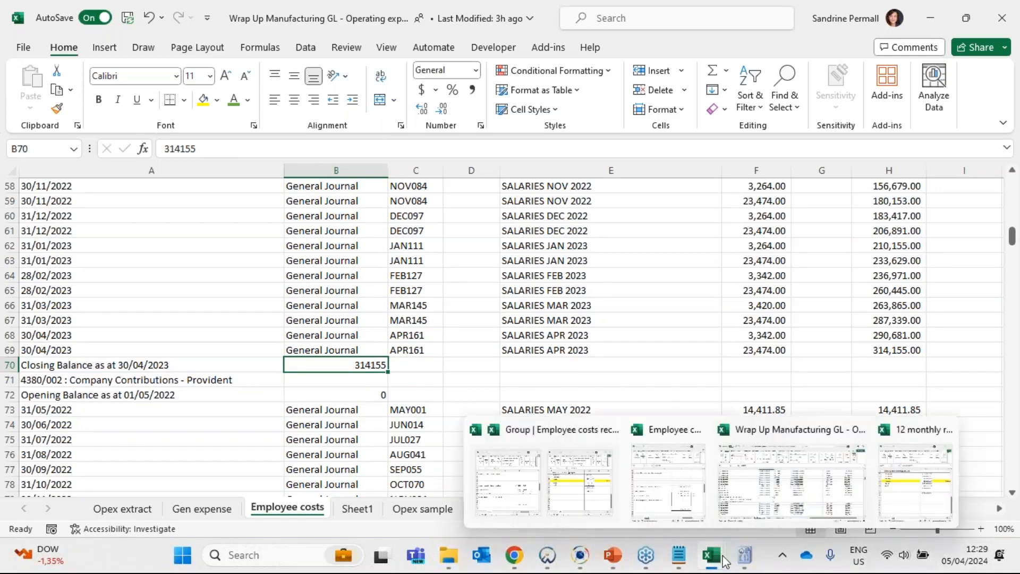
left_click(922, 485)
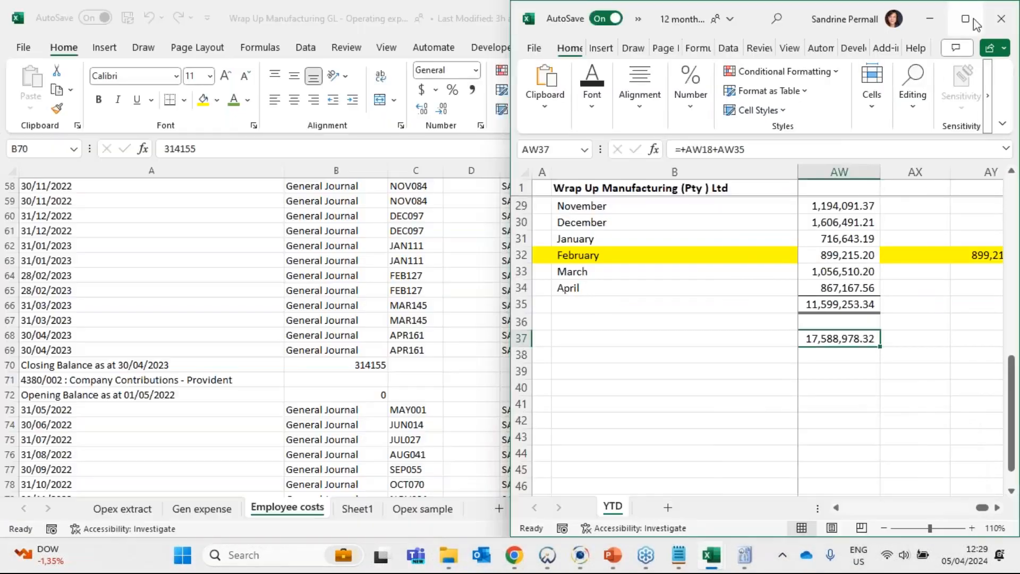
left_click(966, 19)
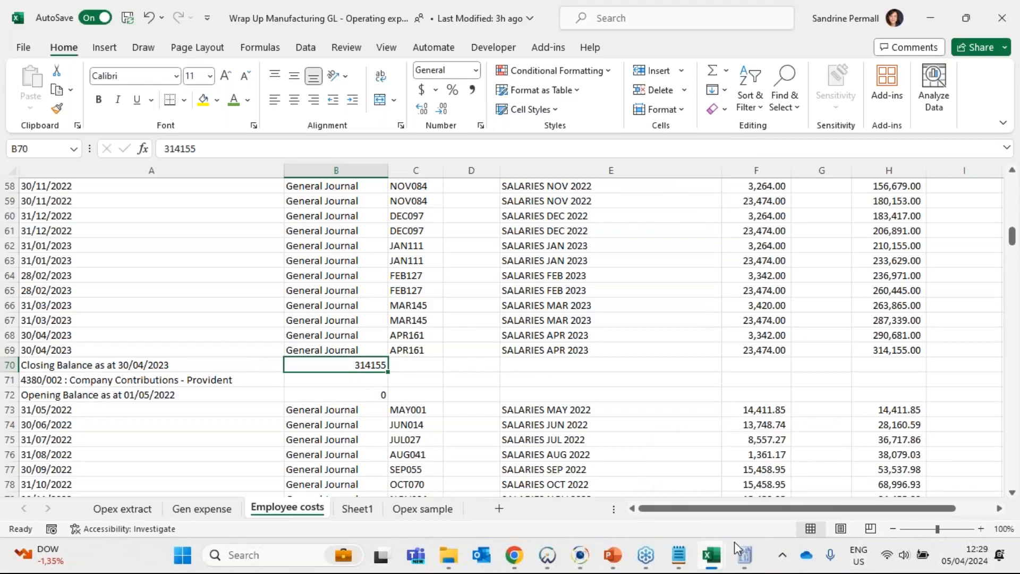
mouse_move(714, 552)
left_click(924, 478)
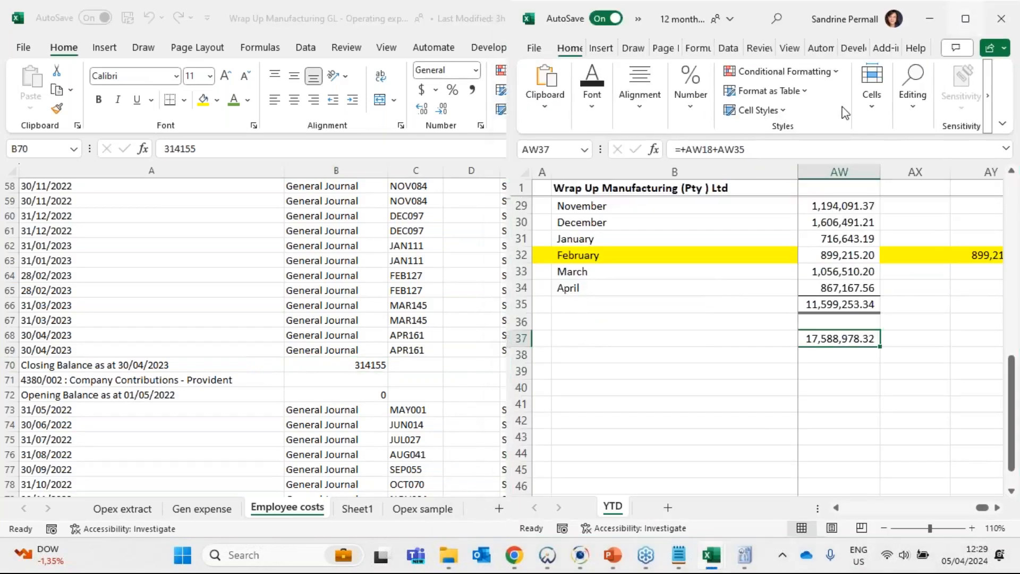
key("super+Up")
- Review the Company contributions columns of the payroll report's wages and salaries analyses on the YTD sheet
left_click_drag(478, 435, 380, 445)
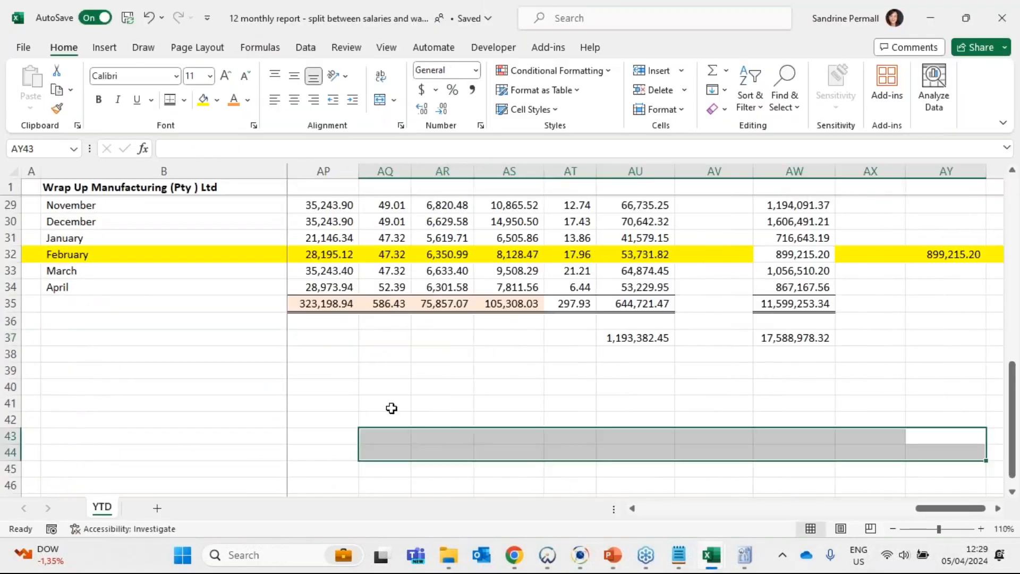
left_click_drag(431, 376, 382, 371)
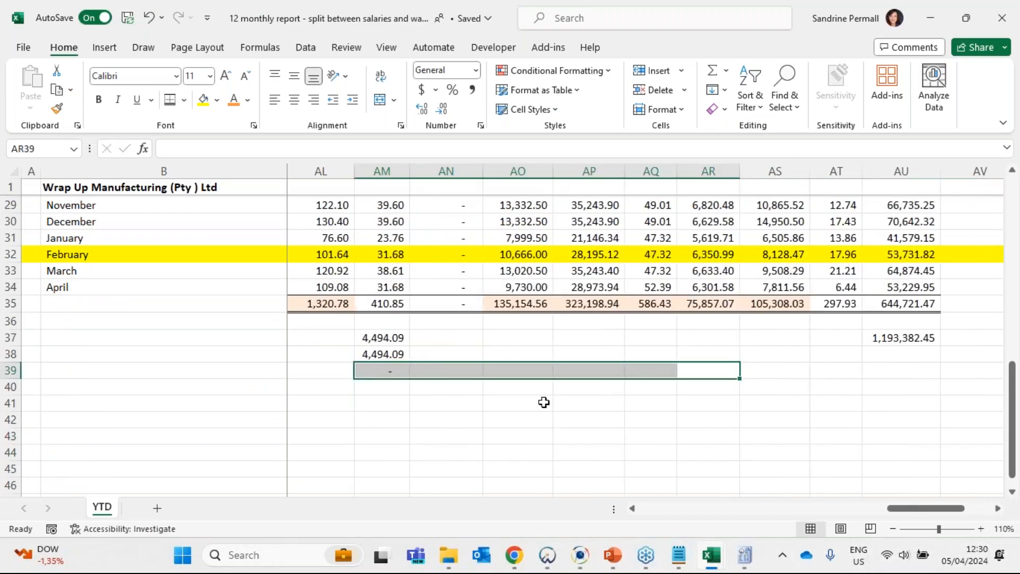
scroll(547, 402, "up", 2)
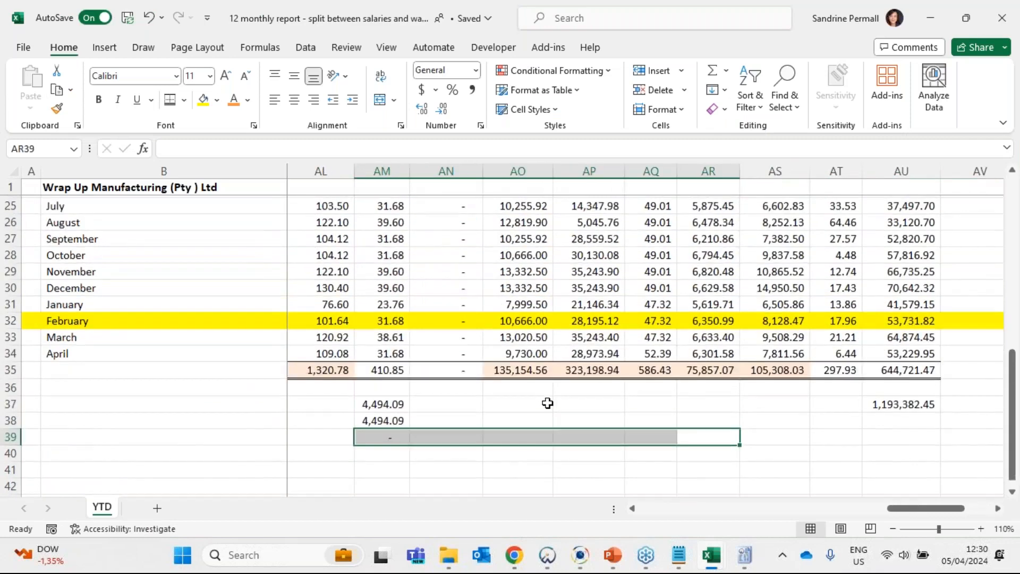
scroll(548, 402, "up", 3)
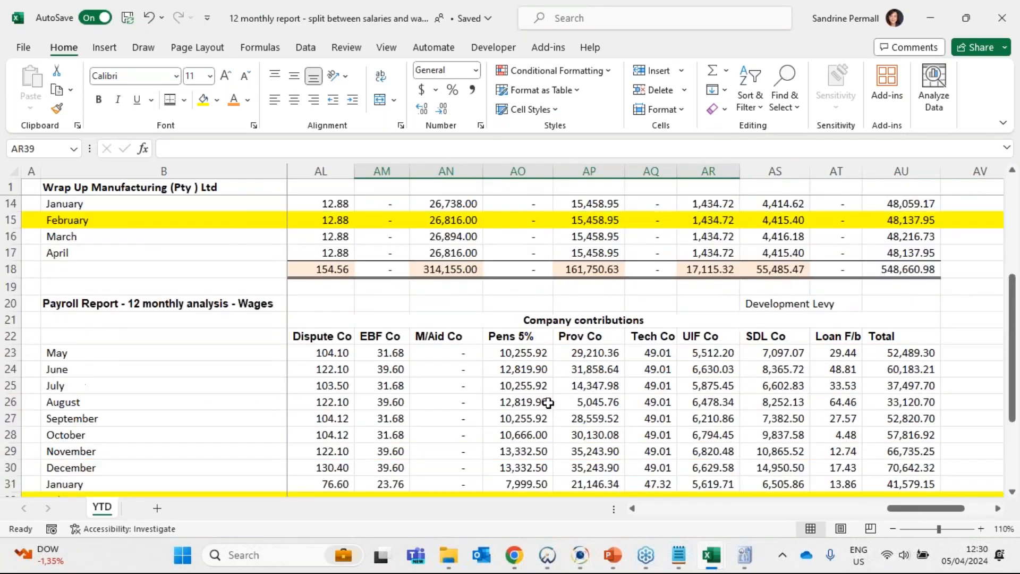
scroll(547, 402, "up", 4)
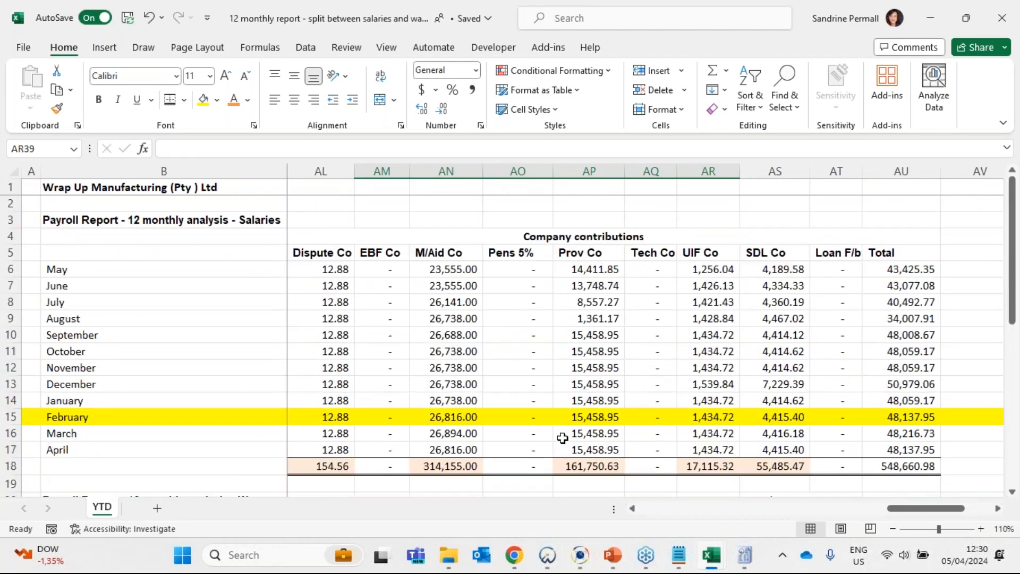
left_click(504, 324)
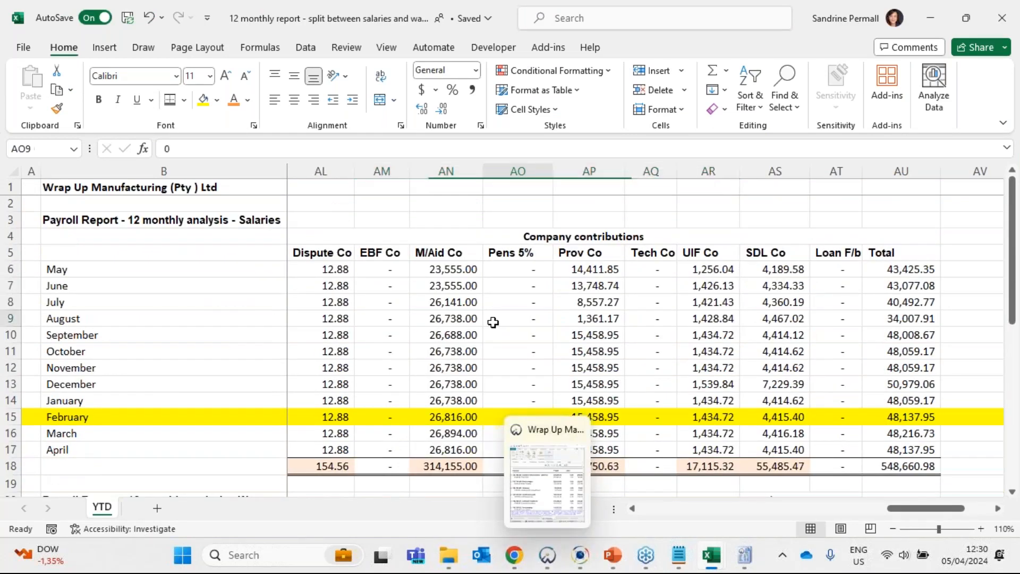
left_click_drag(13, 322, 9, 319)
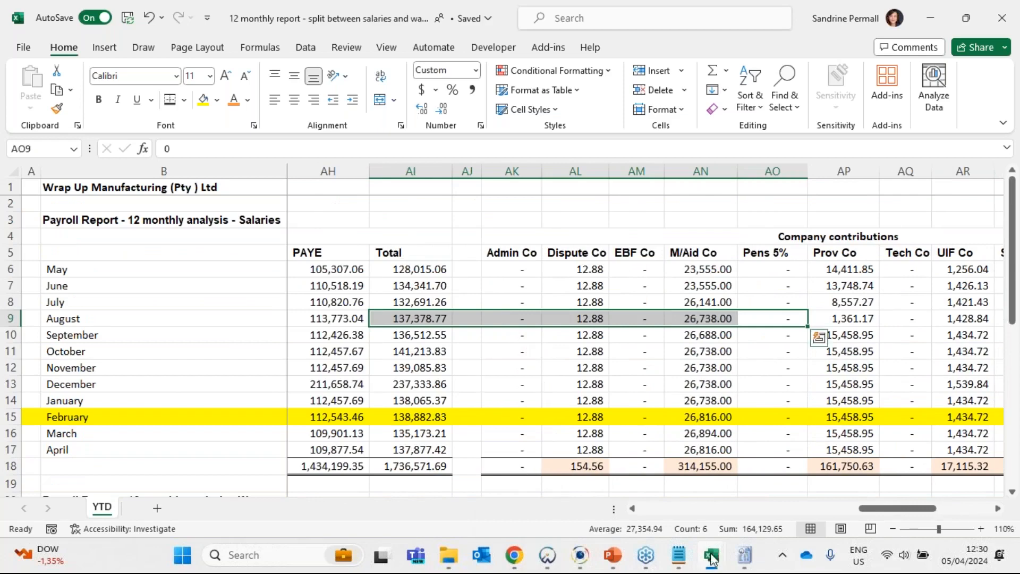
- Return to the Wrap Up Manufacturing GL workbook and check the Medical Aid account's Company Contributions heading and closing balance
mouse_move(710, 555)
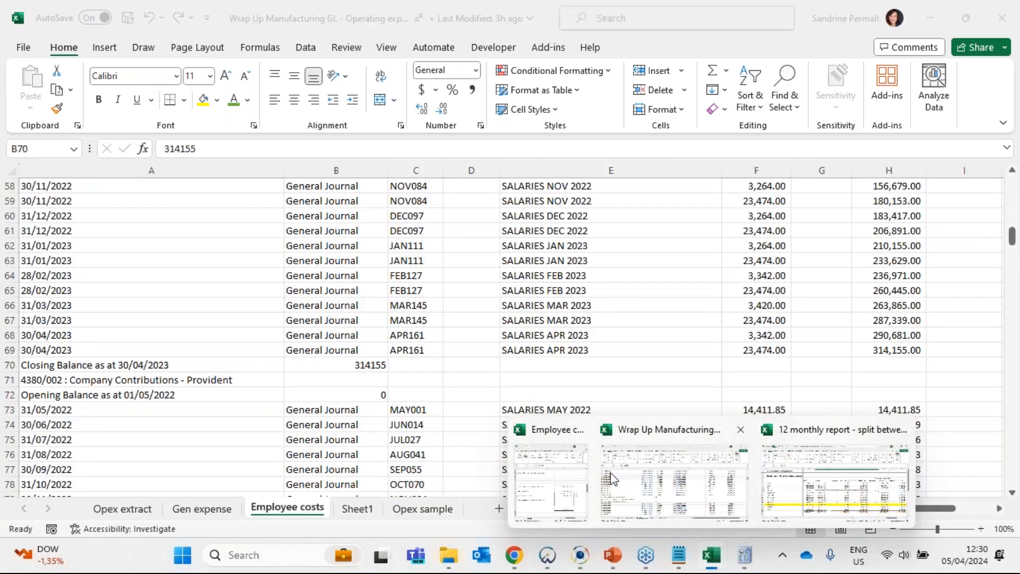
left_click(729, 493)
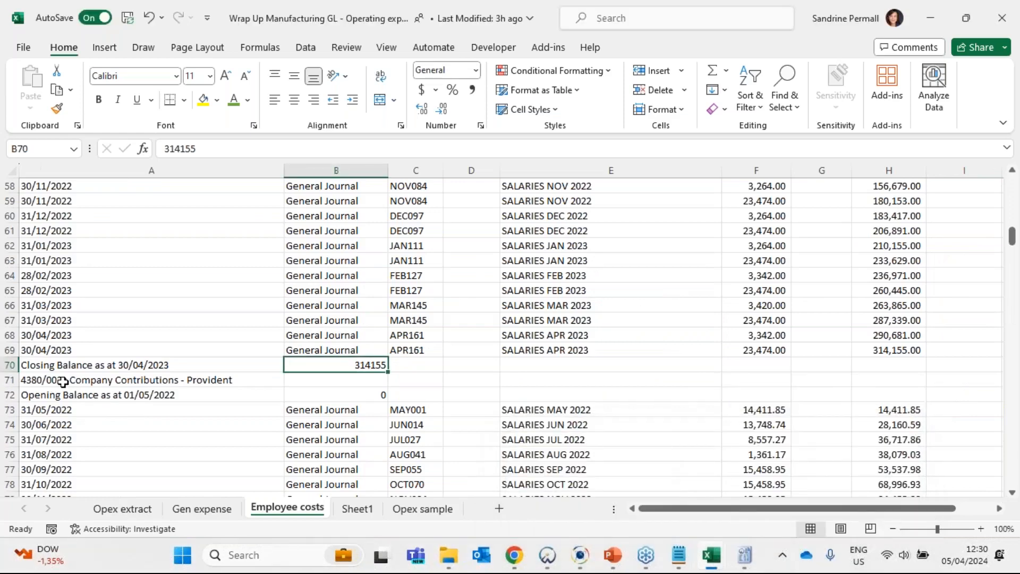
scroll(208, 370, "up", 8)
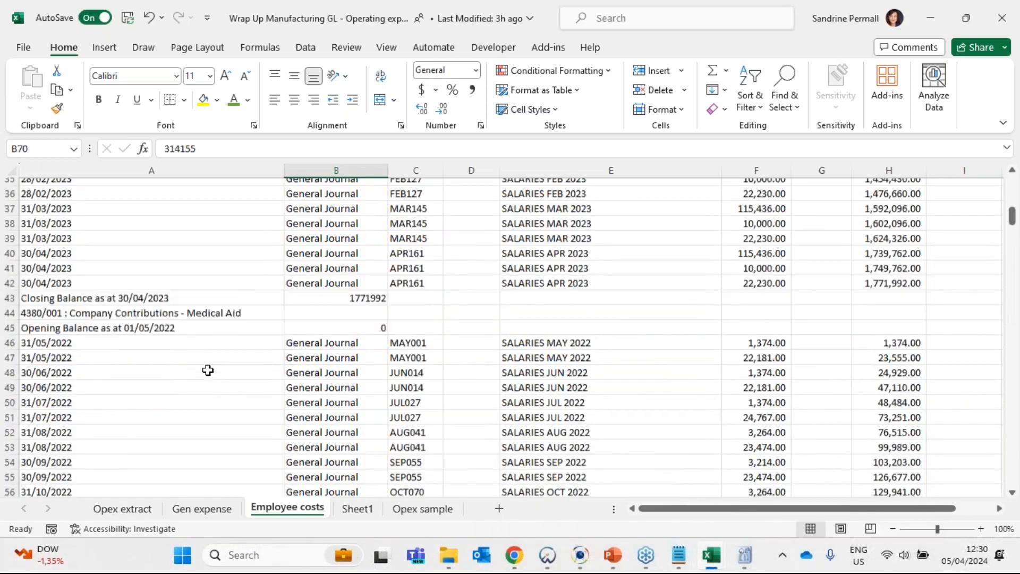
left_click(48, 336)
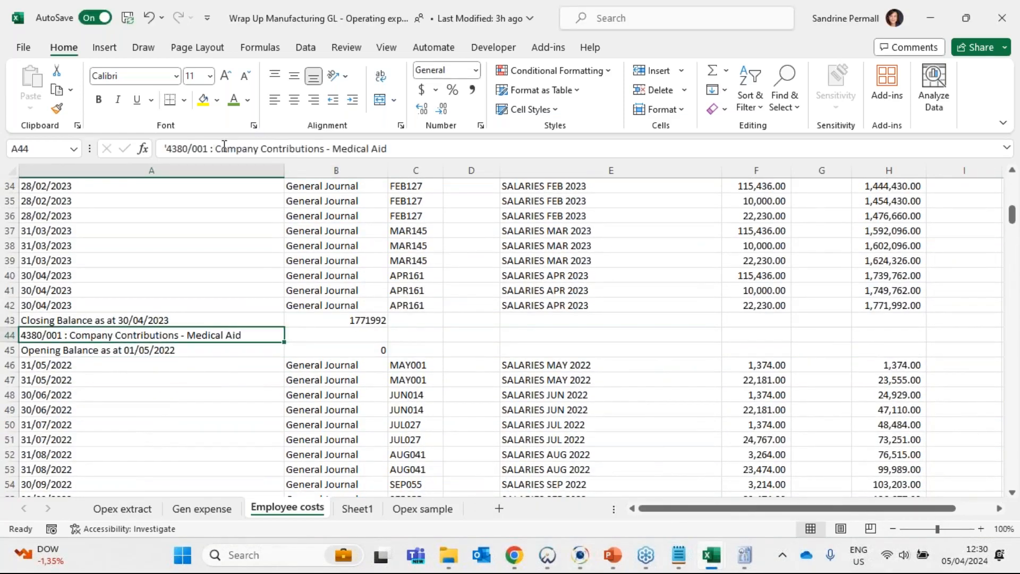
left_click_drag(224, 147, 324, 148)
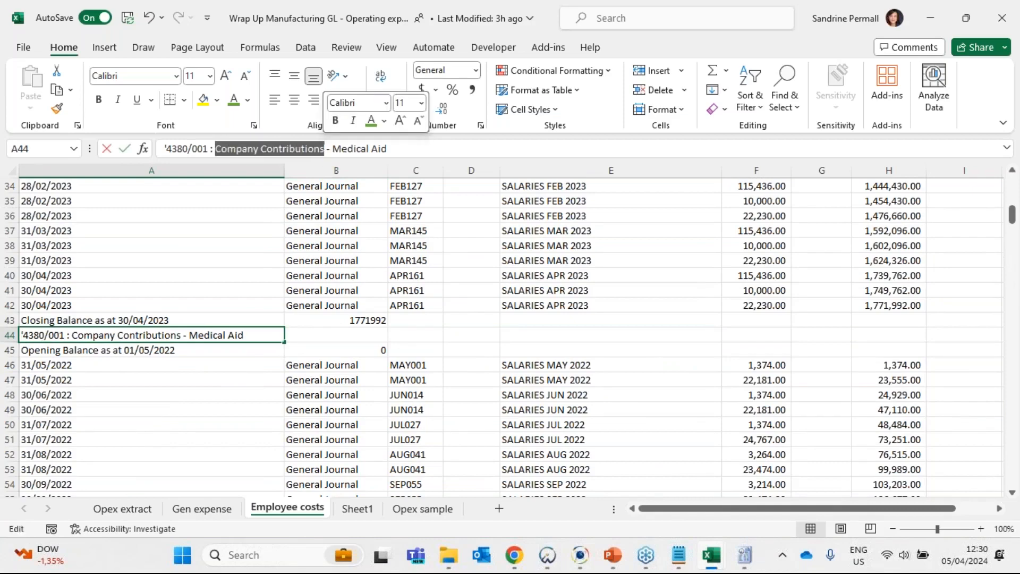
key("Escape")
scroll(358, 424, "down", 8)
left_click(366, 365)
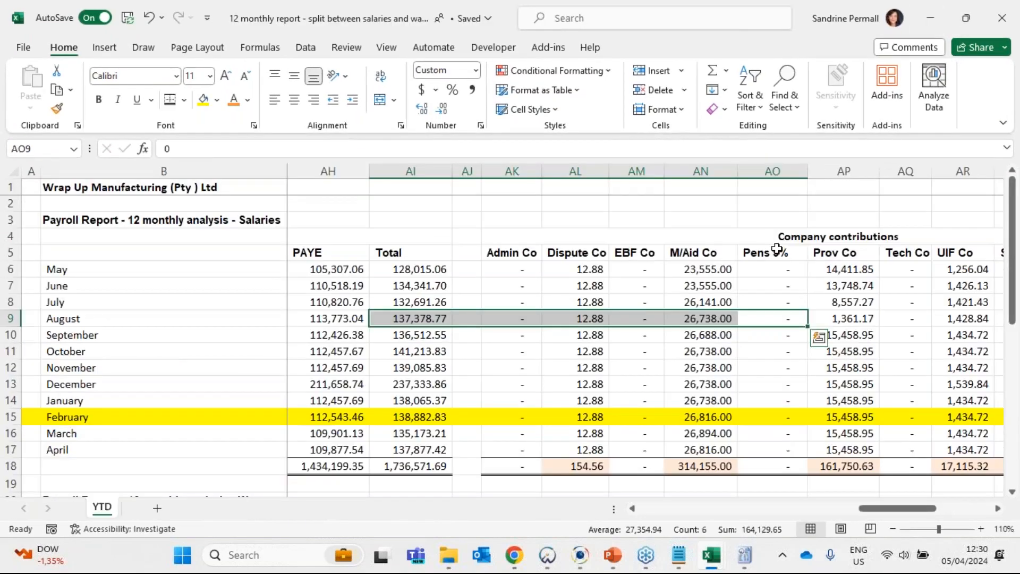
- Compare the M/Aid Co total in the payroll report's salaries analysis with the Medical Aid closing balance in the GL workbook
left_click(741, 238)
left_click(705, 464)
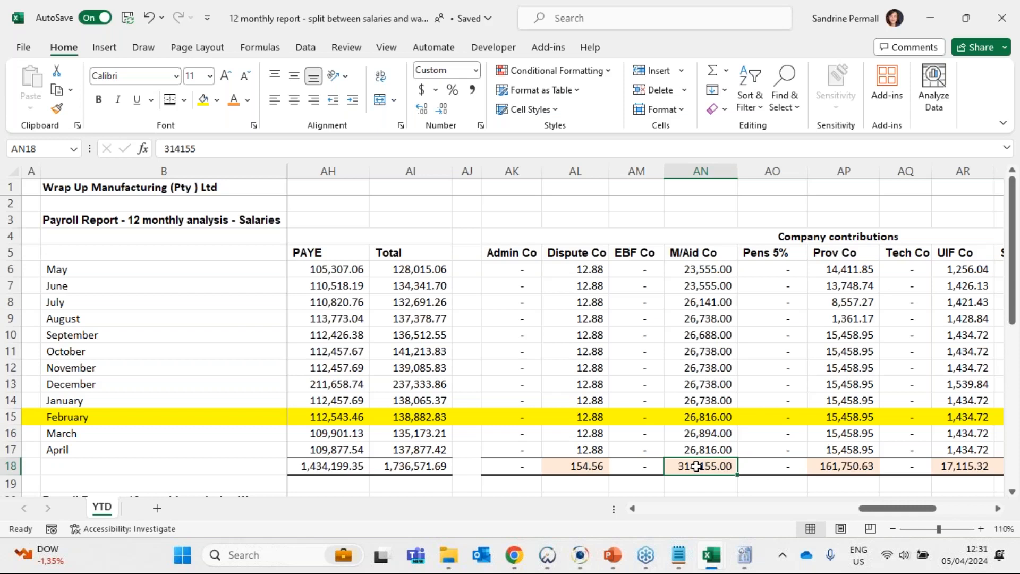
left_click(709, 251)
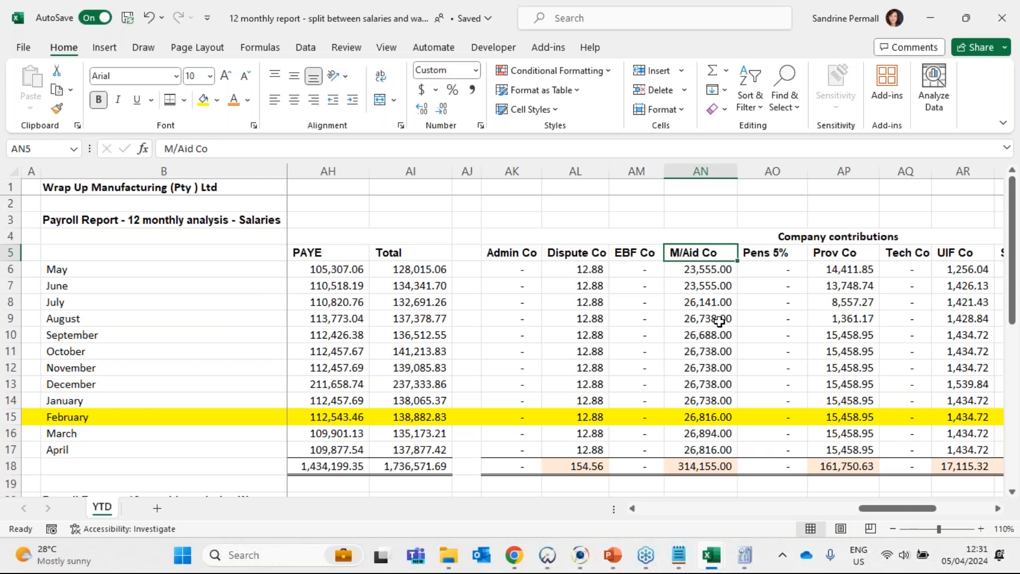
left_click(719, 463)
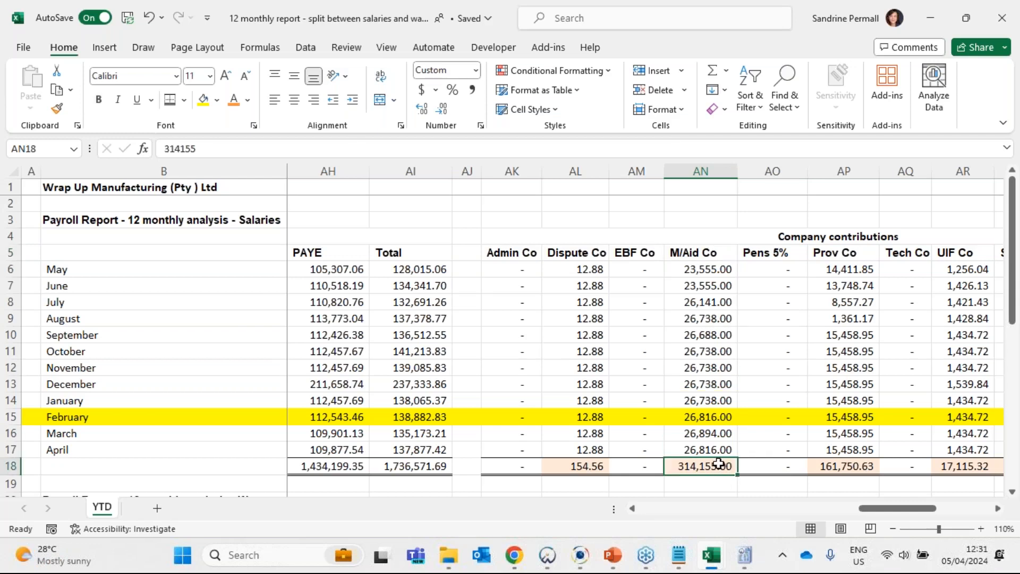
mouse_move(711, 554)
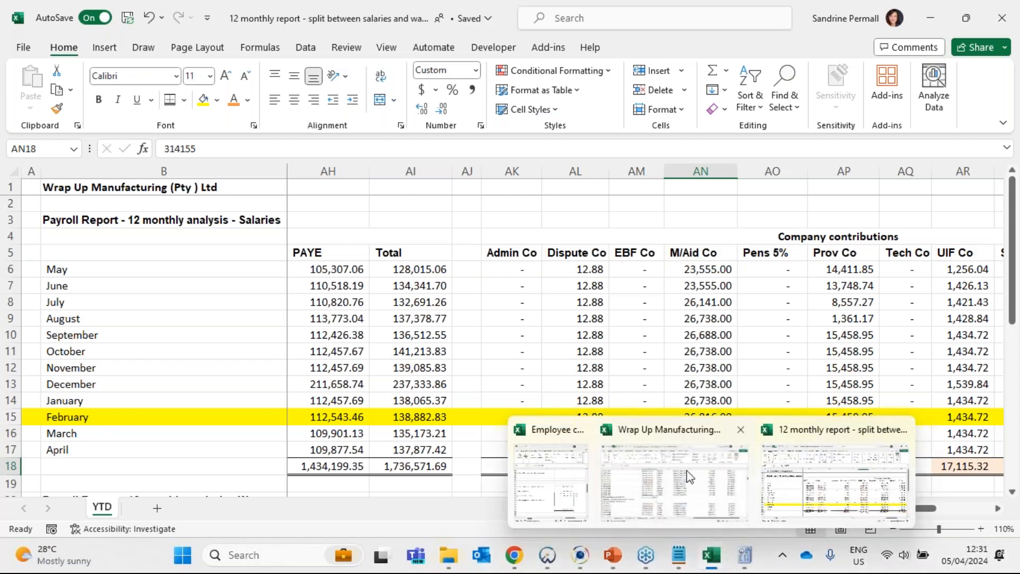
mouse_move(689, 476)
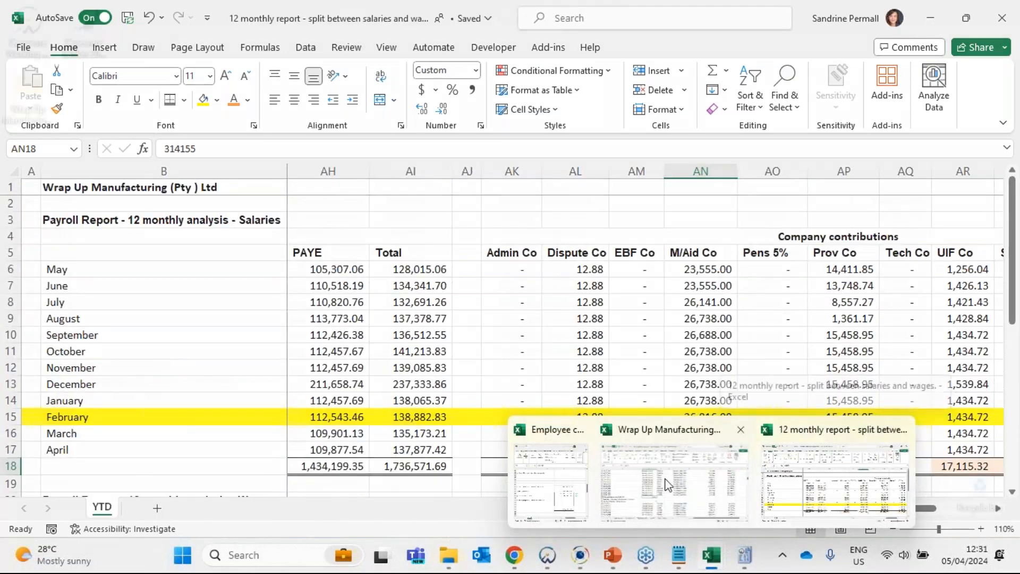
left_click(668, 485)
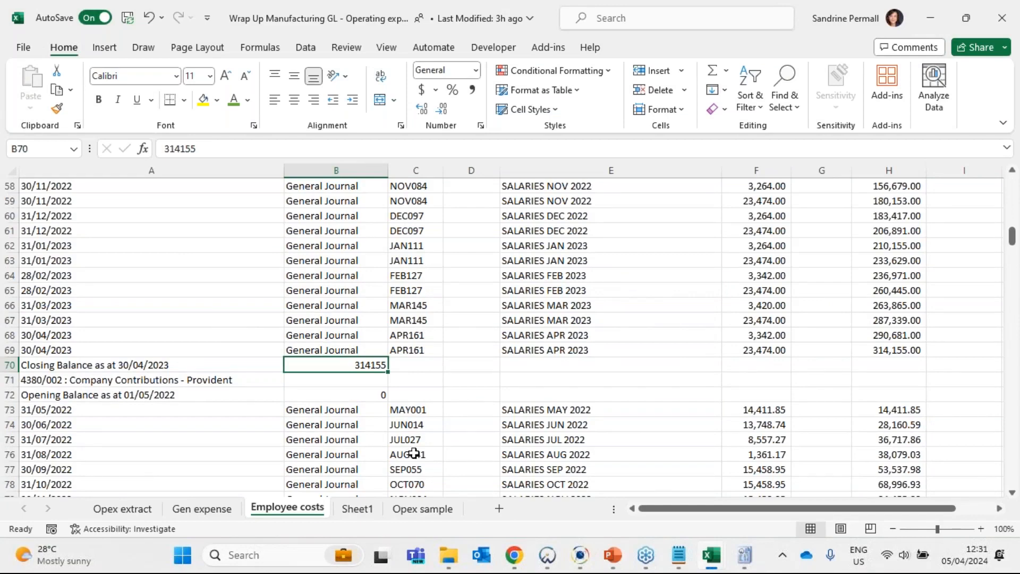
- Switch to Caseware IDEA and examine the Company Contributions - Medical Aid row and its totals in the Employee Costs Total Check database
left_click(582, 562)
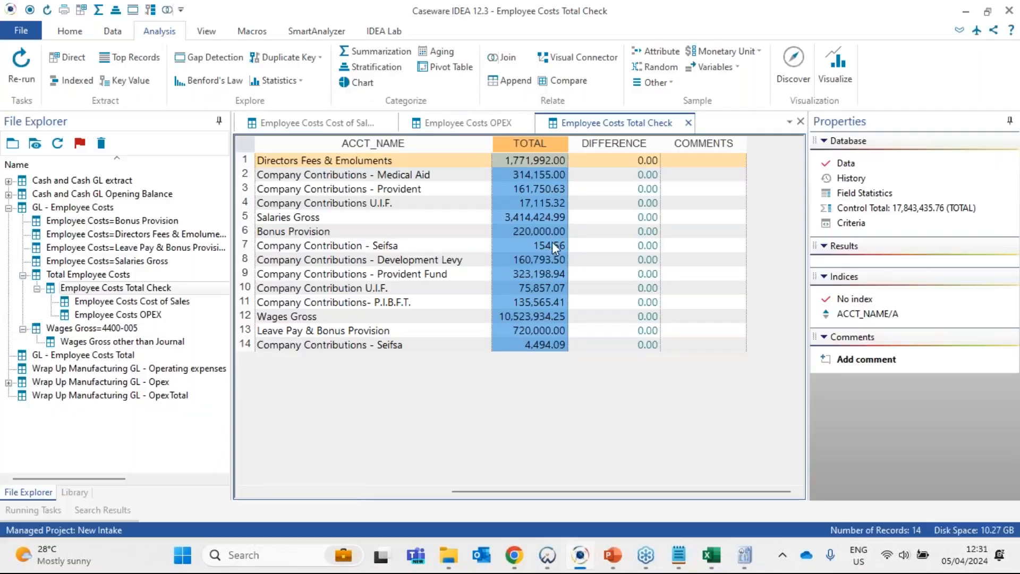
left_click(546, 218)
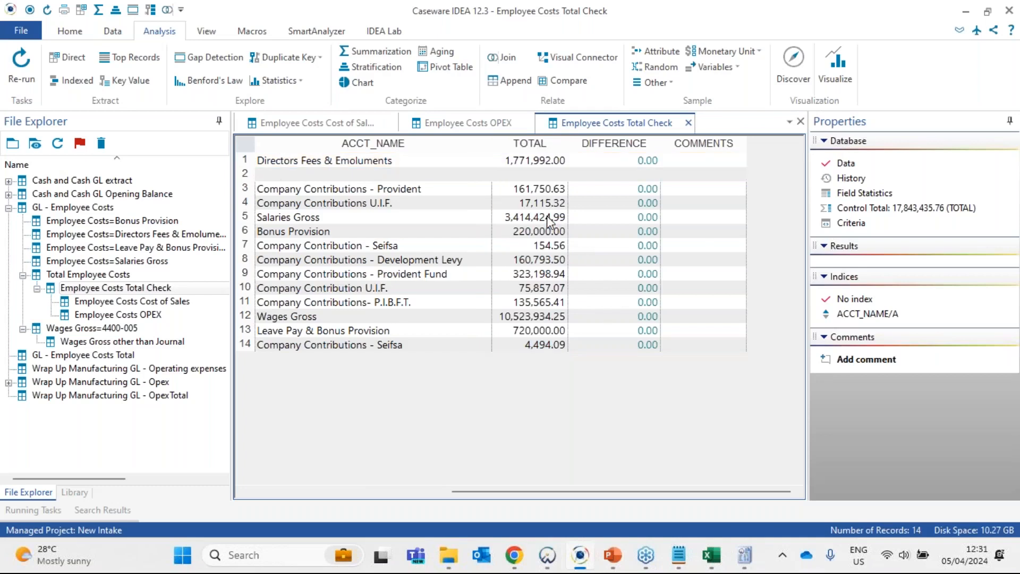
left_click(540, 176)
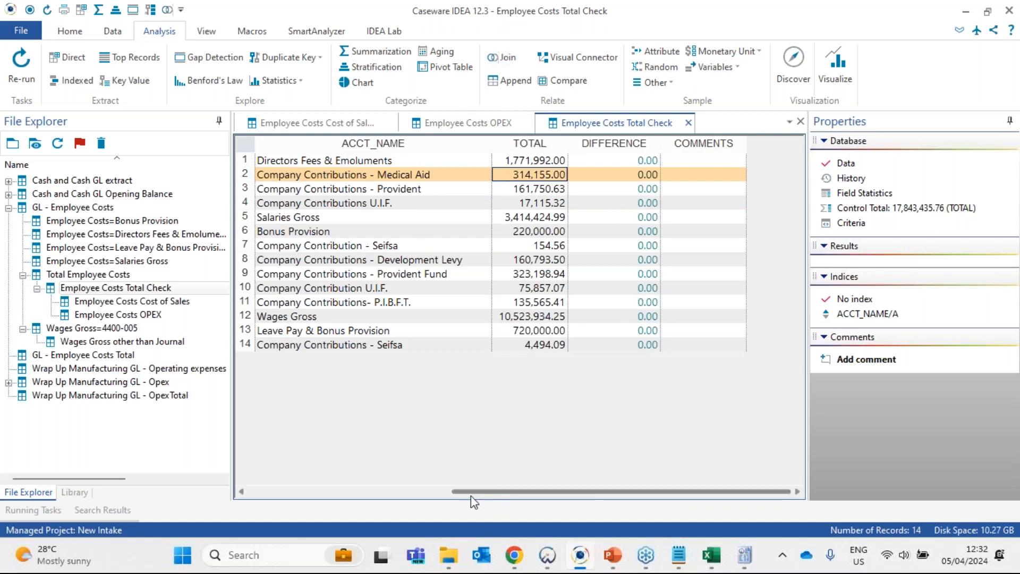
left_click_drag(469, 492, 249, 490)
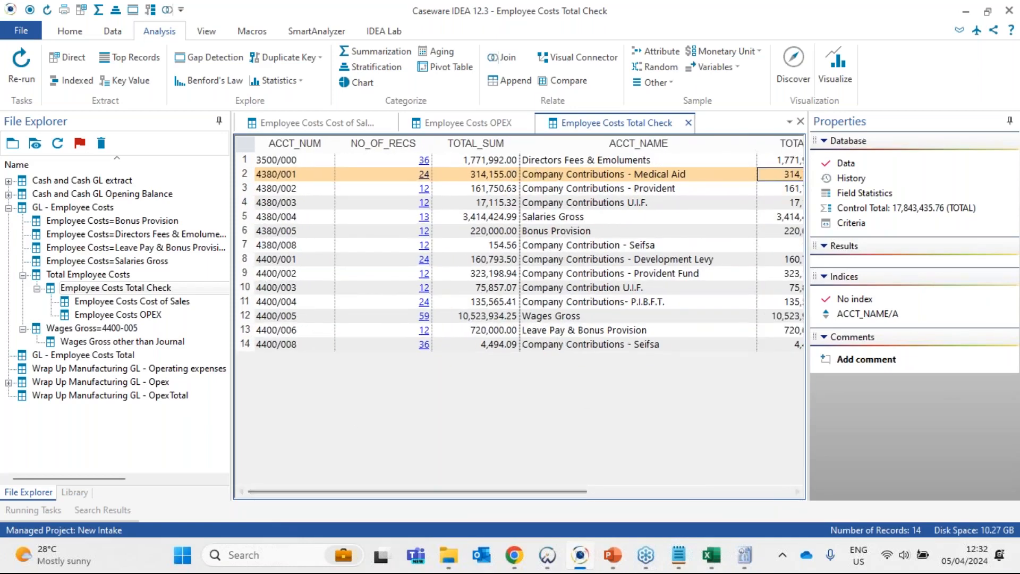
left_click(573, 179)
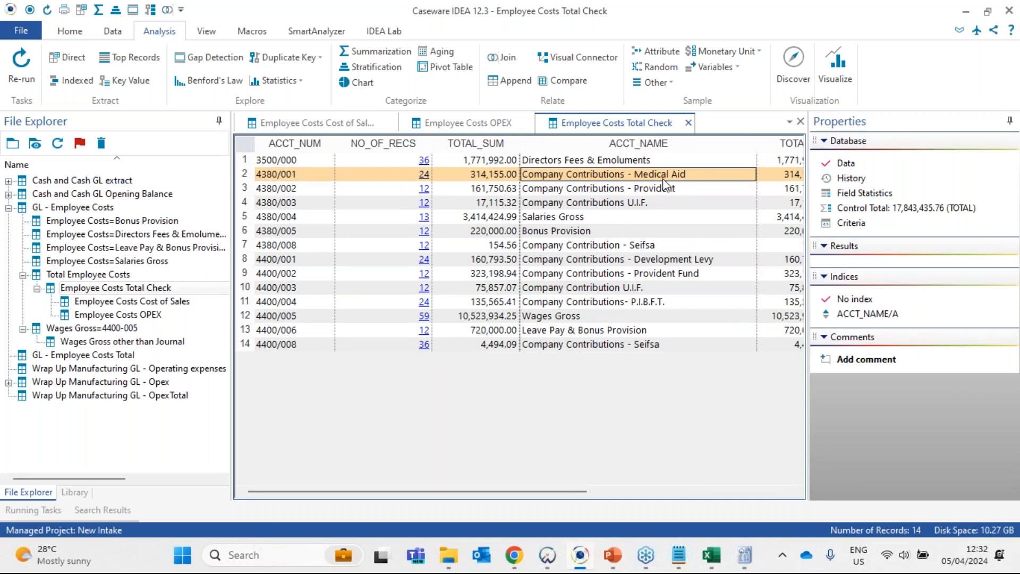
left_click_drag(584, 491, 654, 492)
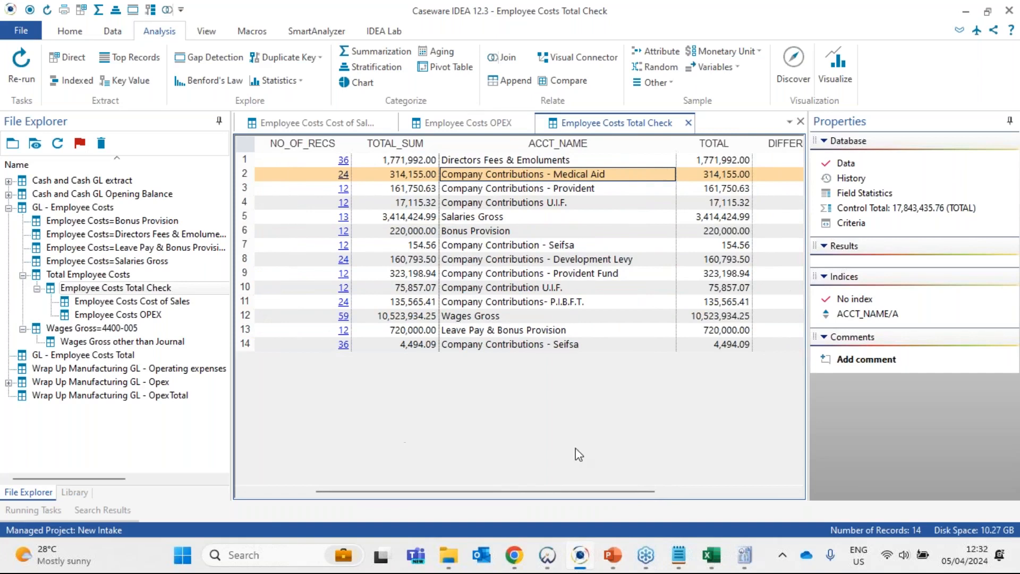
- View the Total Employee Costs and GL - Employee Costs databases, and return to Employee Costs Total Check
left_click(93, 275)
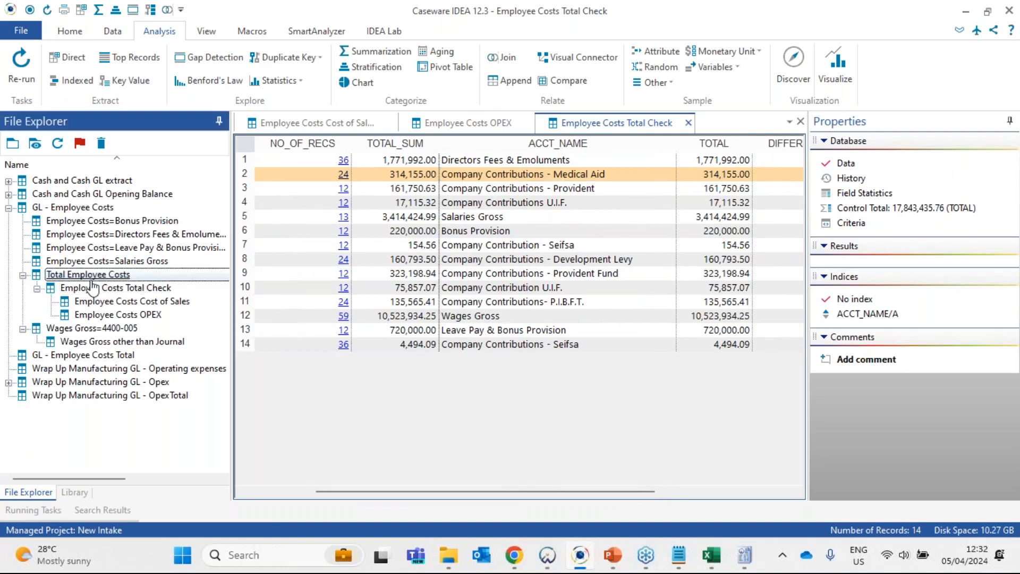
double_click(94, 277)
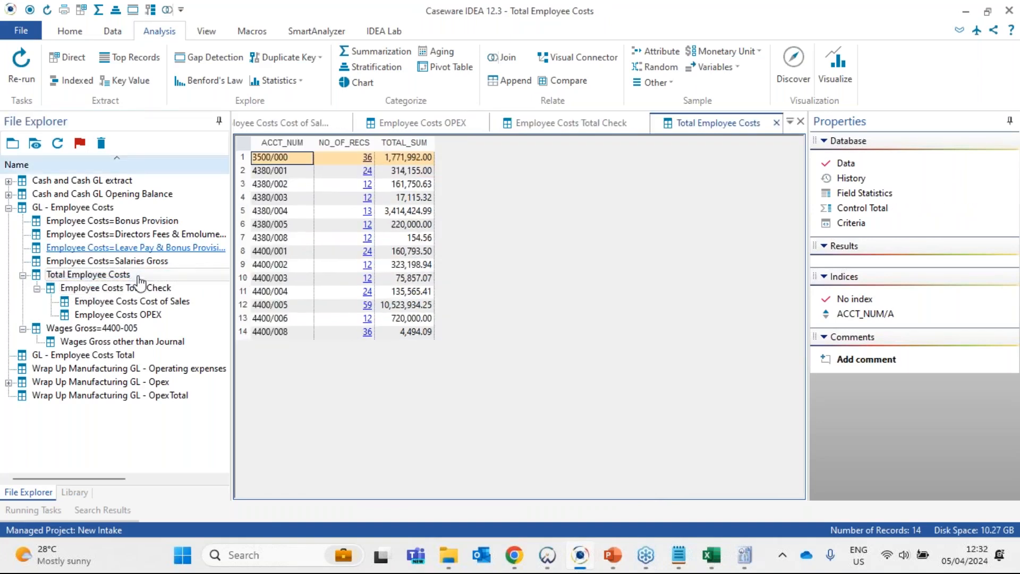
double_click(90, 207)
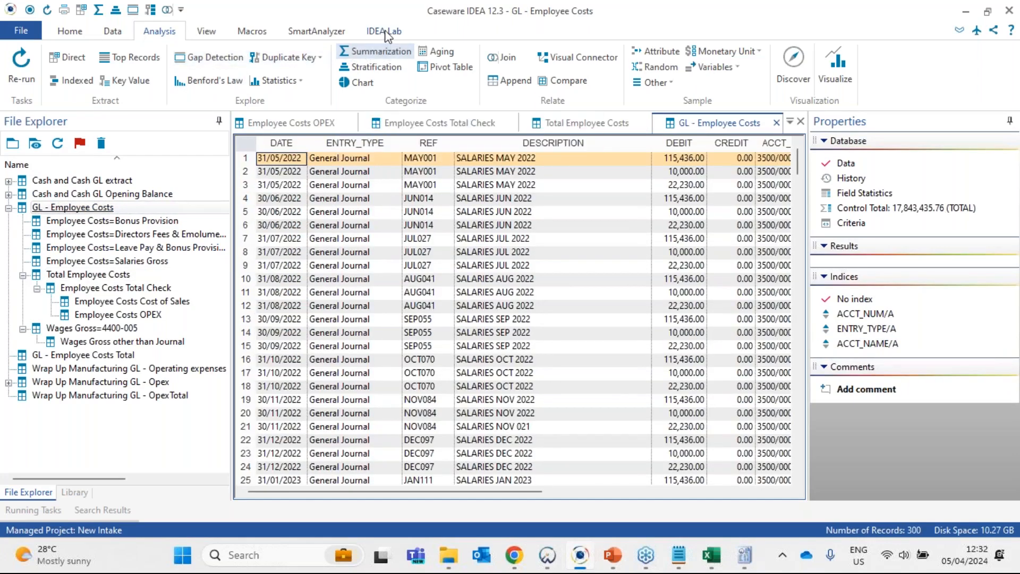
left_click(608, 124)
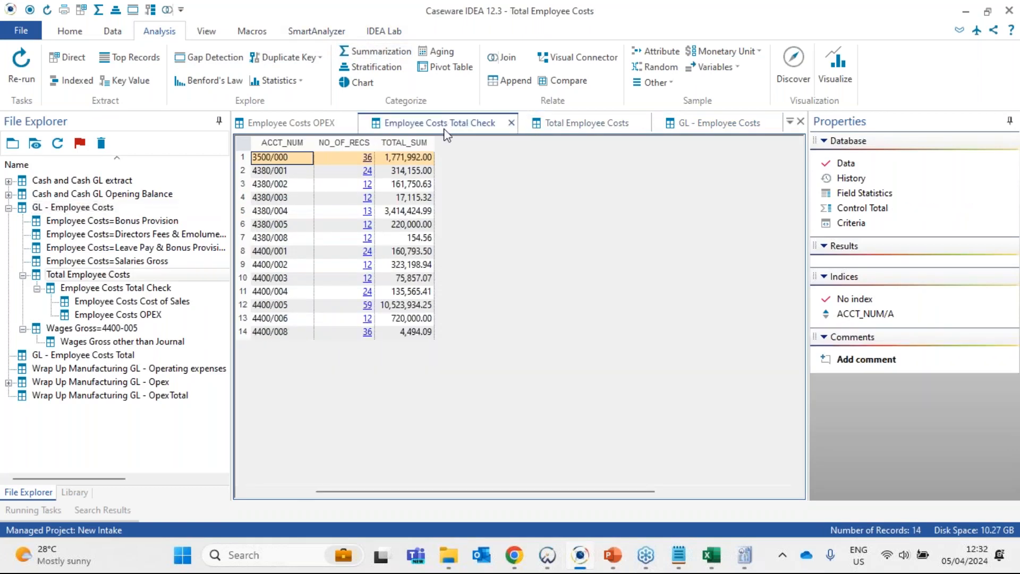
left_click(445, 125)
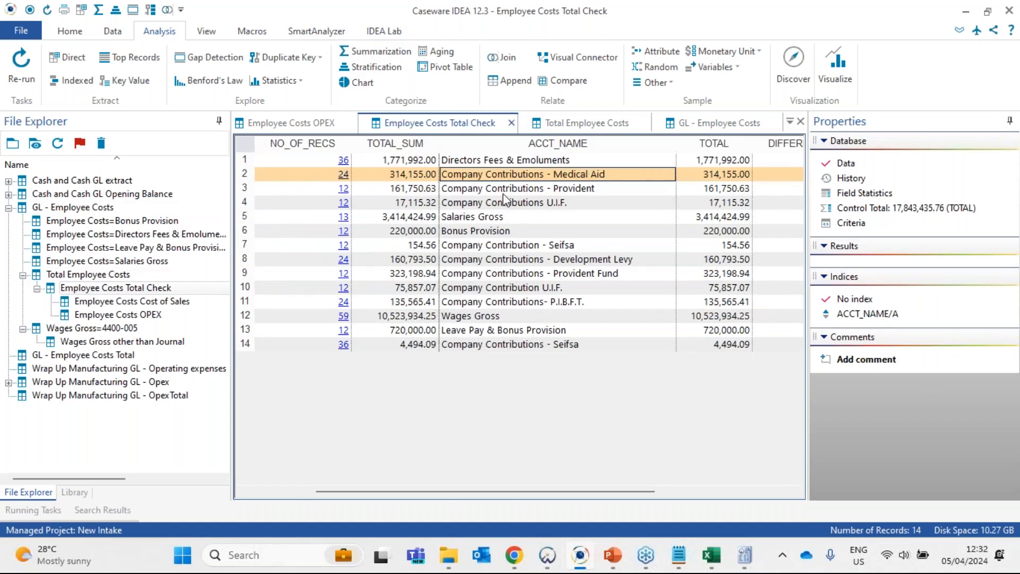
- Examine the TOTAL values for Medical Aid, Salaries Gross, Bonus Provision and Wages Gross in Employee Costs Total Check
left_click(717, 179)
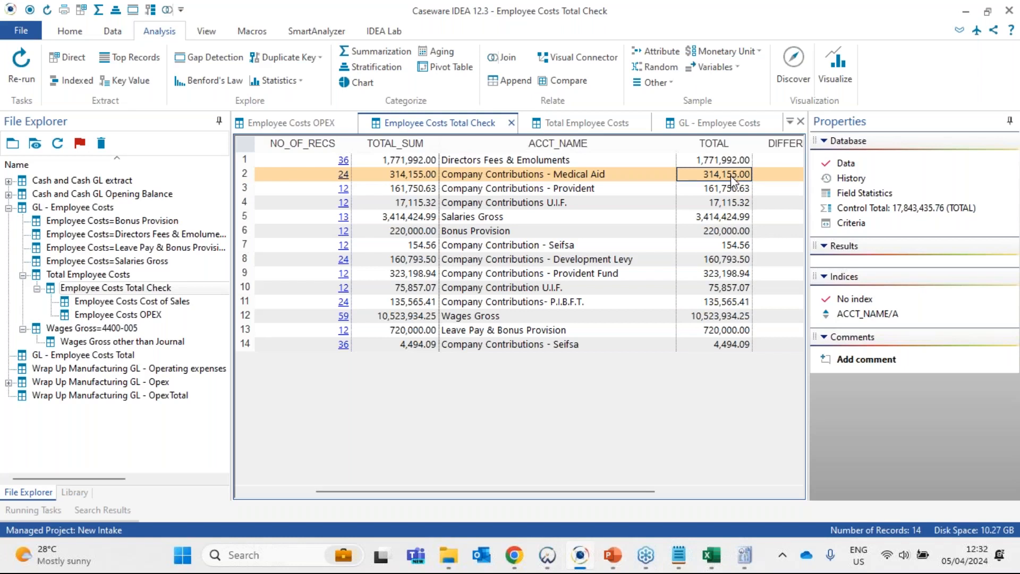
left_click(717, 219)
left_click(718, 234)
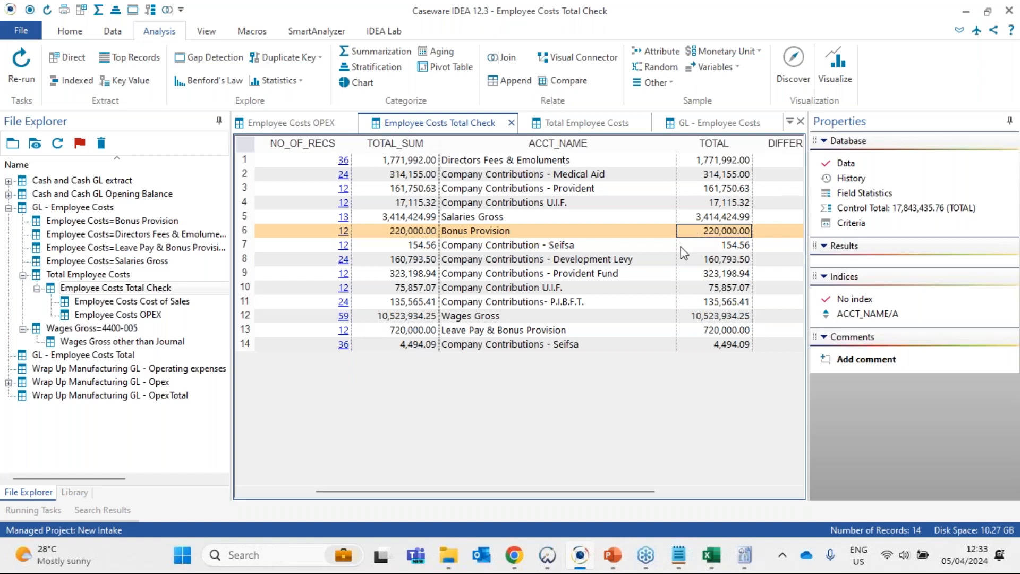
left_click(723, 176)
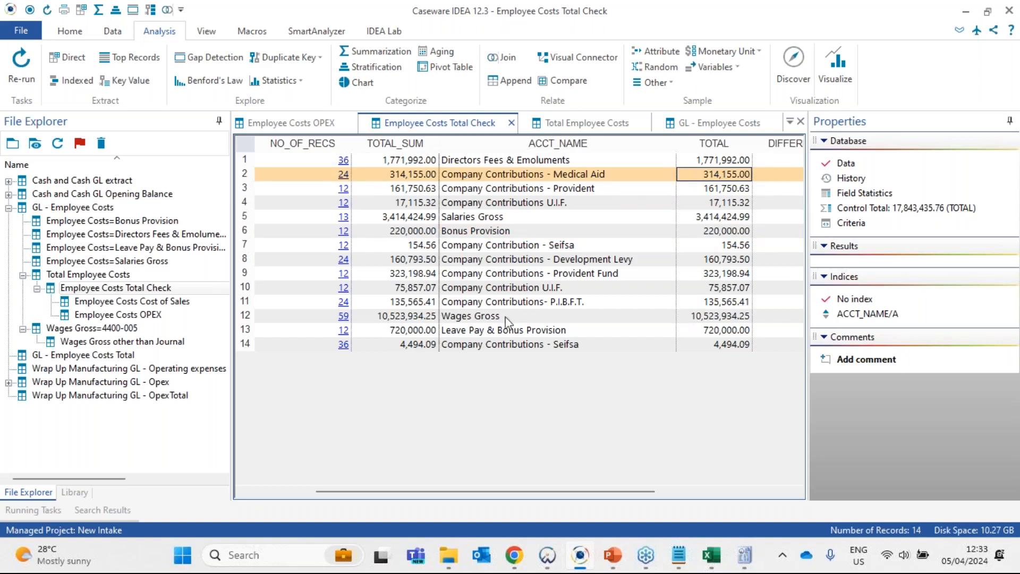
left_click(491, 317)
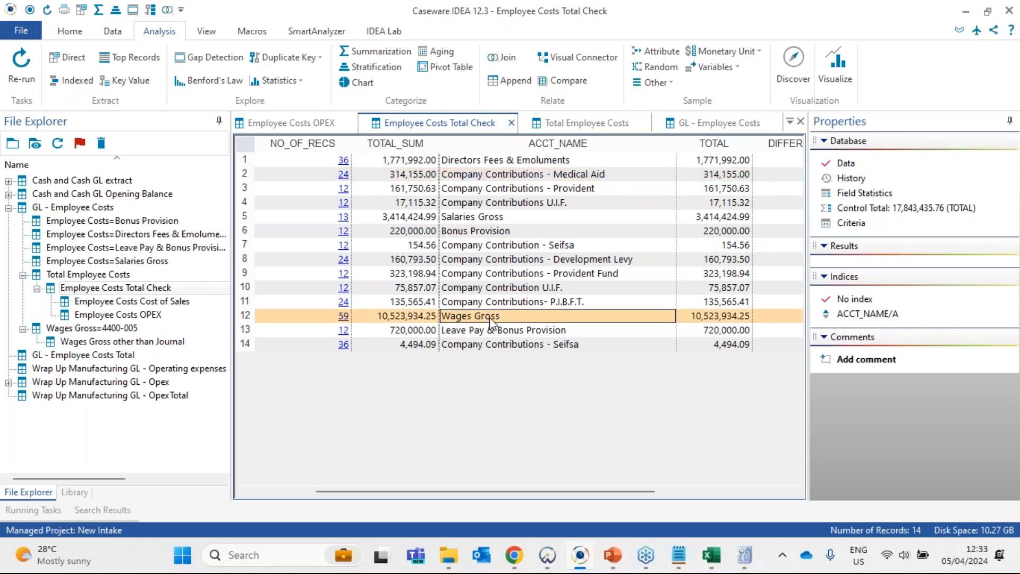
left_click(718, 319)
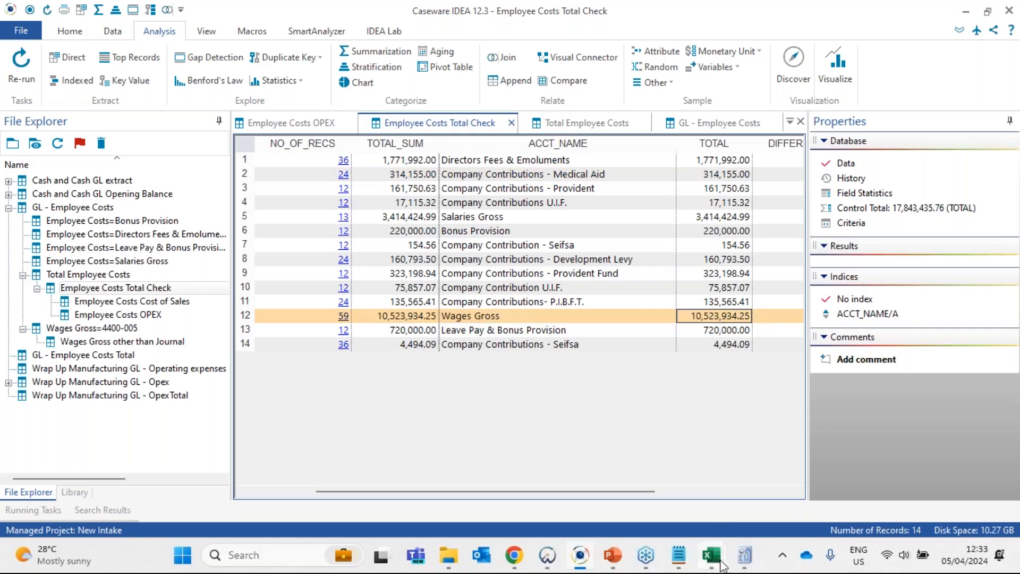
- Switch to the 12 monthly payroll report in Excel and examine the Gross column and its total in the wages analysis
left_click(718, 559)
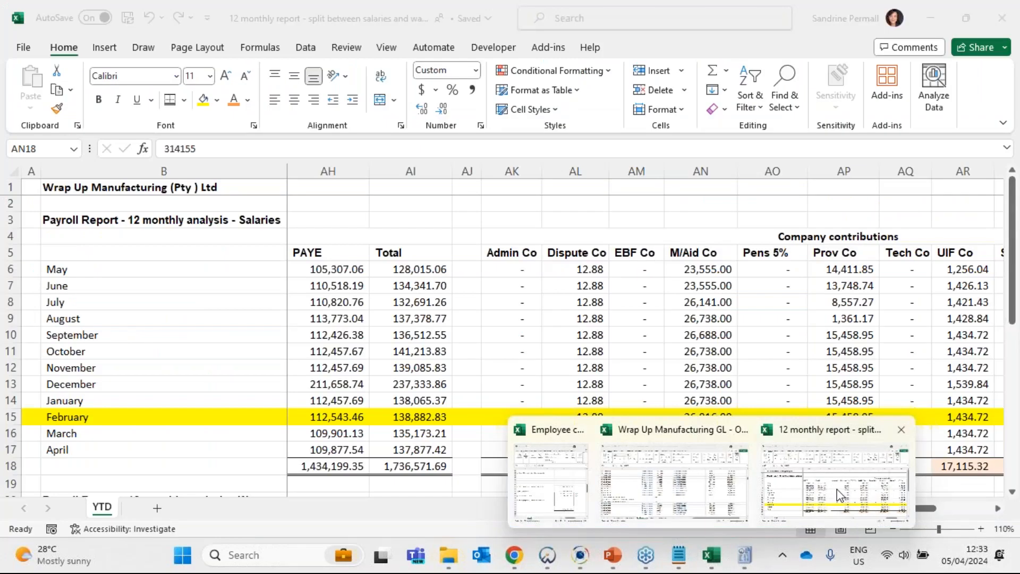
left_click(840, 494)
left_click(406, 416)
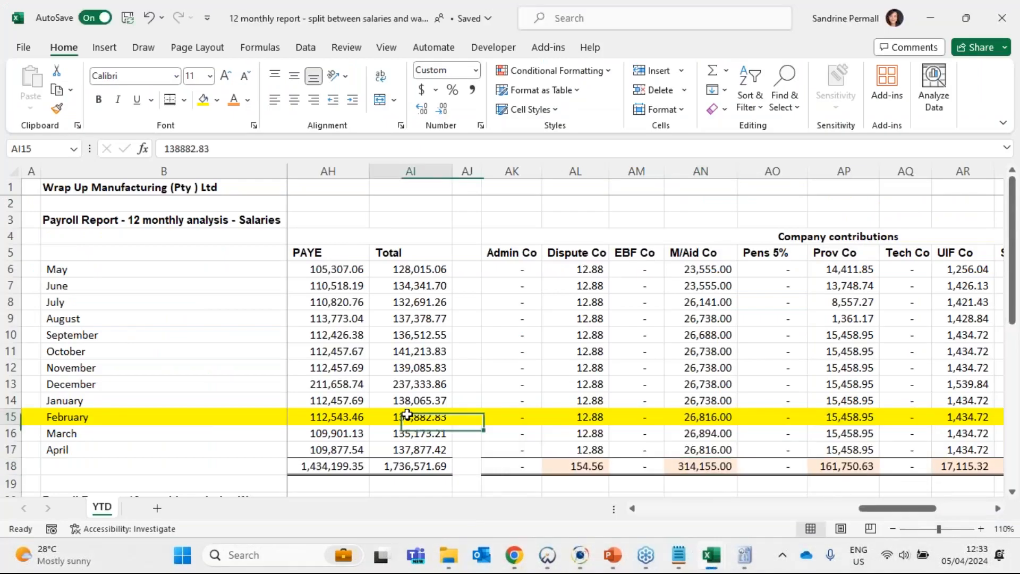
left_click_drag(407, 415, 357, 416)
left_click_drag(492, 339, 501, 368)
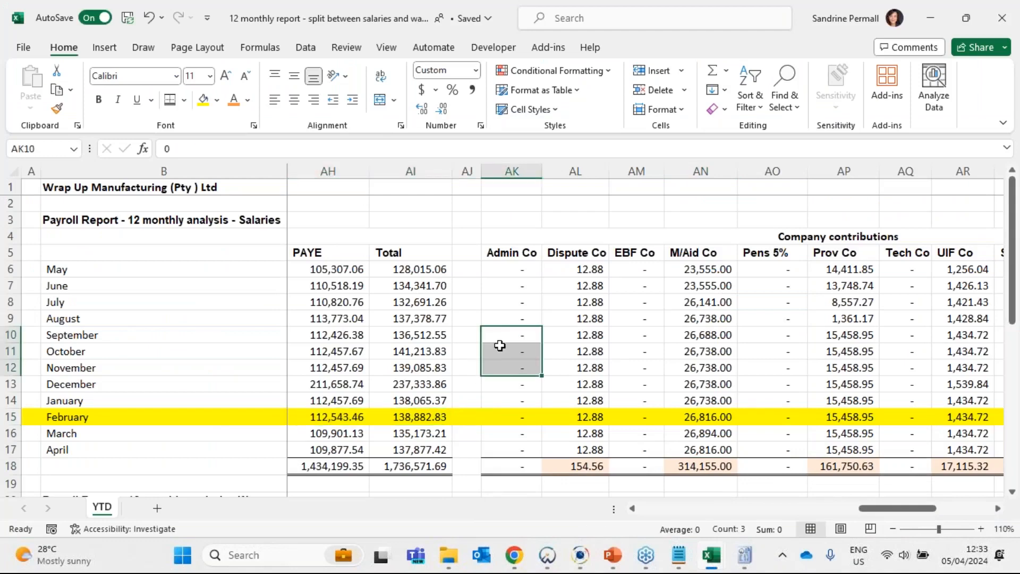
scroll(500, 346, "down", 8)
left_click_drag(385, 399, 499, 399)
left_click(629, 401)
left_click_drag(972, 398, 871, 393)
left_click(871, 390)
key("Up")
key("Up")
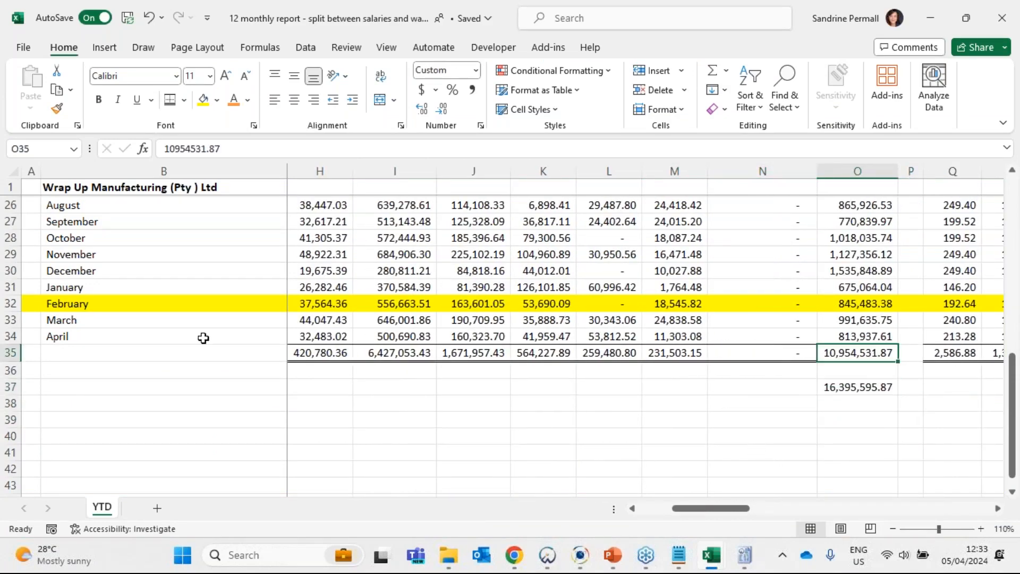
scroll(260, 405, "up", 3)
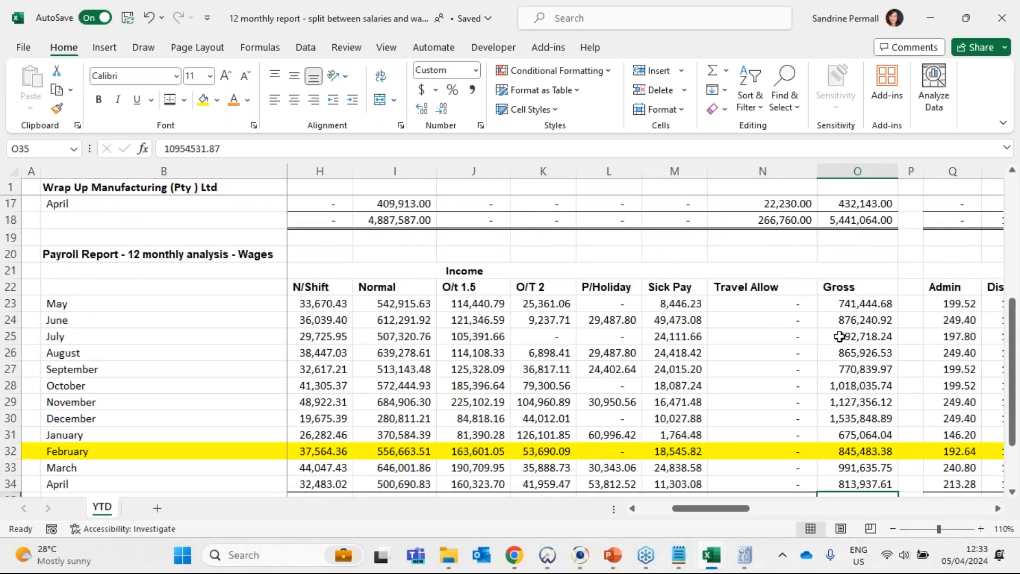
scroll(649, 274, "down", 2)
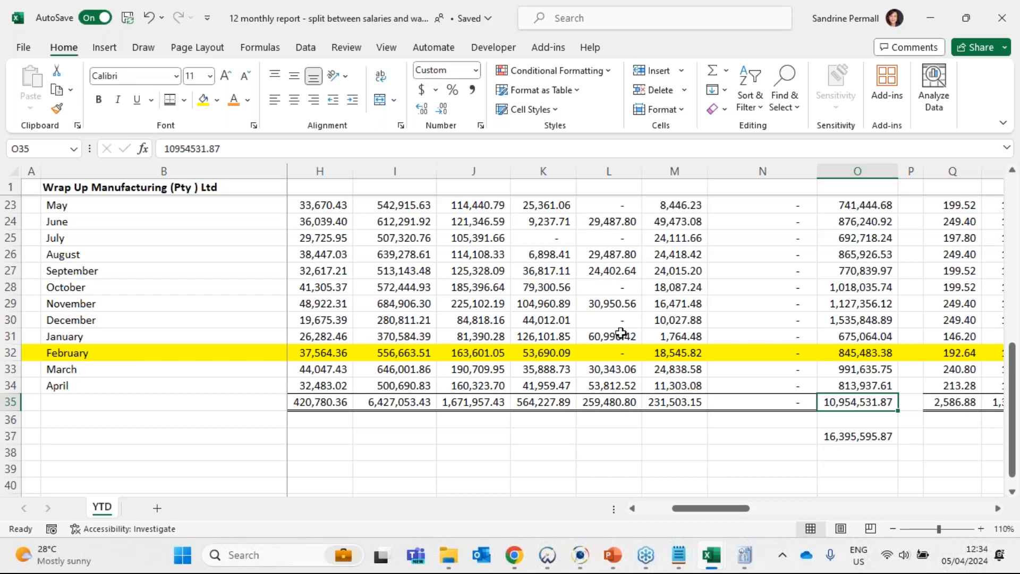
- Switch to the Wrap Up Manufacturing GL workbook and check the Debit and Credit columns of the Employee costs sheet
mouse_move(712, 555)
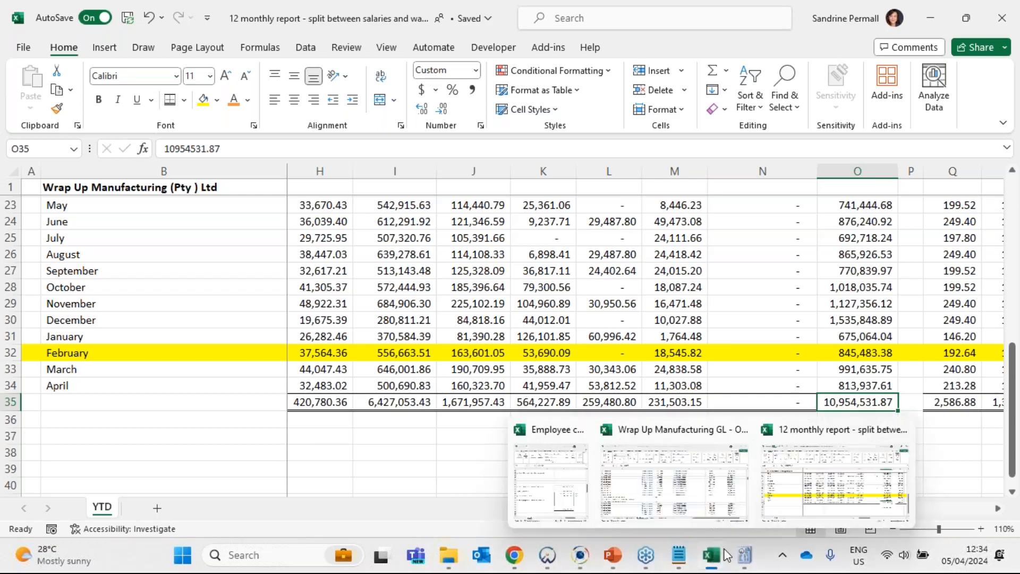
left_click(676, 464)
scroll(496, 366, "up", 12)
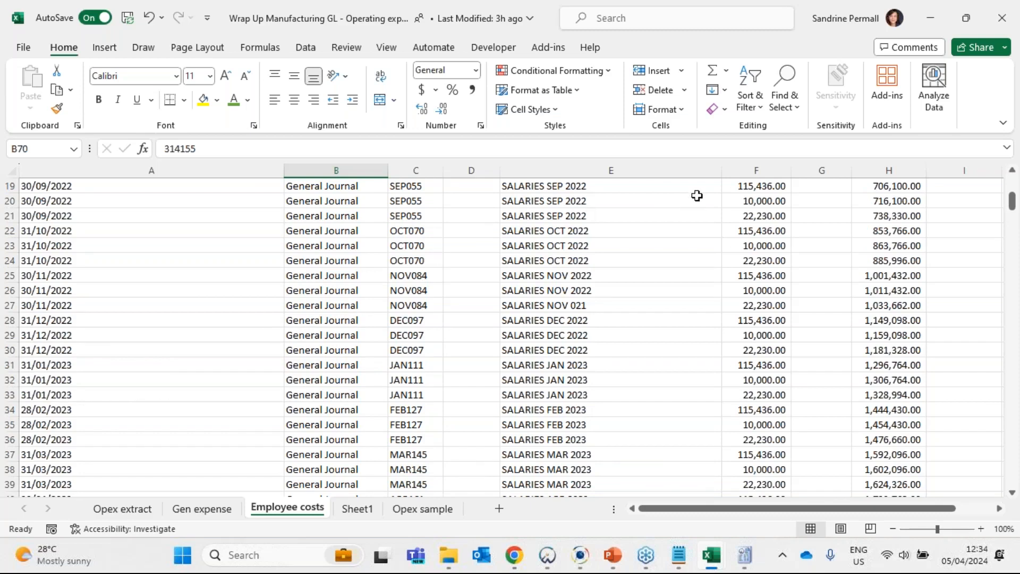
left_click(757, 170)
left_click(811, 170)
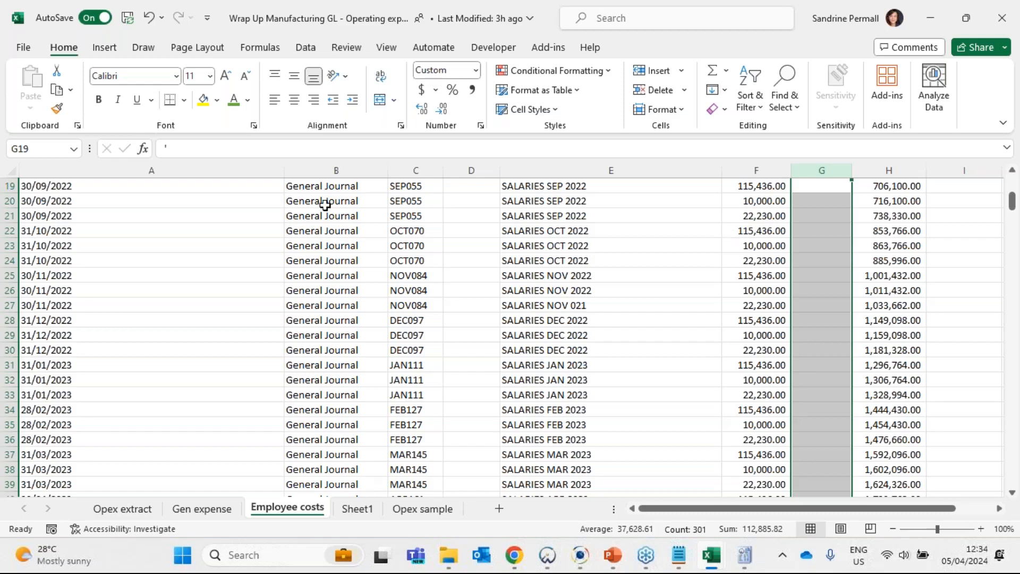
left_click(239, 284)
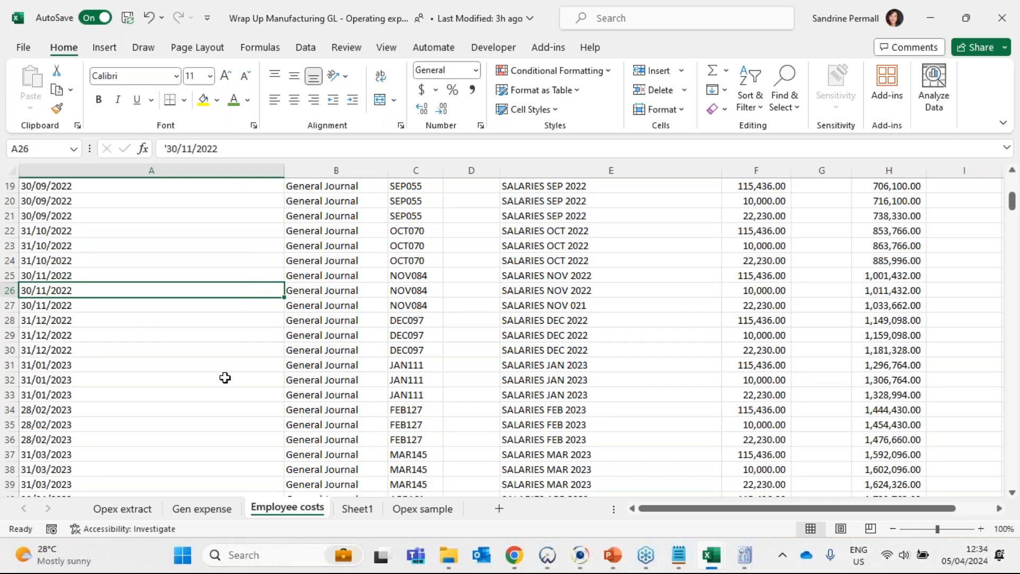
scroll(257, 349, "up", 6)
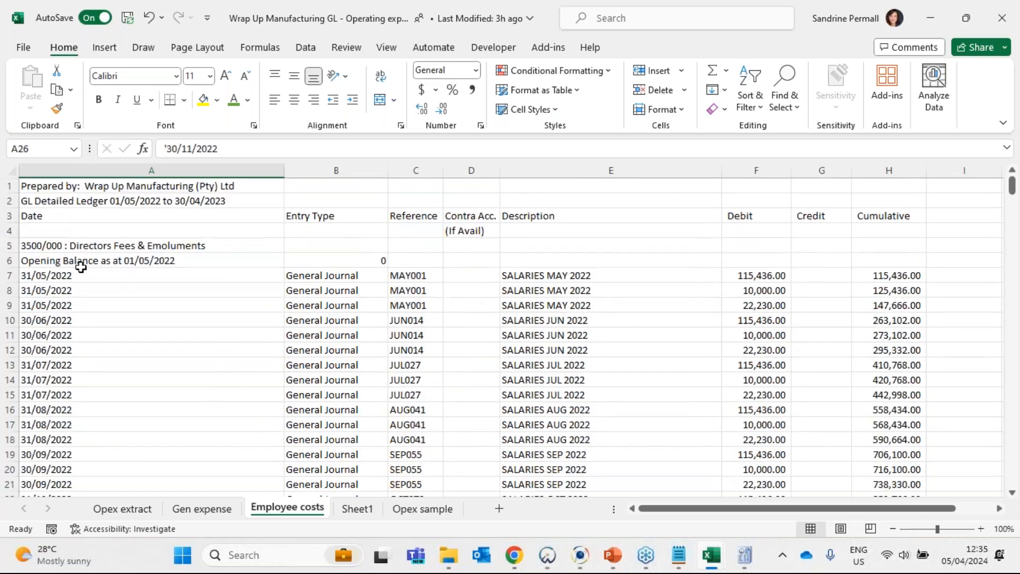
- Review the 3500/000 Directors Fees & Emoluments account from its heading through its journal entries to the closing balance
left_click(118, 244)
scroll(329, 302, "down", 1)
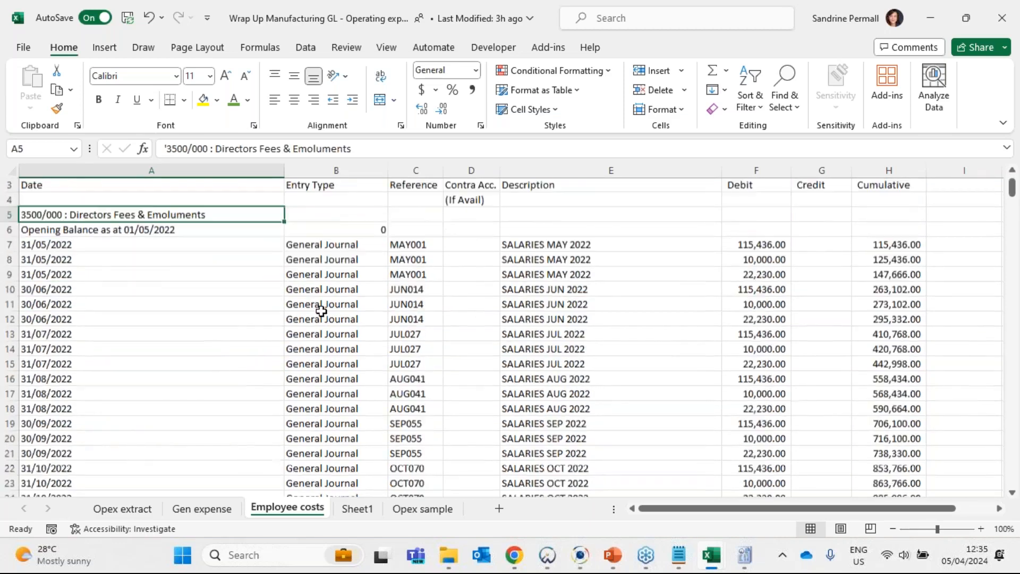
scroll(328, 250, "down", 2)
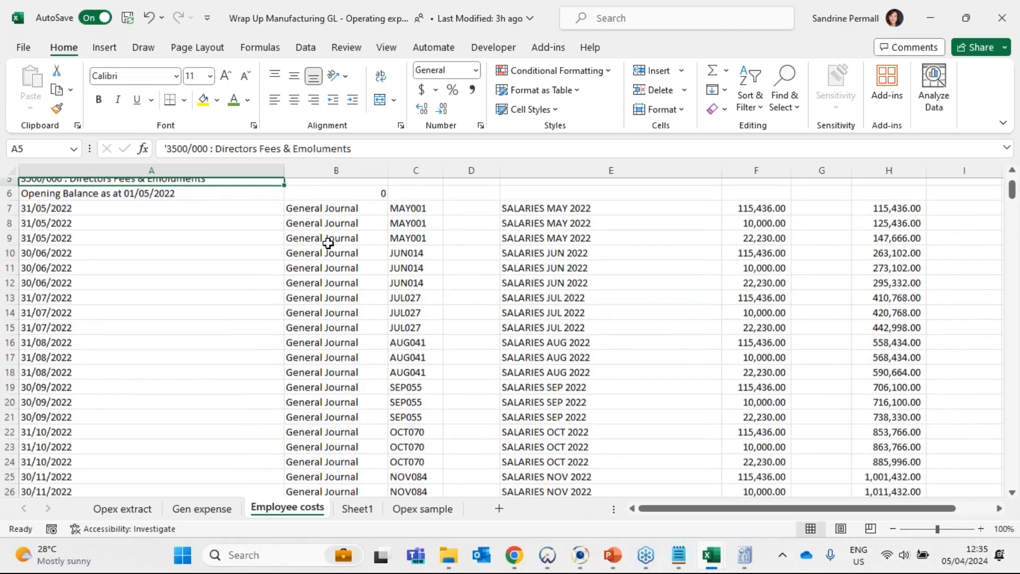
scroll(331, 257, "down", 1)
scroll(332, 329, "down", 3)
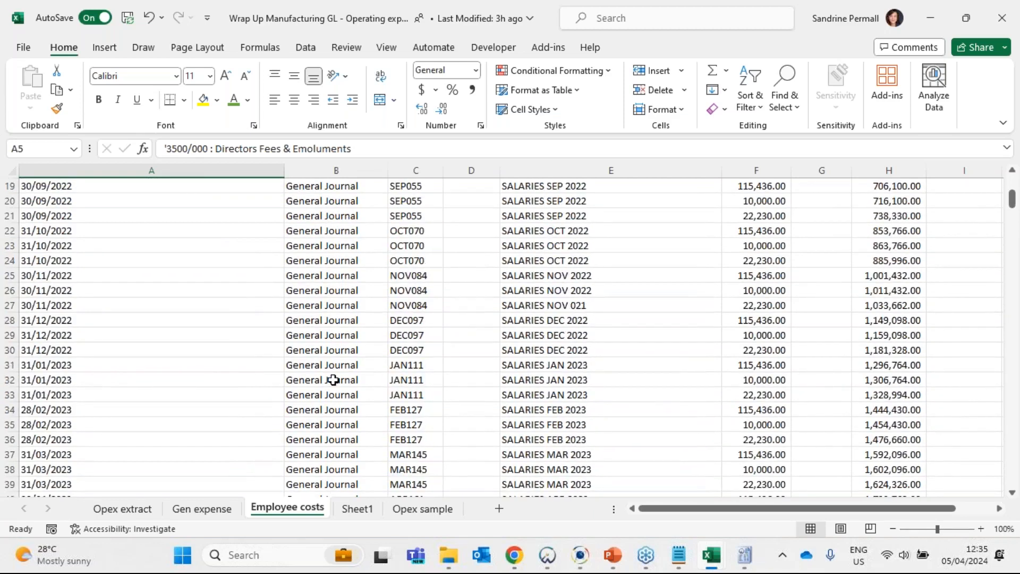
scroll(333, 376, "down", 2)
scroll(333, 375, "down", 3)
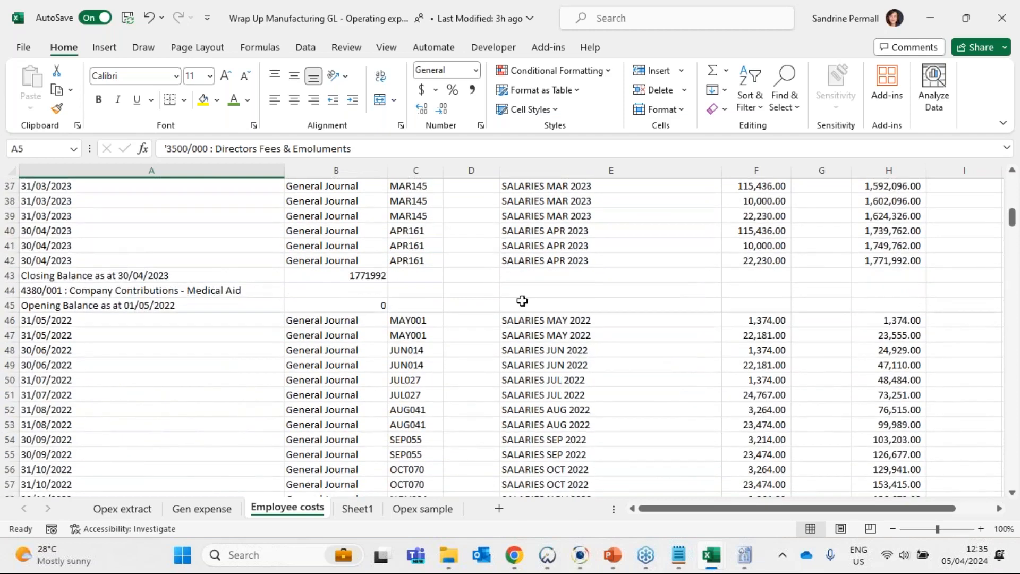
- Examine the Description column for the monthly salary entries in the Directors Fees & Emoluments account
scroll(531, 295, "up", 10)
scroll(571, 229, "up", 2)
left_click(584, 170)
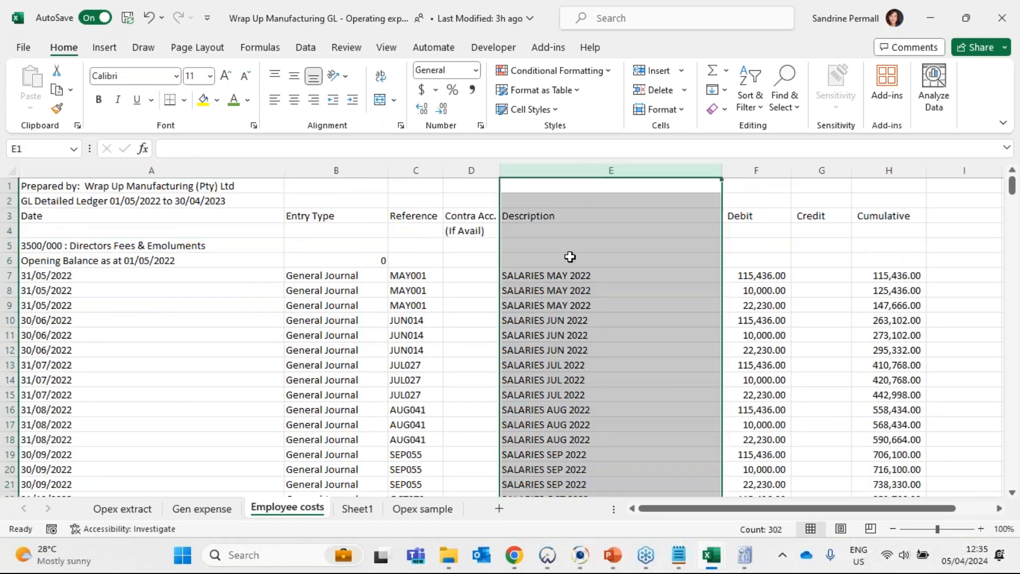
left_click(569, 274)
scroll(527, 333, "down", 14)
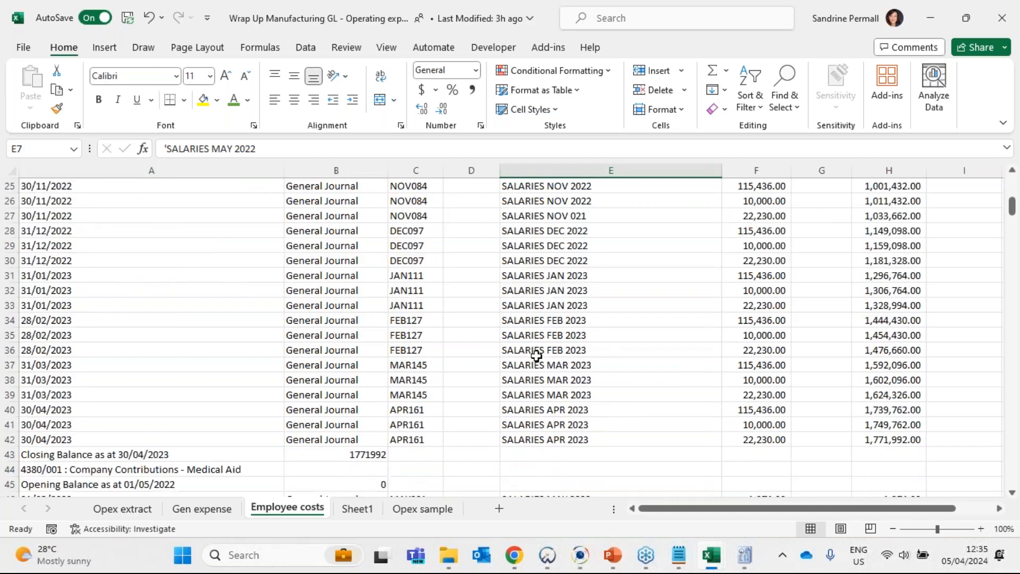
- Review the journal entries and closing balance of the 4380/001 Company Contributions - Medical Aid account
left_click(23, 197)
left_click(329, 229)
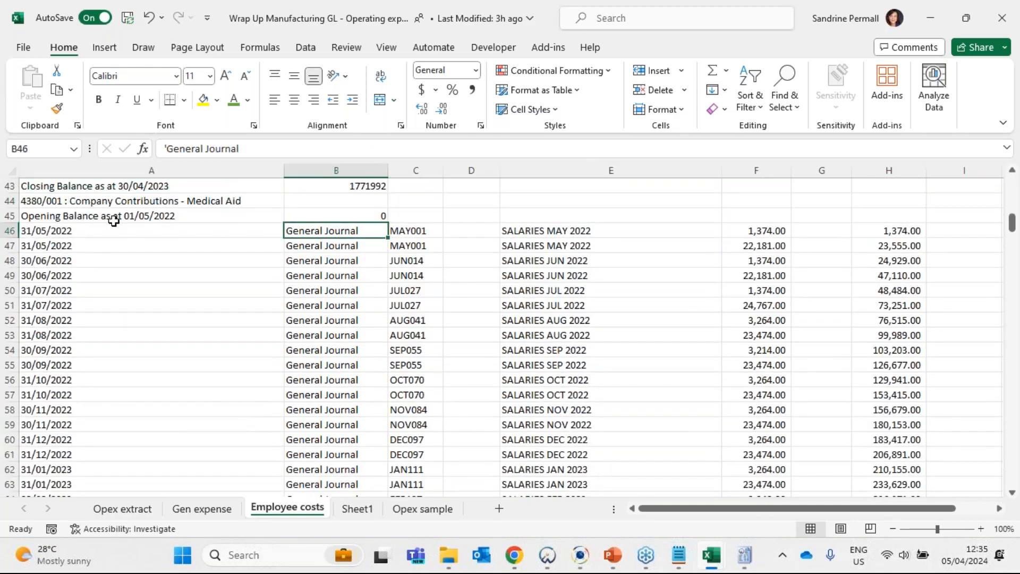
scroll(334, 267, "down", 1)
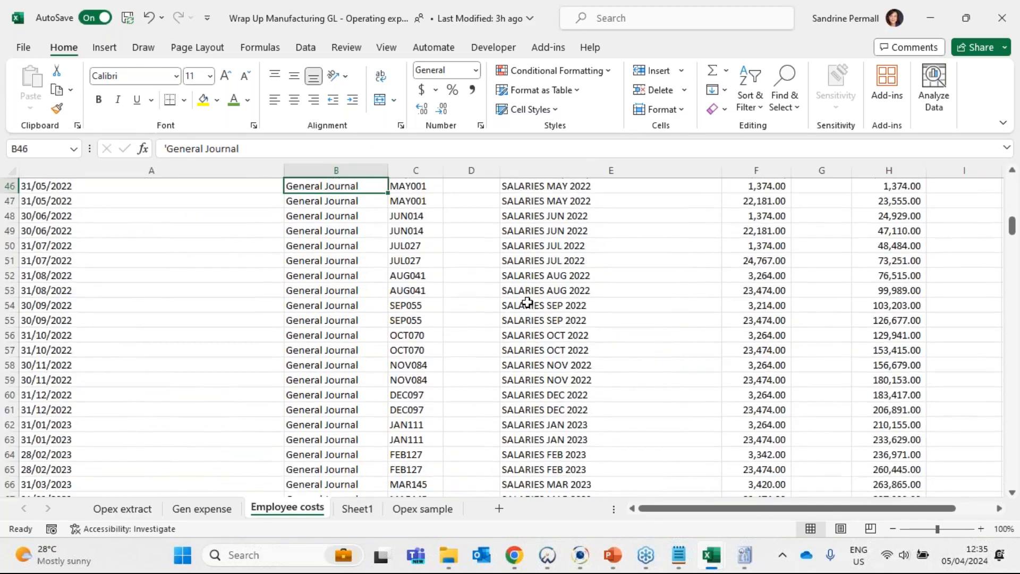
scroll(535, 346, "up", 4)
scroll(533, 353, "down", 7)
scroll(545, 394, "down", 3)
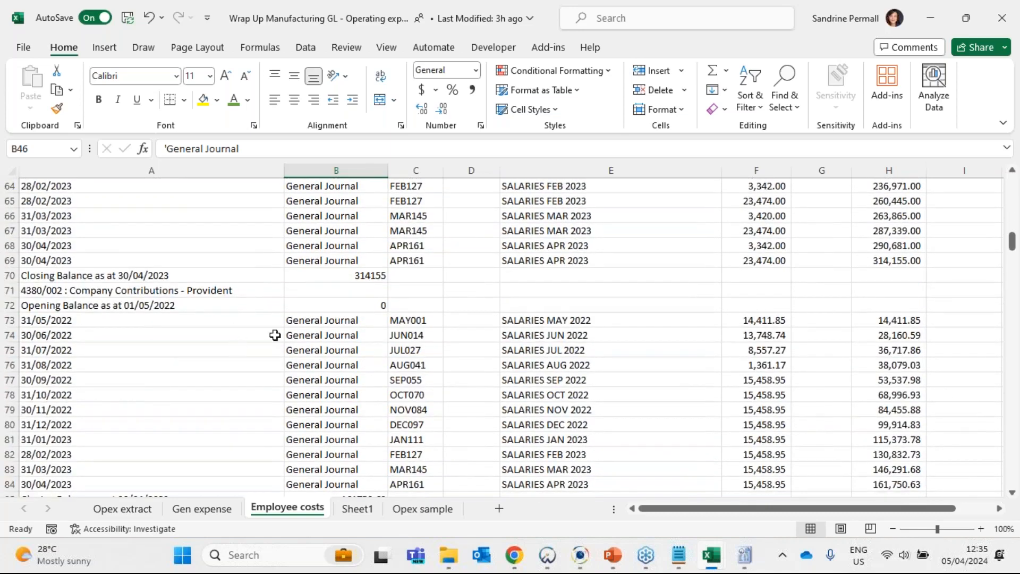
- Check the journal entries and closing balance of the 4380/002 Company Contributions - Provident account
left_click(311, 322)
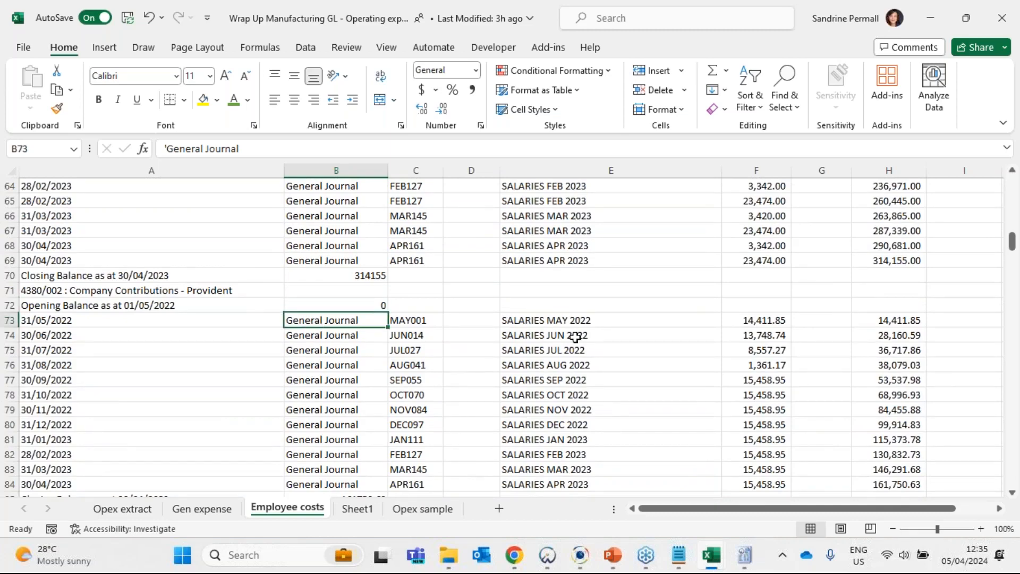
scroll(575, 337, "down", 4)
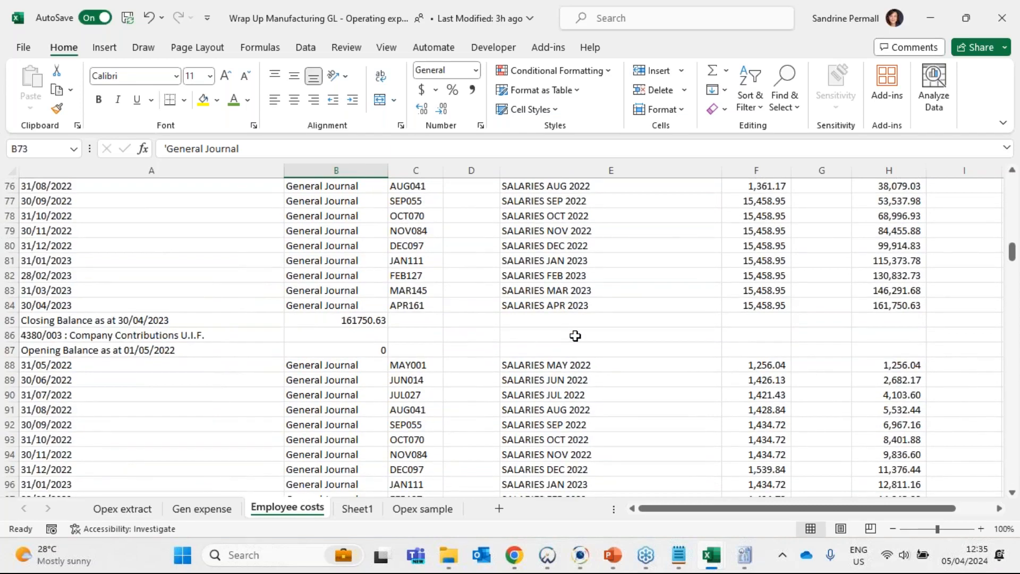
left_click(358, 320)
- Return to the payroll report and locate the Prov Co total under the salaries analysis's company contributions for comparison with the GL
key("alt")
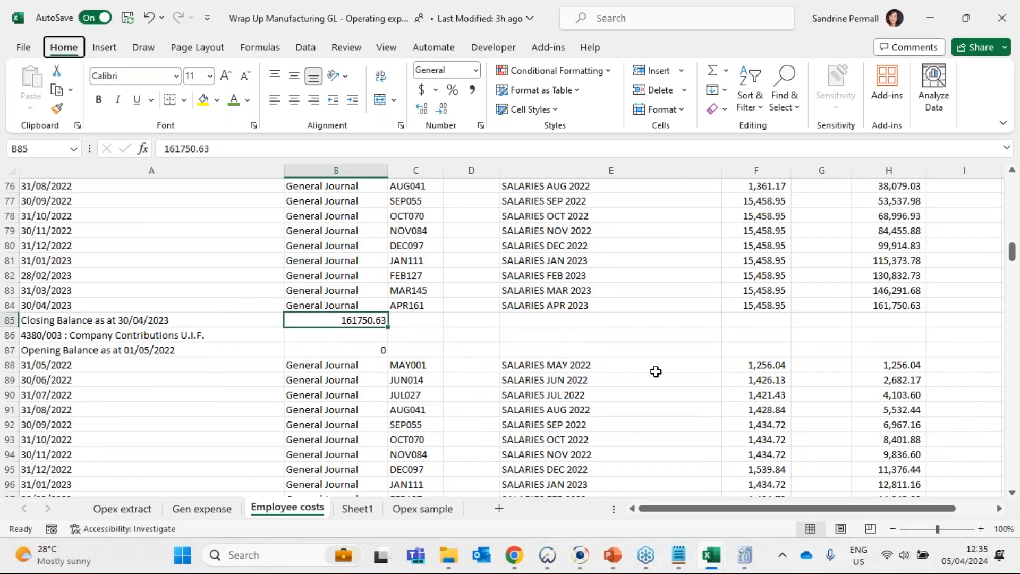
key("alt+Tab")
left_click(858, 320)
scroll(763, 422, "up", 7)
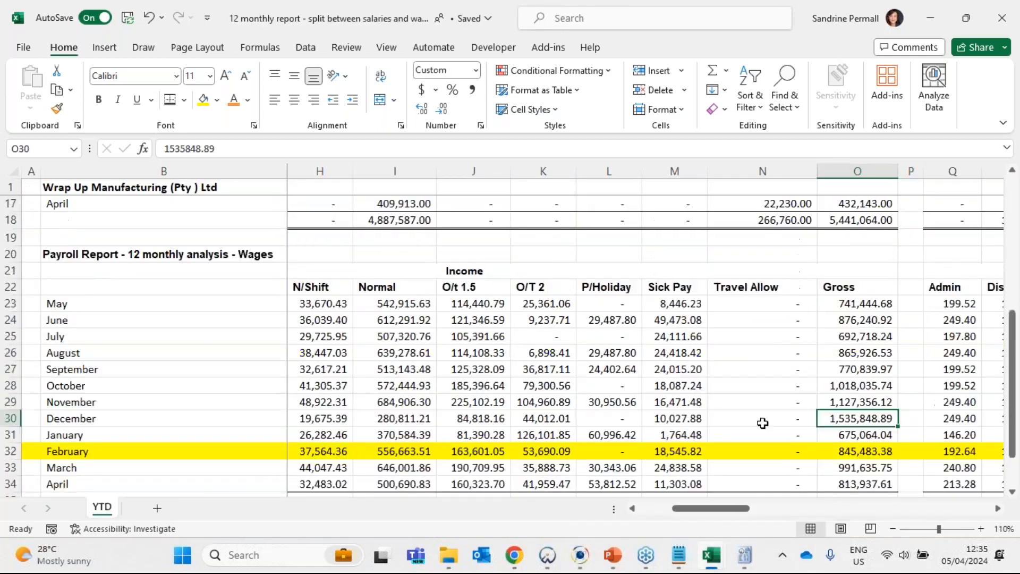
scroll(775, 420, "down", 2)
left_click_drag(738, 511, 933, 513)
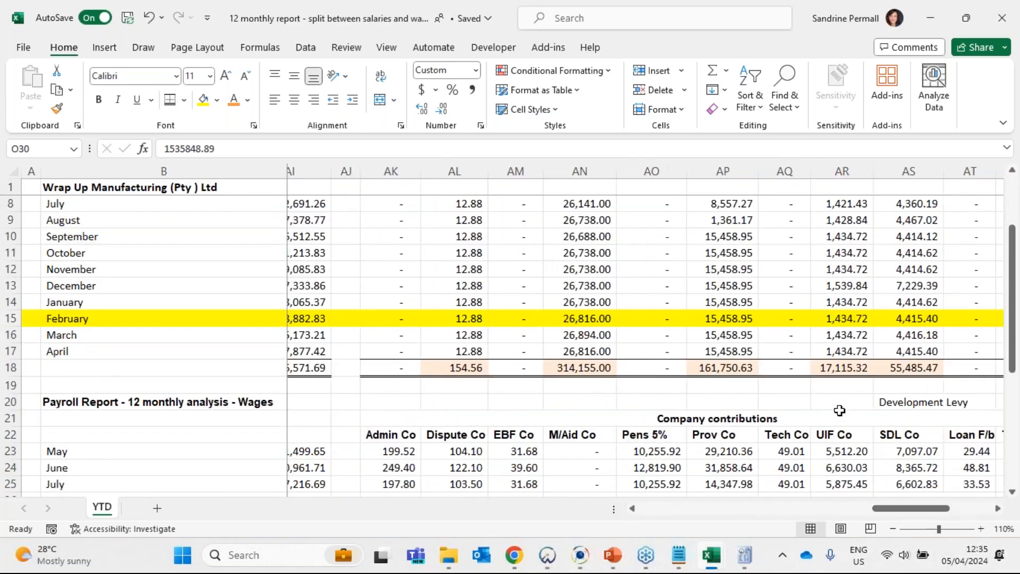
- Compare the salaries Prov Co total in the payroll report with the closing balance of the GL's 4380/002 provident account
left_click(718, 372)
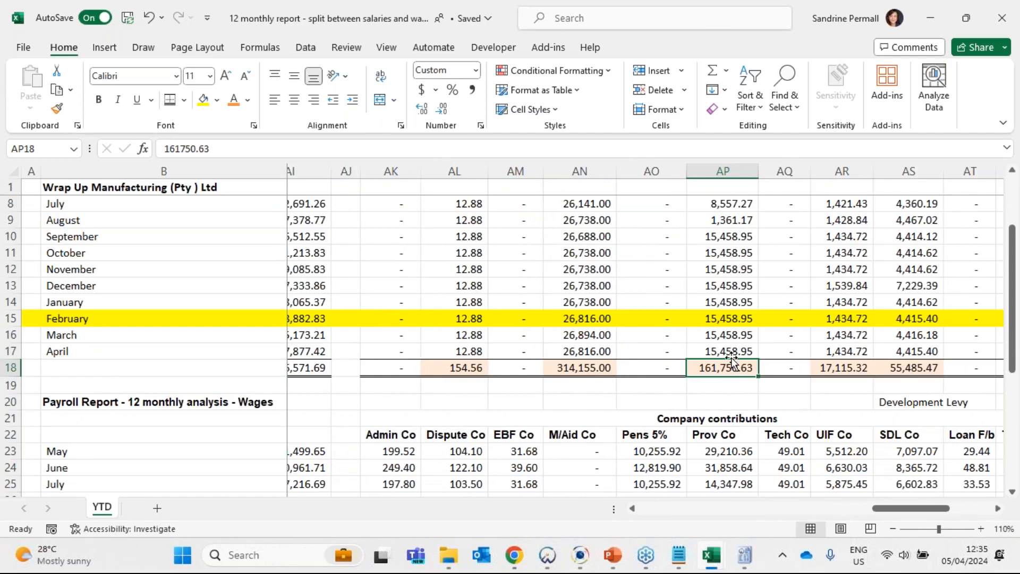
key("alt+Tab")
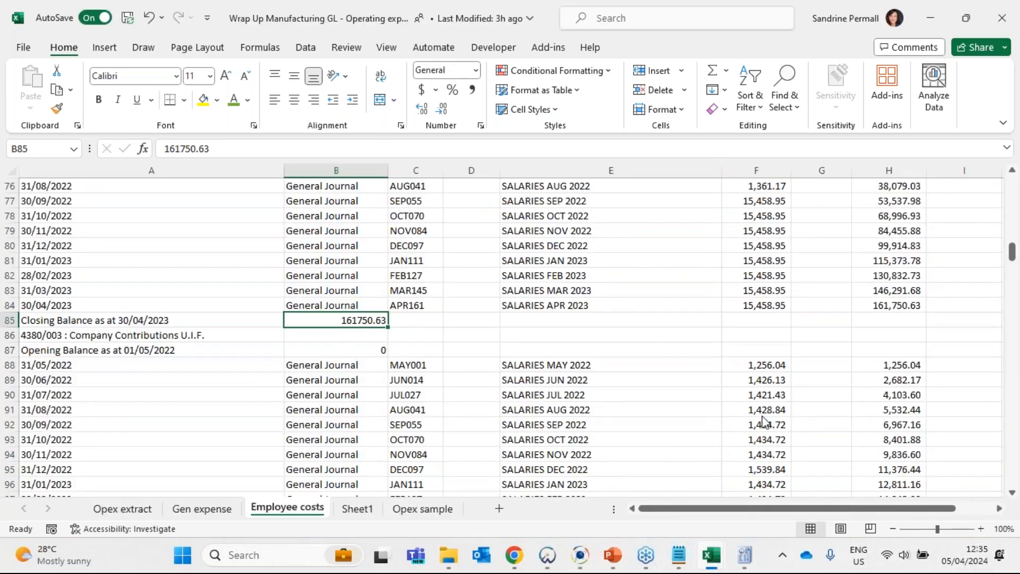
key("alt+Tab")
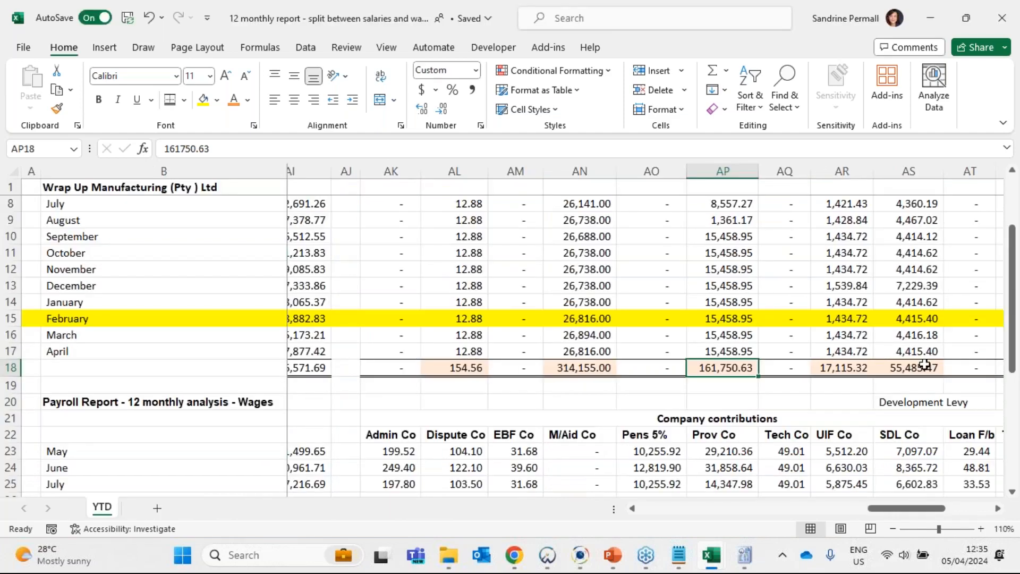
key("alt+Tab")
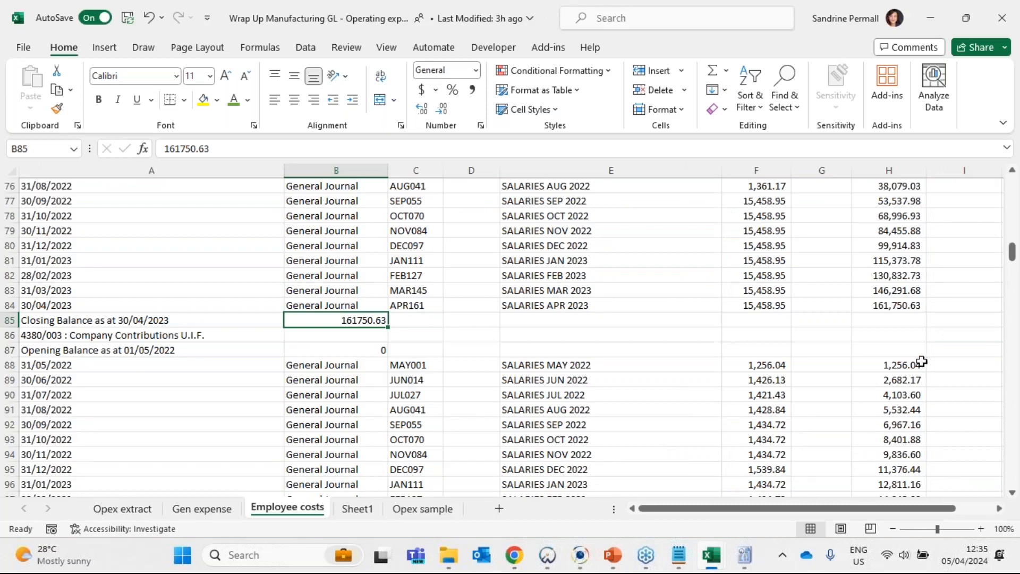
- Review the journal entries and closing balance of the 4380/003 Company Contributions U.I.F. account
scroll(567, 378, "down", 1)
scroll(567, 378, "down", 2)
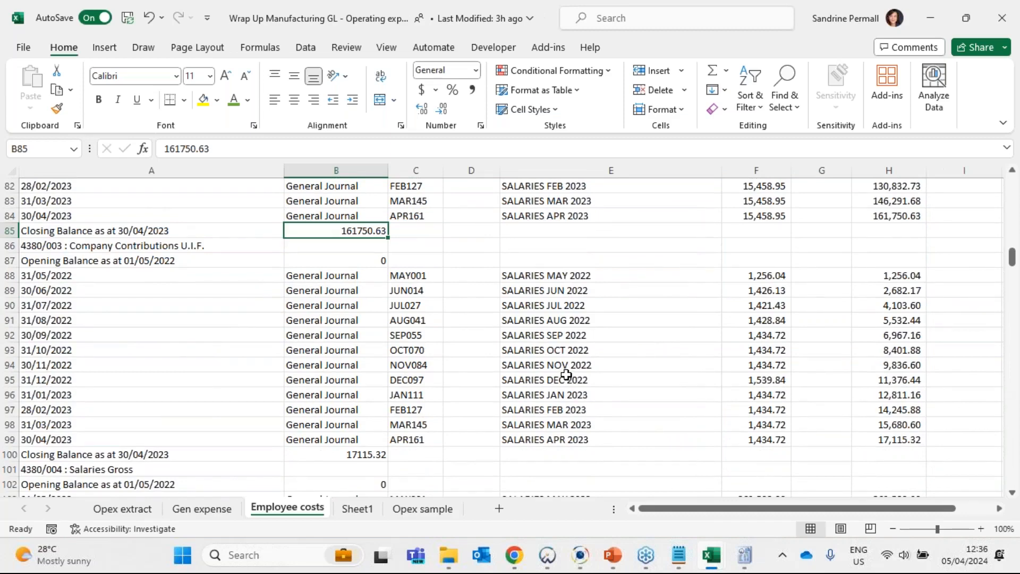
scroll(701, 374, "down", 2)
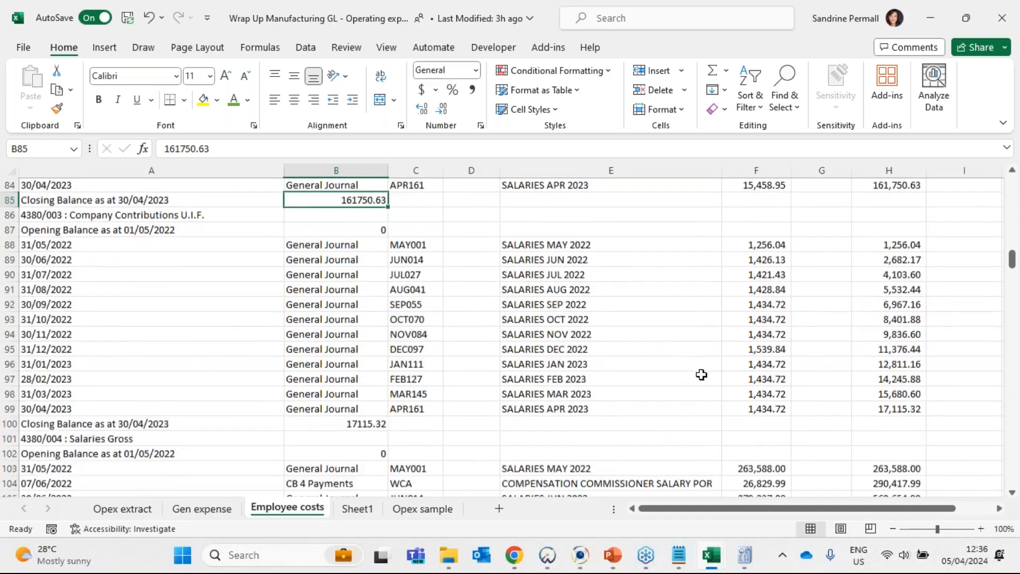
scroll(191, 356, "down", 1)
- Examine the 4380/004 Salaries Gross entries, checking the descriptions and the amount of the Compensation Commissioner cash book payment
left_click(76, 348)
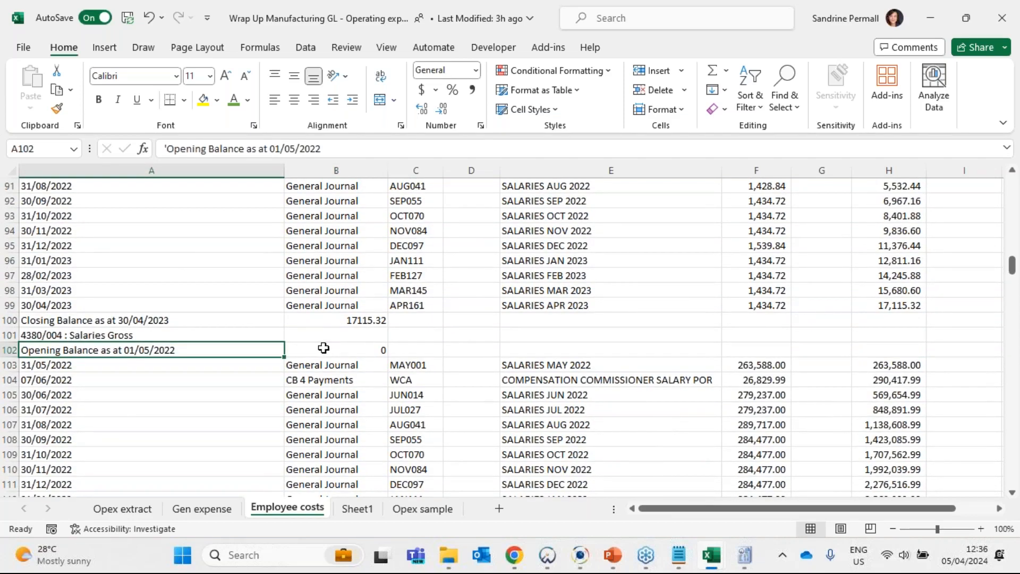
scroll(324, 348, "down", 2)
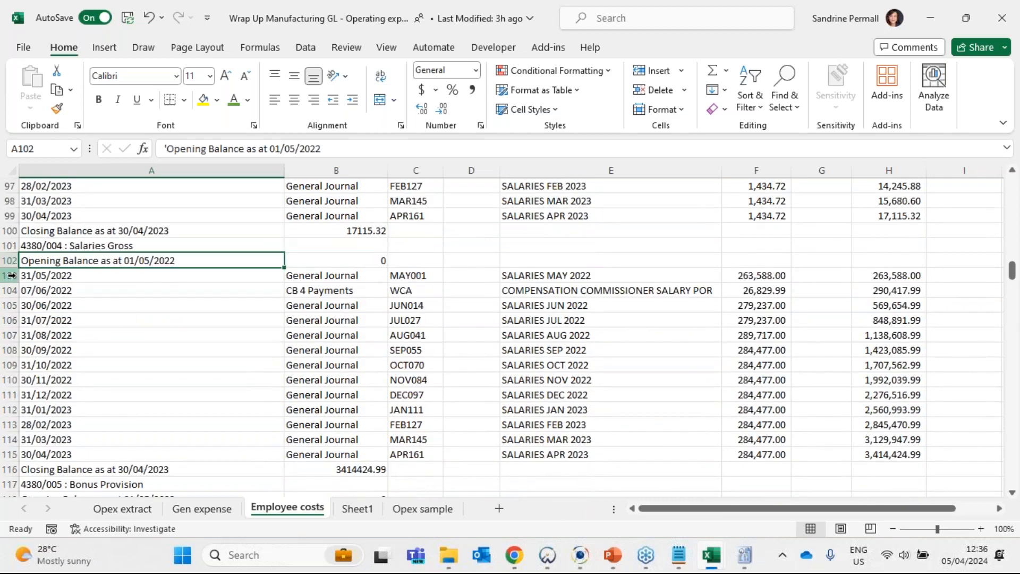
left_click_drag(11, 275, 11, 454)
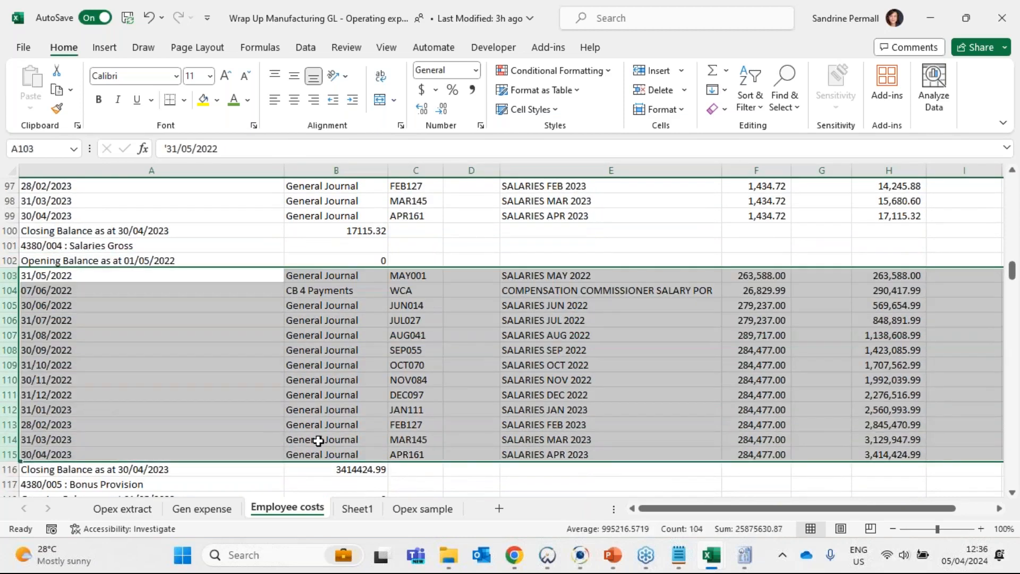
left_click(319, 440)
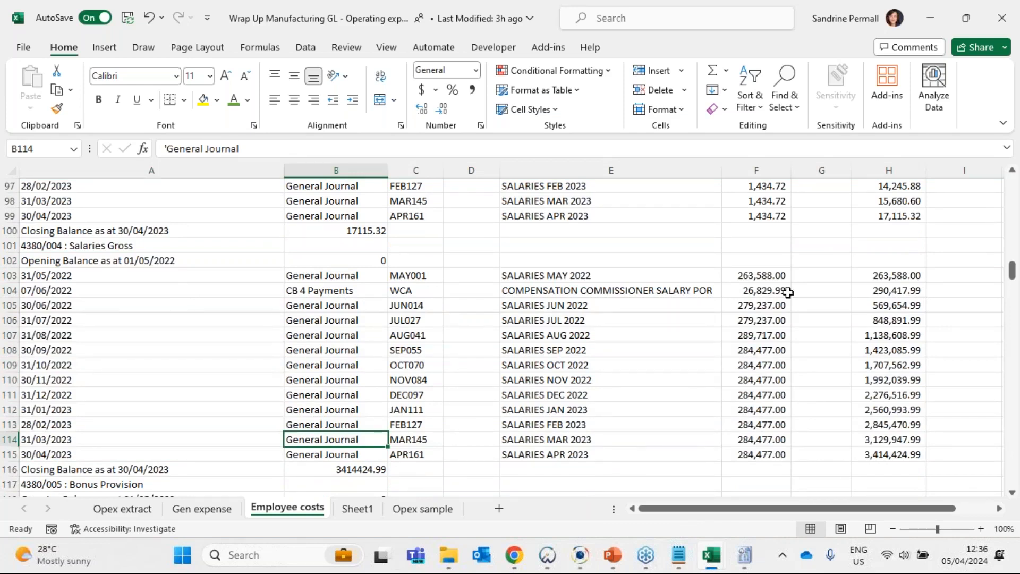
left_click_drag(588, 274, 587, 455)
left_click(575, 293)
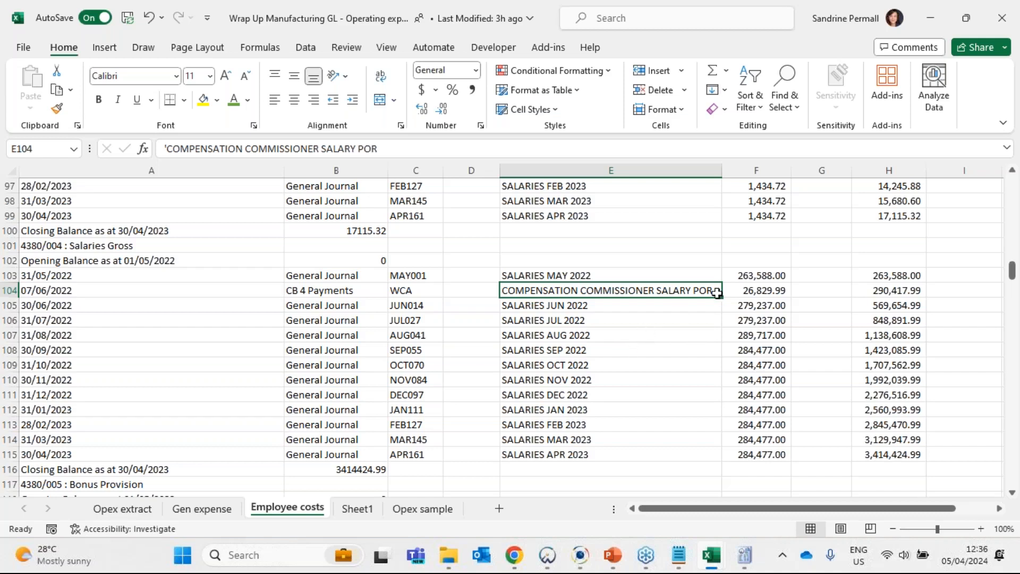
left_click(766, 289)
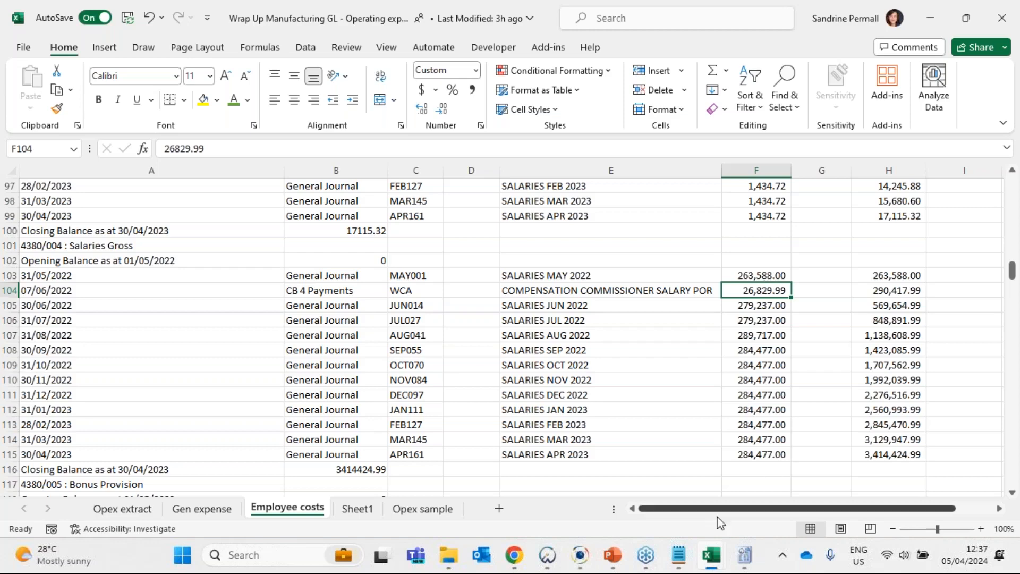
- Switch to Caseware IDEA, close the open databases and open the Employee Costs=Salaries Gross database
left_click(578, 562)
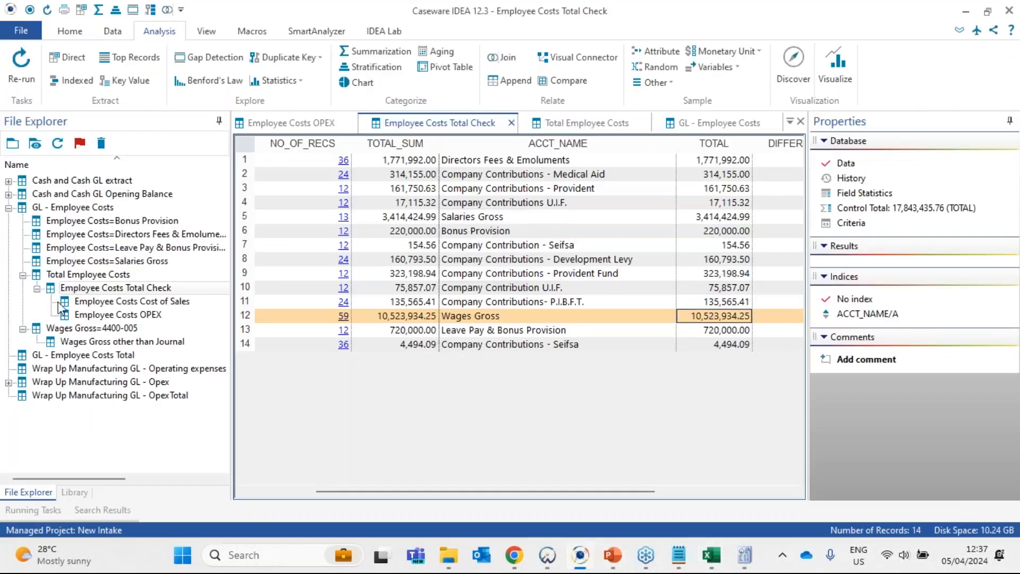
double_click(124, 265)
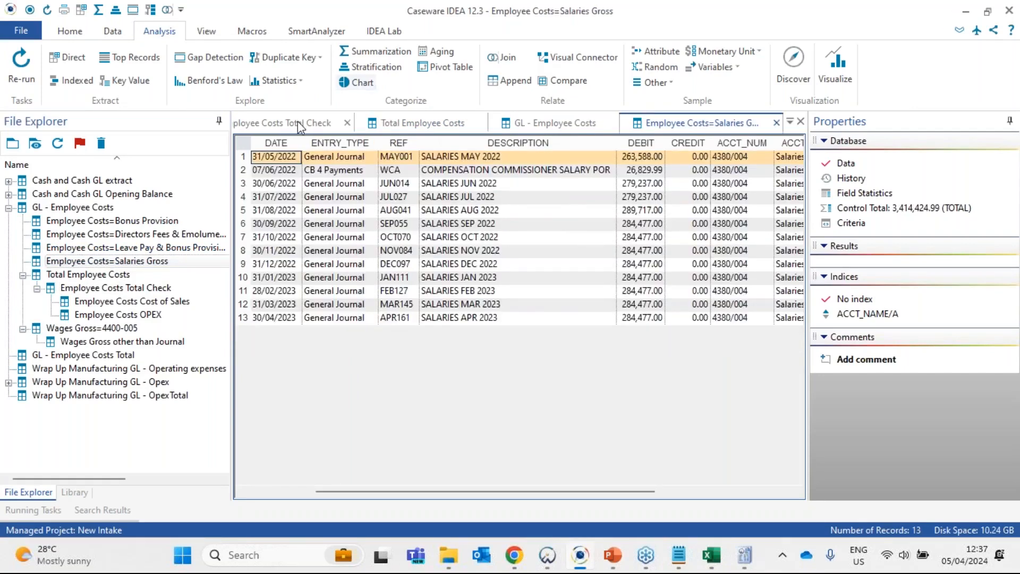
left_click(297, 124)
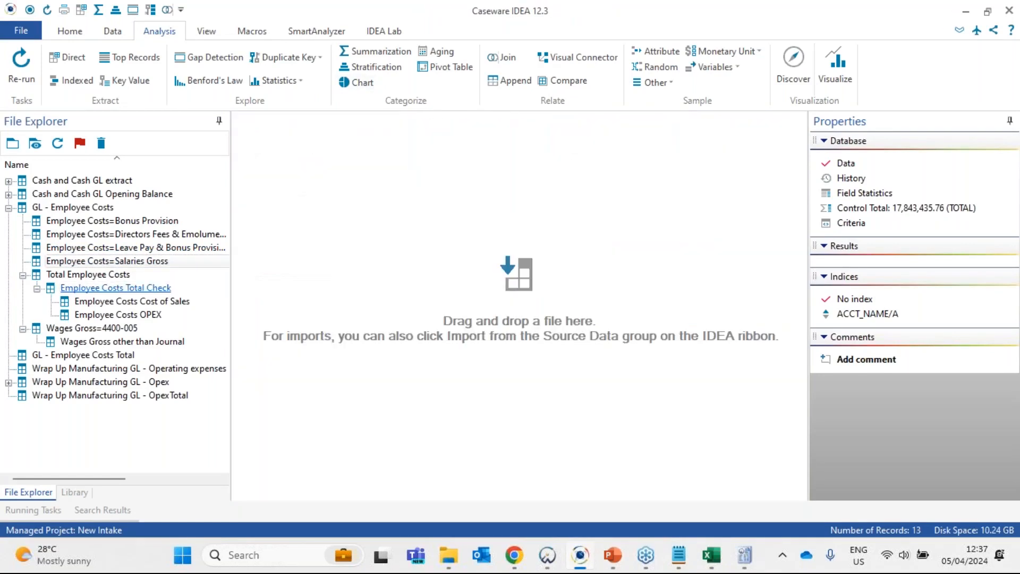
double_click(120, 265)
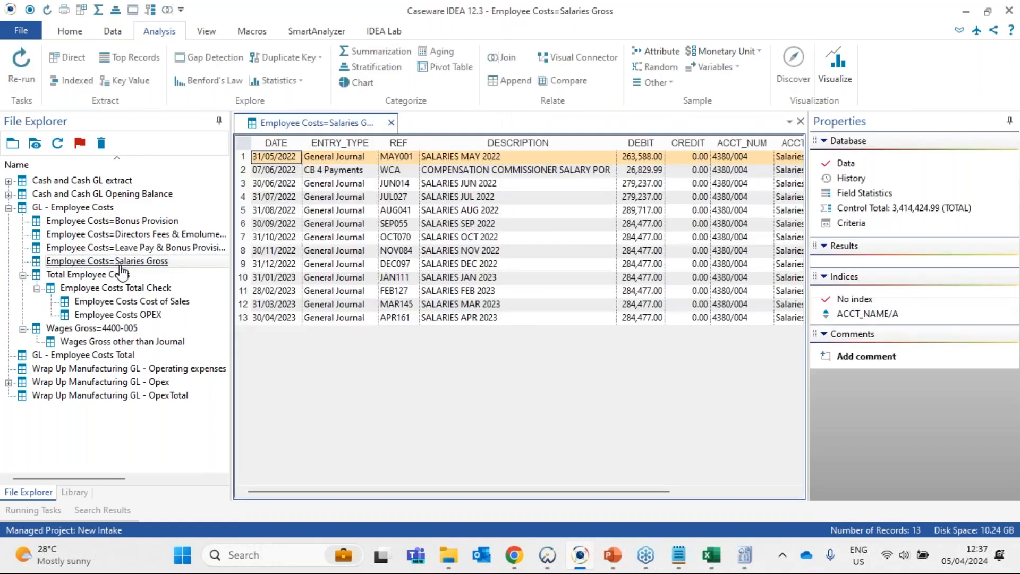
left_click_drag(243, 157, 243, 318)
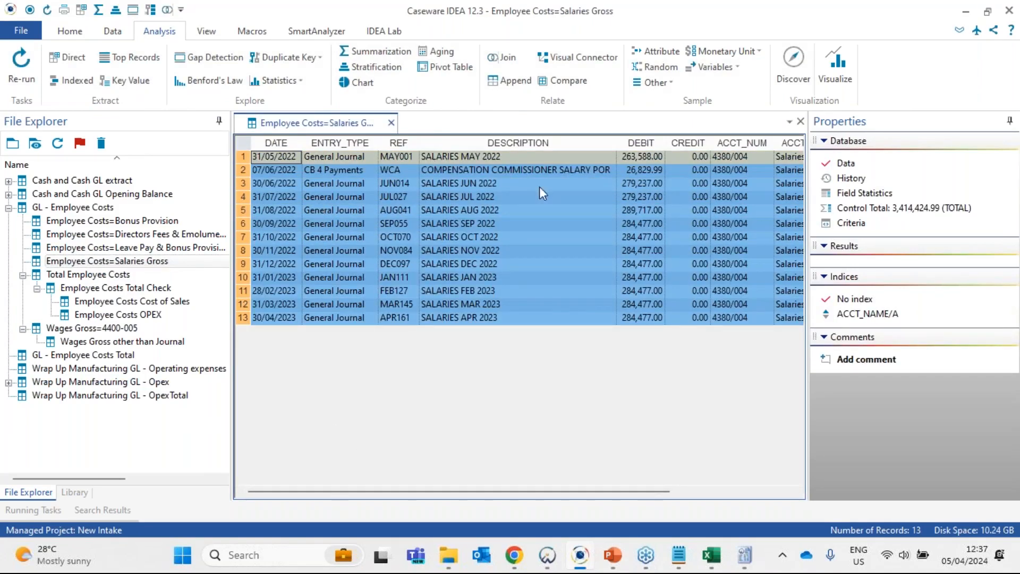
left_click(530, 280)
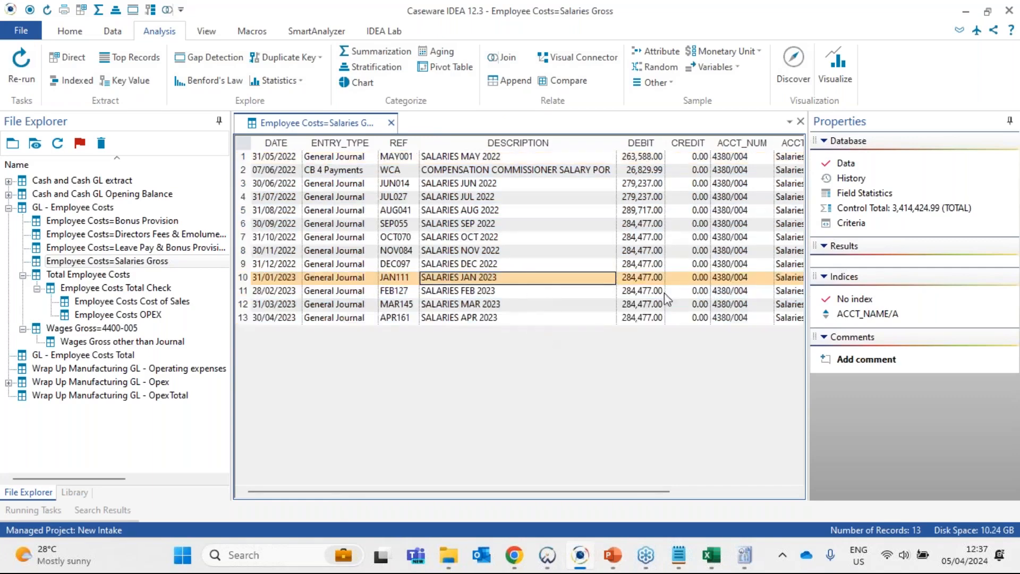
left_click(851, 223)
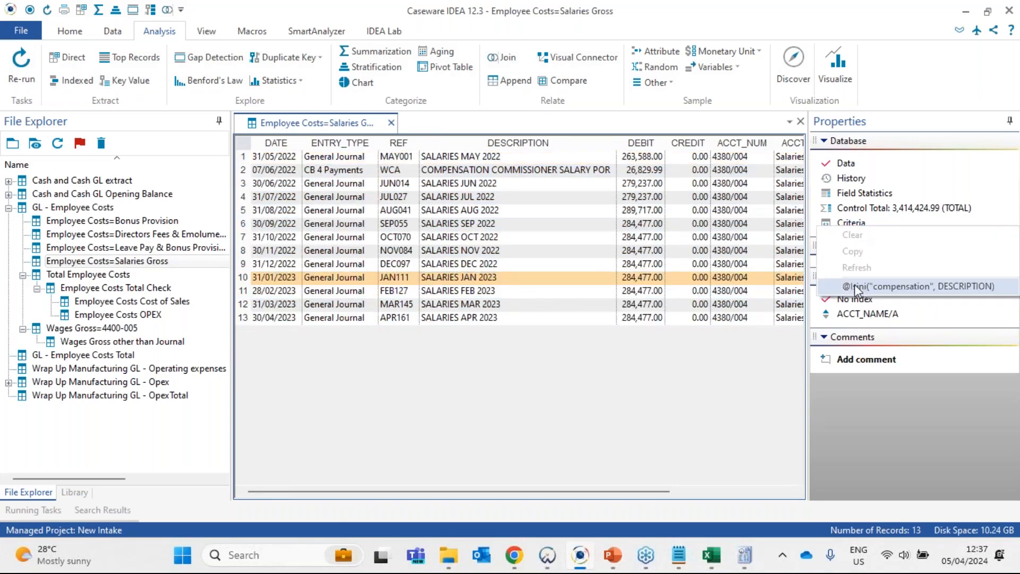
left_click(857, 287)
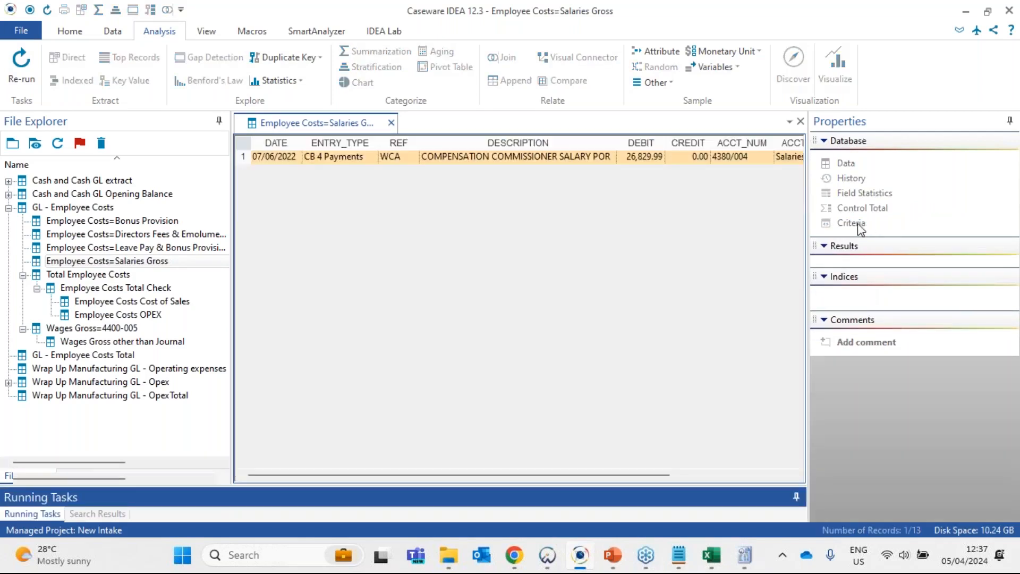
- Inspect the search text and field in the criteria's equation, close the editor without changes and check the filtered payment's debit amount
left_click(880, 228)
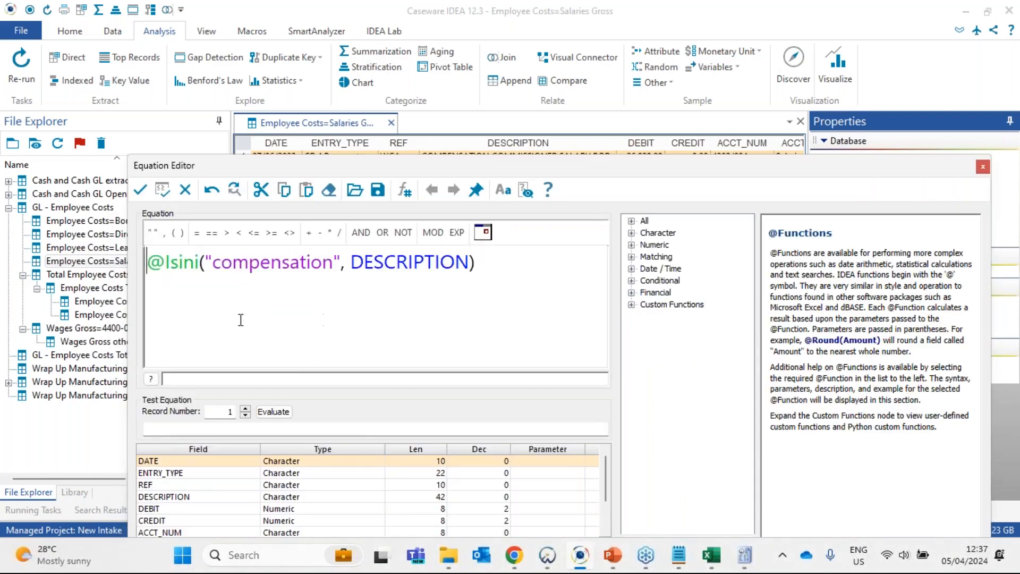
left_click_drag(153, 261, 335, 264)
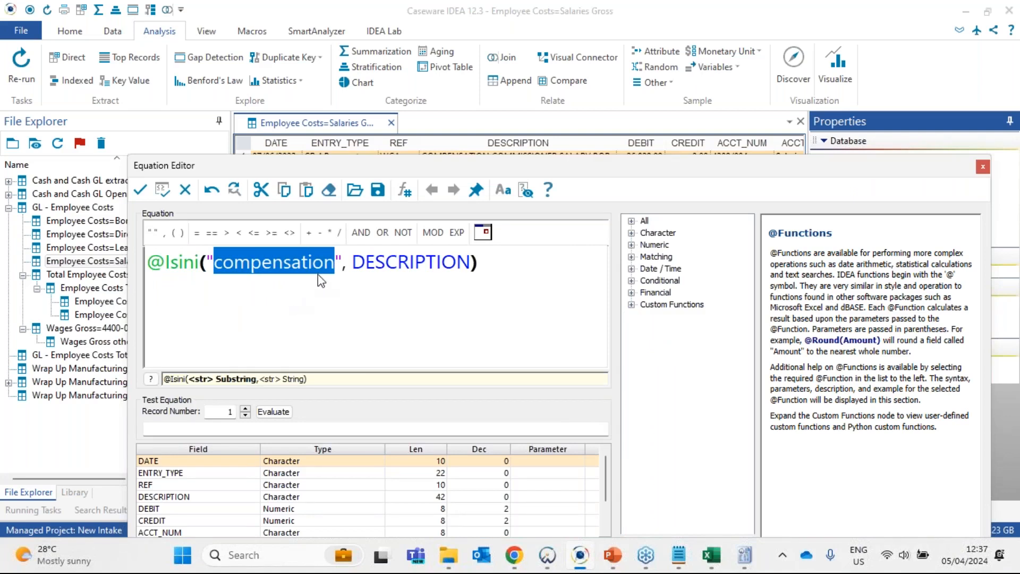
left_click_drag(352, 261, 481, 261)
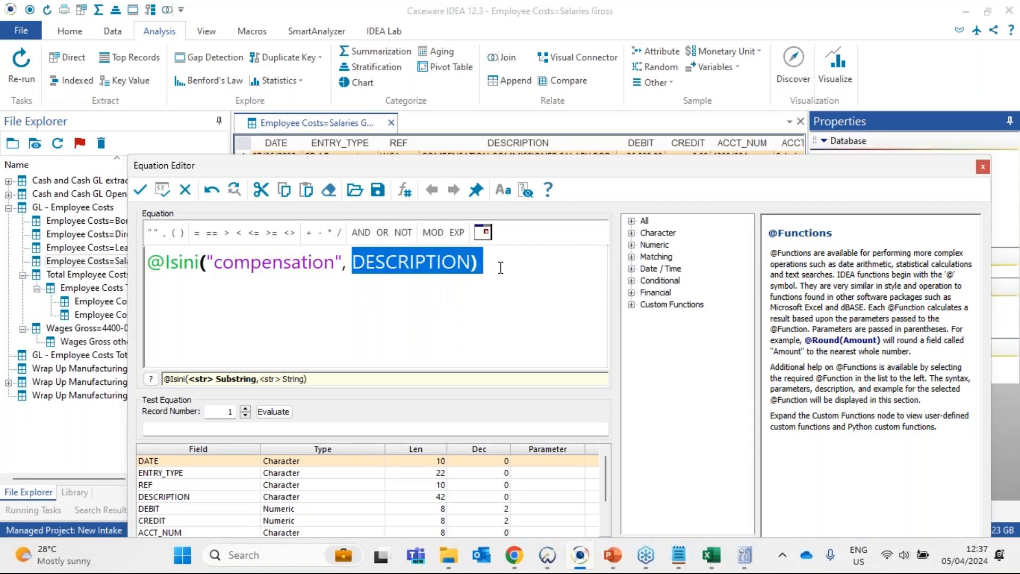
left_click_drag(628, 169, 551, 166)
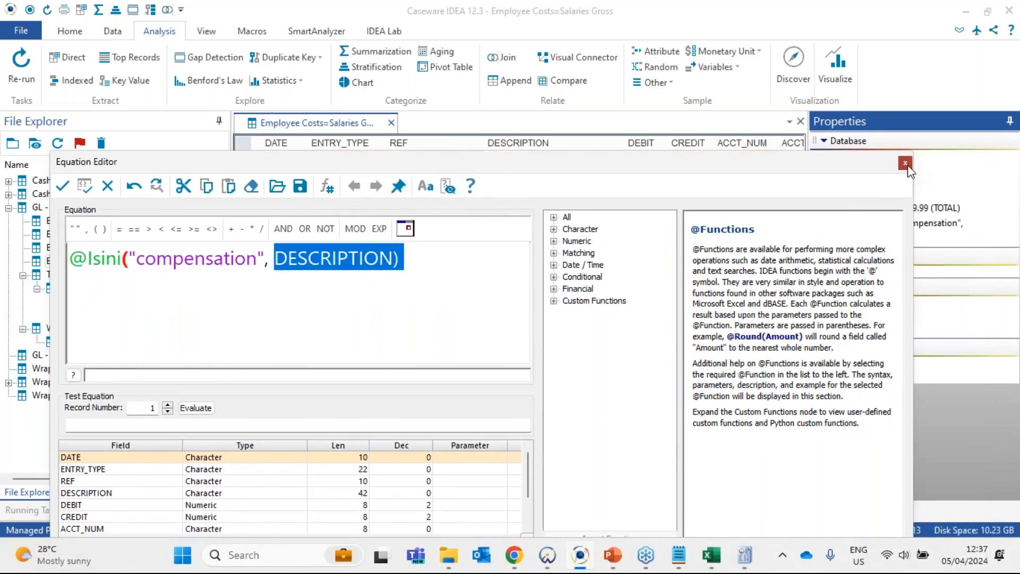
left_click(906, 165)
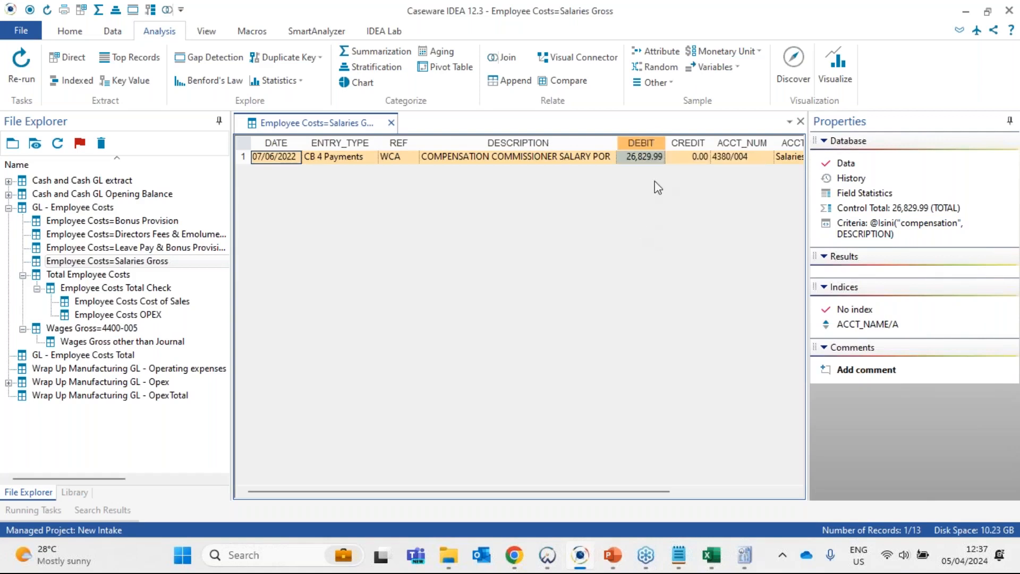
left_click(638, 161)
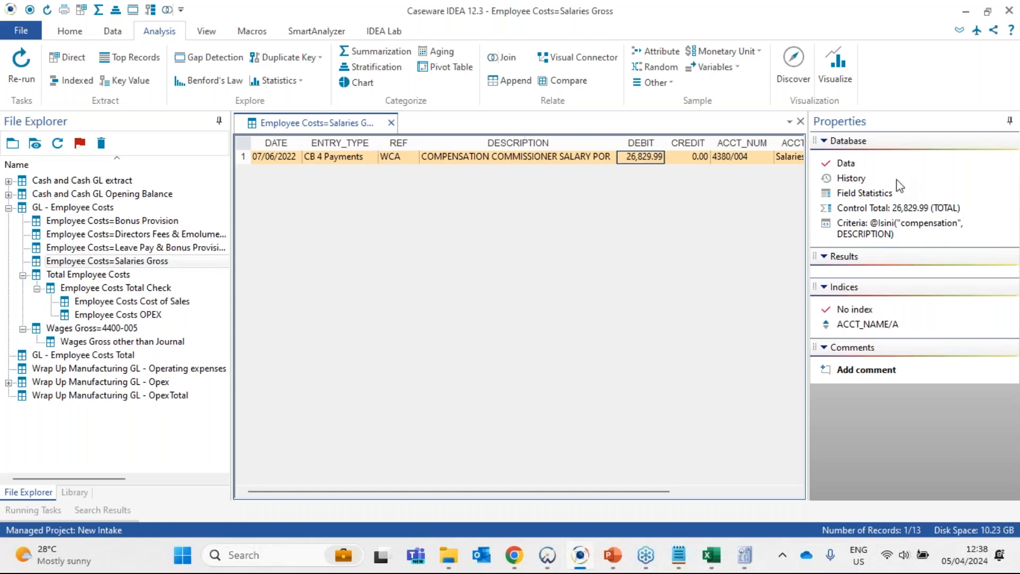
- Clear the control total and the compensation criteria so that all Salaries Gross records are listed
right_click(877, 208)
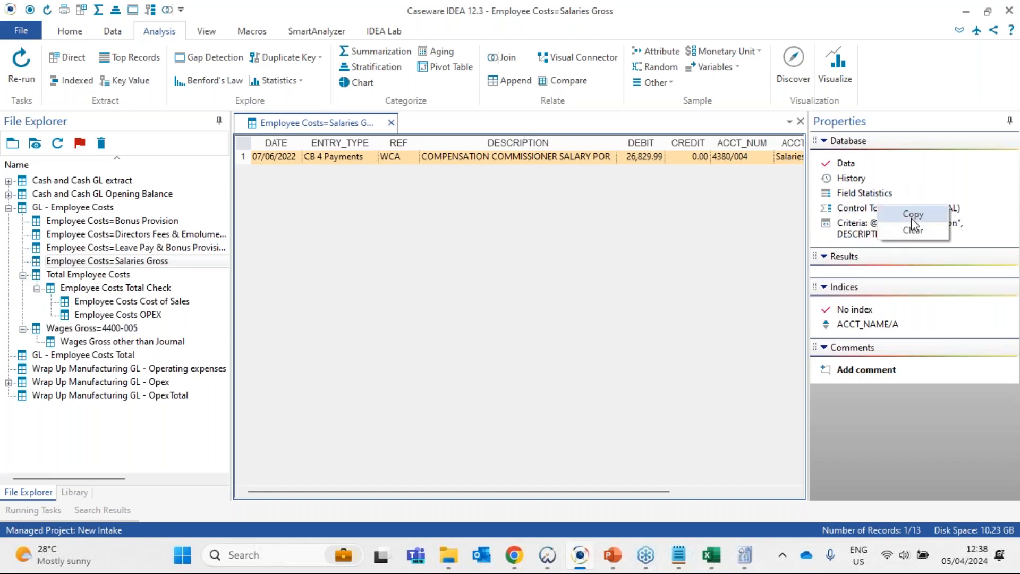
left_click(912, 230)
right_click(898, 226)
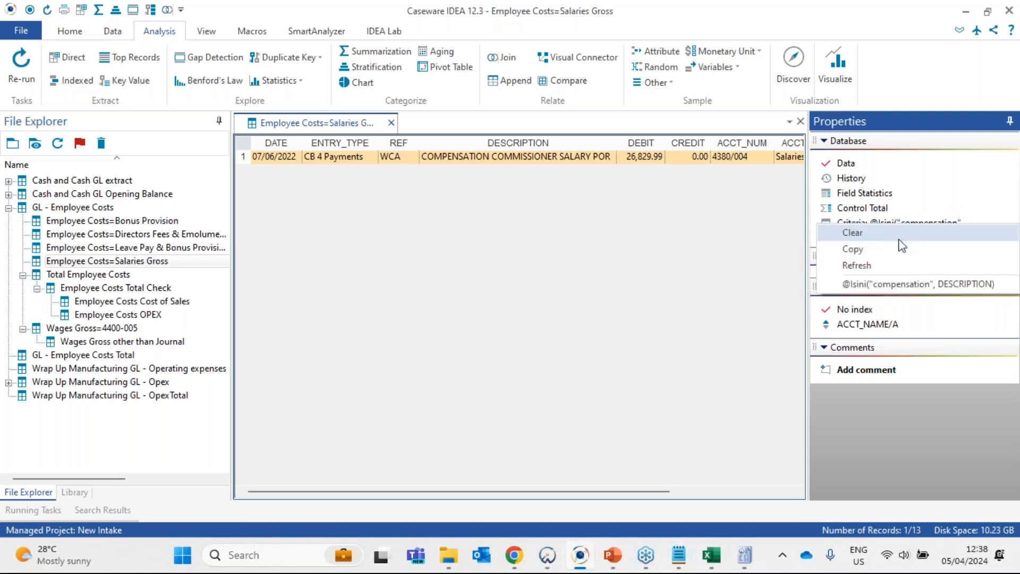
left_click(850, 167)
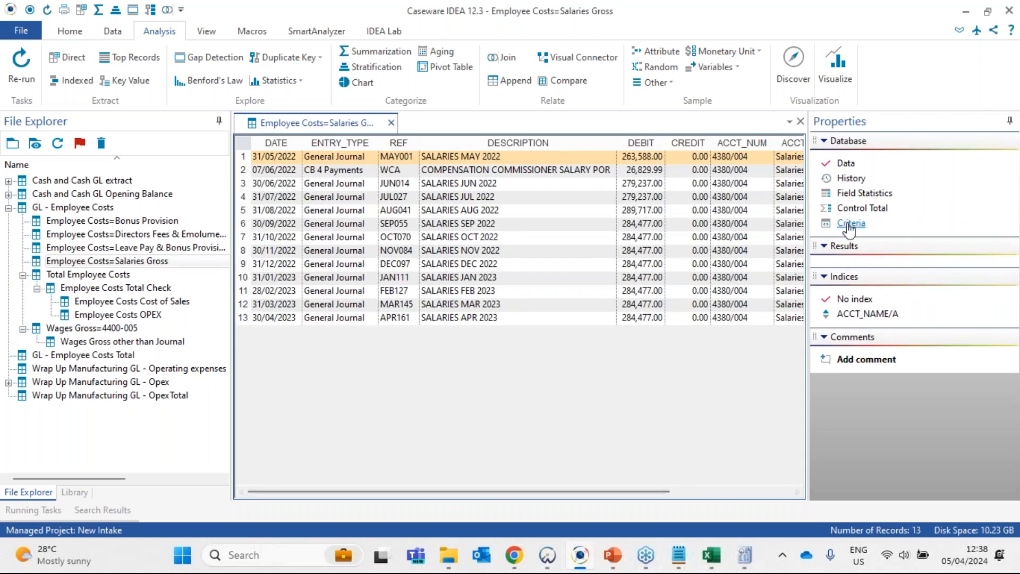
- Calculate the control total on the TOTAL field and check the debit amount of the Compensation Commissioner payment
left_click(863, 207)
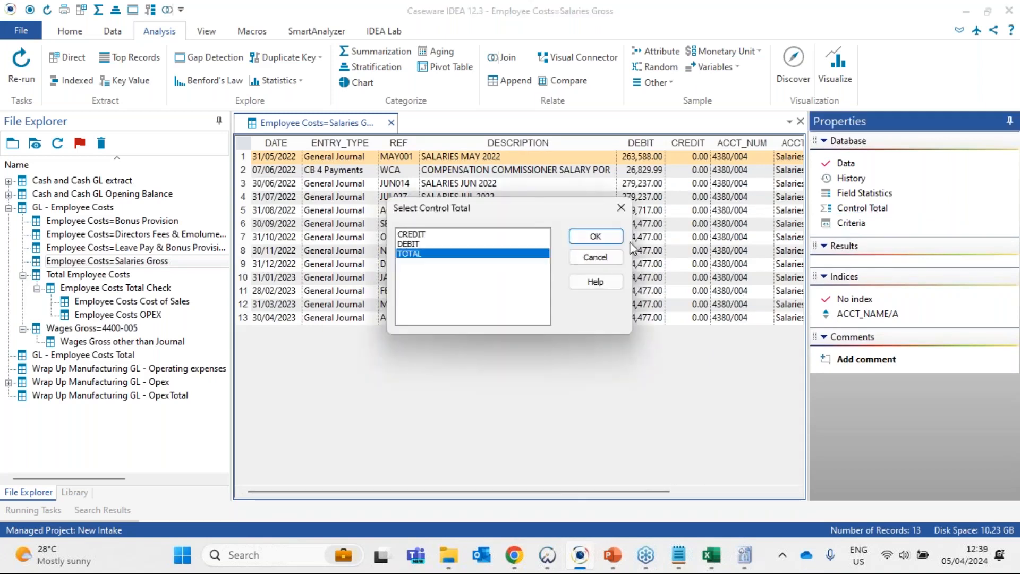
left_click(592, 236)
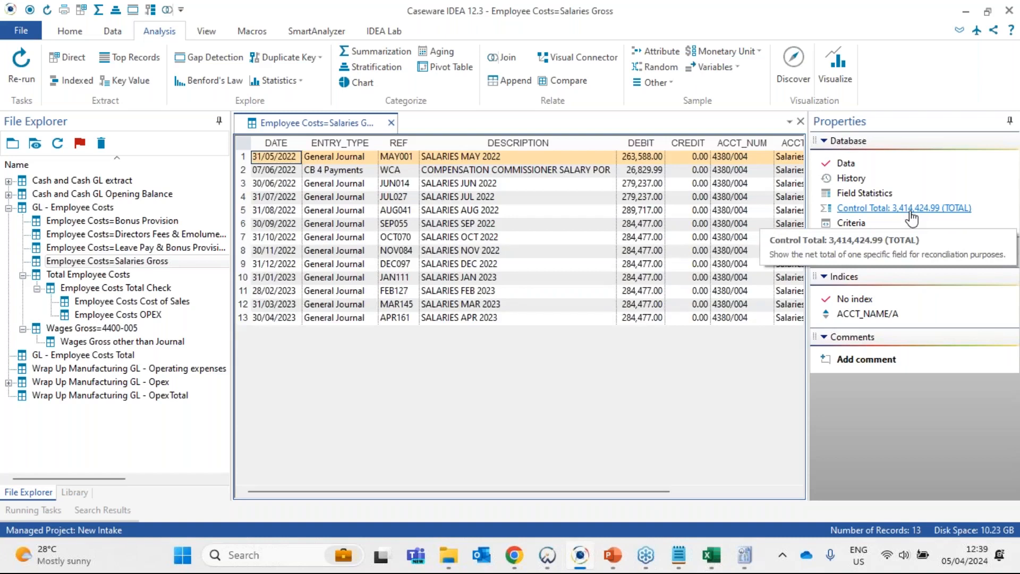
left_click(635, 142)
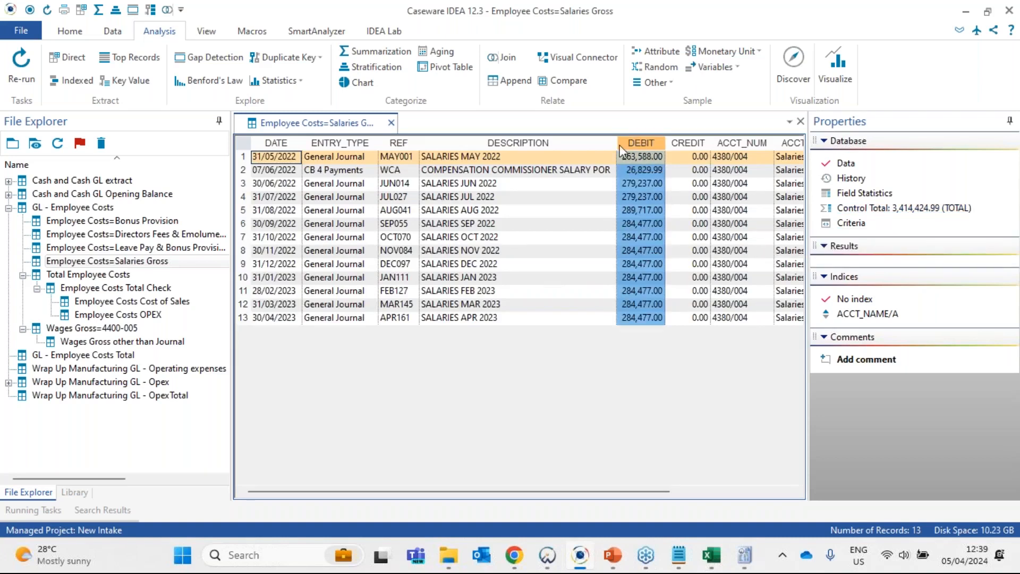
left_click(642, 171)
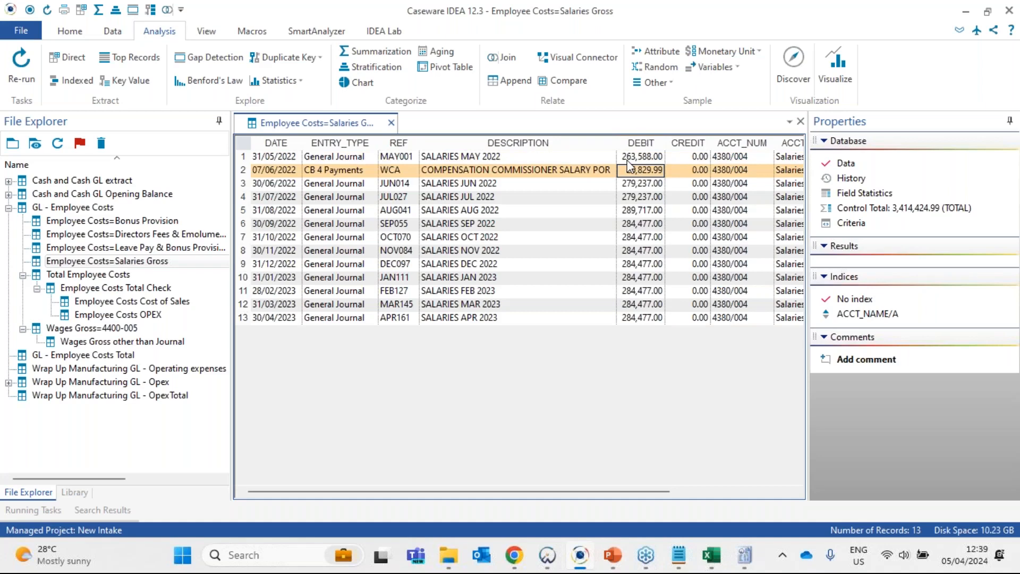
- Switch to the 12 monthly payroll report in Excel and search its salaries analysis for "Workmans" and "Workman"
left_click(711, 555)
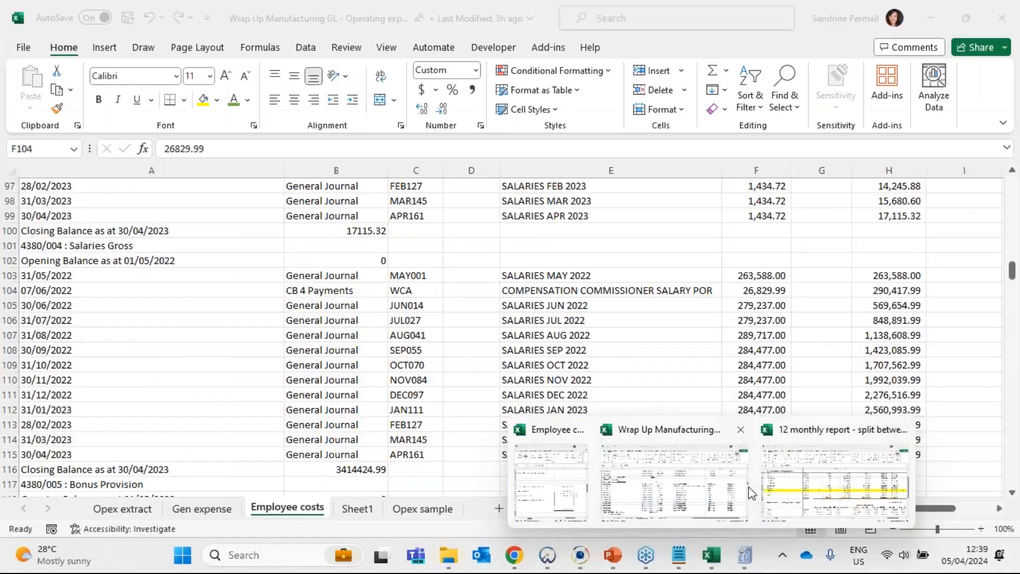
left_click(768, 485)
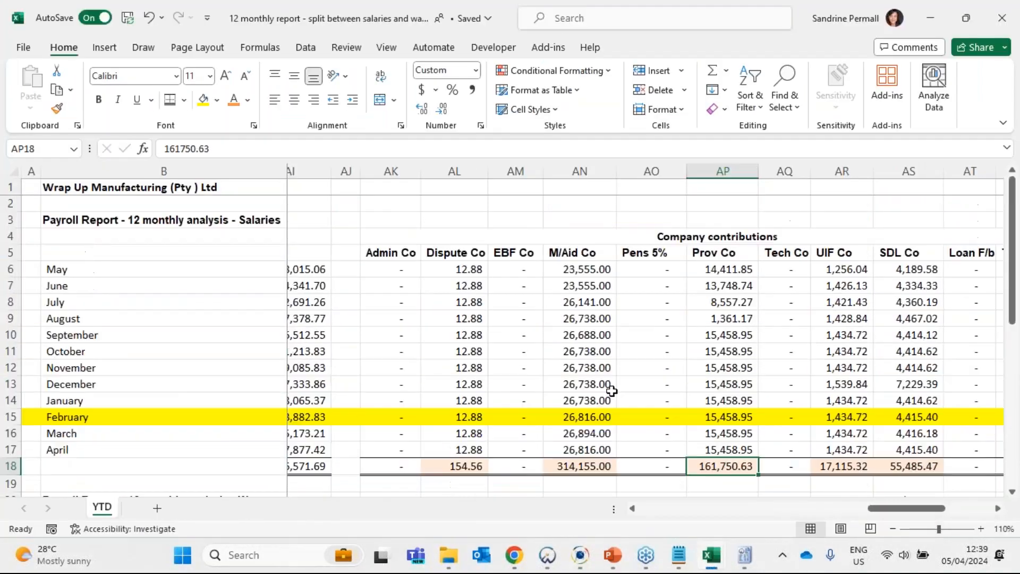
left_click(718, 368)
left_click_drag(718, 368, 7, 391)
left_click(495, 381)
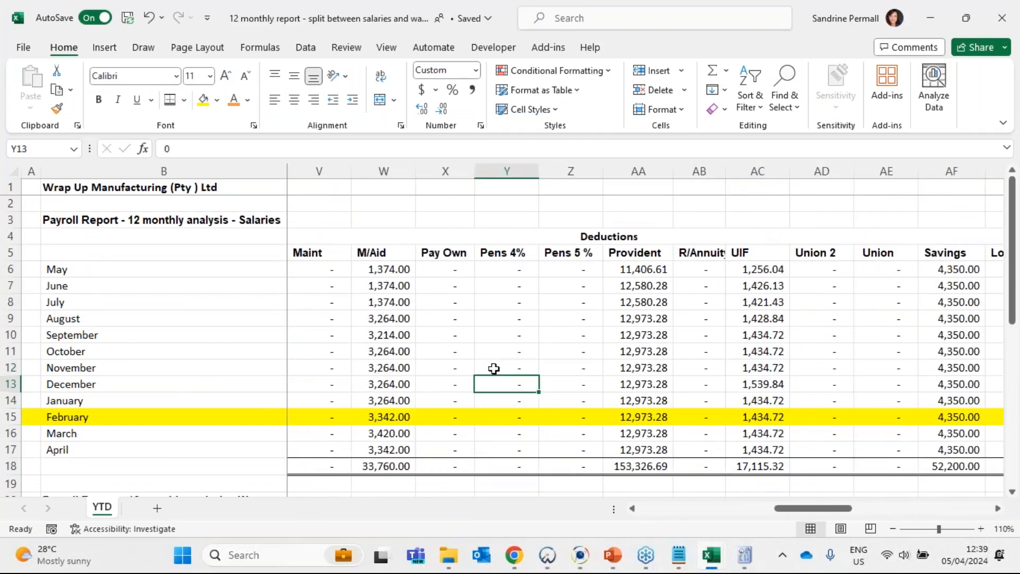
key("ctrl+f")
type("Wo")
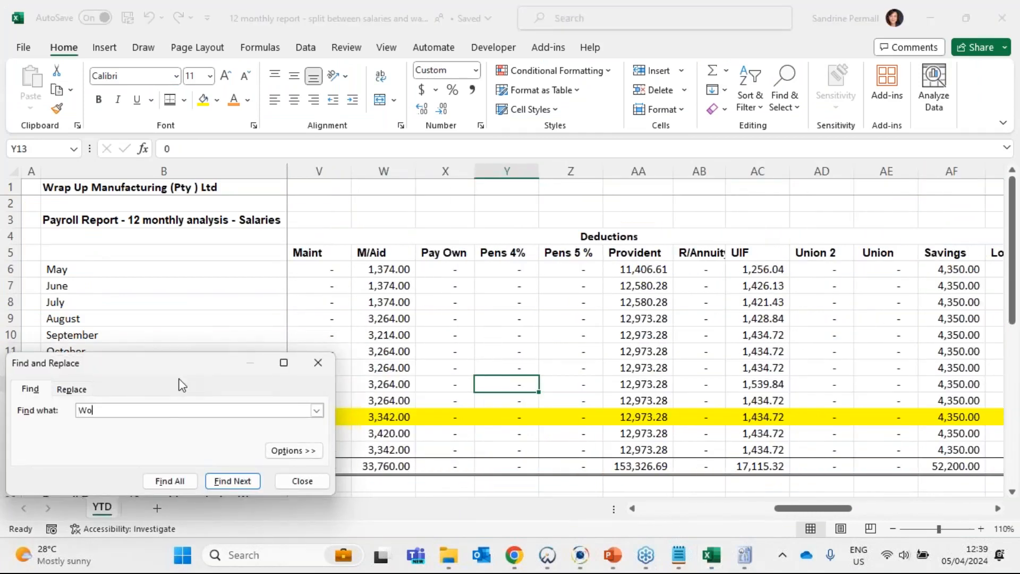
type("rkmans")
key("Return")
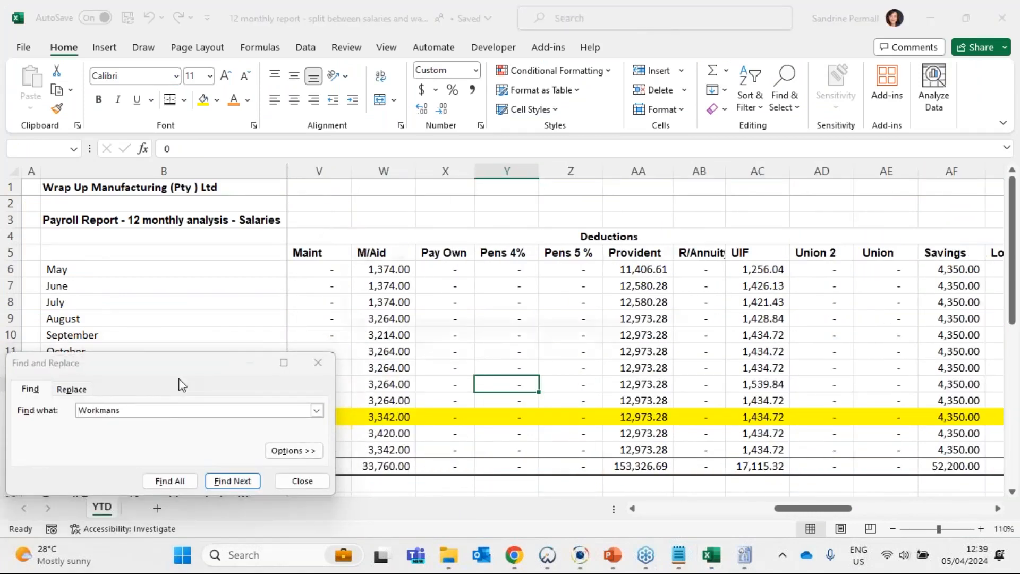
key("Return")
key("Return")
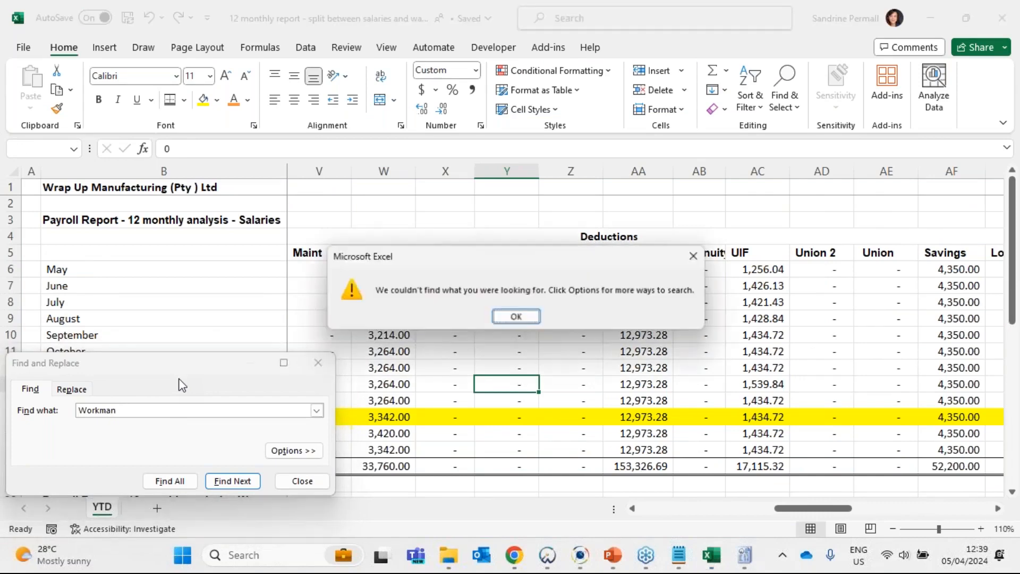
key("Escape")
key("Escape")
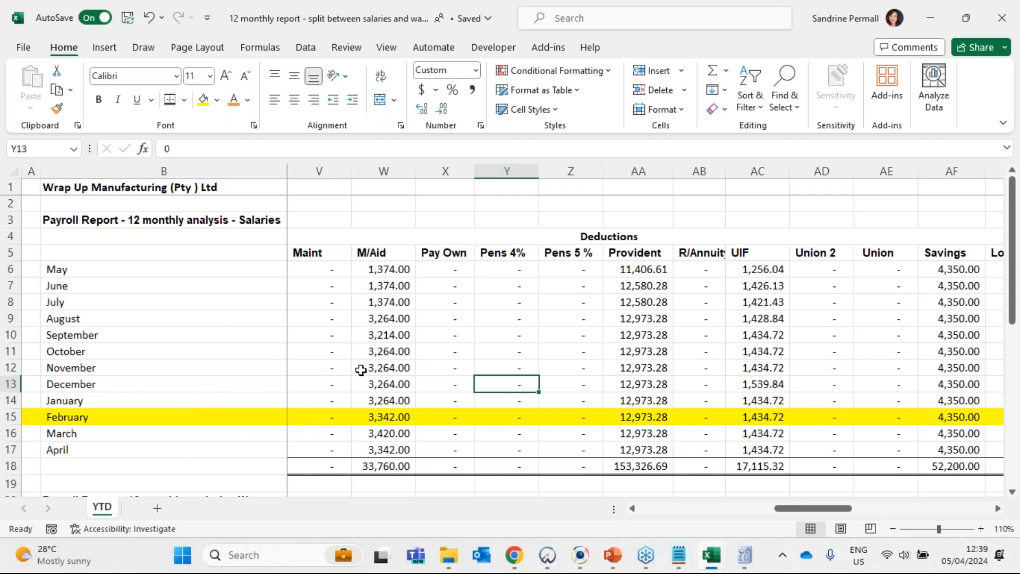
- Switch to the employee costs reconciliation workbook and review the difference and the sections for GL-only and payroll-only amounts
mouse_move(711, 552)
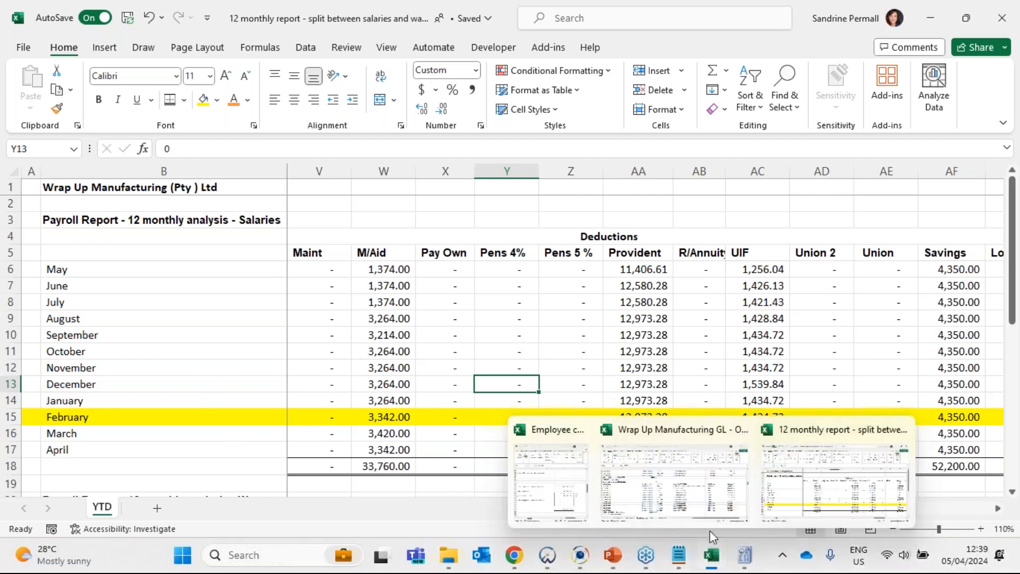
left_click(567, 481)
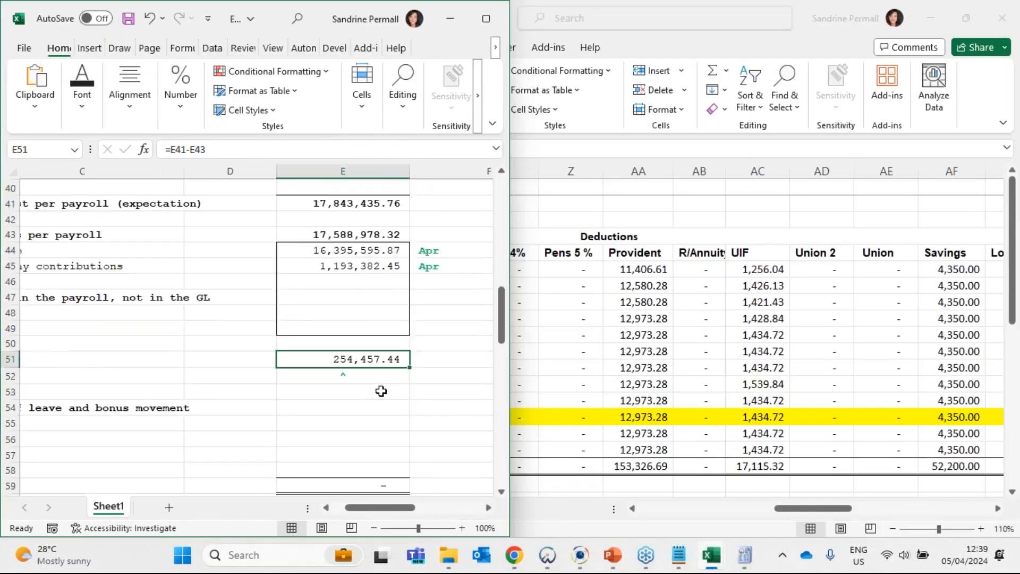
scroll(372, 383, "down", 1)
left_click(339, 374)
scroll(339, 374, "left", 3)
scroll(339, 375, "up", 3)
left_click_drag(467, 386, 5, 402)
left_click(159, 402)
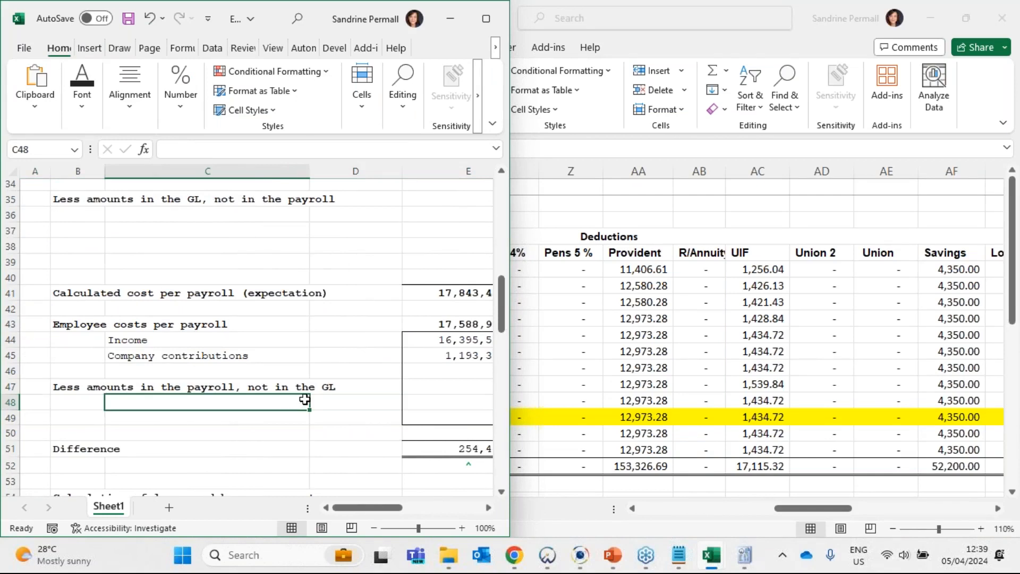
scroll(305, 414, "up", 4)
left_click(161, 406)
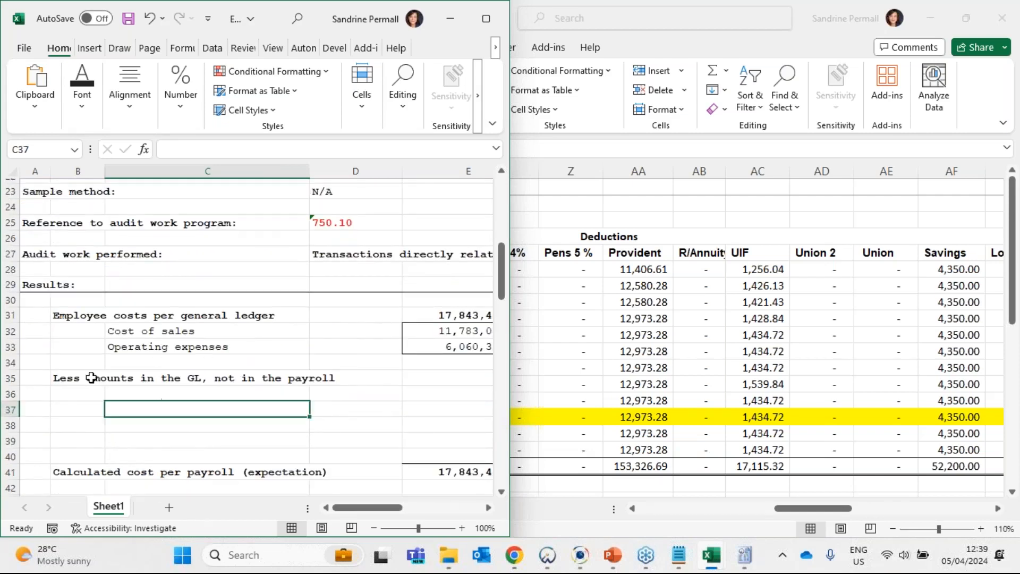
left_click(91, 378)
left_click(149, 388)
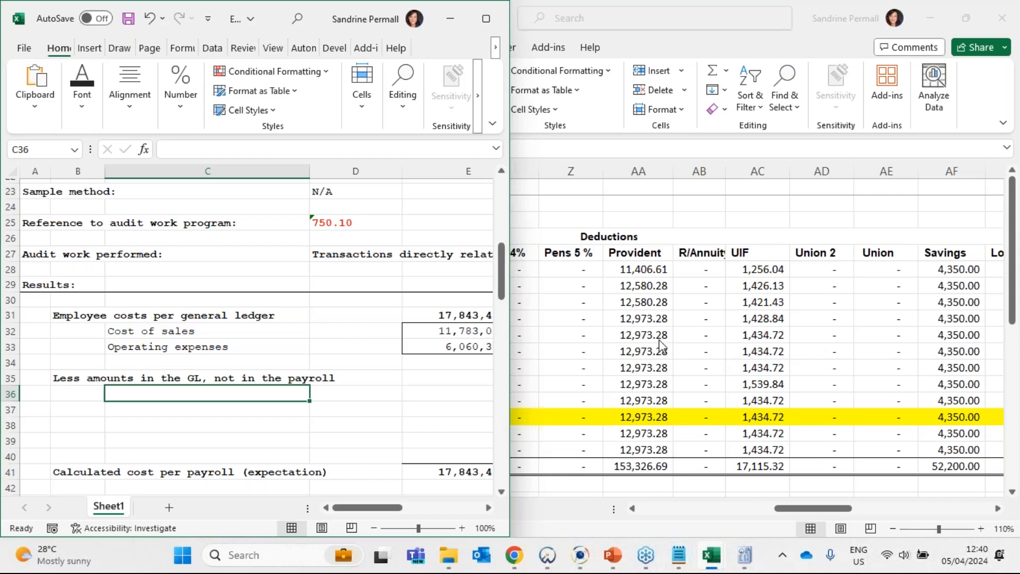
left_click(447, 397)
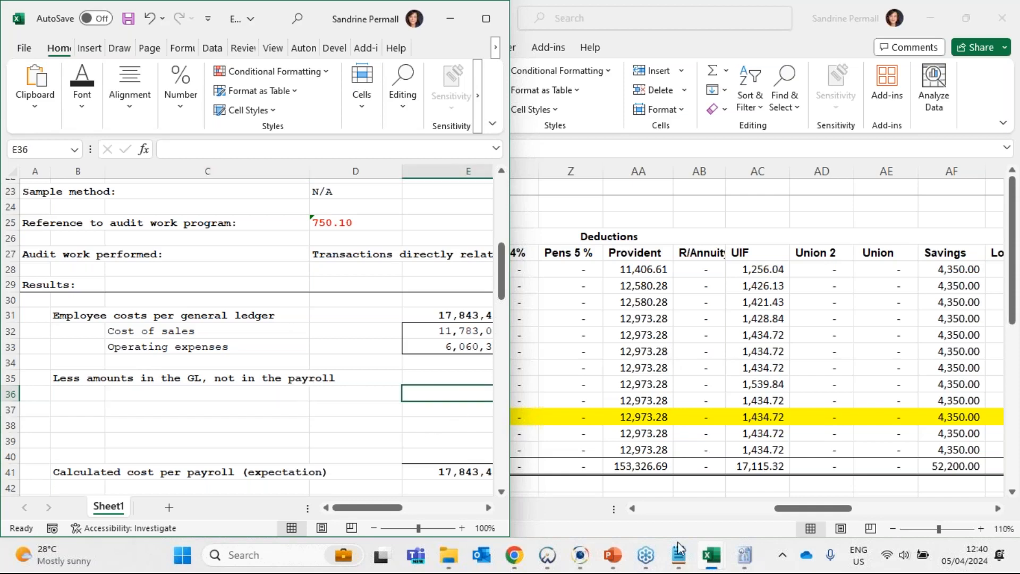
left_click(747, 554)
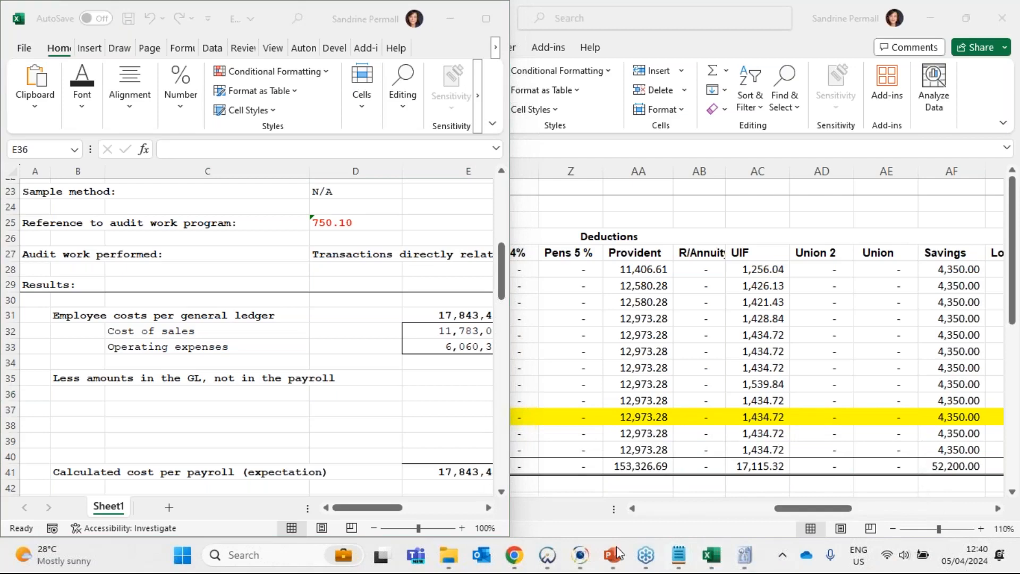
left_click(580, 555)
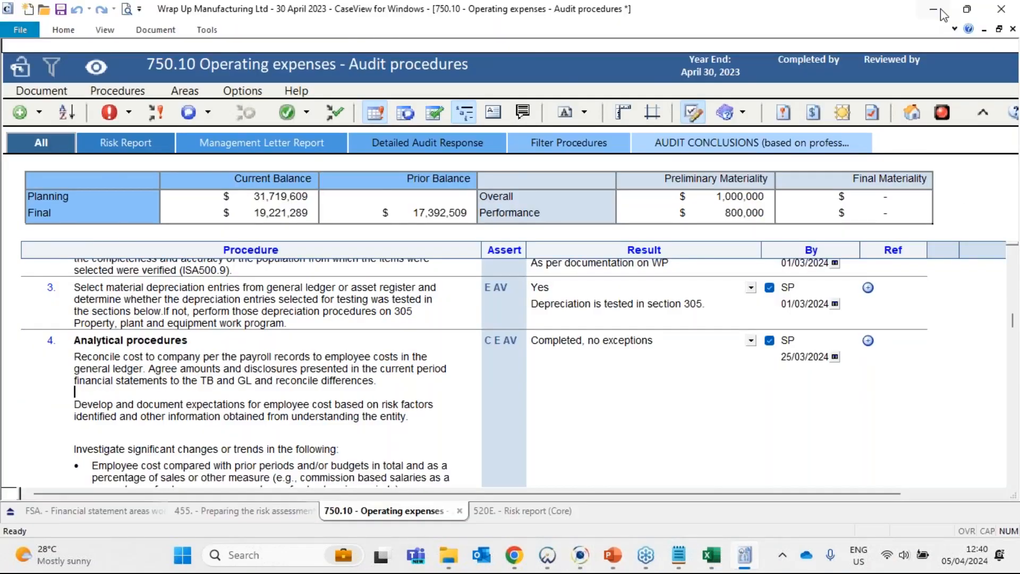
left_click(943, 15)
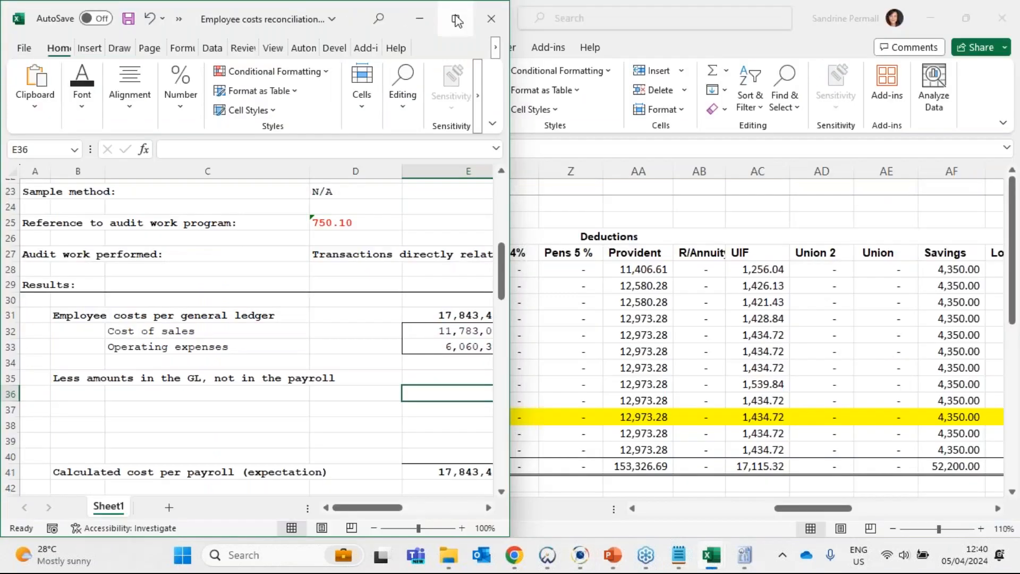
- Maximize the reconciliation workbook and enter "Workmens compensation payment - salaries" in C36 under the amounts in the GL, not in the payroll
left_click(457, 20)
left_click(136, 396)
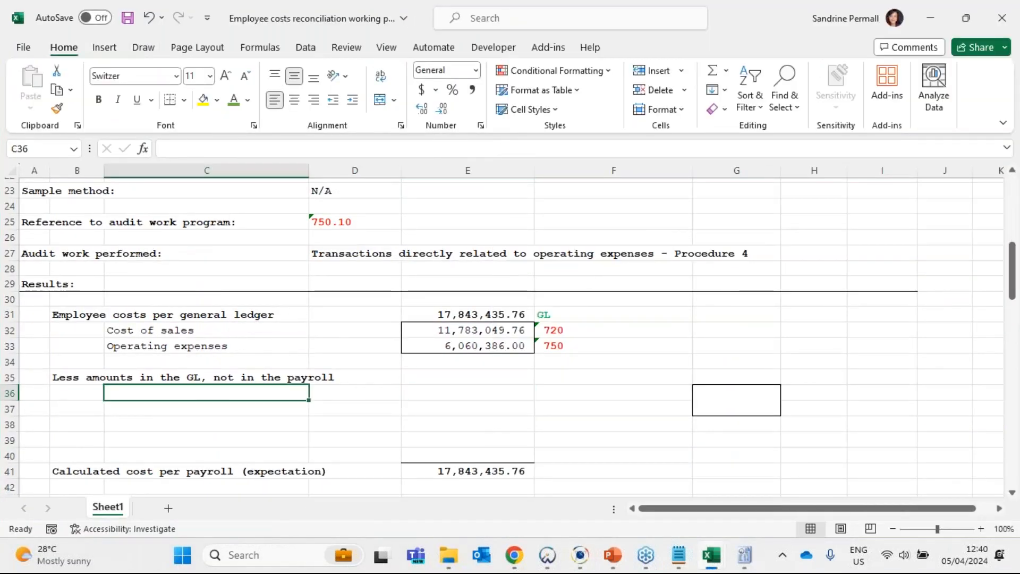
type("Wor")
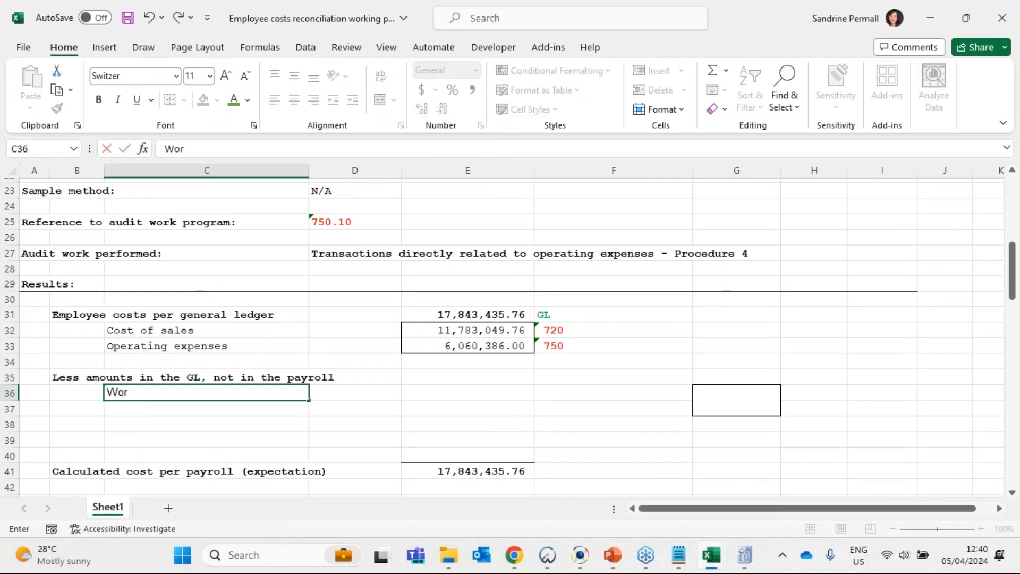
type("kman")
key("BackSpace")
key("BackSpace")
type("ens")
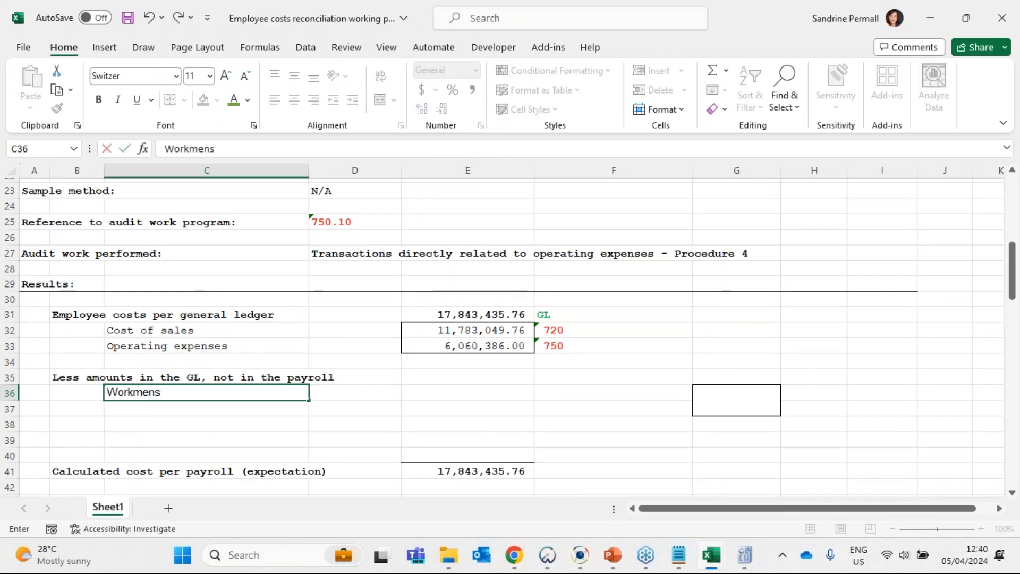
type(" compen")
key("BackSpace")
type("nsation")
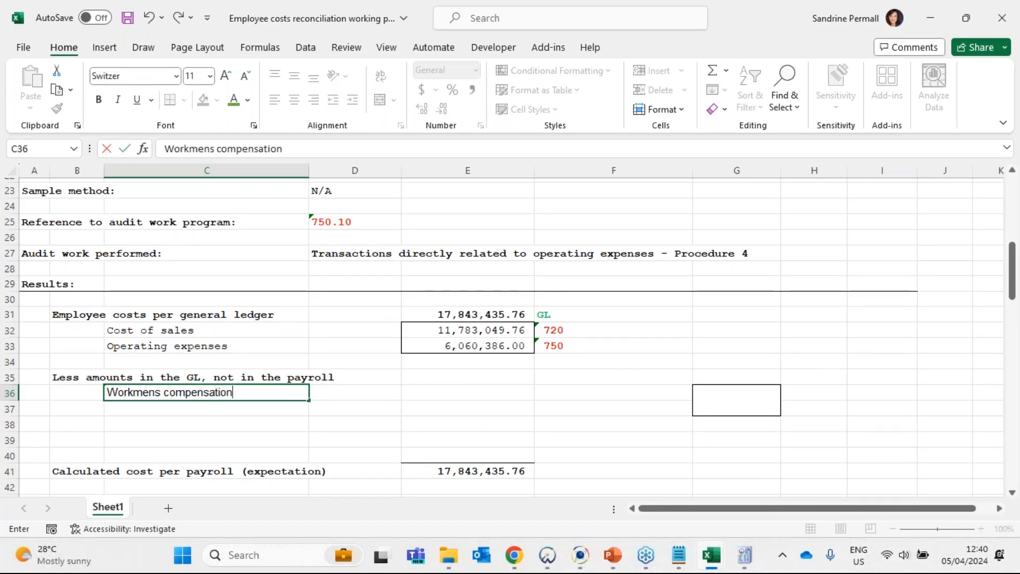
type(" payment ")
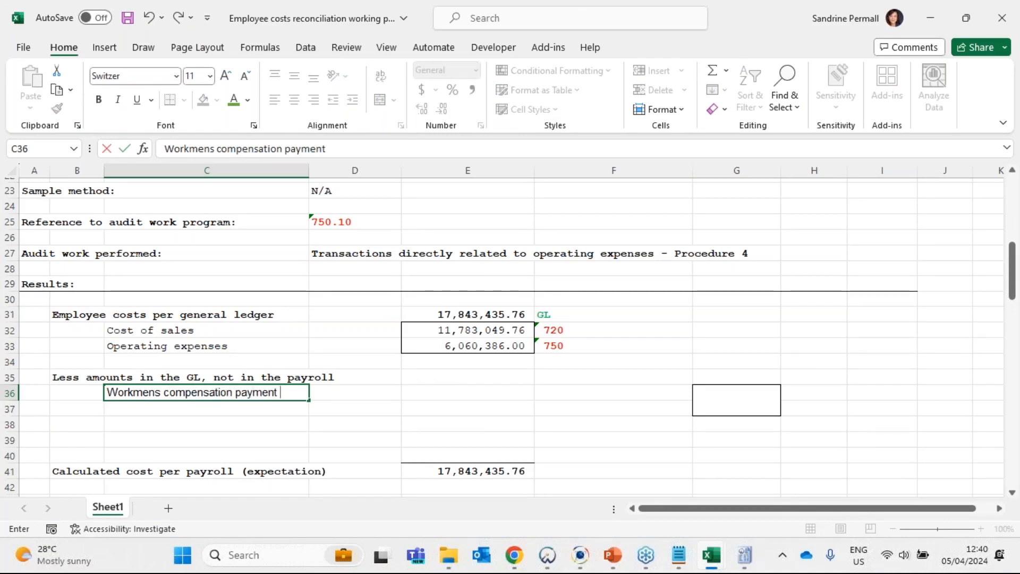
type("- salaries")
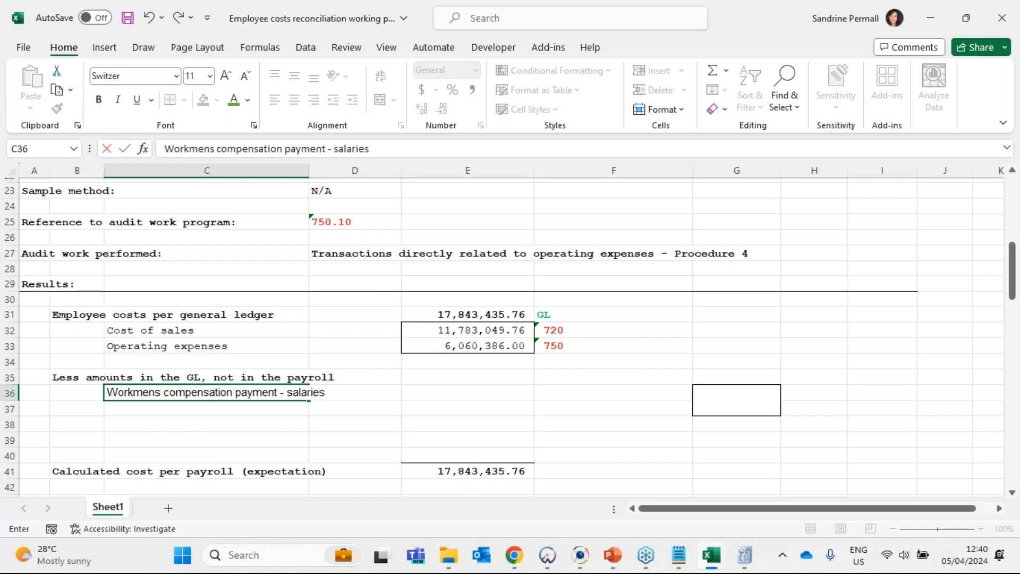
key("Tab")
key("Tab")
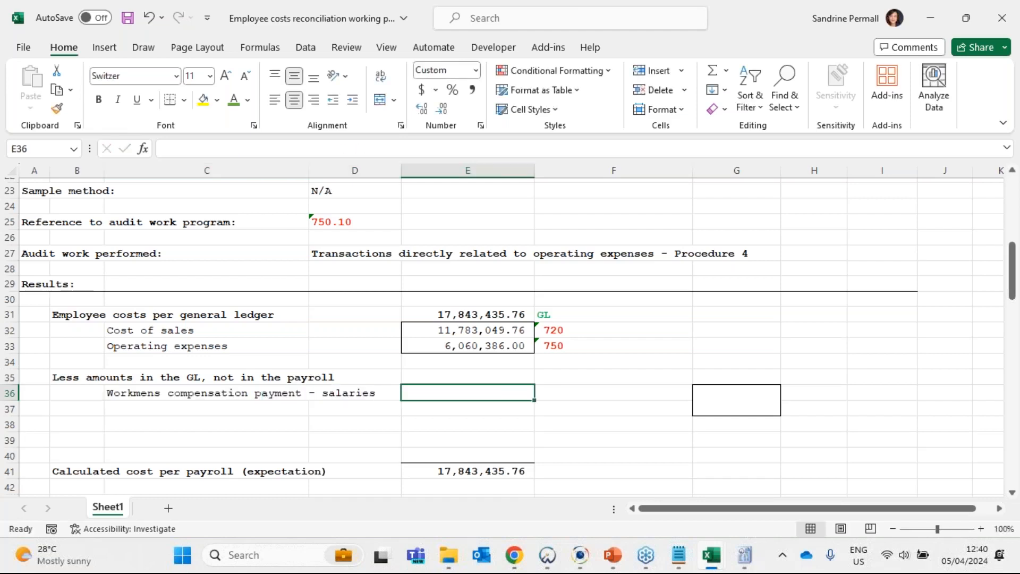
- Enter -26829.99 in E36 as the amount of the workmens compensation payment for salaries
key("F2")
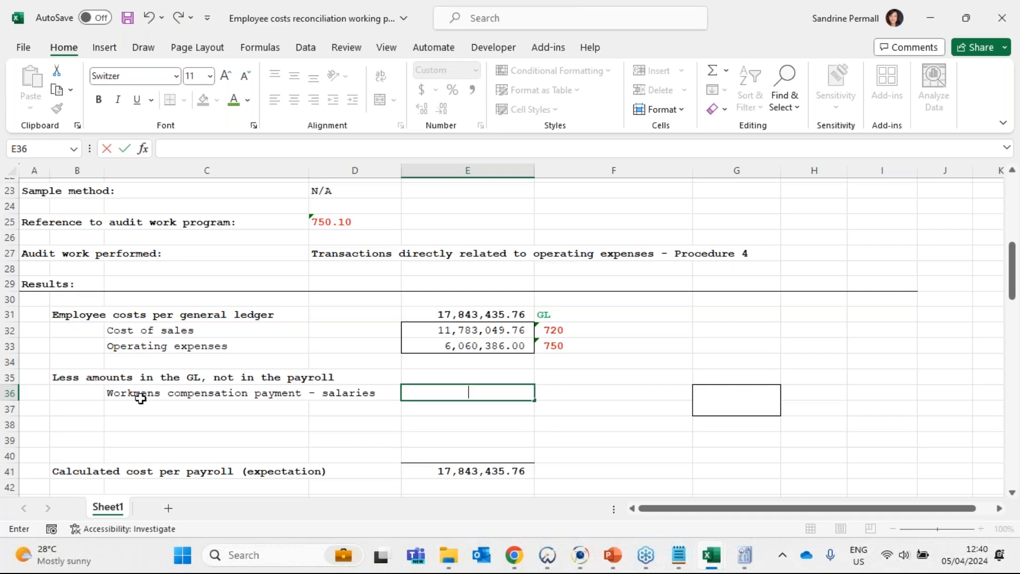
left_click(459, 318)
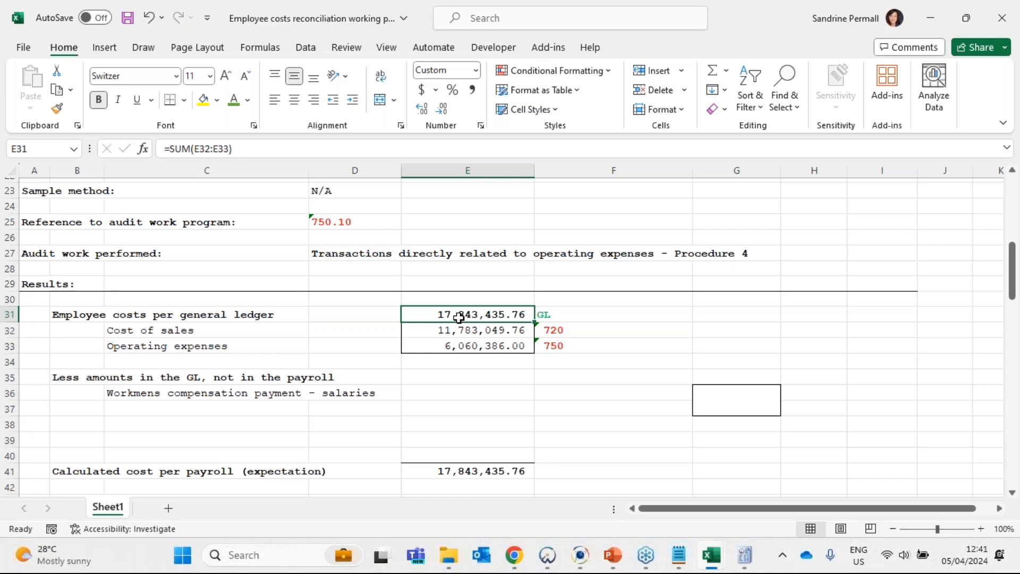
left_click(437, 398)
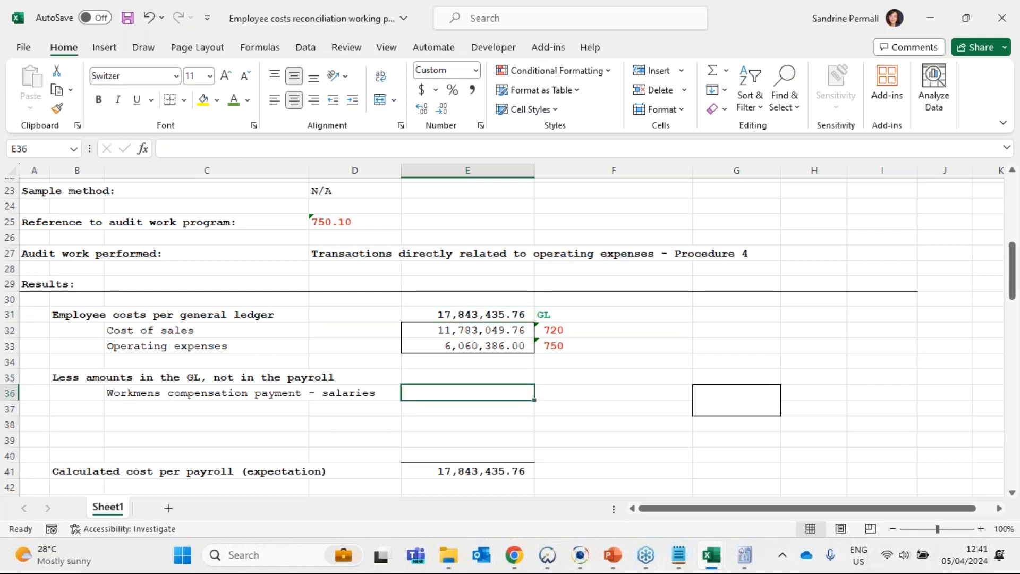
type("-2")
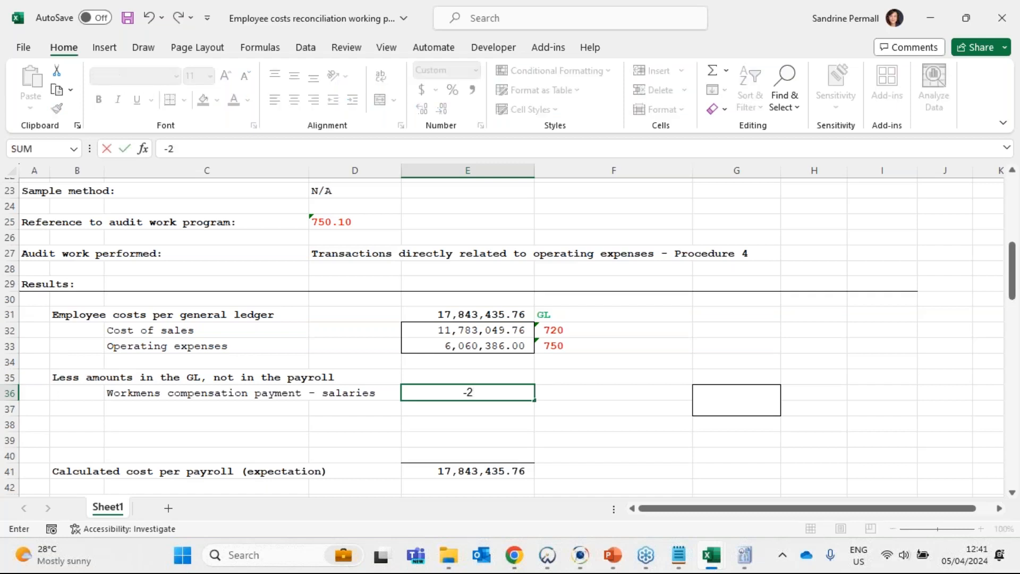
type("6829.99")
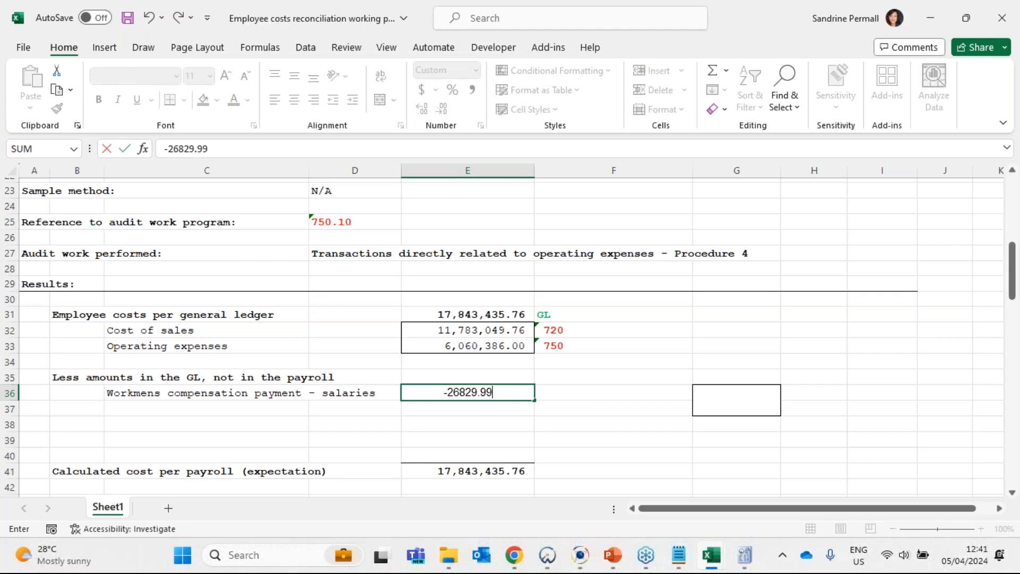
key("Return")
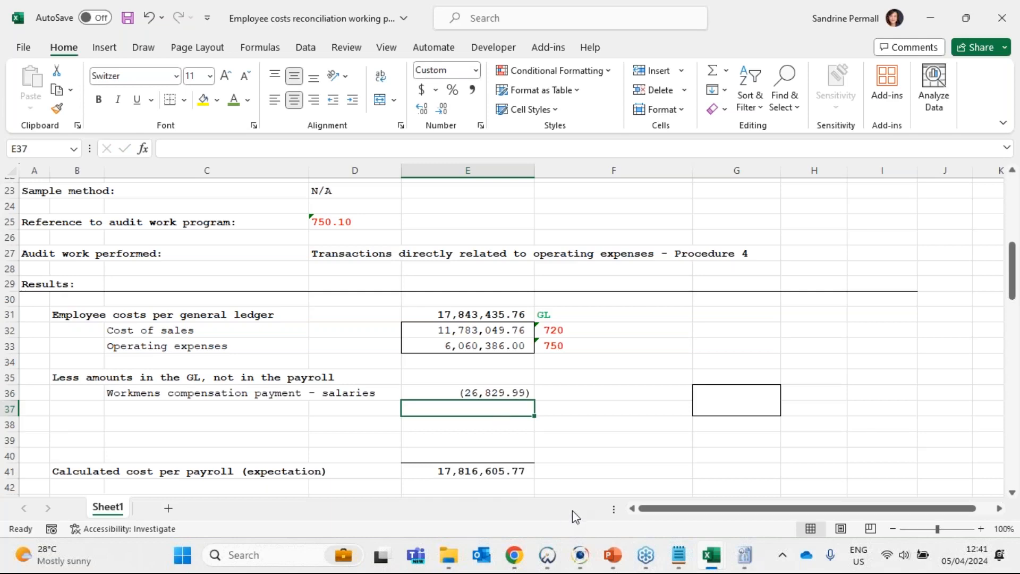
- Switch to the Wrap Up Manufacturing GL workbook and examine the compensation commissioner payment of 07/06/2022 in Salaries Gross
mouse_move(712, 555)
mouse_move(708, 480)
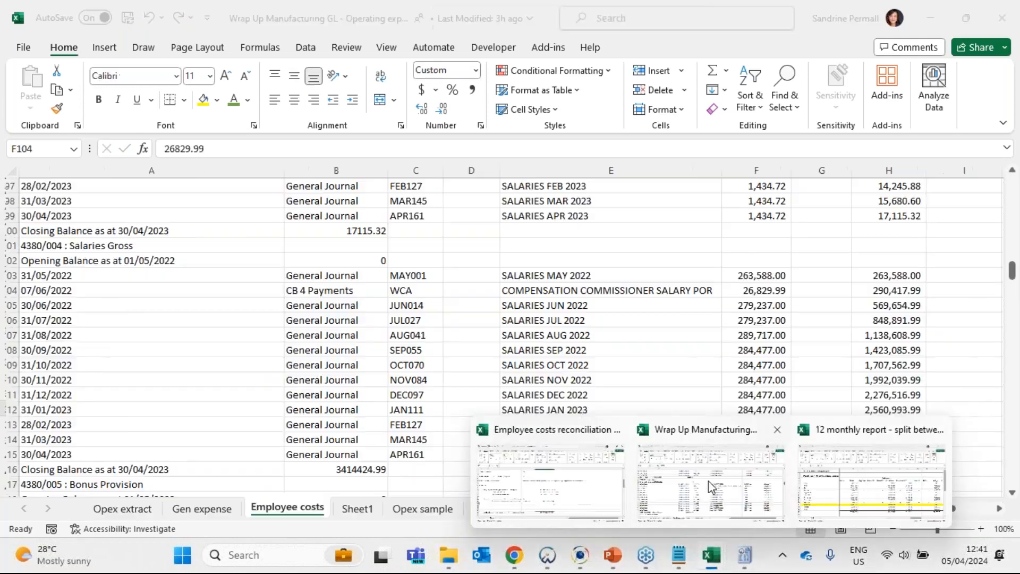
left_click(708, 481)
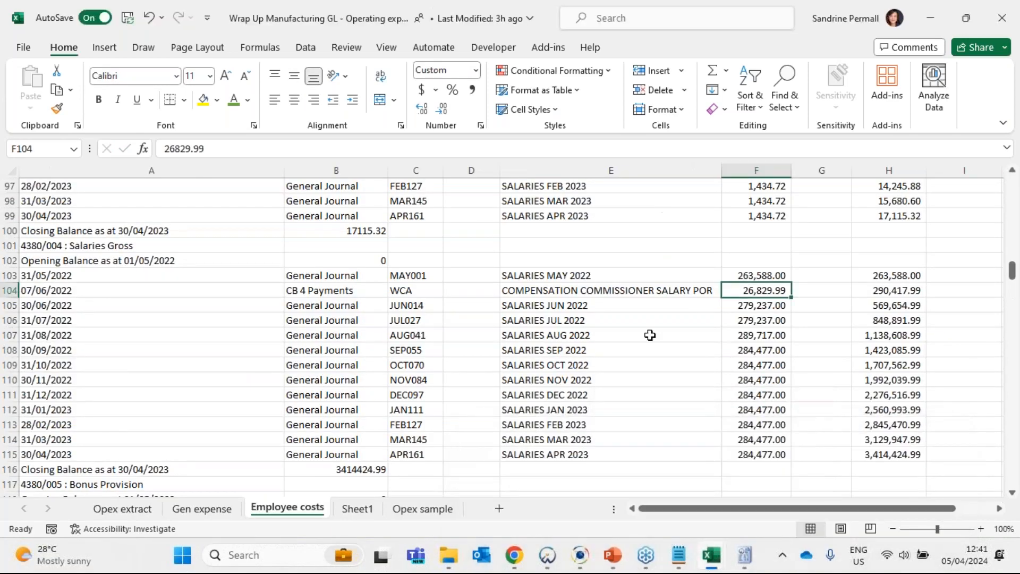
left_click(9, 292)
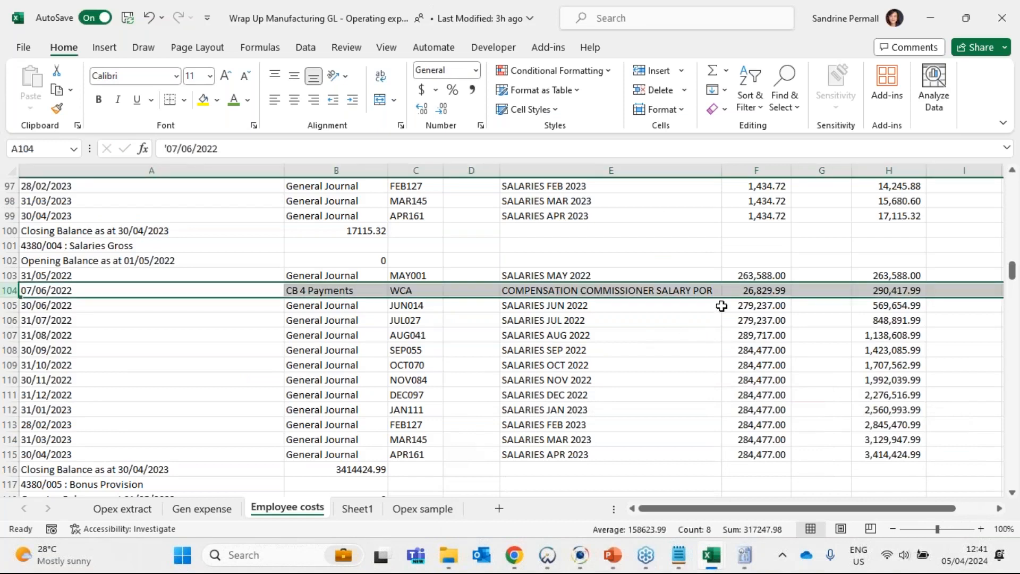
left_click(754, 291)
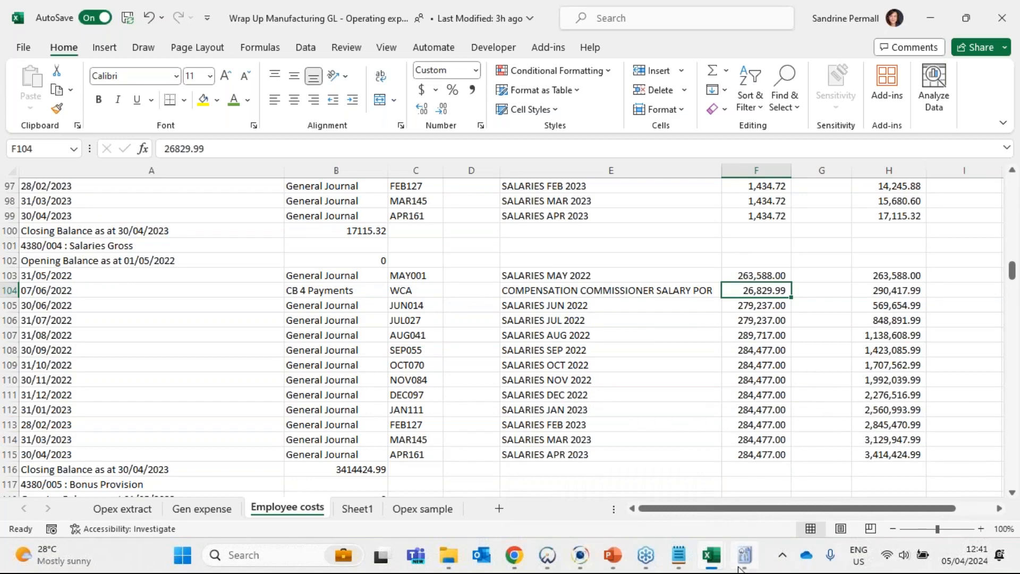
- Switch to the 12 monthly payroll report and review the salaries income columns by month for a workmens compensation amount
mouse_move(711, 554)
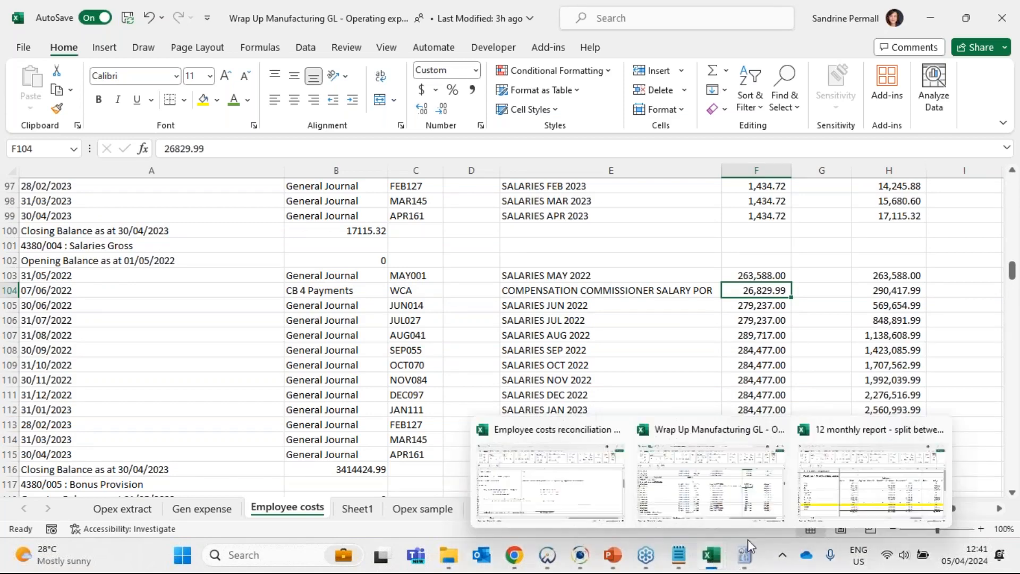
left_click(877, 488)
left_click_drag(568, 298, 372, 287)
left_click_drag(550, 351, 16, 301)
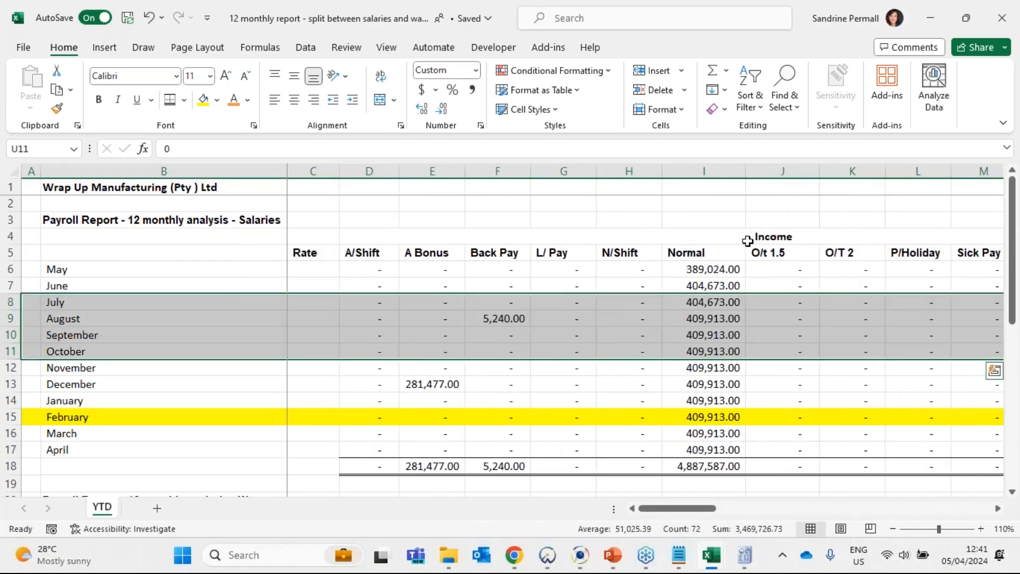
left_click(748, 241)
left_click_drag(483, 271, 376, 412)
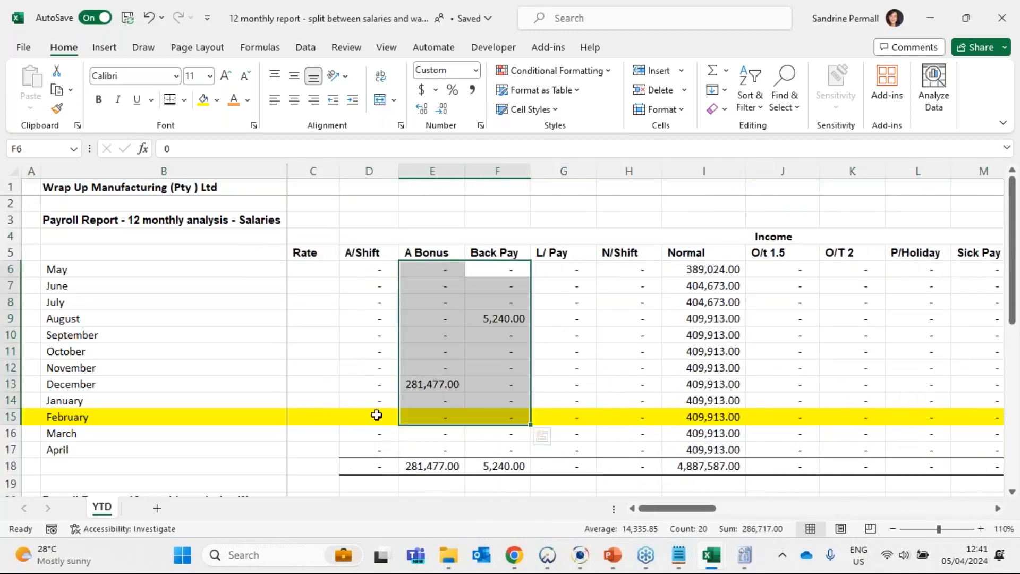
left_click(380, 412)
left_click_drag(494, 401, 848, 464)
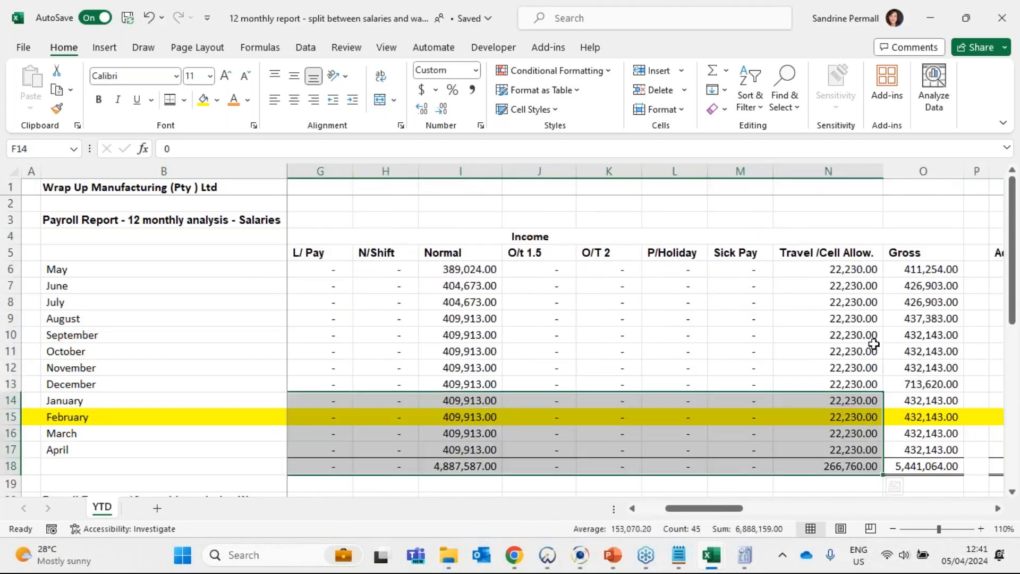
left_click(880, 351)
left_click_drag(734, 431, 839, 420)
left_click(937, 15)
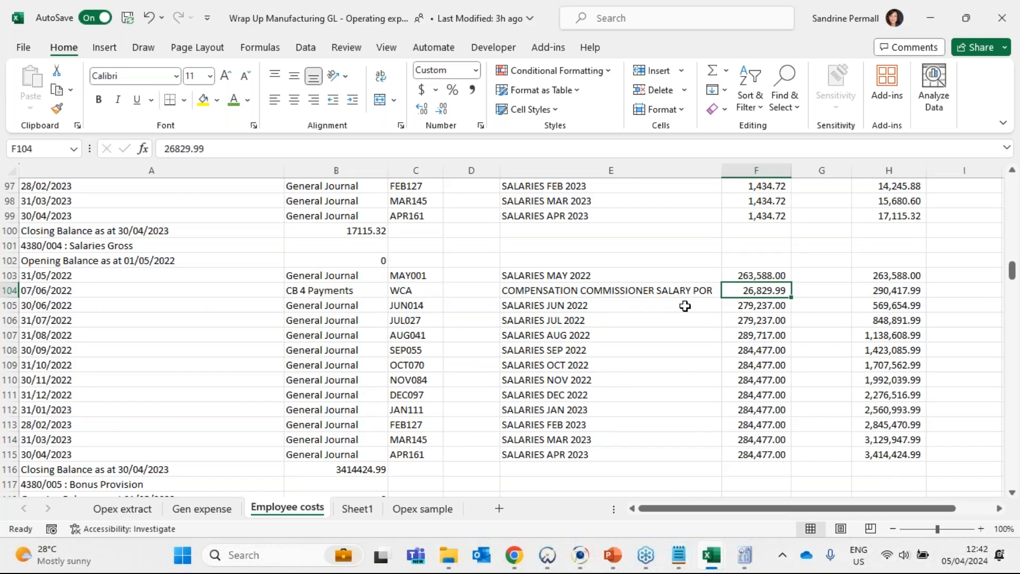
- In the GL employee costs sheet, check the compensation payment's entry type and the entry types and references under 4380/005 Bonus Provision
left_click(291, 291)
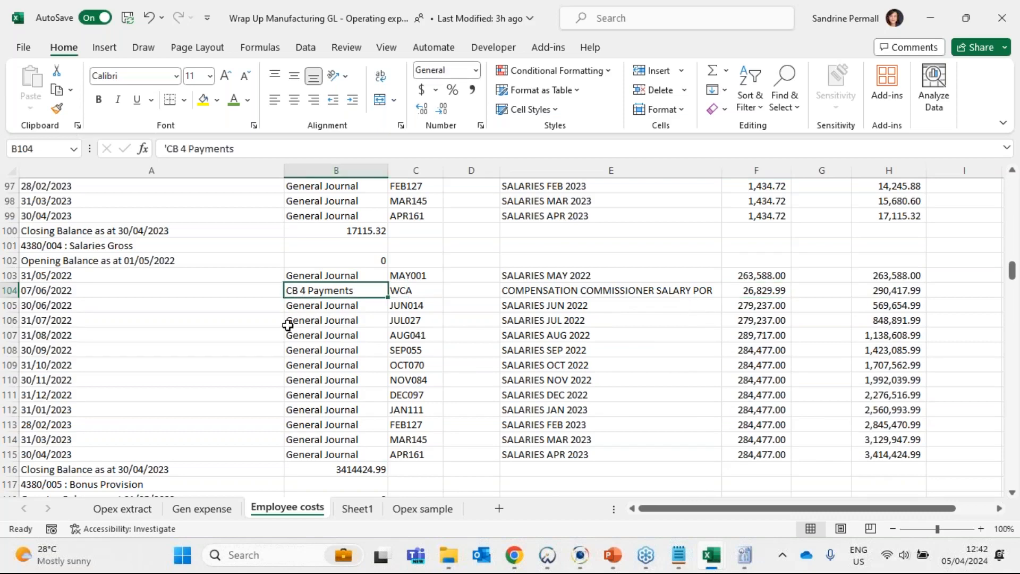
scroll(287, 325, "down", 2)
left_click(61, 394)
scroll(298, 350, "down", 2)
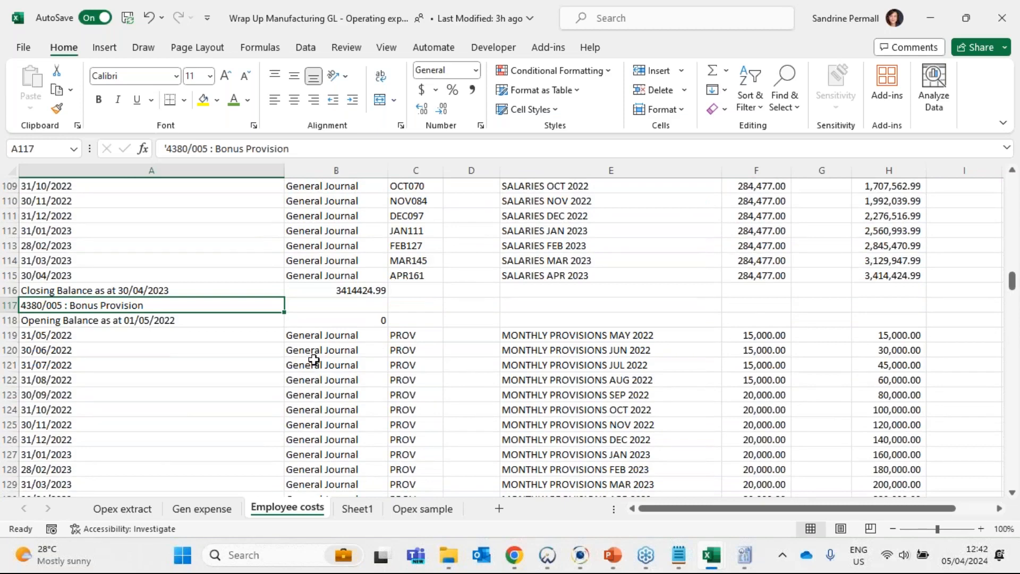
scroll(403, 379, "down", 1)
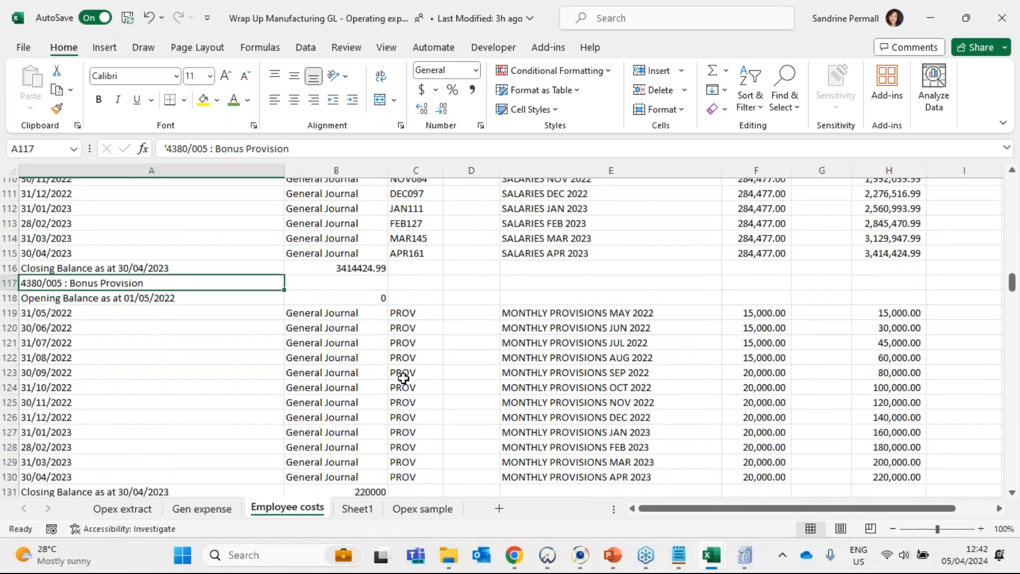
scroll(403, 378, "down", 1)
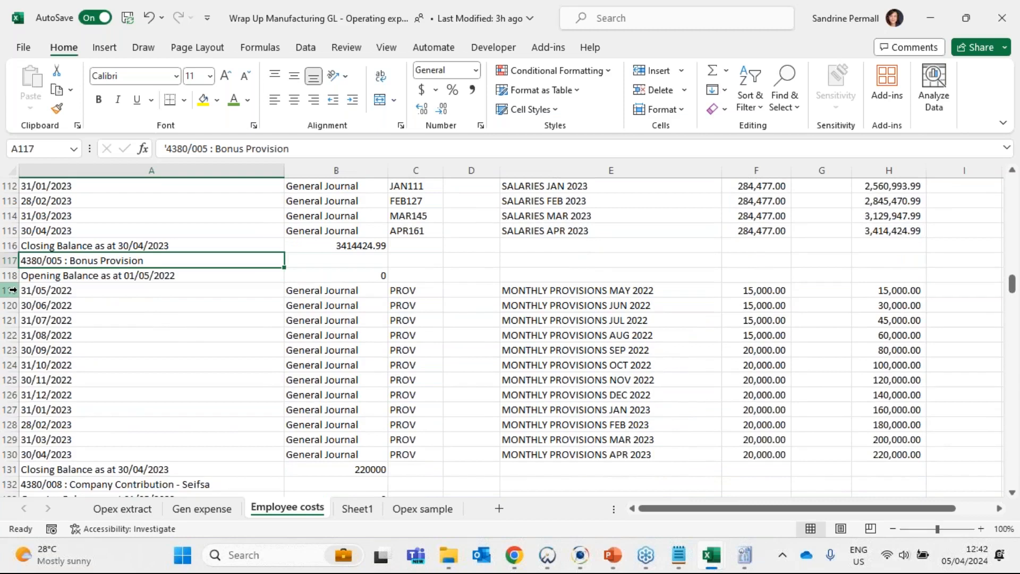
left_click(339, 290)
left_click_drag(338, 351, 336, 448)
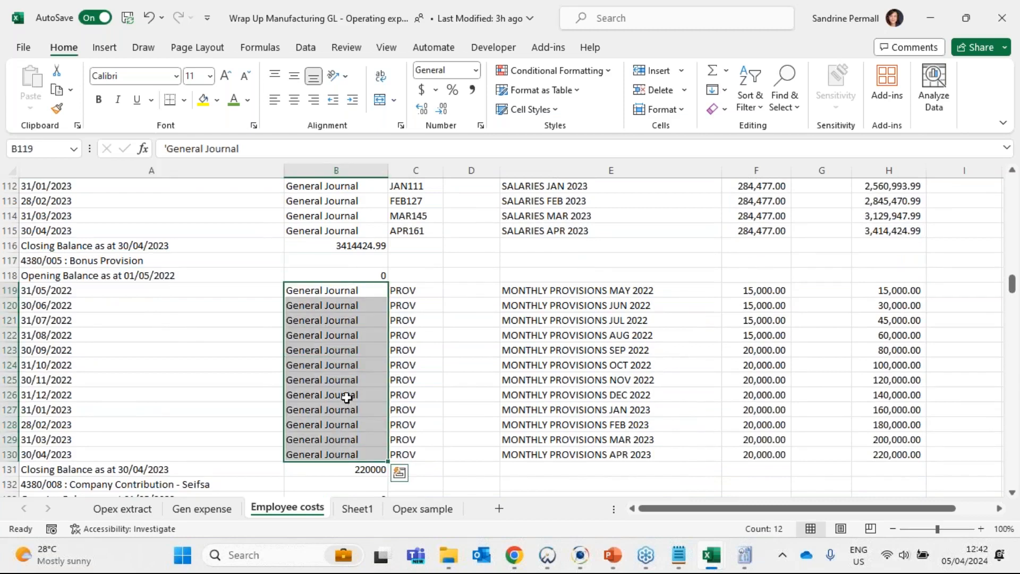
left_click_drag(413, 291, 412, 461)
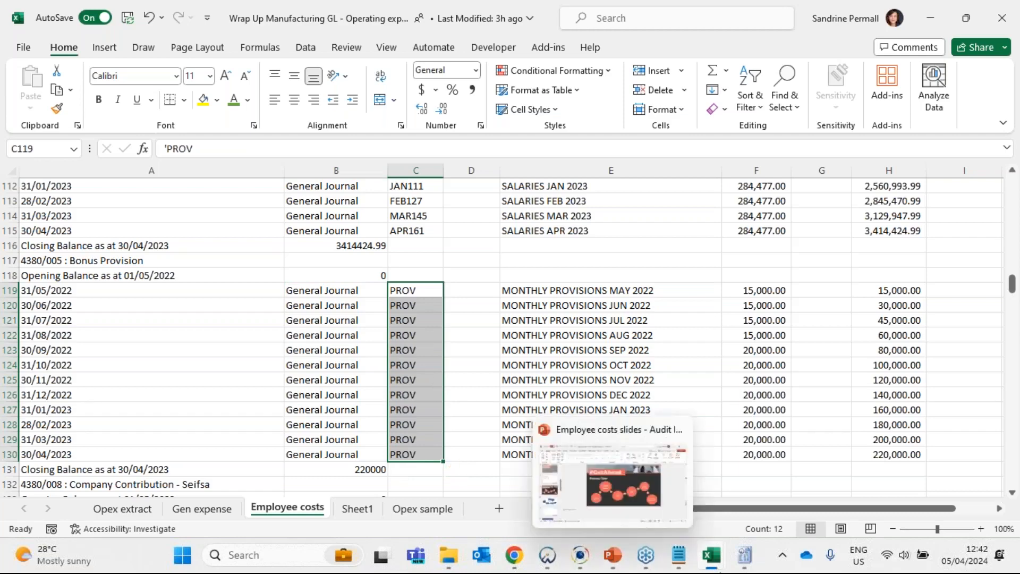
- Switch to Caseware IDEA and open the Employee Costs=Bonus Provision database to examine its REF and DESCRIPTION fields
mouse_move(575, 555)
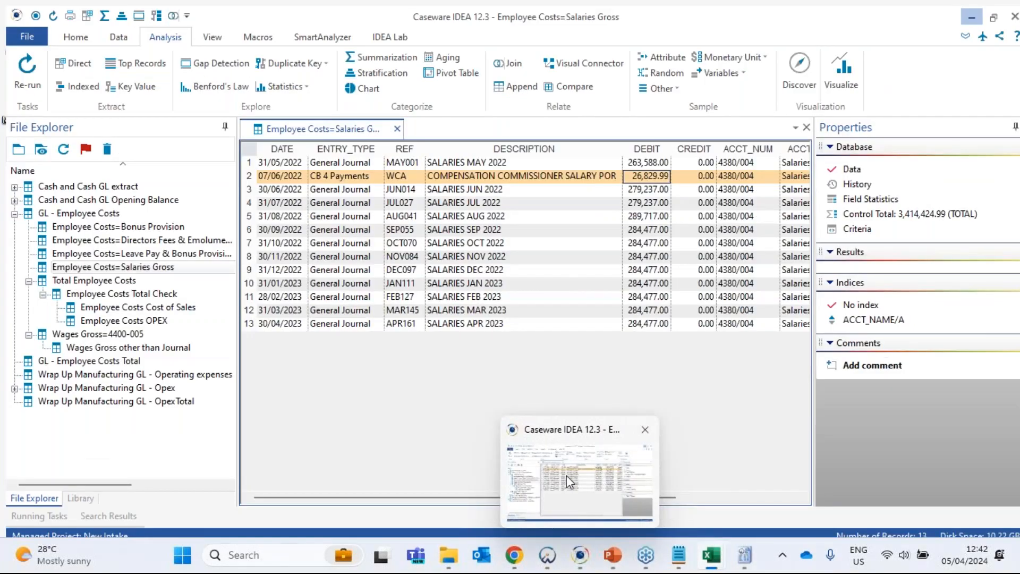
left_click(566, 475)
double_click(134, 222)
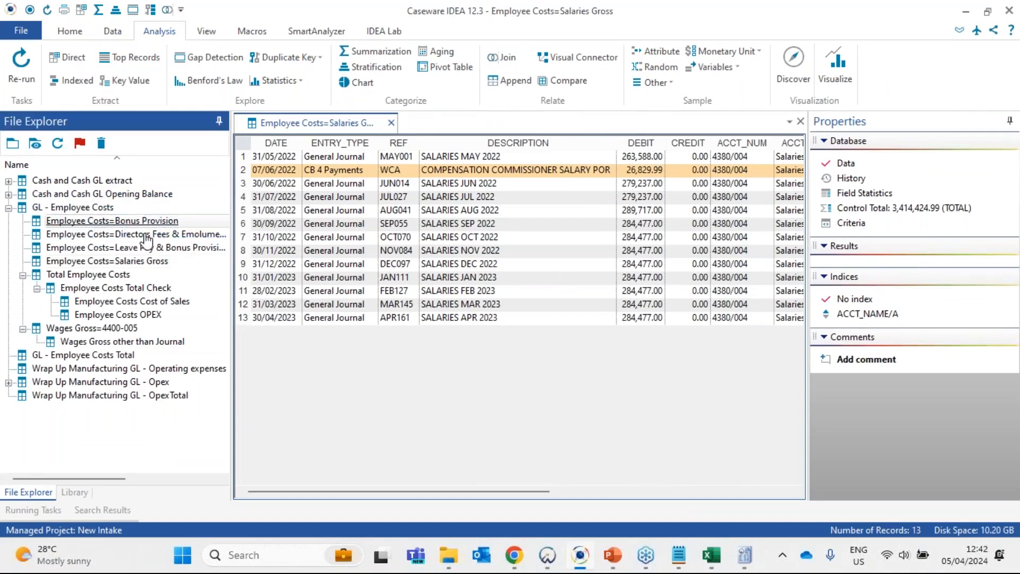
left_click(423, 143)
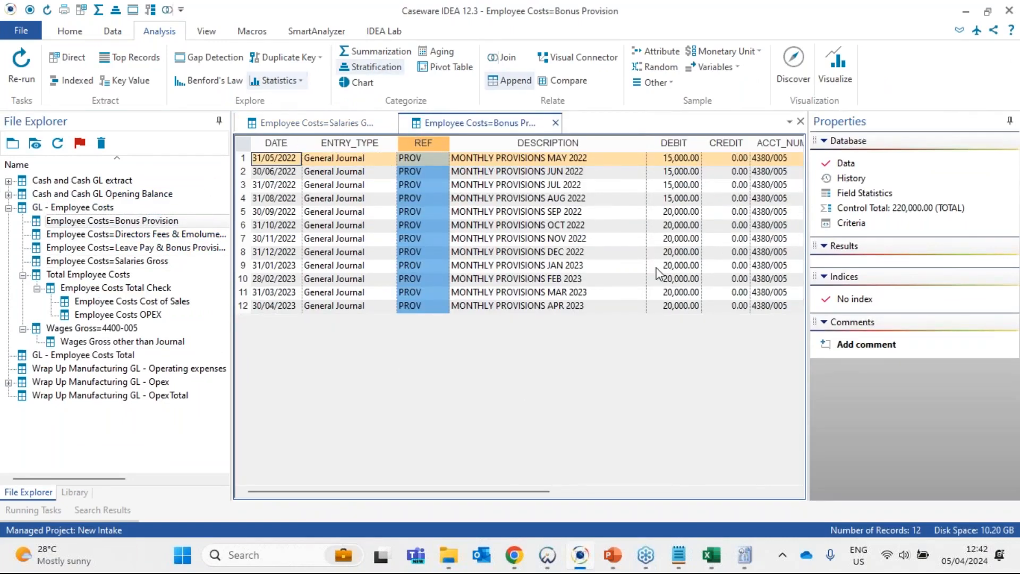
left_click(559, 143)
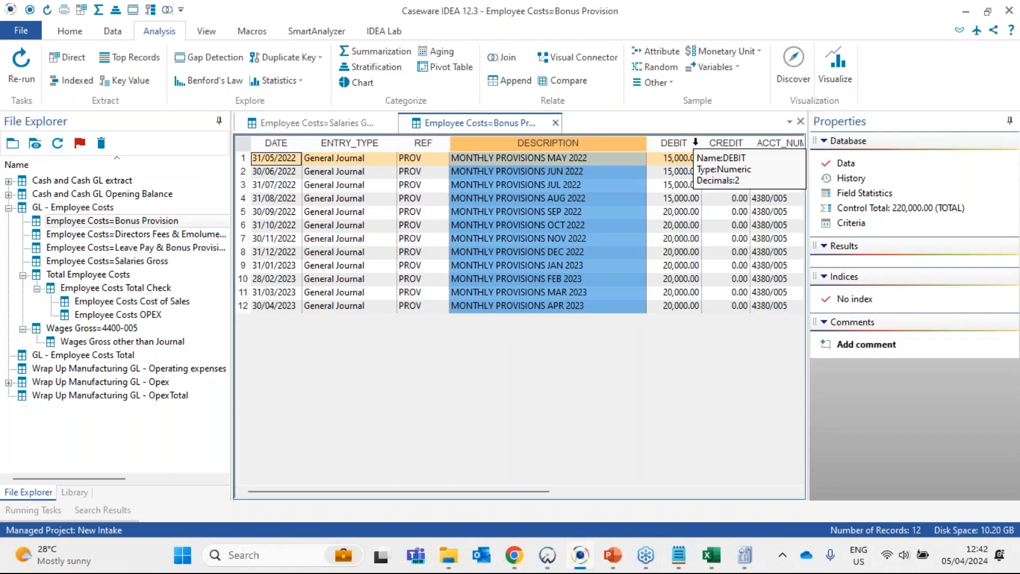
left_click(963, 12)
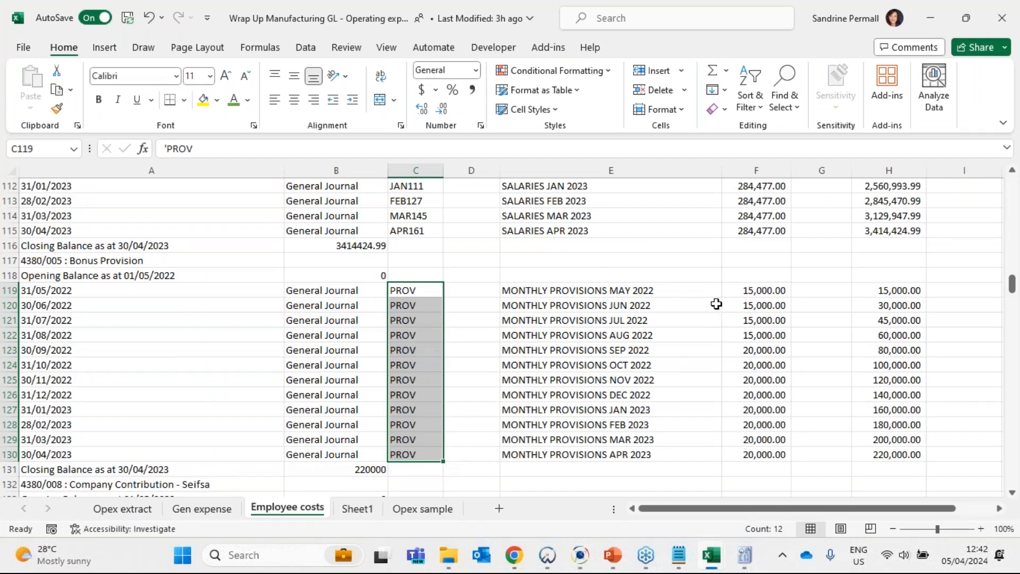
- Review the twelve monthly bonus provision entries and their debit amounts in F119:F130 of the GL employee costs sheet
left_click_drag(769, 289, 763, 450)
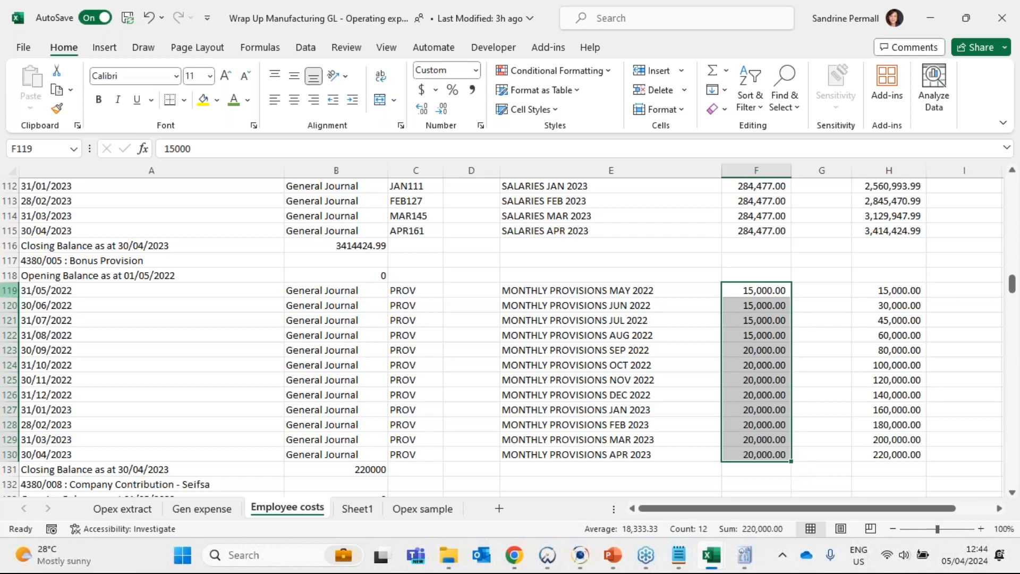
left_click_drag(8, 292, 7, 467)
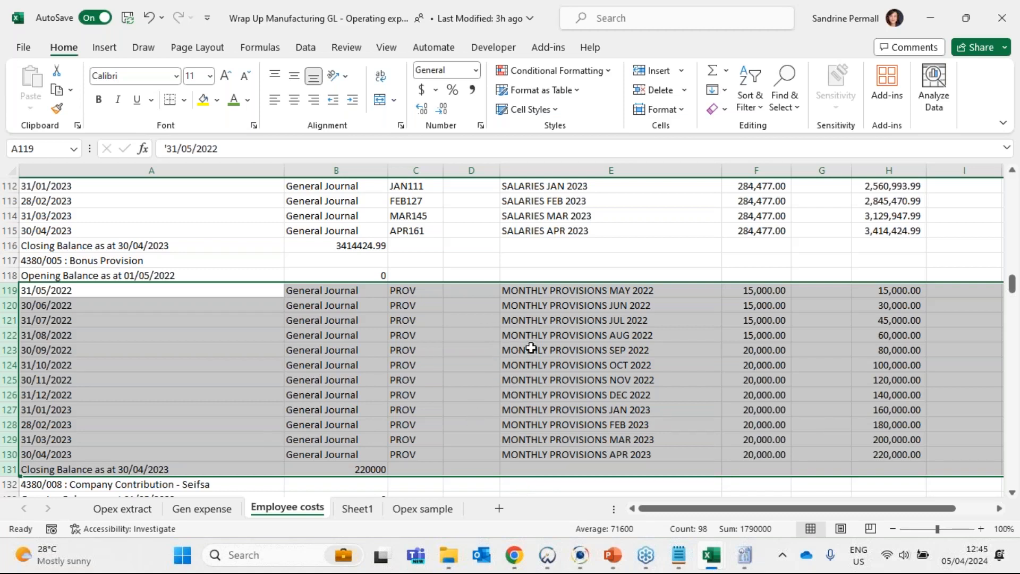
left_click(751, 292)
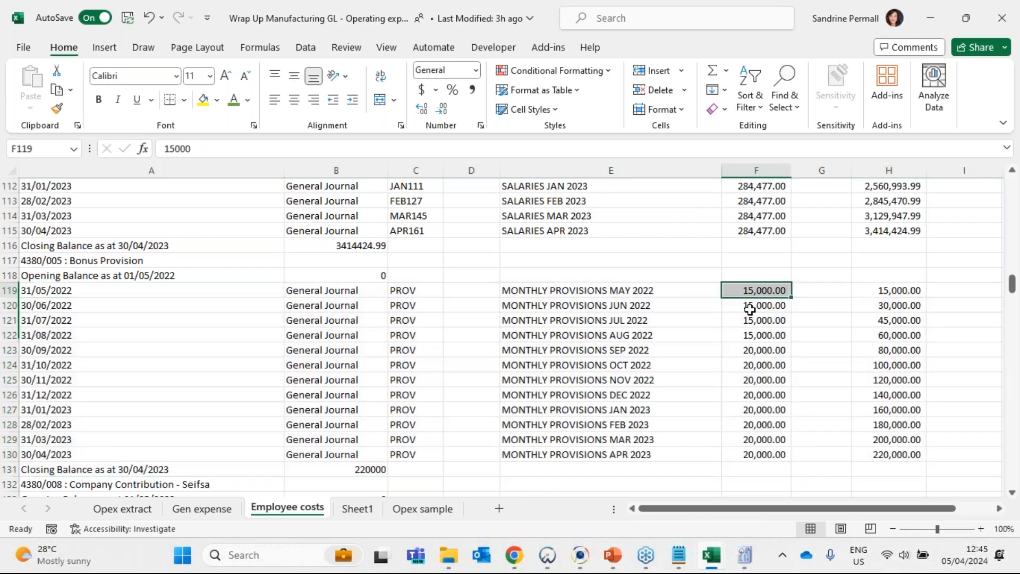
left_click_drag(749, 309, 754, 454)
- Switch to the 12 monthly payroll report and locate the December annual bonus in the salaries analysis
mouse_move(714, 565)
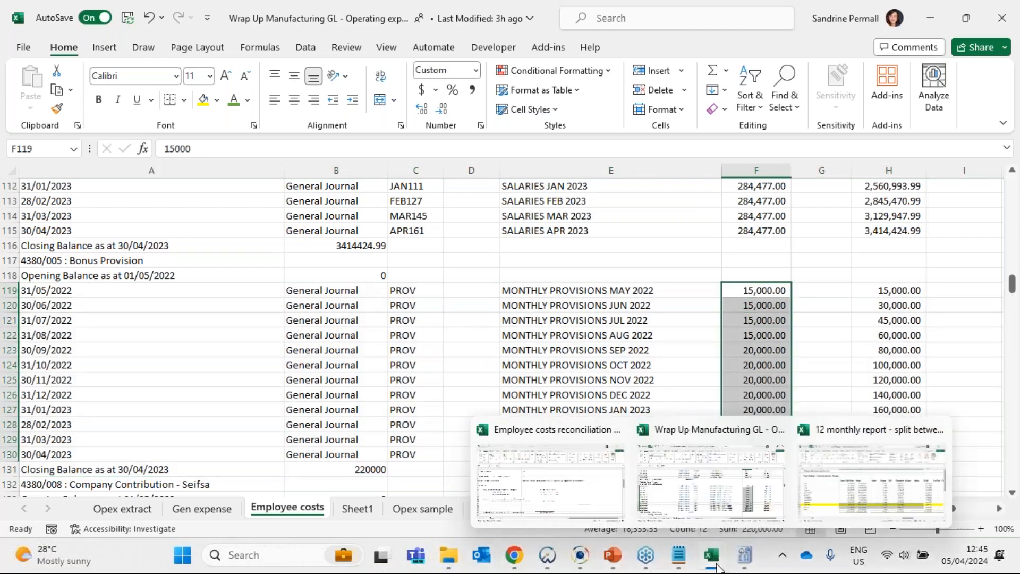
left_click(861, 487)
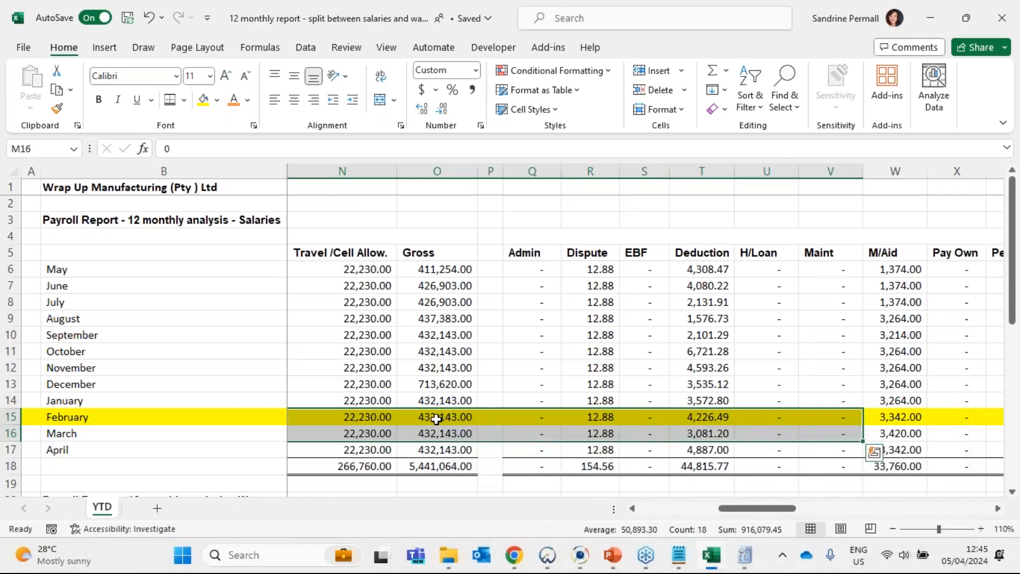
left_click_drag(432, 417, 166, 403)
left_click(460, 386)
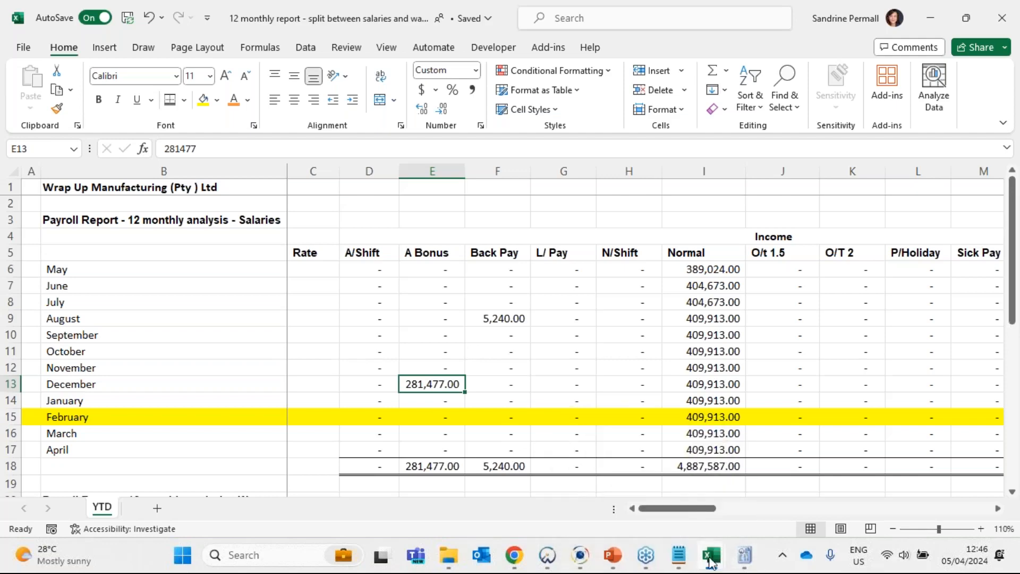
- Switch to the employee costs reconciliation workbook and review the layout of the leave and bonus movement calculations 1 and 2
mouse_move(711, 558)
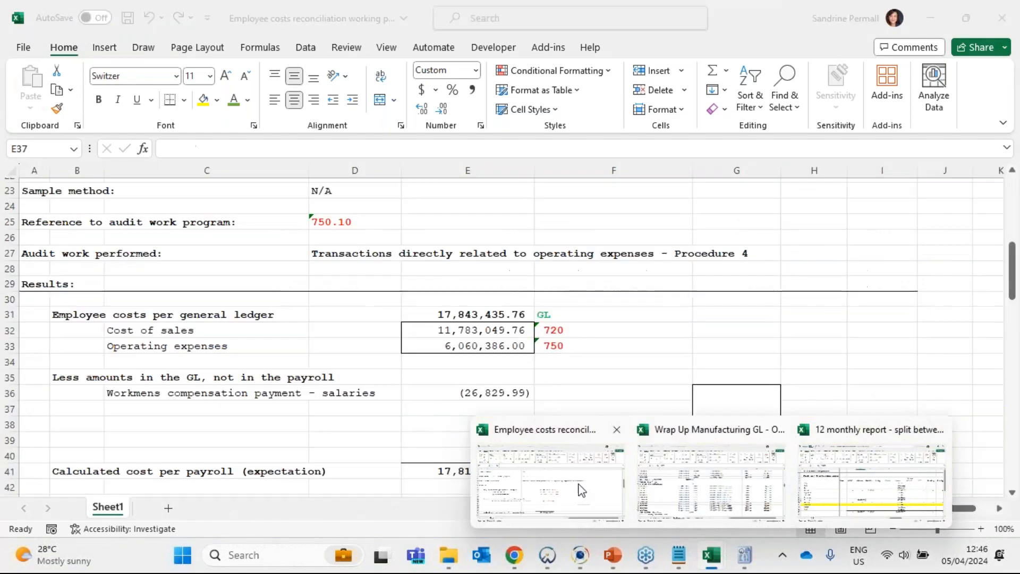
left_click(581, 490)
scroll(478, 404, "down", 2)
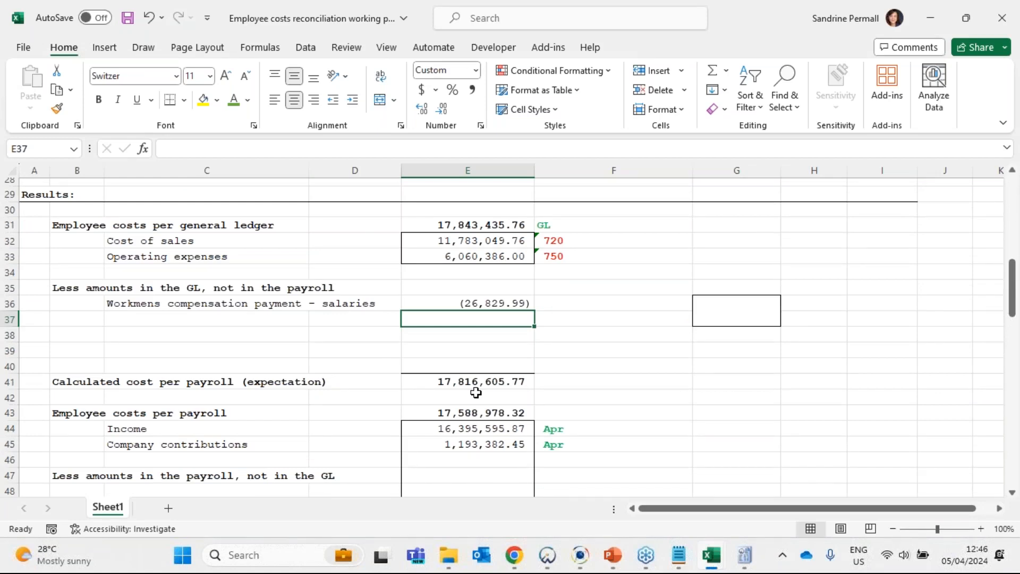
scroll(455, 398, "down", 7)
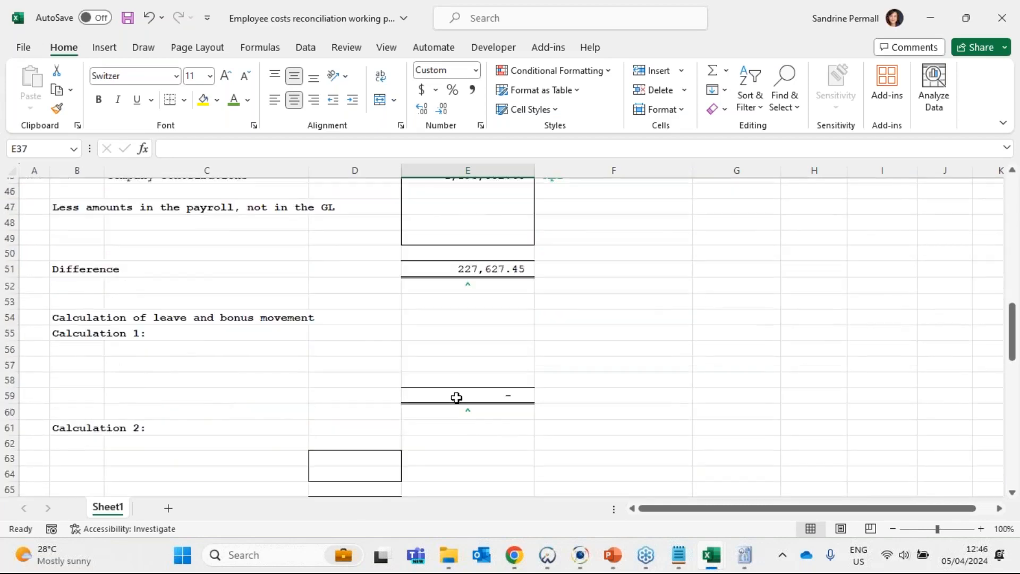
left_click_drag(106, 295, 100, 357)
left_click_drag(95, 381, 428, 461)
left_click(69, 260)
left_click(203, 272)
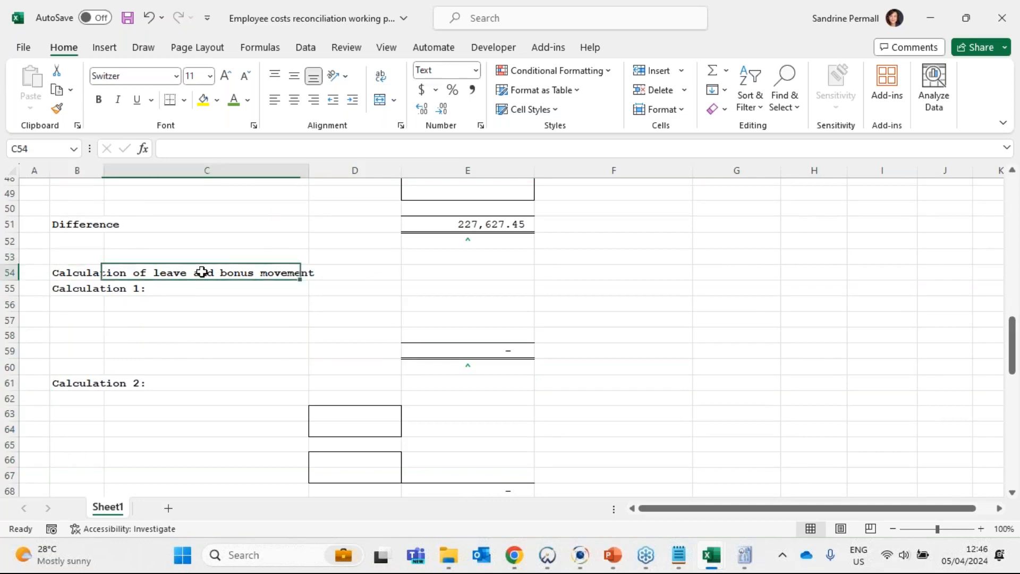
left_click_drag(440, 298, 486, 317)
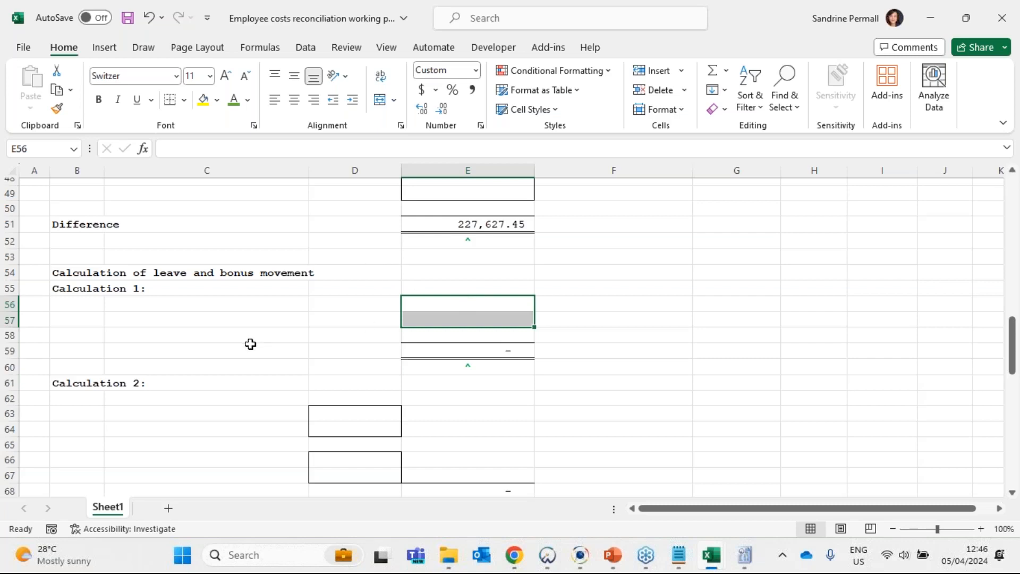
left_click(121, 319)
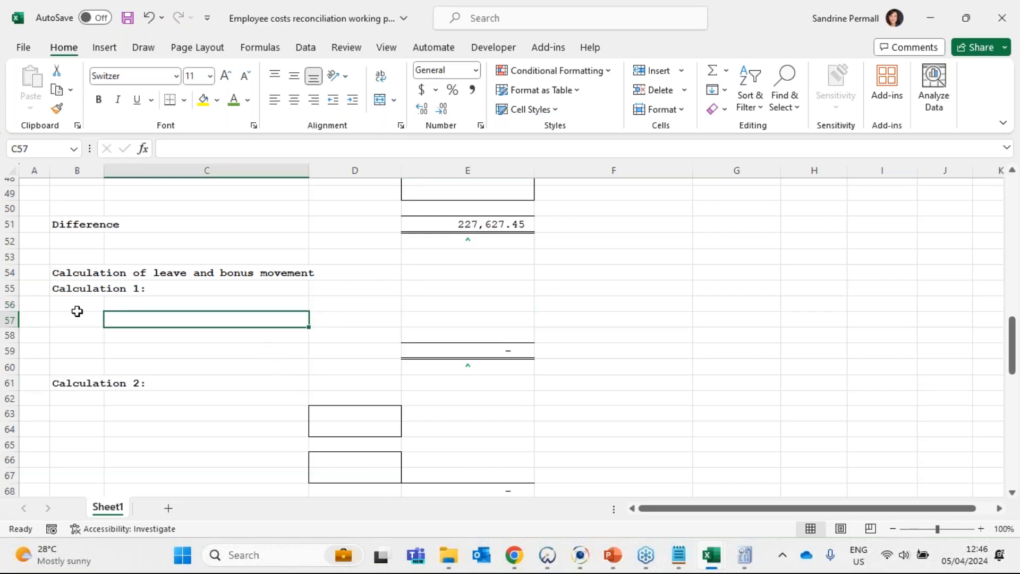
left_click(123, 308)
- Switch to the Wrap Up Manufacturing GL workbook and examine the twelve monthly entries of the Leave Pay & Bonus Provision account
mouse_move(712, 556)
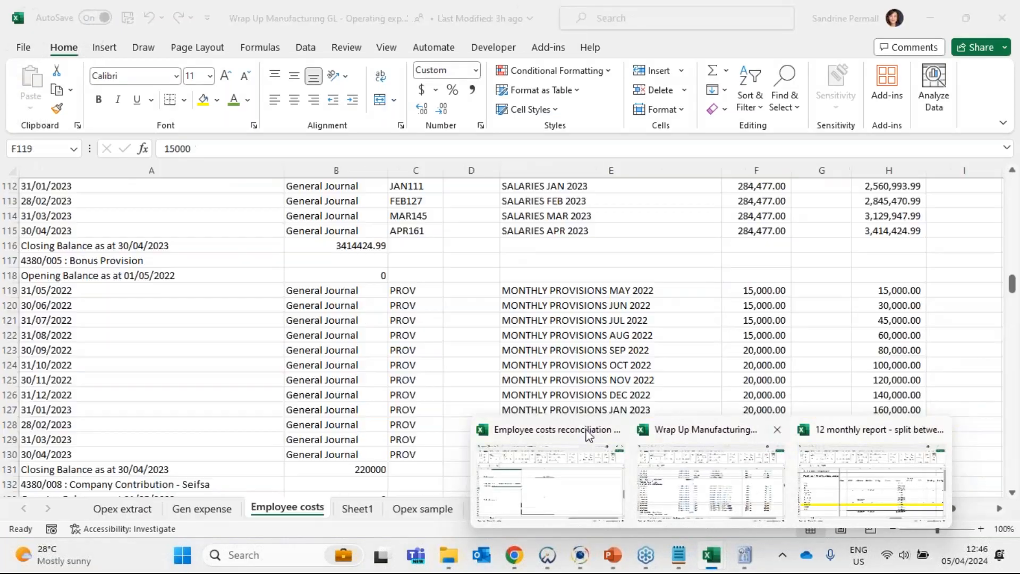
left_click(709, 481)
left_click_drag(110, 260, 133, 452)
scroll(164, 377, "down", 14)
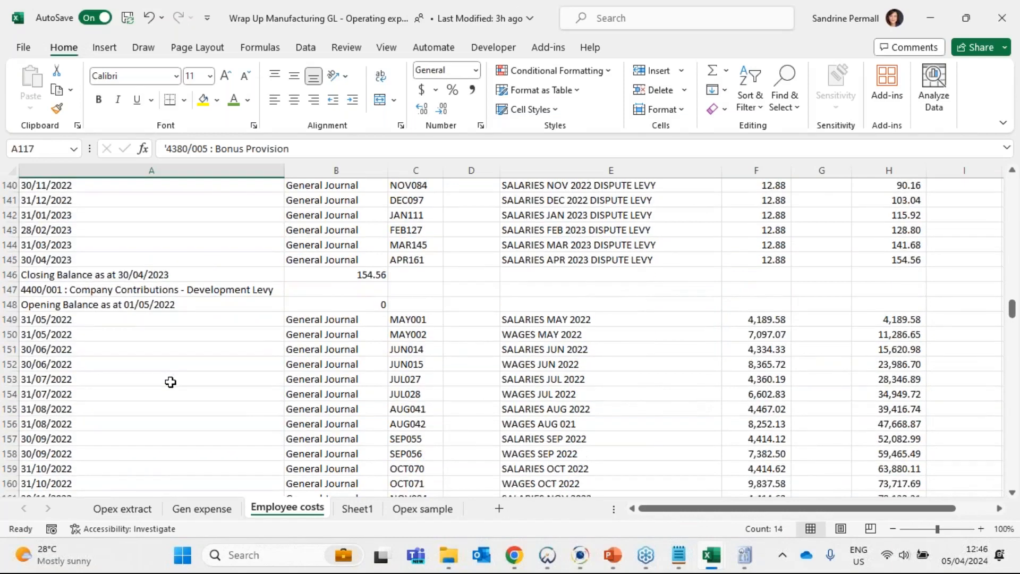
scroll(173, 376, "down", 15)
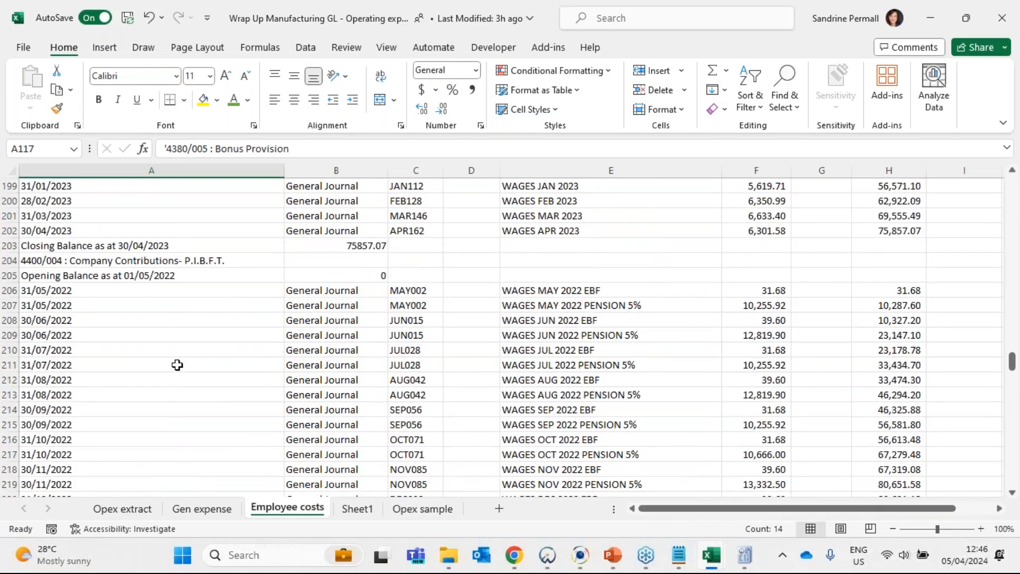
scroll(177, 365, "down", 20)
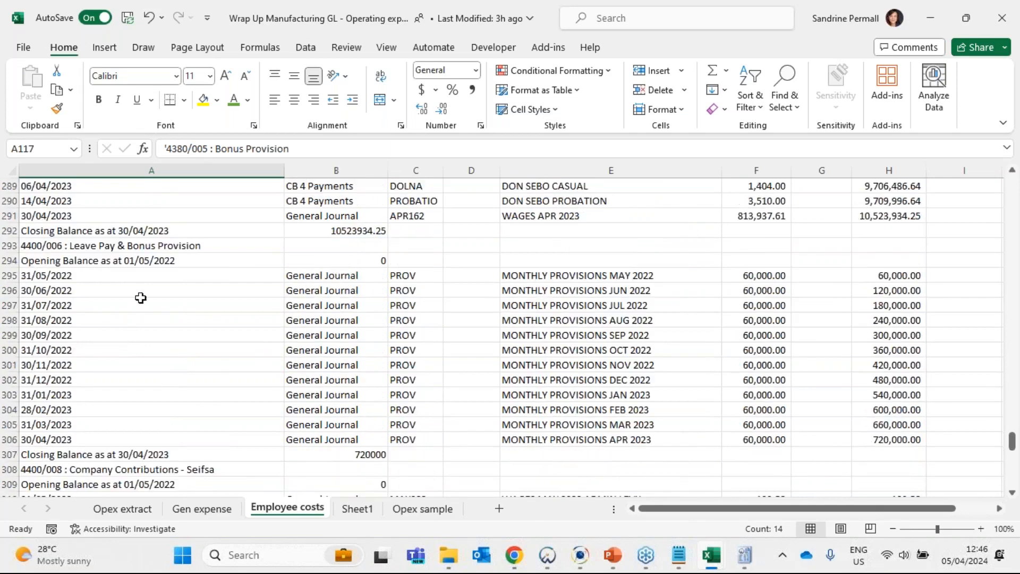
left_click_drag(88, 247, 904, 436)
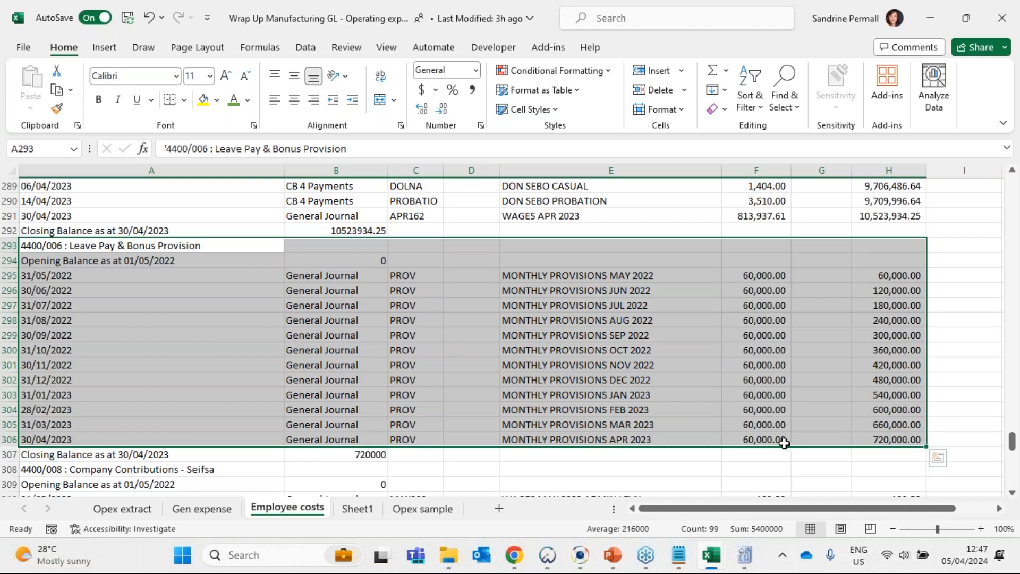
left_click(930, 17)
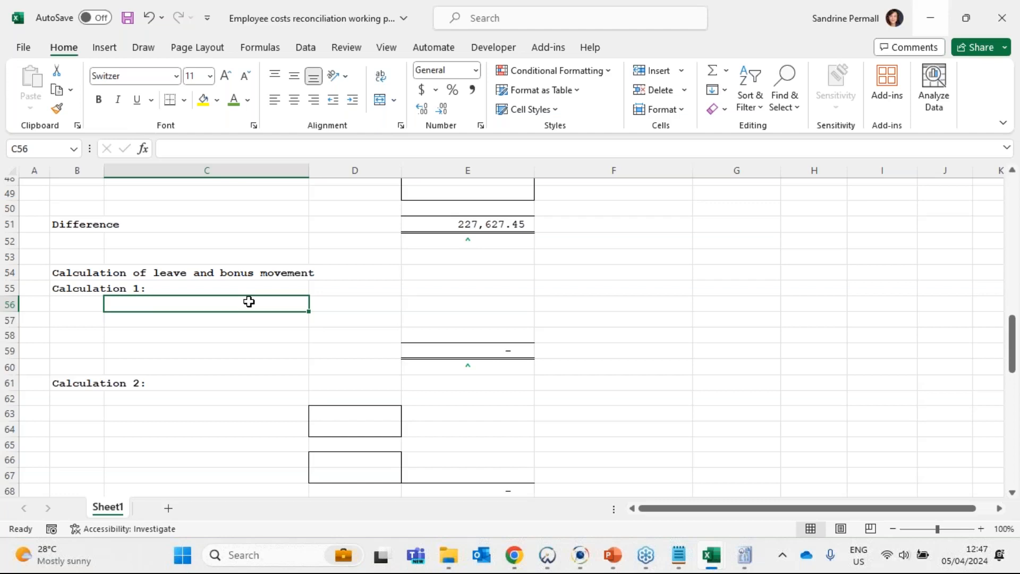
- Copy the Leave Pay & Bonus Provision account name from the GL and label C56 "Leave Pay & Bonus Provision - cost of sales" under Calculation 1
left_click(711, 555)
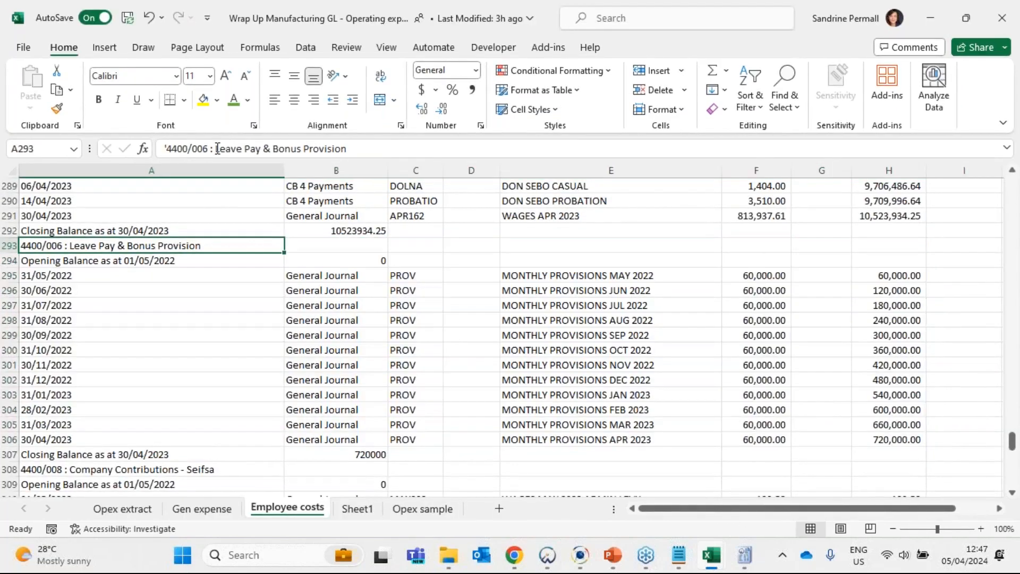
left_click(217, 148)
left_click_drag(217, 148, 425, 149)
key("ctrl+c")
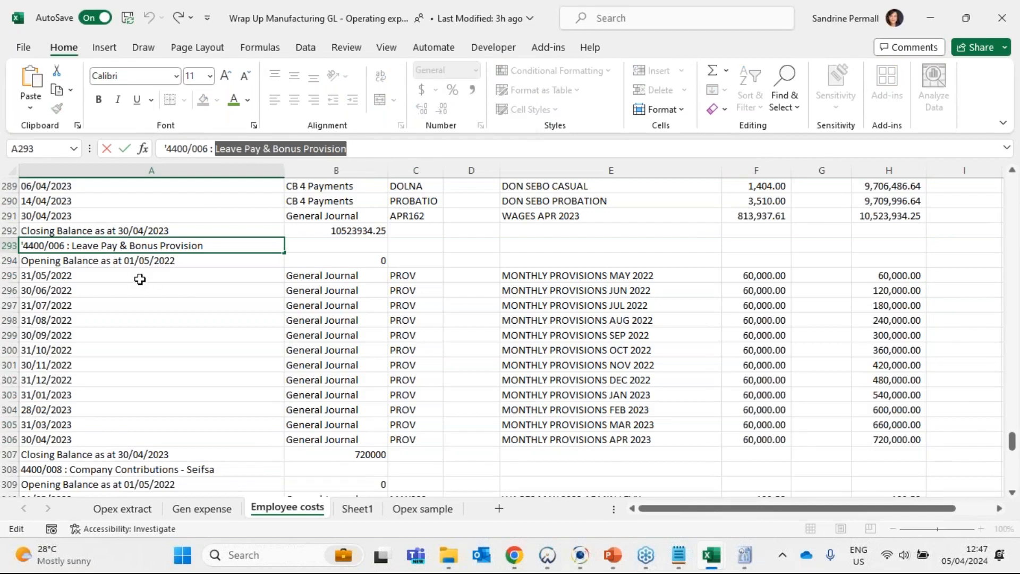
key("Escape")
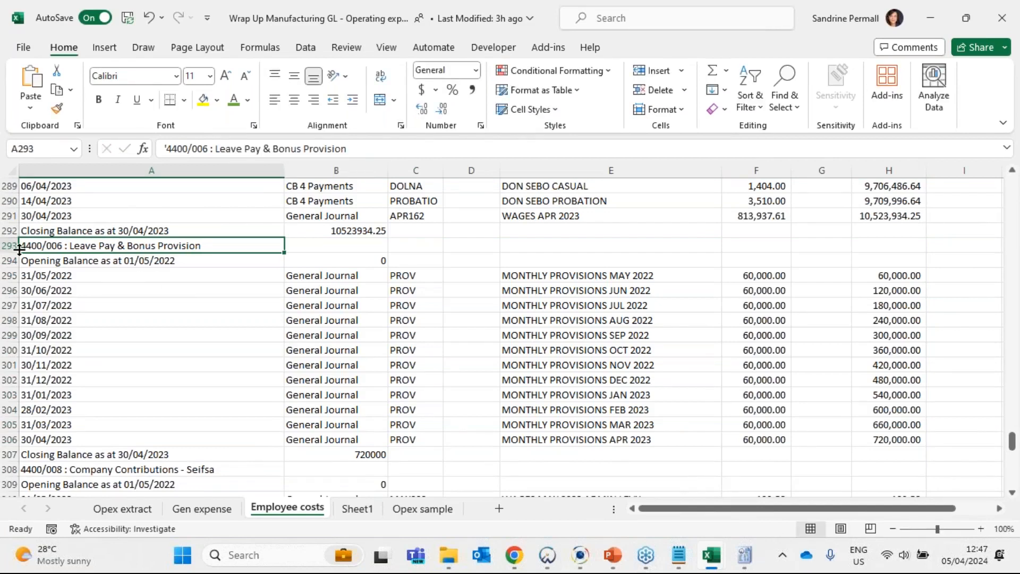
left_click_drag(759, 271, 769, 440)
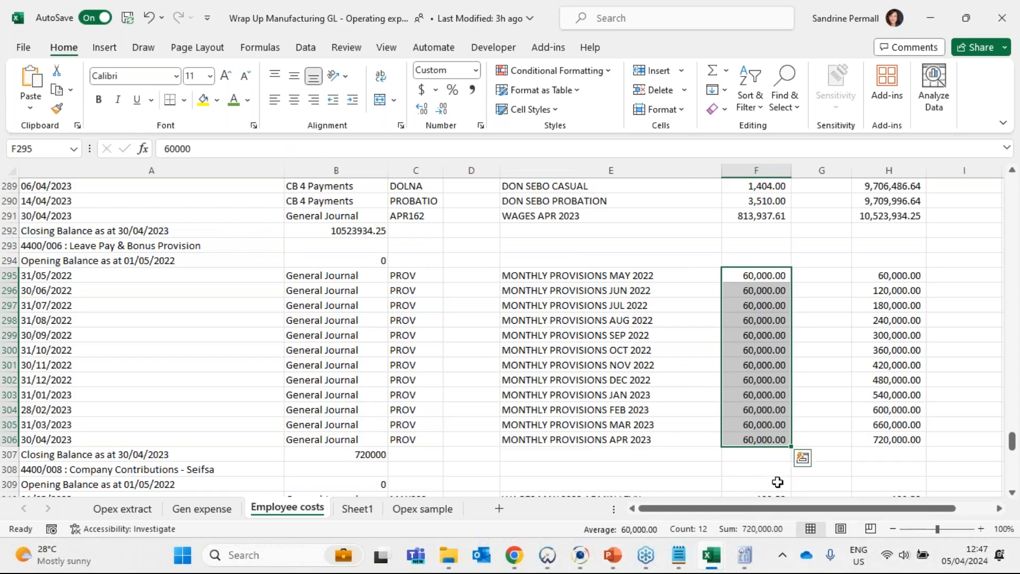
key("alt+Tab")
type("Leave Pay & Bonus Provision")
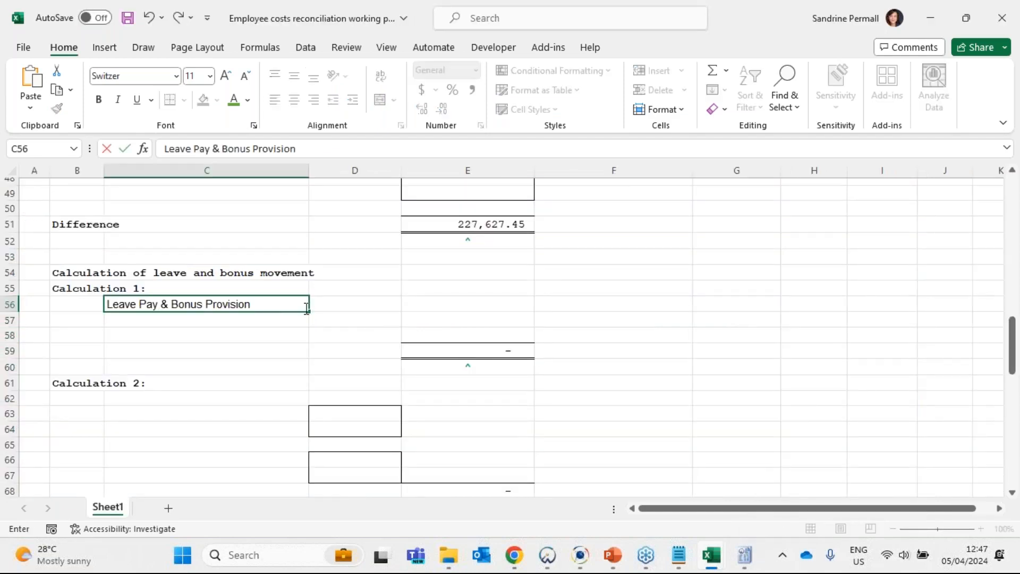
type(" - cost of sales")
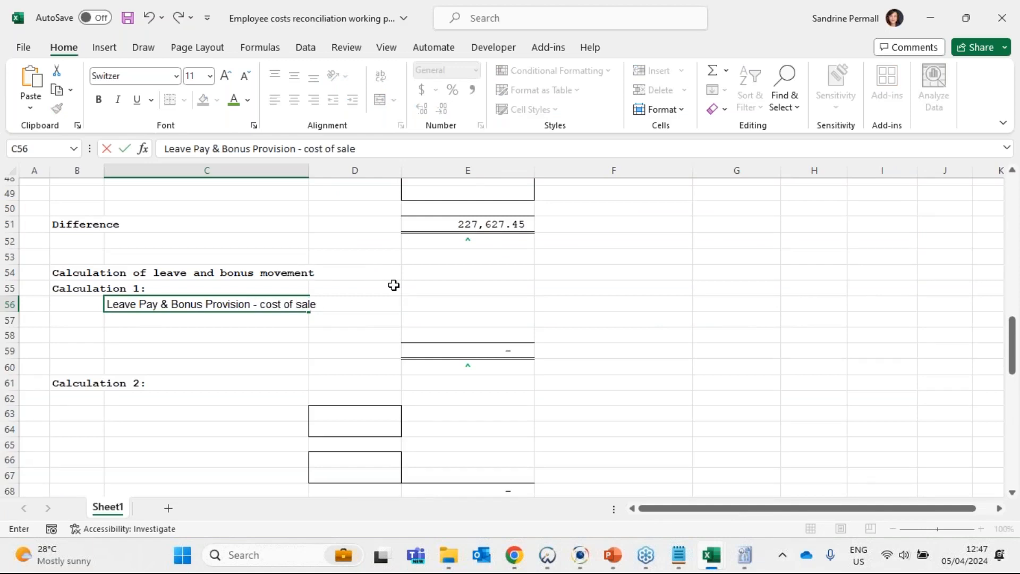
key("Tab")
key("Tab")
- Enter -720000 in E56 as the cost of sales leave pay and bonus provision amount
left_click(330, 145)
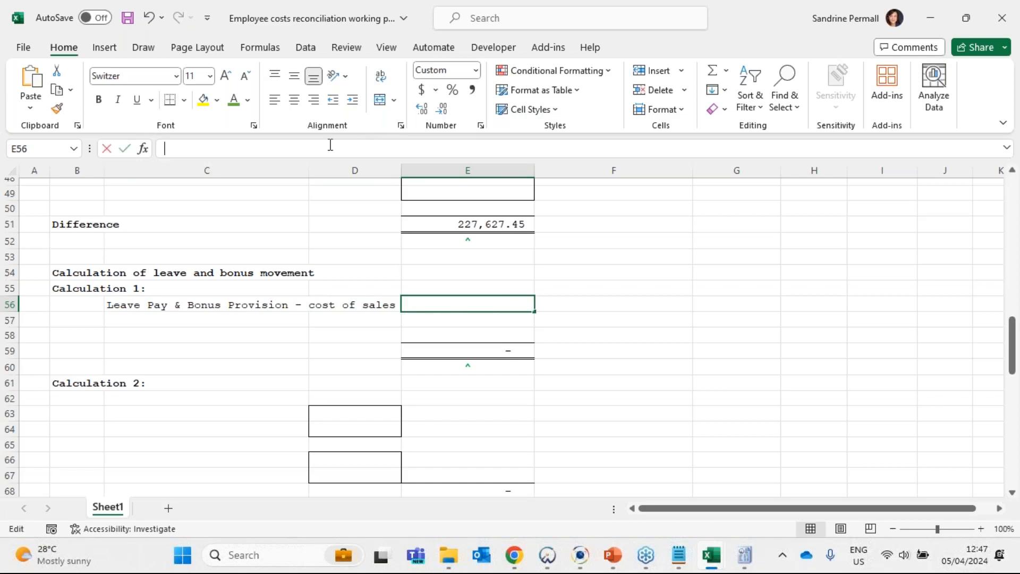
key("ctrl+v")
key("ctrl+z")
key("Escape")
type("728")
key("BackSpace")
key("BackSpace")
key("BackSpace")
type("-720000")
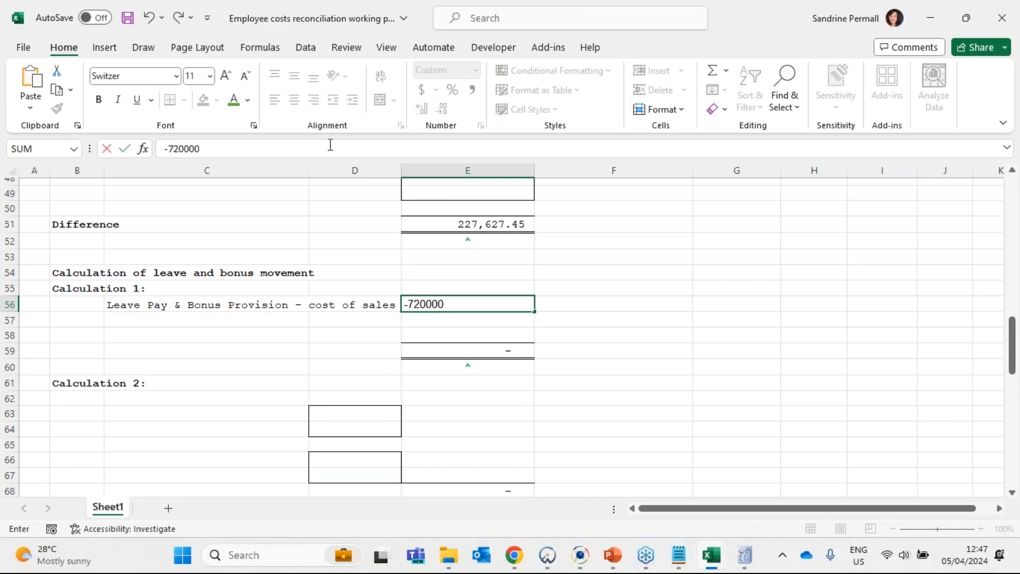
key("Return")
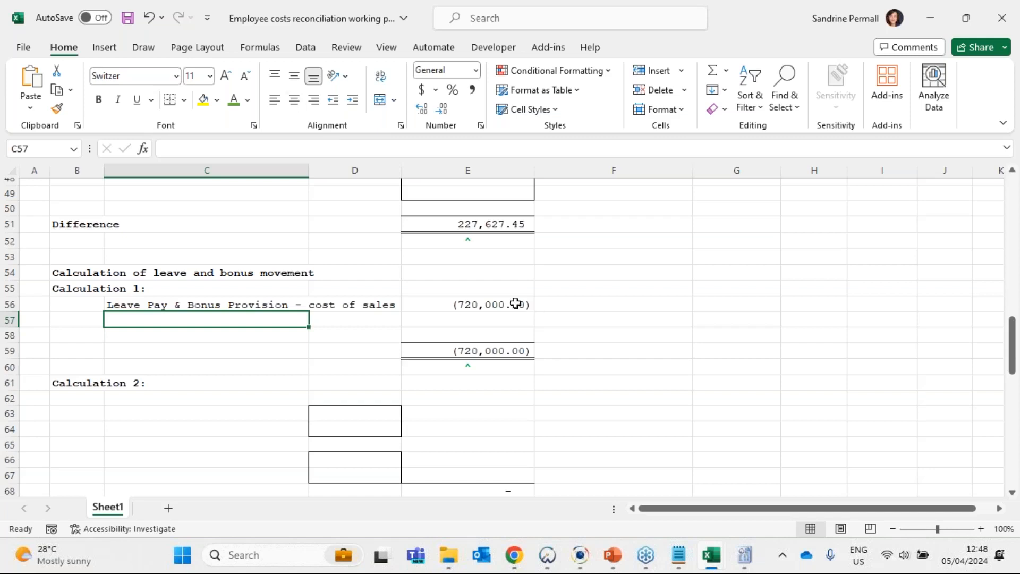
- Switch to Caseware Working Papers and check the E56 amount against Leave Pay & Bonus Provision in the Cost of sales leadsheet
left_click(491, 303)
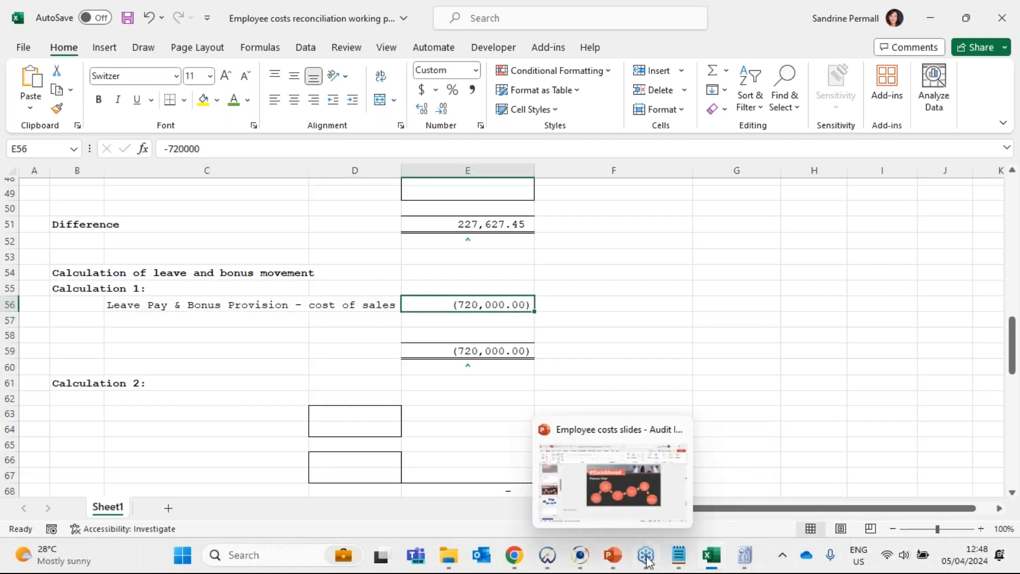
left_click(545, 563)
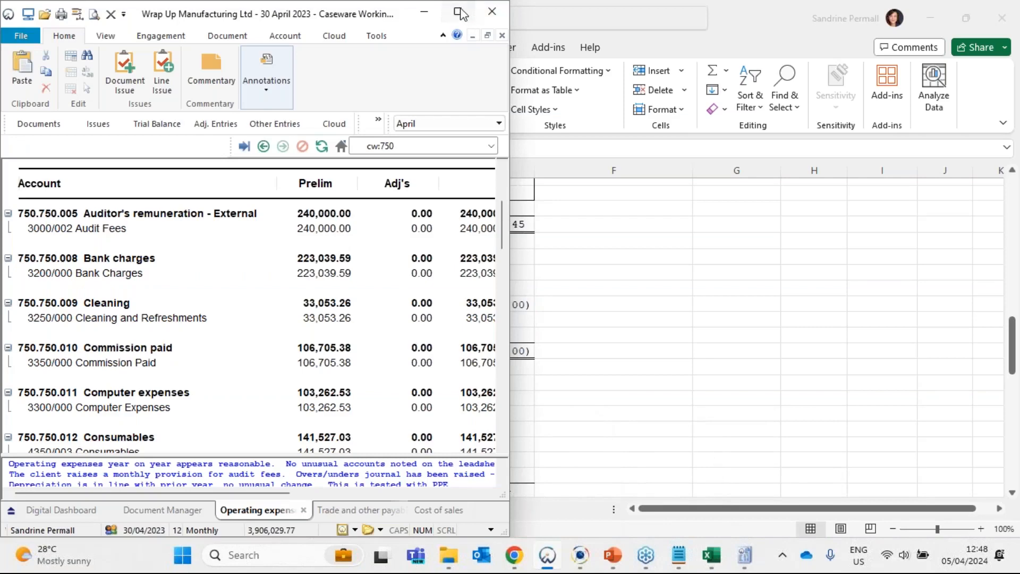
left_click(458, 10)
scroll(489, 385, "down", 8)
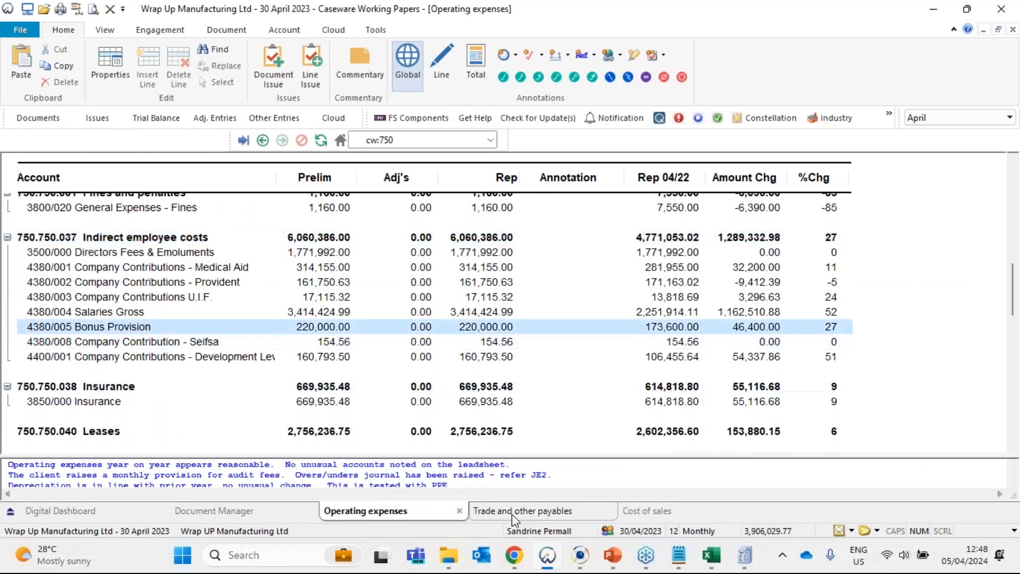
left_click(654, 512)
scroll(596, 312, "down", 7)
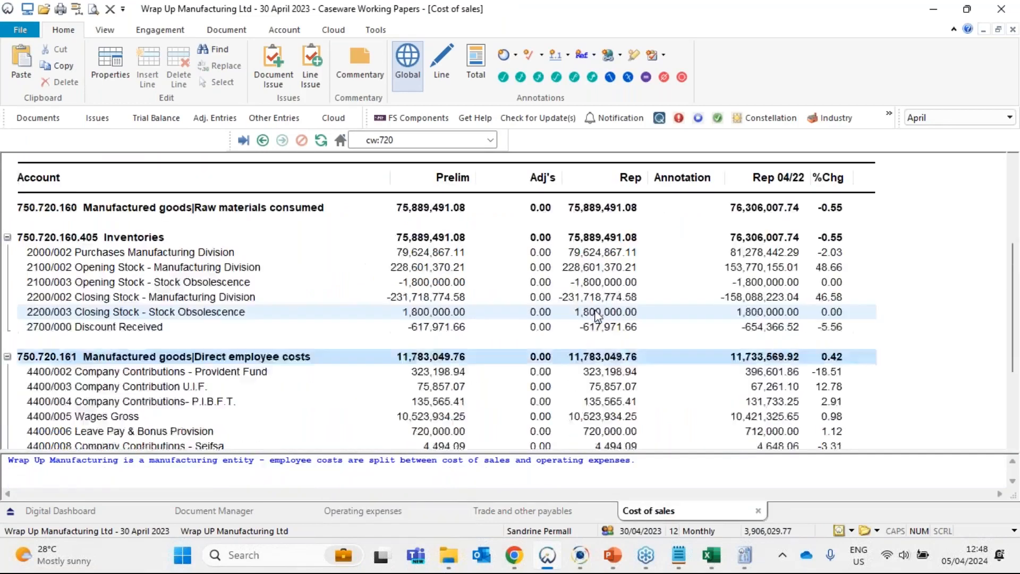
left_click(417, 297)
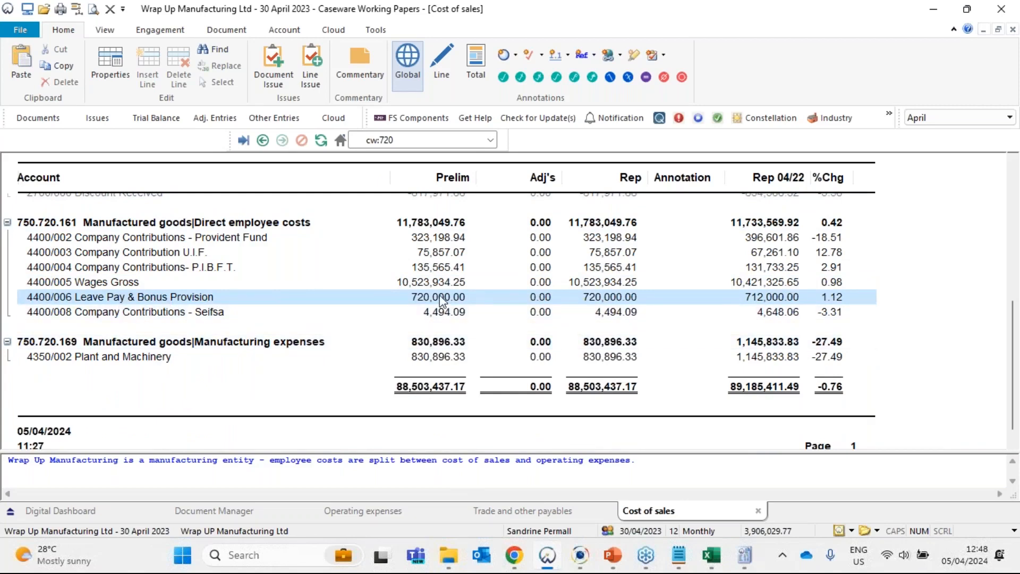
- Switch back to the employee costs reconciliation workbook and label C57 "Bonus provision - operating expenses" under Calculation 1
key("alt+Tab")
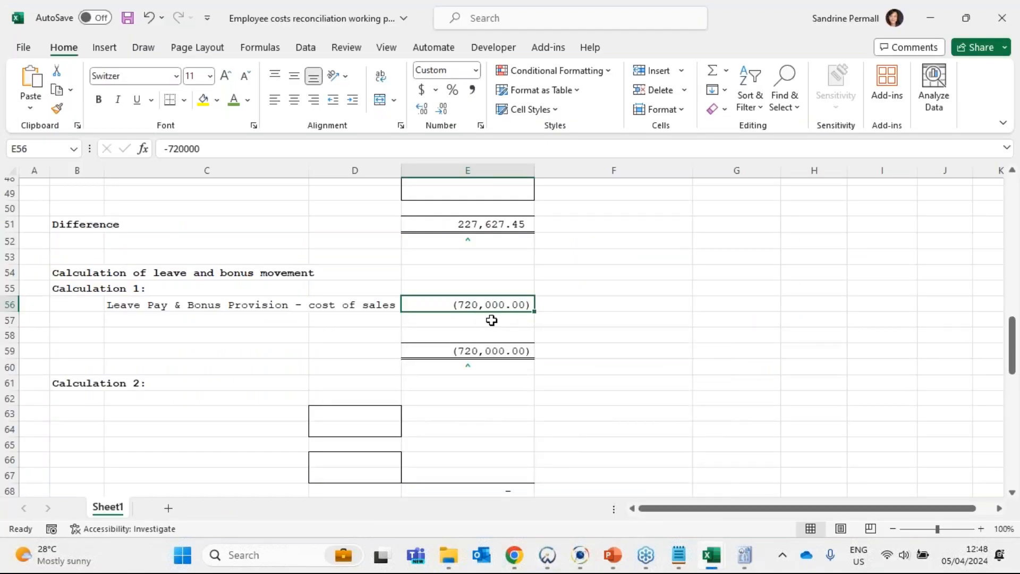
left_click(259, 319)
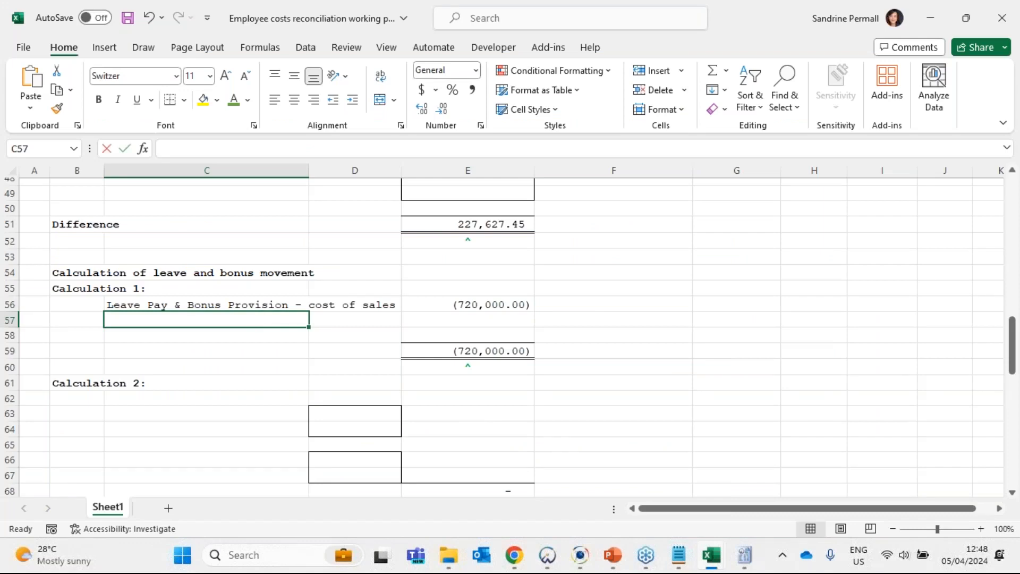
type("Bonus provisio")
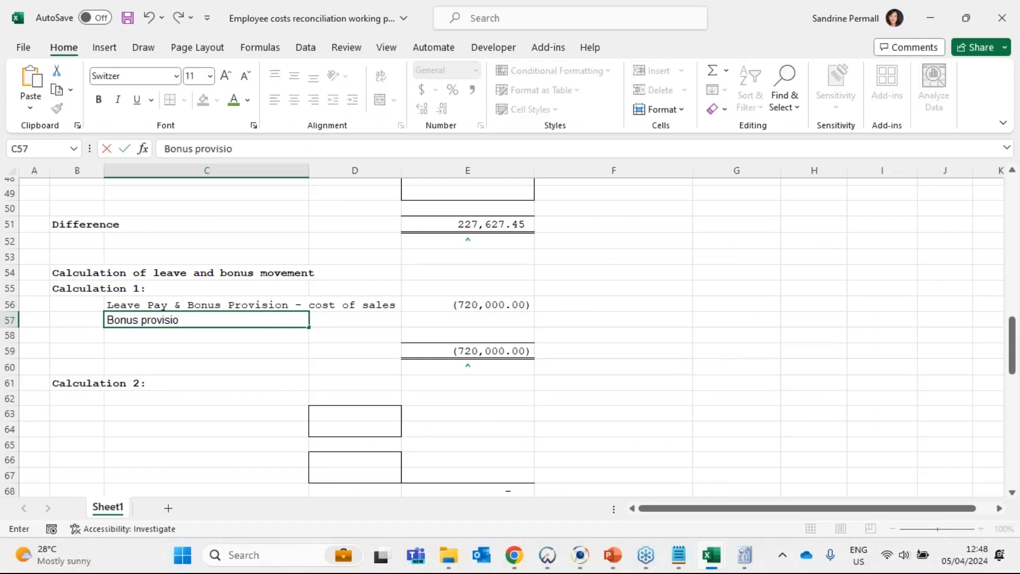
type("n - operating expenses")
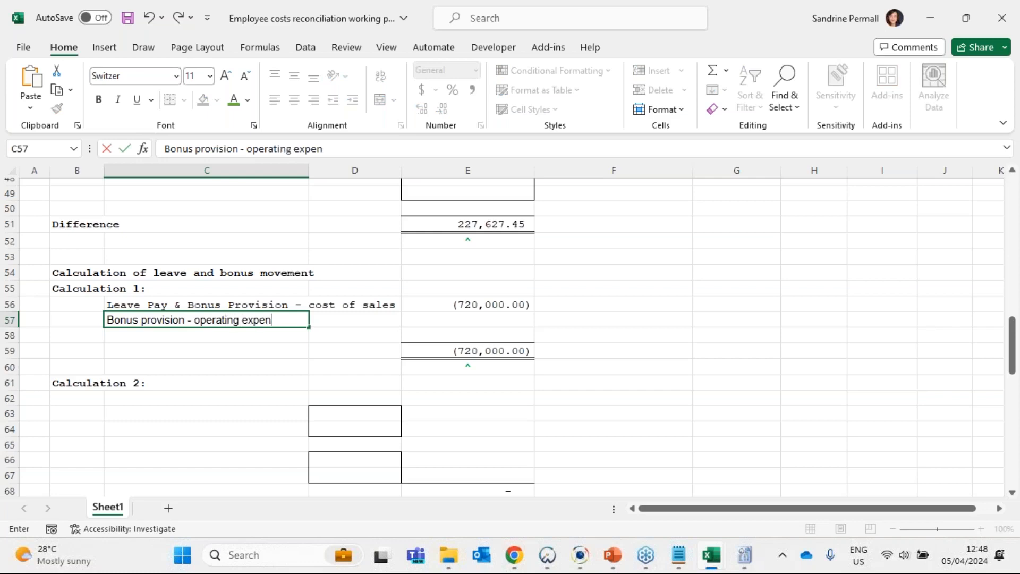
key("Tab")
- Look up Bonus Provision in the Caseware Operating expenses leadsheet and enter -220000 in E57 of the reconciliation
type("-")
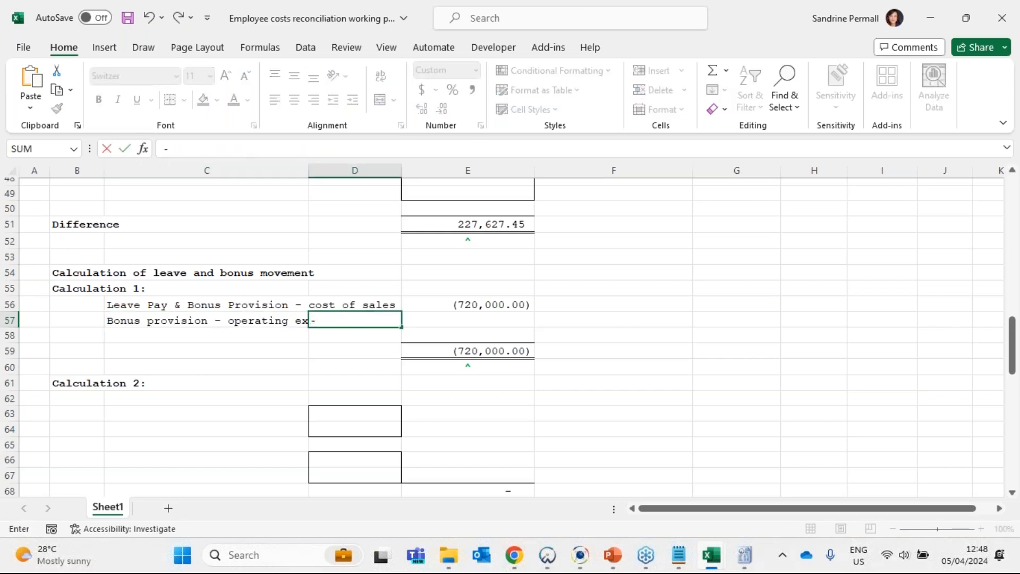
key("Escape")
key("alt+Tab")
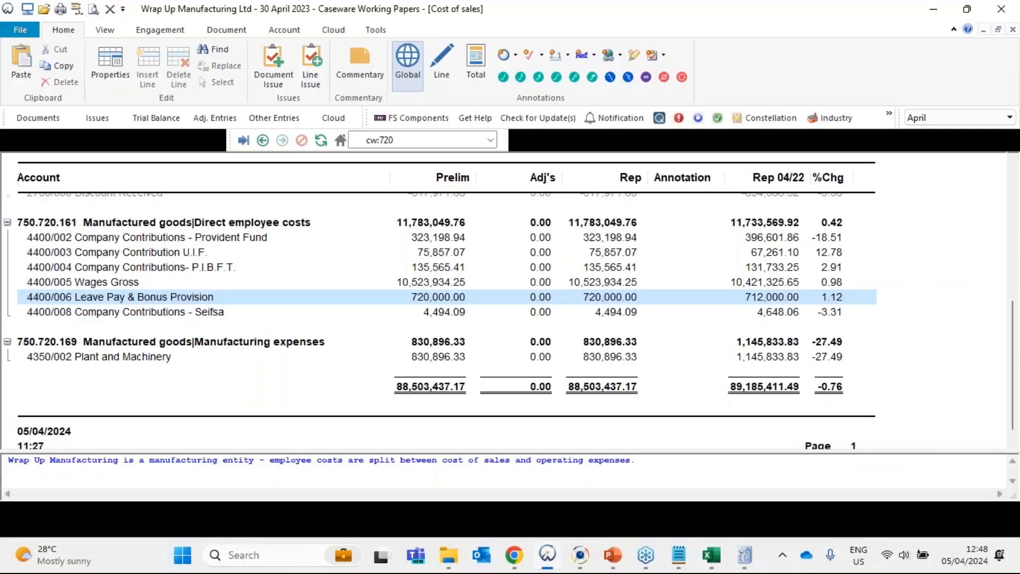
left_click(371, 510)
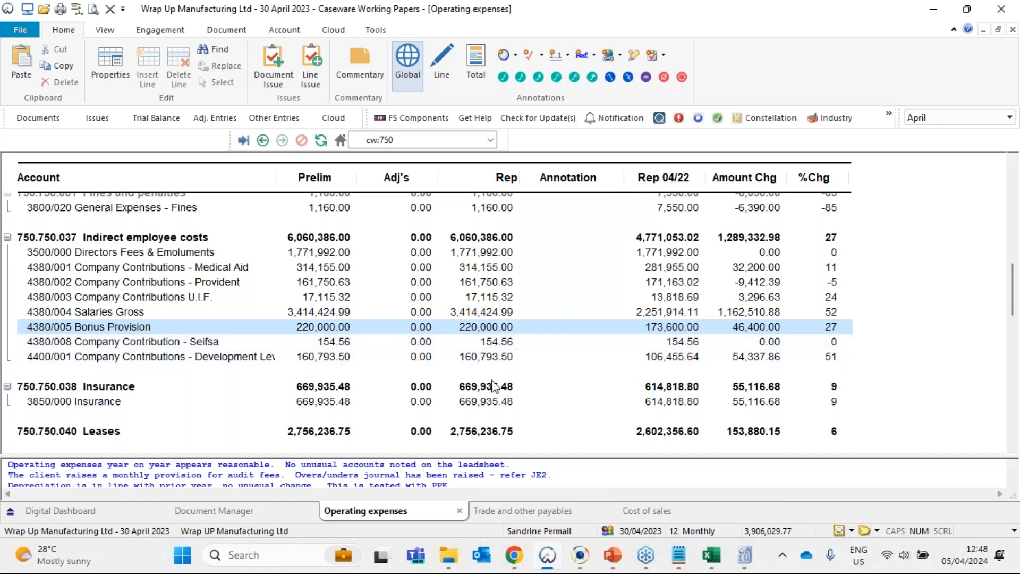
key("alt+Tab")
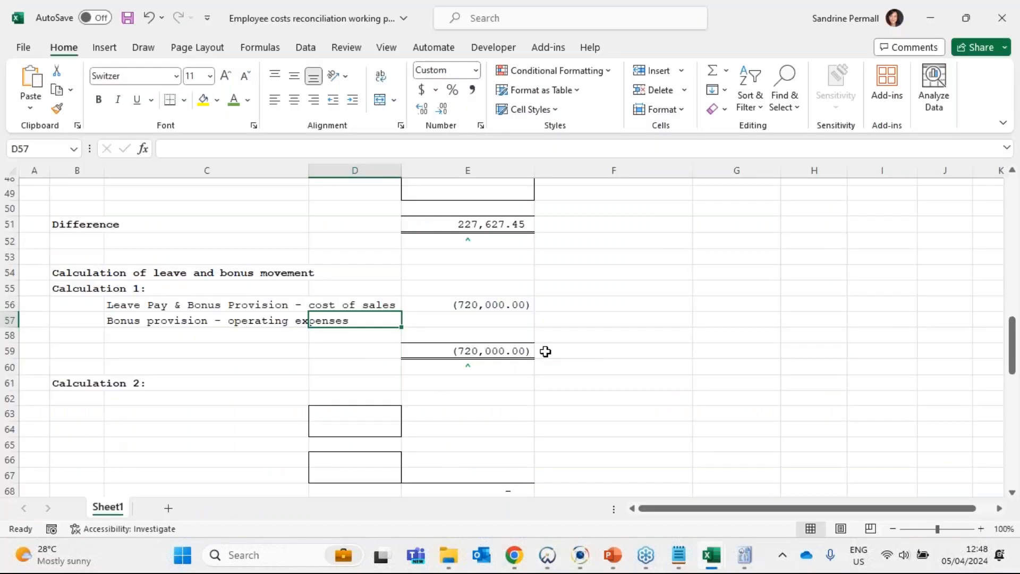
key("alt+Tab")
key("alt+Tab")
key("Right")
type("-")
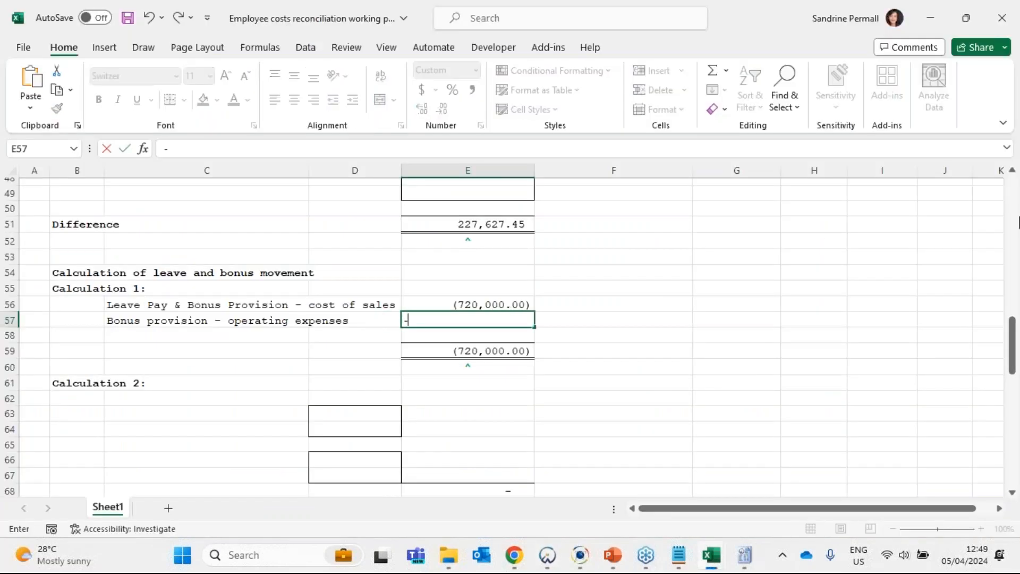
type("220000")
key("Return")
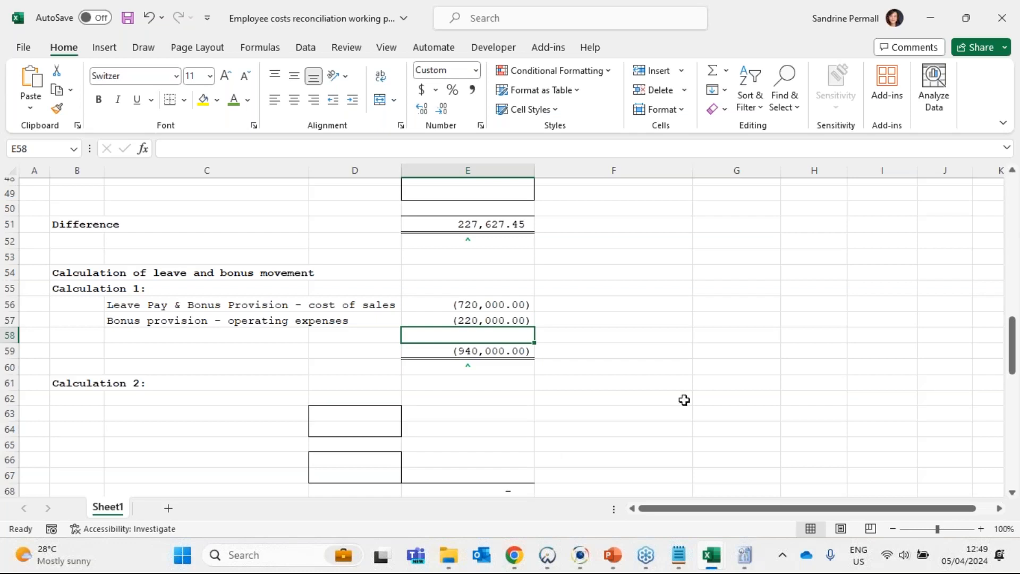
- Switch to the 12 monthly payroll report and review the A Bonus column and its December amount in the salaries analysis
mouse_move(718, 560)
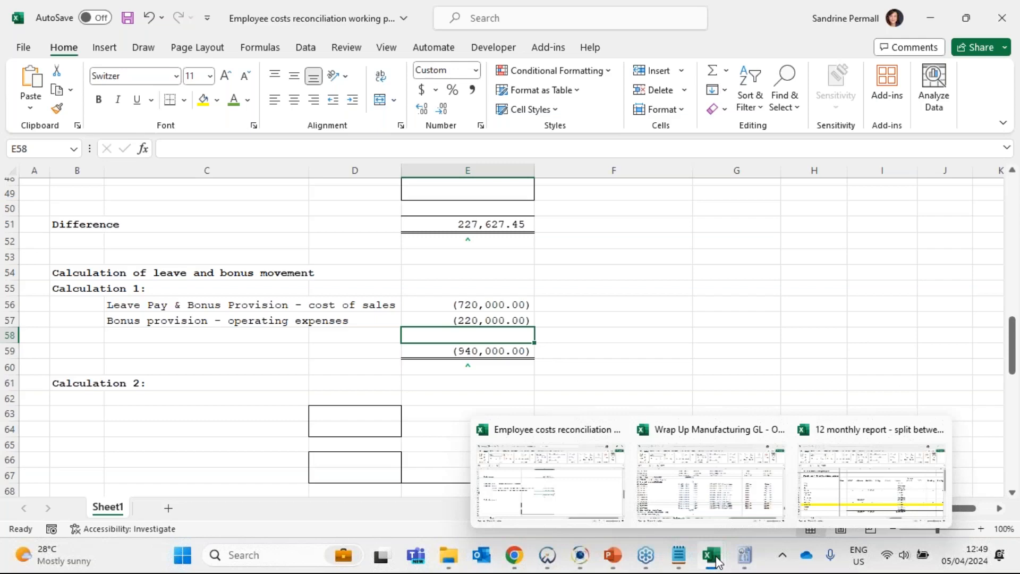
mouse_move(764, 478)
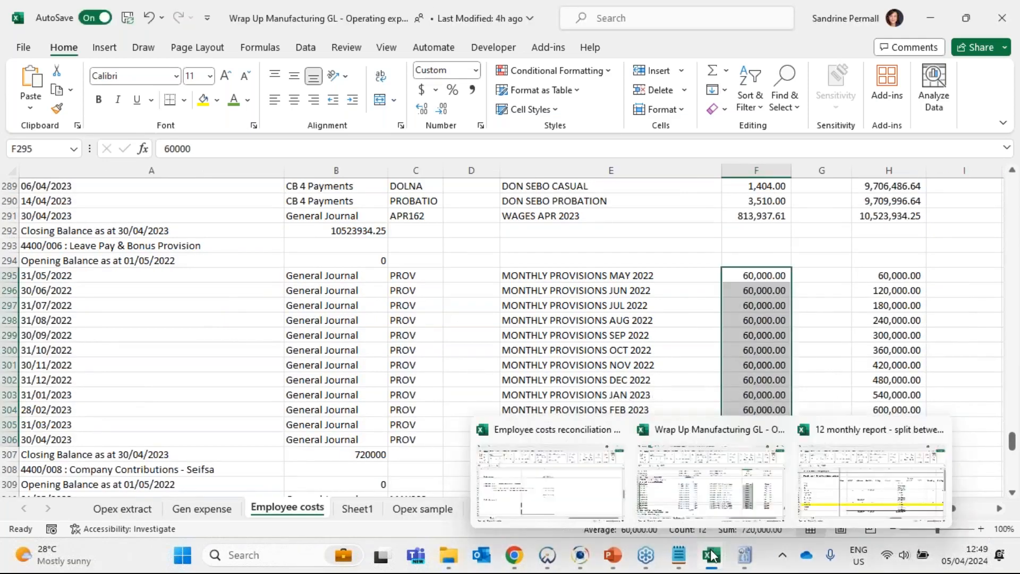
left_click(871, 480)
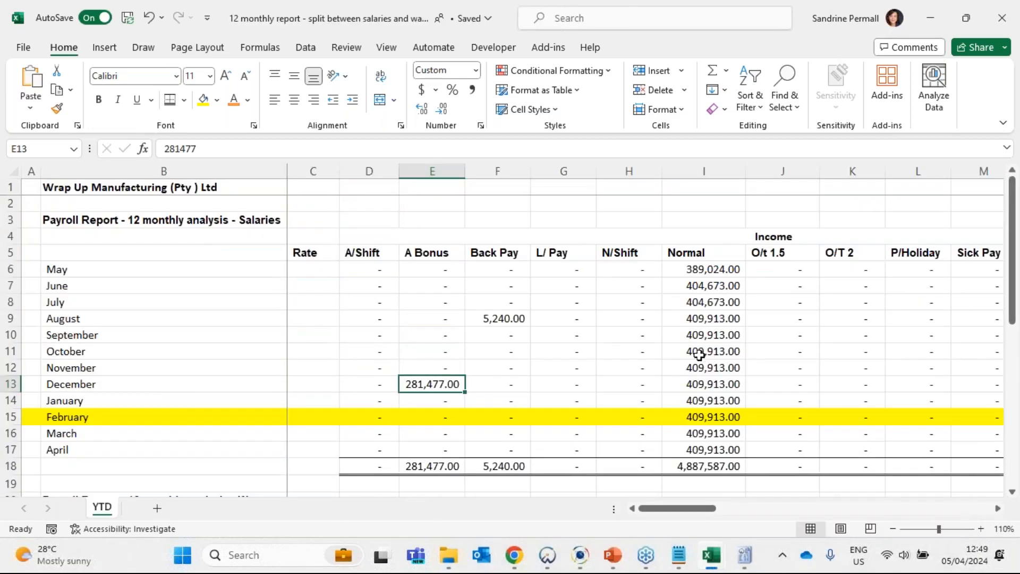
left_click(432, 170)
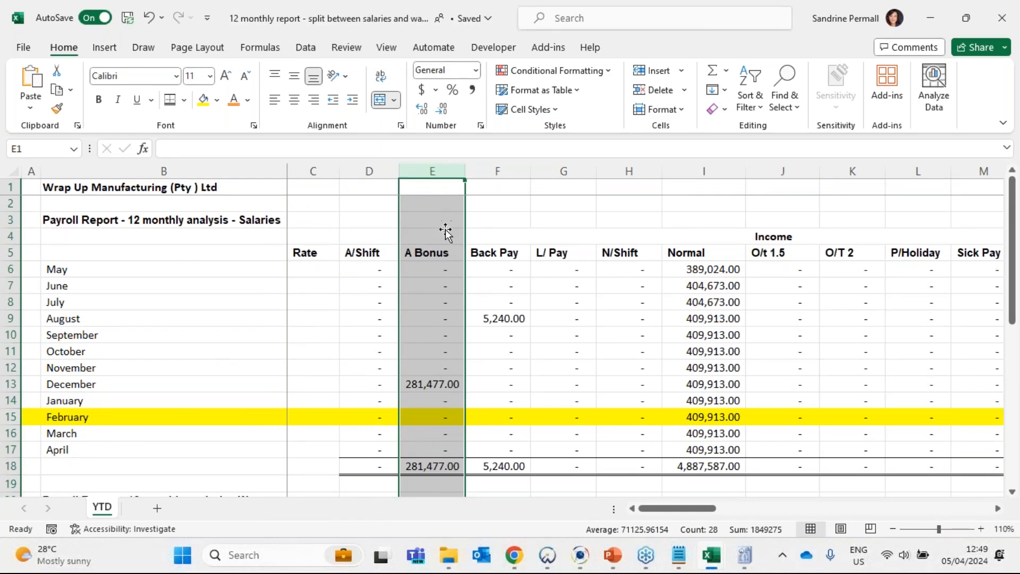
left_click(445, 384)
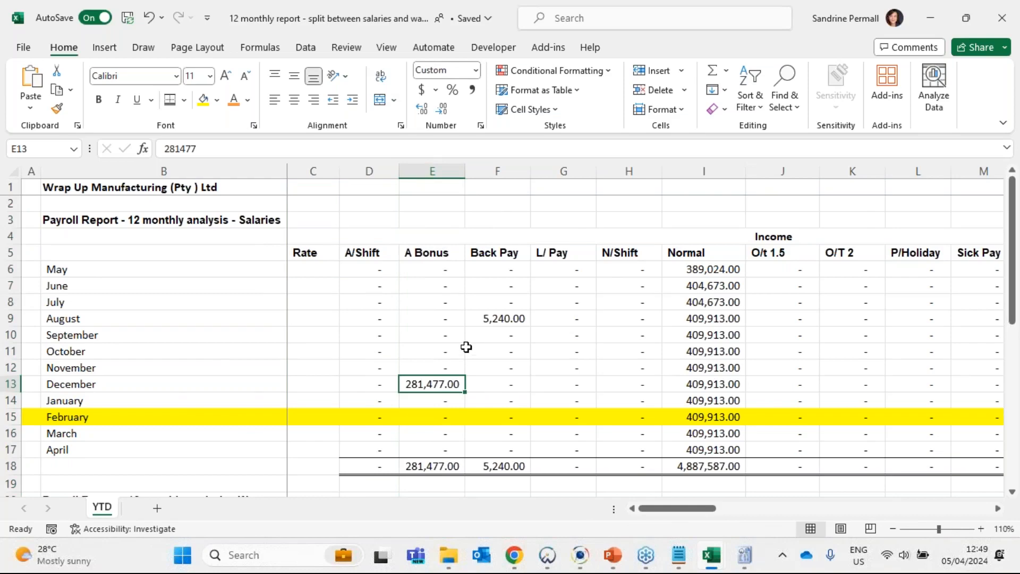
- Review the A Bonus column totals in the salaries analysis and the wages analysis of the payroll report
scroll(466, 346, "down", 2)
left_click(432, 366)
scroll(462, 298, "down", 1)
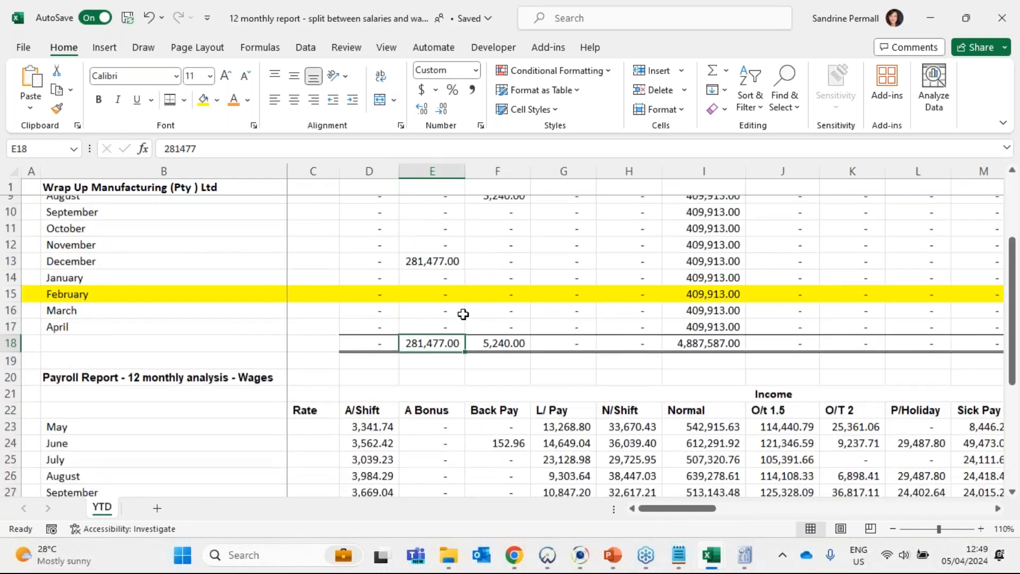
scroll(463, 314, "down", 6)
left_click(432, 352, "ctrl")
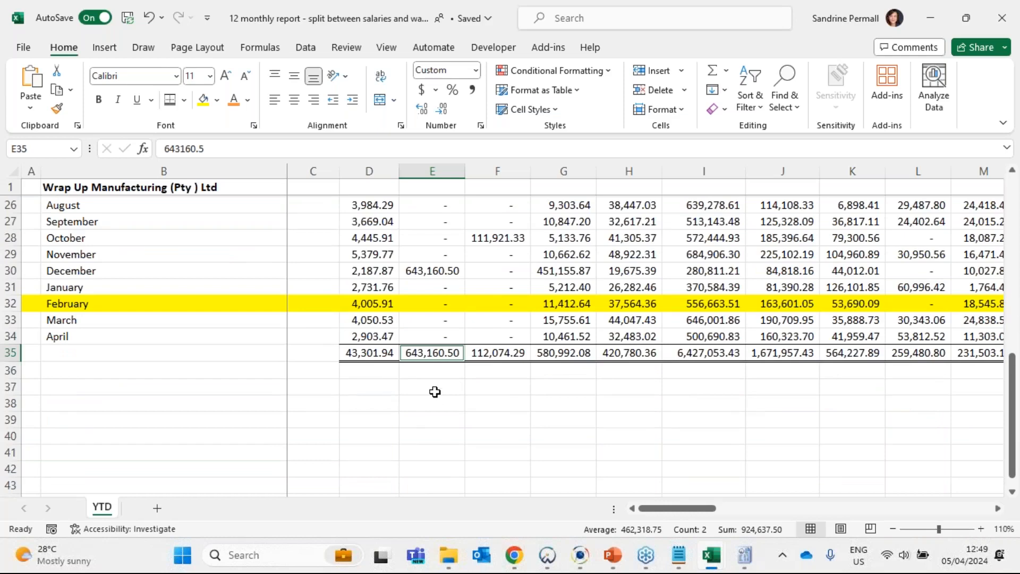
scroll(435, 394, "up", 8)
scroll(431, 342, "down", 7)
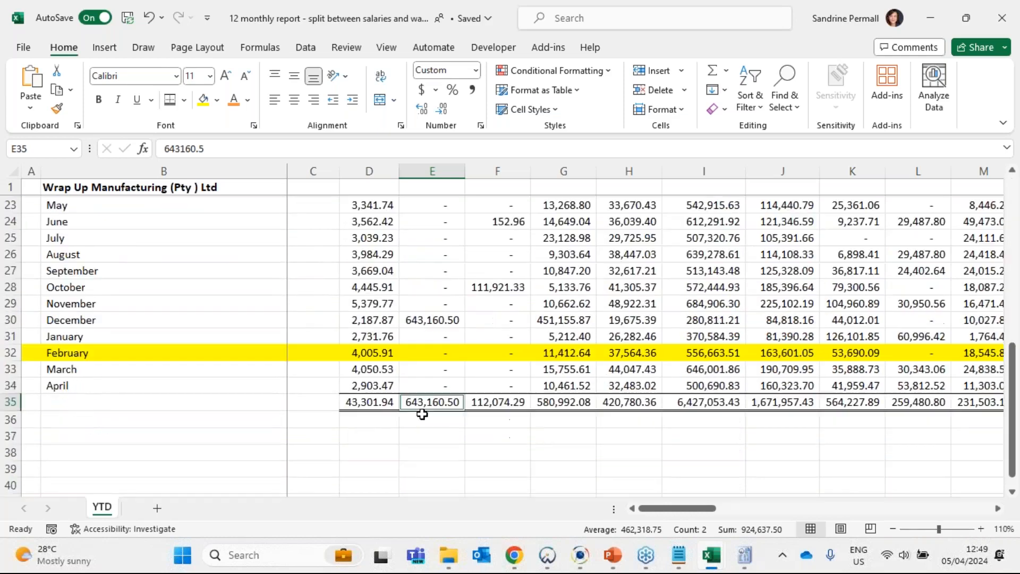
- Add the wages and salaries A Bonus totals in E39 with the formula +E35+E18
left_click(438, 467)
type("+")
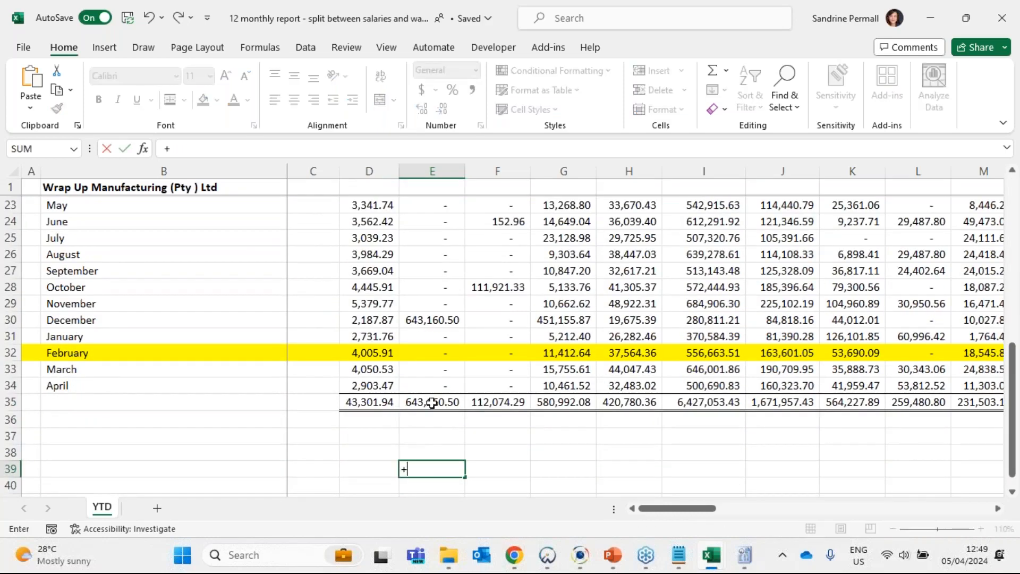
left_click(432, 401)
type("+")
scroll(563, 419, "up", 4)
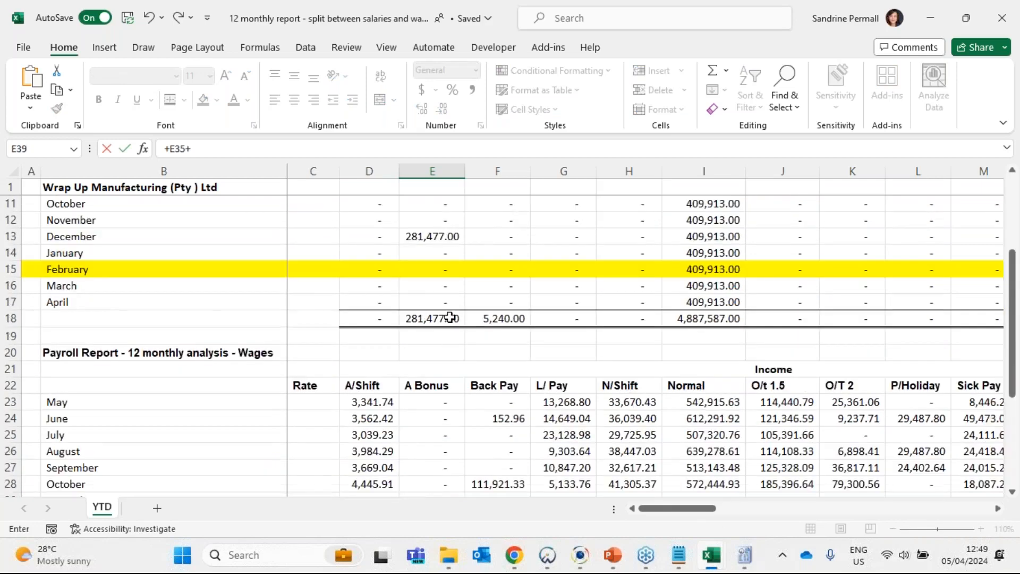
left_click(446, 318)
scroll(447, 318, "down", 2)
key("Return")
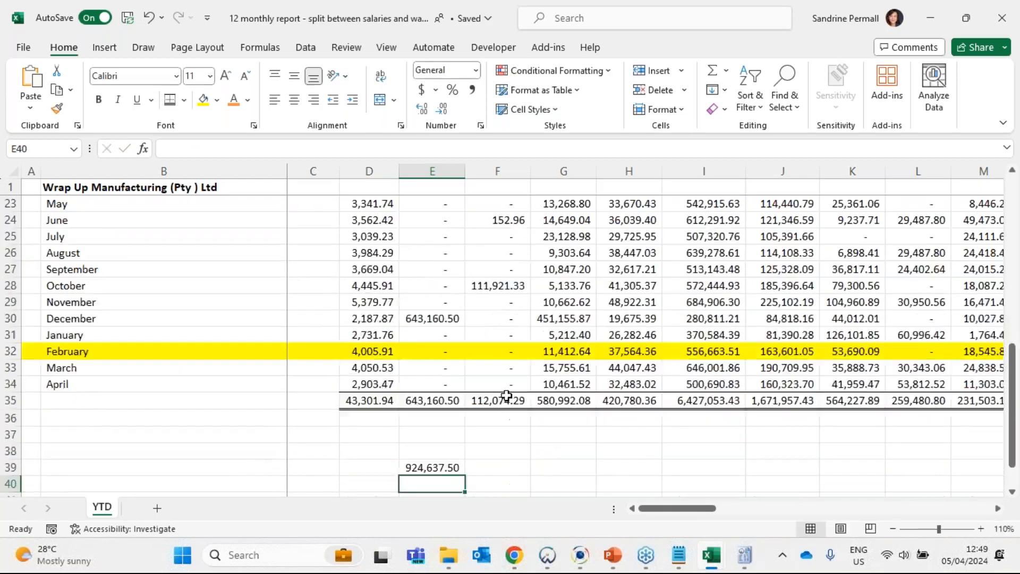
- Copy the combined bonus total from E39 and paste it as a value into E58 of the employee costs reconciliation workbook
scroll(457, 370, "down", 2)
left_click(457, 370)
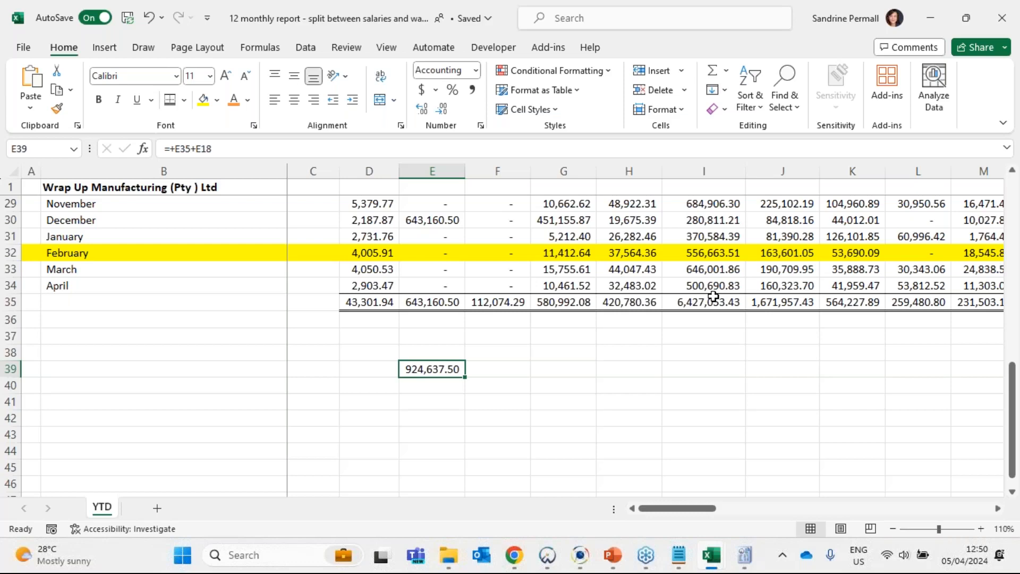
key("ctrl+c")
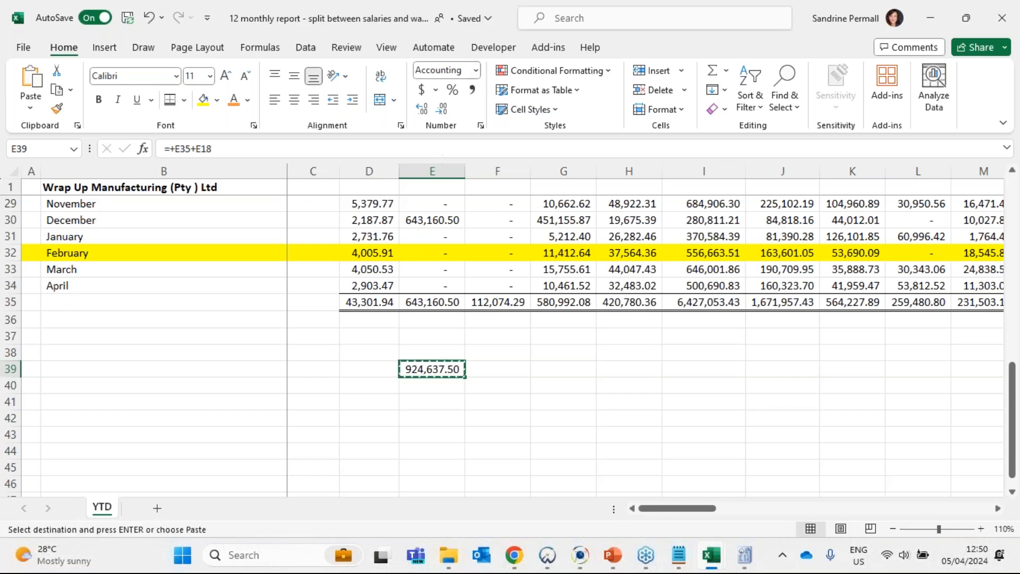
left_click(712, 555)
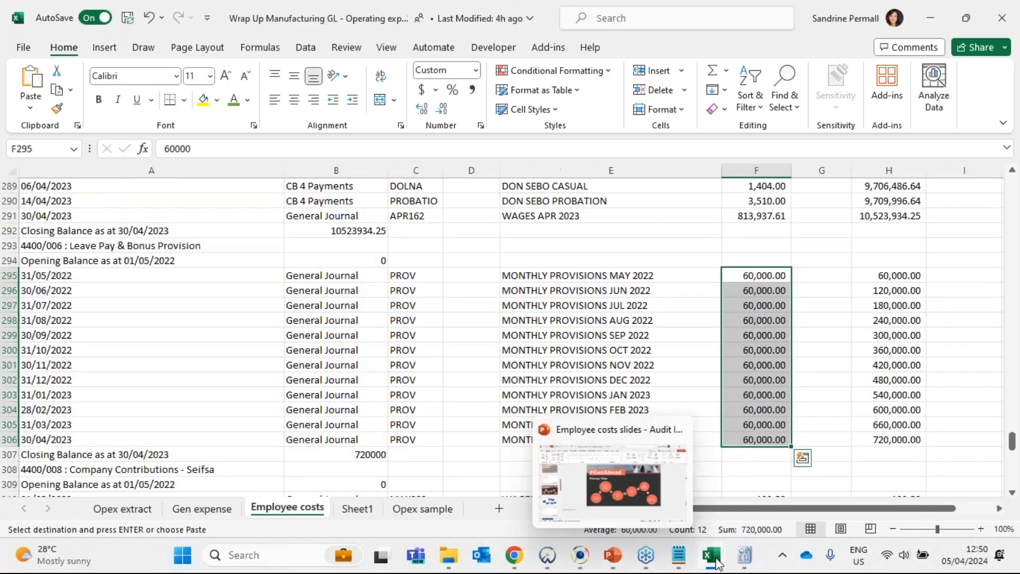
left_click(712, 558)
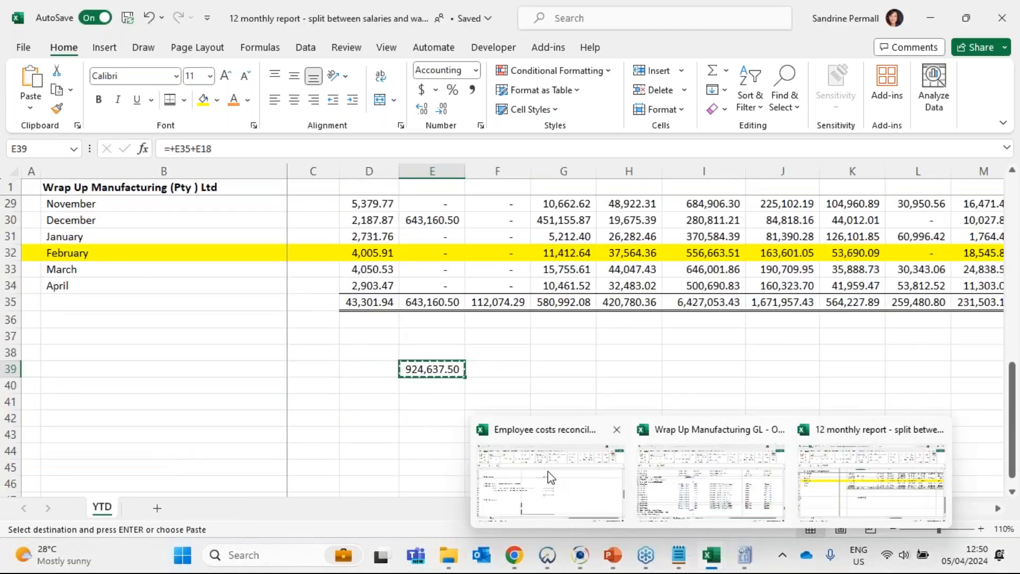
left_click(551, 476)
left_click(466, 335)
right_click(466, 334)
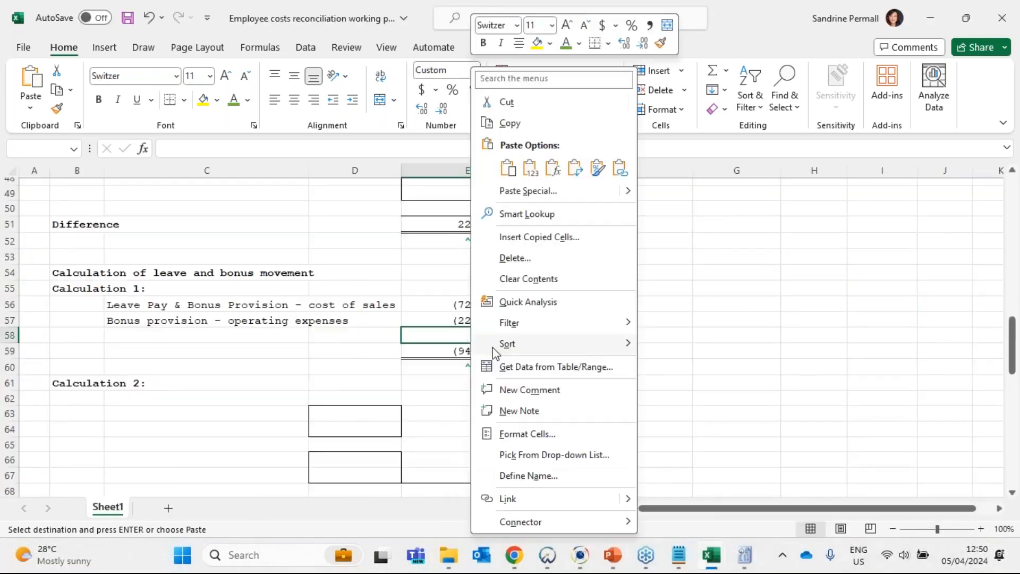
left_click(525, 171)
- Label C58 "Bonus actually paid through payroll" and check the bonus amount and the Calculation 1 total
left_click(262, 334)
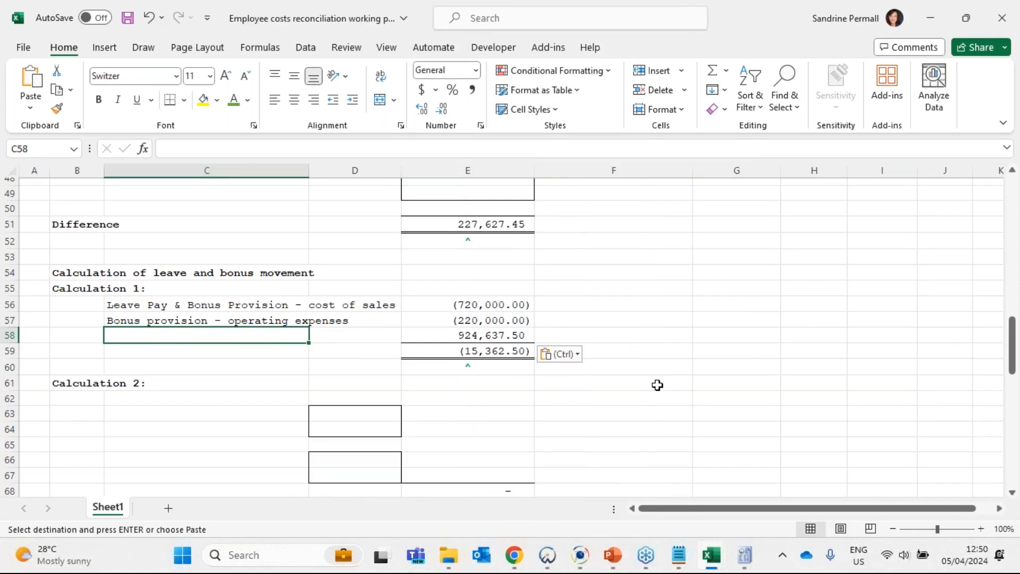
type("Bonus actually")
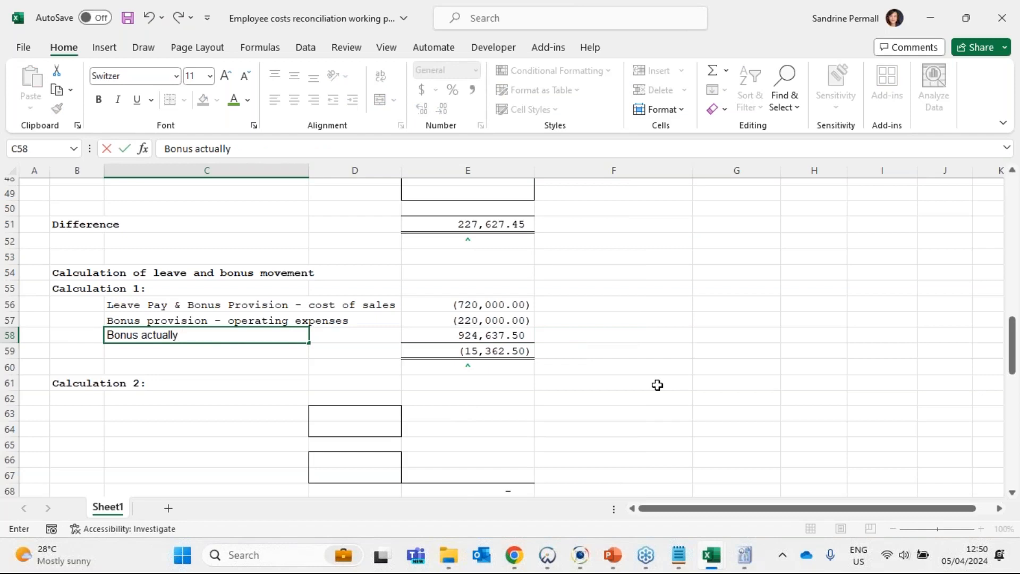
type("a")
key("BackSpace")
type("paid through")
type(" payrll")
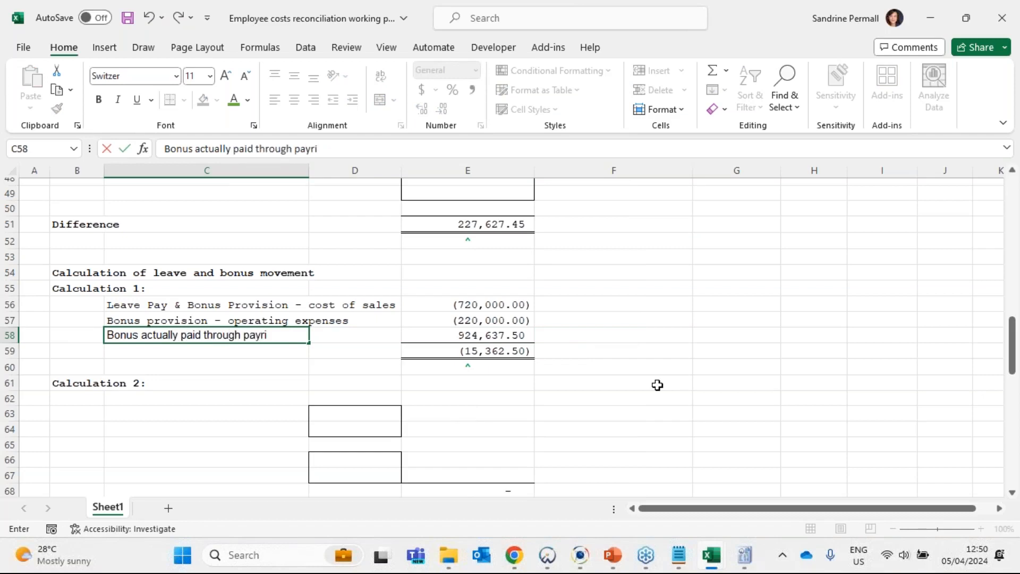
key("BackSpace")
key("BackSpace")
type("oll")
key("Return")
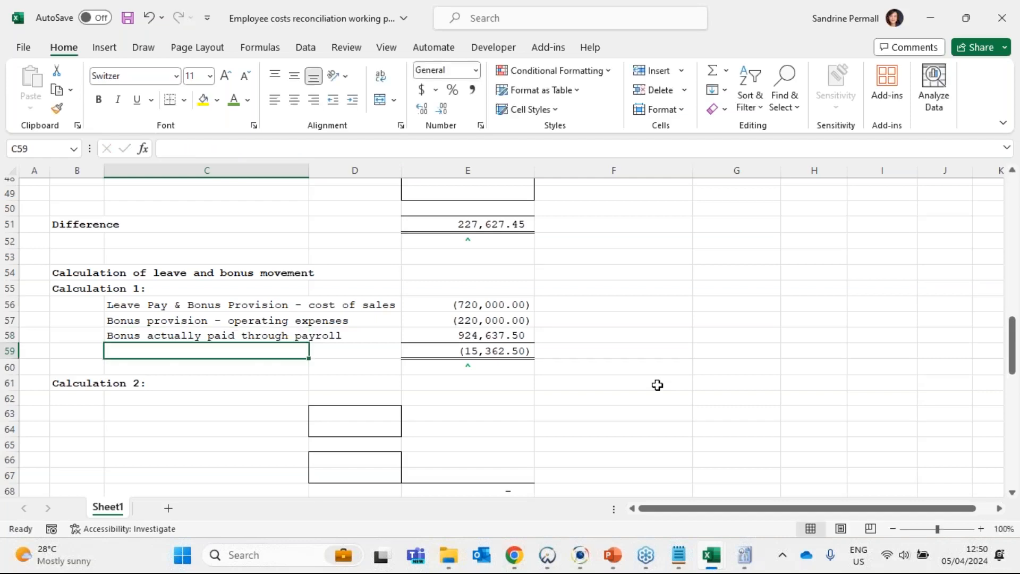
left_click(489, 332)
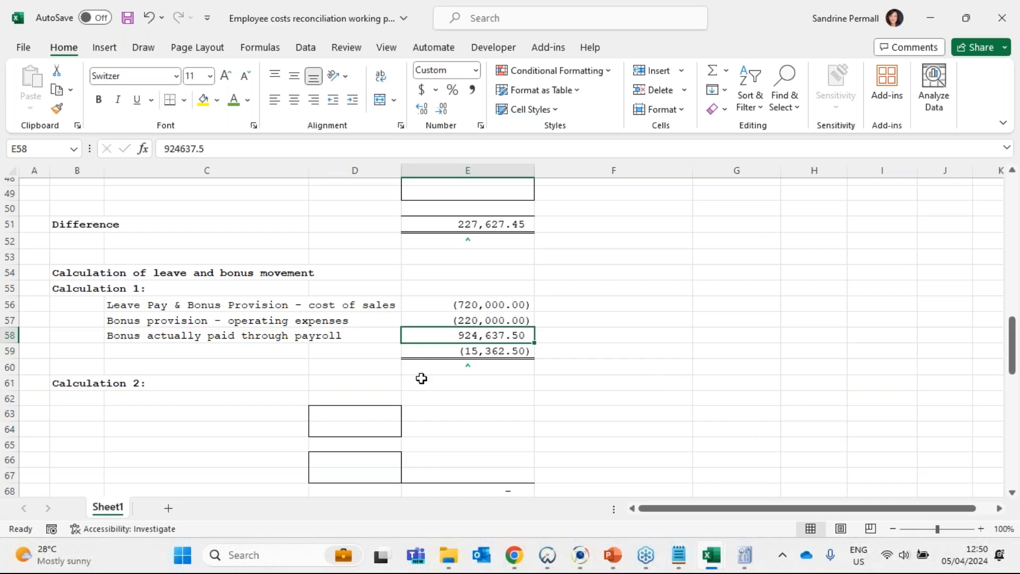
left_click(485, 351)
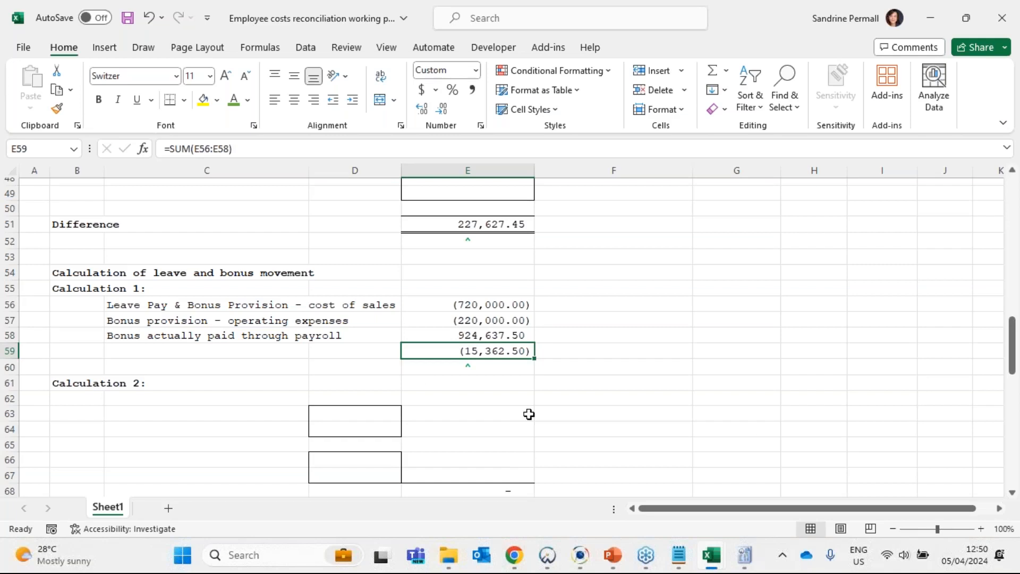
- Link E37, under Less amounts in the GL, not in the payroll, to the Calculation 1 total with =E59
scroll(529, 413, "up", 4)
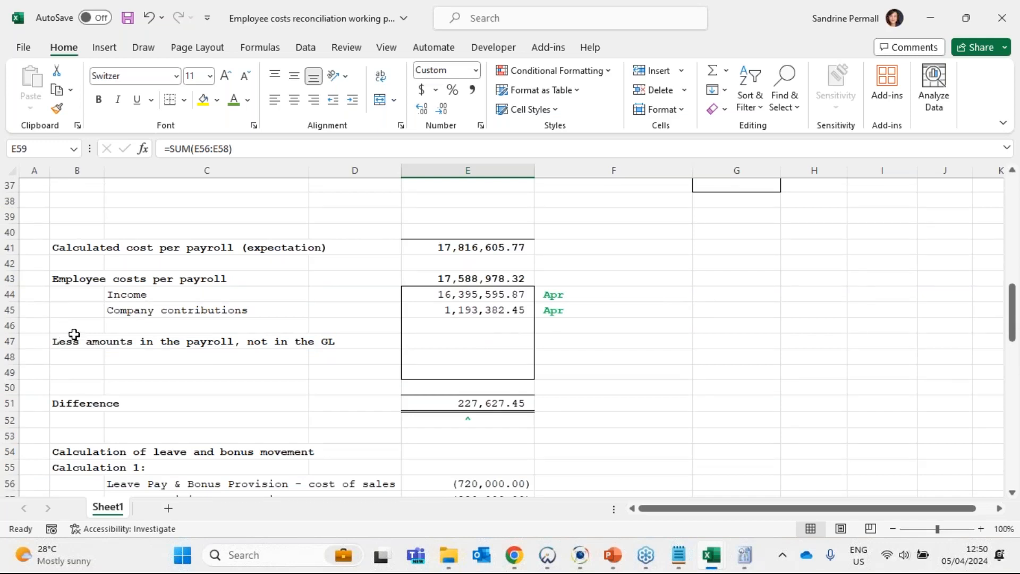
scroll(206, 357, "up", 3)
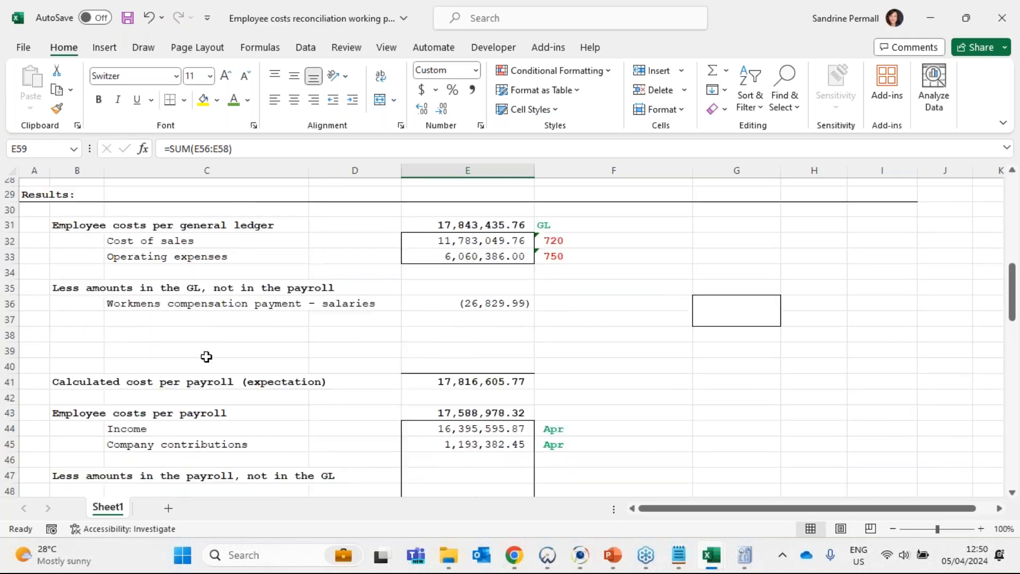
scroll(230, 357, "up", 2)
scroll(230, 358, "down", 1)
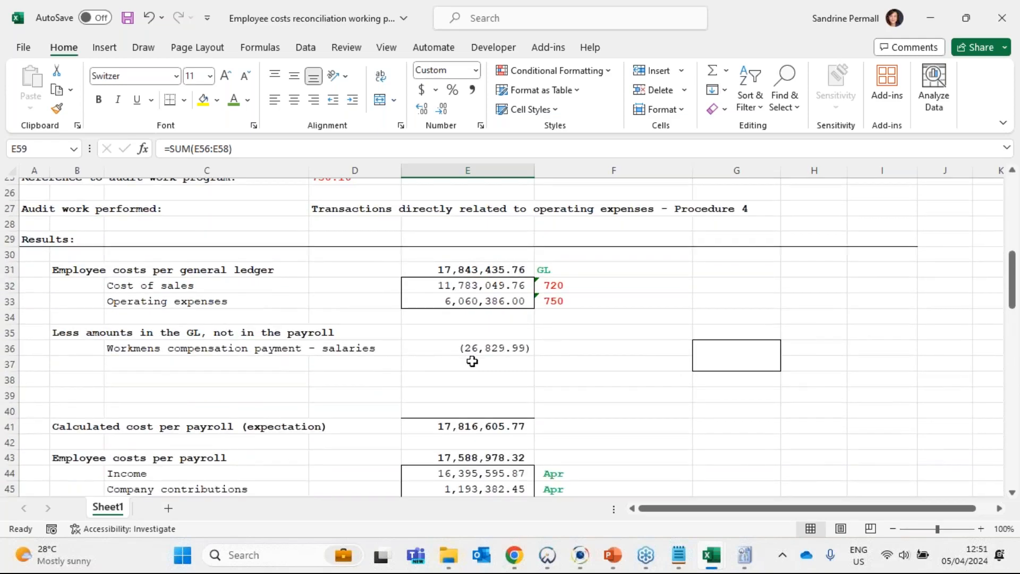
left_click(471, 362)
scroll(580, 362, "down", 1)
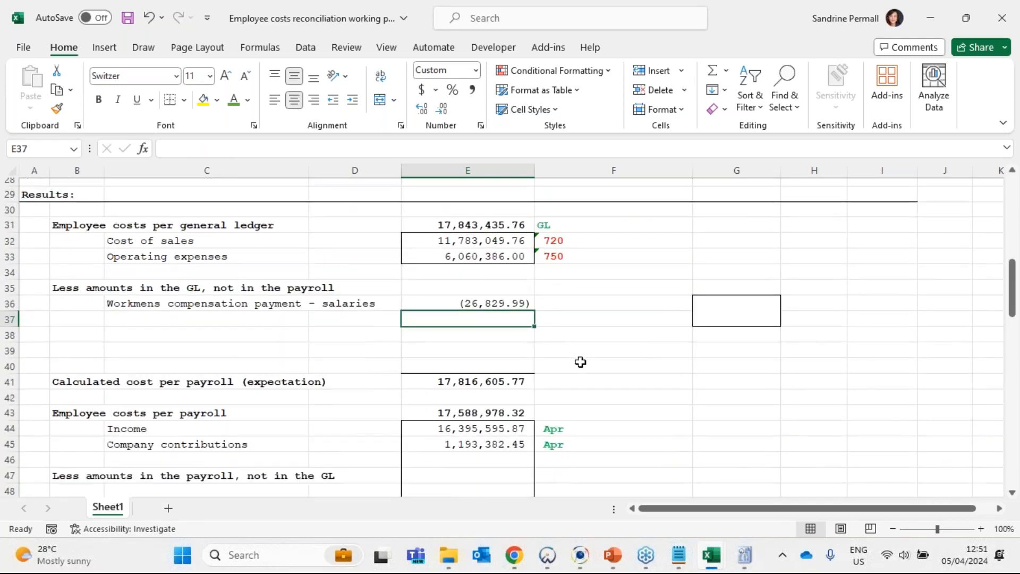
type("=")
scroll(608, 332, "down", 6)
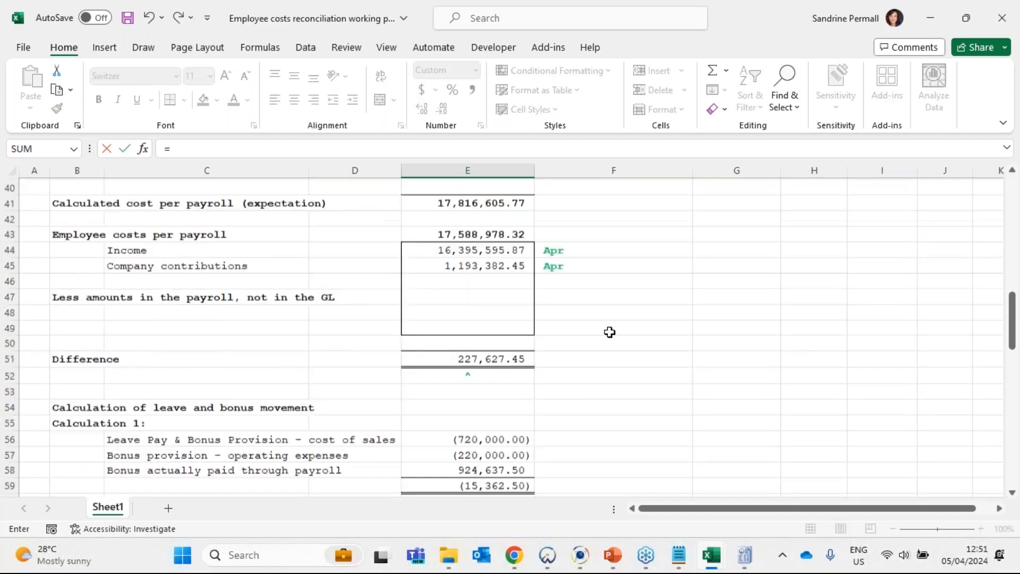
scroll(569, 353, "down", 2)
left_click(468, 306)
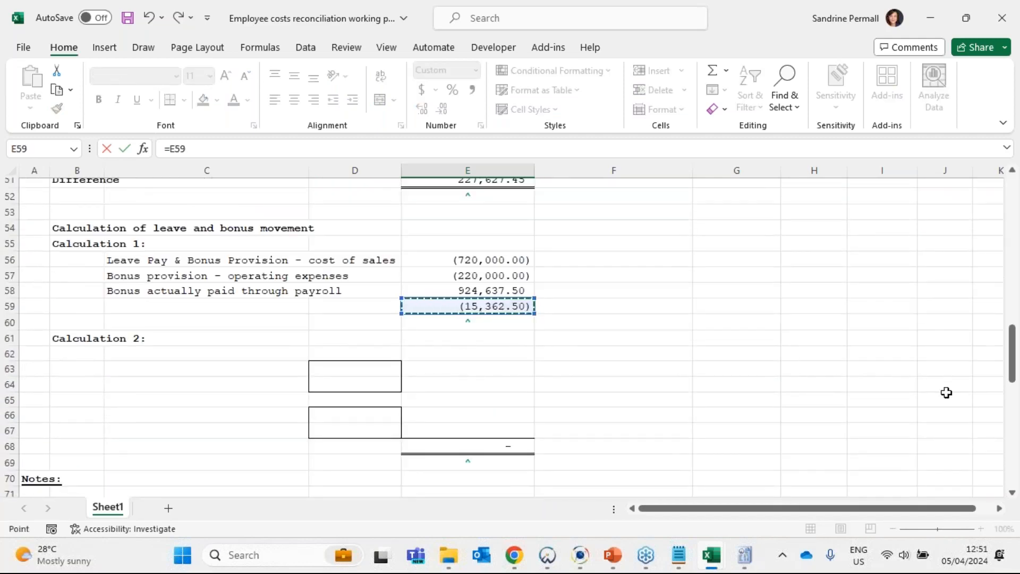
key("Return")
- Label the new reconciling item in C37 "Leave and bonus provision movement"
scroll(946, 392, "up", 6)
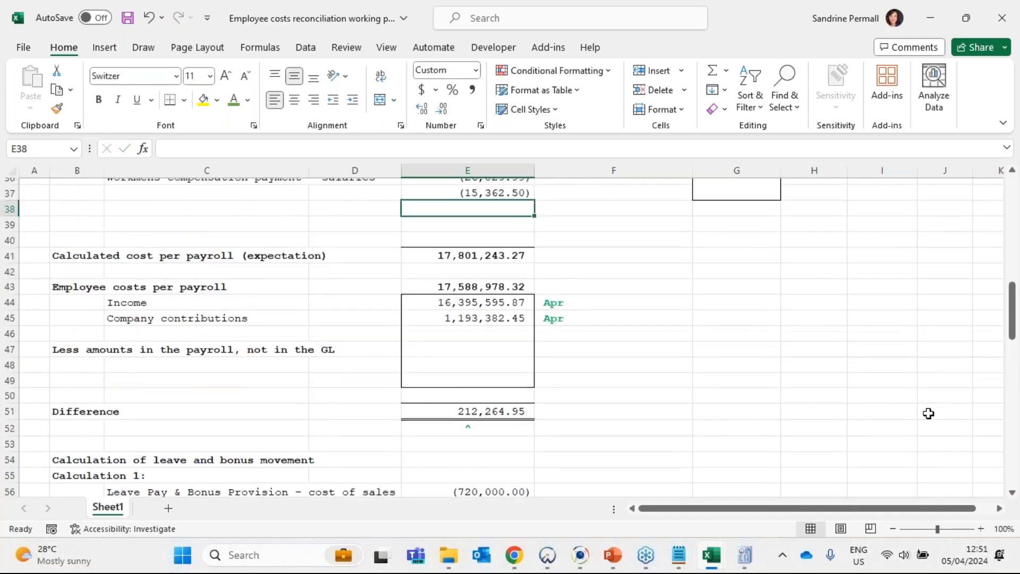
left_click(501, 259)
key("Left")
key("Left")
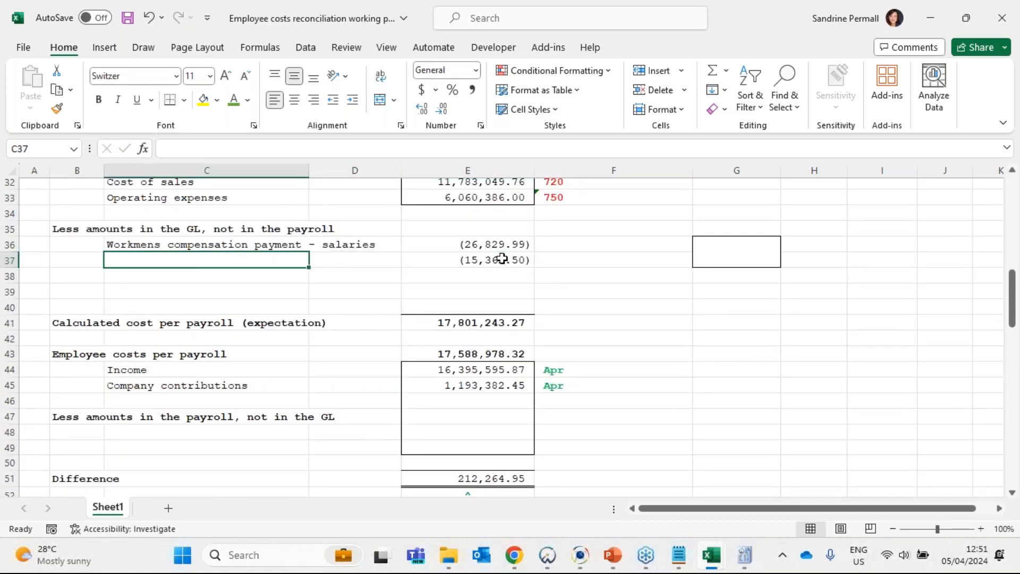
type("Leave and")
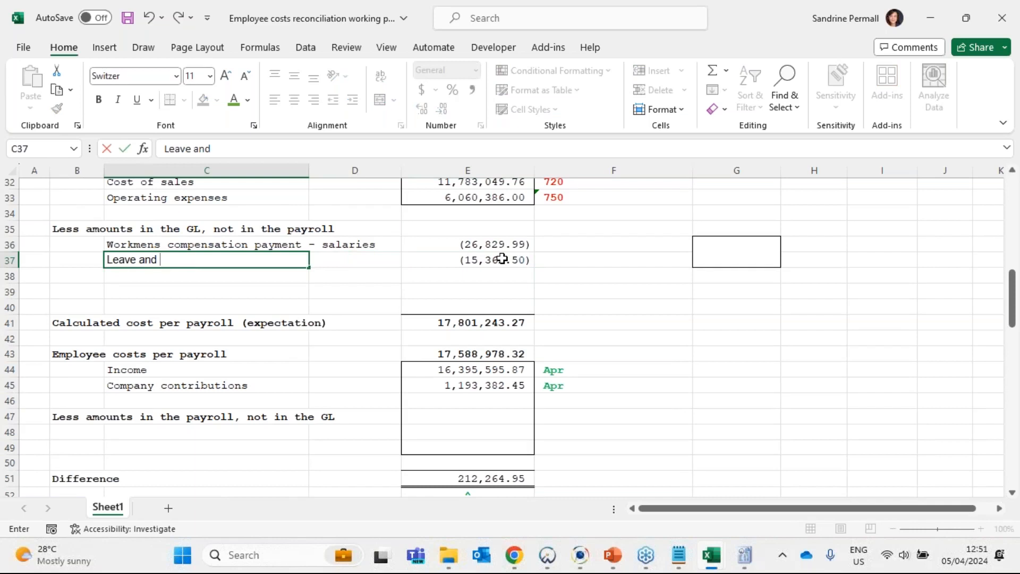
type(" bonus pro")
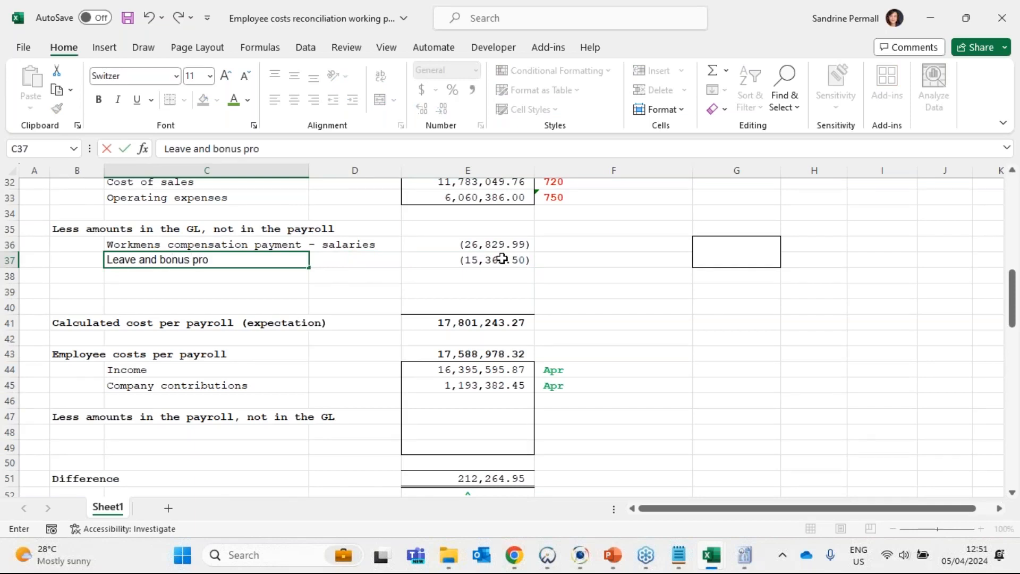
type("vision movm")
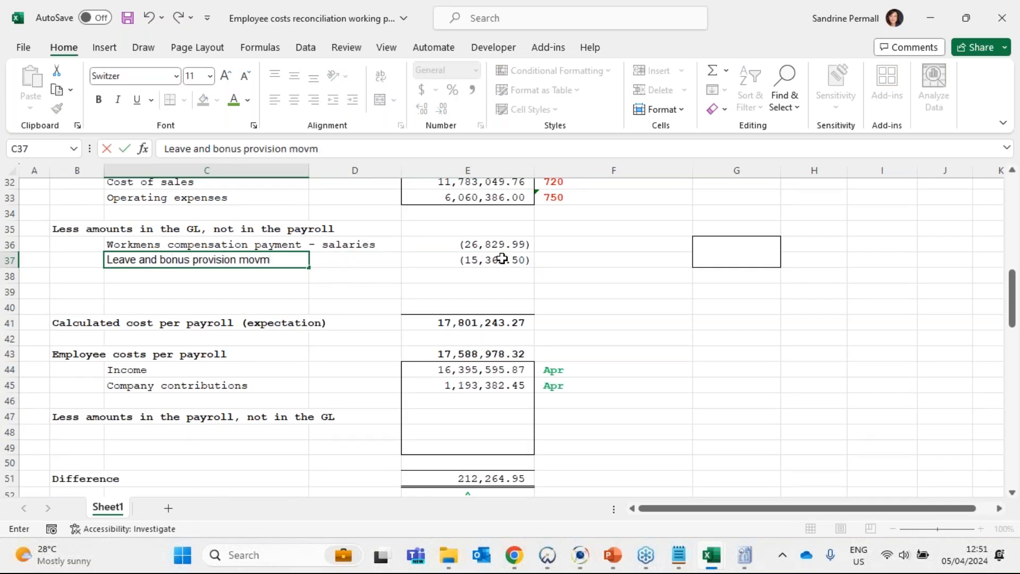
key("BackSpace")
type("ement")
key("Tab")
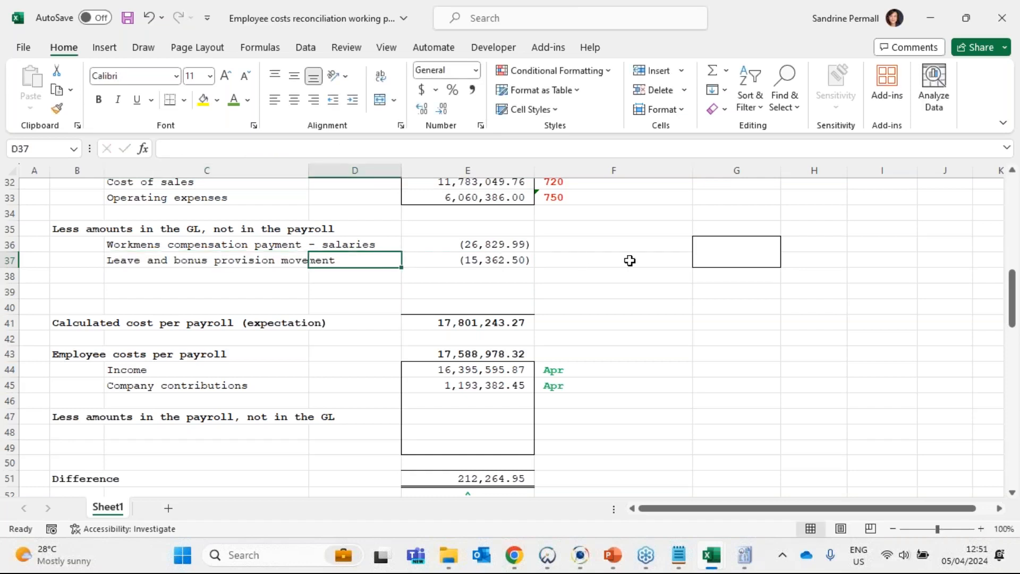
- Add the note "Refer below" in F37 beside the provision movement and check the linked amount in E37
left_click(593, 263)
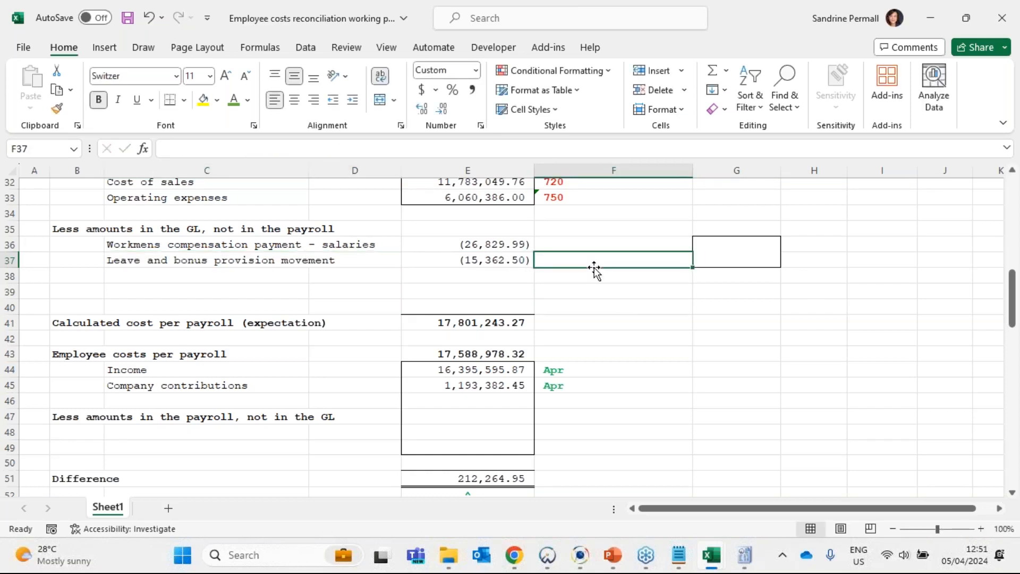
type("Refer bek")
key("BackSpace")
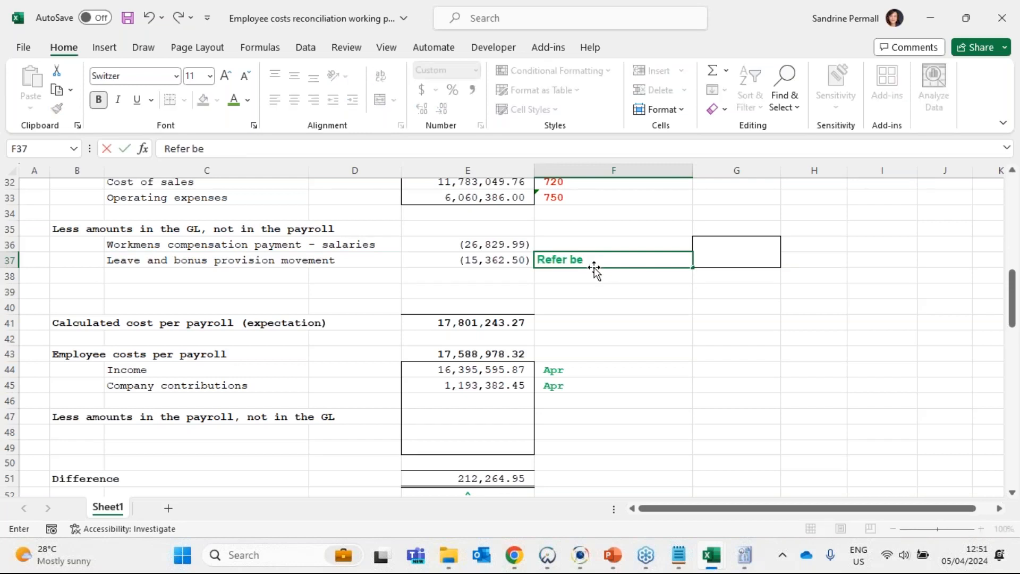
type("low")
key("Return")
left_click(611, 257)
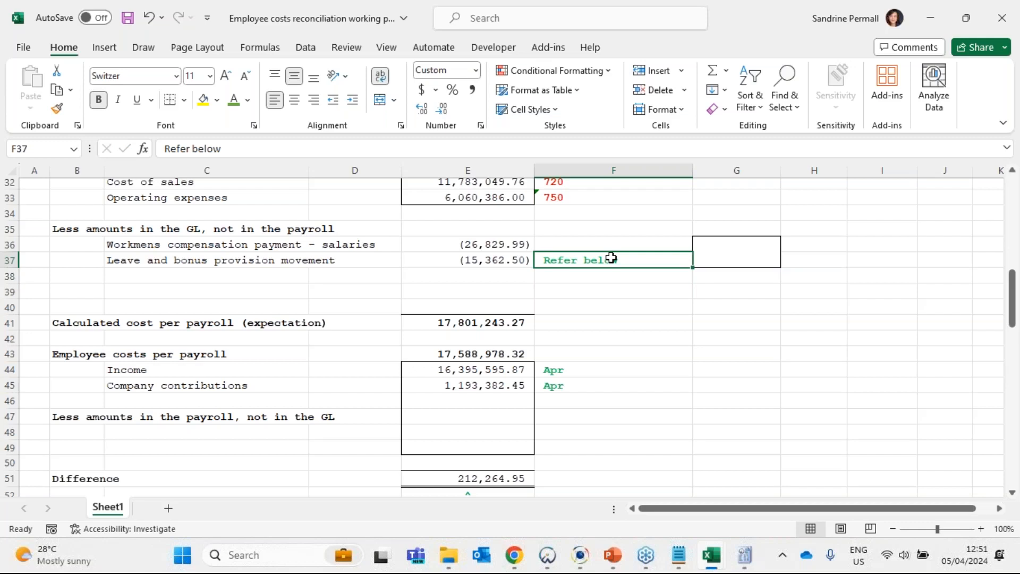
left_click(522, 259)
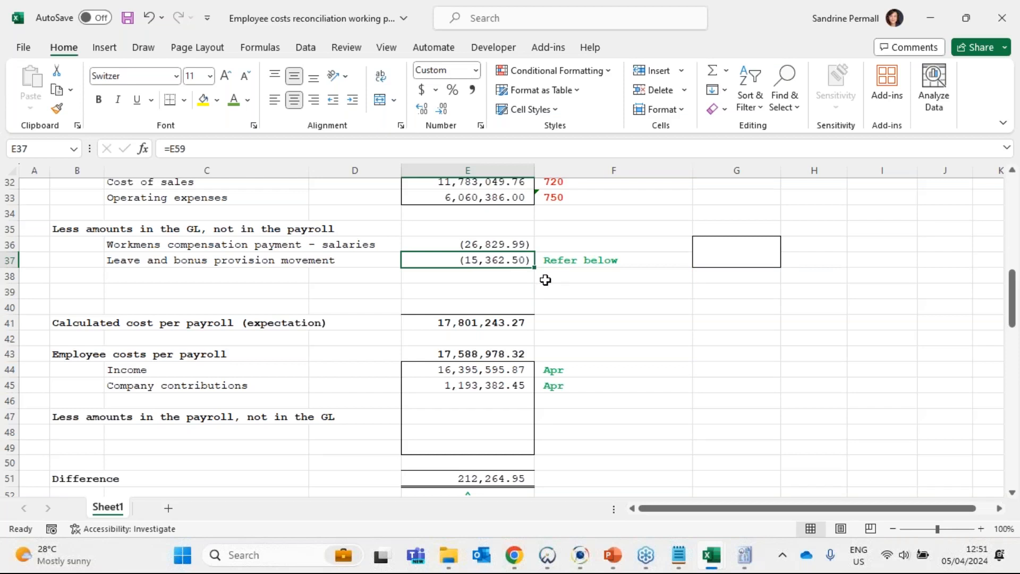
scroll(474, 288, "up", 3)
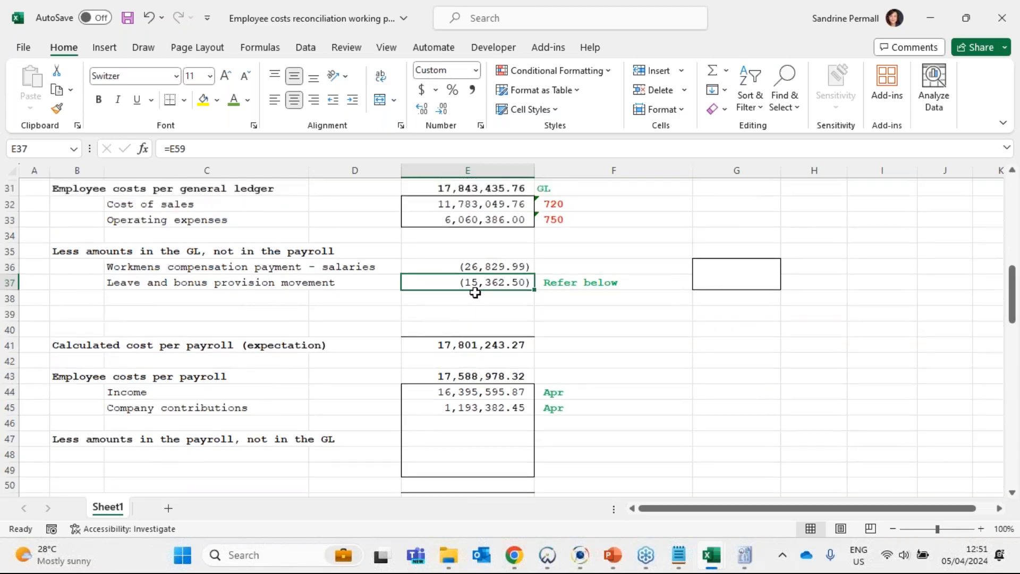
scroll(475, 307, "down", 2)
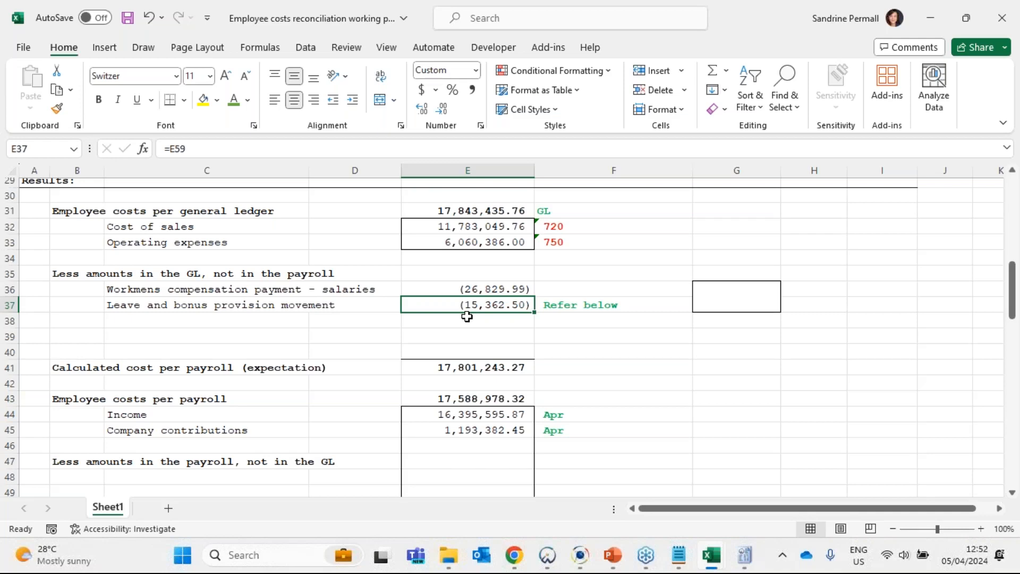
- Examine the remaining reconciliation lines and the blank Calculation 2 block beneath Calculation 1
scroll(467, 317, "down", 9)
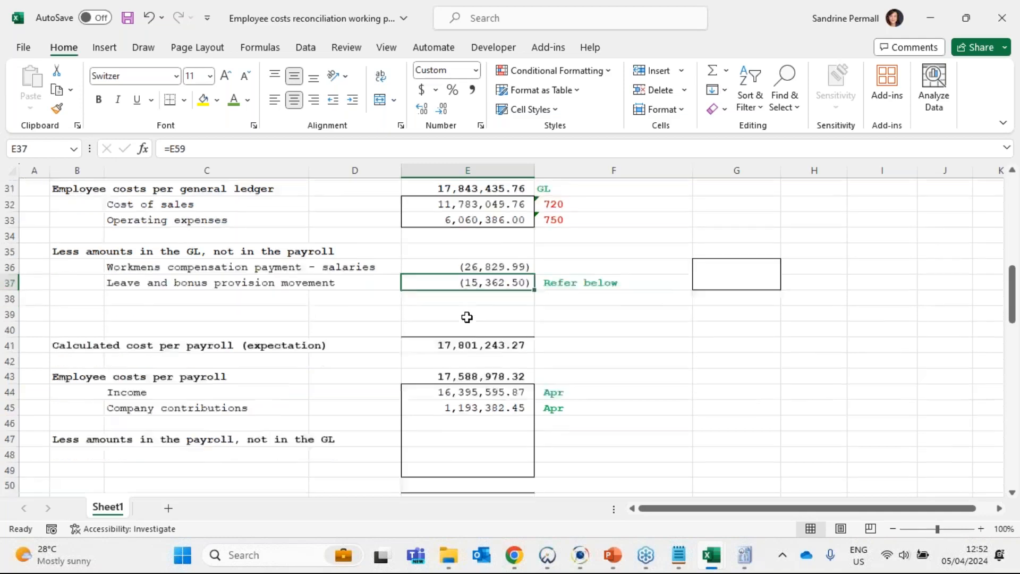
left_click_drag(344, 314, 361, 387)
left_click(492, 338)
left_click(193, 311)
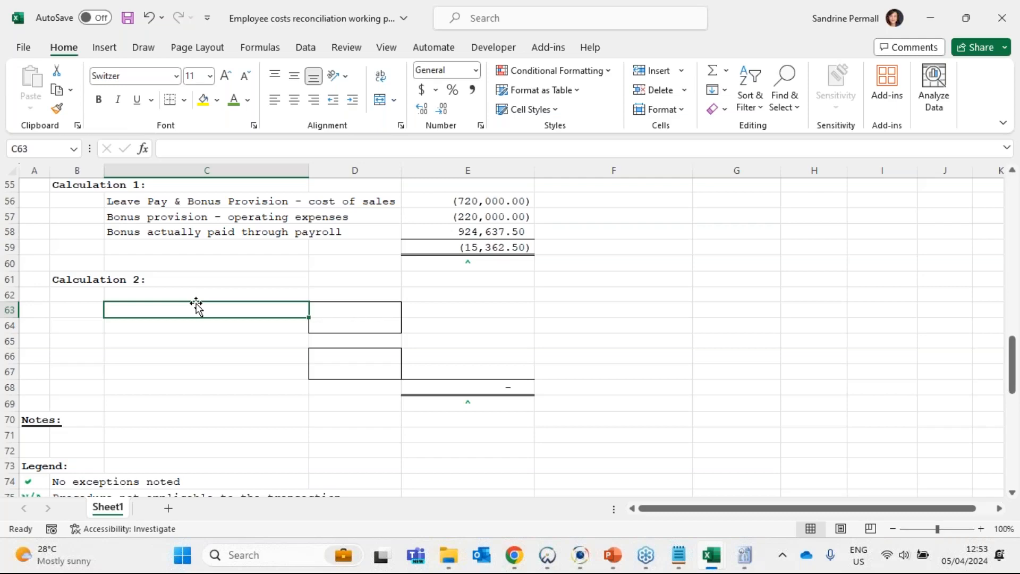
- Switch to Caseware Working Papers and open the 630 Trade and other payables lead sheet under 600 Current liabilities
left_click(553, 557)
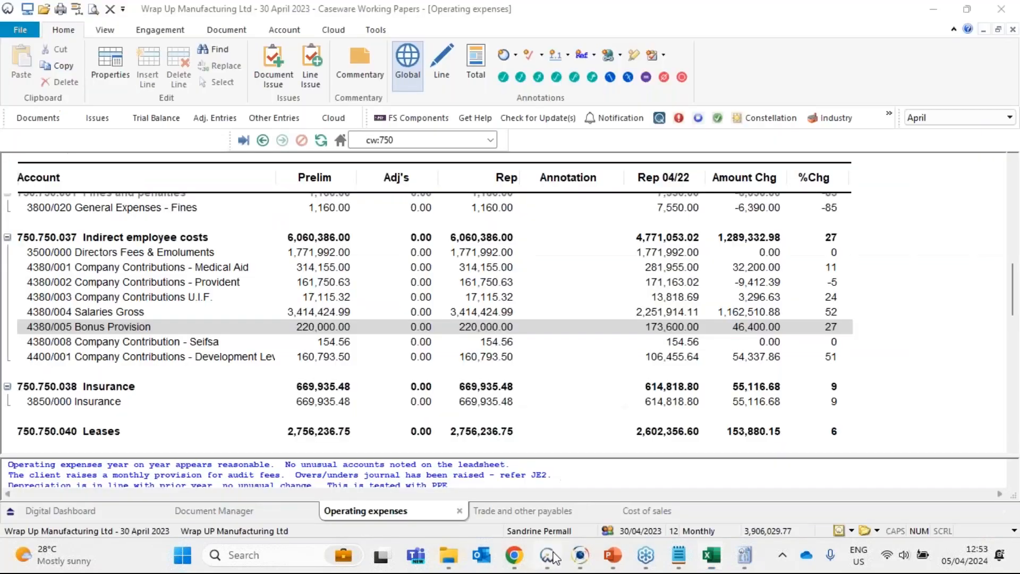
left_click(218, 512)
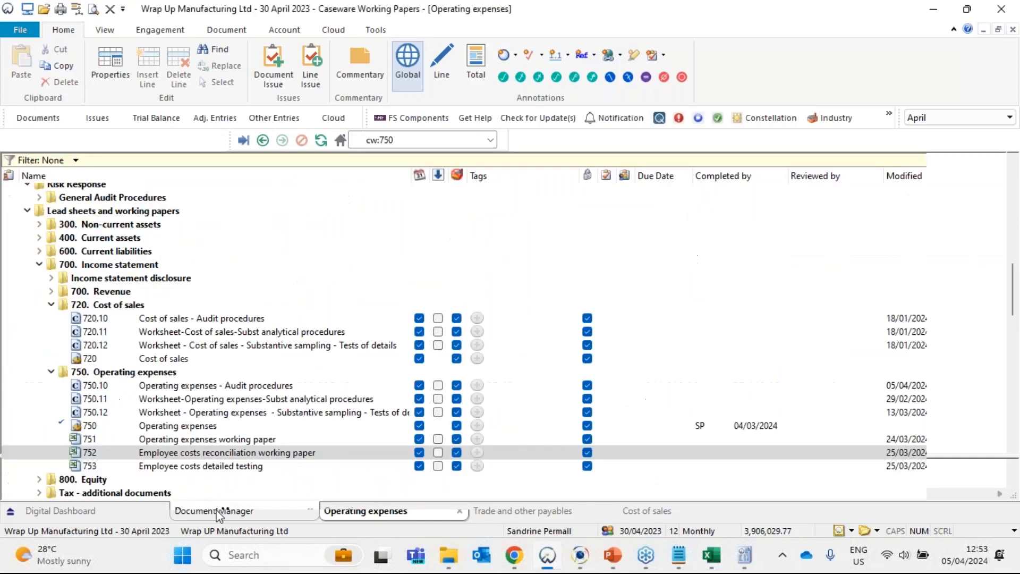
scroll(111, 345, "down", 1)
scroll(114, 335, "up", 1)
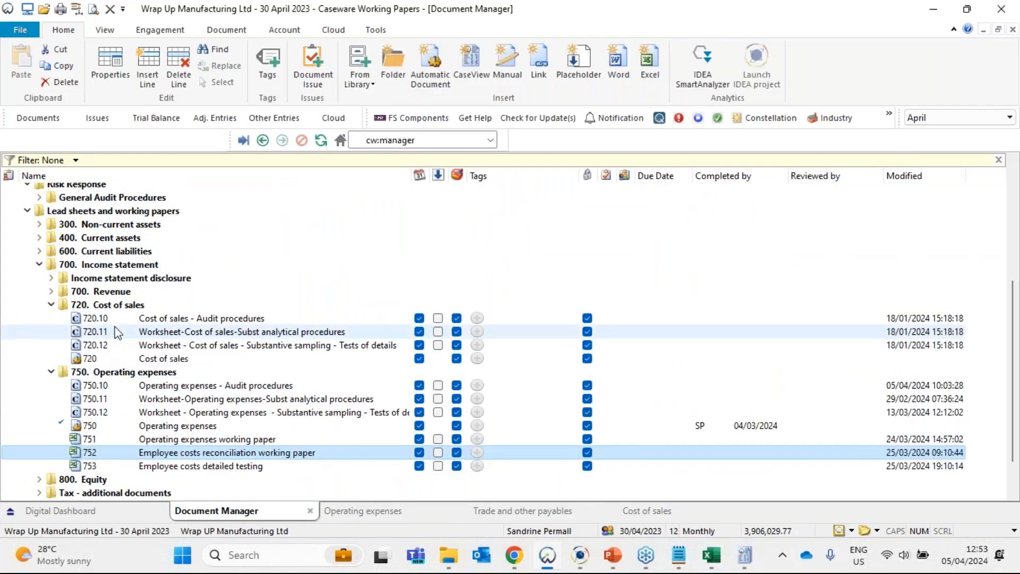
scroll(118, 332, "up", 1)
double_click(137, 292)
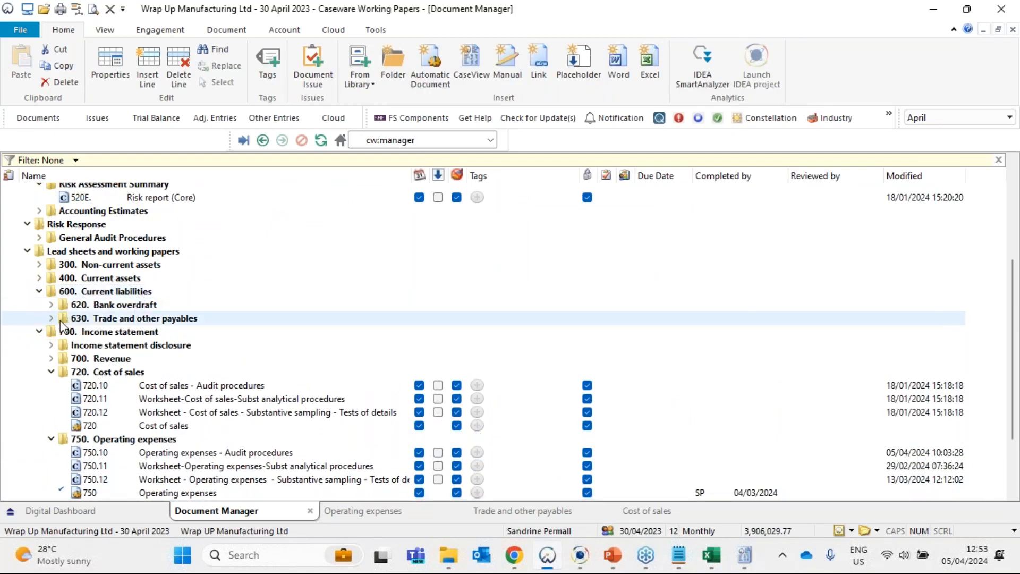
left_click(51, 319)
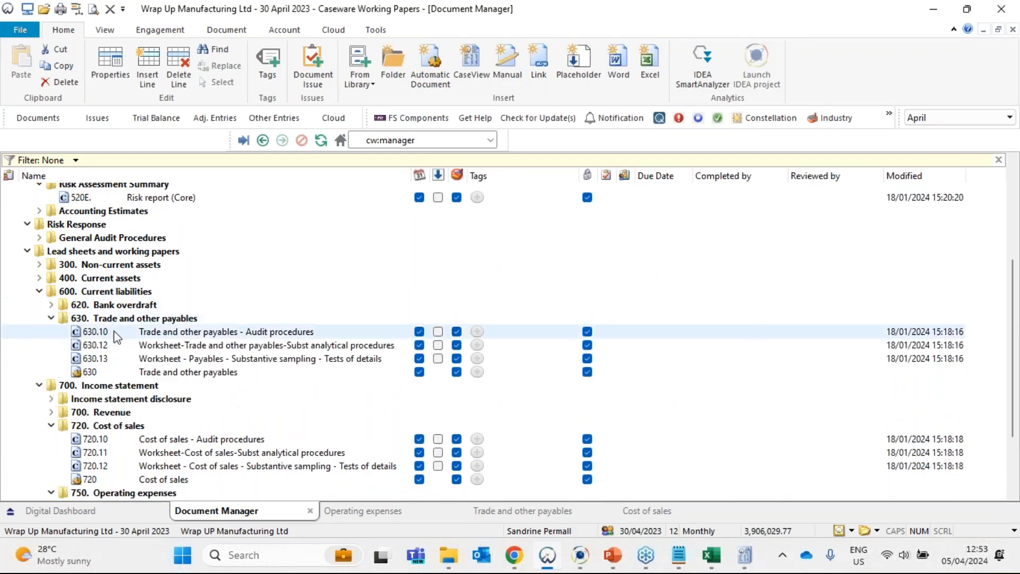
double_click(128, 373)
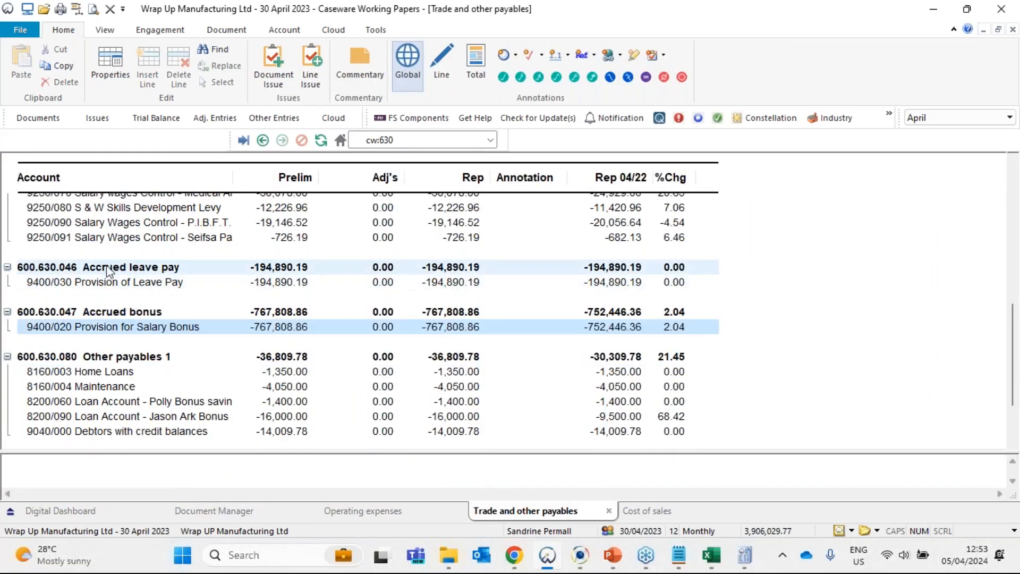
- Compare the current and prior-year balances of accounts 9400/030 Provision of Leave Pay and 9400/020 Provision for Salary Bonus
left_click(107, 282)
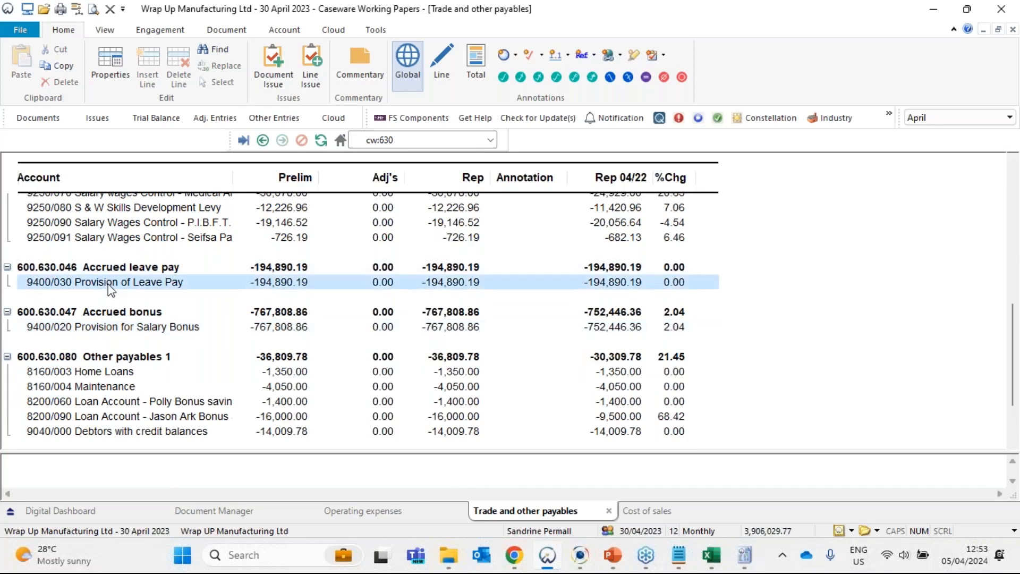
left_click(125, 331, "ctrl")
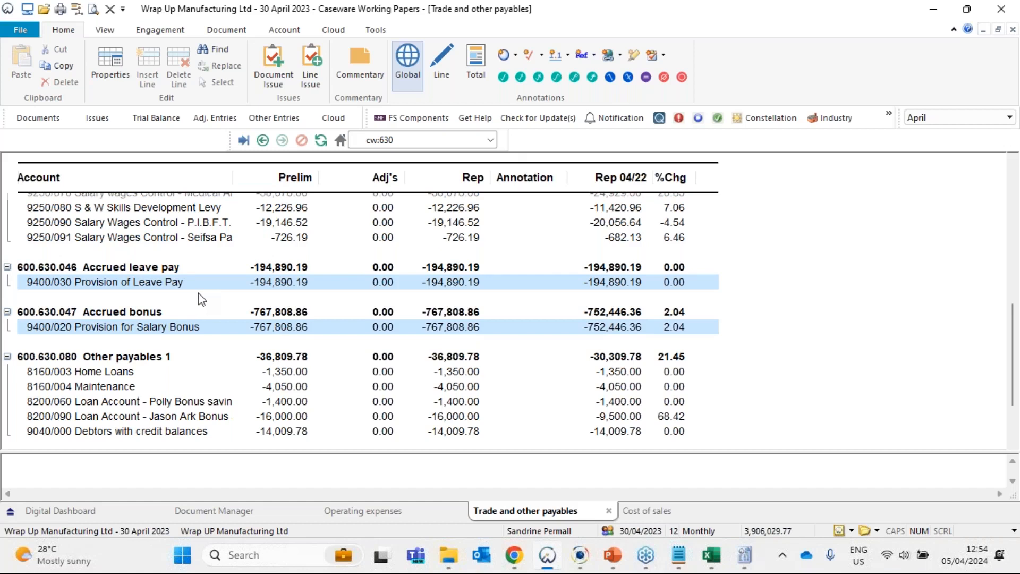
mouse_move(175, 287)
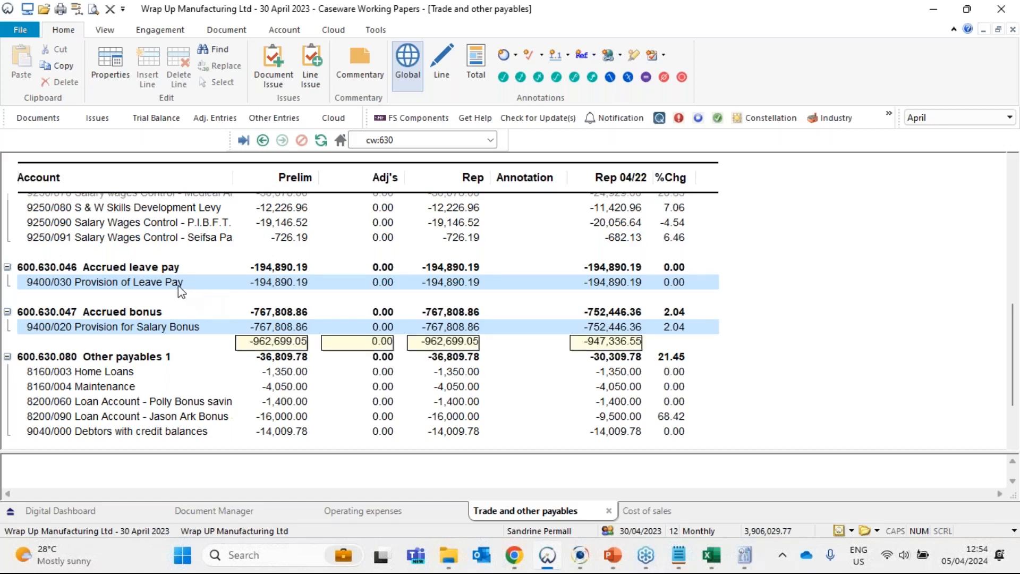
left_click(173, 287)
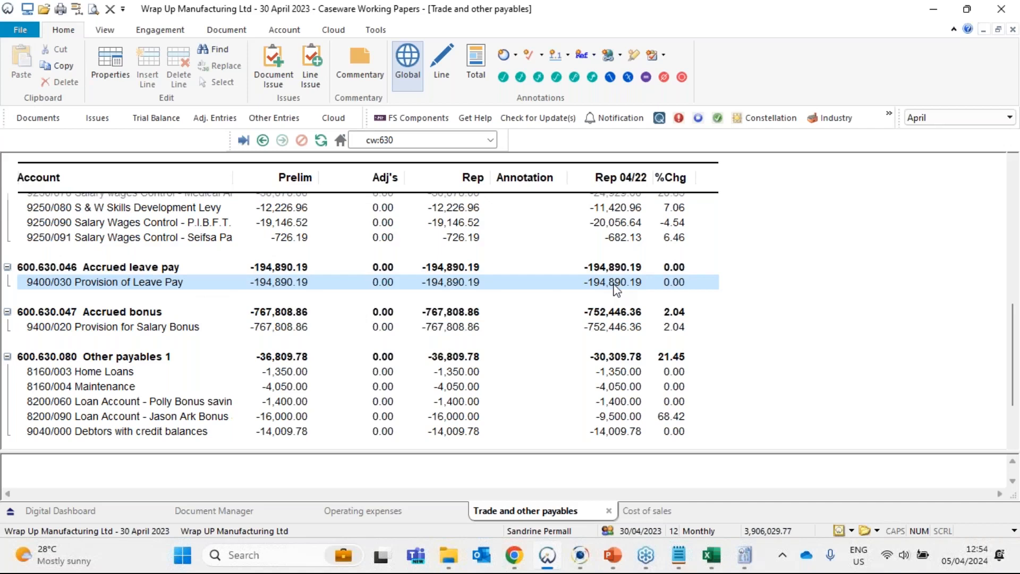
left_click(620, 329, "ctrl")
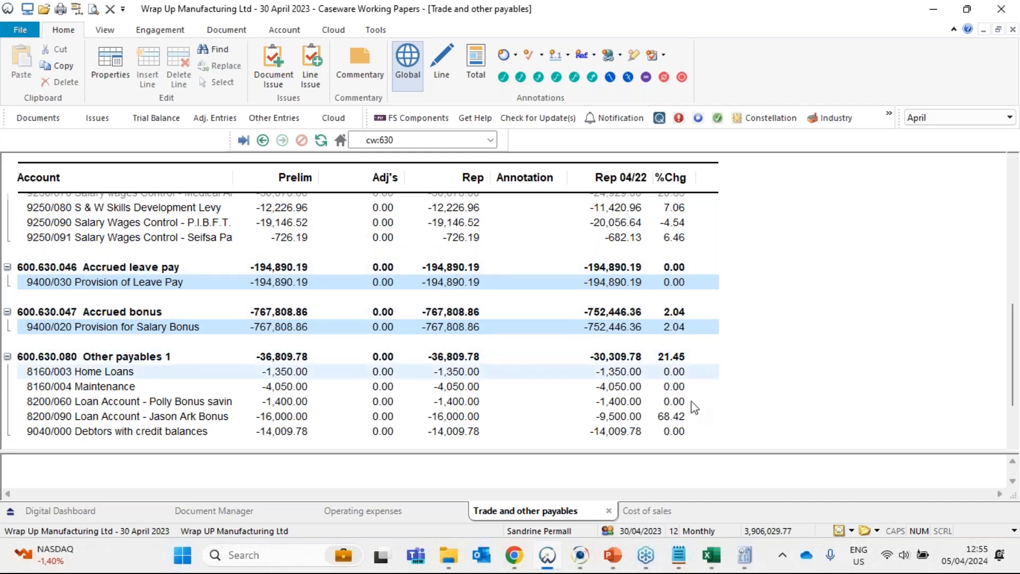
- Switch back to the Excel working paper and label C62 under Calculation 2 "Opening balance of accruals"
left_click(710, 555)
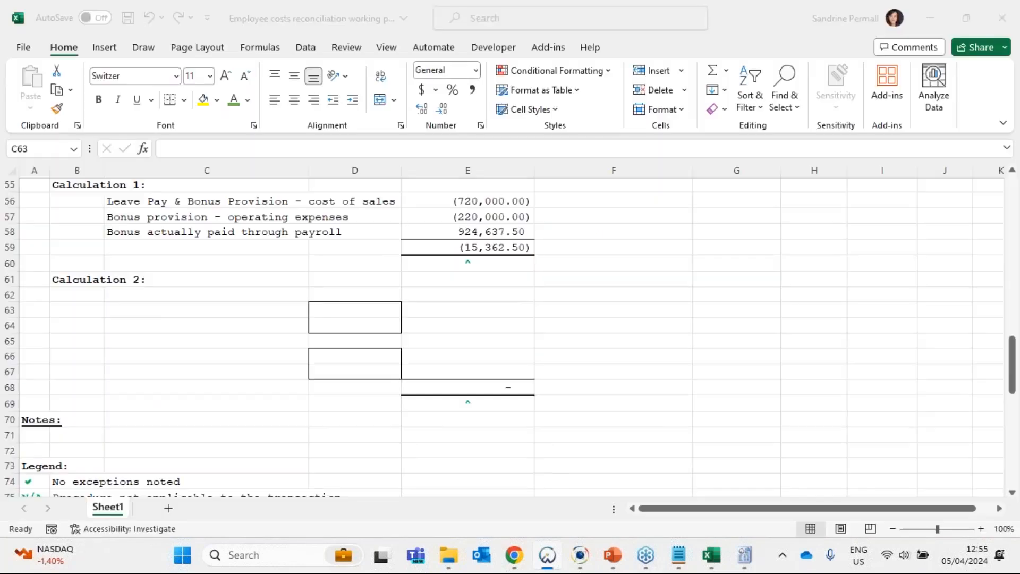
left_click(179, 294)
type("Opening")
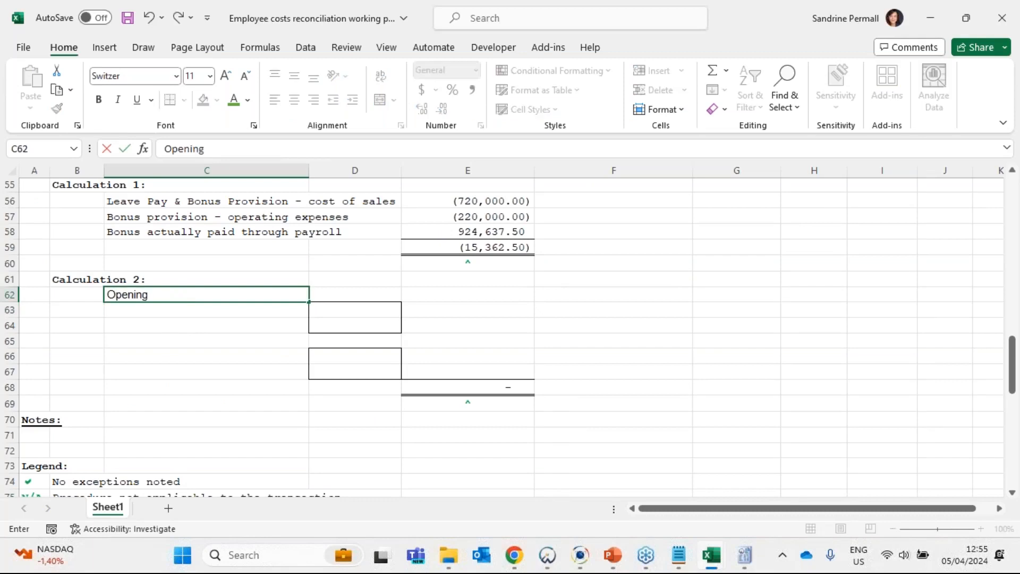
type(" balance of a")
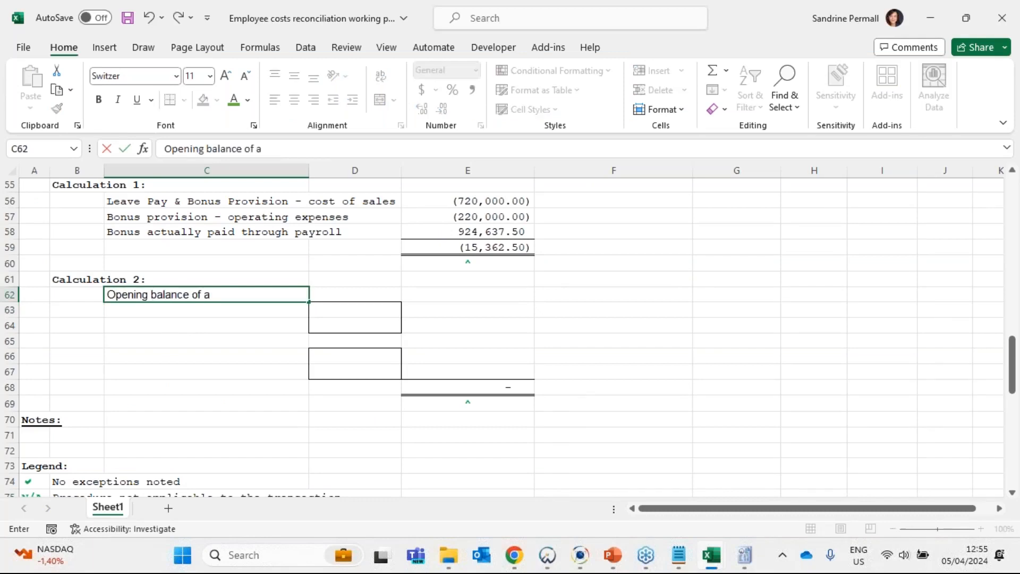
type("ccruals")
key("Return")
- Label C63 "Opening balance on leave pay accrual"
type("OPenin")
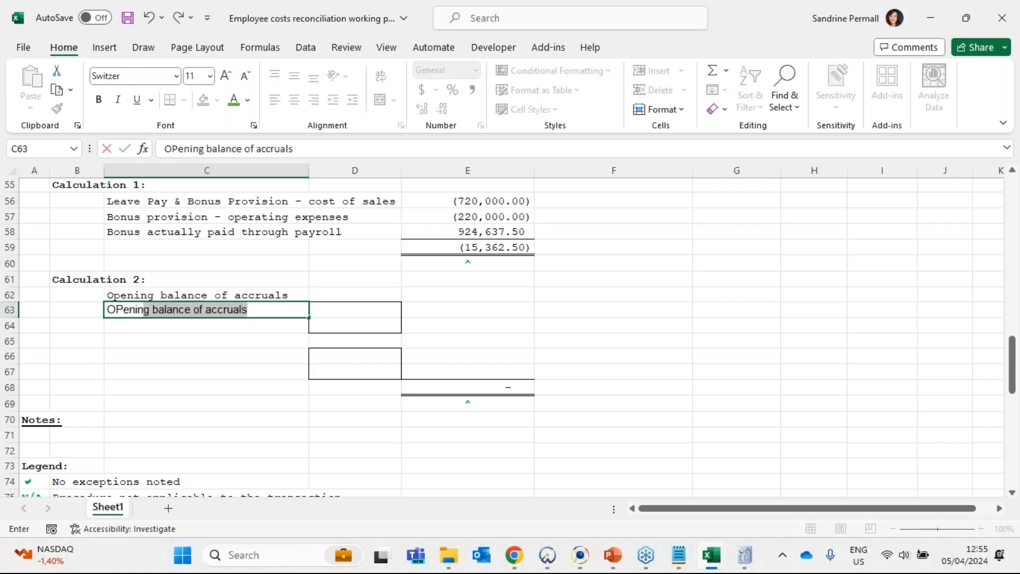
type("g balance on lea")
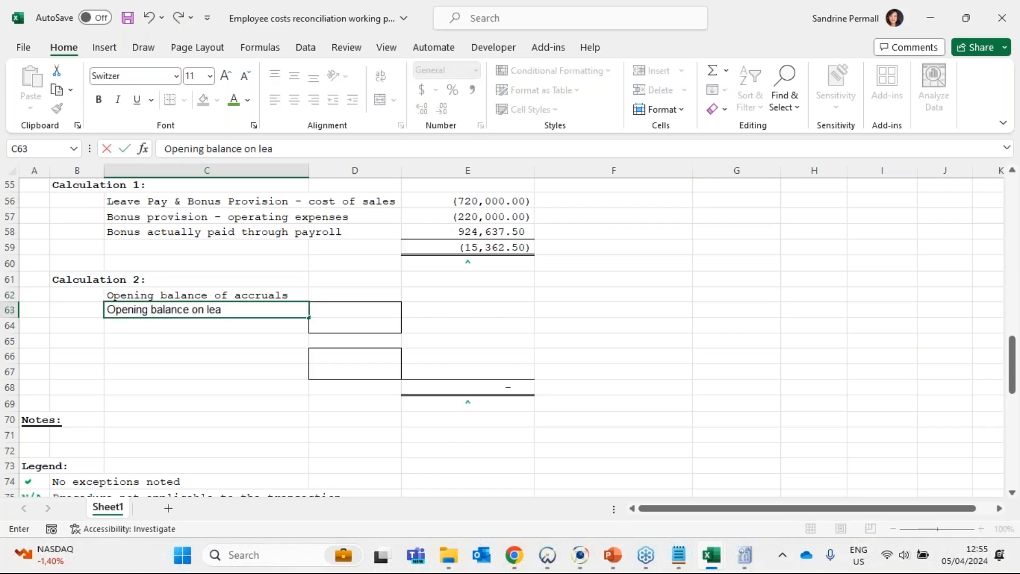
type("ve pay accru")
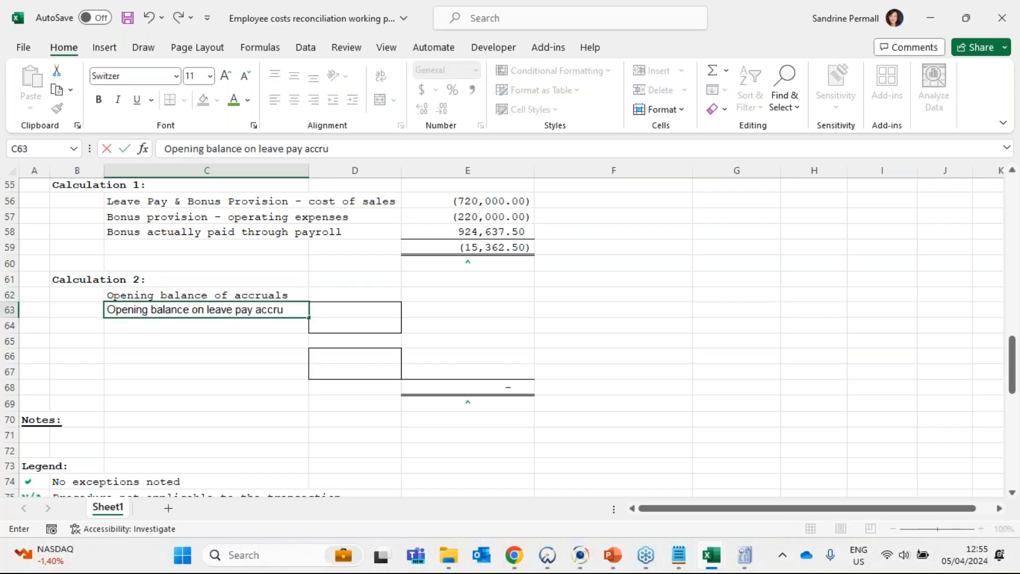
type("al")
key("Tab")
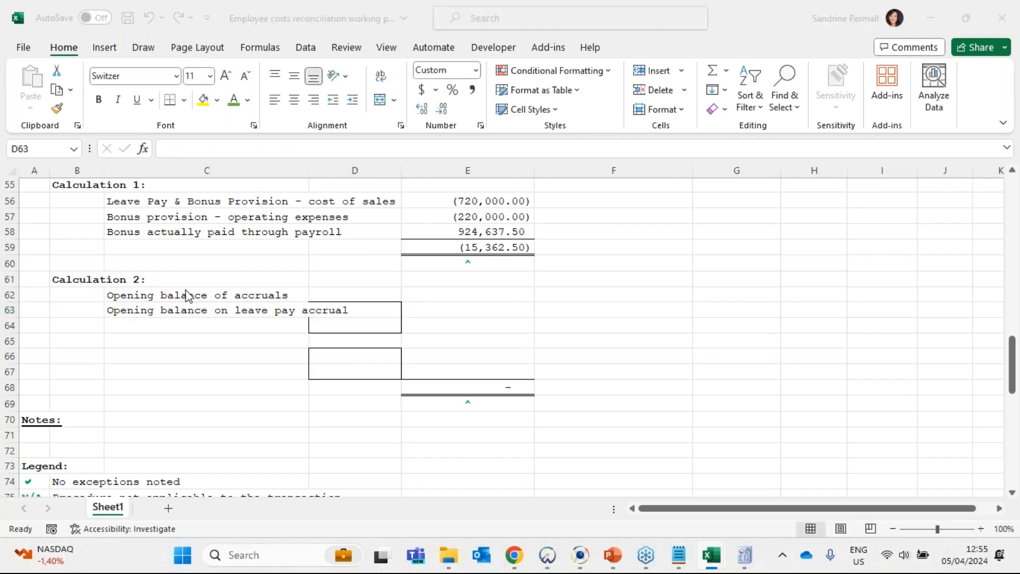
- Look up the prior-year Provision of Leave Pay balance in the Caseware lead sheet and enter 194,890.19 in D63
key("alt+Tab")
left_click(416, 327)
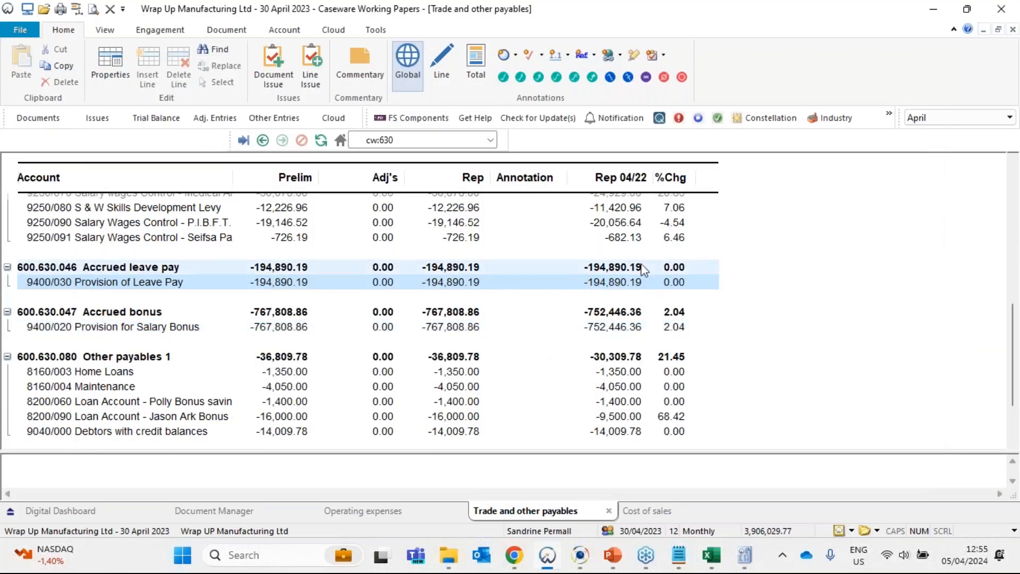
key("alt+Tab")
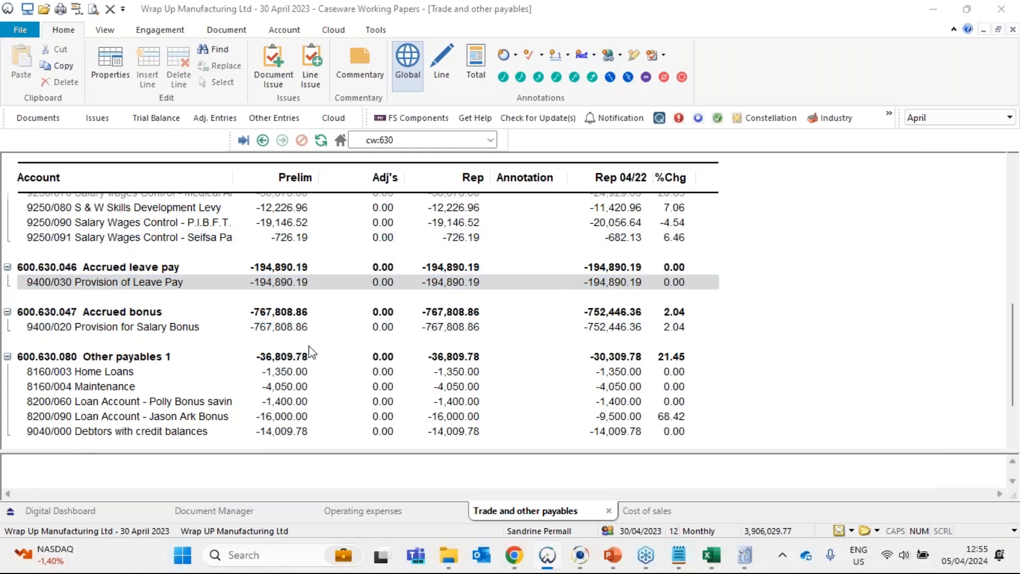
type("194")
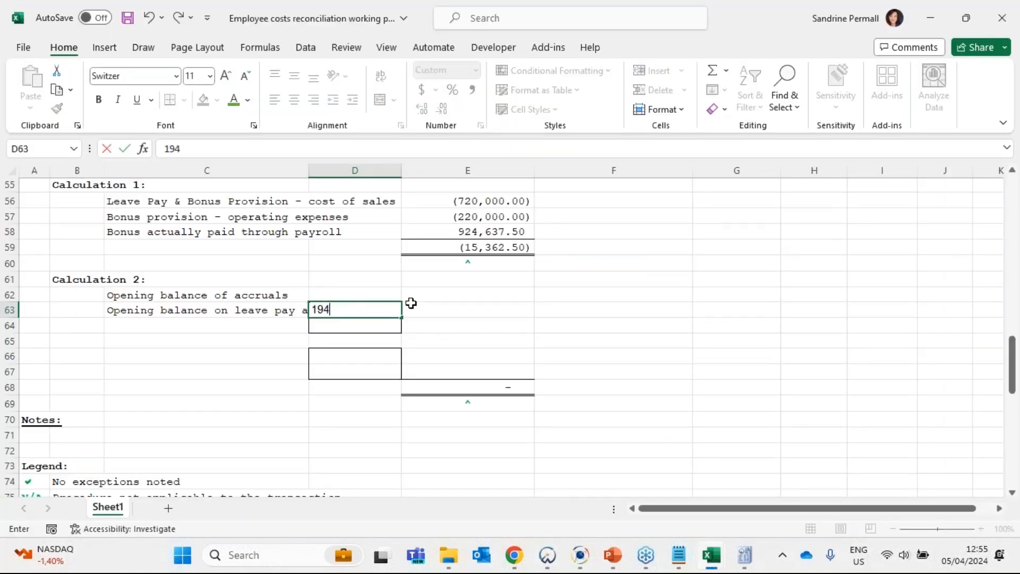
type(",890.19")
key("Return")
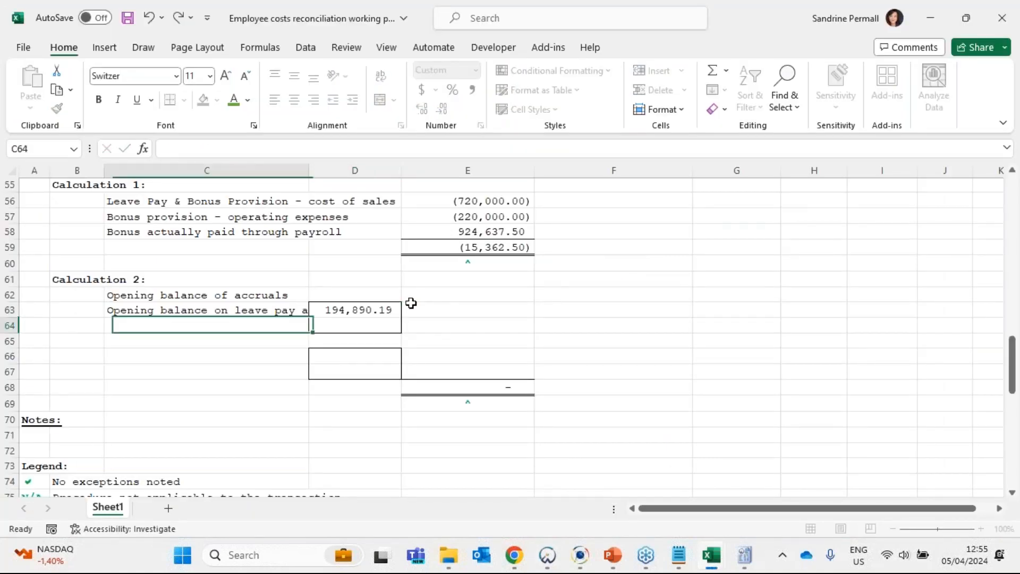
- Look up the prior-year Provision for Salary Bonus balance in Caseware, then label C64 "Opening balance on bonus accrual" in the Excel working paper
key("alt+Tab")
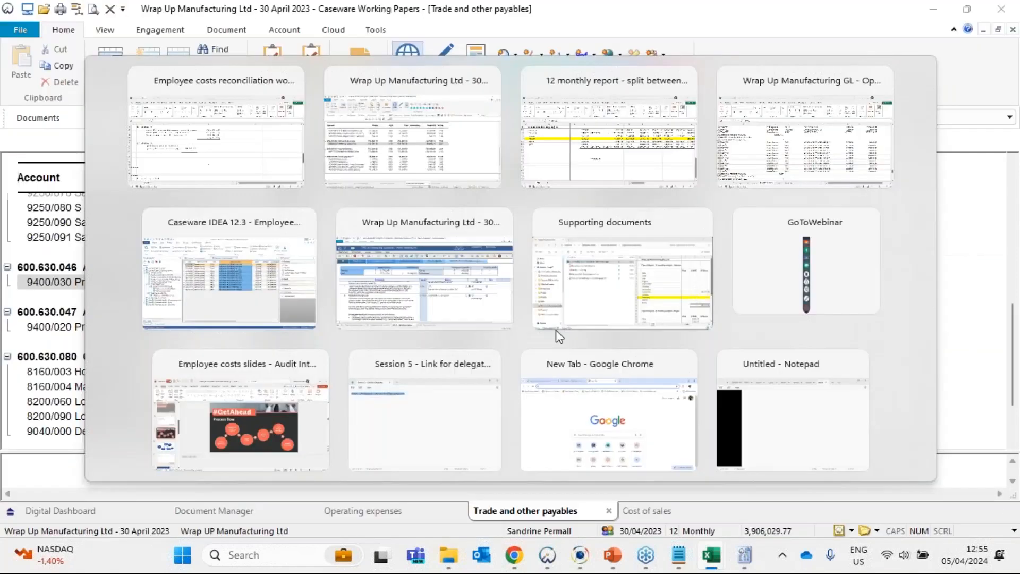
left_click(614, 326)
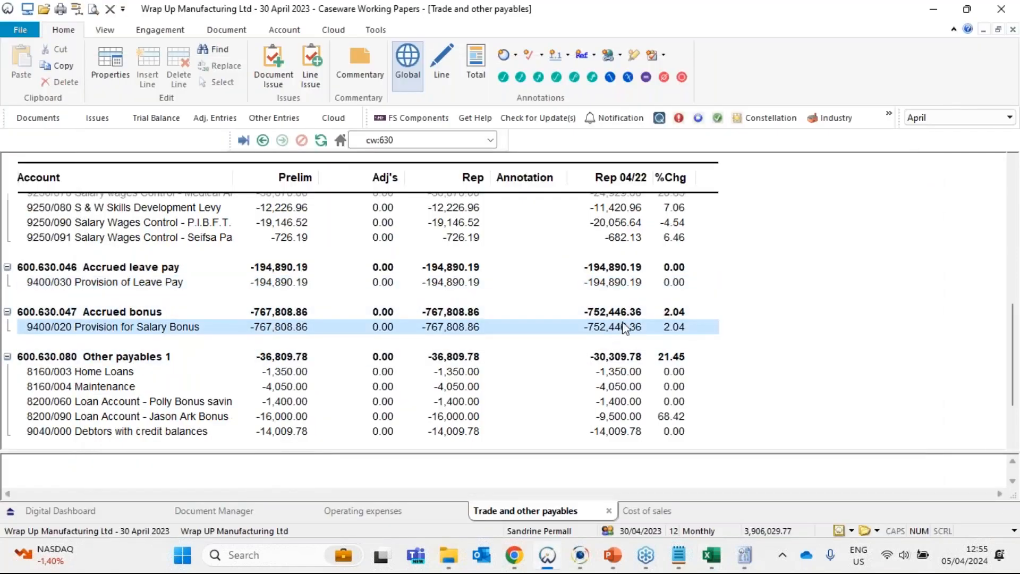
key("alt+Tab")
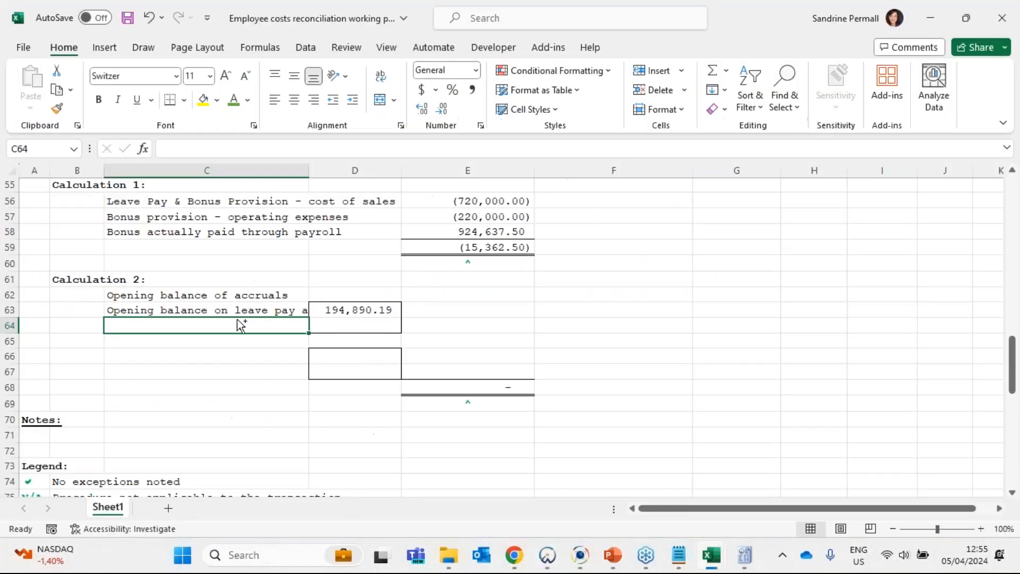
type("Opening balance on leave pay accrual")
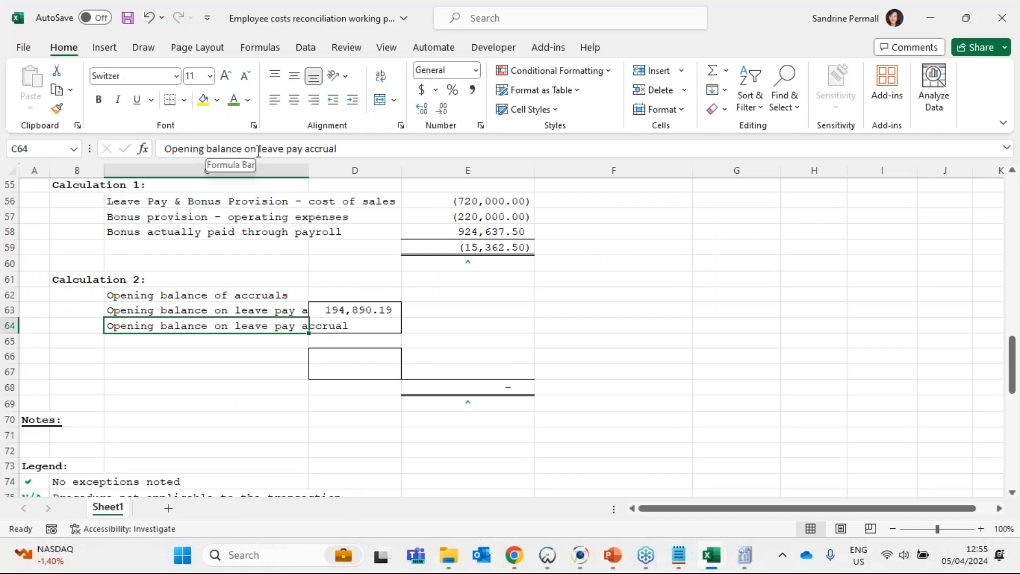
left_click_drag(258, 148, 566, 150)
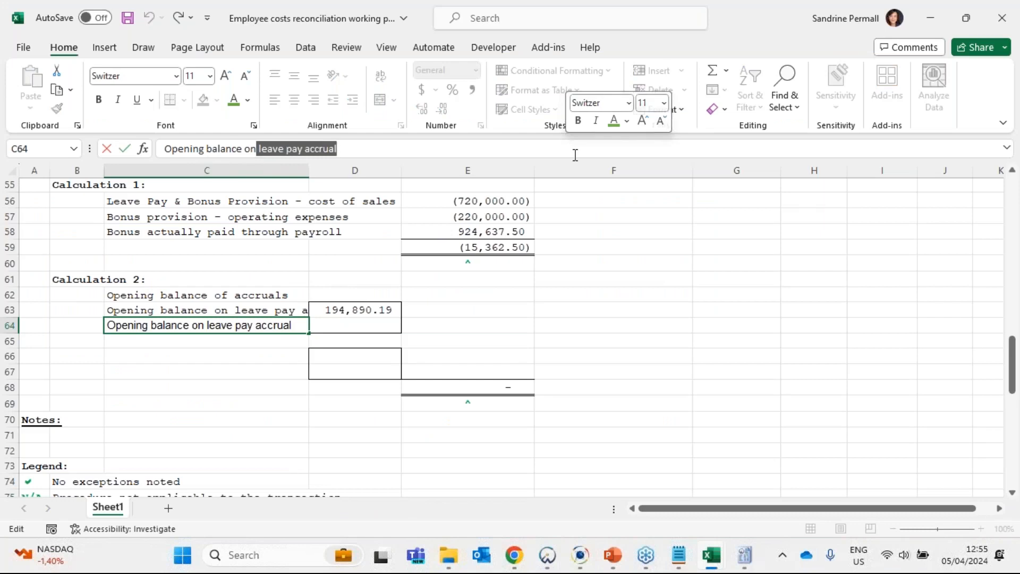
type("bonus")
key("BackSpace")
key("BackSpace")
key("BackSpace")
key("BackSpace")
type("on")
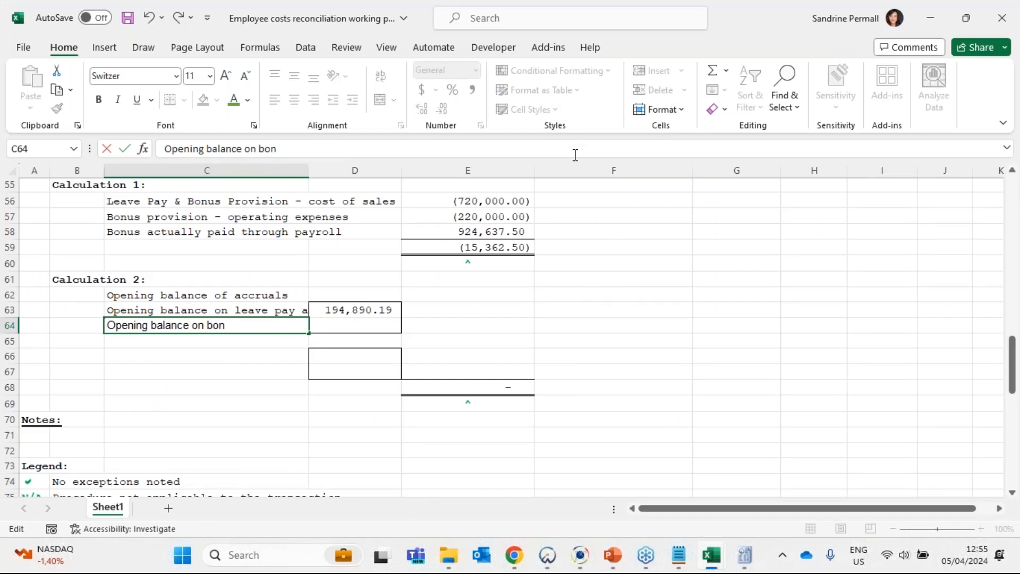
type("us accrual")
key("Tab")
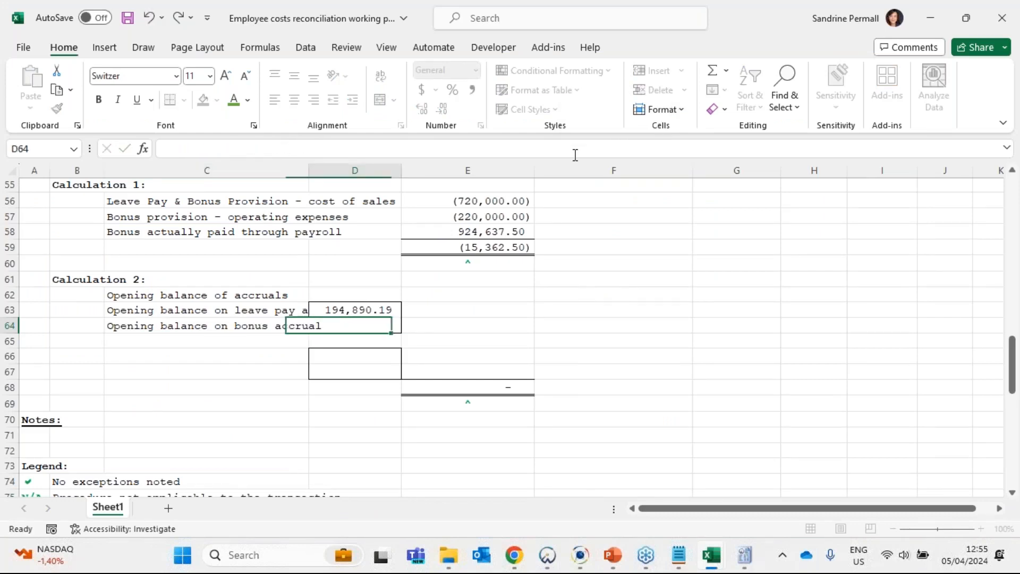
- Enter the opening bonus accrual of 752,446.36 in D64
type("75")
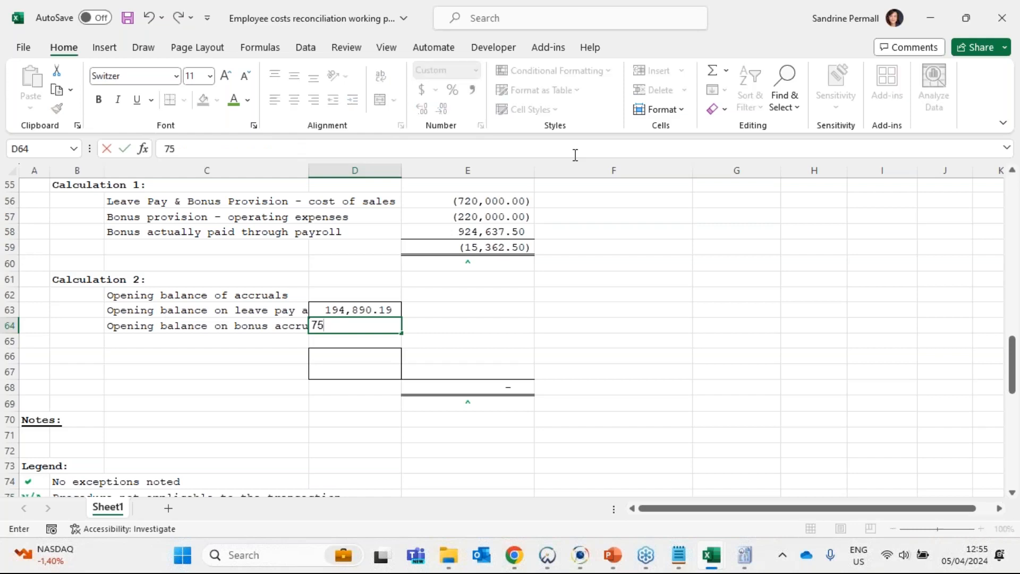
type("2,446.36")
key("Return")
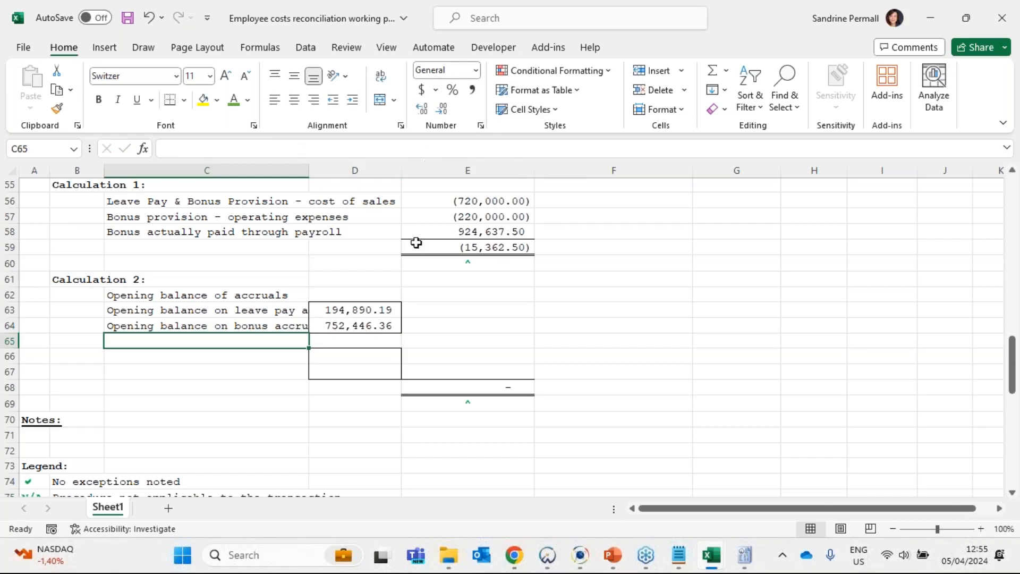
- Total the two opening accruals in E62 with =SUM(D63:D64) and select the opening balance row C62:E62
left_click(433, 295)
left_click(712, 70)
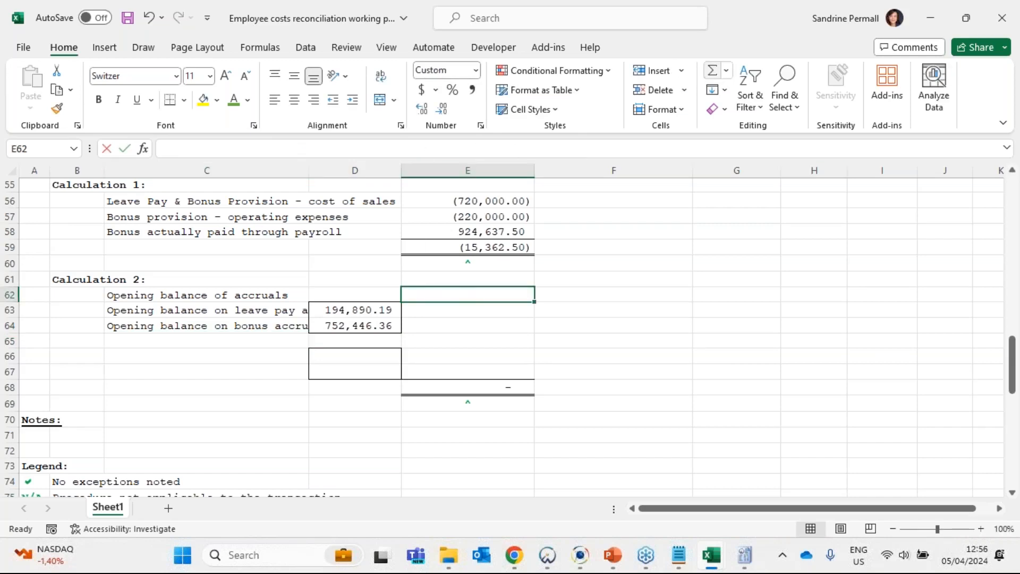
left_click_drag(354, 309, 375, 329)
key("Return")
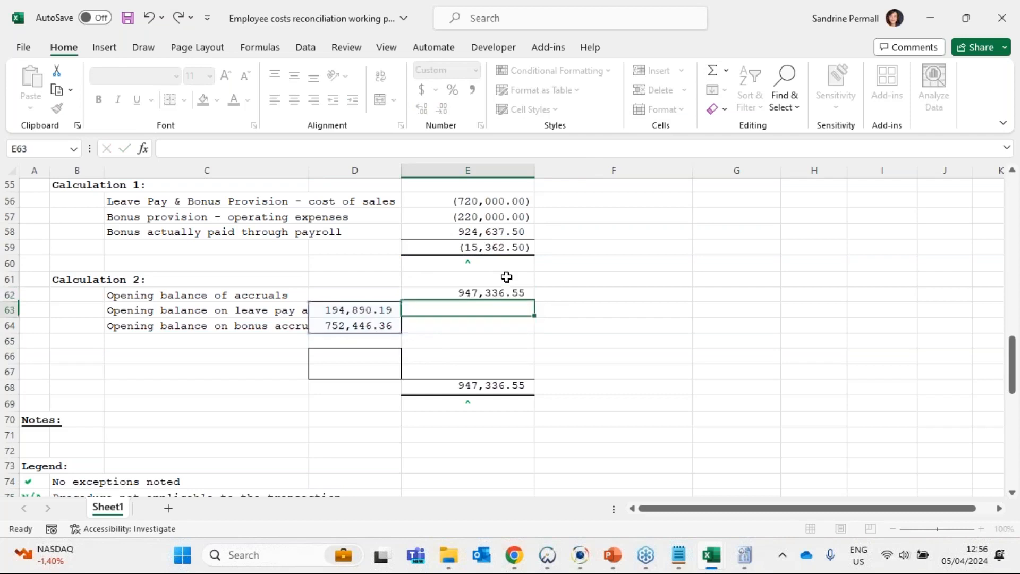
left_click_drag(495, 294, 187, 292)
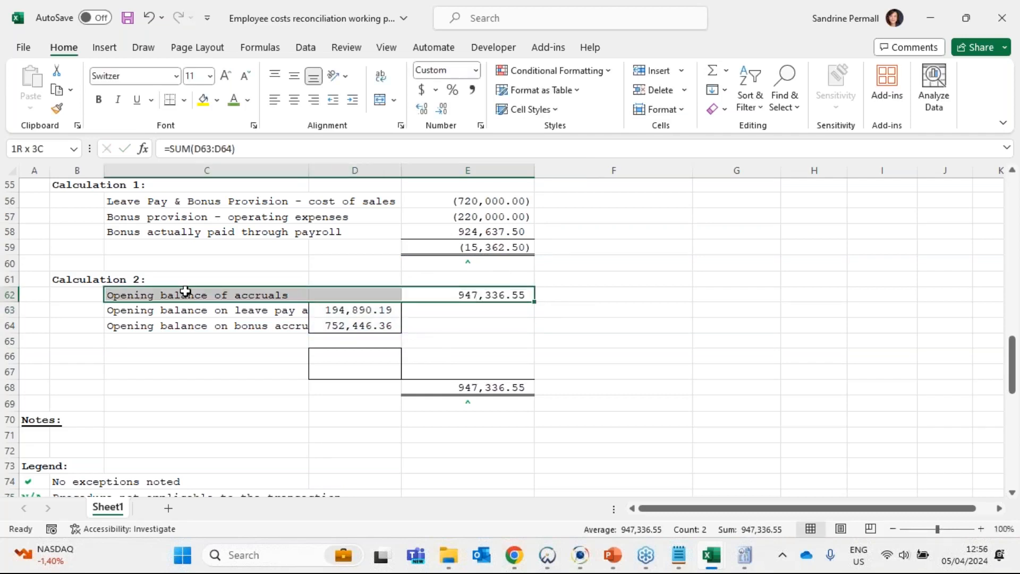
- Copy the three opening balance labels in C62:C64 into the closing section starting at C65
left_click(481, 295)
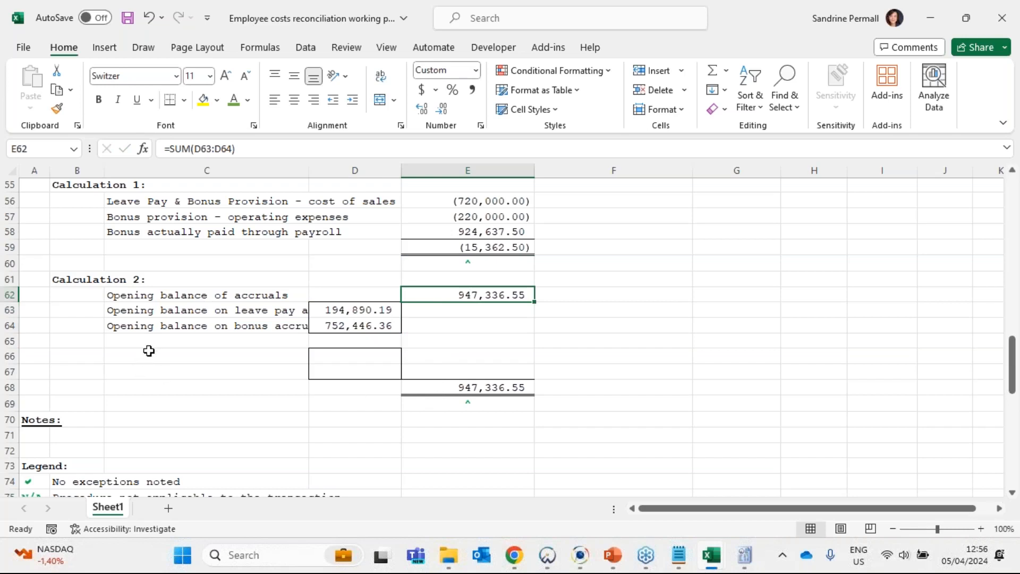
left_click_drag(165, 294, 164, 325)
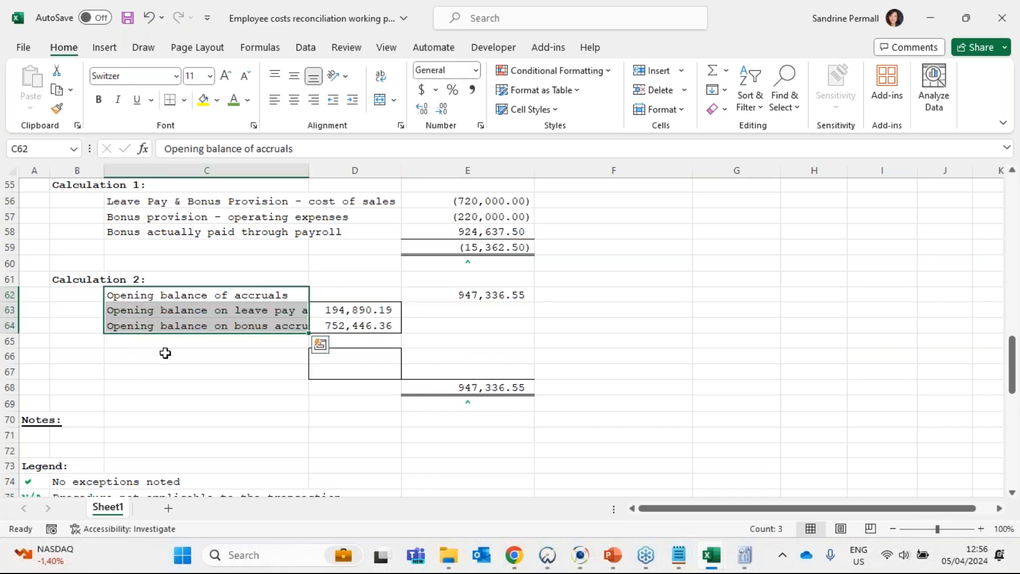
key("ctrl+c")
left_click(199, 344)
key("ctrl+v")
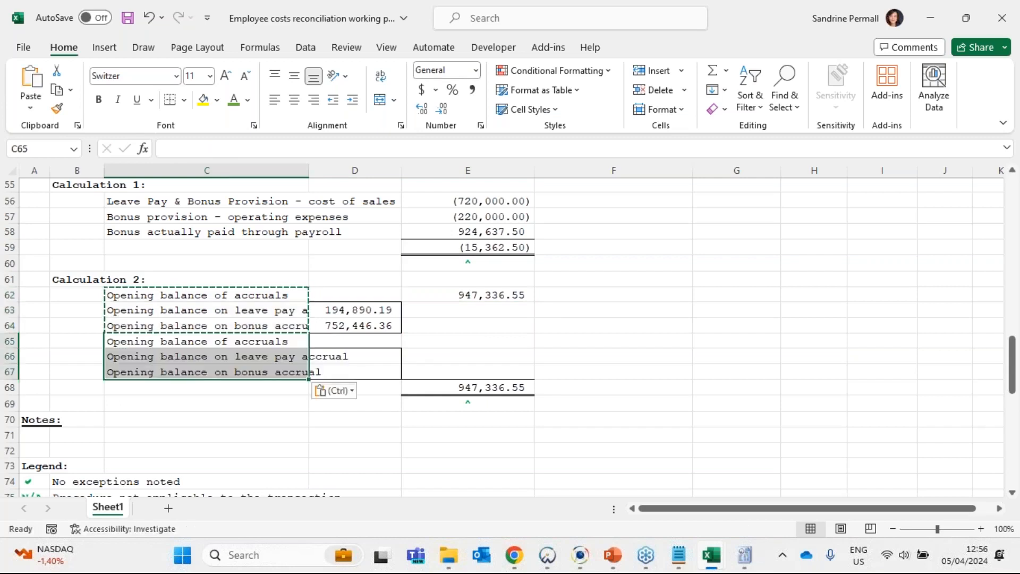
- Replace all occurrences of "Opening" with "Closing" in the copied labels C65:C67
key("ctrl+f")
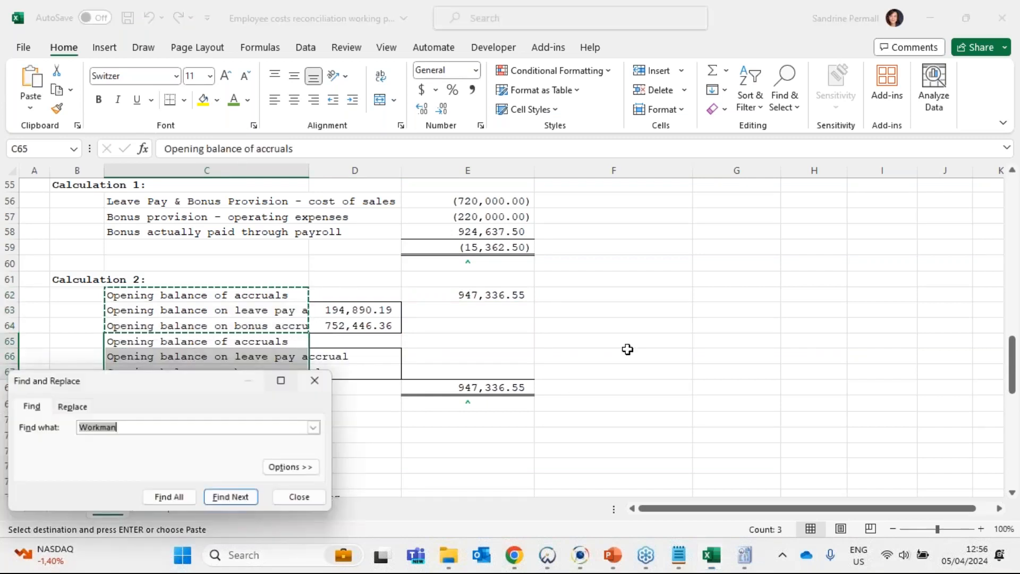
left_click(86, 406)
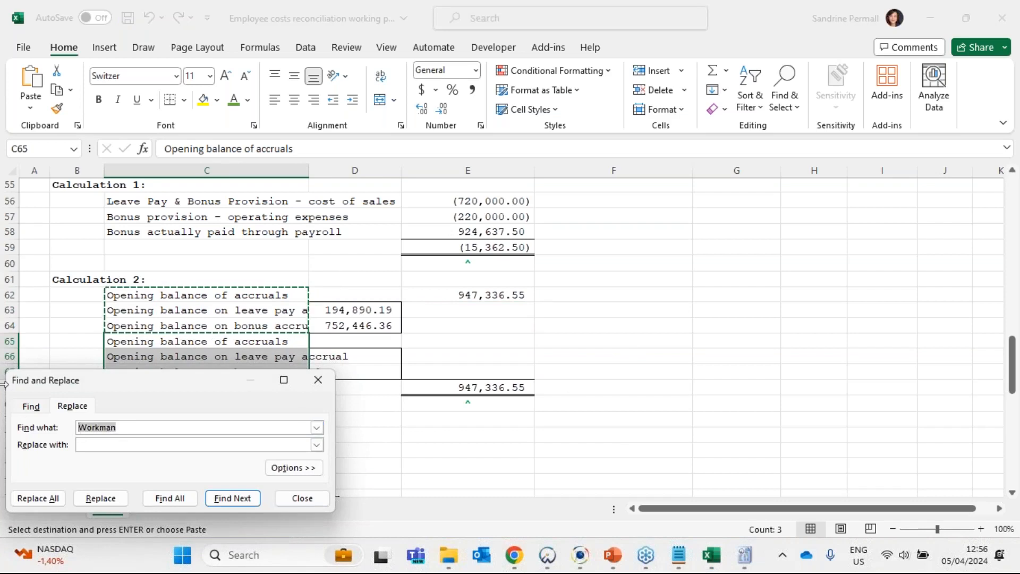
type("OPening")
key("BackSpace")
key("BackSpace")
key("BackSpace")
key("BackSpace")
key("BackSpace")
key("BackSpace")
type("pening")
key("Tab")
type("Closing")
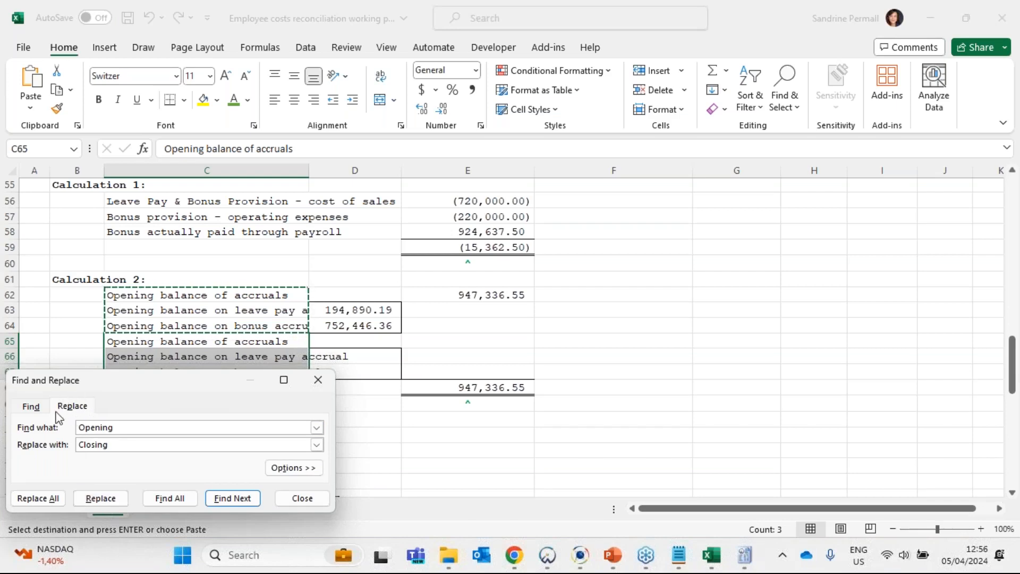
left_click(44, 501)
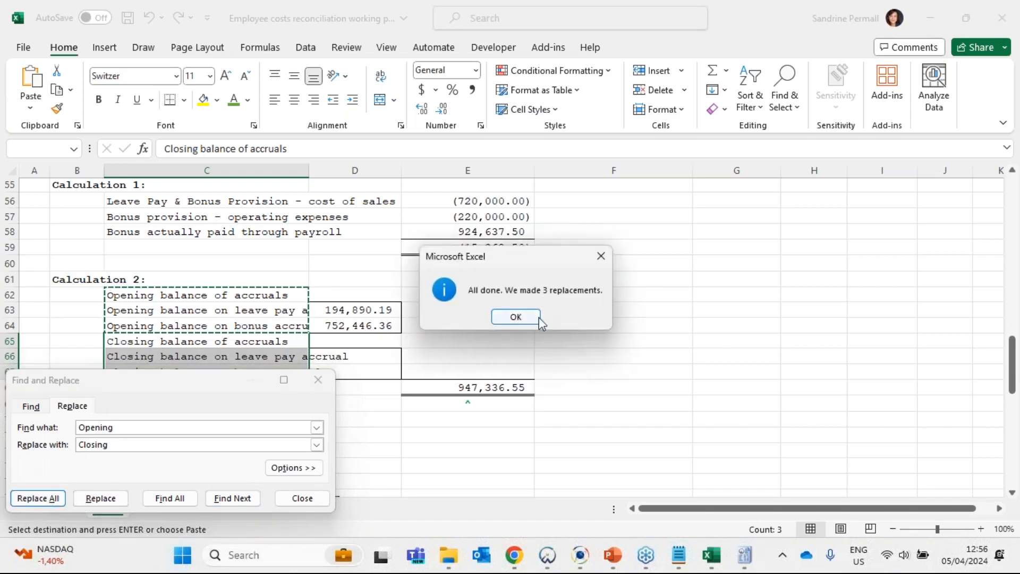
left_click(511, 315)
left_click(318, 380)
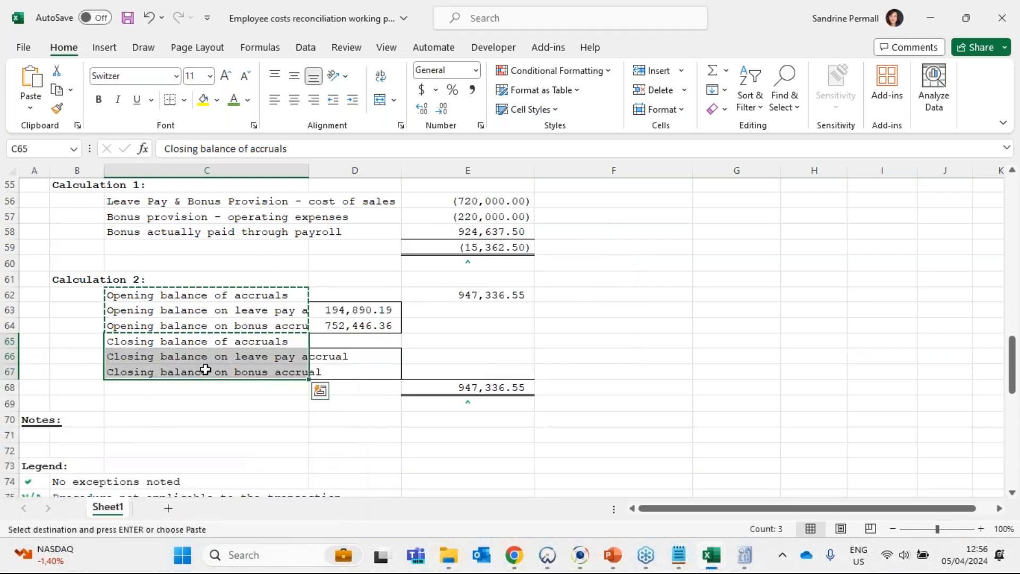
key("Escape")
left_click(174, 339)
left_click_drag(170, 358, 182, 375)
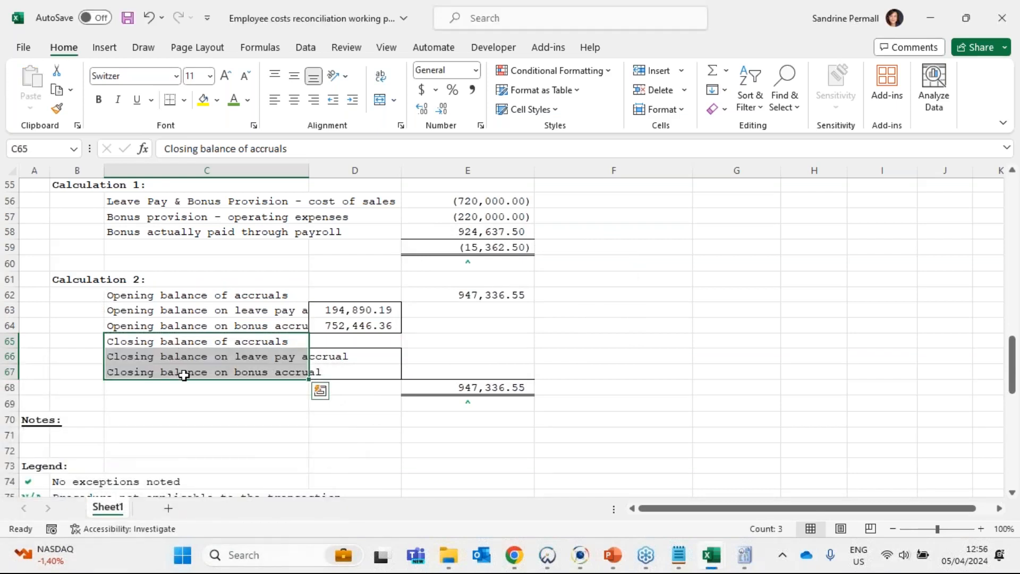
- Look up the current-year Provision of Leave Pay balance in Caseware and enter 194,890.19 in D66 of the Excel working paper
left_click(342, 357)
key("alt+Tab")
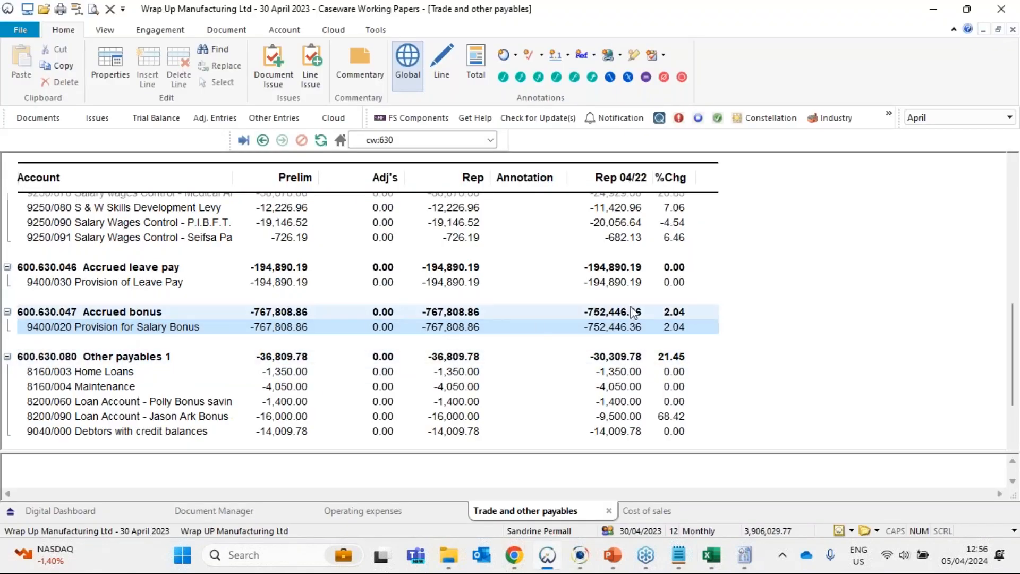
left_click(474, 282)
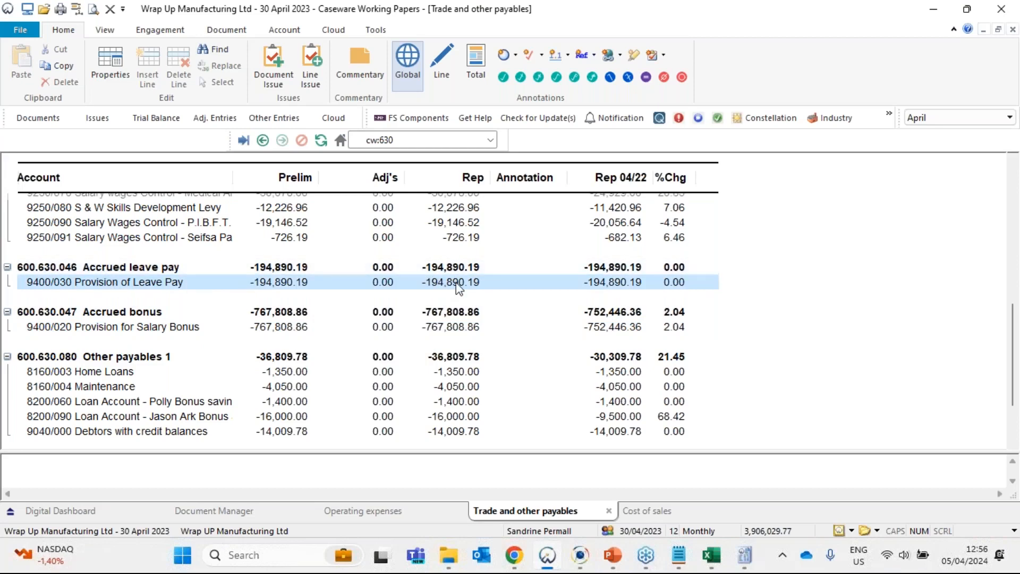
key("alt+Tab")
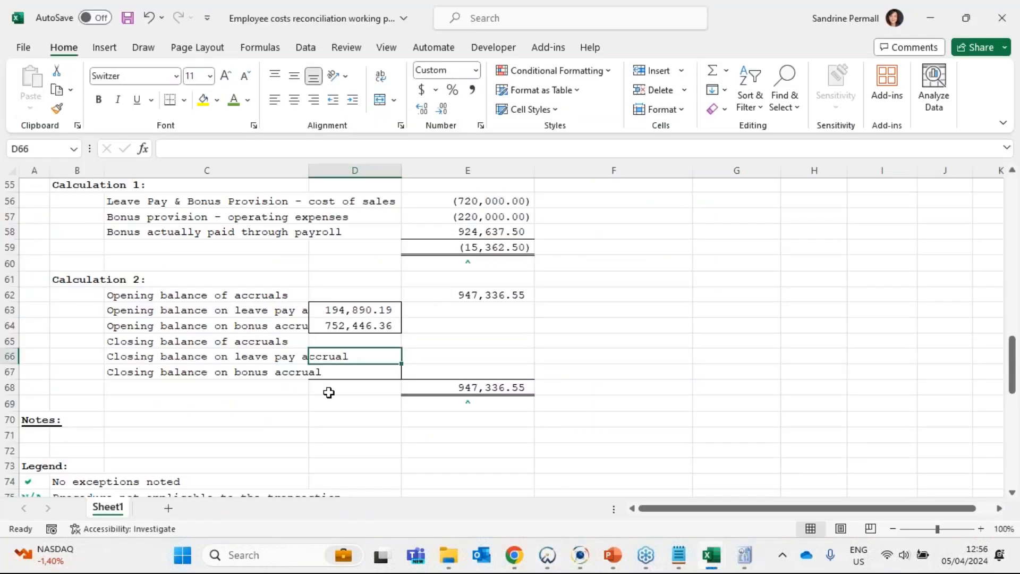
type("194890.1")
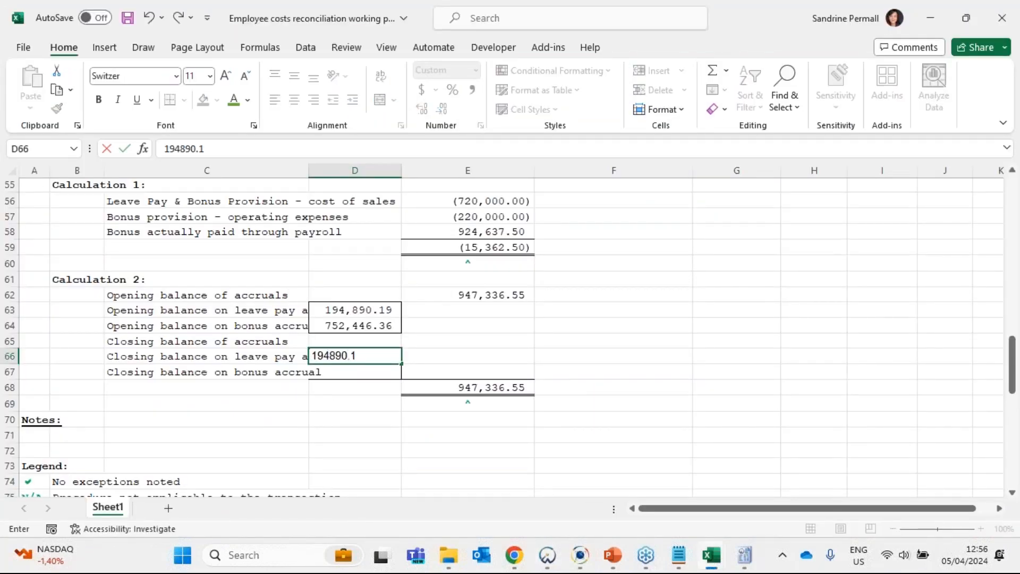
type("9")
key("ctrl+Return")
- Look up the current-year Provision for Salary Bonus balance in Caseware and enter 767,808.86 in D67 of the Excel working paper
key("alt+Tab")
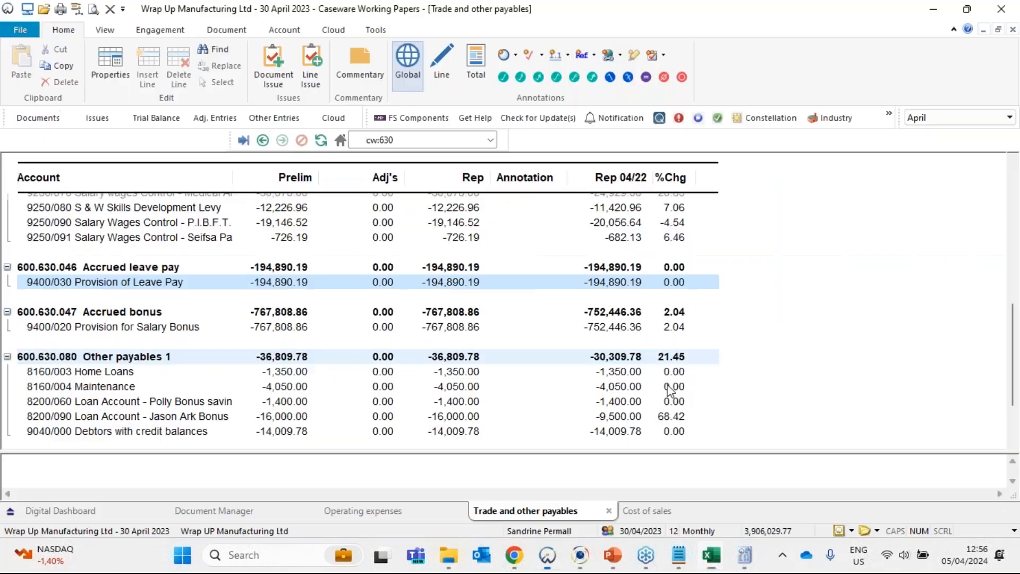
left_click(451, 329)
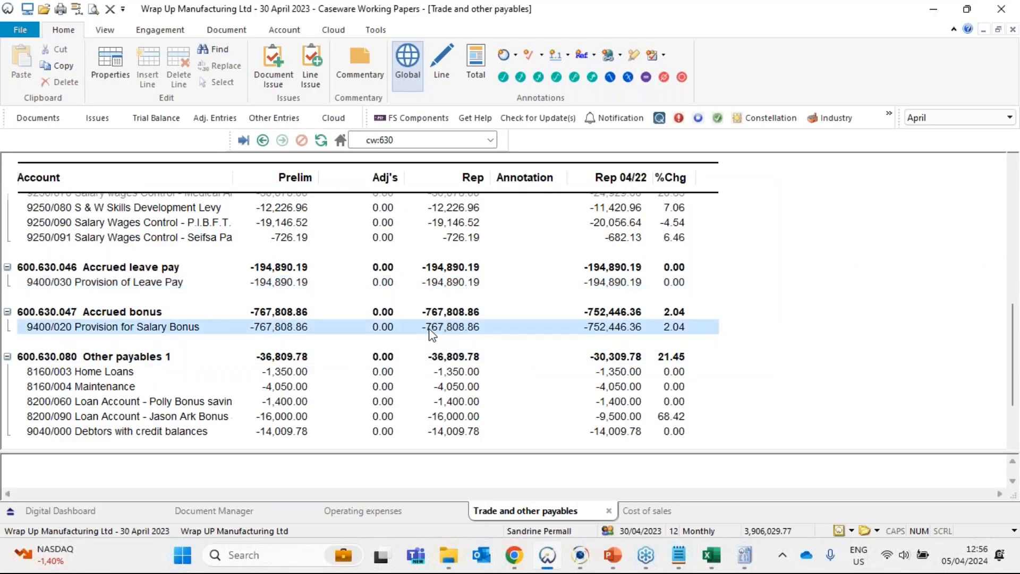
key("alt+Tab")
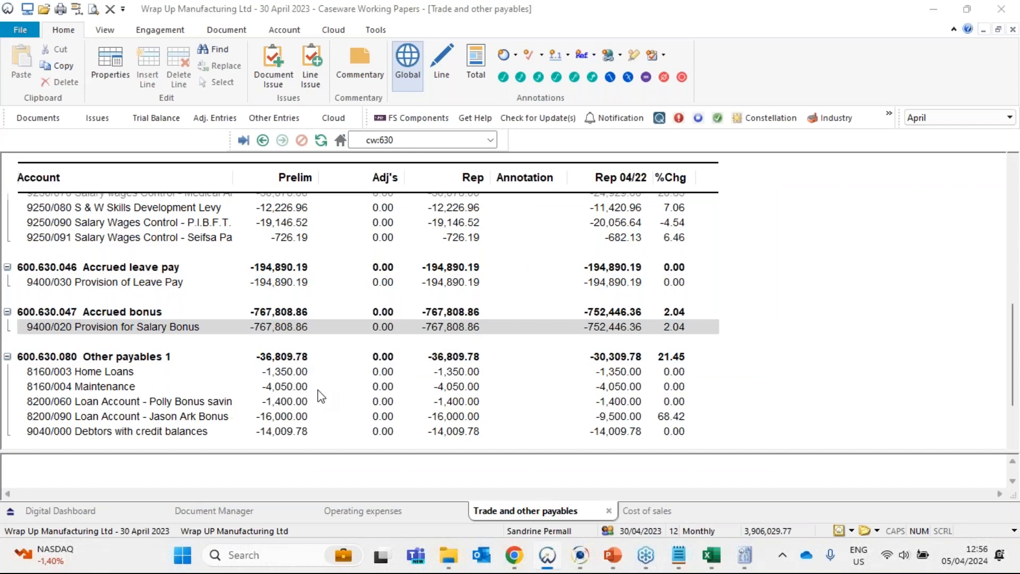
type("767,808.")
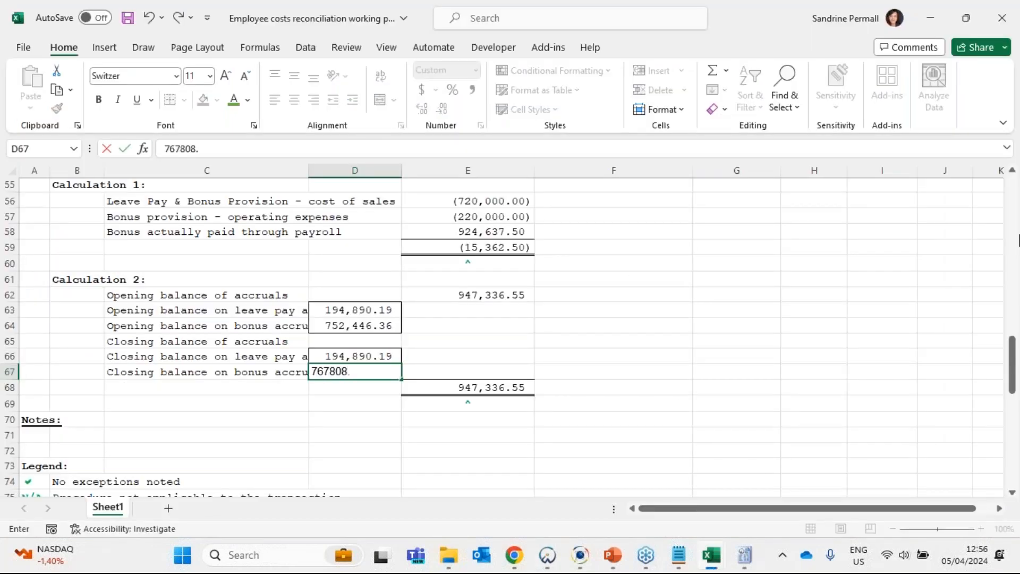
type("86")
key("Return")
- Total the two closing accruals in E65 with =SUM(D66:D67)
left_click(505, 332)
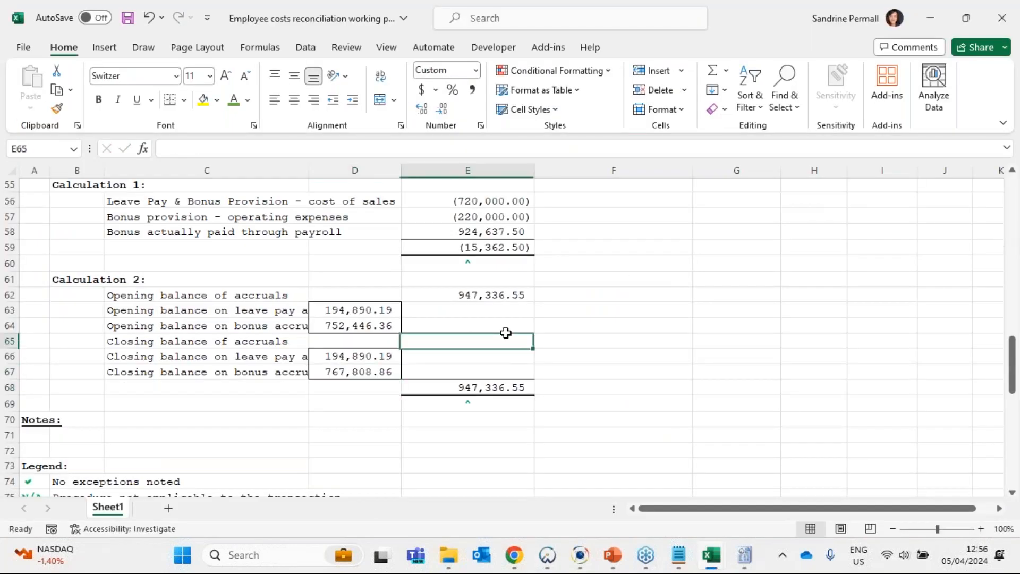
left_click(712, 70)
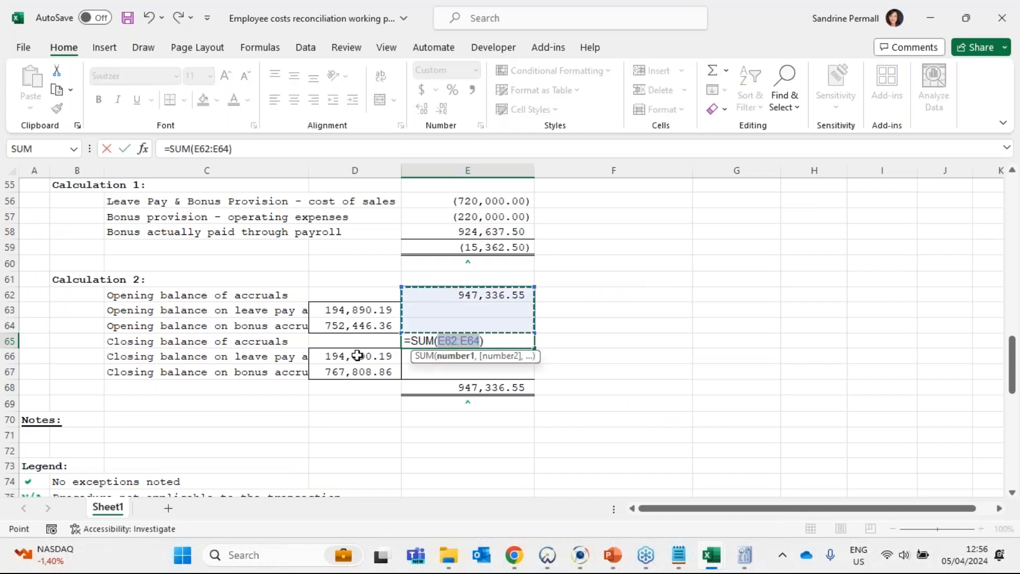
left_click_drag(357, 355, 357, 372)
key("Return")
left_click(504, 336)
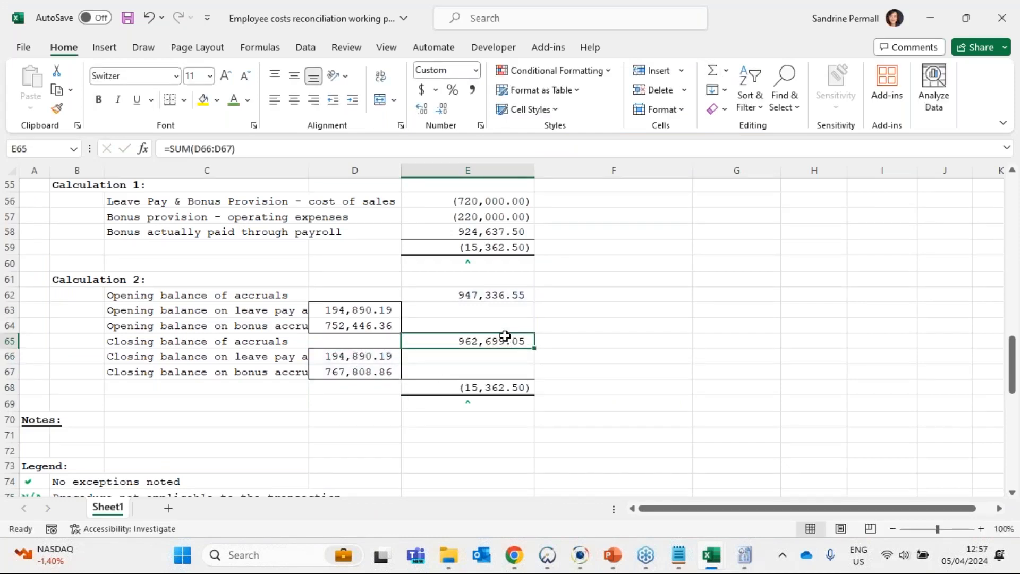
- Compare the Calculation 2 result in E68 with the Calculation 1 total in E59
key("Down")
key("Down")
key("Down")
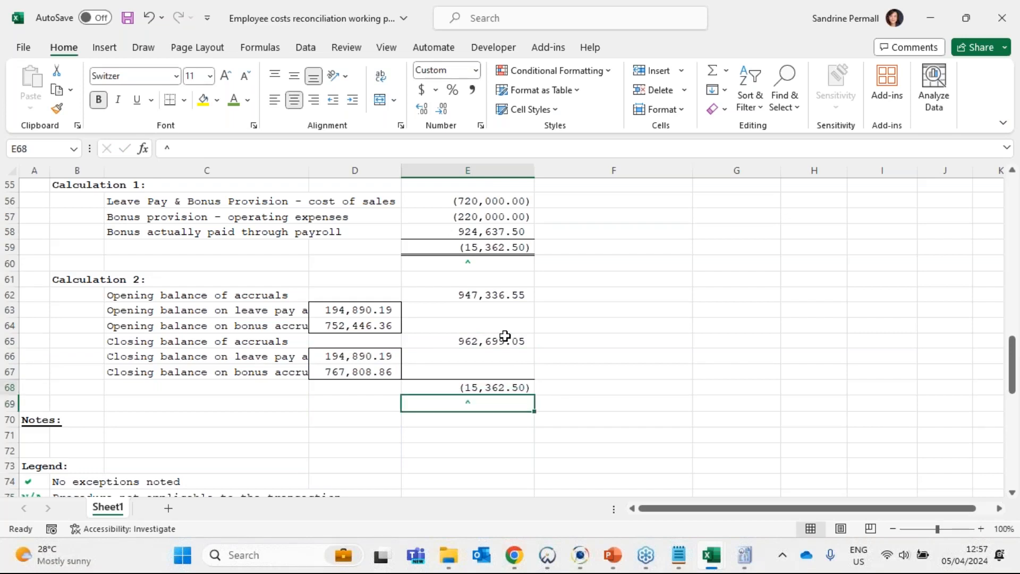
key("Left")
left_click(489, 237)
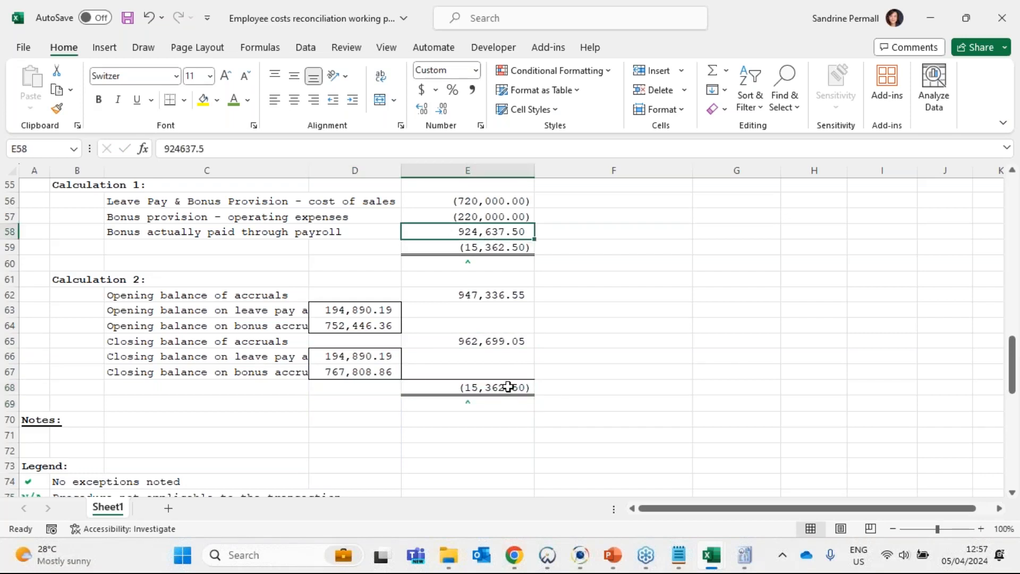
left_click(508, 387)
left_click(506, 249, "ctrl")
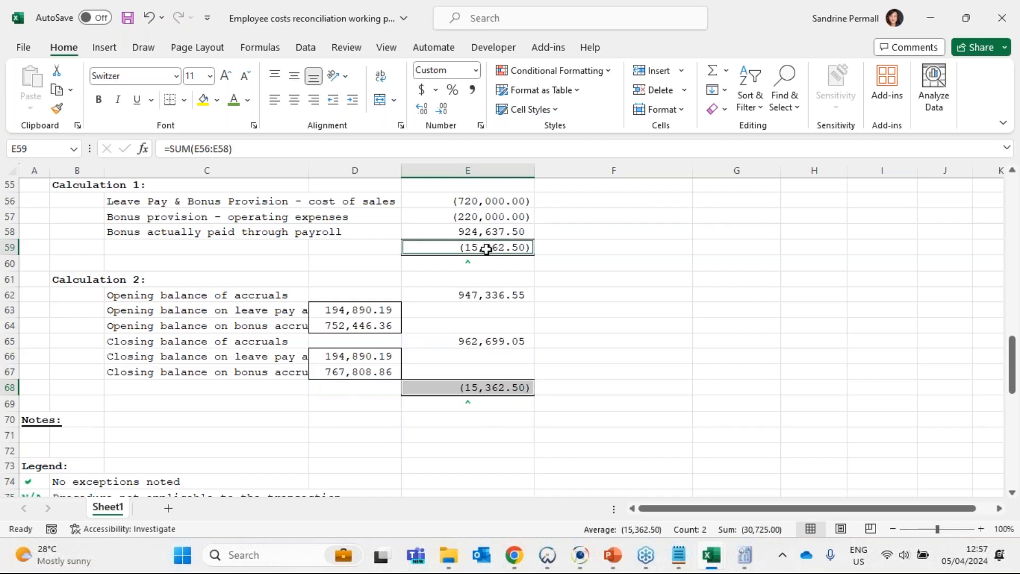
left_click(481, 375)
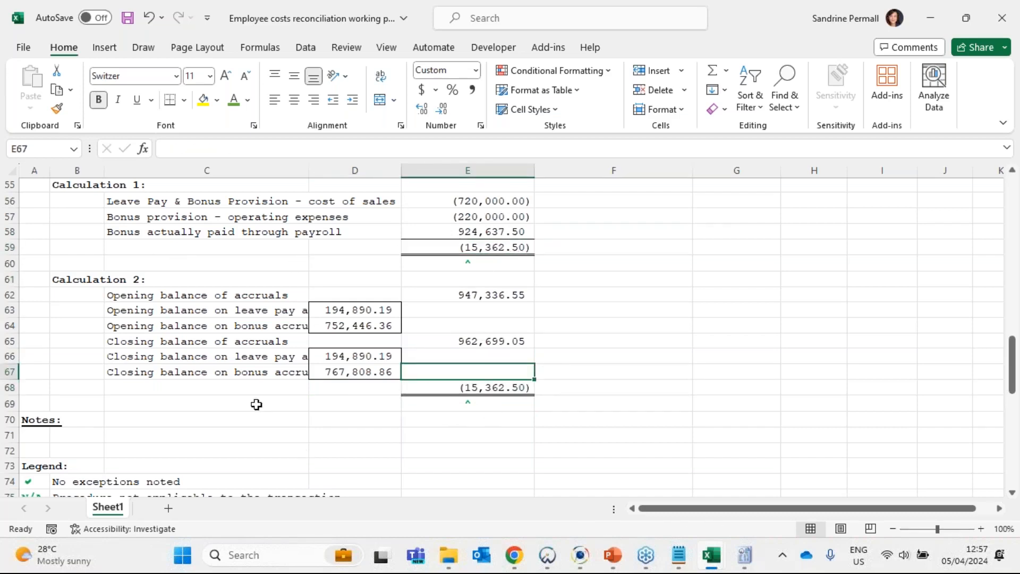
- Label C68 "Difference - movement in accrual which did not go through payroll" and select the difference amount beside it
left_click(212, 391)
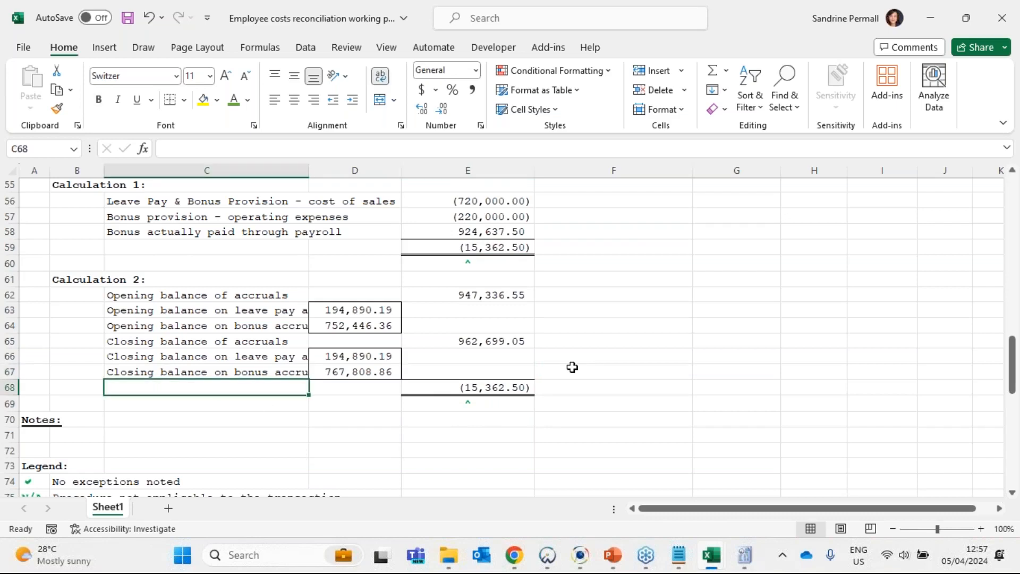
type("Difference")
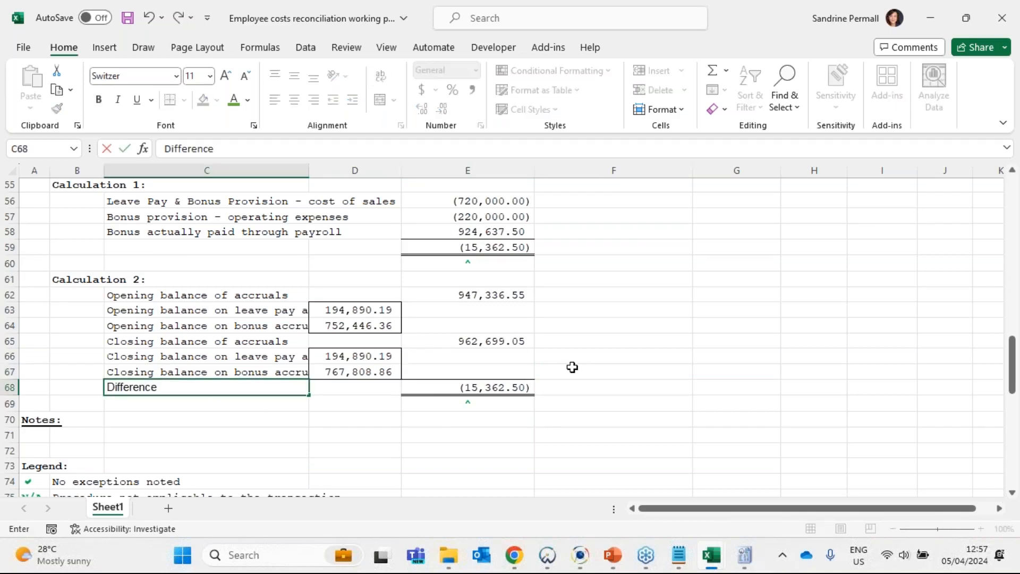
type(" - movmene")
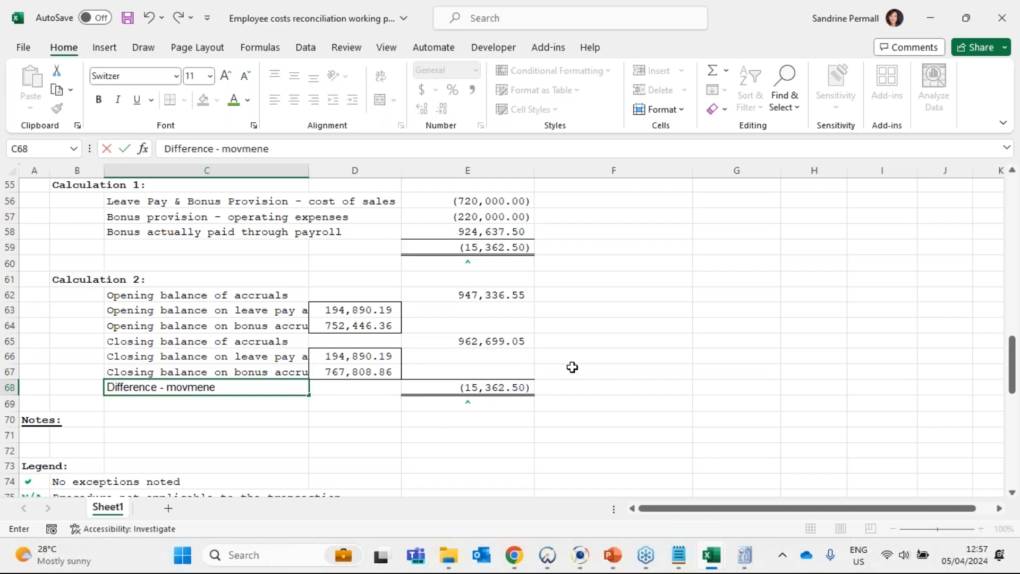
type("t in accria")
key("BackSpace")
type("ia")
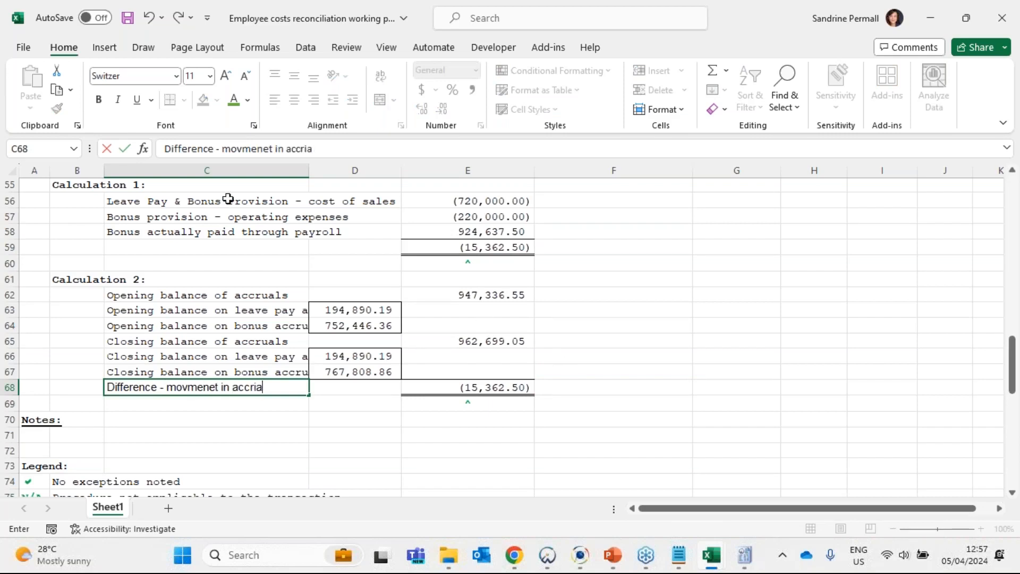
left_click(253, 148)
type("\\")
key("BackSpace")
key("BackSpace")
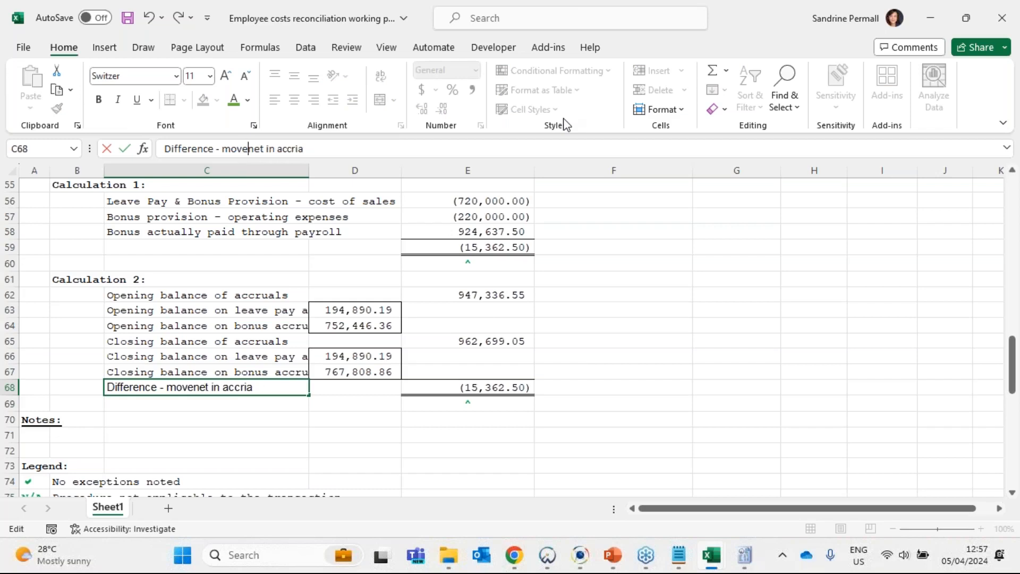
key("Delete")
type("m")
key("Right")
type("n")
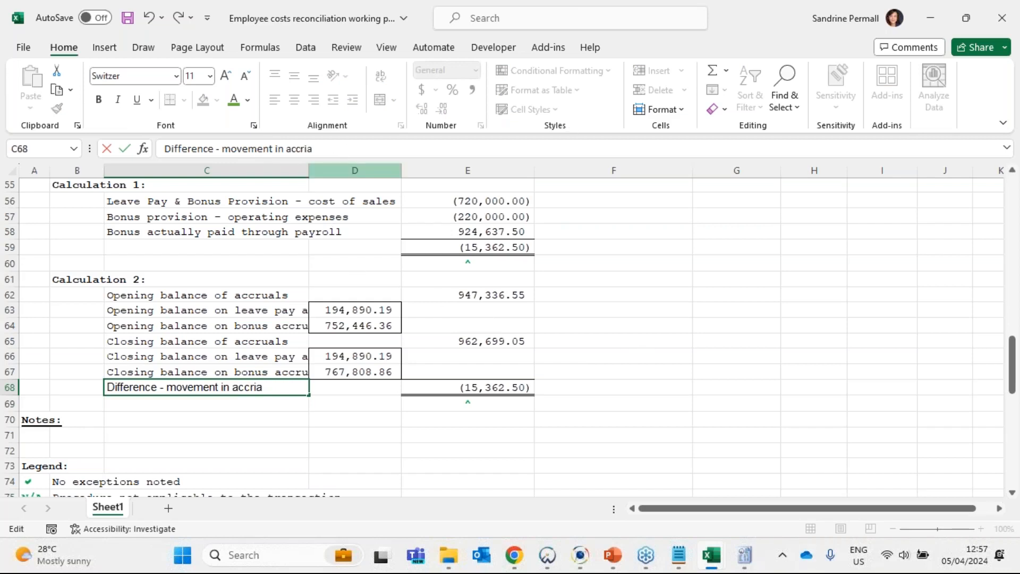
key("BackSpace")
key("BackSpace")
type("ual")
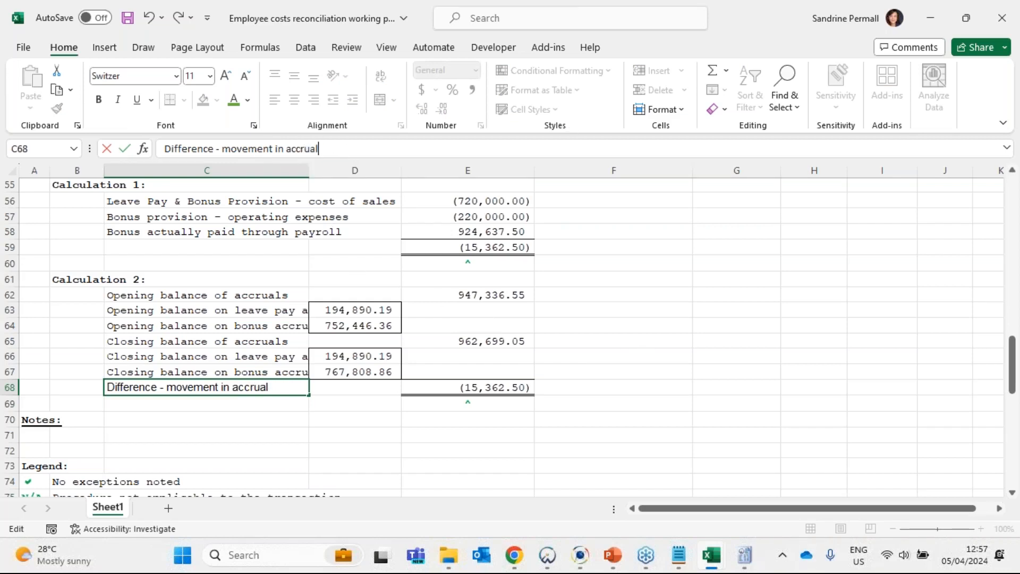
type(" which di")
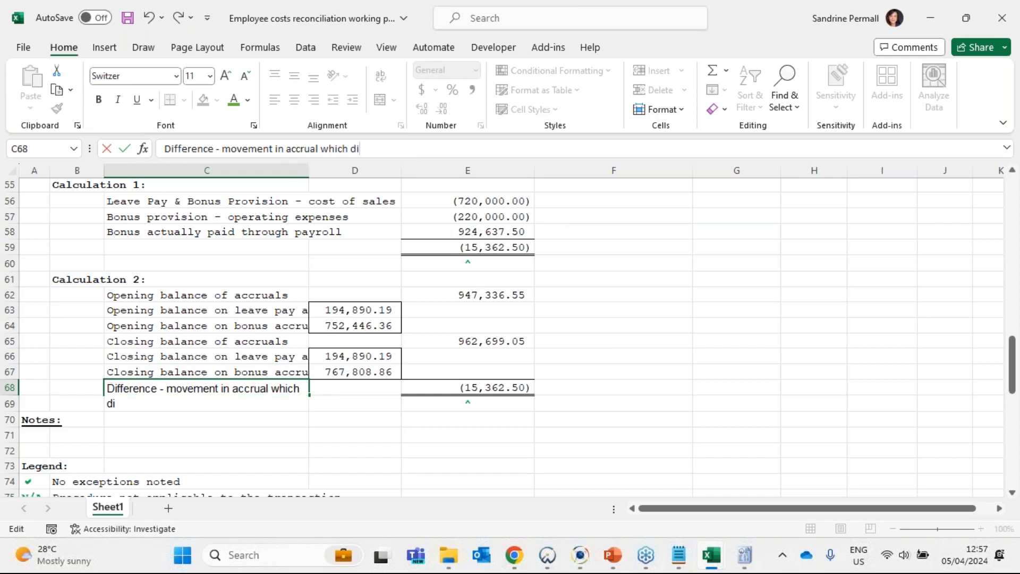
type("d not go throu")
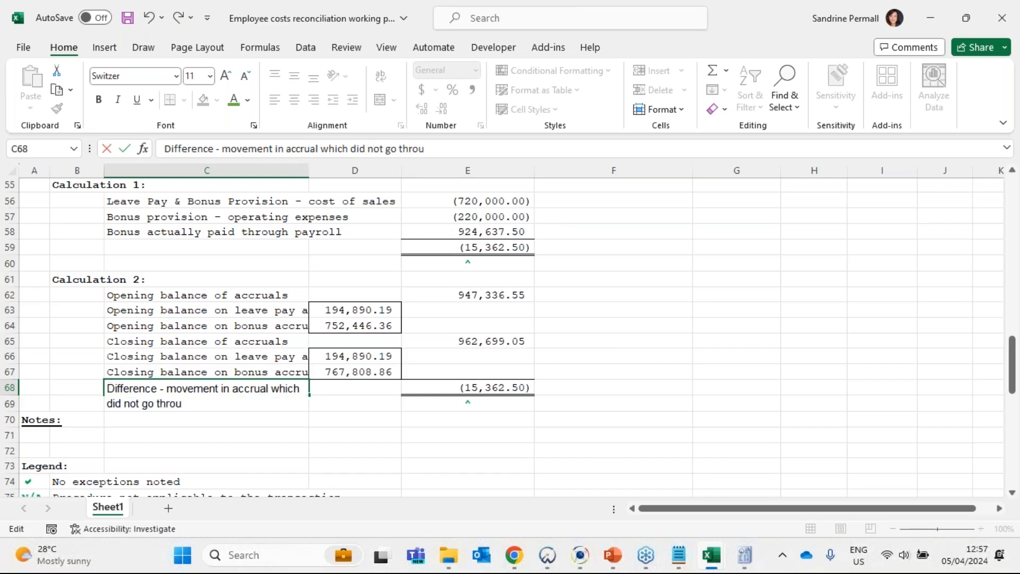
type("gh payroll")
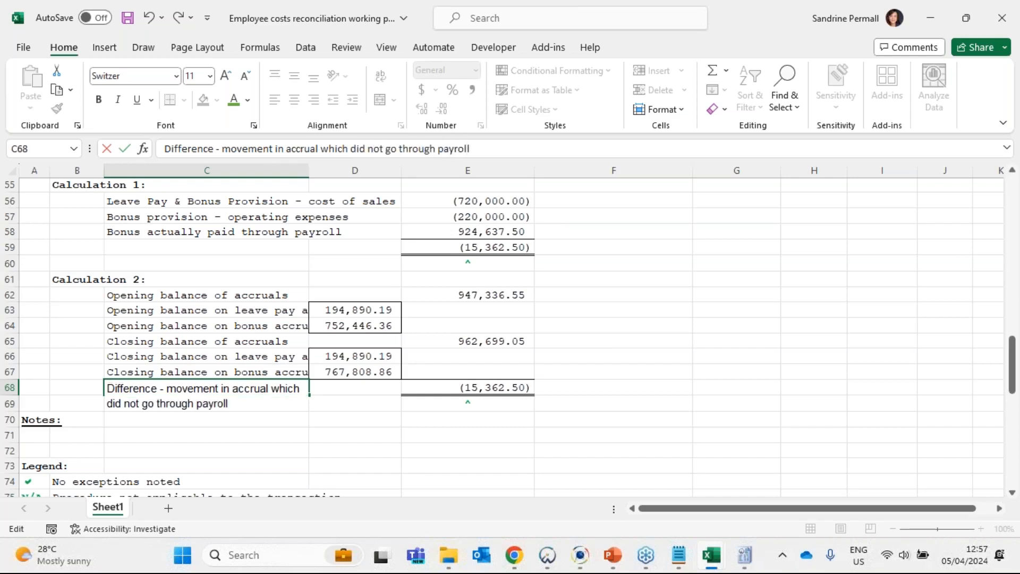
key("Return")
left_click(532, 400)
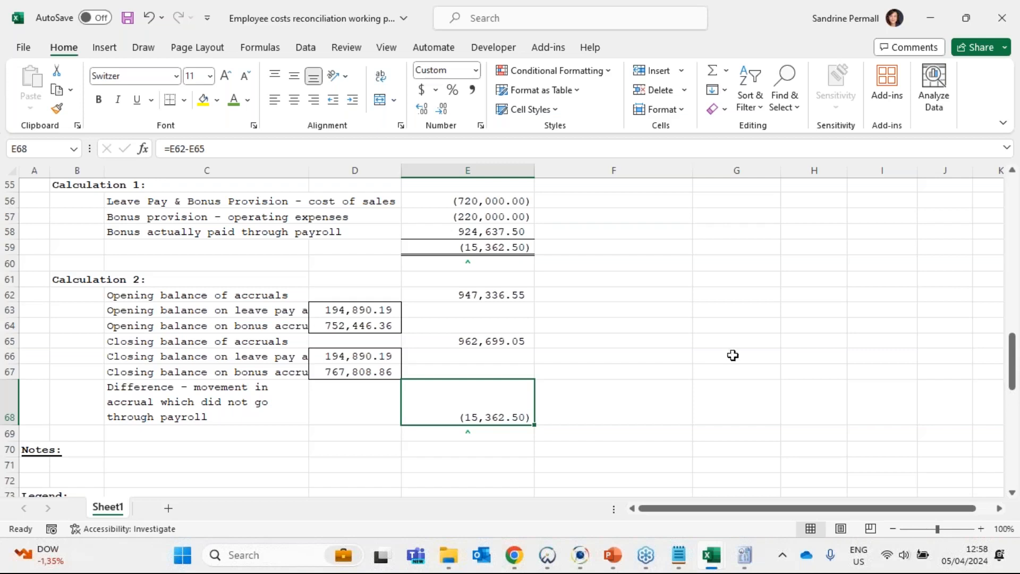
- Review the Calculation 2 figures and compare the difference in E68 with the leave and bonus provision movement in E37
left_click(111, 295)
left_click_drag(238, 330, 475, 424)
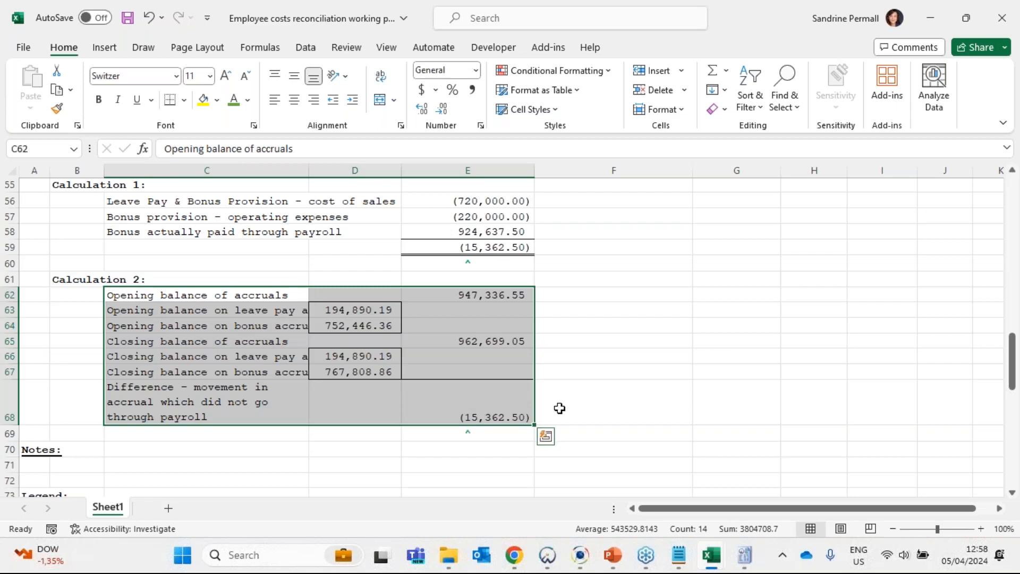
left_click(559, 407)
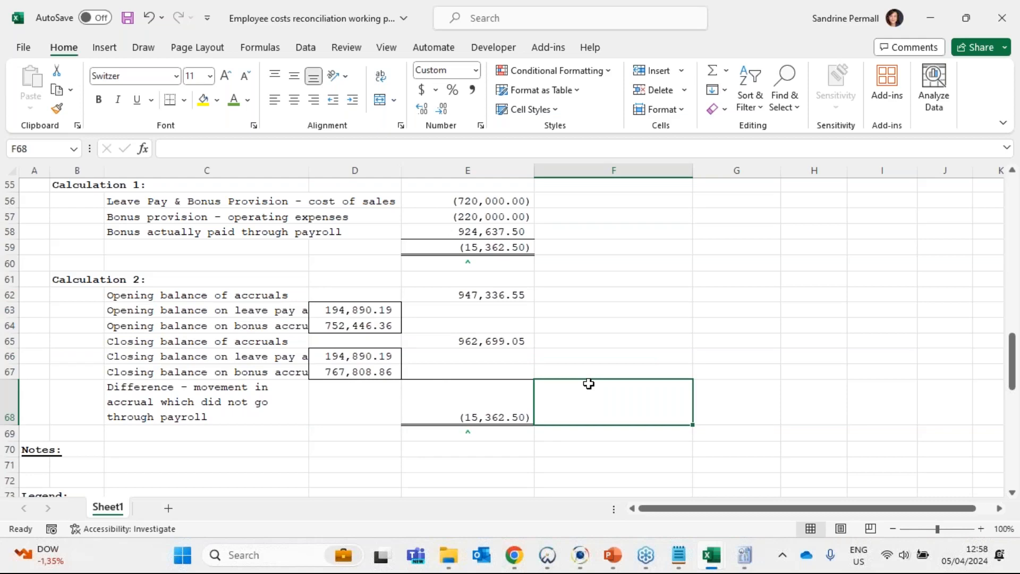
left_click(485, 410)
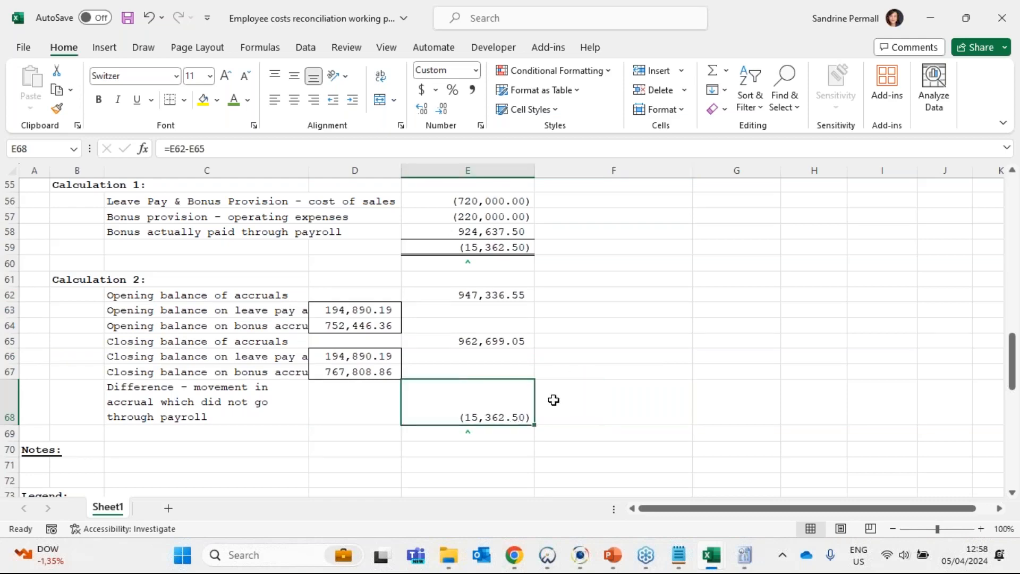
scroll(550, 401, "up", 10)
scroll(522, 369, "down", 2)
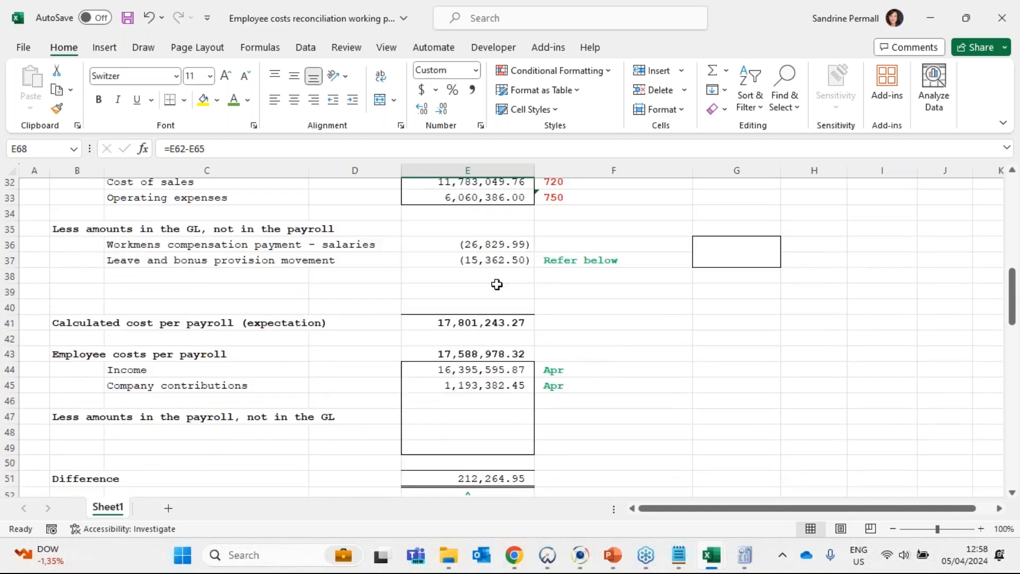
left_click(497, 279)
left_click(497, 257)
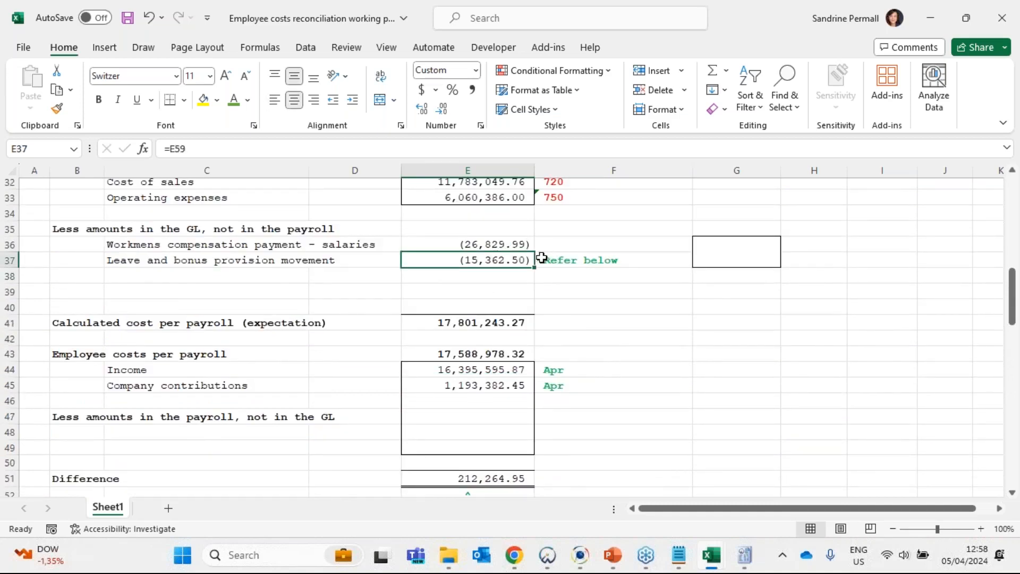
scroll(486, 276, "up", 1)
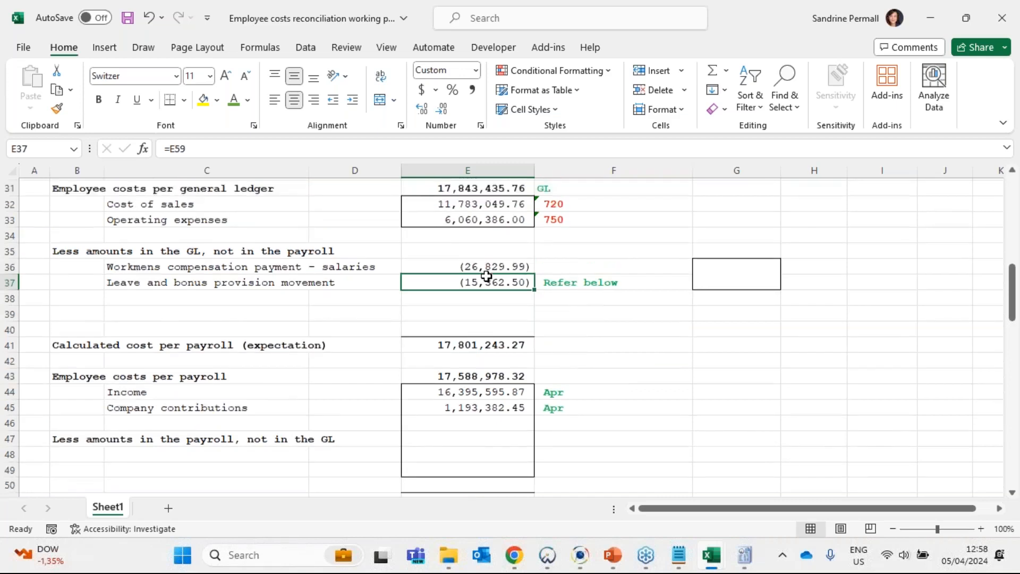
scroll(487, 276, "up", 2)
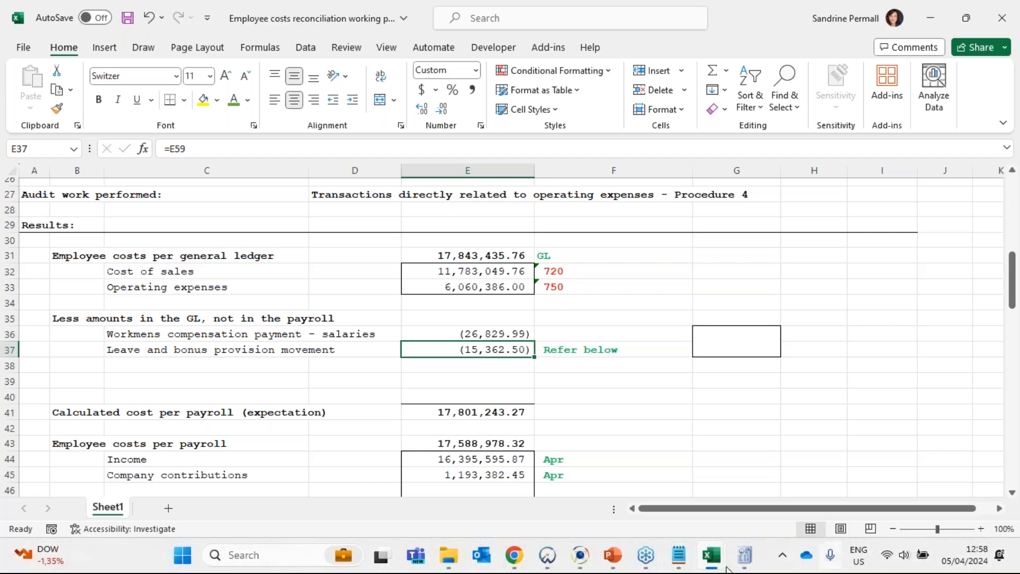
- Switch to the Wrap Up Manufacturing GL workbook and examine the Salaries Gross and Bonus Provision accounts on the Employee costs sheet
left_click(709, 563)
mouse_move(710, 565)
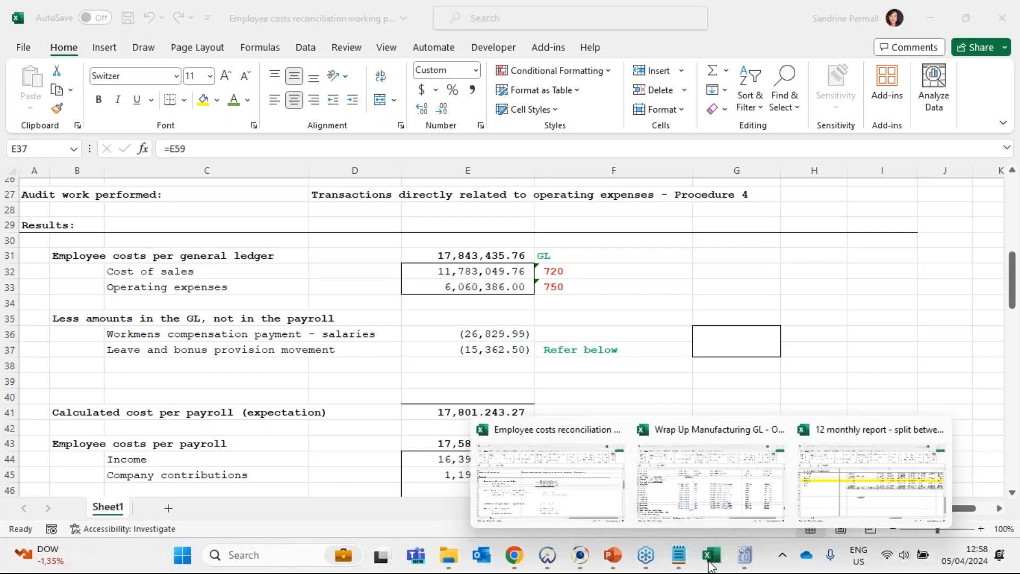
left_click(723, 474)
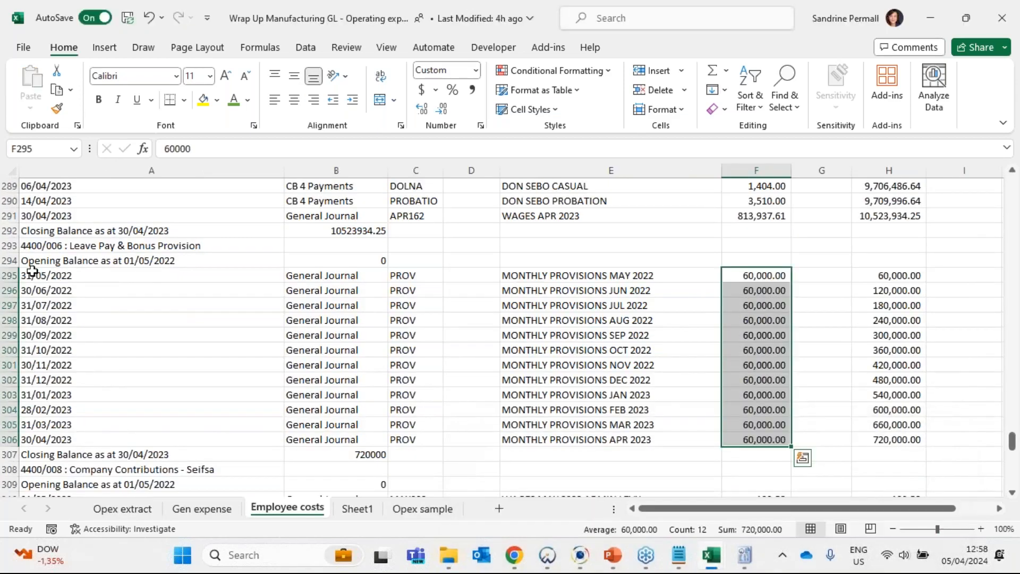
scroll(231, 359, "up", 10)
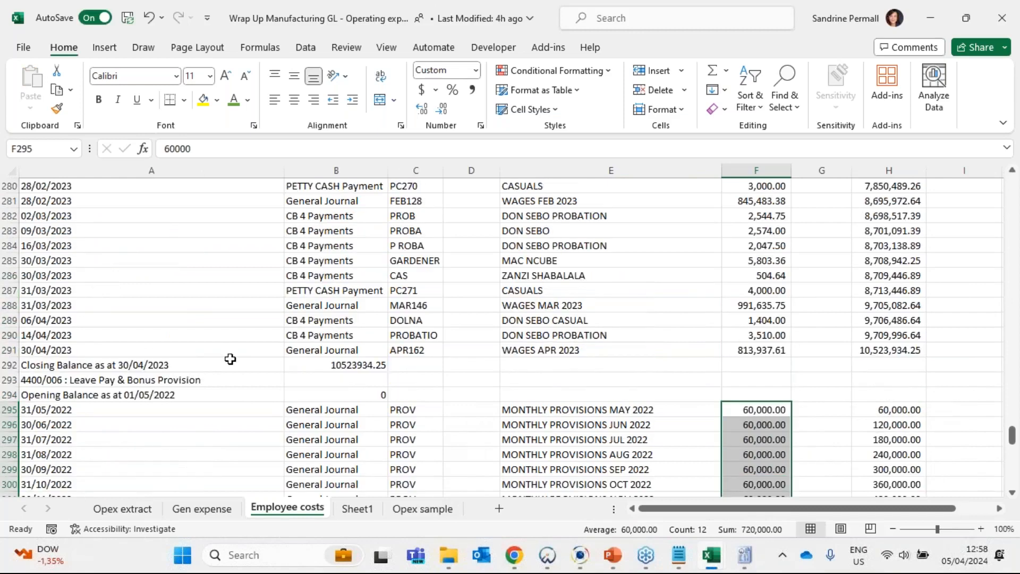
scroll(234, 361, "up", 20)
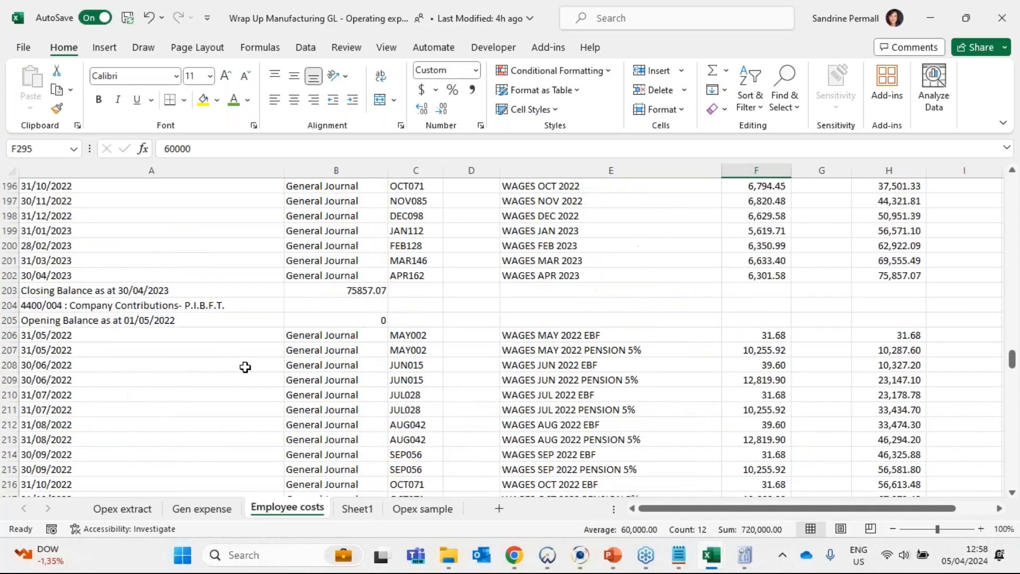
scroll(245, 367, "up", 20)
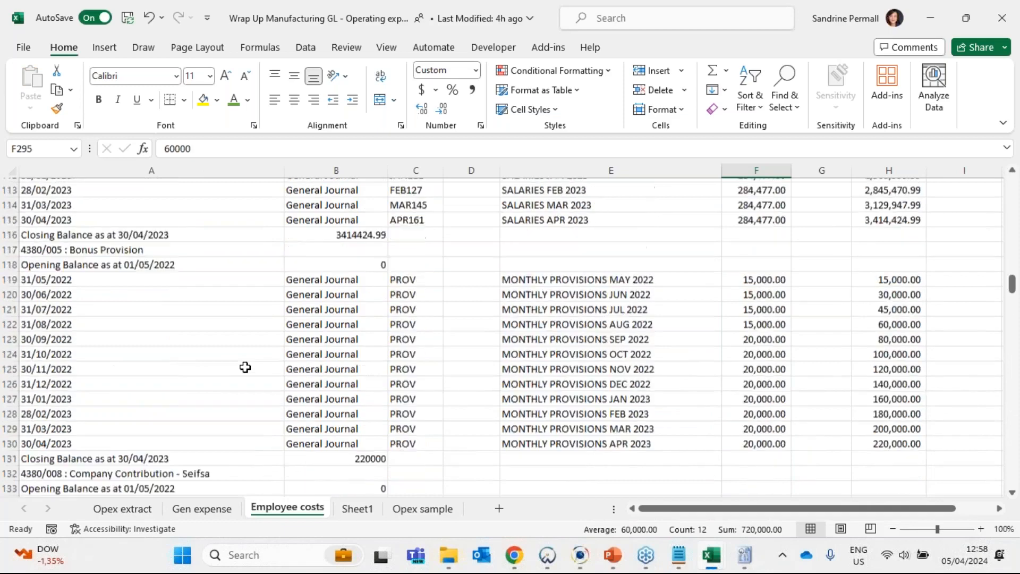
scroll(246, 365, "up", 6)
scroll(85, 290, "down", 11)
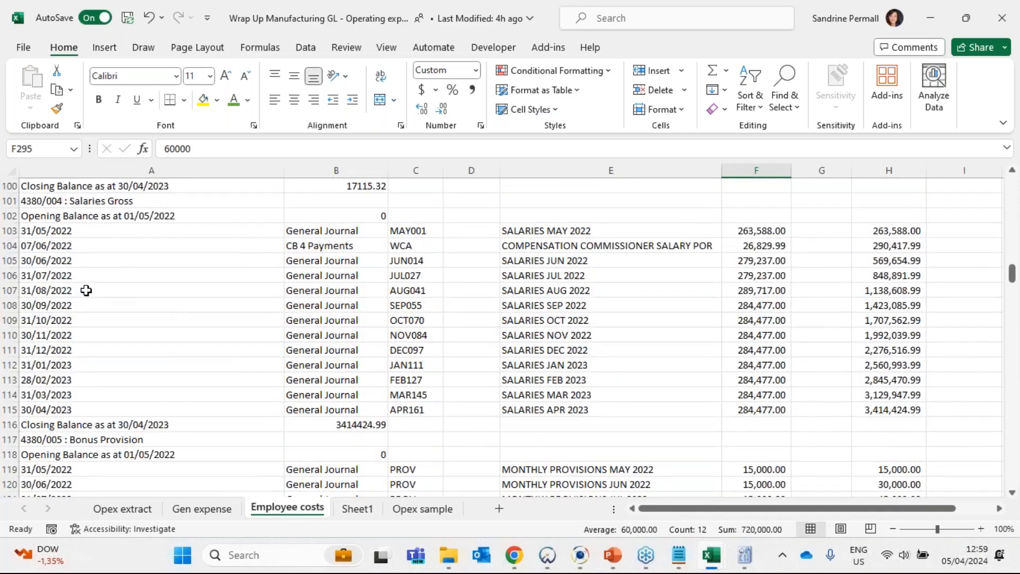
left_click(78, 323)
scroll(80, 345, "down", 4)
- Examine the transaction descriptions in the Company Contribution accounts for Seifsa and Development Levy
left_click(83, 349)
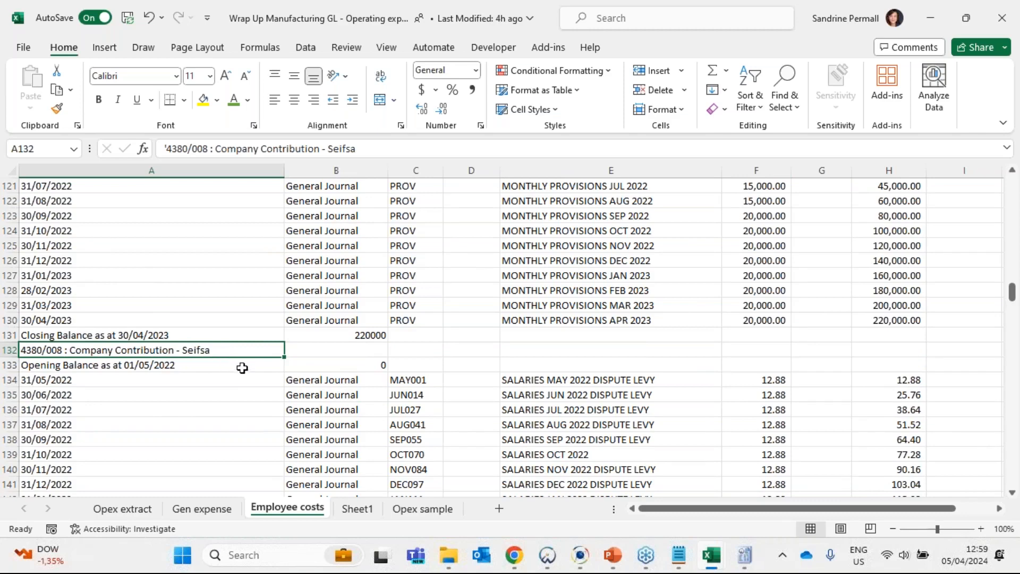
scroll(250, 360, "down", 2)
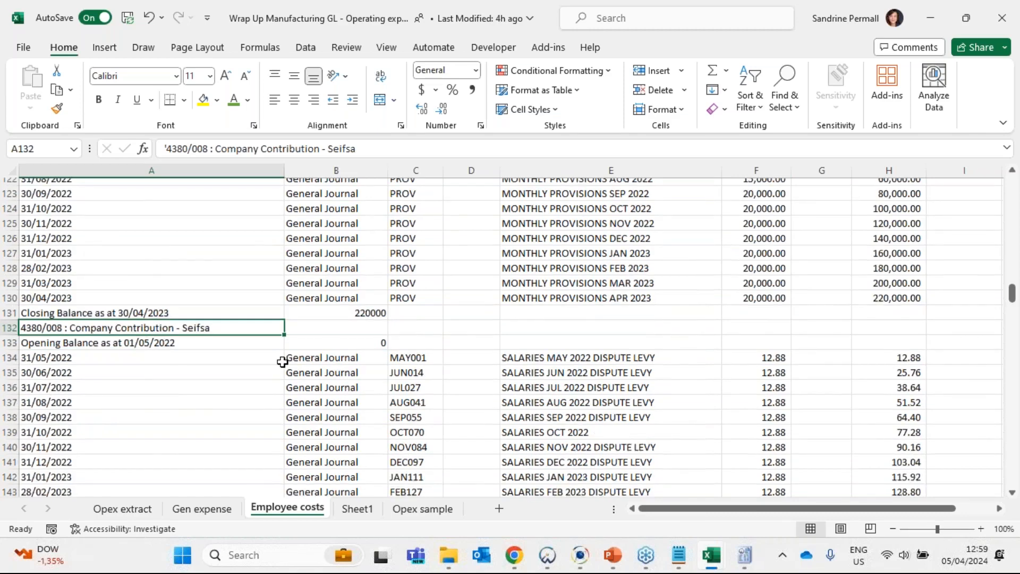
left_click_drag(537, 291, 550, 455)
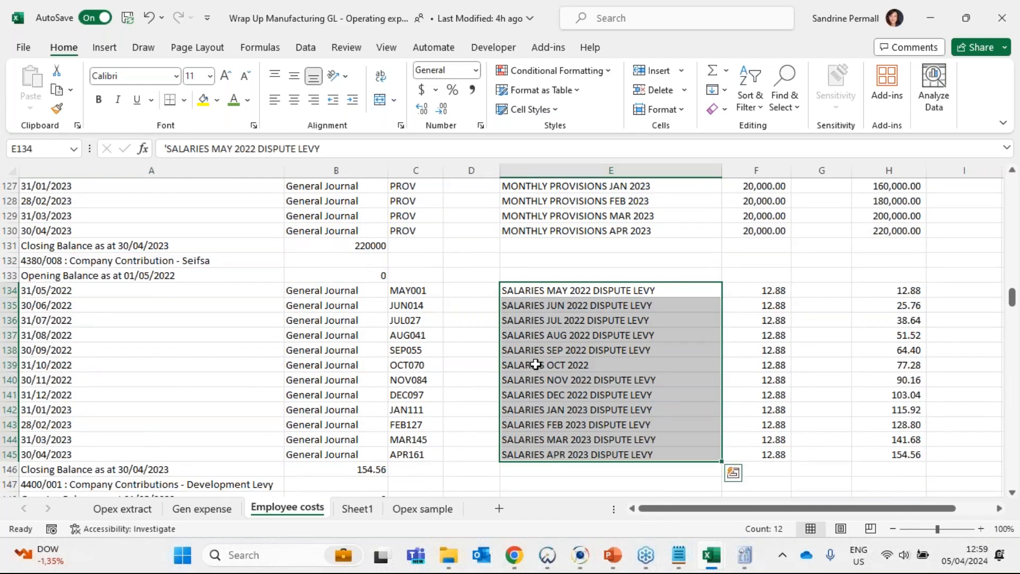
scroll(535, 365, "down", 1)
scroll(535, 363, "down", 5)
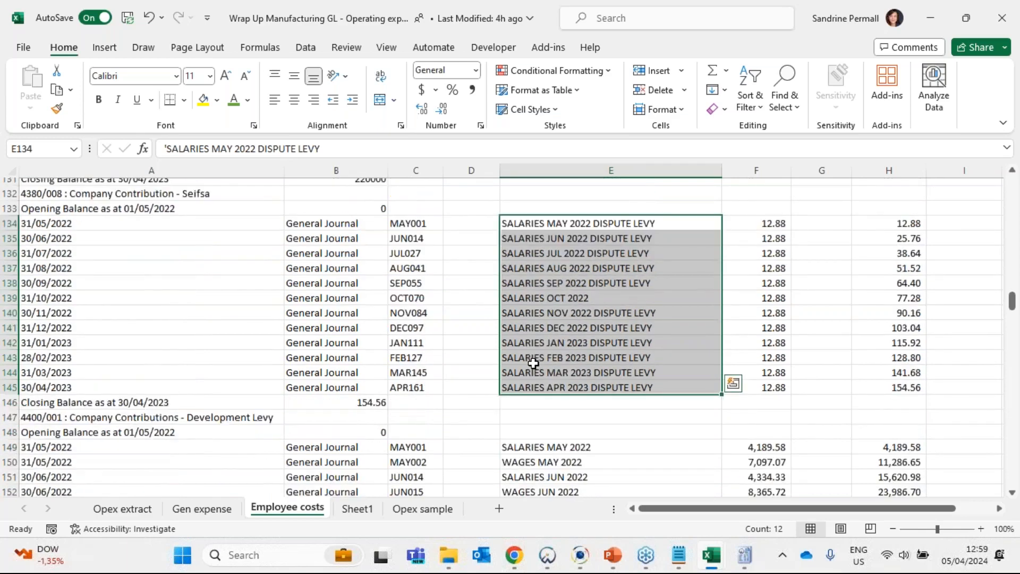
left_click(101, 276)
left_click_drag(552, 292, 564, 491)
scroll(560, 362, "down", 7)
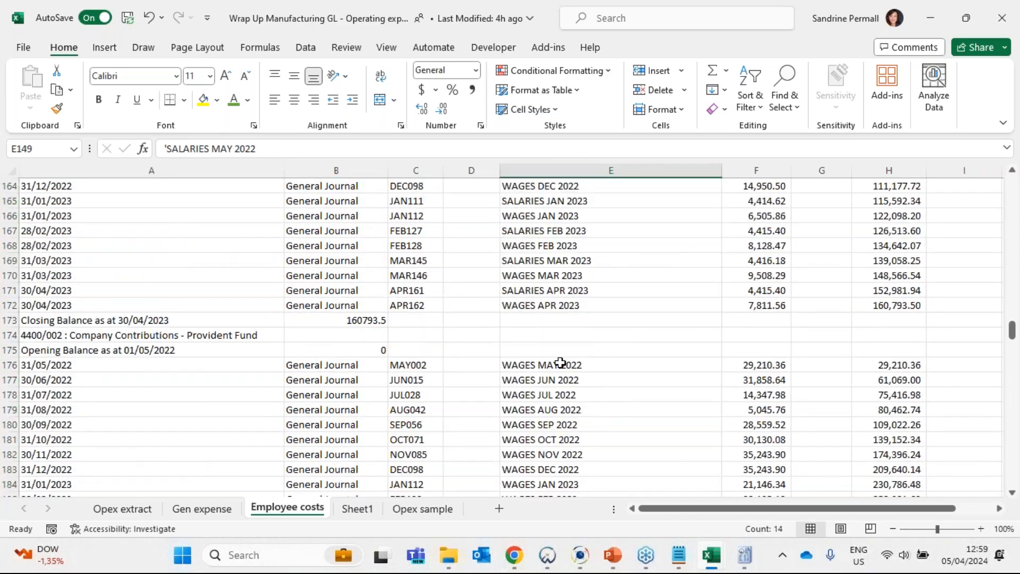
- Examine the entries in the Provident Fund, U.I.F. and P.I.B.F.T. company contribution accounts
left_click(561, 362)
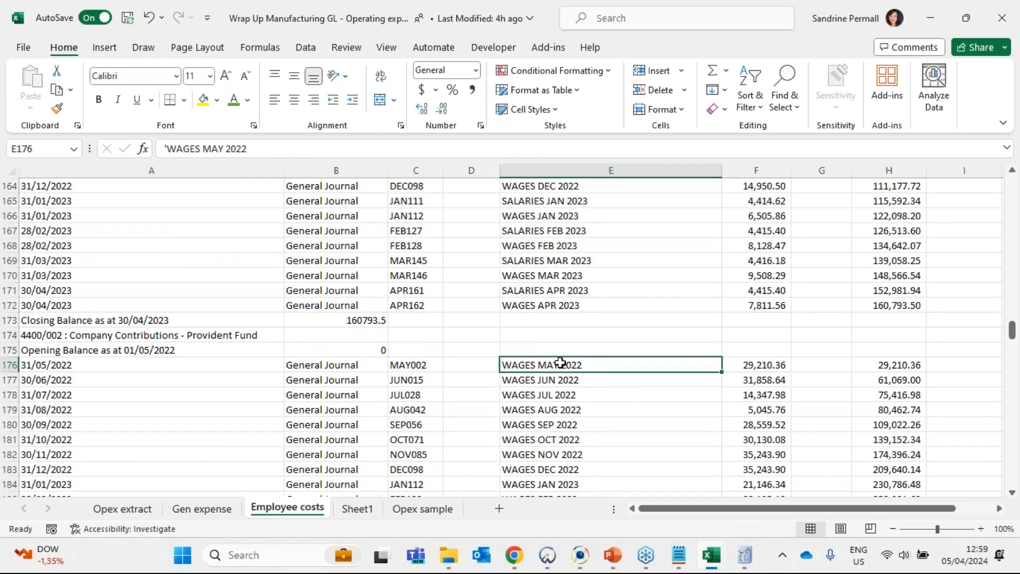
scroll(560, 363, "down", 4)
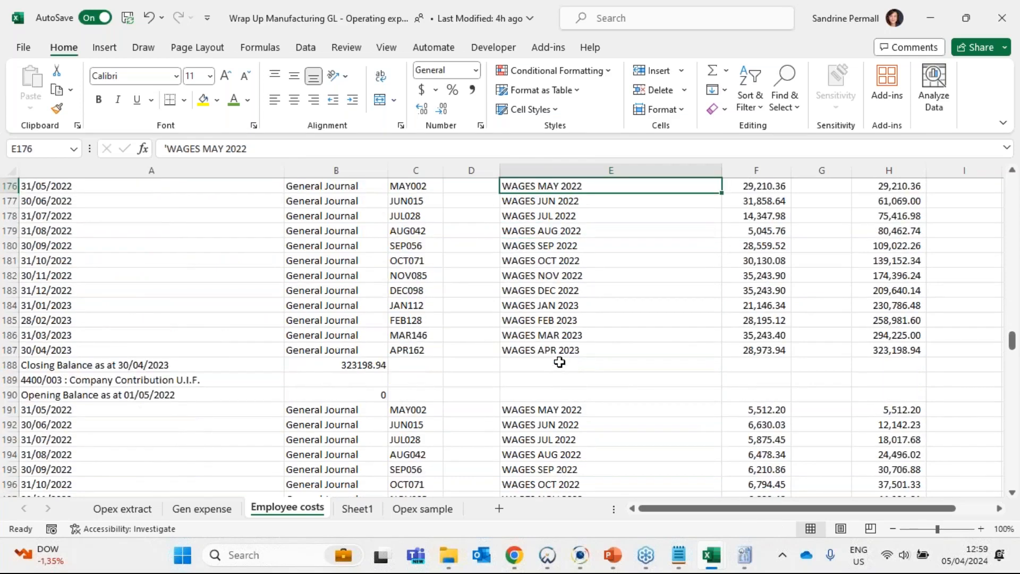
scroll(559, 362, "down", 1)
left_click(559, 363)
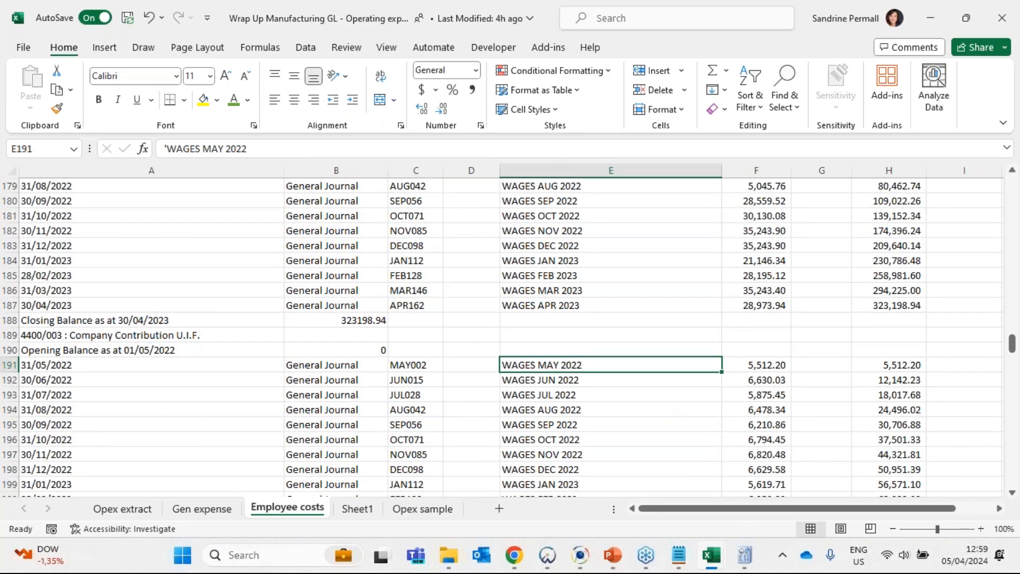
scroll(564, 368, "down", 9)
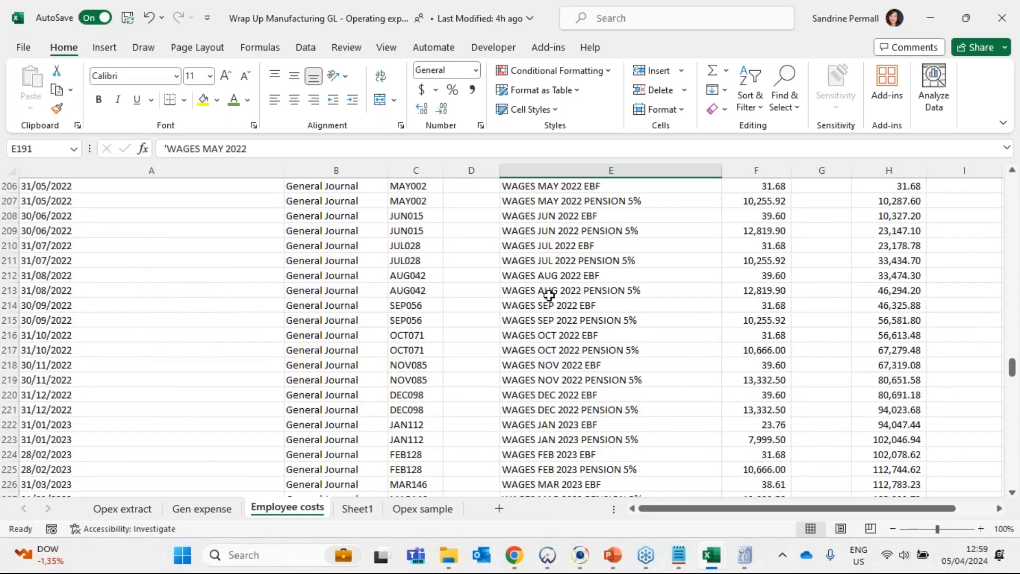
scroll(549, 296, "down", 5)
left_click(552, 379)
- Examine the transaction descriptions in the Wages Gross account for items that did not go through payroll
left_click(51, 336)
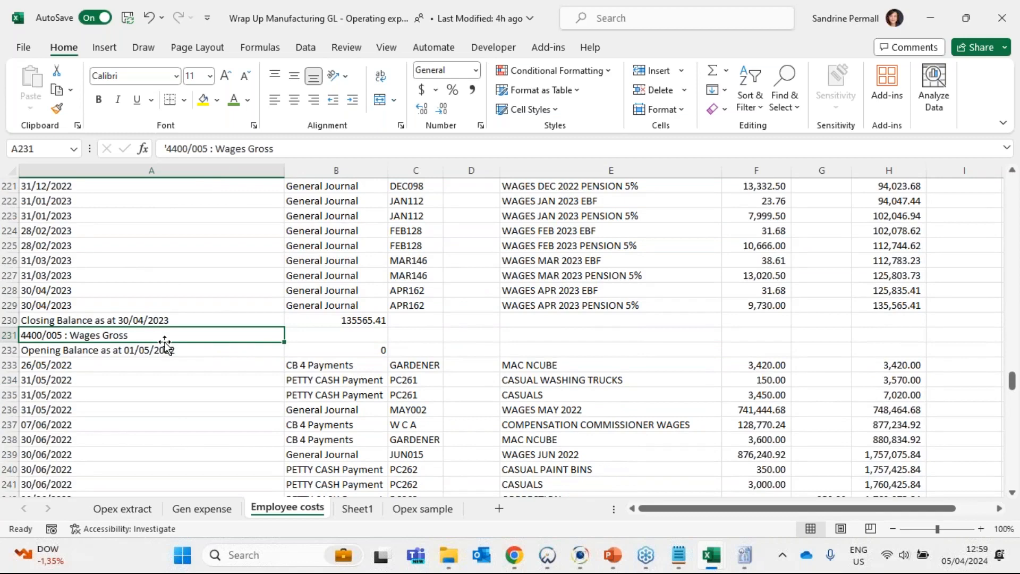
left_click(324, 368)
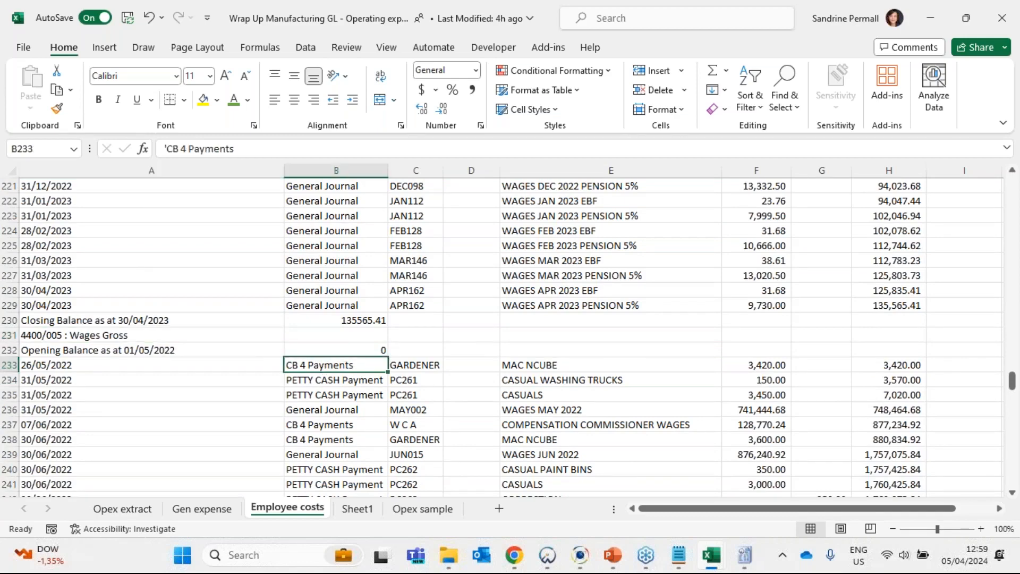
scroll(467, 371, "down", 3)
left_click_drag(531, 230, 558, 401)
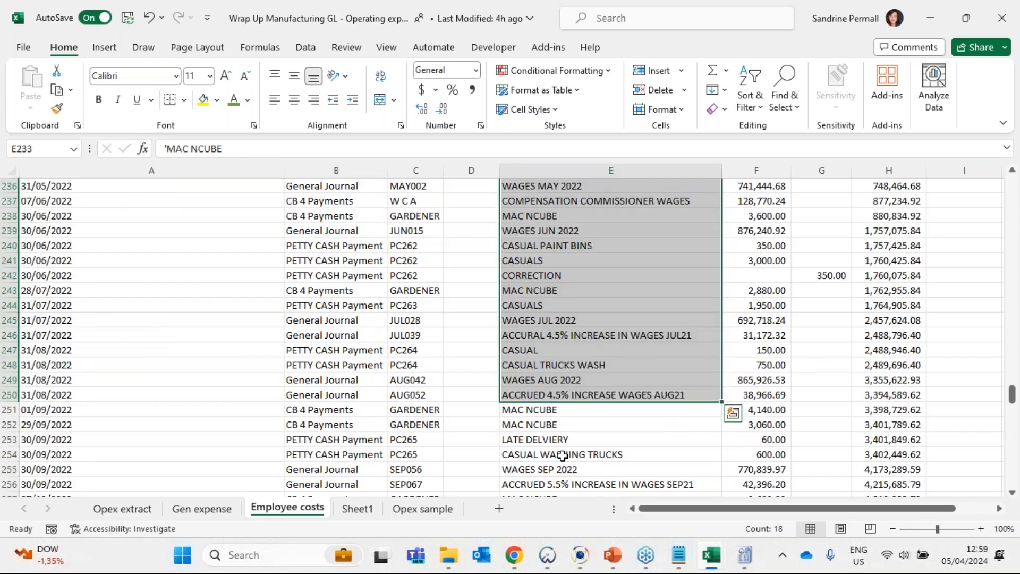
scroll(558, 455, "down", 4)
scroll(556, 455, "down", 5)
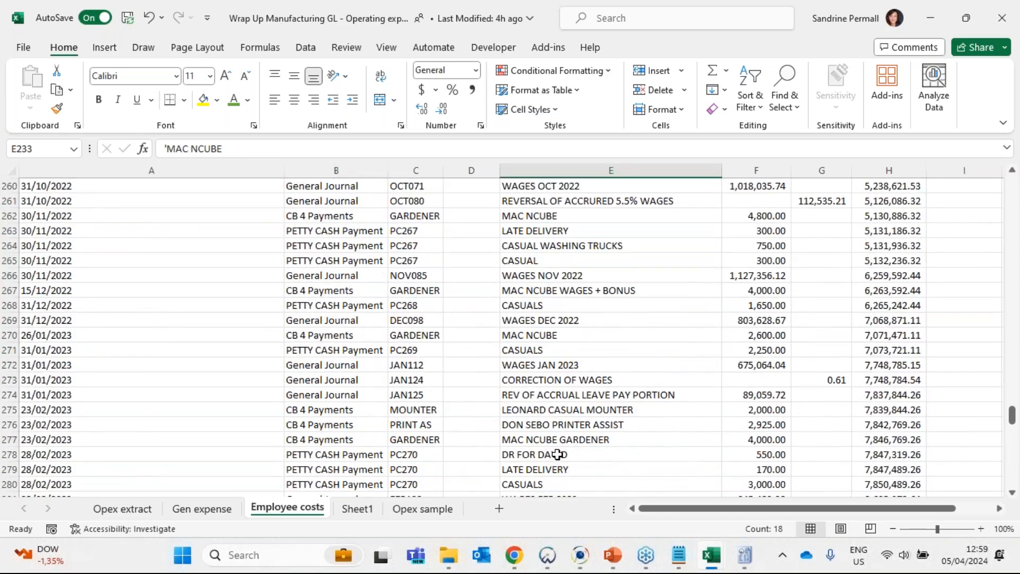
- Examine the transaction types and references in columns B and C of the Wages Gross account
scroll(556, 454, "up", 16)
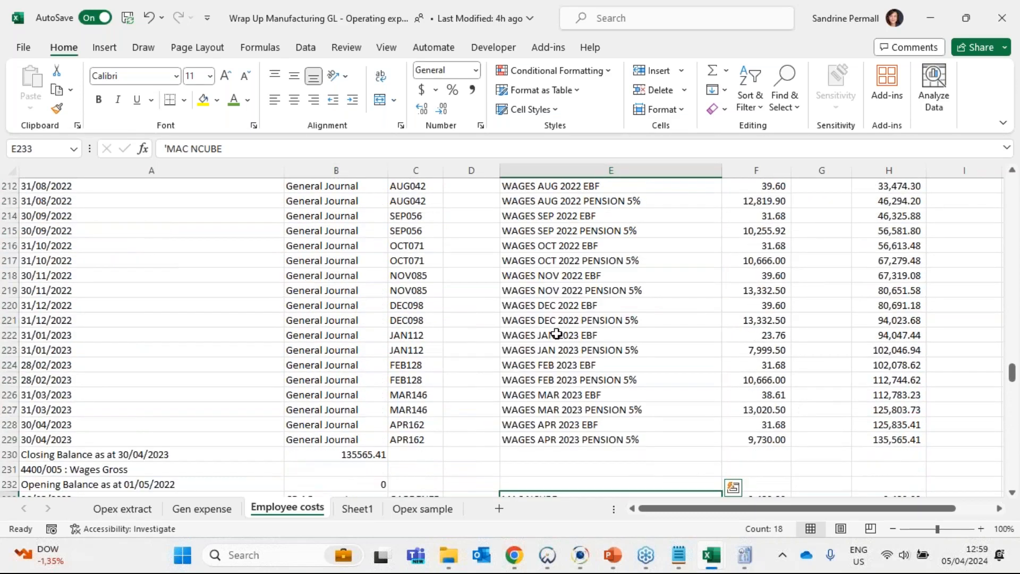
scroll(569, 340, "down", 1)
scroll(584, 344, "down", 3)
left_click(316, 319)
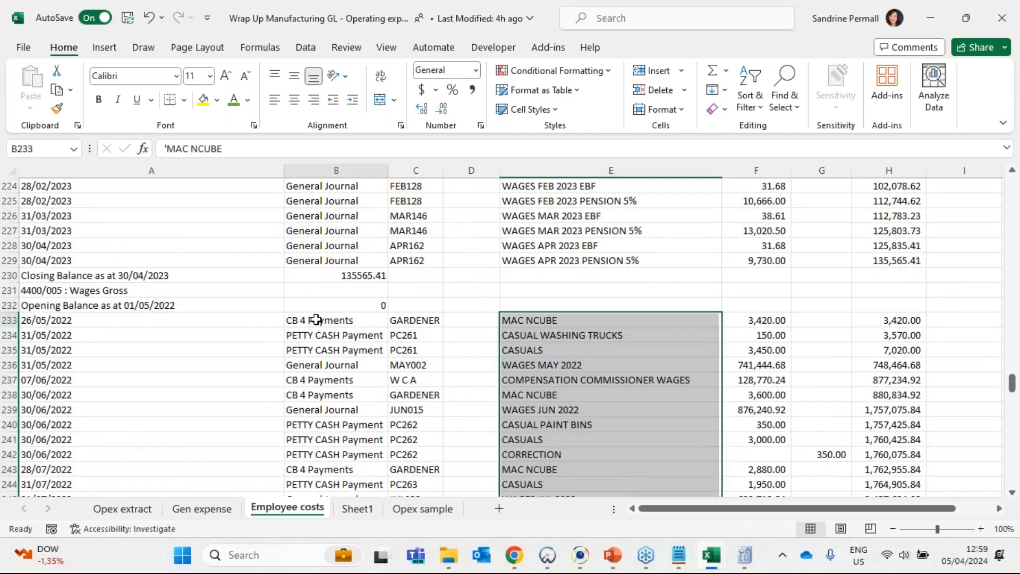
left_click_drag(316, 319, 335, 469)
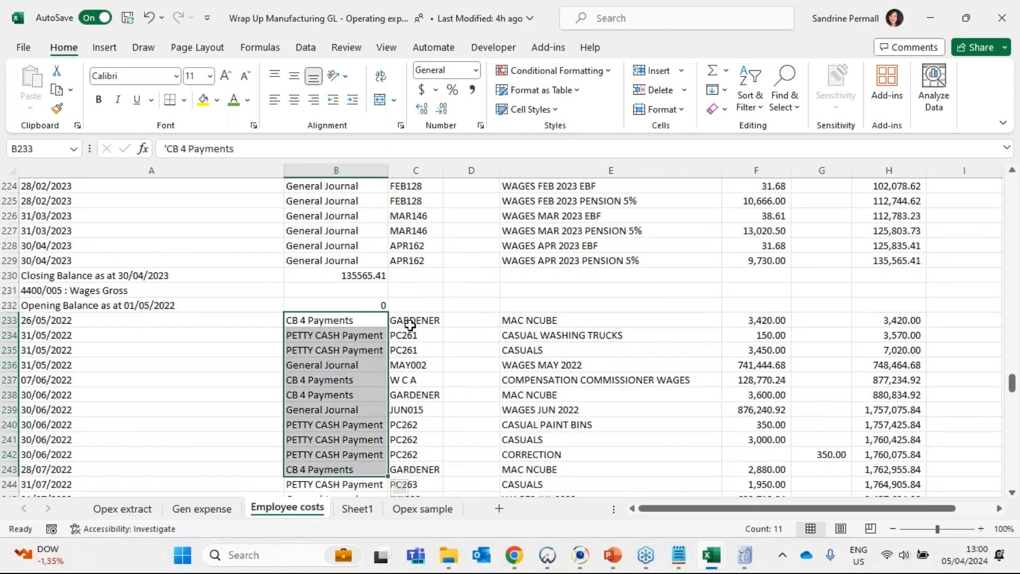
left_click_drag(410, 324, 409, 482)
left_click_drag(345, 322, 351, 471)
scroll(270, 370, "down", 2)
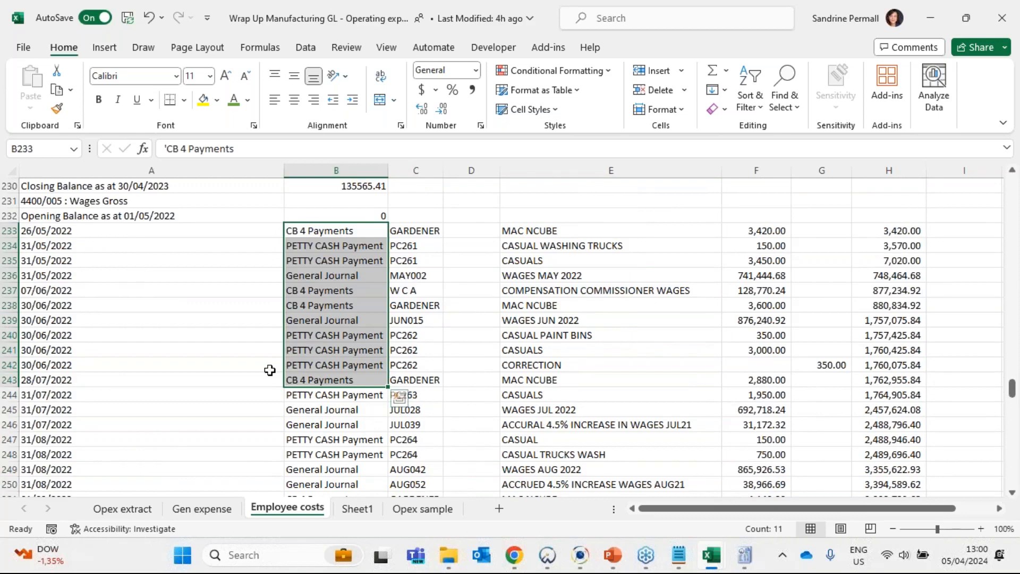
- Copy the Wages Gross account rows 231 to 291 from the Employee costs sheet
scroll(270, 370, "up", 1)
left_click_drag(9, 246, 101, 321)
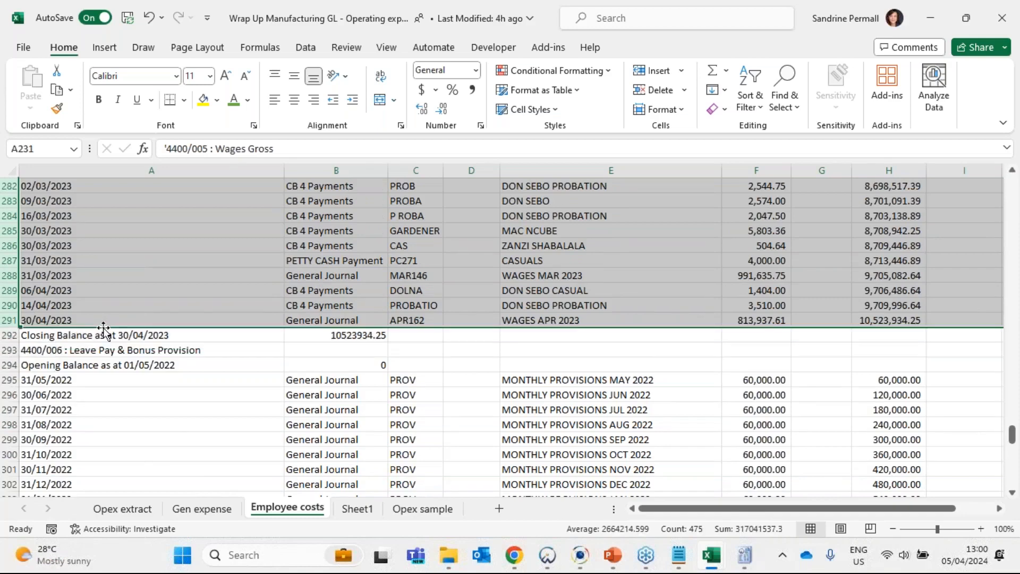
scroll(336, 308, "up", 2)
scroll(340, 329, "up", 19)
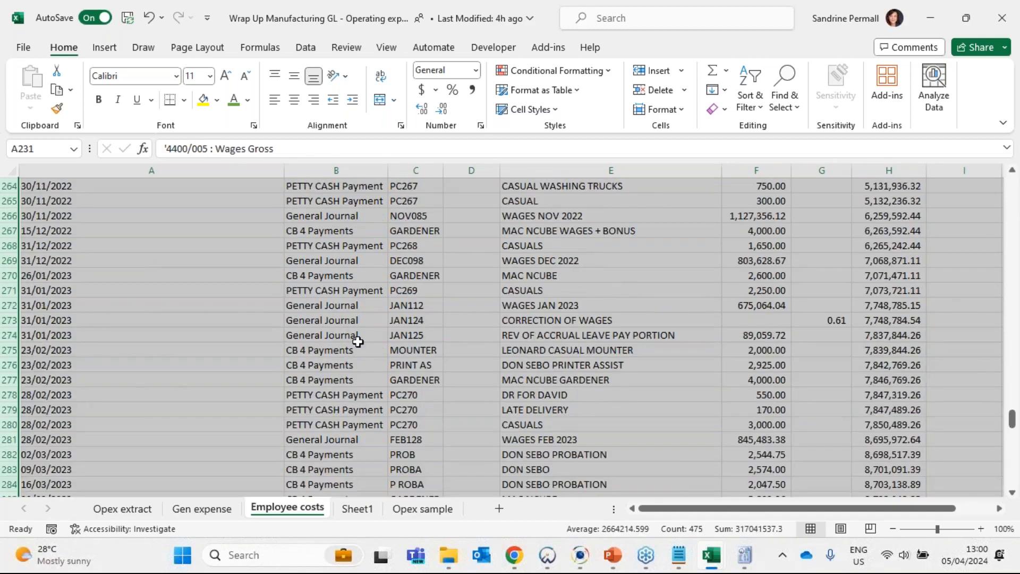
scroll(298, 382, "down", 2)
right_click(250, 412)
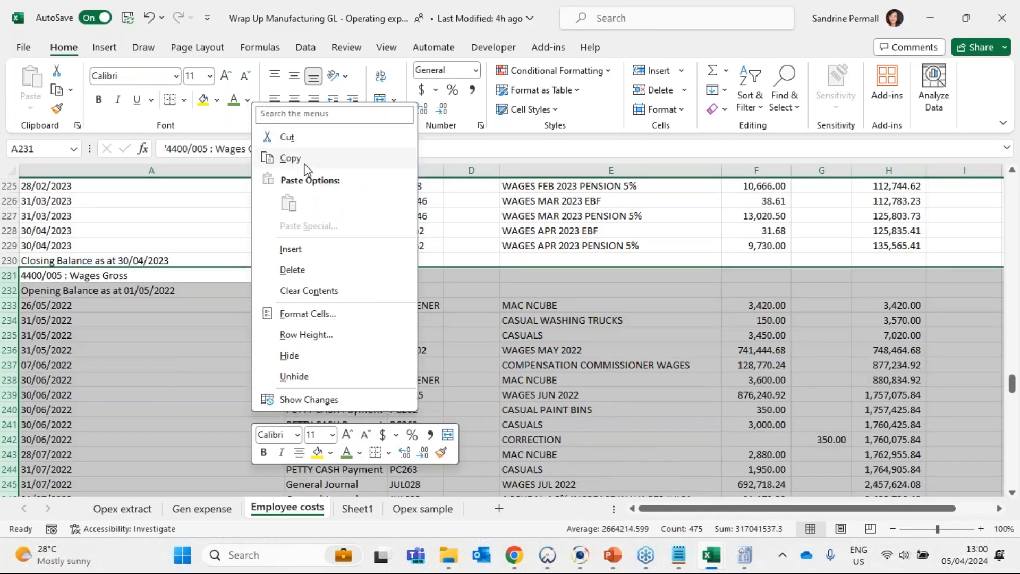
left_click(290, 158)
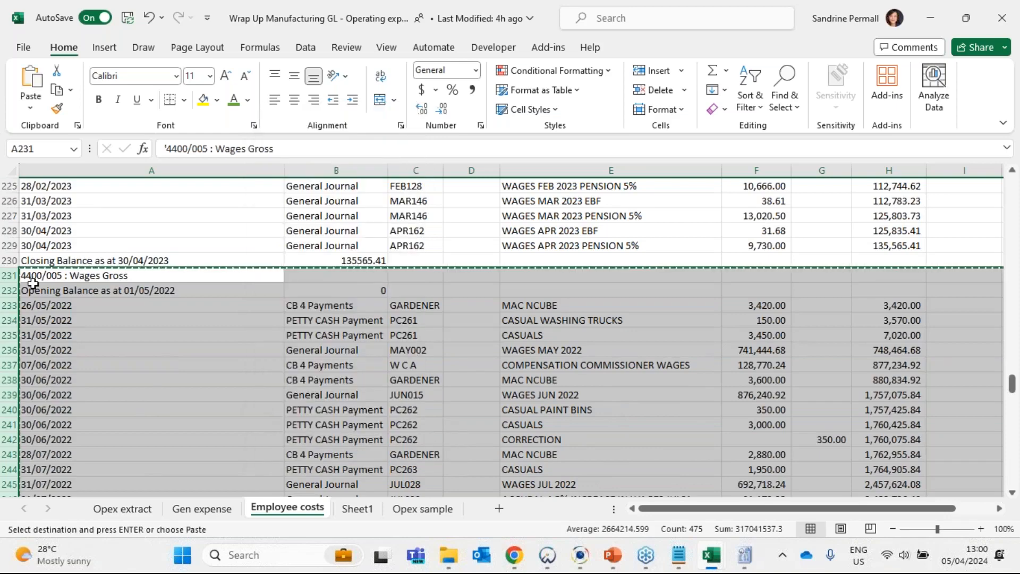
scroll(118, 302, "down", 4)
scroll(119, 303, "up", 6)
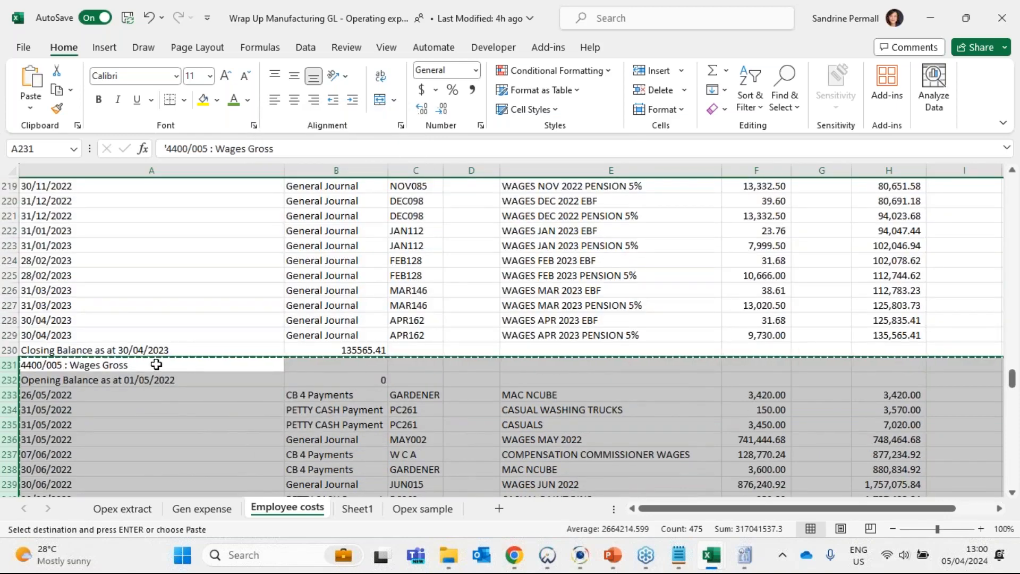
scroll(237, 289, "down", 10)
scroll(244, 214, "down", 13)
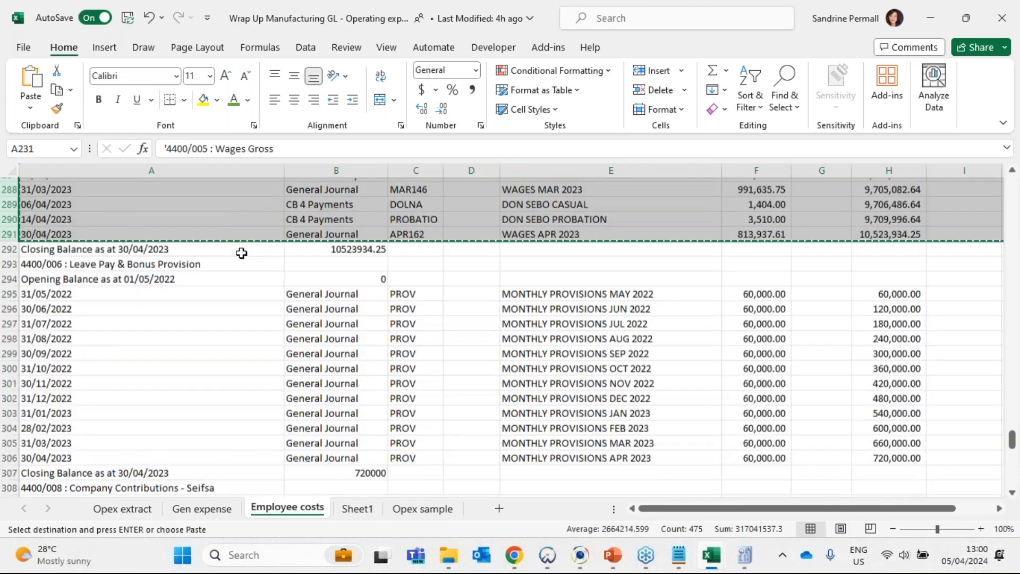
- Paste the copied Wages Gross rows into a new worksheet and autofit the widths of columns A to H
left_click(499, 508)
key("ctrl+v")
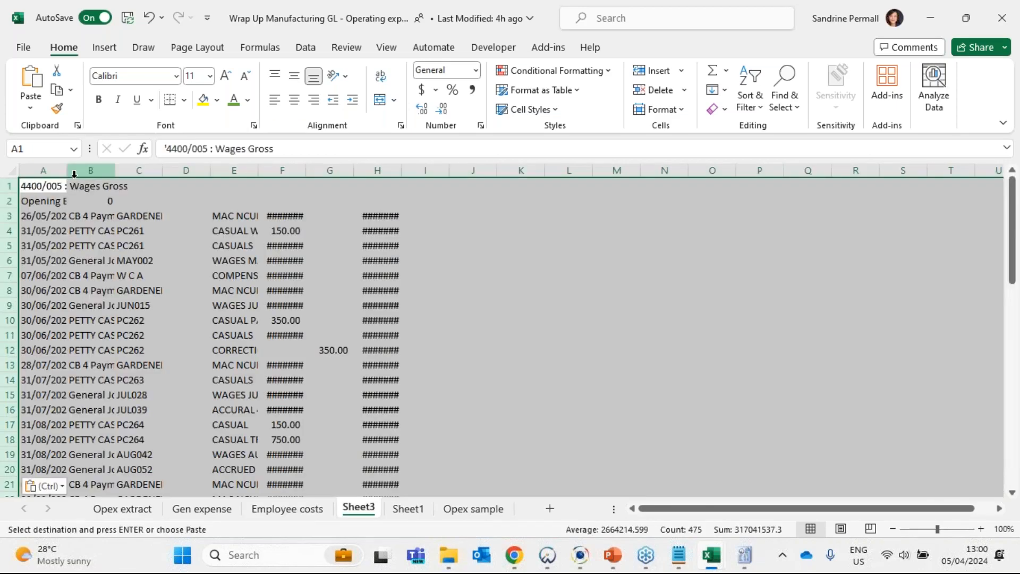
left_click_drag(74, 173, 403, 168)
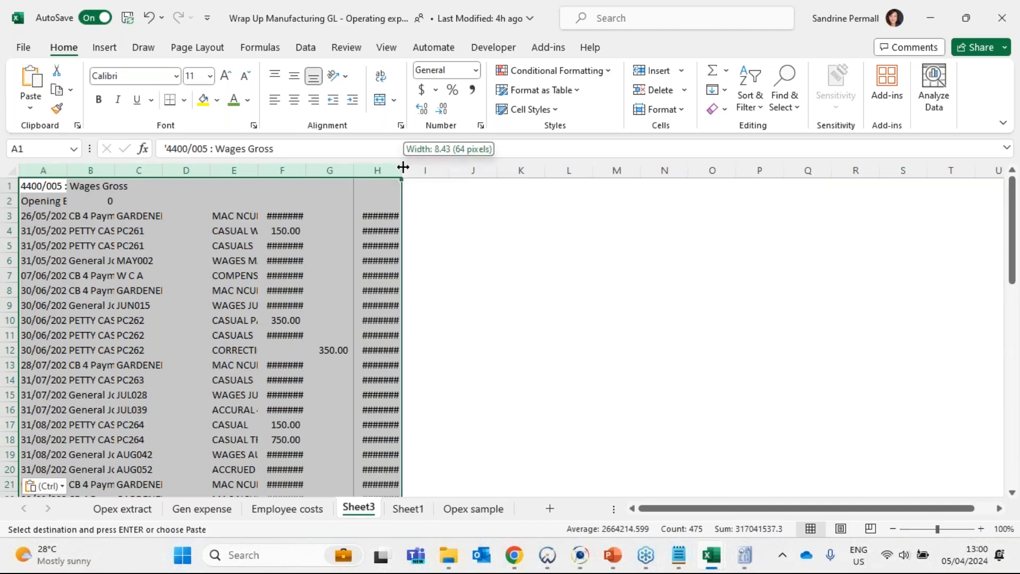
double_click(403, 167)
left_click(360, 340)
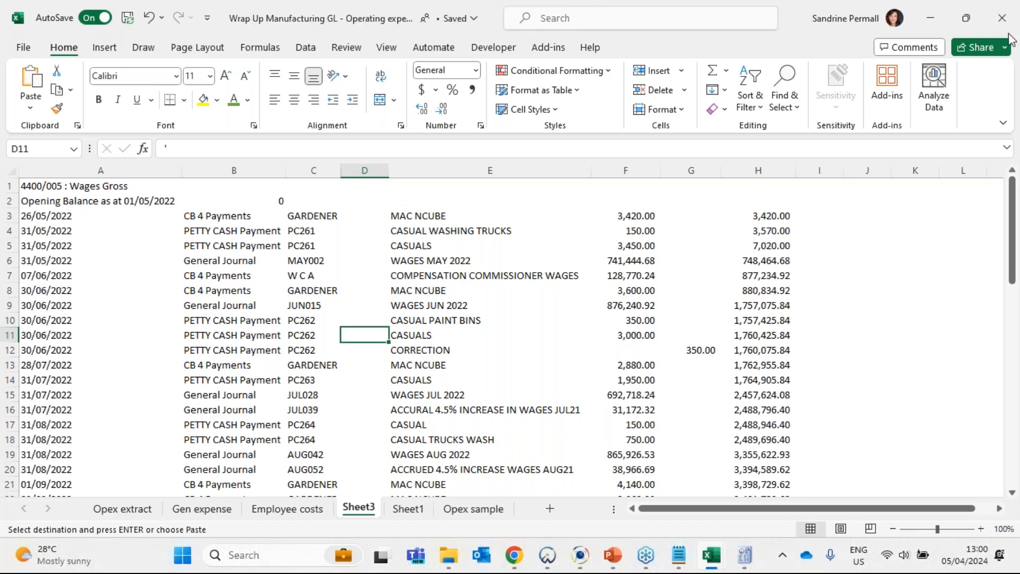
left_click(1008, 34)
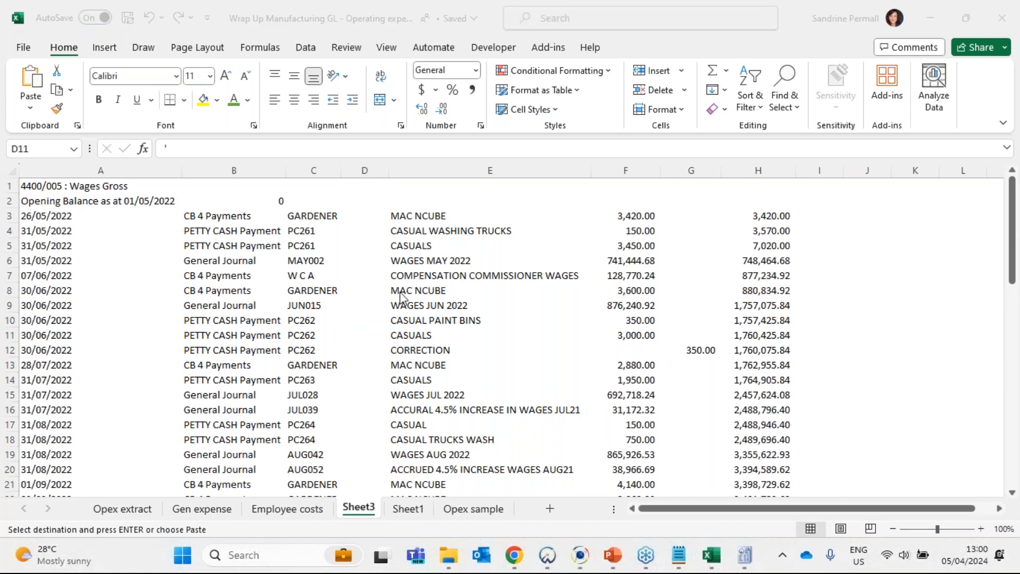
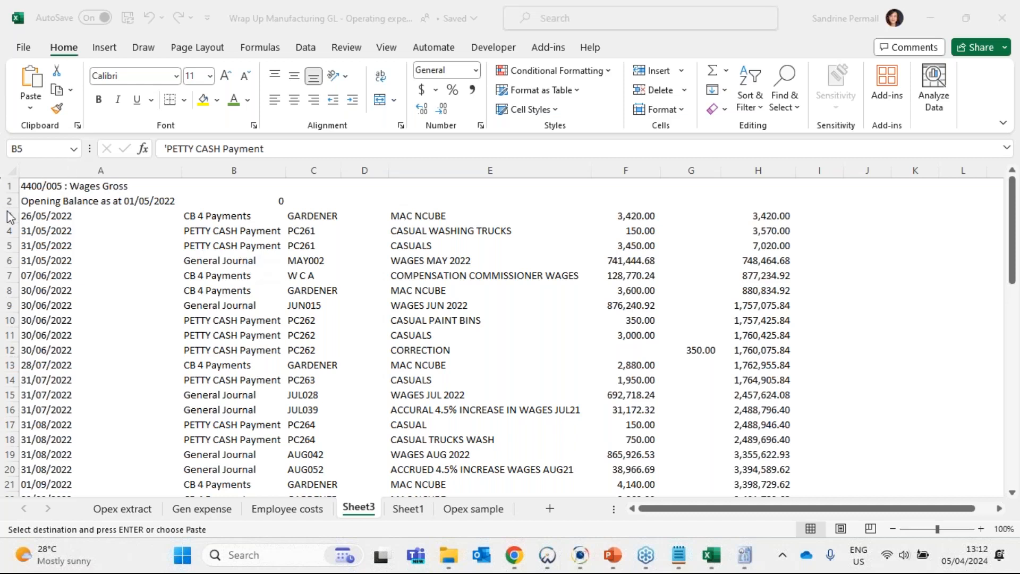
- Turn on filtering for row 2, the opening balance row of the Wages Gross ledger on Sheet3
left_click(12, 171)
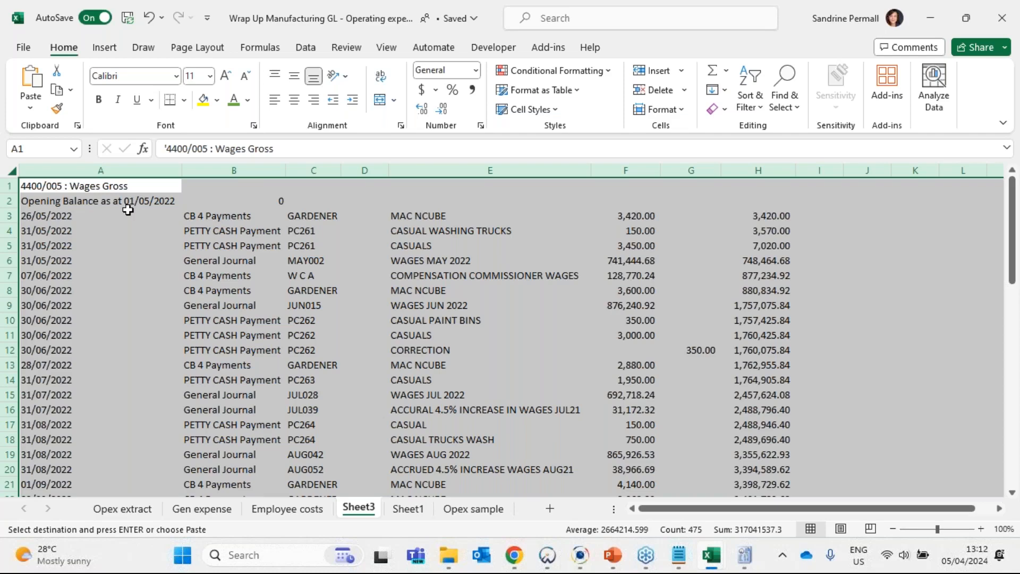
left_click(199, 244)
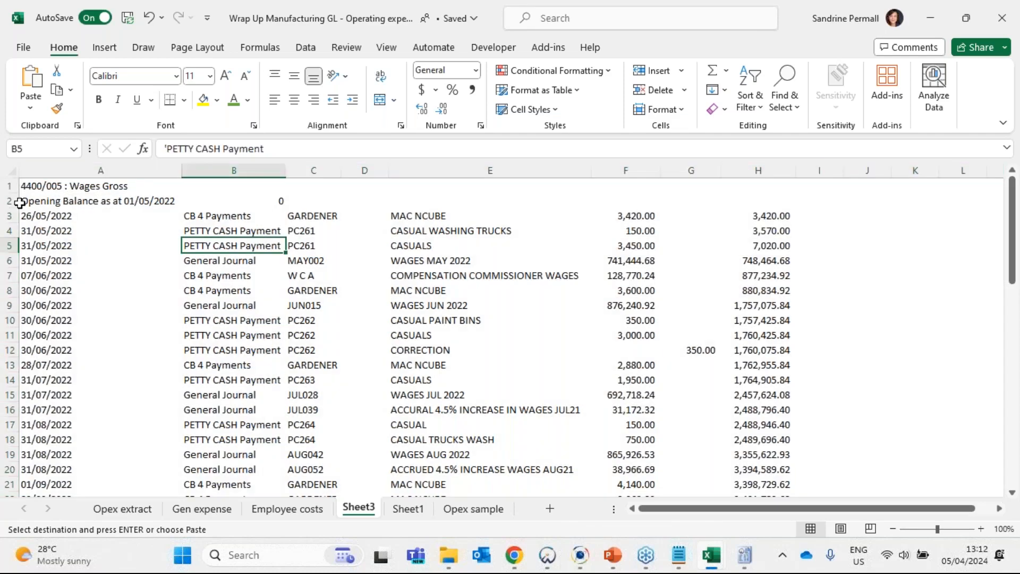
left_click(59, 184)
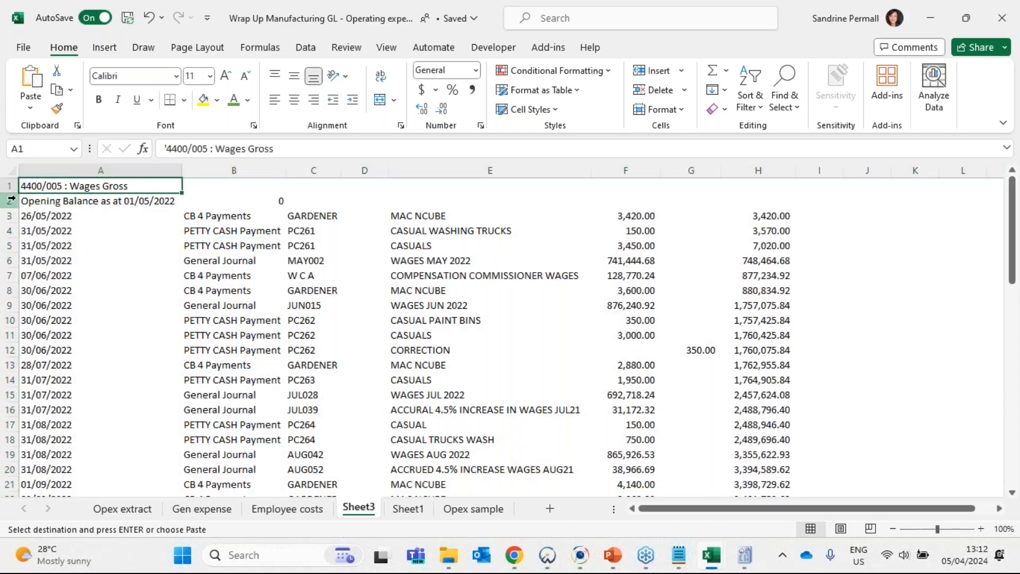
left_click(11, 199)
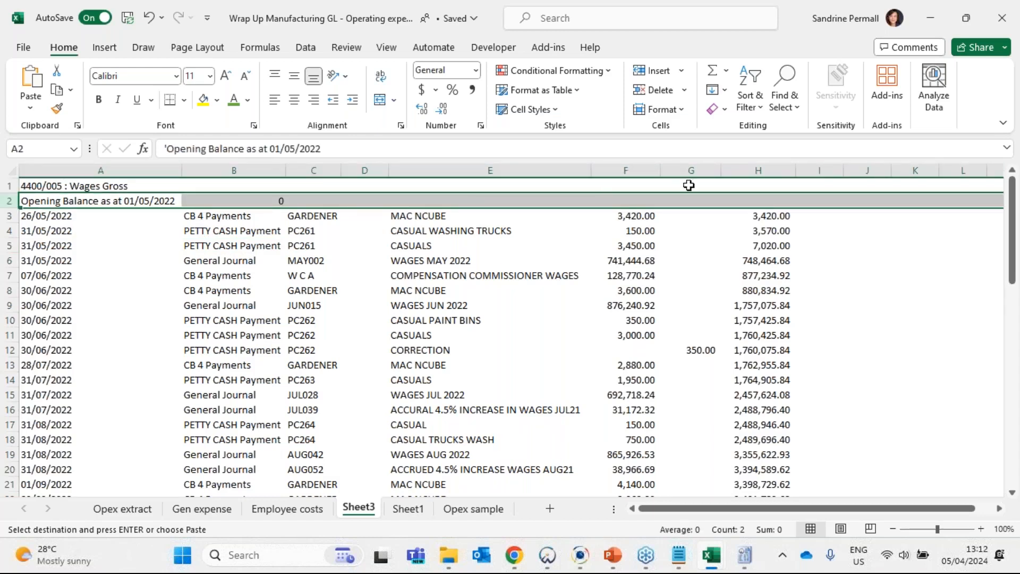
left_click(745, 103)
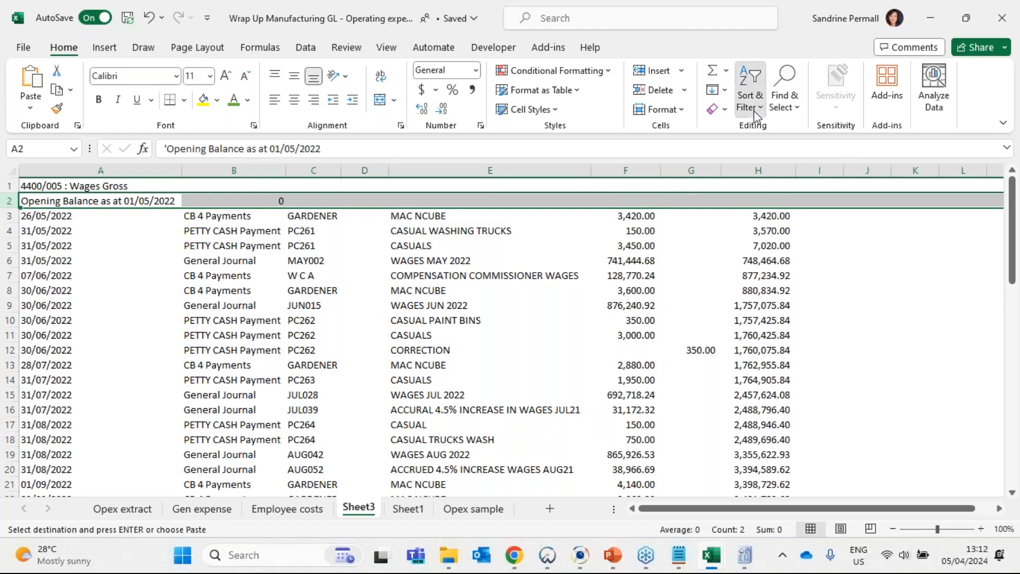
left_click(784, 198)
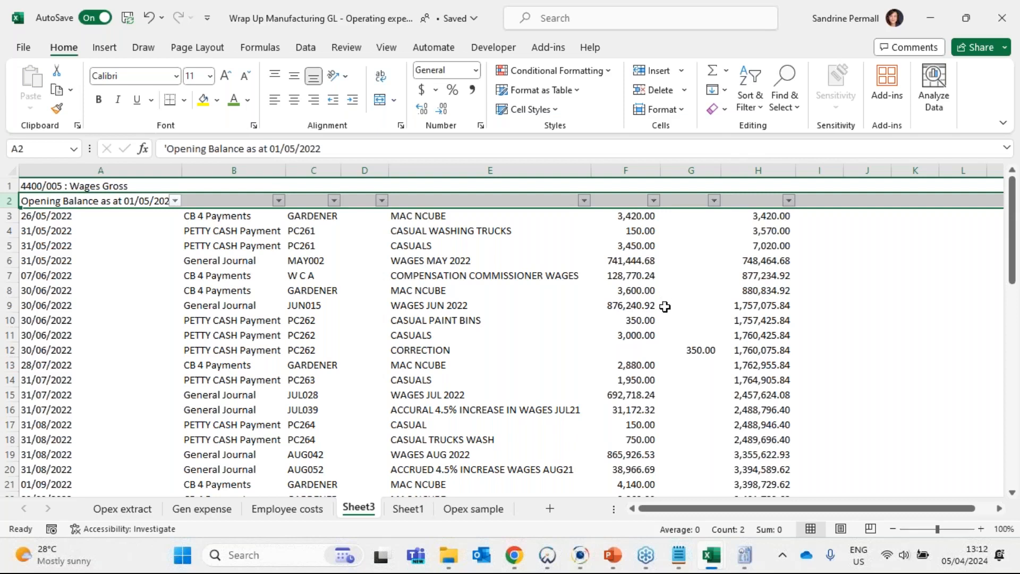
- Filter the transaction types in column B to show only General Journal entries
left_click(247, 246)
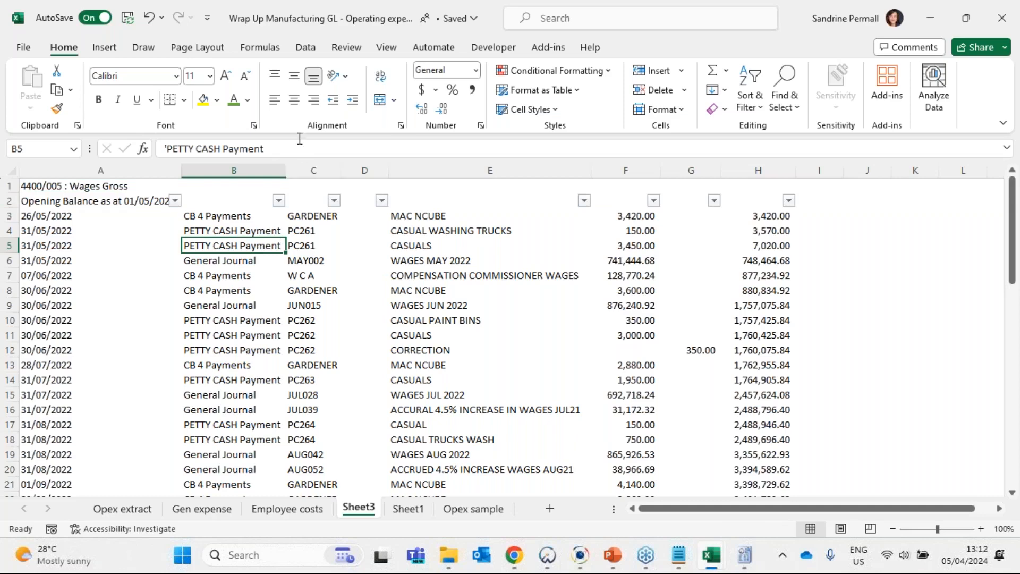
left_click(239, 166)
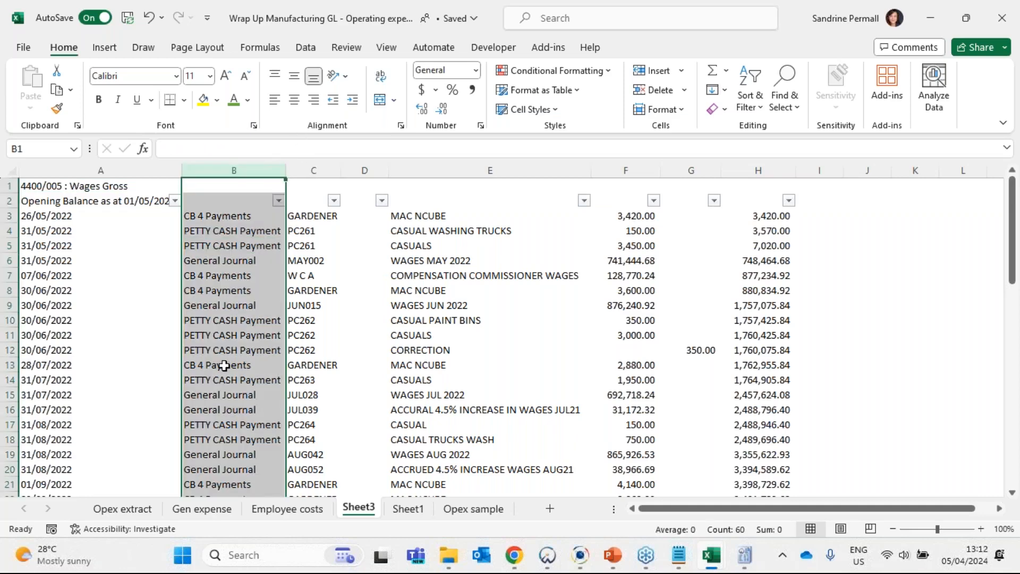
left_click(224, 366)
left_click(278, 200)
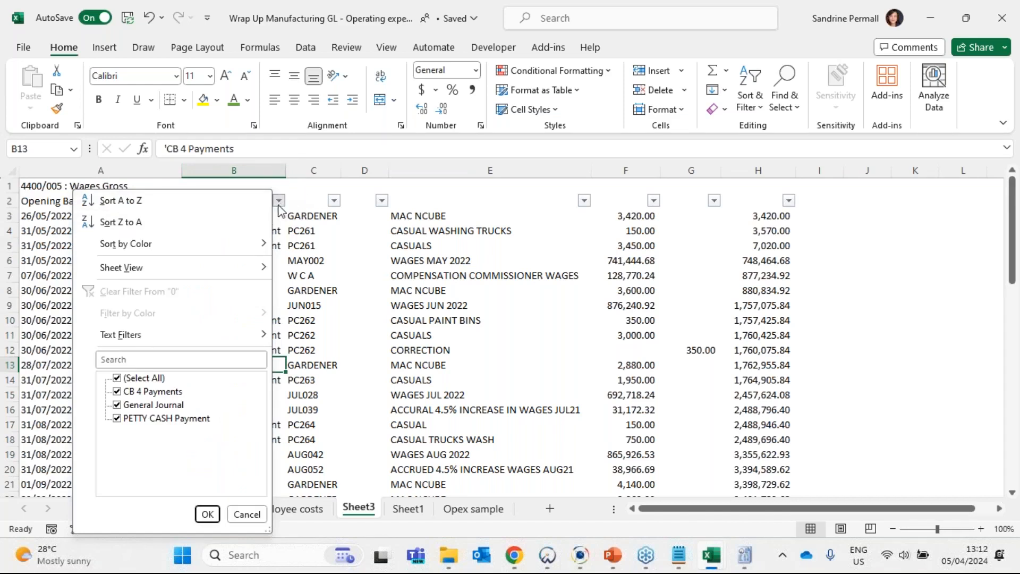
left_click(117, 377)
left_click(117, 405)
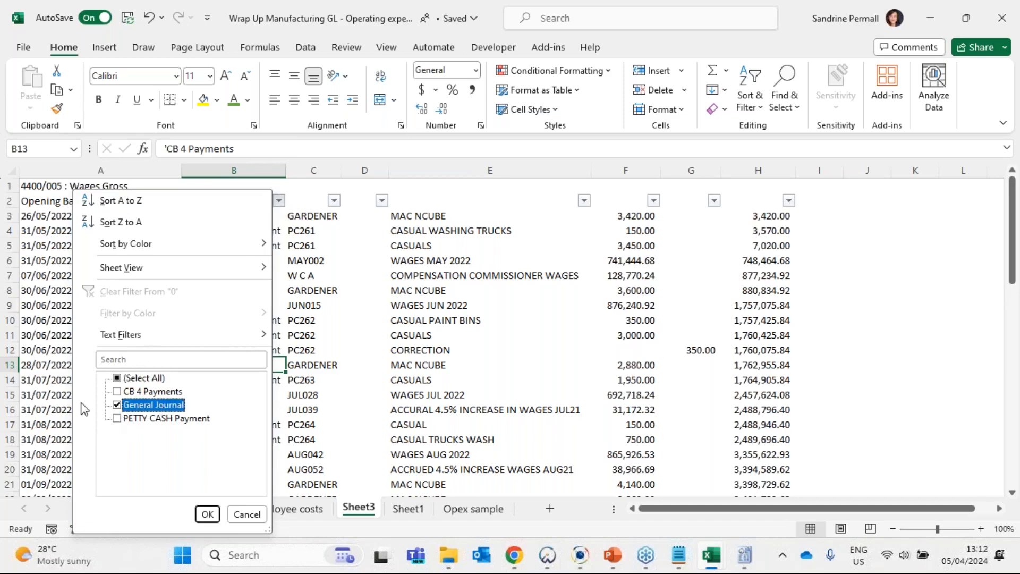
left_click(207, 515)
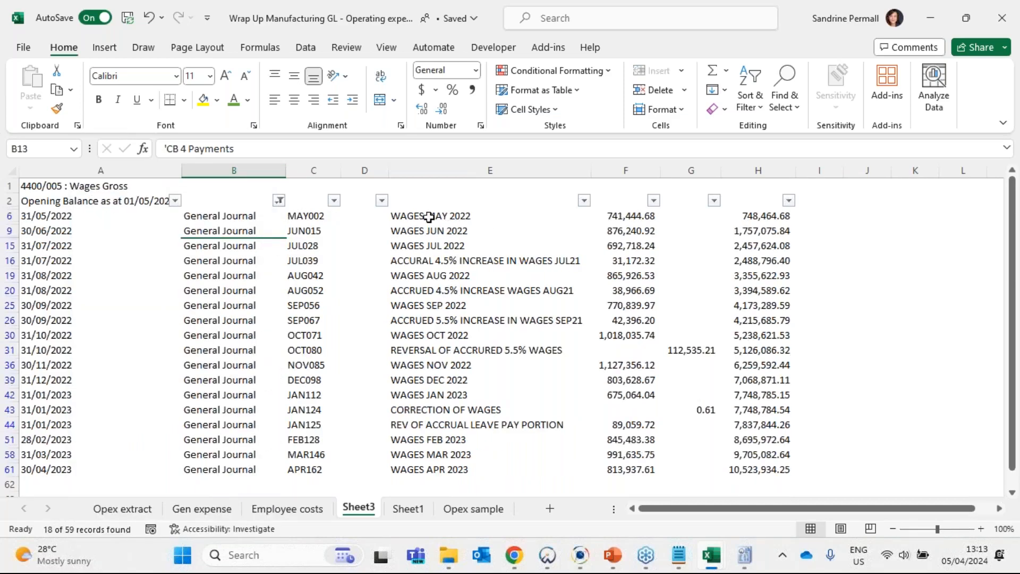
- Add comma-formatted subtotals of the filtered amounts in columns F and G, rows 6 to 61, in cells F64 and G64
left_click_drag(429, 220, 629, 470)
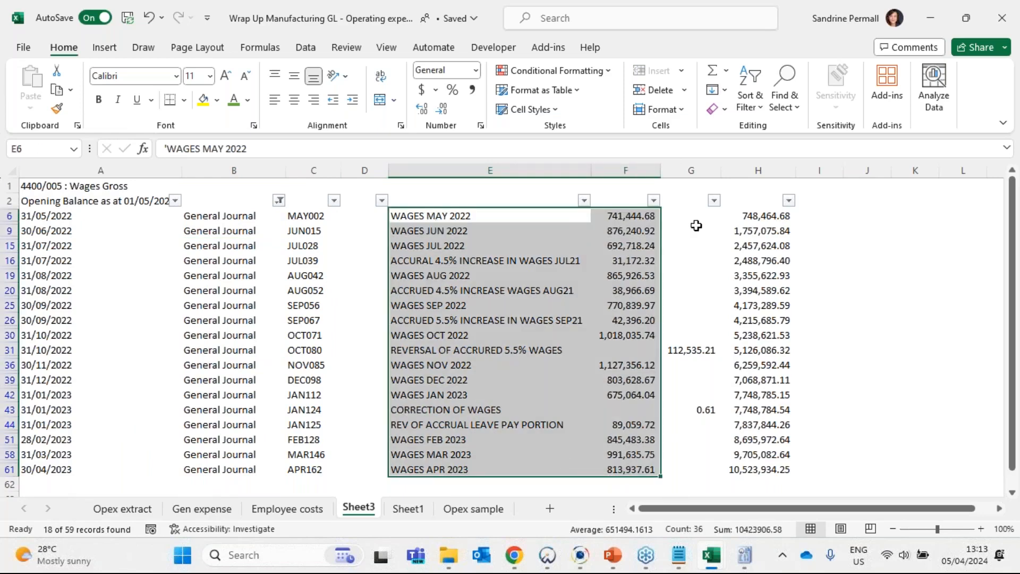
scroll(674, 426, "down", 2)
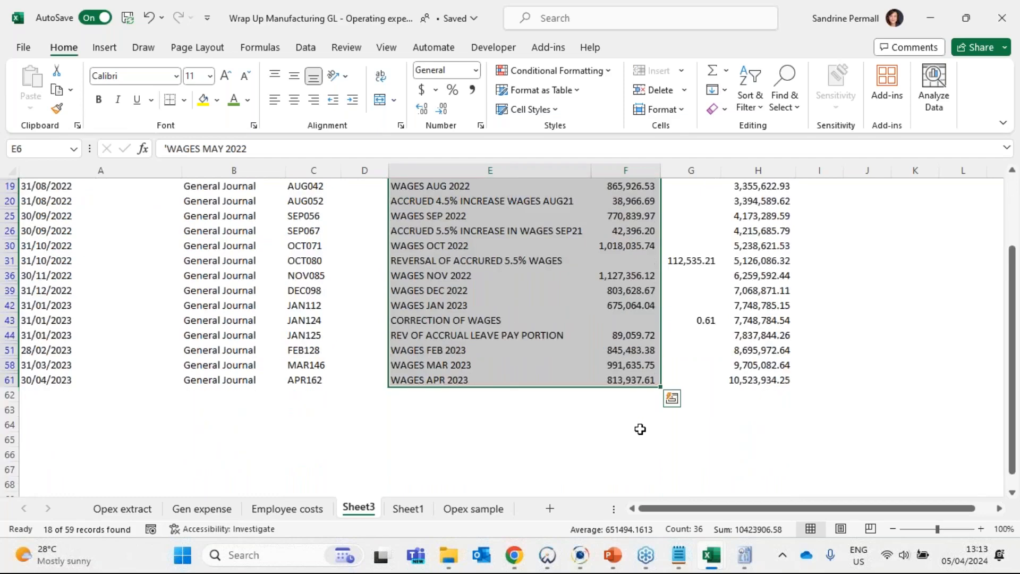
left_click(639, 426)
left_click(713, 71)
left_click_drag(632, 380, 644, 216)
key("Return")
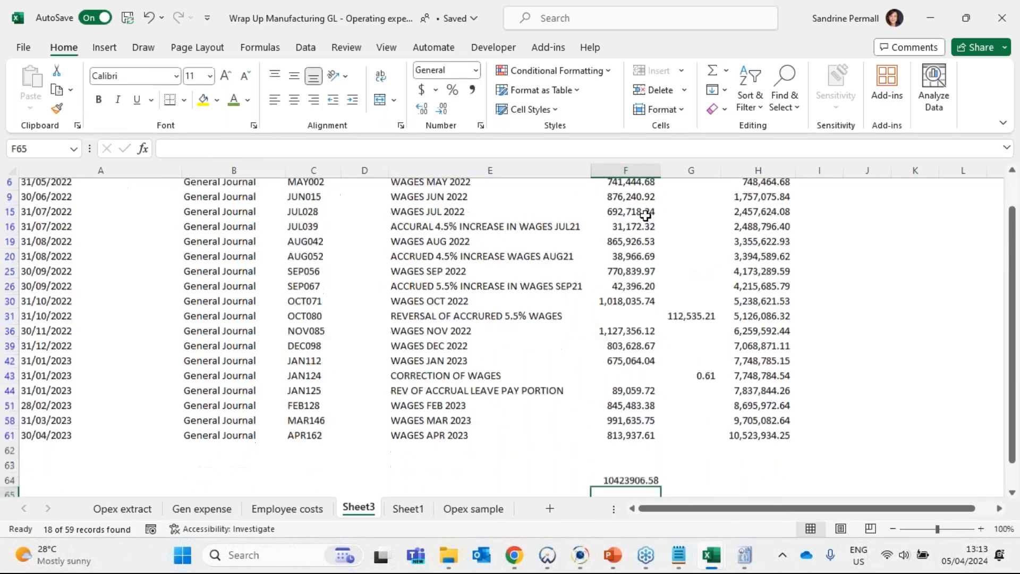
left_click_drag(664, 433, 712, 425)
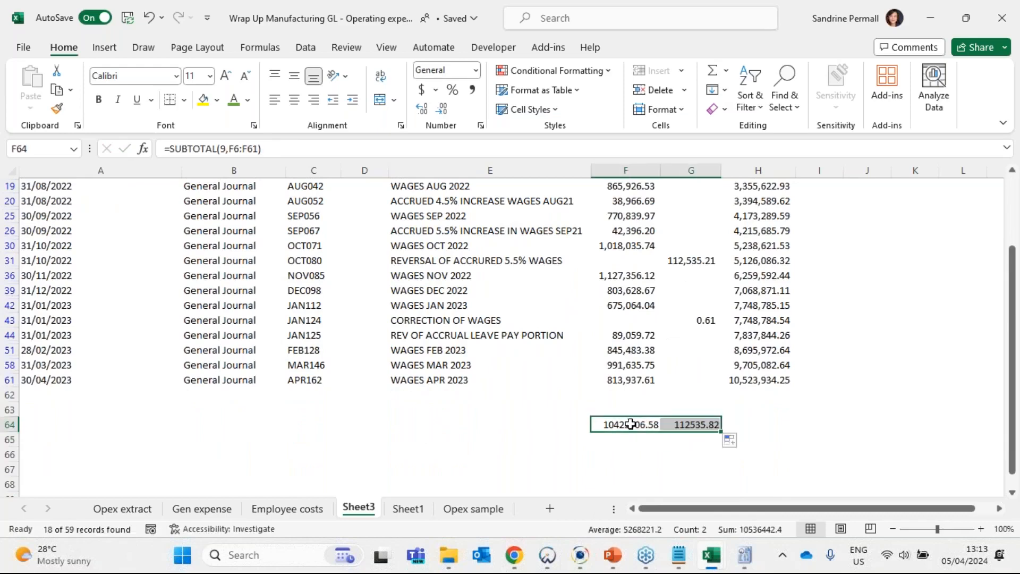
left_click(471, 89)
- Calculate the net wages total in F65 by subtracting G64 from F64
left_click(630, 440)
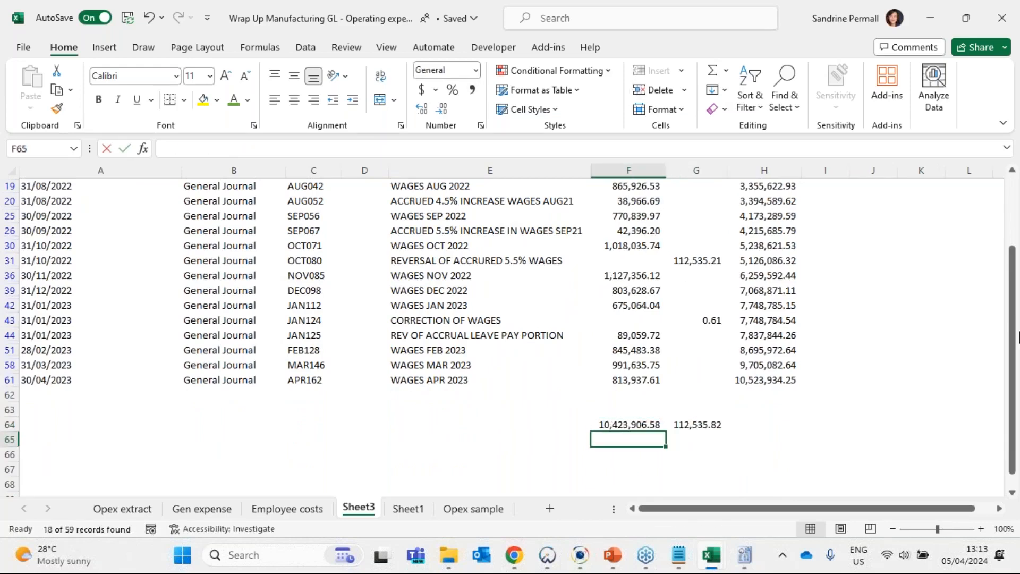
type("+")
key("Up")
type("-")
key("Up")
key("Right")
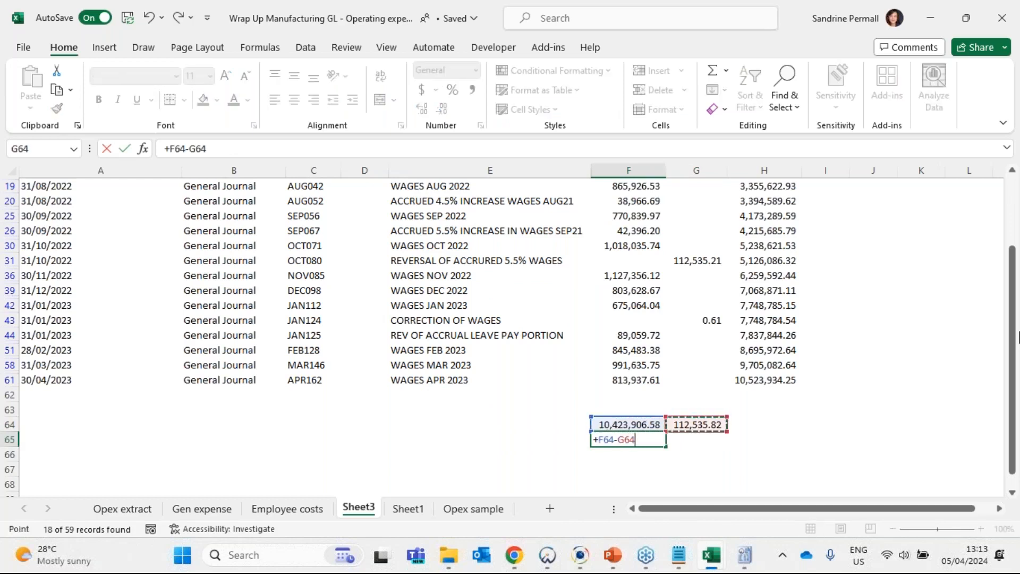
key("Return")
left_click(624, 439)
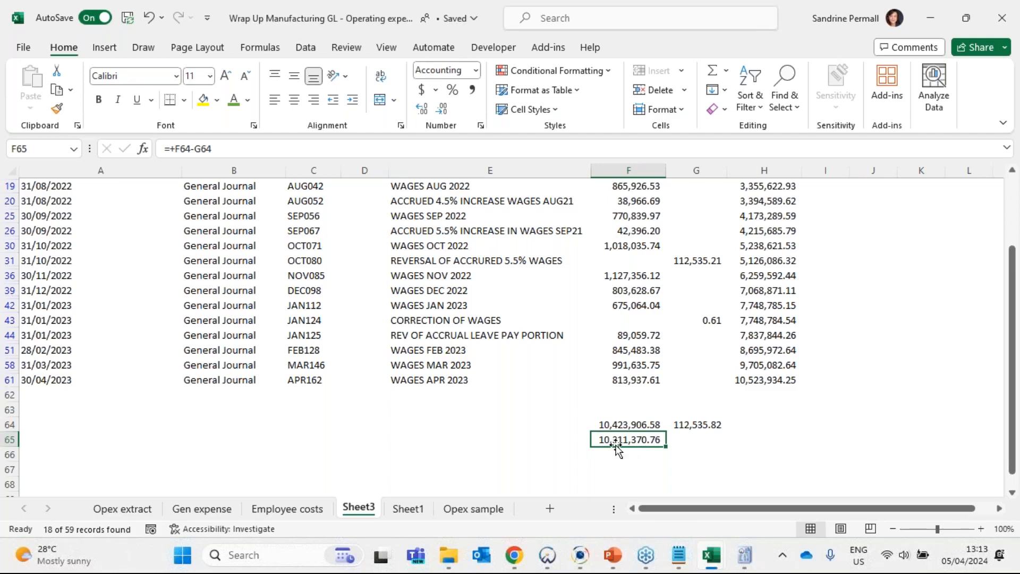
scroll(624, 441, "up", 2)
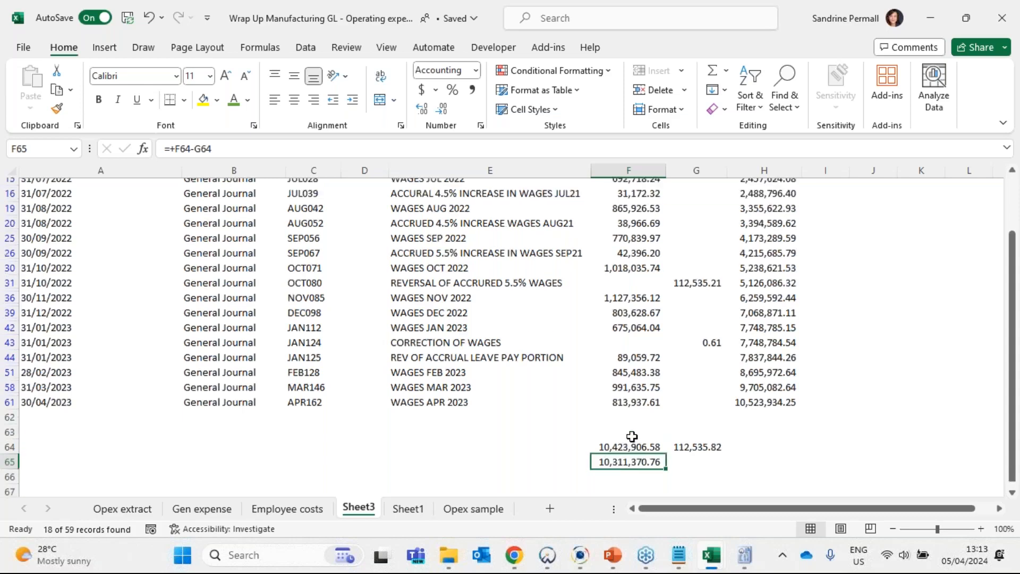
scroll(632, 433, "down", 3)
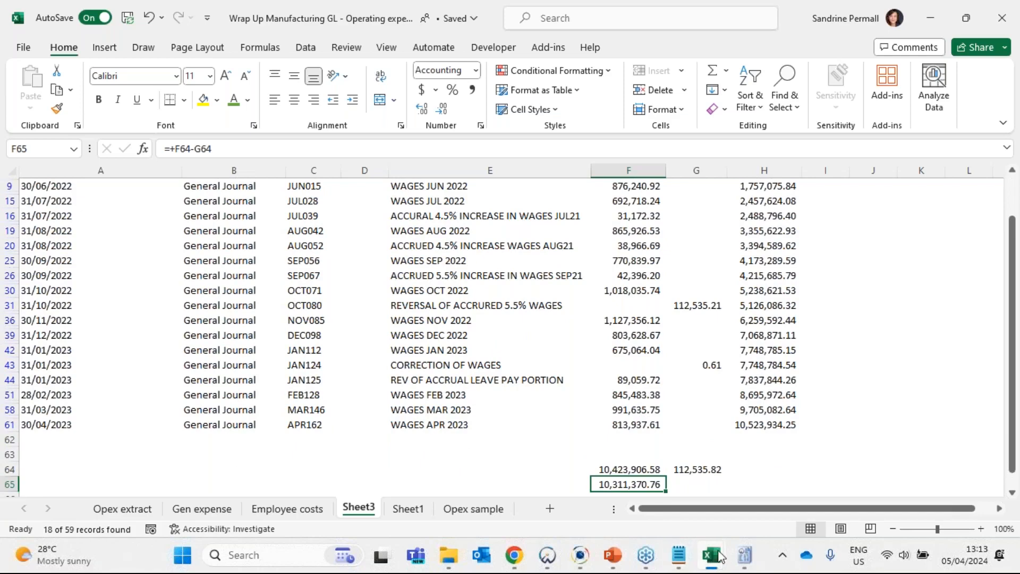
- Switch to the 12 monthly report workbook and clear the leftover calculations in E39 and O37 of the YTD sheet
mouse_move(720, 558)
left_click(857, 467)
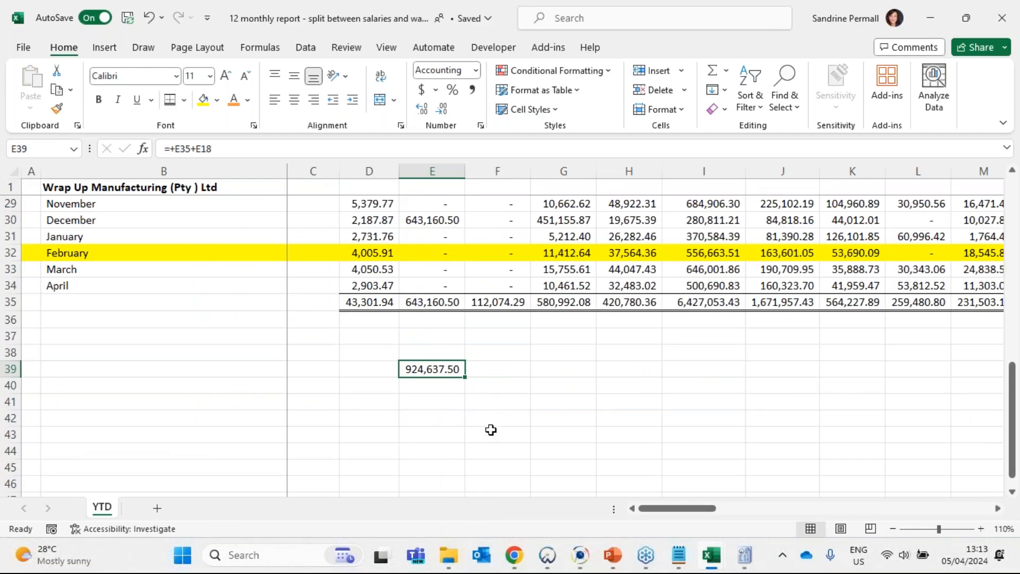
key("Delete")
scroll(484, 431, "up", 1)
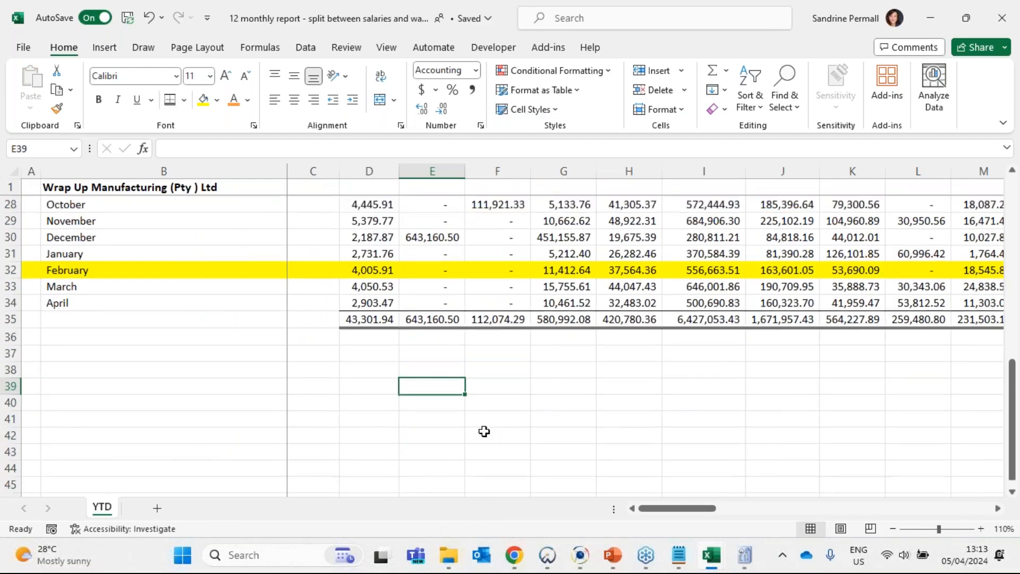
scroll(484, 431, "up", 3)
left_click_drag(699, 509, 751, 515)
left_click(674, 450)
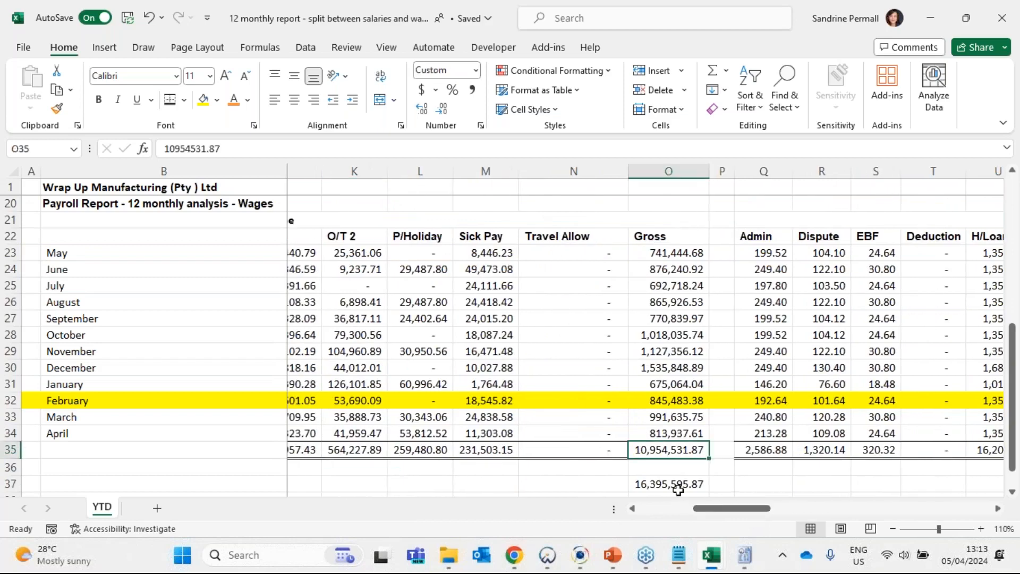
scroll(678, 489, "down", 2)
left_click(655, 384)
key("Delete")
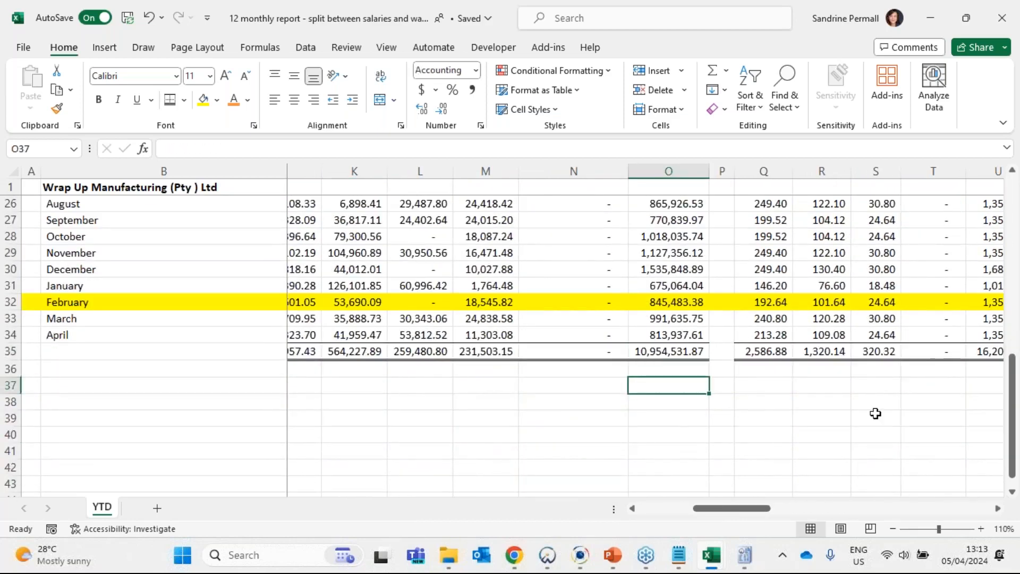
- Copy the net wages total in F65 of the GL workbook and paste it as a value into O37 of the 12 monthly report
key("alt+Tab")
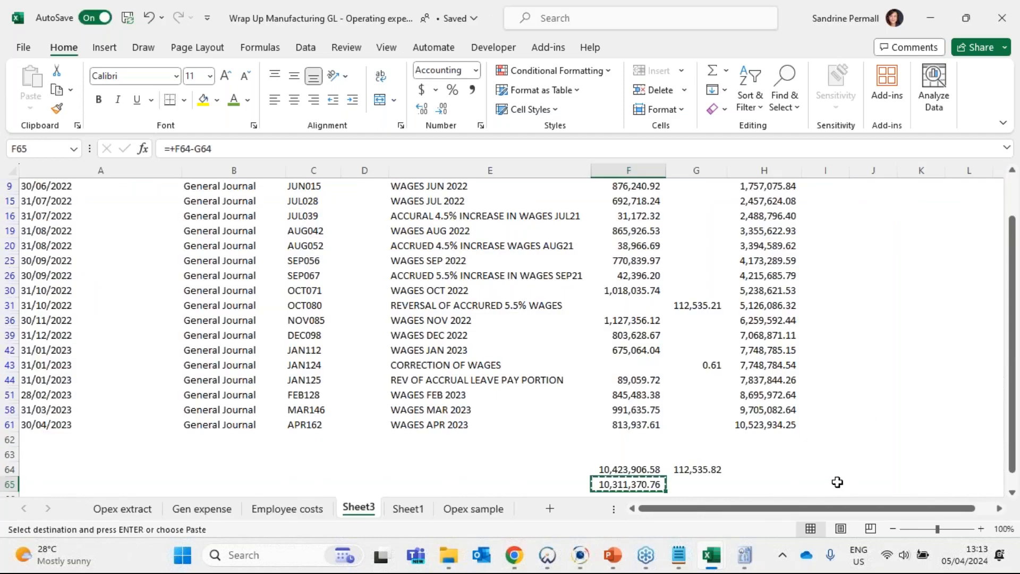
scroll(207, 316, "up", 2)
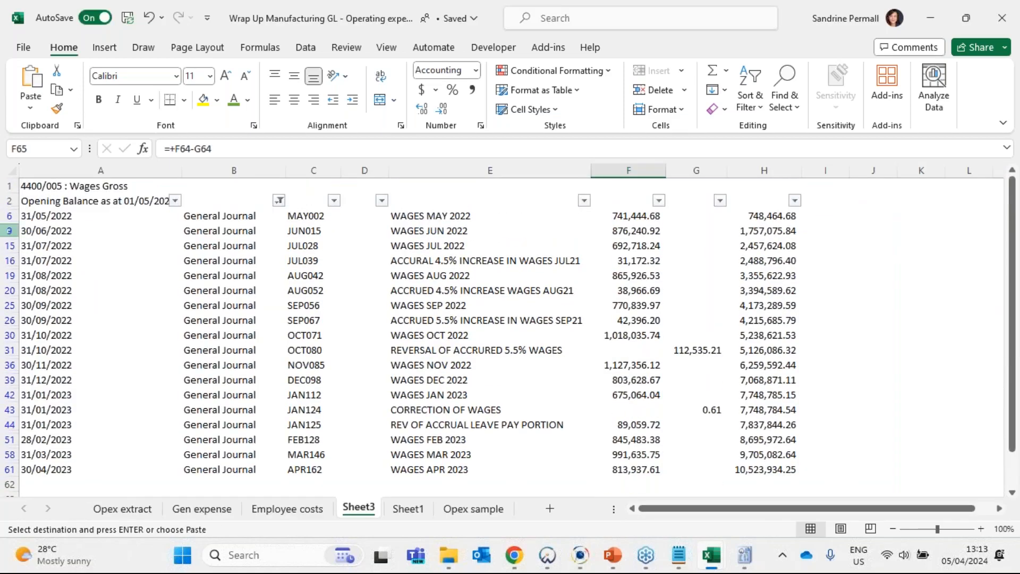
scroll(656, 430, "down", 2)
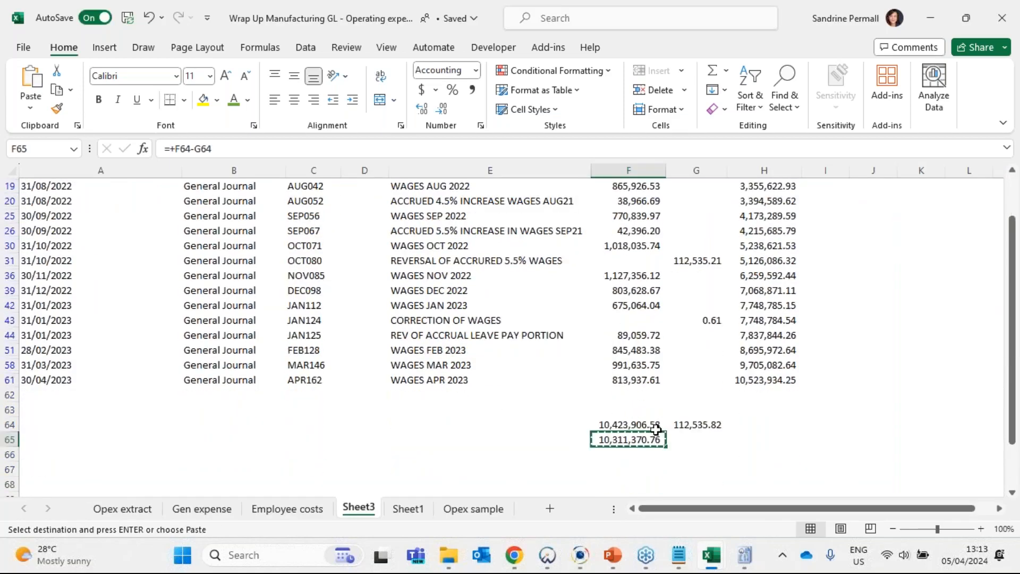
scroll(691, 429, "down", 1)
key("alt+Tab")
right_click(659, 385)
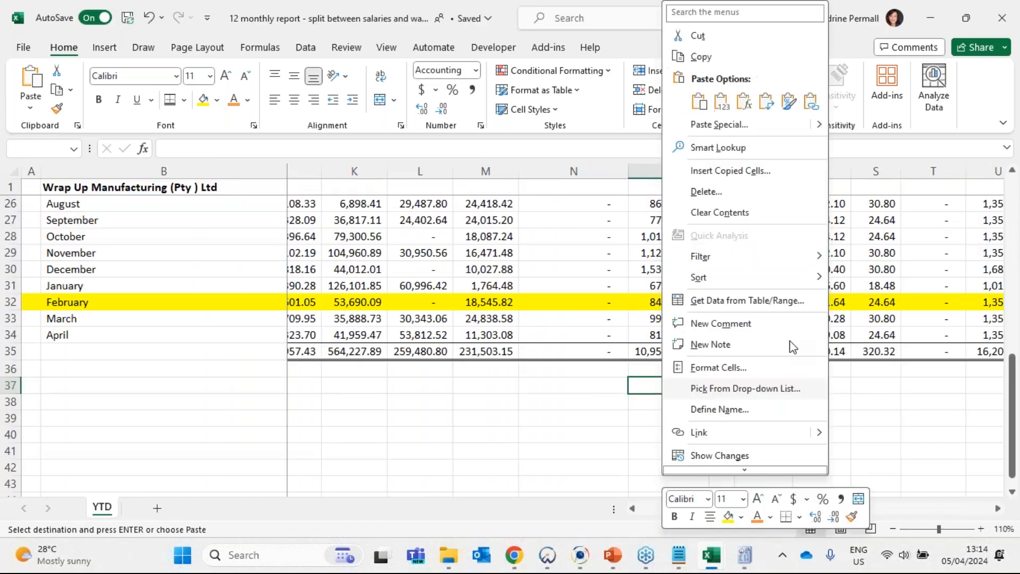
left_click(727, 101)
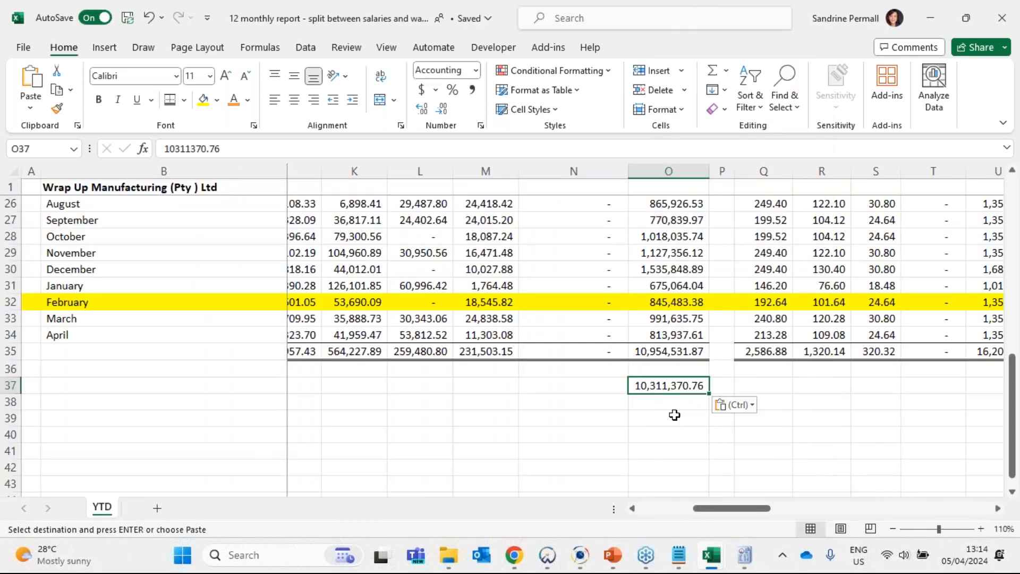
- Calculate the difference between the payroll gross wages total and the GL total in O39 with the formula +O35-O37
left_click(674, 415)
type("+")
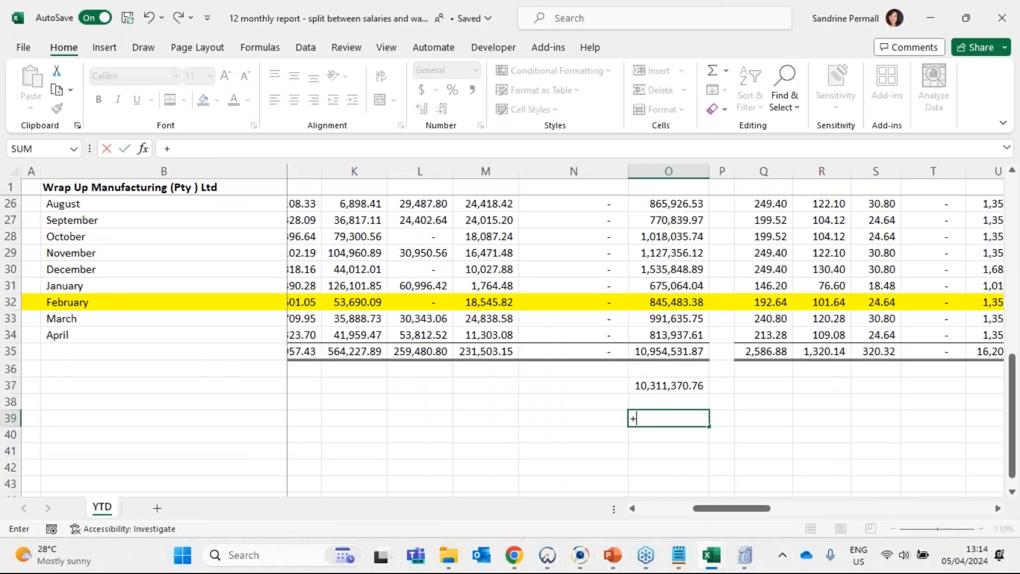
key("Up")
key("Up")
key("Up")
key("Up")
type("-")
key("Up")
key("Up")
key("Return")
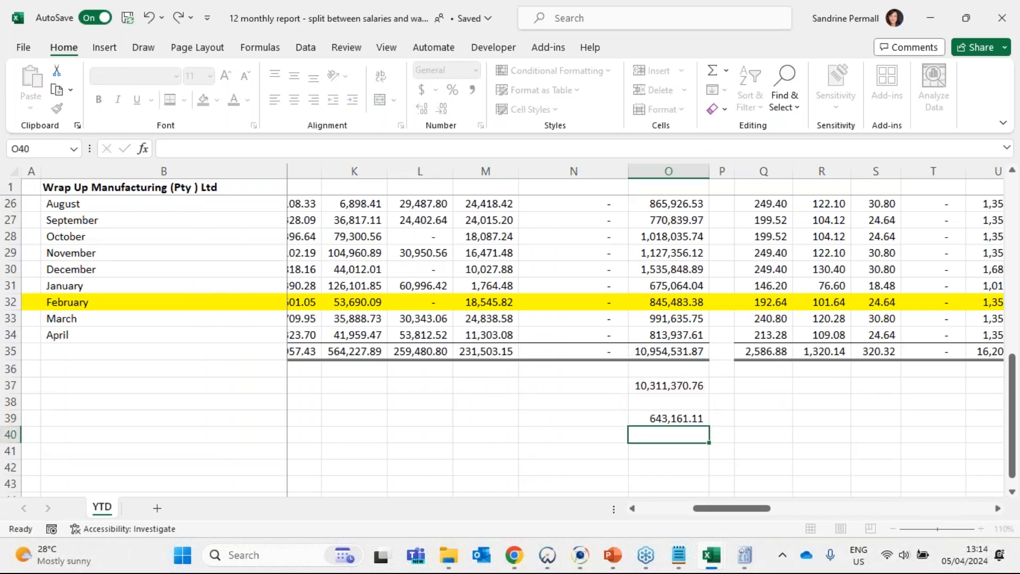
key("Up")
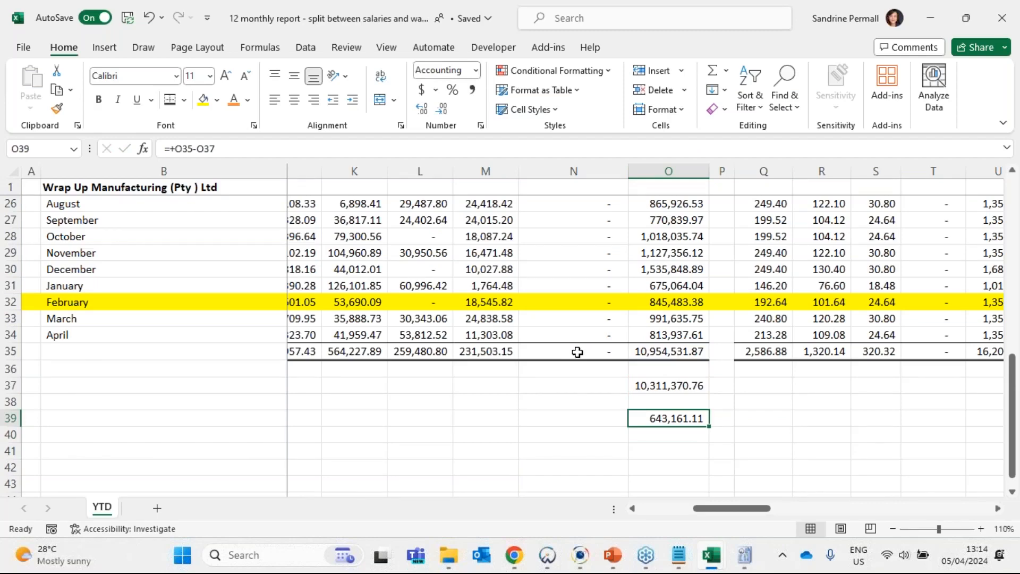
- Examine the A Bonus column total in E35 of the wages analysis against the calculated difference
left_click_drag(740, 509, 588, 514)
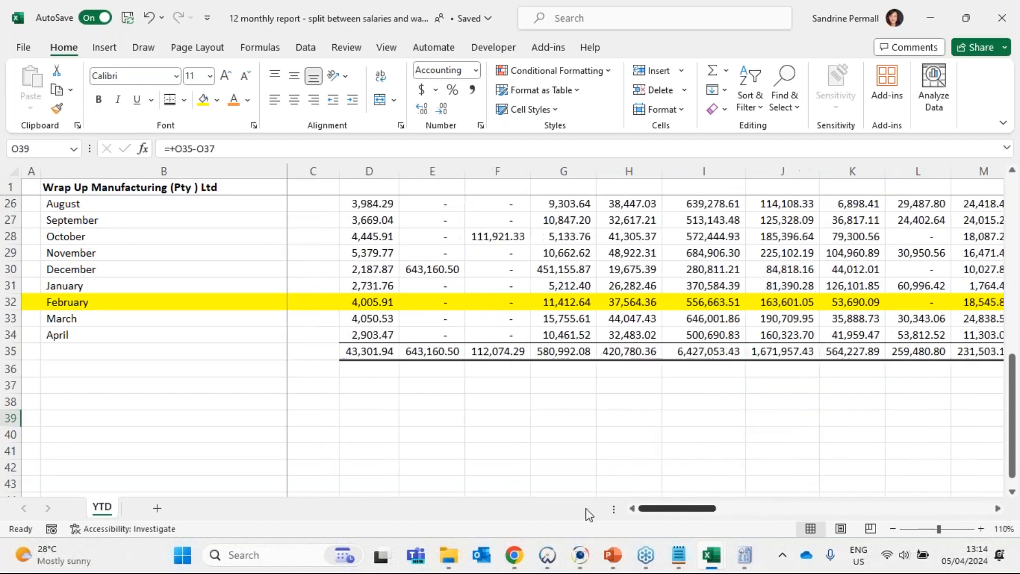
left_click(440, 352)
scroll(477, 397, "up", 2)
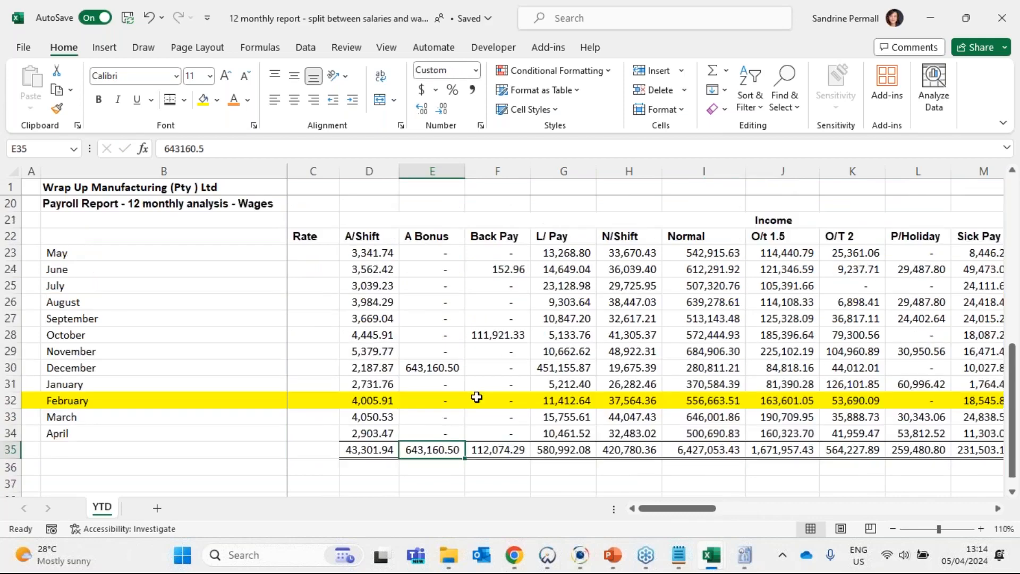
scroll(477, 398, "up", 1)
left_click(446, 416)
scroll(527, 398, "down", 2)
left_click(446, 400)
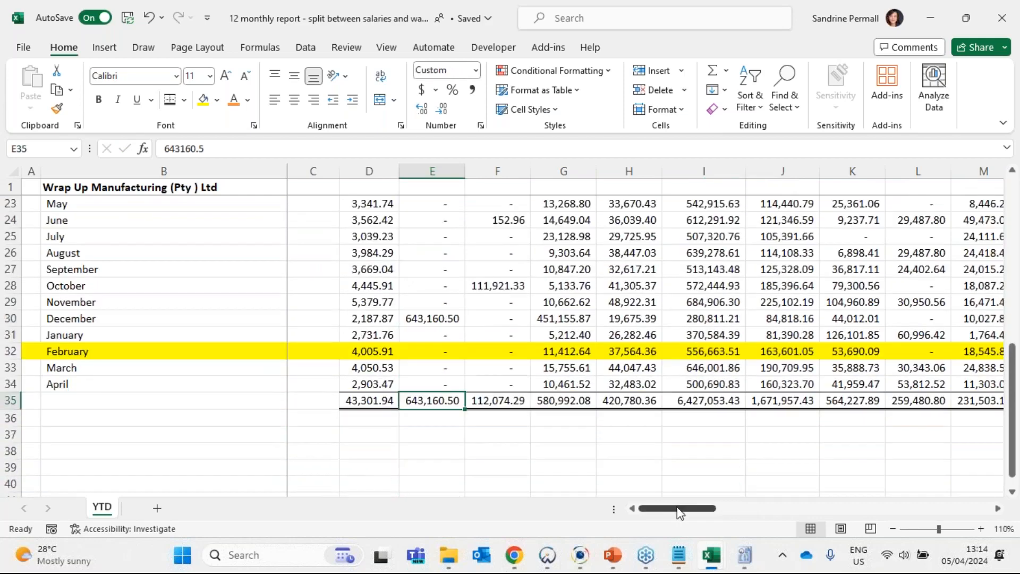
- Review the gross wages difference in O39 and the GL wages total in O37 of the YTD sheet
left_click_drag(677, 509, 758, 512)
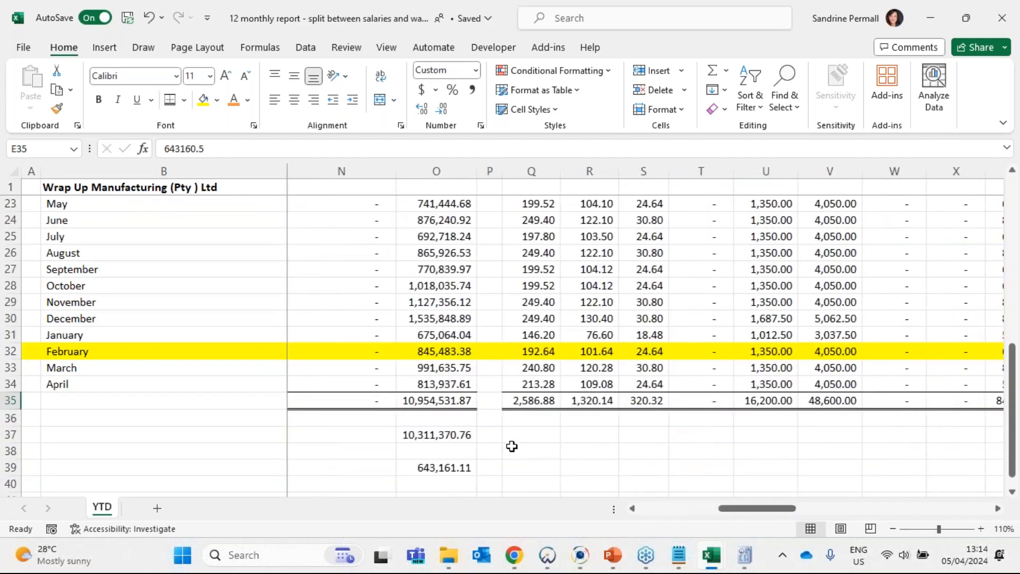
scroll(512, 446, "down", 2)
left_click(435, 374)
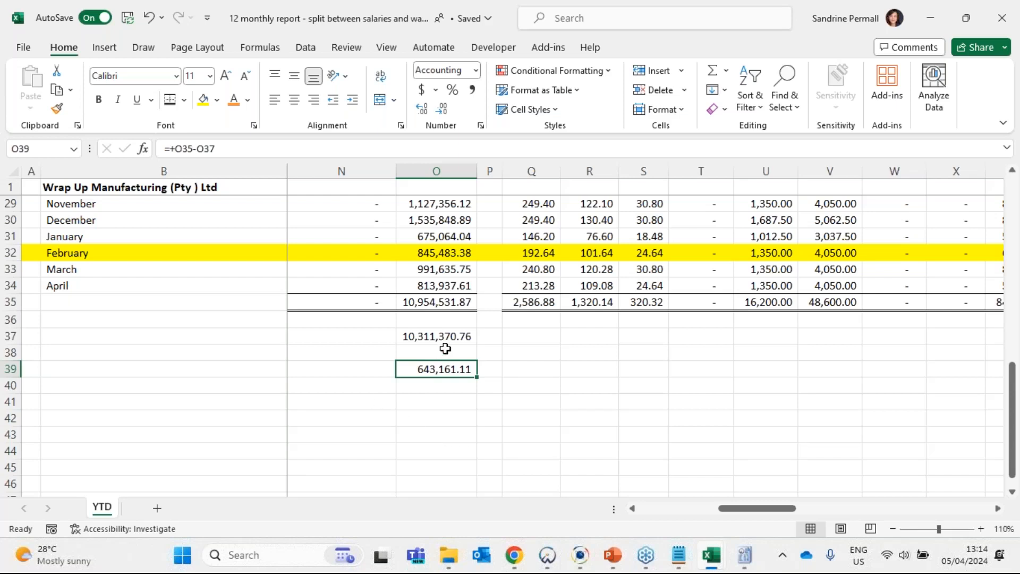
left_click(432, 335)
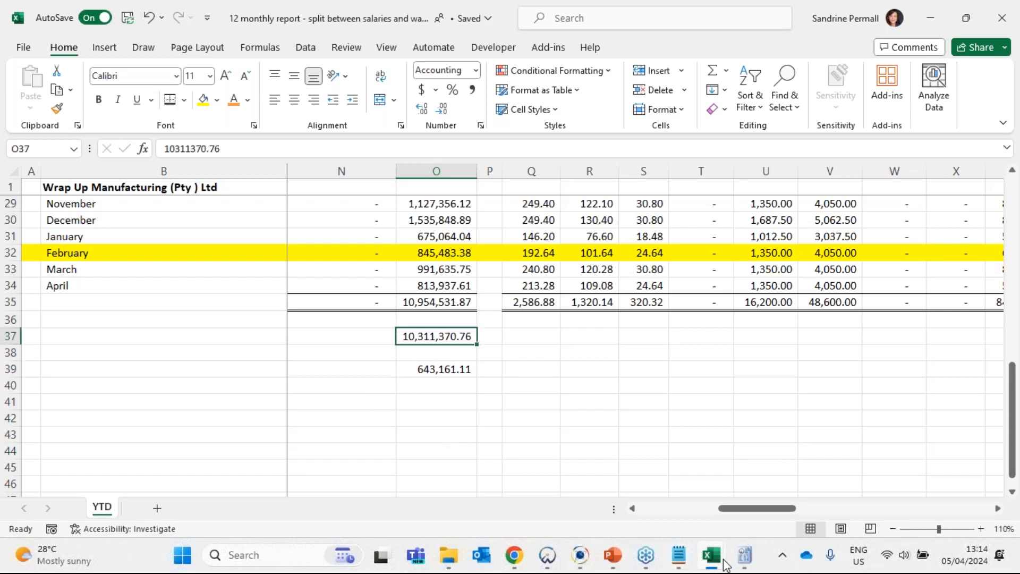
- Switch to the Wrap Up Manufacturing GL workbook and select the General Journal debit and credit amounts in F6:G61 of Sheet3
mouse_move(720, 558)
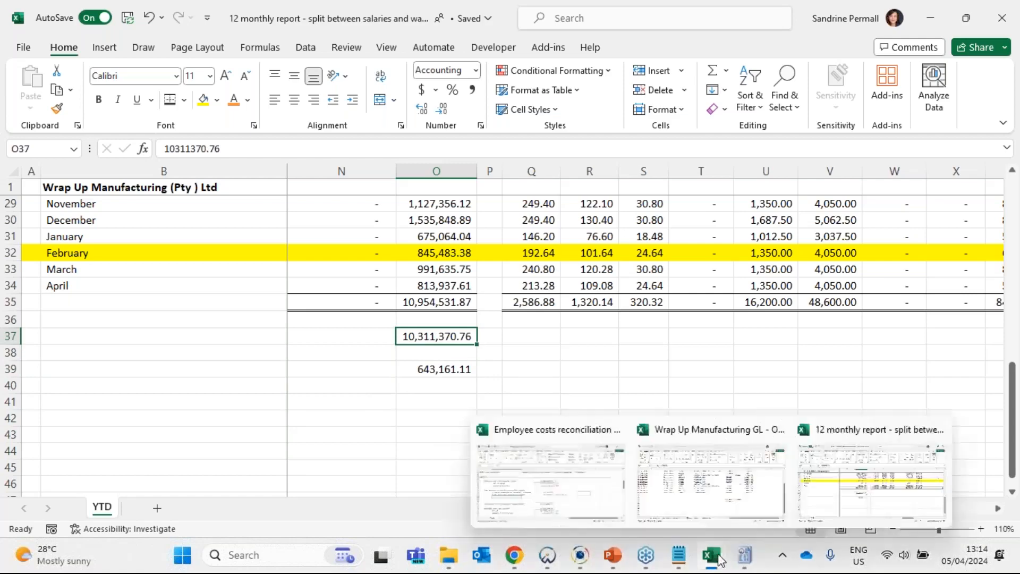
left_click(660, 467)
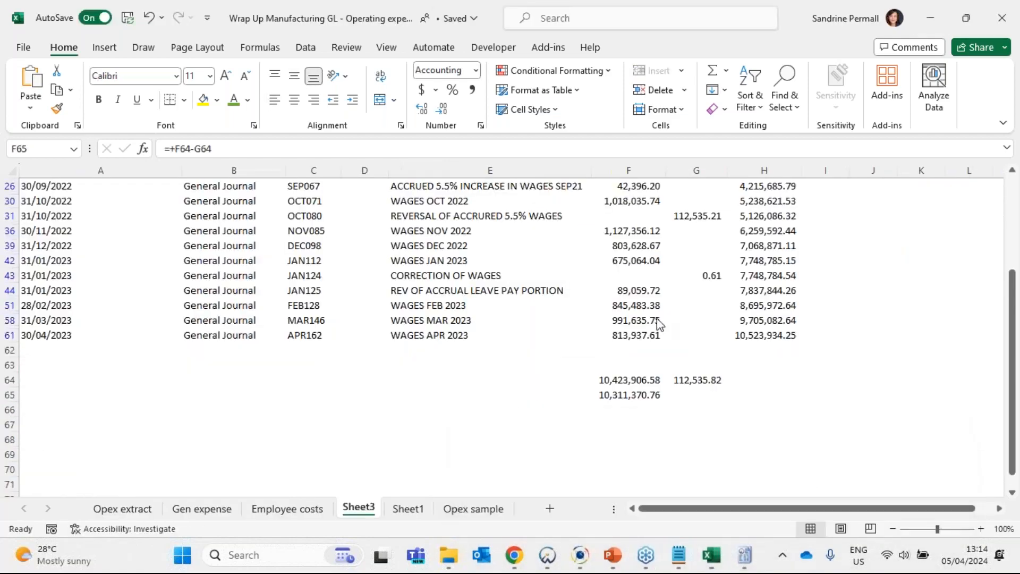
scroll(658, 322, "up", 3)
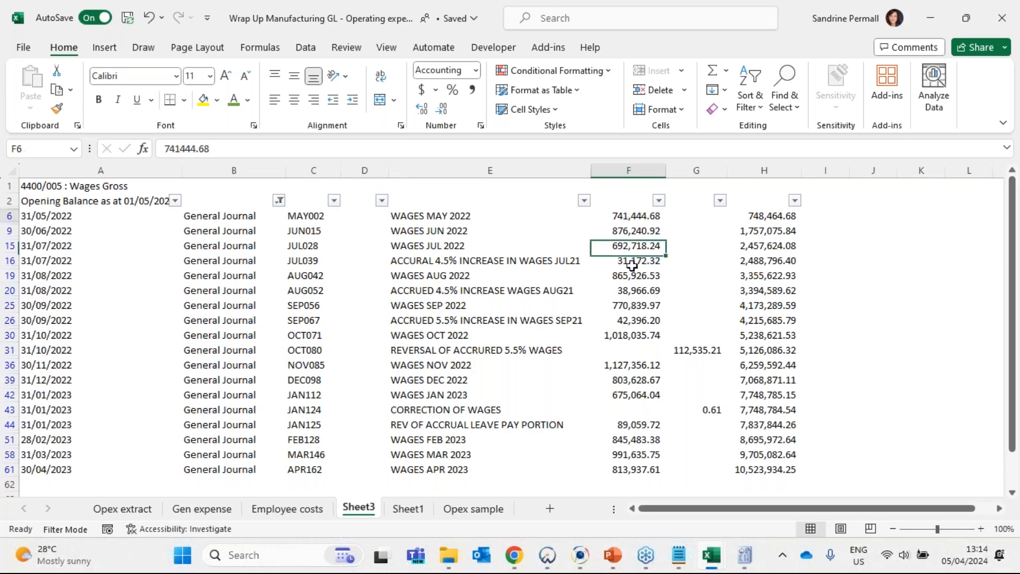
left_click_drag(631, 265, 711, 472)
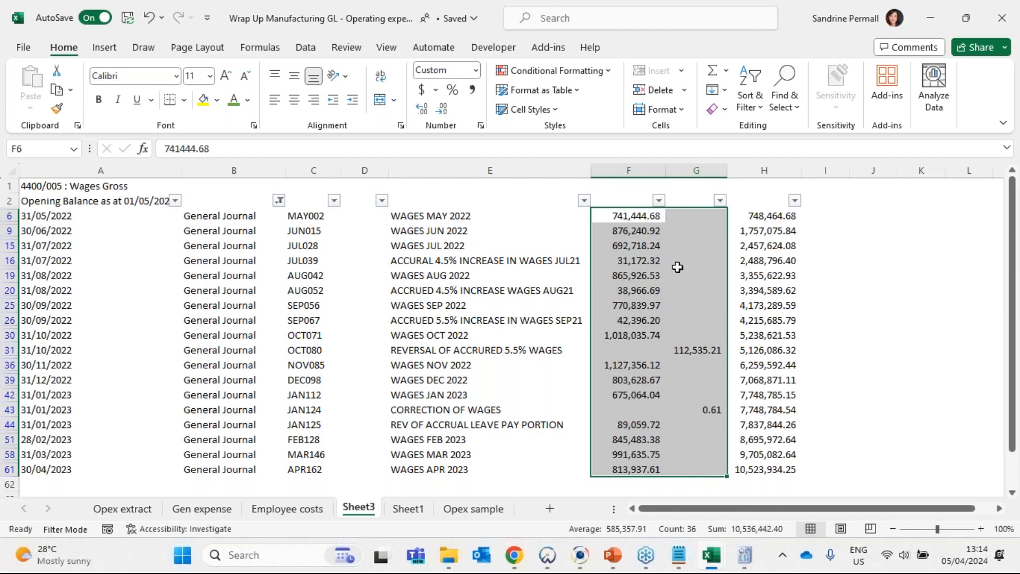
scroll(675, 329, "down", 3)
scroll(677, 374, "up", 2)
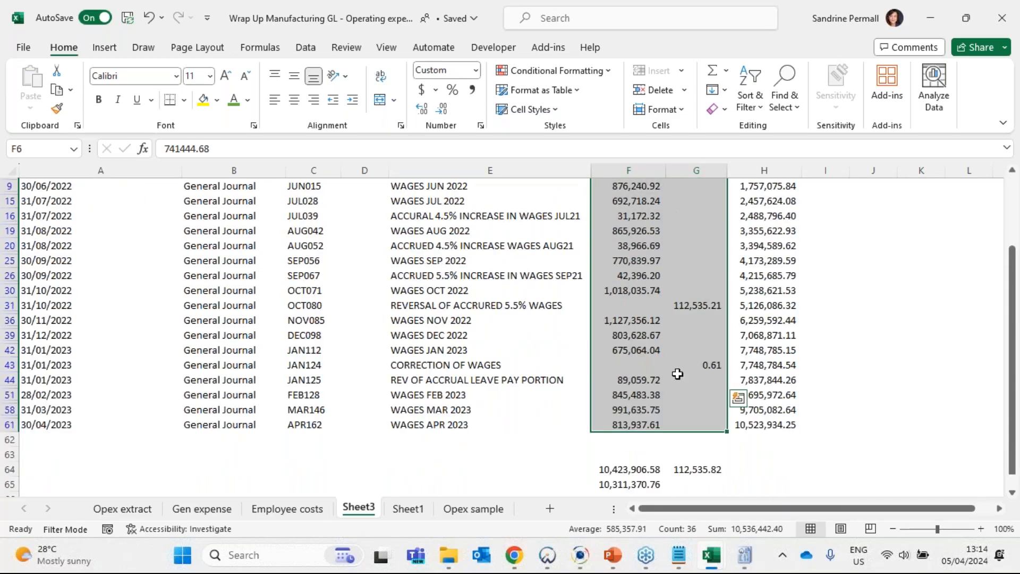
scroll(677, 374, "up", 1)
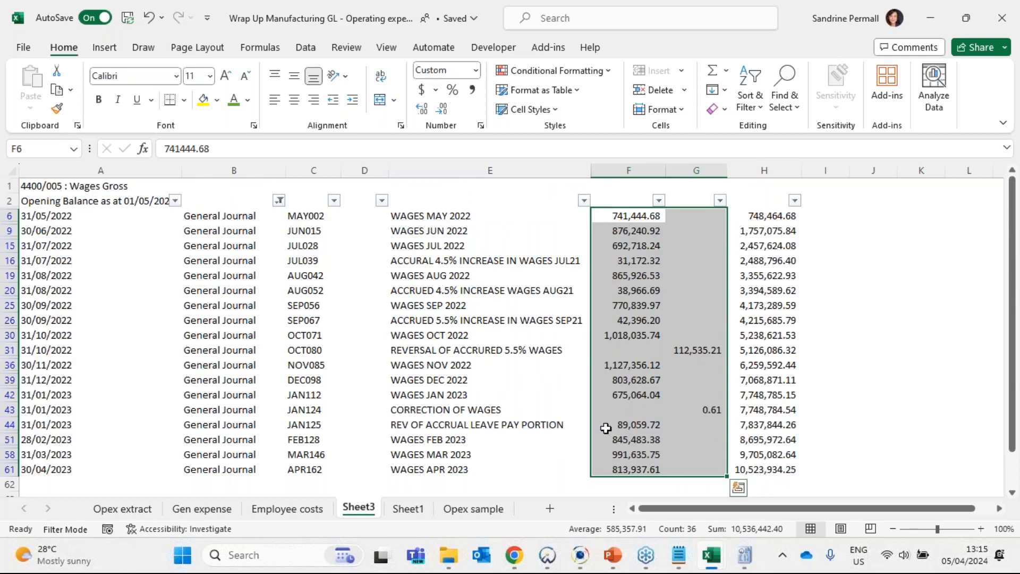
- Restrict the selected F6:G61 range to visible cells only with Go To Special and fill those cells dark green
left_click_drag(726, 269, 663, 373)
left_click(635, 256)
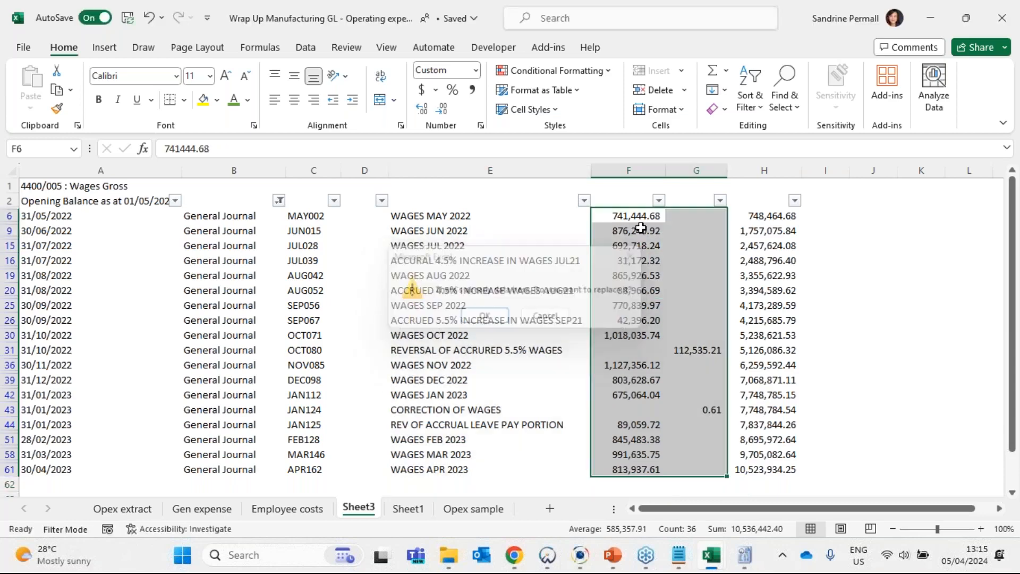
left_click(753, 80)
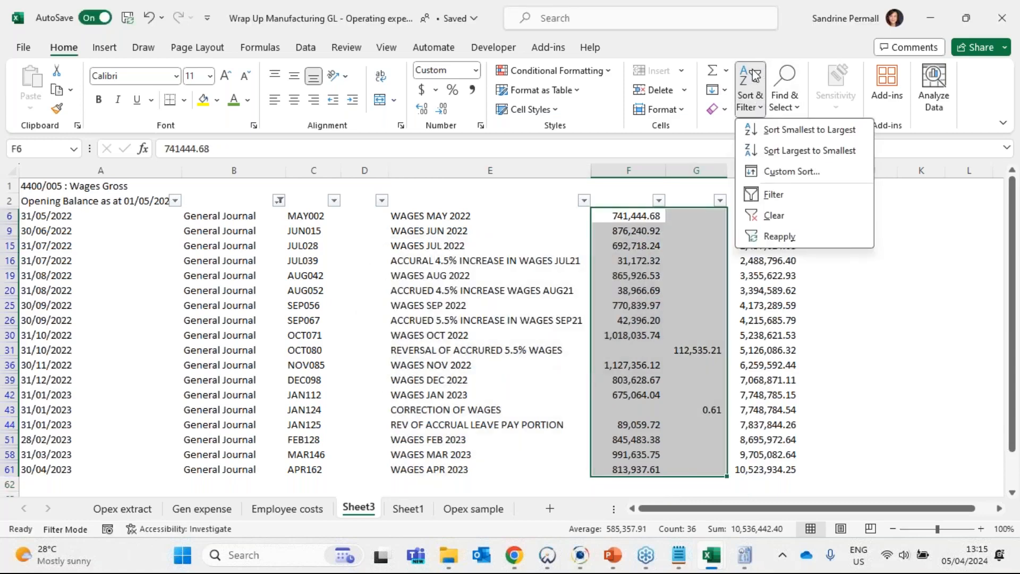
left_click(778, 97)
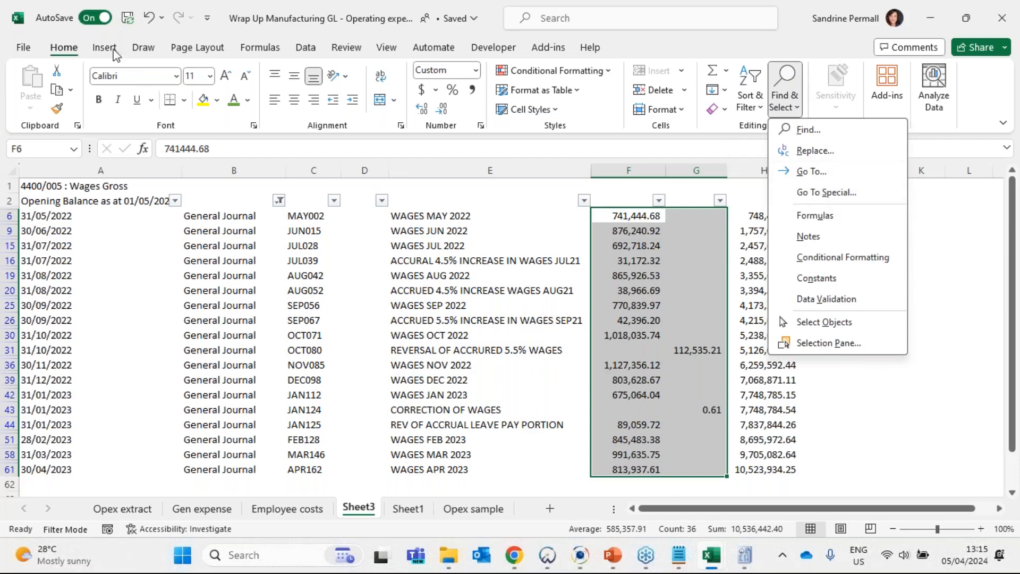
left_click(831, 193)
left_click_drag(99, 296, 491, 215)
left_click(526, 340)
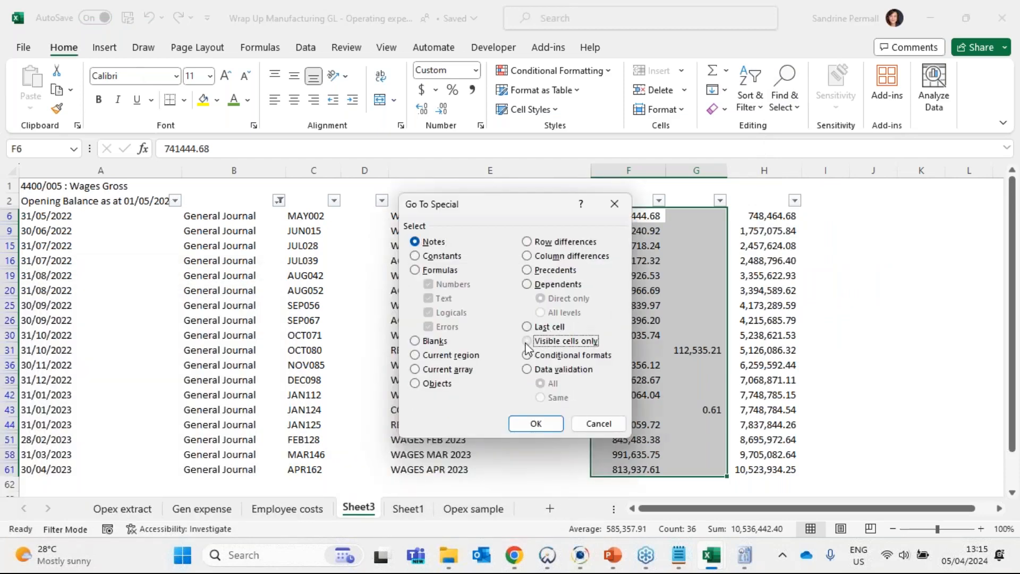
left_click(534, 425)
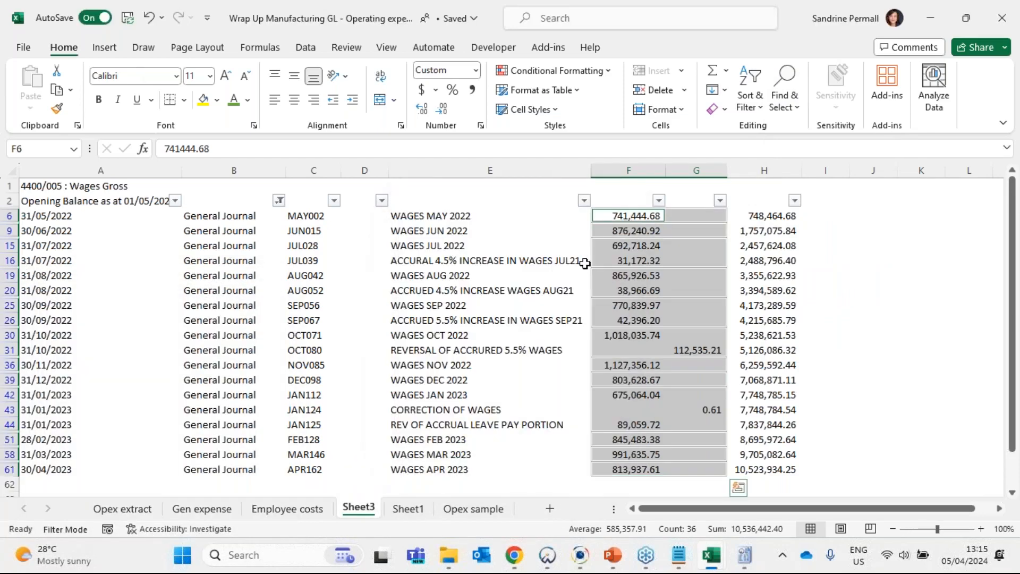
left_click(217, 99)
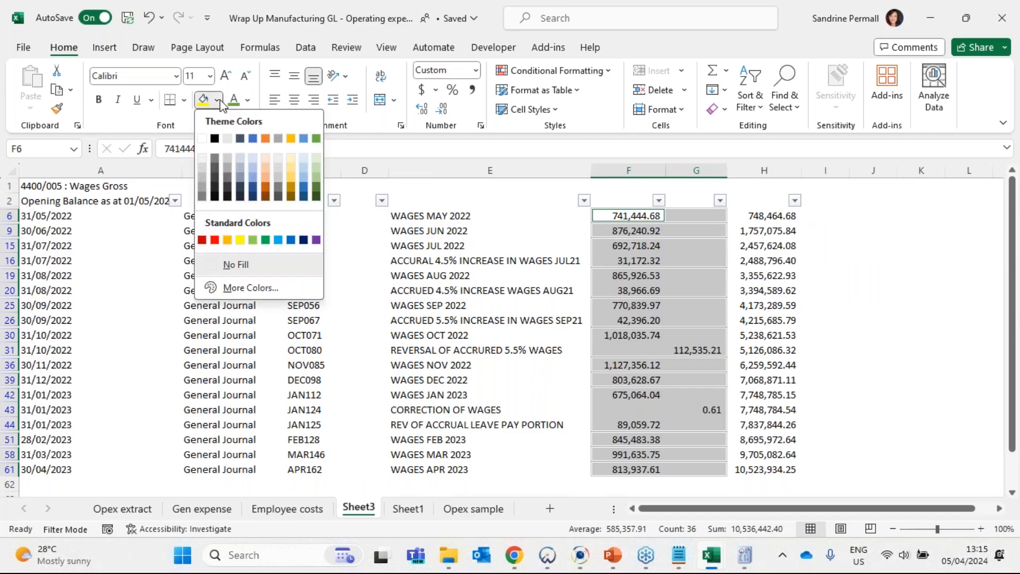
left_click(316, 179)
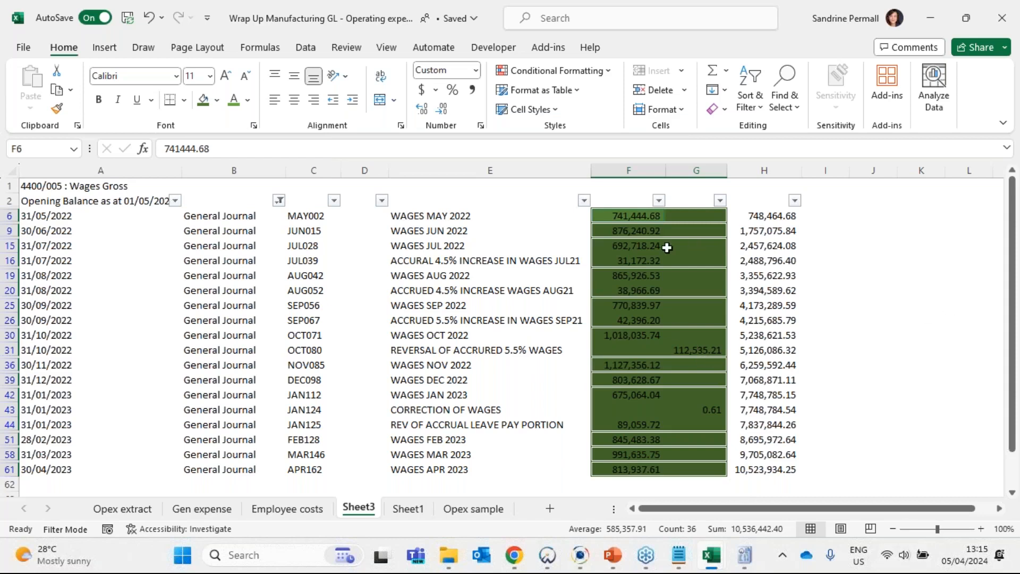
- Include all transaction types in the column B filter so every Wages Gross entry is shown
left_click(279, 200)
left_click(117, 378)
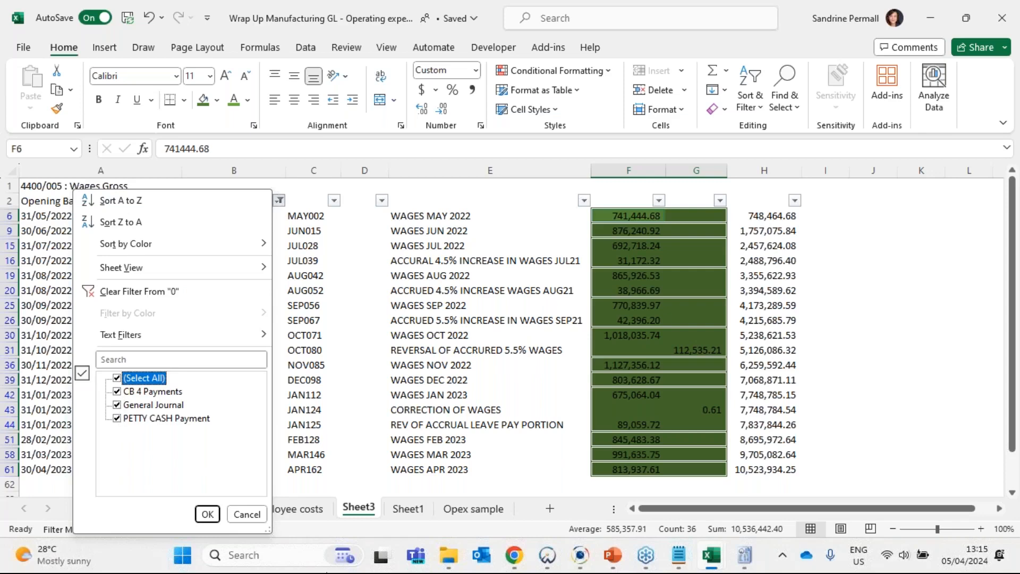
left_click(207, 514)
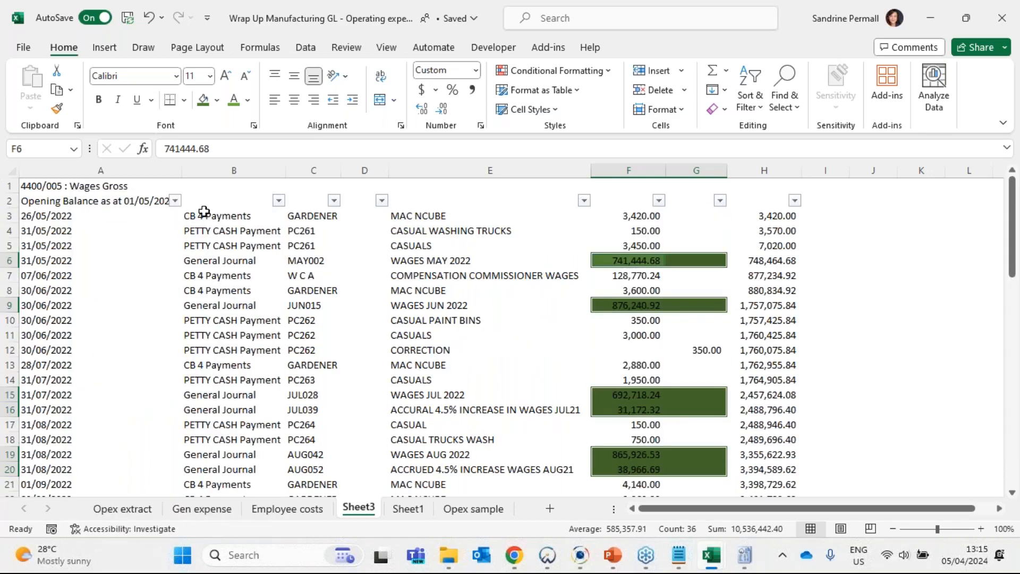
- Filter column B of the Wages Gross ledger to show only CB 4 Payments
left_click(204, 211)
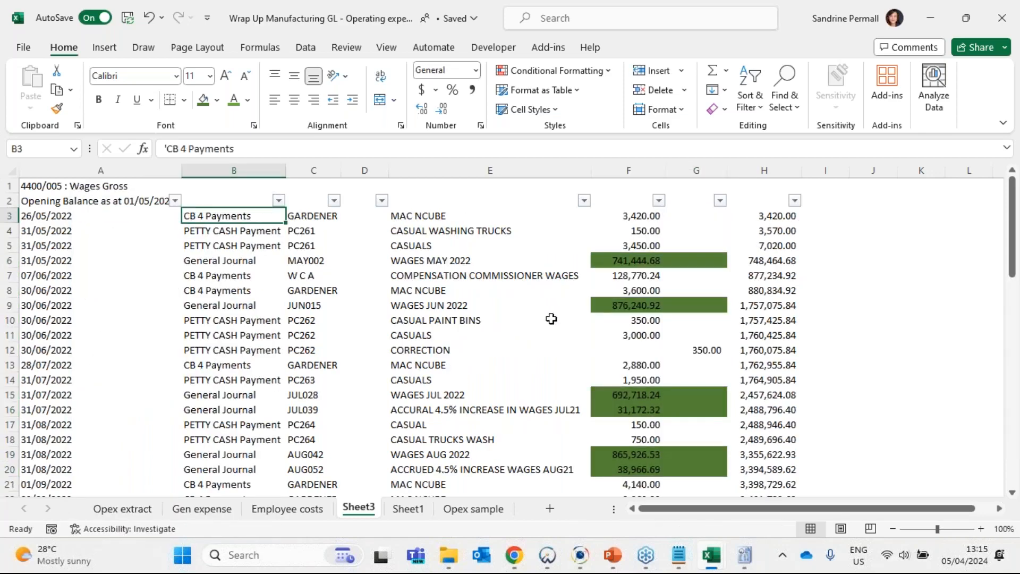
left_click(278, 200)
left_click(117, 377)
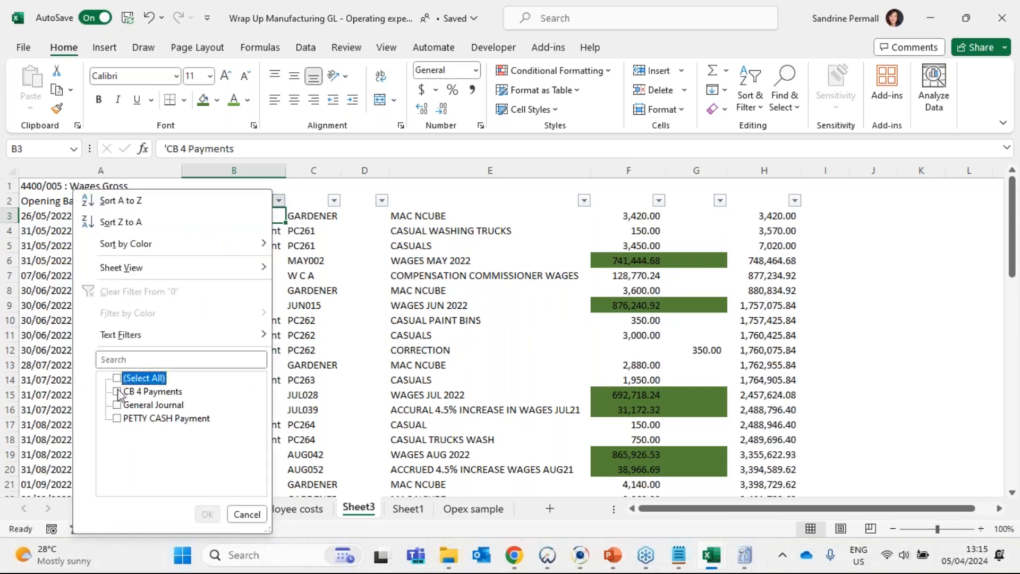
left_click(116, 391)
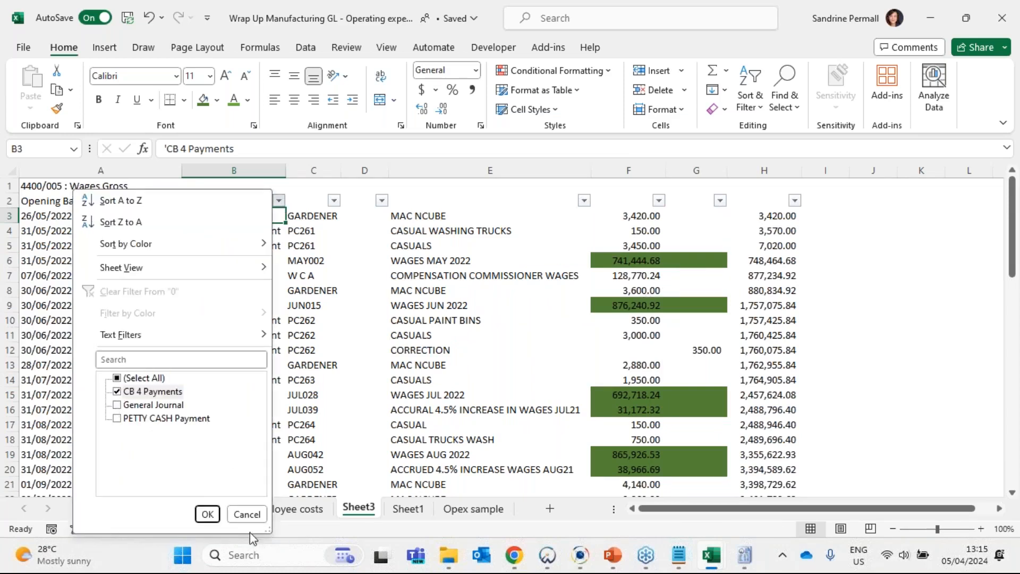
left_click(213, 514)
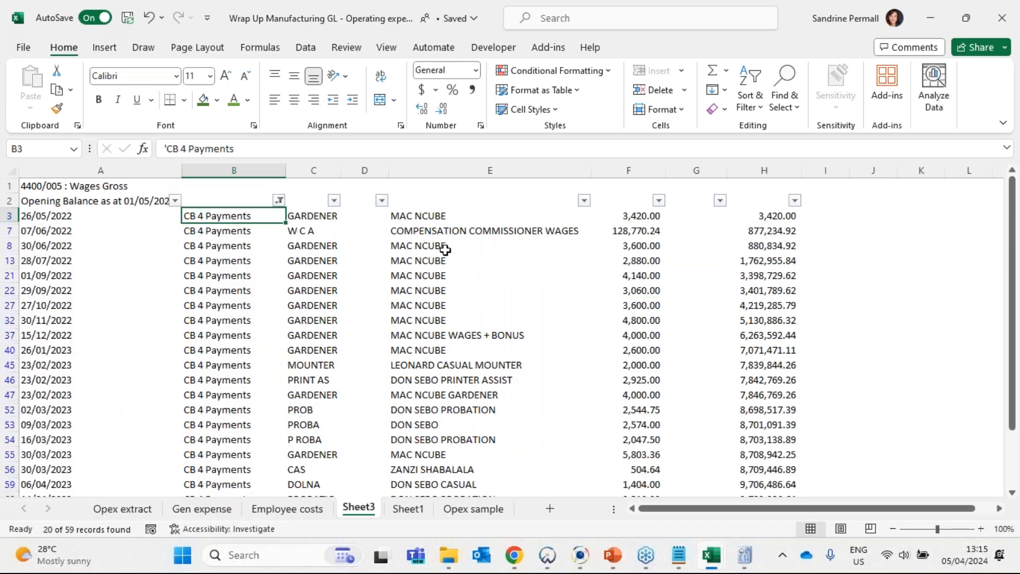
- Examine the CB 4 Payments entries and their totals, and select the amounts in F3:F60
scroll(451, 350, "down", 1)
scroll(457, 455, "up", 2)
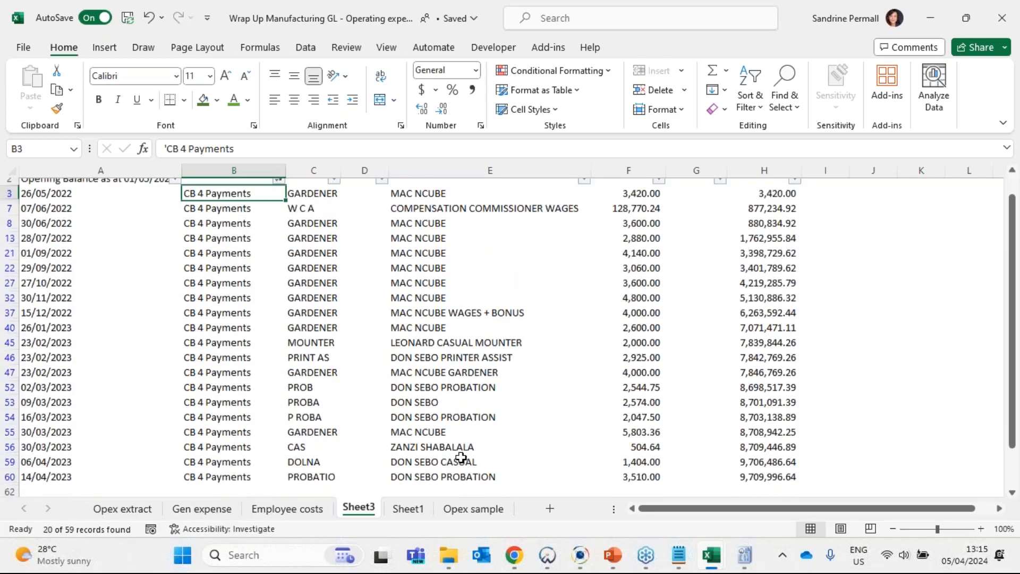
scroll(638, 367, "down", 1)
scroll(638, 366, "down", 2)
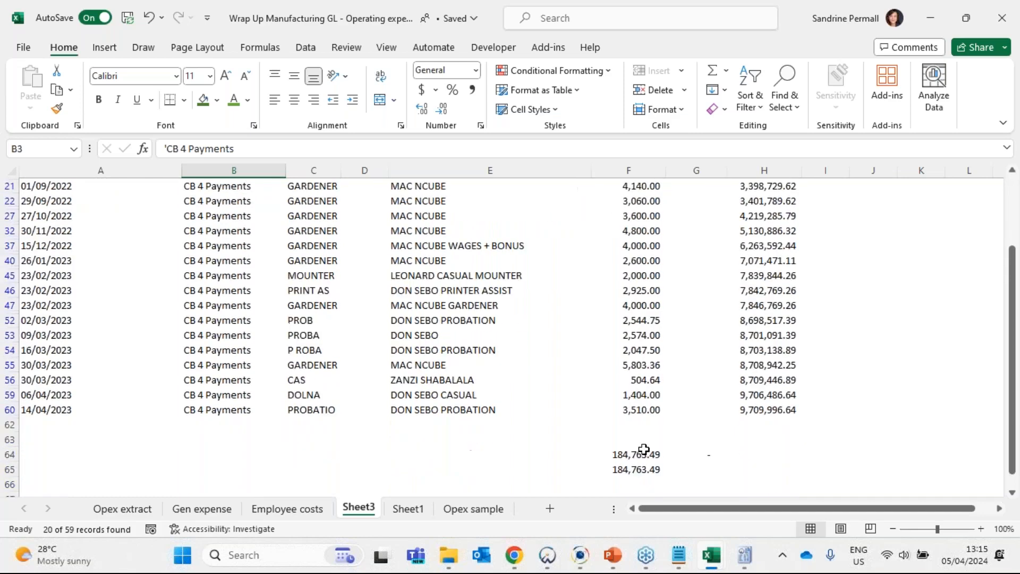
scroll(637, 432, "up", 2)
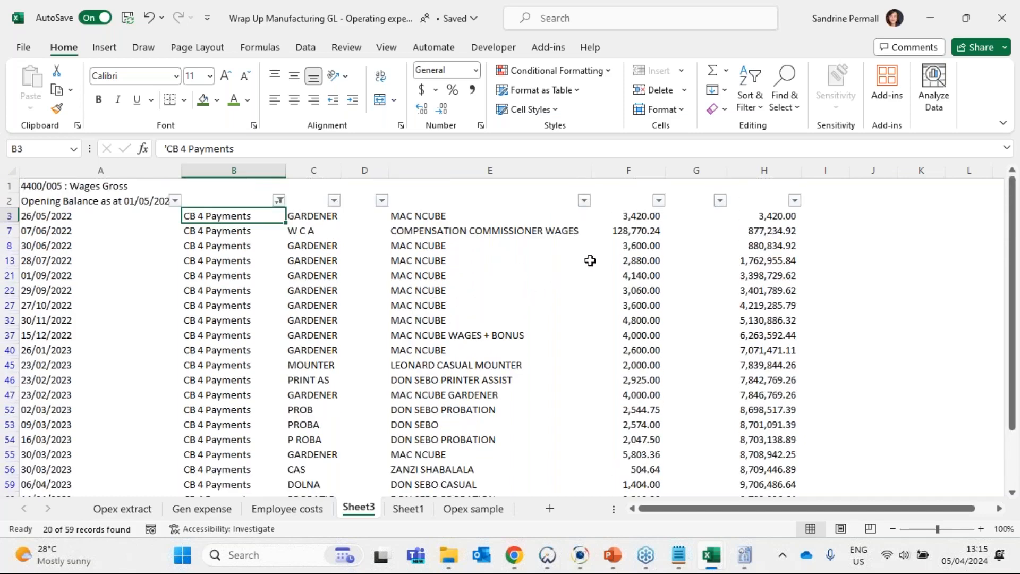
left_click_drag(633, 212, 628, 472)
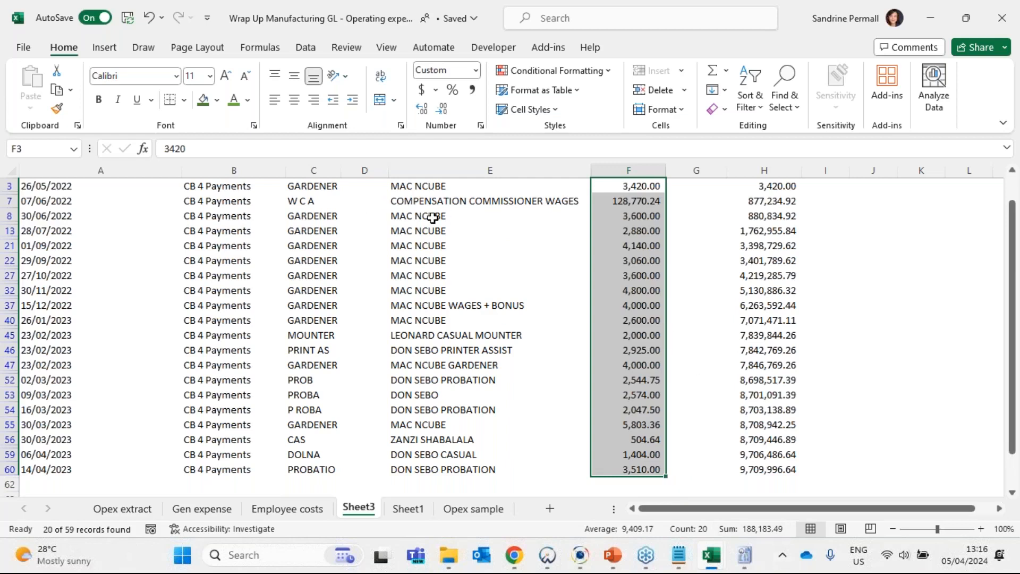
- Examine the Compensation Commissioner Wages payment amount in F7 as an item not processed through the payroll
left_click(463, 204)
left_click(649, 201)
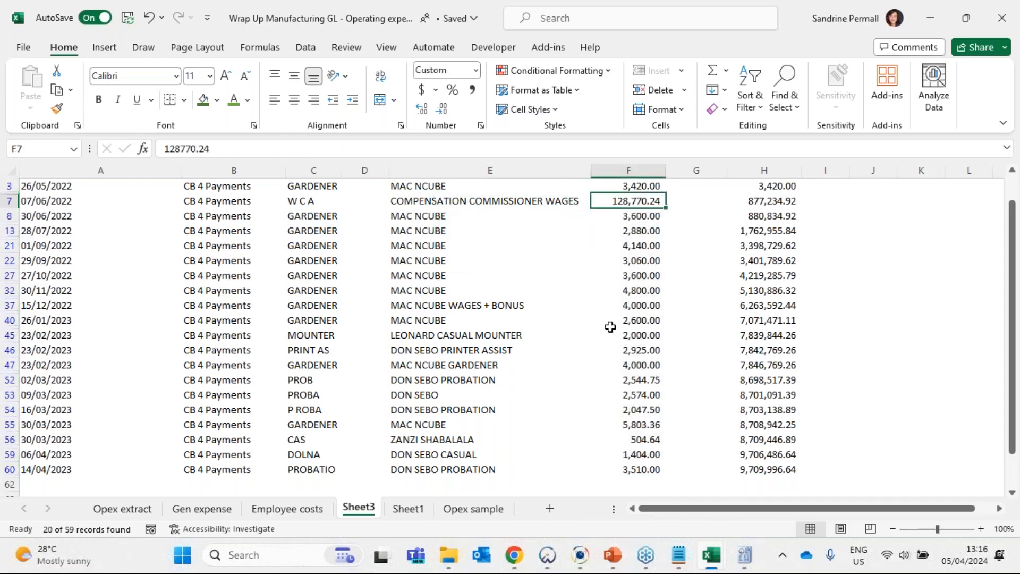
scroll(608, 367, "up", 1)
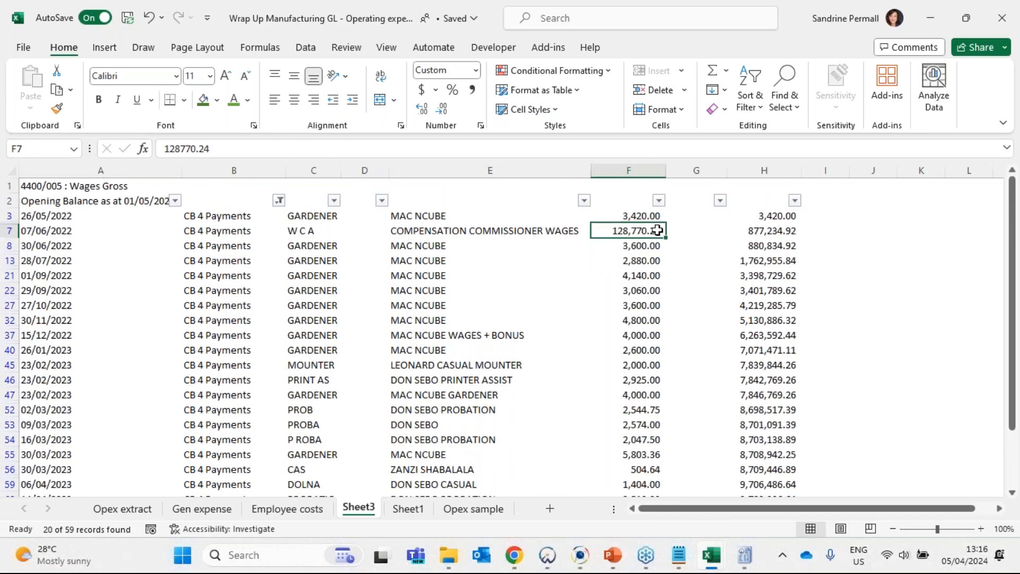
left_click(644, 216)
left_click(644, 230)
- Switch to the employee costs reconciliation workbook, insert a row above the leave and bonus provision movement, and copy the workmens compensation description into C37
mouse_move(721, 563)
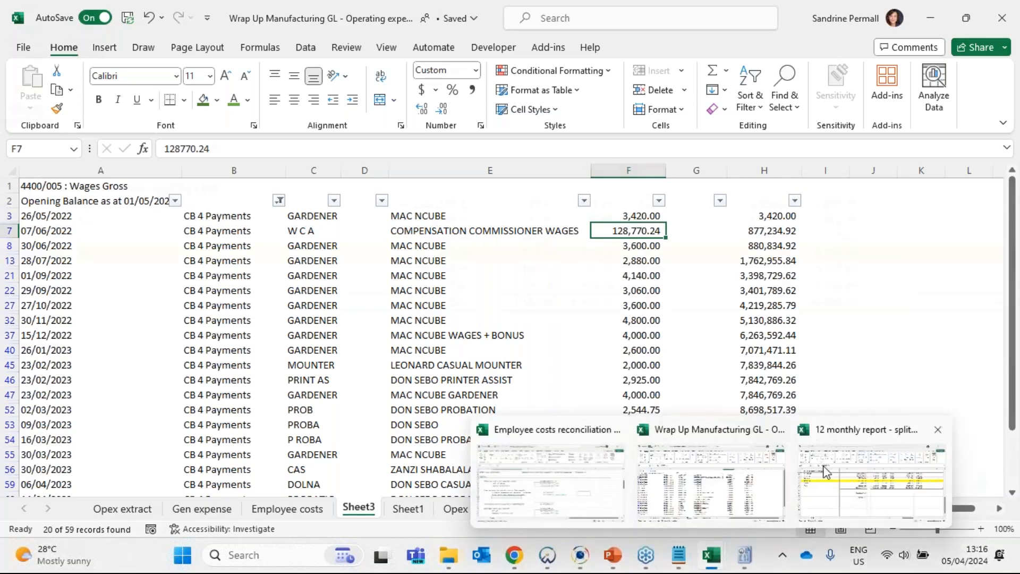
left_click(551, 480)
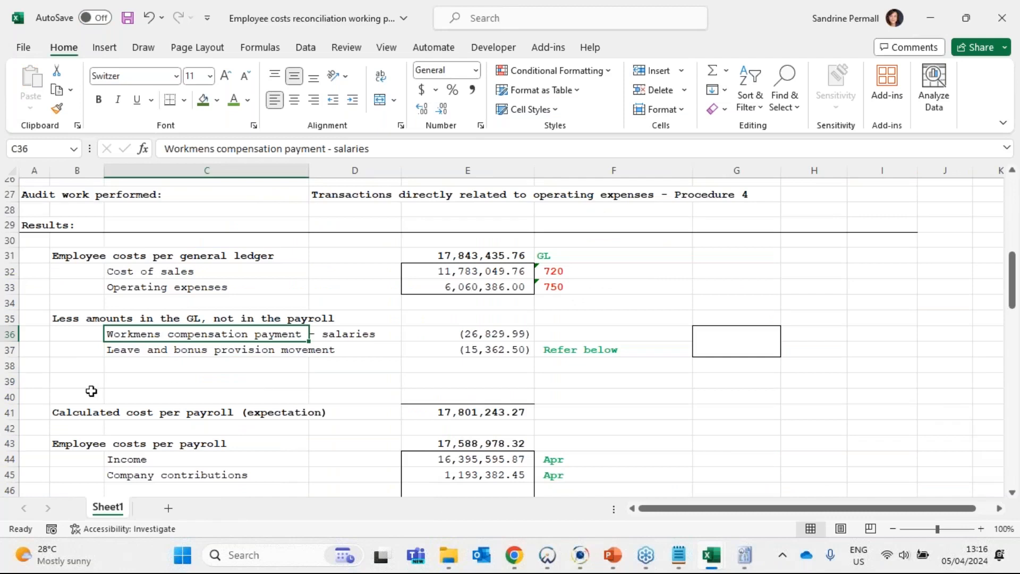
left_click(10, 350)
key("ctrl+shift+plus")
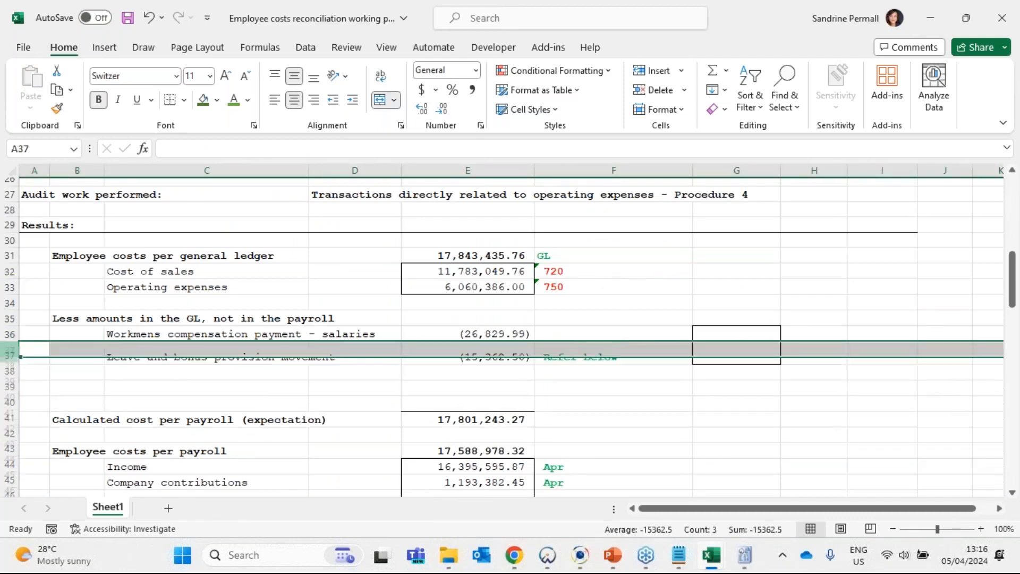
left_click(153, 350)
key("ctrl+d")
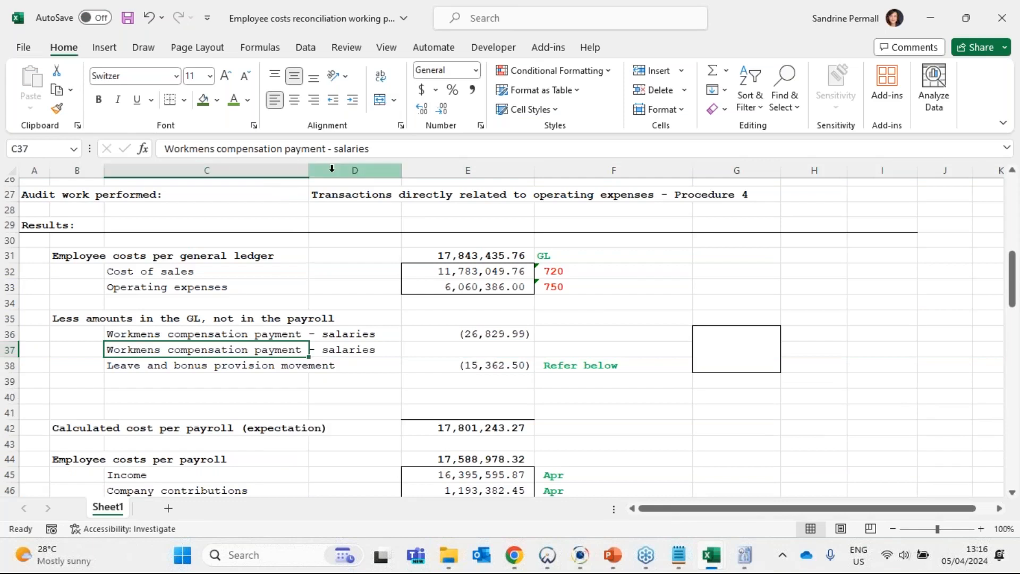
- Change the description in C37 to "Workmens compensation payment - wages"
double_click(345, 149)
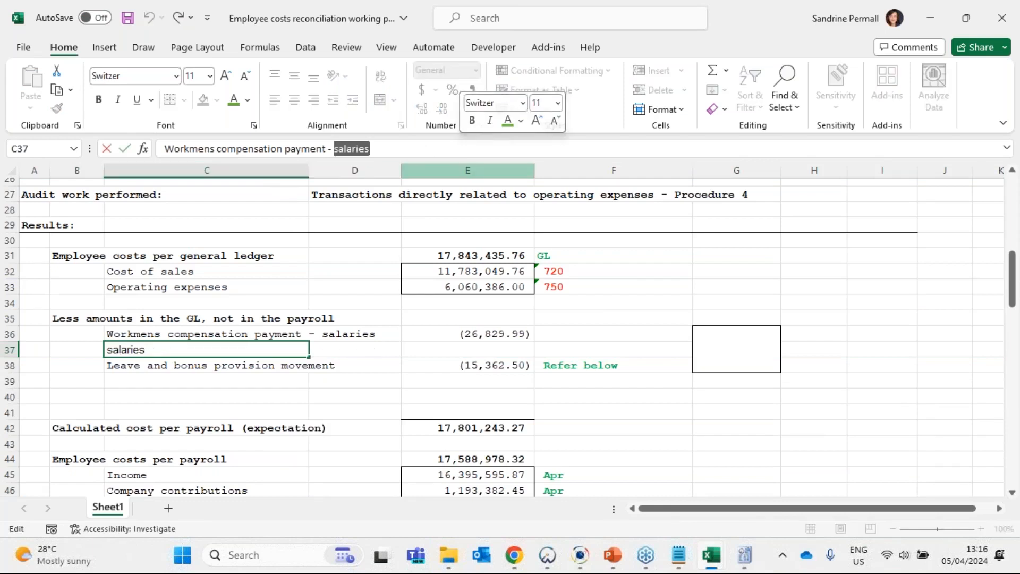
type("wages")
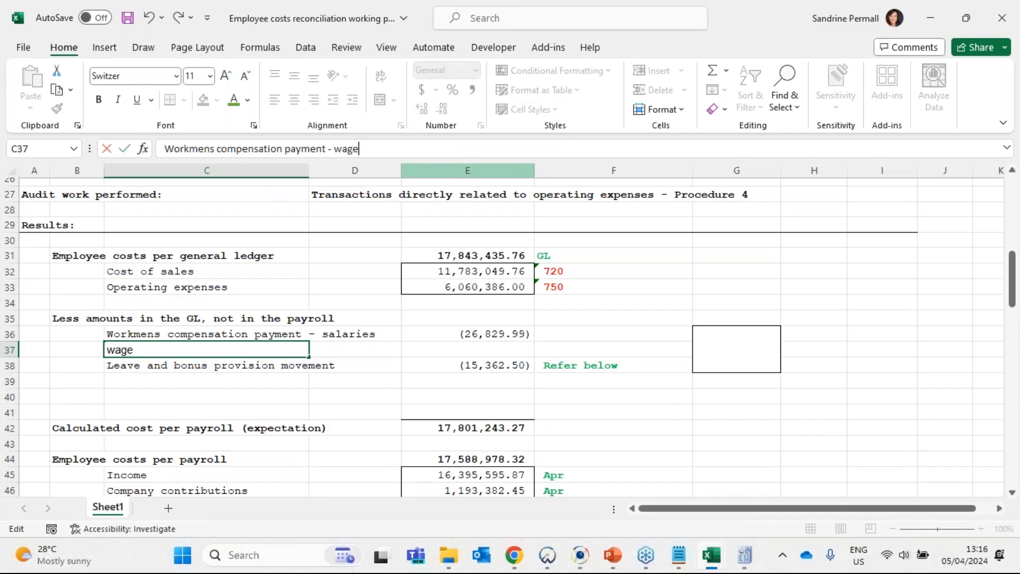
key("Tab")
key("Tab")
key("Tab")
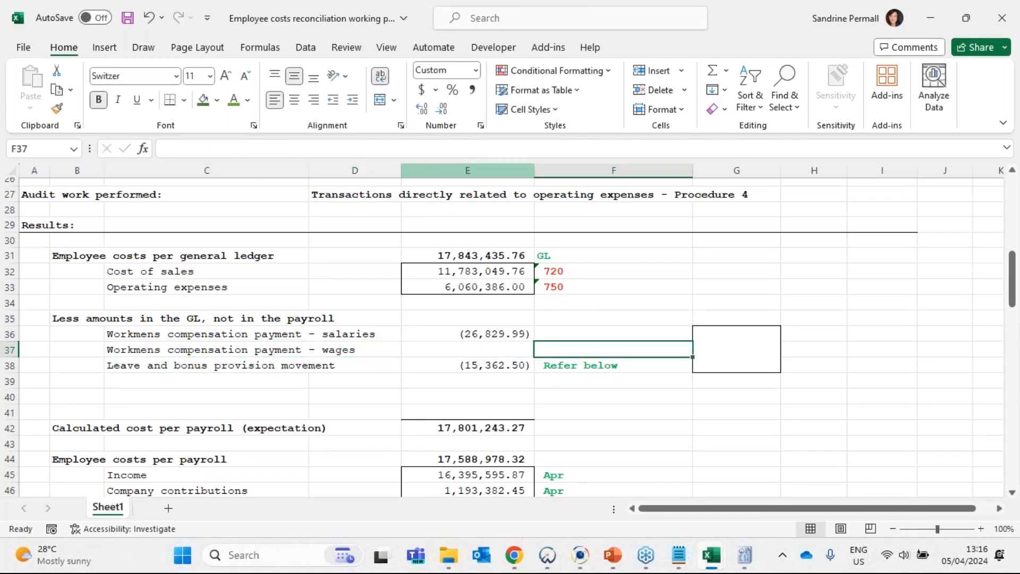
- Enter -128770.24 in E37 as the amount for the workmens compensation payment on wages
left_click(493, 352)
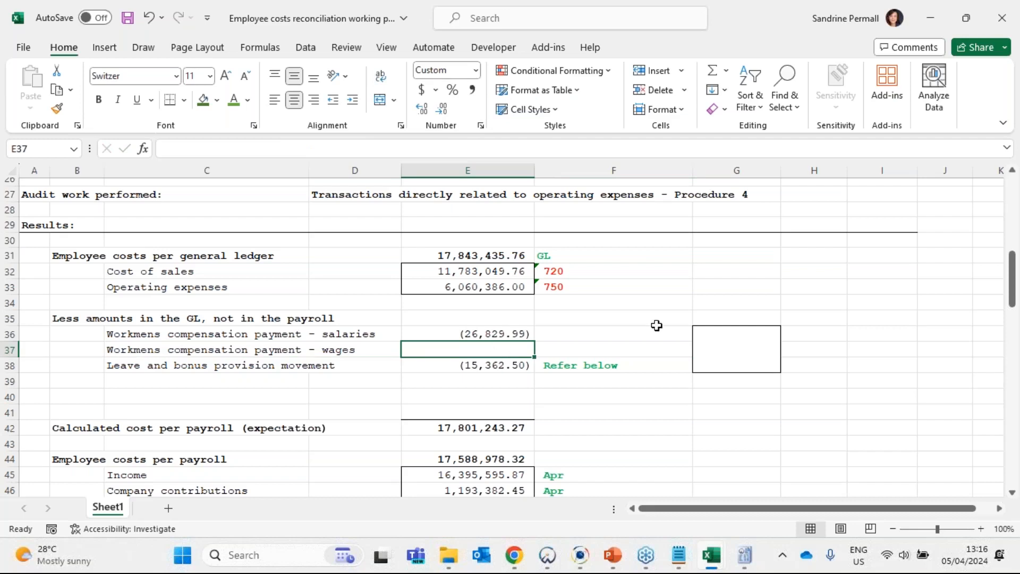
type("-128770")
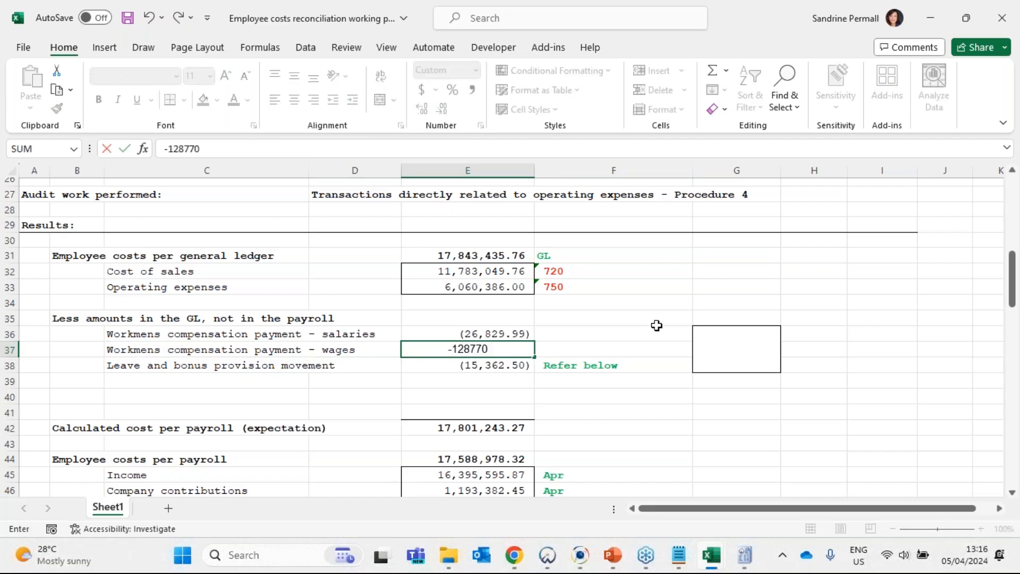
type(".24")
key("Return")
key("Up")
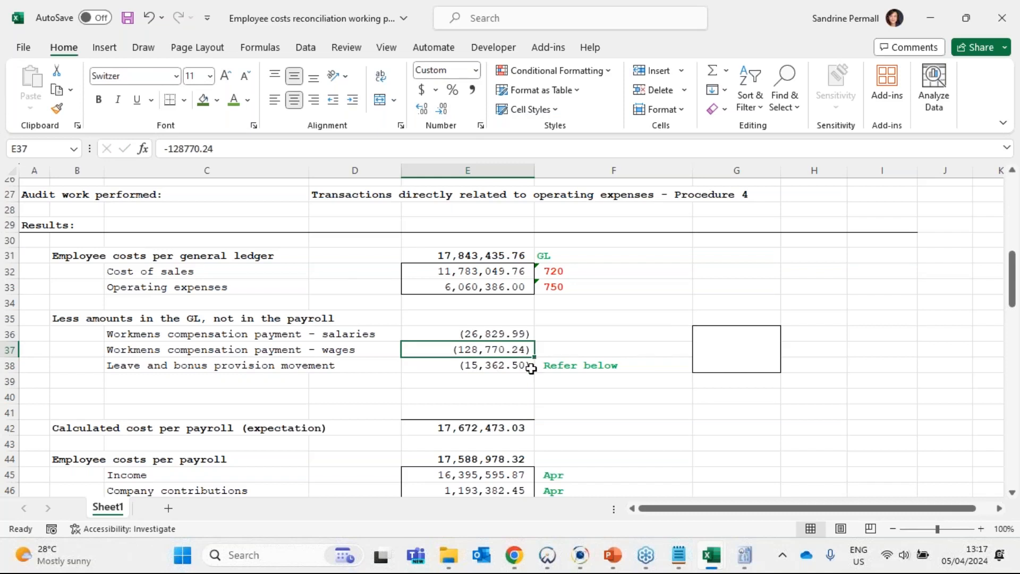
left_click(497, 365)
- Switch to the general ledger workbook and fill the Compensation Commissioner Wages amount in F7 with green
mouse_move(678, 554)
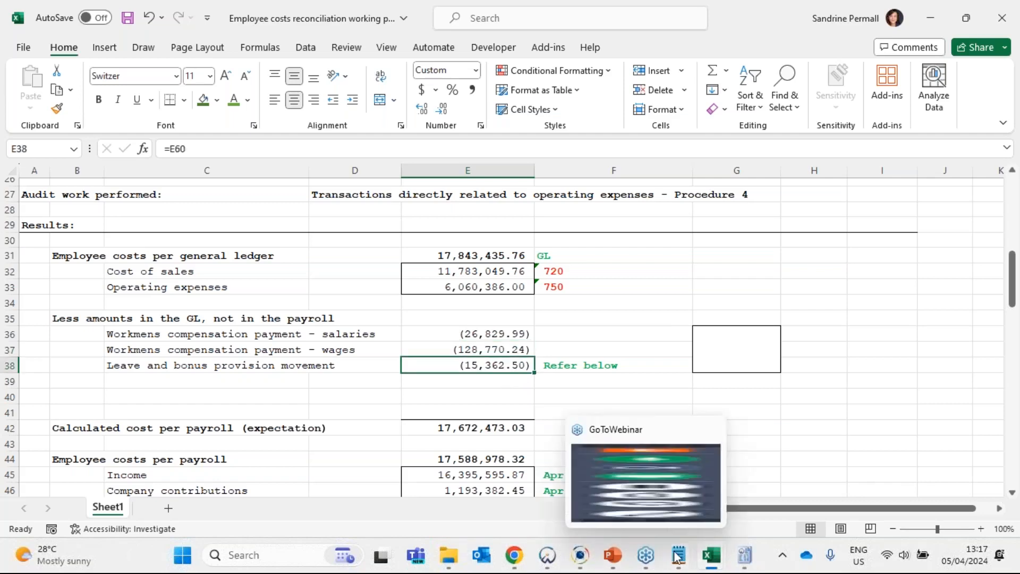
left_click(745, 472)
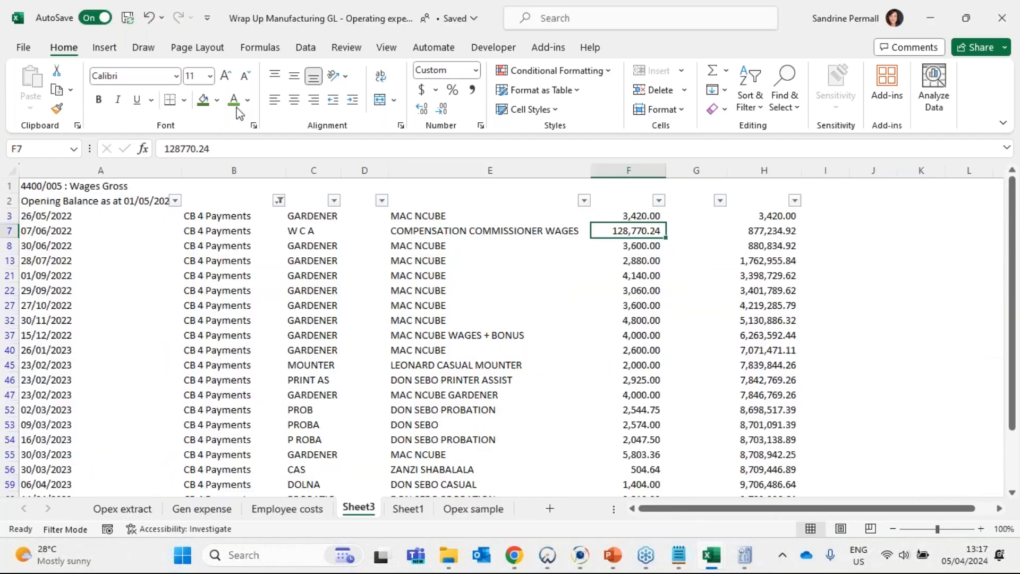
left_click(204, 101)
- Select the unshaded CB 4 Payments amounts in F3 and F8:F60 and check their total
left_click(600, 220)
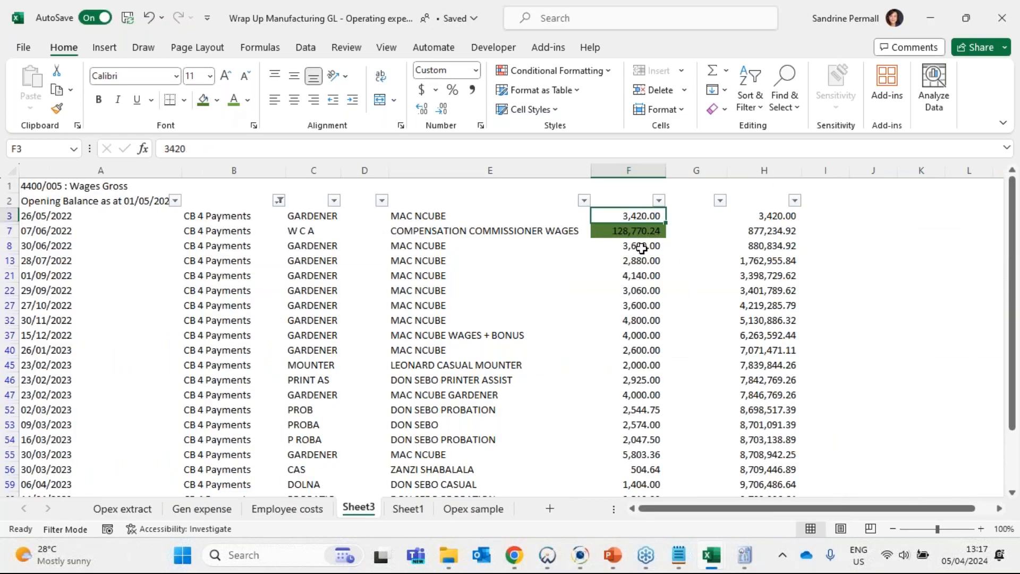
left_click_drag(642, 247, 641, 479)
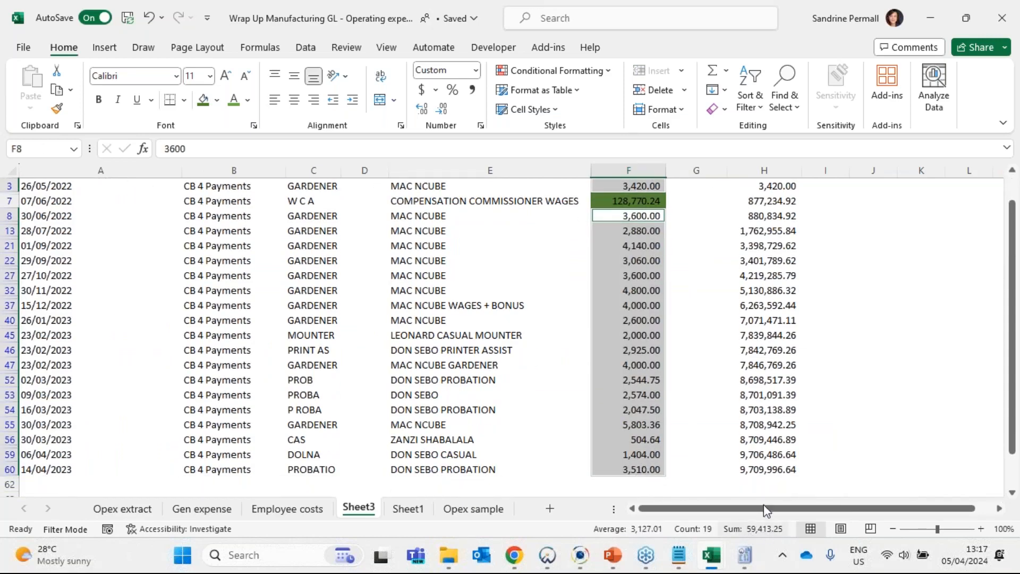
scroll(652, 396, "up", 1)
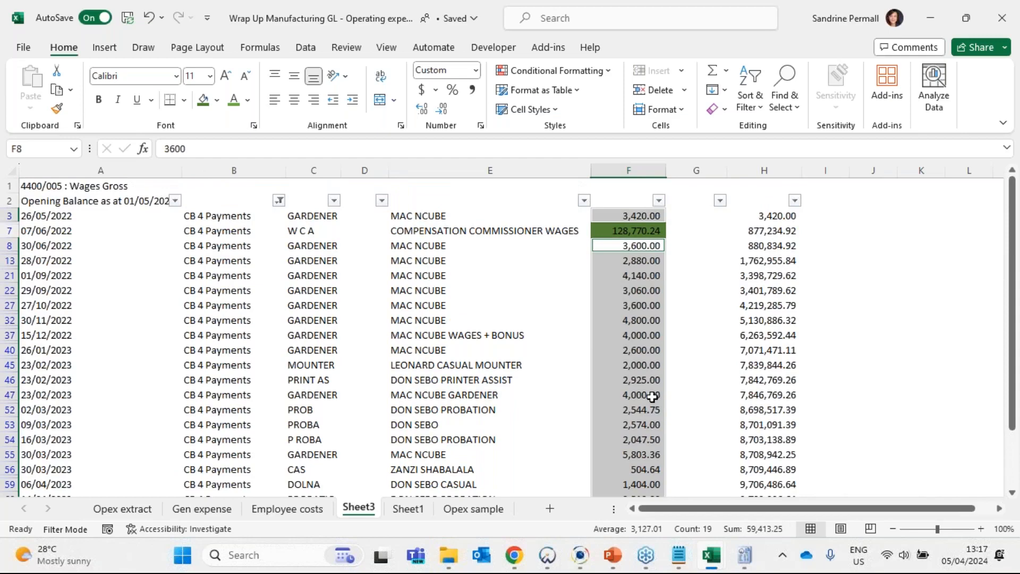
scroll(664, 425, "down", 5)
scroll(667, 428, "up", 3)
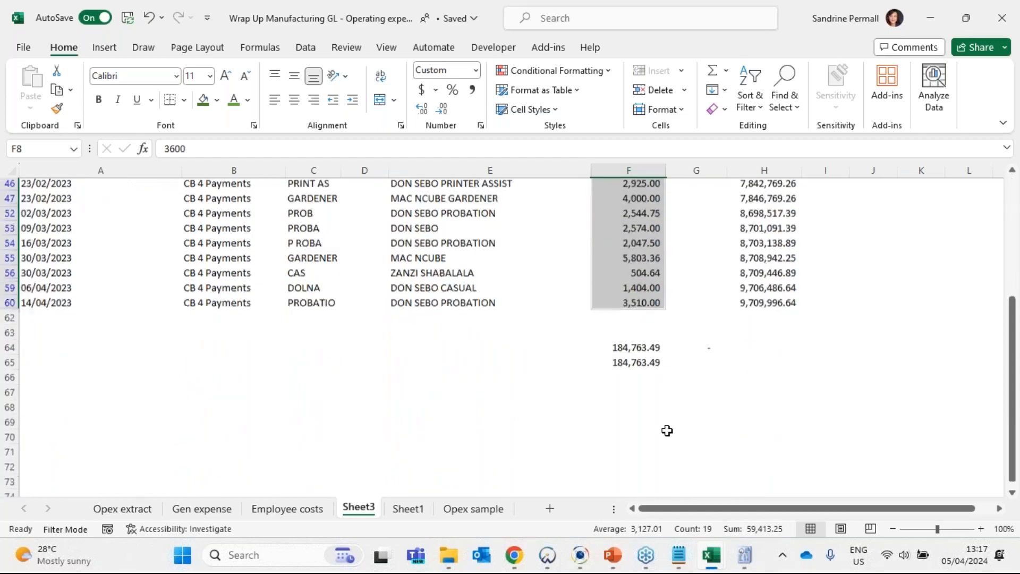
- Switch to the 12 monthly report workbook and examine the gross and deductions columns of the wages payroll analysis
left_click(717, 552)
left_click(716, 551)
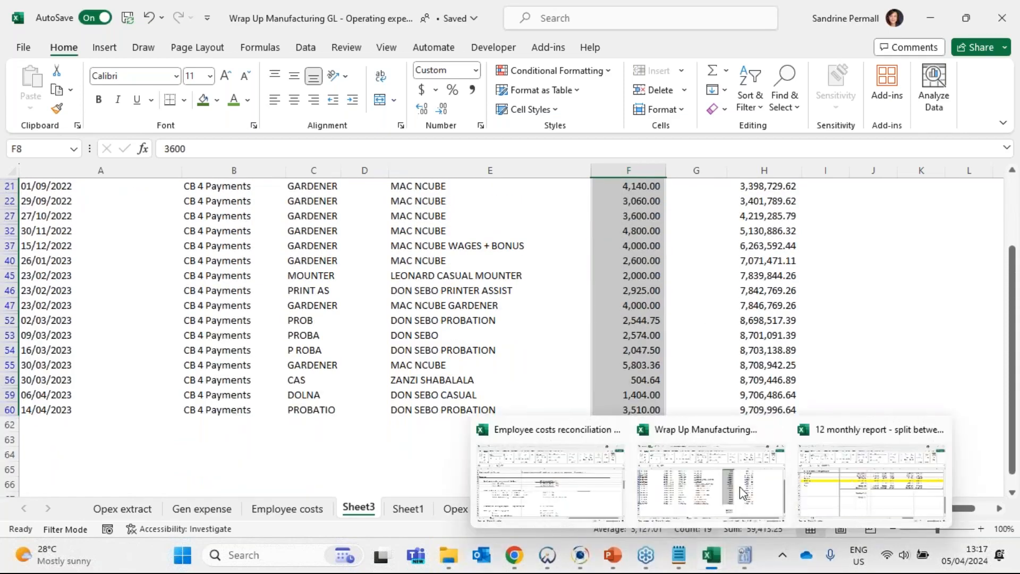
left_click(839, 461)
scroll(725, 355, "up", 1)
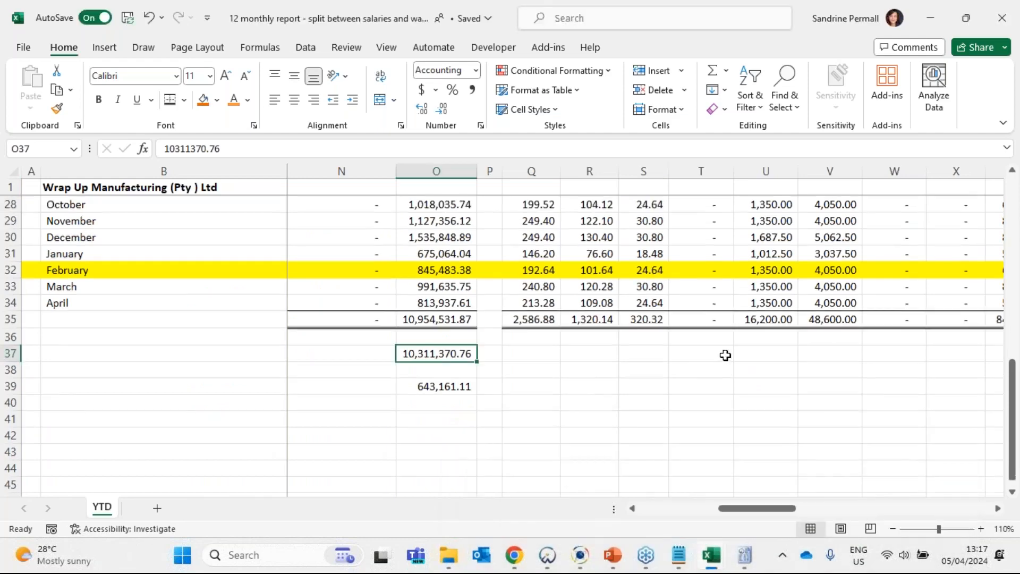
scroll(725, 355, "up", 2)
scroll(717, 426, "up", 2)
scroll(717, 426, "down", 2)
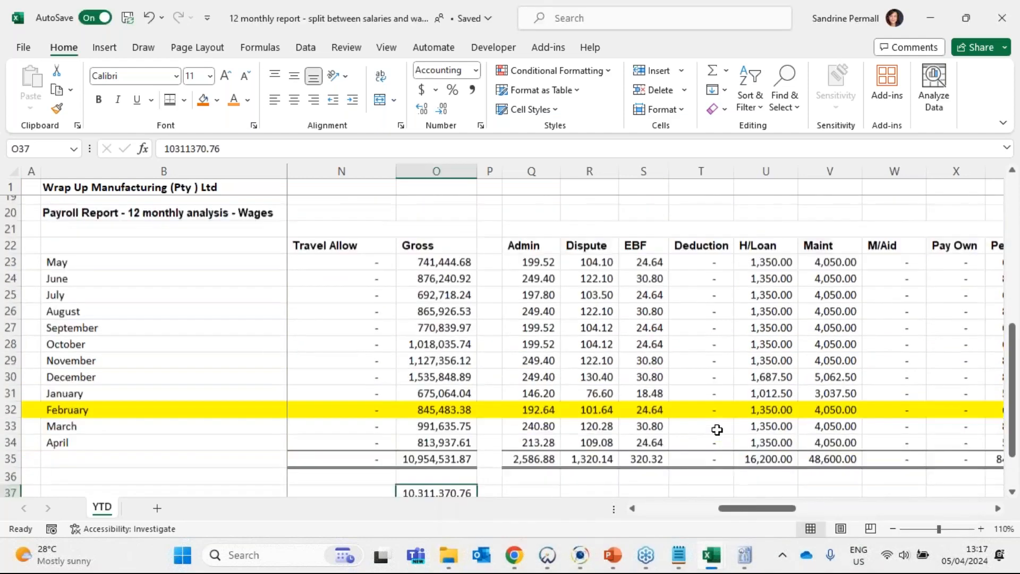
left_click_drag(701, 467, 714, 442)
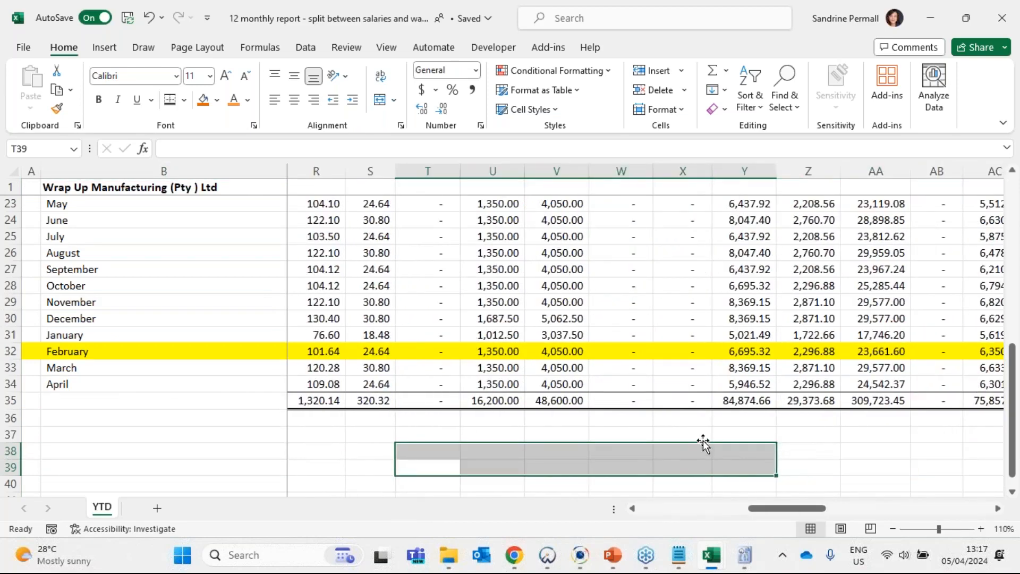
left_click(668, 434)
left_click(866, 433)
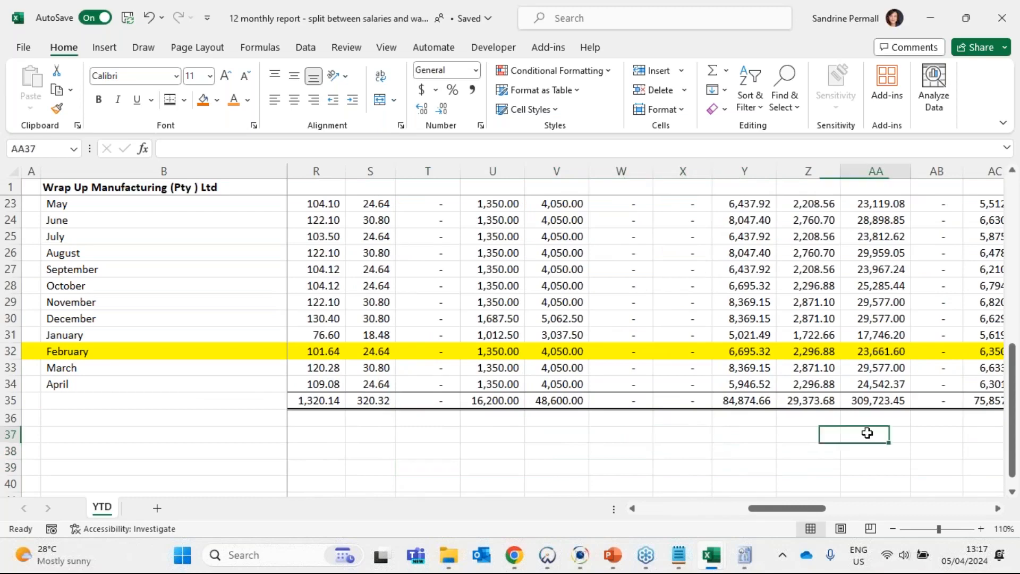
scroll(819, 442, "up", 1)
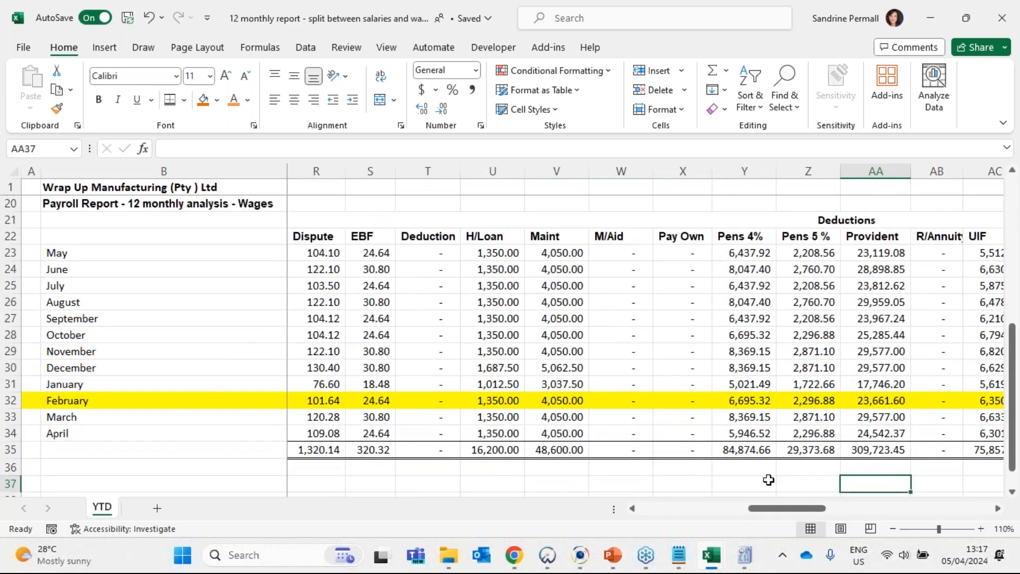
- Examine the wages payroll columns from the income items through gross to the deductions for non-payroll payment items
left_click_drag(768, 480, 186, 467)
left_click(563, 468)
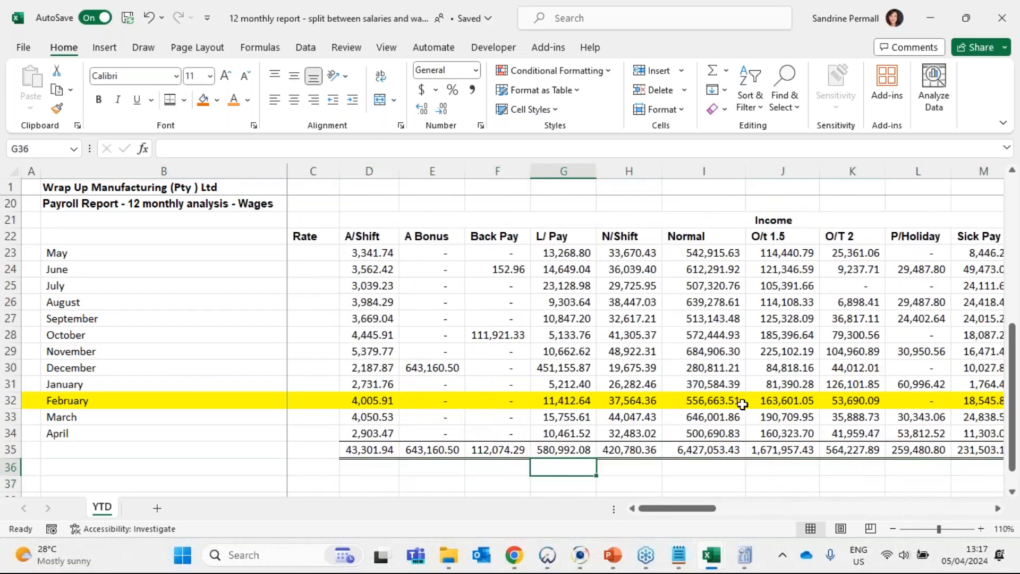
key("Right")
key("Right")
key("Right")
key("Right")
key("Right")
key("Right")
key("Right")
key("Right")
key("Right")
key("Right")
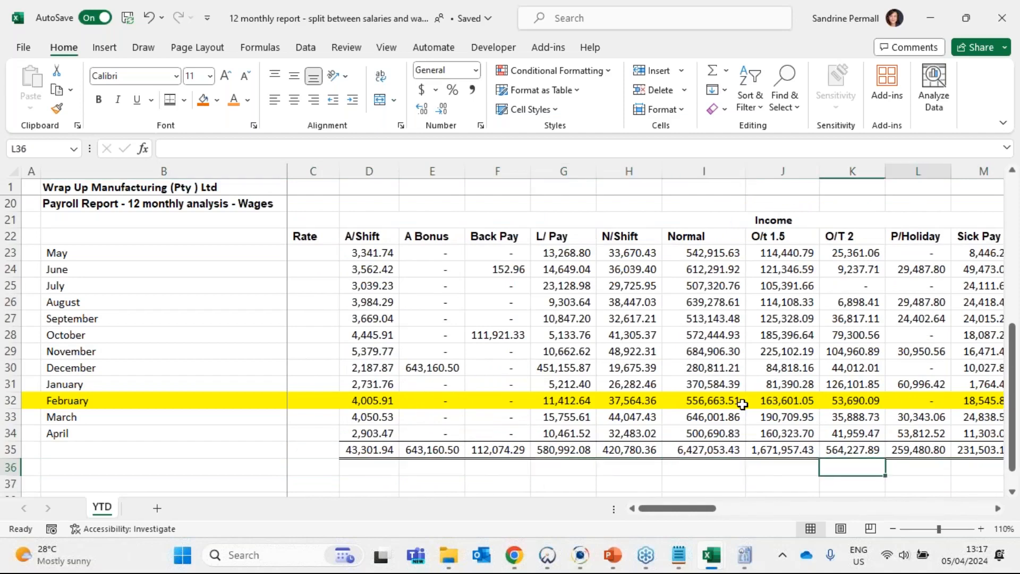
key("Right")
key("Right")
key("Right")
key("Right")
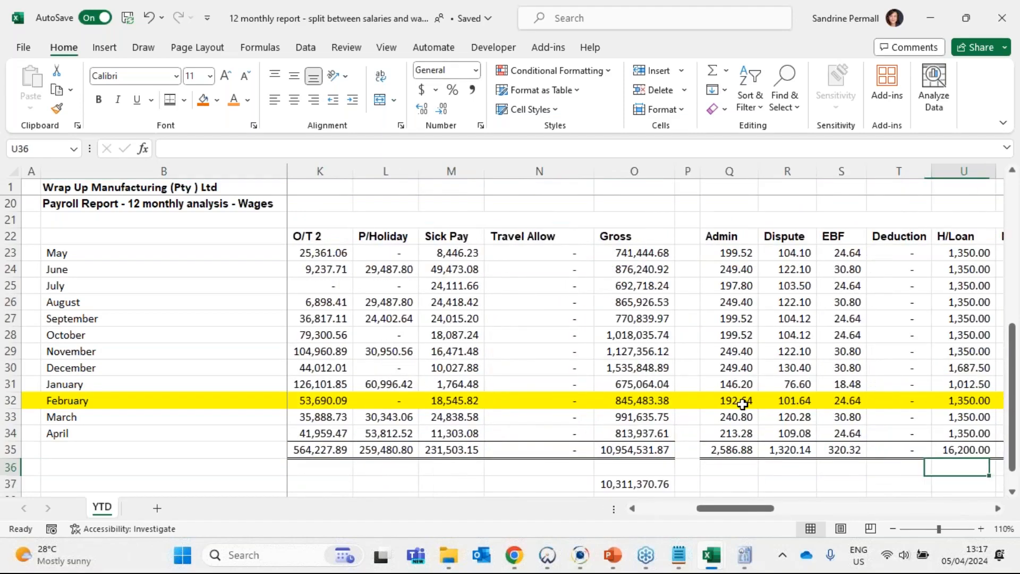
key("Right")
key("Right")
key("Right")
key("Right")
key("Right")
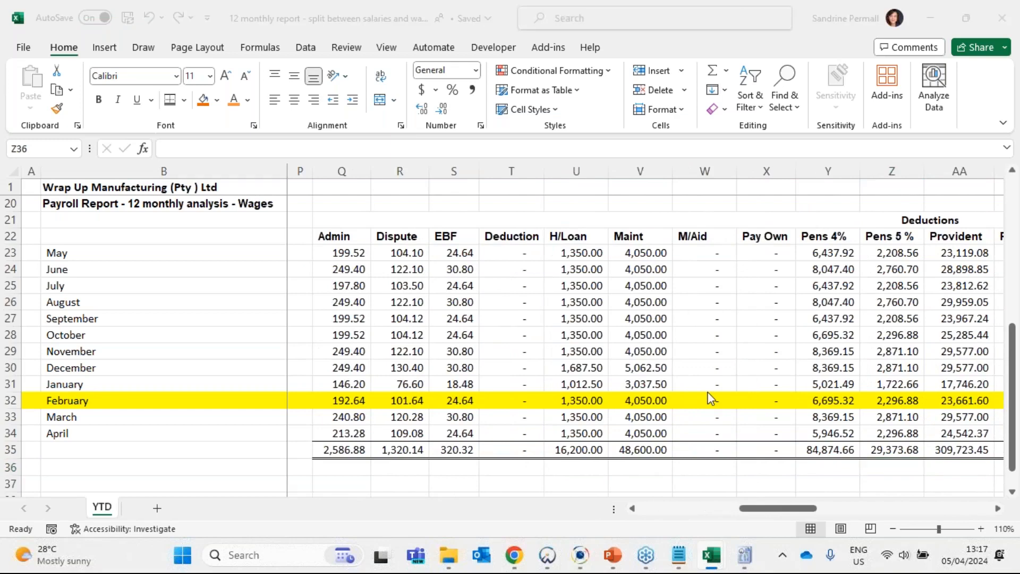
- Return to the general ledger workbook and filter the Wages Gross transactions to show only PETTY CASH Payment entries
key("alt+Tab")
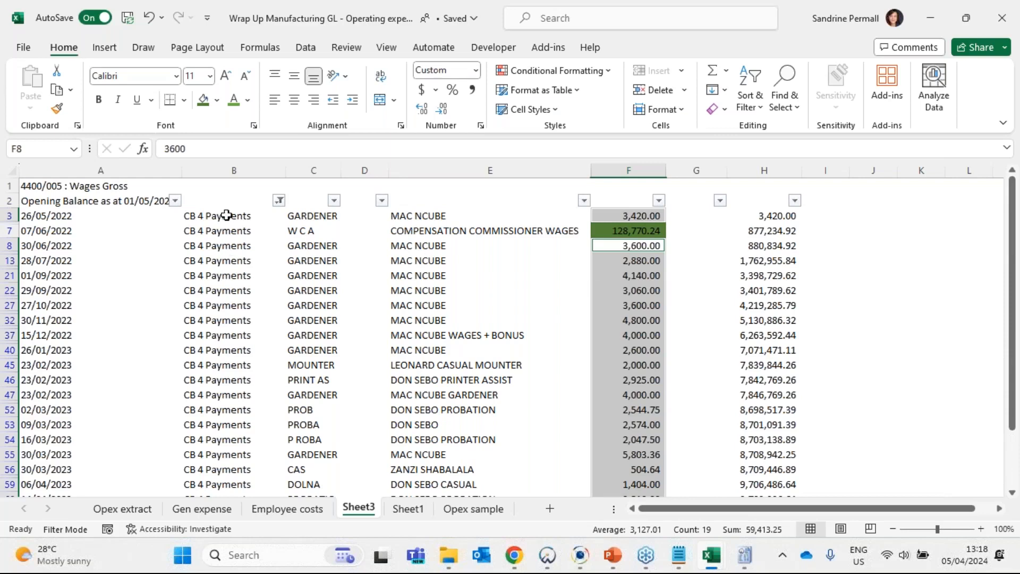
left_click(278, 200)
left_click(118, 392)
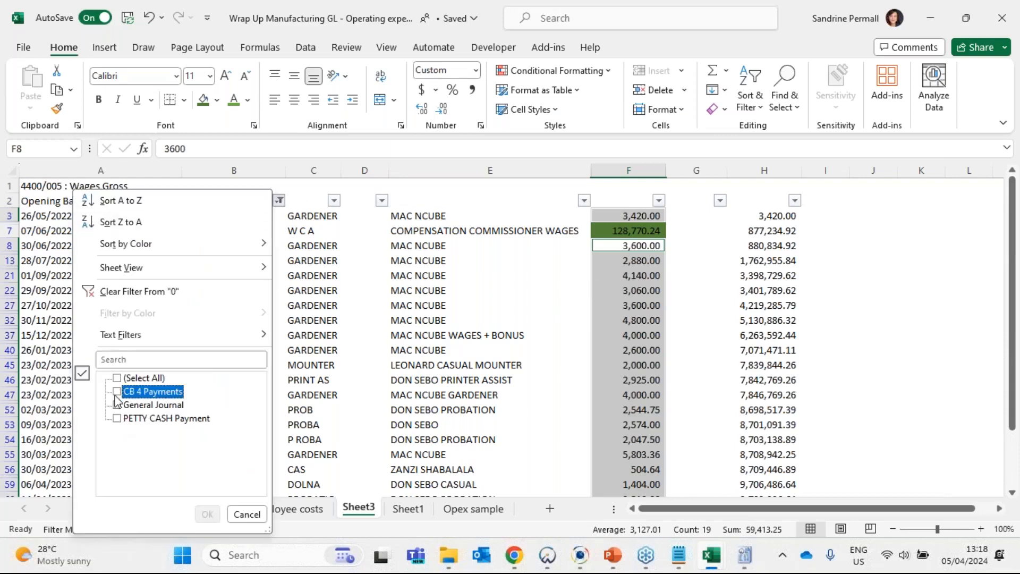
left_click(118, 419)
left_click(207, 514)
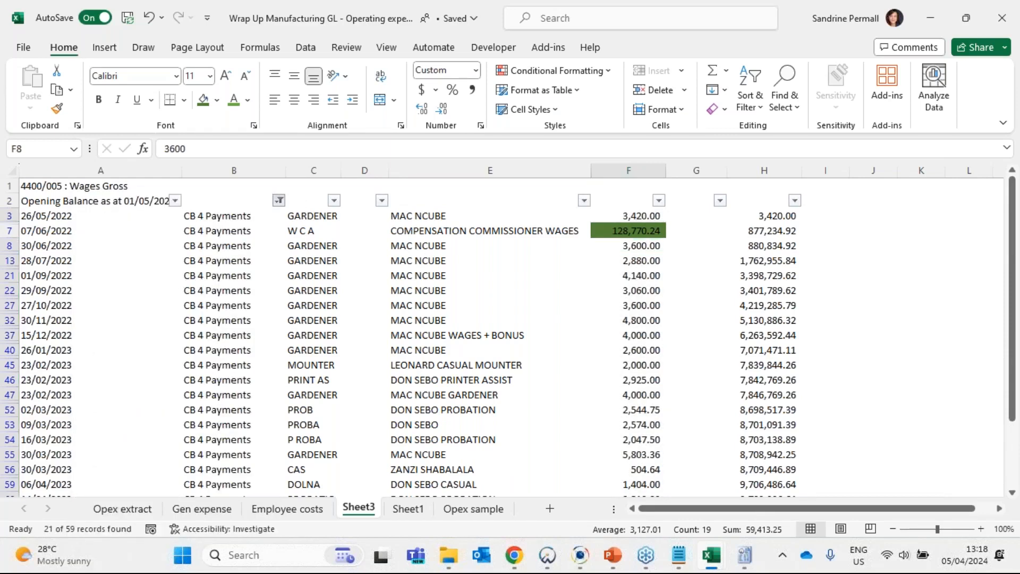
- Clear the totals in F63:G65 below the petty cash entries, and select column F to total the petty cash amounts
left_click(633, 170)
scroll(628, 353, "down", 4)
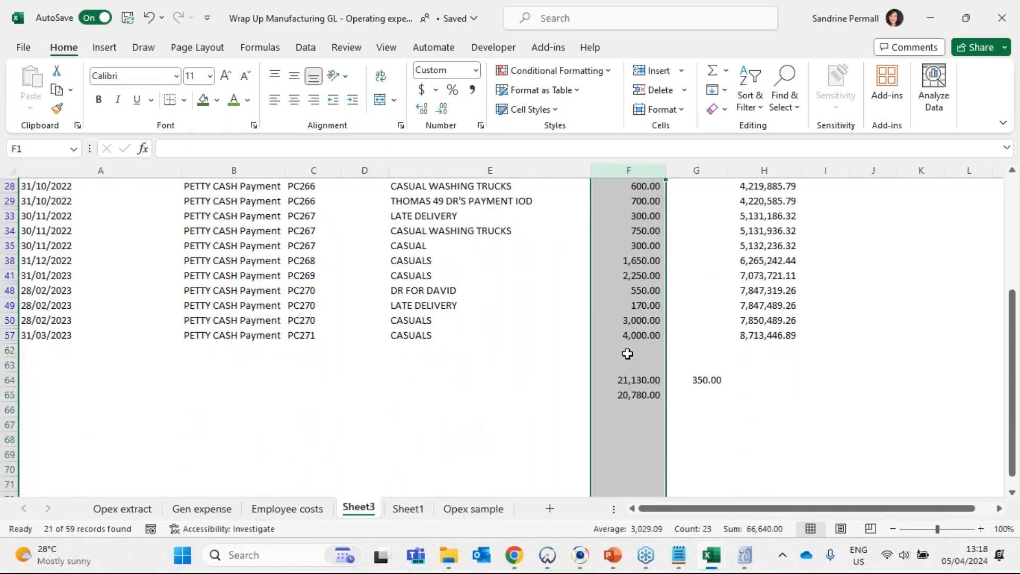
scroll(627, 353, "up", 1)
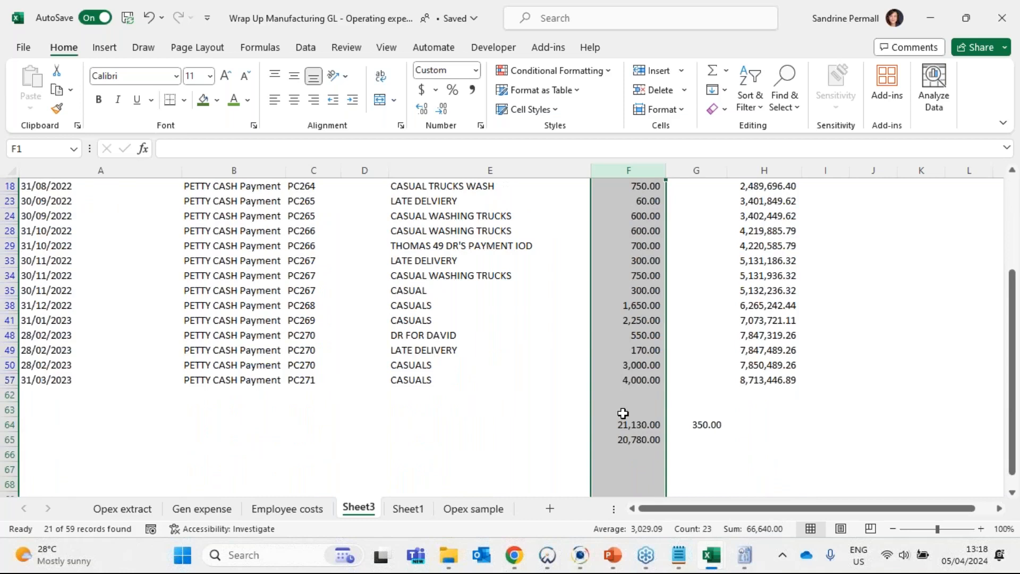
left_click_drag(621, 413, 706, 440)
key("Delete")
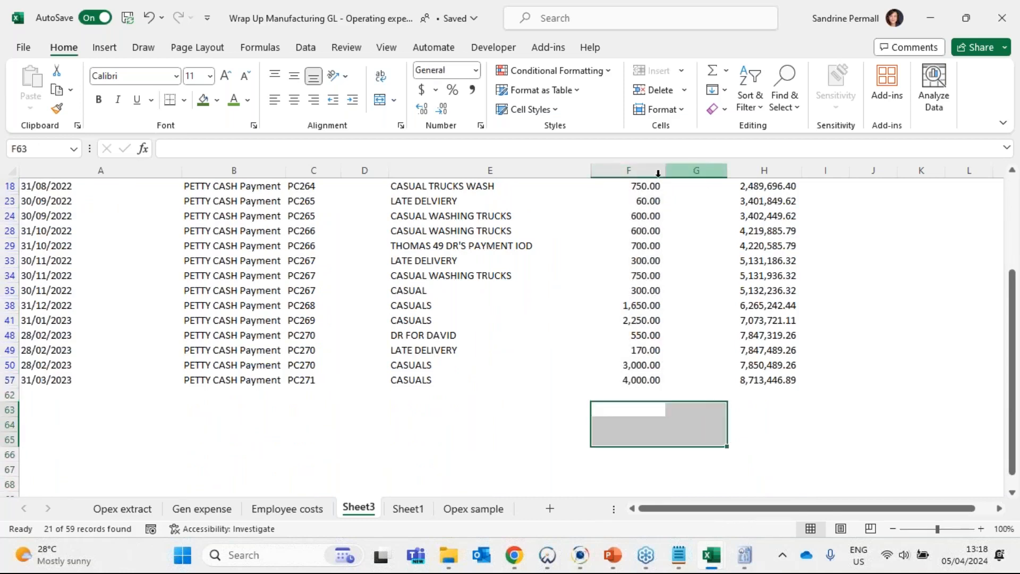
left_click(637, 171)
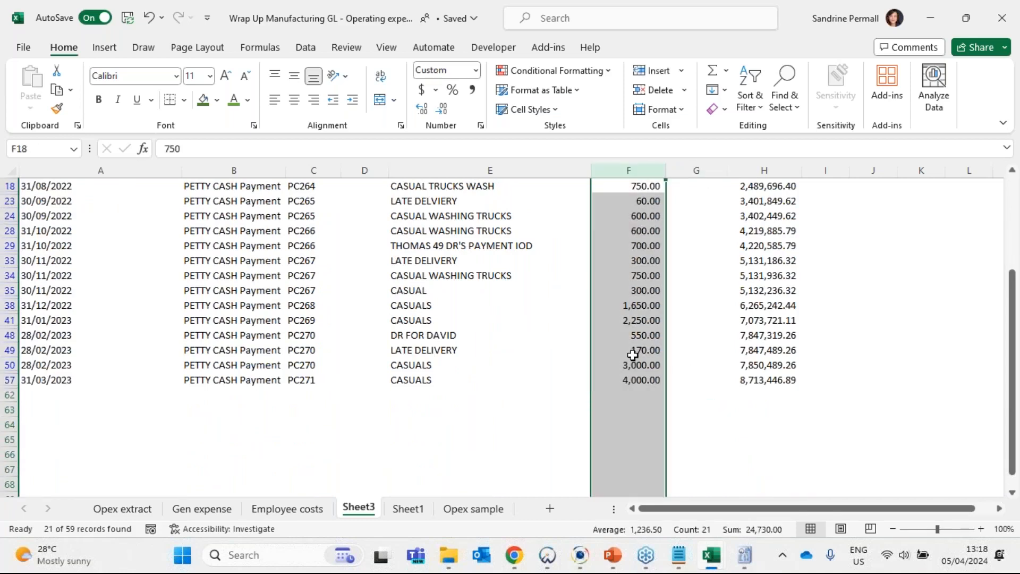
scroll(505, 404, "up", 3)
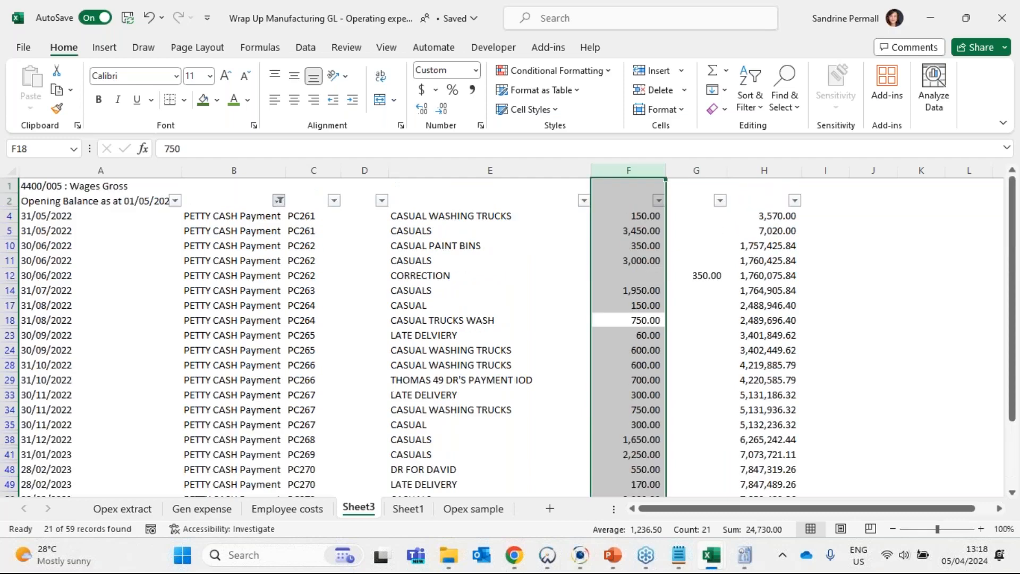
- Show all transaction types again and select the unshaded amounts in F3:F5, F8, F10:G14 and F17:F18
left_click(279, 200)
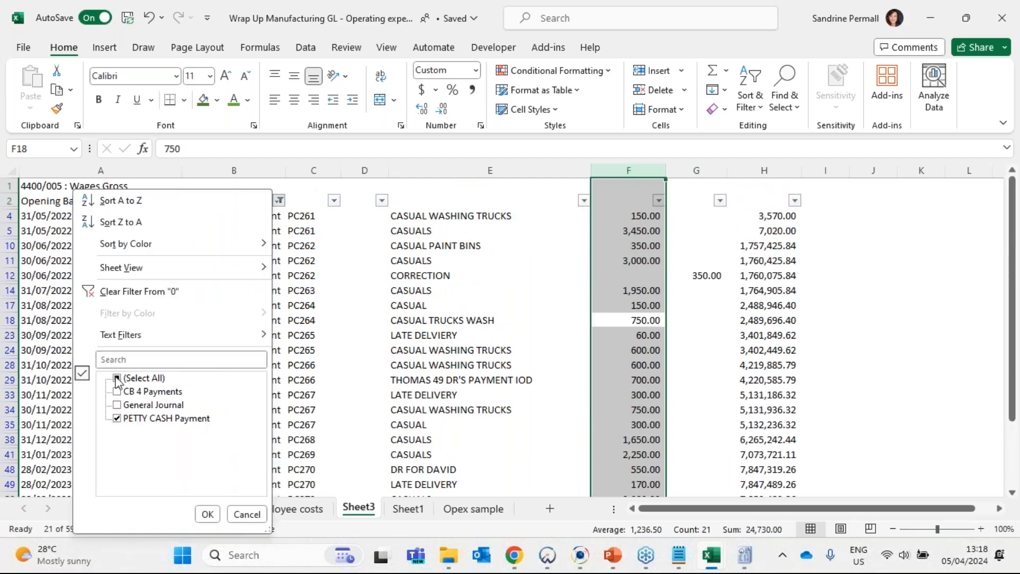
left_click(207, 513)
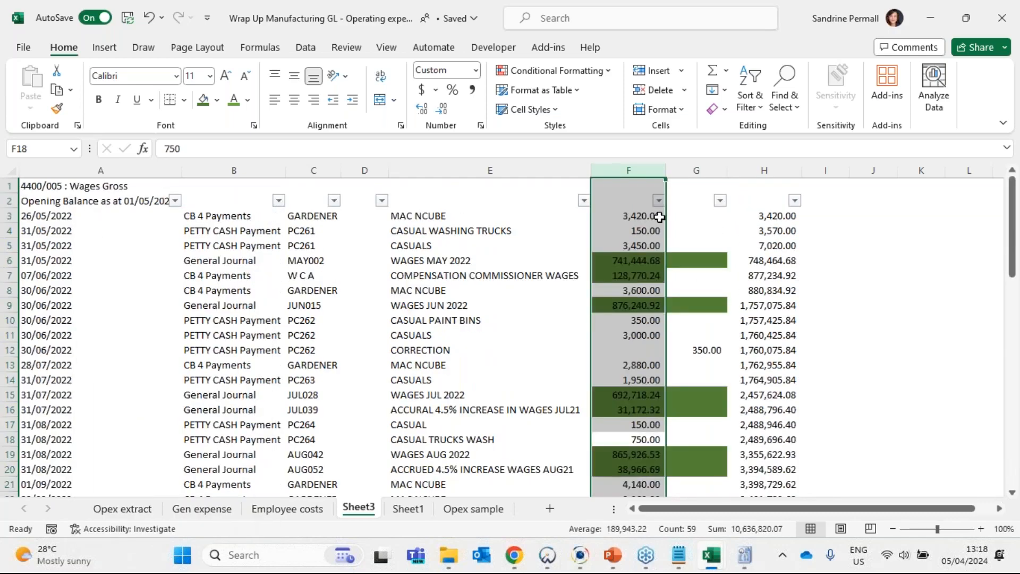
left_click(638, 219)
left_click_drag(638, 219, 638, 246)
left_click(629, 290, "ctrl")
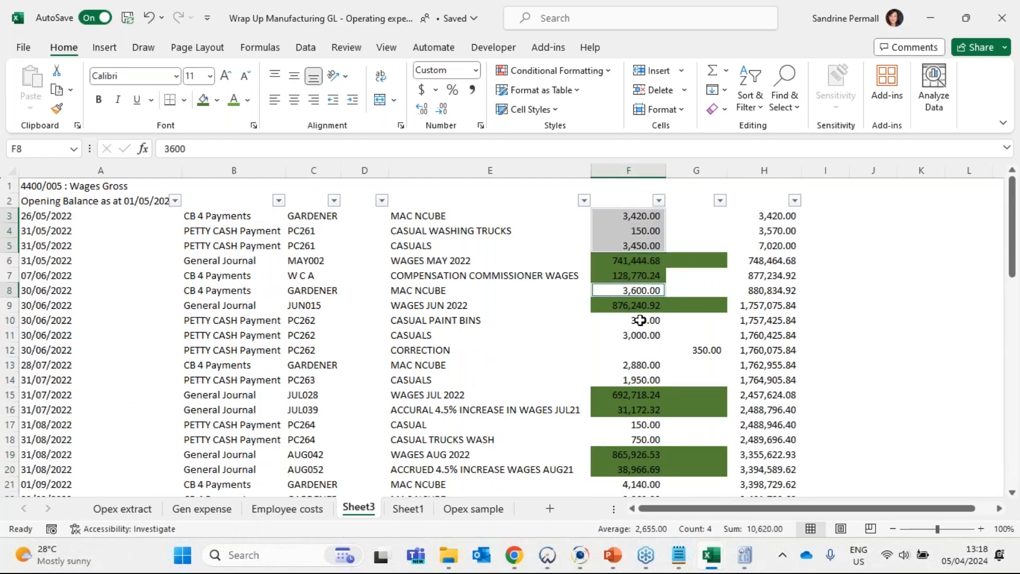
left_click(640, 320, "ctrl")
left_click_drag(639, 320, 696, 376)
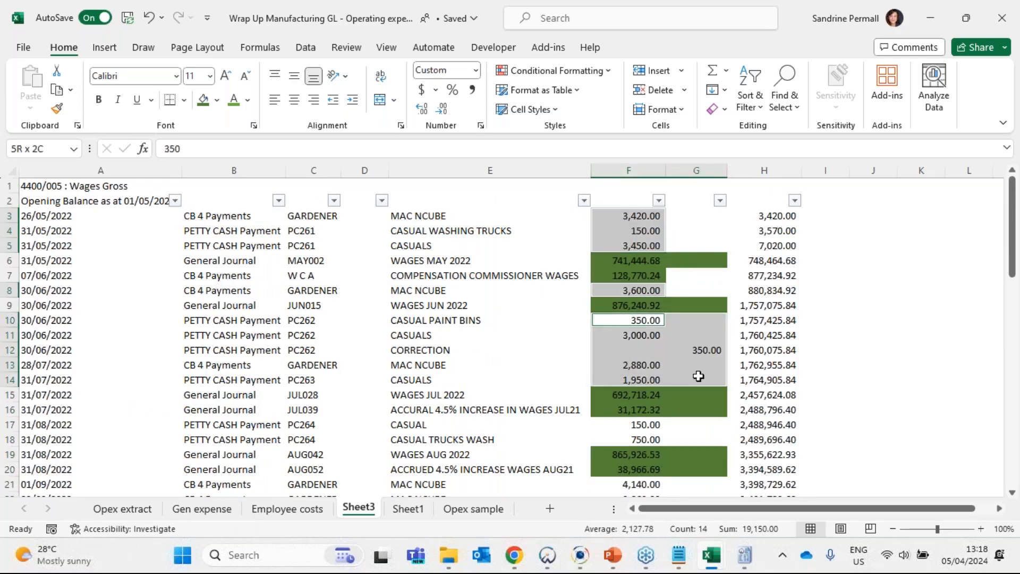
left_click_drag(643, 425, 652, 438)
- Extend the selection with the remaining unshaded column F amounts from F21 through F60 to total them
scroll(653, 430, "down", 2)
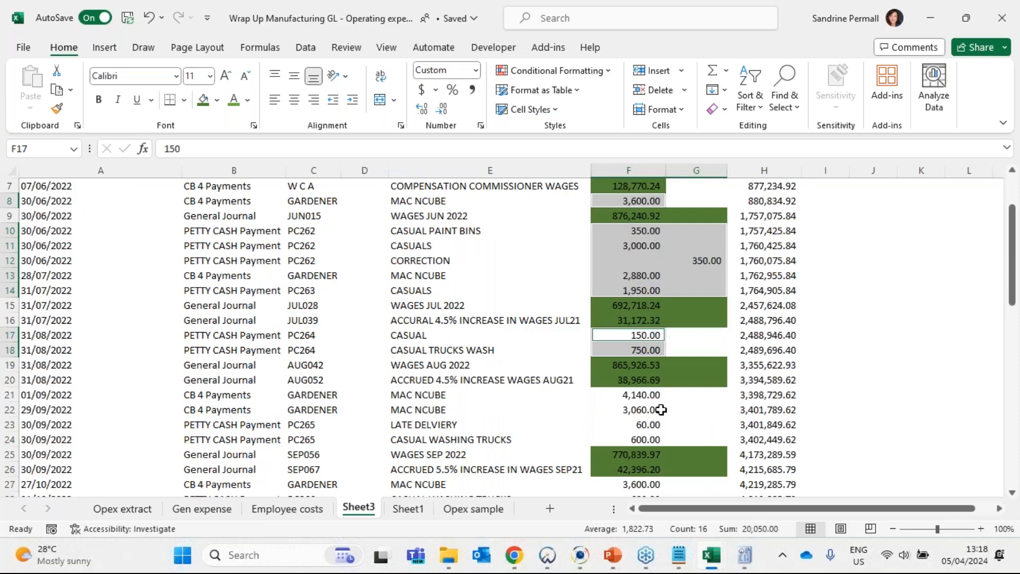
left_click_drag(650, 394, 653, 439)
scroll(658, 404, "down", 2)
left_click_drag(659, 399, 657, 425)
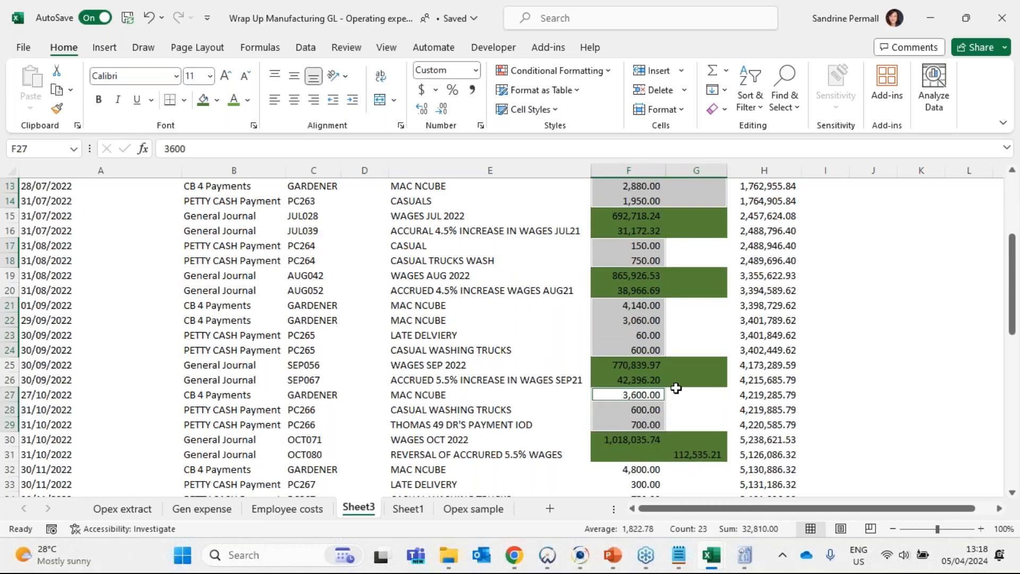
scroll(659, 387, "down", 3)
left_click_drag(636, 334, 636, 373)
left_click_drag(637, 409, 644, 422)
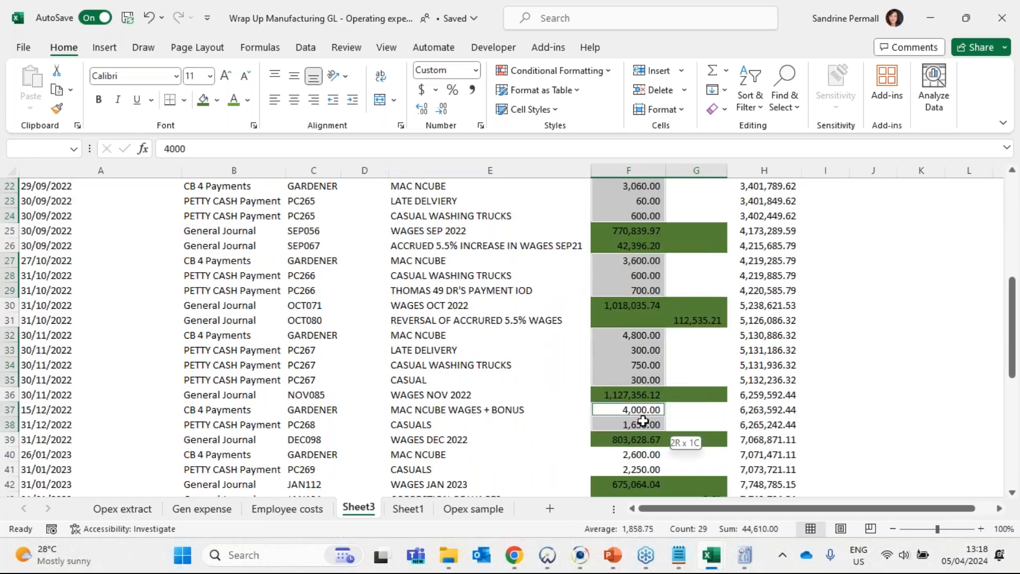
scroll(645, 419, "down", 2)
left_click_drag(640, 365, 649, 425)
scroll(645, 372, "down", 2)
scroll(646, 317, "down", 3)
left_click_drag(647, 317, 651, 436)
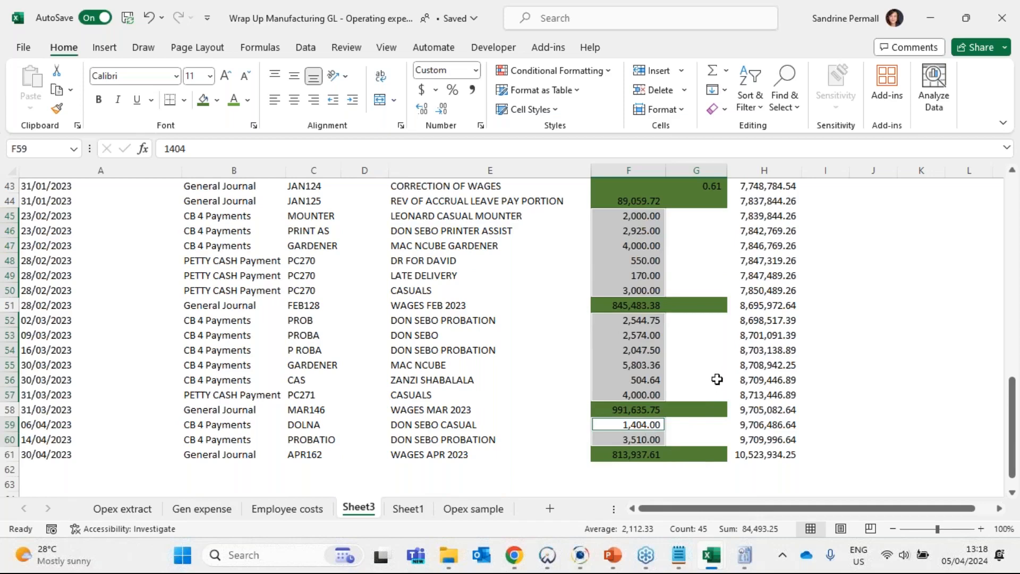
- Shade the offsetting 350.00 amounts green in F10 (CASUAL PAINT BINS) and G12 (CORRECTION)
scroll(717, 379, "up", 14)
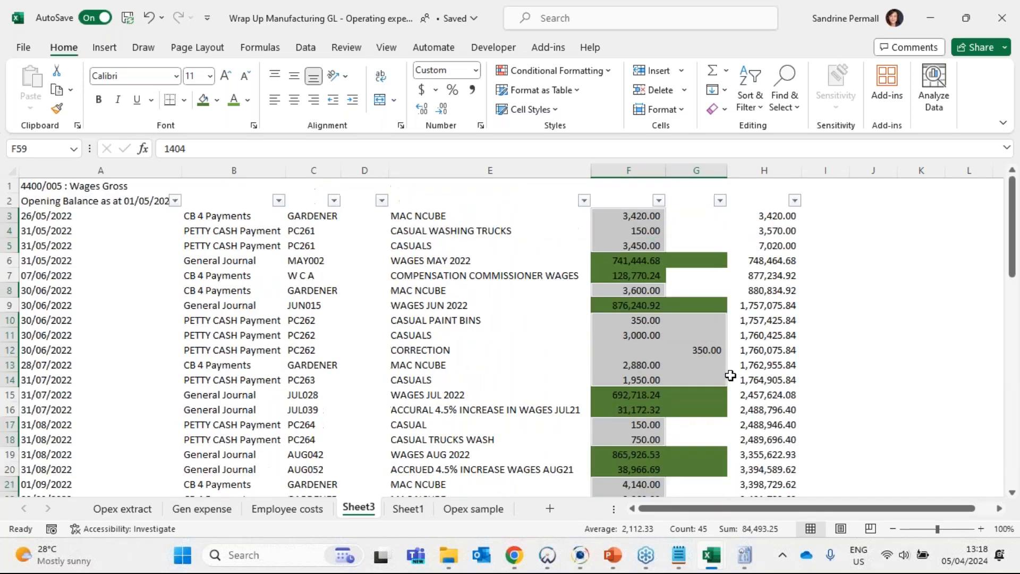
left_click(642, 322)
left_click(700, 347, "ctrl")
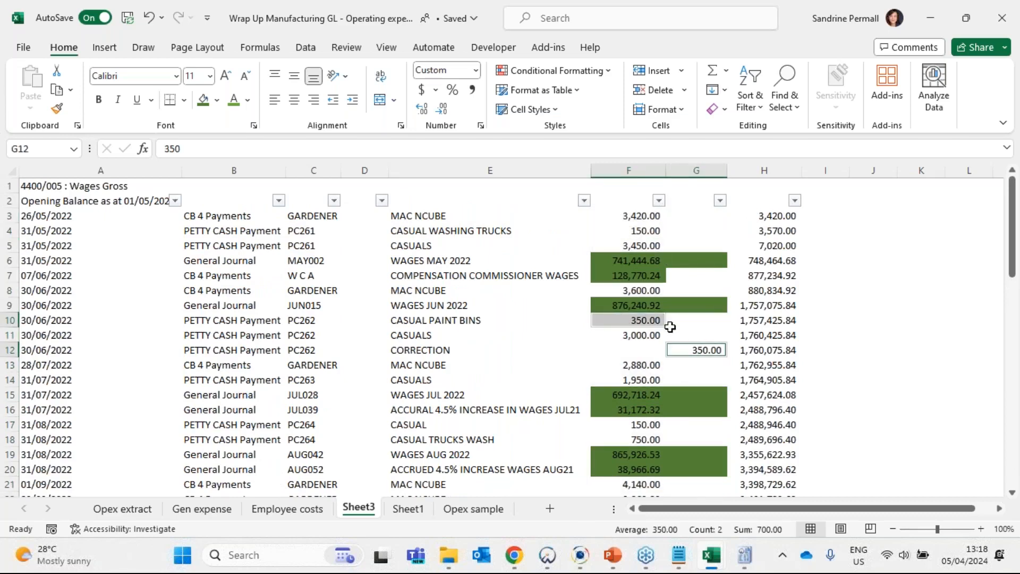
left_click(233, 100)
left_click(202, 99)
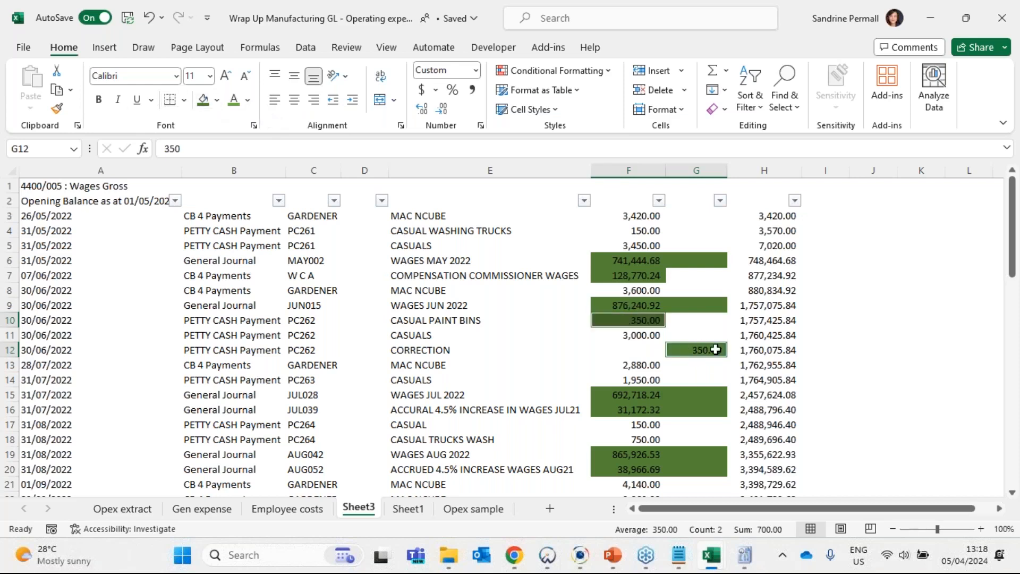
- Filter column F of the Wages Gross transactions by cell colour to show only amounts with no fill
left_click_drag(627, 218, 635, 245)
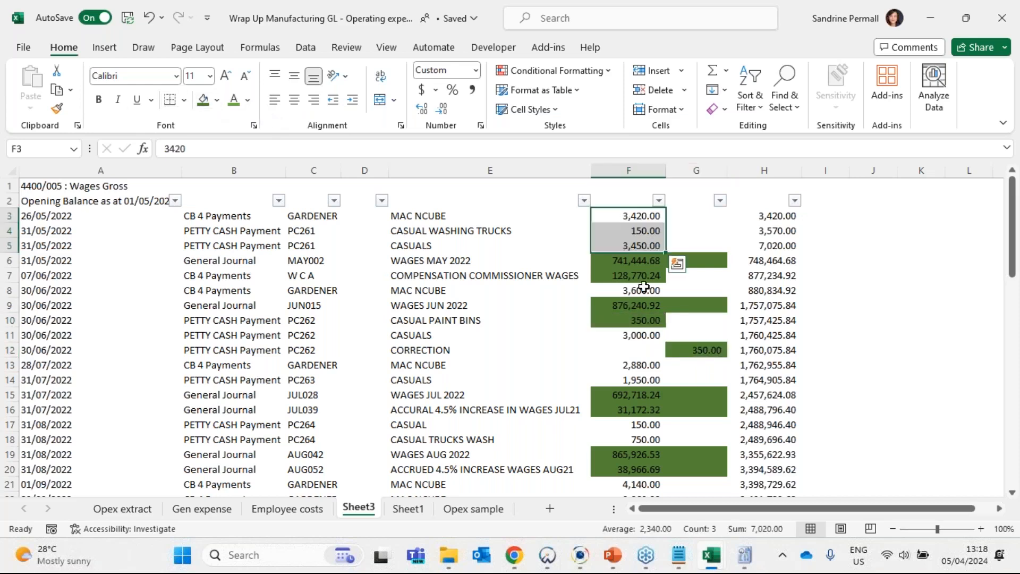
left_click(643, 290, "ctrl")
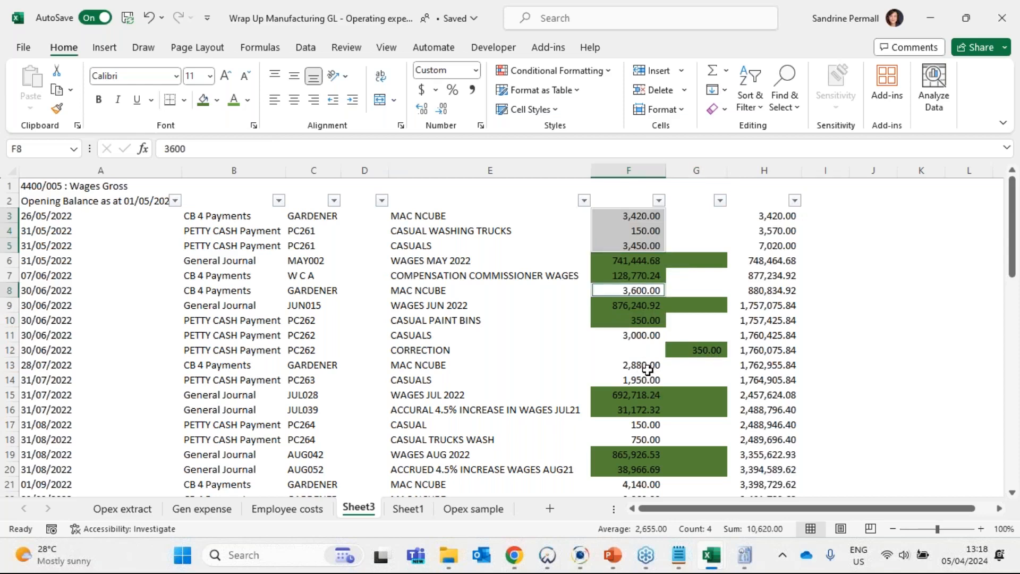
left_click(658, 201)
mouse_move(542, 250)
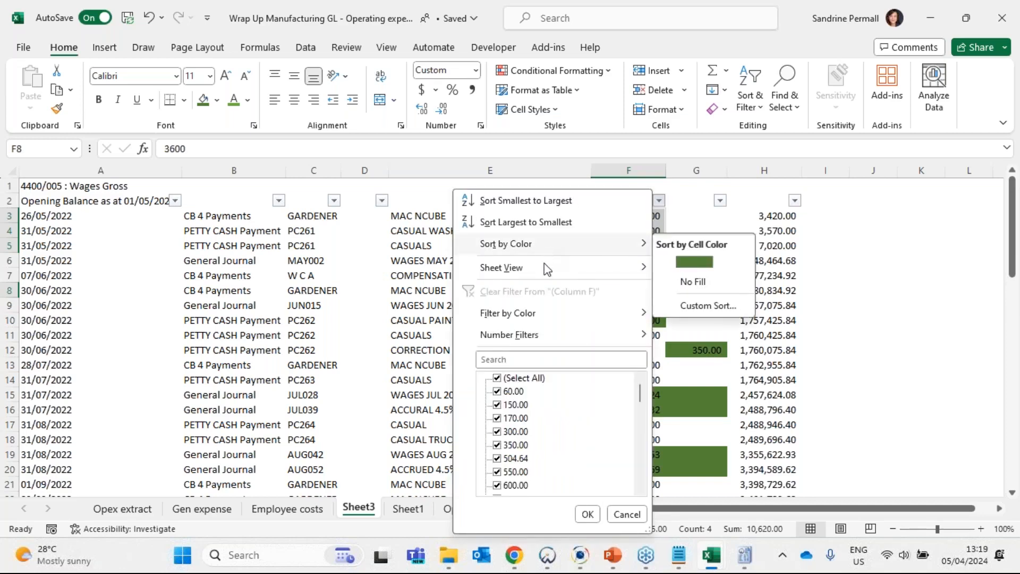
mouse_move(537, 313)
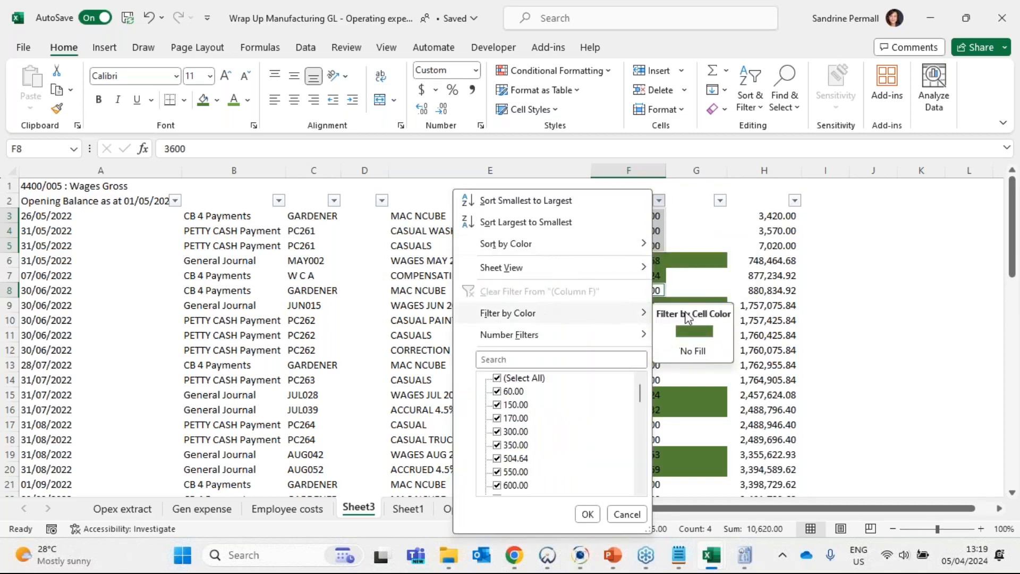
left_click(699, 354)
scroll(668, 366, "down", 15)
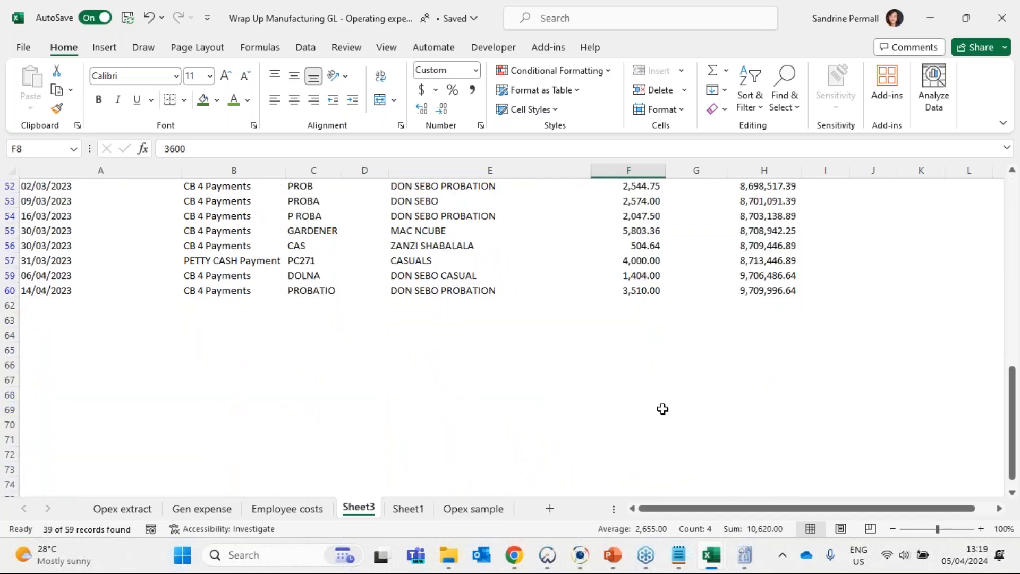
- Subtotal the visible unshaded amounts in F63 with =SUBTOTAL(9,F3:F60)
left_click(637, 320)
key("alt+equal")
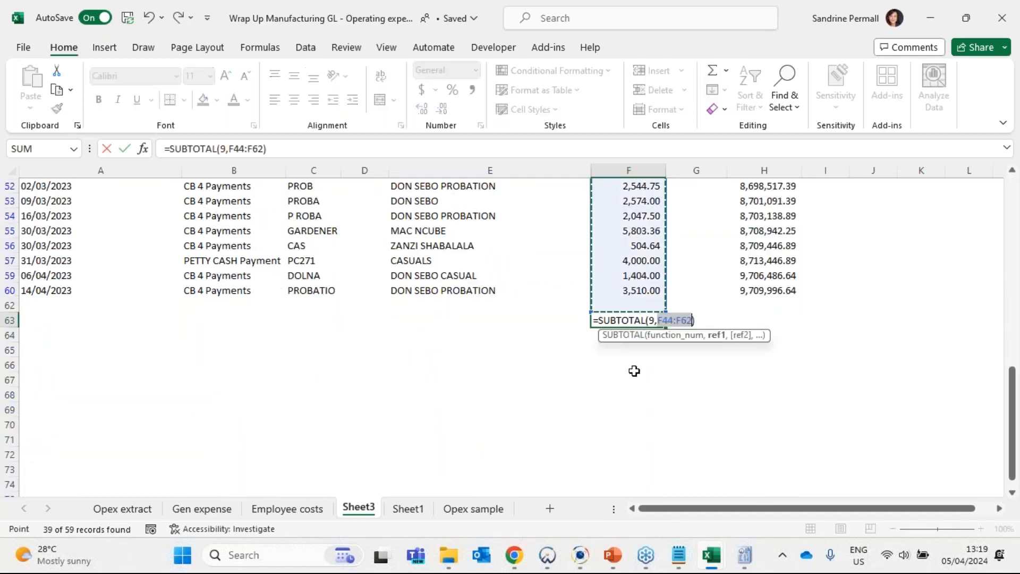
scroll(638, 367, "up", 13)
left_click_drag(645, 212, 631, 425)
key("Return")
left_click(653, 453)
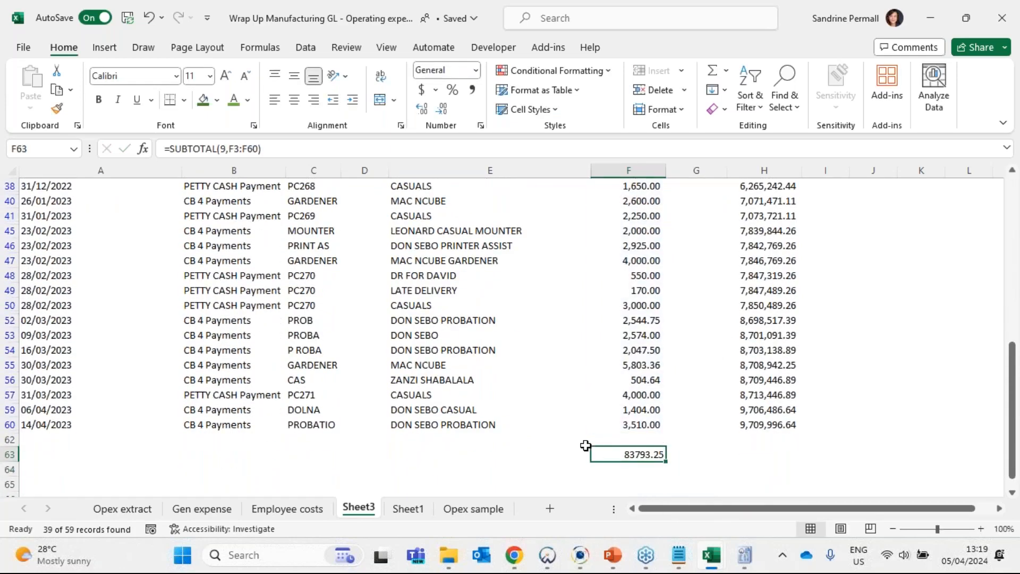
- Review the filtered unshaded wage entries from row 3 to row 60 and copy the F63 subtotal
scroll(591, 442, "up", 2)
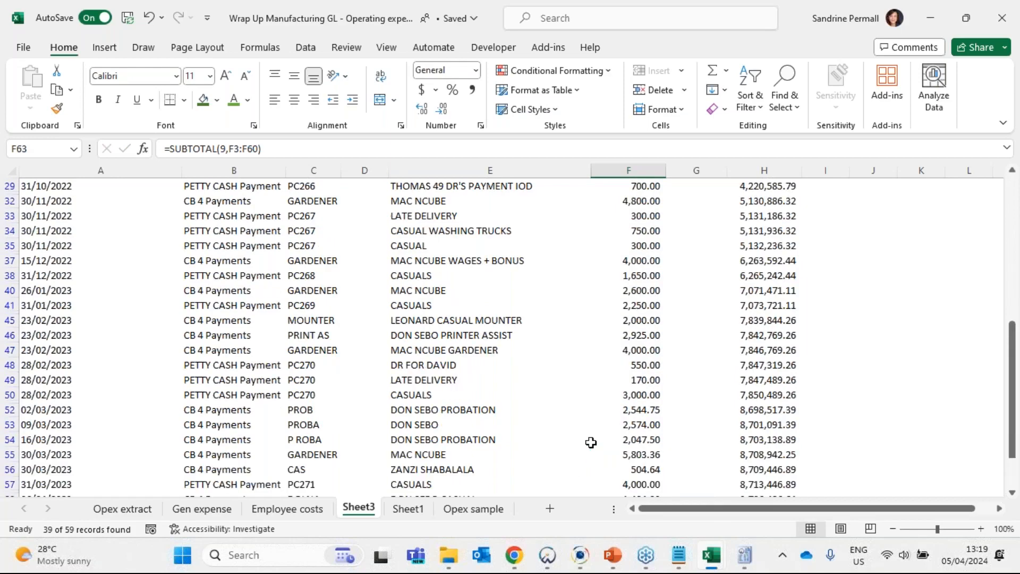
scroll(590, 442, "up", 6)
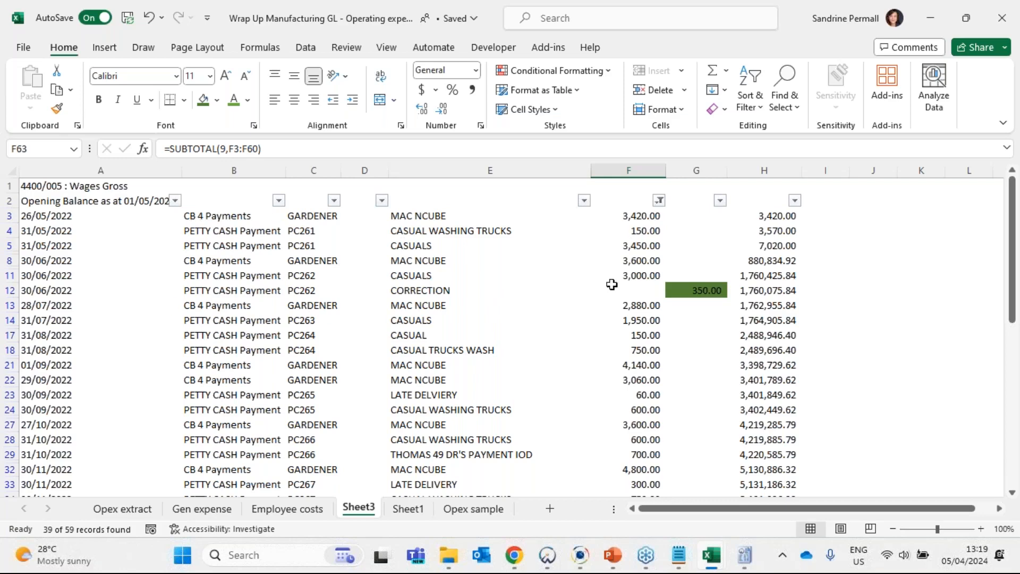
scroll(611, 287, "down", 6)
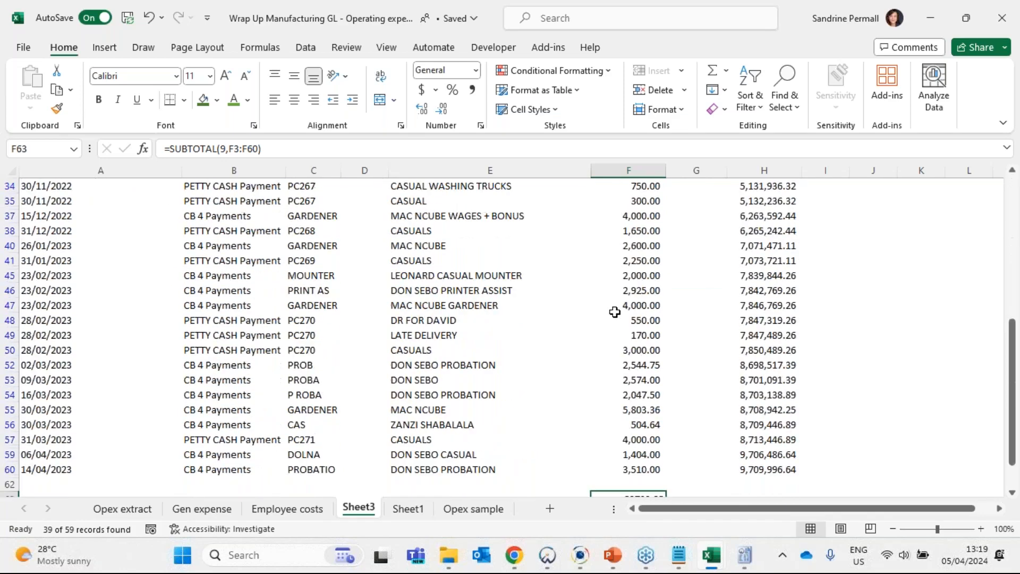
scroll(615, 311, "down", 3)
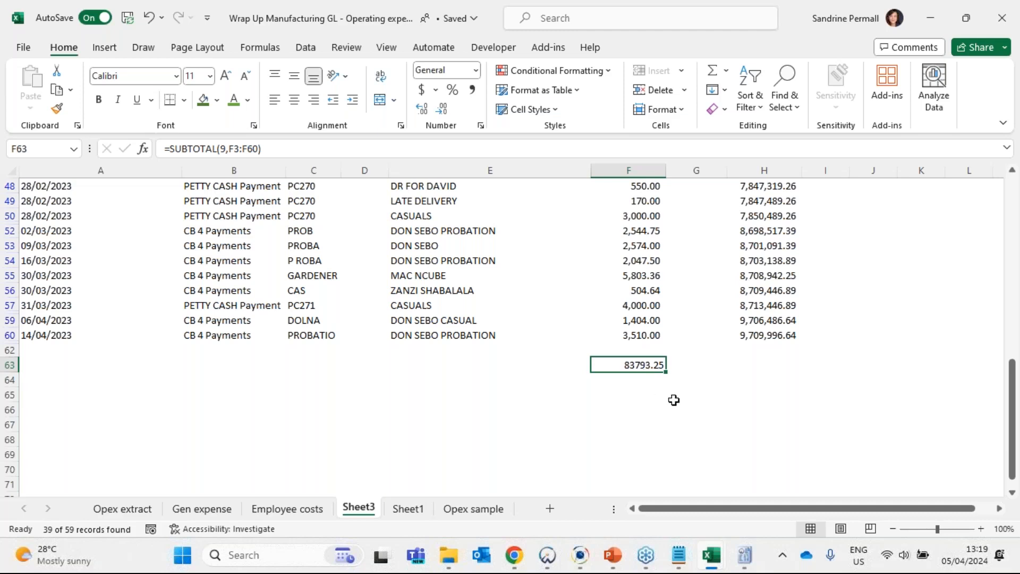
key("ctrl+c")
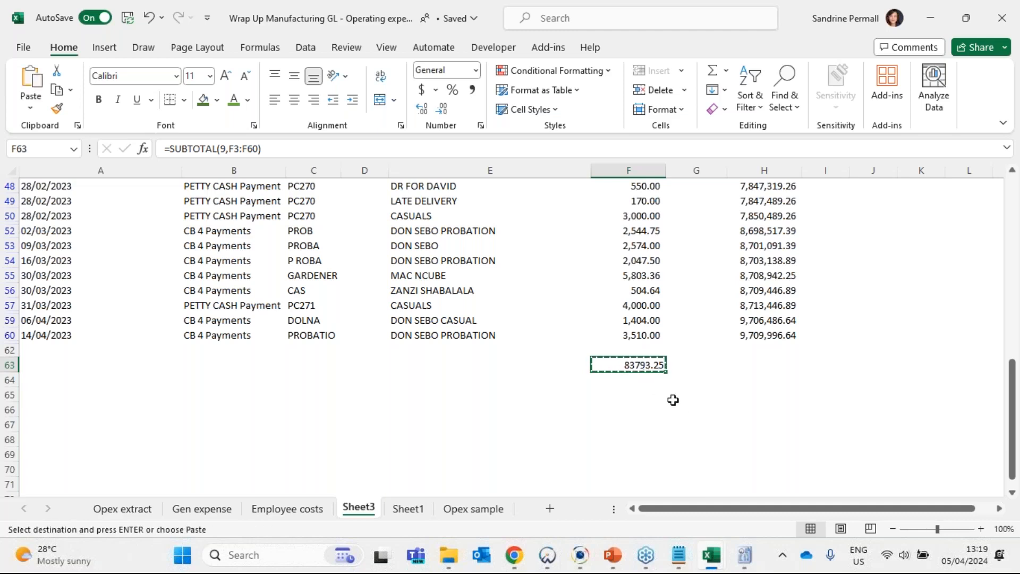
scroll(650, 440, "up", 10)
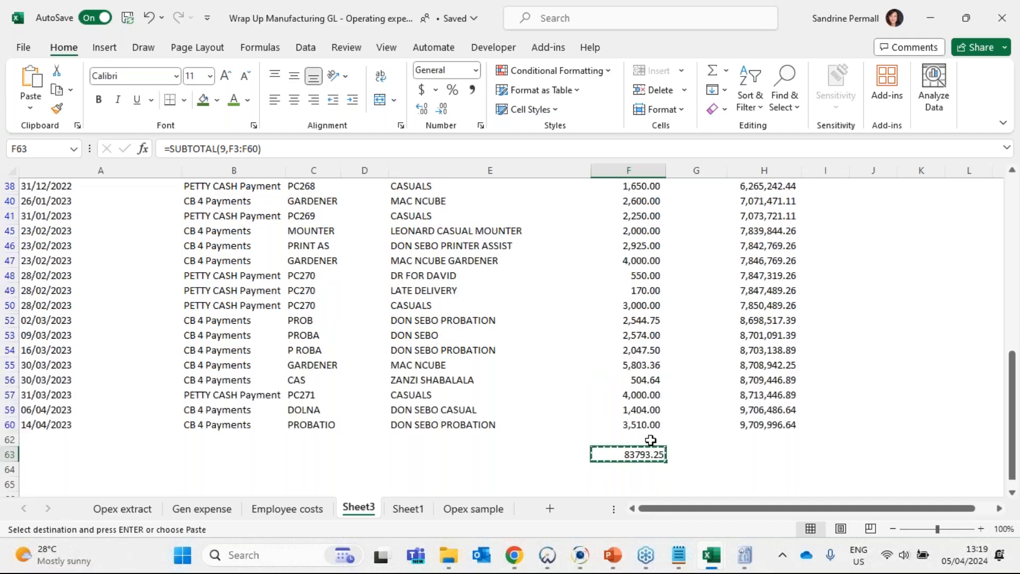
- Switch to the Employee costs reconciliation workbook and go to E39 below the leave and bonus provision movement
key("alt+Tab")
left_click(706, 556)
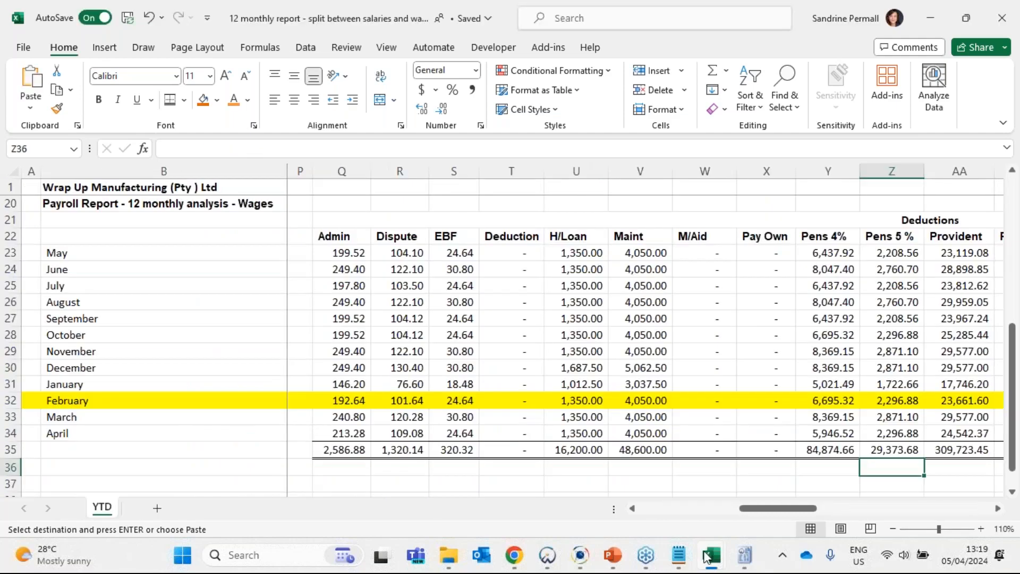
left_click(707, 556)
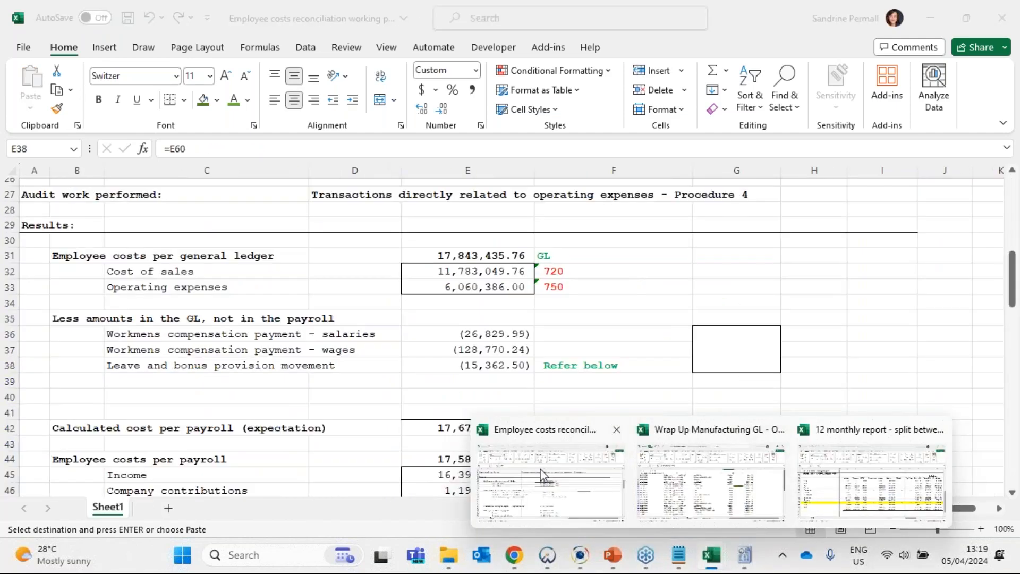
left_click(542, 475)
left_click(480, 389)
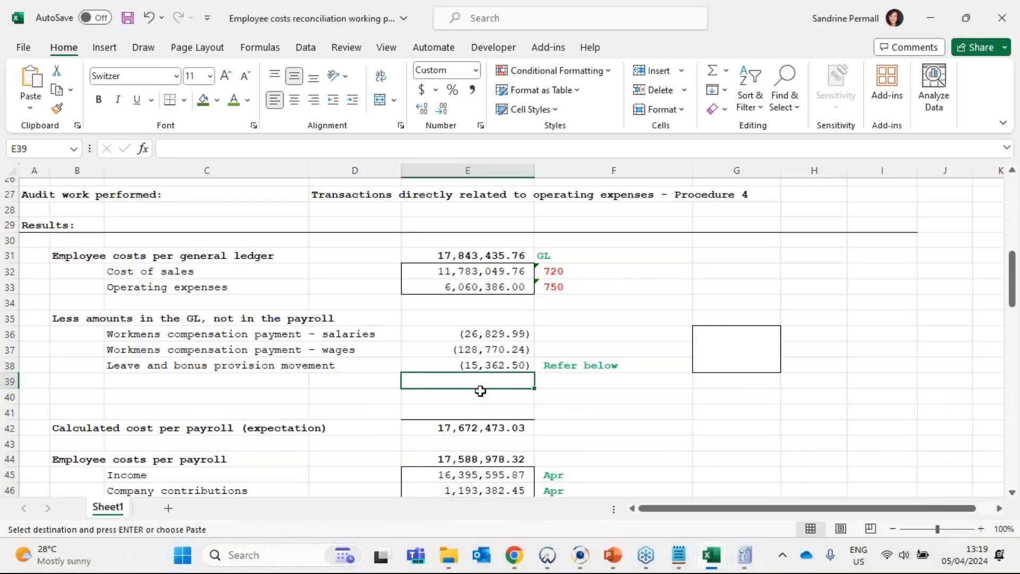
scroll(480, 391, "down", 2)
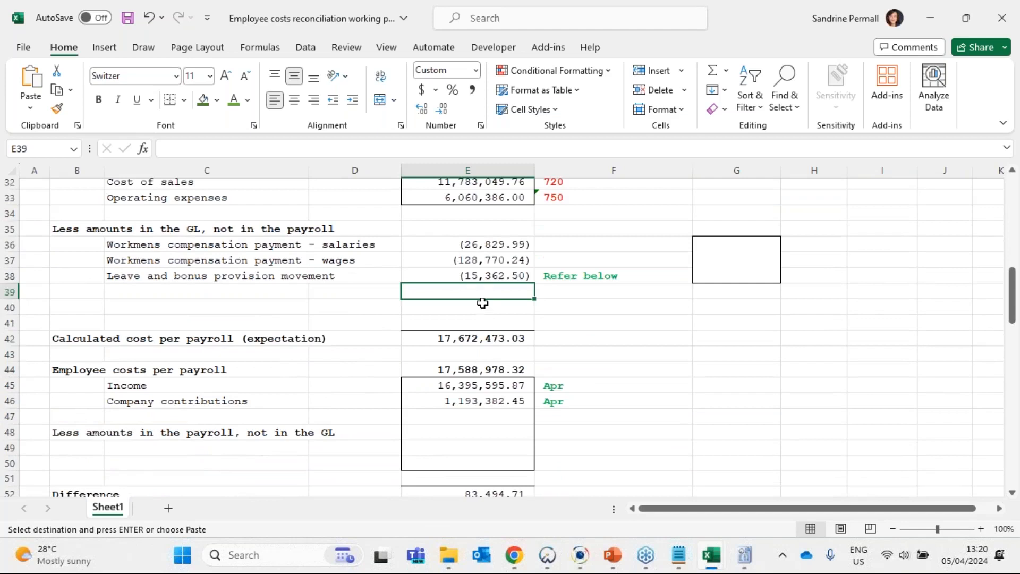
- Label C39 as "Cash Wages" under the amounts in the GL, not in the payroll
left_click(133, 295)
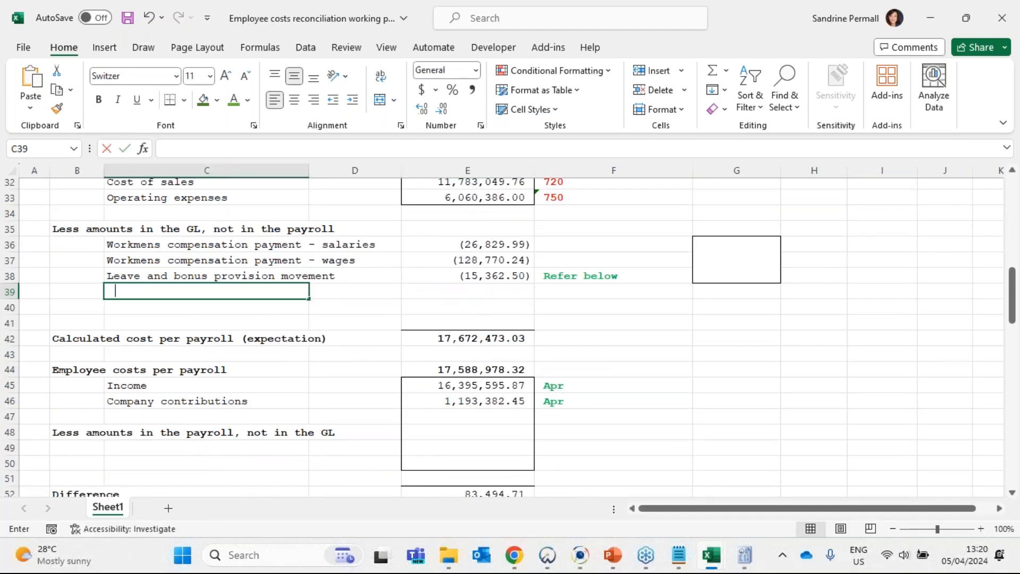
type("Cash Wahes")
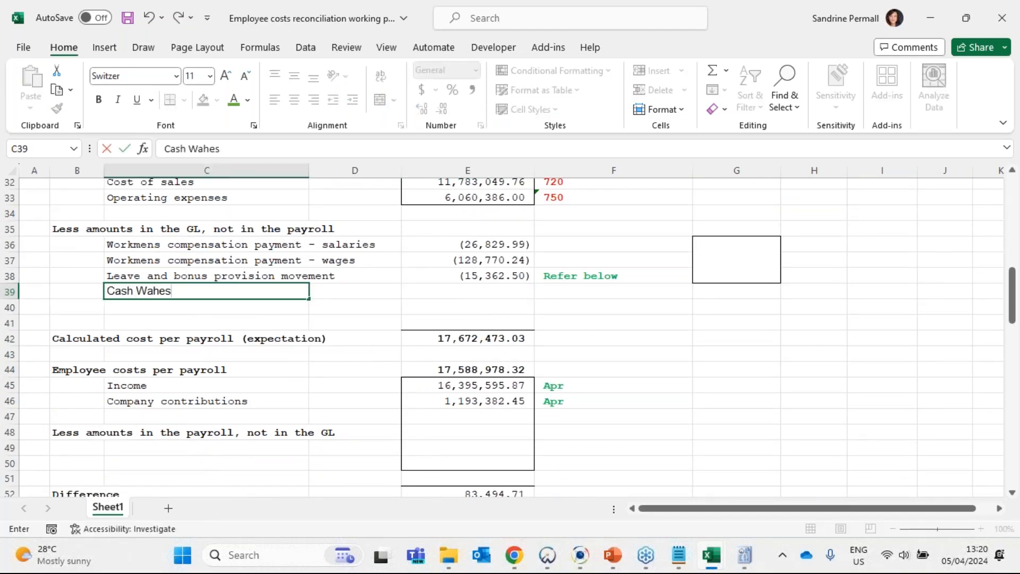
key("BackSpace")
key("BackSpace")
key("BackSpace")
type("ges")
key("Tab")
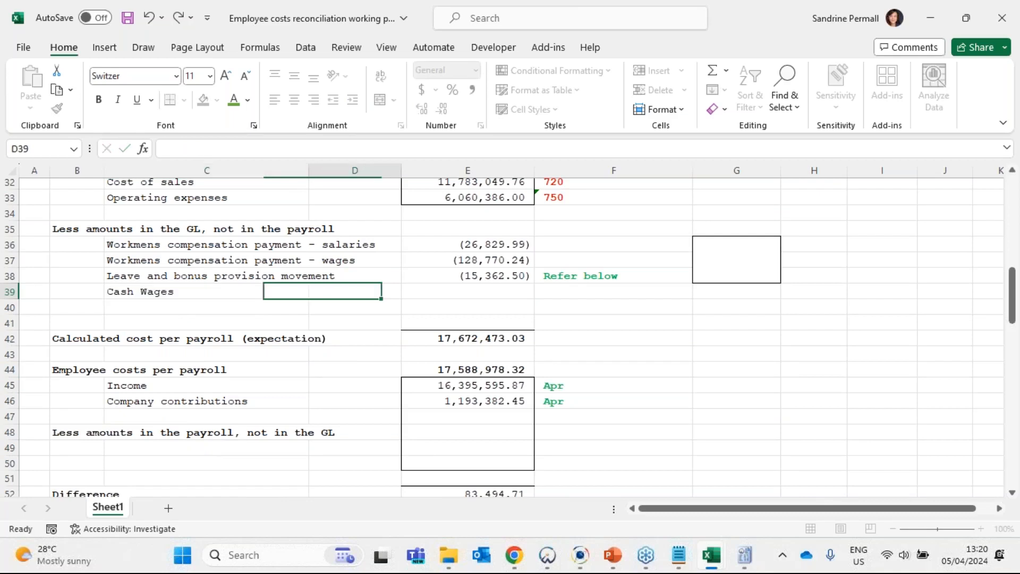
- Enter -83793.25 in E39 as the Cash Wages deduction
key("Tab")
type("-")
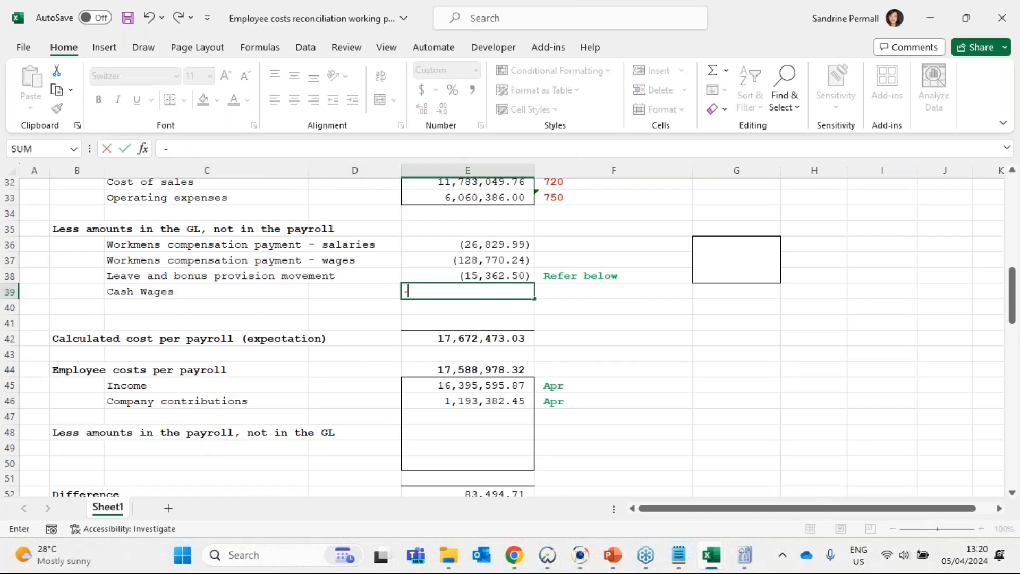
type("83793.25")
key("Left")
key("Left")
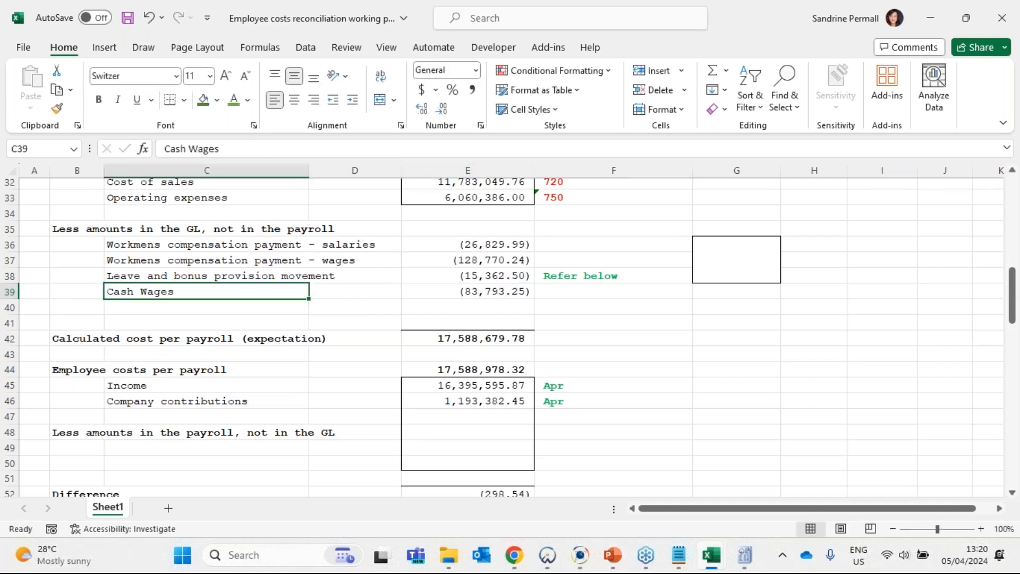
- Check the Cash Wages entry in E39 and the Difference formula in E52
key("Right")
key("Right")
scroll(26, 247, "down", 1)
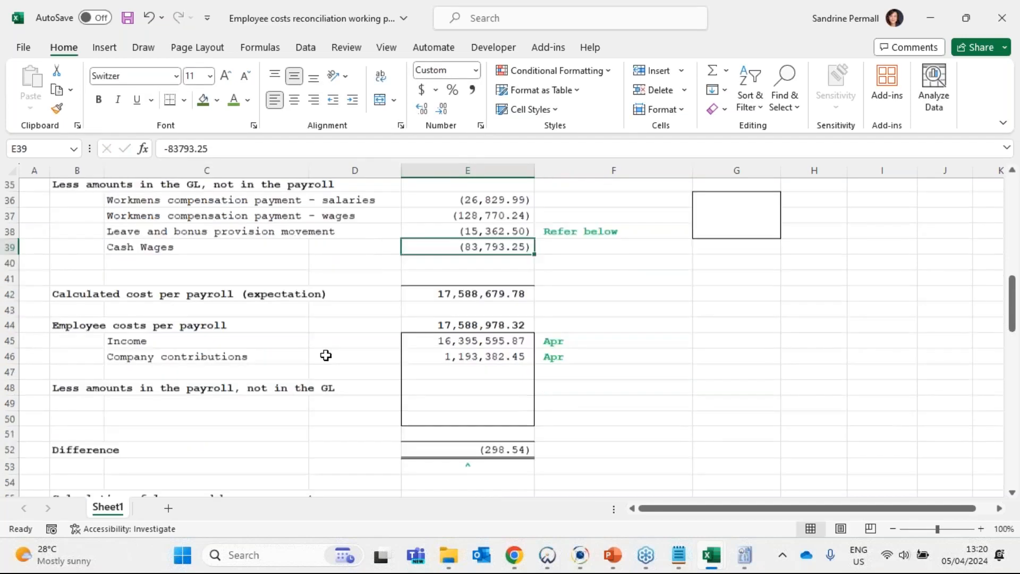
left_click(499, 448)
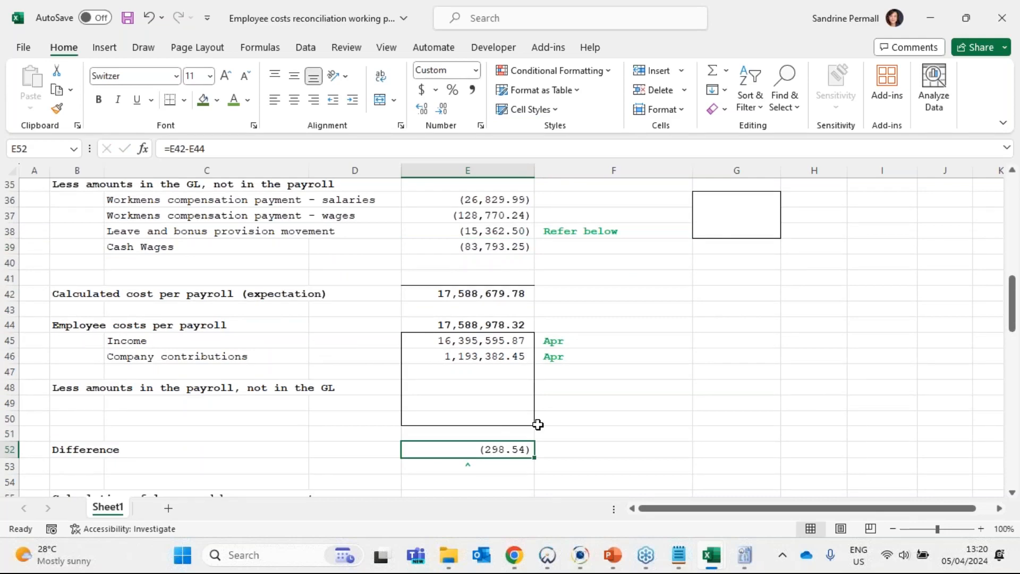
- Return to the general ledger workbook and clear the colour filter from column F
key("alt+Tab")
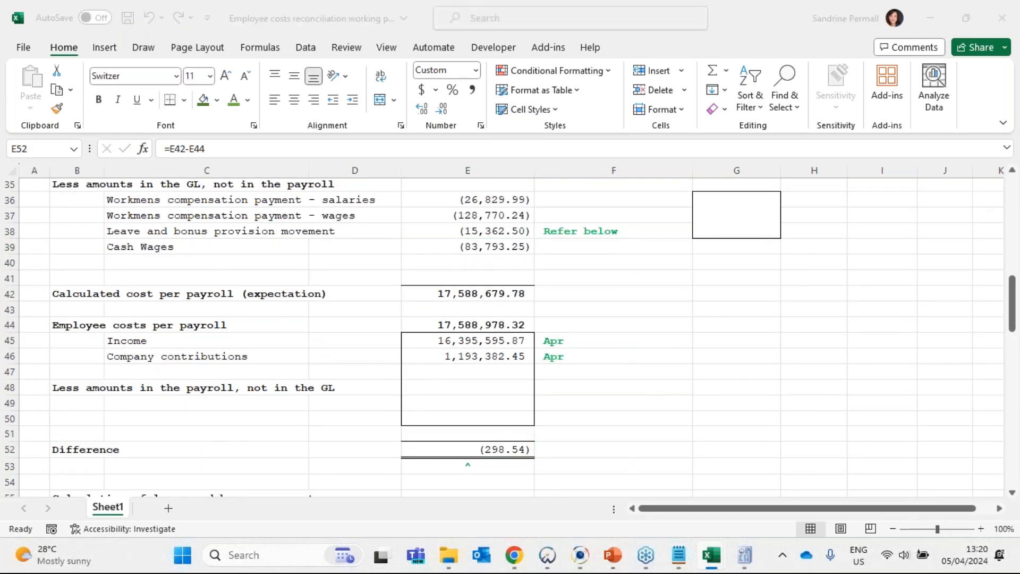
left_click(651, 201)
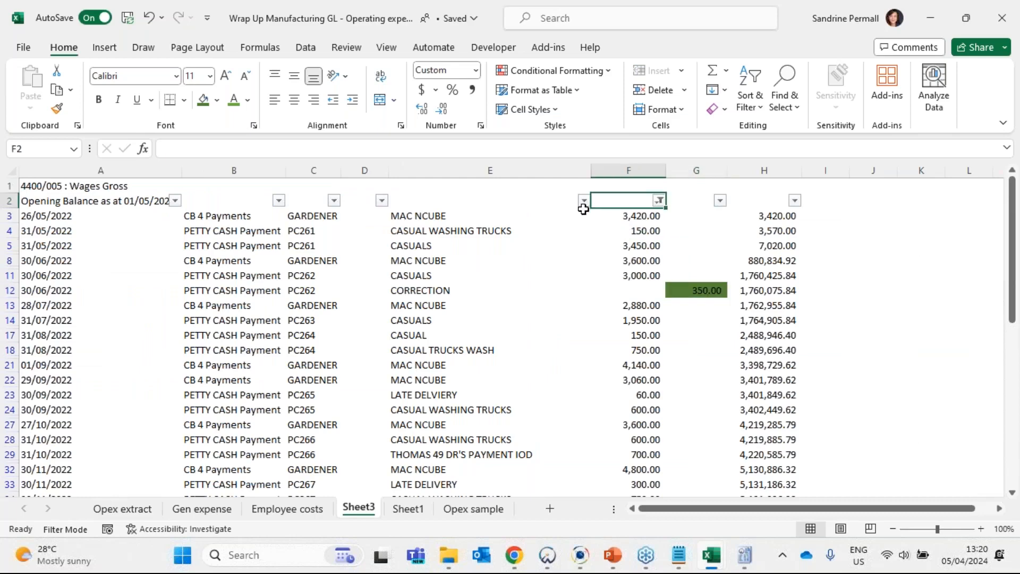
left_click(658, 200)
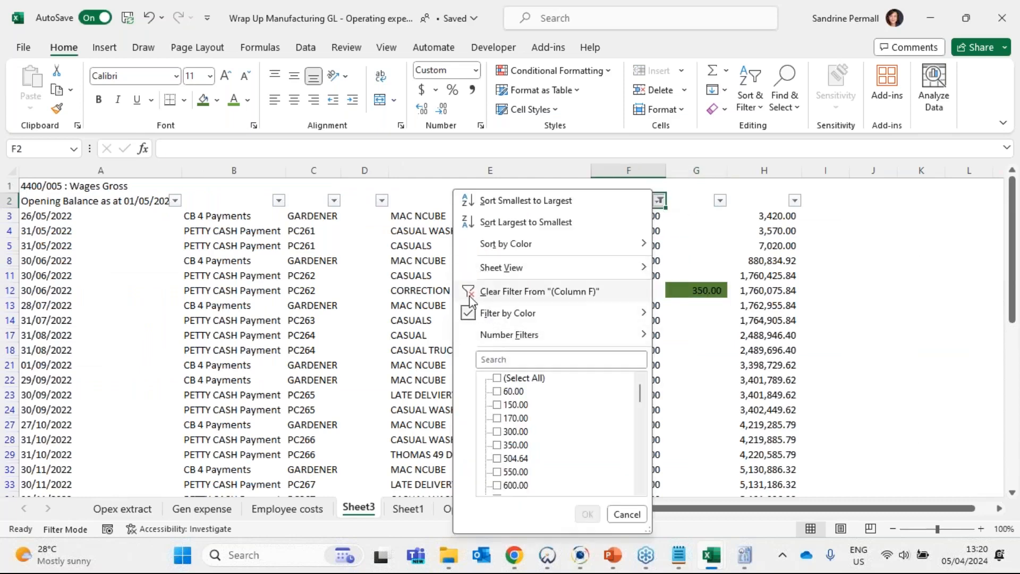
left_click(484, 291)
left_click(823, 319)
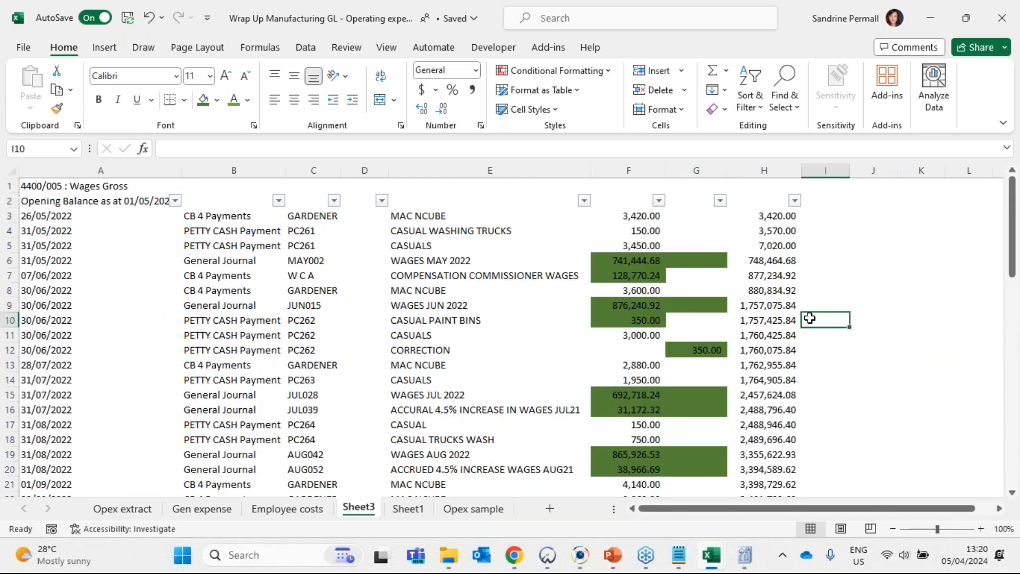
- Switch to Caseware IDEA and close all the open database tabs
left_click(582, 558)
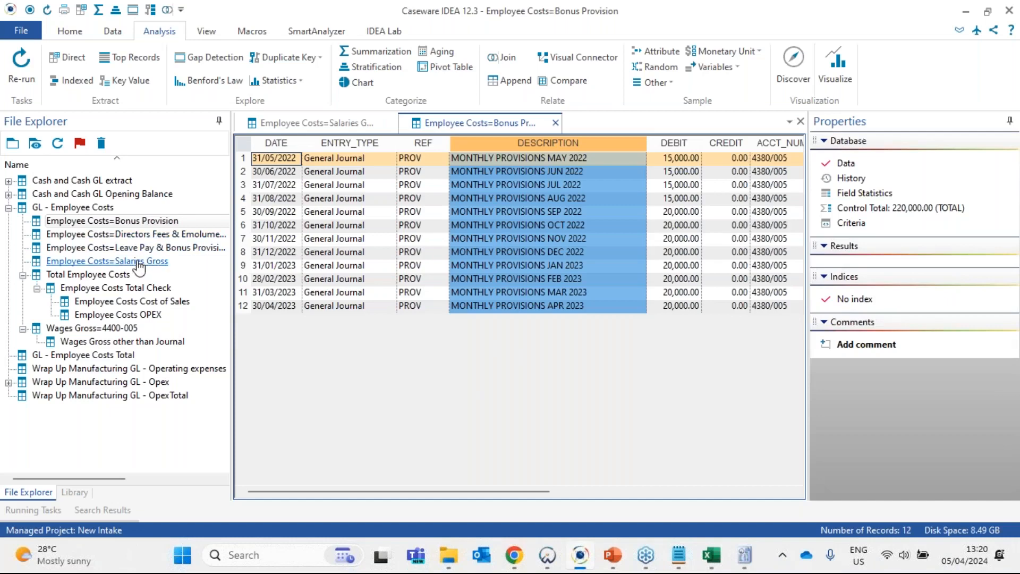
right_click(499, 123)
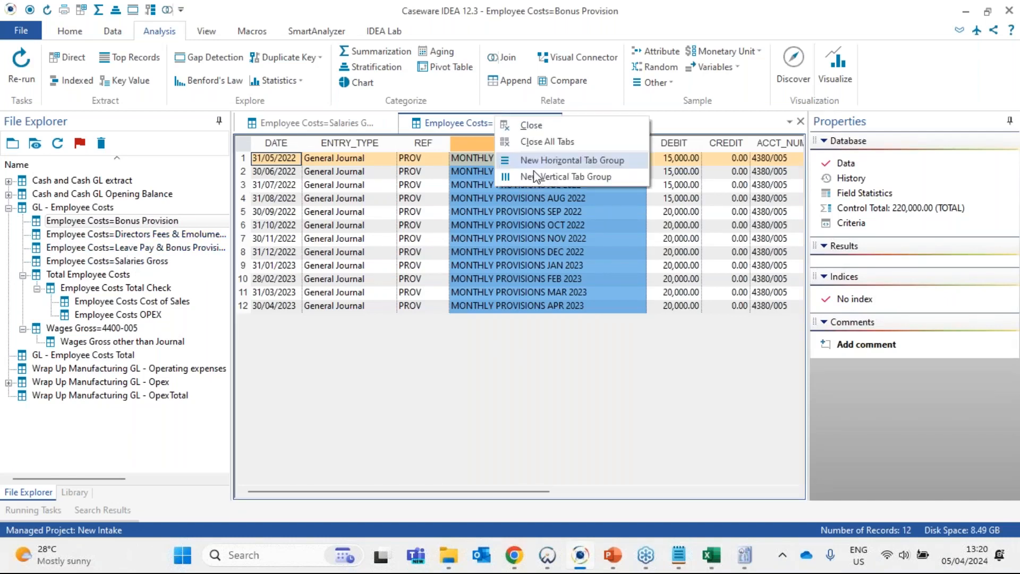
key("Escape")
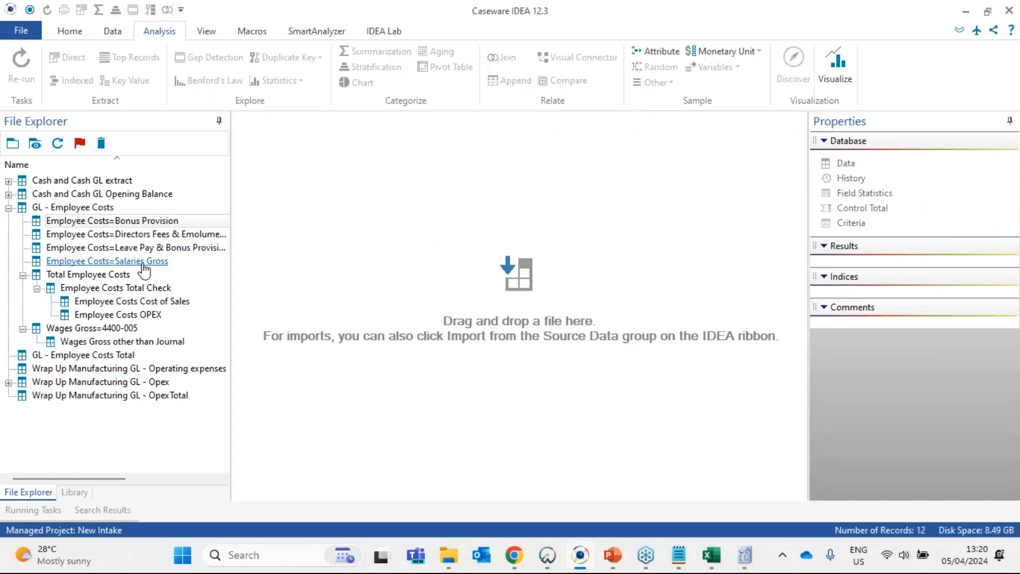
- Open the Employee Costs=Salaries Gross database, examine the compensation commissioner salary record, and close the database
left_click(143, 264)
double_click(142, 264)
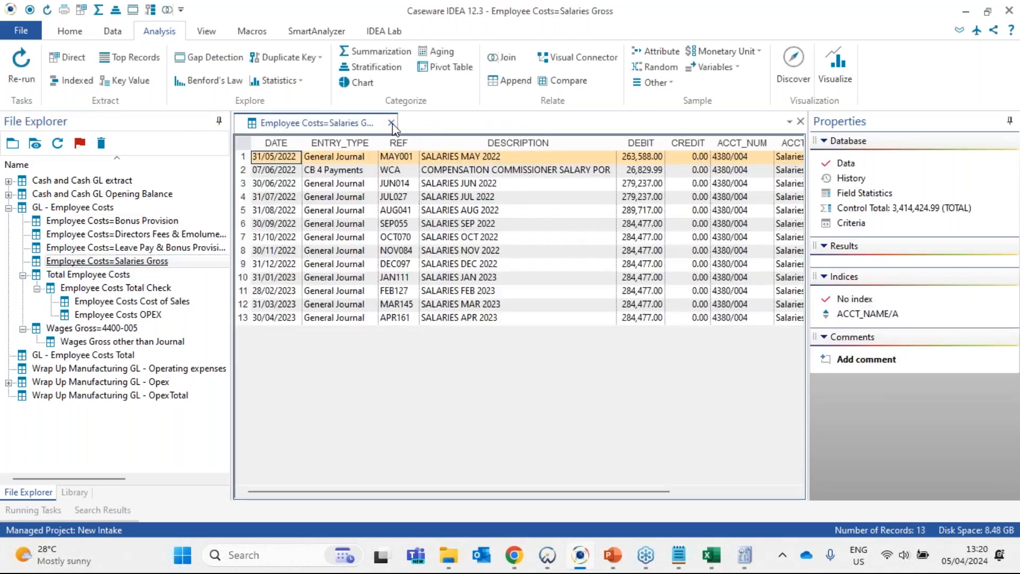
left_click(502, 171)
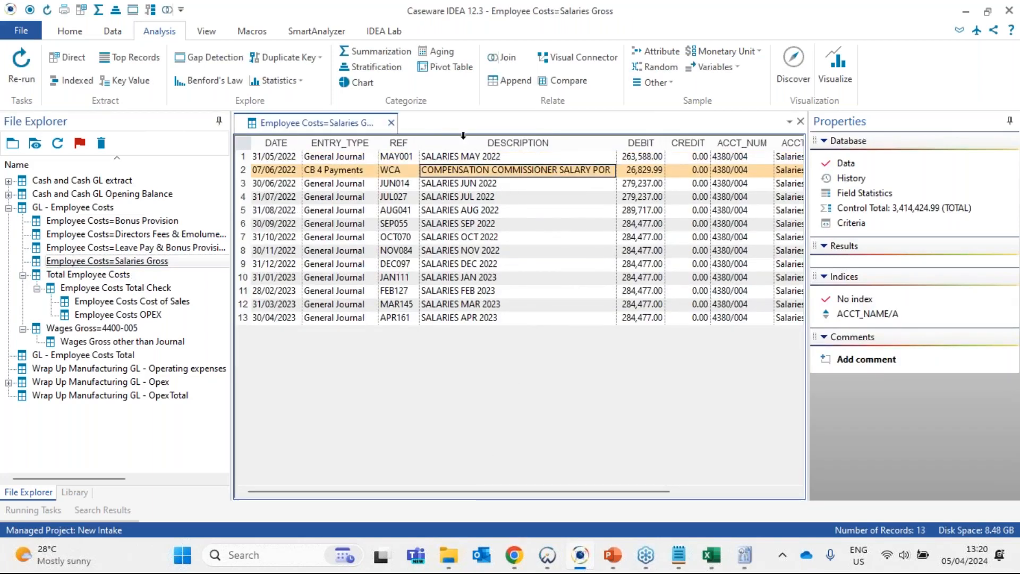
left_click(391, 122)
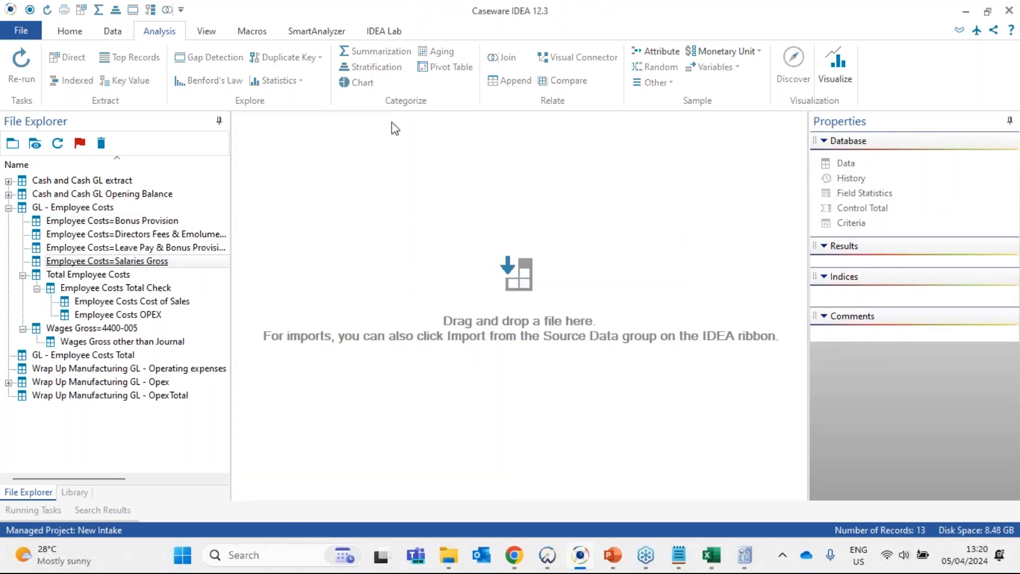
- Open the Wages Gross=4400-005 database and examine its records and control total
left_click(91, 328)
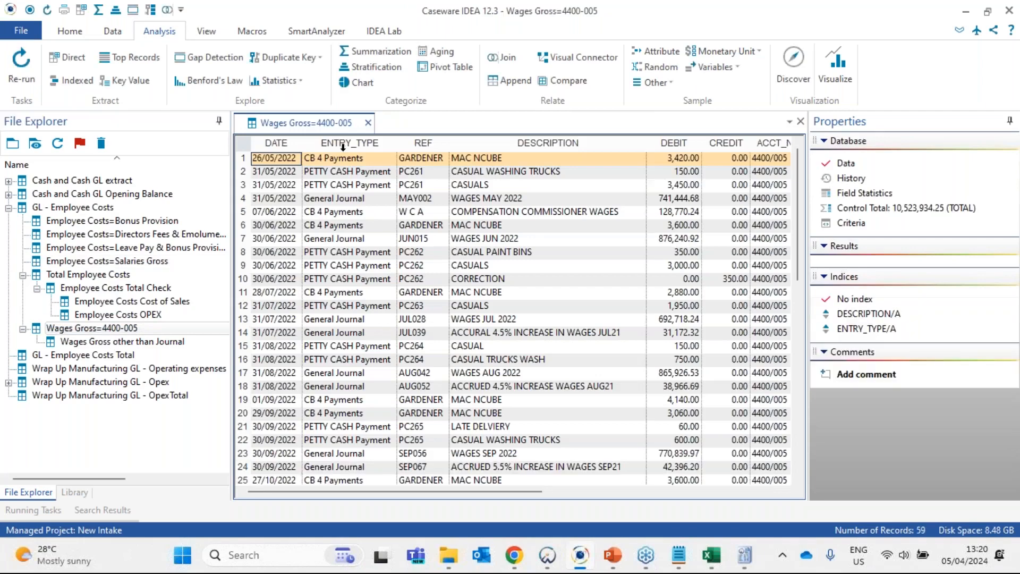
left_click_drag(342, 147, 726, 144)
left_click(614, 264)
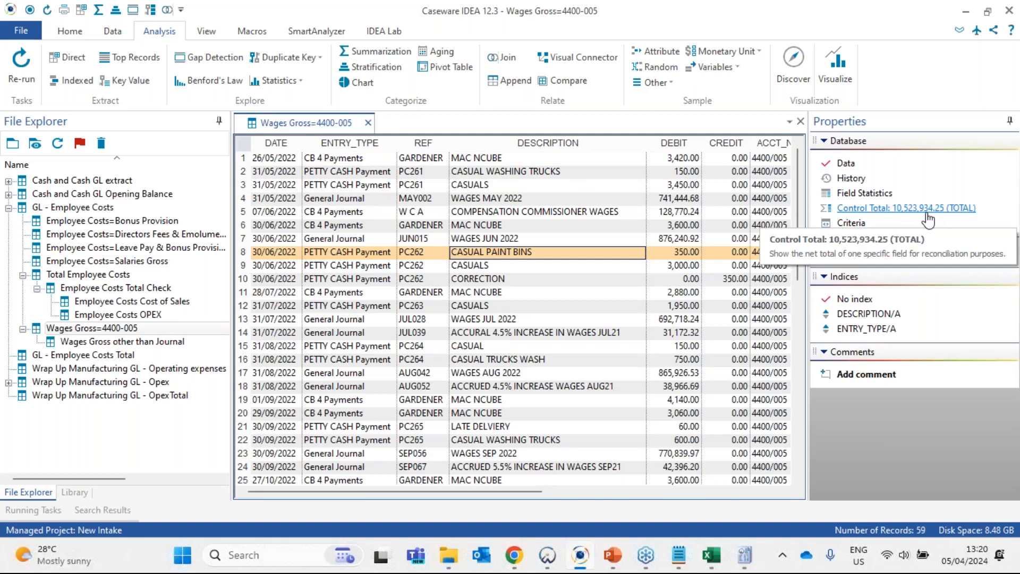
- Switch to the general ledger workbook in Excel and check the entry types available for filtering in column B of Sheet3
left_click(720, 555)
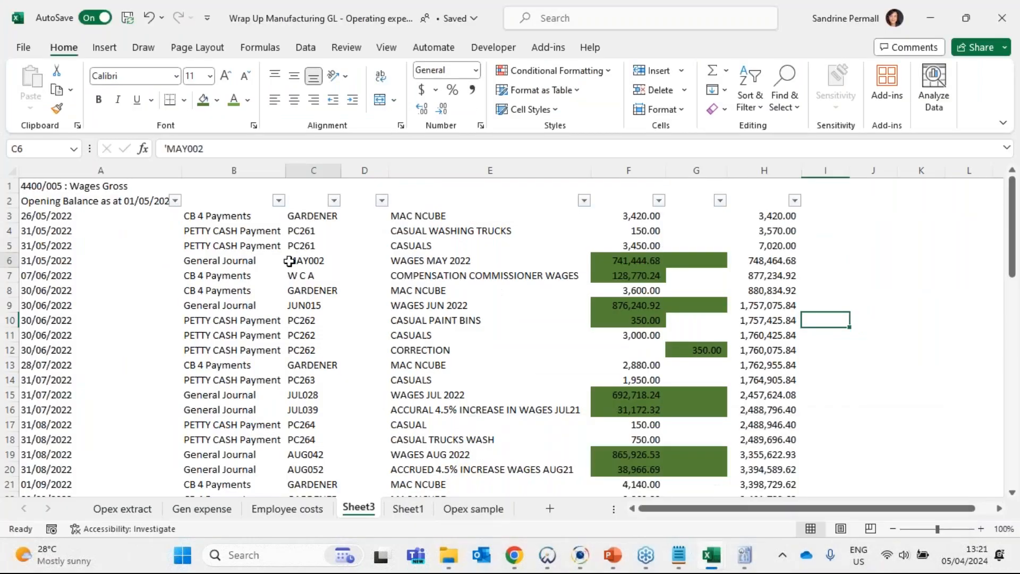
left_click(304, 259)
left_click(278, 200)
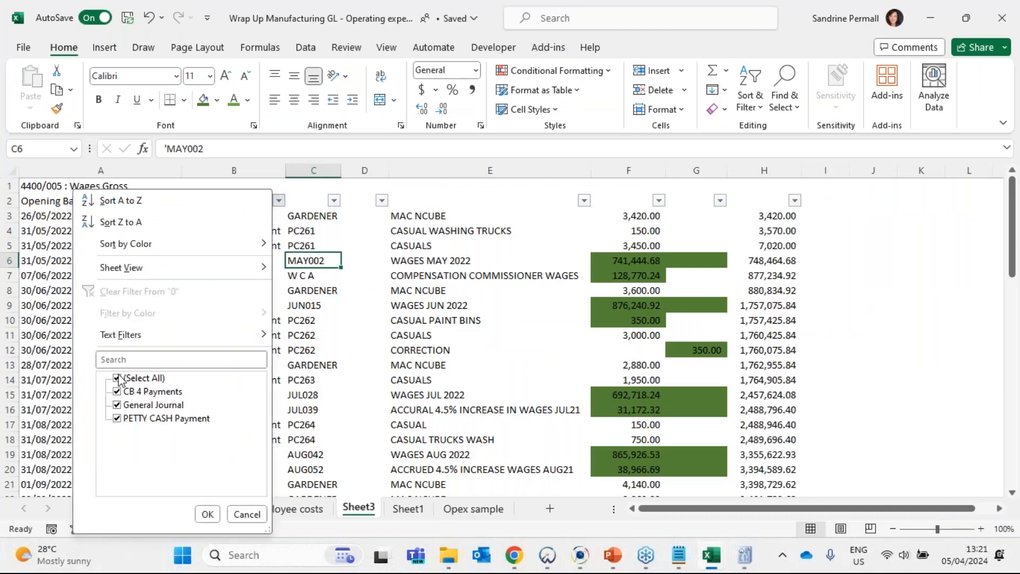
left_click(583, 364)
- Replace the subtotal in F63 with =SUM(F3:F61) and copy the formula across to G63
scroll(653, 239, "down", 3)
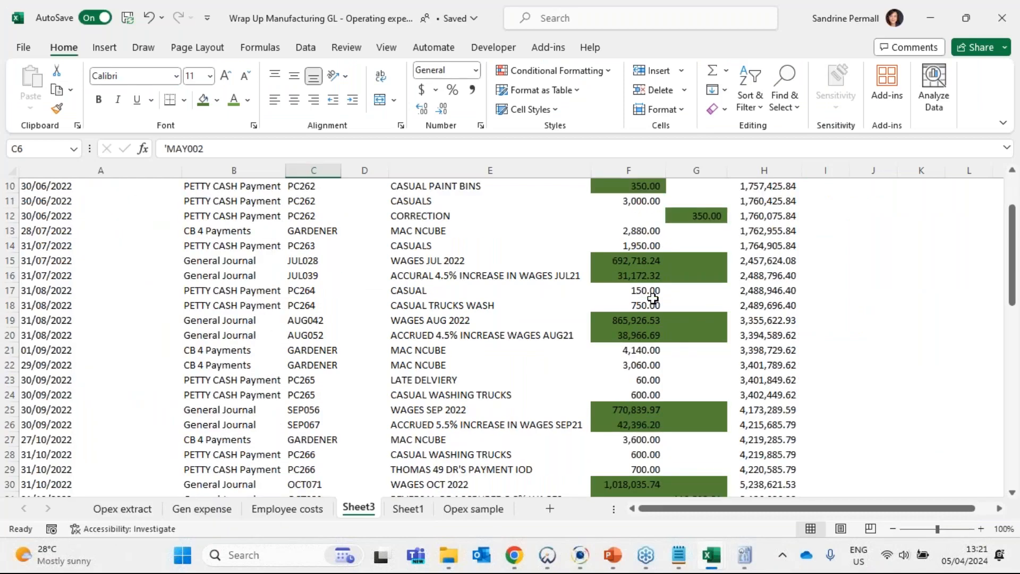
scroll(653, 298, "down", 6)
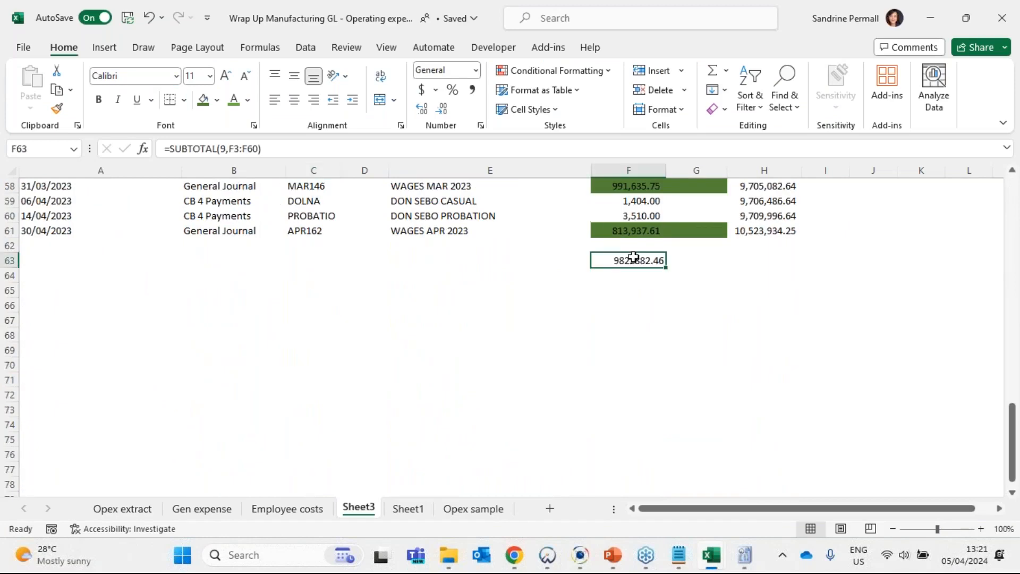
left_click(712, 73)
left_click(710, 73)
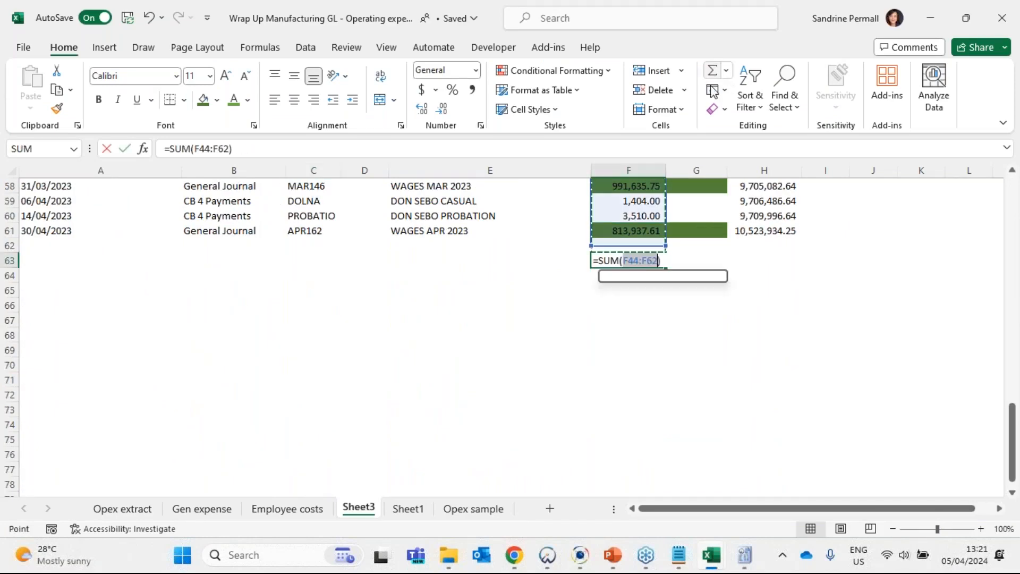
scroll(665, 285, "up", 8)
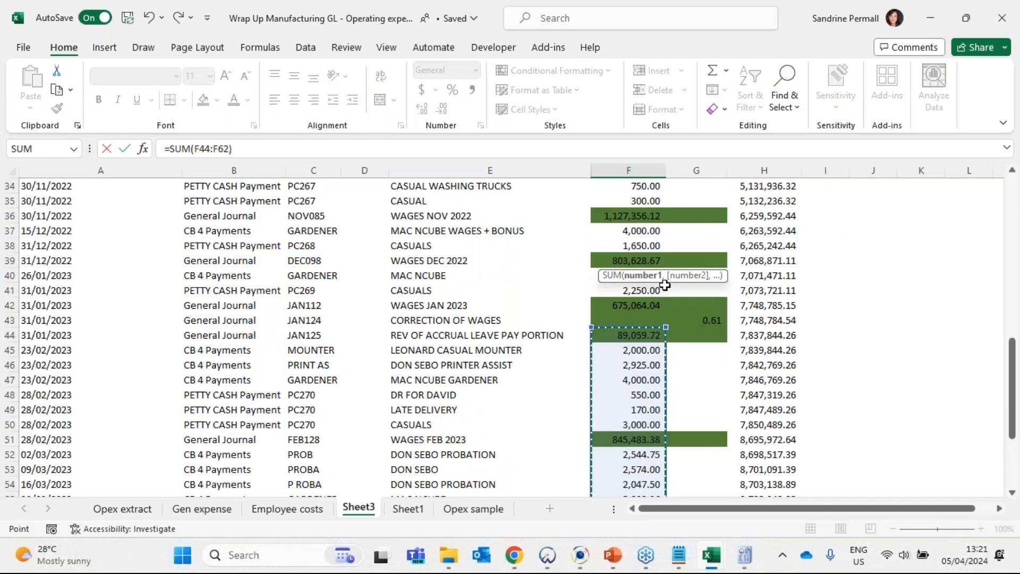
scroll(664, 285, "up", 11)
left_click_drag(637, 215, 712, 476)
key("Return")
left_click(649, 469)
scroll(694, 446, "down", 2)
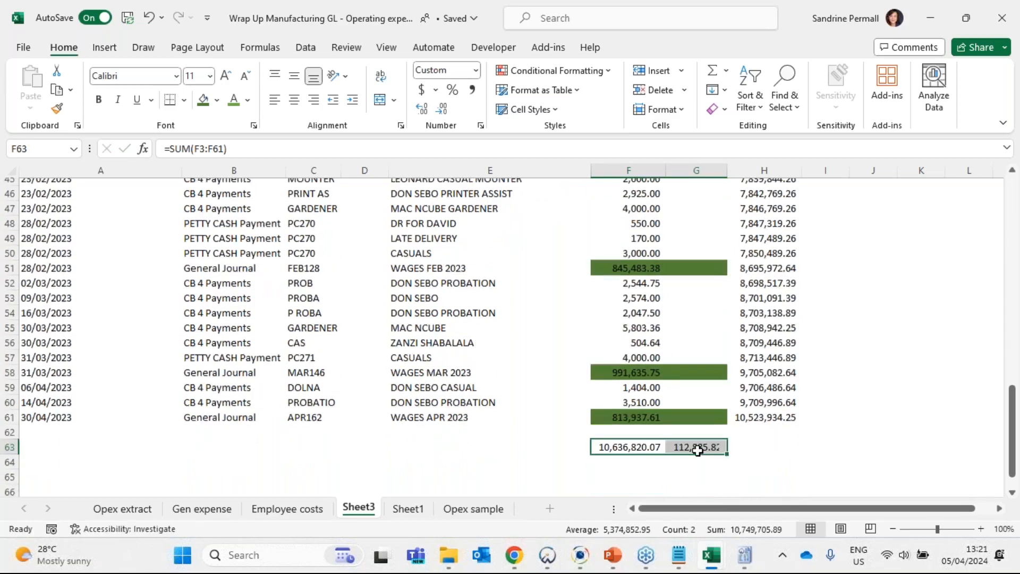
- Calculate the net wages total in G65 by subtracting G63 from F63
left_click(708, 410)
type("+")
left_click(616, 374)
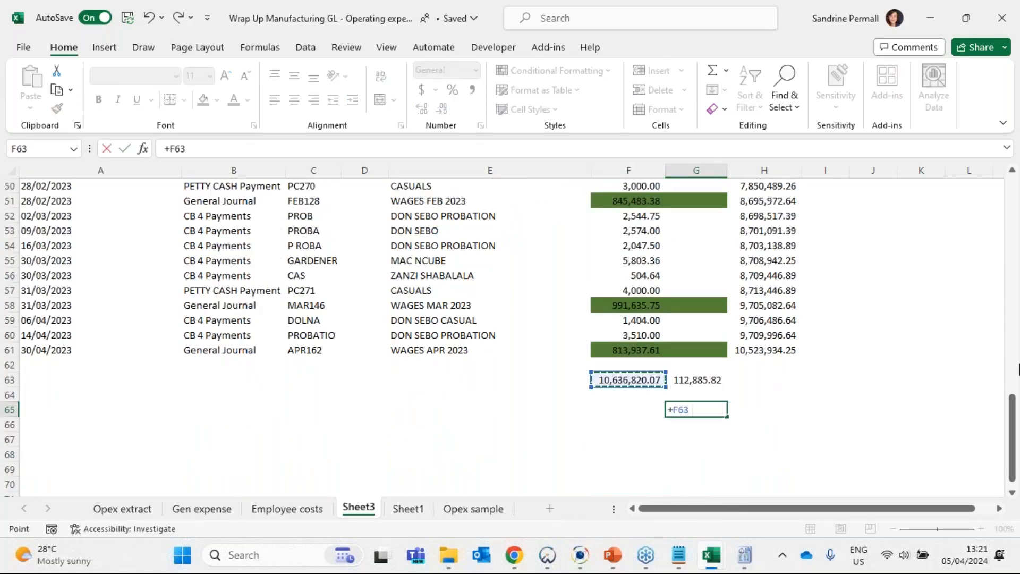
type("-")
left_click(696, 379)
key("Return")
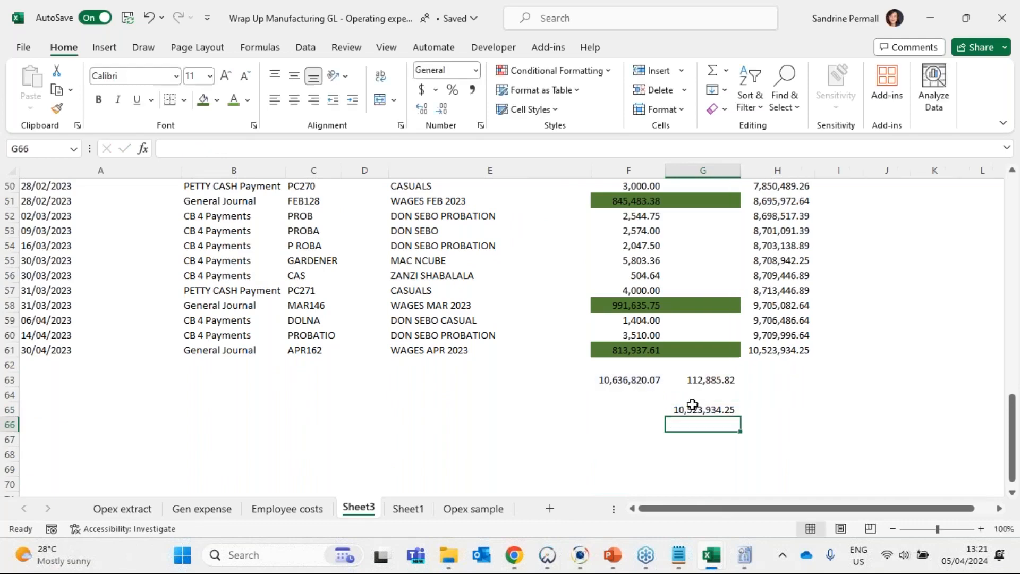
left_click(701, 410)
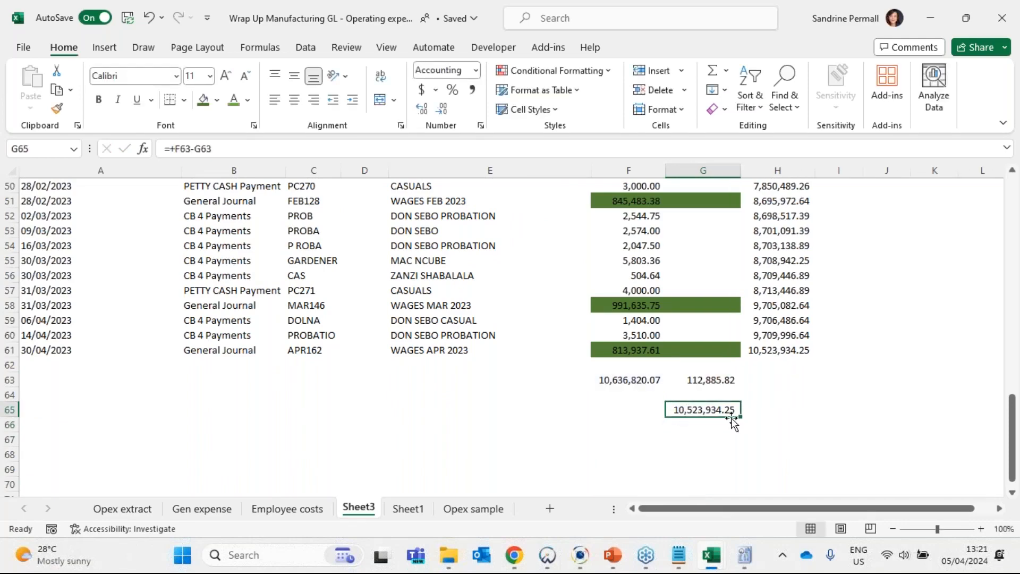
- Switch back to Caseware IDEA and examine the Wages Gross=4400-005 records against the workbook's net total
key("alt+Tab")
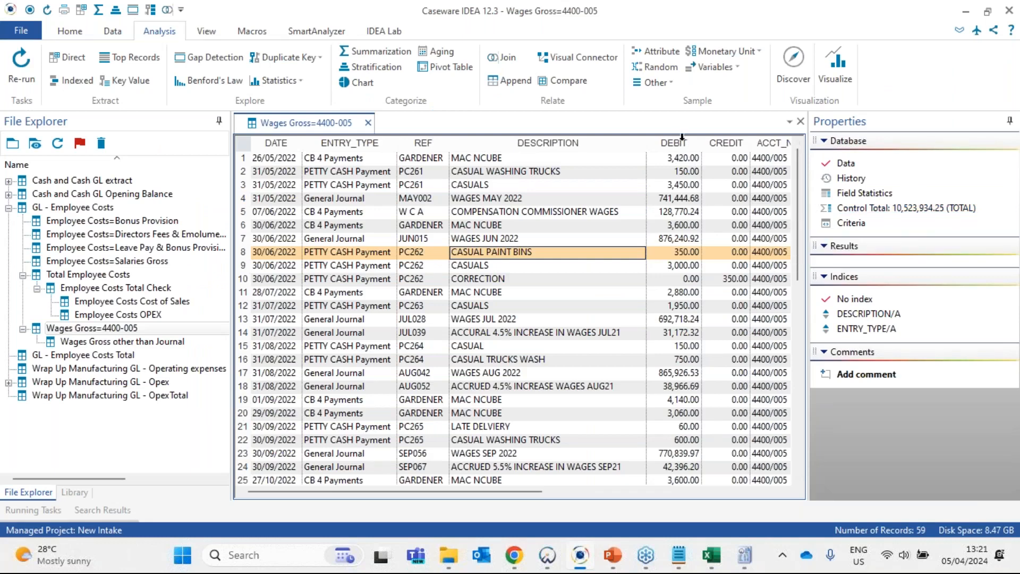
left_click_drag(682, 140, 249, 144)
left_click(612, 250)
left_click(339, 226)
left_click(509, 252)
left_click(506, 240)
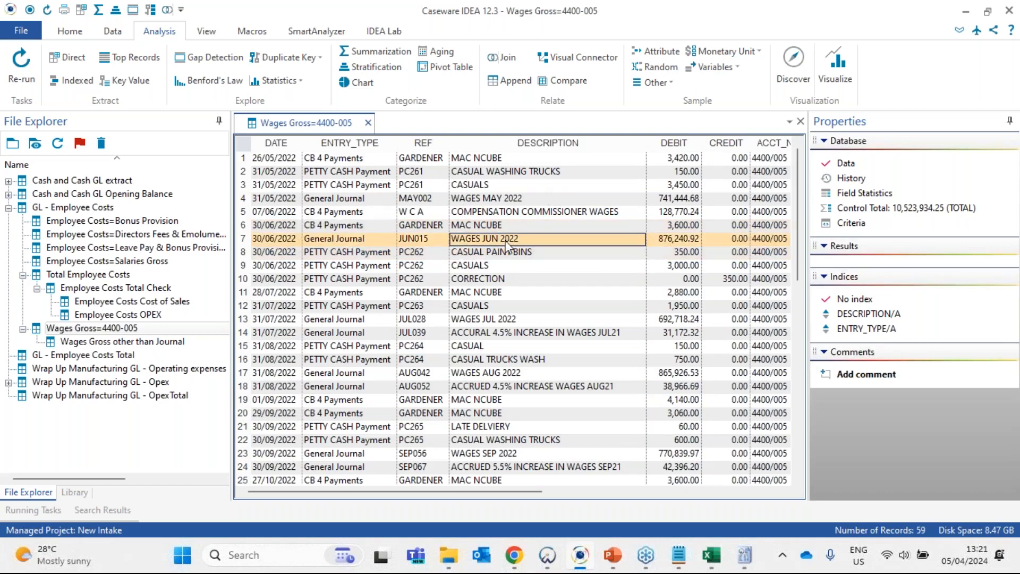
- Open the Wages Gross other than Journal database and review its Direct Extraction criteria without running the extraction again
left_click(144, 345)
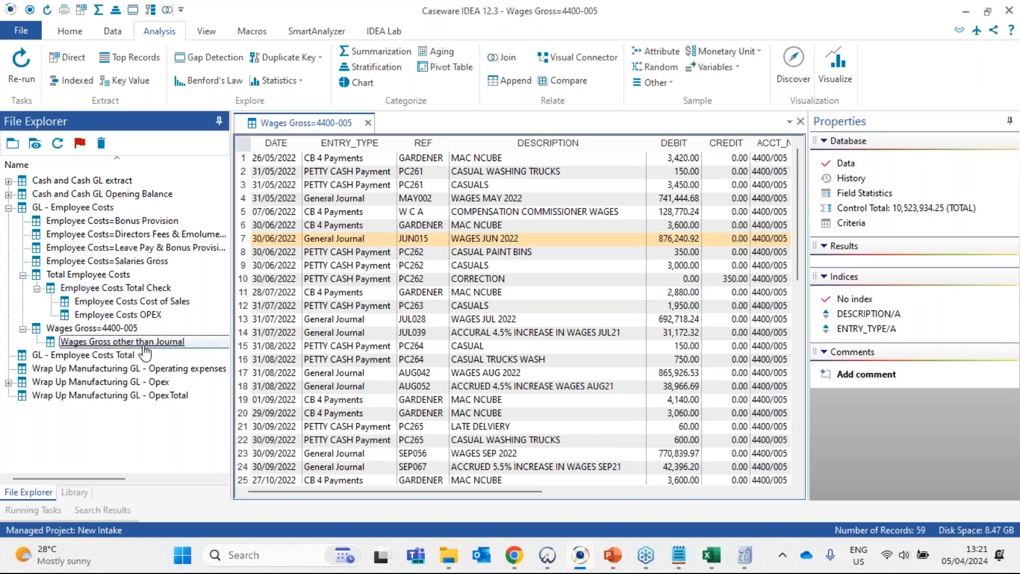
double_click(144, 346)
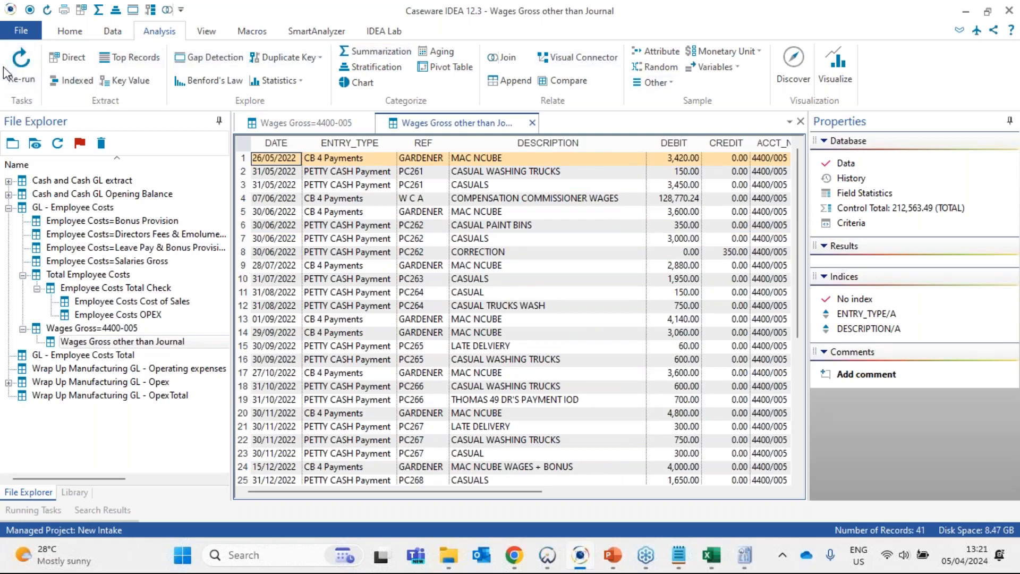
left_click(23, 79)
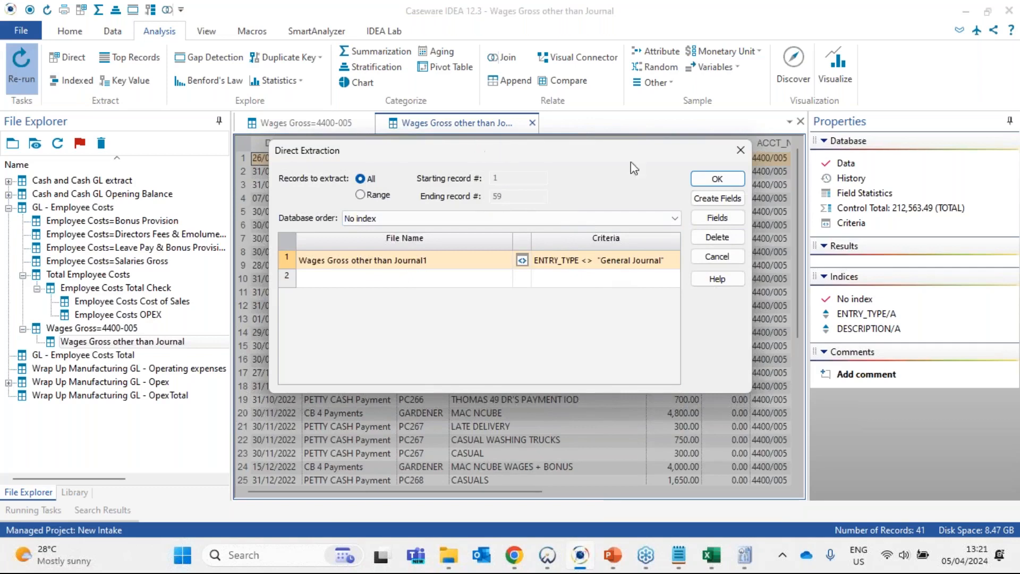
left_click_drag(579, 152, 568, 286)
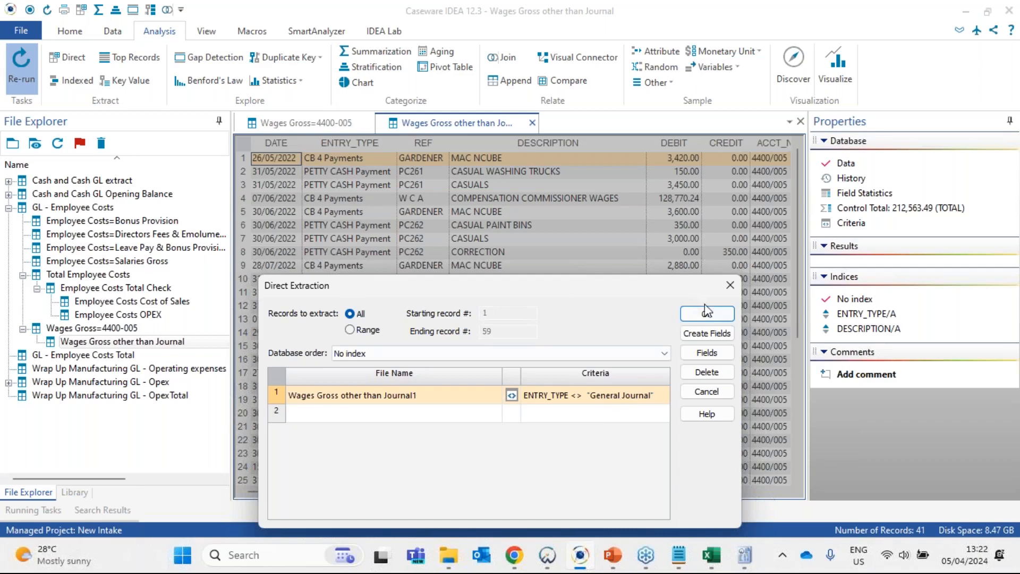
left_click(730, 287)
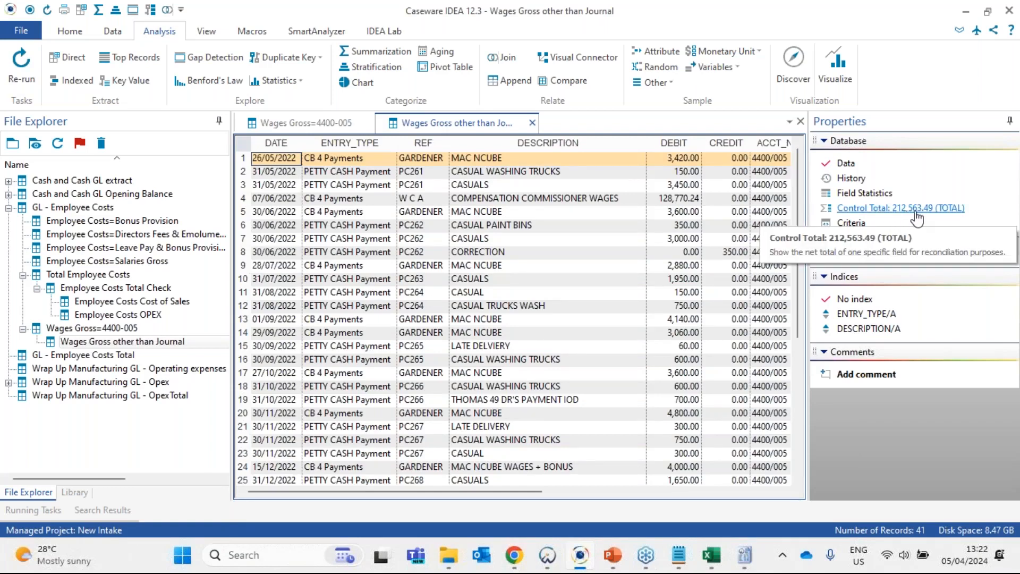
- Examine the casual and cash wage descriptions in the Wages Gross other than Journal records
scroll(544, 190, "down", 6)
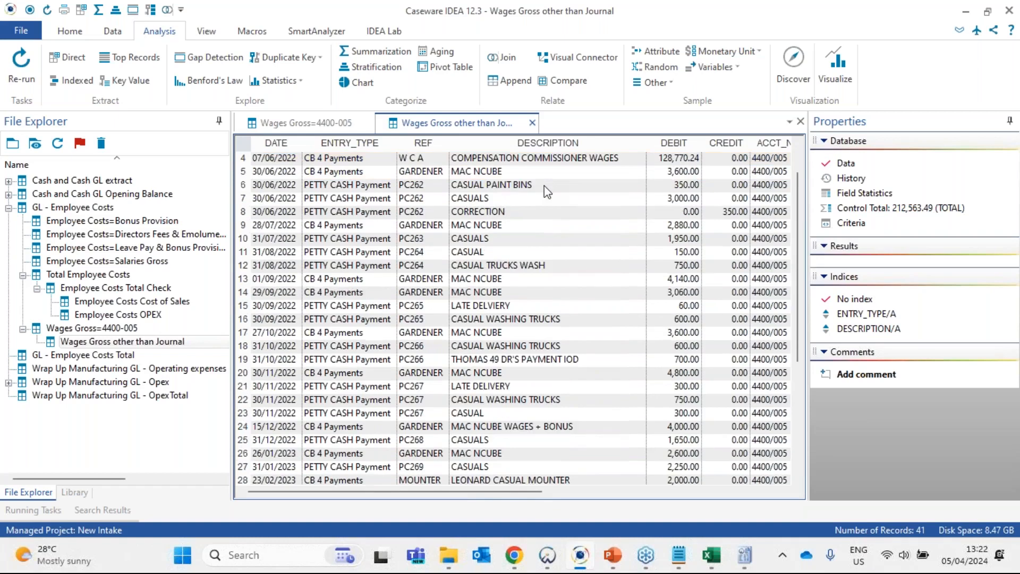
scroll(338, 184, "up", 6)
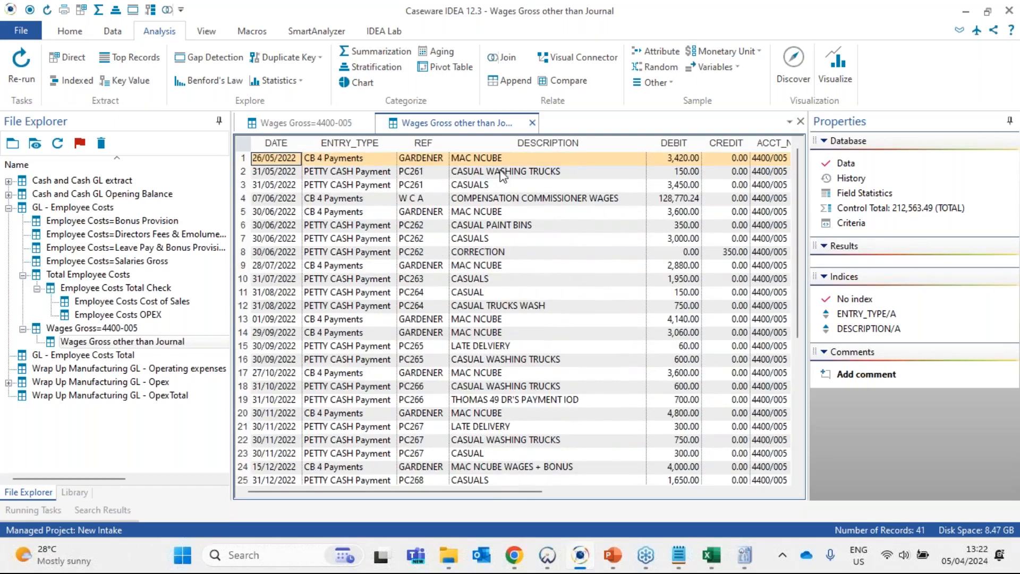
left_click(502, 171)
left_click(501, 198)
left_click(503, 265)
left_click(502, 346)
left_click_drag(503, 373, 504, 386)
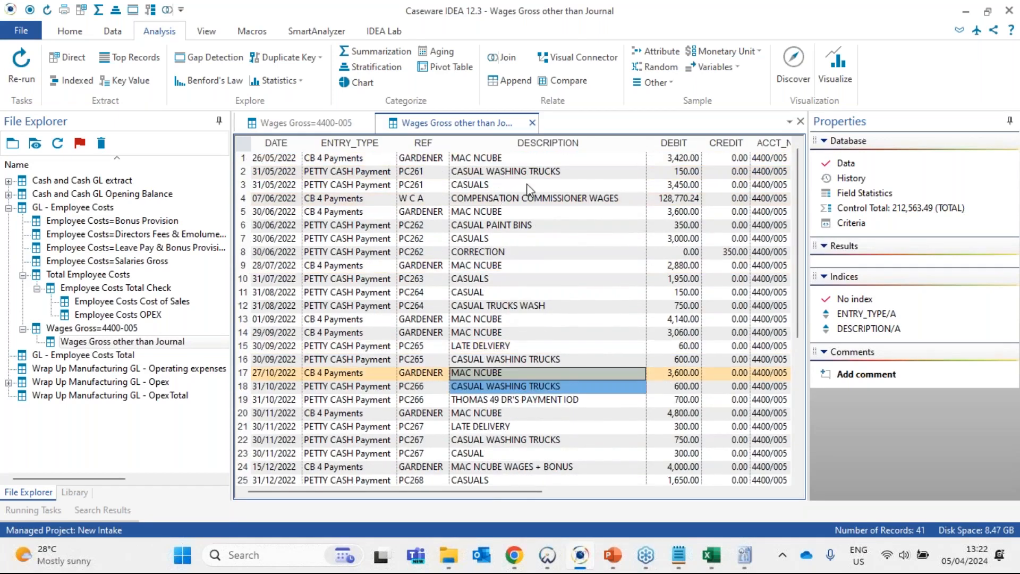
- Highlight the compensation commissioner wages record and inspect its debit amount
left_click(527, 201)
left_click(244, 199)
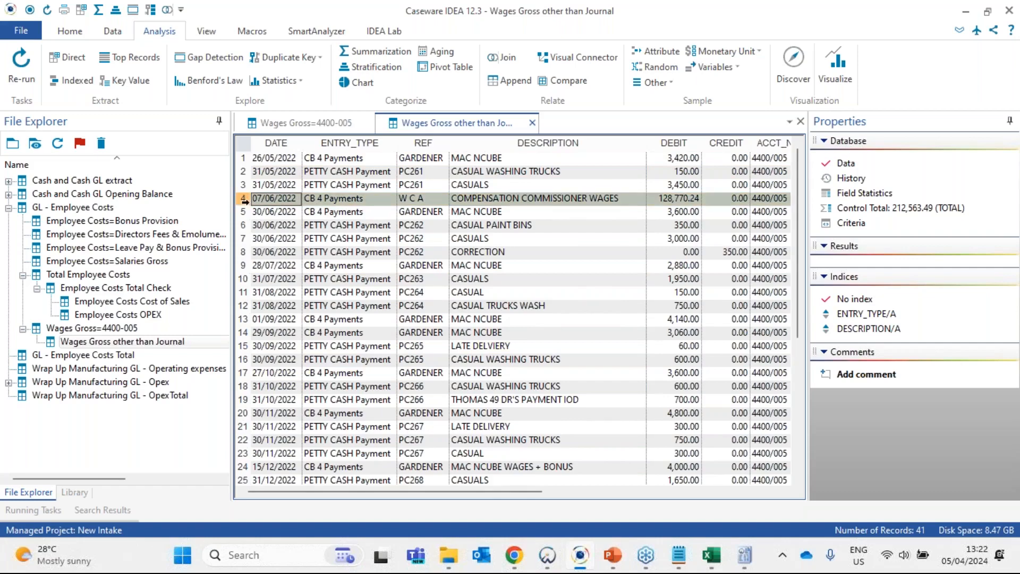
double_click(679, 202)
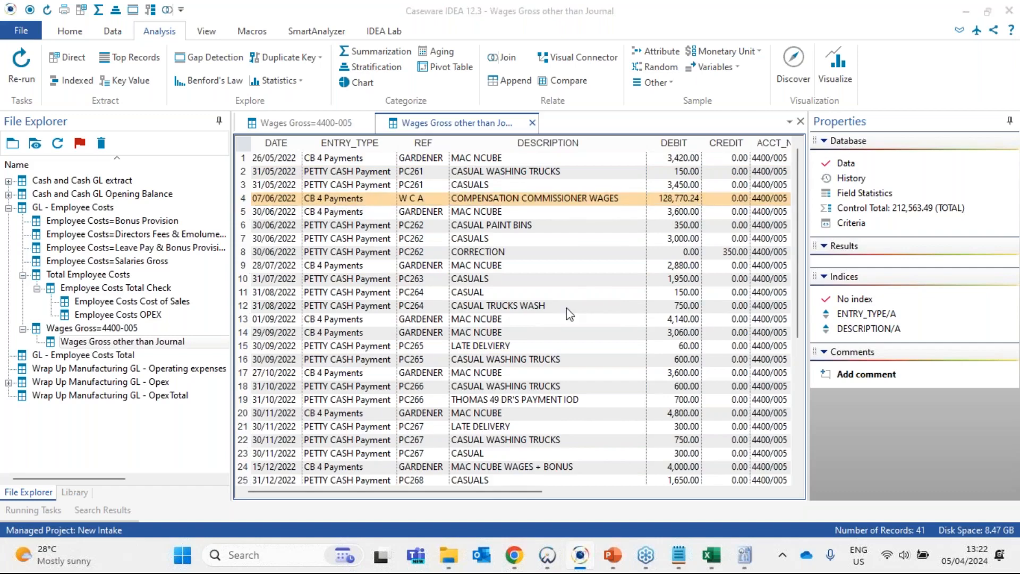
- Switch to the employee costs reconciliation workbook in Excel and select E37 and E39 together to check their sum
key("alt+Tab")
key("alt+Tab")
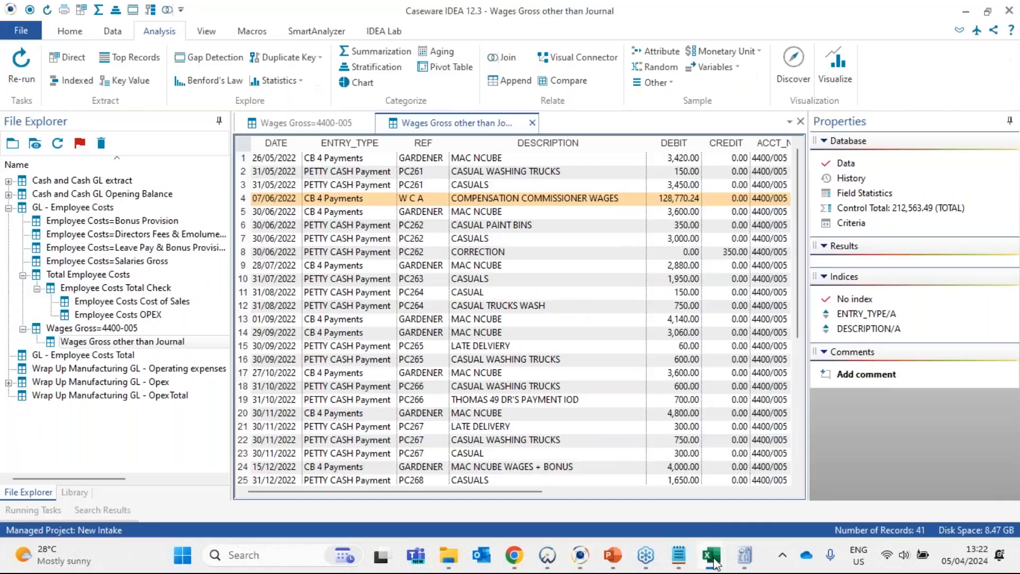
left_click(711, 555)
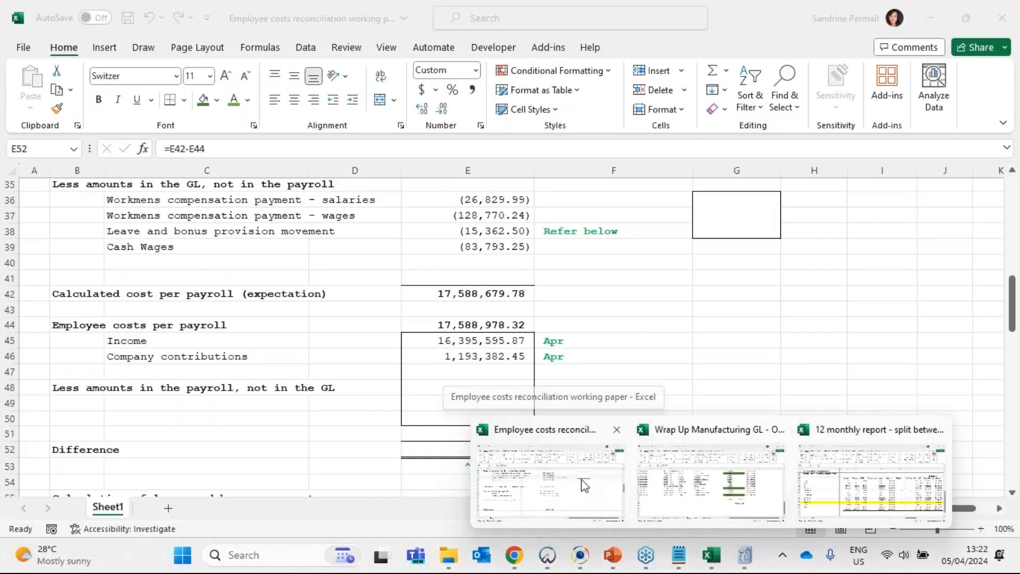
left_click(581, 479)
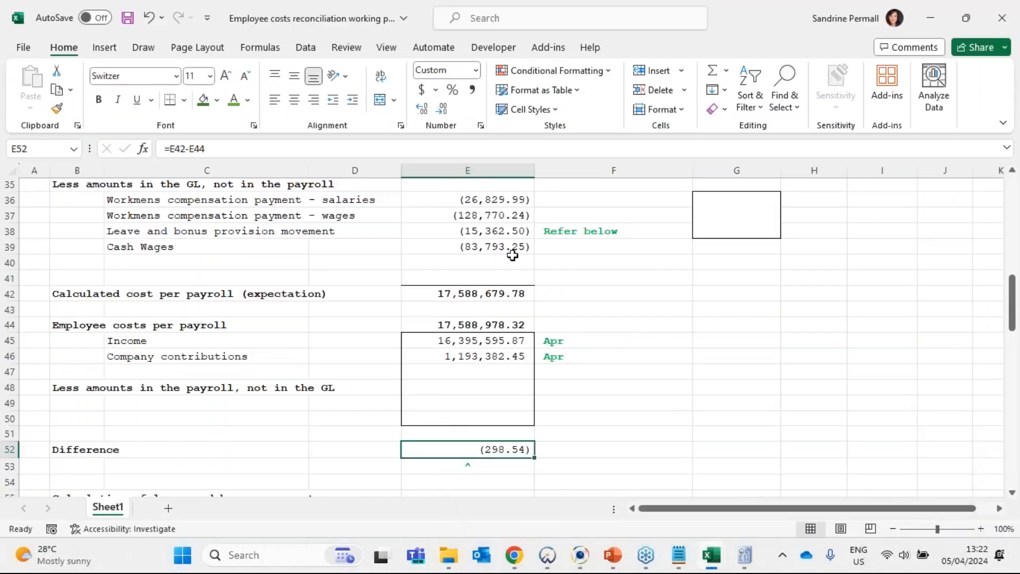
scroll(501, 307, "up", 2)
left_click(501, 307)
left_click(502, 336, "ctrl")
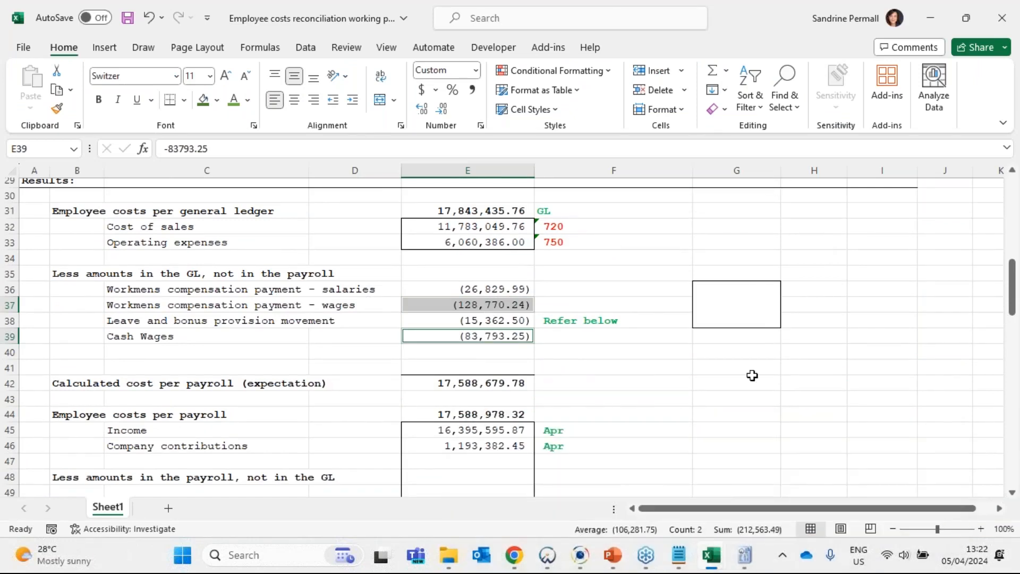
- Compare with the Caseware IDEA control total, then return to the reconciliation workbook and inspect the Difference in E52
left_click(930, 18)
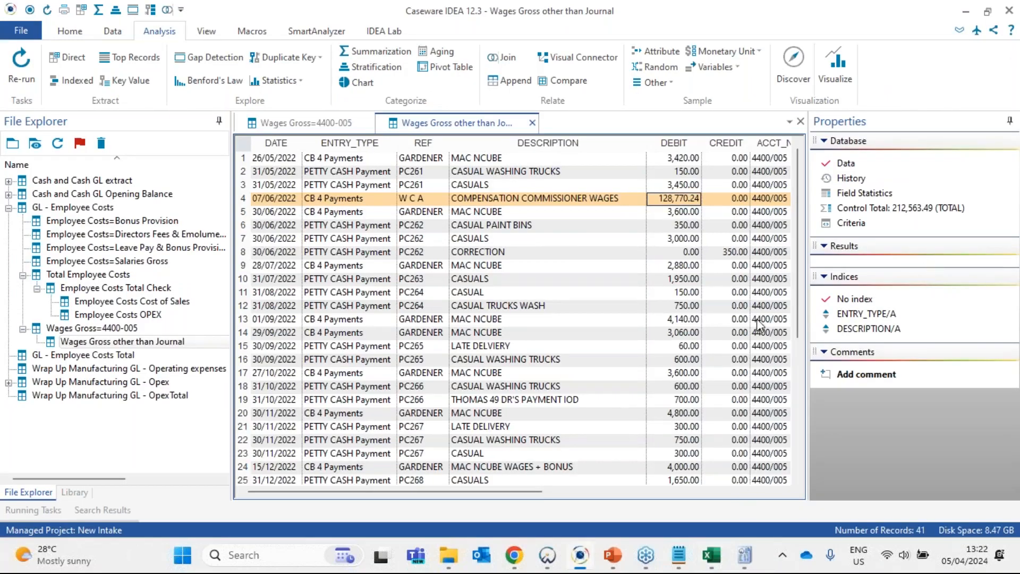
left_click(964, 13)
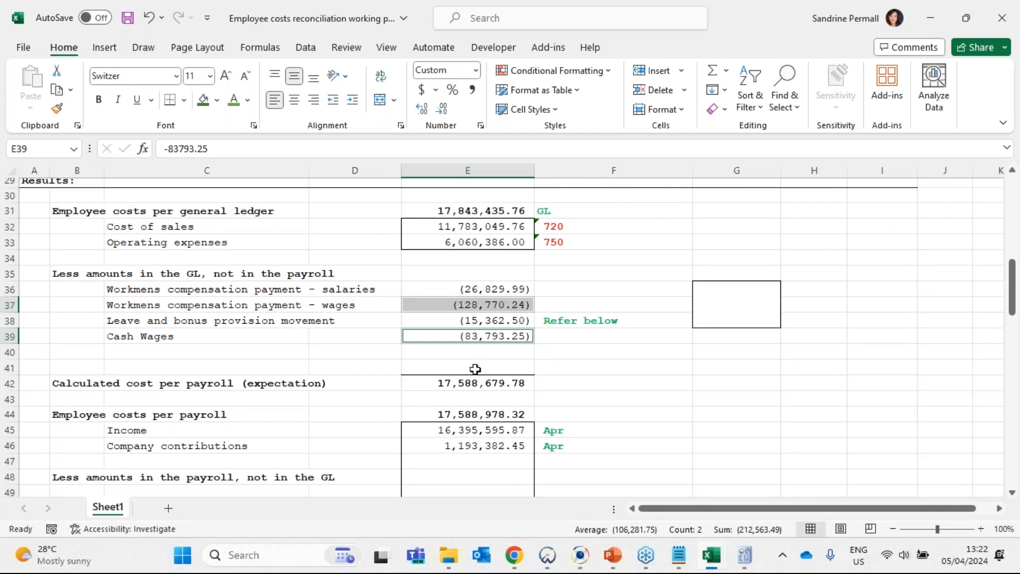
scroll(481, 330, "down", 1)
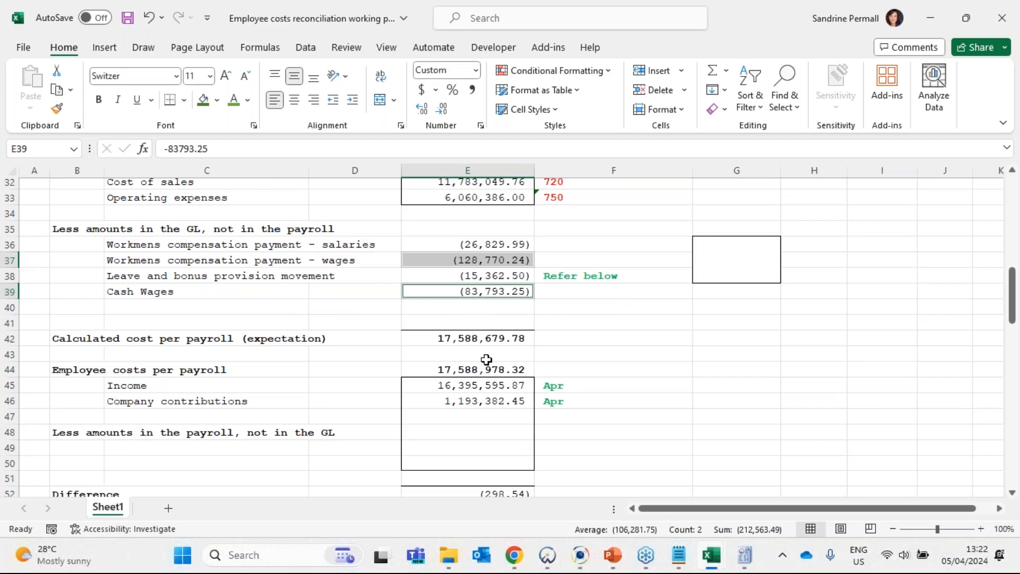
scroll(486, 360, "down", 3)
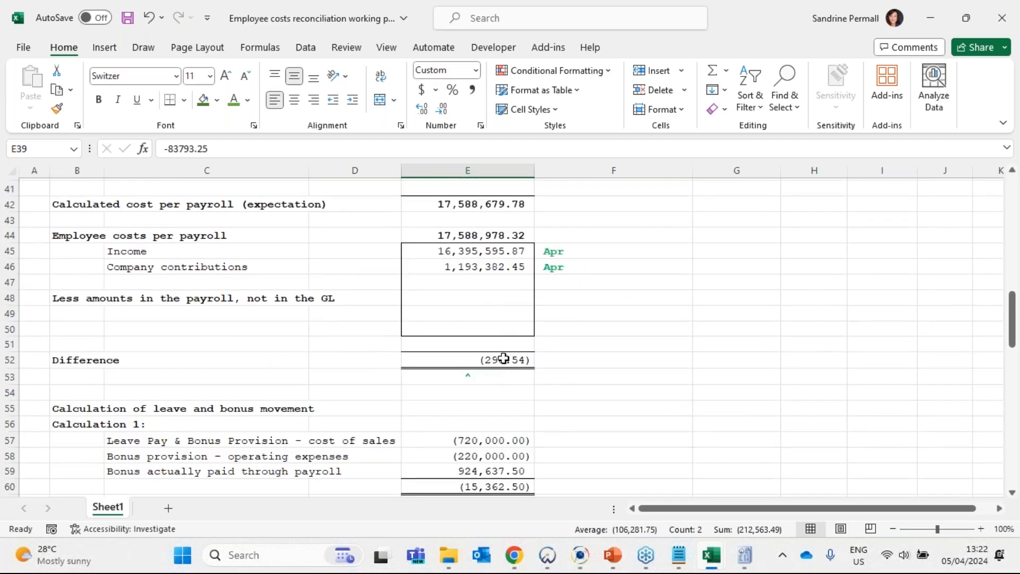
left_click(501, 360)
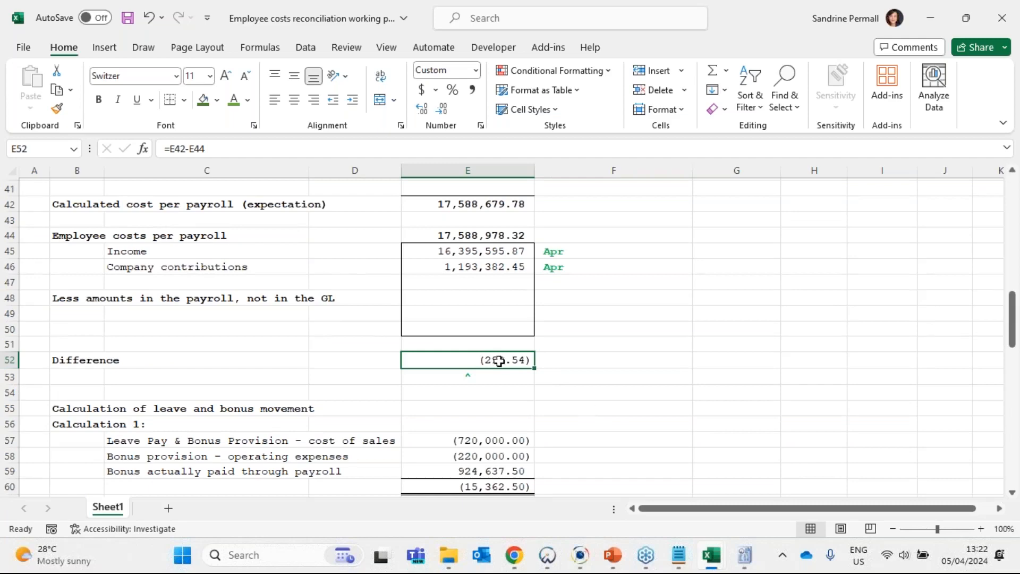
- Compare the clearly trivial amount in D9 with the Difference in E52, then select the empty deduction cell E49
scroll(537, 367, "up", 13)
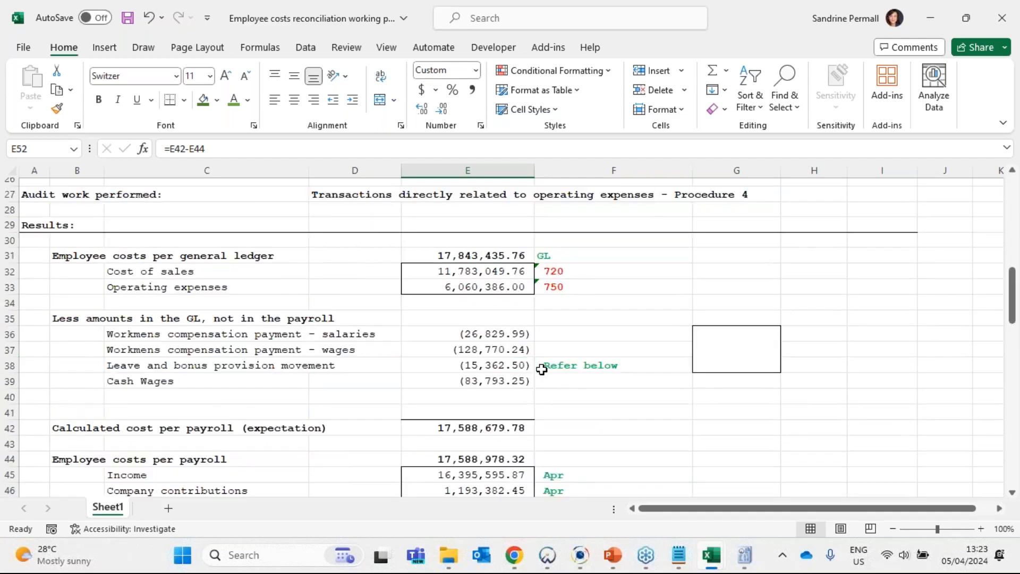
scroll(419, 360, "up", 1)
left_click(365, 331)
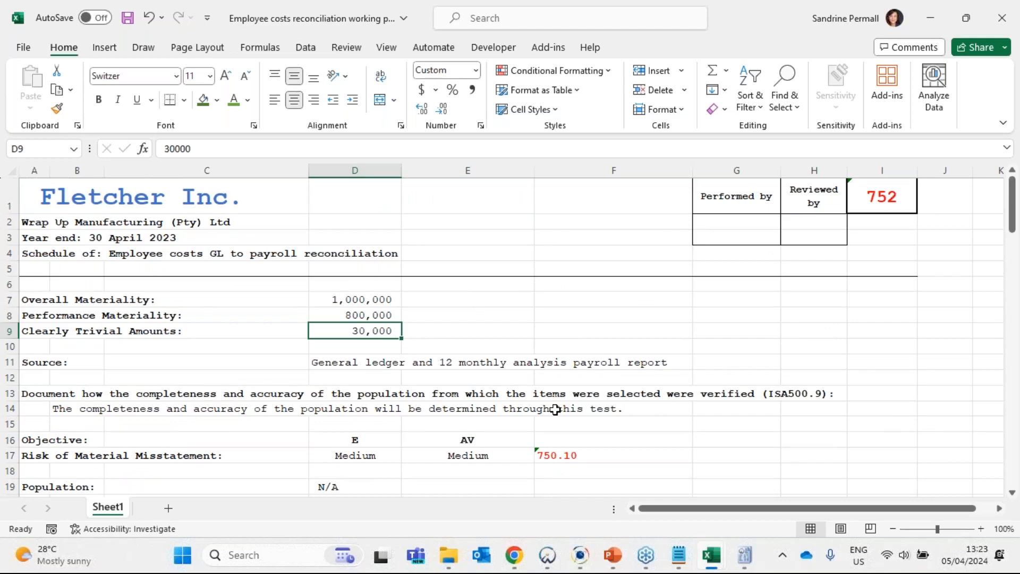
scroll(557, 372, "down", 7)
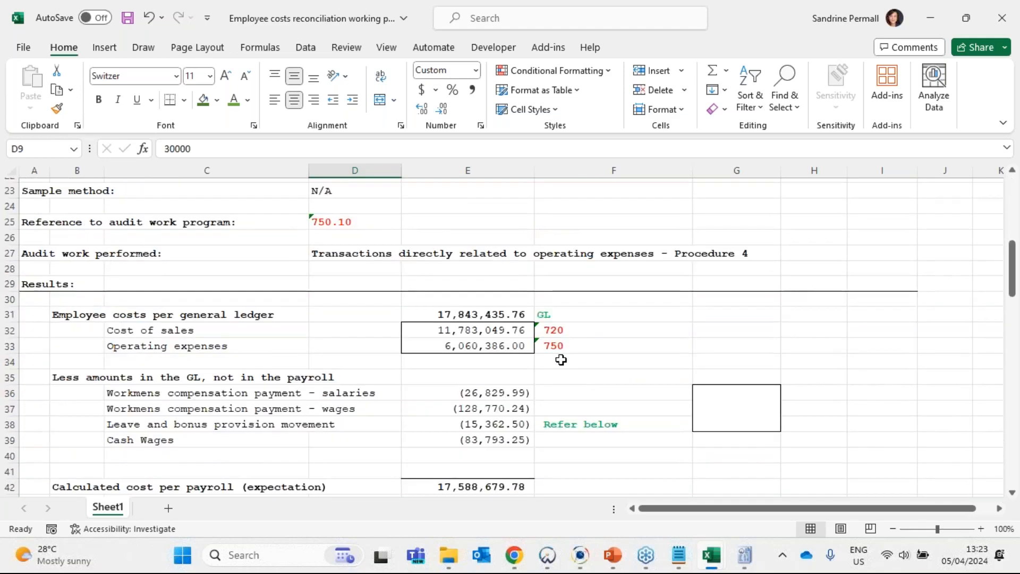
scroll(562, 358, "down", 3)
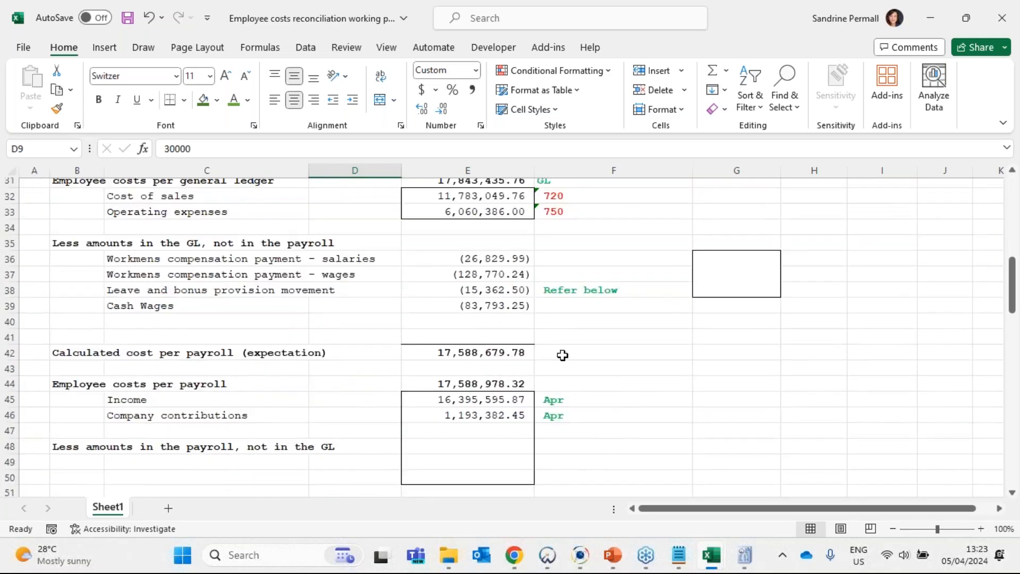
scroll(563, 355, "down", 10)
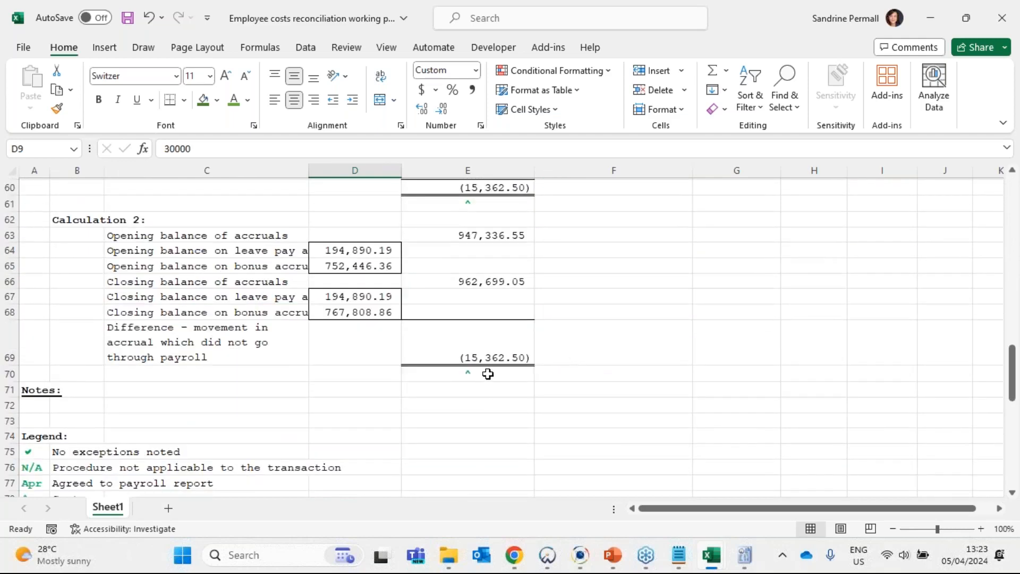
scroll(487, 372, "up", 5)
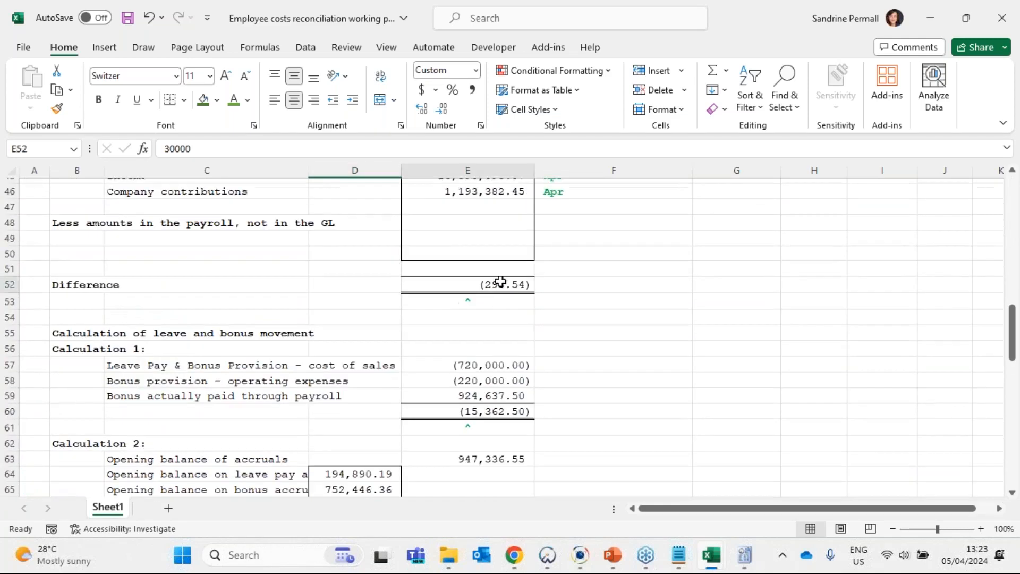
left_click(500, 282)
left_click(474, 241)
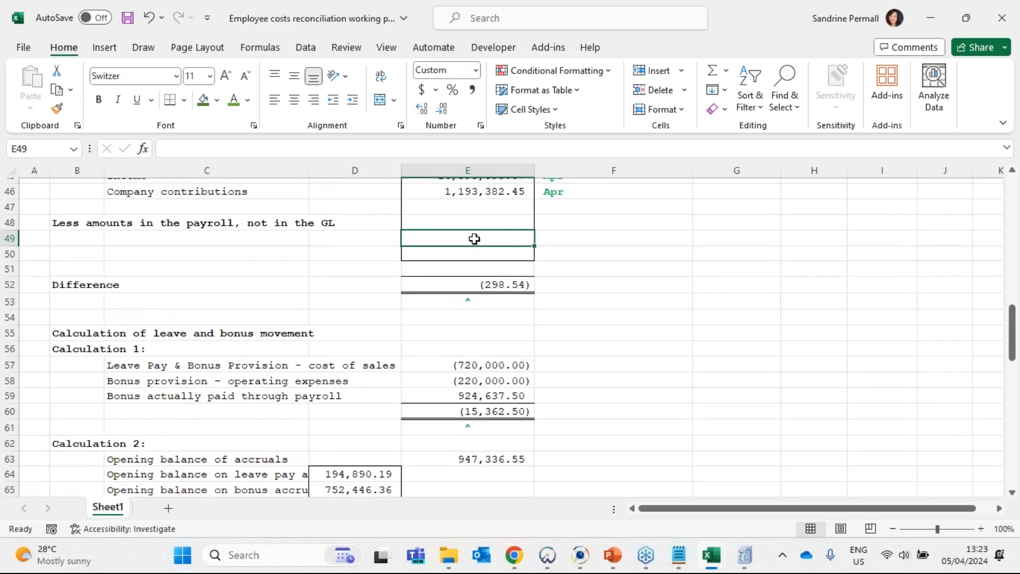
scroll(502, 281, "up", 1)
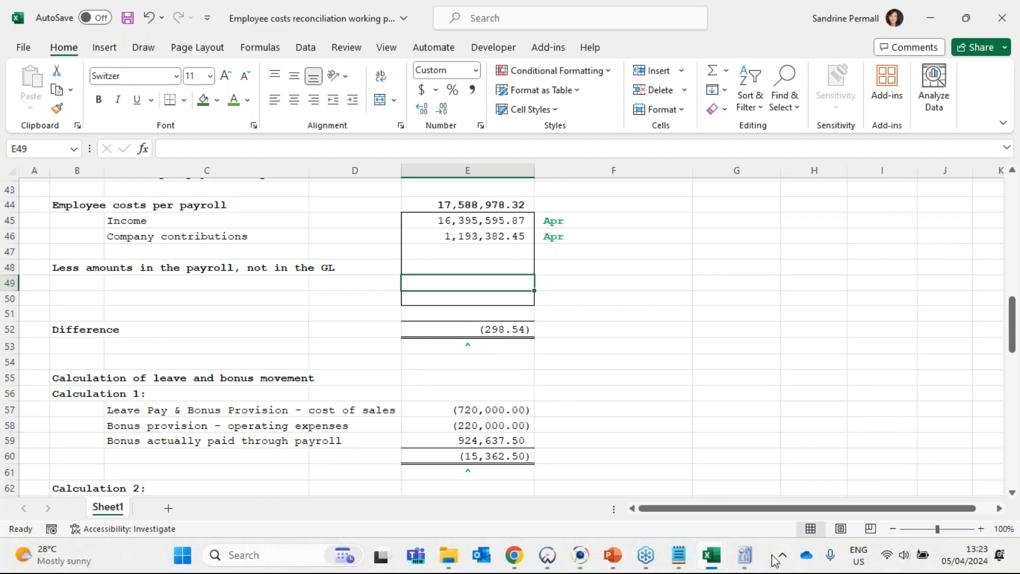
- Switch to the 12 monthly payroll report workbook and inspect the wages company contributions' Loan F/b heading and its total in AT35
mouse_move(714, 555)
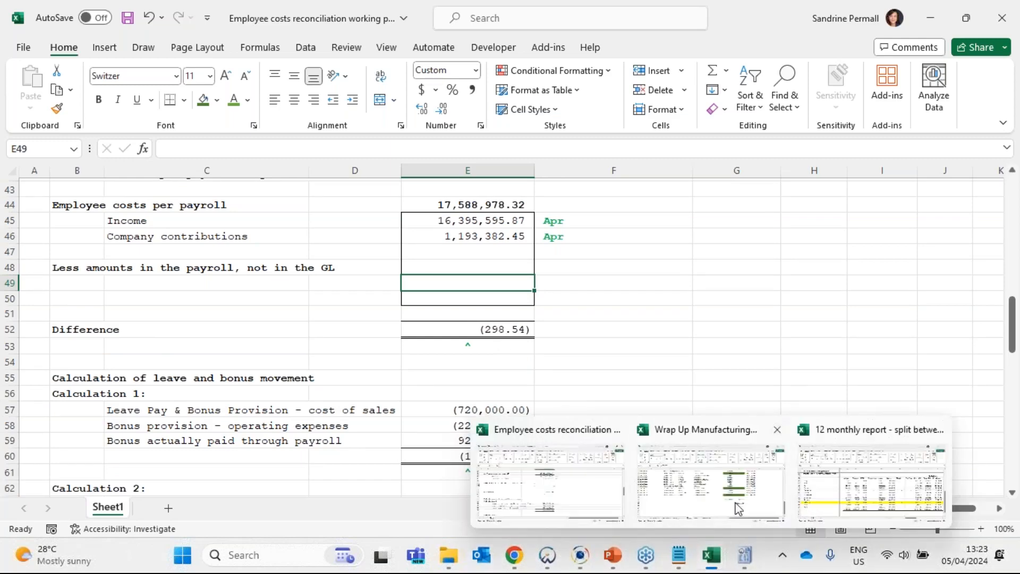
left_click(890, 498)
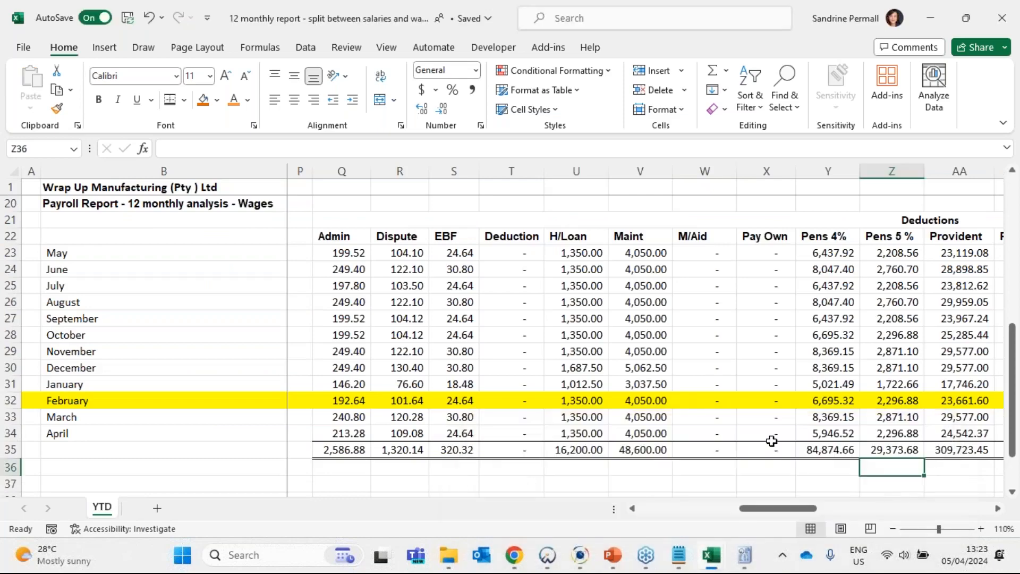
scroll(770, 441, "down", 6)
scroll(771, 441, "up", 4)
left_click_drag(775, 508, 944, 512)
scroll(667, 431, "up", 8)
scroll(699, 425, "down", 4)
scroll(701, 434, "down", 3)
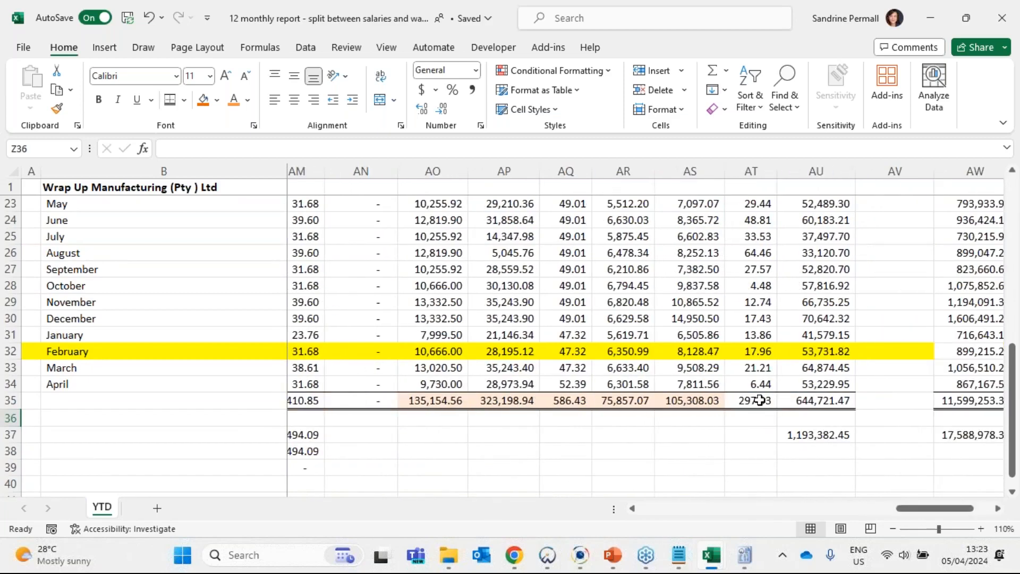
left_click(759, 402)
scroll(760, 402, "up", 4)
left_click(758, 383)
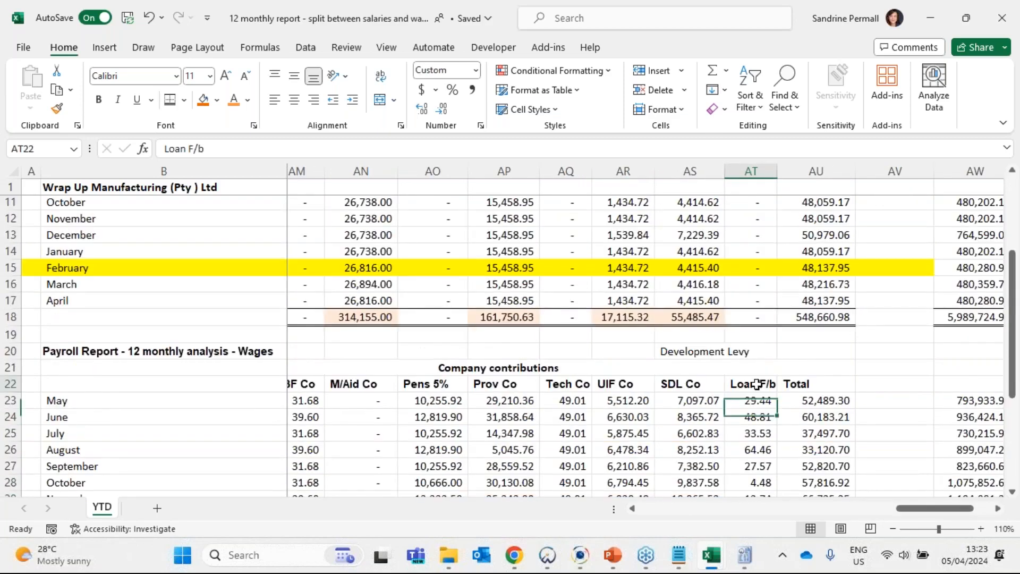
scroll(757, 393, "down", 3)
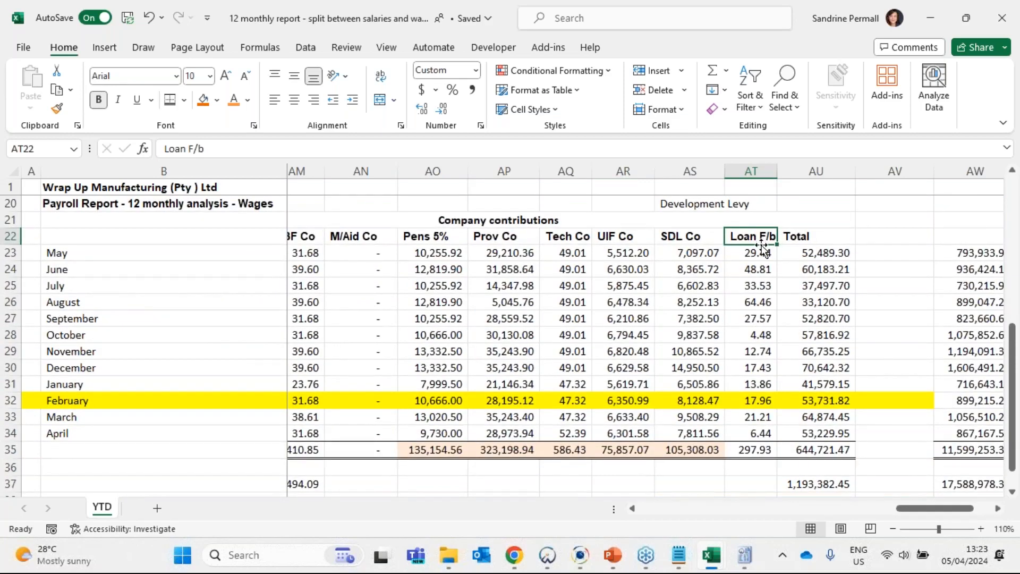
left_click(750, 449)
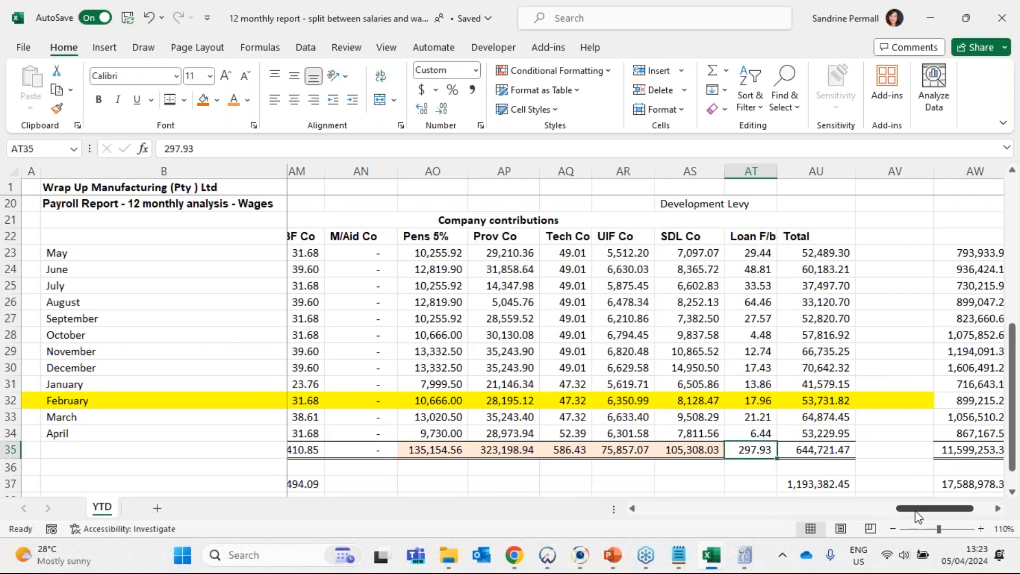
- Go over the monthly Loan F/b amounts from May to April down to their total
mouse_move(914, 510)
left_mouse_down()
mouse_move(890, 510)
mouse_move(915, 510)
left_mouse_up()
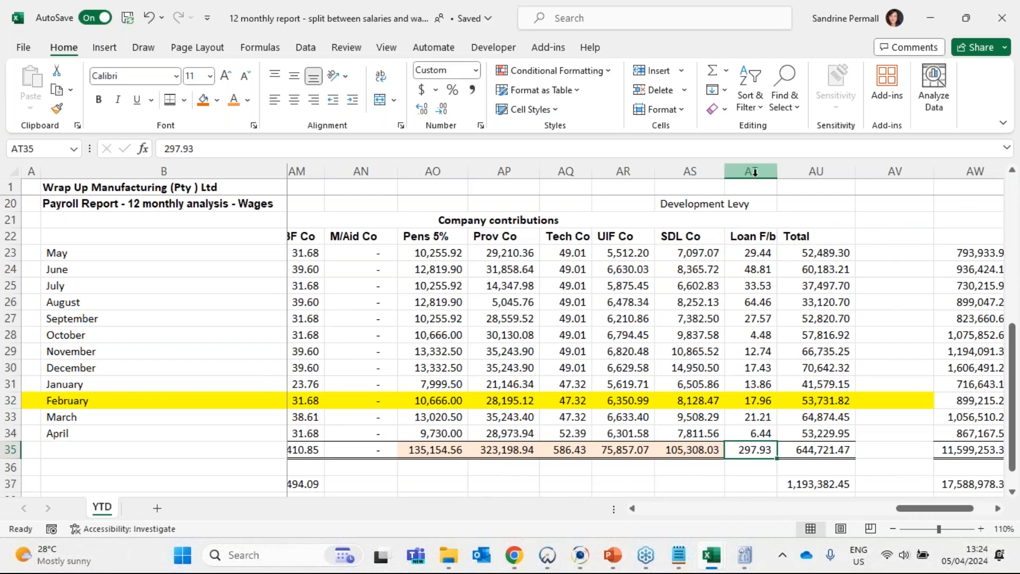
left_click_drag(751, 237, 754, 451)
left_click(754, 450)
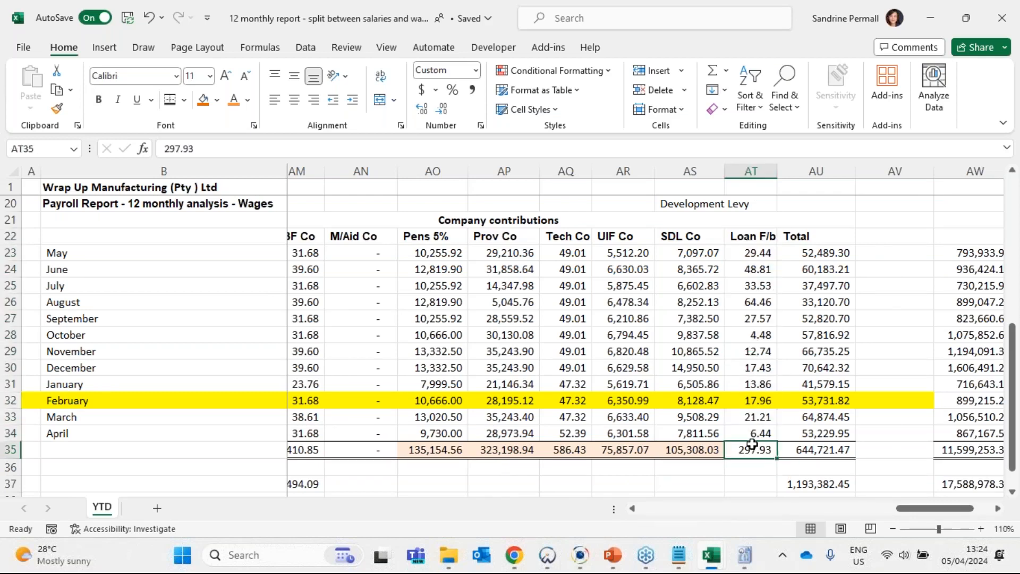
left_click_drag(756, 249, 758, 444)
left_click(758, 445)
- Select the monthly H/Loan deductions in U23:U34 to examine the loan repayments made by wage employees
left_click_drag(936, 513, 768, 517)
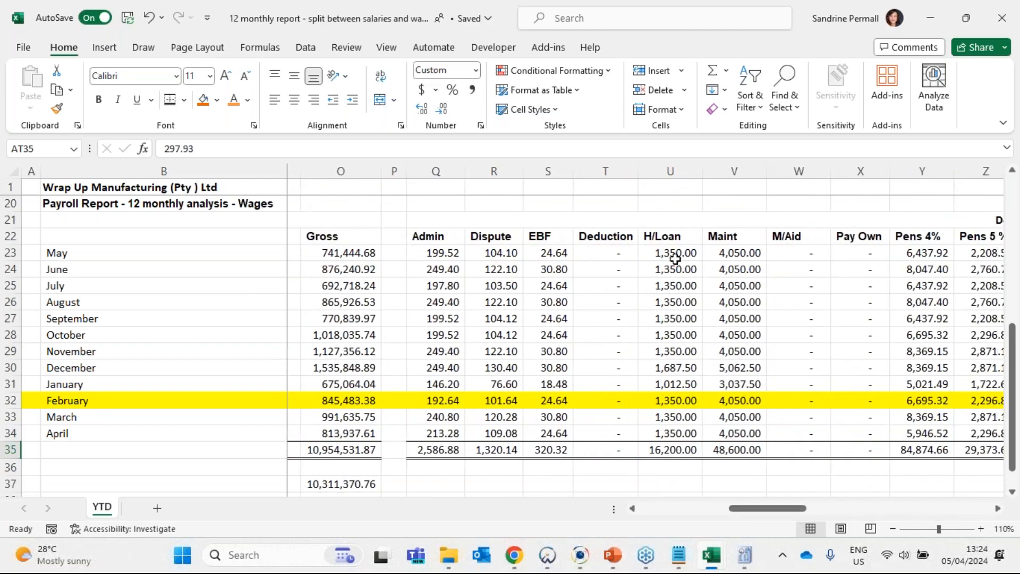
left_click_drag(673, 254, 674, 433)
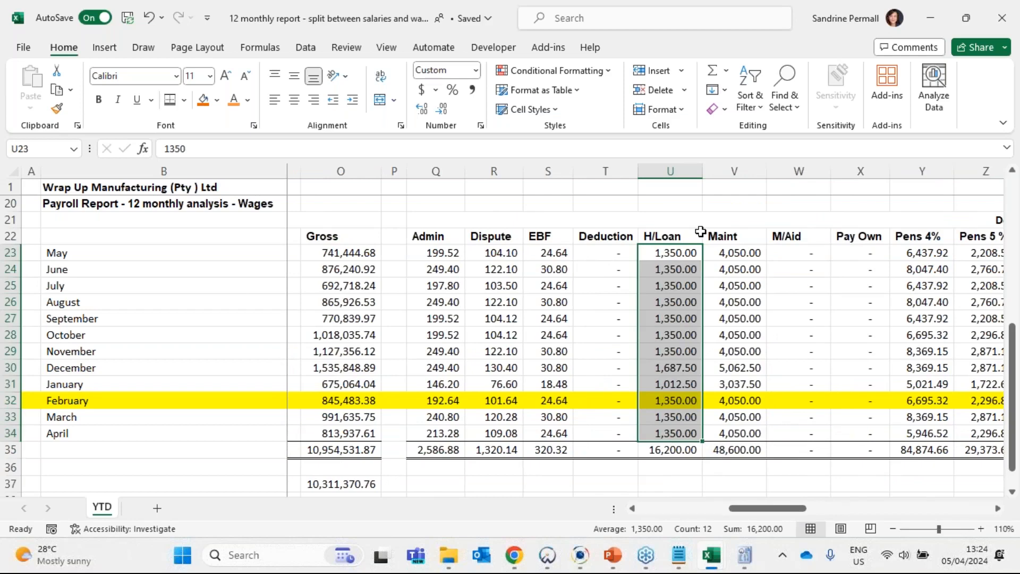
left_click_drag(677, 221, 672, 431)
left_click_drag(680, 251, 675, 436)
- Step through the wages totals in row 35 for Pens 5%, Prov Co, Tech Co, UIF Co and SDL Co
scroll(818, 512, "right", 1)
scroll(818, 514, "right", 10)
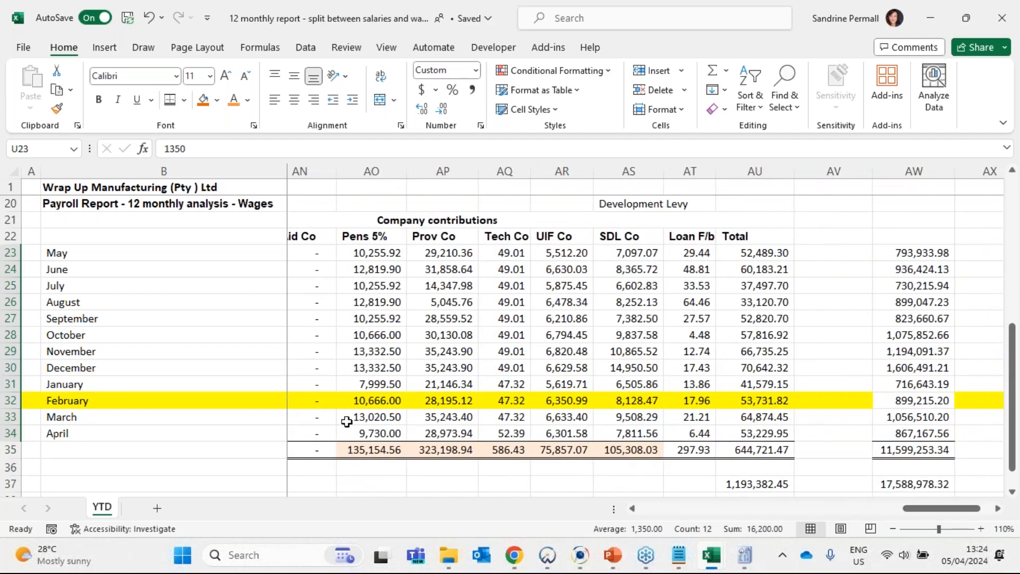
left_click(361, 449)
left_click(441, 449)
left_click(507, 450)
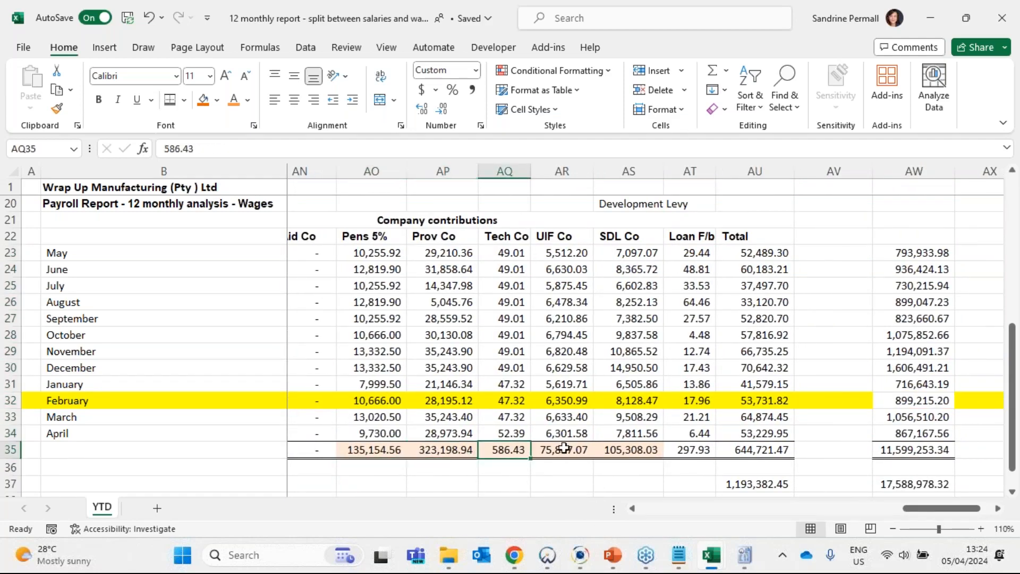
left_click(563, 450)
left_click(617, 451)
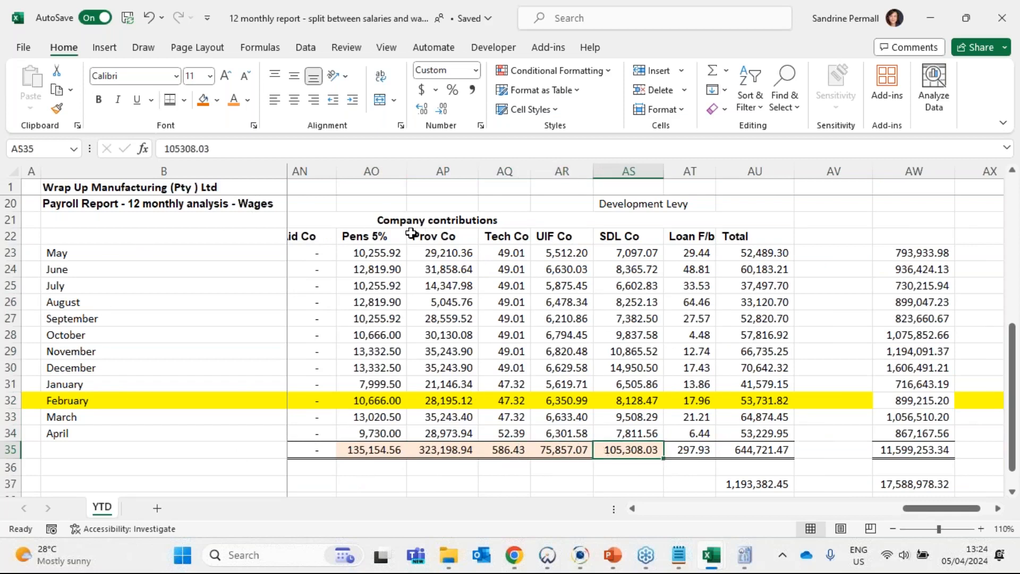
- Copy the Loan F/b total from AT35 and paste it as a value into E49 of the employee costs reconciliation workbook
left_click(685, 450)
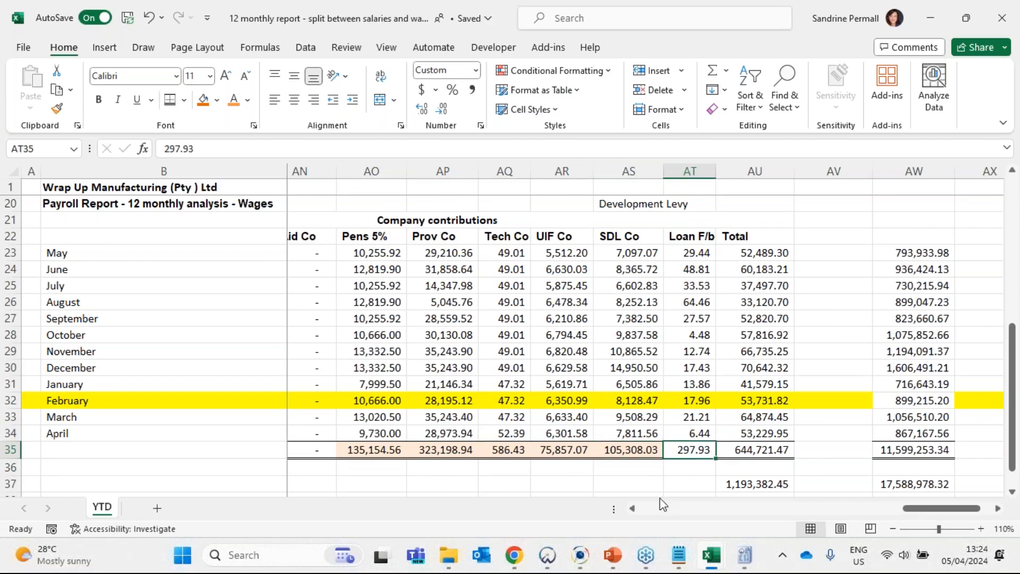
key("ctrl+c")
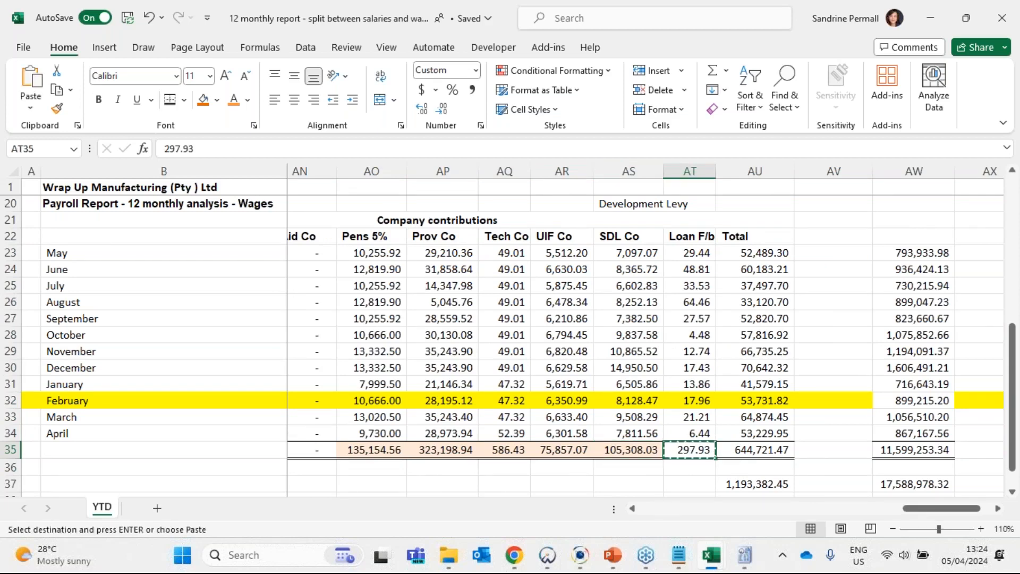
key("alt+Tab")
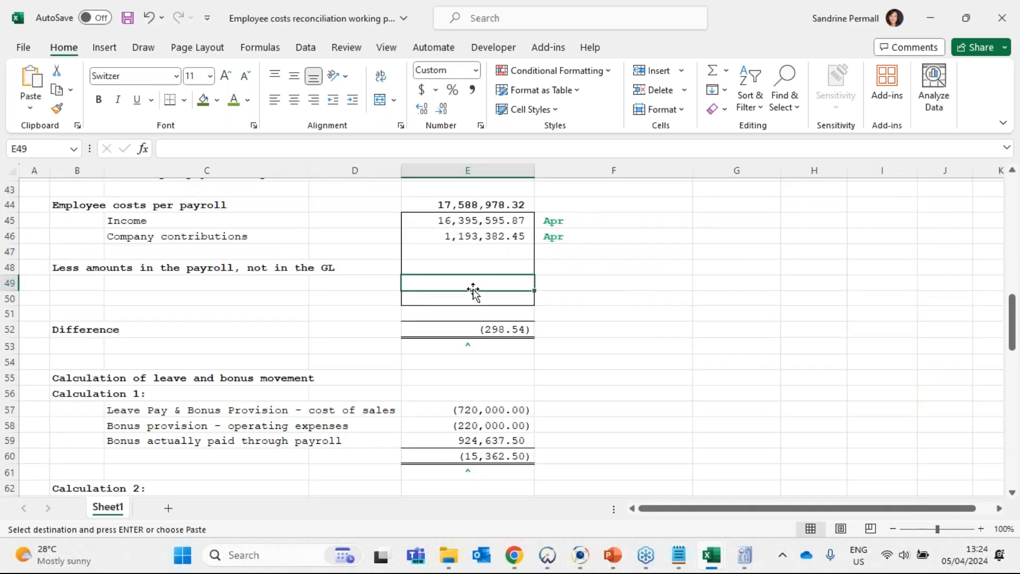
right_click(472, 281)
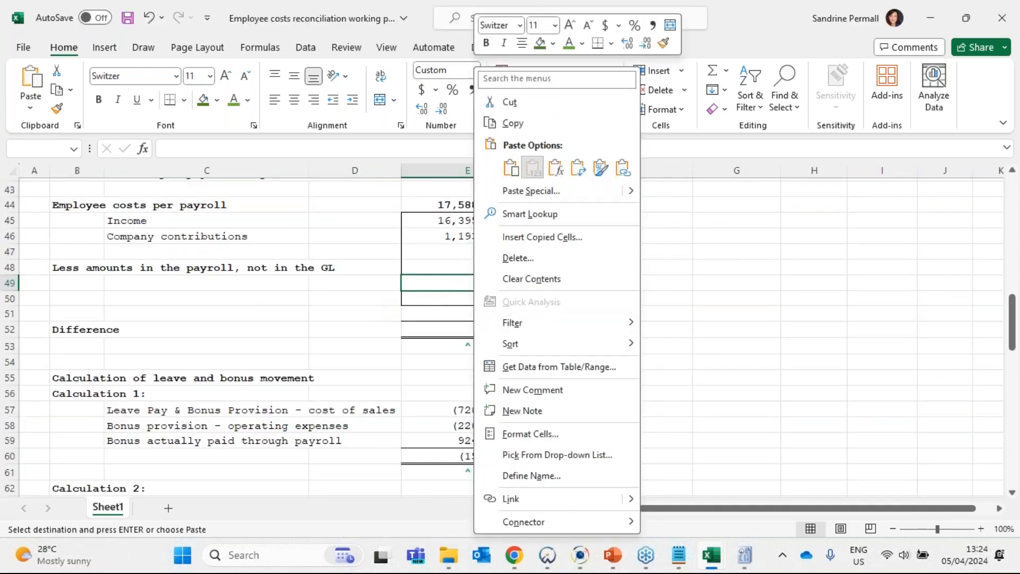
left_click(533, 168)
- Review the pasted amount in E49 against the employee costs per payroll rows and the Income tick mark
left_click(234, 285)
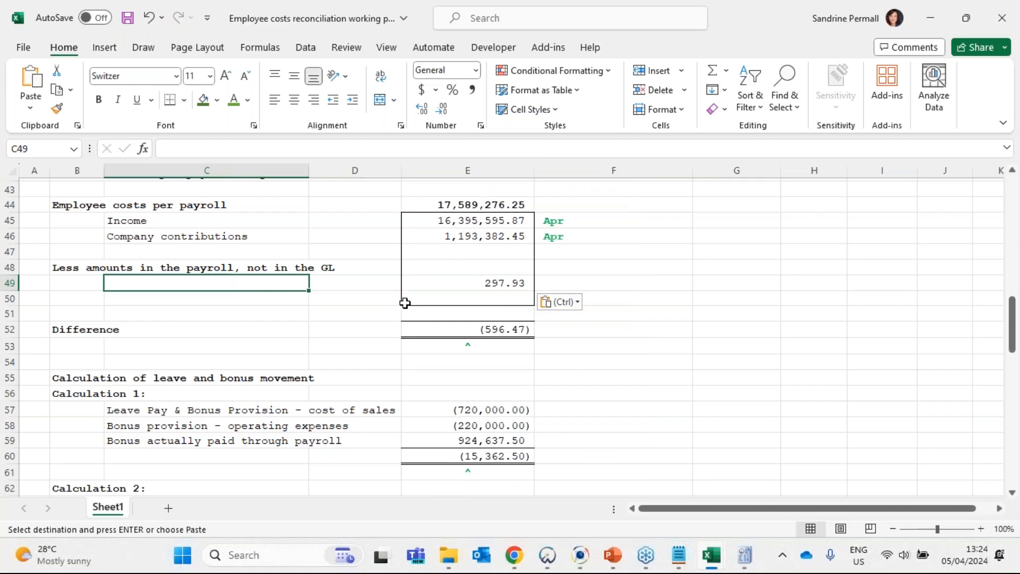
left_click(466, 287)
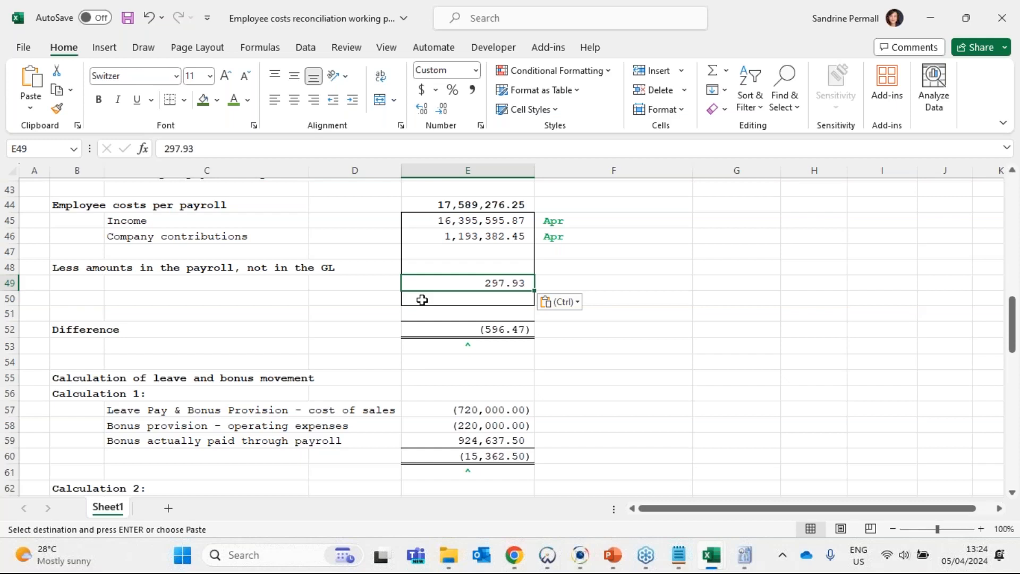
double_click(485, 282)
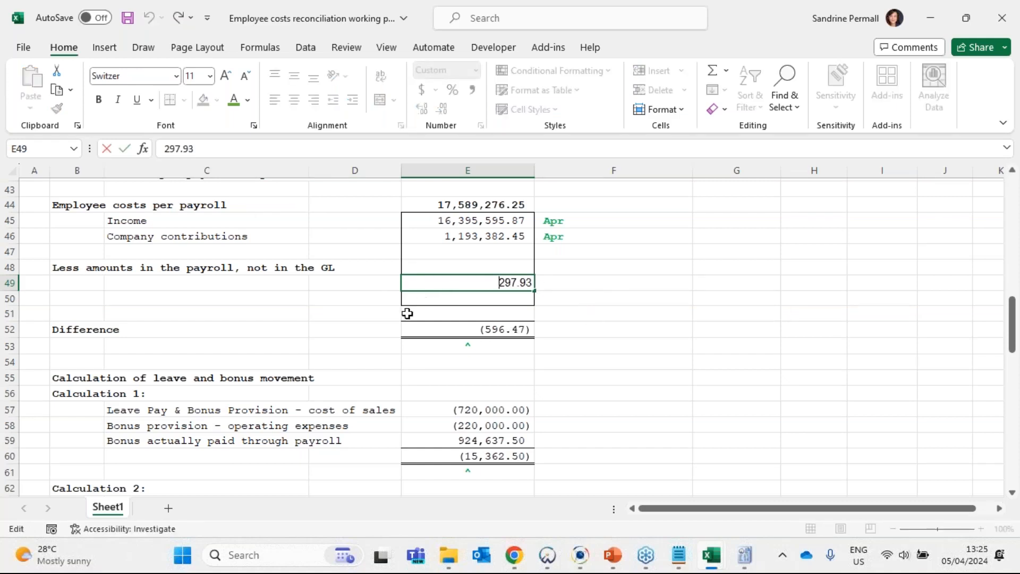
left_click_drag(160, 205, 505, 298)
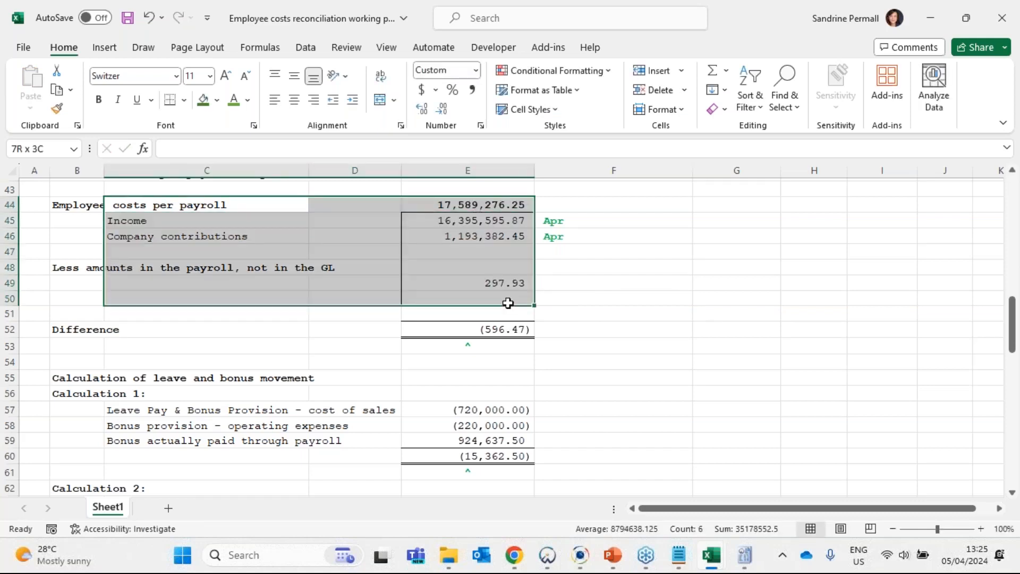
left_click_drag(84, 205, 478, 236)
left_click_drag(456, 274, 479, 294)
left_click(577, 223)
left_click(577, 223)
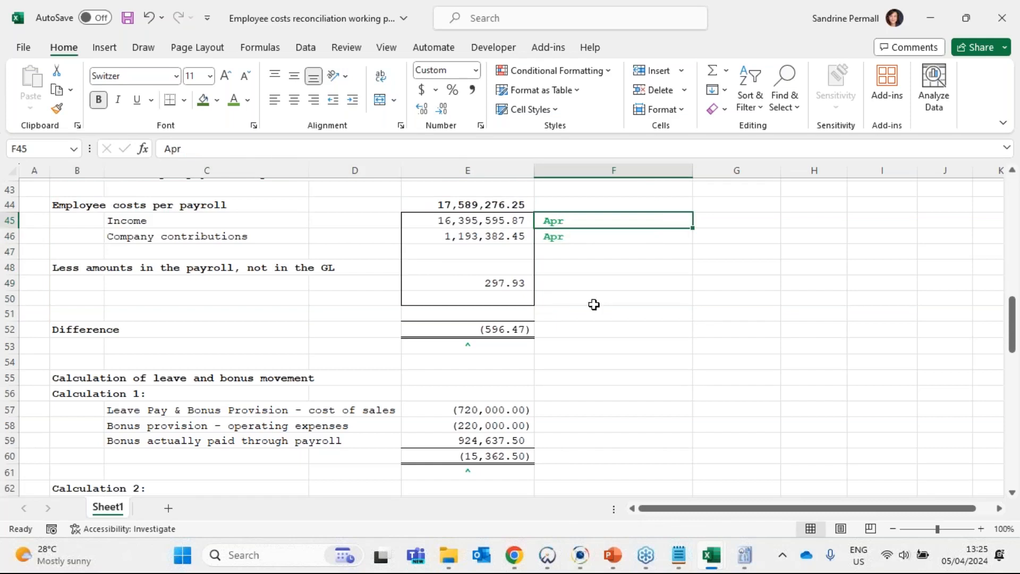
- Change the amount in E49 to the negative value -297.93
double_click(463, 282)
type("-")
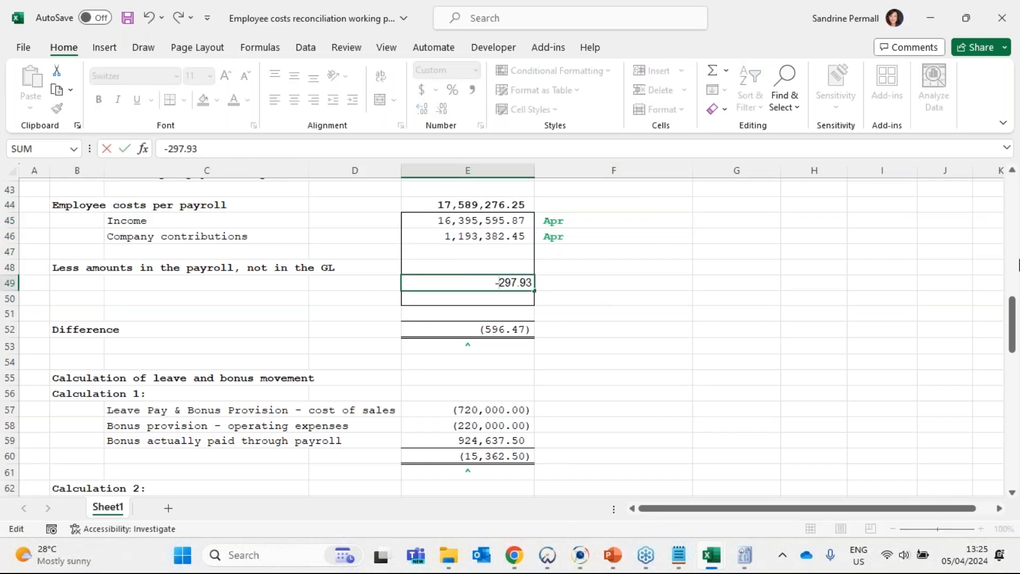
key("Return")
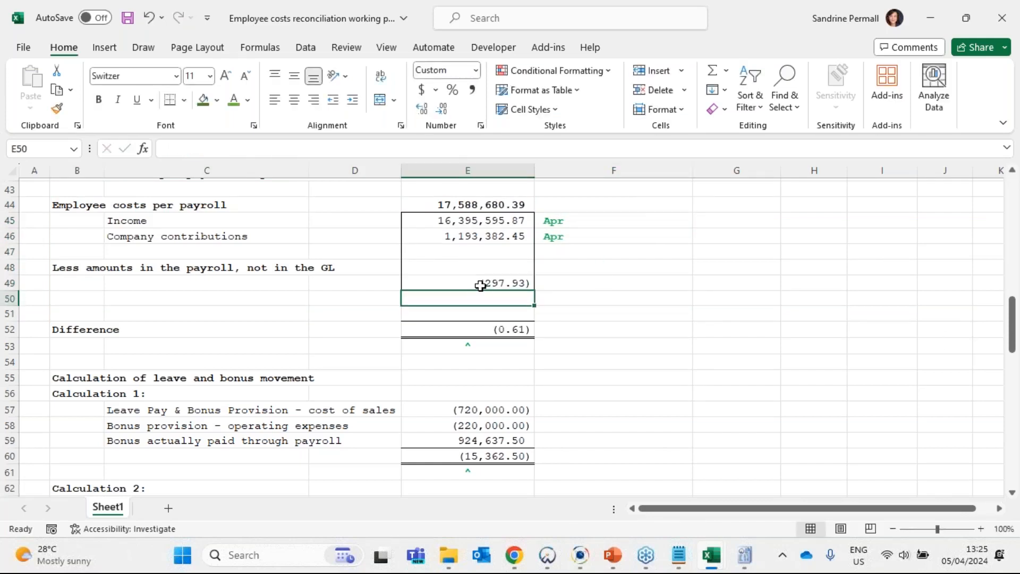
- Label the deduction in C49 as "Interest free loan fringe benefit accounted for in Payroll"
left_click(237, 283)
type("Inte")
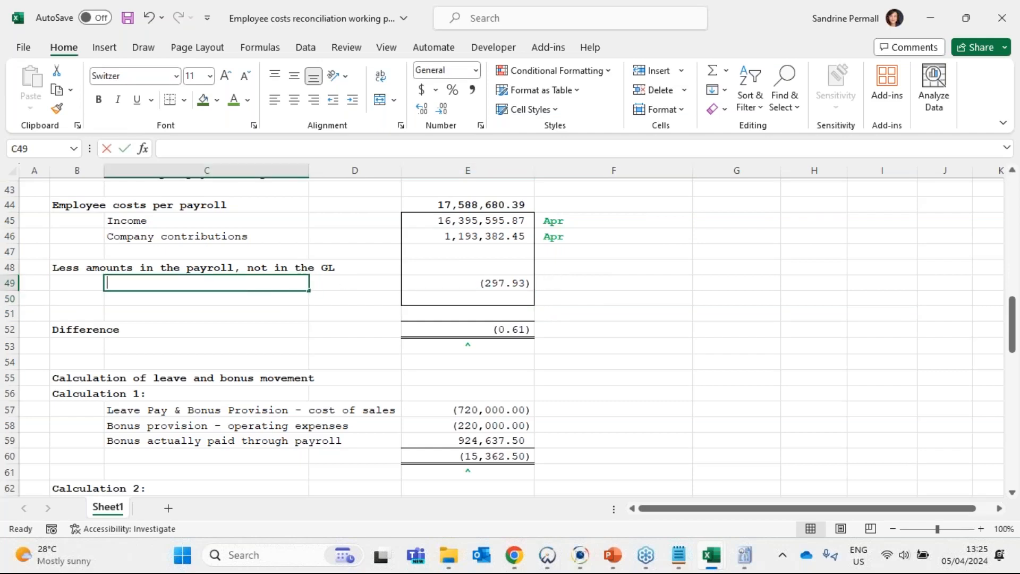
type("rest")
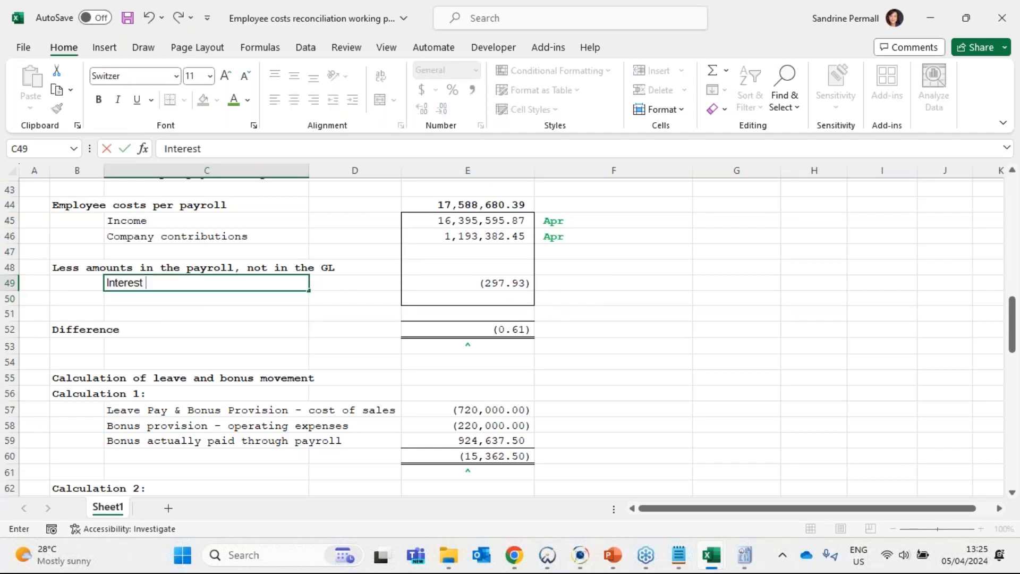
type(" fre")
key("BackSpace")
type("ree loan")
type(" fri")
key("BackSpace")
type("ringe bene")
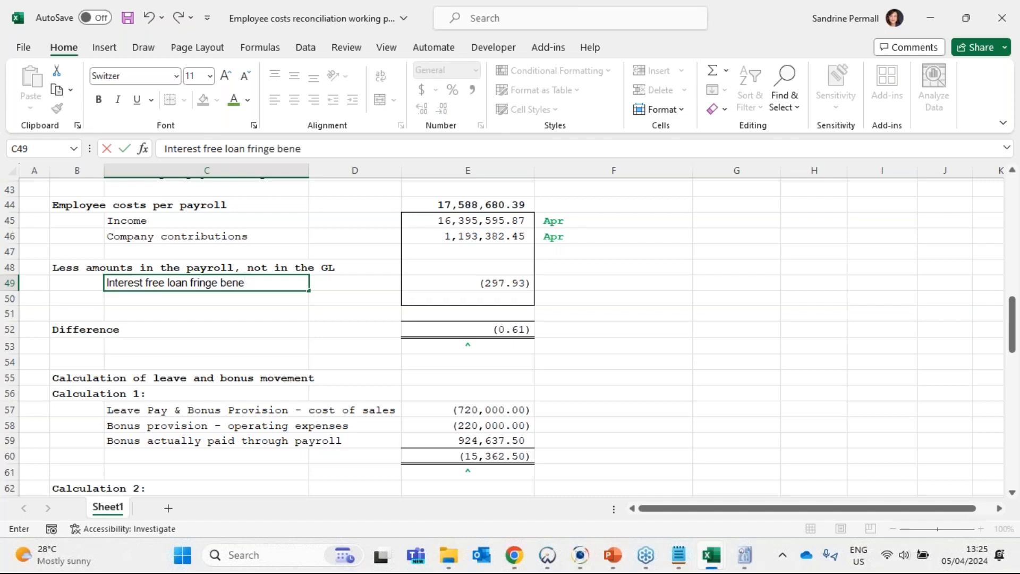
type("fit account")
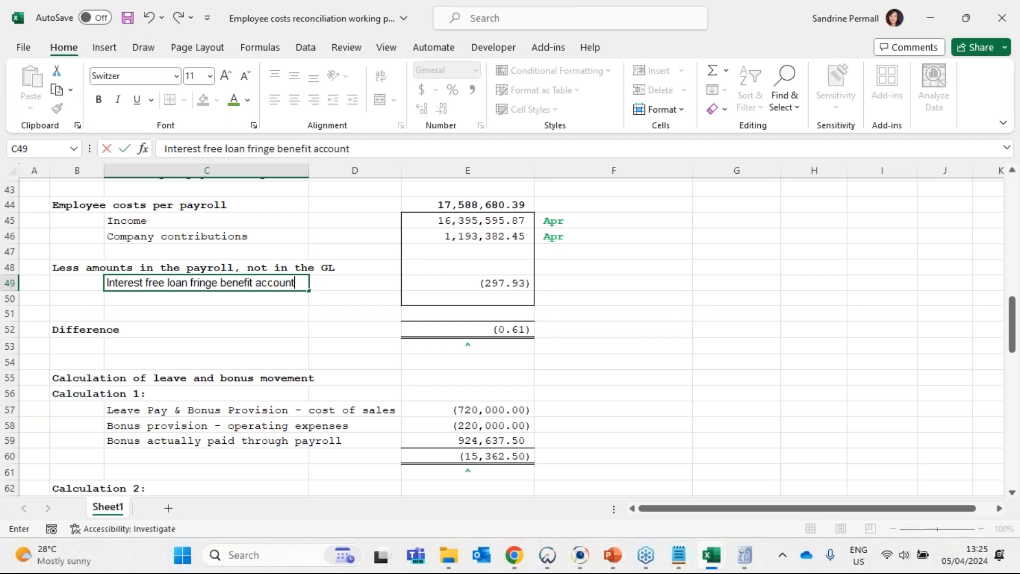
type("ed for in Pauro")
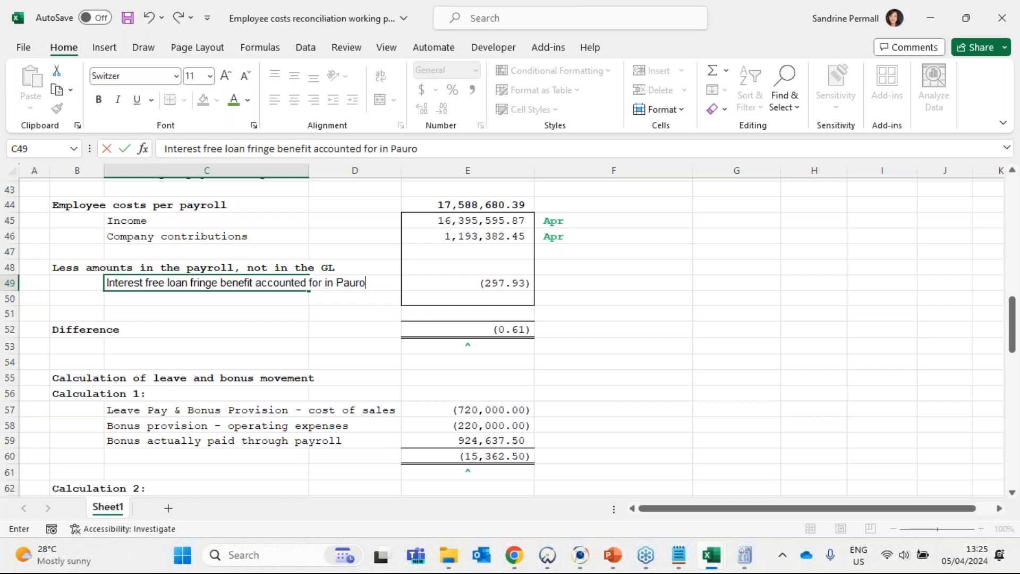
key("BackSpace")
key("BackSpace")
key("BackSpace")
type("yrol")
key("Tab")
- Annotate the Difference amount in row 52 with the note "Trivial" in F52
left_click(505, 328)
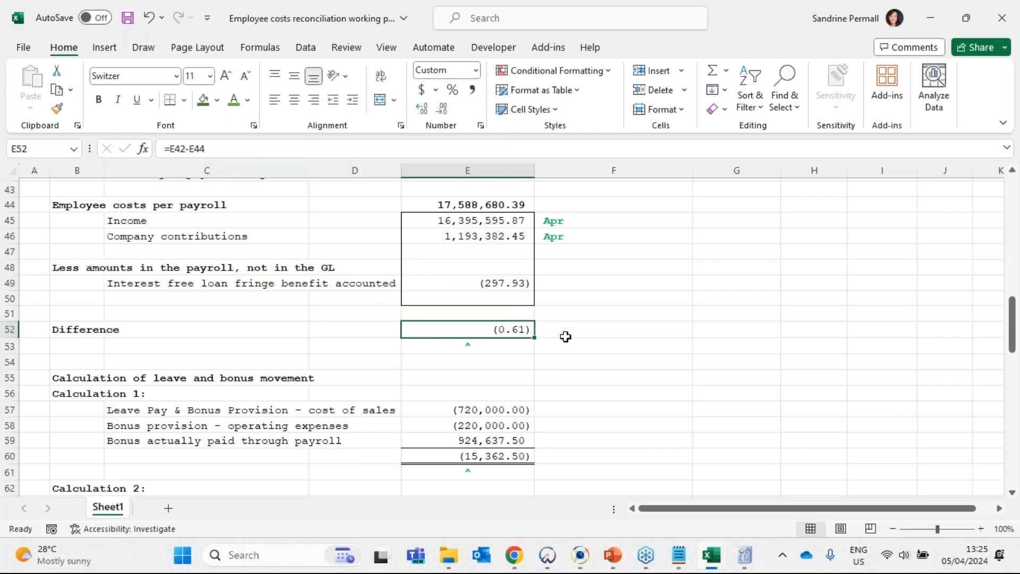
left_click(589, 339)
type("T")
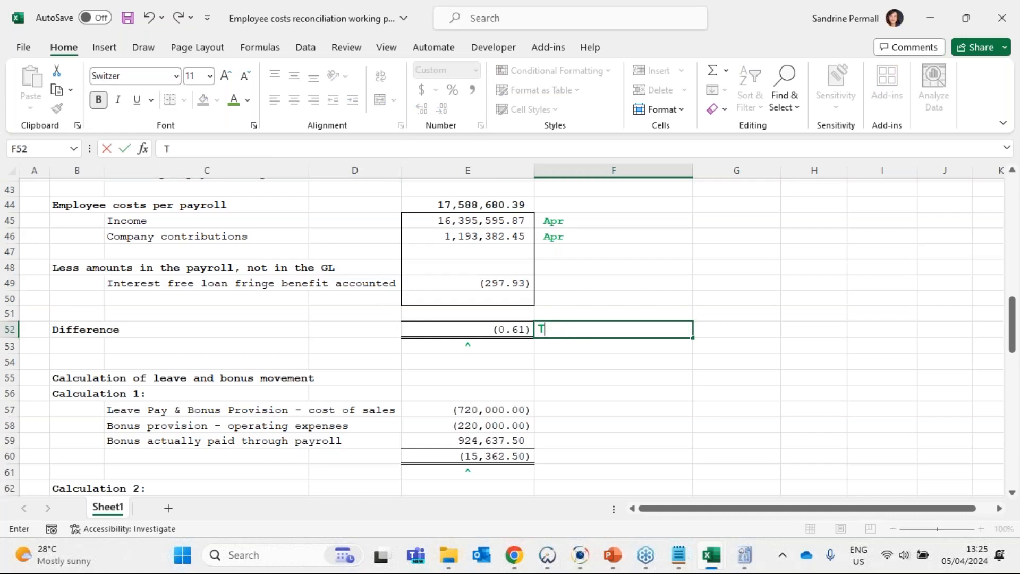
type("rivial")
- Add the reference "Apr" in F49 beside the interest free loan fringe benefit amount
left_click(588, 284)
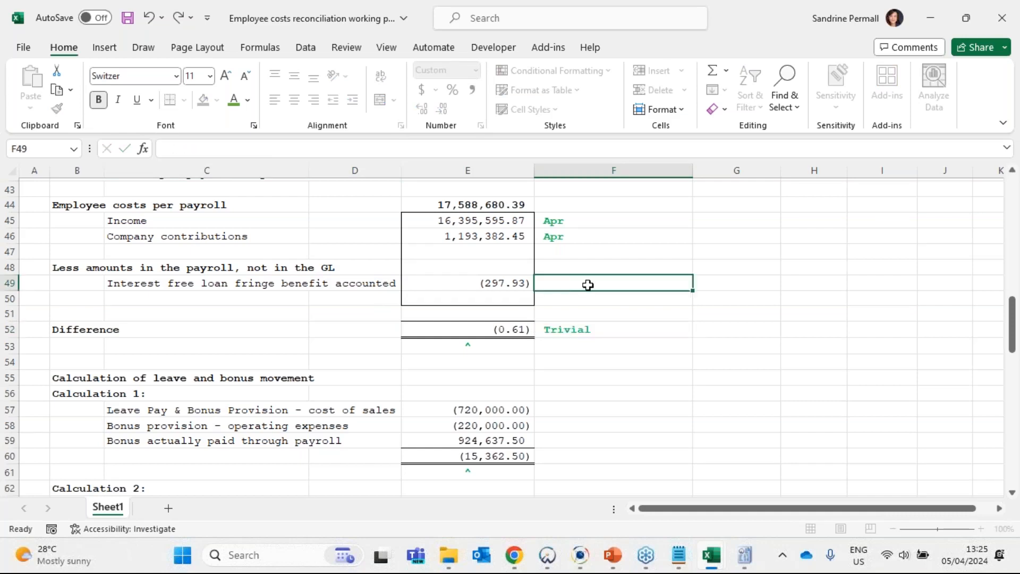
type("Apr")
key("ctrl+Return")
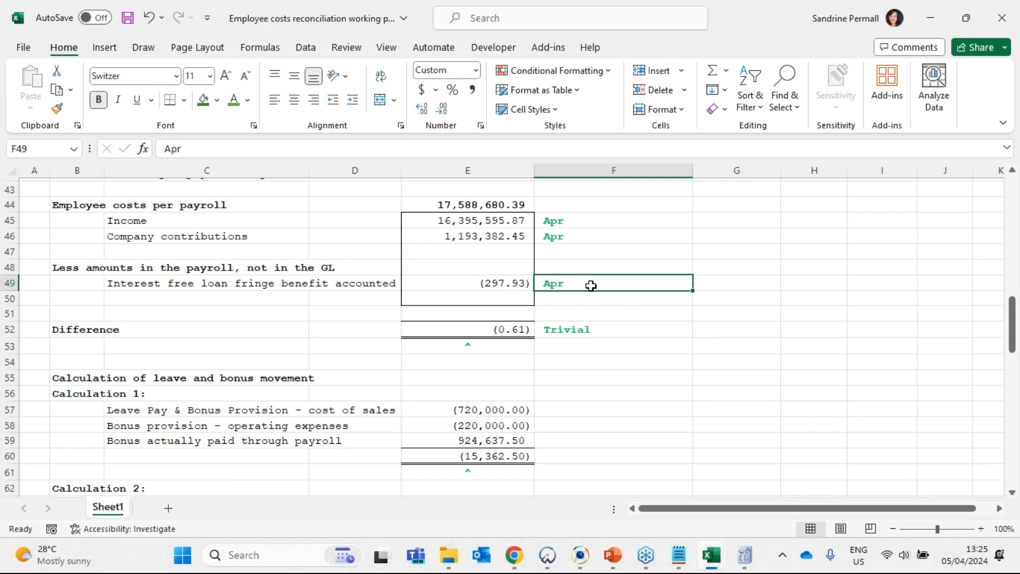
- Review the reconciliation from the Difference row through the leave and bonus calculations, notes and legend, and back to the general ledger employee costs
scroll(576, 284, "down", 8)
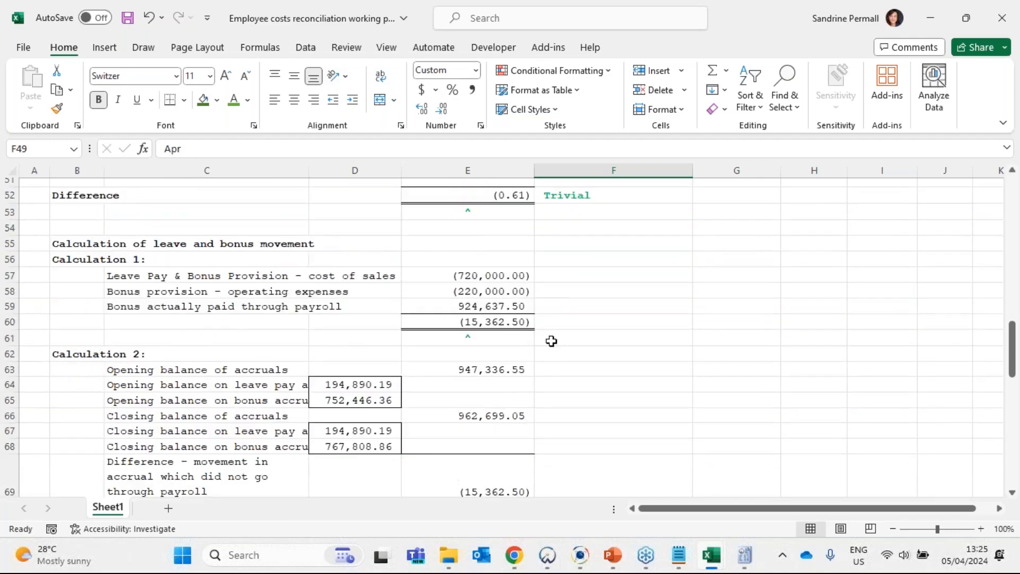
scroll(510, 336, "up", 10)
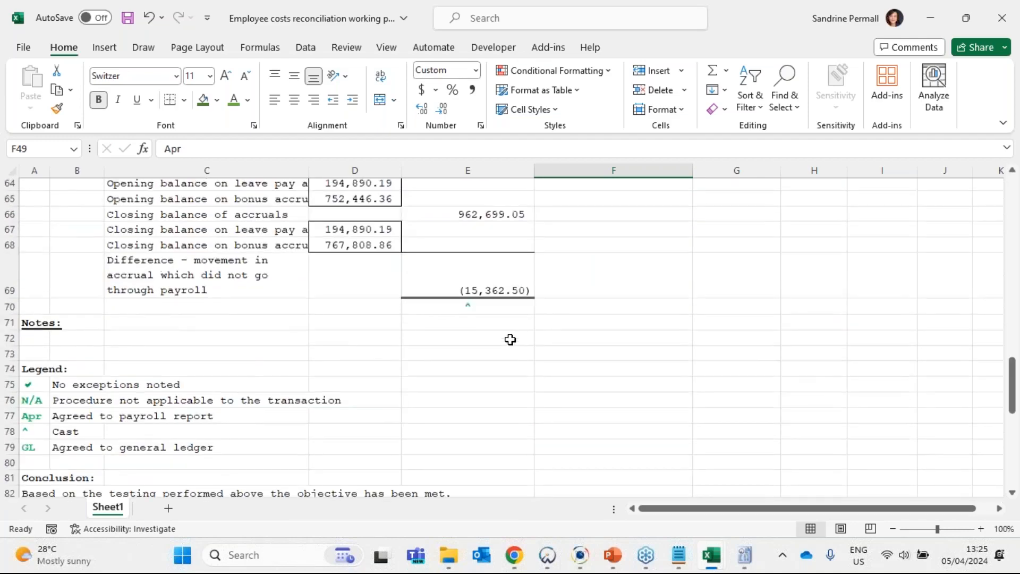
scroll(510, 340, "up", 1)
scroll(508, 340, "down", 2)
left_click(523, 375)
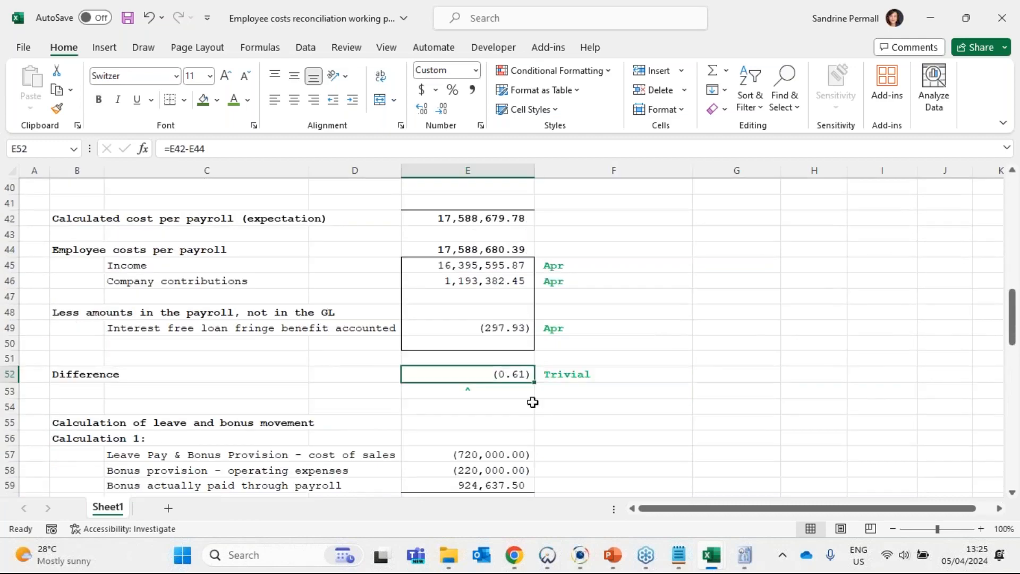
scroll(541, 352, "up", 2)
scroll(541, 352, "up", 6)
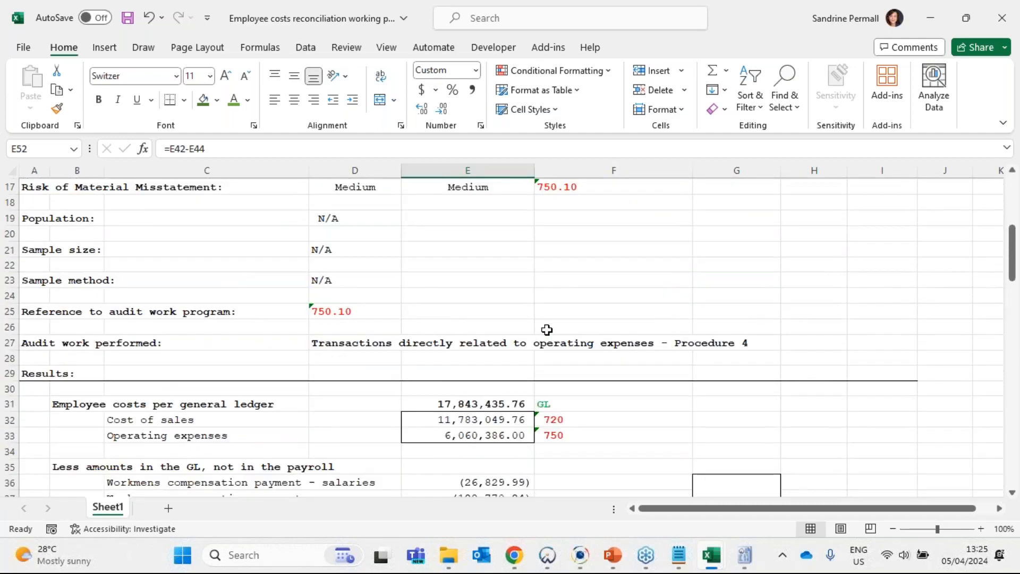
scroll(546, 330, "down", 1)
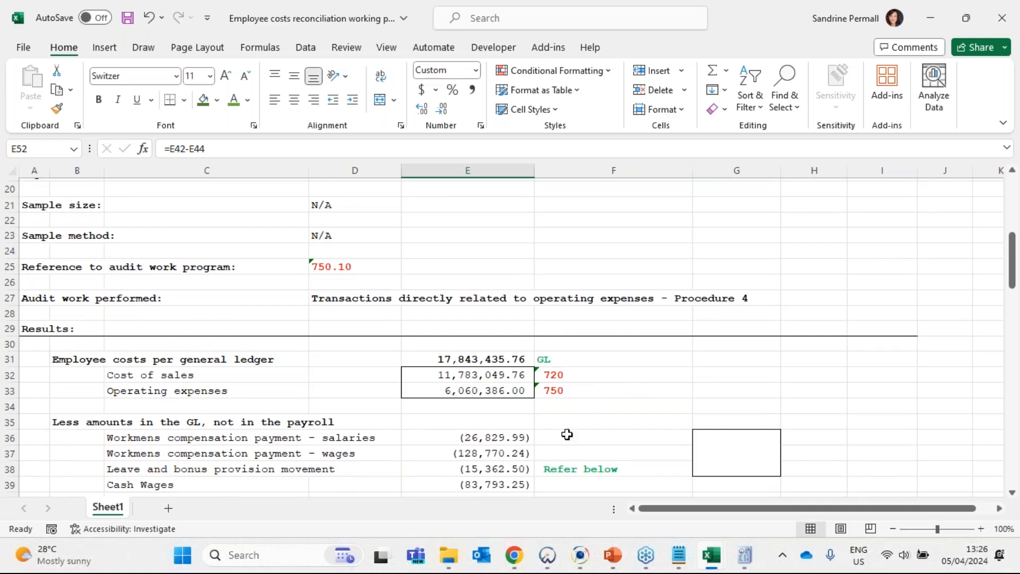
- Annotate the salaries workmens compensation payment in F36 with "Agreed to GL account salaries gross (4380/004)"
left_click(581, 422)
left_click(579, 437)
left_click_drag(234, 437, 529, 438)
left_click(528, 437)
scroll(570, 421, "down", 4)
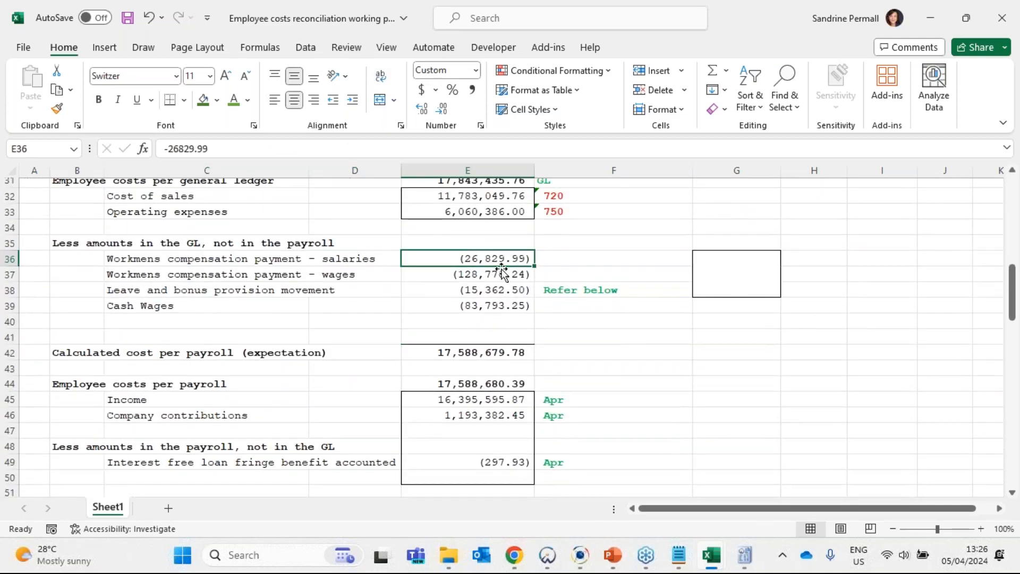
left_click(580, 264)
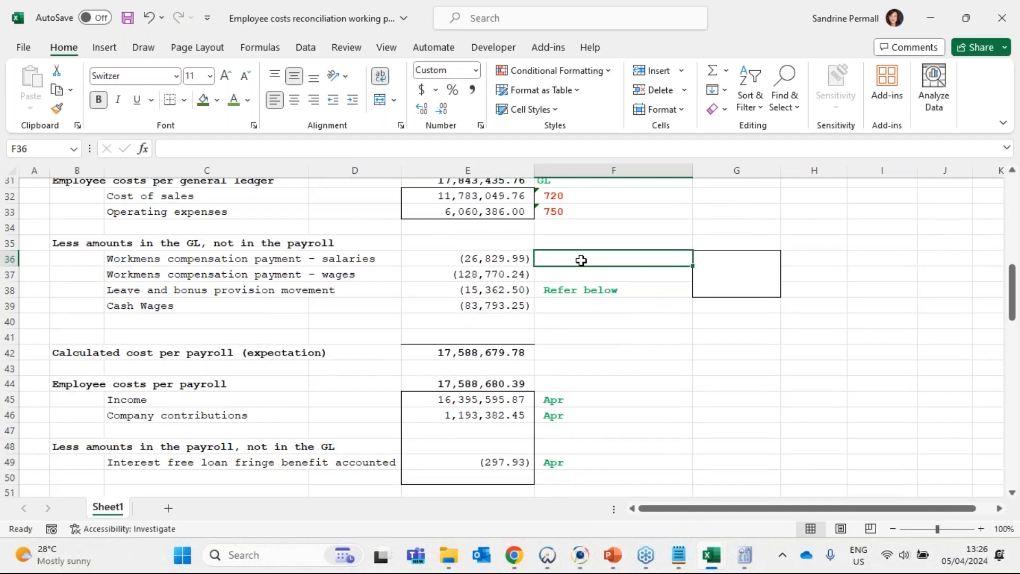
type("Agreed to GL")
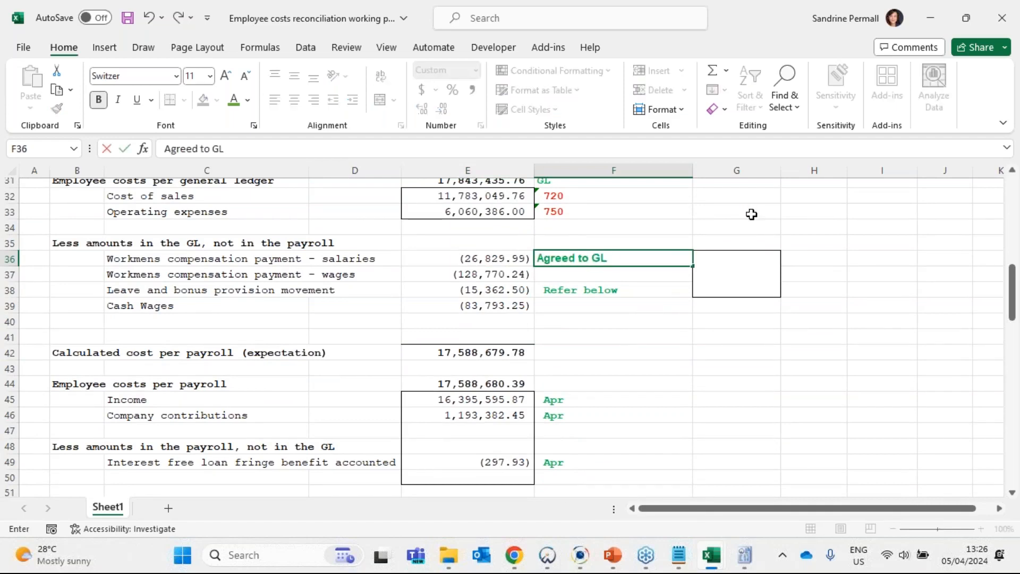
type(" accu")
key("BackSpace")
type("oint")
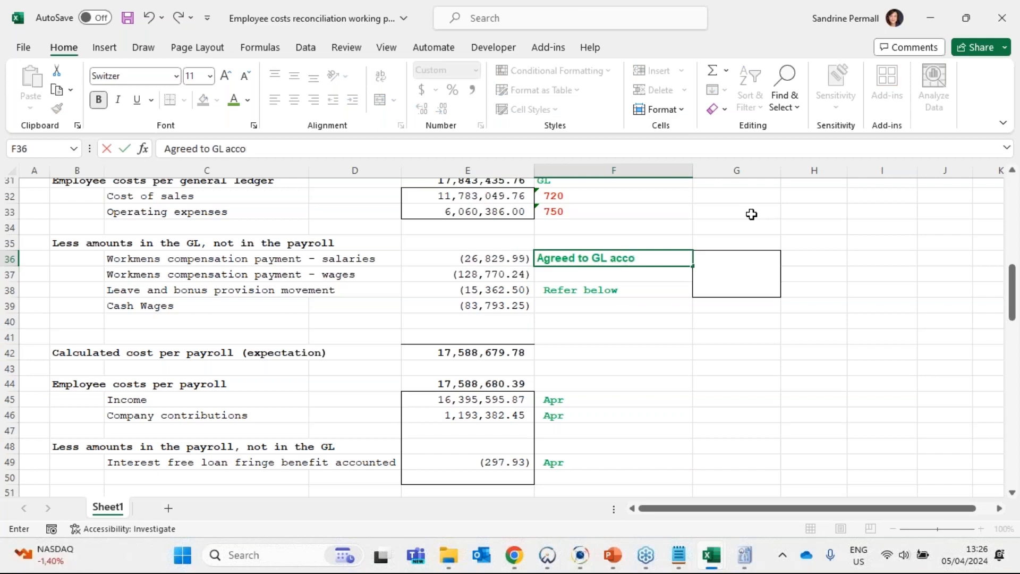
key("BackSpace")
key("BackSpace")
key("BackSpace")
type("unt bsal")
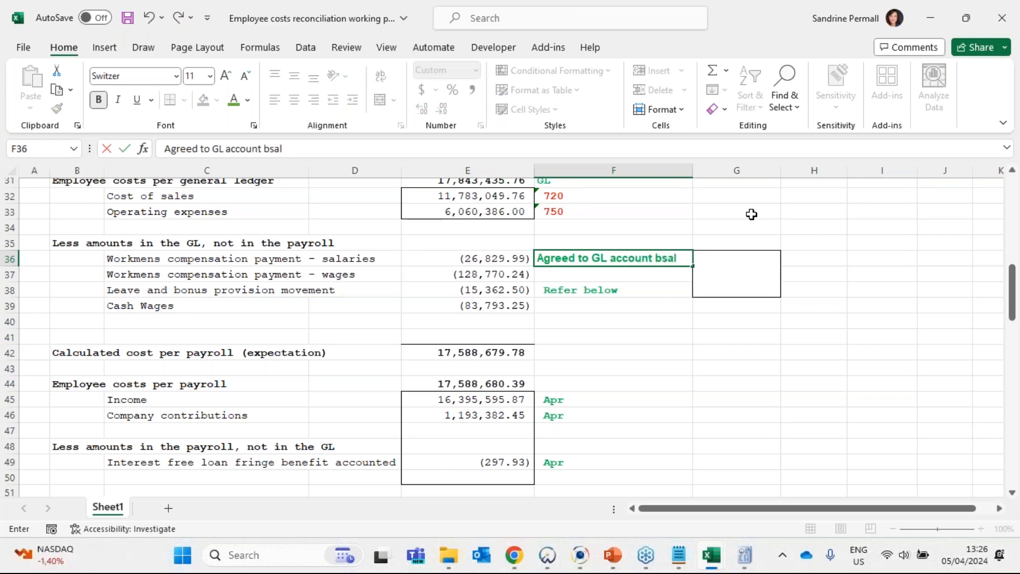
key("BackSpace")
key("BackSpace")
key("BackSpace")
key("BackSpace")
type("salaries gross")
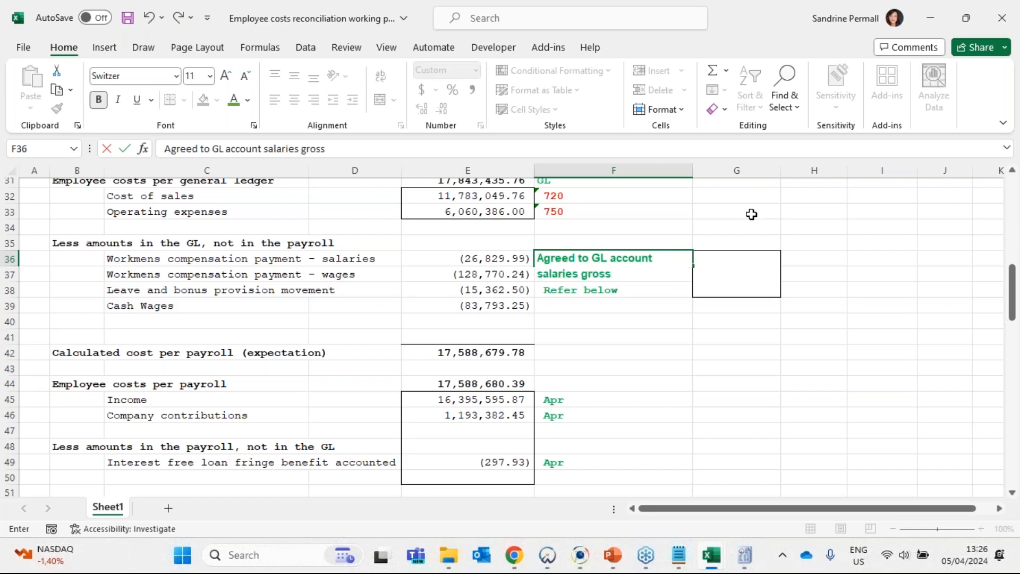
type(" (4380/004")
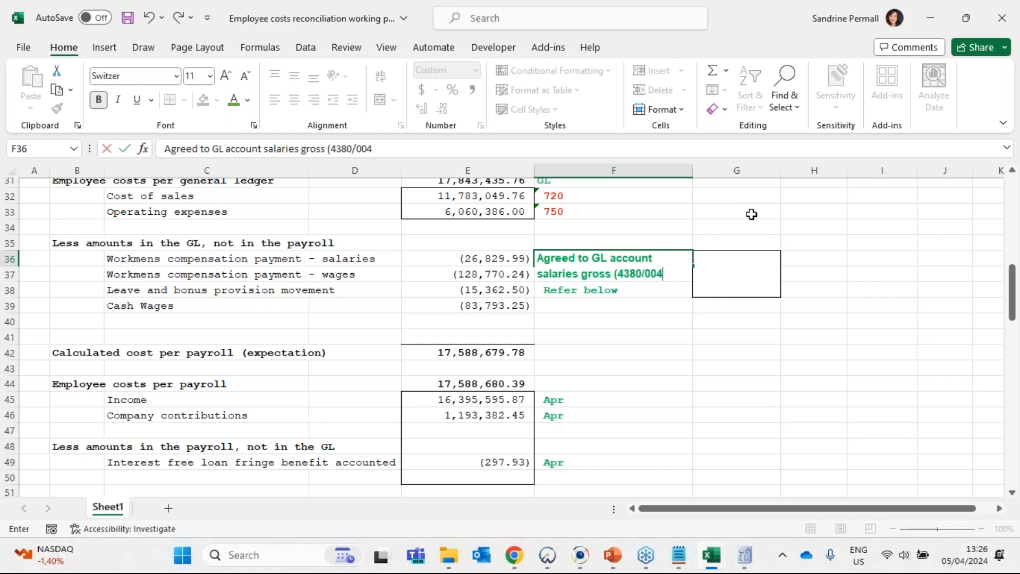
type(")")
key("Return")
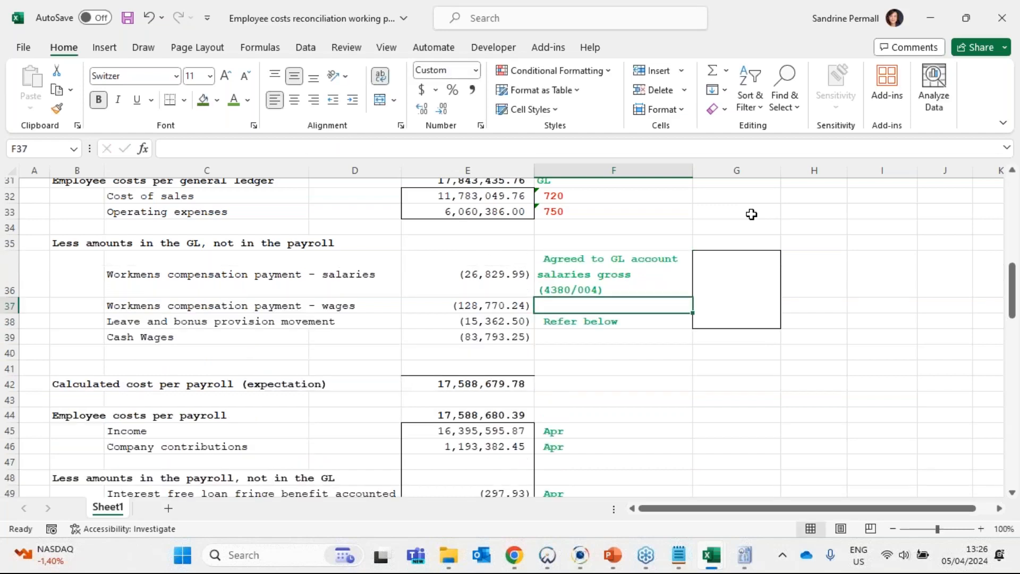
- Copy the note from F36 into F37 and change it to "Agreed to GL account wages gross (4400/005)"
key("ctrl+d")
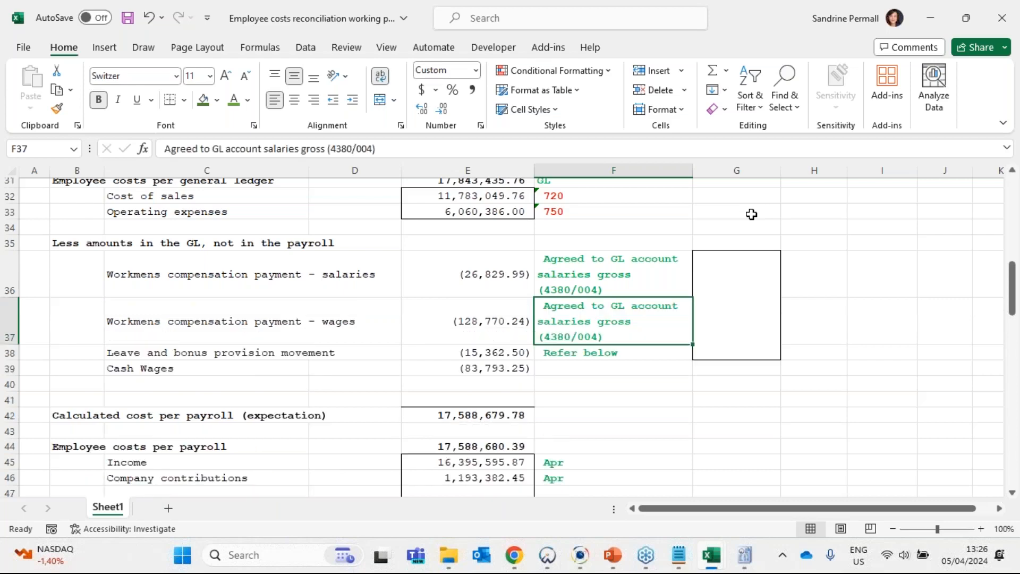
double_click(566, 320)
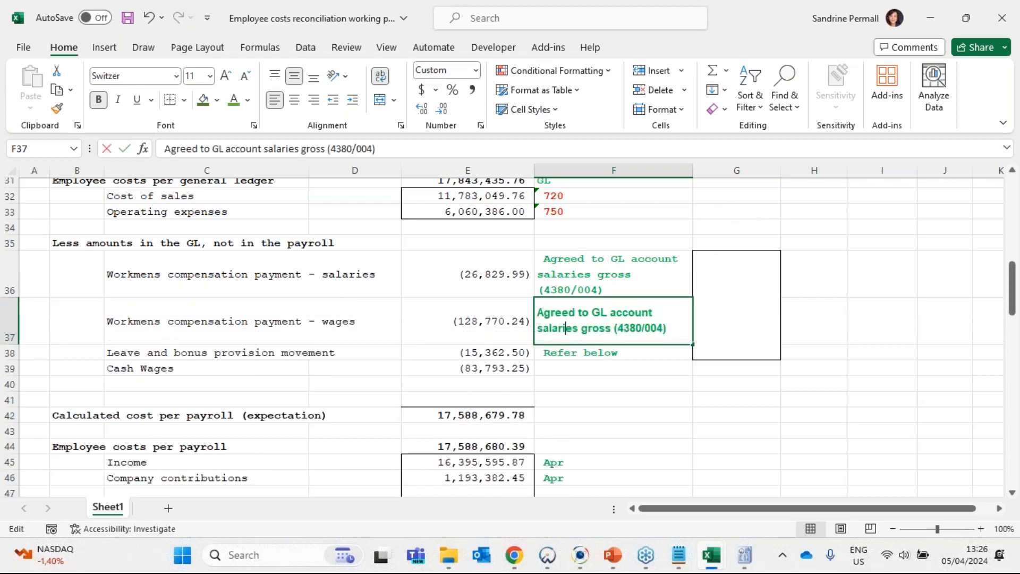
left_click_drag(538, 313, 666, 328)
left_click(567, 323)
double_click(567, 324)
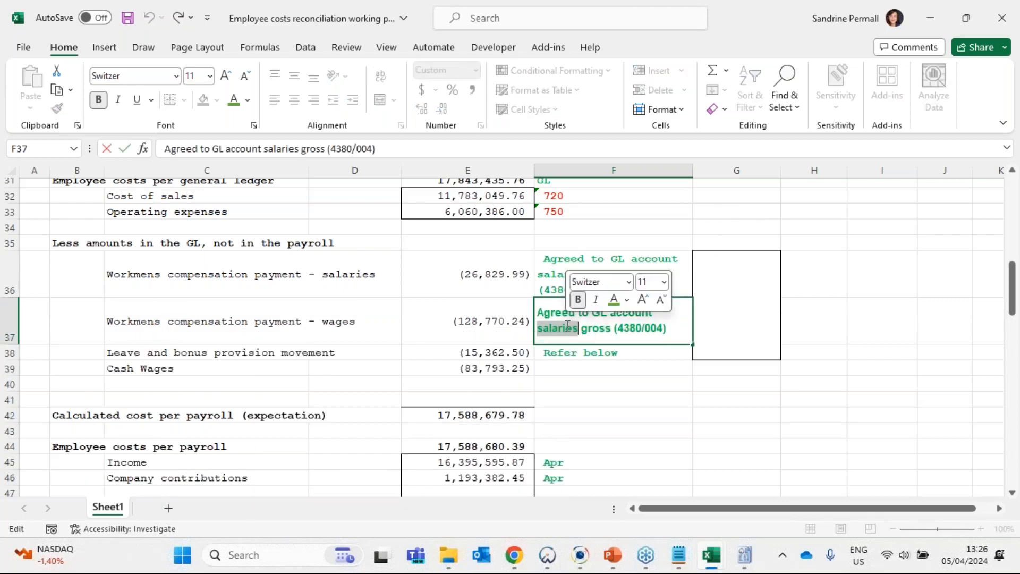
type("wages")
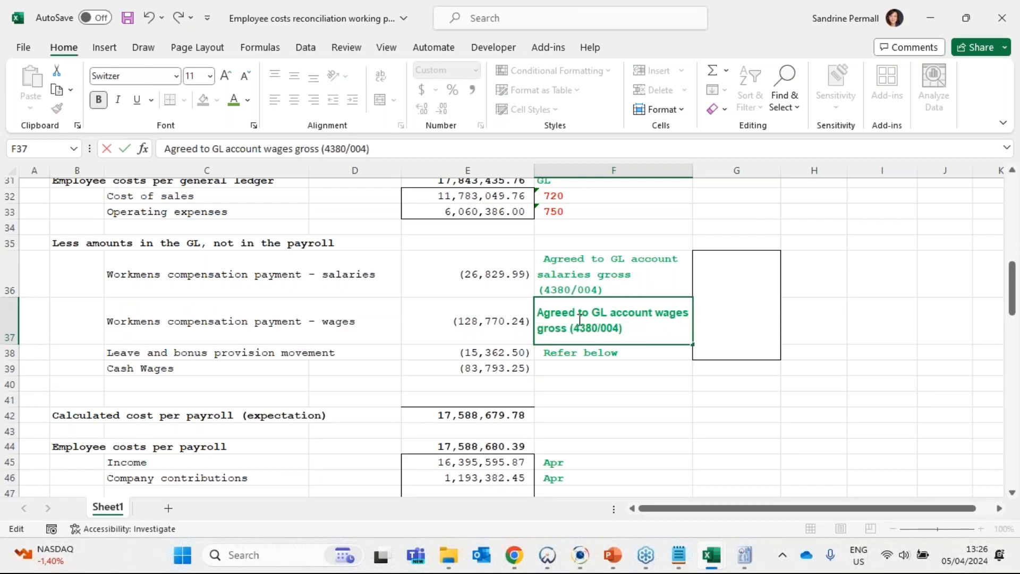
left_click_drag(578, 315, 619, 329)
left_click(625, 328)
type("400/005")
key("Return")
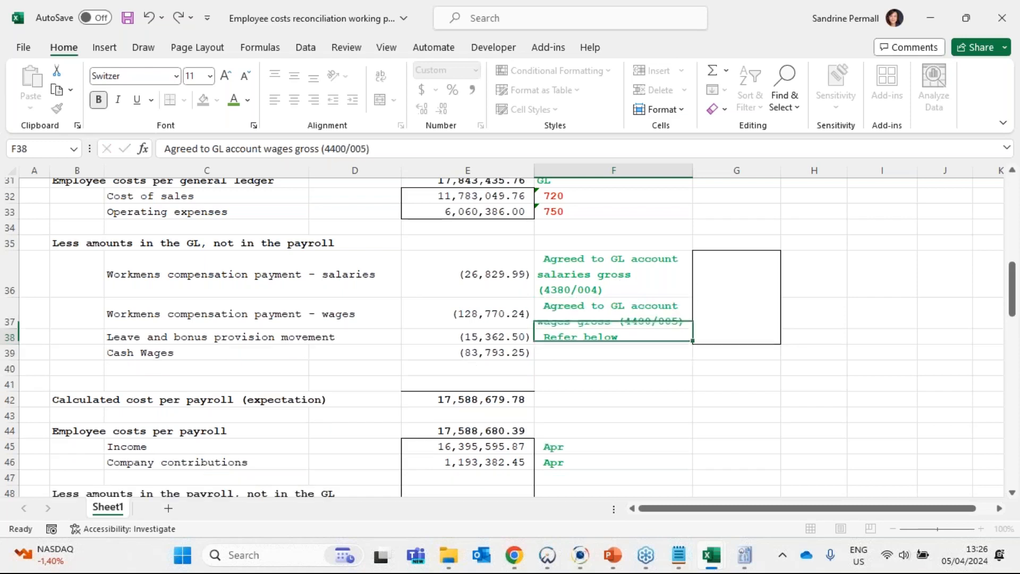
- Enter the note reference "N1" in the bordered merged cell G36 beside the GL agreement notes
type("N1")
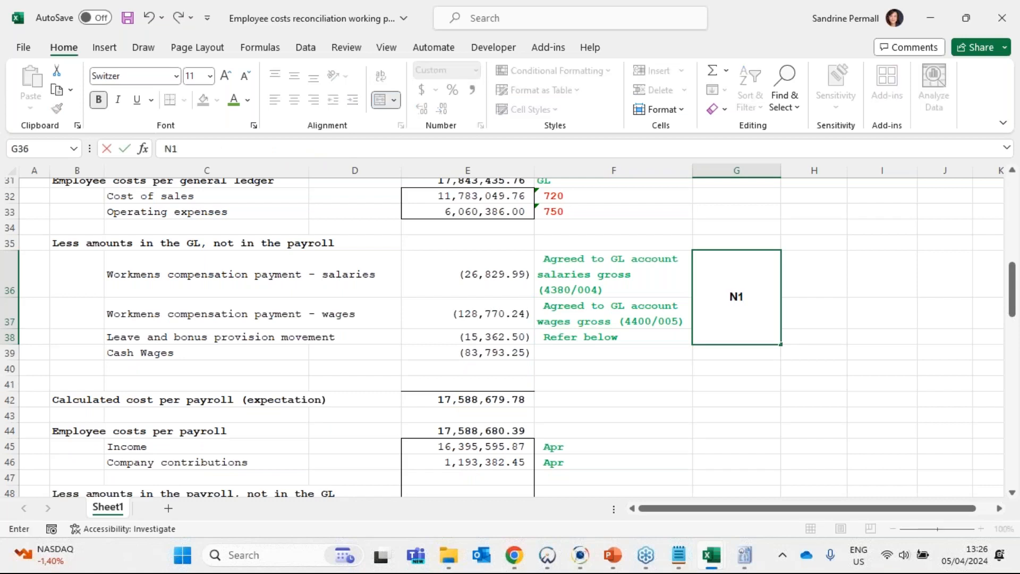
key("Return")
key("Up")
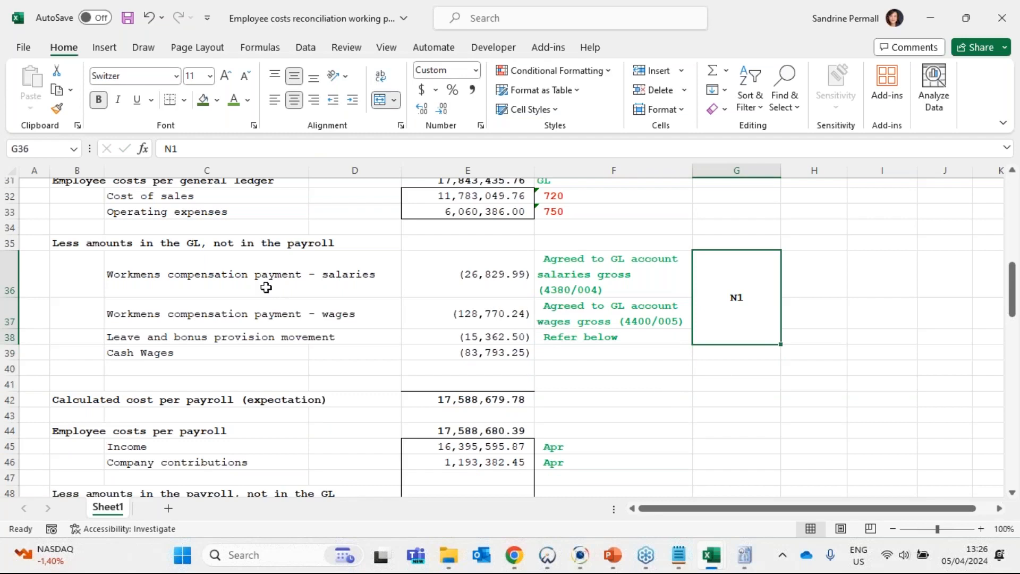
- Copy the words "Workmens compensation" from the label in C36
left_click(250, 283)
left_click_drag(282, 149, 164, 149)
key("ctrl+c")
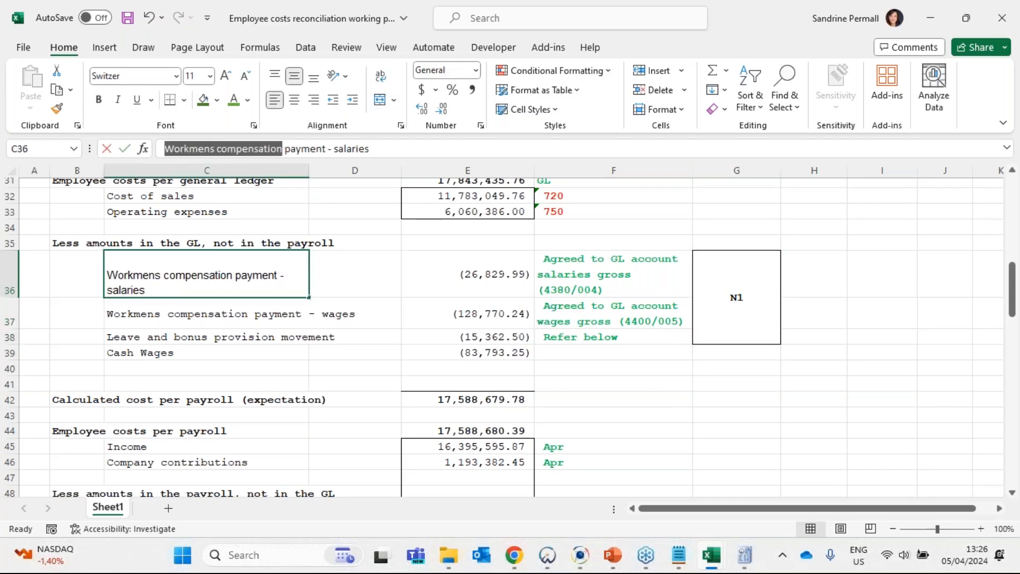
key("Escape")
- Add the reference "N1" in A72 under the Notes heading
scroll(146, 420, "down", 8)
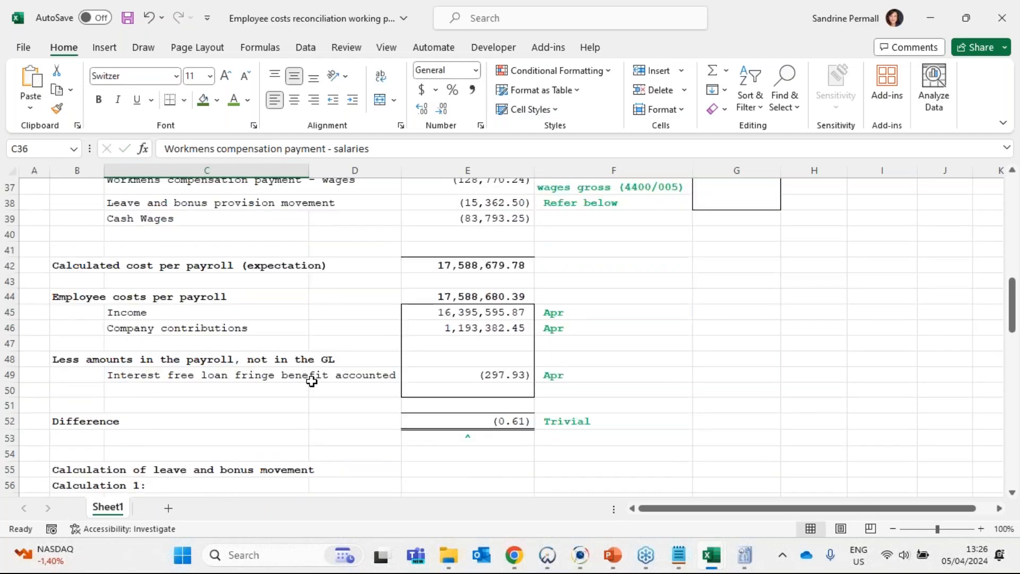
scroll(145, 421, "down", 4)
left_click(68, 320)
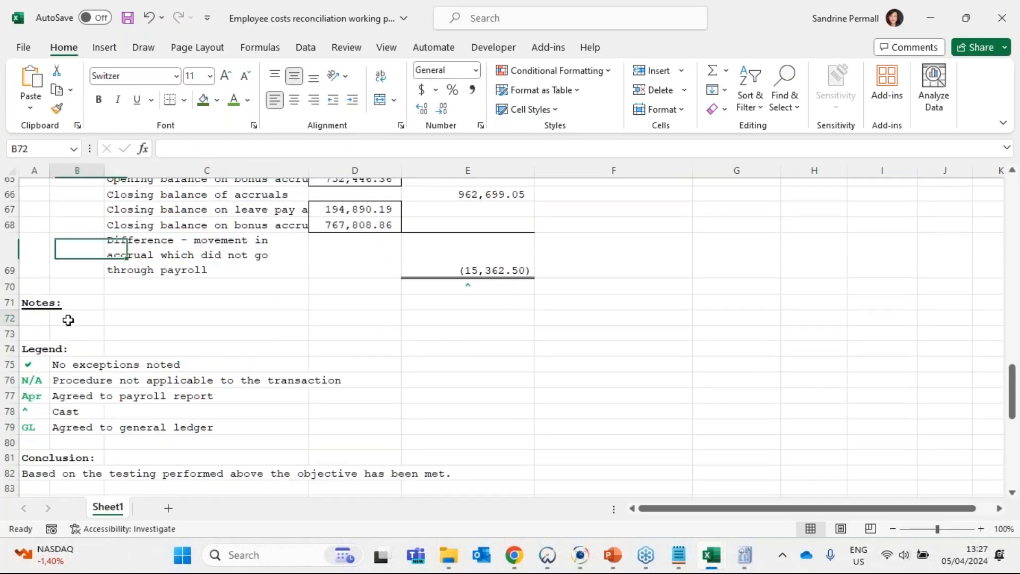
left_click(24, 320)
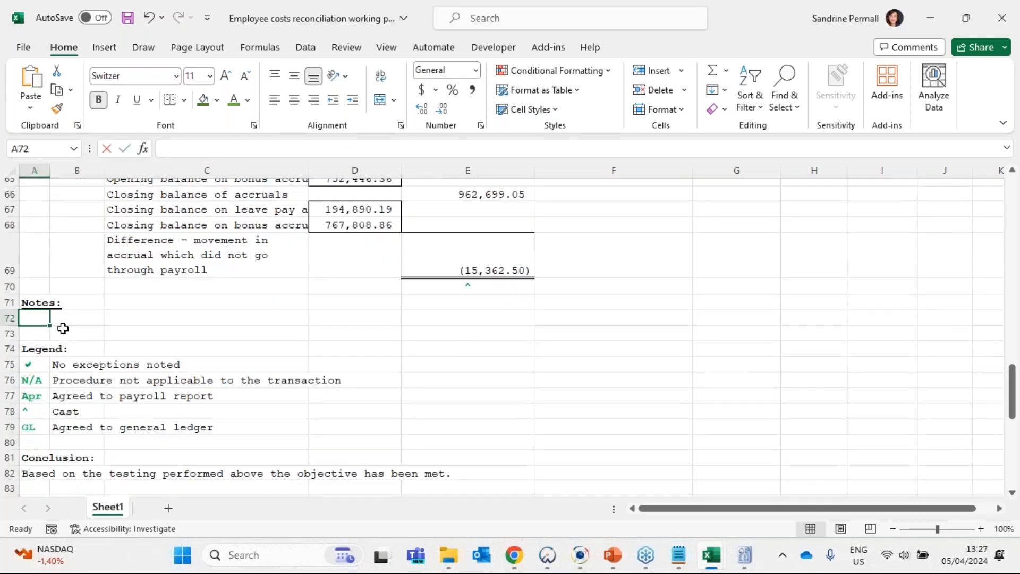
type("n1")
key("BackSpace")
key("BackSpace")
type("N")
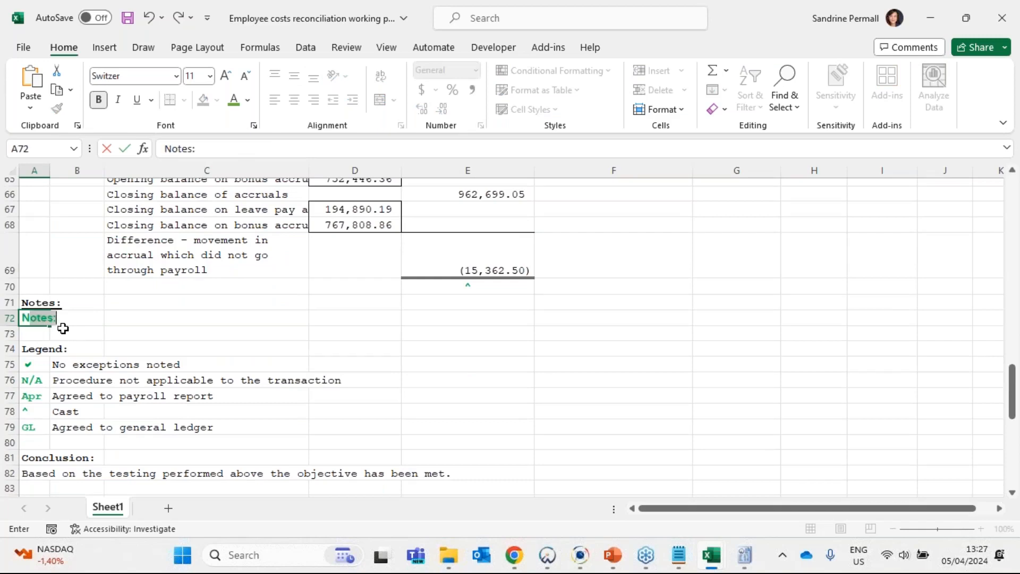
type("1")
key("Tab")
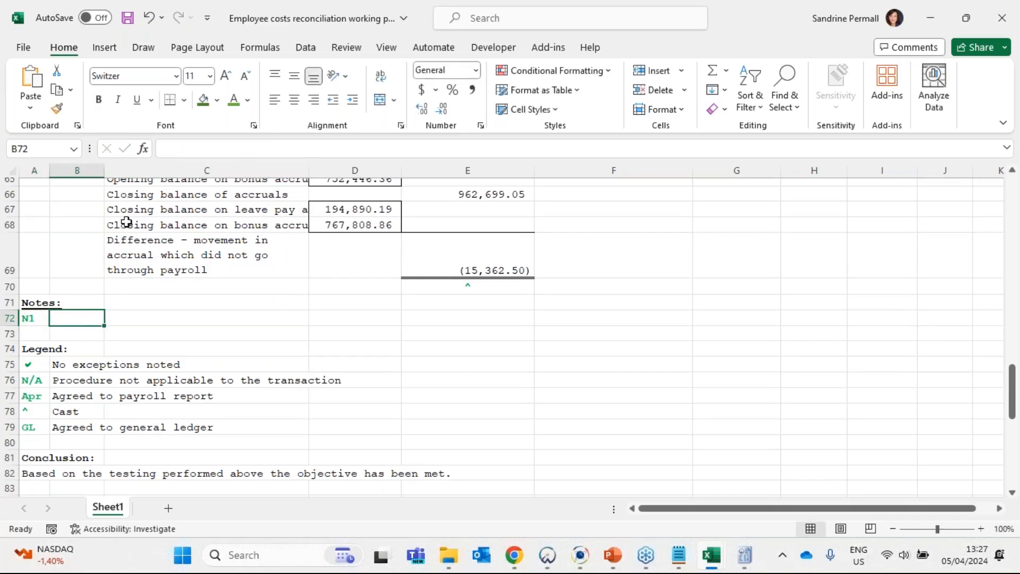
- Write the N1 explanation "Workmens compensation is tested in trade payables" in B72, reusing the copied words
left_click(194, 146)
key("ctrl+v")
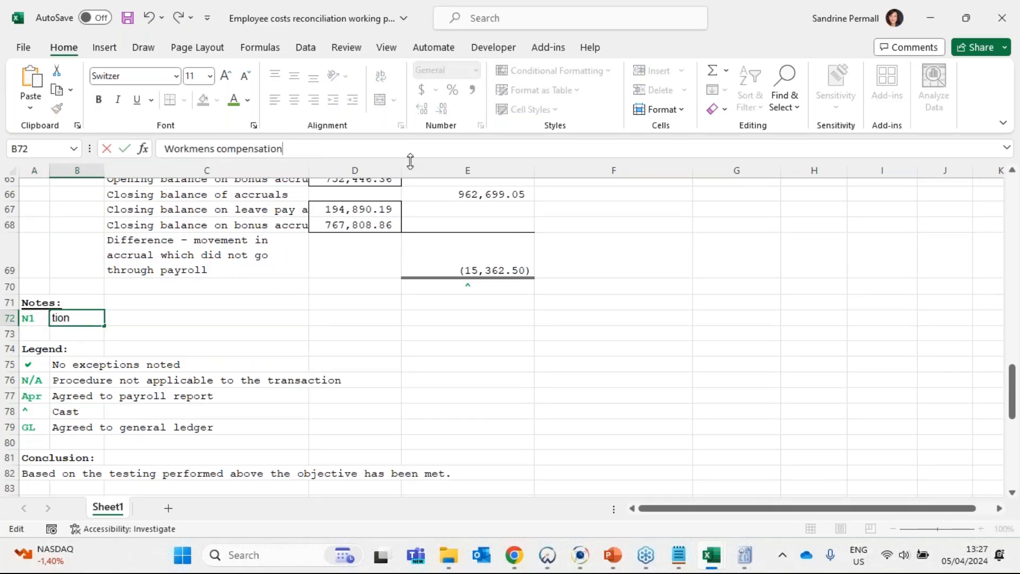
type("is tested in trade pa")
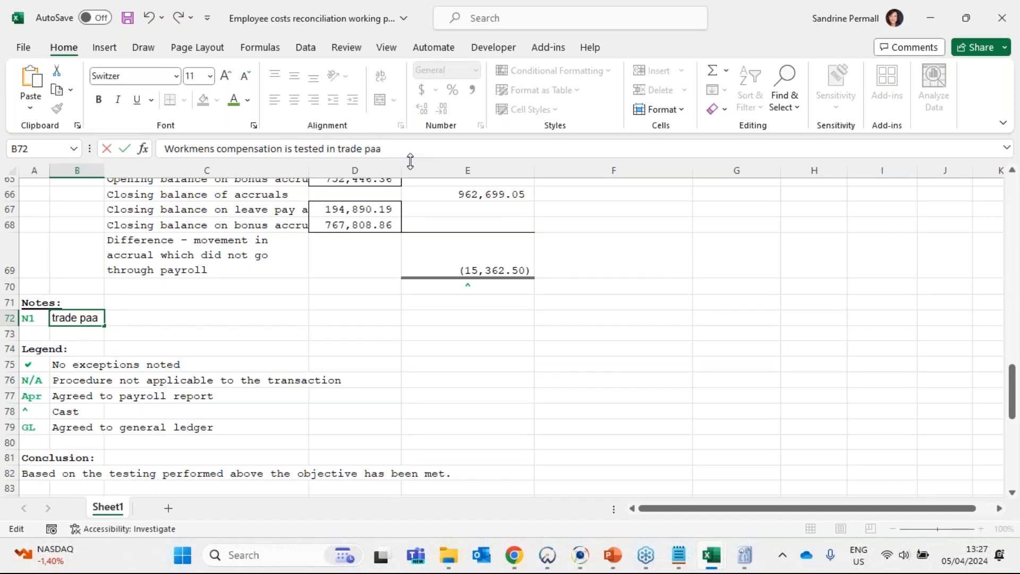
type("yables")
key("Return")
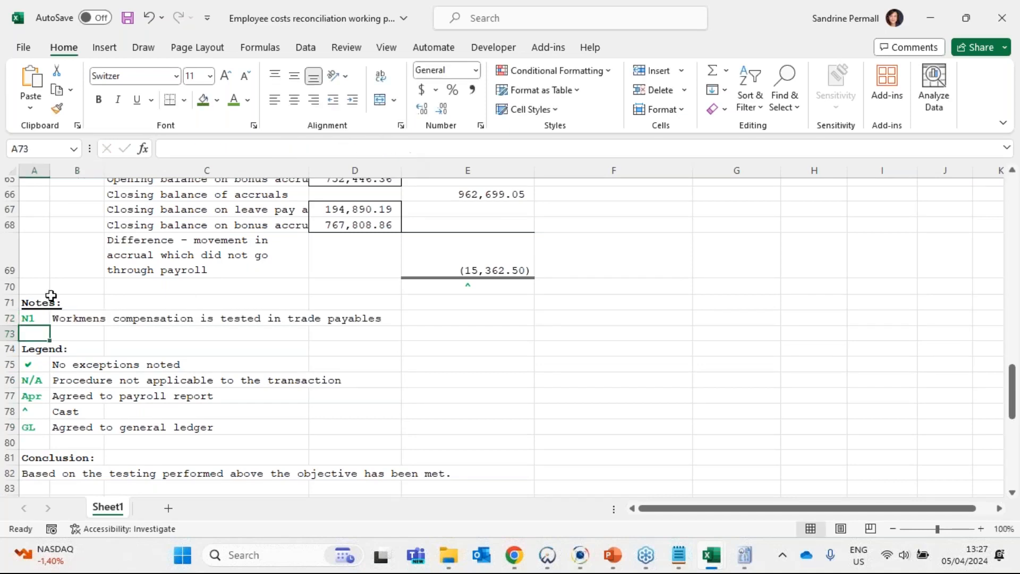
- Review the N1 note, the workmens compensation amounts in E36:E37, and the leave and bonus provision movement row with its reference
left_click(76, 320)
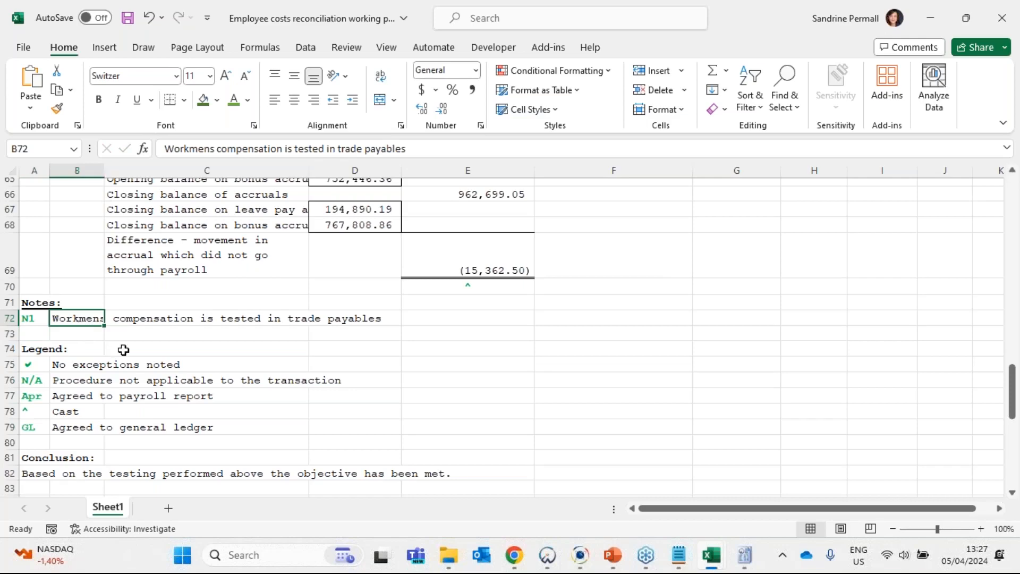
scroll(467, 368, "up", 7)
scroll(544, 368, "up", 10)
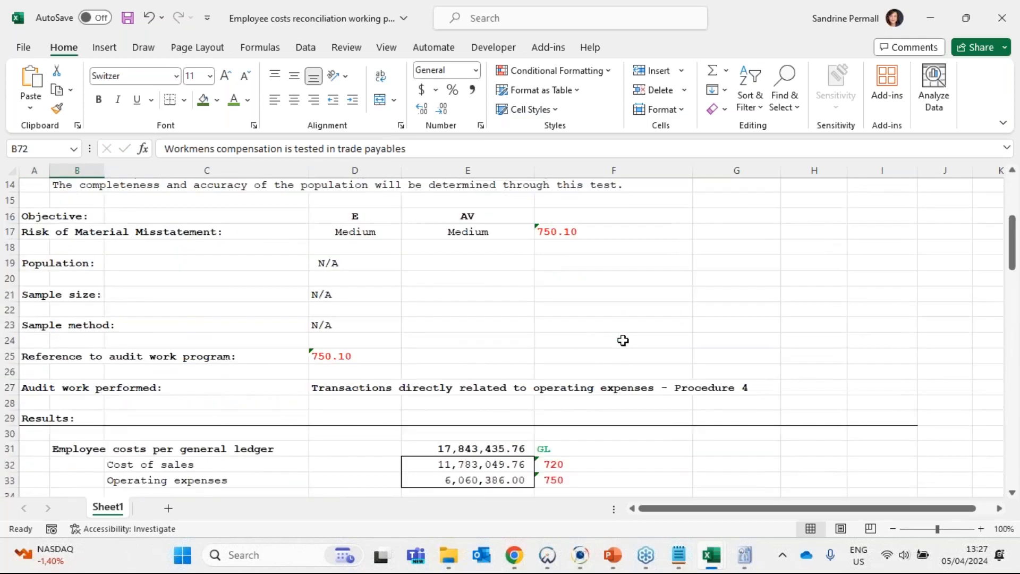
scroll(621, 342, "down", 4)
left_click(706, 375)
left_click(587, 353)
left_click(485, 376)
left_click_drag(486, 376, 485, 397)
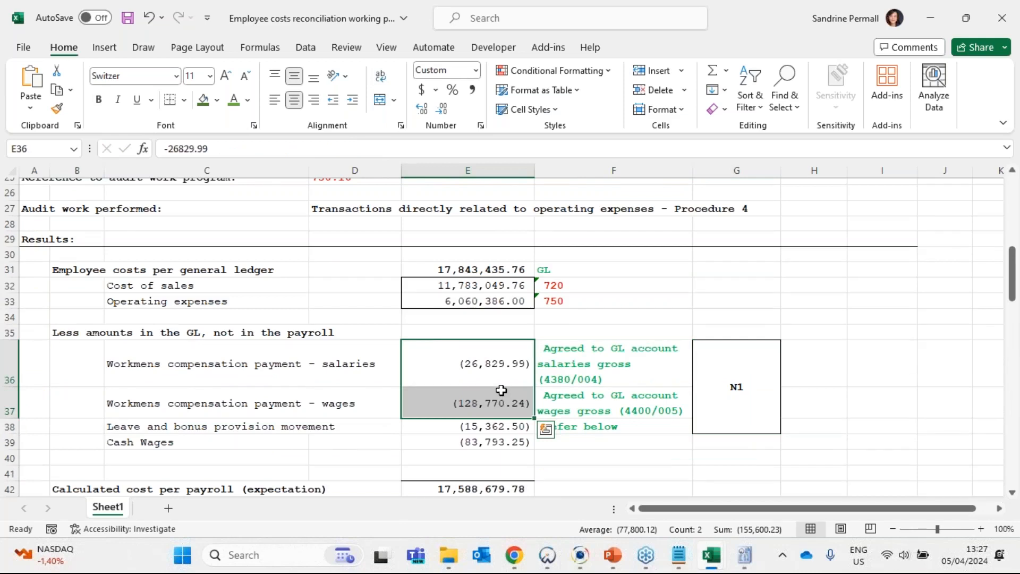
scroll(553, 348, "down", 2)
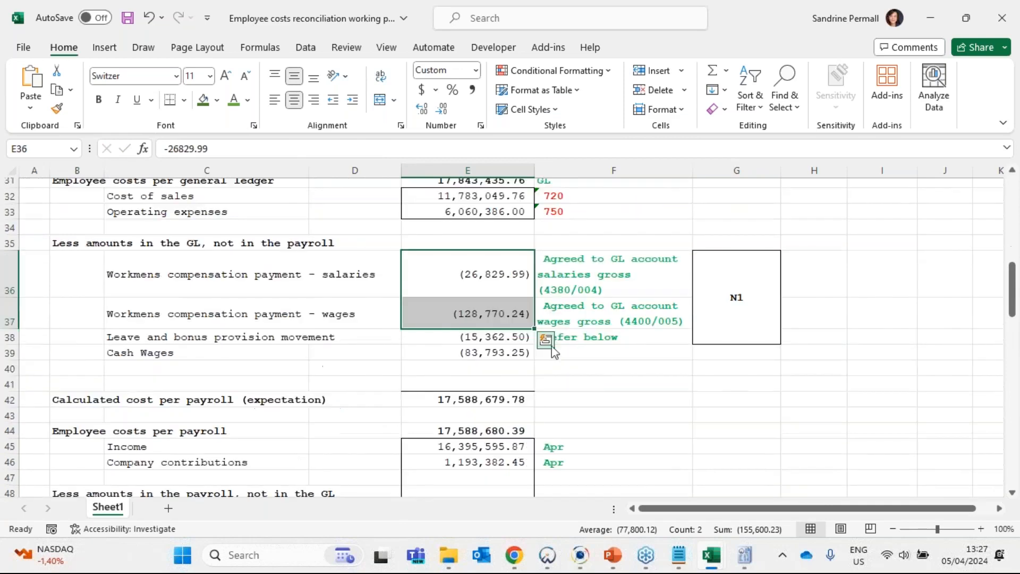
left_click(605, 339)
left_click_drag(157, 336, 423, 336)
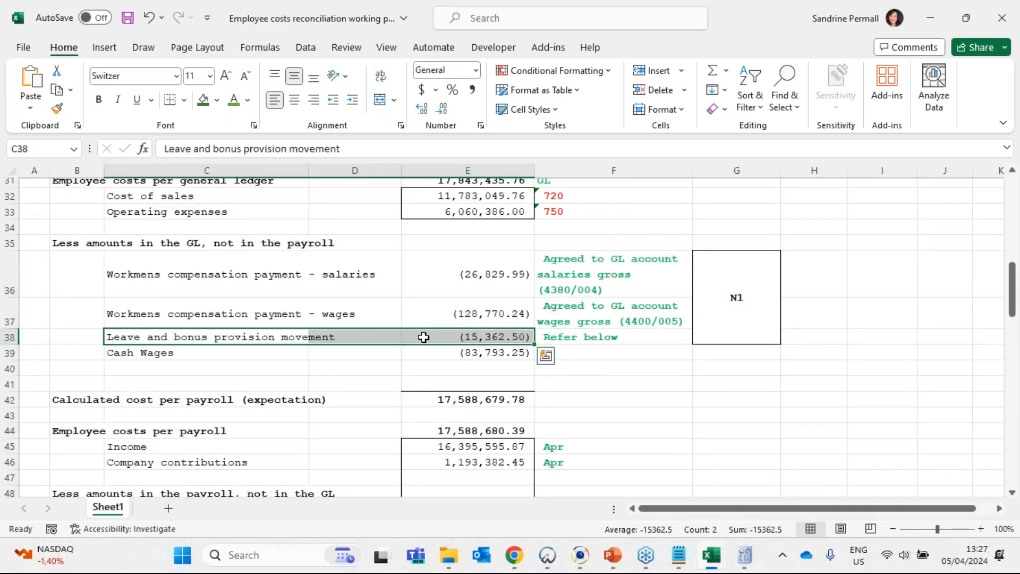
left_click(584, 342)
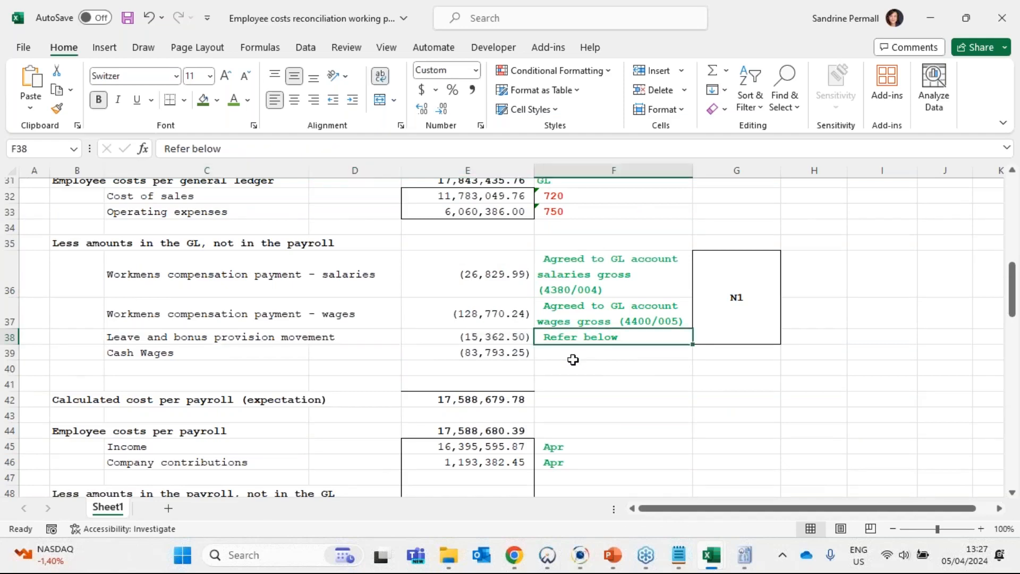
- Review the leave and bonus movement calculations, including the Calculation 2 block in B62:E70 and the opening accruals total in E63
scroll(572, 364, "down", 1)
scroll(573, 364, "down", 12)
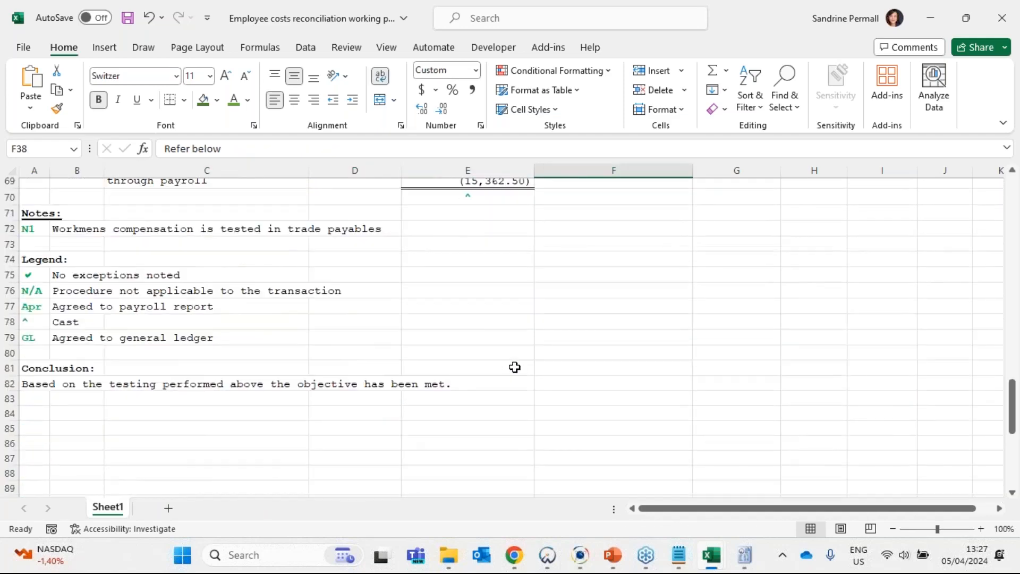
scroll(117, 242, "up", 4)
scroll(109, 275, "up", 2)
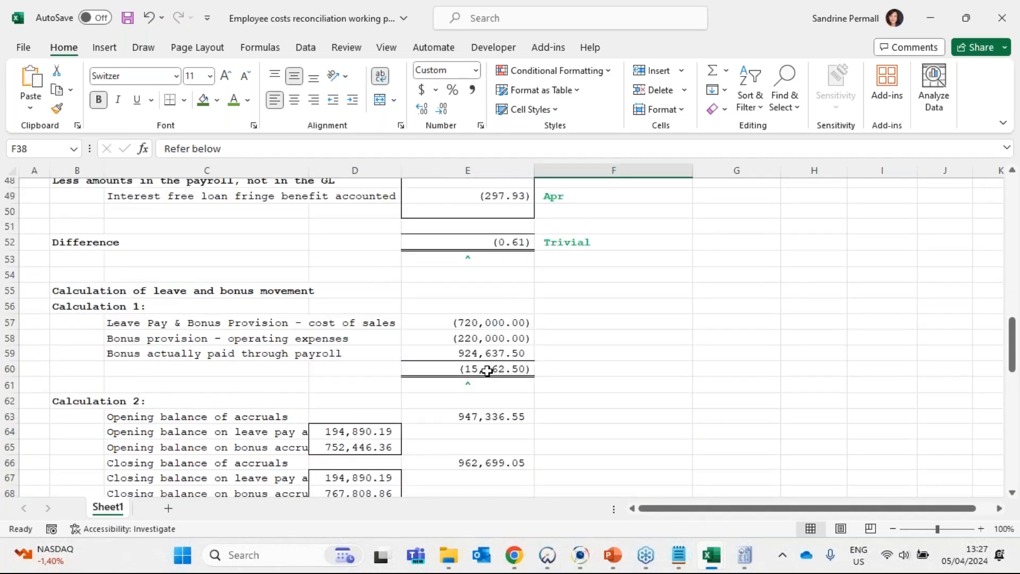
scroll(485, 369, "down", 1)
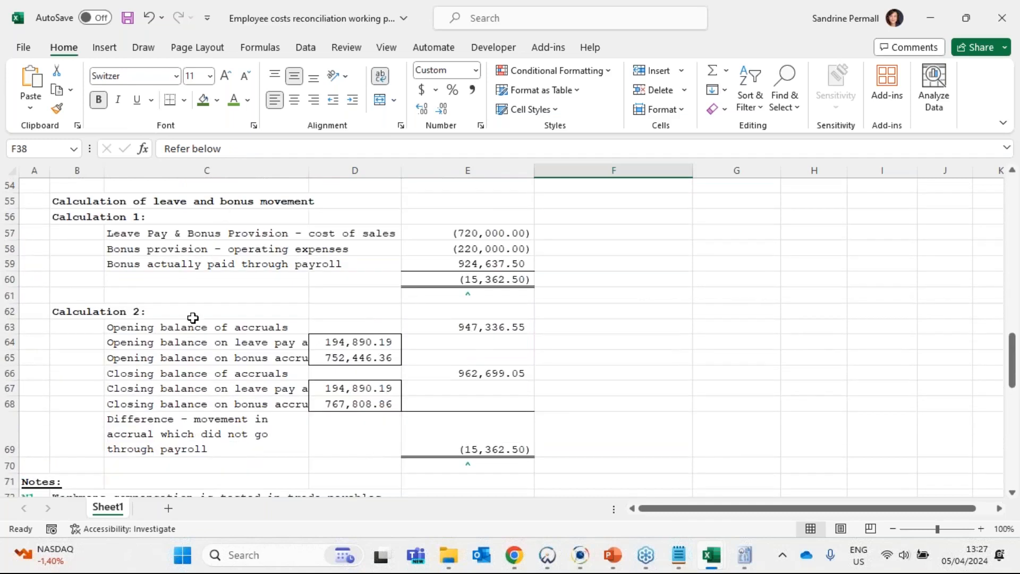
left_click(69, 312)
left_click_drag(68, 313, 533, 465)
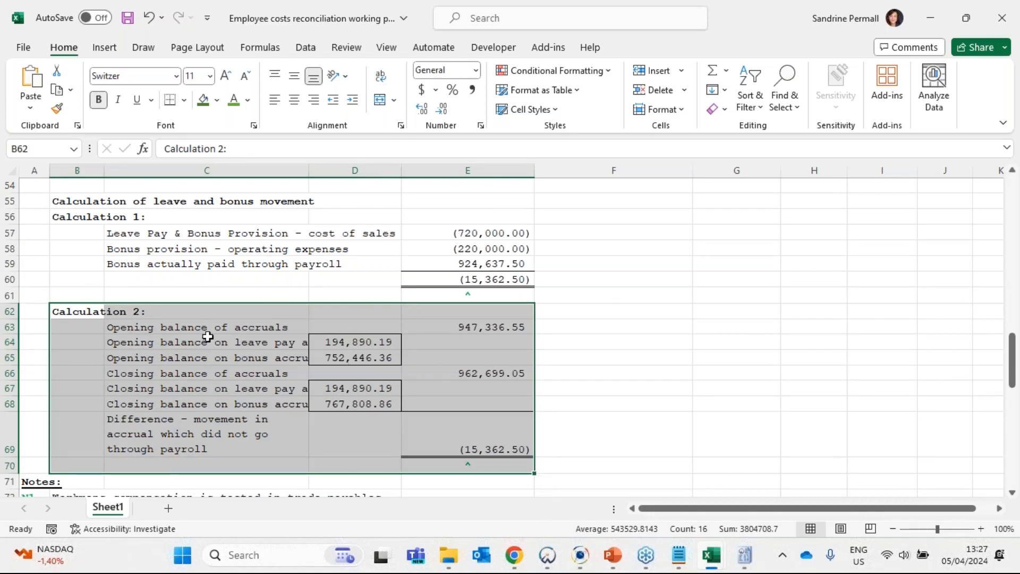
left_click(460, 325)
scroll(607, 403, "up", 5)
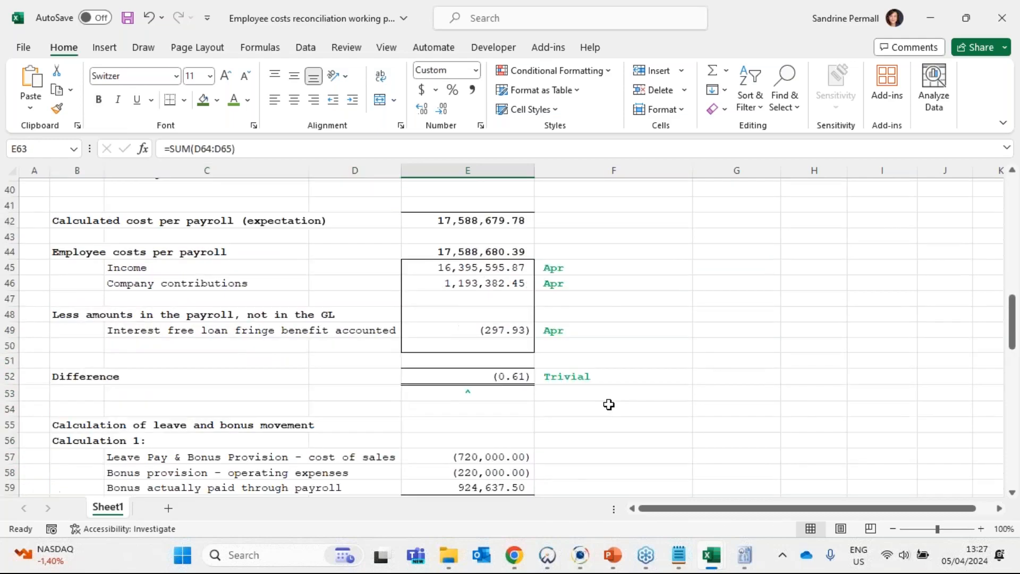
- Extend the leave and bonus provision movement reference in F38 to read "Refer below; balance at year end tested in trade payables"
scroll(608, 405, "up", 4)
left_click(630, 381)
double_click(632, 381)
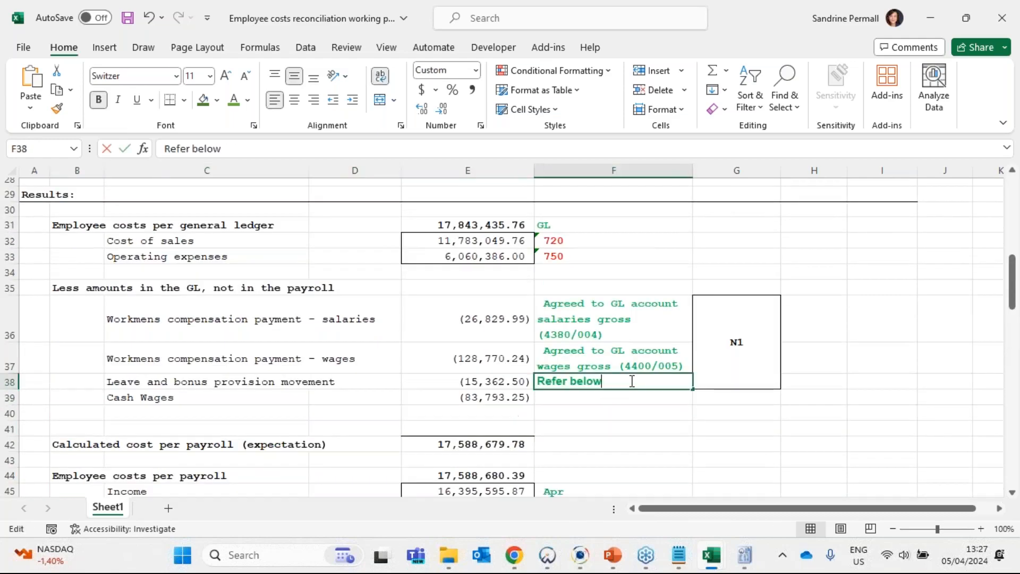
type(";")
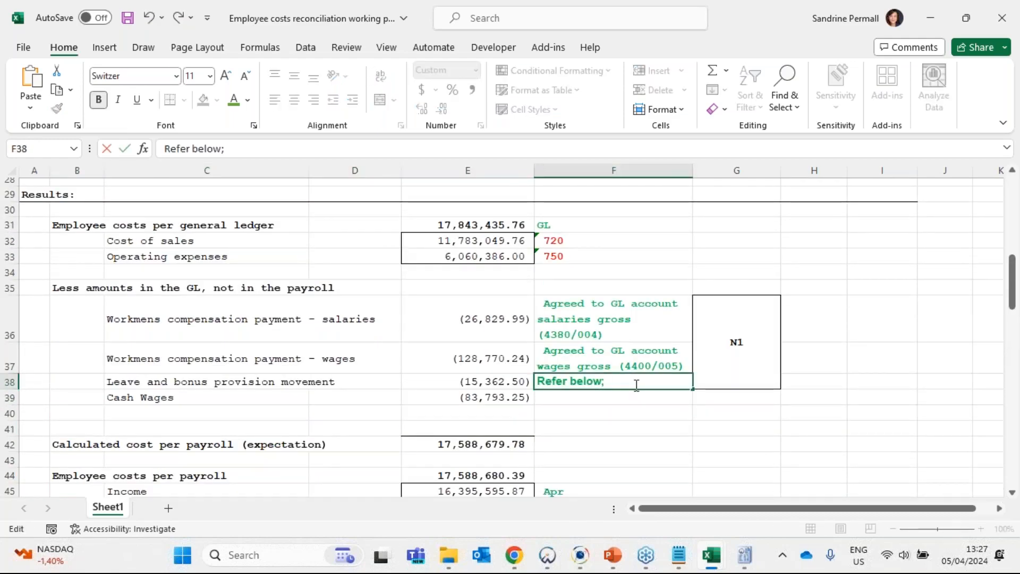
type(" balance at year")
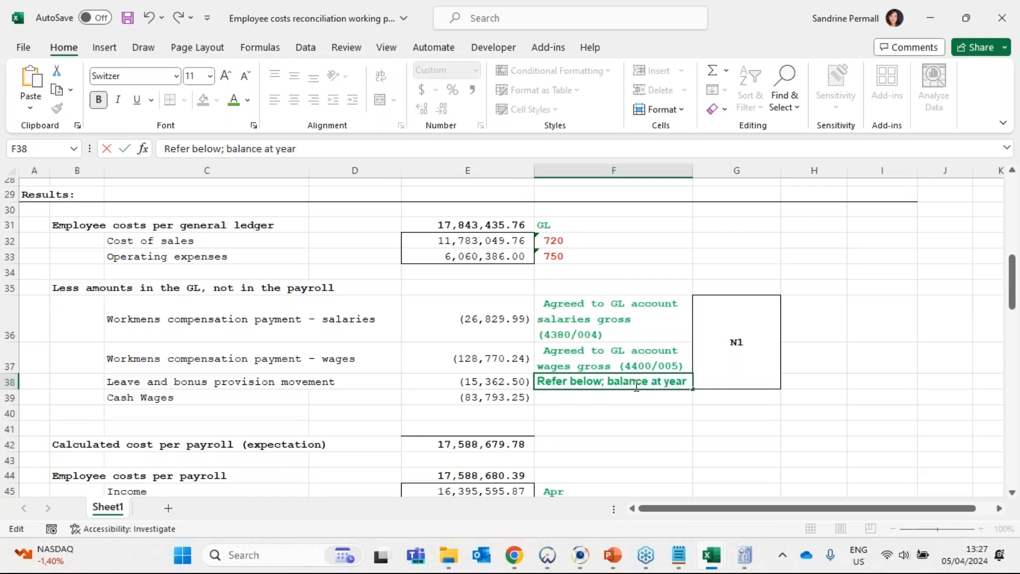
type(" ende")
key("BackSpace")
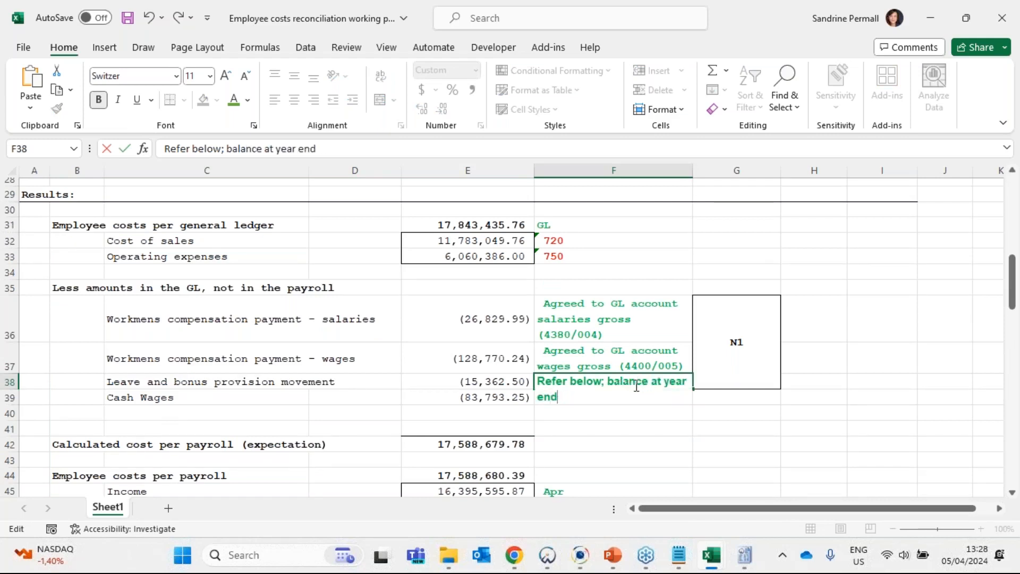
type("y")
key("BackSpace")
type("tested in")
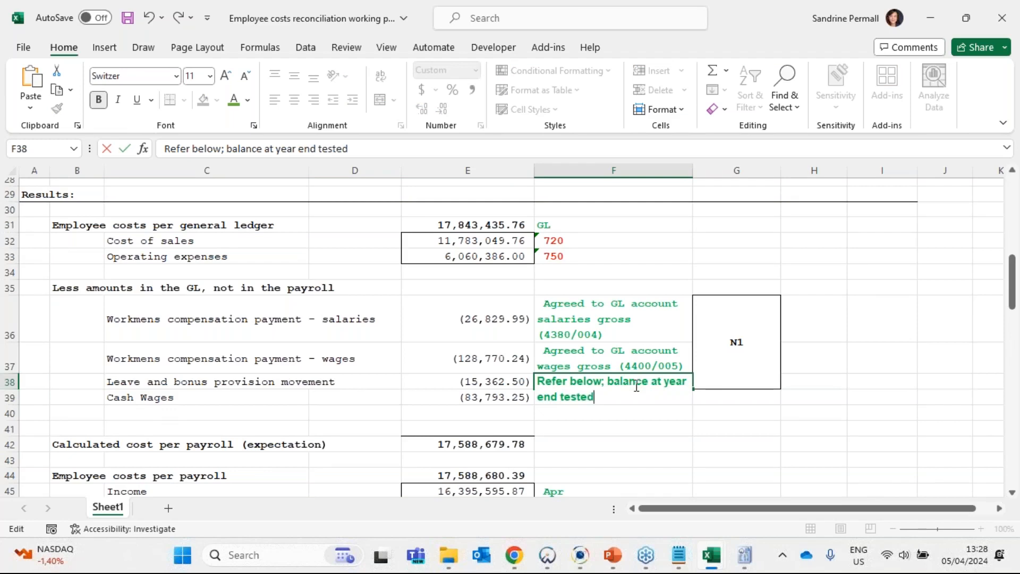
type(" tarde")
key("BackSpace")
key("BackSpace")
type("ade payables")
key("ctrl+Return")
mouse_move(580, 555)
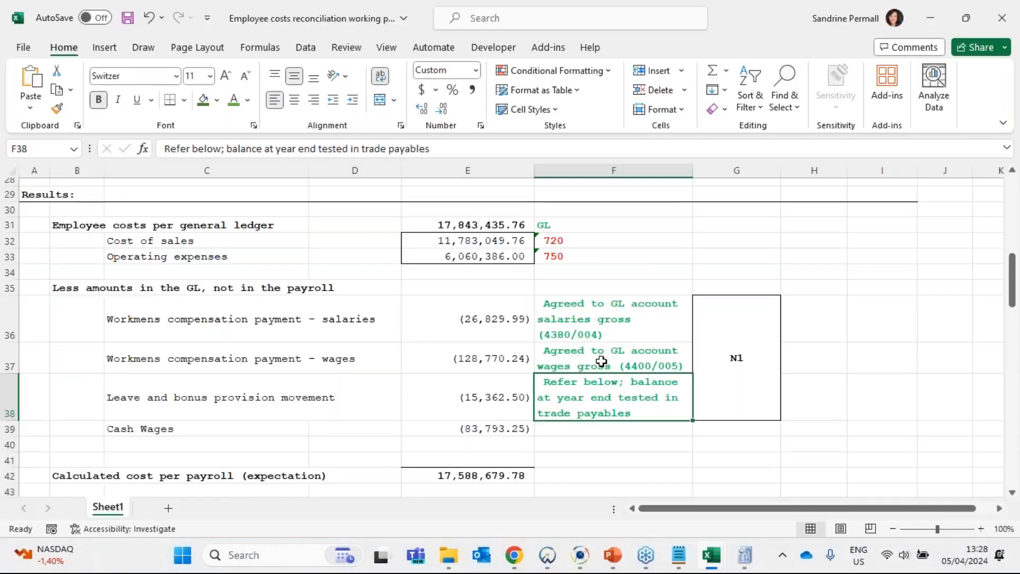
- Enter the Cash Wages reference "Cash wages paid - agreed with 4400/005 Wages Gross GL account - immaterial" in F39
scroll(601, 362, "down", 2)
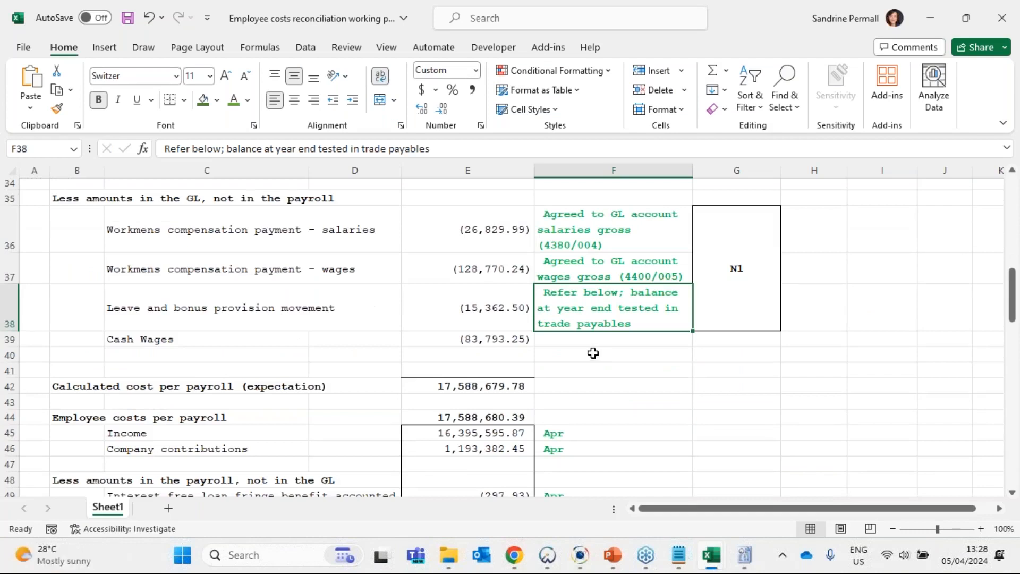
left_click(585, 343)
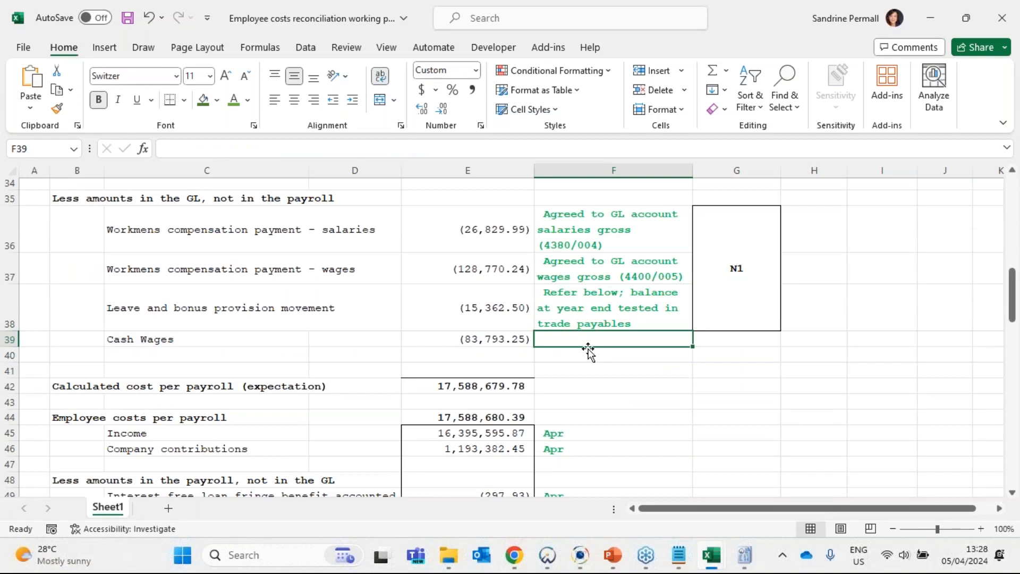
type("Cash wage")
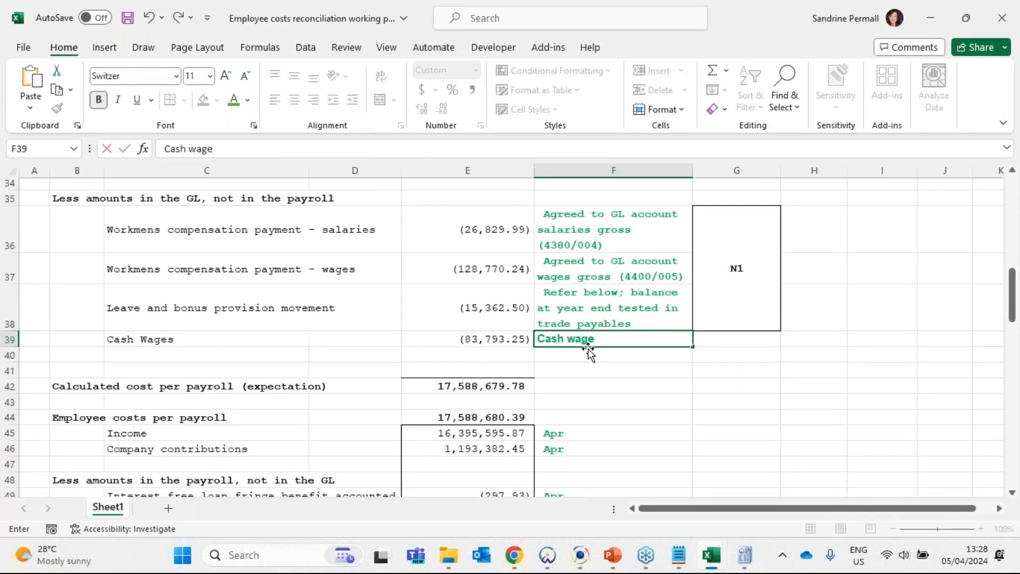
type("s paid - agreed wit")
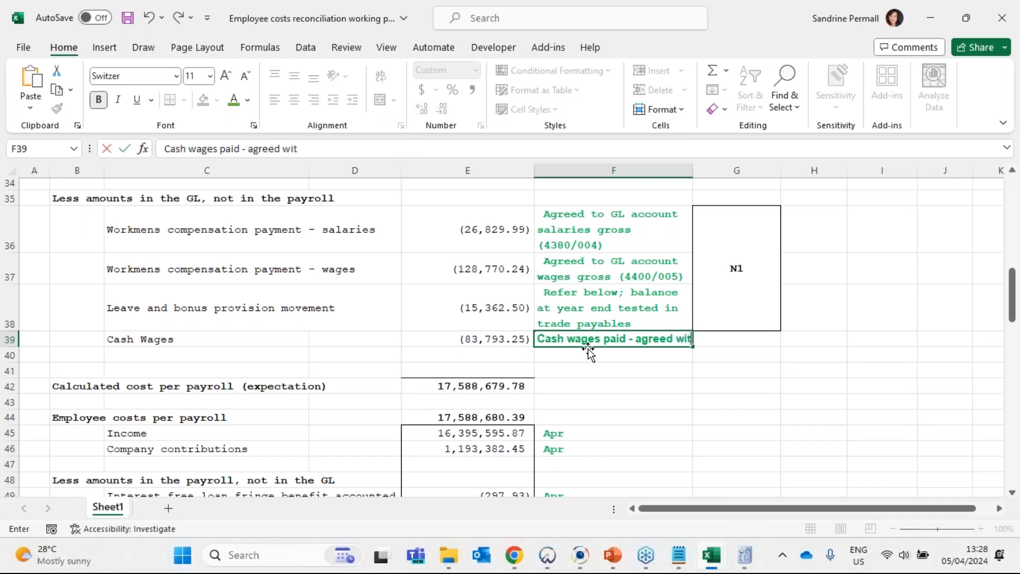
type("h 4400/005")
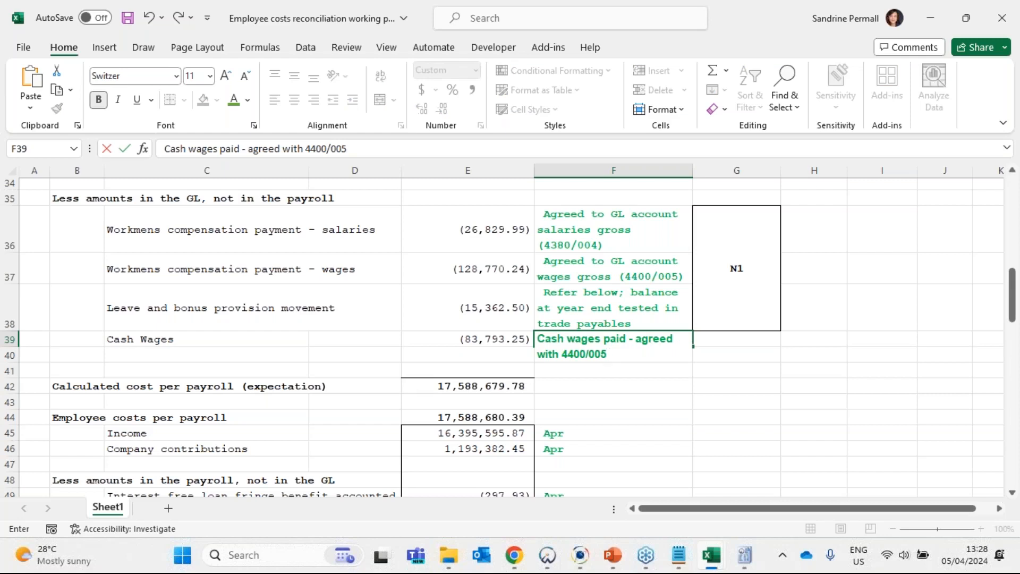
type("Wages Gross GL")
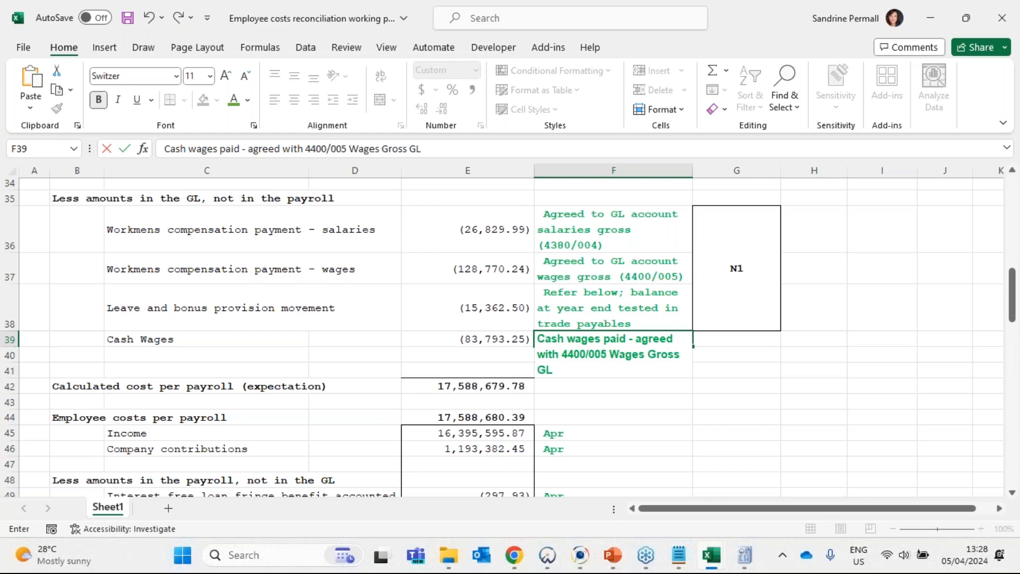
type(" account - im")
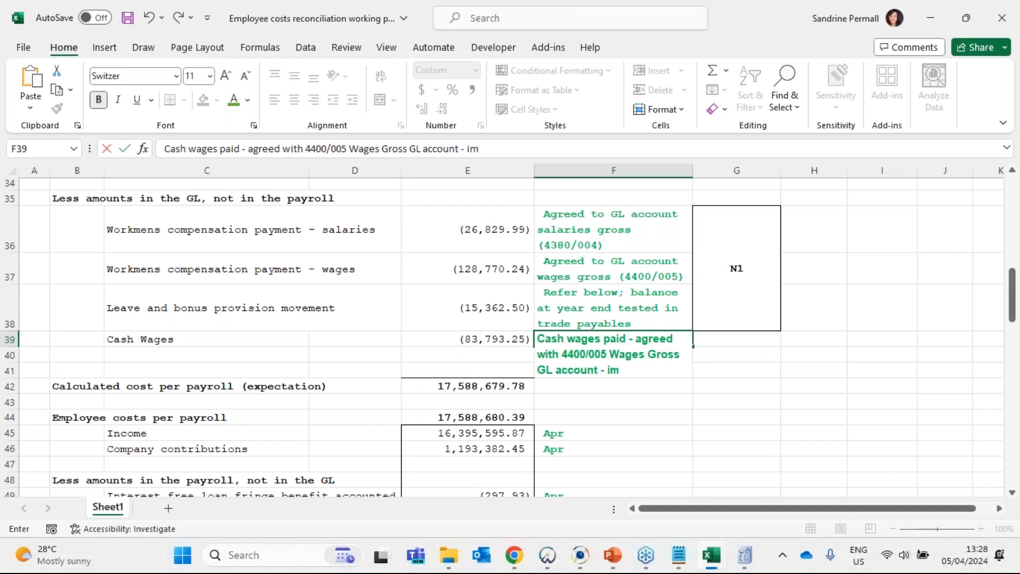
type("material")
key("Return")
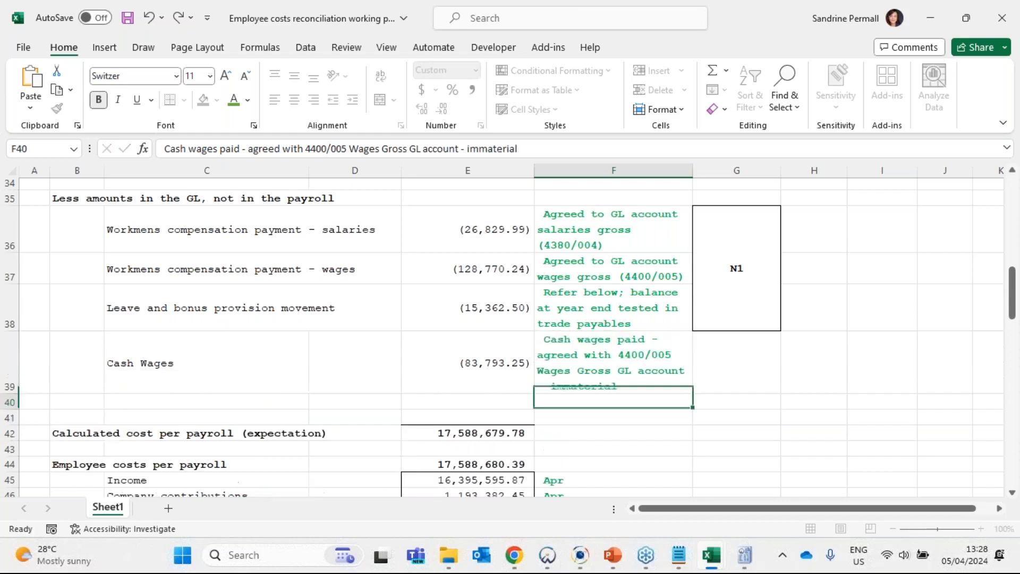
- Check the materiality amounts, and remove the ending "- immaterial" from the Cash Wages reference in F39
left_click(604, 385)
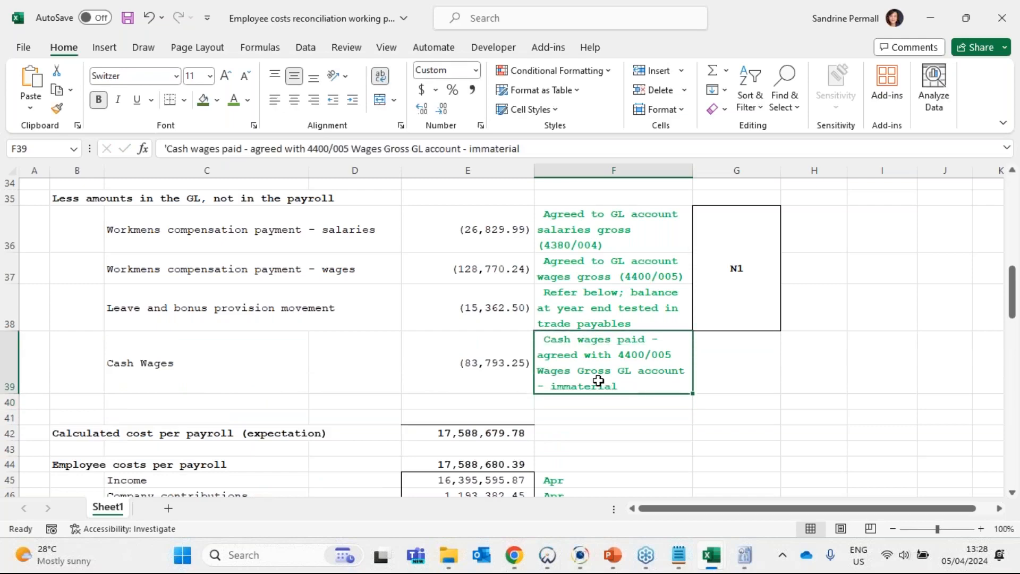
scroll(599, 380, "up", 10)
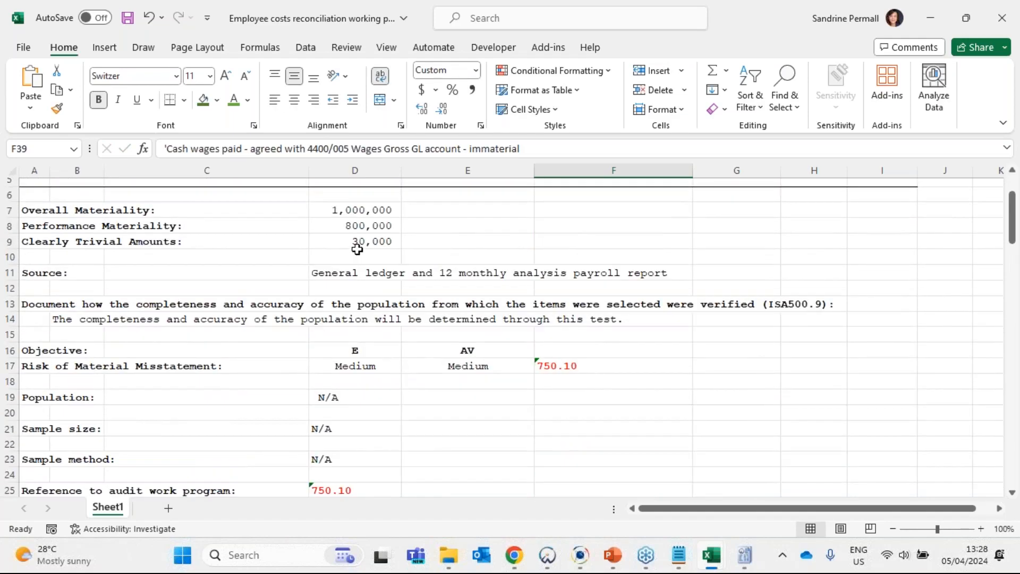
scroll(560, 352, "down", 8)
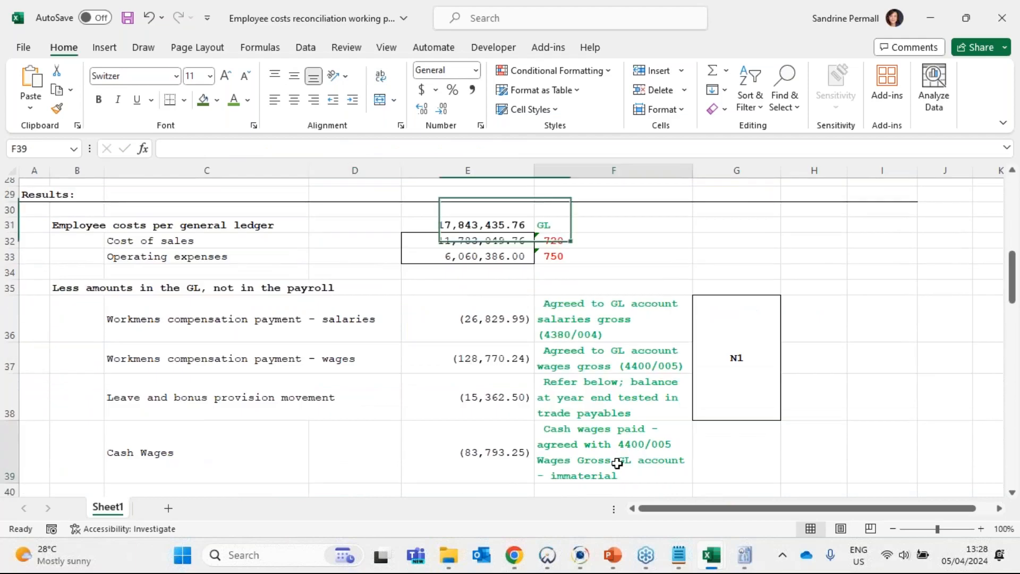
scroll(548, 230, "down", 1)
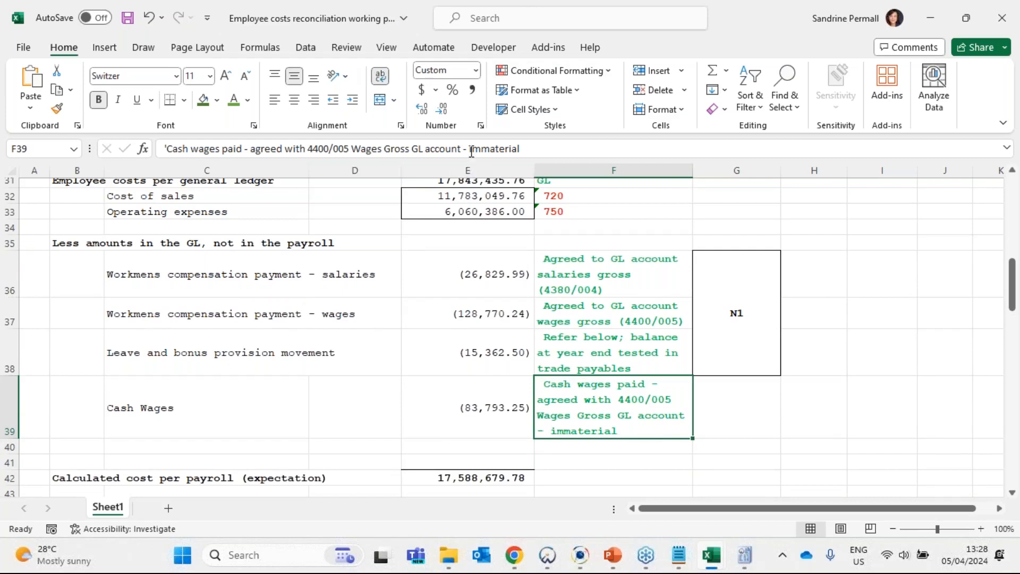
left_click_drag(464, 148, 641, 139)
key("BackSpace")
key("Return")
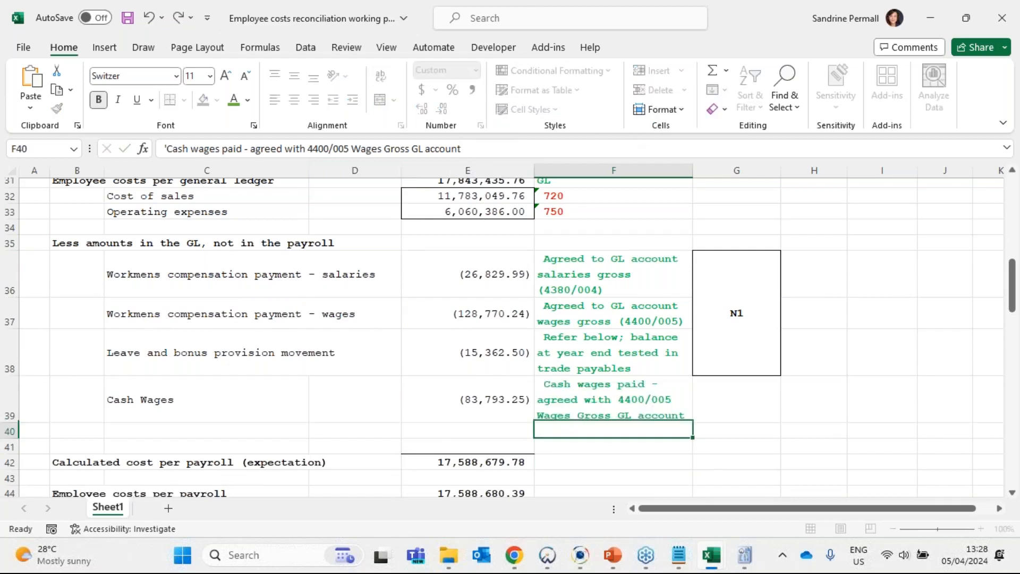
left_click(624, 405)
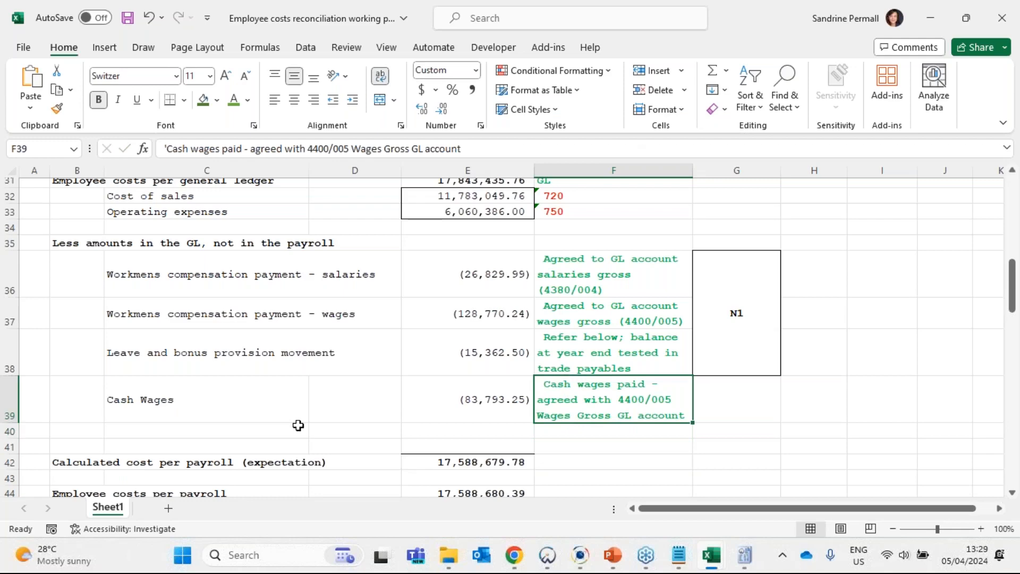
- Compare the Performance Materiality amount in row 8 with the Cash Wages reconciling amount in E39
scroll(342, 372, "up", 5)
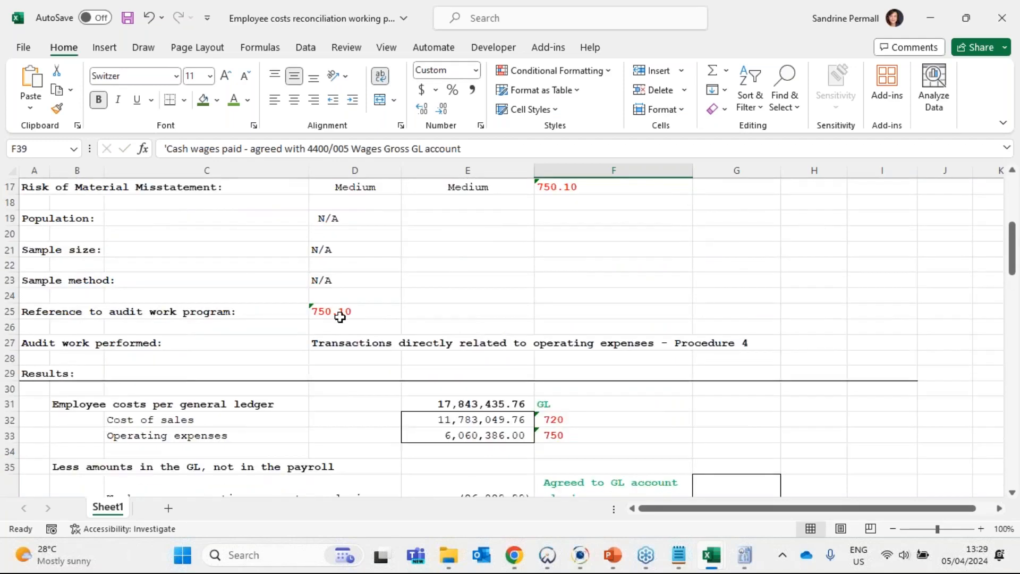
scroll(339, 317, "up", 4)
left_click(371, 225)
left_click(9, 225)
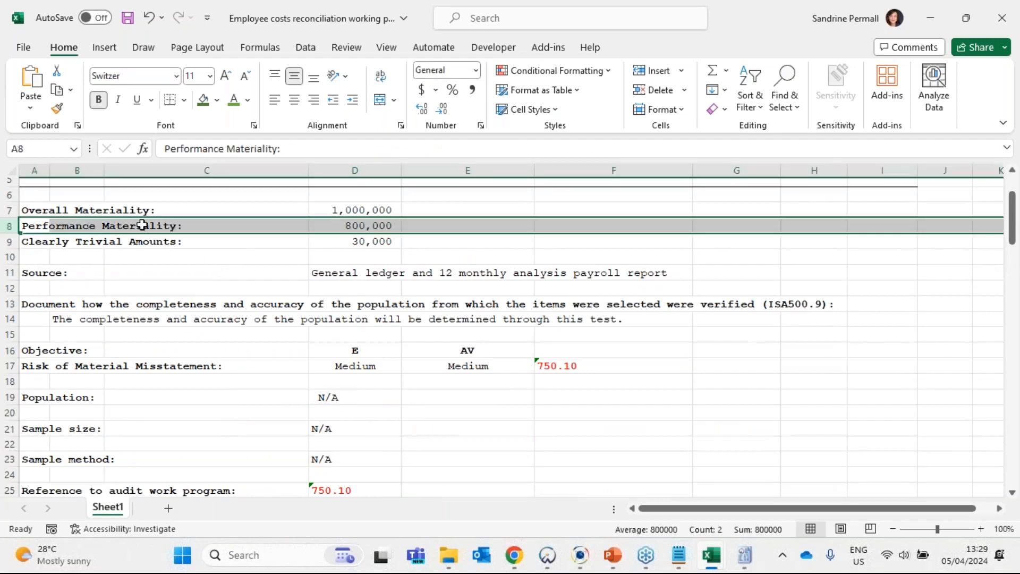
left_click_drag(35, 226, 386, 225)
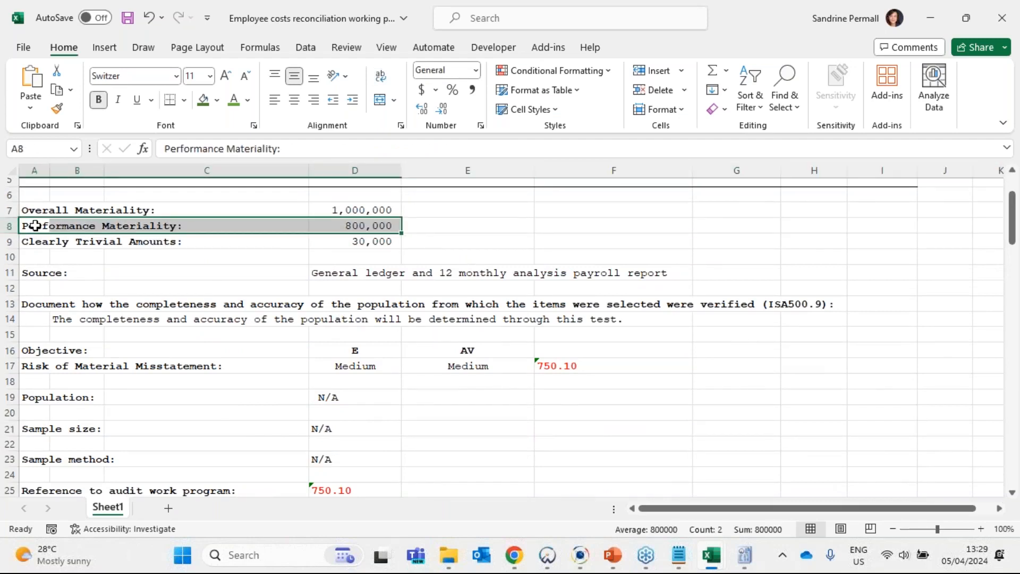
left_click(373, 225)
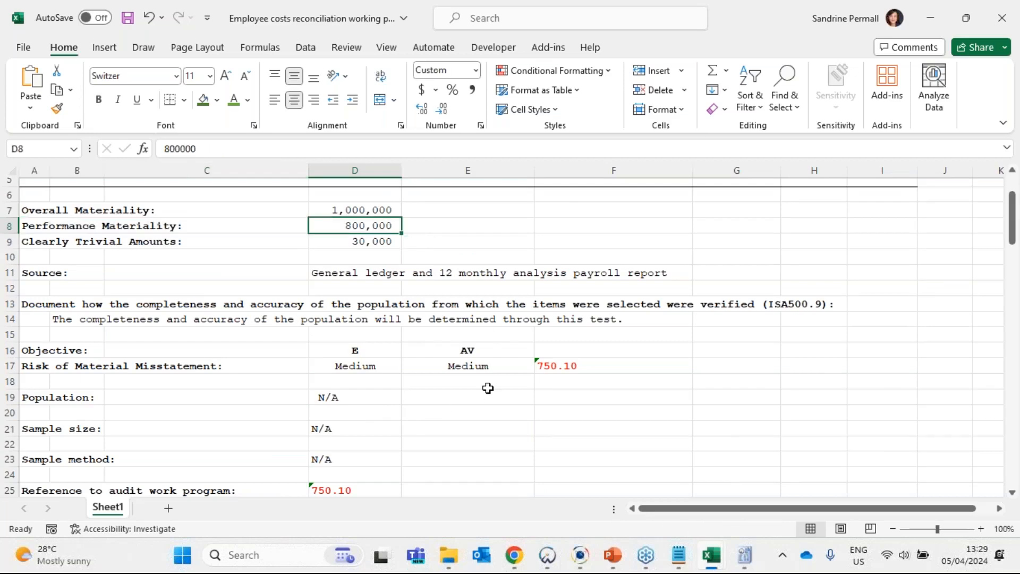
scroll(485, 385, "down", 5)
scroll(485, 381, "down", 5)
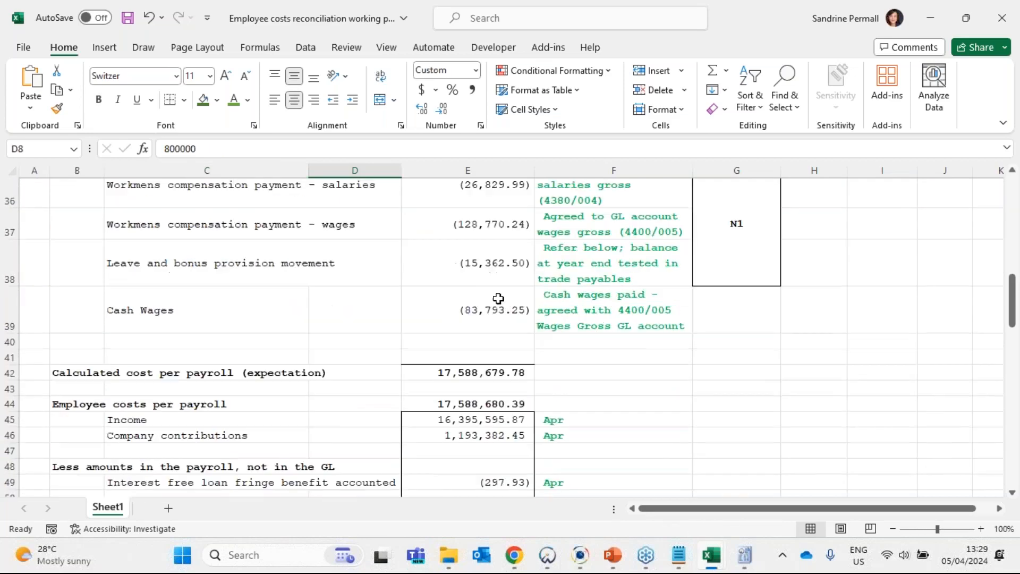
left_click(484, 308)
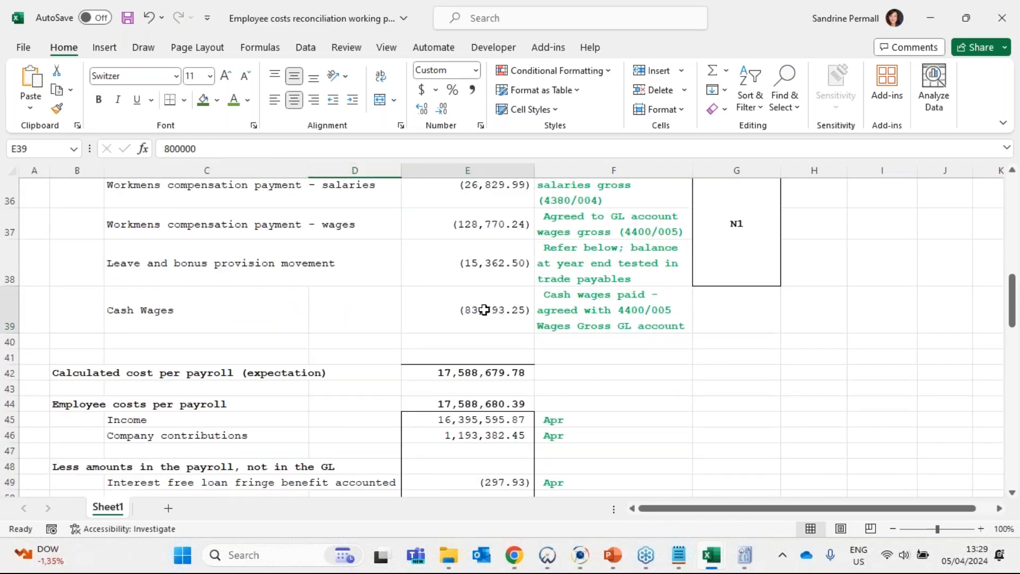
key("Up")
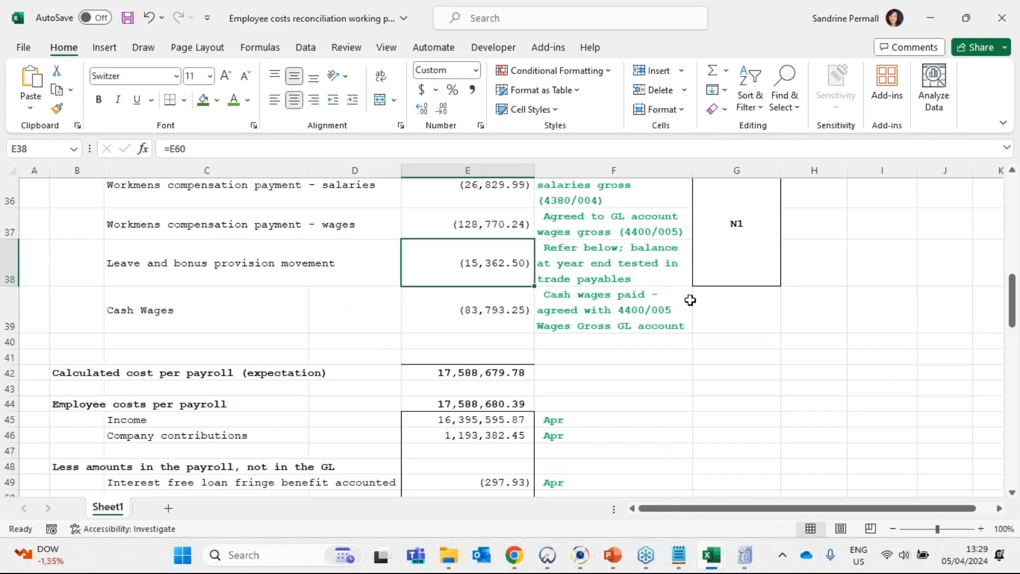
left_click(501, 324)
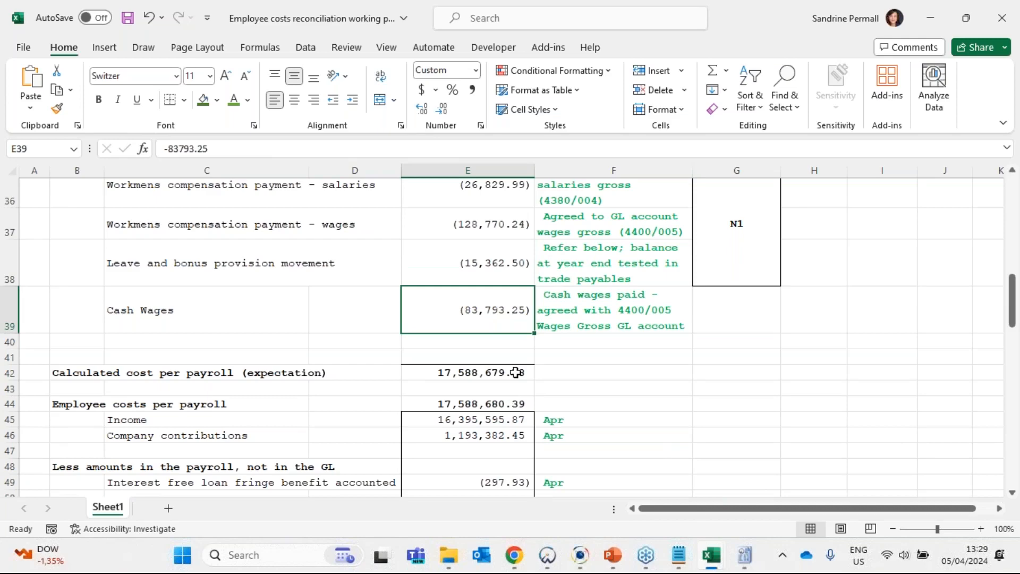
- Sign off the Performed by block with the preparer's initials in G2 and the date 05/04/2024 in G3
scroll(885, 368, "up", 12)
left_click(720, 210)
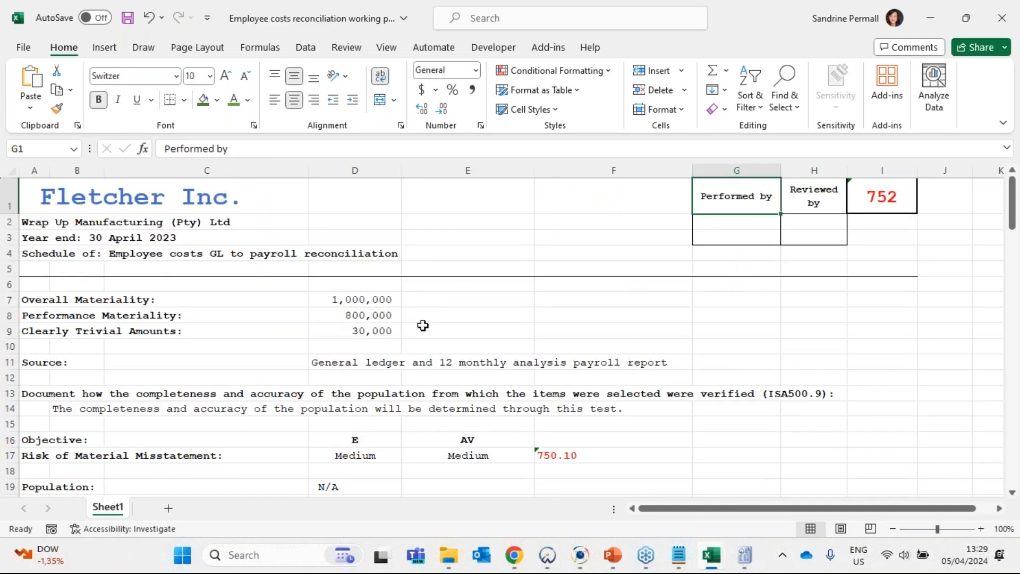
double_click(767, 221)
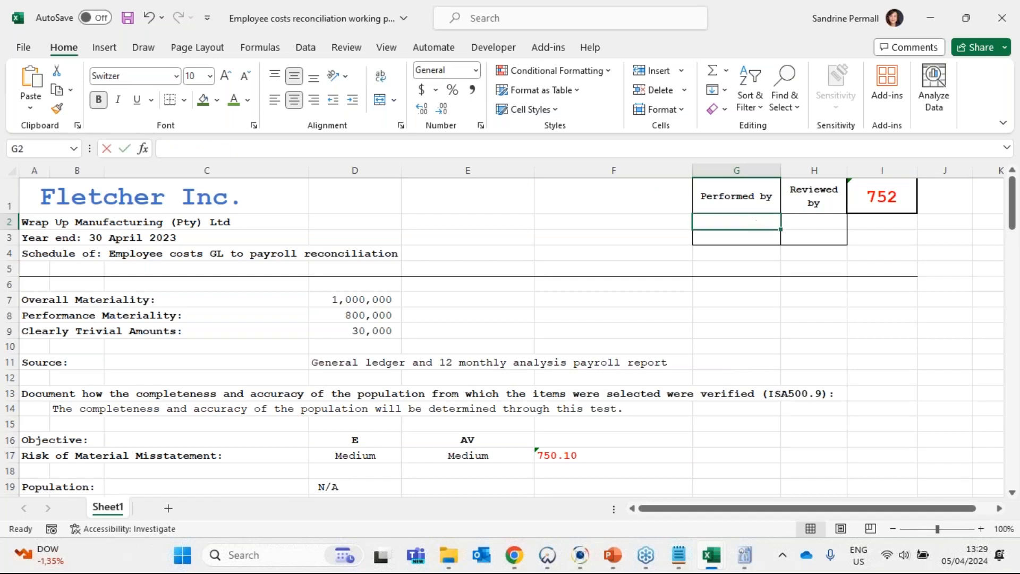
type("SPD")
key("BackSpace")
key("Return")
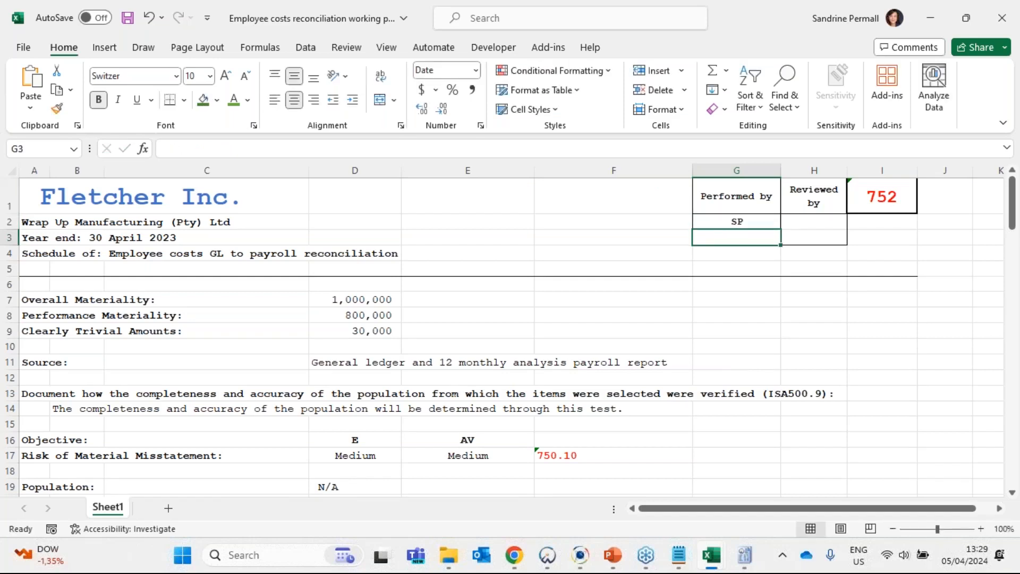
key("ctrl+semicolon")
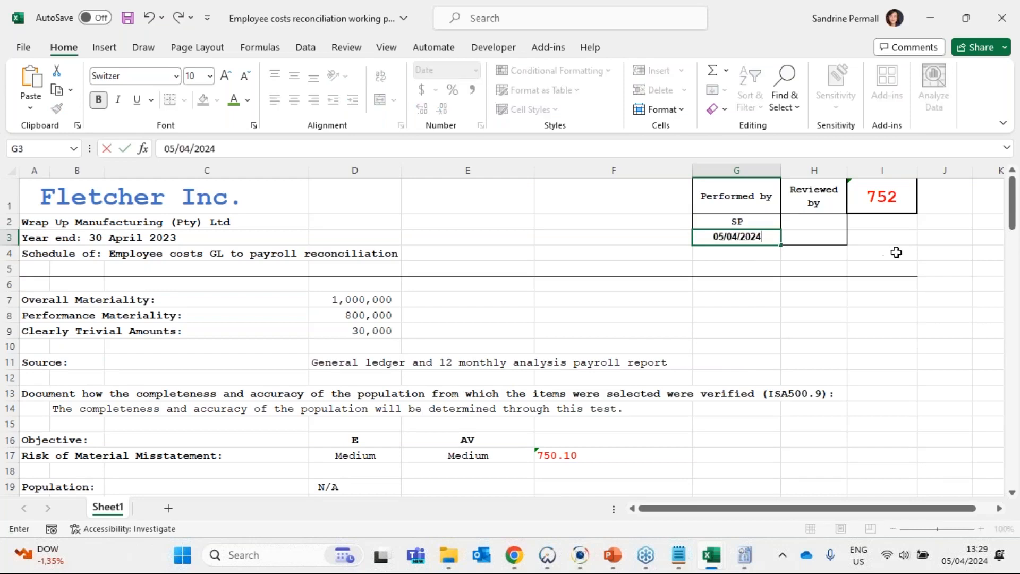
key("ctrl+Return")
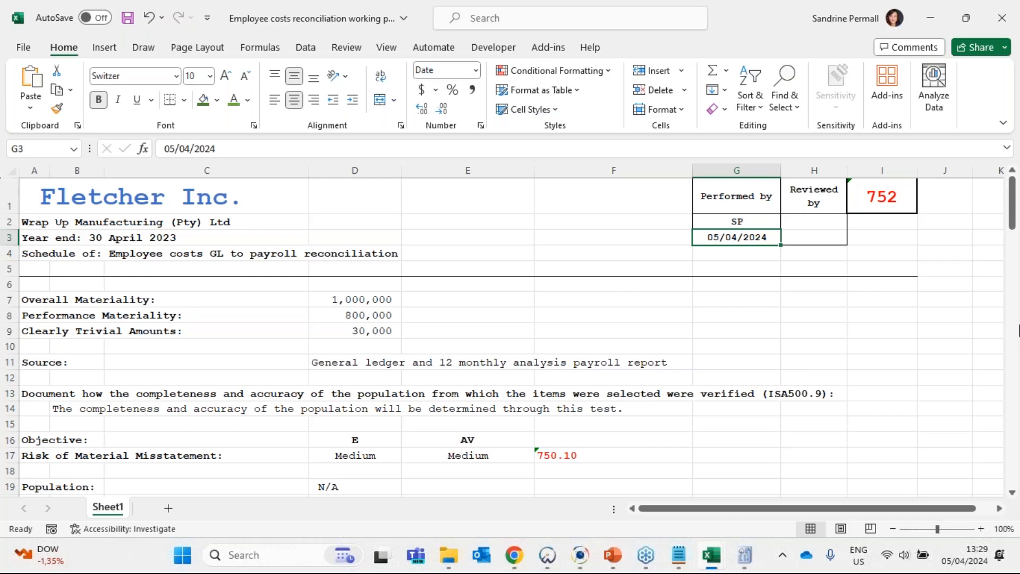
- Review the completed employee costs reconciliation and save the workbook
scroll(584, 376, "down", 4)
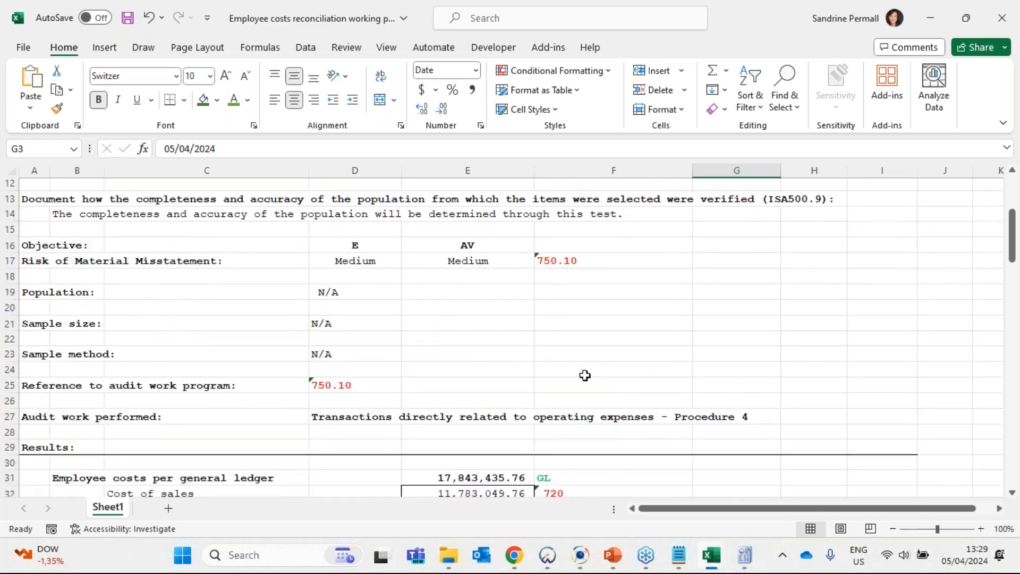
scroll(584, 376, "down", 4)
scroll(643, 409, "down", 4)
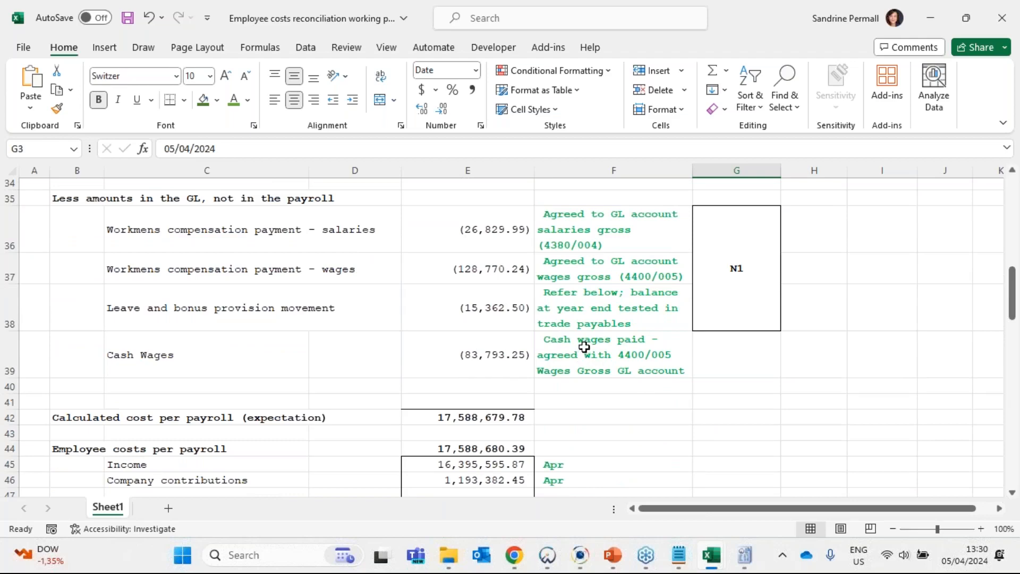
scroll(584, 346, "up", 5)
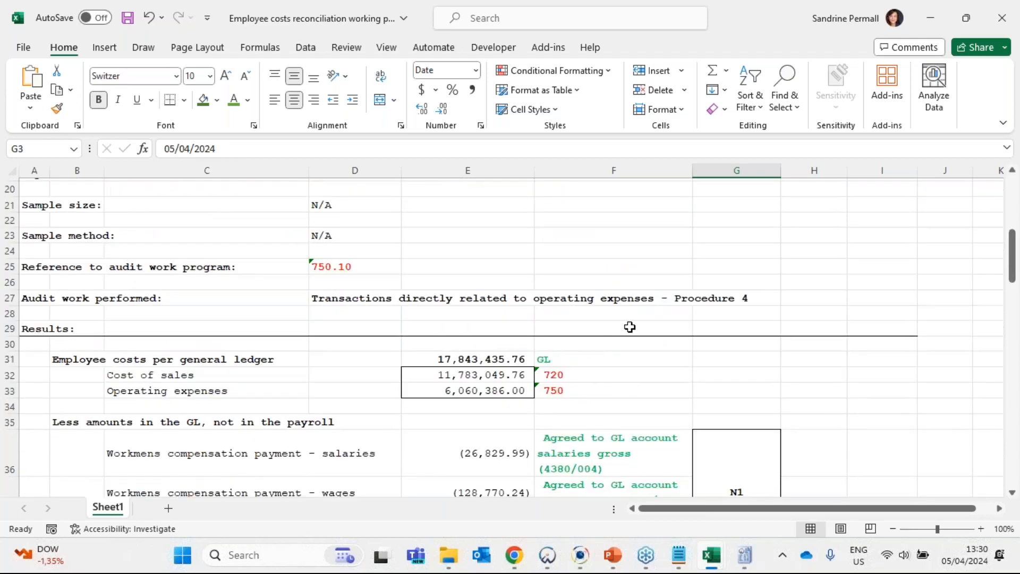
scroll(629, 327, "up", 6)
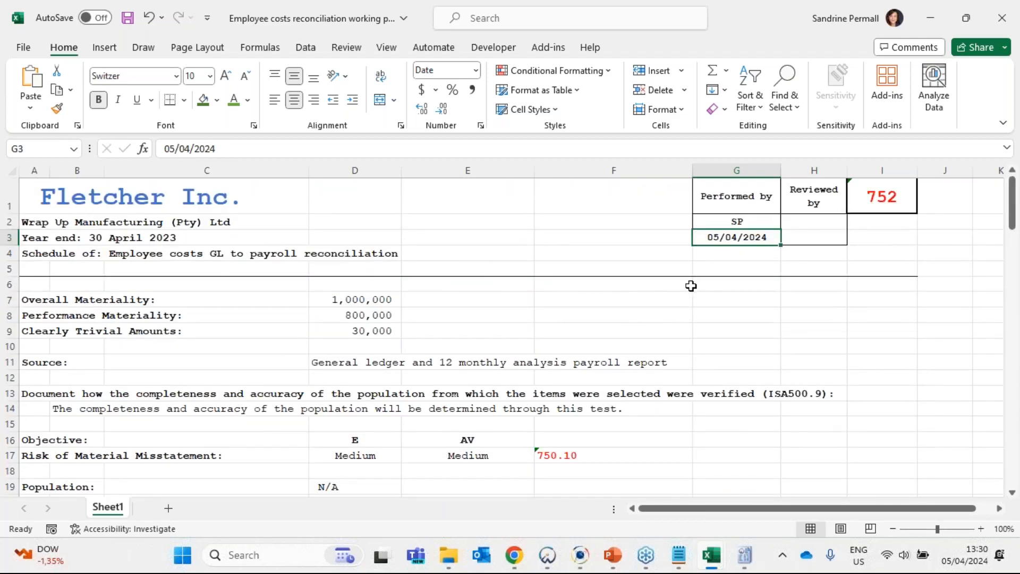
left_click(128, 17)
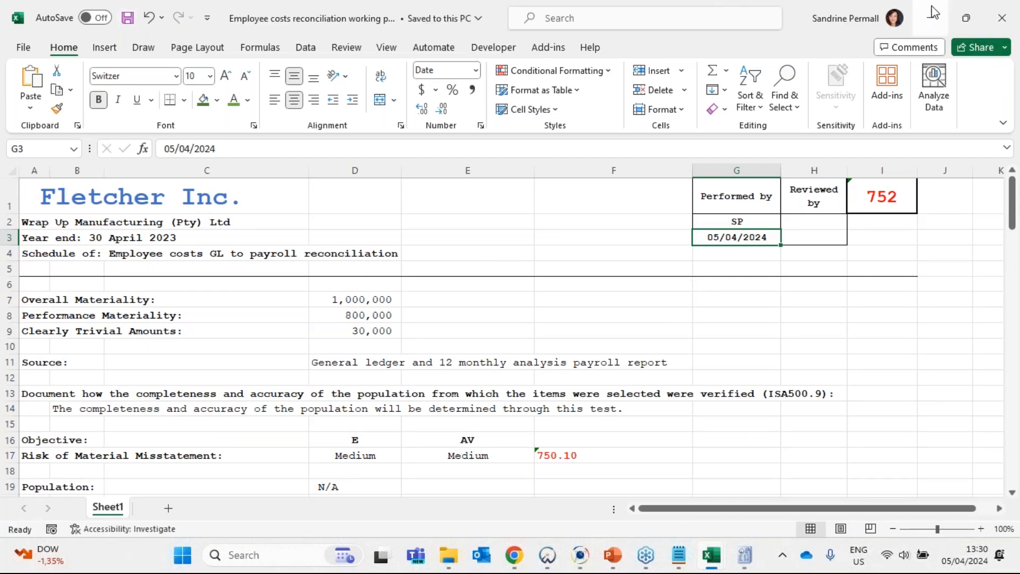
- Switch to the Caseware Document Manager and sign off document 752, Employee costs reconciliation working paper, as completed
left_click(929, 12)
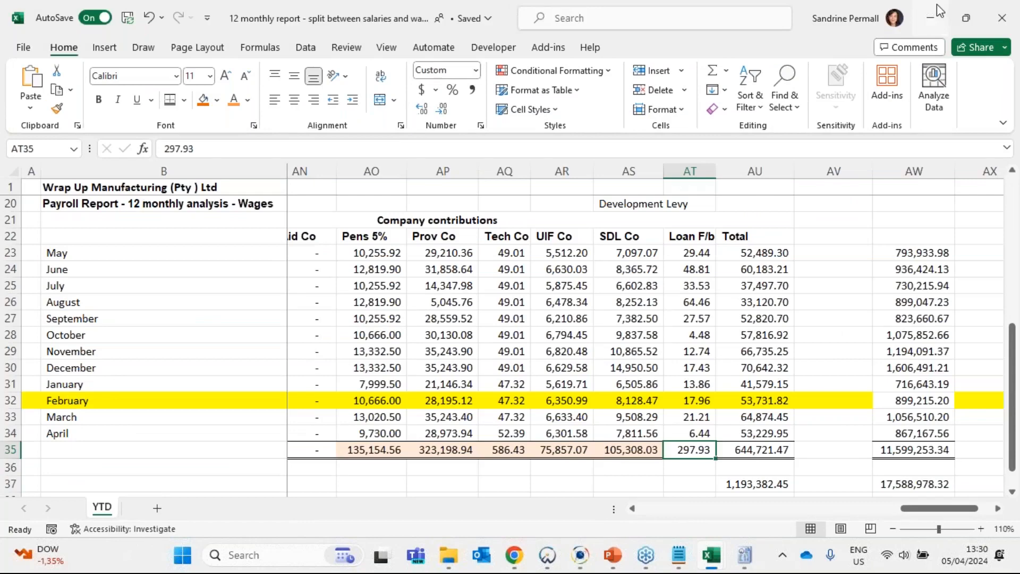
left_click(936, 4)
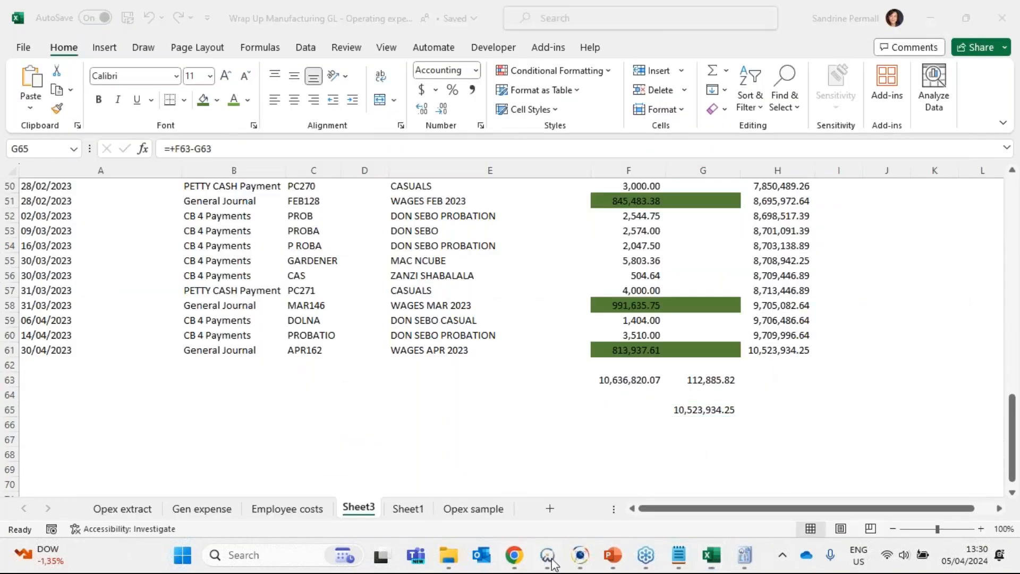
left_click(930, 18)
left_click(213, 517)
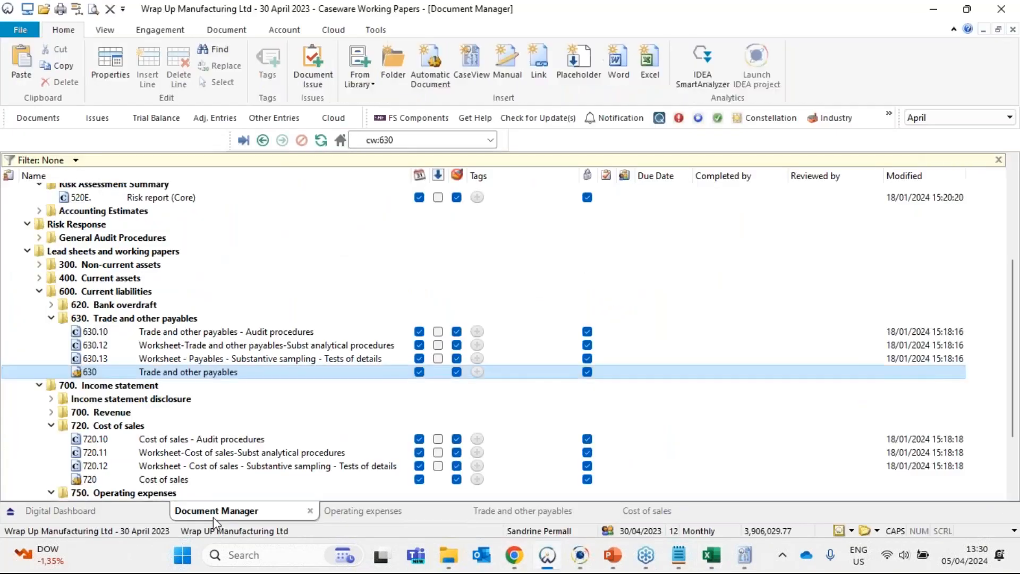
scroll(189, 426, "down", 3)
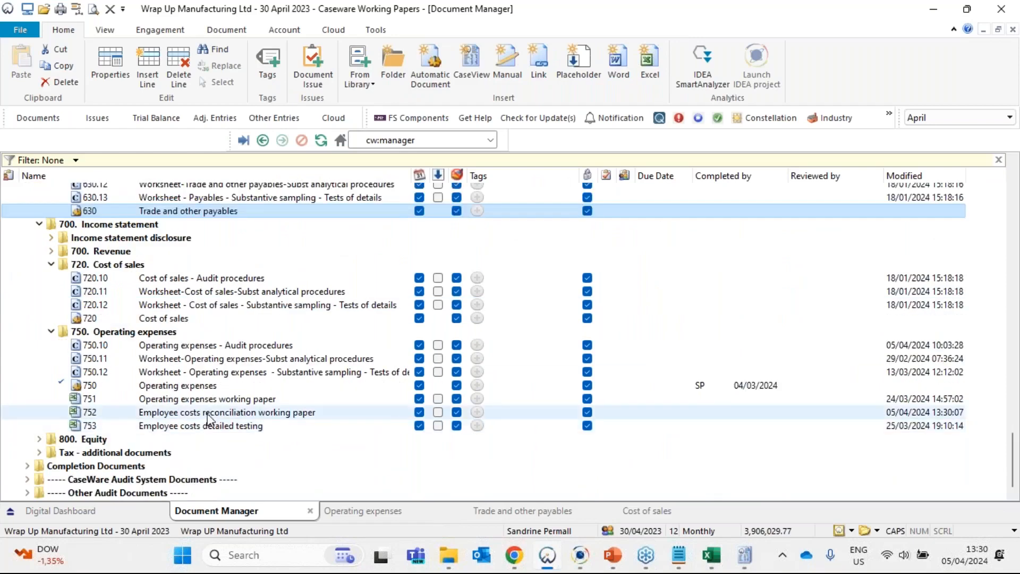
right_click(208, 413)
left_click(269, 509)
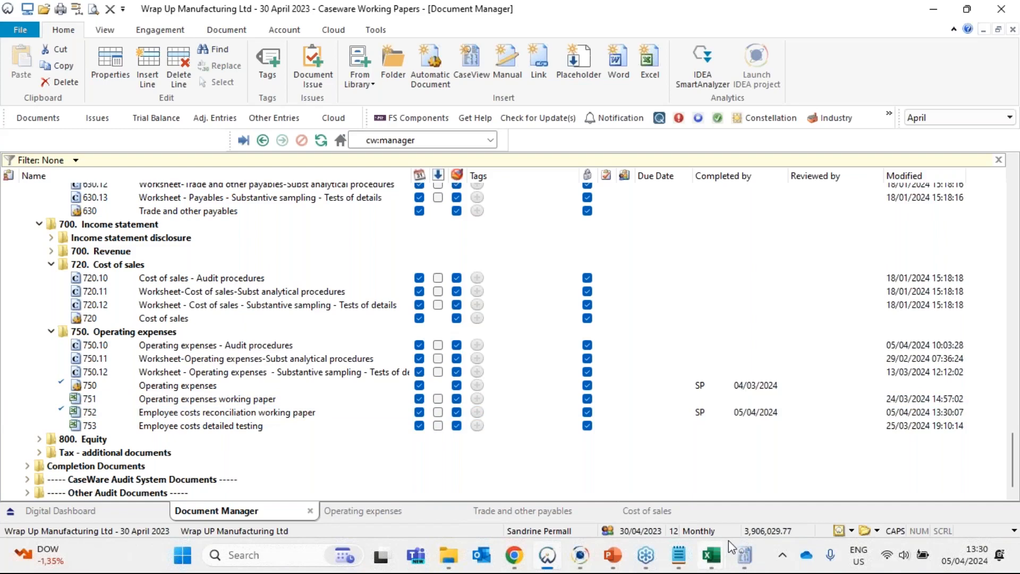
- Switch to the 750.10 Operating expenses audit procedures in CaseView and highlight procedure 4's payroll to general ledger reconciliation text
left_click(745, 556)
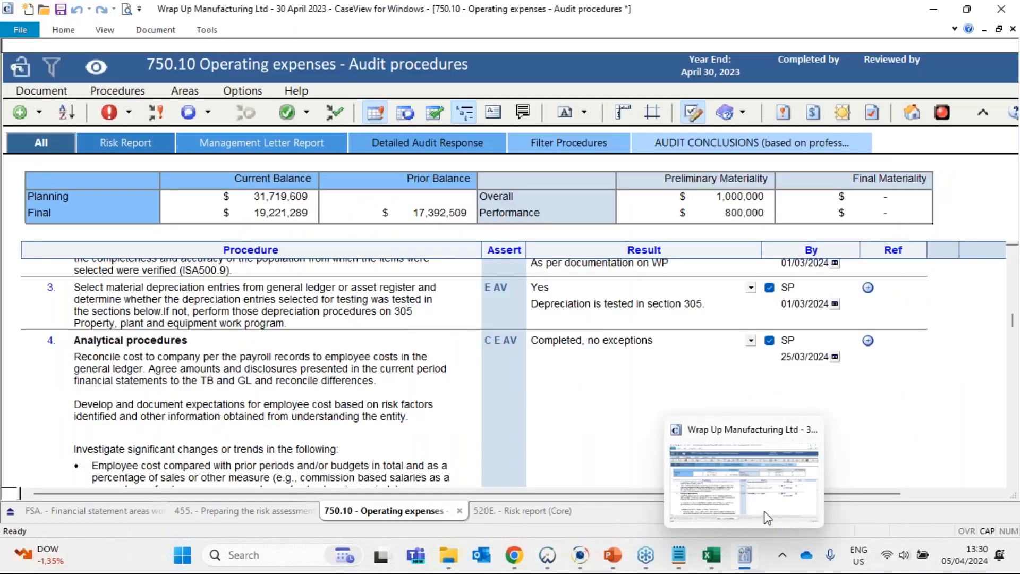
left_click(127, 392)
scroll(255, 342, "down", 3)
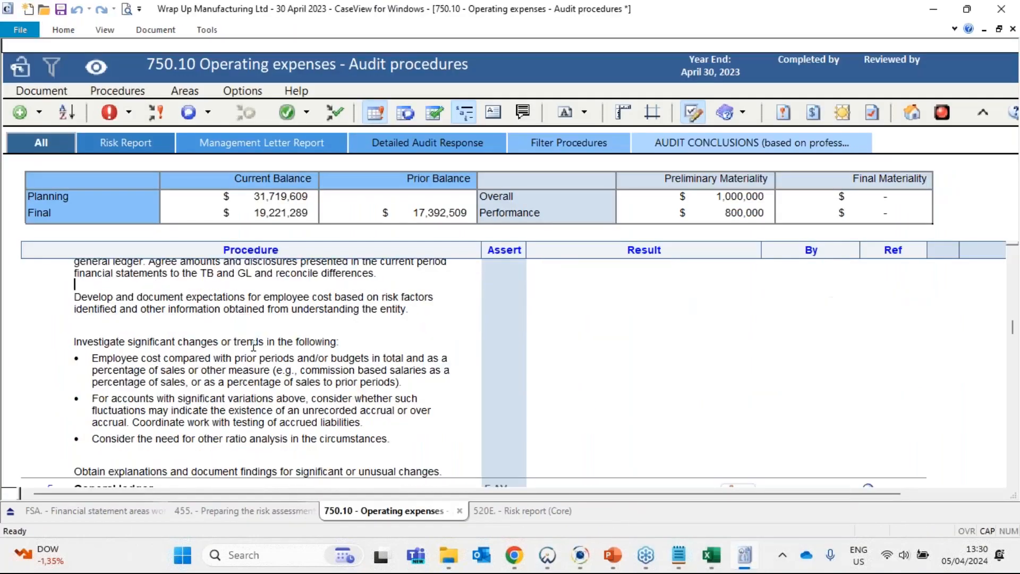
scroll(260, 343, "up", 3)
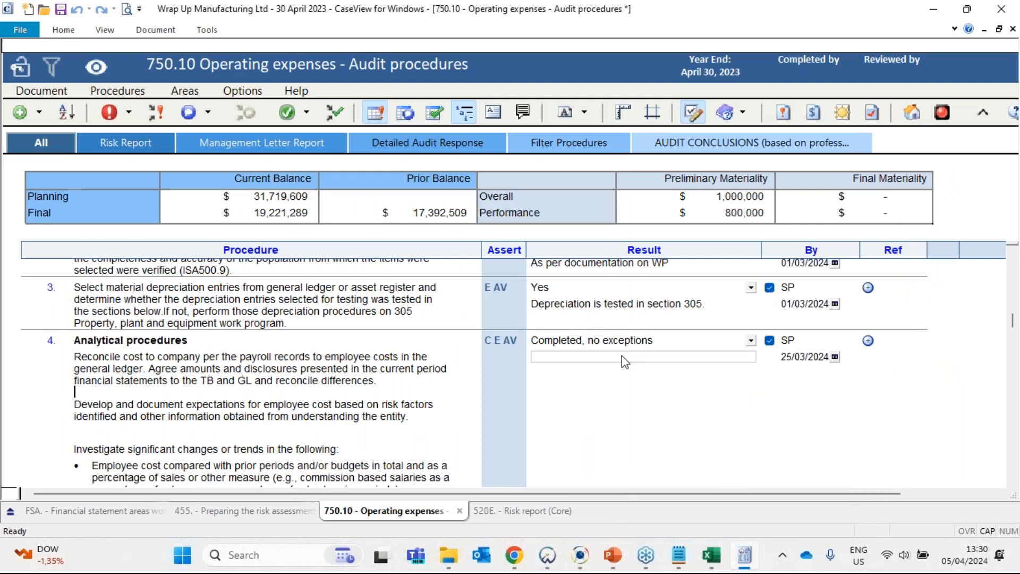
left_click_drag(85, 359, 429, 386)
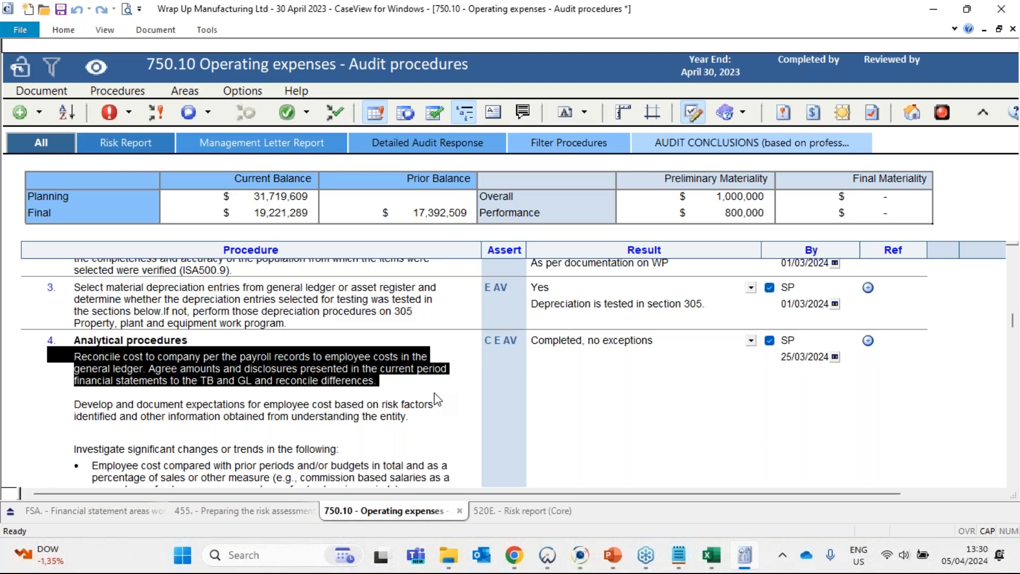
- Read through the rest of procedure 4, procedure 5 and the payroll tests listed under procedure 6
scroll(297, 409, "down", 1)
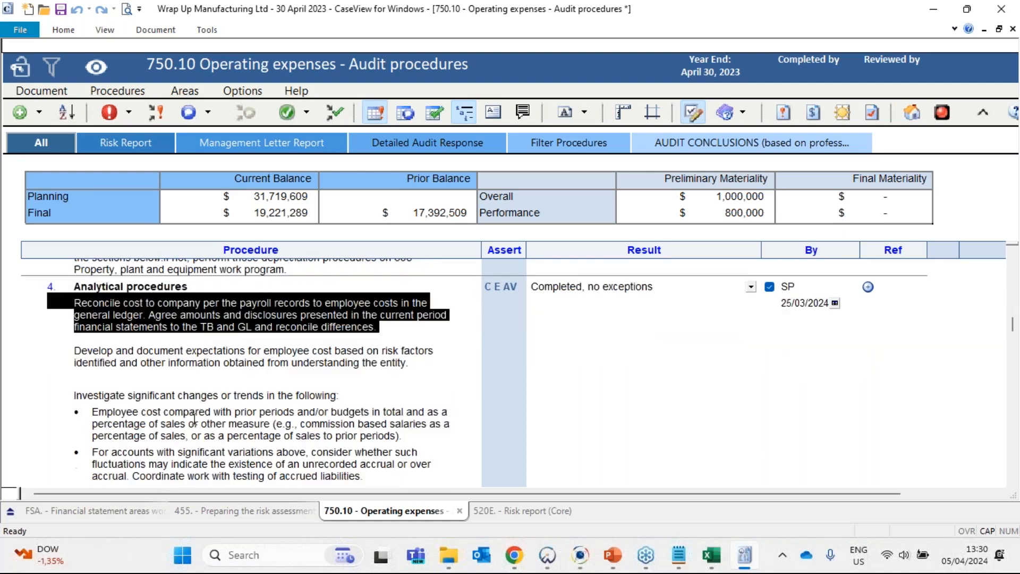
scroll(173, 420, "down", 1)
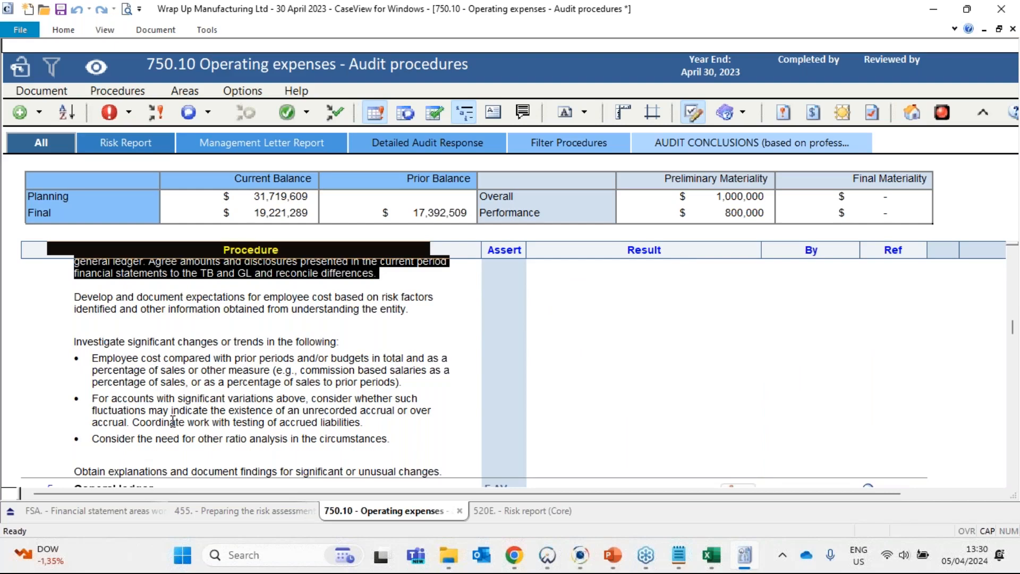
scroll(173, 421, "down", 1)
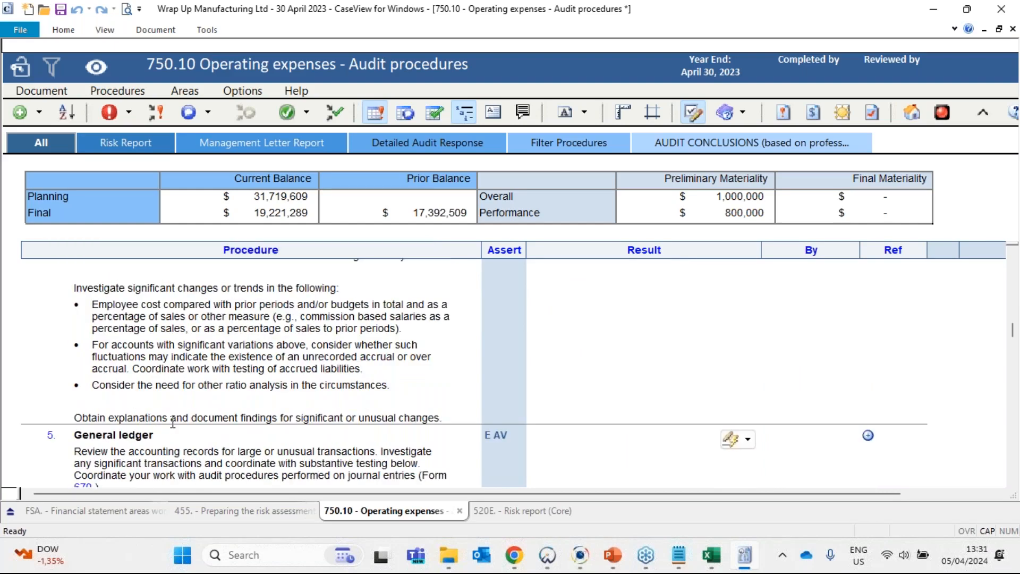
scroll(173, 423, "down", 1)
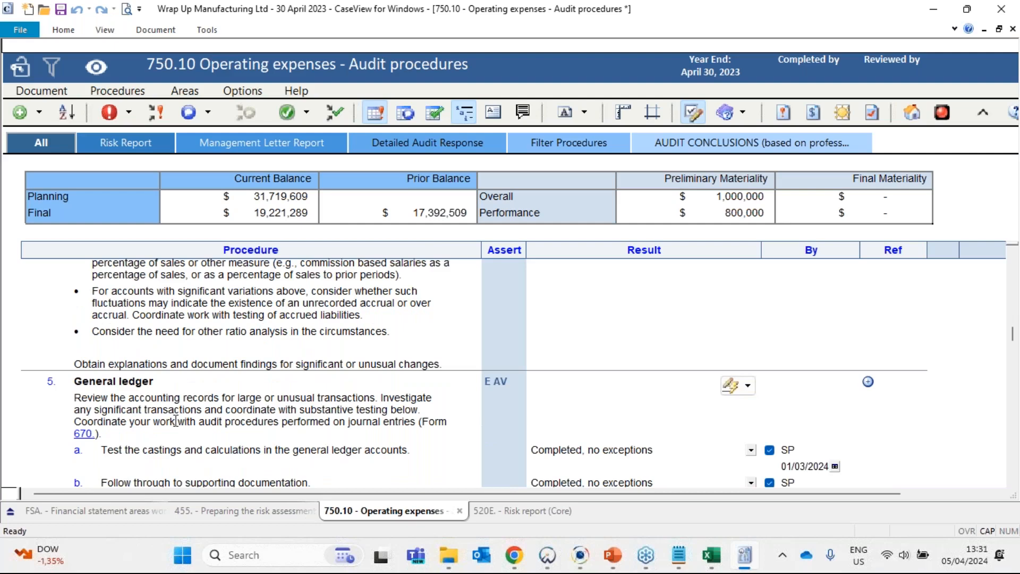
scroll(175, 421, "down", 1)
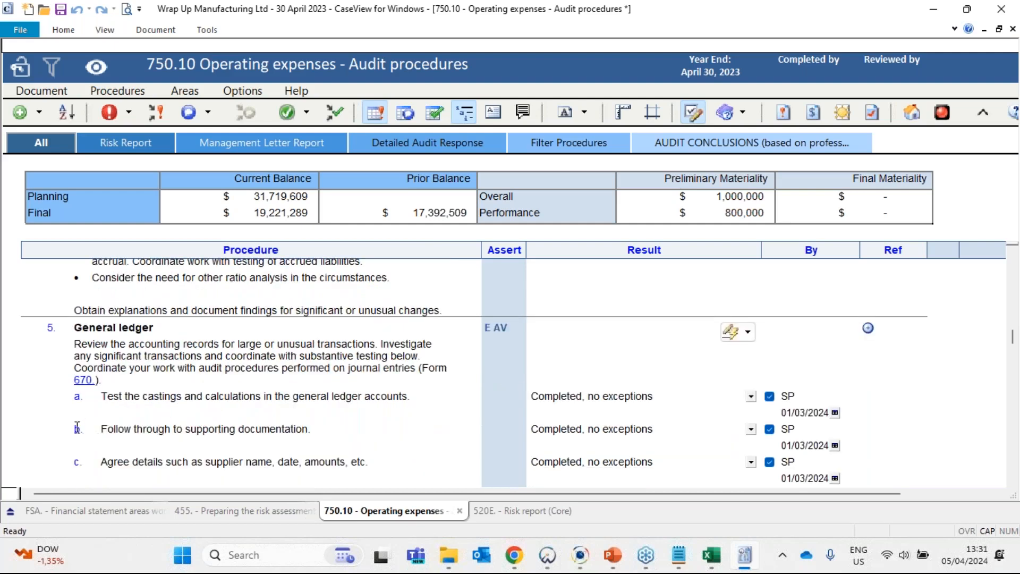
scroll(136, 380, "down", 5)
left_click_drag(81, 325, 332, 340)
left_click(330, 352)
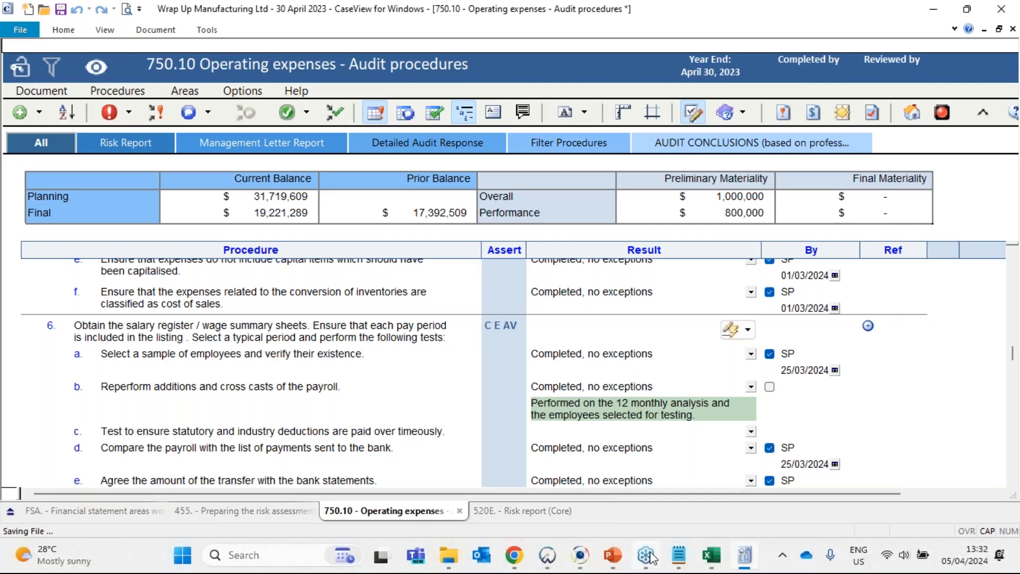
- Open the "February 2023 - Detailed report extract" workbook from the Supporting documents folder
left_click(449, 554)
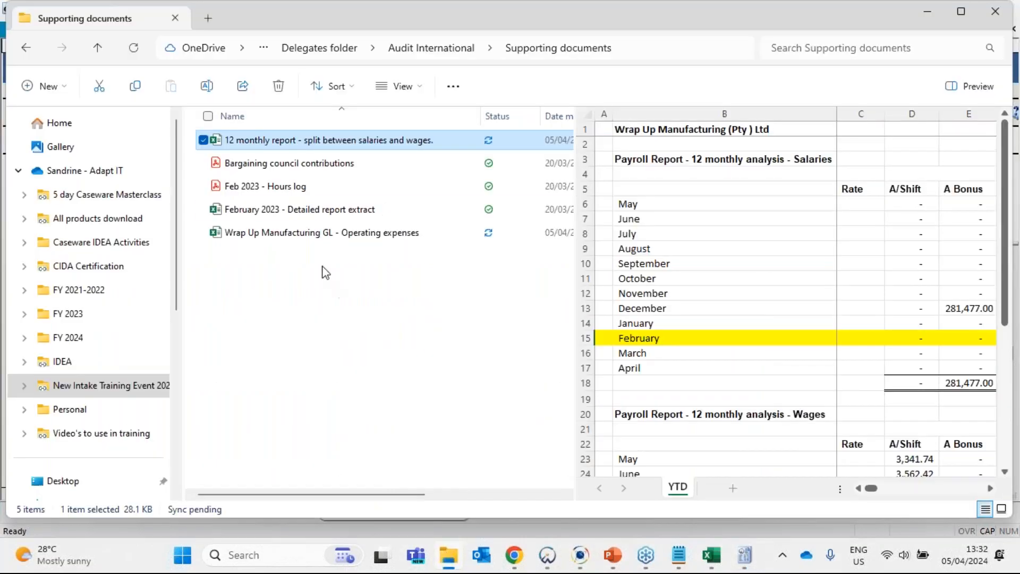
left_click(334, 210)
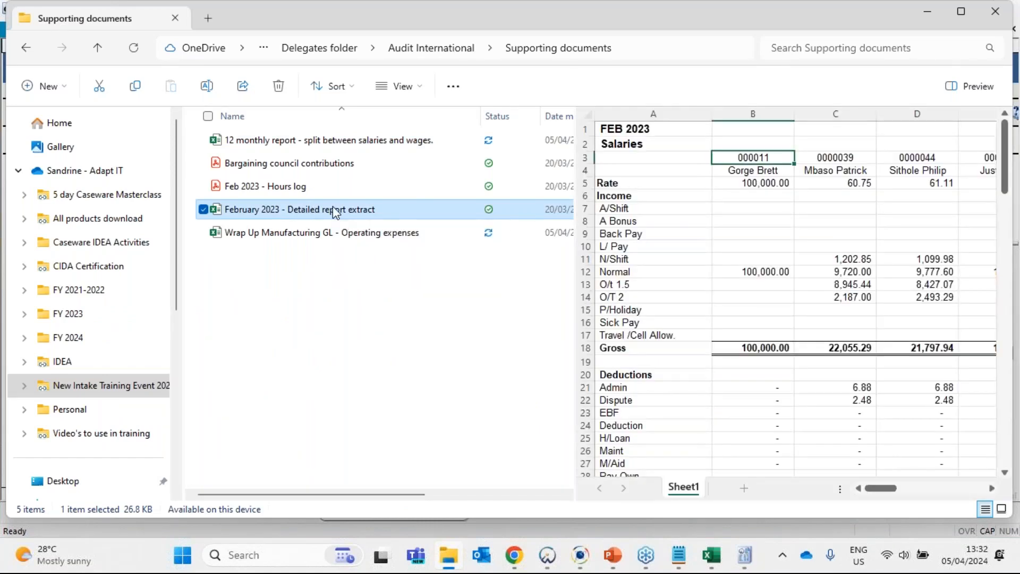
key("alt+Tab")
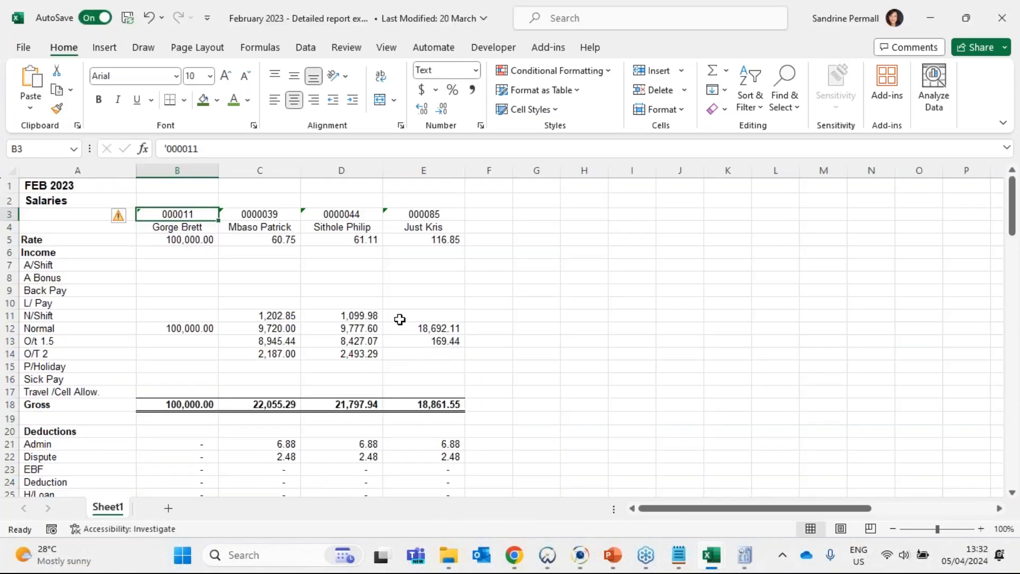
- Examine the sampled employees' February 2023 income, deductions and company contributions, and the totals extracted from the detailed report
scroll(399, 320, "down", 1)
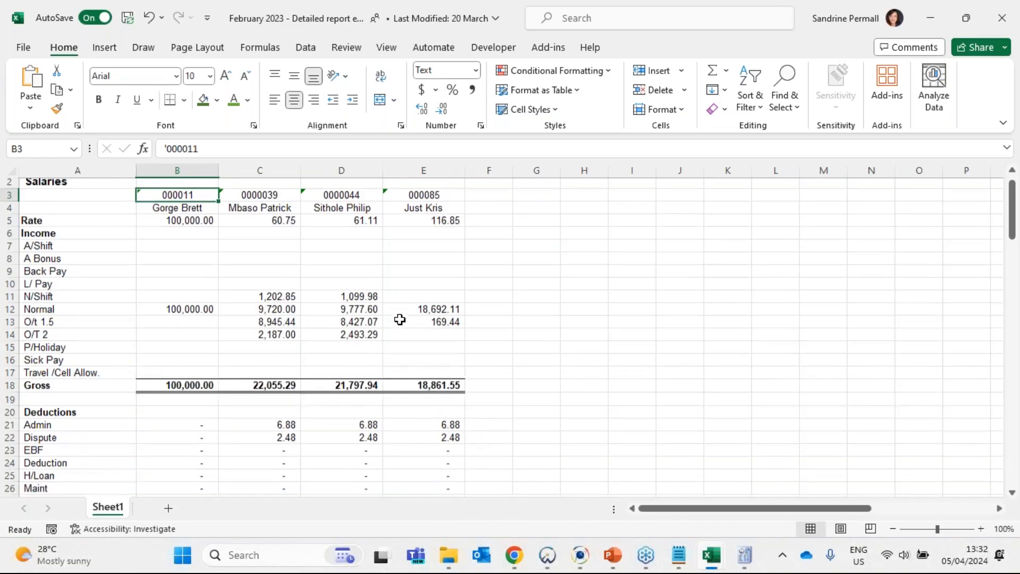
scroll(399, 319, "down", 6)
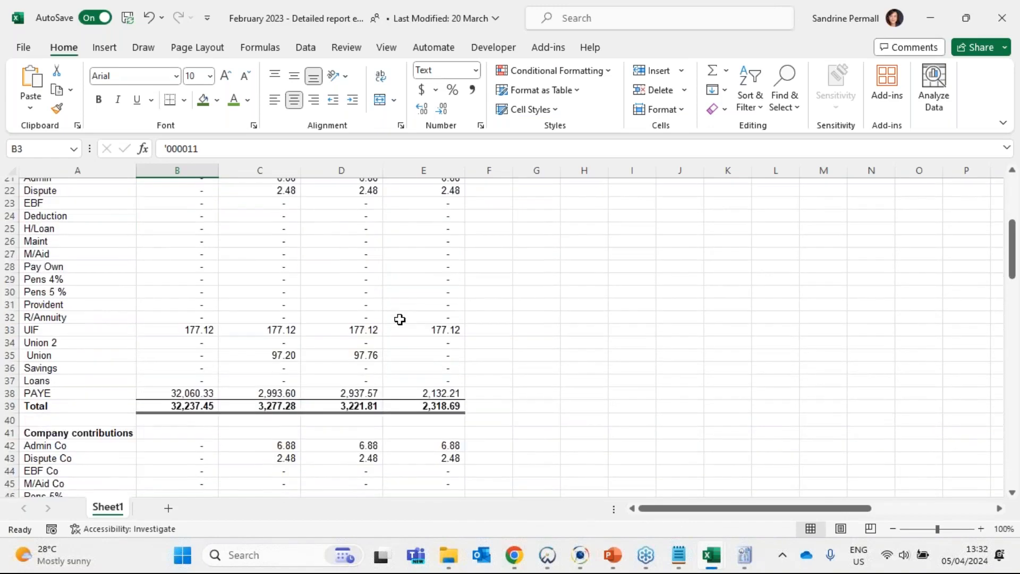
scroll(399, 319, "down", 1)
scroll(399, 319, "down", 20)
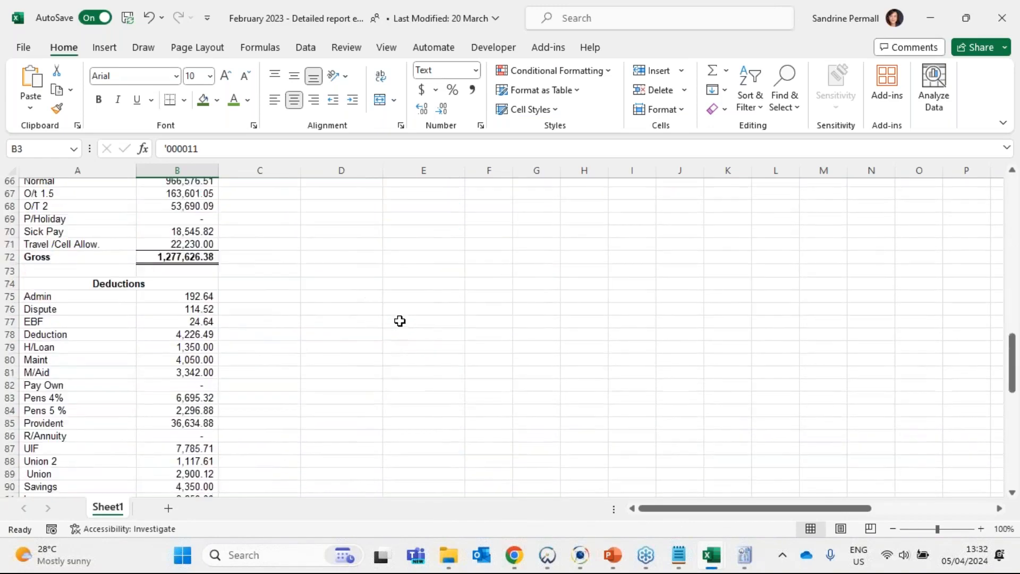
scroll(398, 322, "up", 8)
scroll(398, 322, "up", 14)
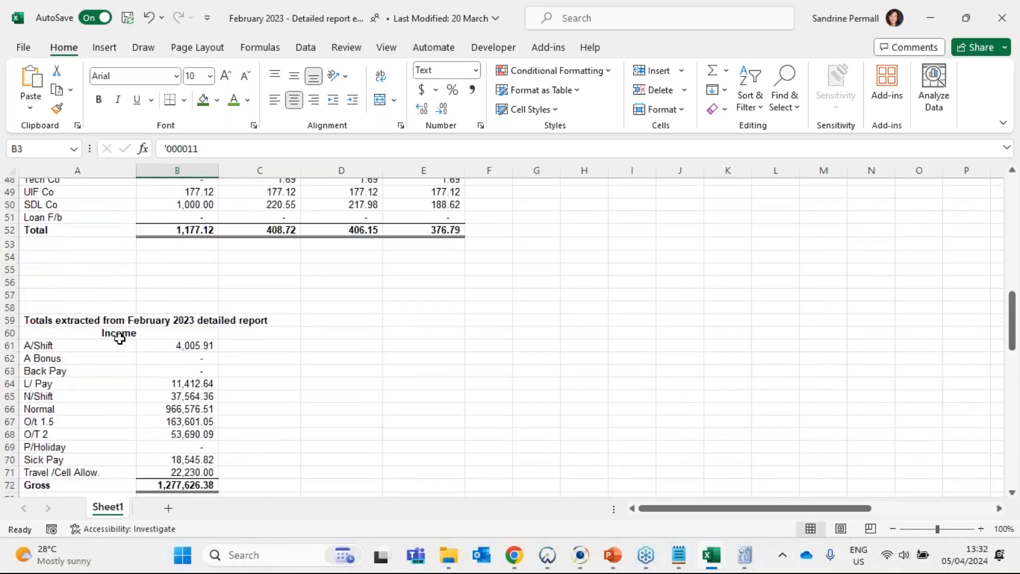
left_click(46, 320)
scroll(202, 323, "down", 2)
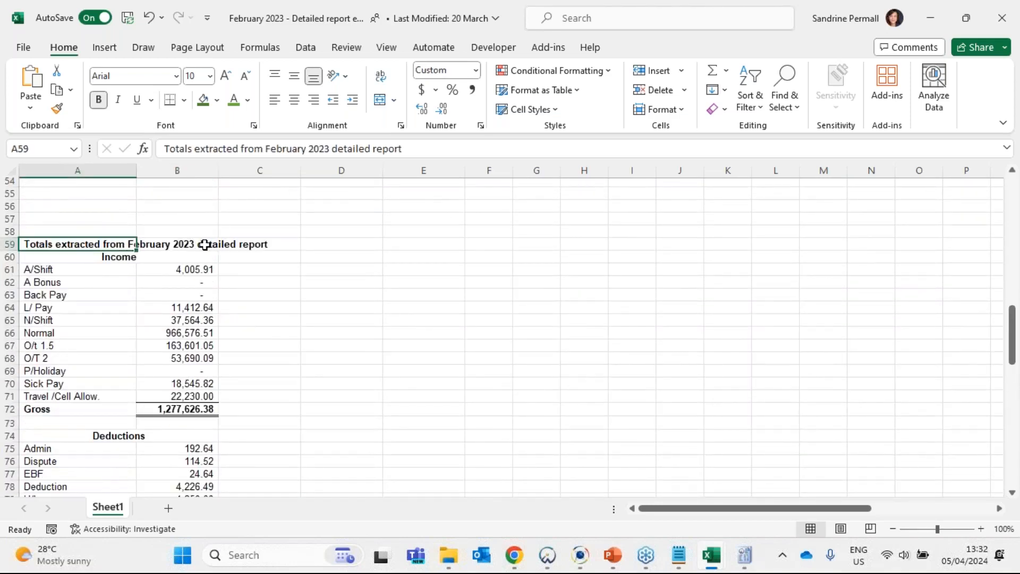
left_click(192, 273)
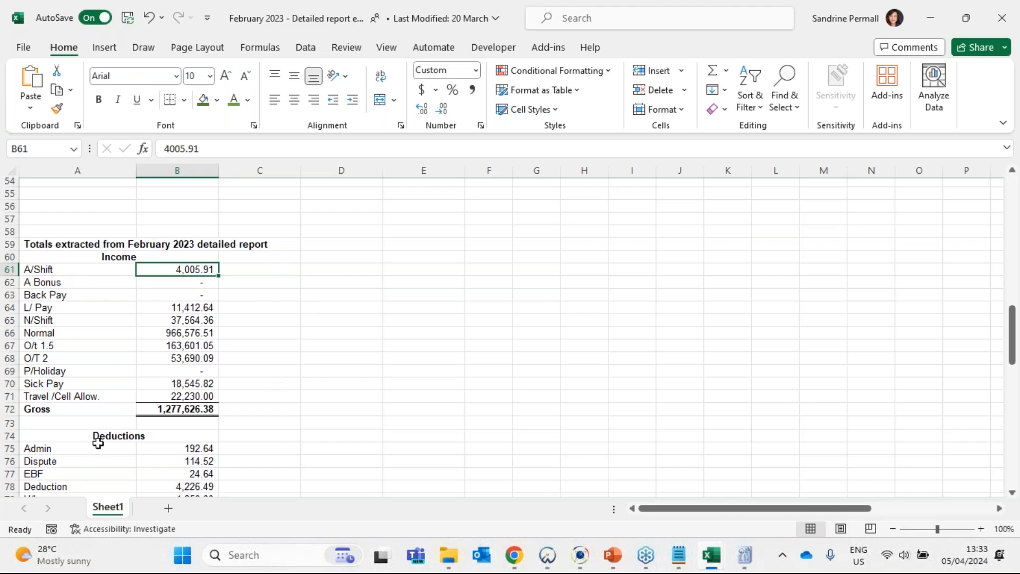
scroll(382, 381, "up", 14)
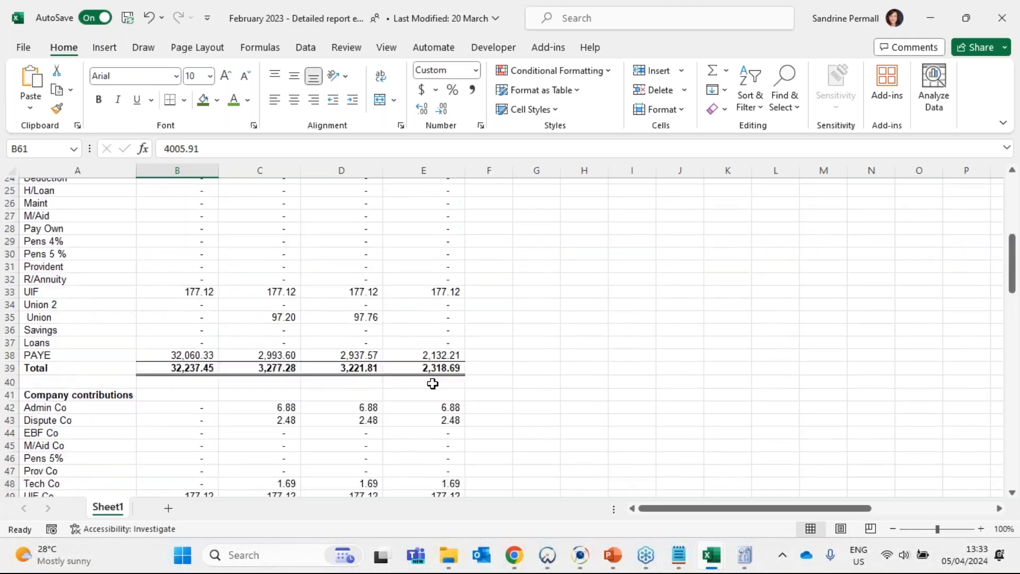
- Switch to the Caseware Document Manager and open working paper 753, Employee costs detailed testing
scroll(432, 381, "down", 13)
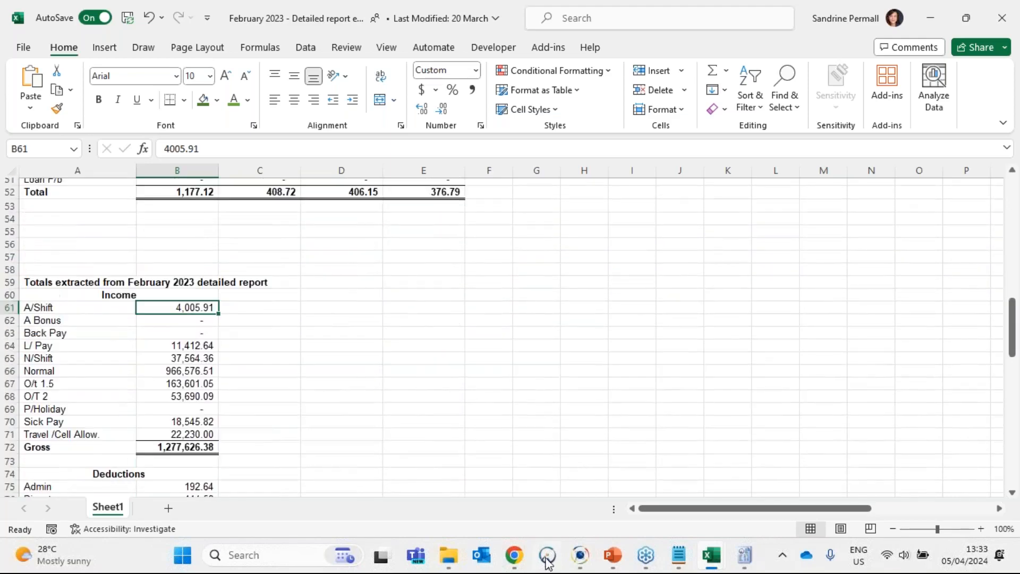
left_click(547, 554)
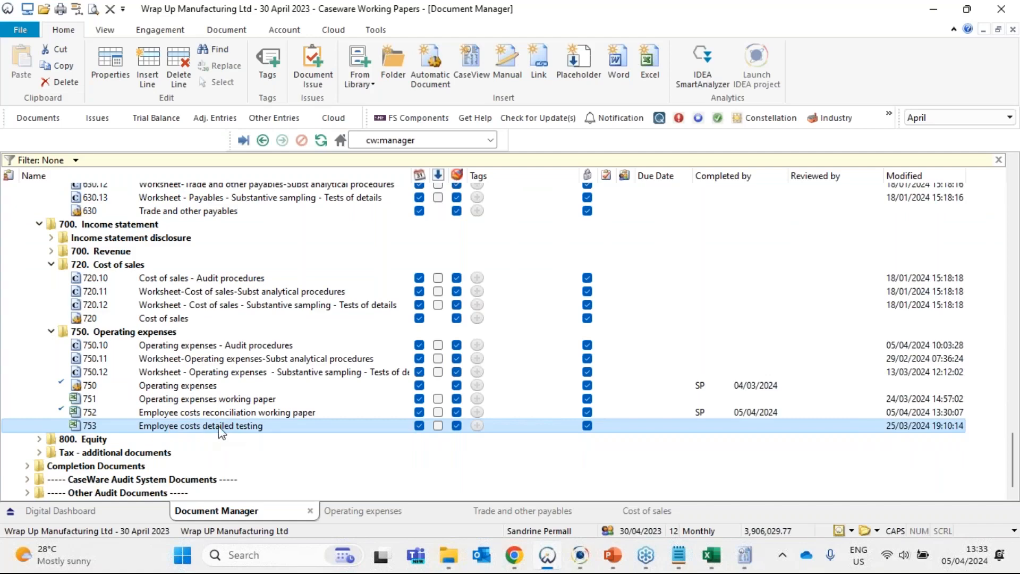
key("alt+Tab")
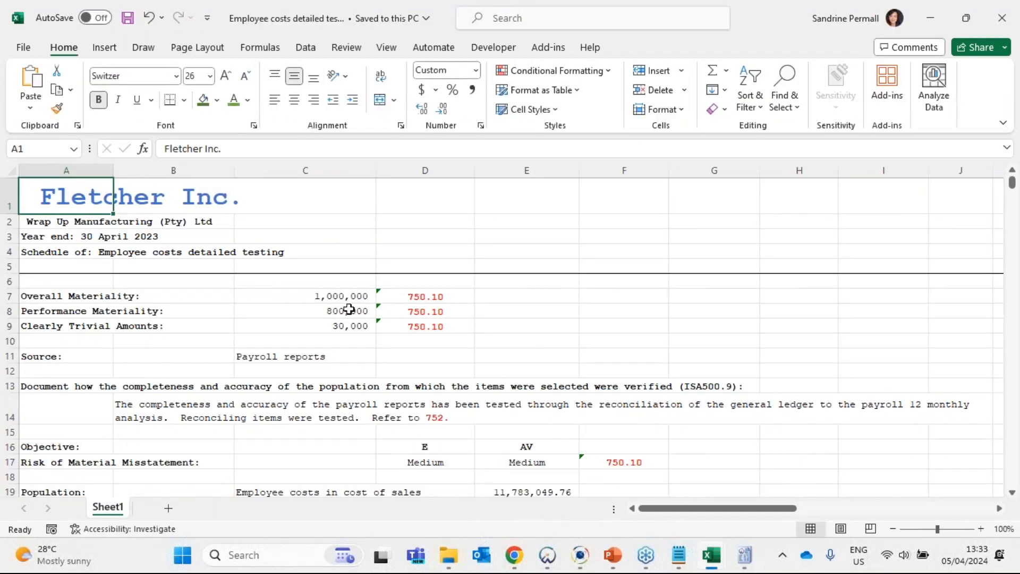
- Read the detailed testing paper's heading, materiality figures, payroll source, completeness note, risk ratings and population section
scroll(348, 309, "down", 2)
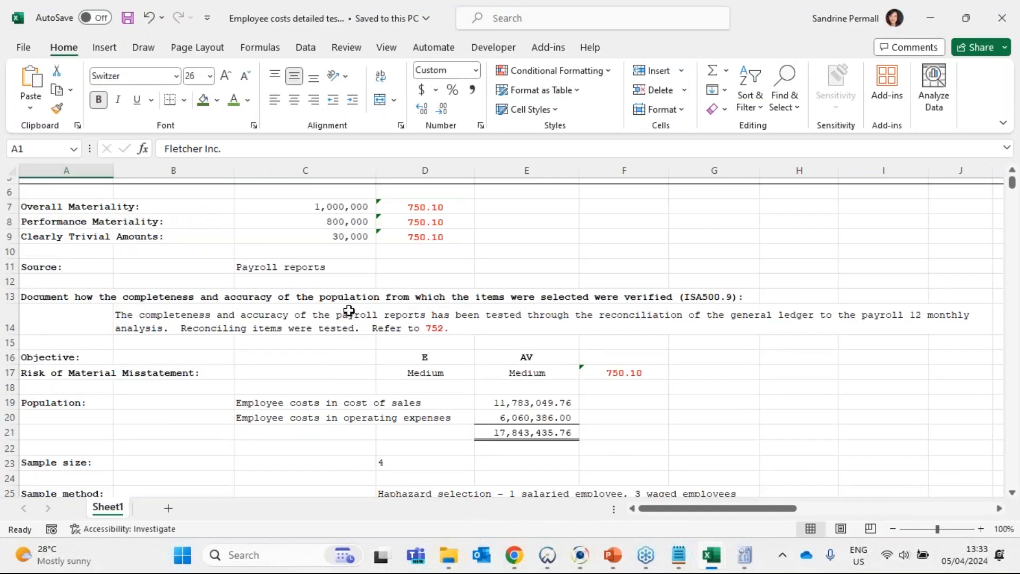
scroll(348, 311, "down", 1)
scroll(348, 311, "down", 3)
scroll(346, 309, "up", 3)
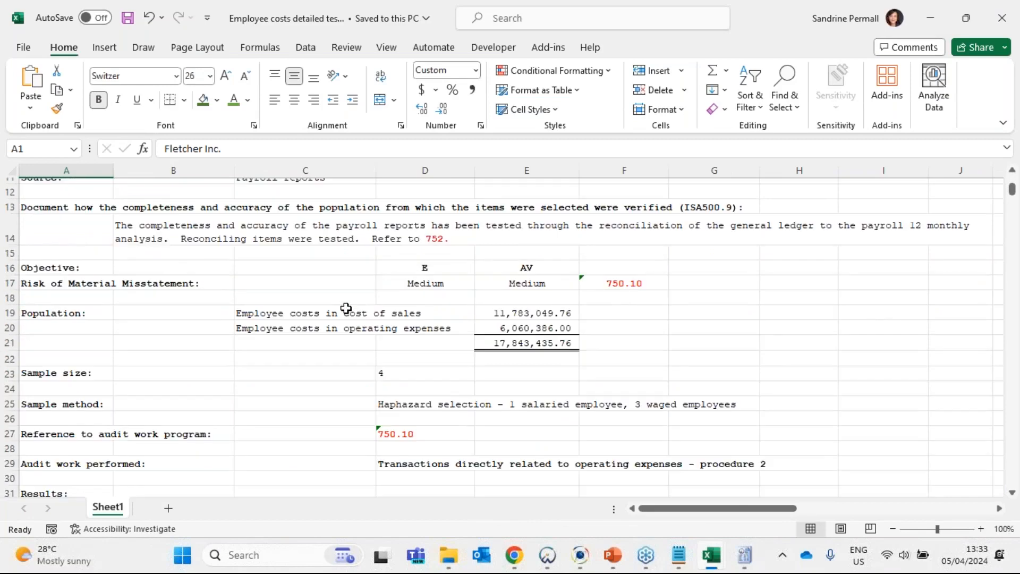
scroll(346, 308, "up", 1)
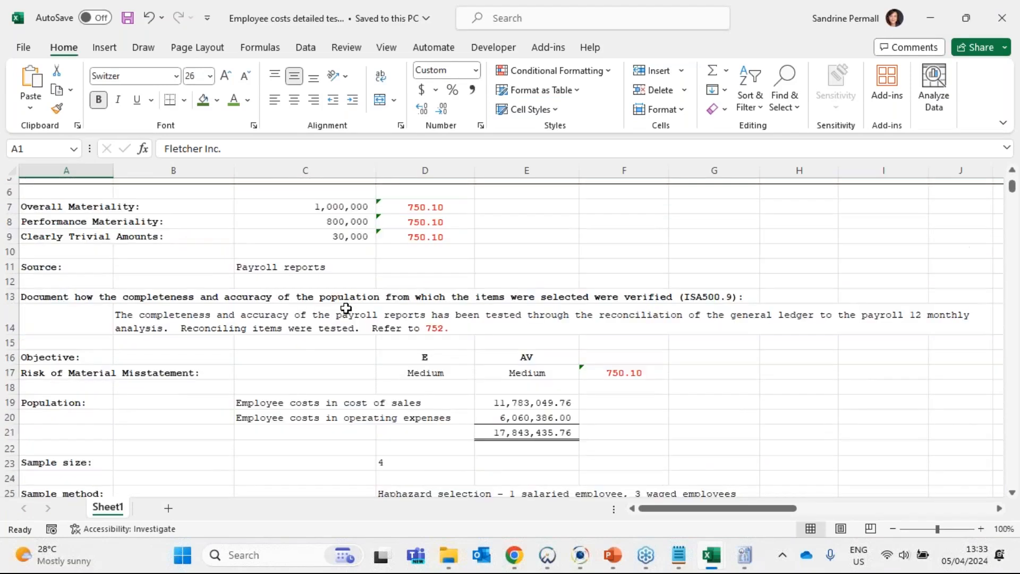
scroll(346, 308, "up", 1)
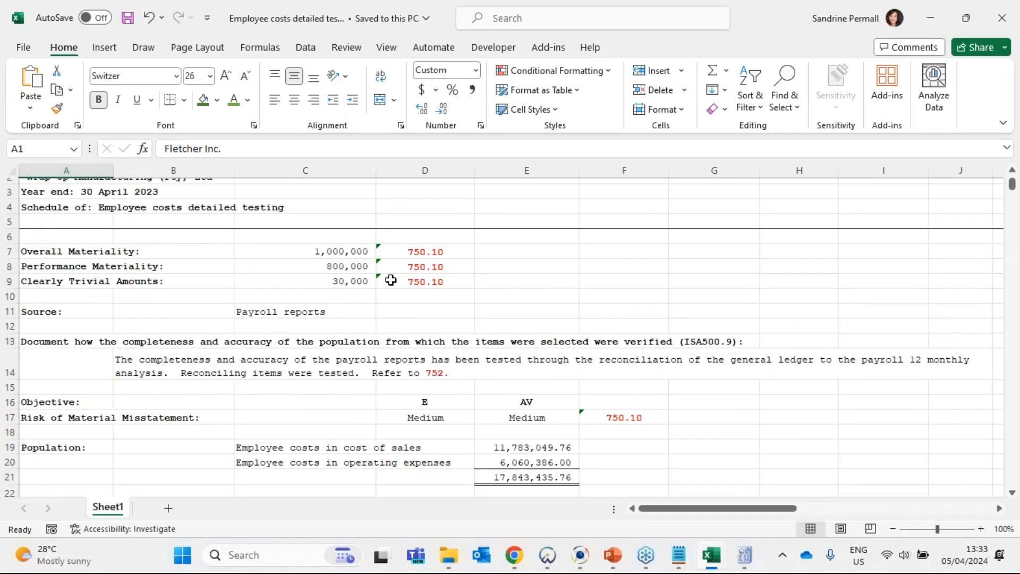
scroll(387, 277, "up", 2)
left_click_drag(11, 191, 9, 462)
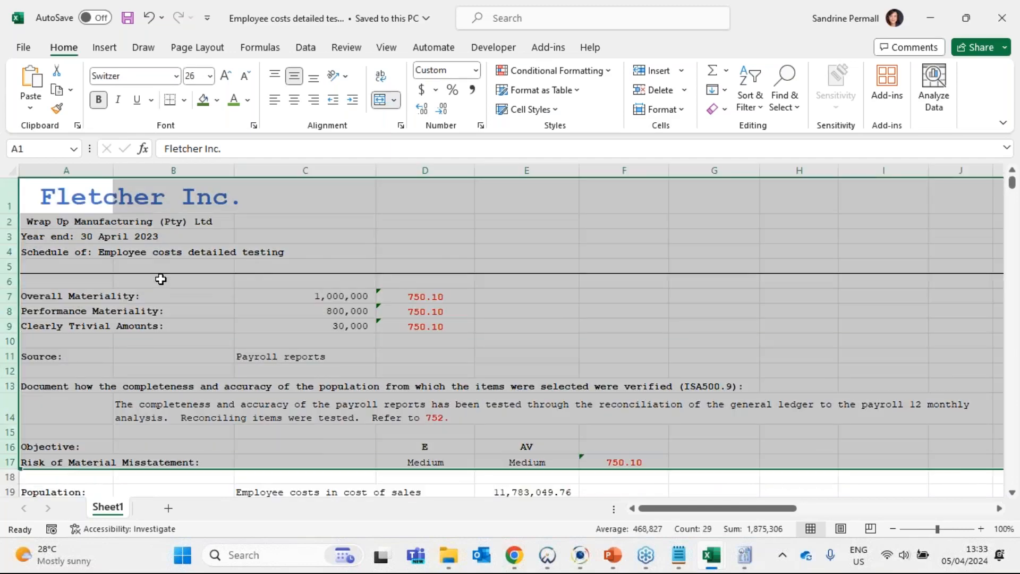
scroll(159, 278, "down", 3)
left_click(519, 358)
scroll(499, 319, "down", 3)
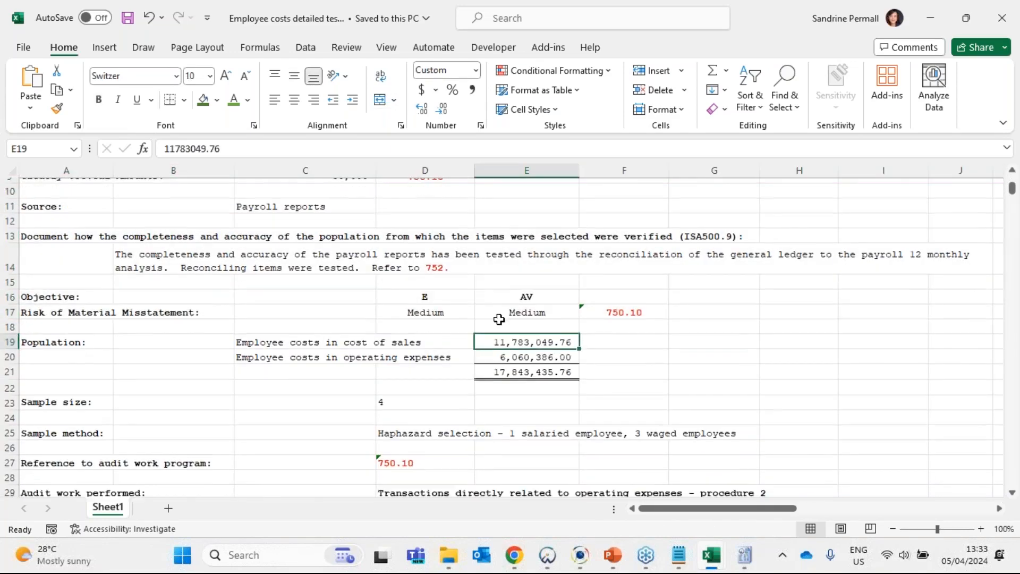
- Compare the sample size with the cost of sales and operating expenses populations, and review the payroll reports' completeness and accuracy explanation
left_click(81, 285)
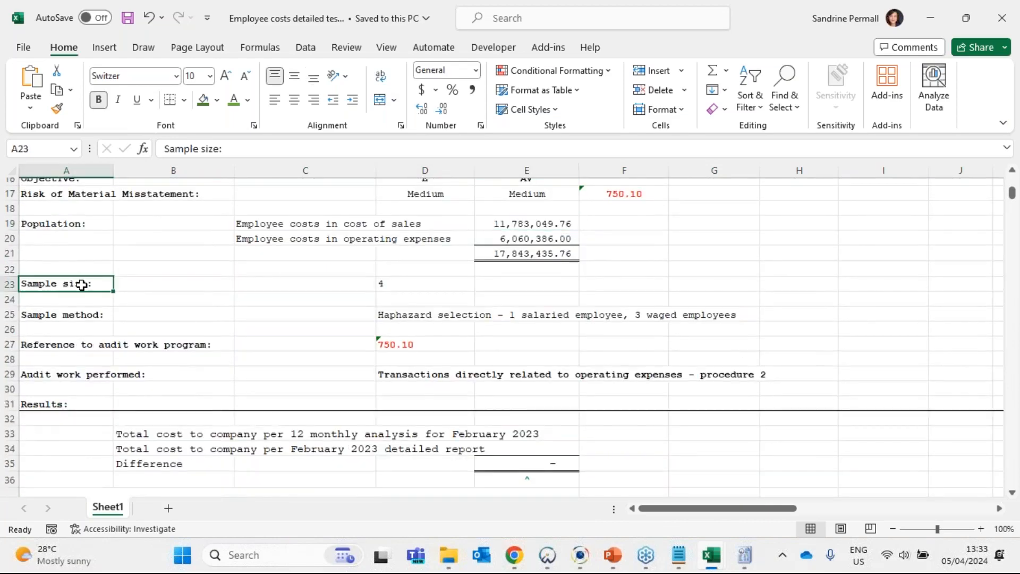
left_click(398, 282)
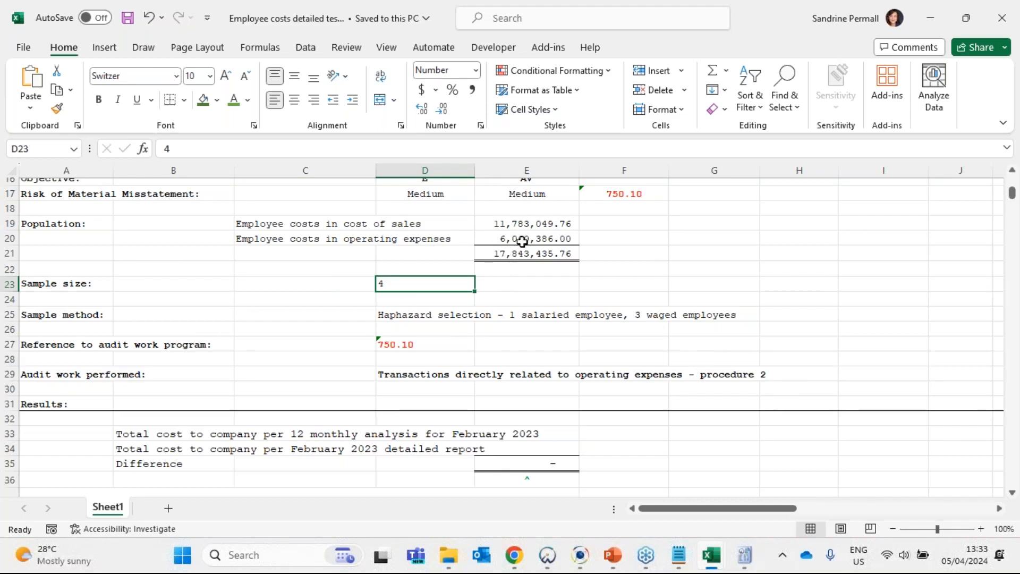
left_click_drag(530, 217, 529, 238)
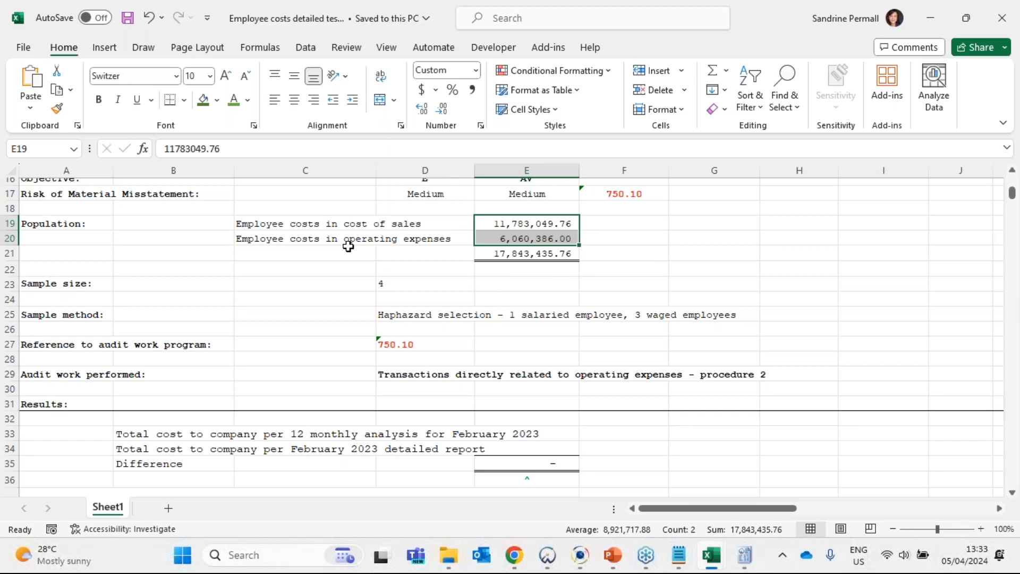
scroll(391, 271, "up", 3)
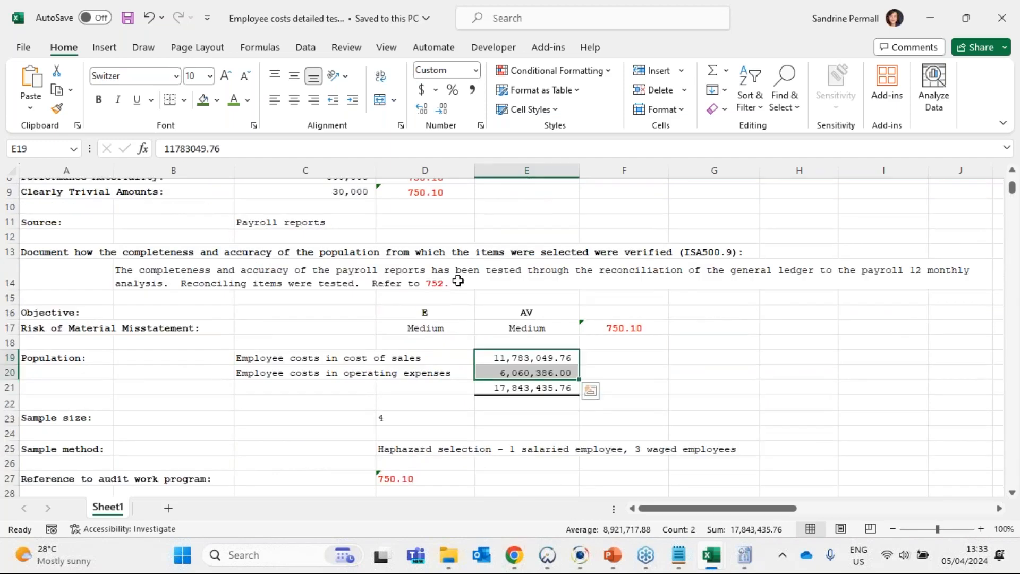
scroll(456, 278, "up", 3)
scroll(456, 278, "down", 3)
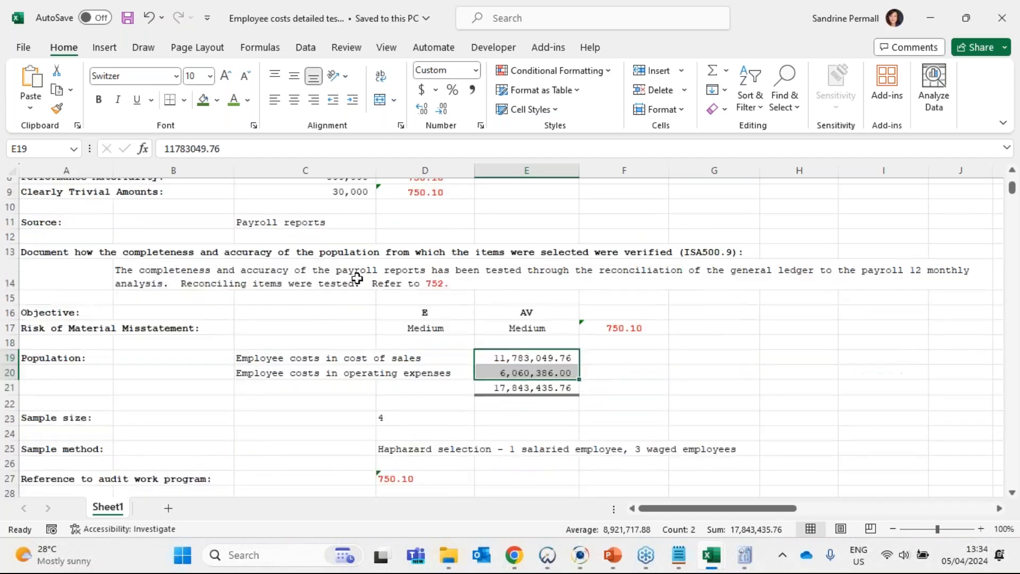
left_click(731, 278)
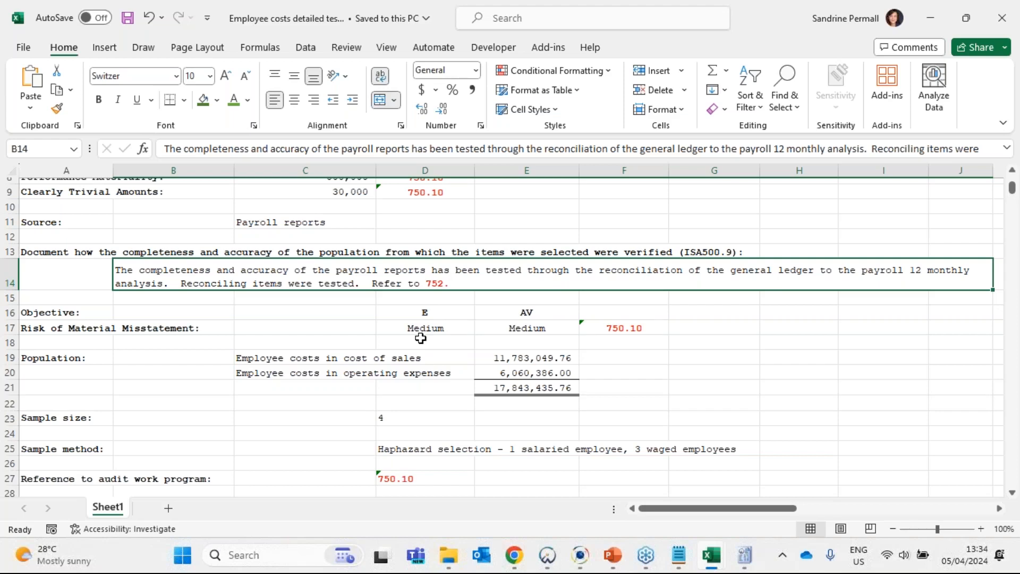
left_click_drag(524, 357, 519, 373)
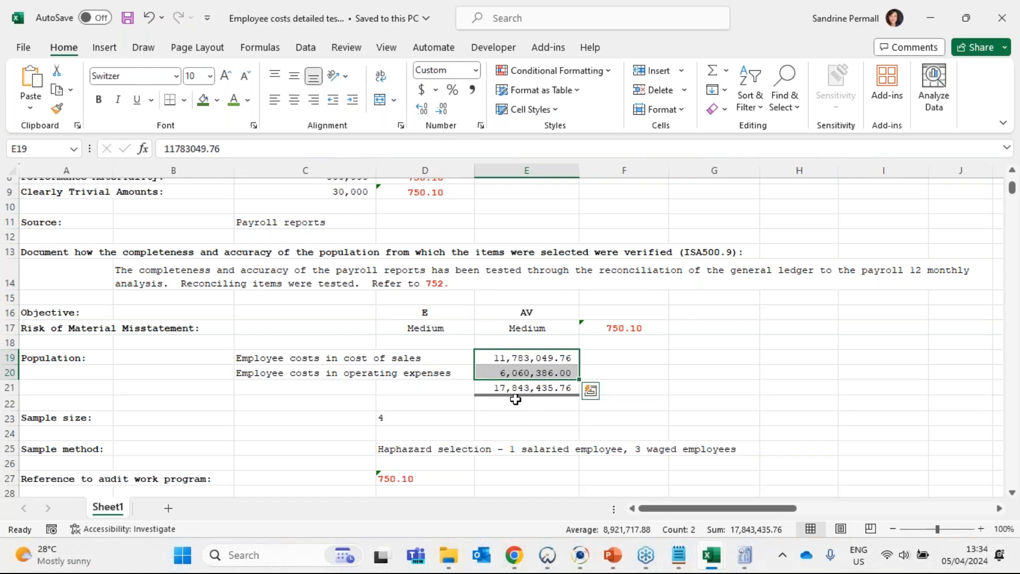
- Review the sample size and the haphazard sample method covering salaried and waged employees
scroll(400, 338, "down", 2)
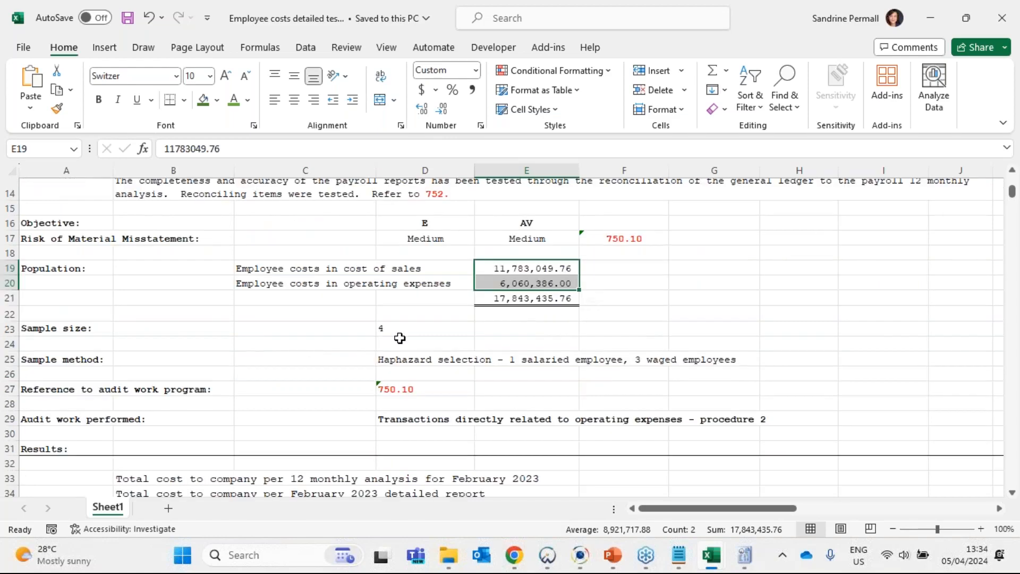
left_click(399, 339)
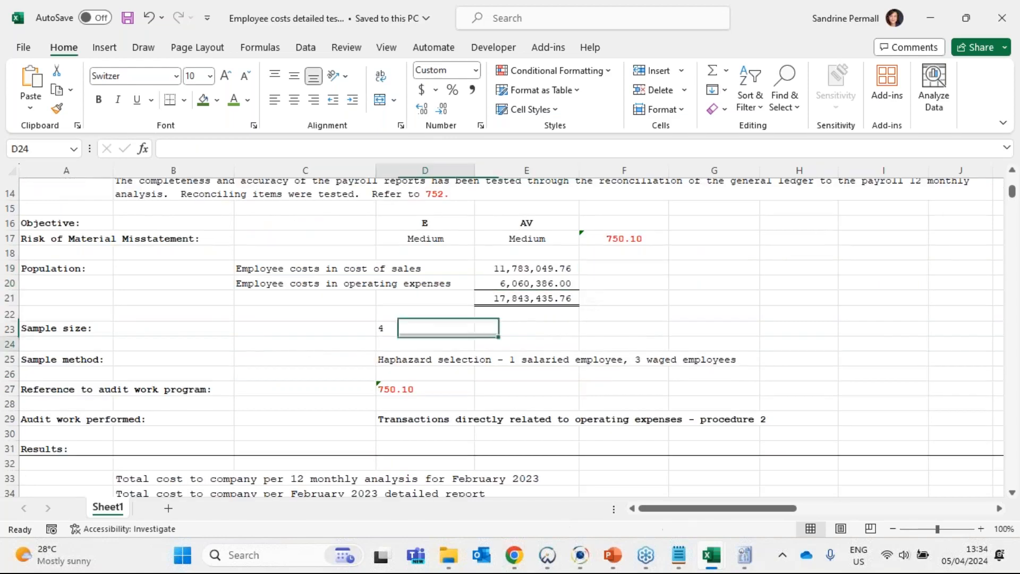
left_click(407, 362)
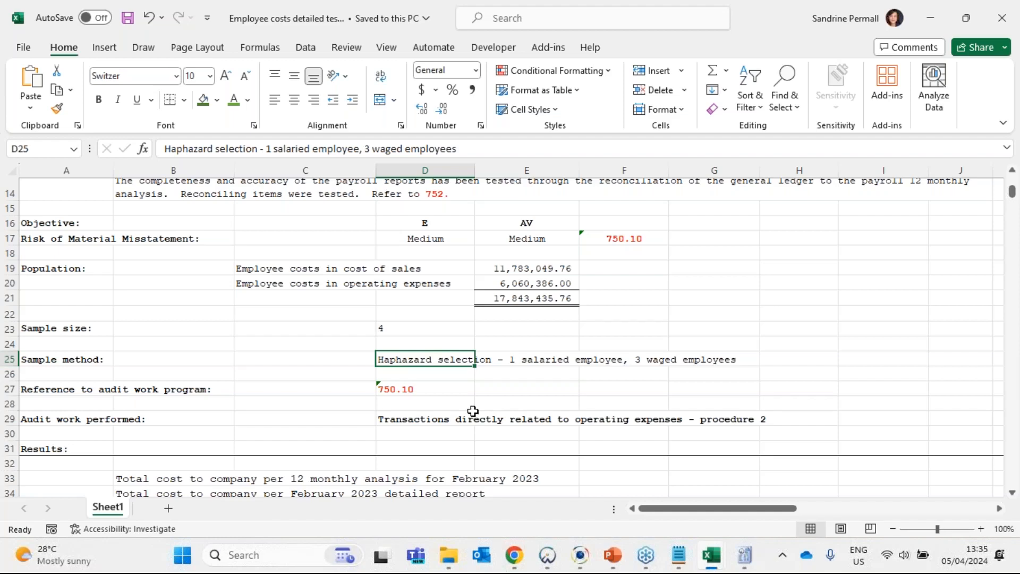
left_click(409, 330)
left_click(415, 359)
left_click(422, 401)
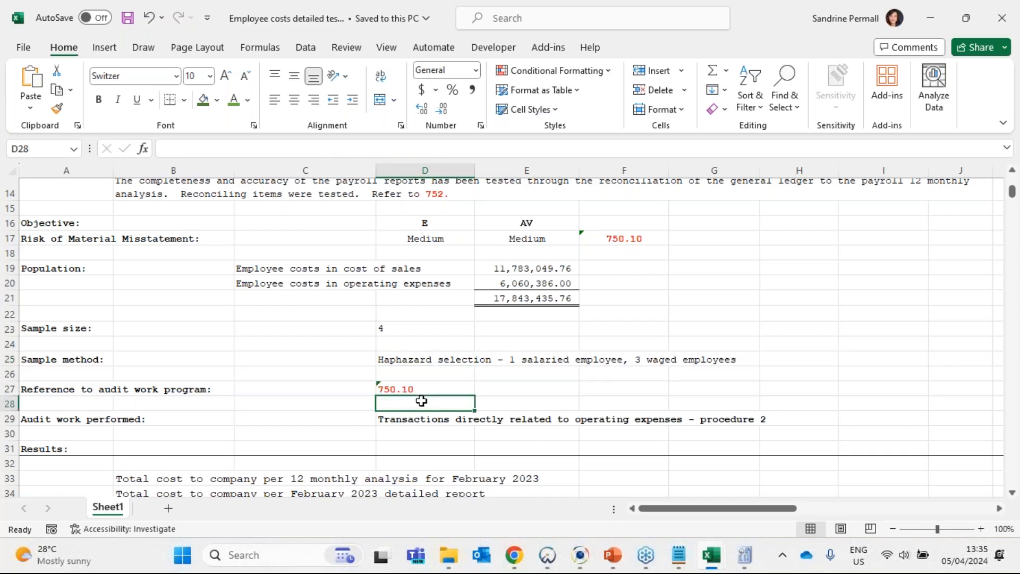
- Change the audit work performed text beside the 750.10 reference to "Transactions directly related to operating expenses - procedure 6"
left_click(391, 389)
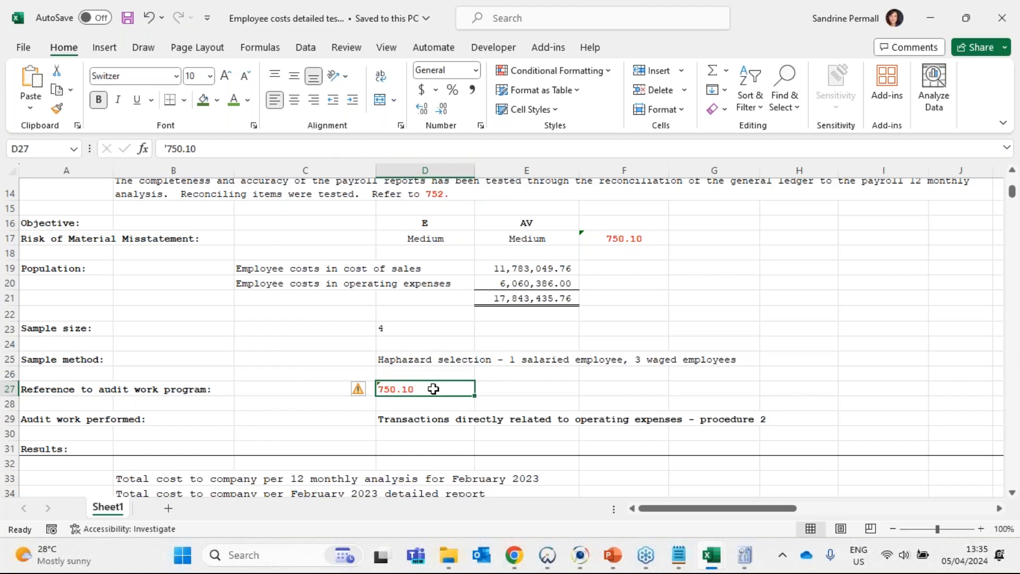
left_click(425, 419)
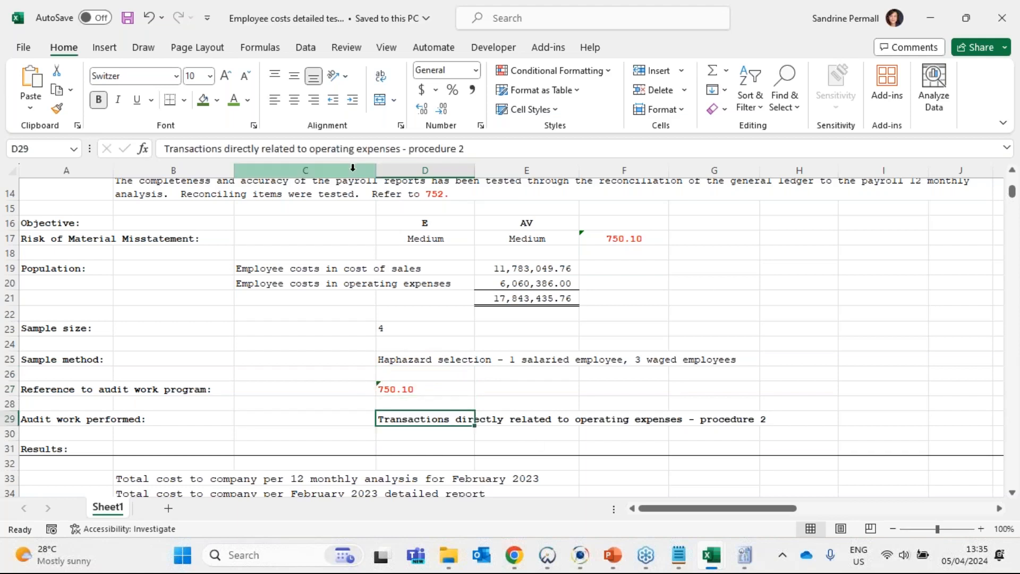
left_click(483, 147)
key("BackSpace")
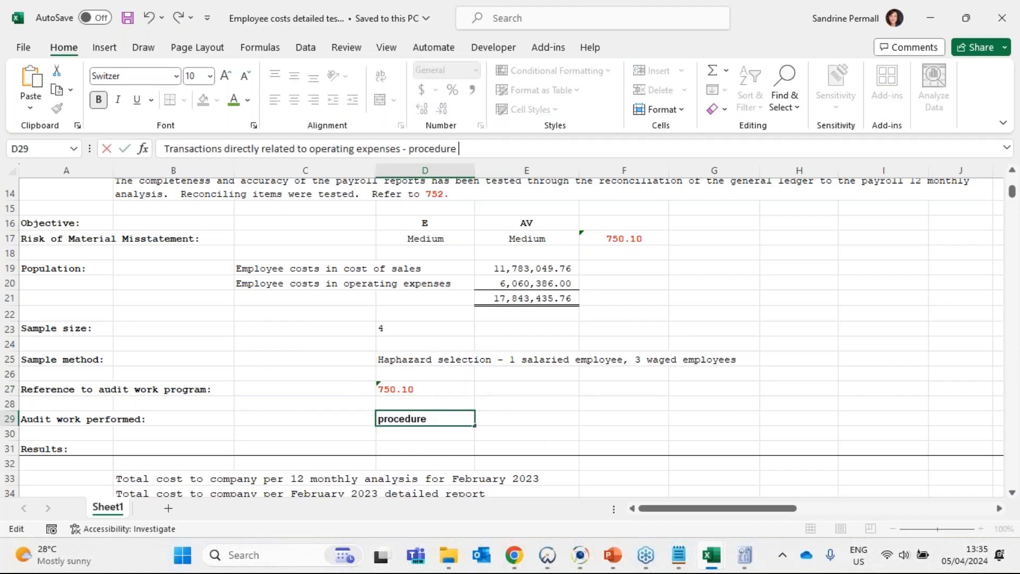
key("Return")
key("Up")
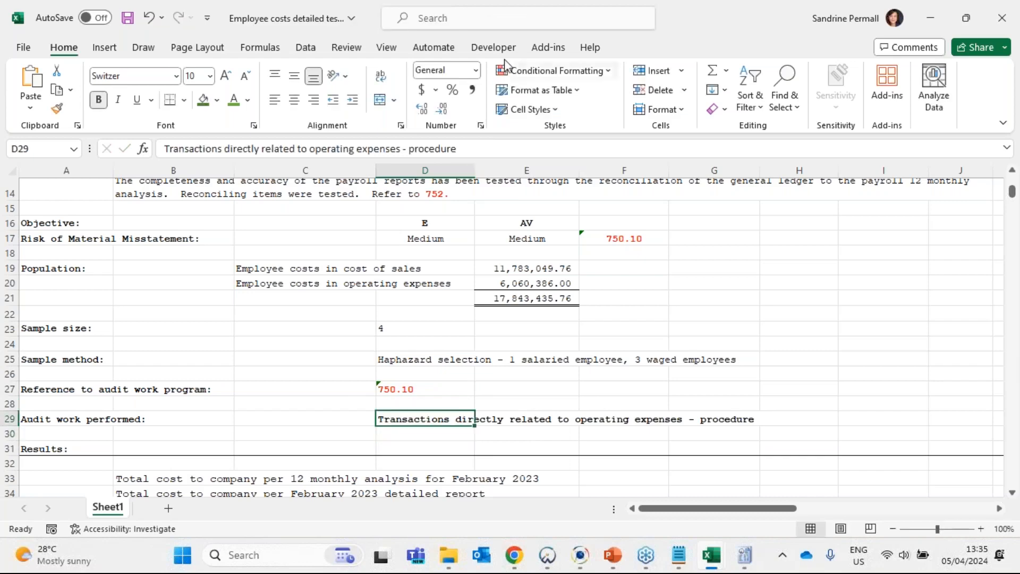
left_click(511, 152)
type("6")
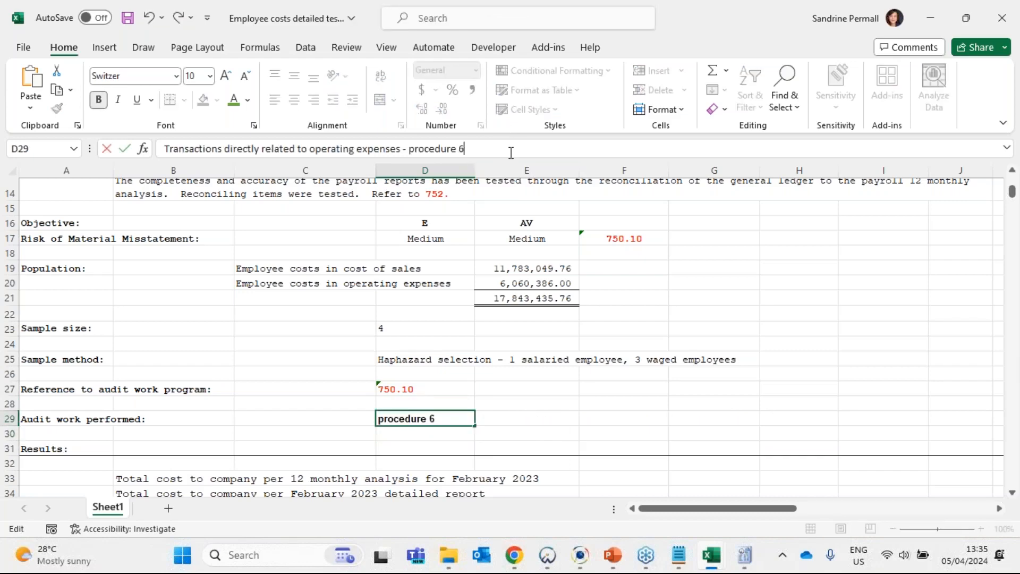
key("Return")
scroll(415, 269, "down", 1)
scroll(415, 269, "down", 1)
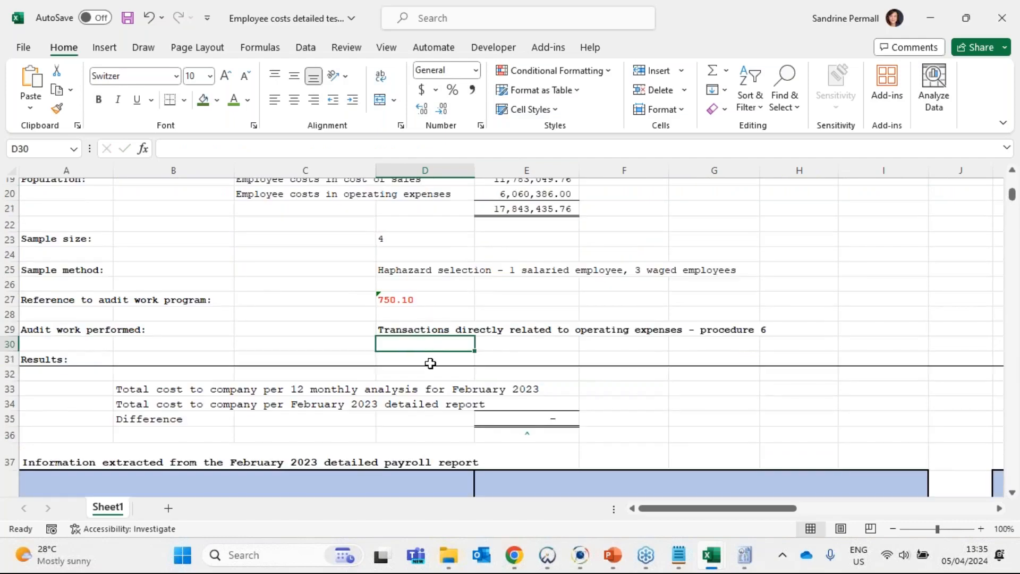
left_click_drag(426, 352, 426, 335)
left_click(549, 318)
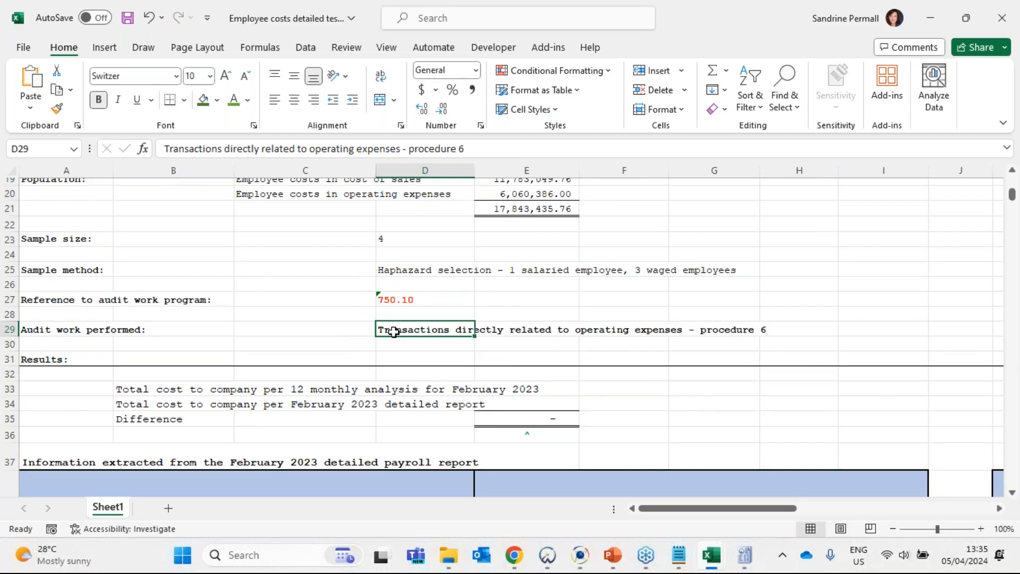
- Select E33 for the 12 monthly analysis total, and look up February's salaries and wages totals in the 12 monthly report workbook
left_click(524, 392)
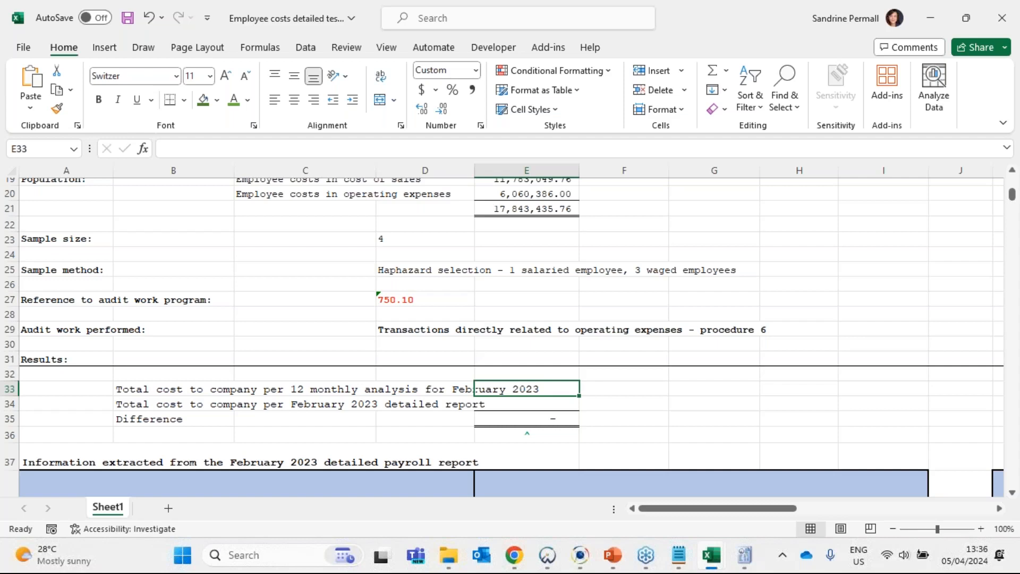
mouse_move(710, 555)
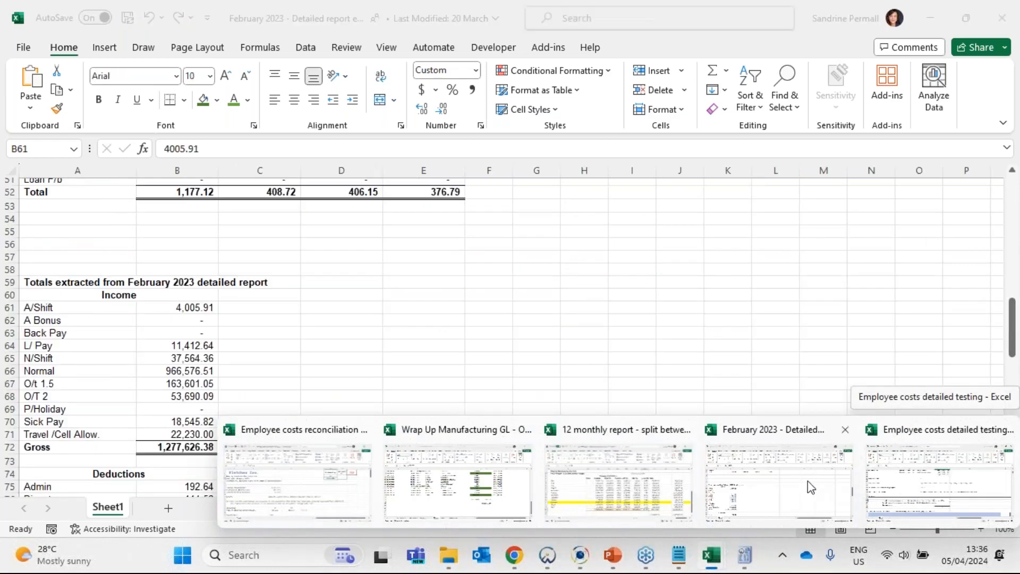
left_click(645, 474)
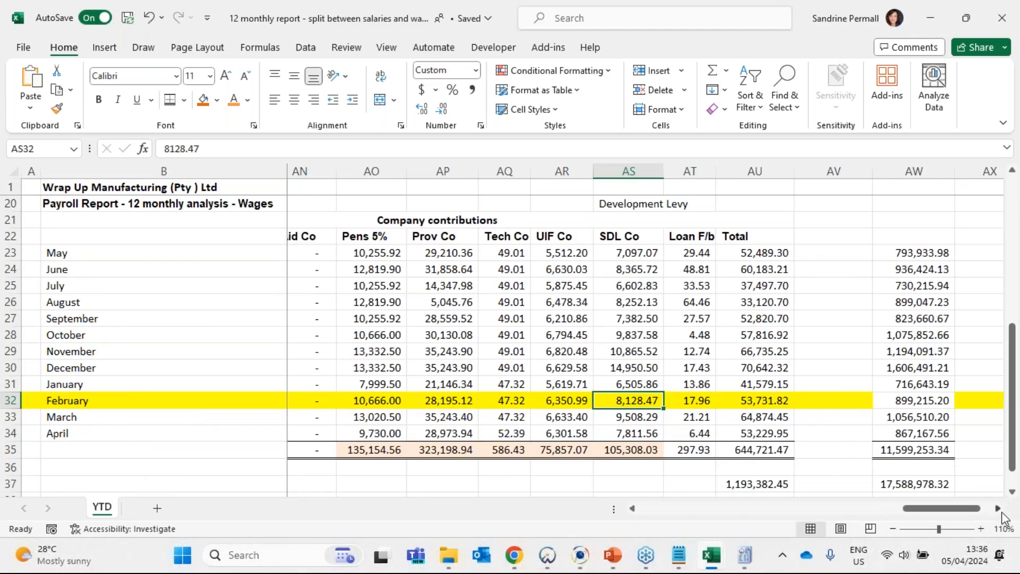
scroll(285, 294, "up", 2)
scroll(285, 293, "up", 4)
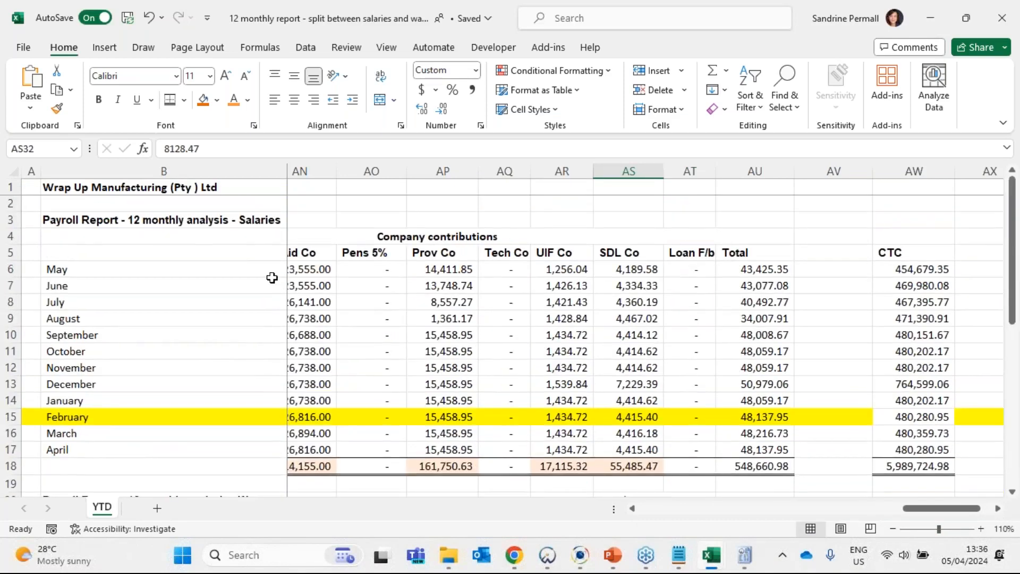
scroll(271, 278, "down", 3)
left_click(11, 269)
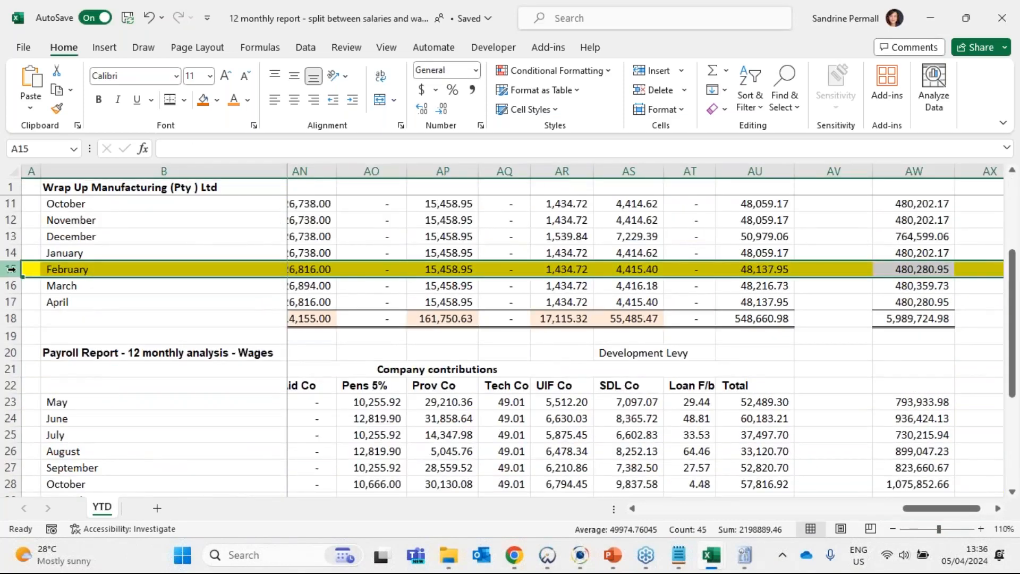
left_click(774, 269)
scroll(776, 371, "down", 3)
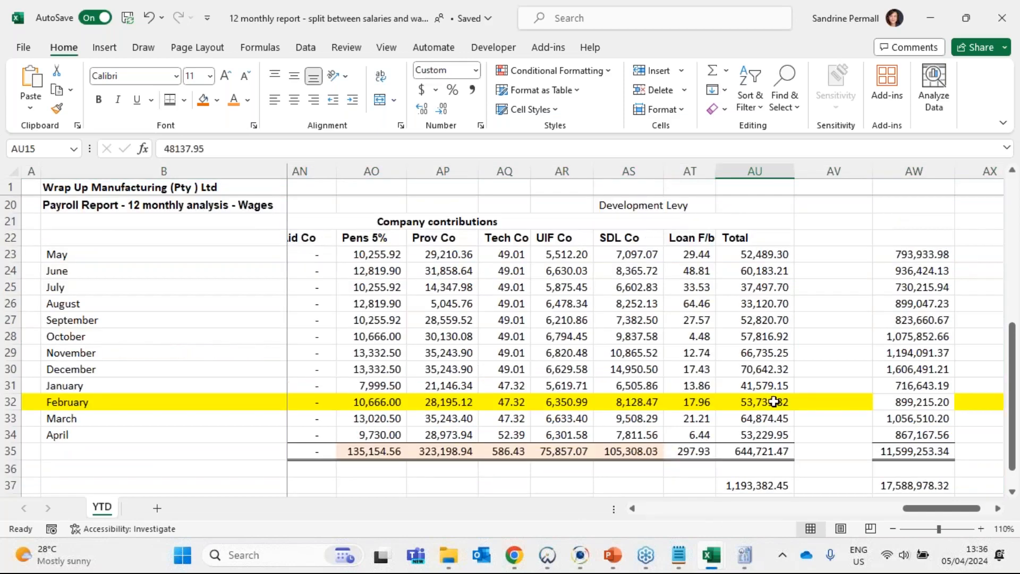
left_click(774, 402)
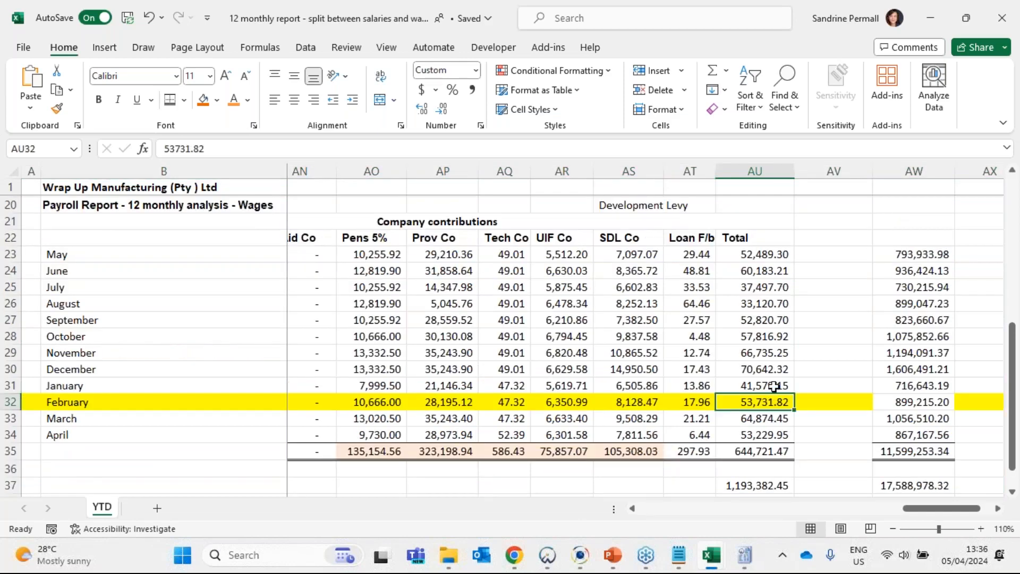
scroll(776, 385, "up", 6)
scroll(778, 378, "down", 6)
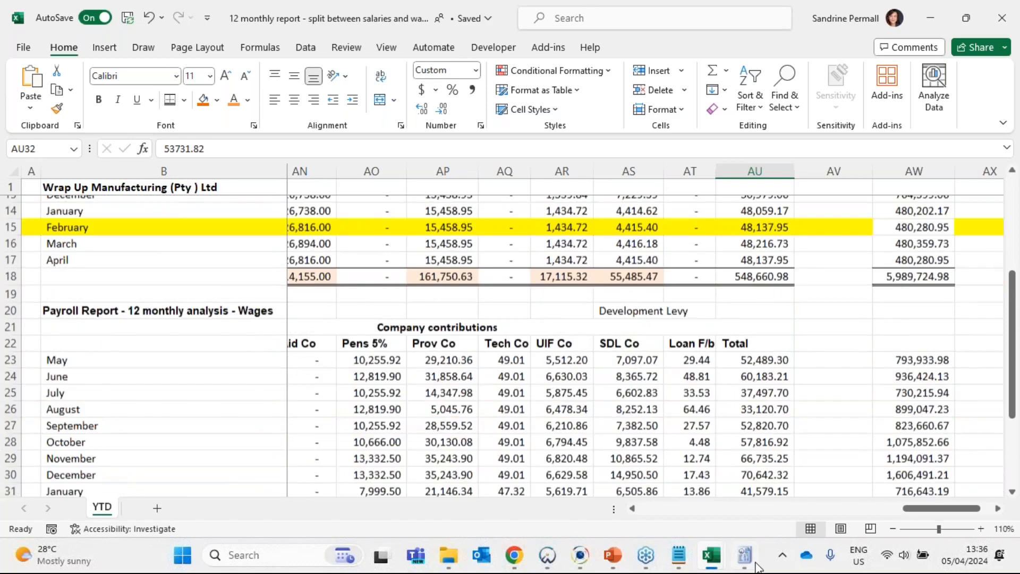
- Review February's gross pay, company contributions and cost to company totals for wages and salaries in the 12 monthly report
scroll(848, 526, "left", 4)
scroll(849, 526, "left", 8)
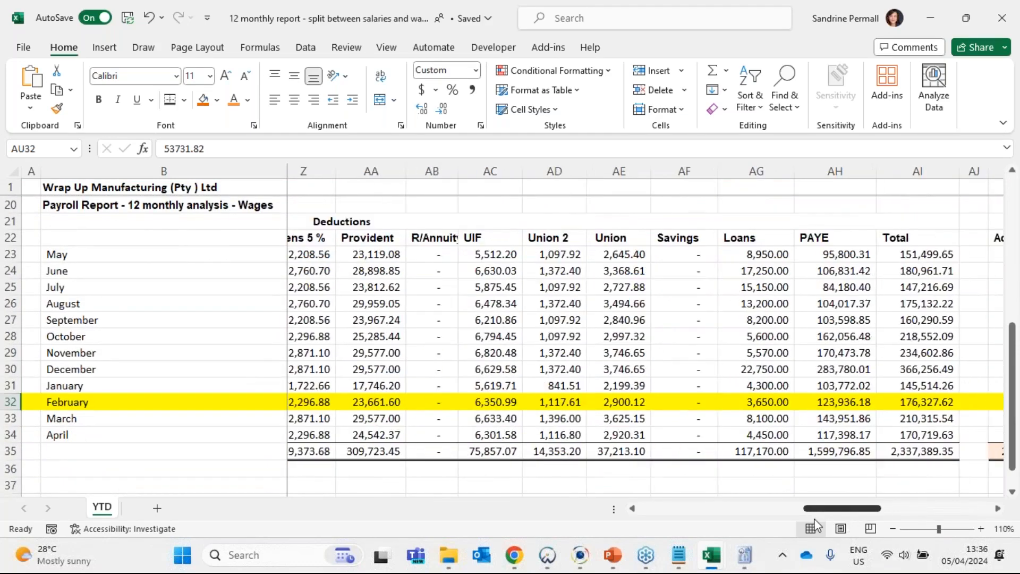
scroll(758, 533, "left", 1)
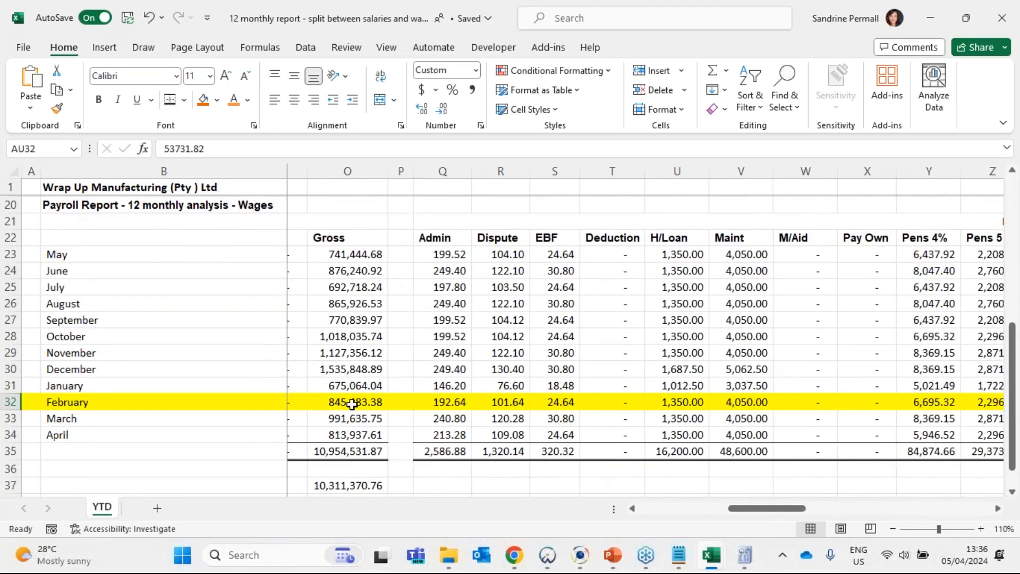
left_click(346, 402, "ctrl")
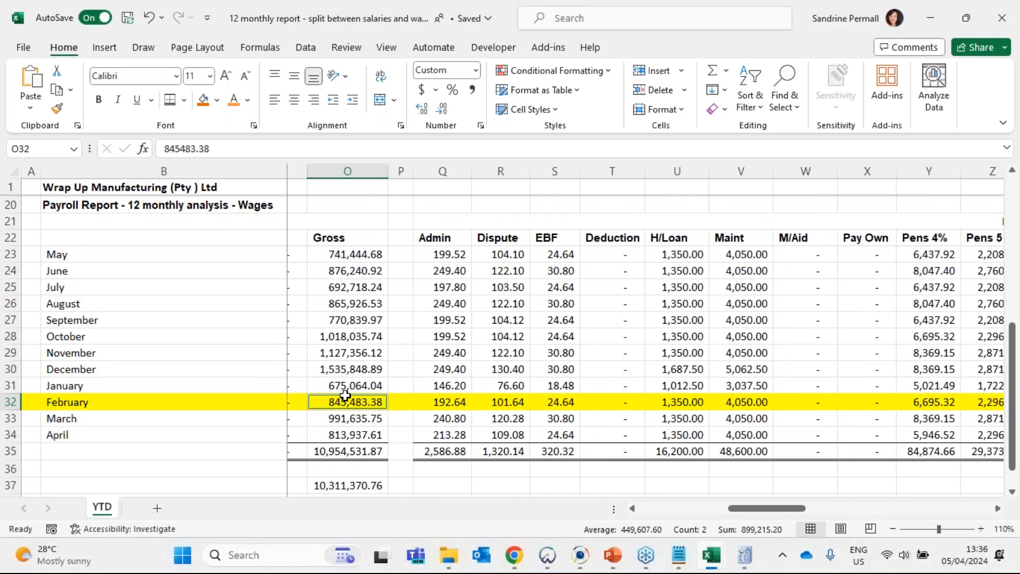
scroll(362, 355, "up", 3)
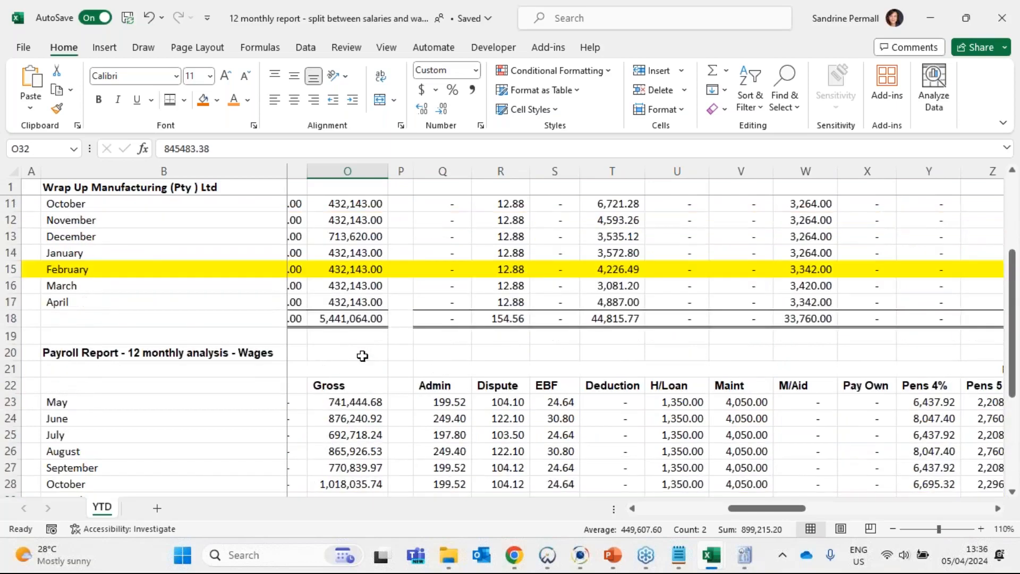
scroll(364, 355, "down", 1)
scroll(351, 351, "up", 4)
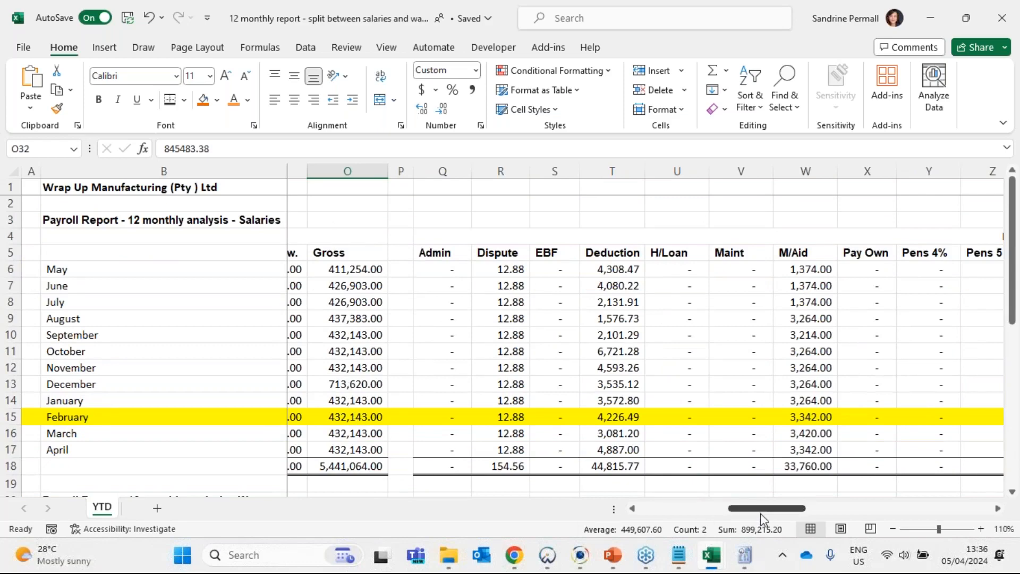
left_click_drag(761, 514, 920, 515)
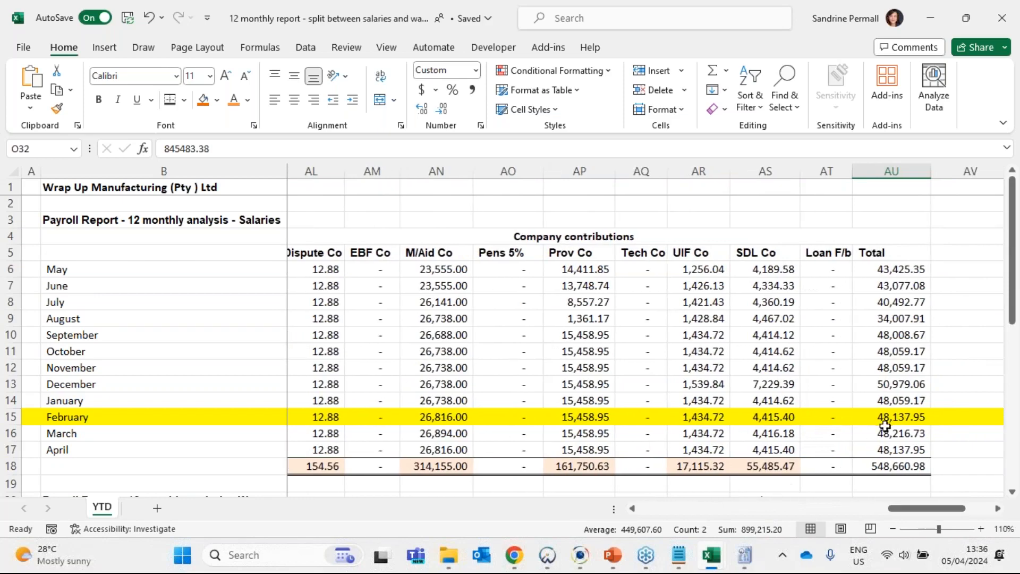
left_click_drag(871, 417, 947, 418)
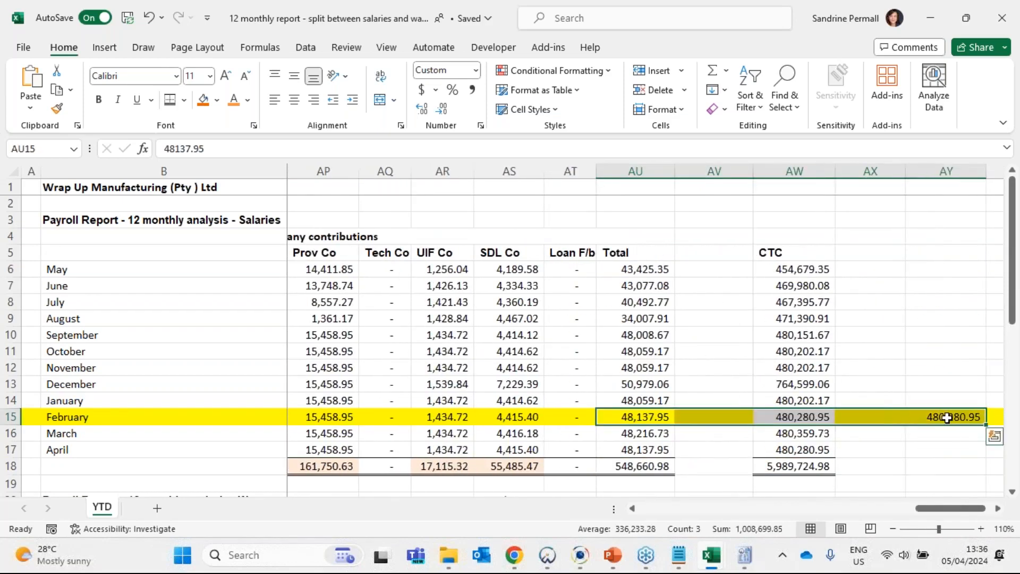
left_click(946, 418)
- Add February's wages and salaries cost to company totals in AY36 with the formula +AY32+AY15
scroll(965, 382, "down", 8)
left_click(959, 376)
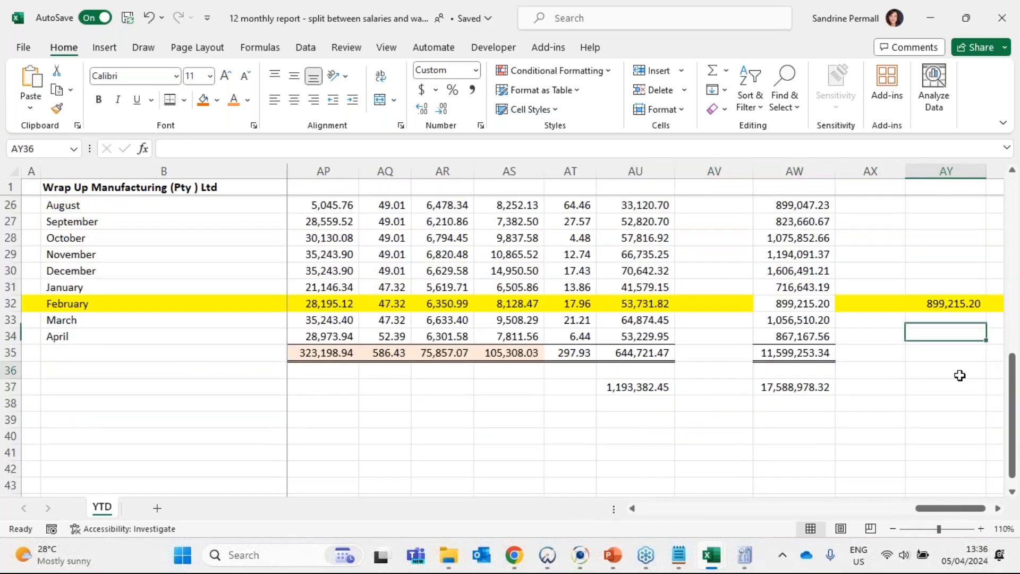
type("+")
left_click(937, 306)
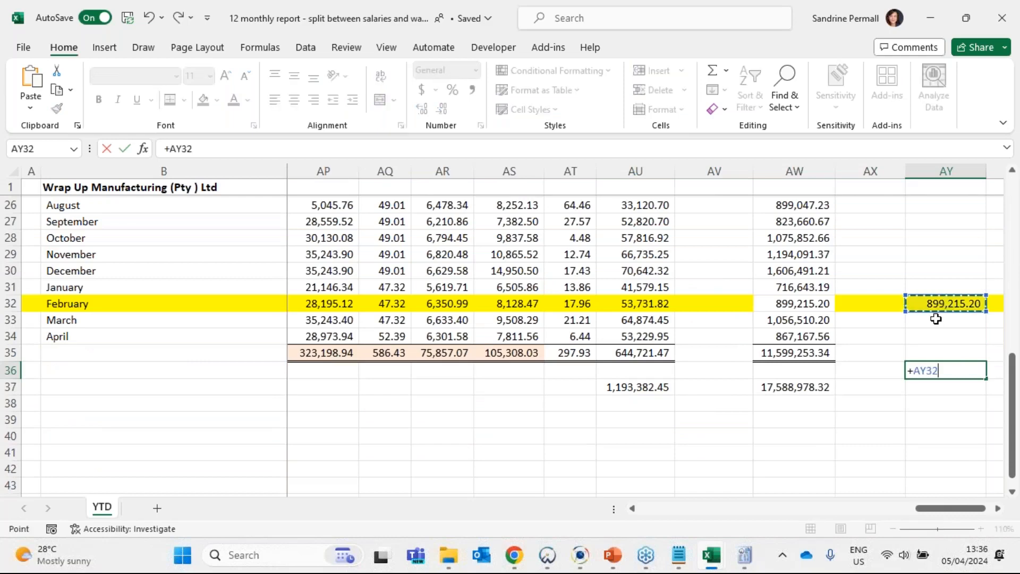
scroll(936, 318, "up", 4)
type("+")
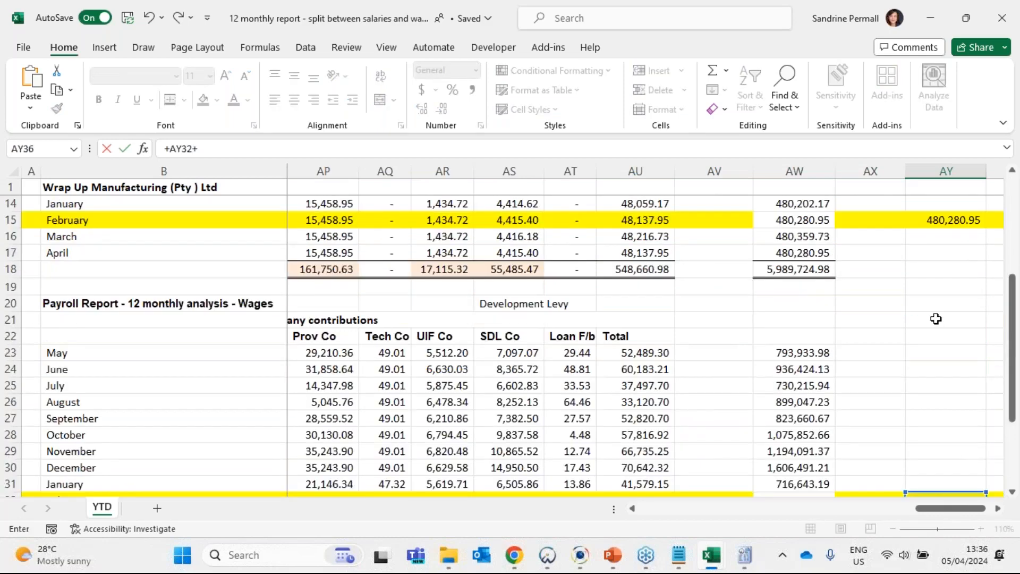
left_click(940, 221)
key("Return")
left_click(961, 467)
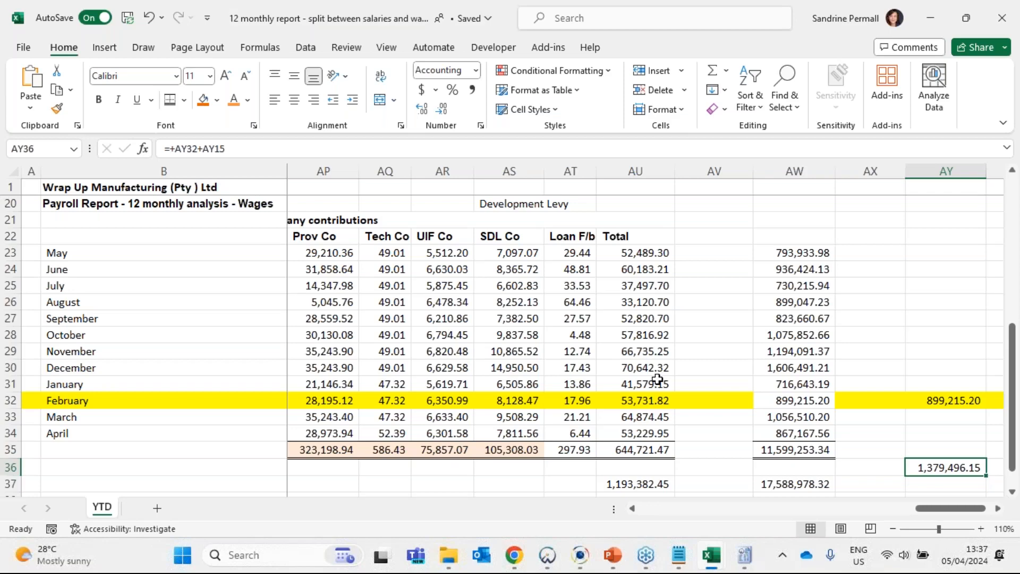
key("ctrl+c")
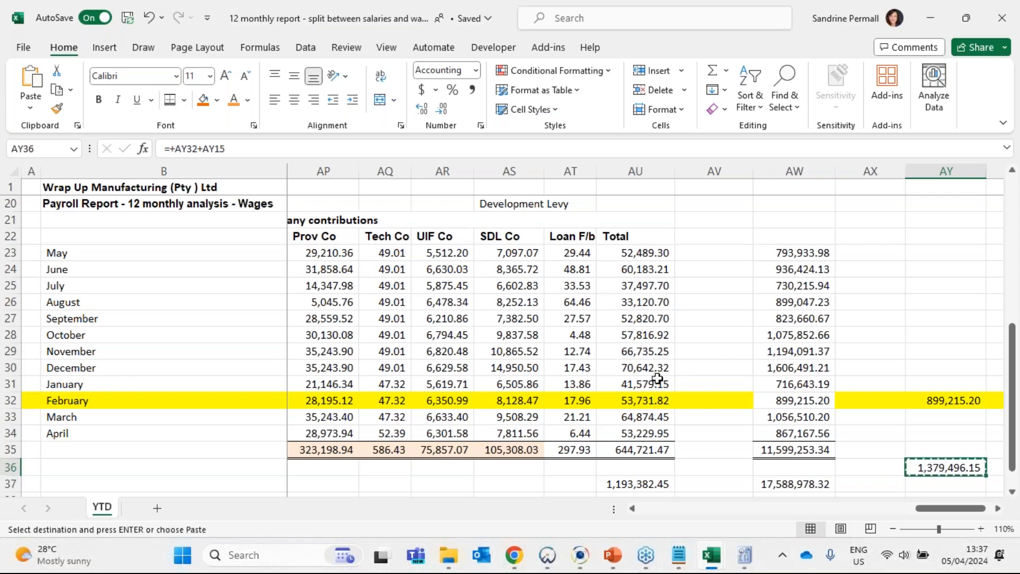
key("alt+Tab")
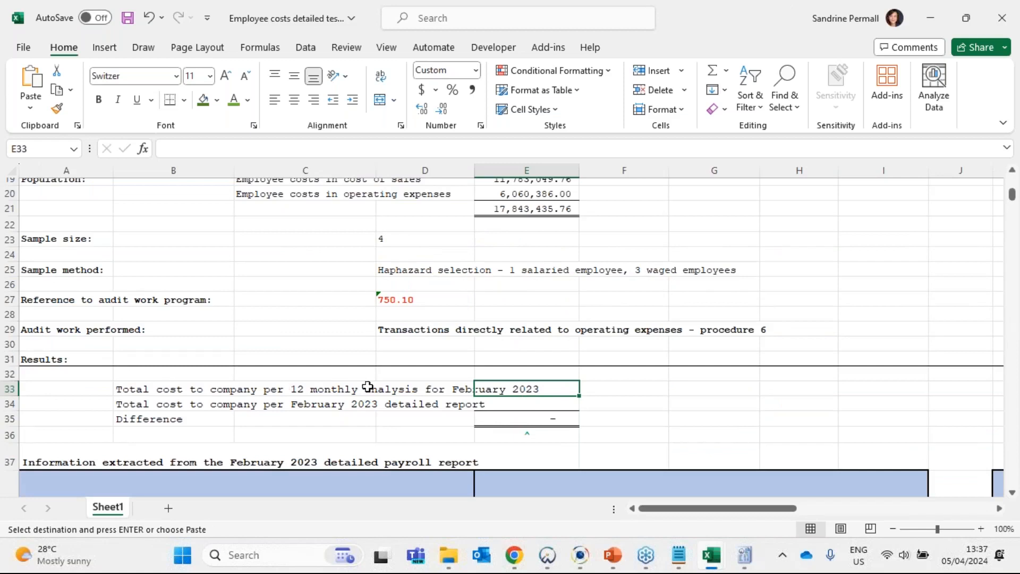
left_click(279, 149)
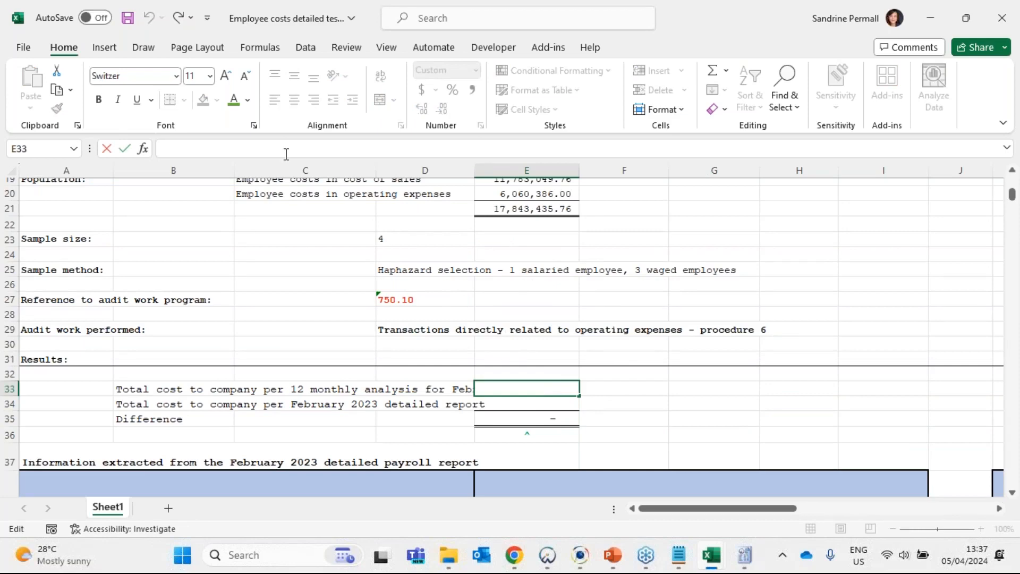
key("Escape")
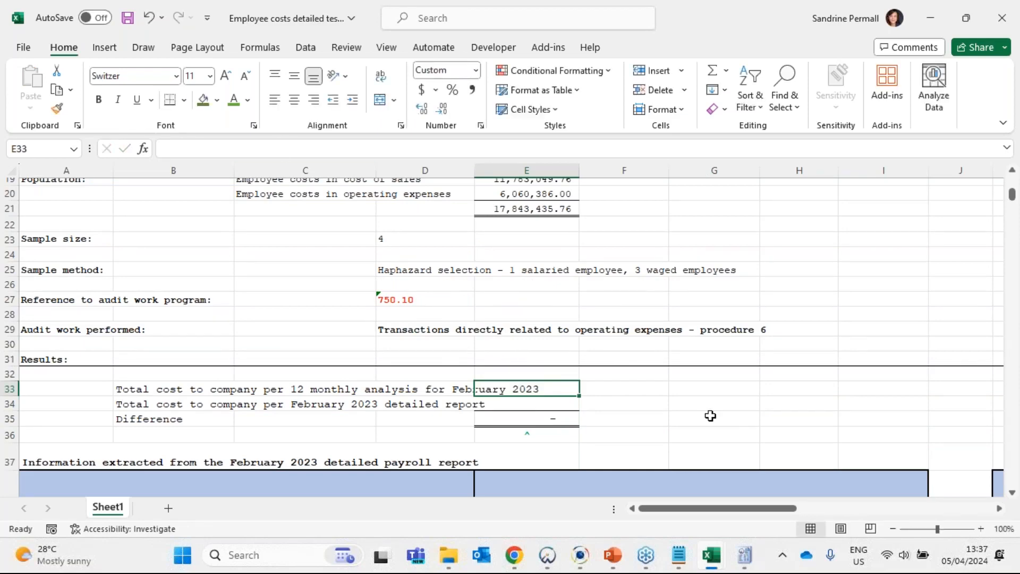
key("alt+Tab")
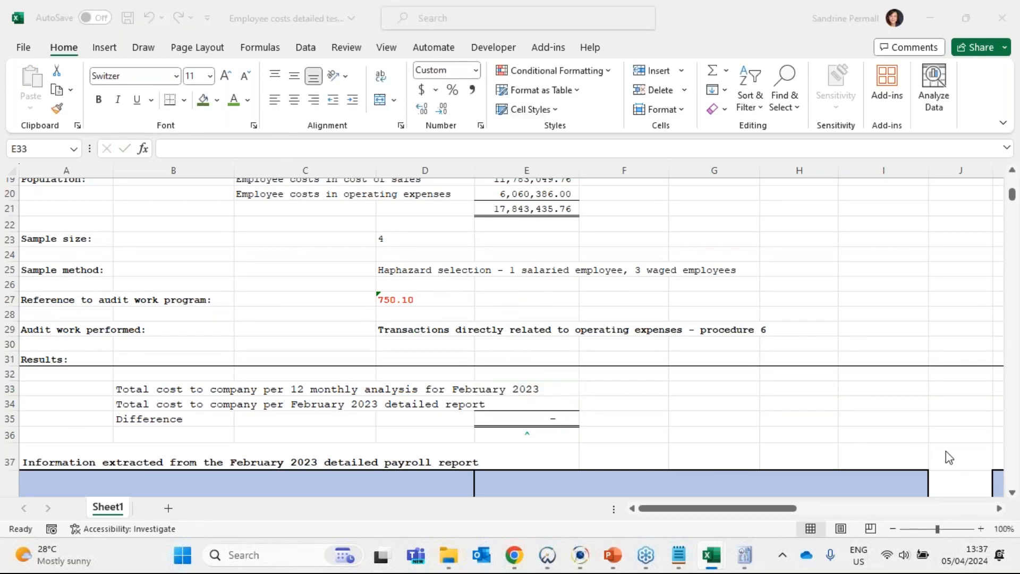
left_click(949, 457)
key("ctrl+c")
key("alt+Tab")
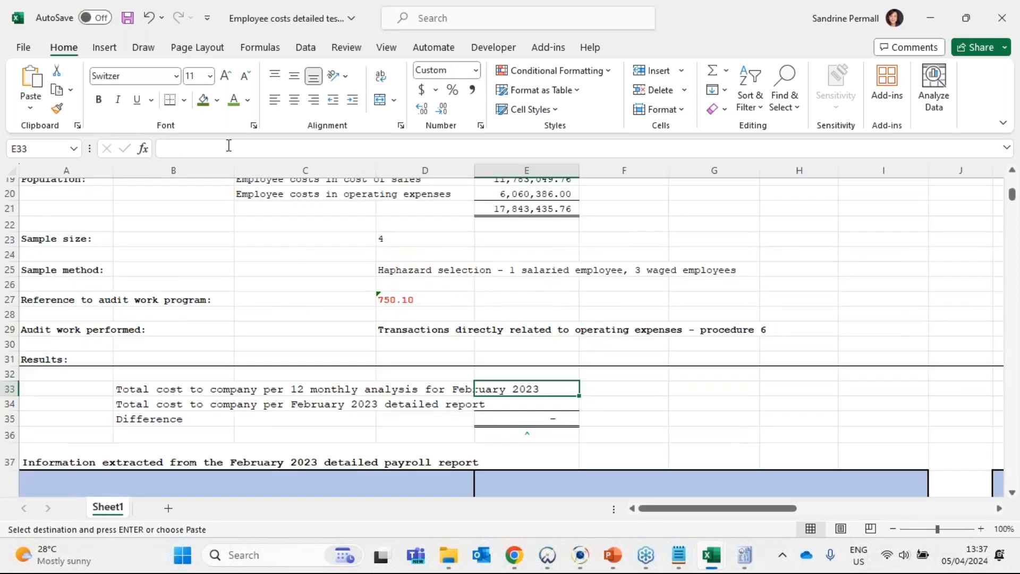
left_click(229, 145)
right_click(551, 394)
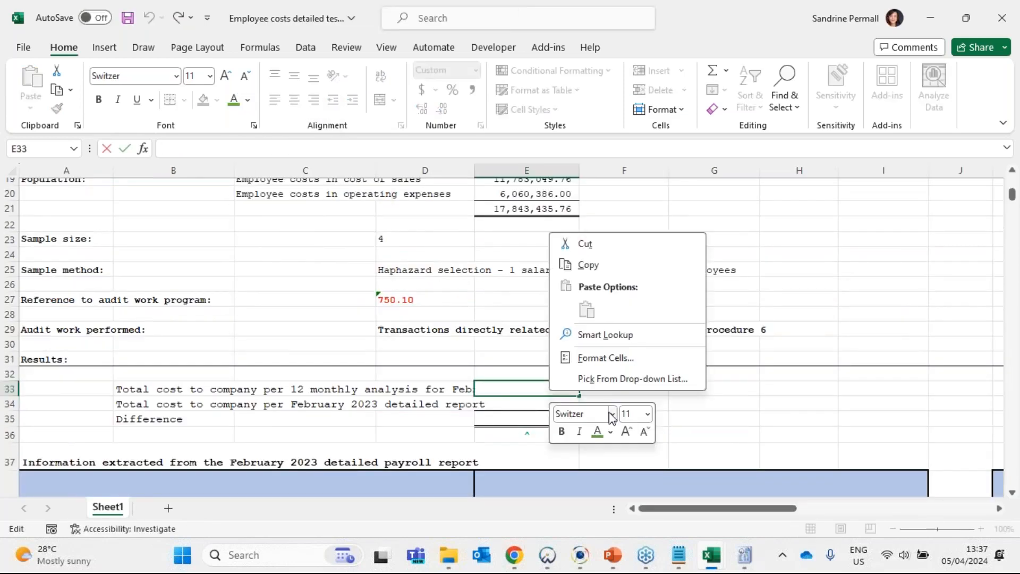
key("Escape")
key("Escape")
right_click(514, 390)
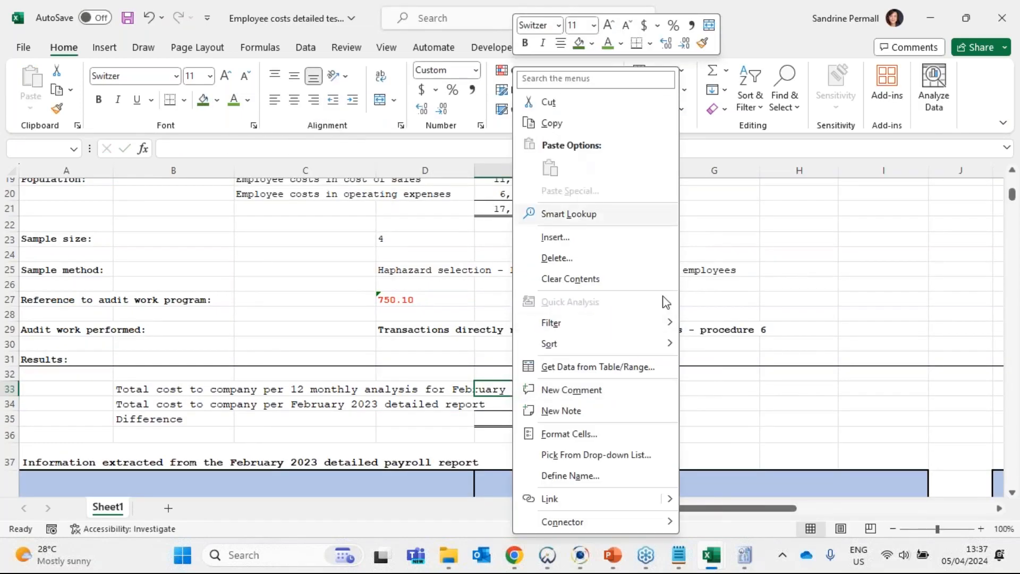
key("Escape")
- Copy the combined February total in AY36 and paste it as a value into E33 of the employee costs detailed testing workbook
key("alt+Tab")
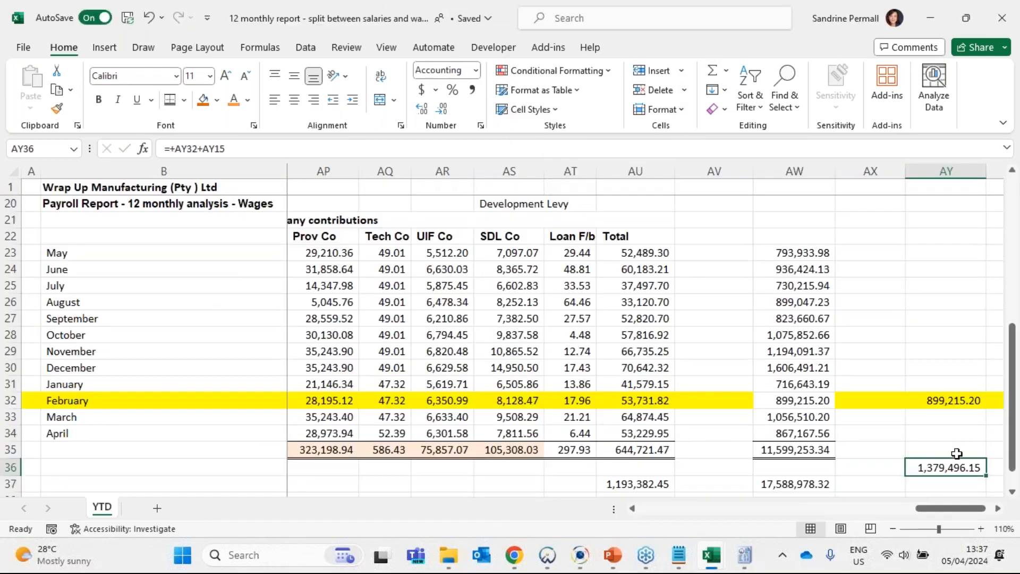
key("ctrl+c")
key("alt+Tab")
right_click(517, 383)
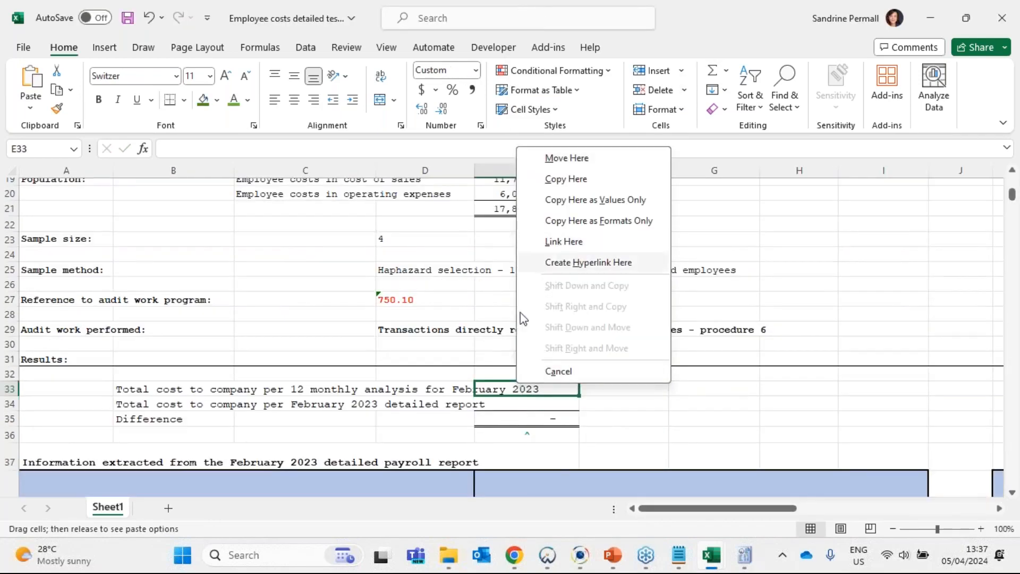
key("Escape")
right_click(502, 391)
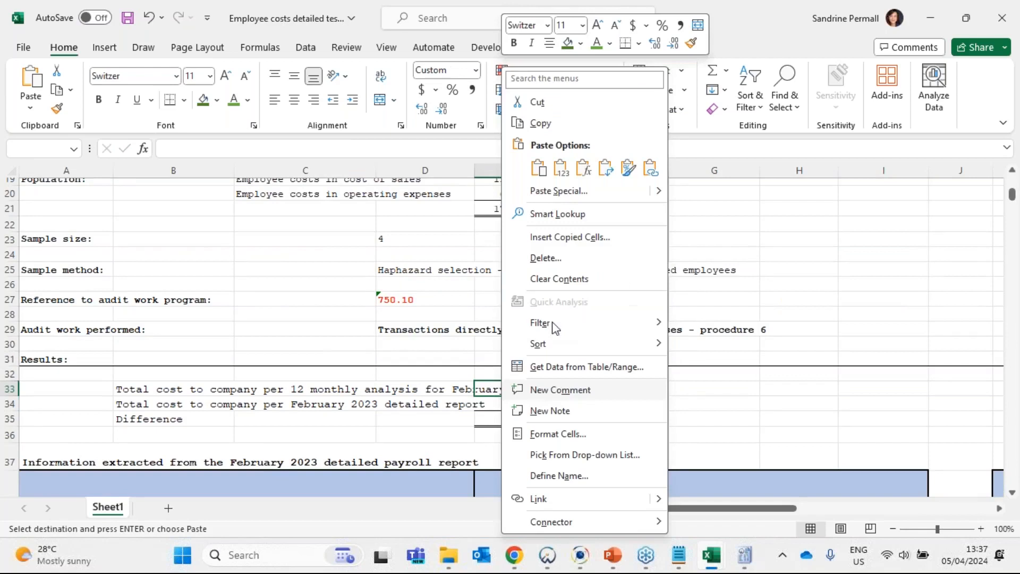
left_click(556, 173)
- Select E34 for the detailed report total, and look up the gross and company contributions totals in the February 2023 detailed report workbook
left_click(549, 408)
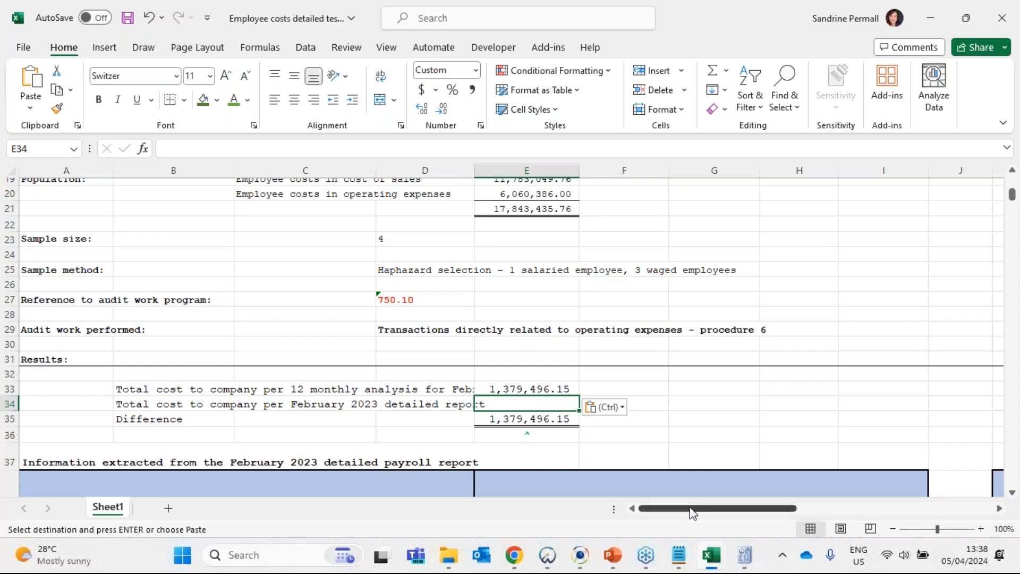
left_click(528, 437)
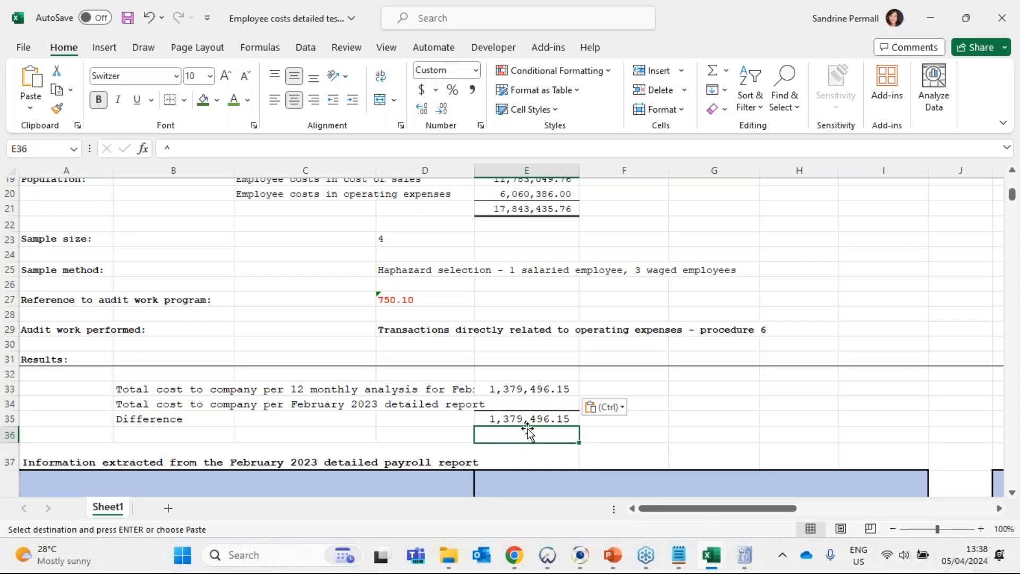
left_click(527, 405)
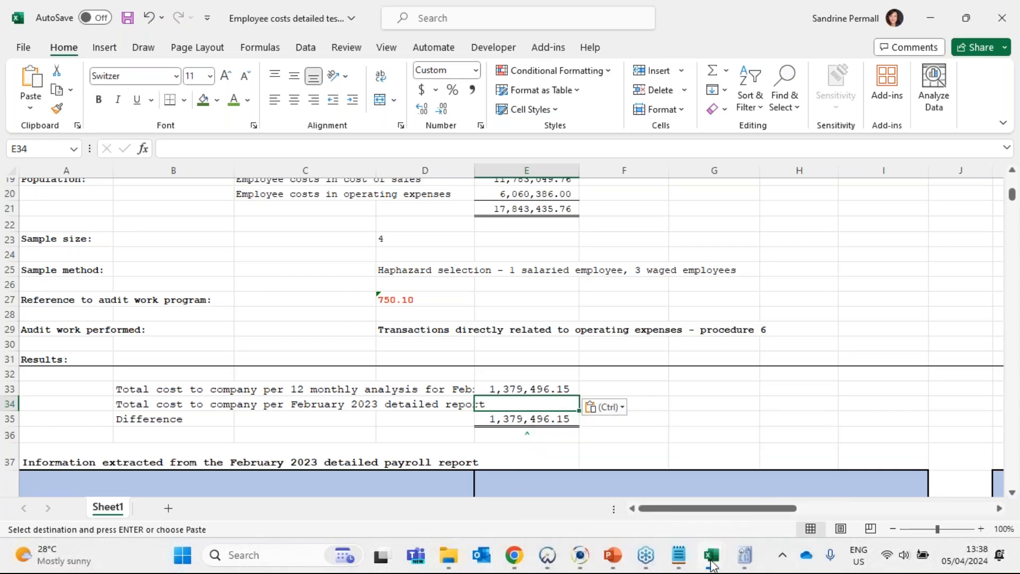
mouse_move(711, 564)
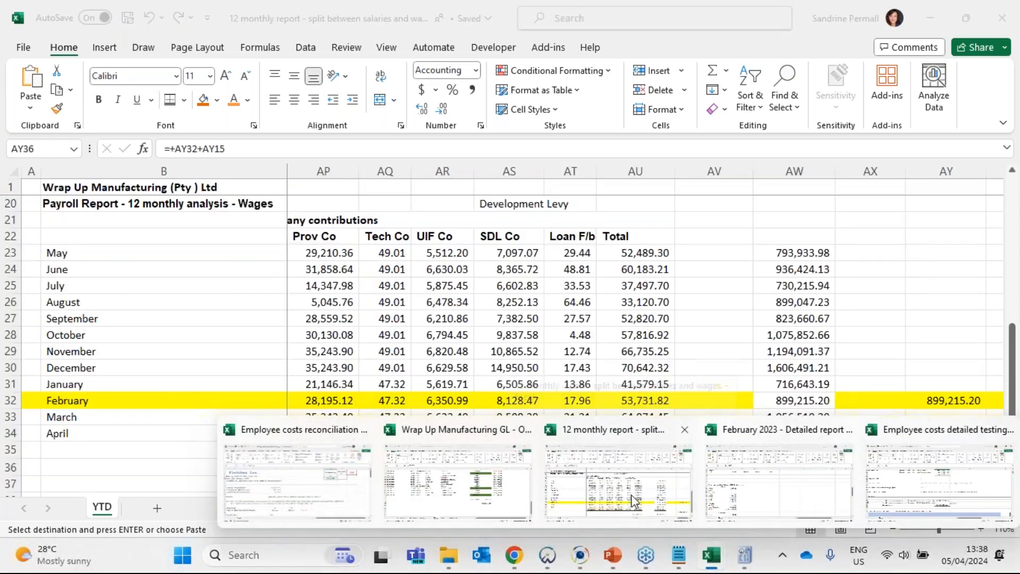
left_click(757, 501)
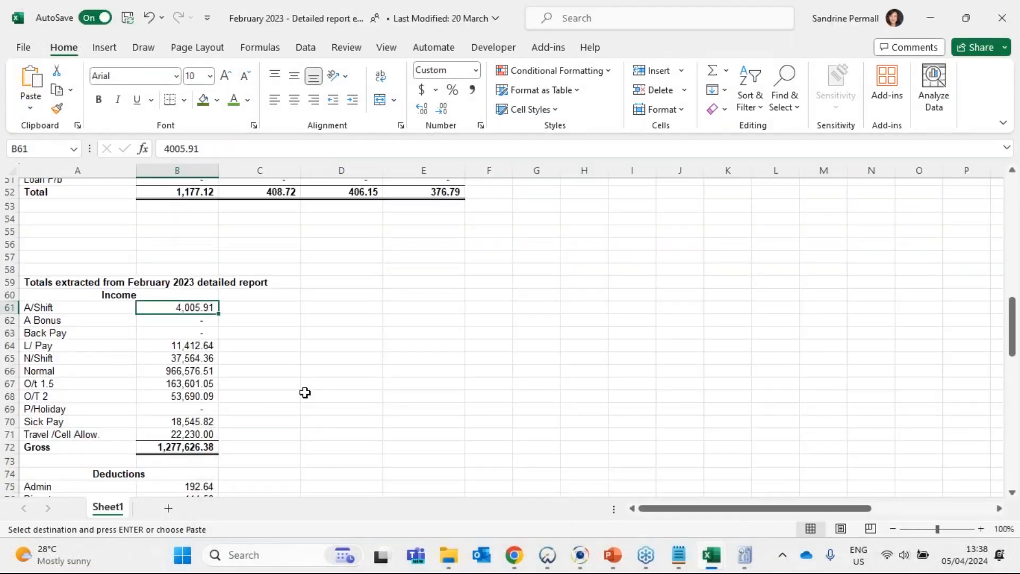
scroll(305, 392, "down", 6)
scroll(305, 392, "down", 6)
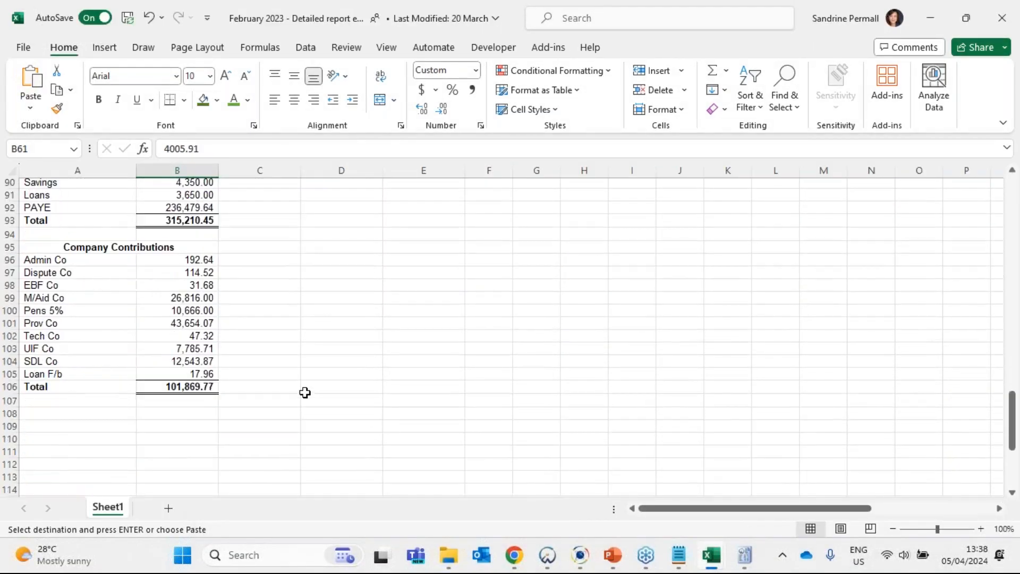
left_click(180, 414)
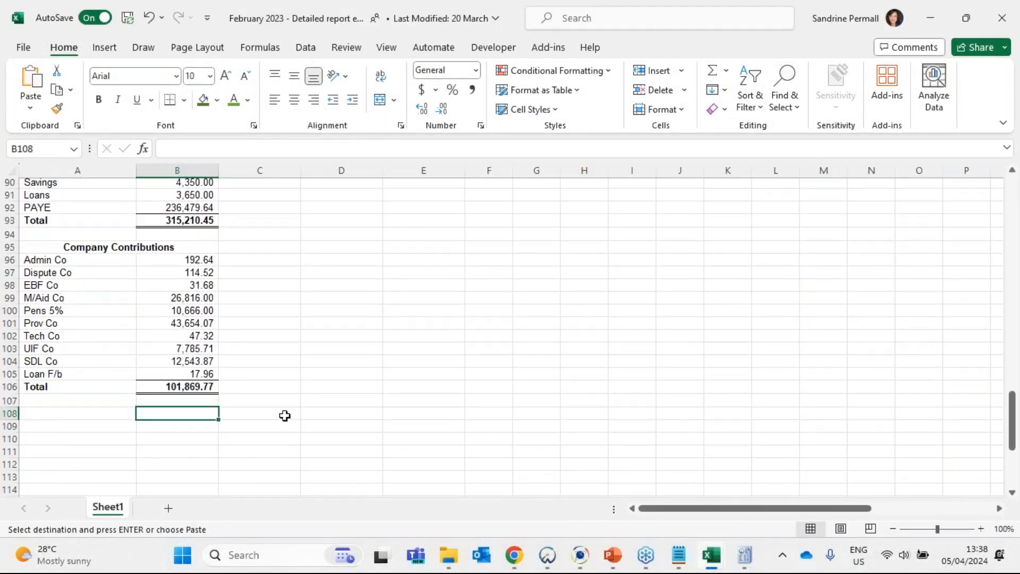
scroll(283, 413, "up", 11)
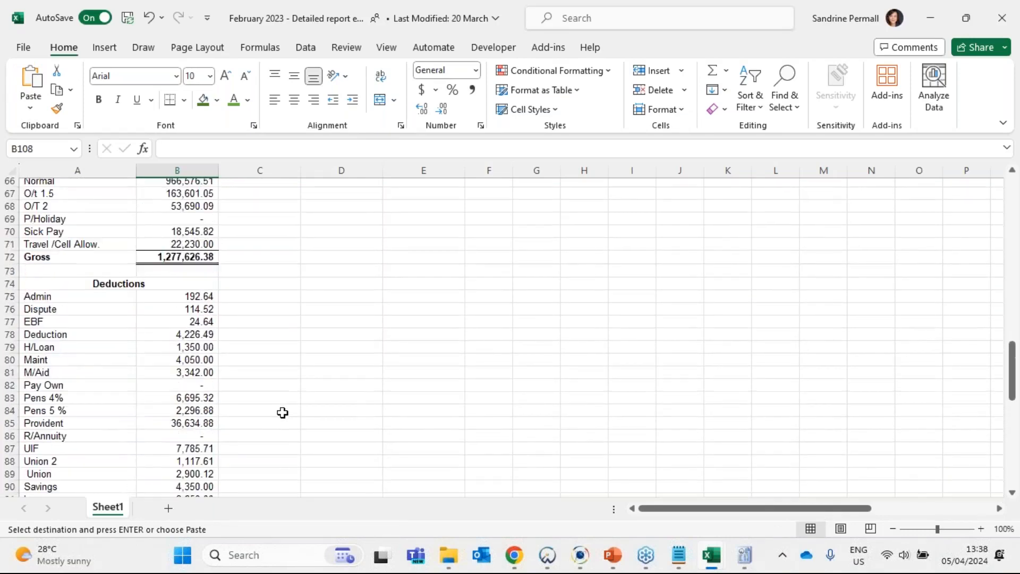
- Add the gross income and company contributions totals in C72 with the formula +B72+B106
left_click(276, 370)
type("+")
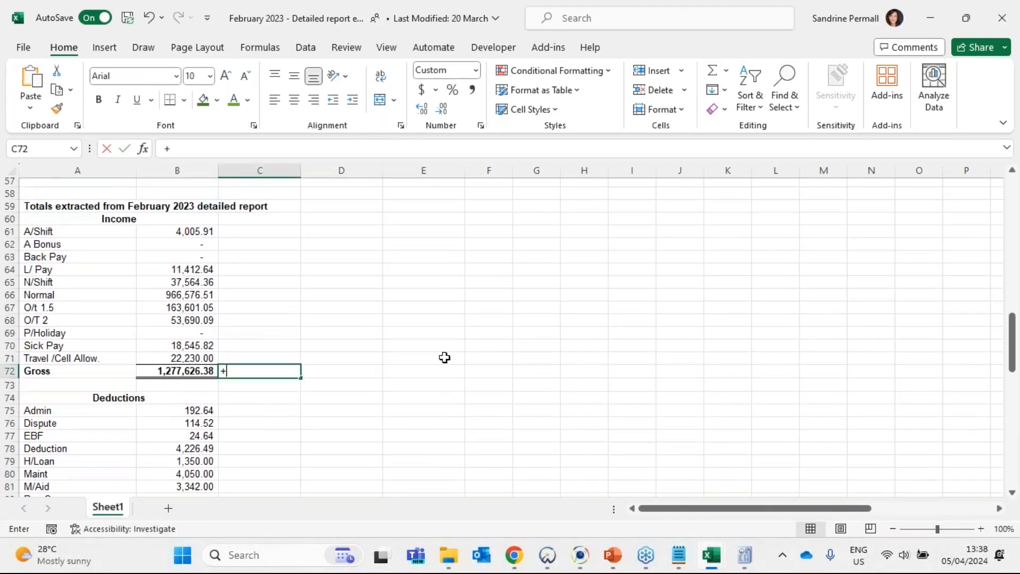
key("Left")
type("+")
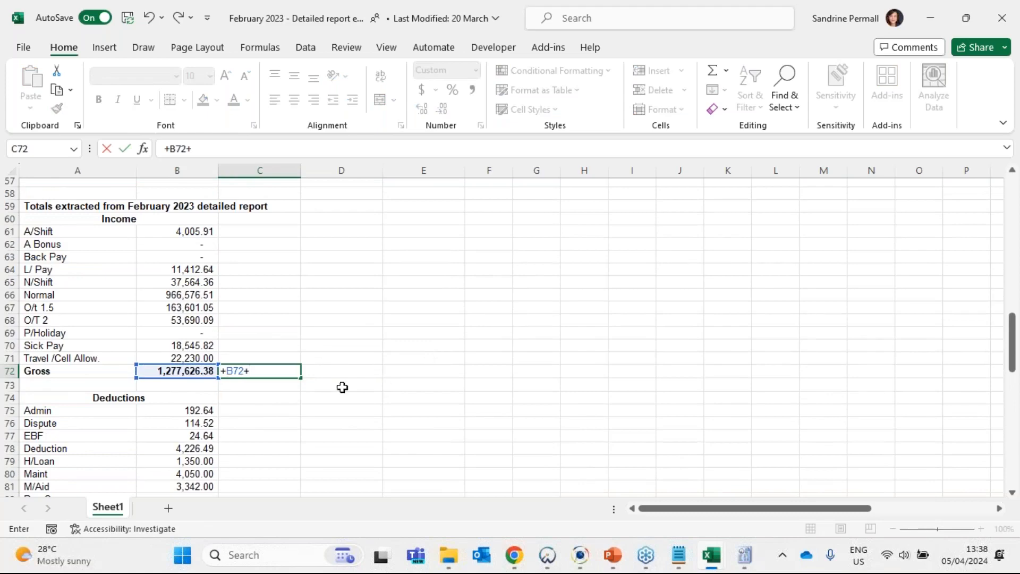
scroll(341, 387, "down", 9)
left_click(198, 466)
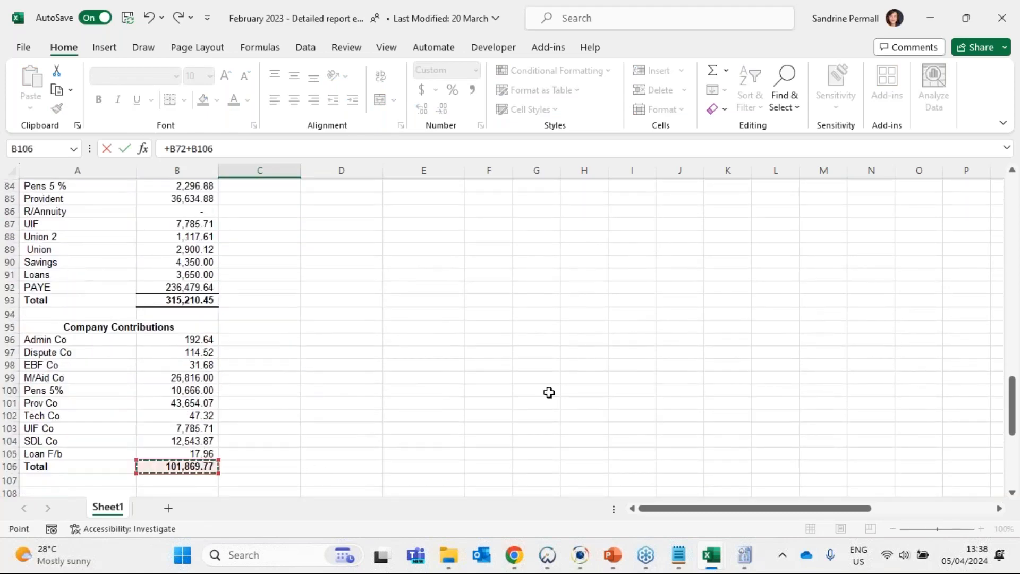
key("Return")
- Copy the combined total in C72 and paste it as a value into E34 of the employee costs detailed testing workbook, checking the difference in E35
scroll(542, 383, "up", 4)
left_click(274, 323)
key("ctrl+c")
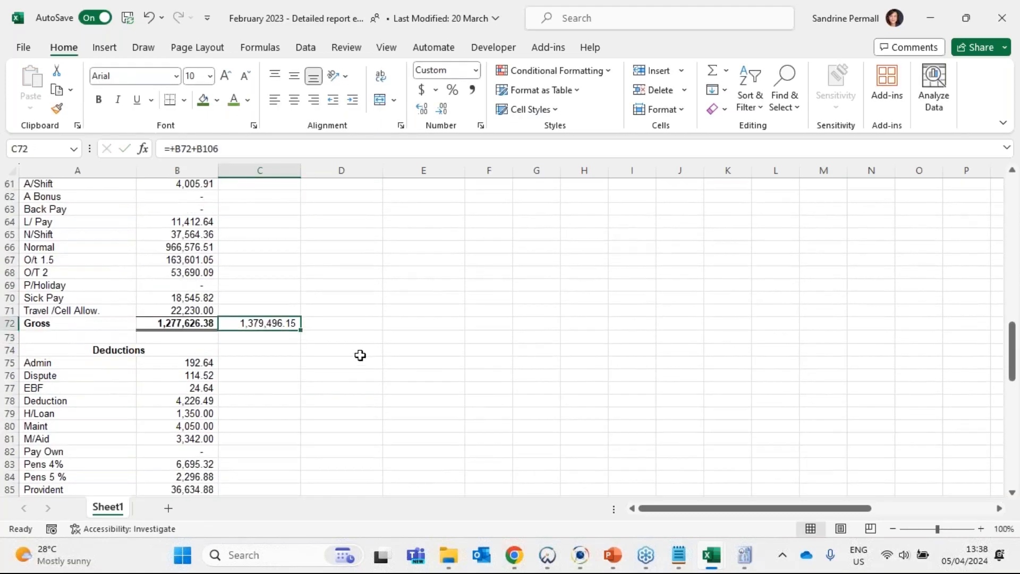
key("alt+Tab")
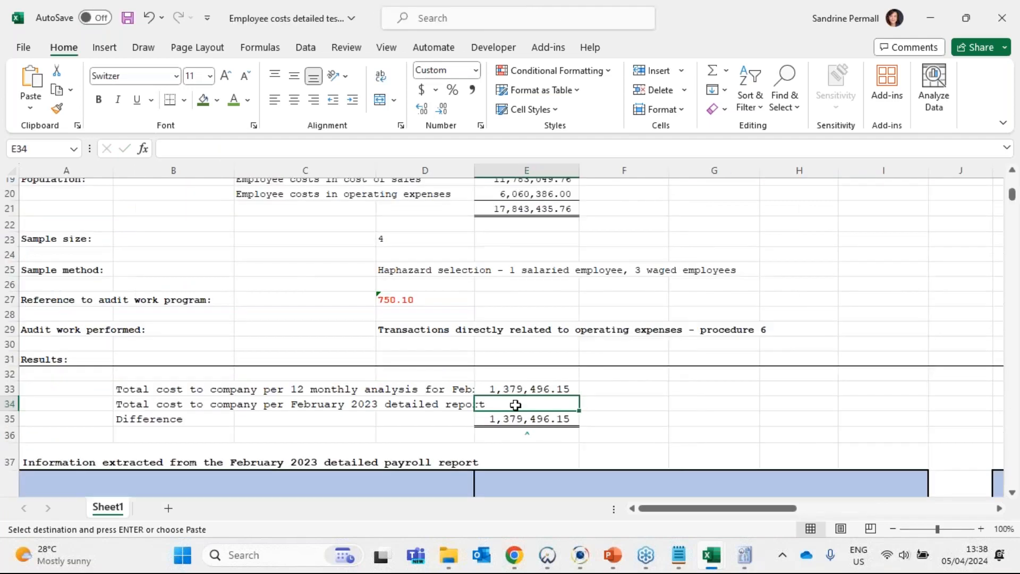
right_click(515, 404)
left_click(576, 168)
left_click(553, 419)
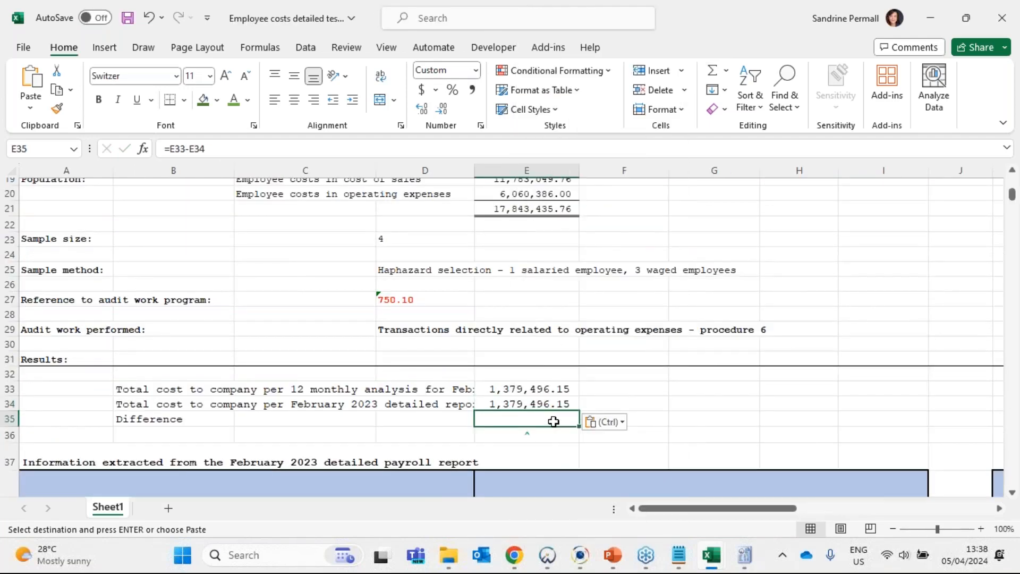
scroll(502, 401, "down", 1)
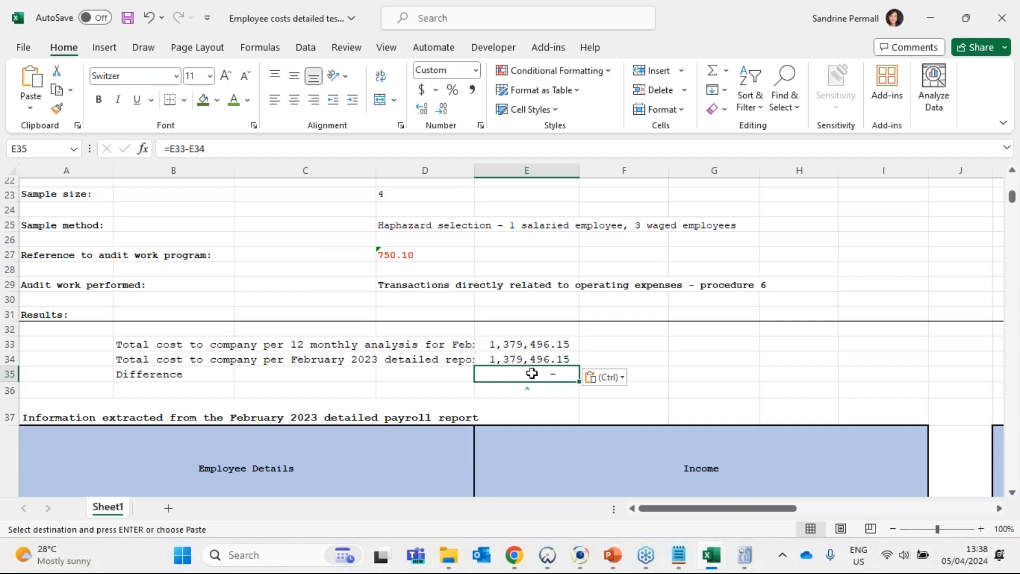
- Switch to the February 2023 detailed report workbook and identify the four sampled employees by name in row 4
mouse_move(711, 555)
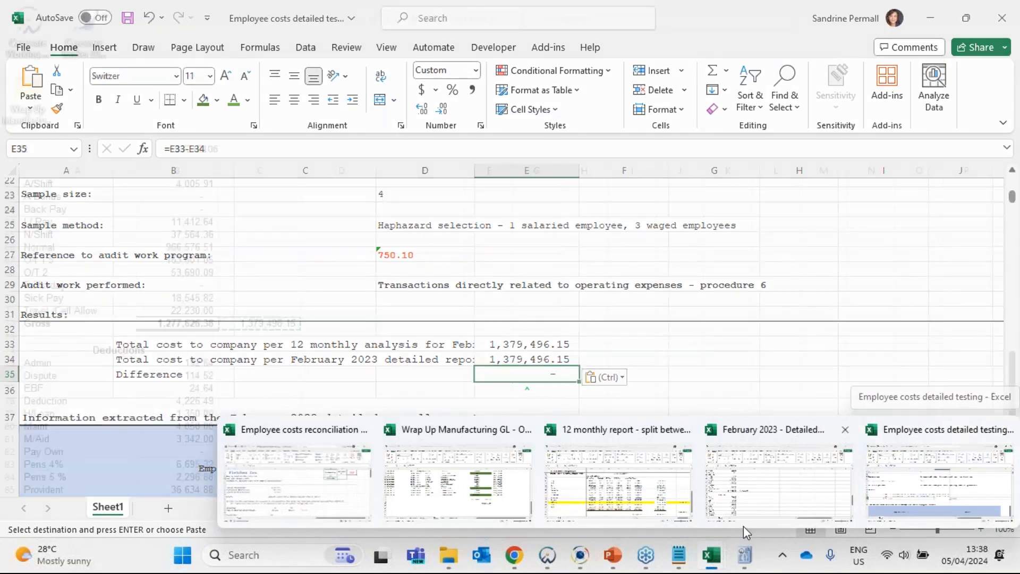
left_click(912, 492)
mouse_move(717, 552)
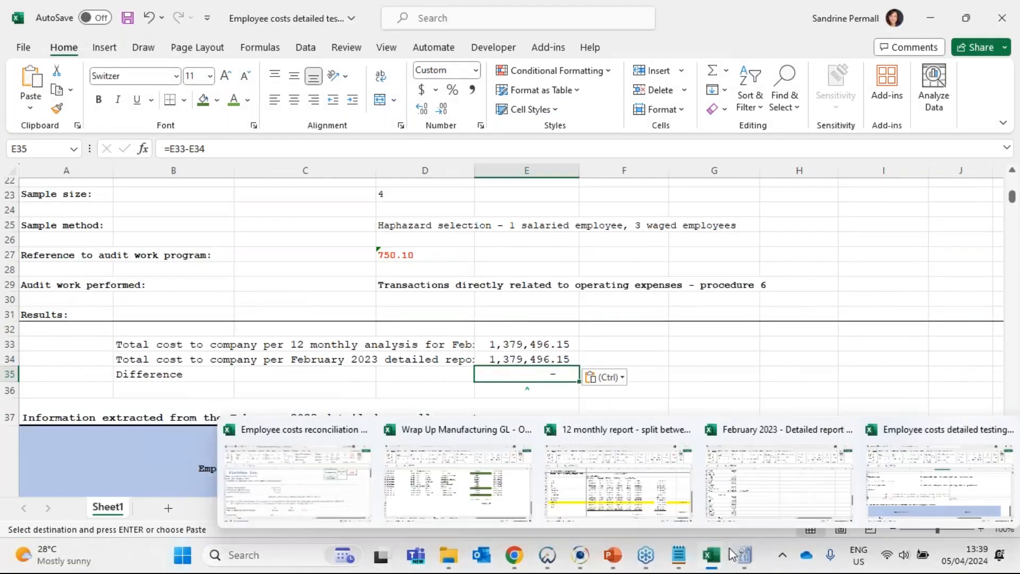
left_click(779, 496)
scroll(328, 406, "up", 20)
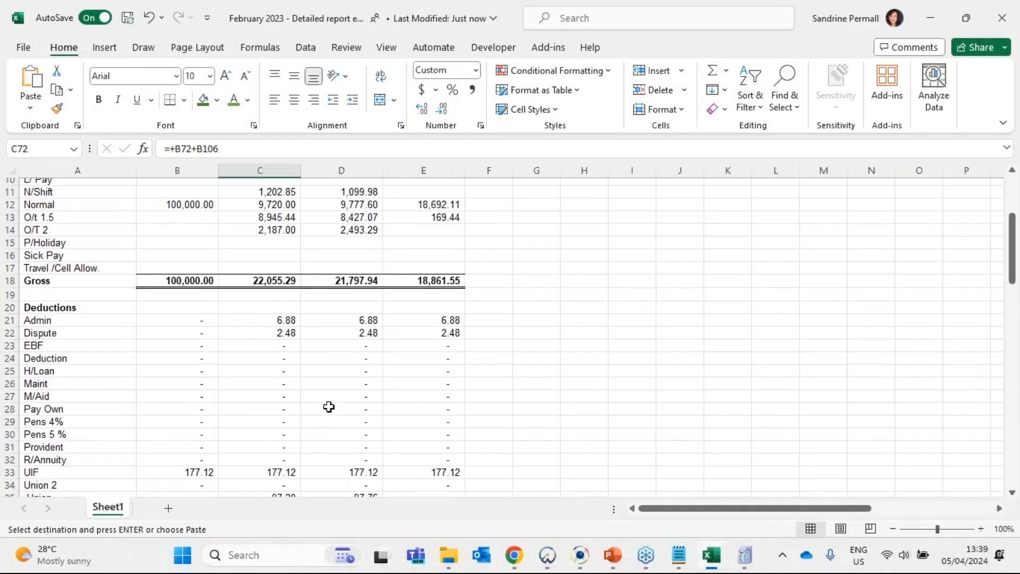
left_click_drag(177, 170, 457, 170)
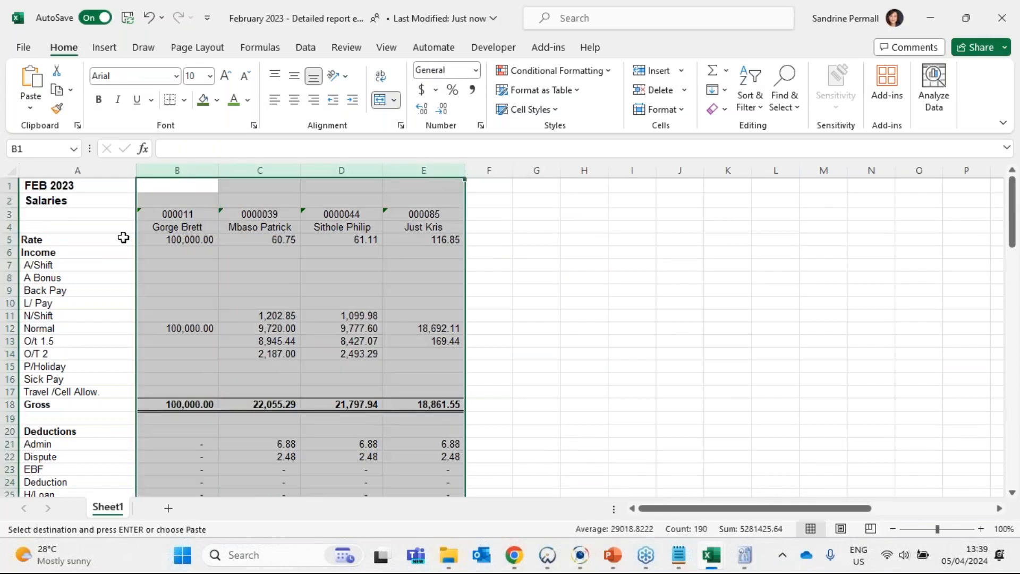
left_click(177, 227)
left_click(260, 226)
left_click(340, 227)
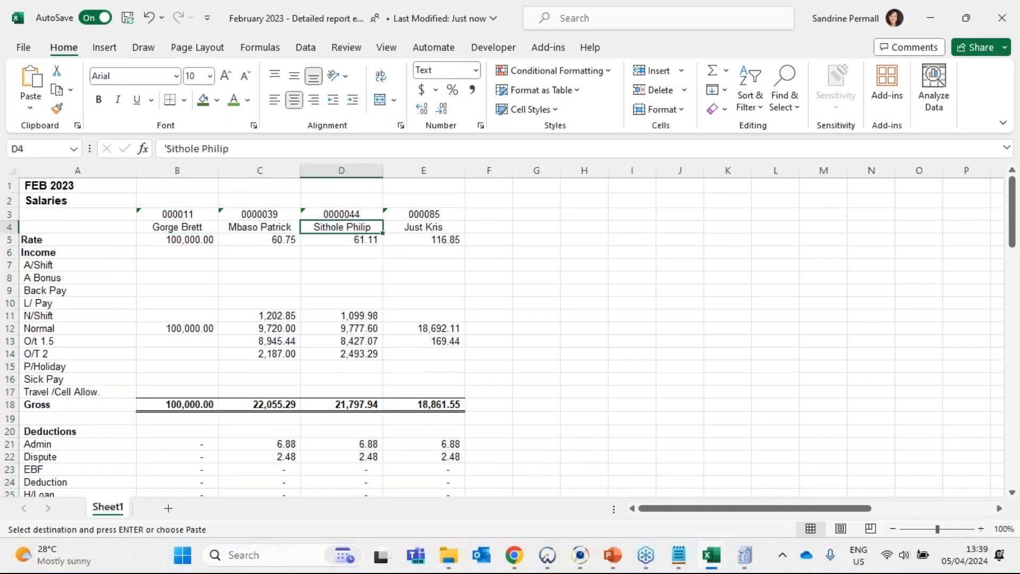
left_click(419, 227)
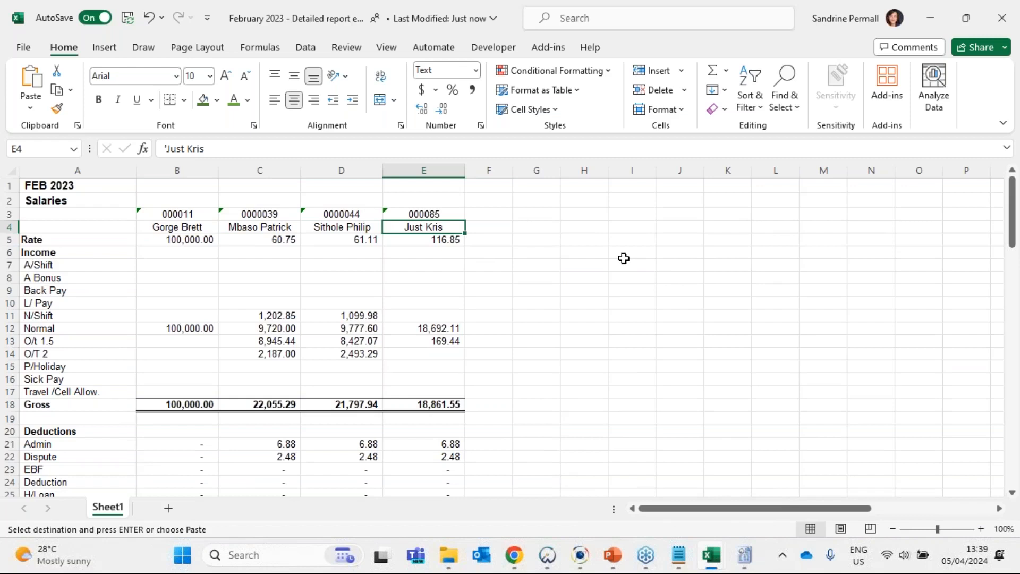
- Examine the income, deductions and company contributions sections for the four employees in columns B to E
scroll(234, 257, "down", 4)
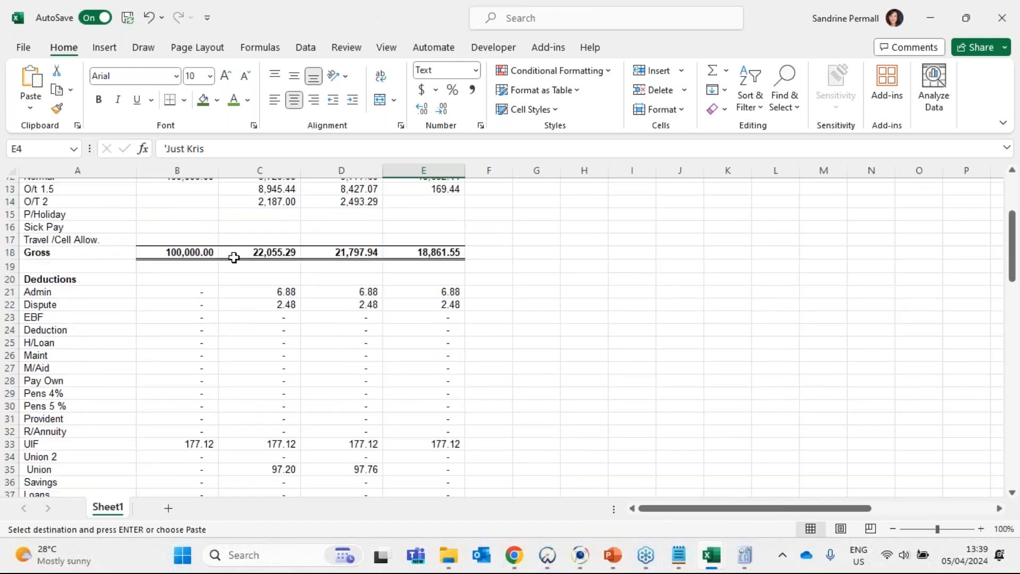
scroll(321, 306, "down", 3)
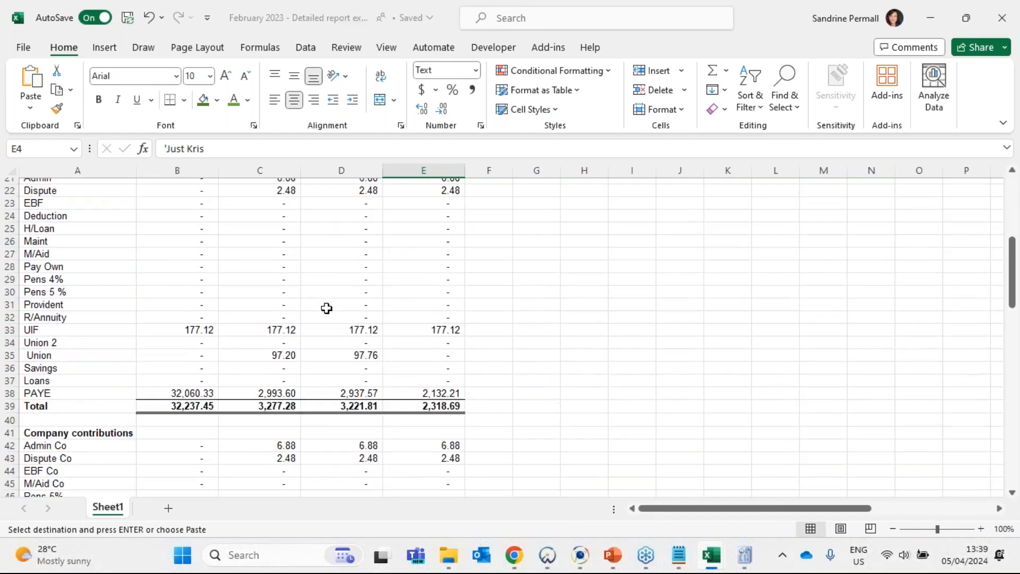
scroll(325, 300, "down", 4)
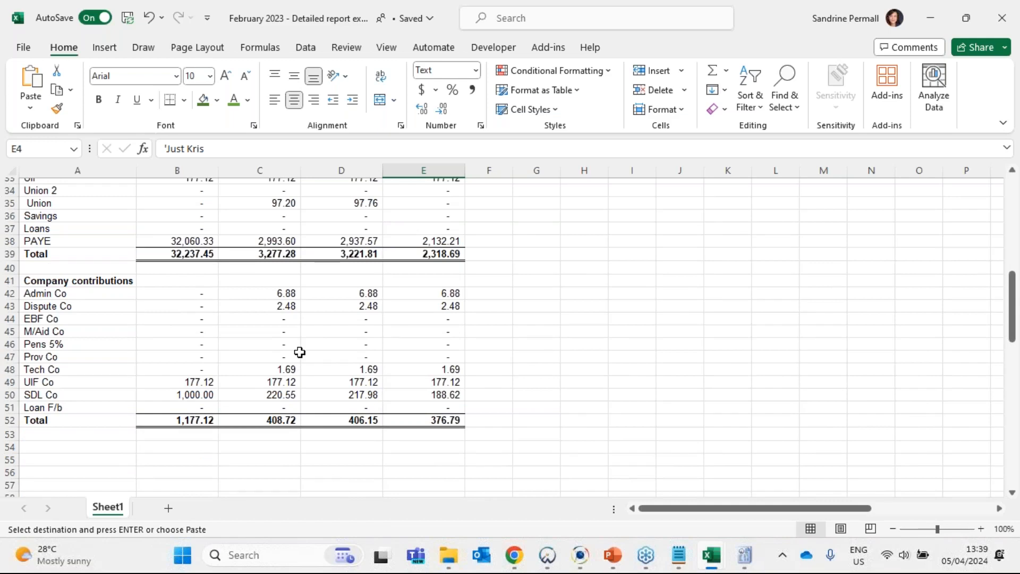
scroll(300, 352, "up", 11)
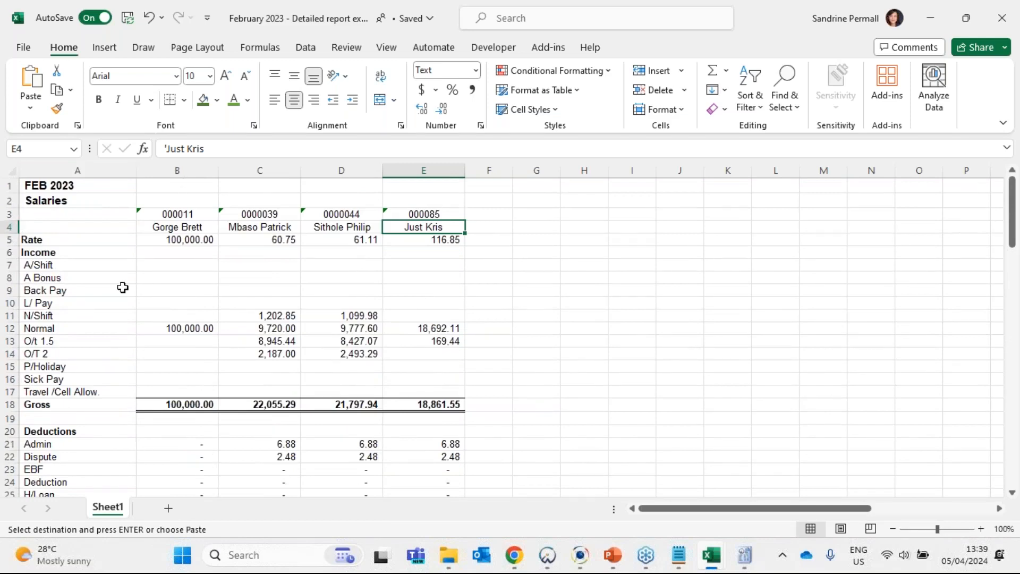
left_click_drag(185, 183, 446, 405)
left_click(584, 366)
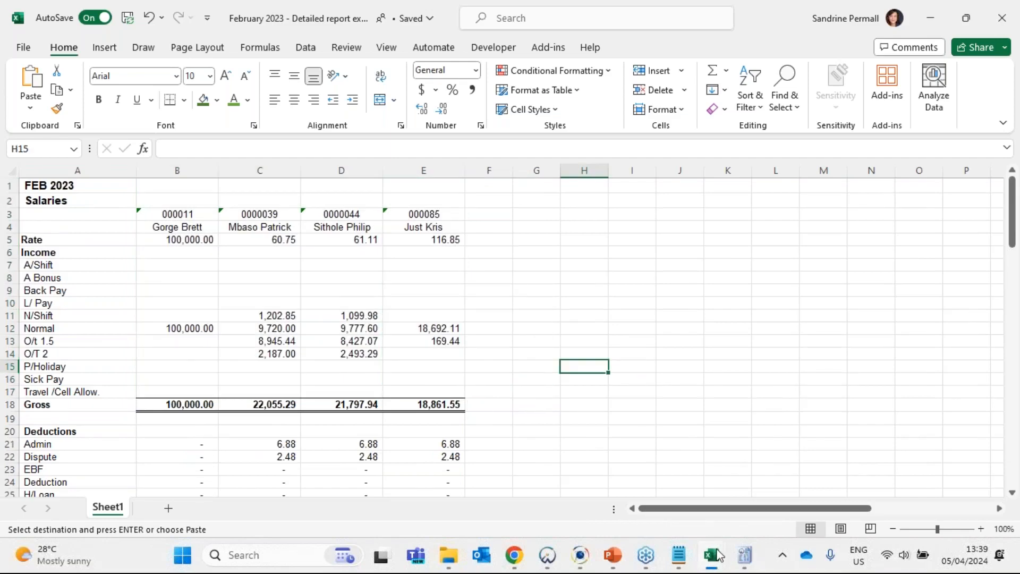
- Return to the employee costs detailed testing workbook and review the extracted payroll section's sample numbers, employee names and employee codes
mouse_move(718, 556)
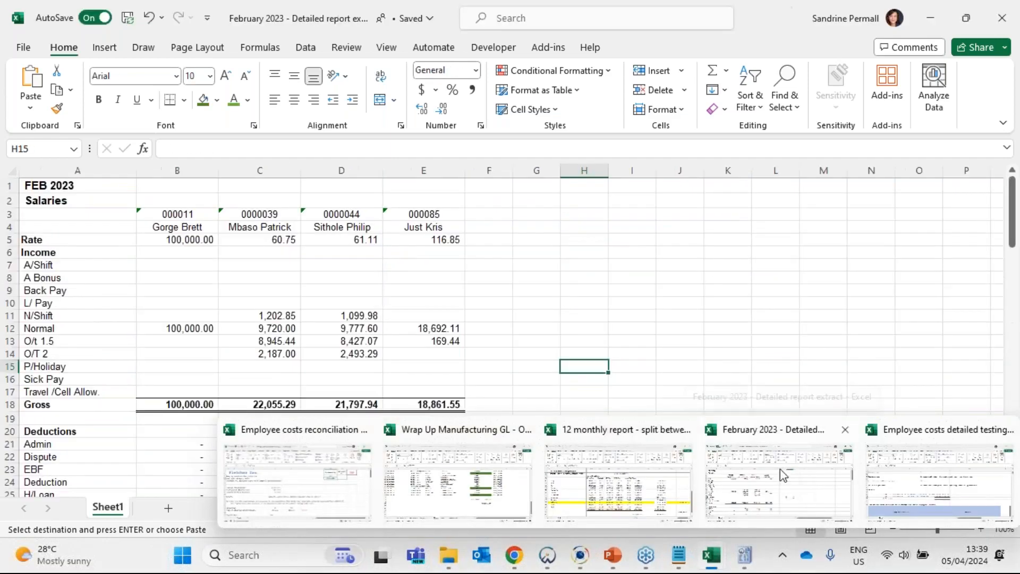
left_click(903, 481)
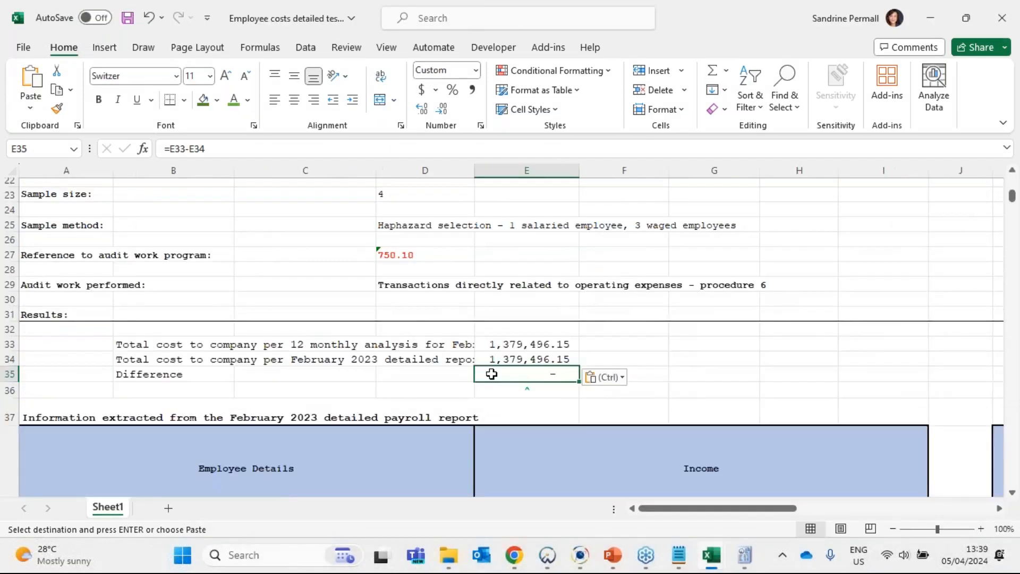
scroll(86, 288, "down", 2)
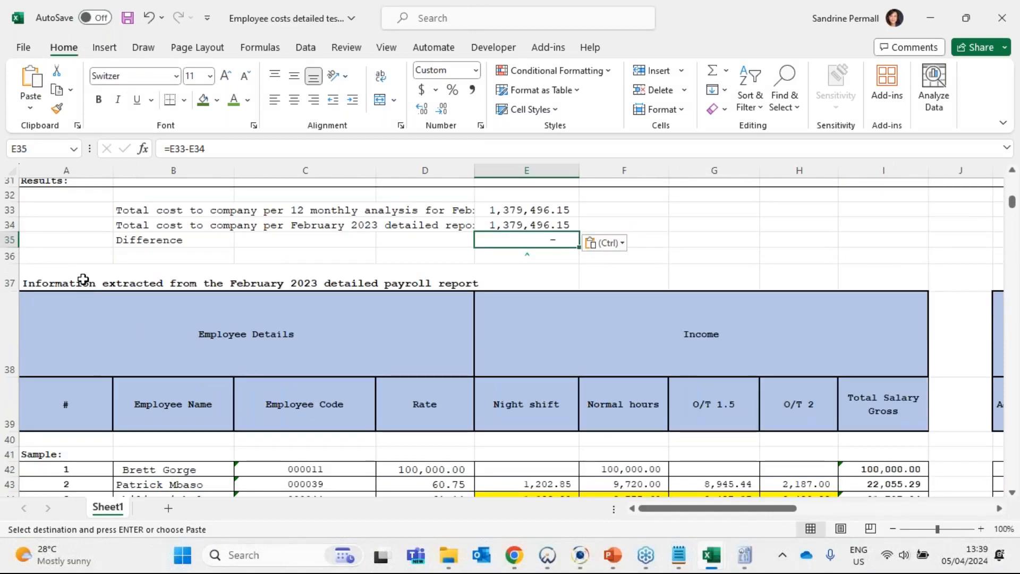
left_click(84, 279)
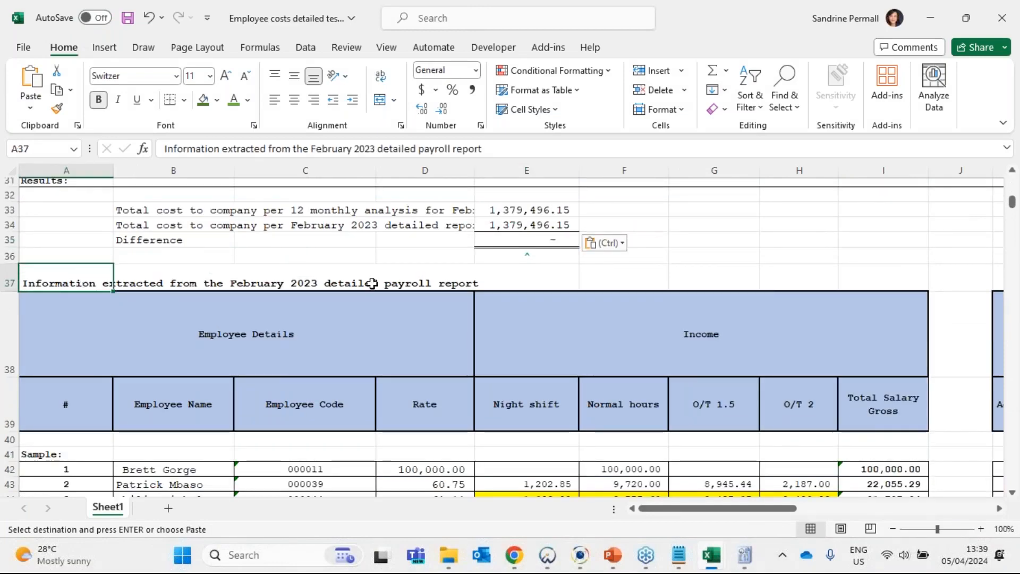
scroll(172, 230, "down", 2)
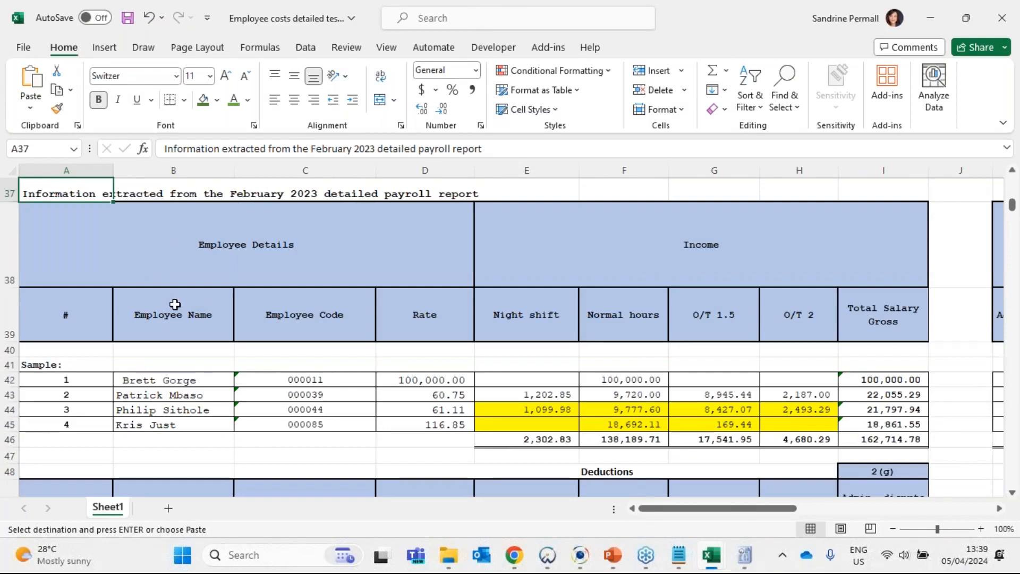
left_click(74, 382)
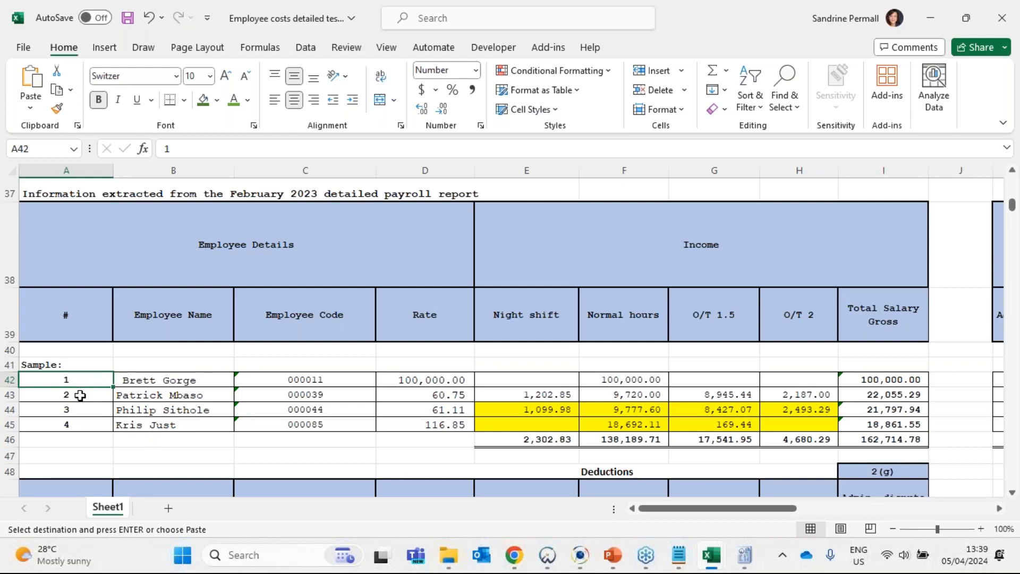
left_click_drag(80, 381, 79, 424)
left_click(173, 375)
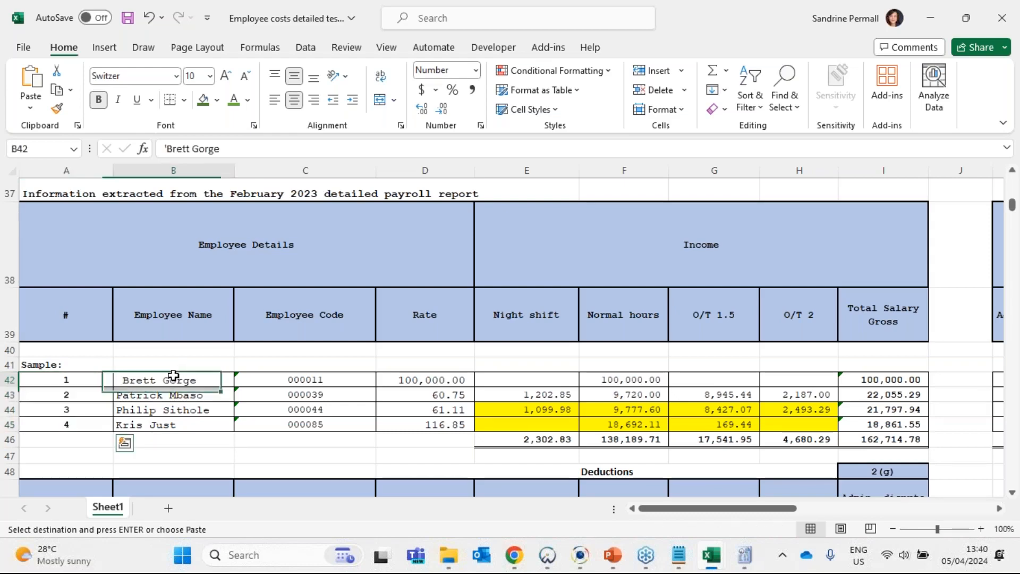
left_click_drag(173, 375, 172, 409)
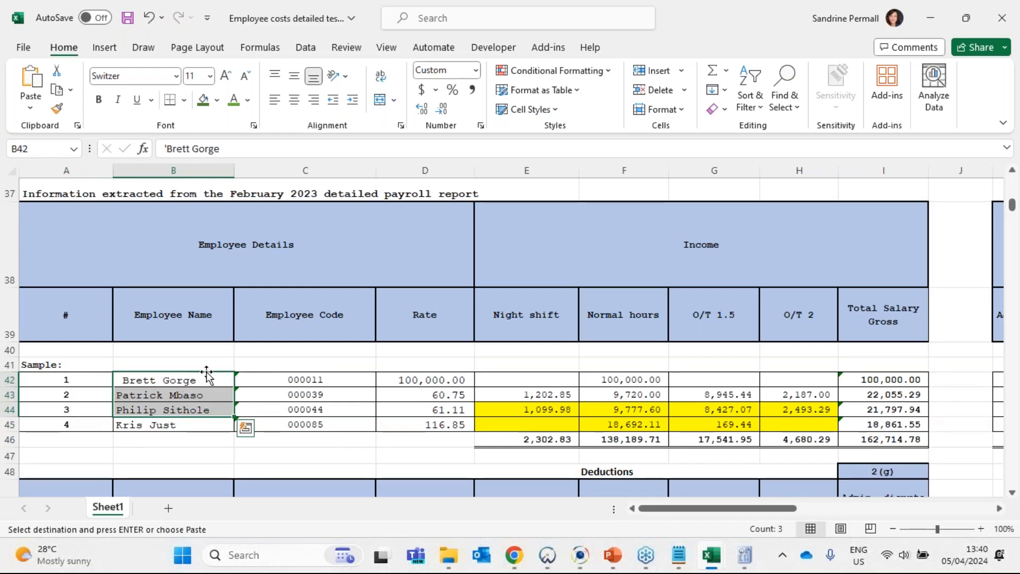
mouse_move(159, 380)
left_mouse_down()
mouse_move(160, 423)
mouse_move(173, 382)
left_mouse_up()
left_click(343, 383)
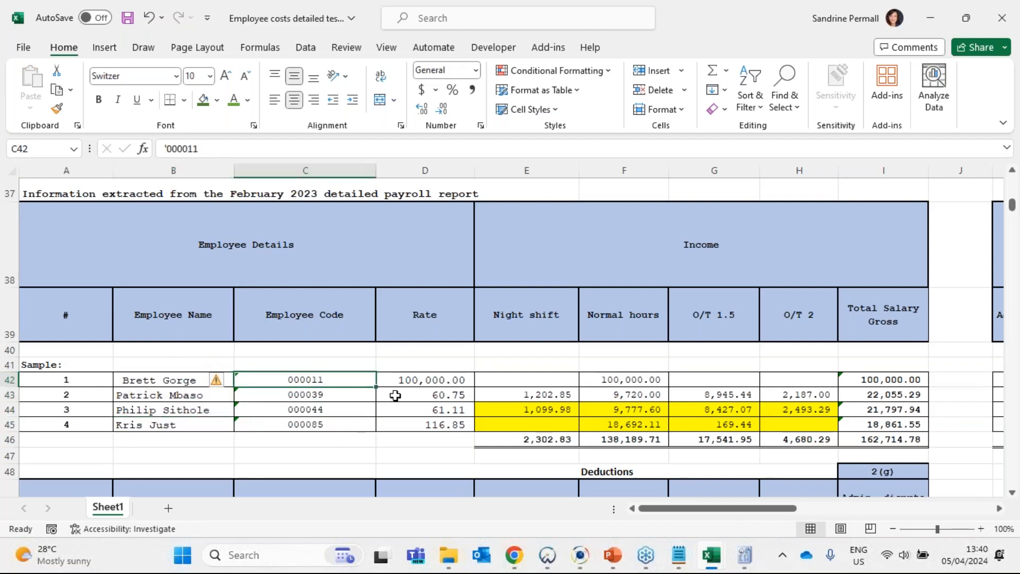
- Review the sampled employees' rates in D42:D44 and the deductions table below the income section
left_click(417, 379)
left_click_drag(419, 394, 420, 410)
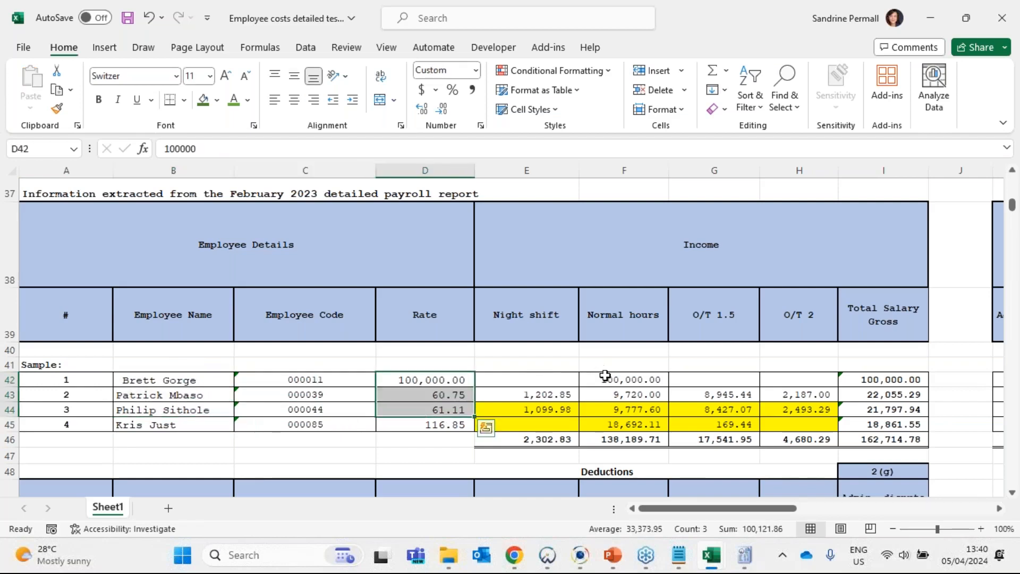
left_click_drag(710, 511, 421, 408)
scroll(422, 408, "down", 3)
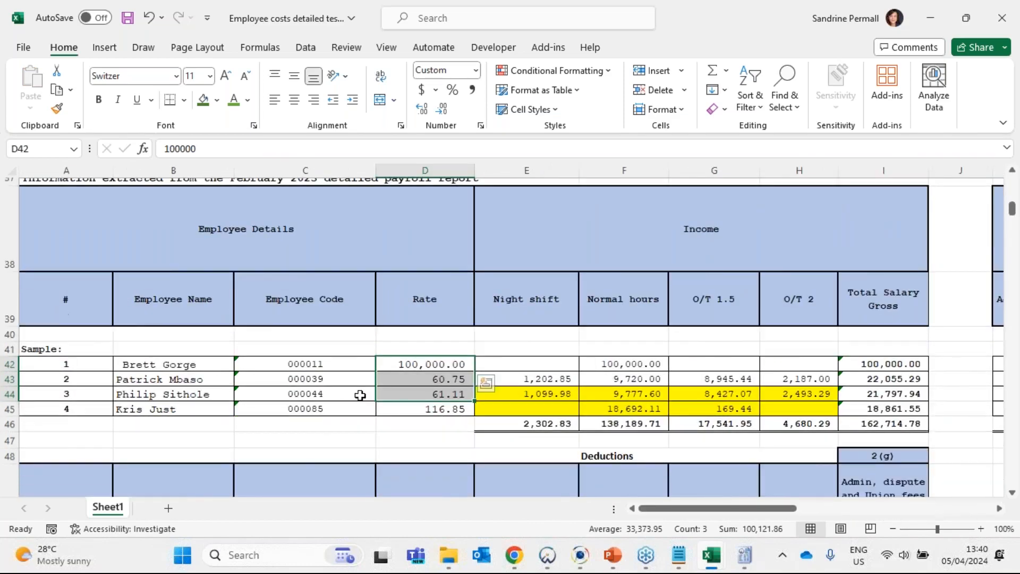
scroll(361, 396, "down", 1)
left_click_drag(700, 509, 628, 516)
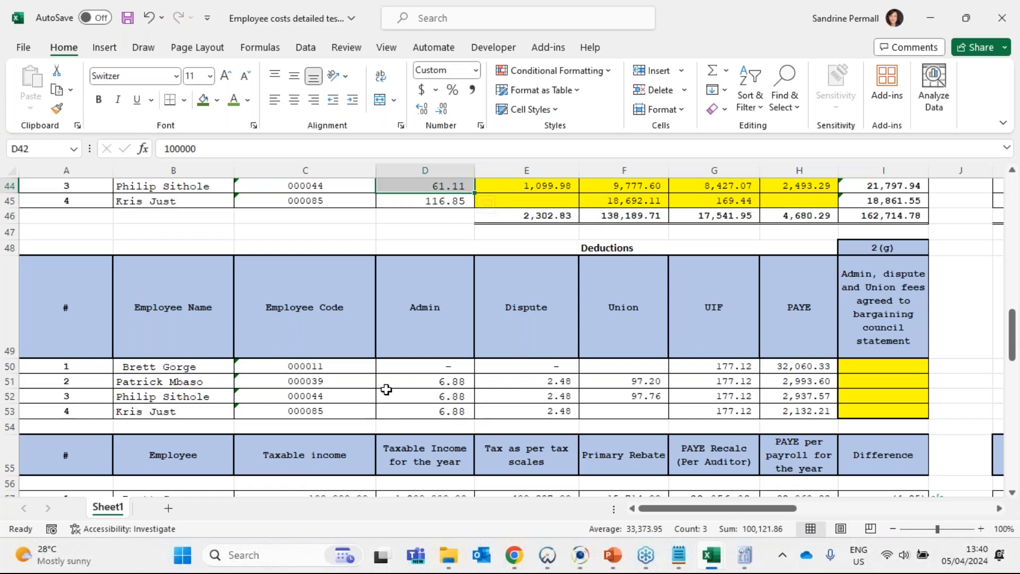
- Examine the highlighted income cells E44:H45 and the test columns for cast and cross cast and for signed contract and copy of ID
scroll(557, 423, "up", 4)
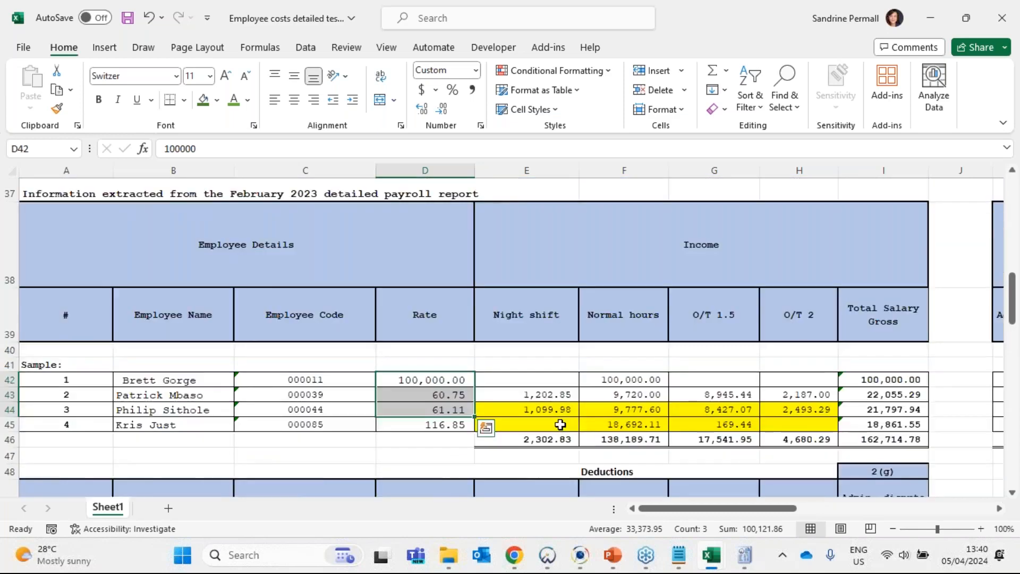
scroll(552, 423, "down", 2)
left_click_drag(532, 409, 797, 425)
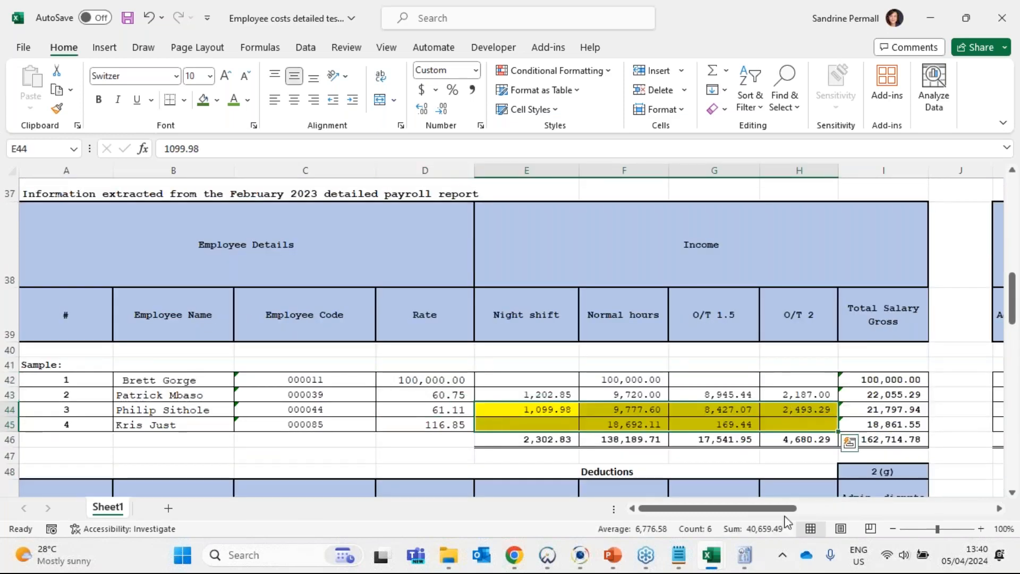
left_click_drag(740, 508, 925, 519)
left_click(594, 367)
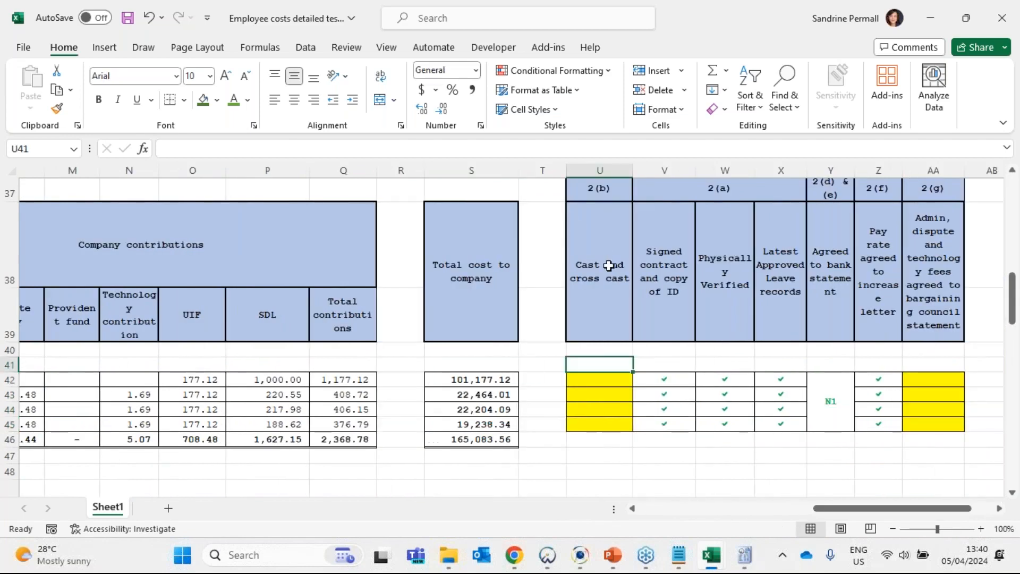
left_click(599, 385)
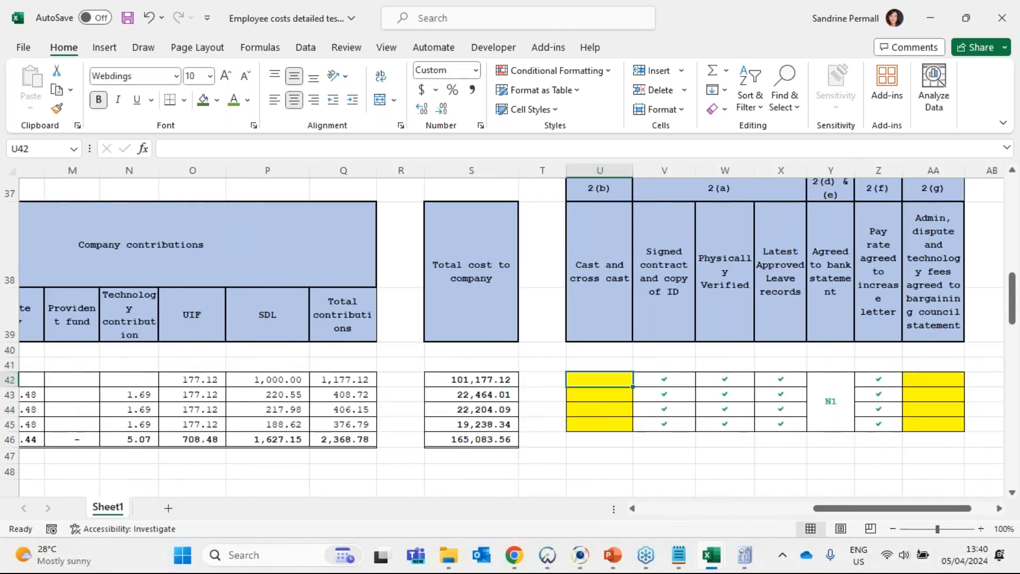
left_click(668, 381)
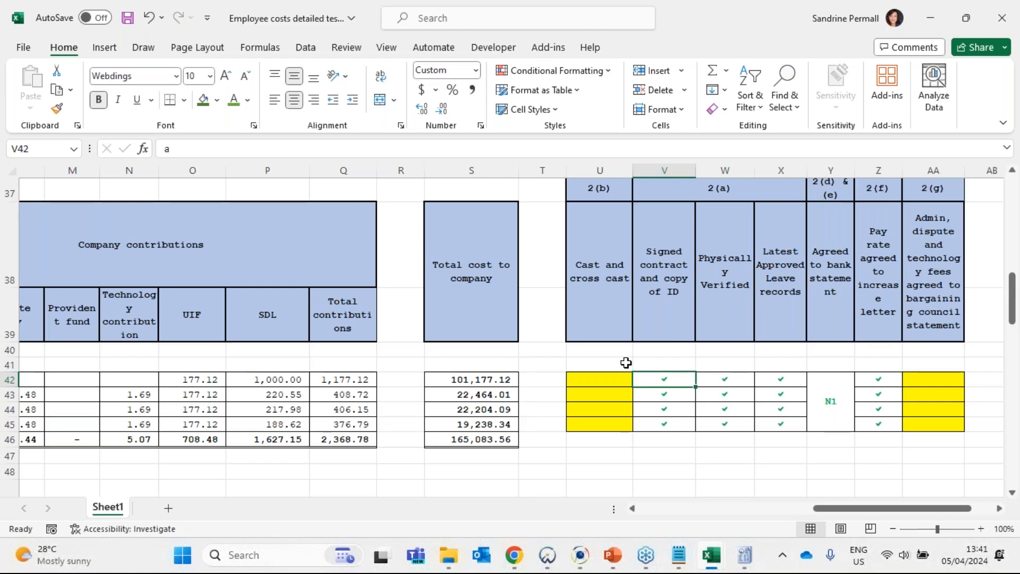
- Compare the first sampled employee's rate in D42 with the rate in B5 of the February 2023 detailed report
left_click_drag(815, 509, 632, 509)
left_click(140, 381)
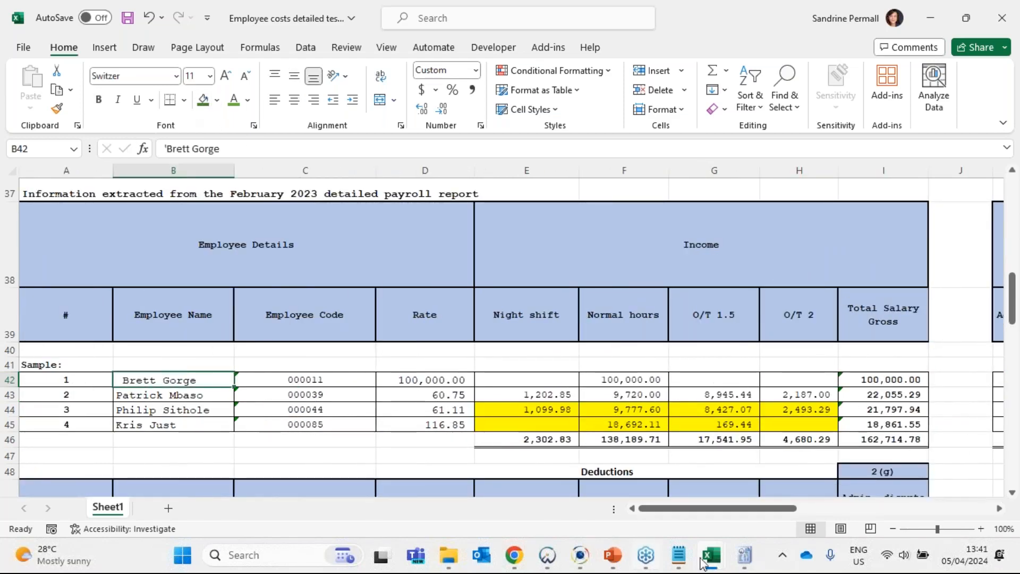
mouse_move(712, 561)
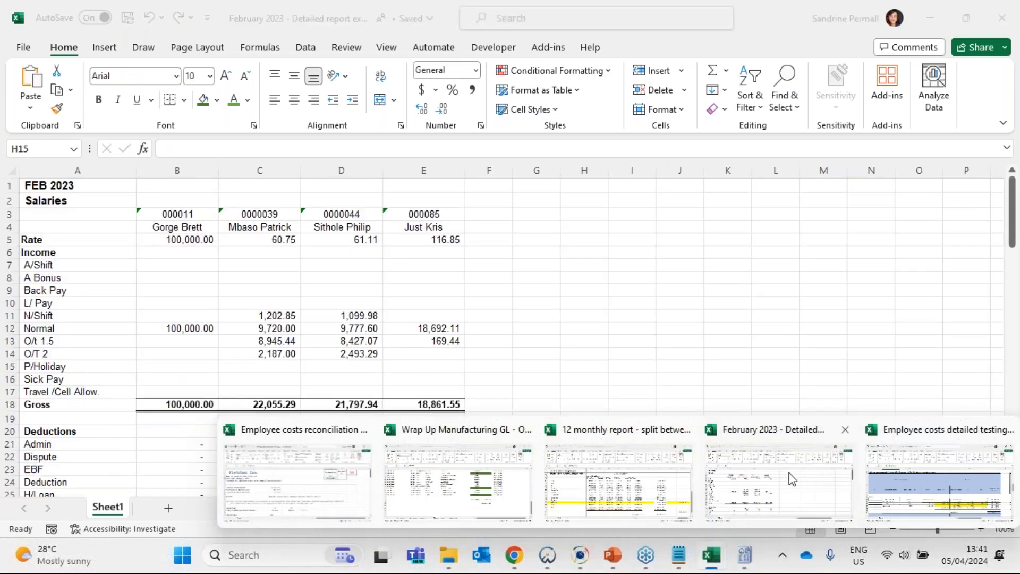
left_click(821, 478)
left_click(171, 239)
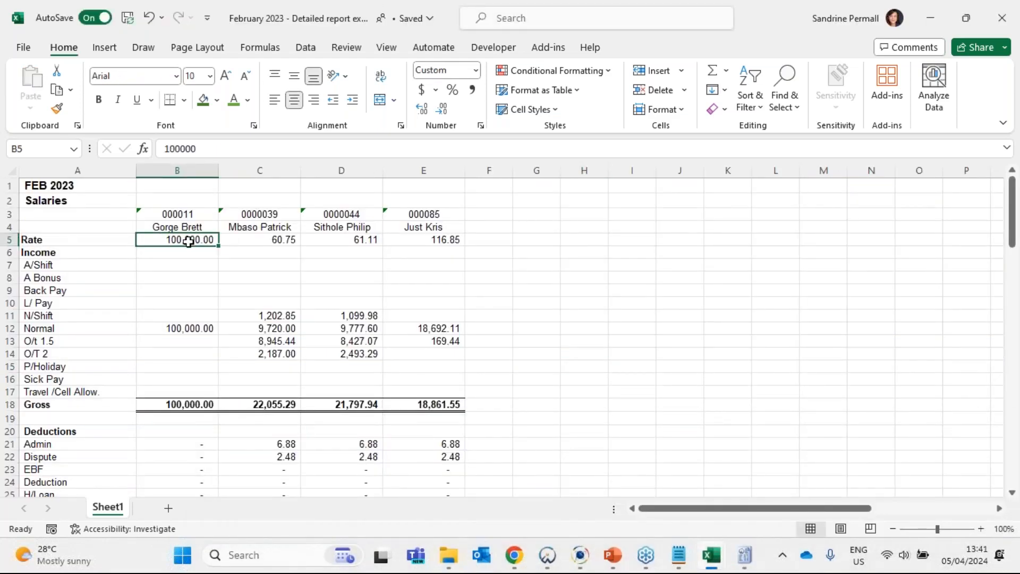
key("alt+Tab")
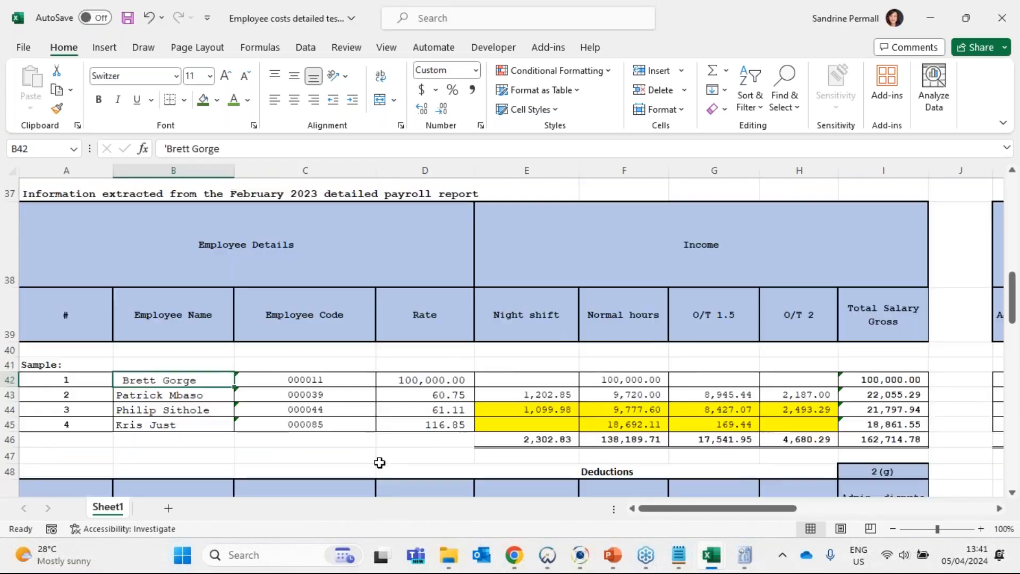
left_click(436, 383)
- Compare the first sampled employee's night shift, normal hours and overtime income in row 42 with the detailed report's income section
left_click(564, 378)
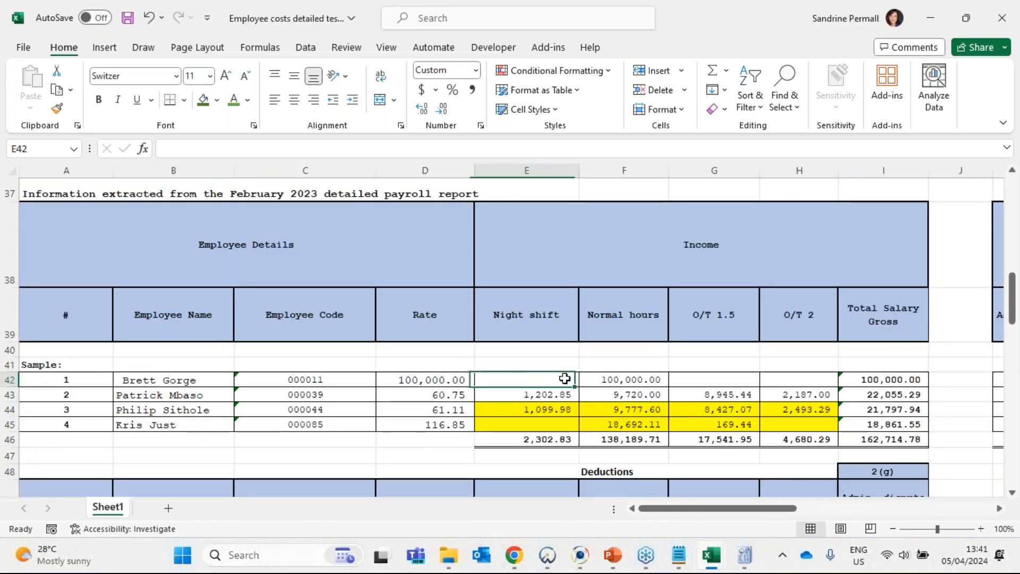
left_click(644, 378)
key("alt+Tab")
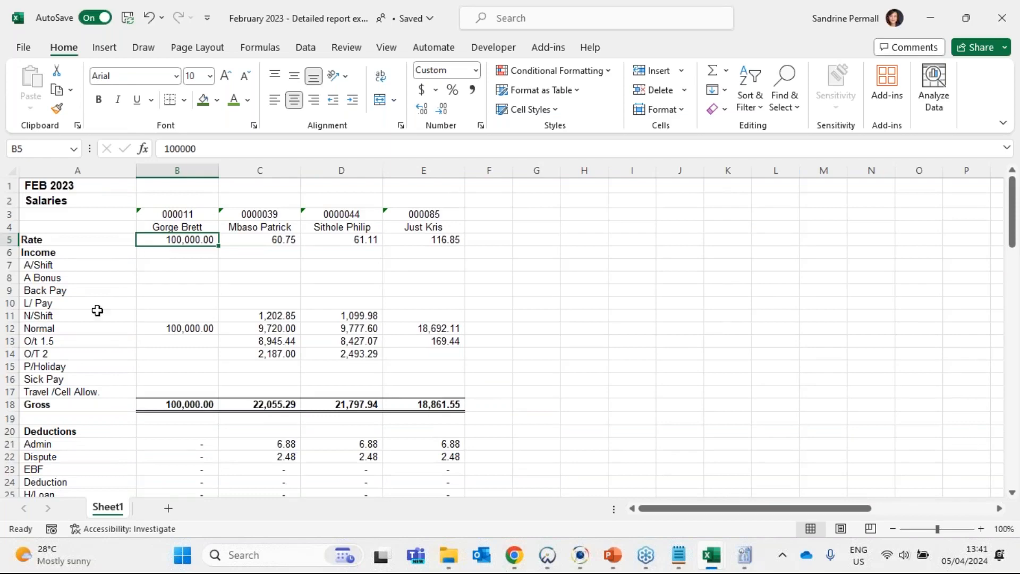
left_click(59, 322)
key("Right")
key("alt+Tab")
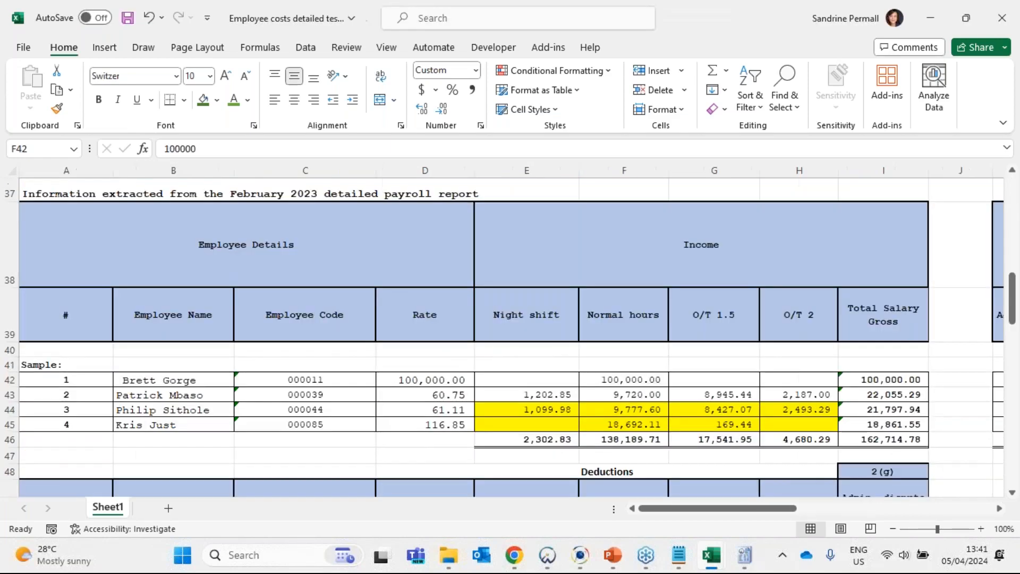
left_click(710, 555)
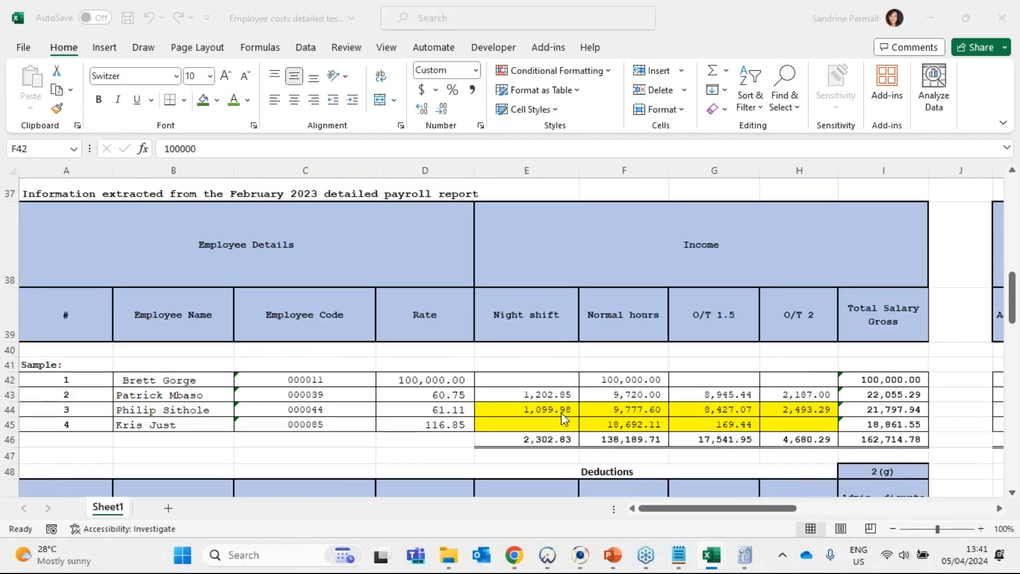
left_click_drag(190, 266, 190, 377)
scroll(215, 393, "down", 2)
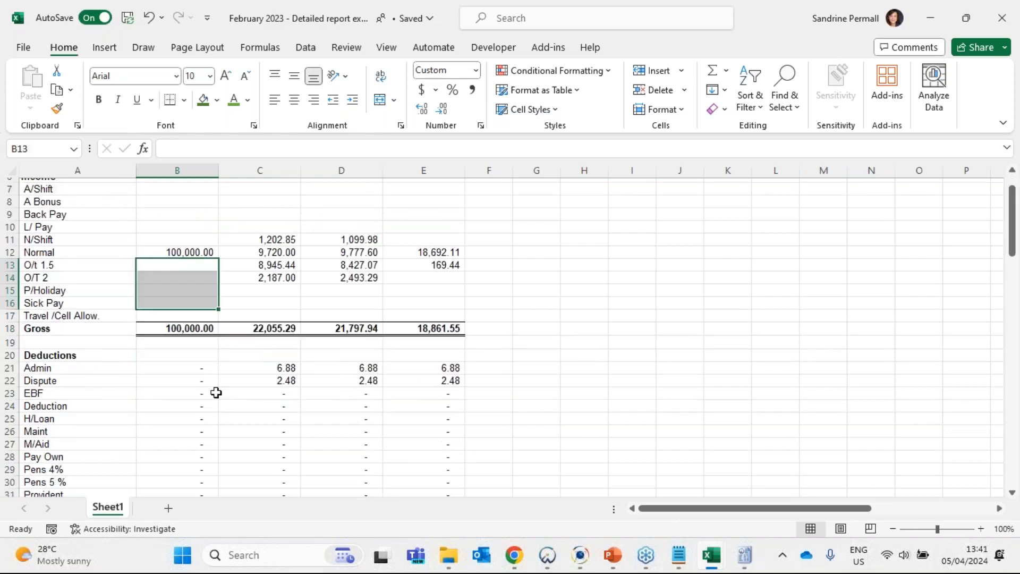
- Compare the first sampled employee's UIF company contribution in O42 with UIF Co in the detailed report
left_click_drag(713, 511, 824, 511)
key("alt+Tab")
scroll(217, 367, "down", 4)
left_click(85, 367)
left_click(153, 367)
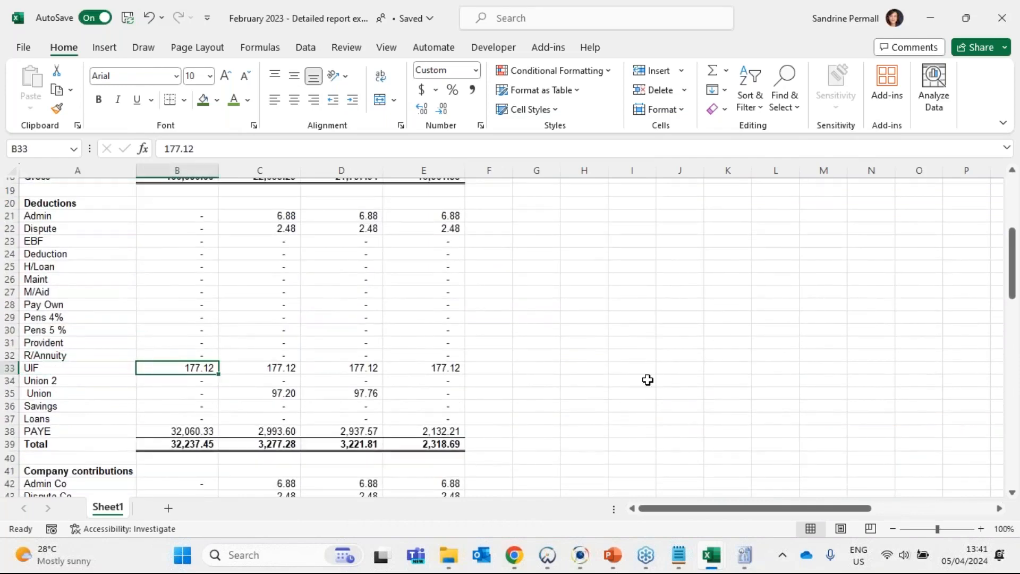
key("alt+Tab")
left_click(582, 380)
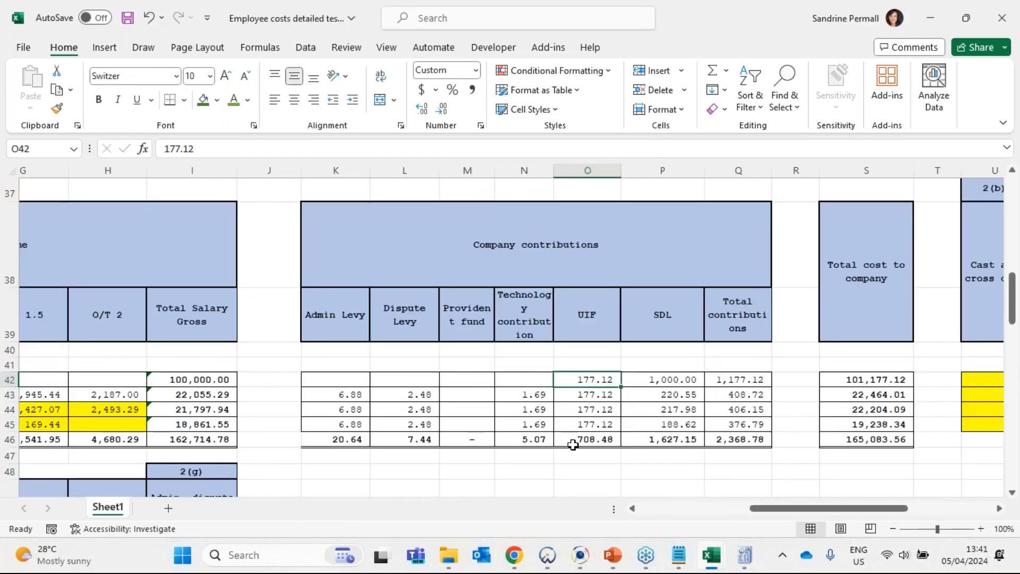
key("alt+Tab")
scroll(206, 425, "down", 4)
left_click(206, 419)
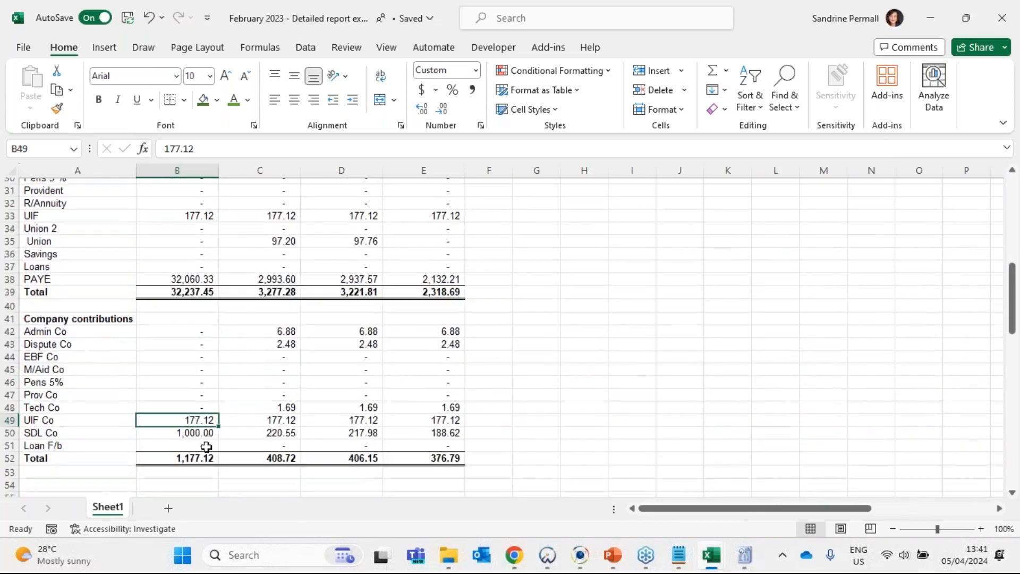
key("alt+Tab")
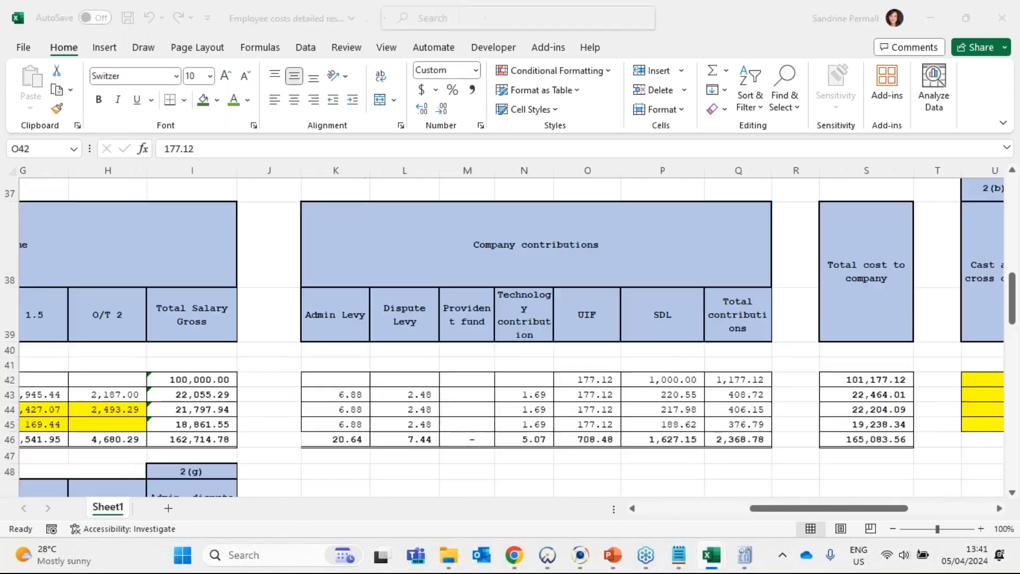
- Compare the SDL amount and the rest of the company contributions table with B42:B51 of the detailed report
left_click(677, 380)
left_click_drag(446, 246, 674, 446)
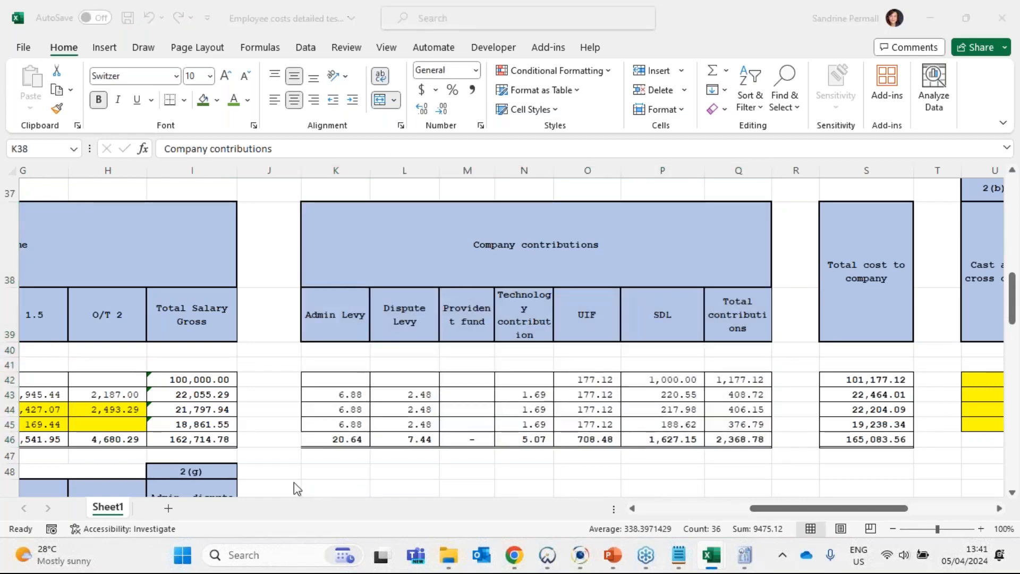
key("alt+Tab")
left_click(96, 320)
left_click_drag(198, 330, 196, 446)
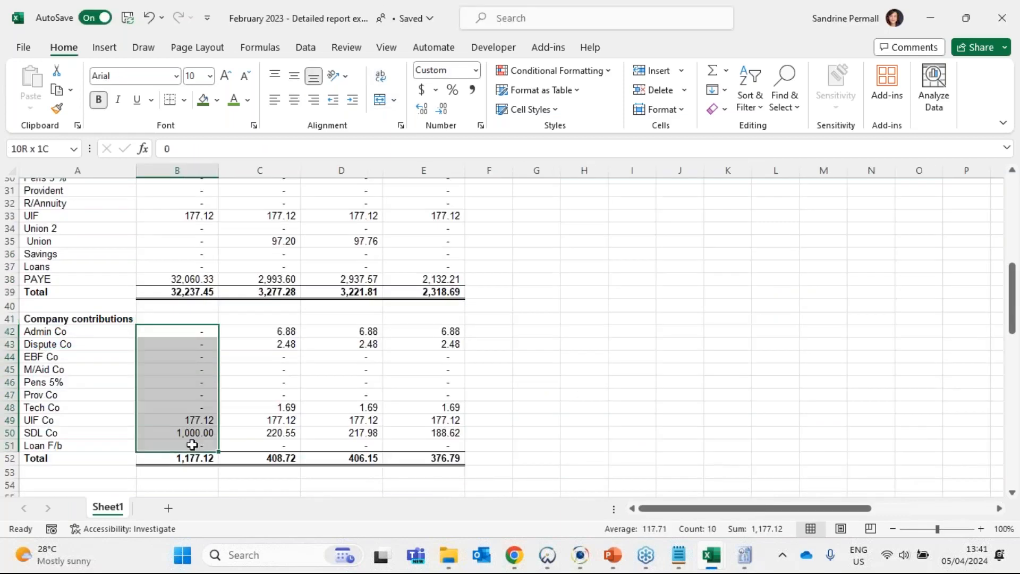
scroll(192, 310, "up", 4)
- Review the first sampled employee's UIF and PAYE deductions in G50:H50 of the detailed testing workbook
key("alt+Tab")
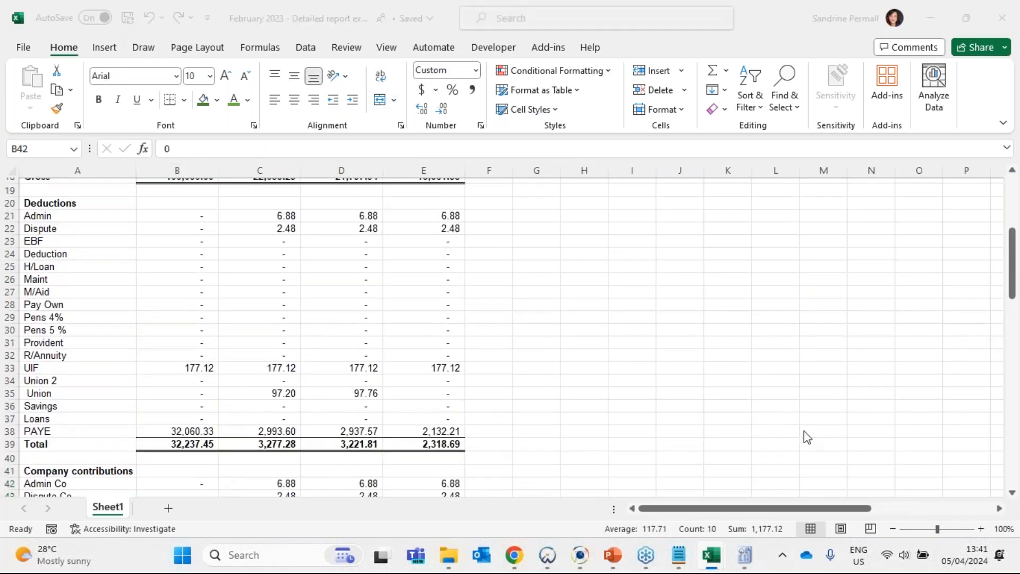
left_click_drag(776, 509, 666, 509)
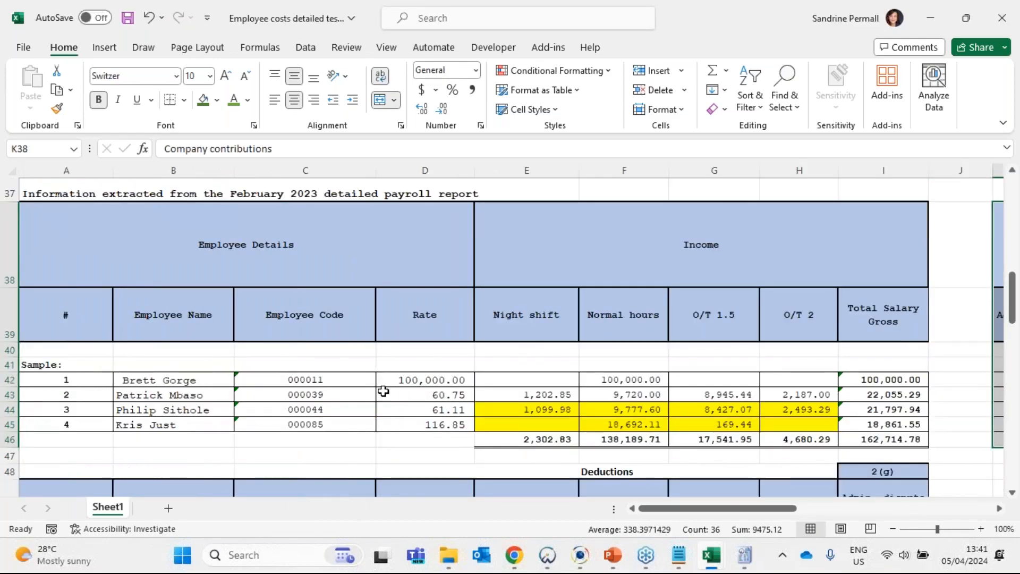
scroll(383, 390, "down", 2)
scroll(383, 391, "down", 2)
left_click(137, 412)
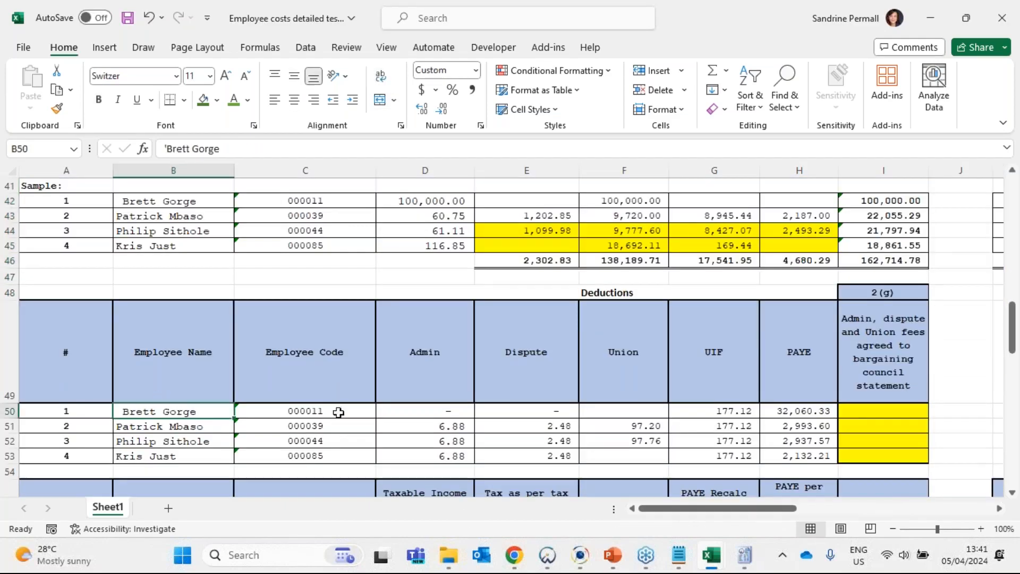
left_click(714, 412)
left_click_drag(714, 412, 776, 411)
left_click(734, 411)
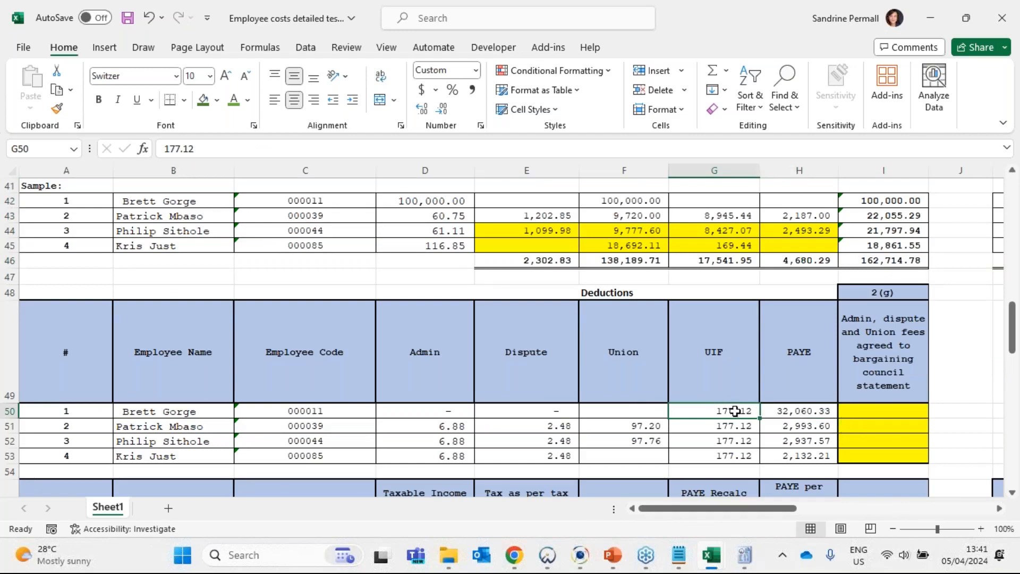
left_click(763, 411)
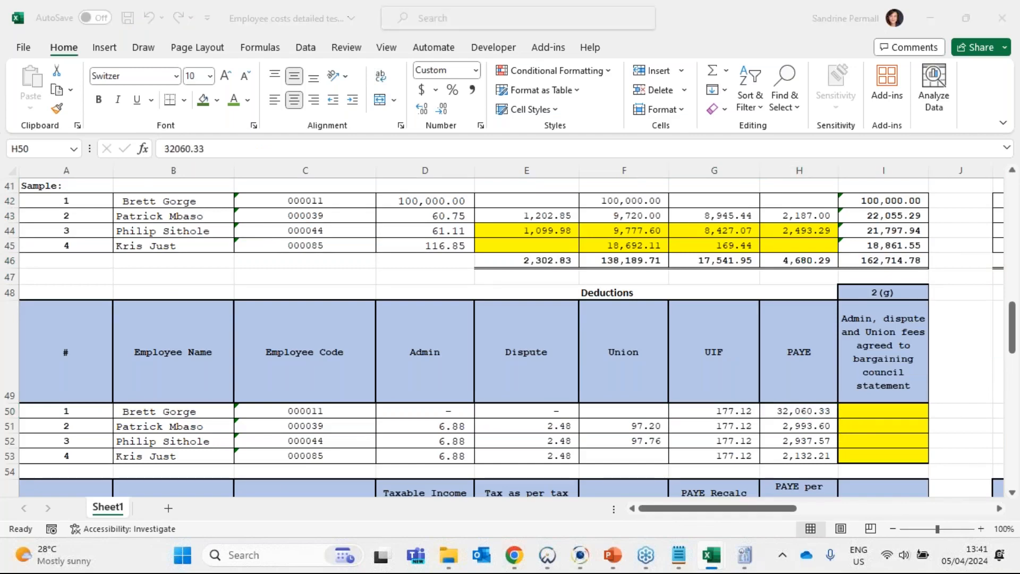
- Compare the sum of G50:H50 with the first employee's UIF, PAYE and total deductions in the detailed report
key("alt+Tab")
left_click_drag(190, 368, 186, 440)
left_click(187, 444)
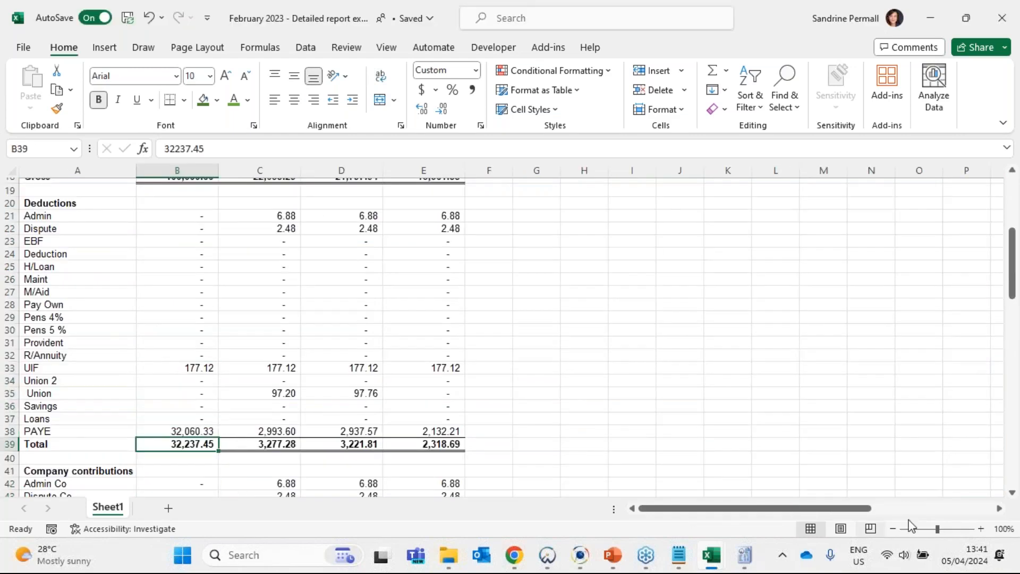
key("alt+Tab")
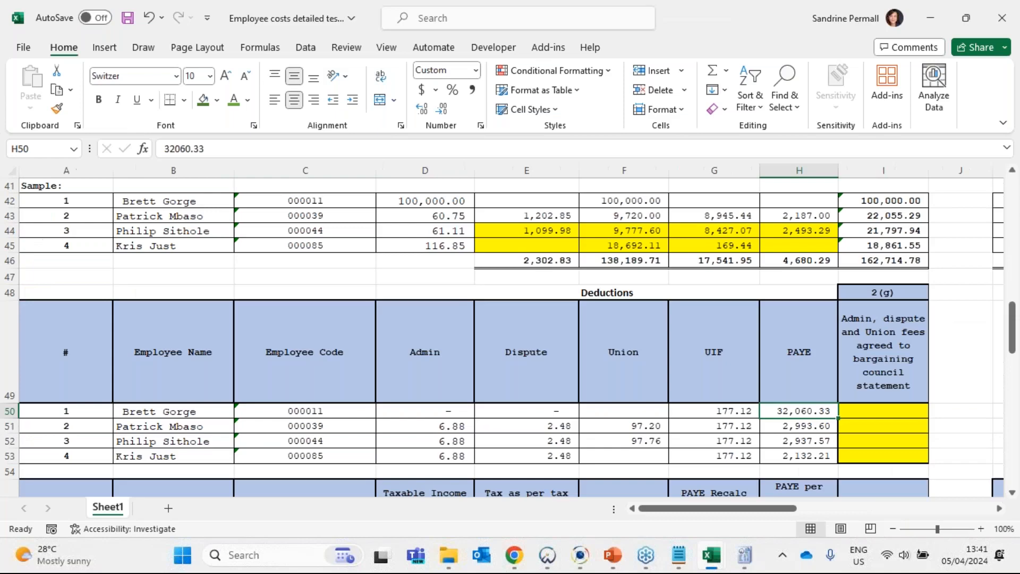
left_click(727, 411)
left_click_drag(727, 410, 799, 412)
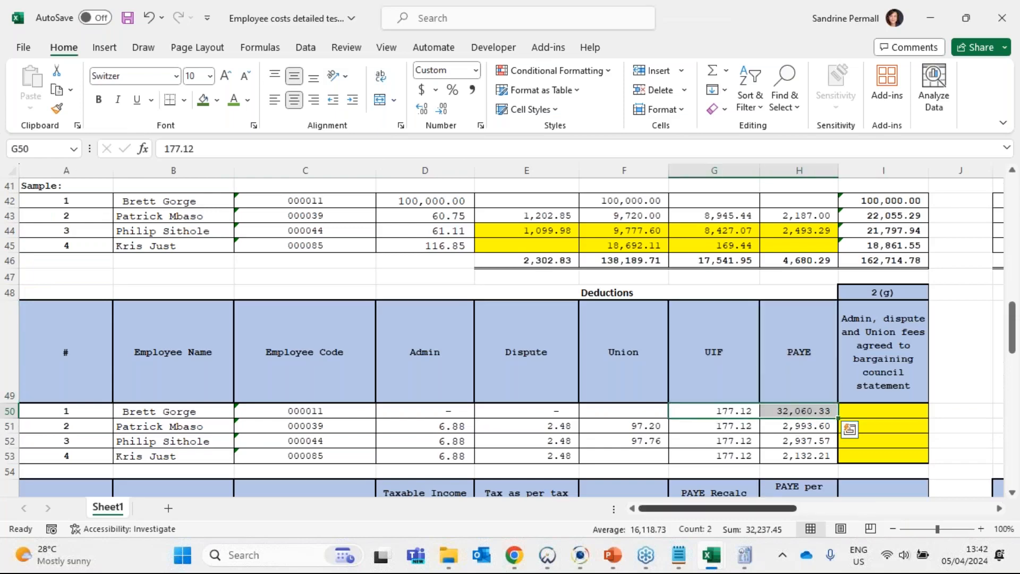
key("alt+Tab")
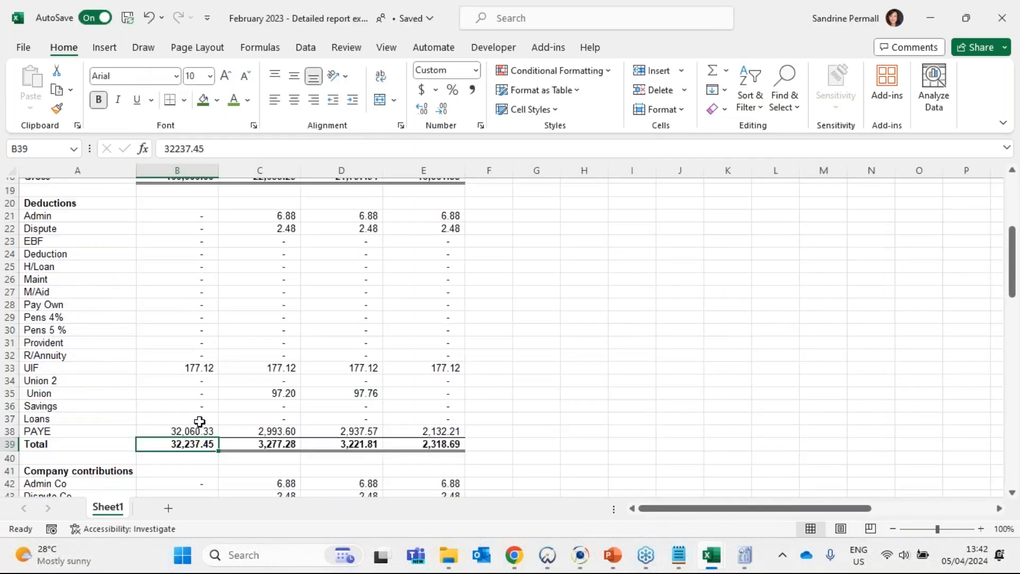
key("alt+Tab")
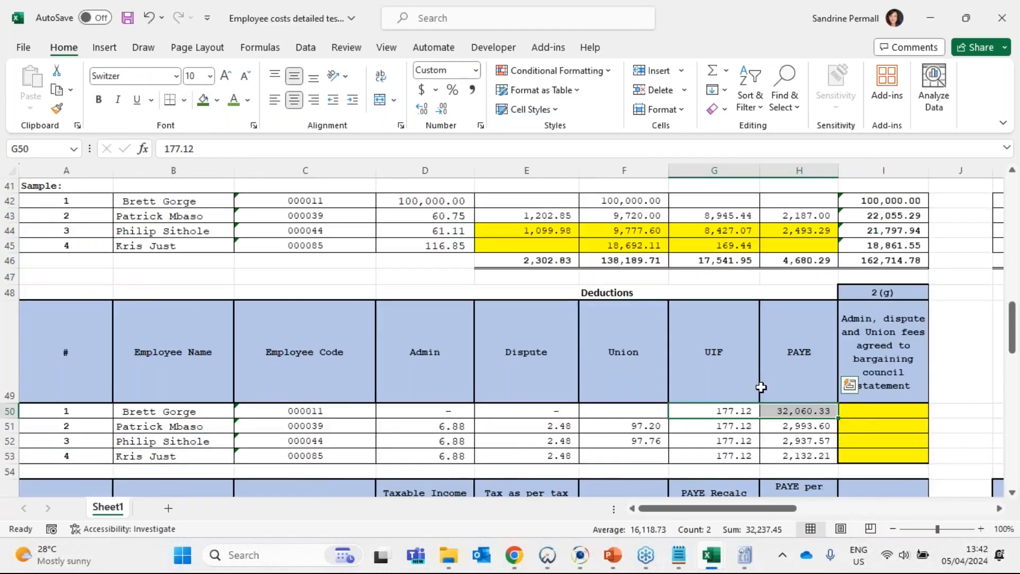
- Examine the first sampled employee's PAYE recalculation in row 57, from taxable income and tax per scales through rebate to difference
scroll(609, 443, "down", 1)
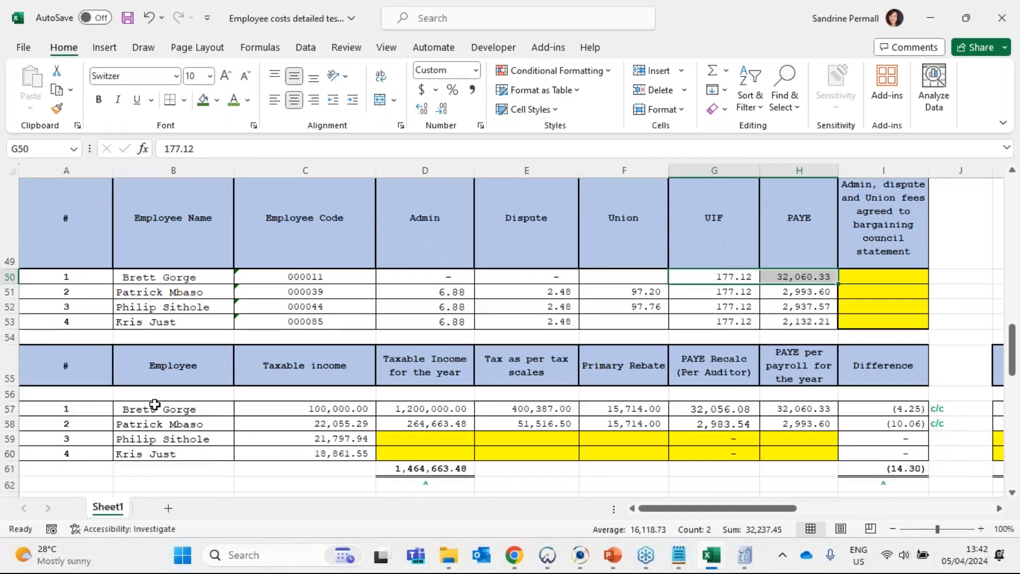
left_click(337, 407)
left_click(467, 406)
left_click(495, 406)
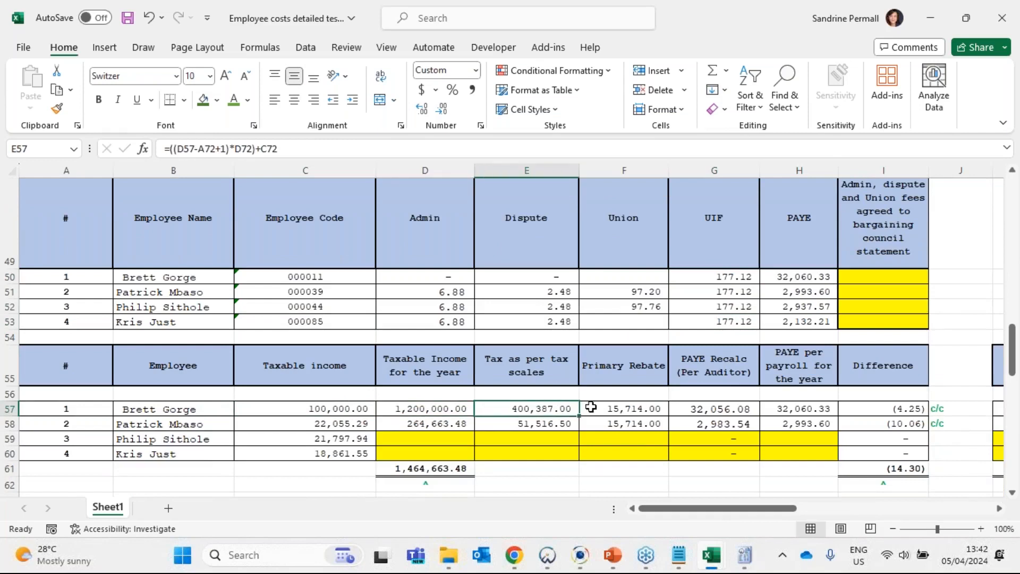
left_click(595, 406)
left_click(699, 408)
left_click(797, 409)
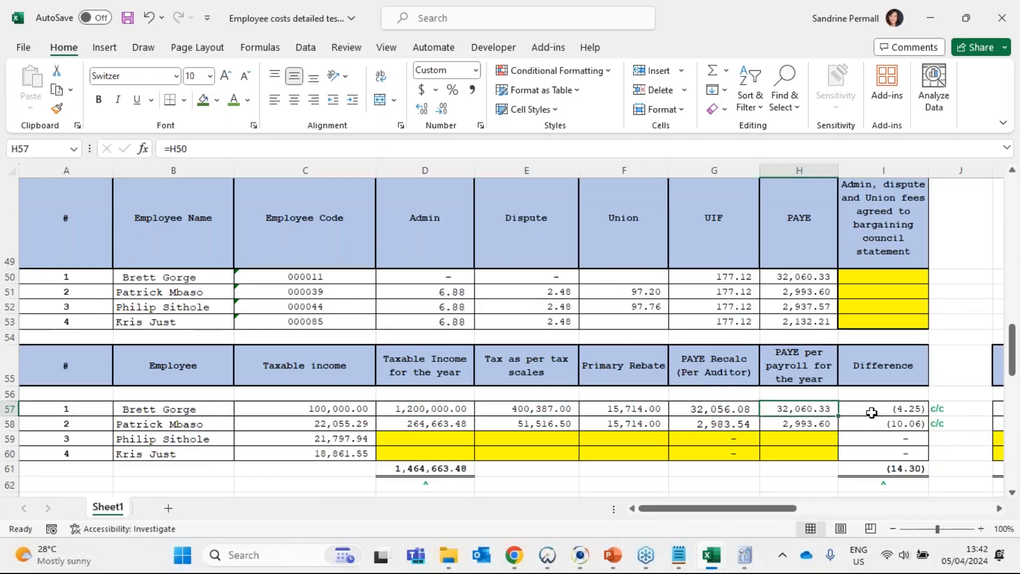
left_click(871, 412)
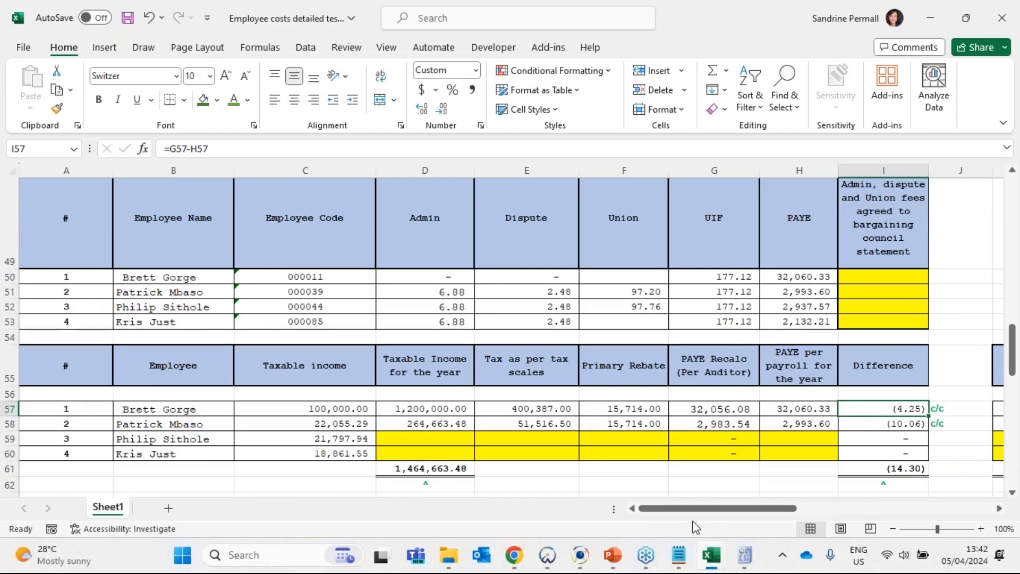
- Check which cells feed the total cost to company formula in S42 for the first sampled employee
left_click_drag(698, 514, 670, 515)
scroll(667, 449, "up", 4)
scroll(666, 450, "up", 2)
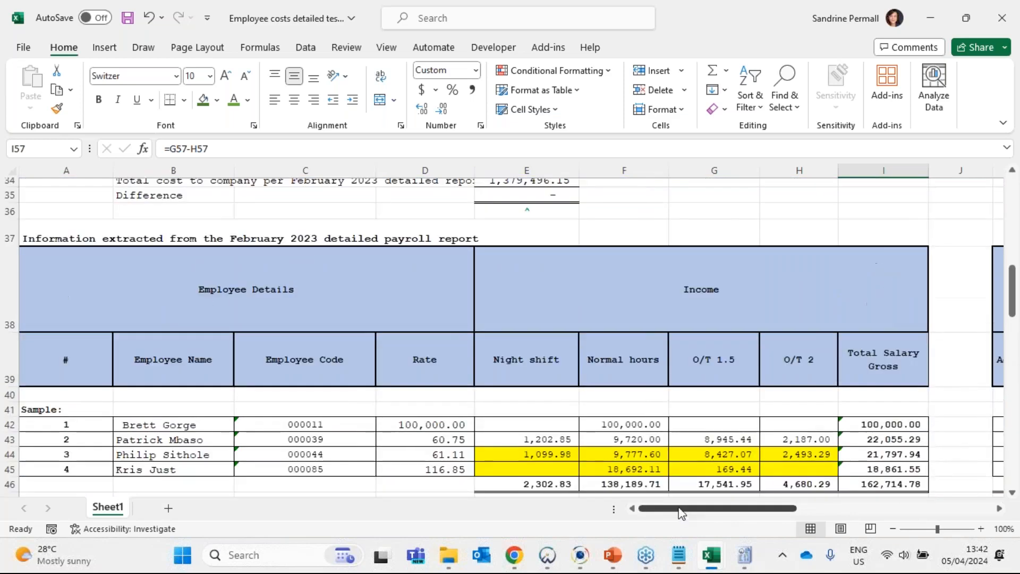
left_click_drag(683, 508, 823, 509)
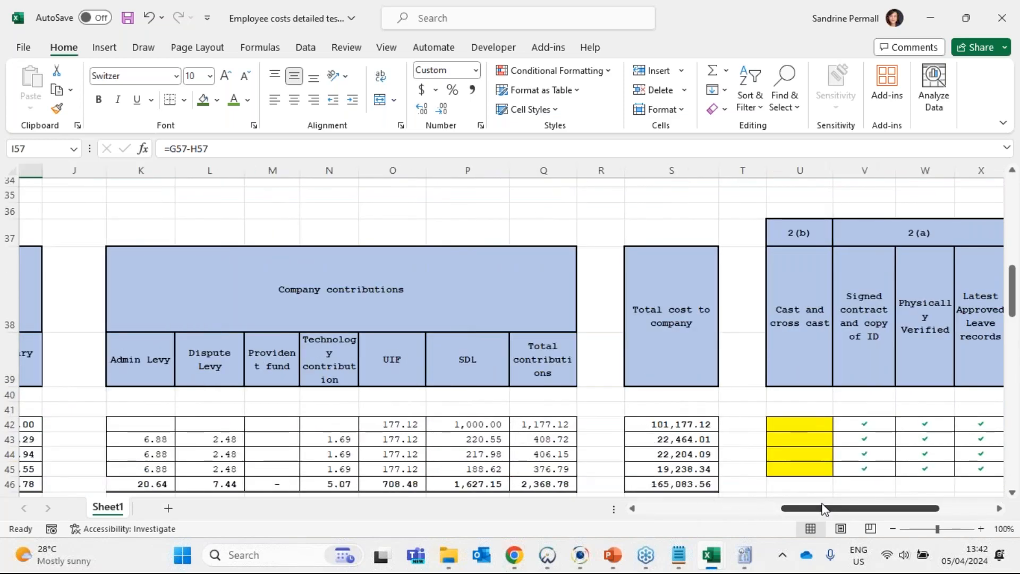
scroll(685, 380, "down", 1)
left_click(686, 380)
type("=I42+Q42")
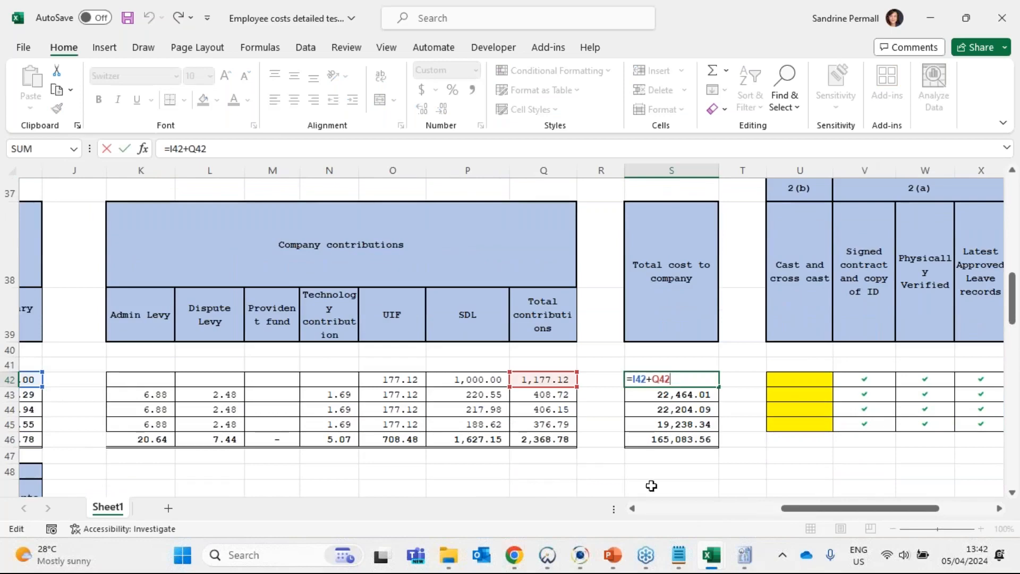
mouse_move(831, 516)
left_mouse_down()
mouse_move(761, 514)
mouse_move(811, 514)
left_mouse_up()
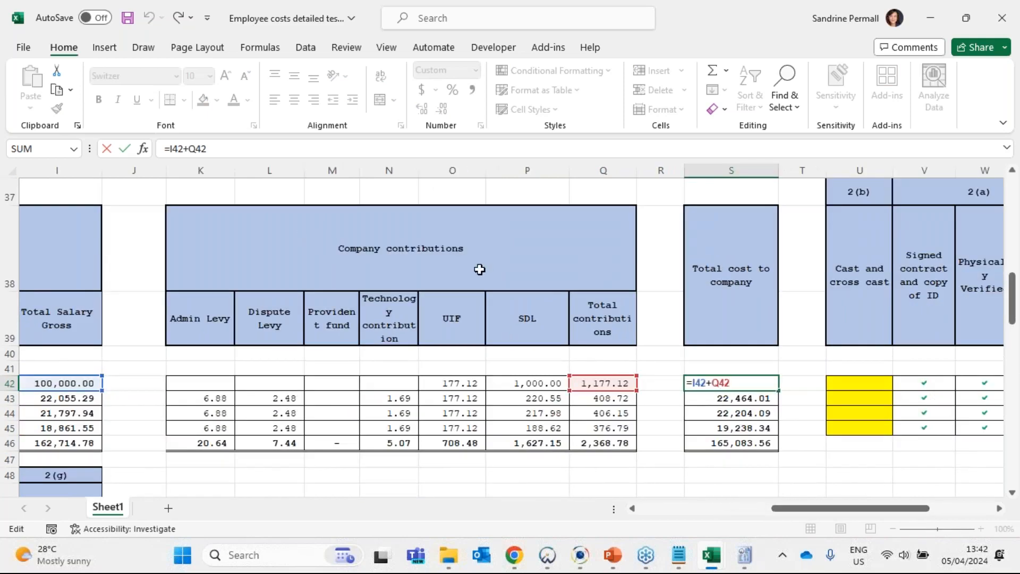
key("Return")
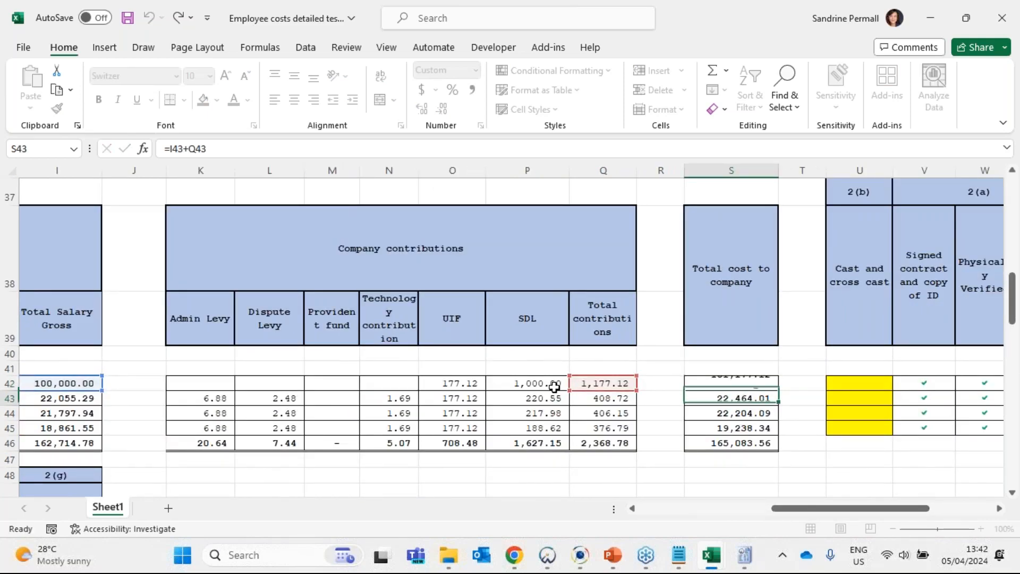
left_click(763, 383)
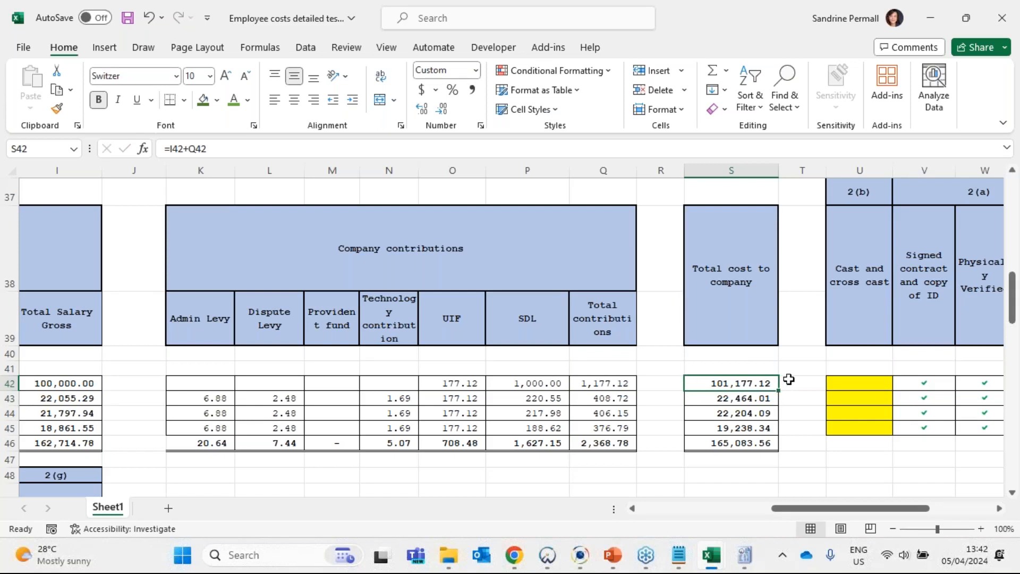
- Copy the tick marks from V42:V45 into the Cast and cross cast column for the four sampled employees
left_click_drag(923, 382, 927, 425)
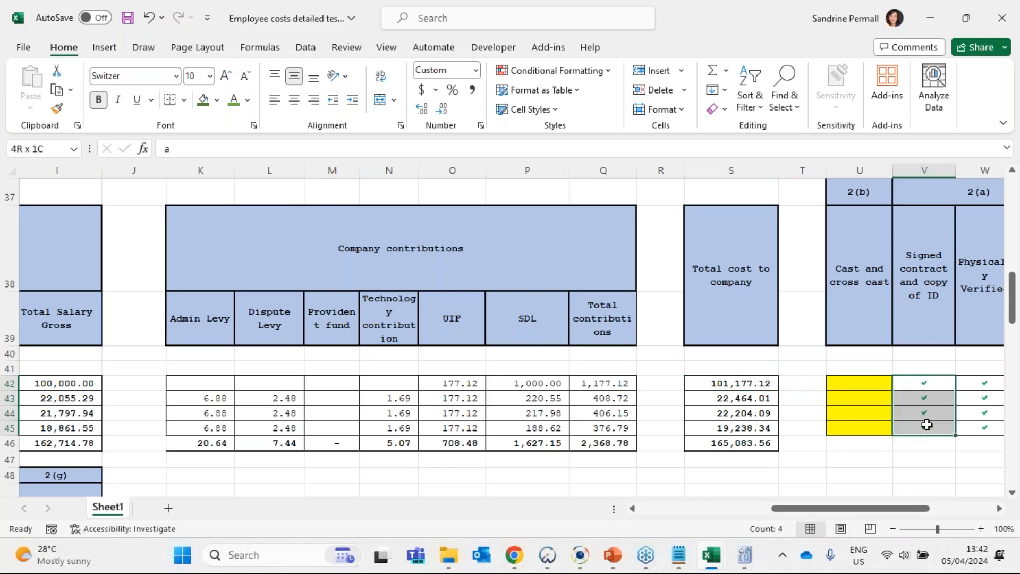
key("ctrl+c")
right_click(863, 406)
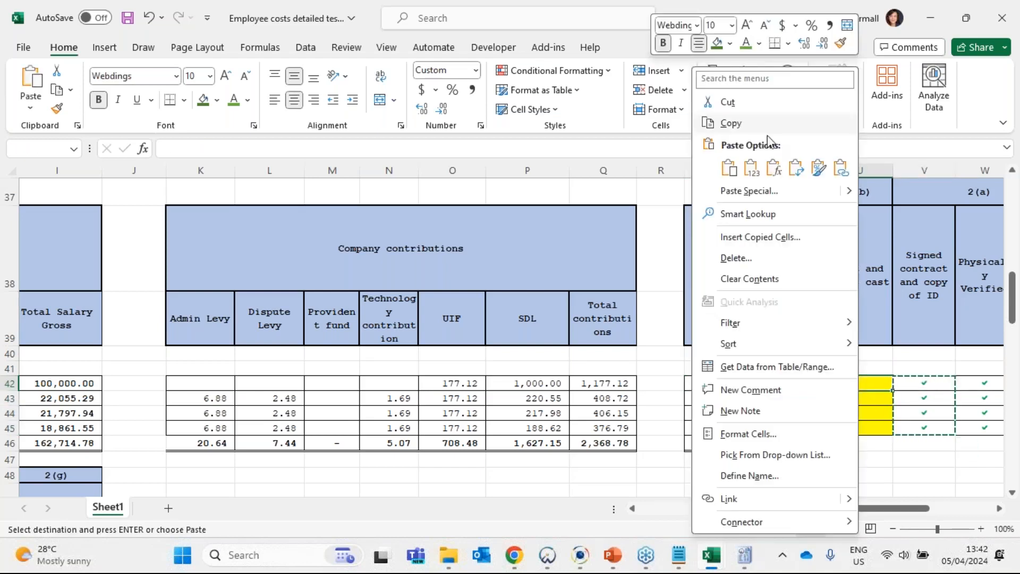
left_click(750, 169)
- Enter the tick mark c/c in T42:T46 beside each total cost to company amount, including the total row
left_click(799, 393)
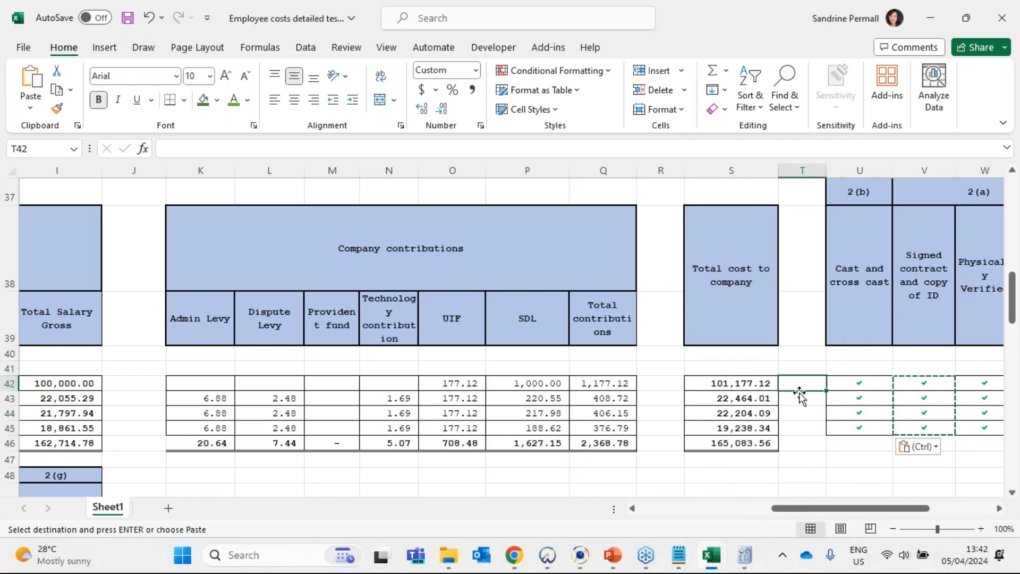
key("Escape")
type("c/")
key("BackSpace")
key("BackSpace")
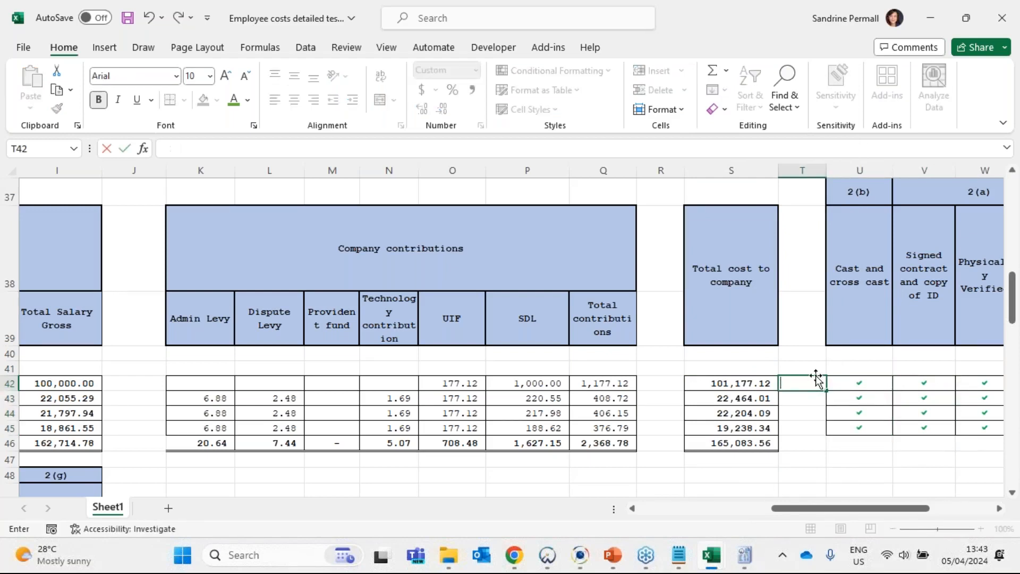
type("c/c")
key("Return")
left_click_drag(805, 381, 807, 426)
key("ctrl+d")
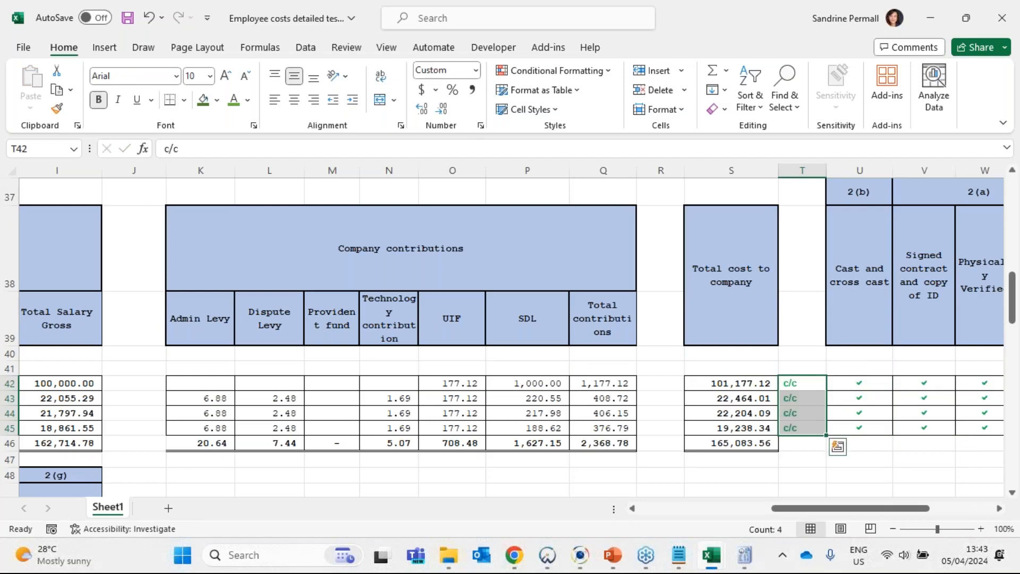
left_click(813, 445)
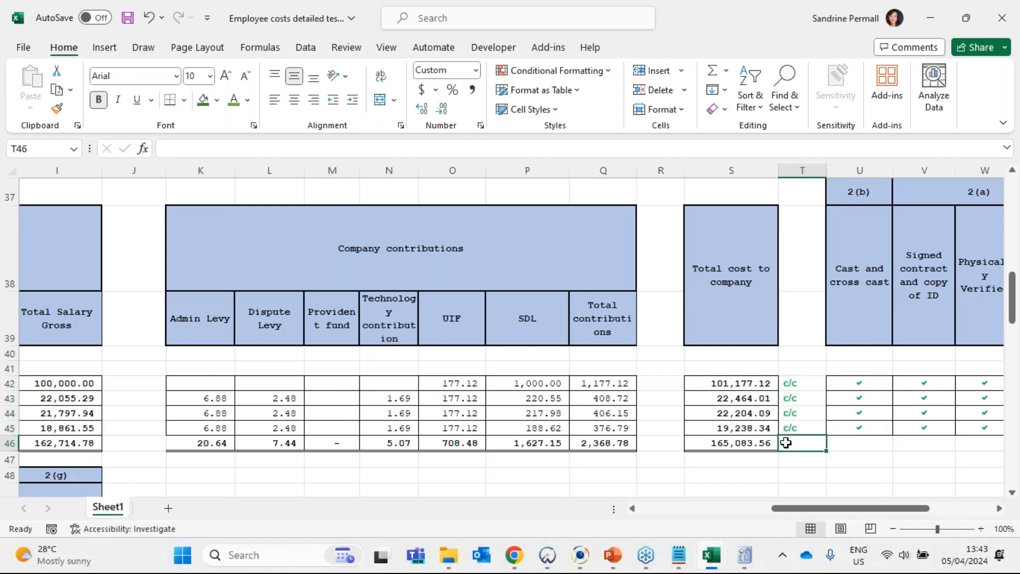
key("ctrl+d")
left_click(728, 457)
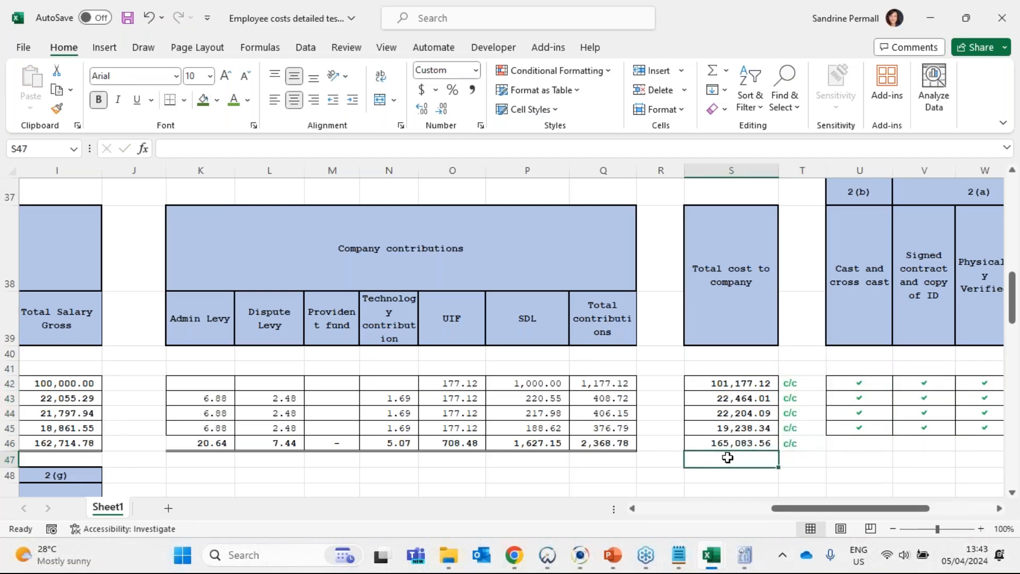
- Review the 2(b) and 2(a) test columns for cast and cross cast, signed contract and copy of ID, and physical verification
key("Home")
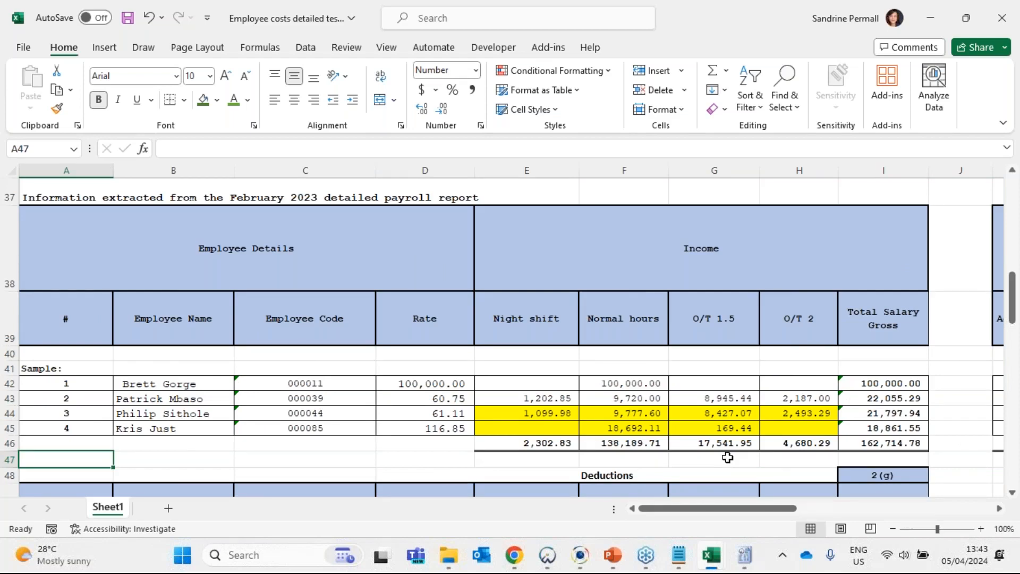
scroll(724, 509, "right", 5)
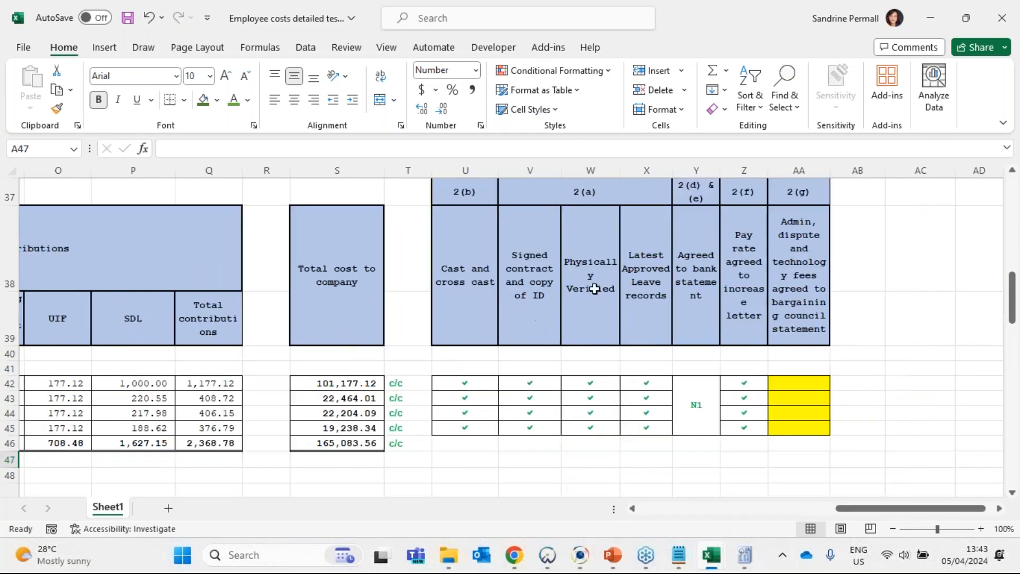
left_click(516, 285)
left_click(466, 194)
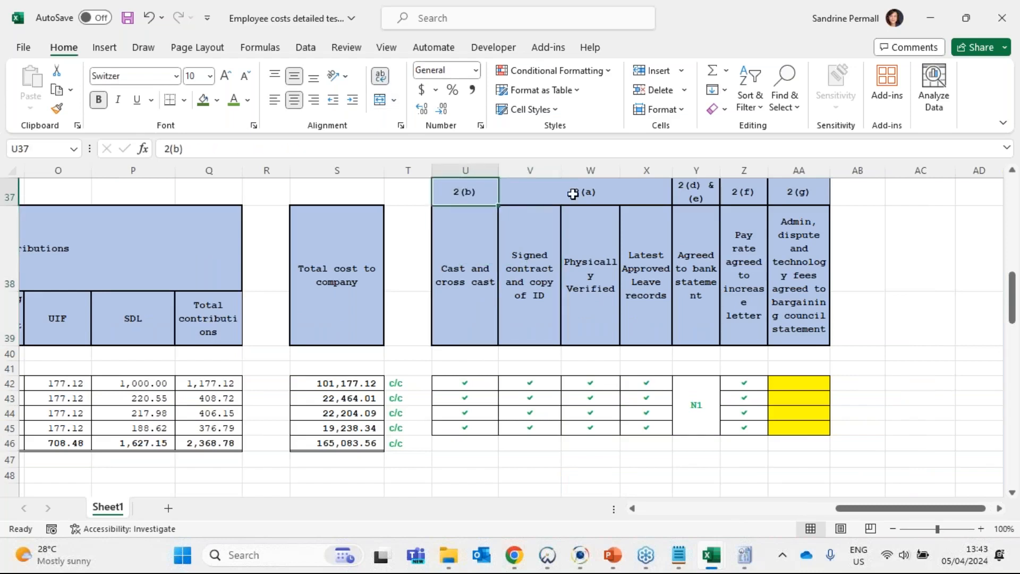
left_click(572, 193)
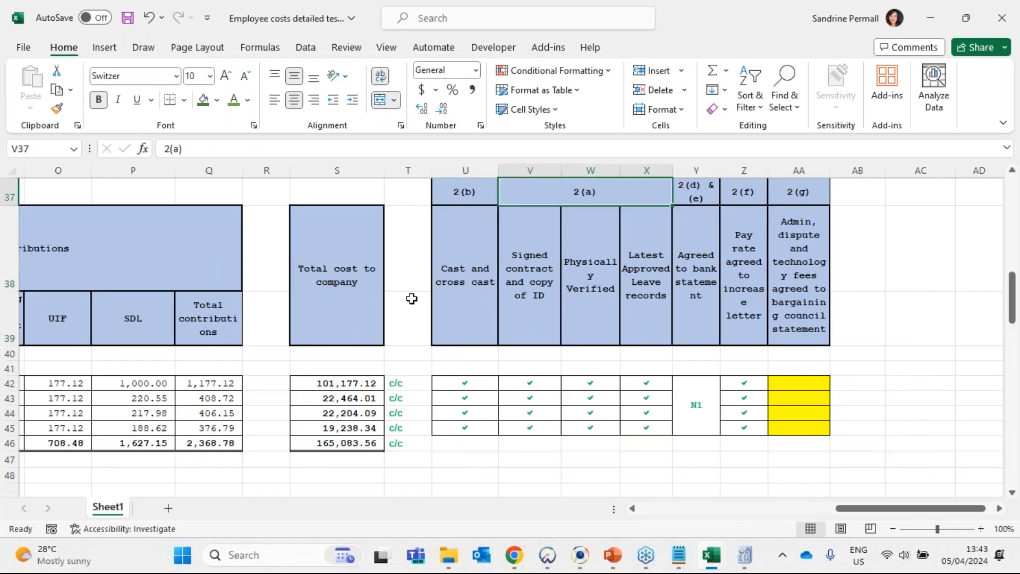
left_click(455, 245)
left_click_drag(463, 385, 470, 425)
left_click(549, 260)
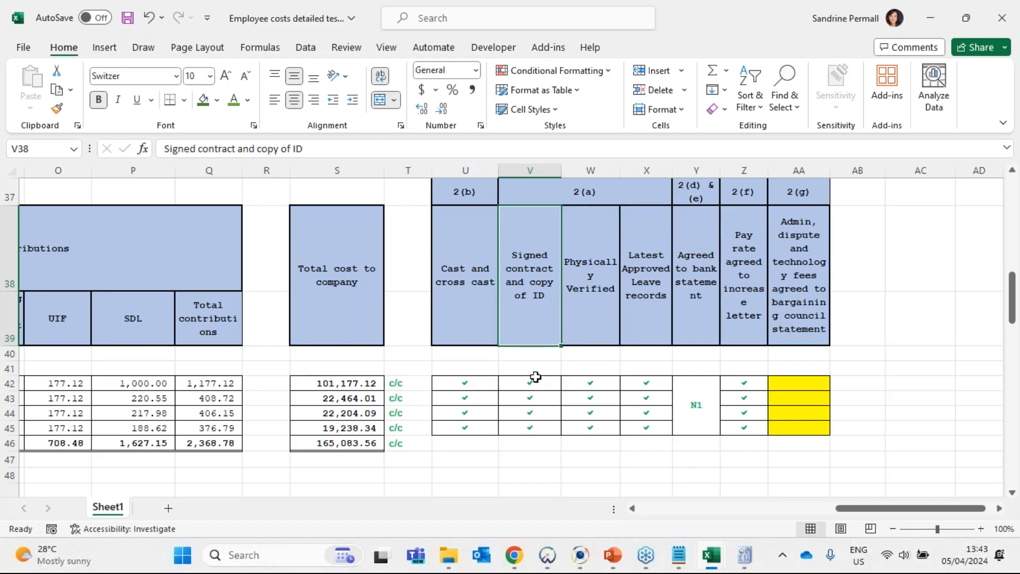
left_click(536, 370)
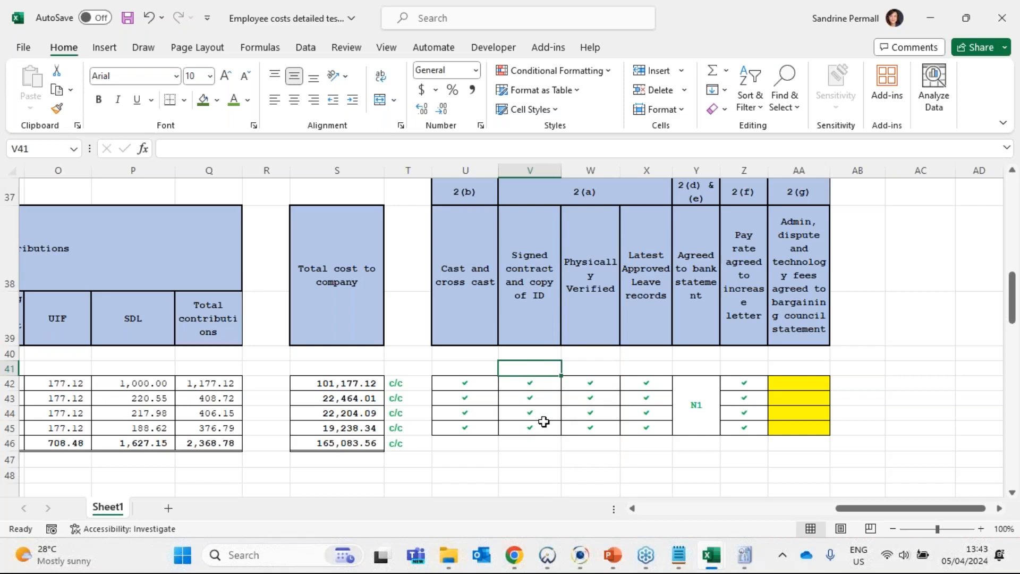
left_click(598, 287)
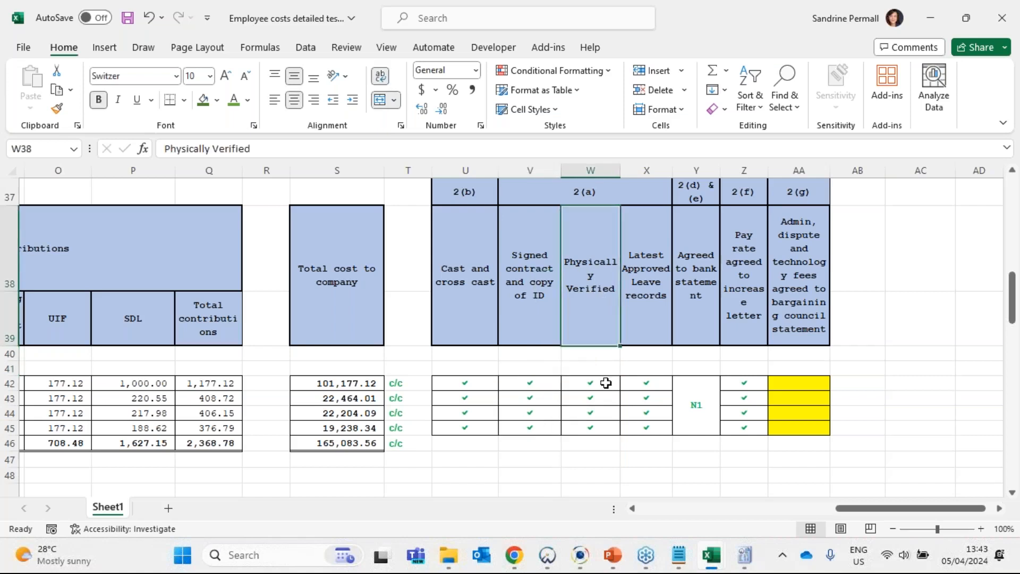
left_click_drag(598, 382, 605, 428)
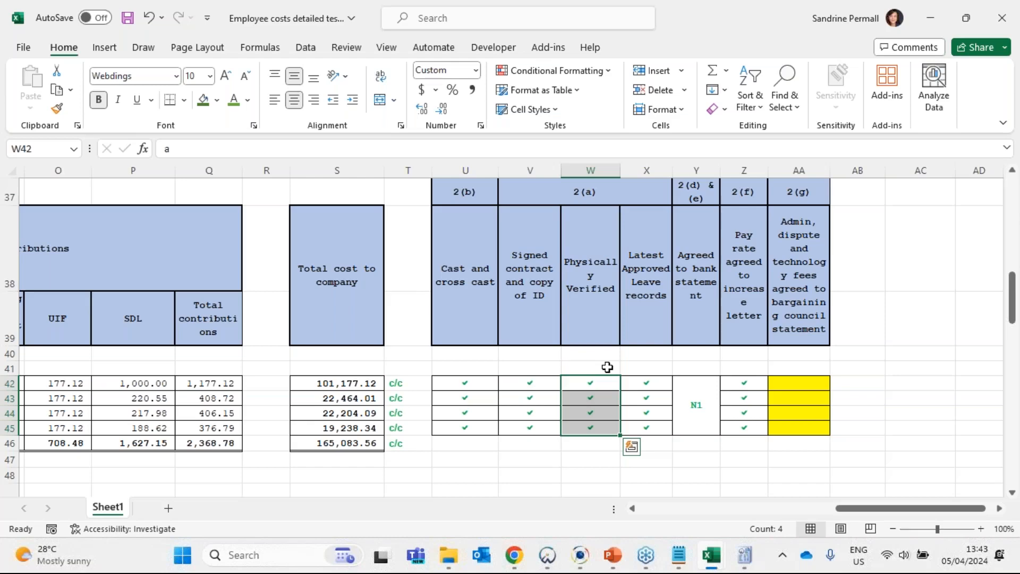
- Examine row 42 from employee details through leave records, bank statement and pay rate tests to the 2(g) bargaining council column
key("Home")
key("Right")
key("Right")
key("Right")
key("Right")
key("Right")
key("Right")
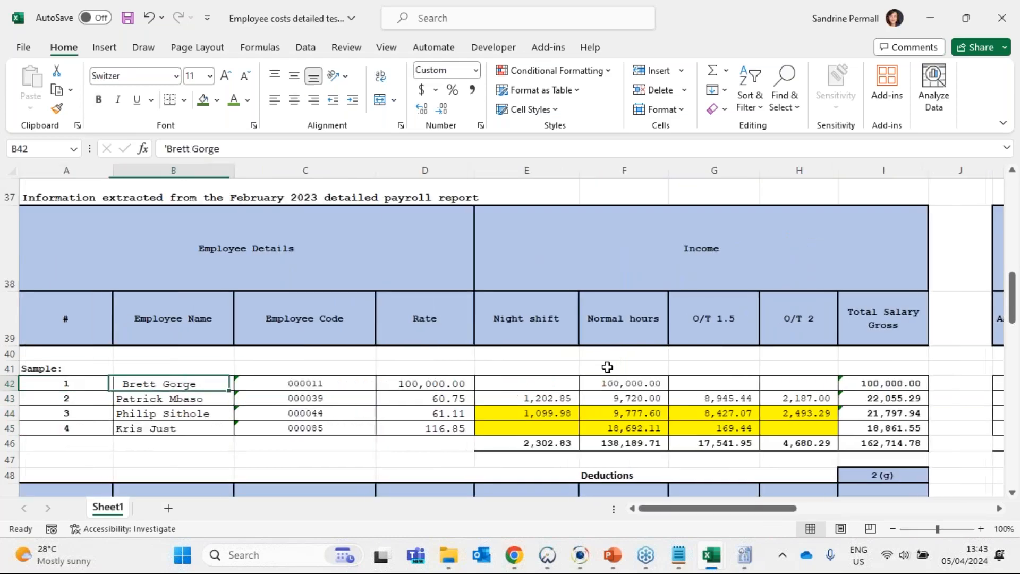
key("Right")
key("Right")
key("Right")
key("Right")
key("Right")
key("Right")
key("Right")
key("Right")
key("Right")
key("Right")
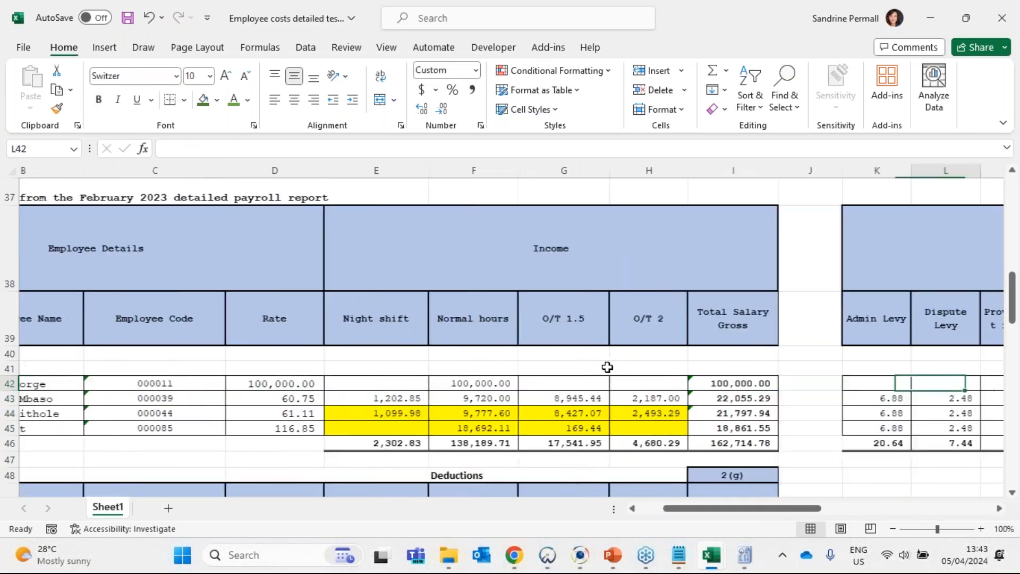
key("Right")
key("Right")
key("Right")
key("Right")
key("Right")
key("Right")
key("Right")
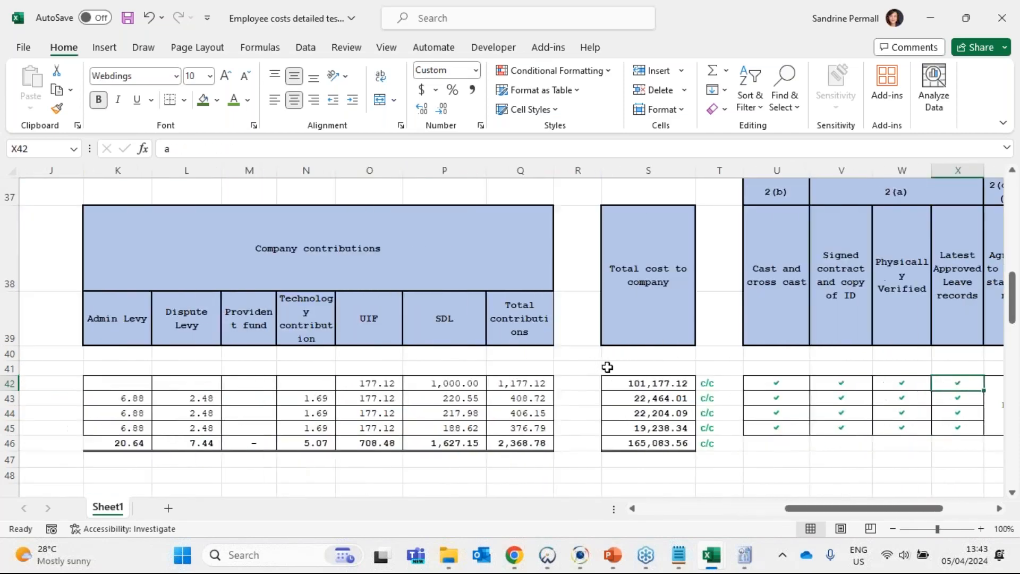
key("Right")
key("Right")
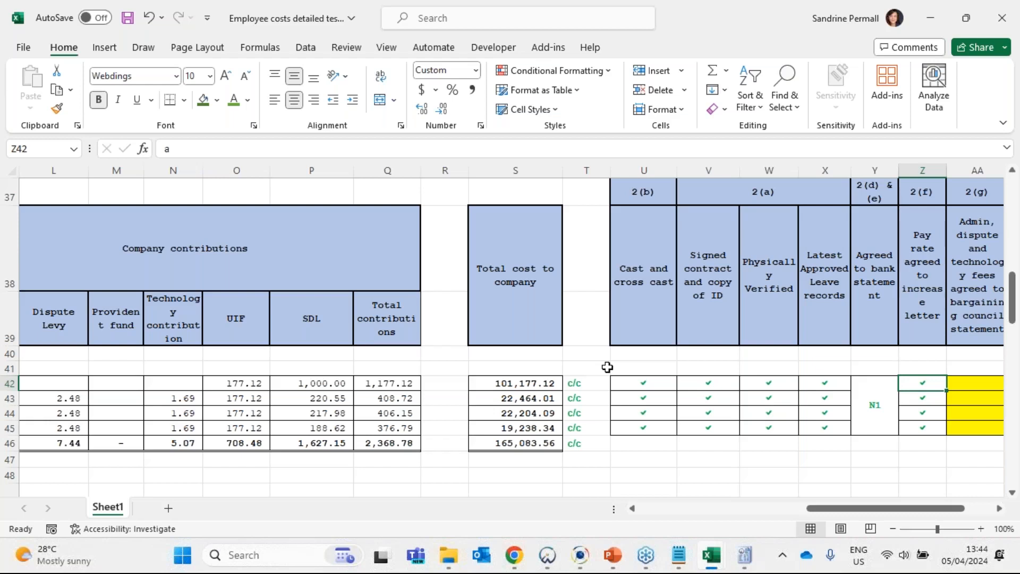
key("Right")
key("Right")
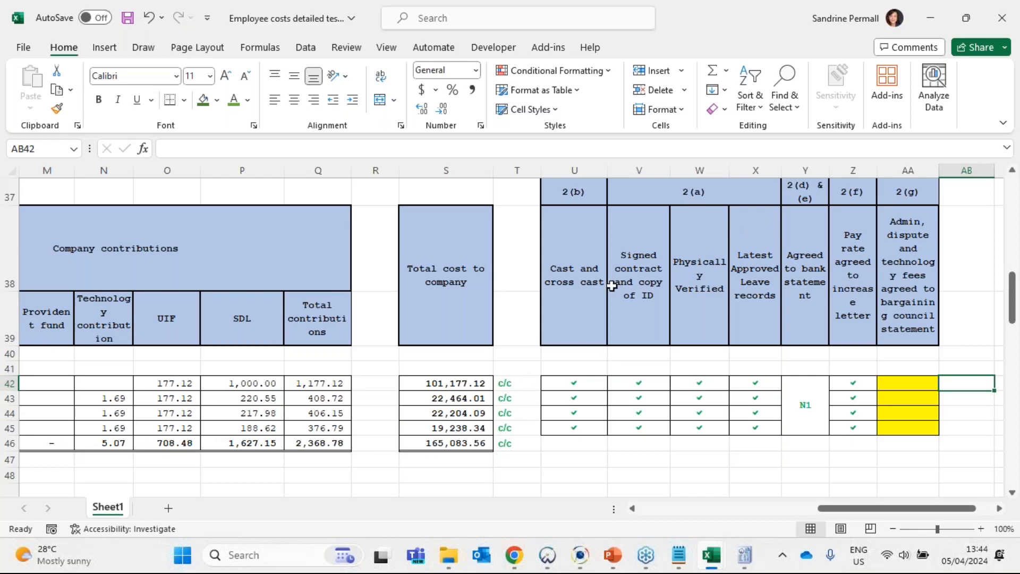
- Compare the working paper's 2(a) to 2(g) test column headings with procedures 6(b) to 6(k) in the CaseView 750.10 Operating expenses audit procedures
left_click(594, 283)
left_click_drag(594, 283, 908, 282)
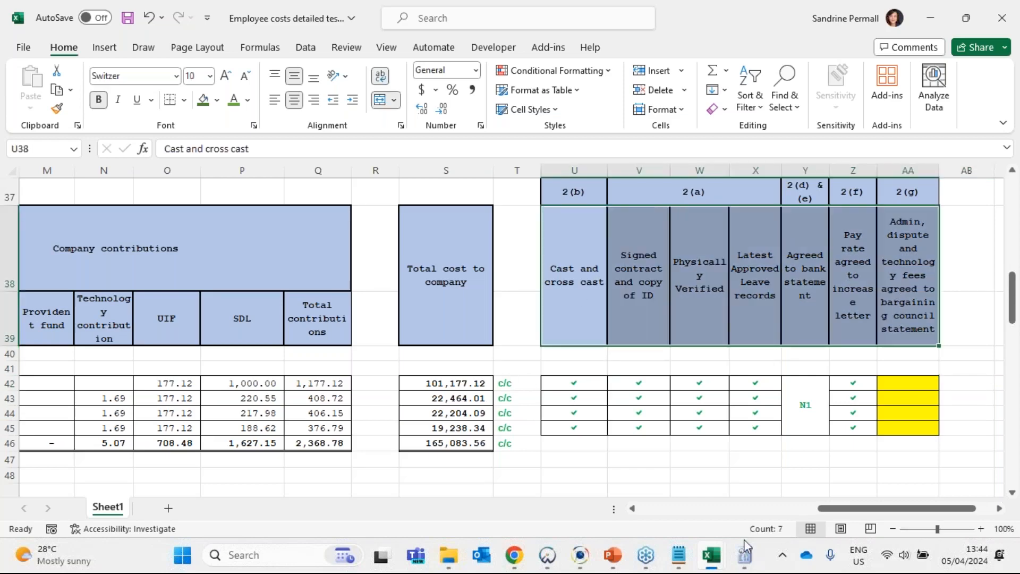
left_click(745, 556)
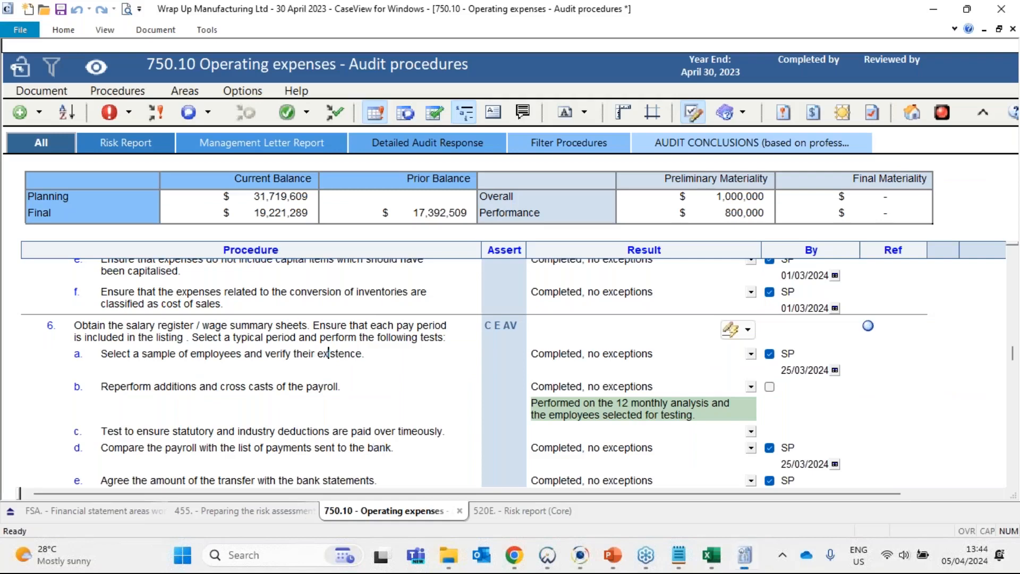
scroll(147, 335, "down", 2)
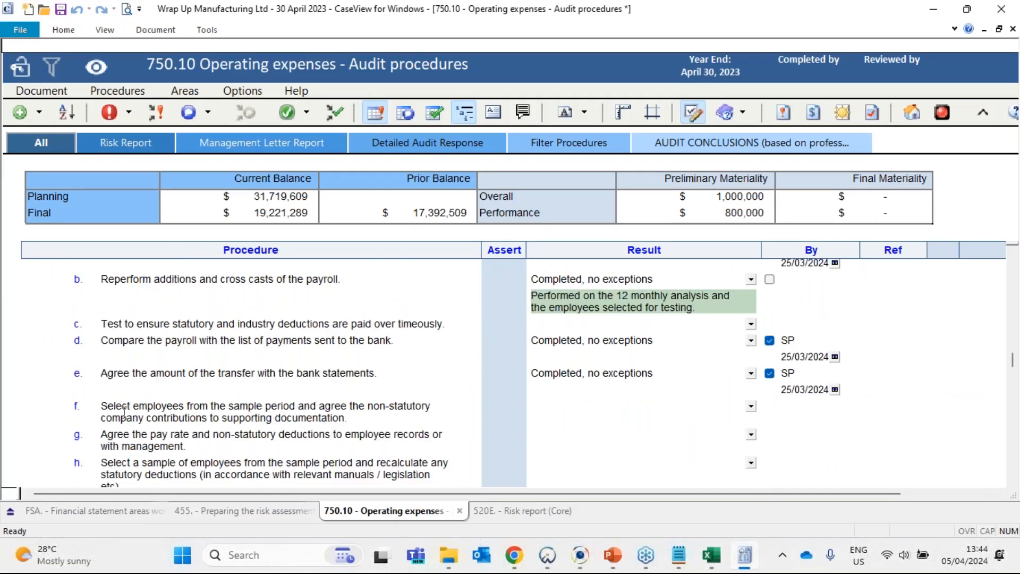
left_click_drag(107, 407, 360, 415)
scroll(275, 435, "down", 1)
left_click_drag(110, 392, 190, 391)
left_click_drag(117, 421, 205, 426)
scroll(208, 428, "down", 3)
left_click_drag(121, 301, 157, 304)
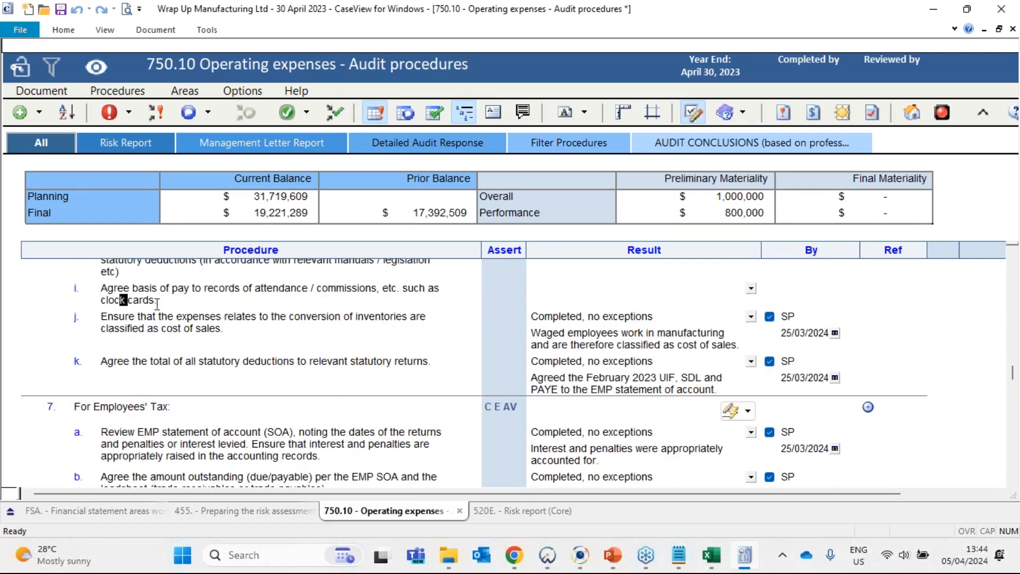
left_click_drag(129, 361, 240, 362)
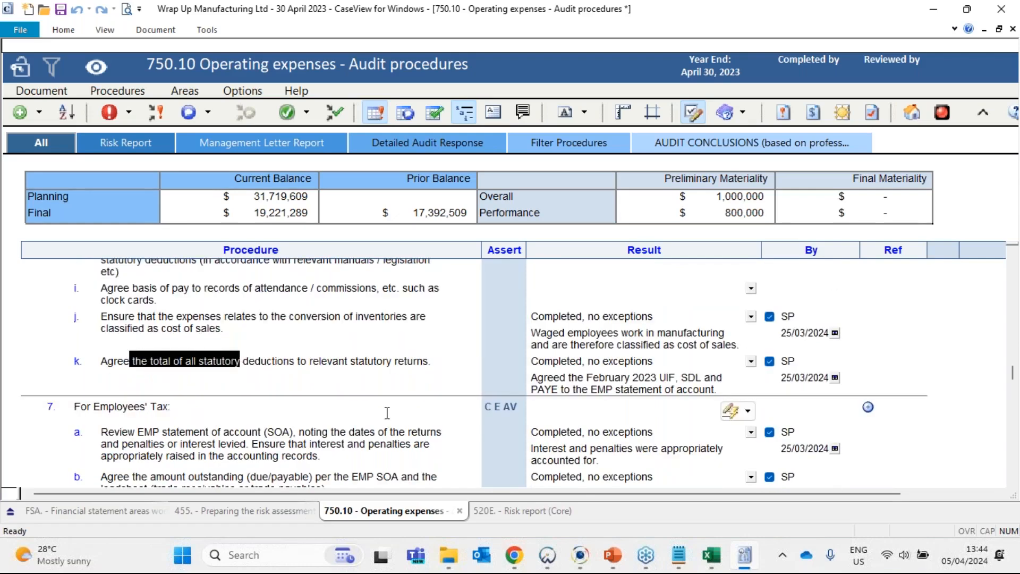
left_click(936, 11)
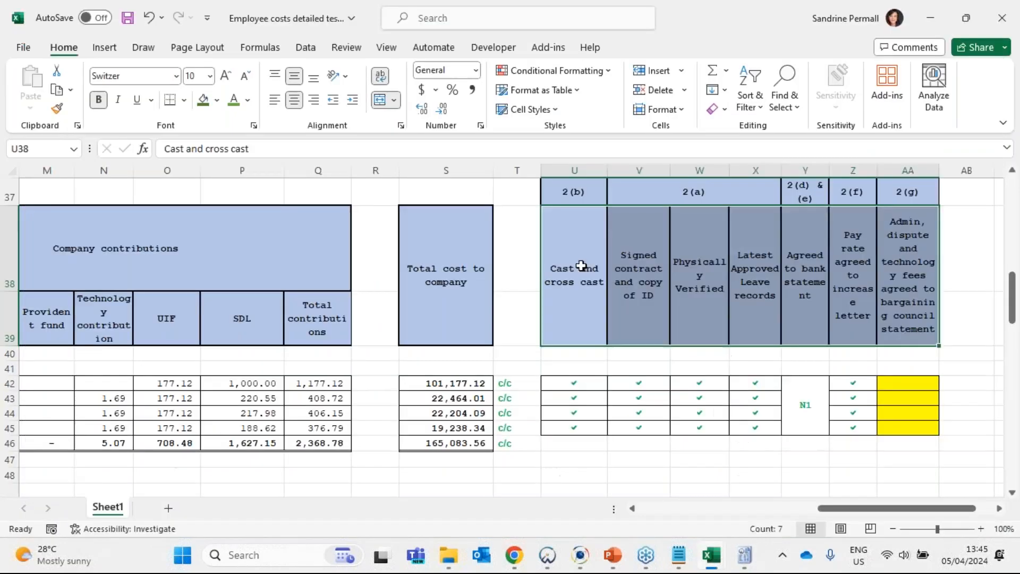
left_click_drag(581, 262, 887, 189)
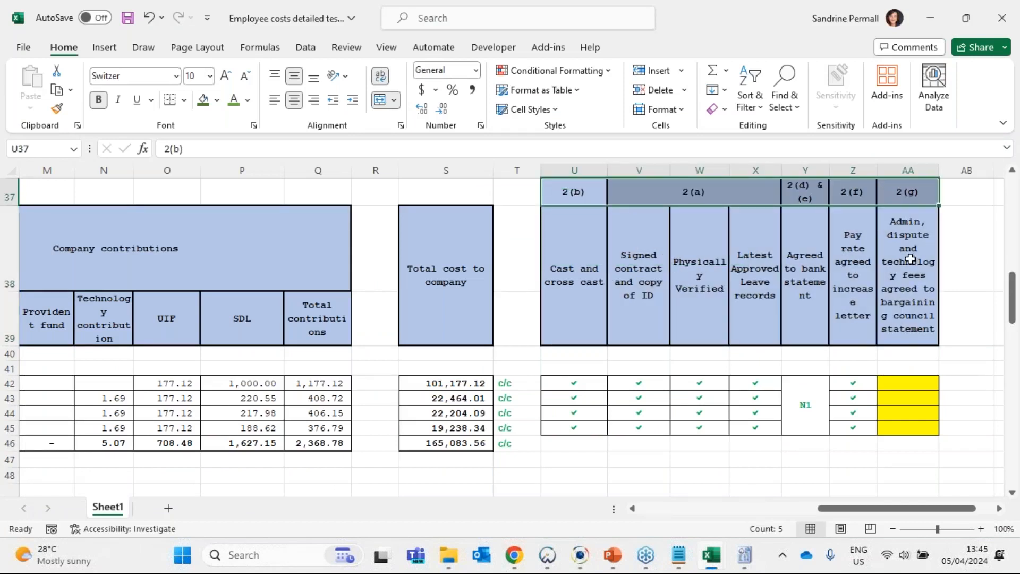
- Copy the tick marks from Z42:Z45 into the 2(g) bargaining council statement column for the sampled employees, starting at AA42
left_click(913, 341)
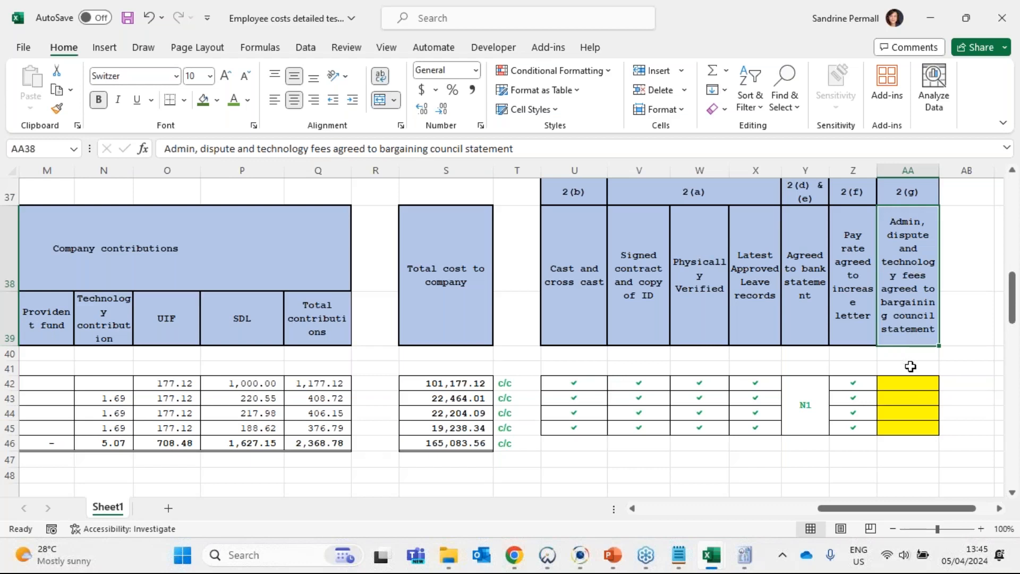
left_click(870, 388)
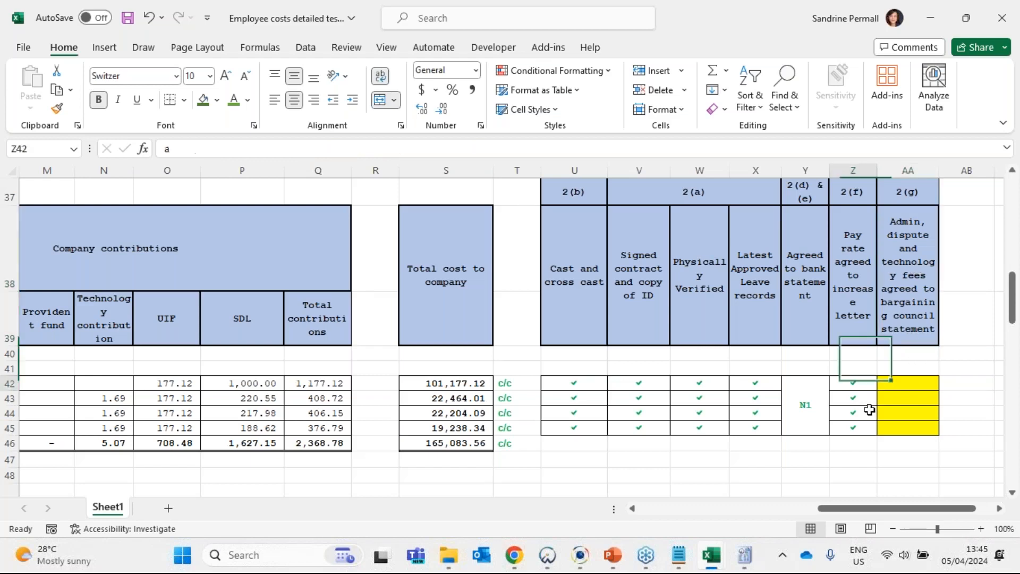
left_click_drag(869, 410, 867, 425)
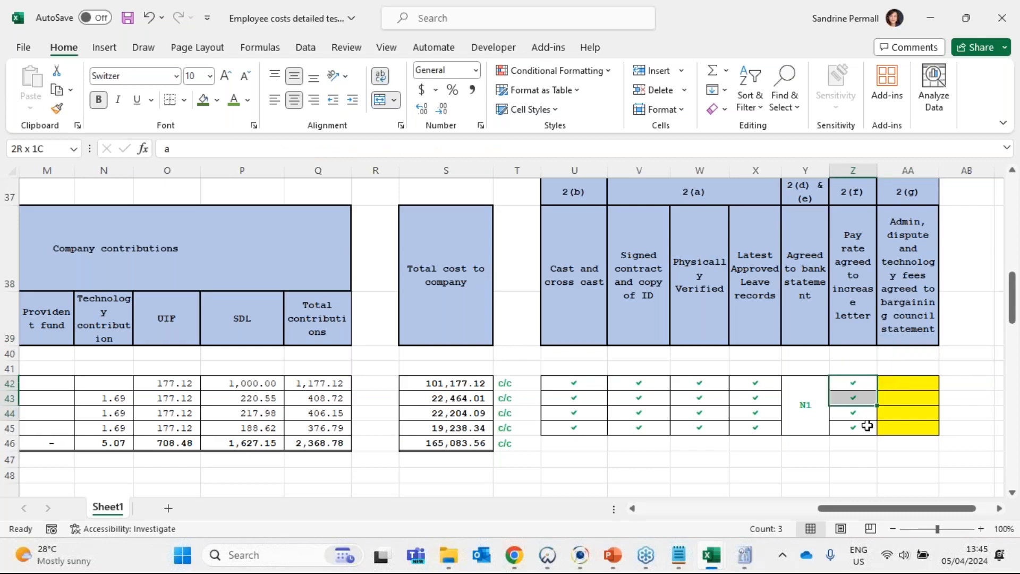
left_click_drag(866, 426, 867, 428)
key("ctrl+c")
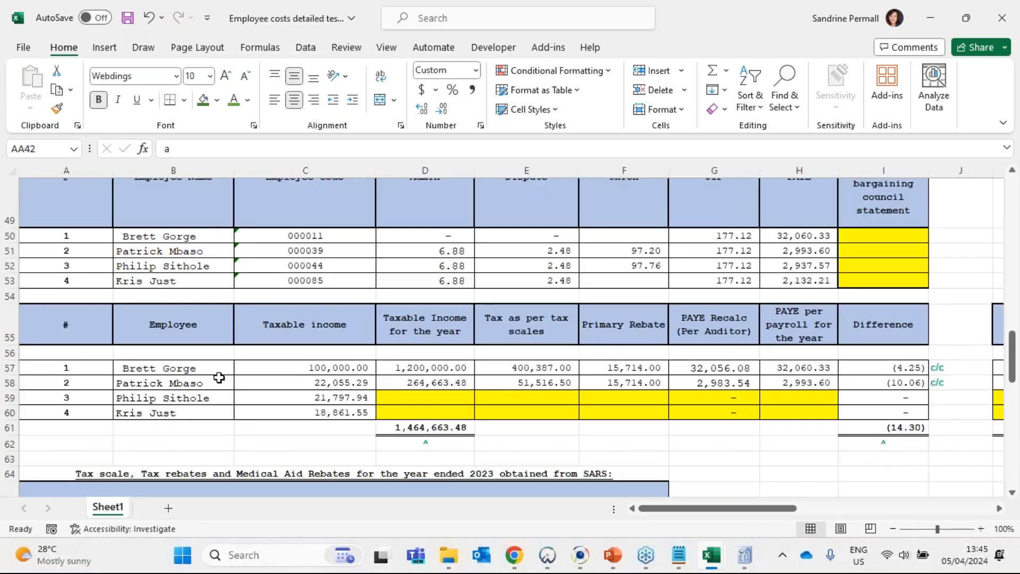
- Check the legend's tick mark description in B99 and the Step 2 (c) table testing that deductions are paid over timeously
scroll(219, 377, "down", 12)
left_click(176, 419)
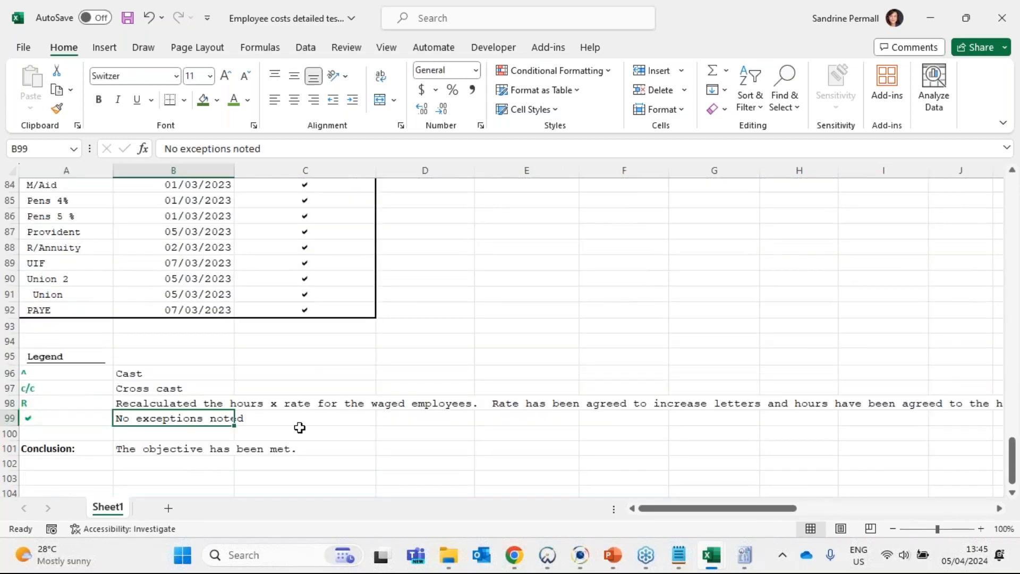
scroll(337, 404, "up", 4)
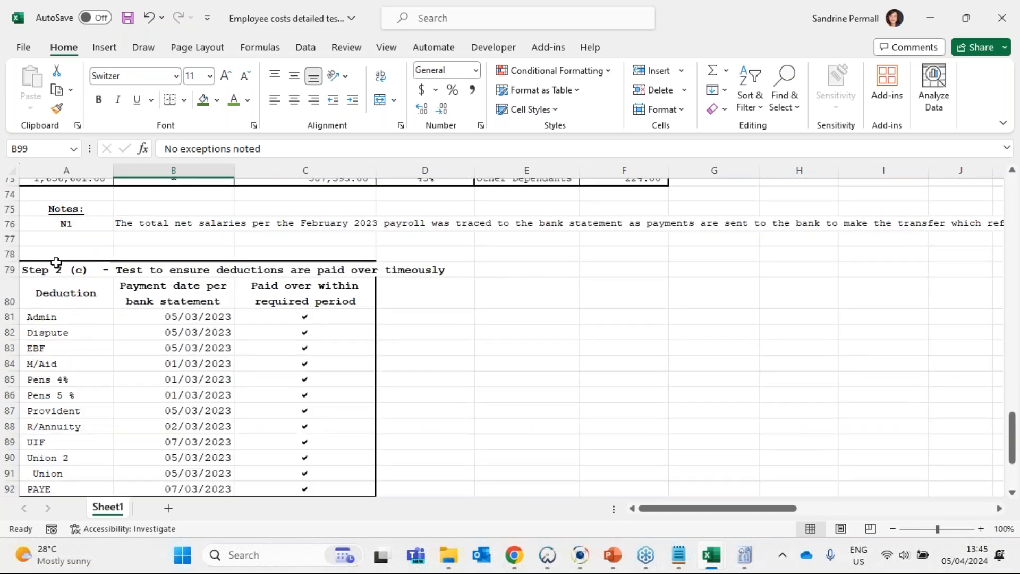
left_click(58, 268)
left_click_drag(201, 290, 315, 417)
scroll(315, 417, "up", 1)
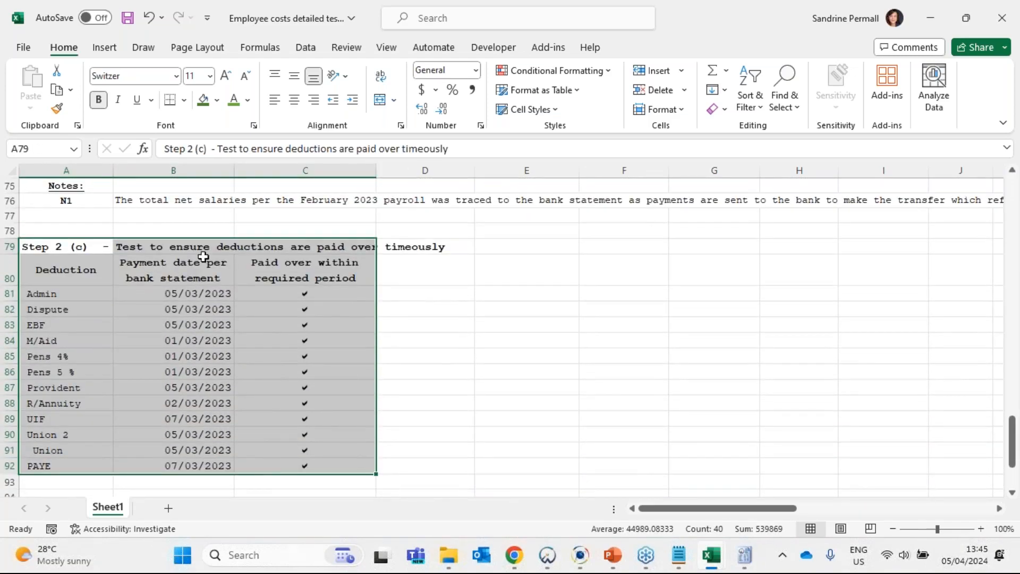
- Review the payment dates per bank statement in B81:B92 and the paid-over-within-required-period ticks in C81:C92
left_click(158, 264)
left_click(193, 295)
left_click(194, 323)
left_click(196, 369)
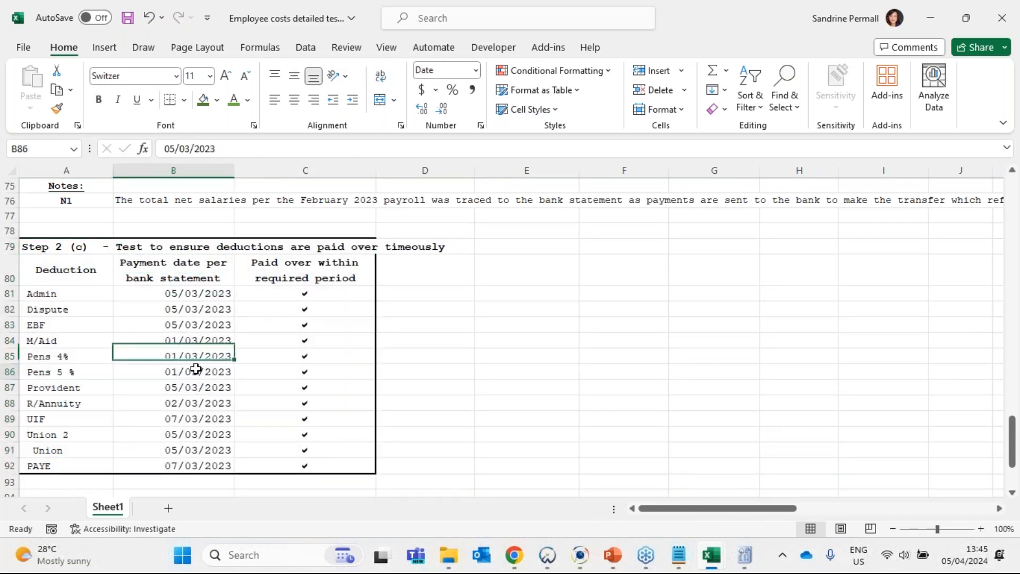
left_click(198, 418)
left_click(199, 449)
left_click(203, 298)
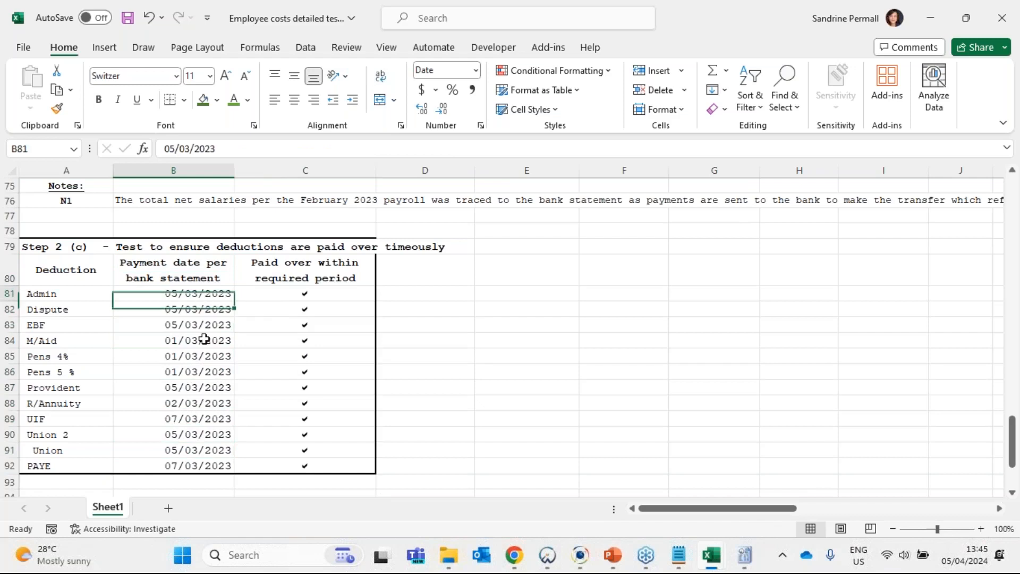
left_click_drag(204, 339, 199, 452)
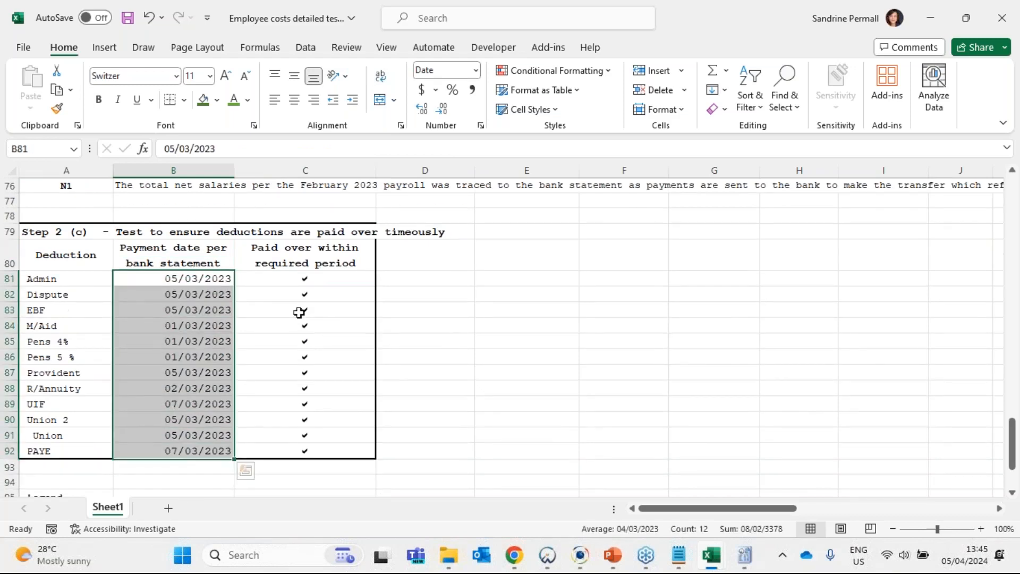
left_click_drag(308, 280, 314, 451)
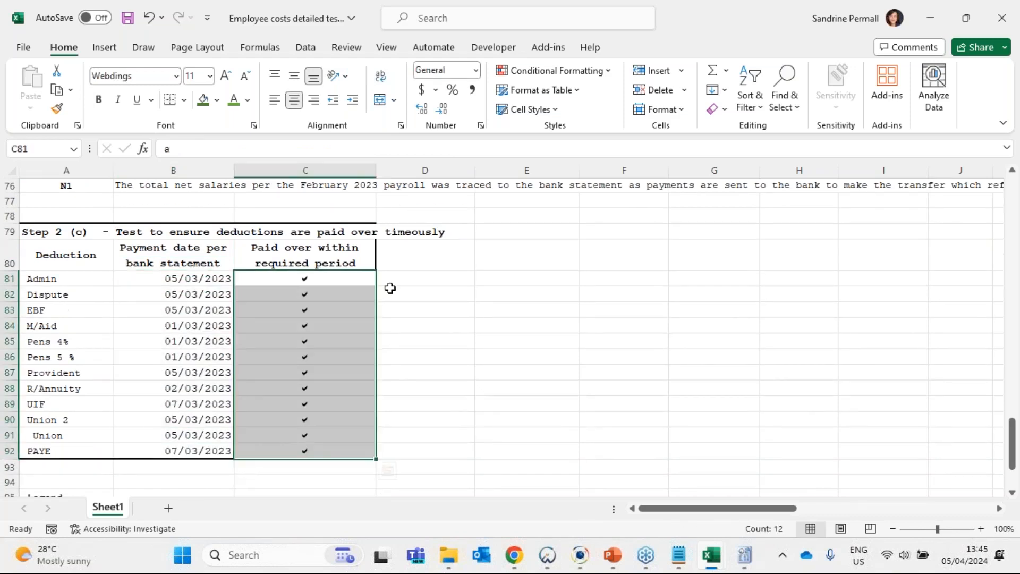
- Select the whole Step 2 (c) deductions test, A79:C92, from its heading to the PAYE row
left_click(57, 278)
key("Up")
key("Up")
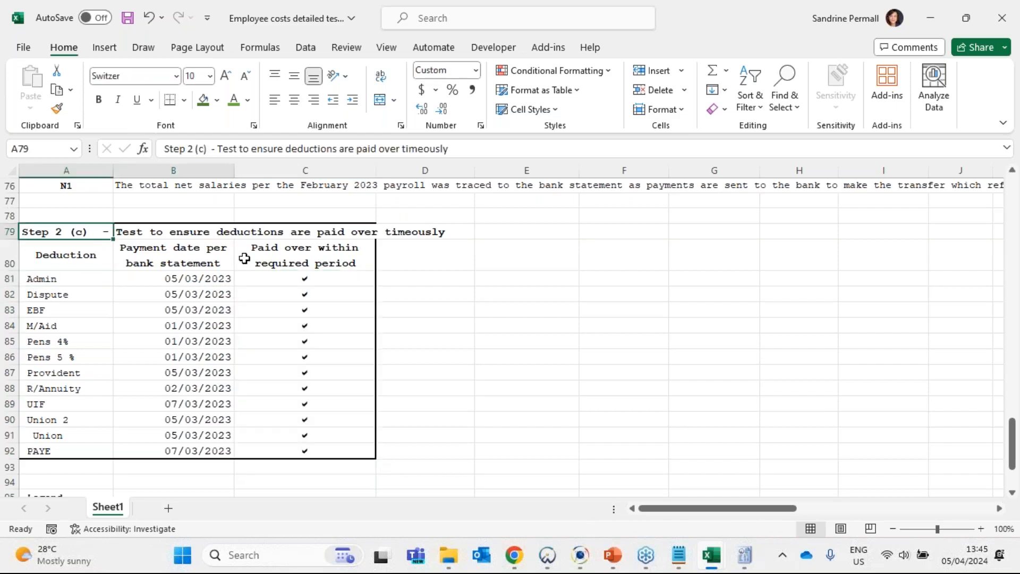
left_click_drag(244, 258, 282, 450)
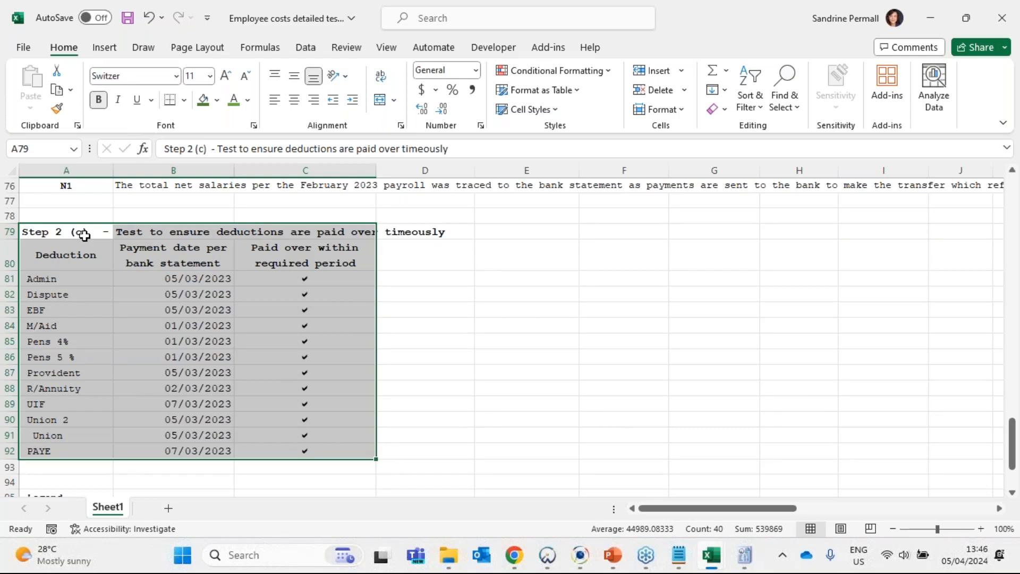
left_click(50, 238)
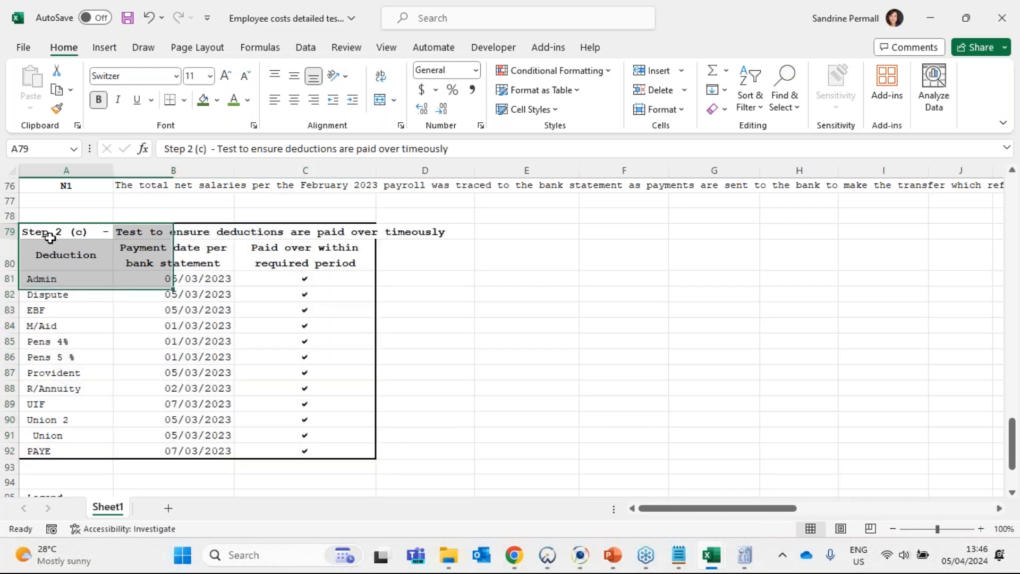
key("ctrl+shift+Down")
key("ctrl+shift+Right")
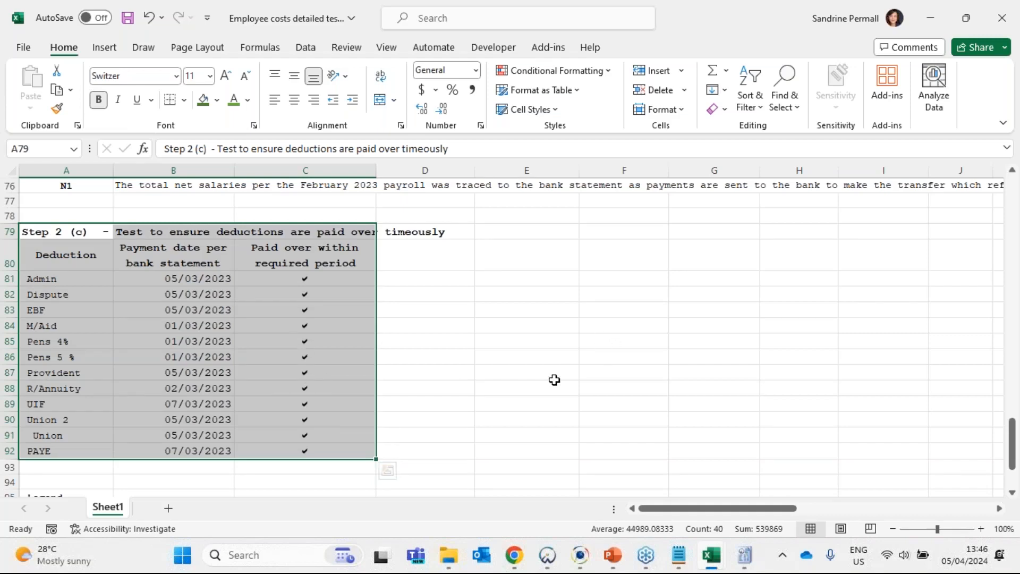
- Examine the tax scale tables, the sampled employees' income rows and the deductions and PAYE recalculation sections
scroll(554, 379, "up", 1)
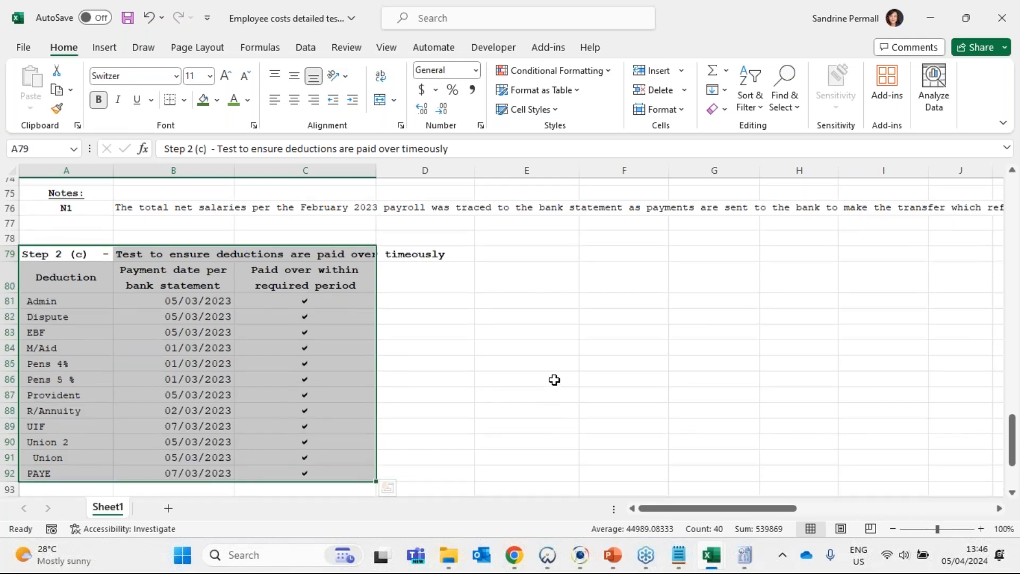
scroll(554, 379, "up", 3)
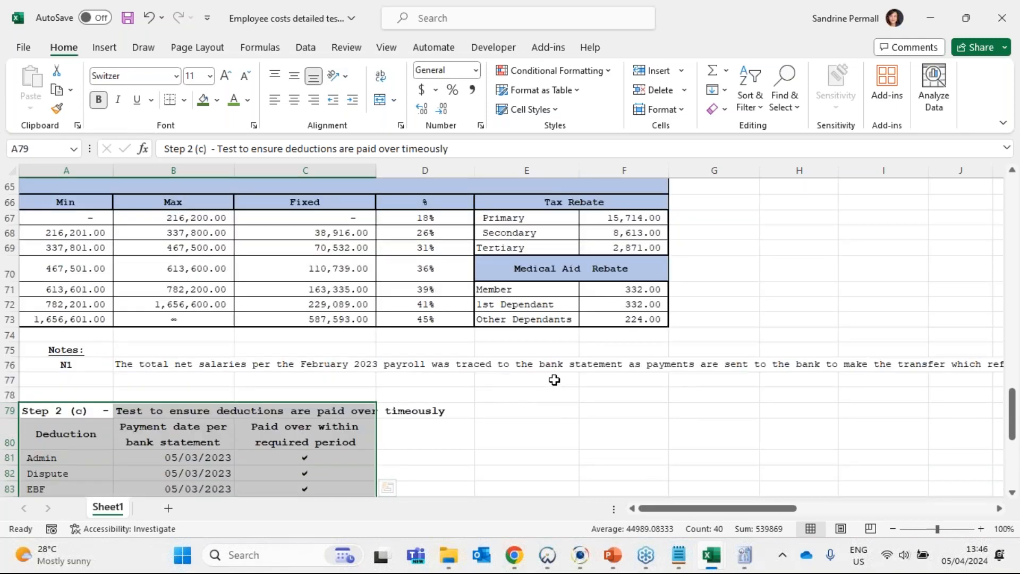
scroll(554, 379, "up", 9)
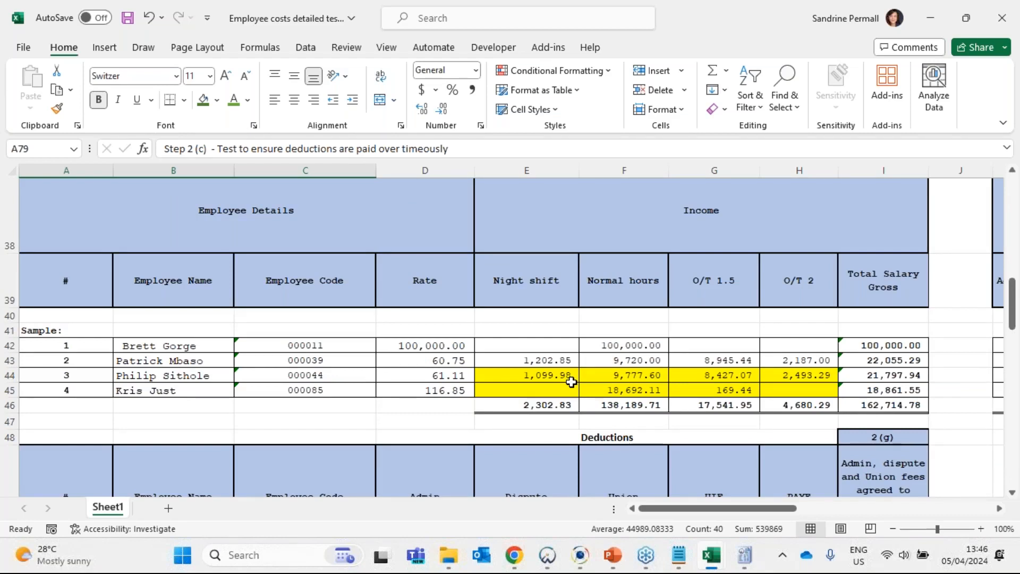
scroll(571, 382, "up", 2)
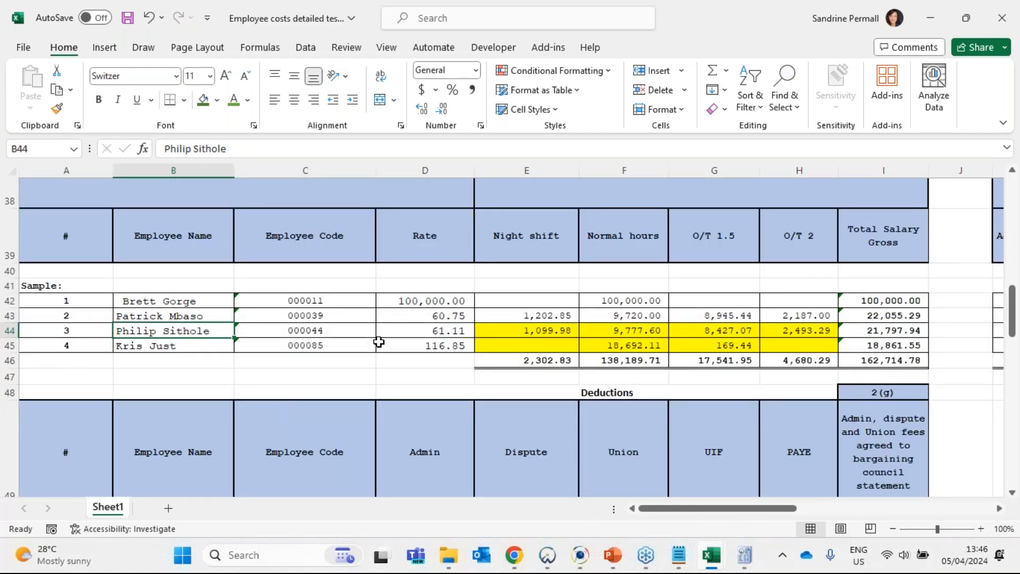
scroll(378, 341, "down", 1)
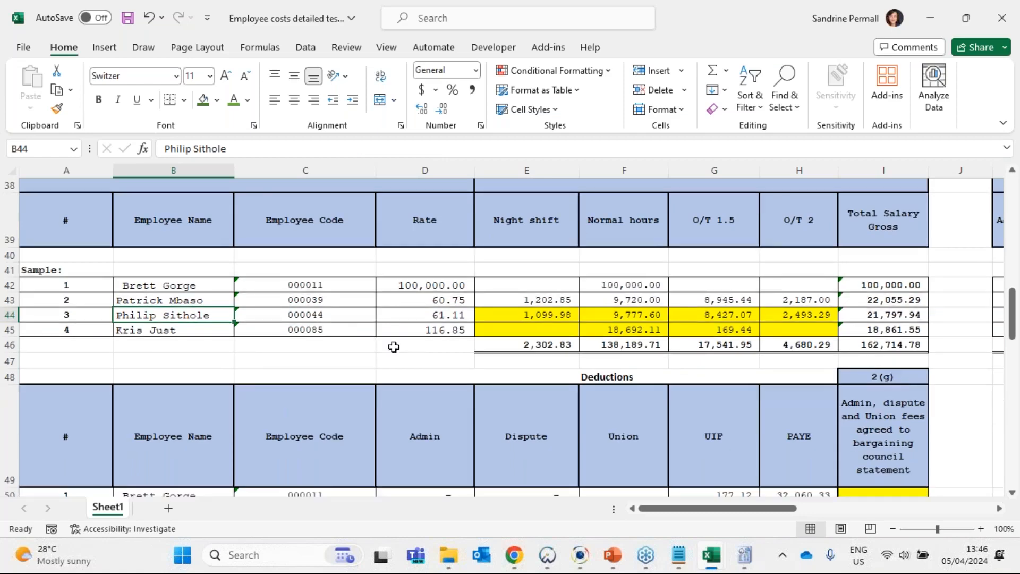
scroll(533, 295, "down", 3)
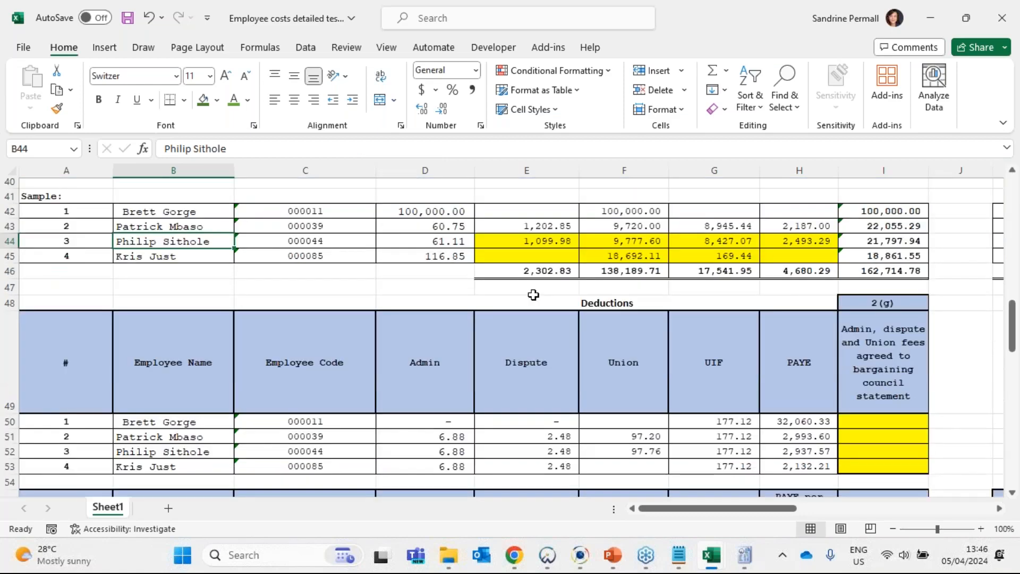
left_click(533, 295)
scroll(533, 294, "down", 3)
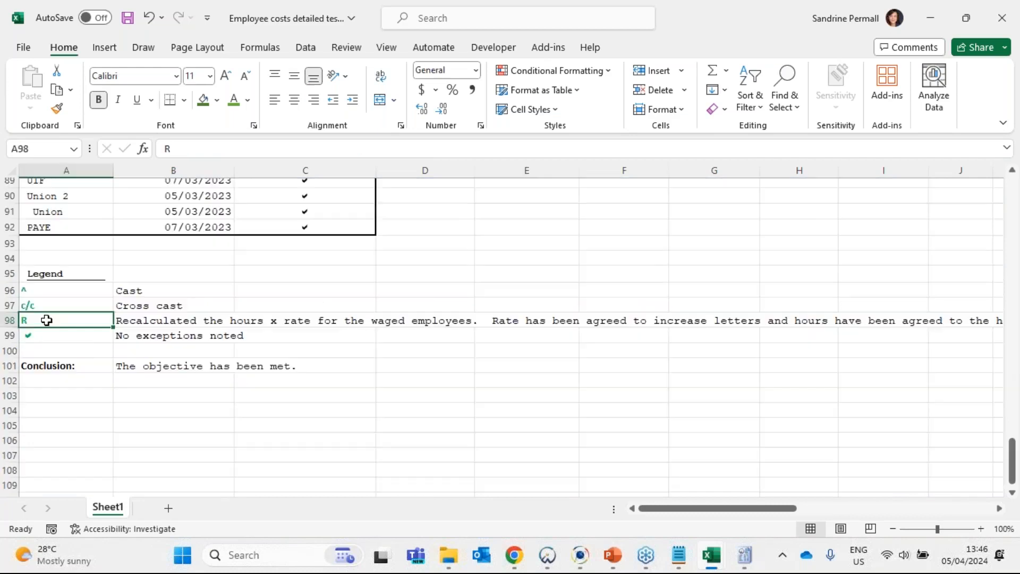
key("Up")
key("Up")
left_click(44, 322, "ctrl")
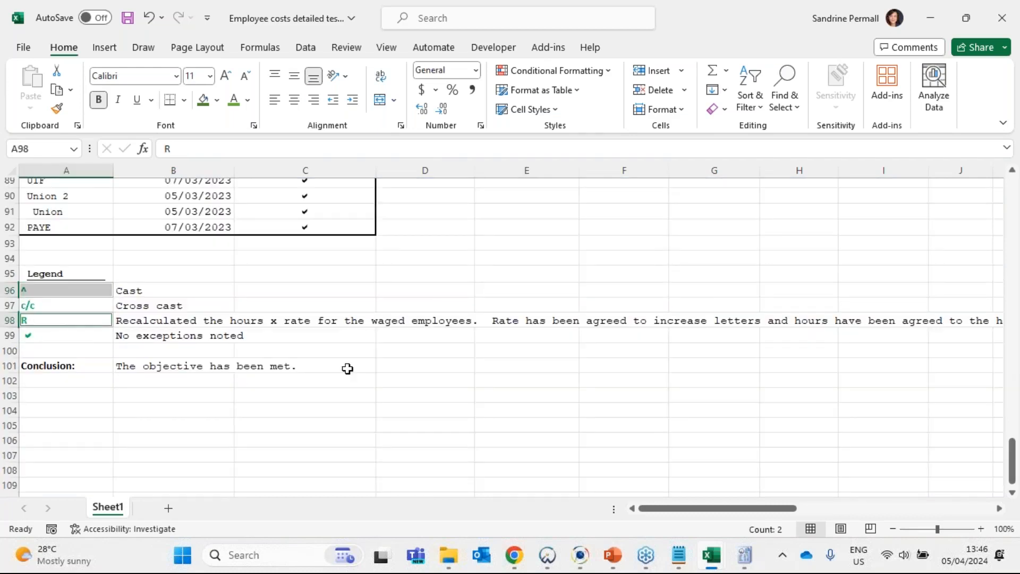
key("ctrl+c")
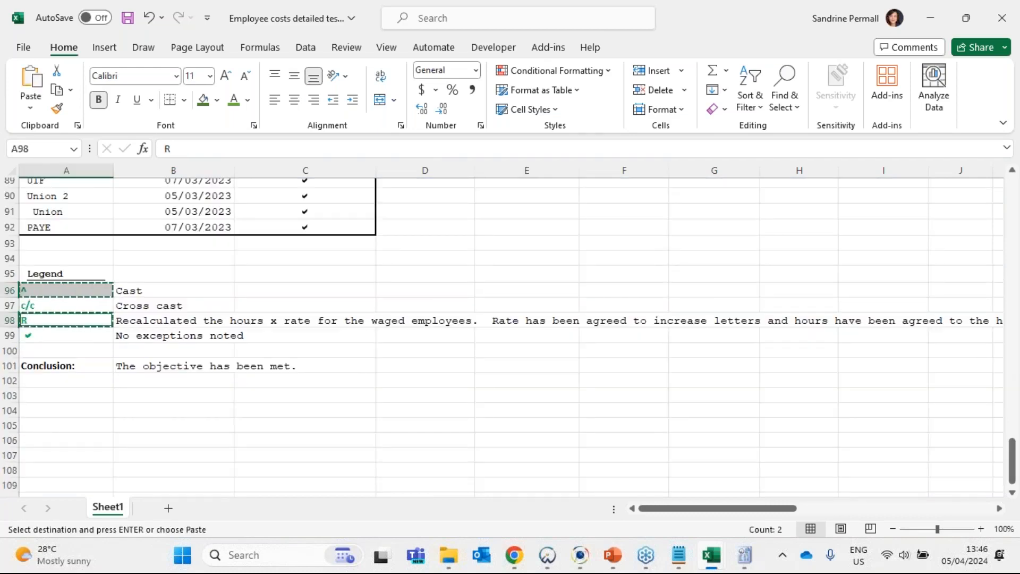
left_click(42, 290)
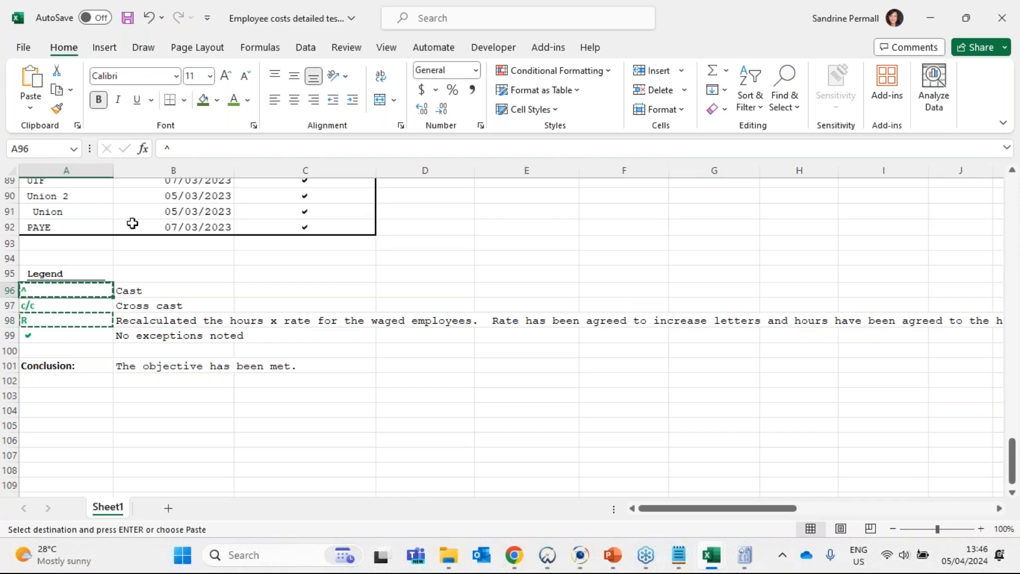
key("ctrl+c")
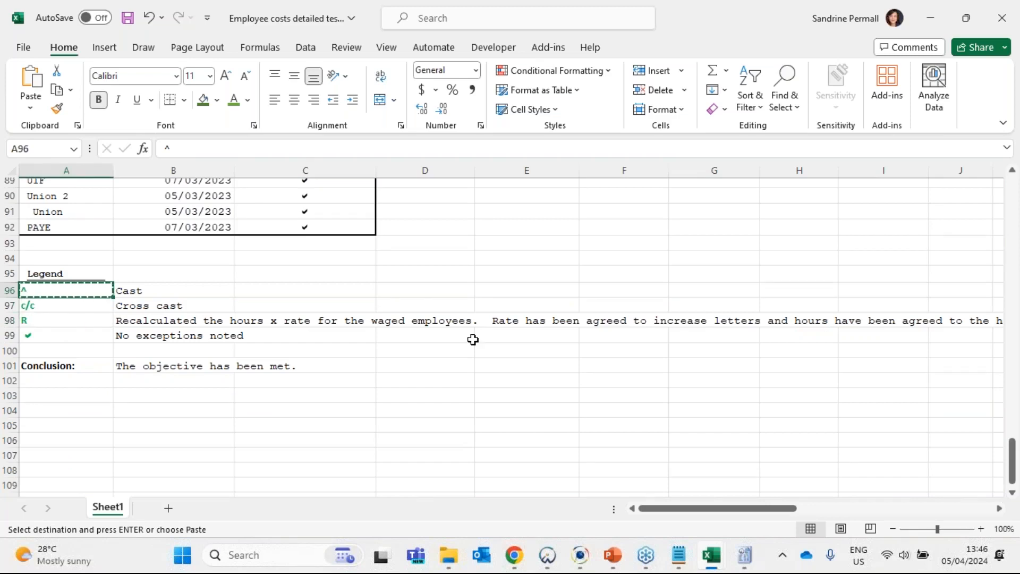
scroll(473, 339, "up", 3)
scroll(504, 339, "up", 9)
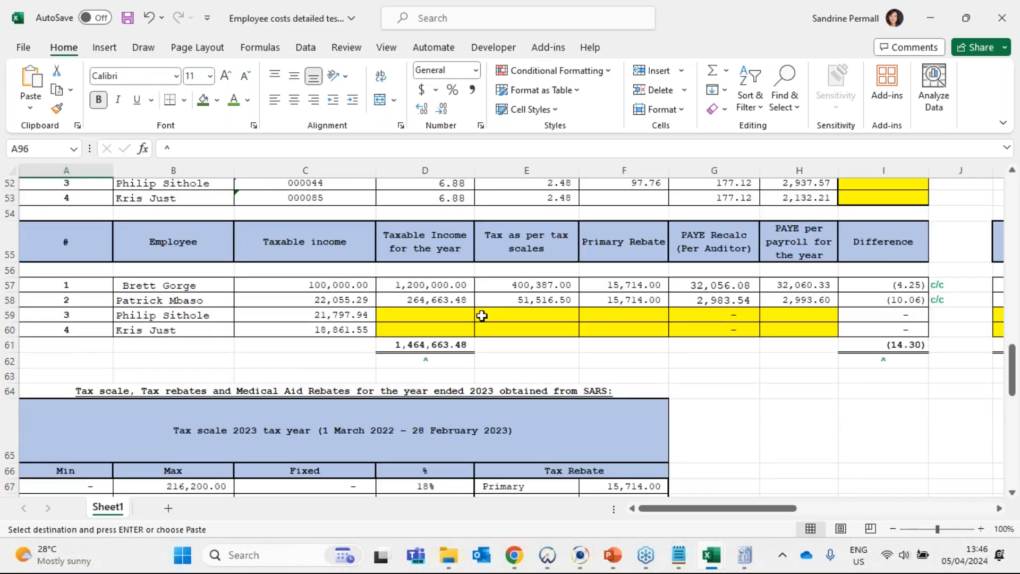
scroll(467, 335, "up", 4)
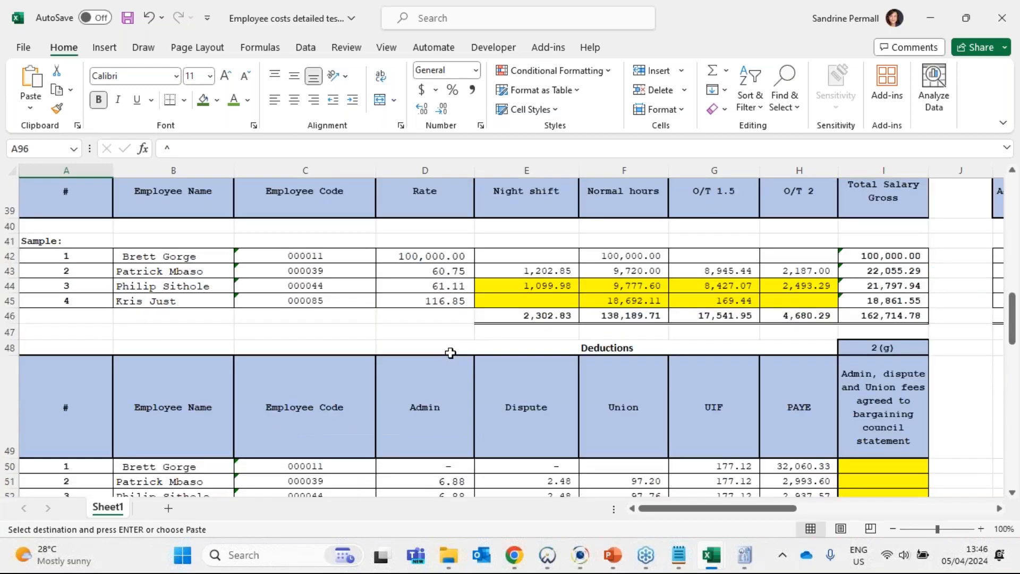
left_click(519, 330)
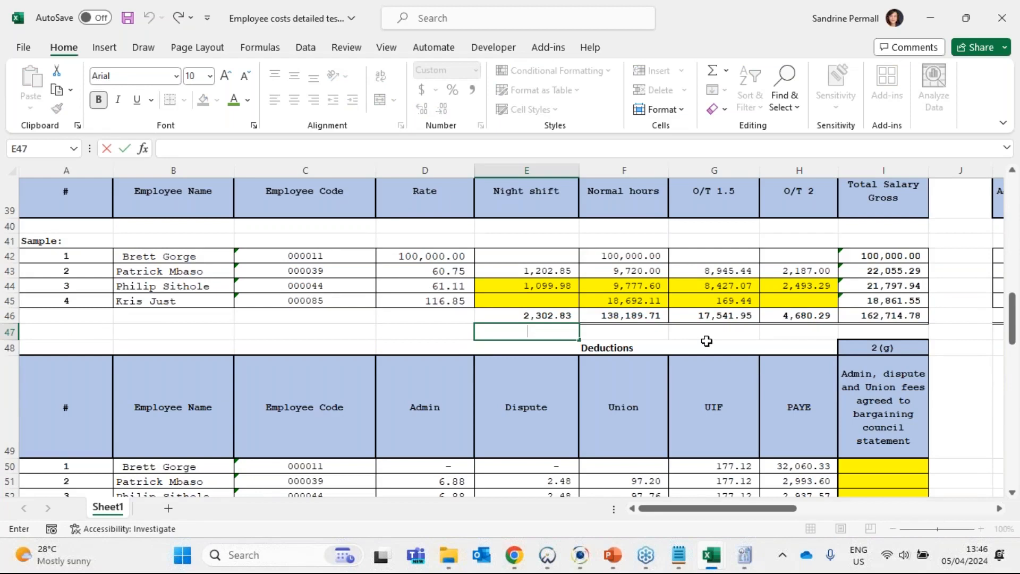
key("Escape")
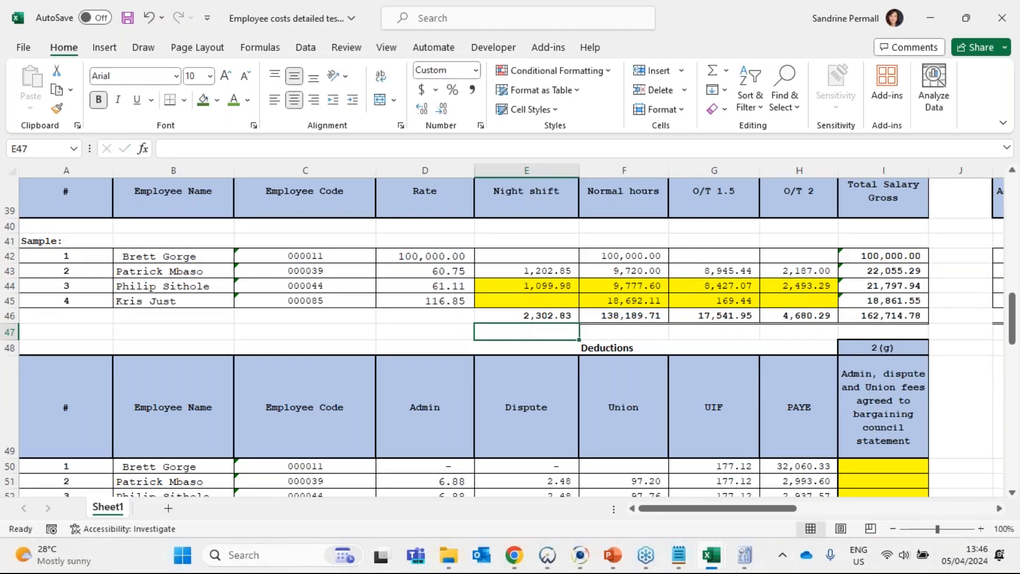
left_click(195, 149)
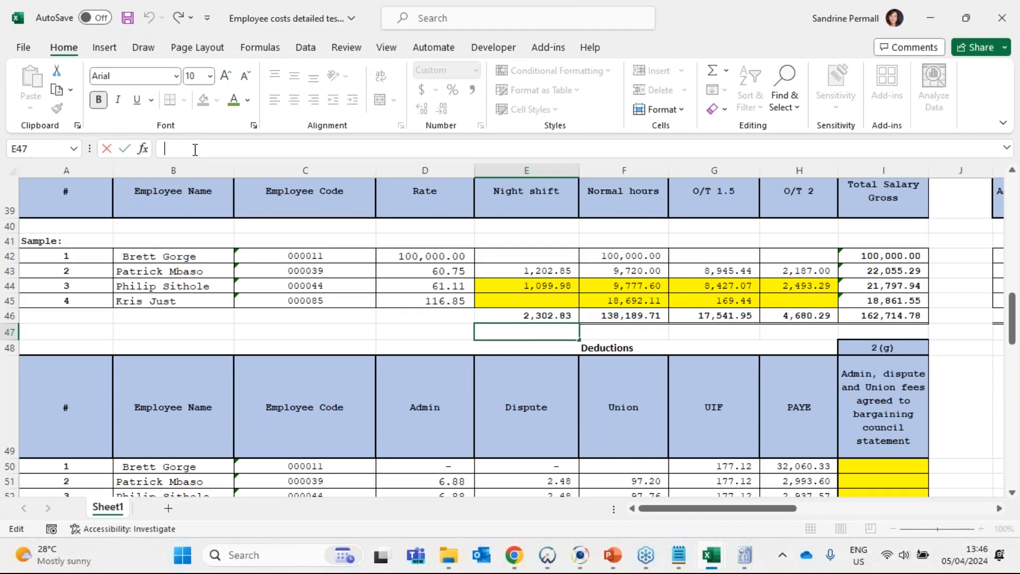
key("Escape")
- Enter the combined cast and recalculation tick marks "^ R" in E47 below the night shift total and centre them
scroll(444, 472, "down", 9)
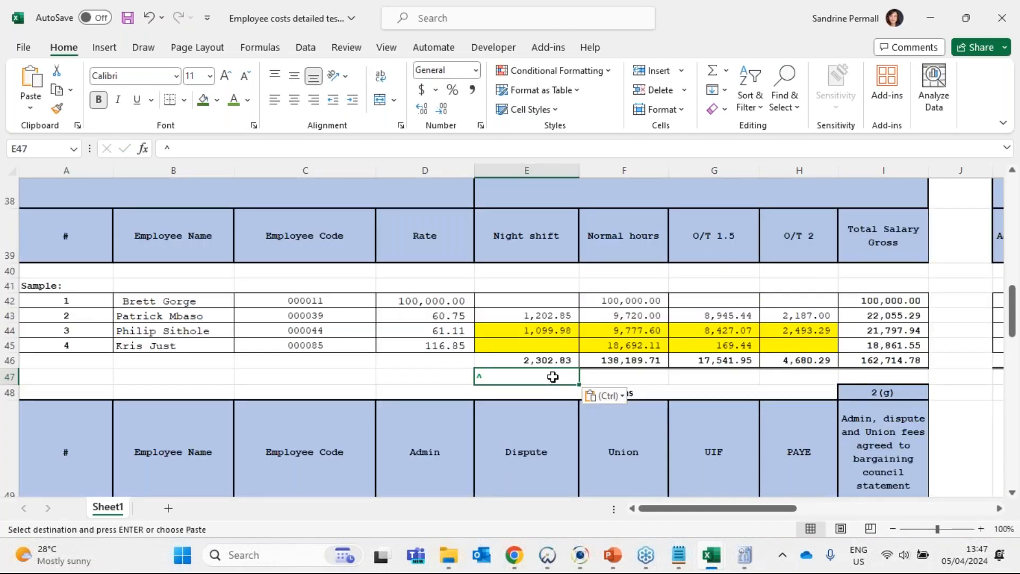
double_click(553, 375)
type("R")
key("Return")
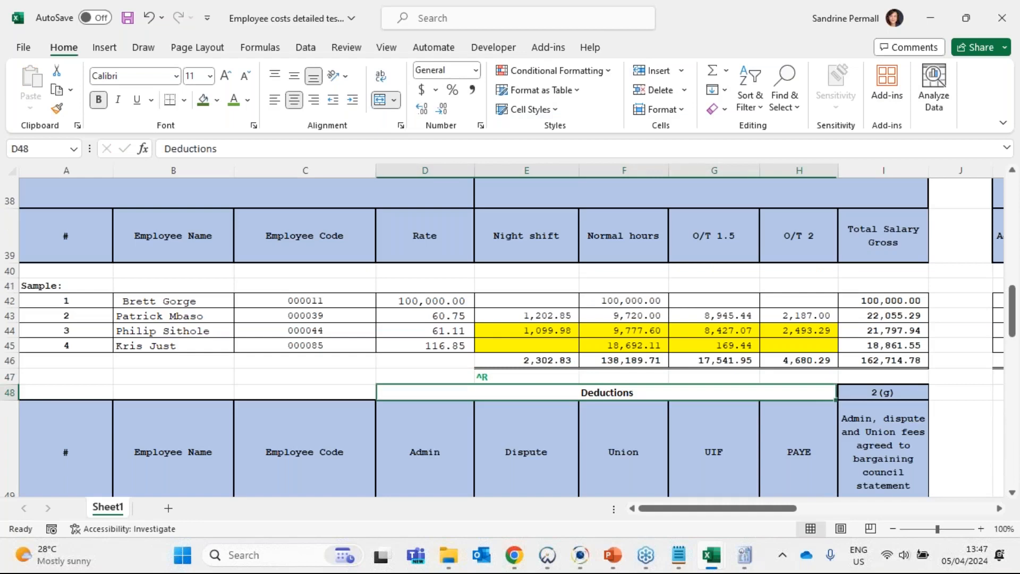
left_click(481, 376)
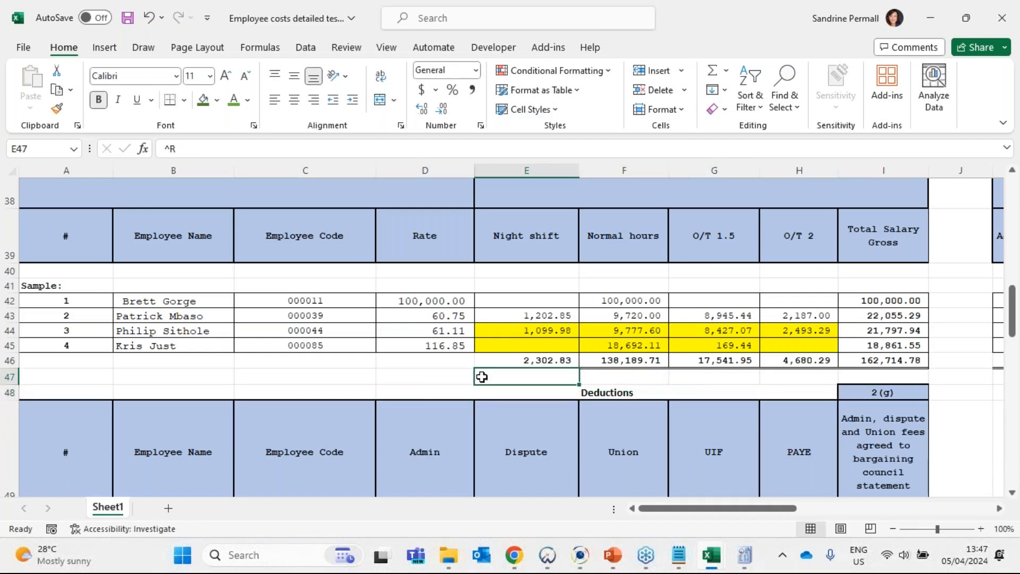
double_click(481, 376)
key("Return")
left_click(499, 377)
left_click(293, 99)
- Try to fill the "^ R" tick marks across E47:H47 and select the highlighted income cells E44:H45
left_click_drag(552, 376, 818, 376)
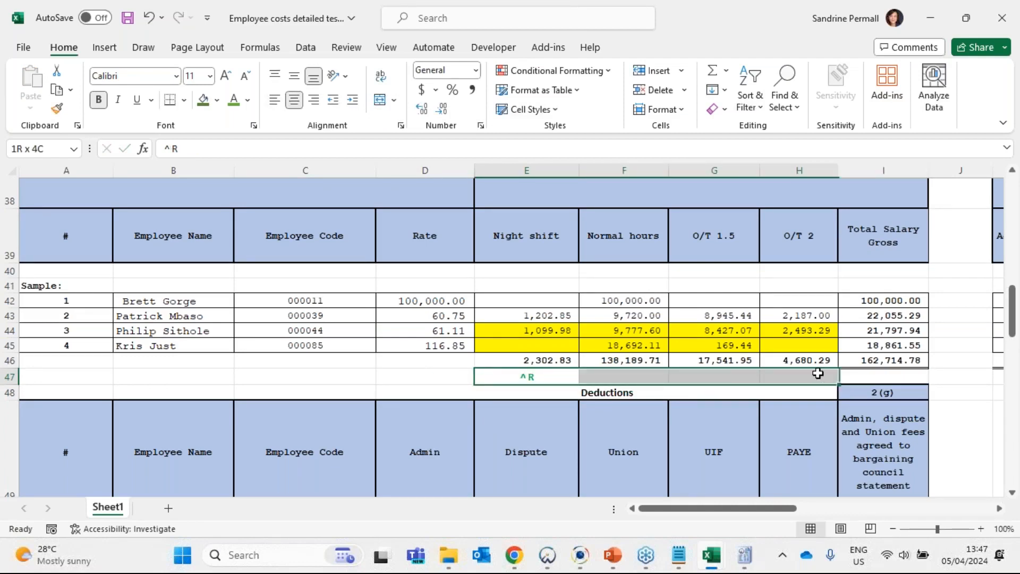
key("ctrl+d")
left_click_drag(531, 330, 800, 344)
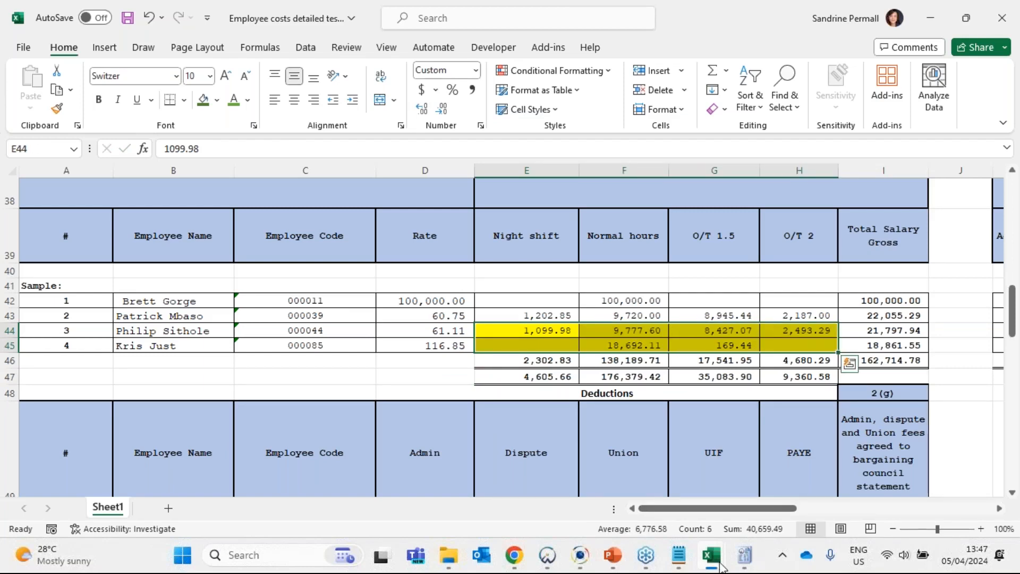
- Switch to the Employee costs slides in PowerPoint and review the leave pay accrual, director's remuneration and example SARS statement of account slides
left_click(613, 555)
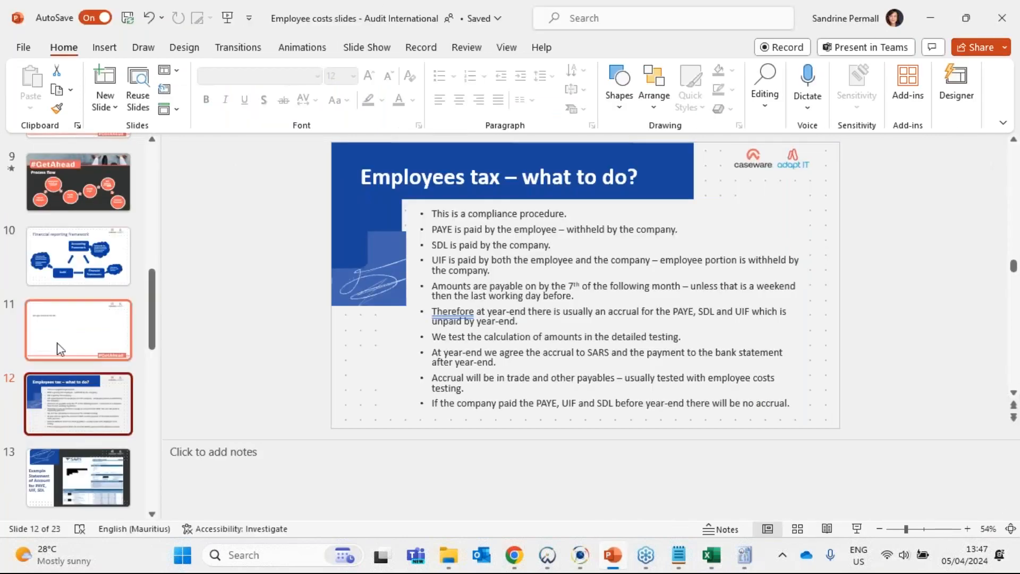
scroll(80, 404, "down", 1)
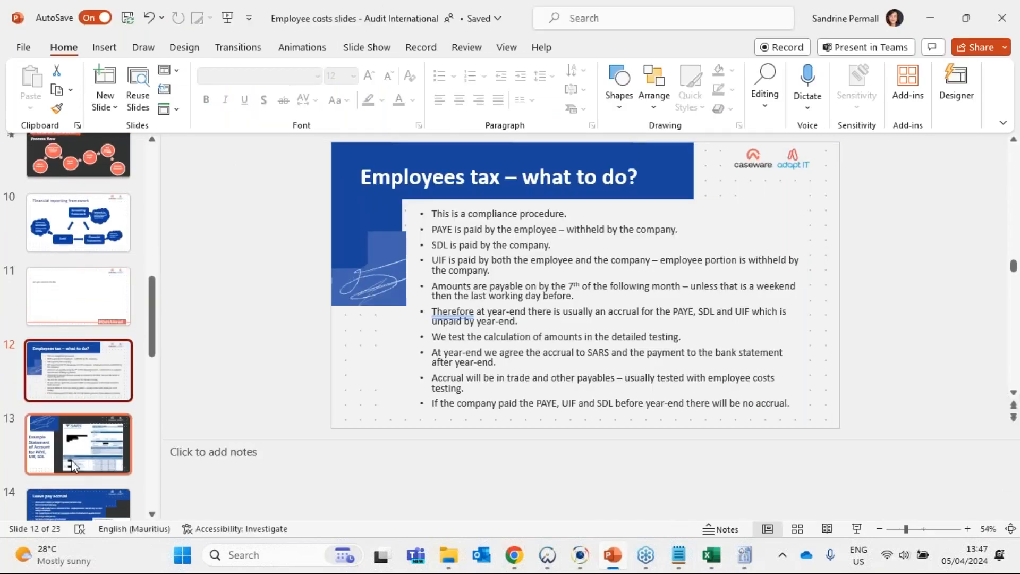
left_click(71, 460)
left_click(73, 500)
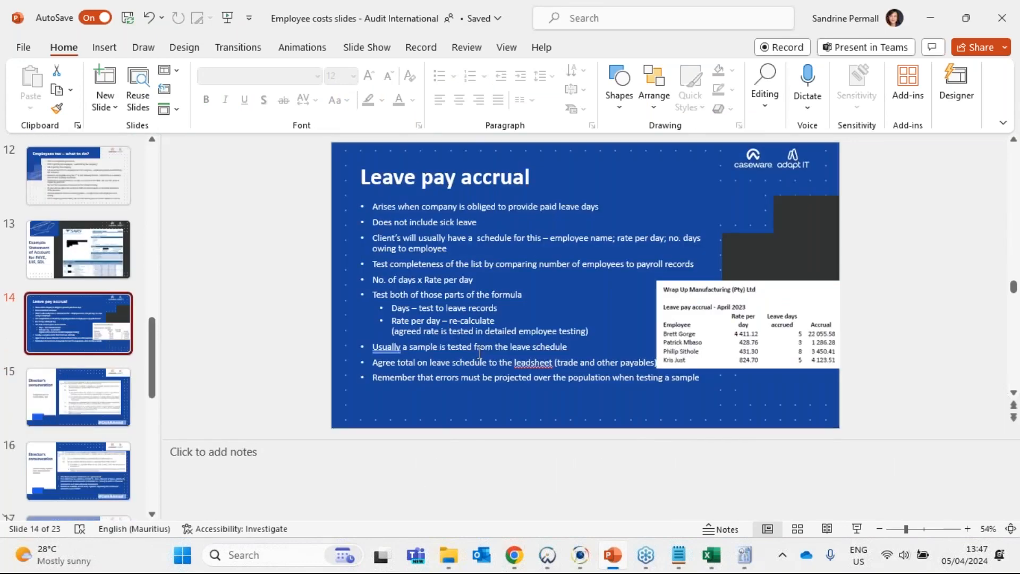
key("Down")
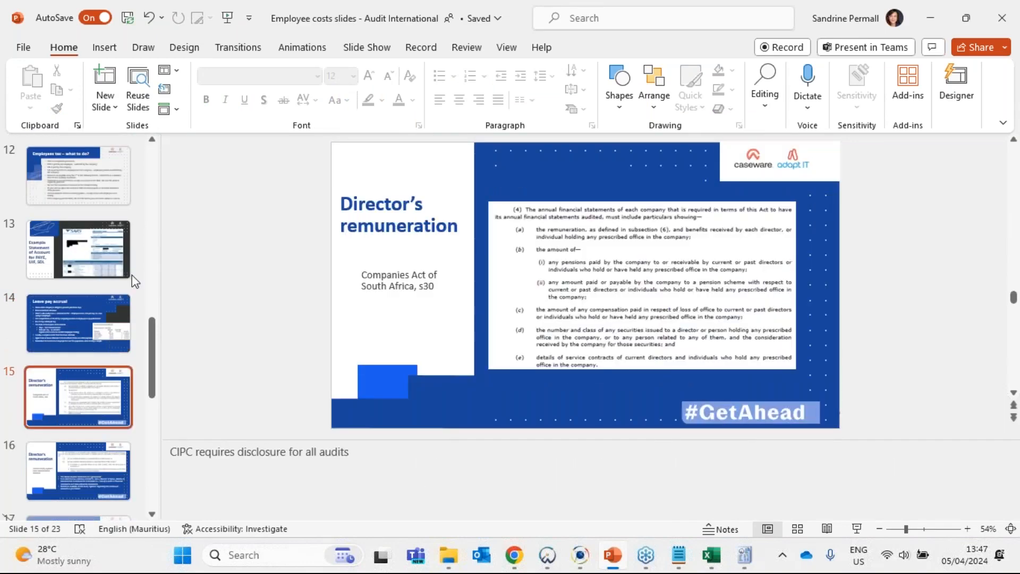
left_click(72, 457)
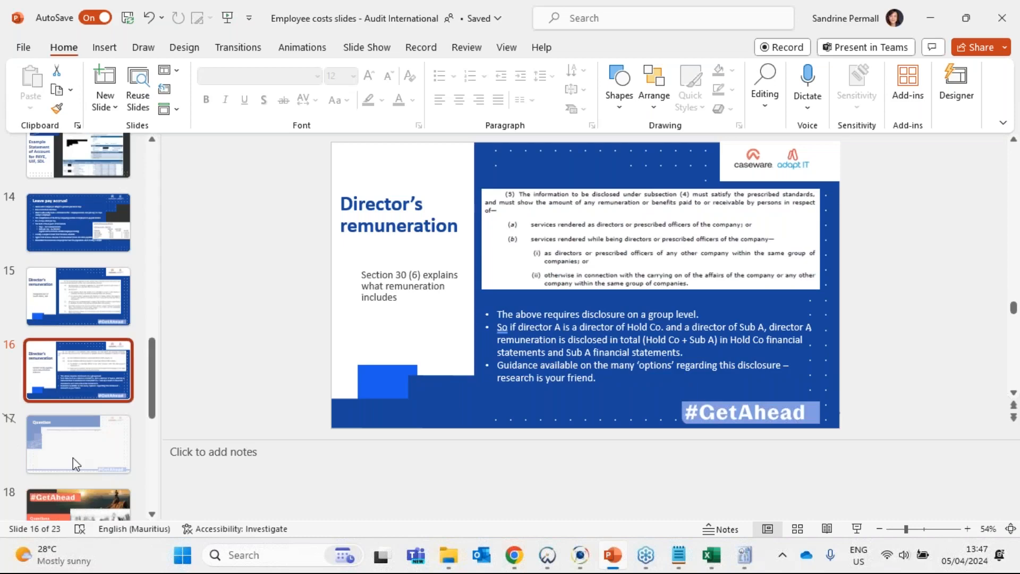
left_click(78, 160)
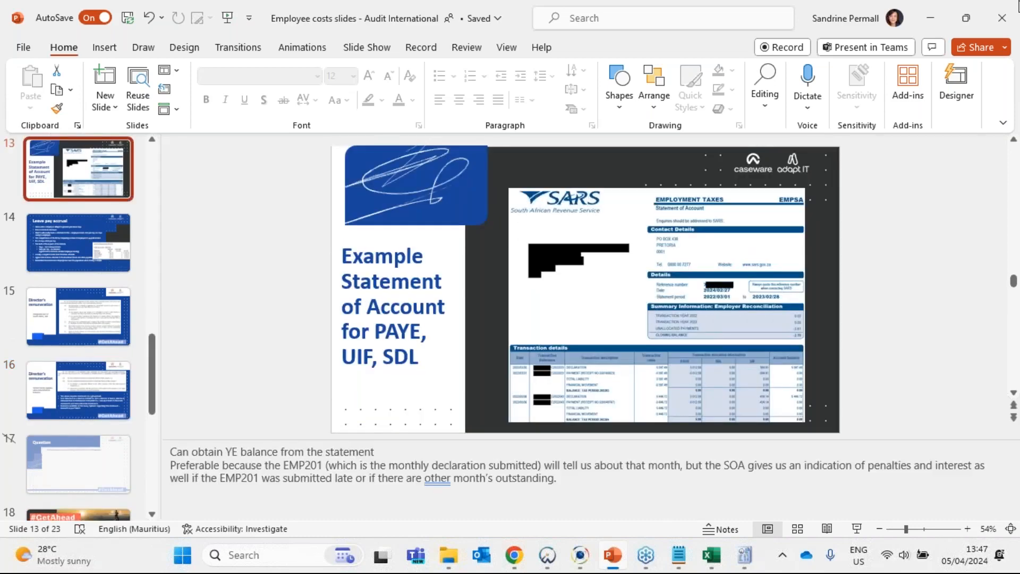
- Return to the Excel working paper, restore the "^ R" tick marks in E47 and fill them right through H47
key("alt+Tab")
left_click(531, 376)
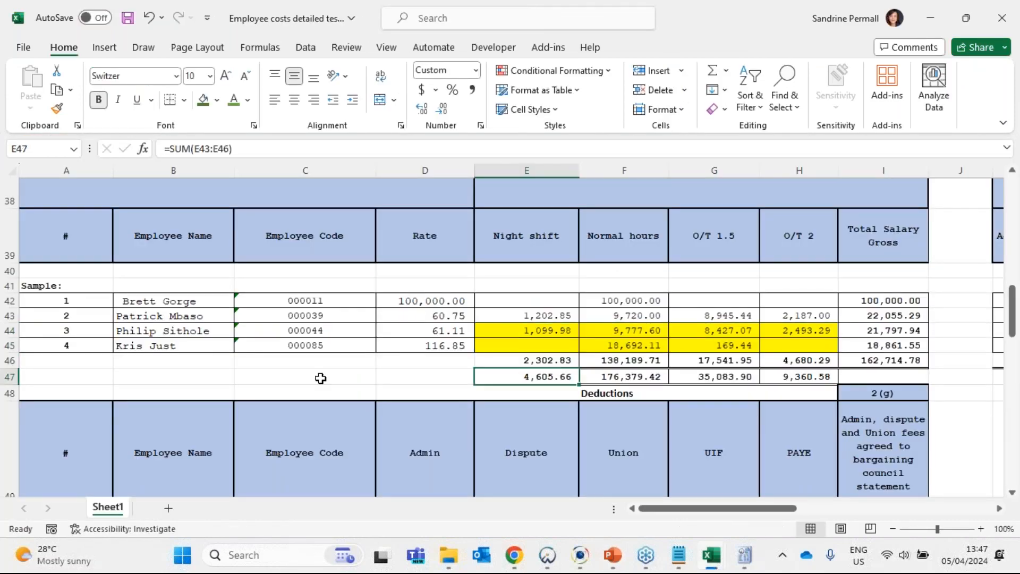
scroll(320, 377, "up", 2)
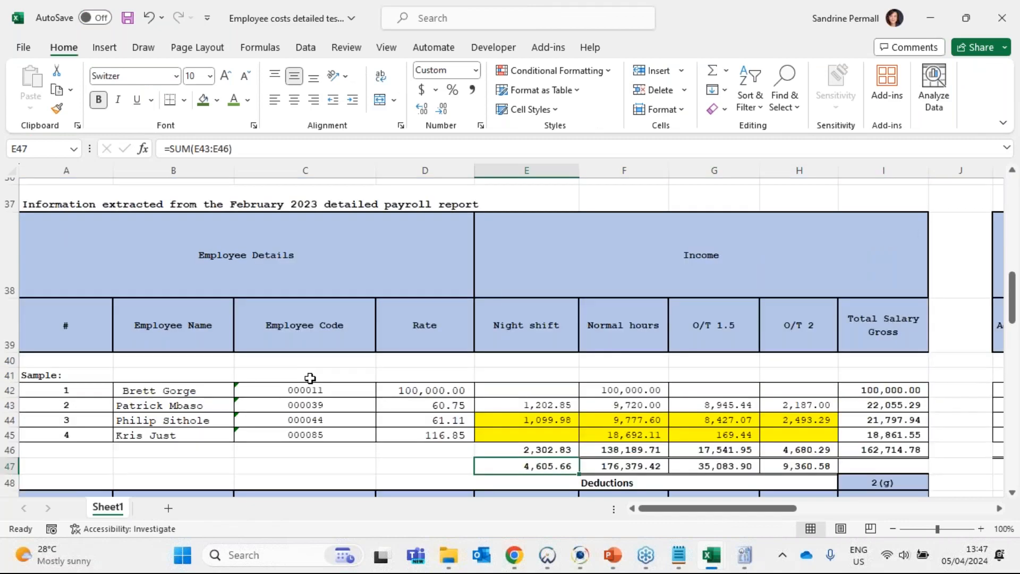
scroll(317, 374, "down", 2)
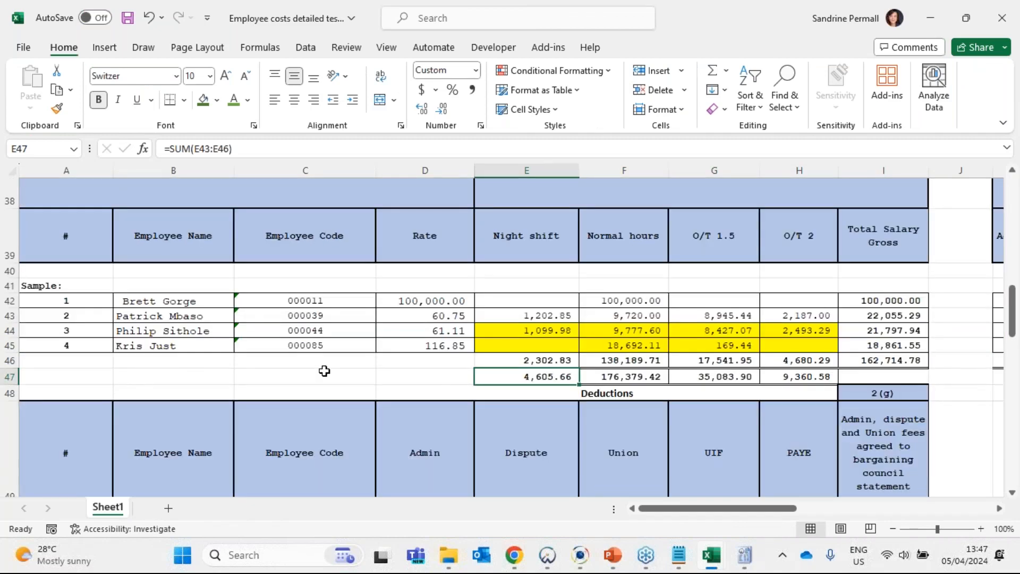
type("^R")
scroll(543, 421, "up", 1)
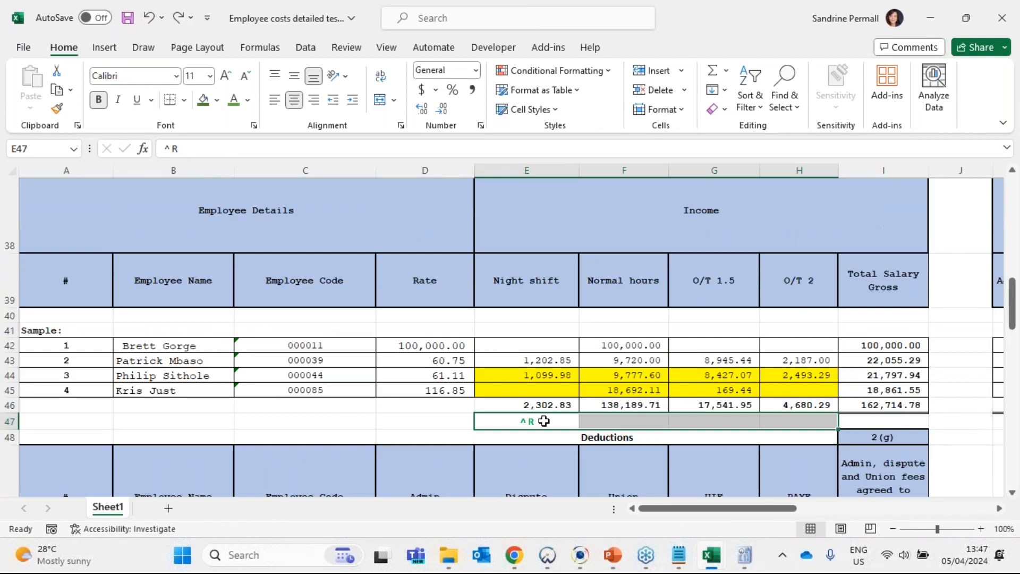
key("ctrl+r")
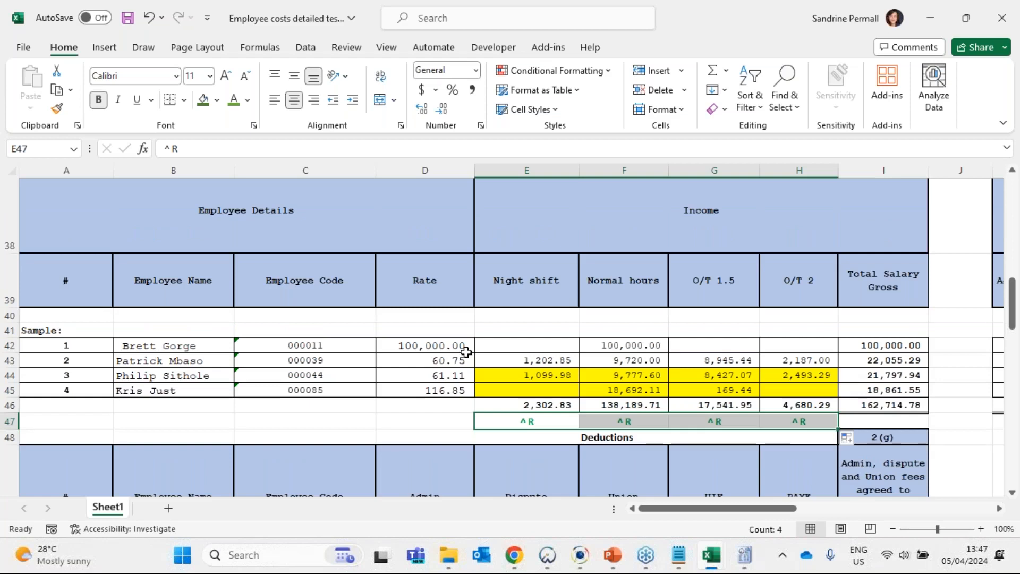
left_click(226, 471)
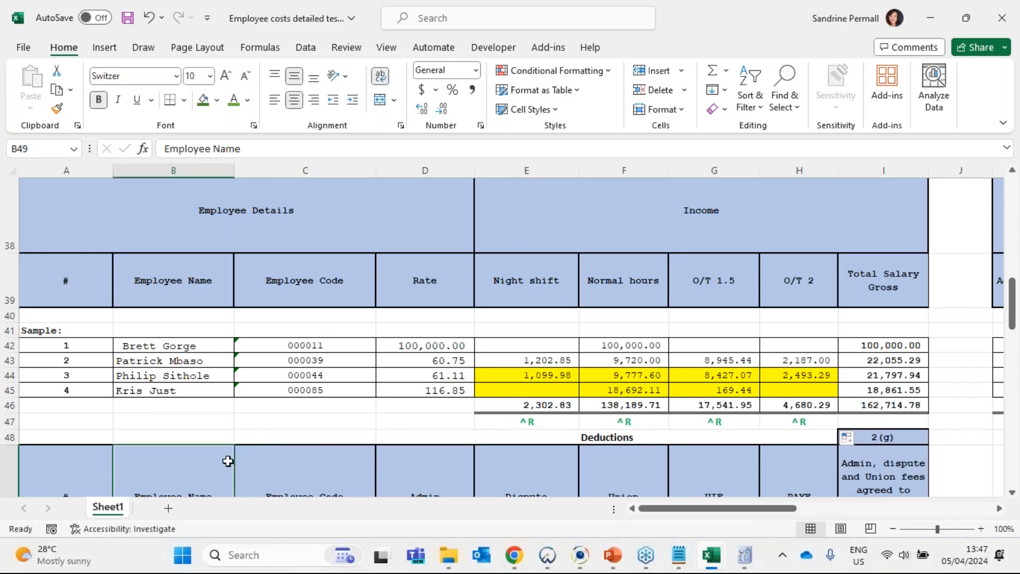
- Review the Step 2 (c) deductions test, switch to the February 2023 detailed report workbook and select the overall Admin deduction in B75
scroll(228, 461, "down", 3)
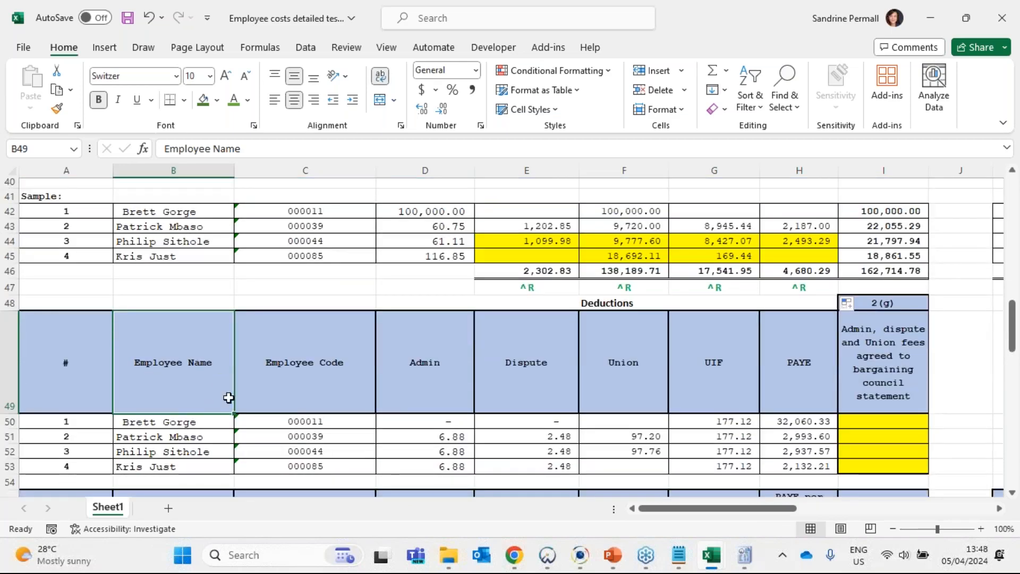
scroll(186, 397, "down", 2)
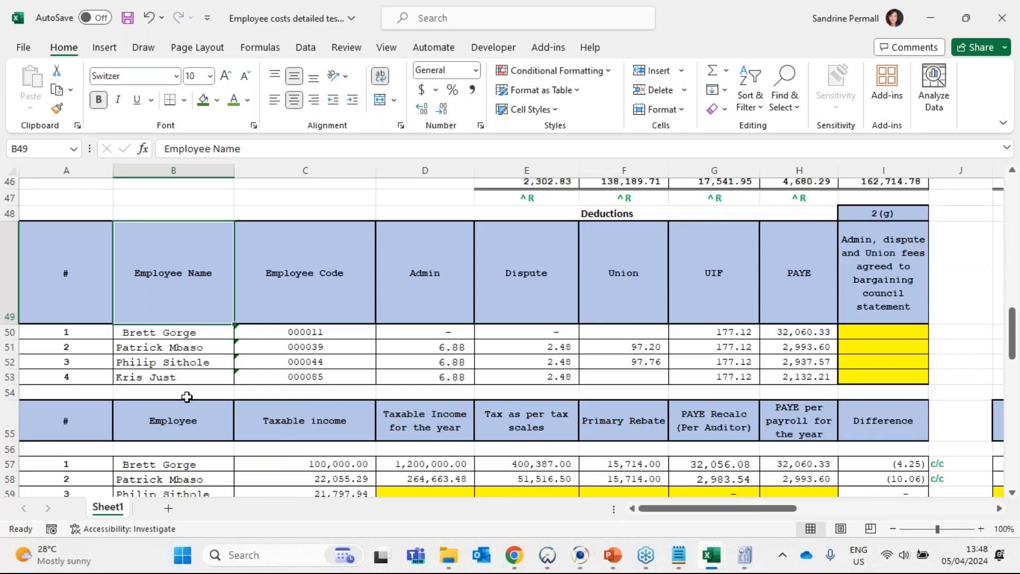
scroll(186, 397, "down", 7)
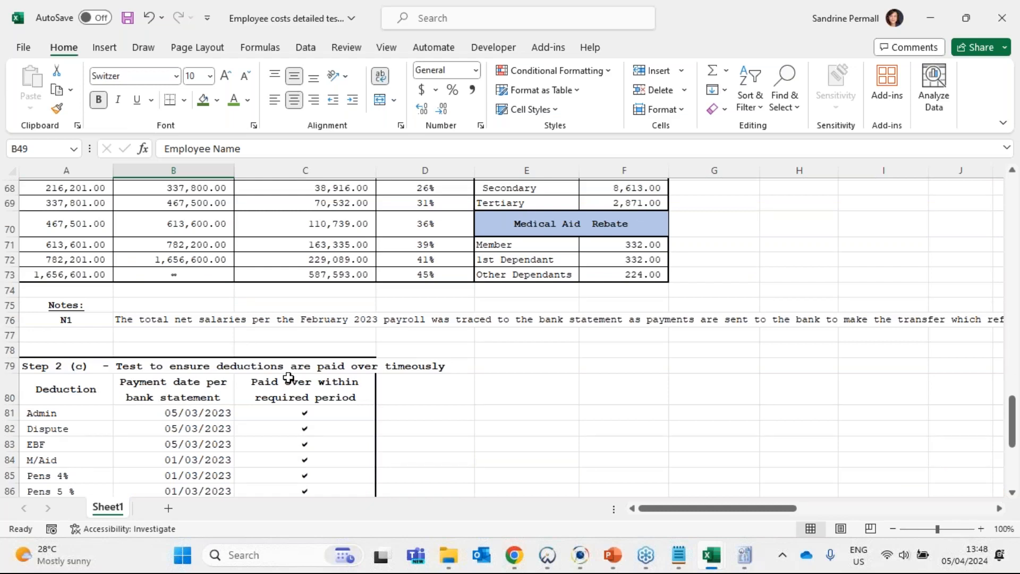
scroll(261, 373, "down", 4)
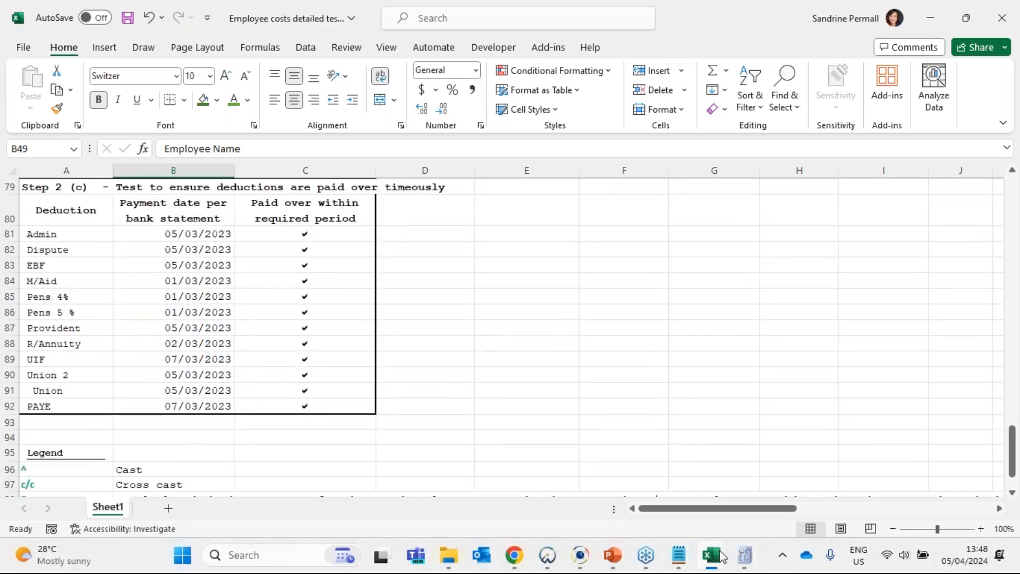
mouse_move(712, 555)
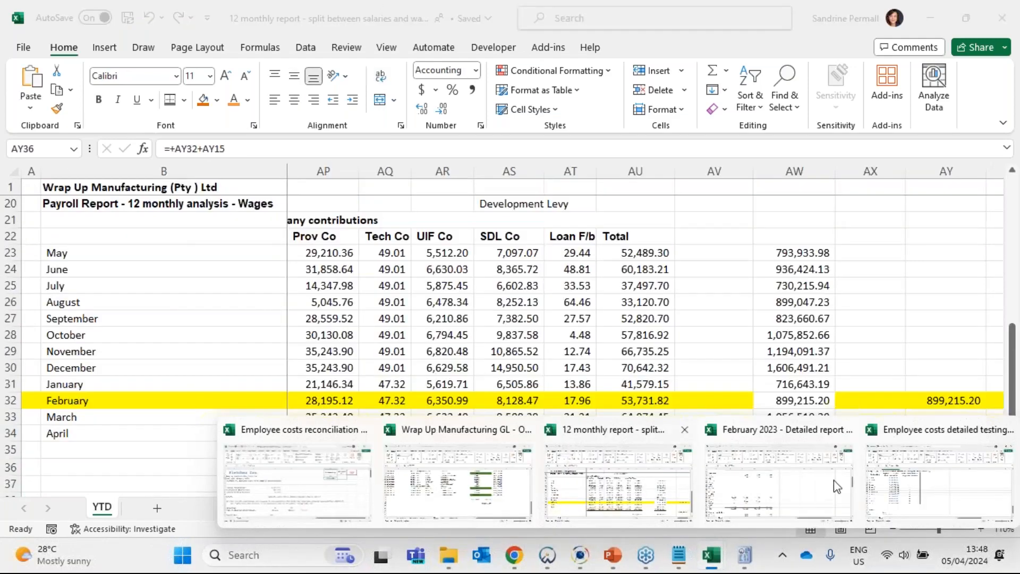
left_click(800, 479)
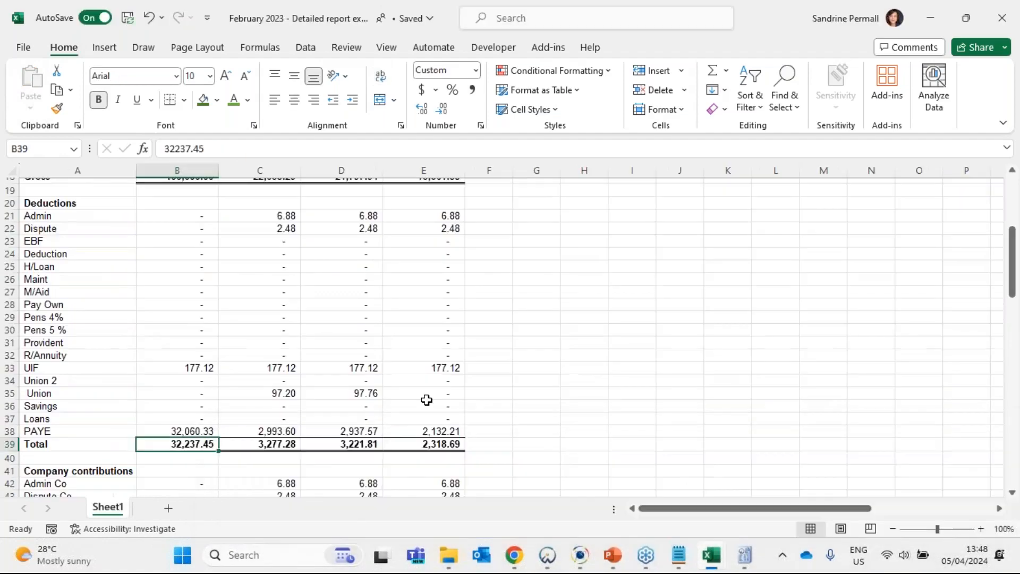
scroll(448, 380, "down", 4)
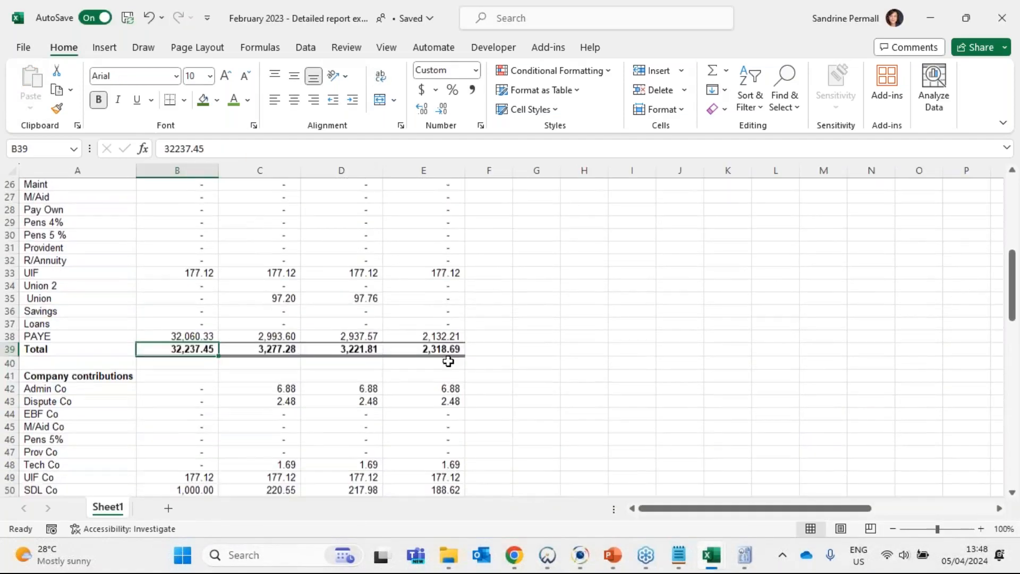
scroll(218, 302, "down", 11)
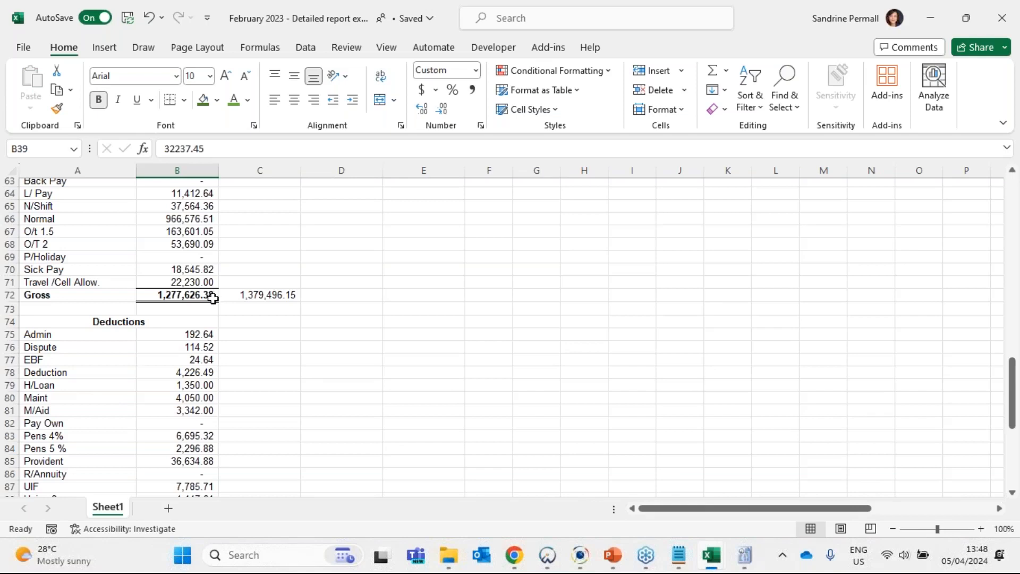
scroll(213, 298, "down", 2)
left_click(200, 258)
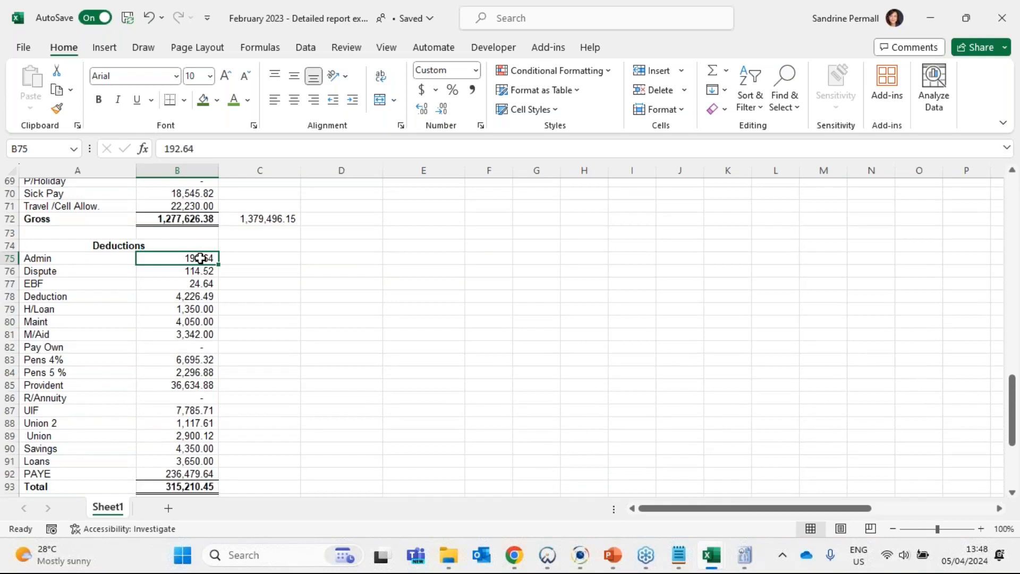
- Select the deduction amounts B75:B92, return to the detailed testing workbook and review the Step 2 (c) payment dates and paid-over ticks
left_click_drag(200, 258, 195, 474)
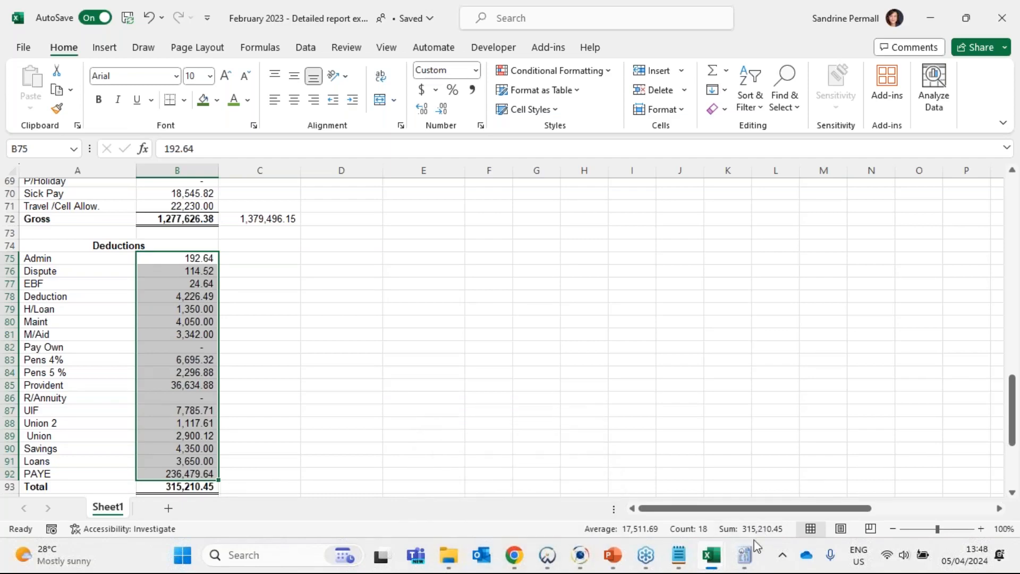
left_click(712, 554)
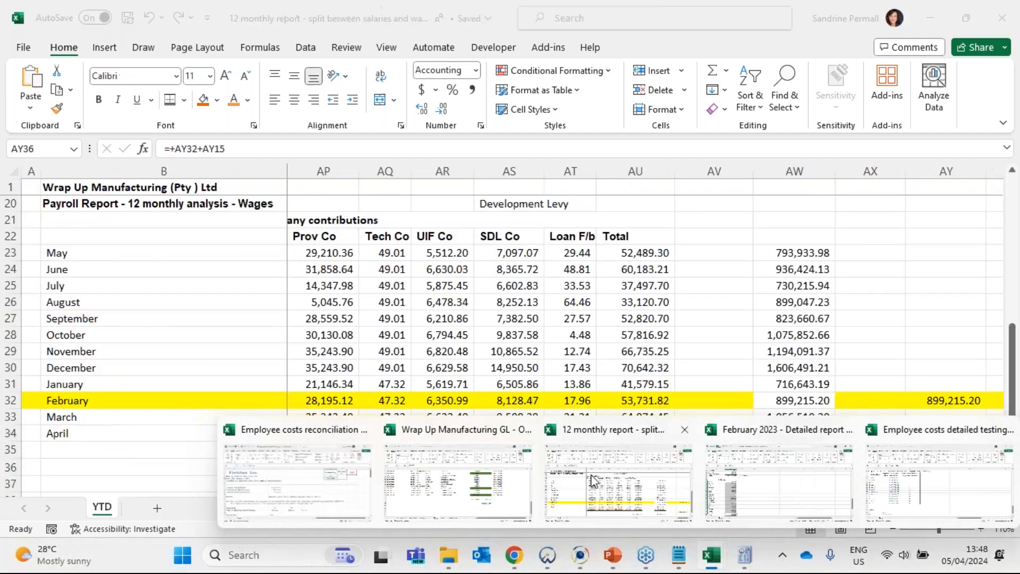
left_click(939, 480)
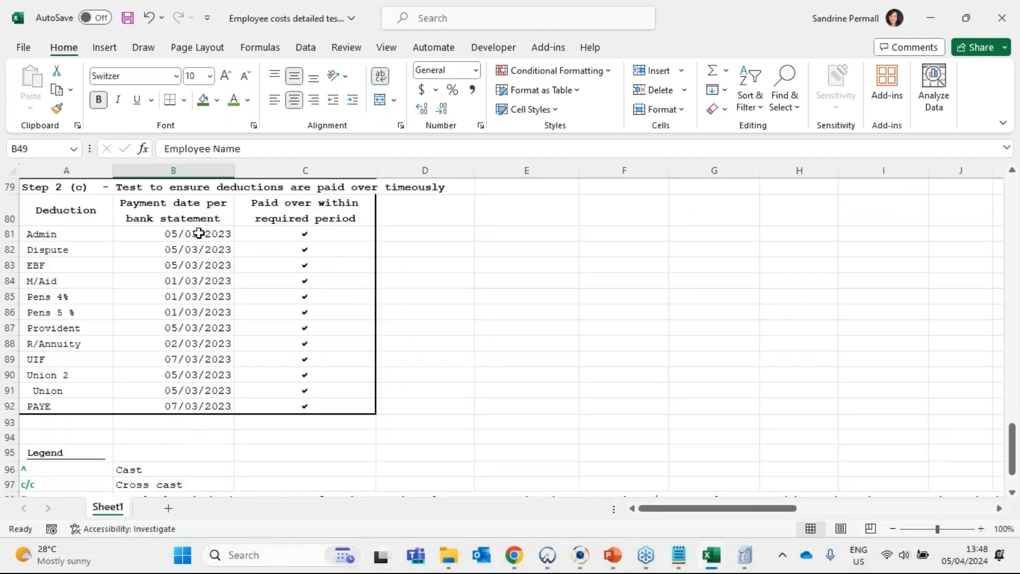
left_click_drag(198, 234, 194, 404)
left_click(335, 234)
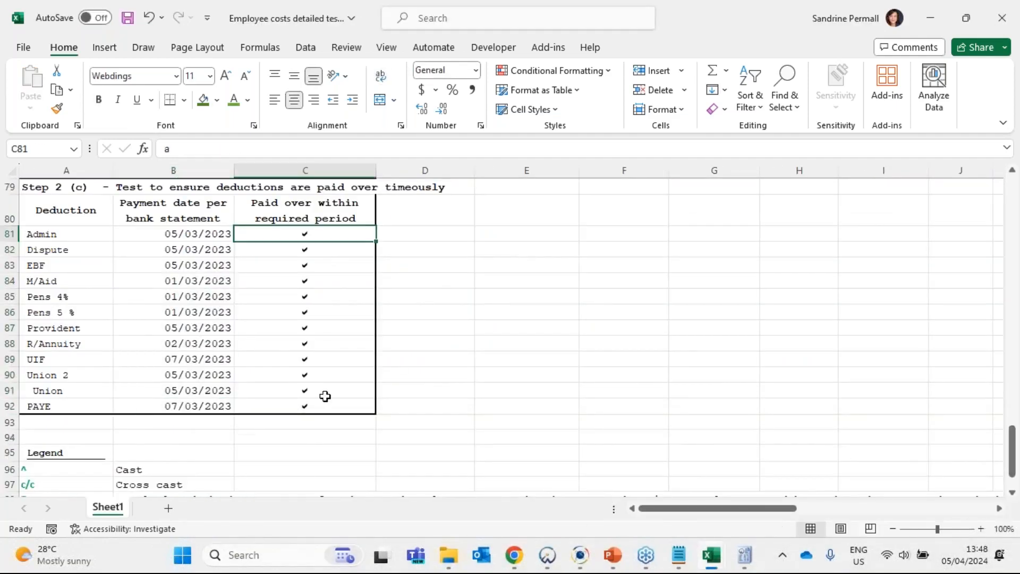
- Examine the 2023 tax scale and medical aid rebate rows, and the PAYE recalculation table for the sampled employees
scroll(325, 396, "up", 3)
scroll(376, 393, "up", 2)
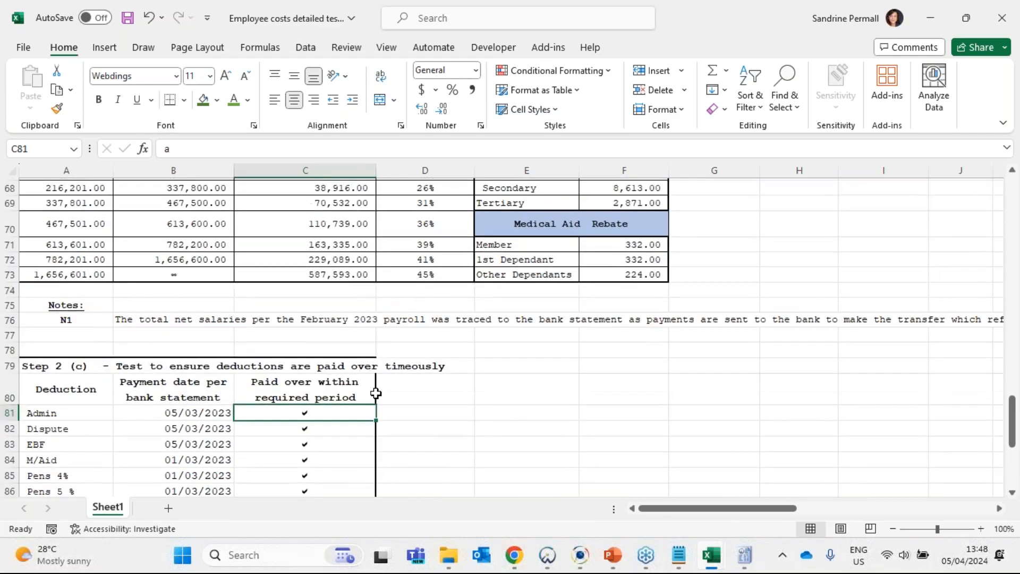
left_click(618, 357)
left_click_drag(619, 357, 66, 349)
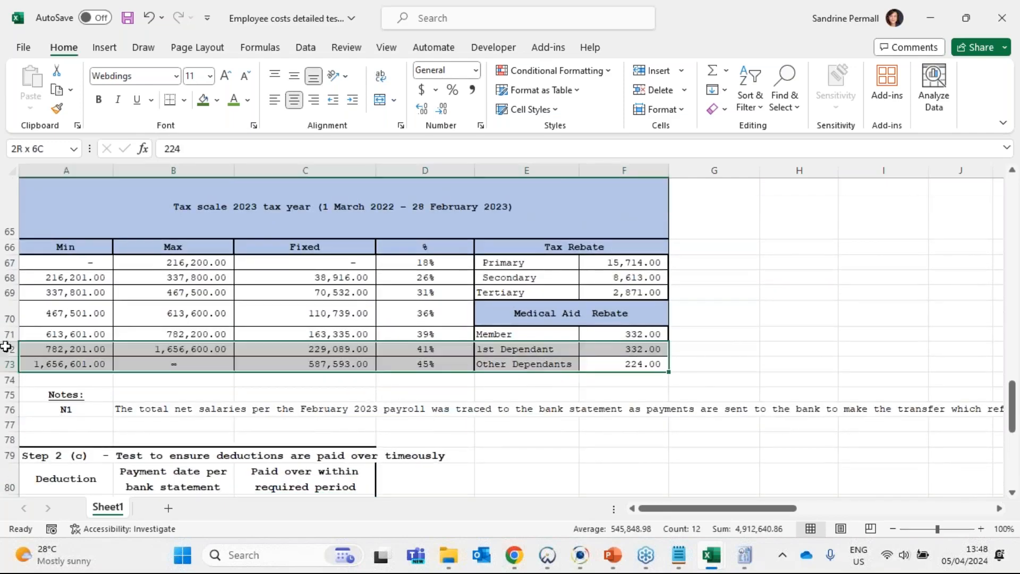
scroll(196, 356, "up", 4)
scroll(213, 350, "up", 1)
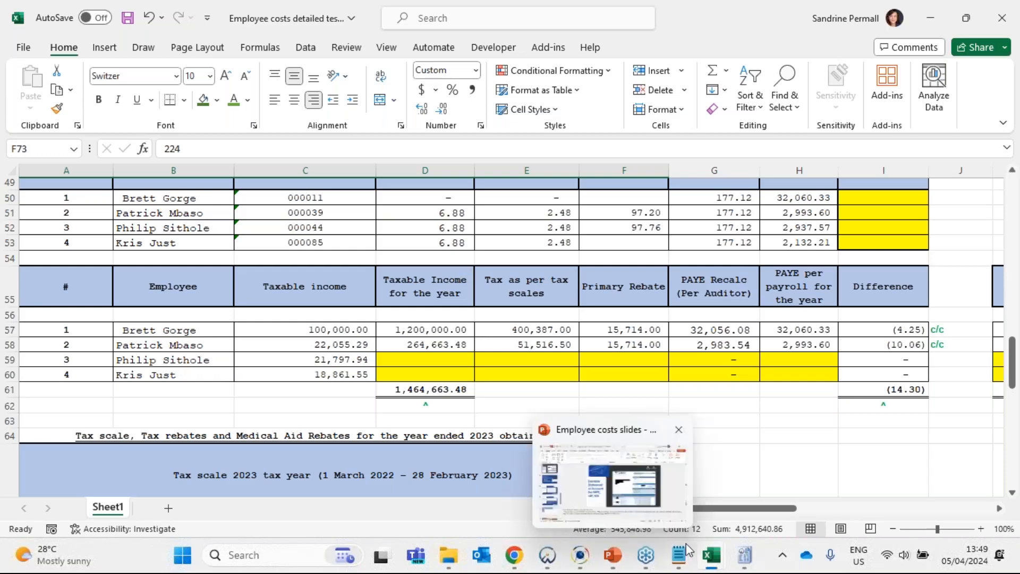
- Switch to the Employee costs slides in PowerPoint and present the "Employees tax – what to do?" slide in the slide show
left_click(622, 561)
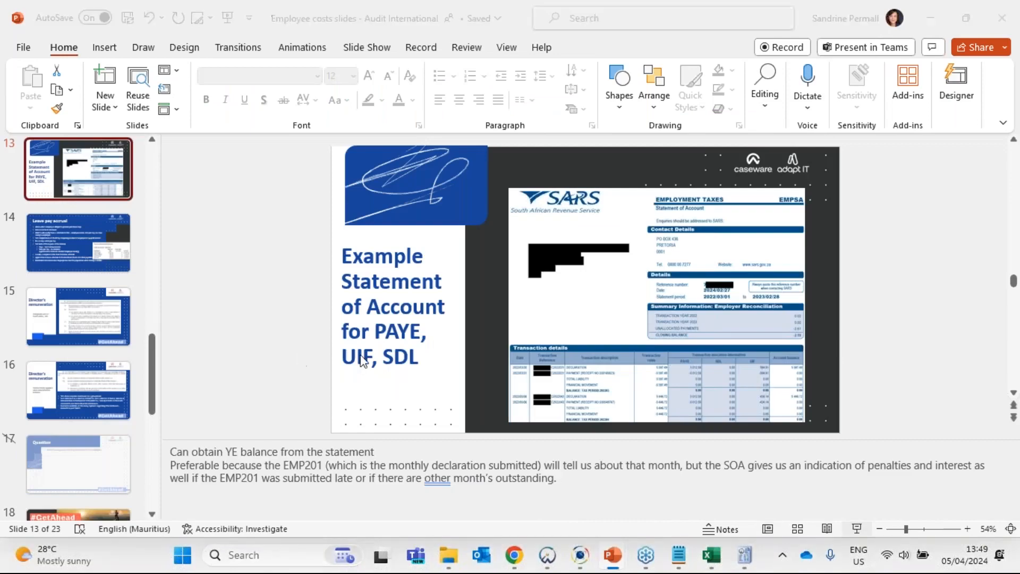
key("shift+F5")
key("Left")
key("Right")
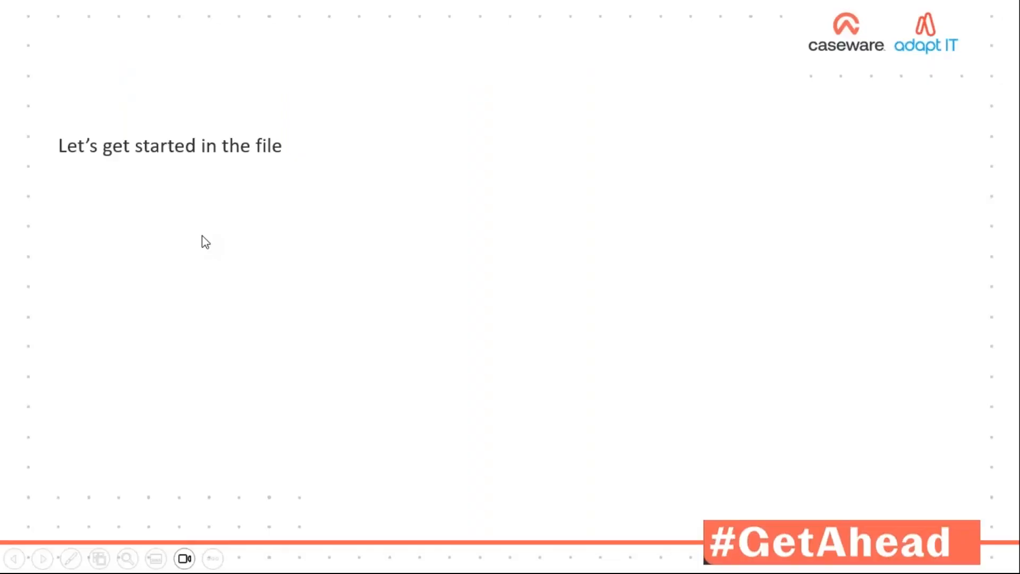
key("Left")
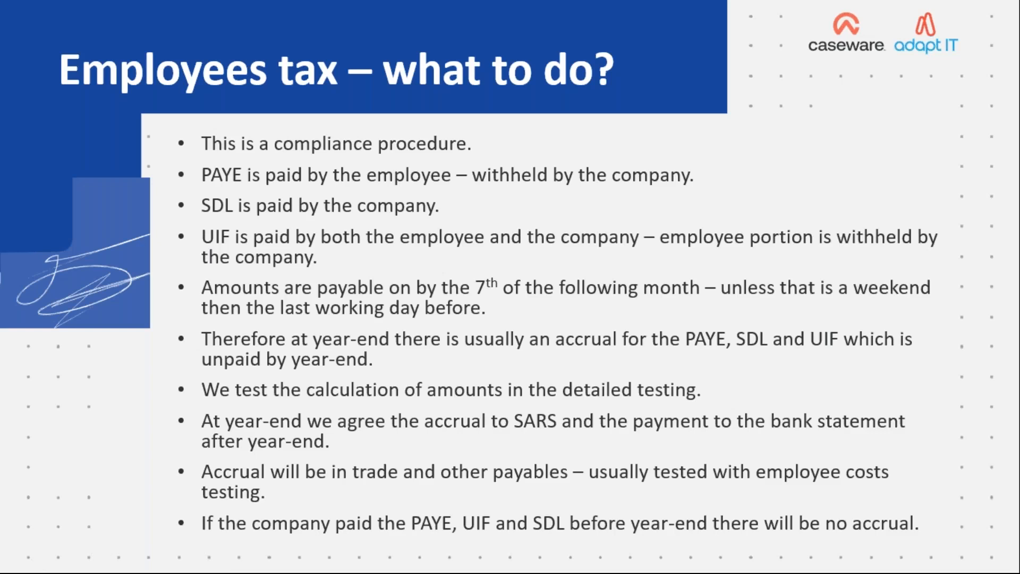